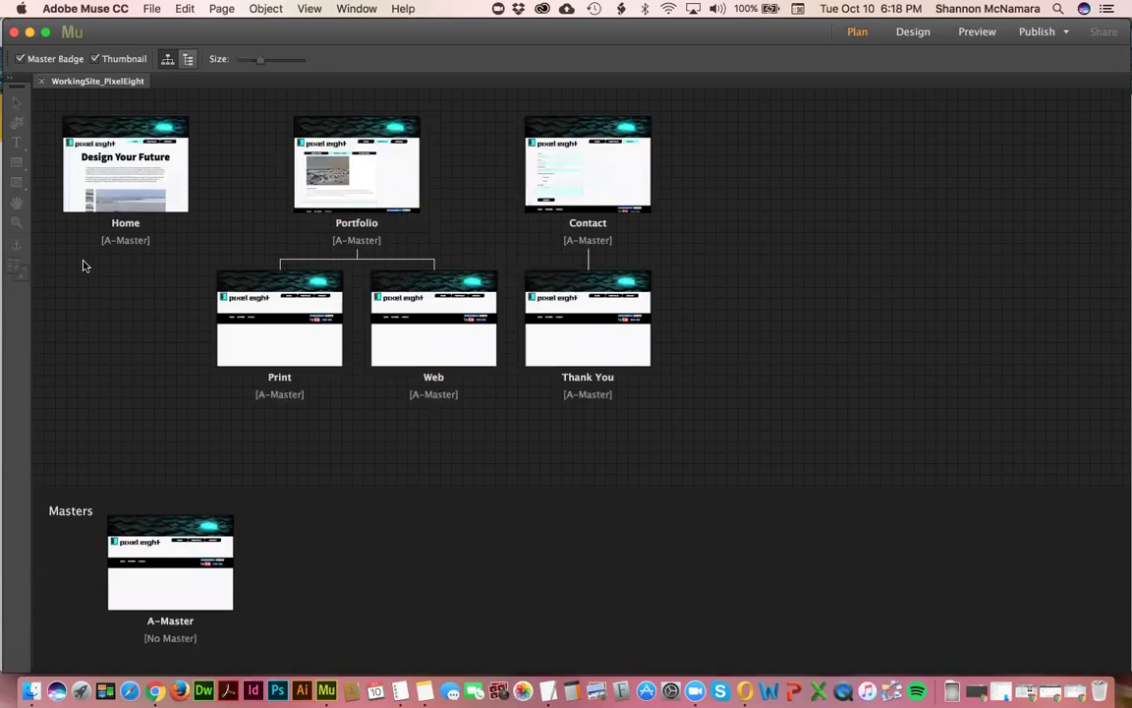
- Load the live Pixel Eight Design site (pixeleightdesign.biz) in a new Chrome tab beside the slides
key("super+Tab")
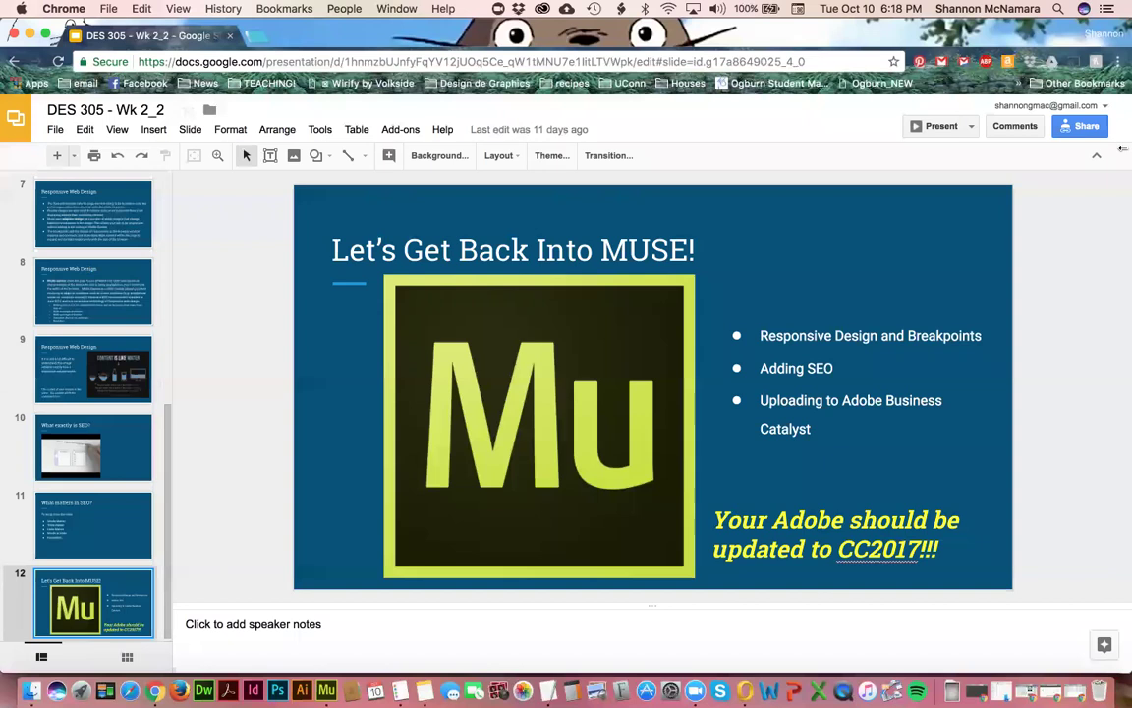
left_click(257, 39)
type("pixel")
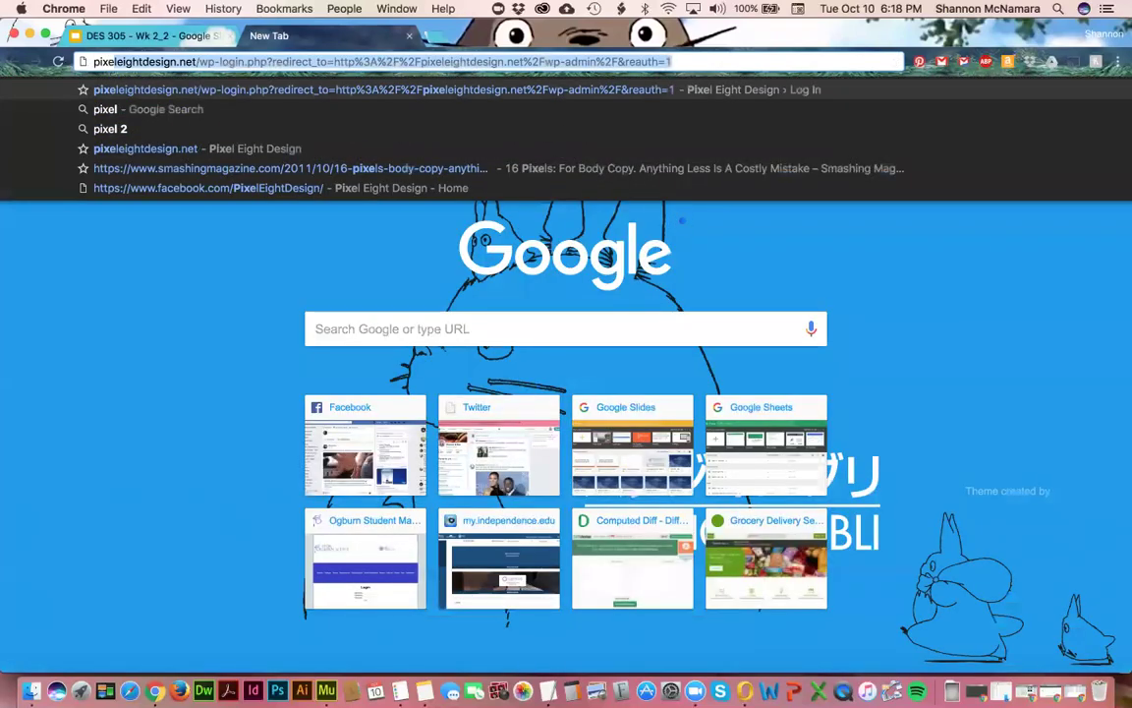
key("Down")
key("Down")
key("Down")
key("Return")
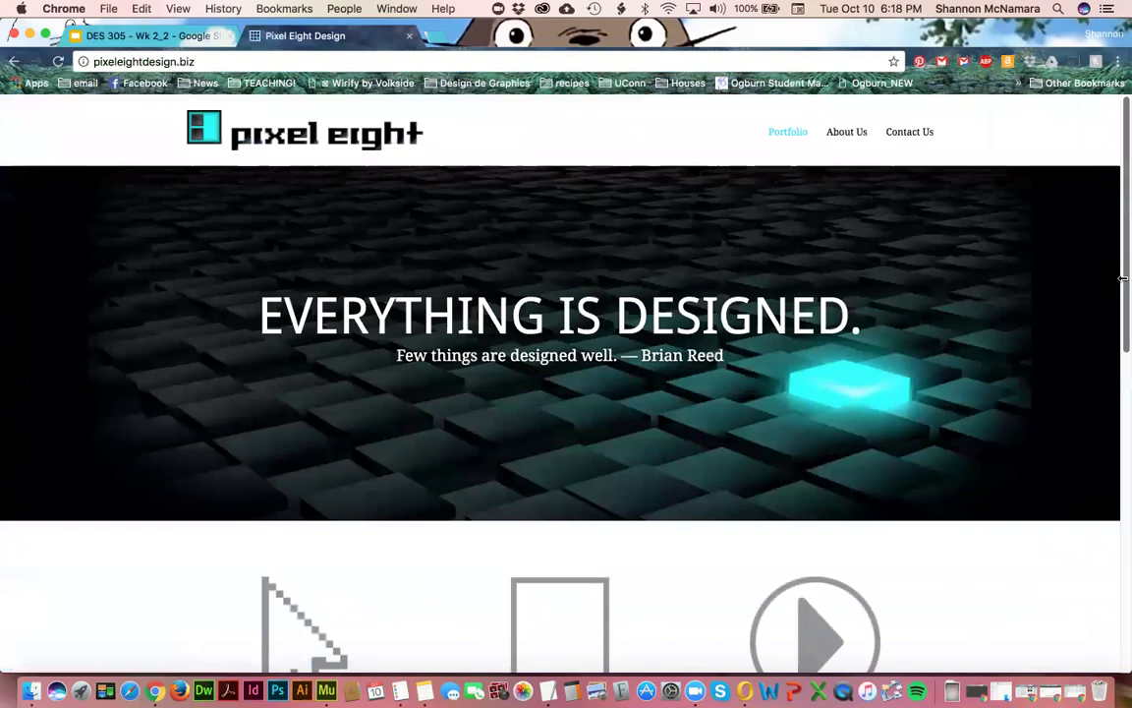
- Narrow the Chrome window to about half width and scroll the page to check the reflow
left_click_drag(1122, 278, 640, 317)
scroll(462, 417, "down", 5)
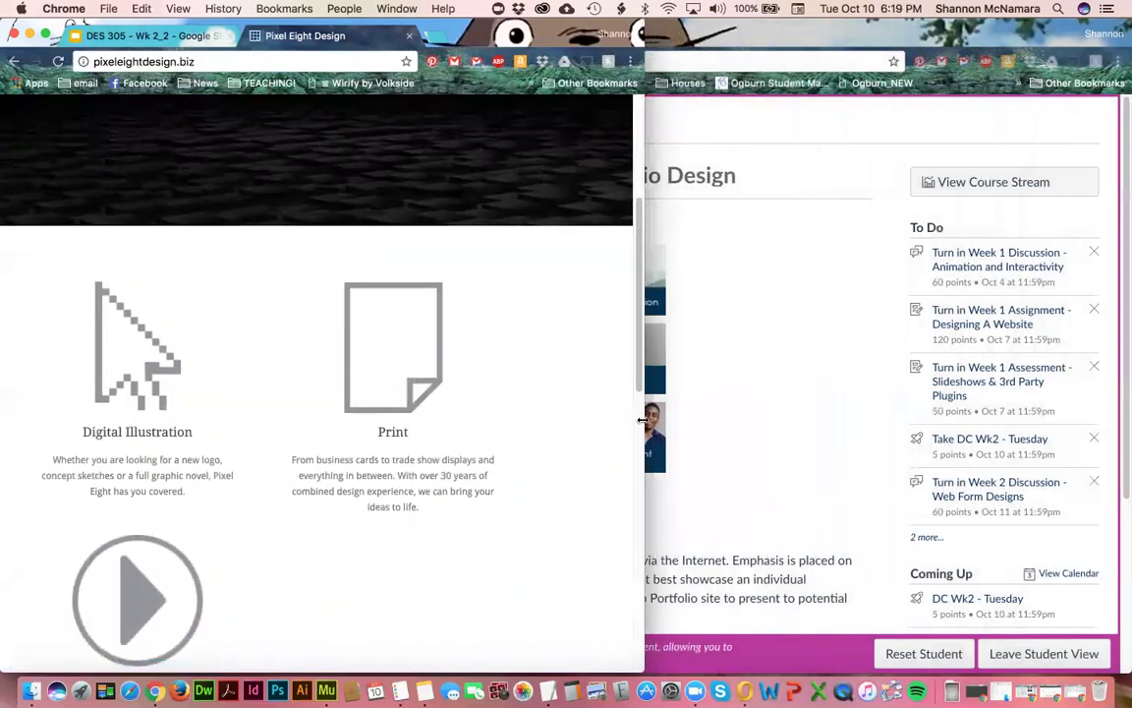
left_click_drag(641, 399, 509, 412)
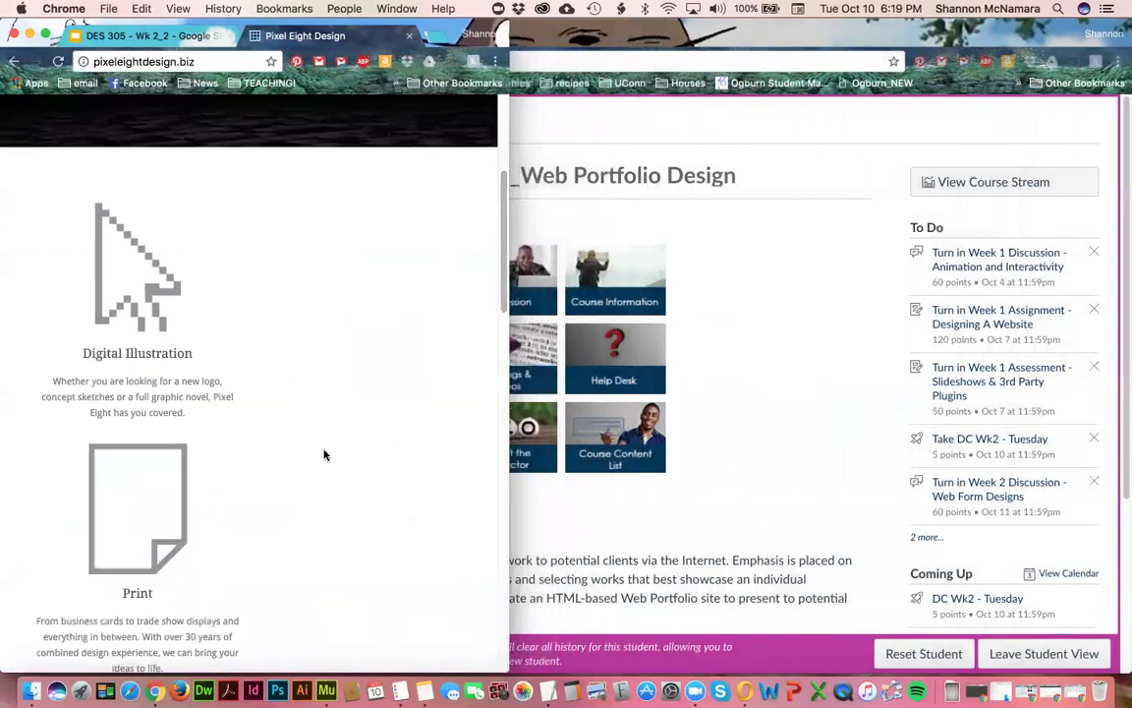
scroll(323, 456, "down", 3)
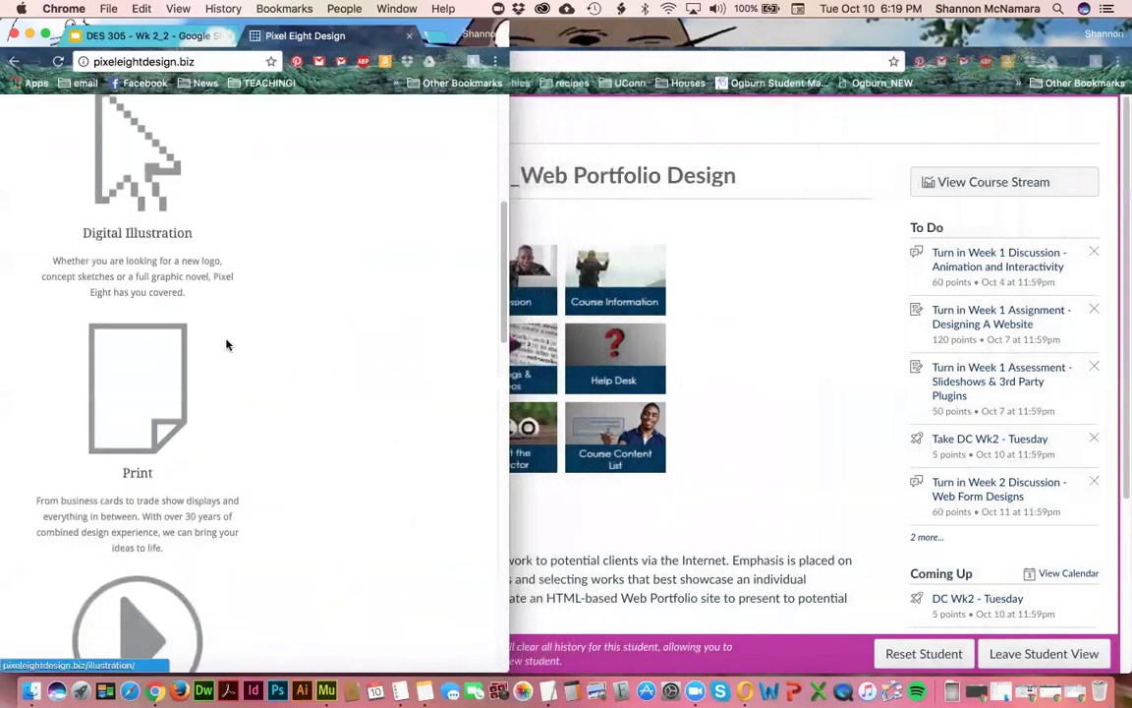
scroll(175, 624, "down", 1)
scroll(175, 624, "down", 10)
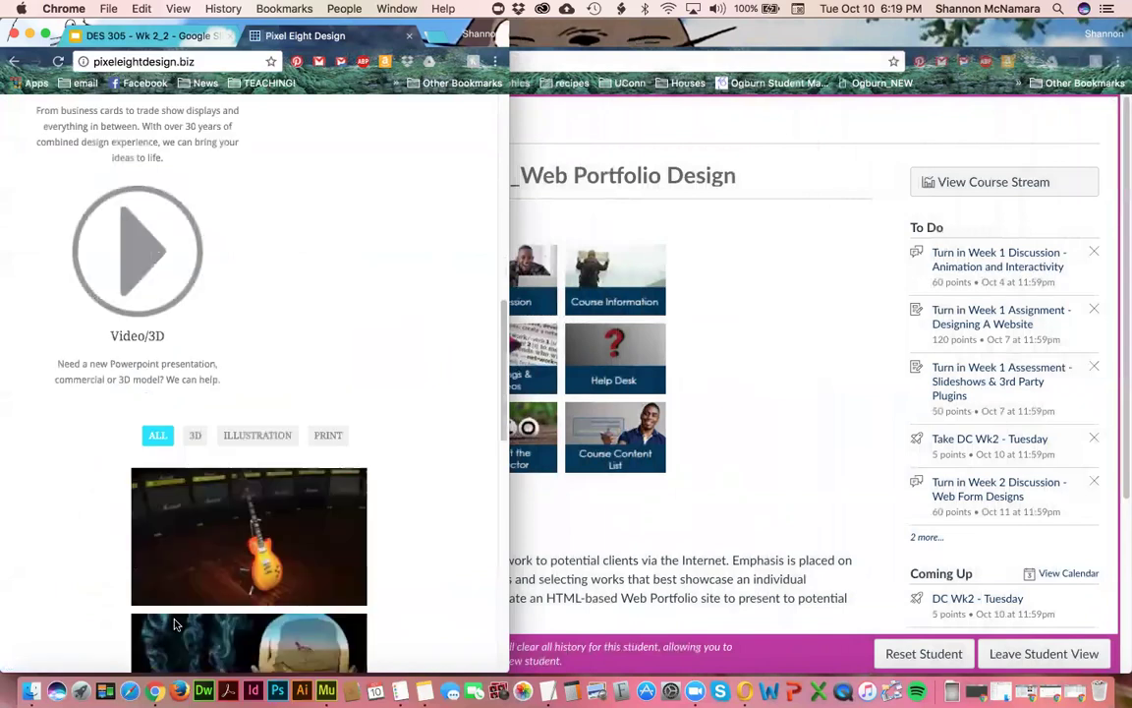
scroll(175, 625, "down", 5)
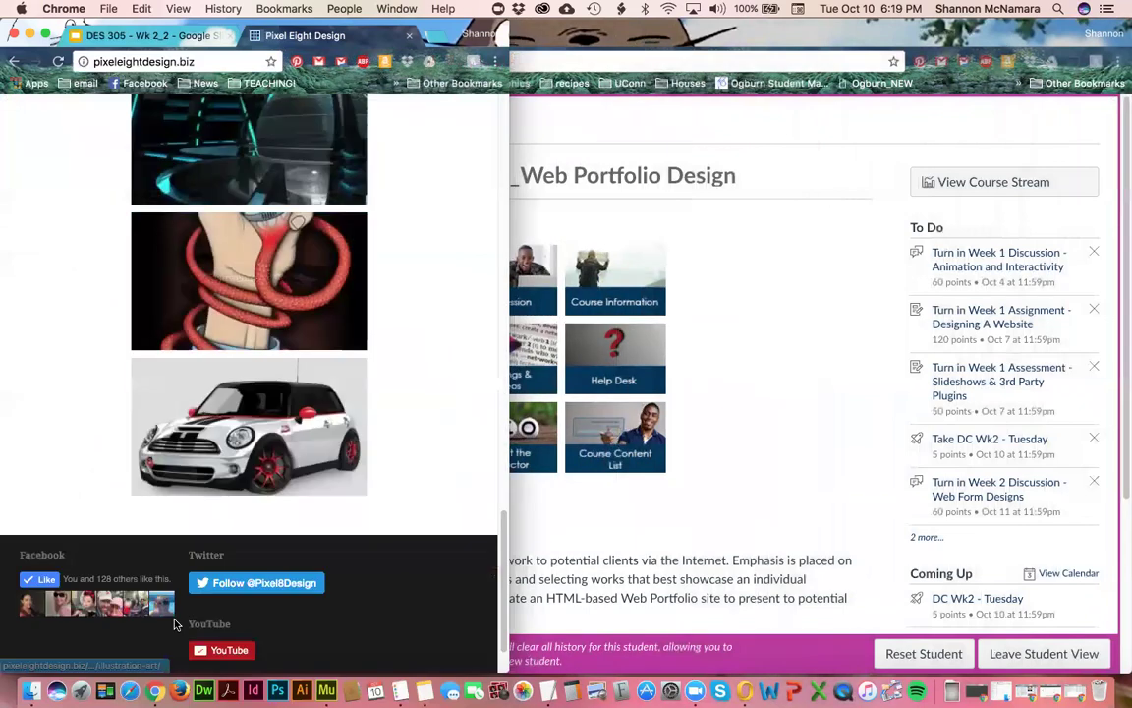
scroll(175, 625, "up", 15)
scroll(175, 589, "up", 5)
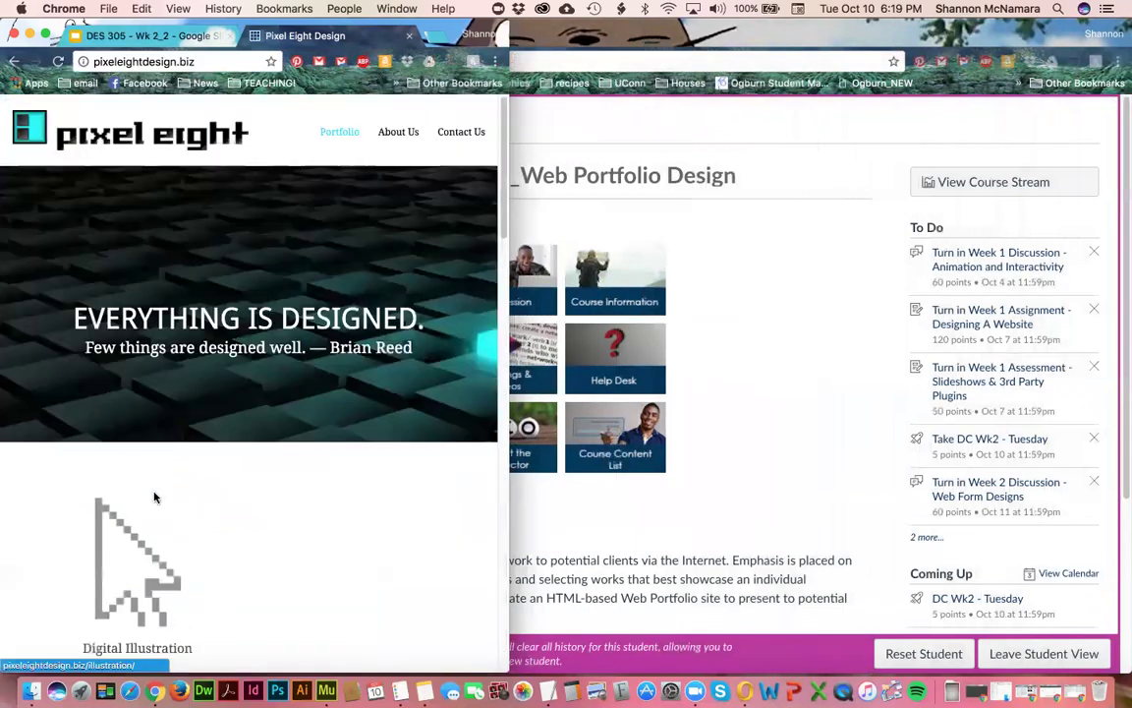
scroll(142, 457, "down", 4)
scroll(165, 556, "down", 5)
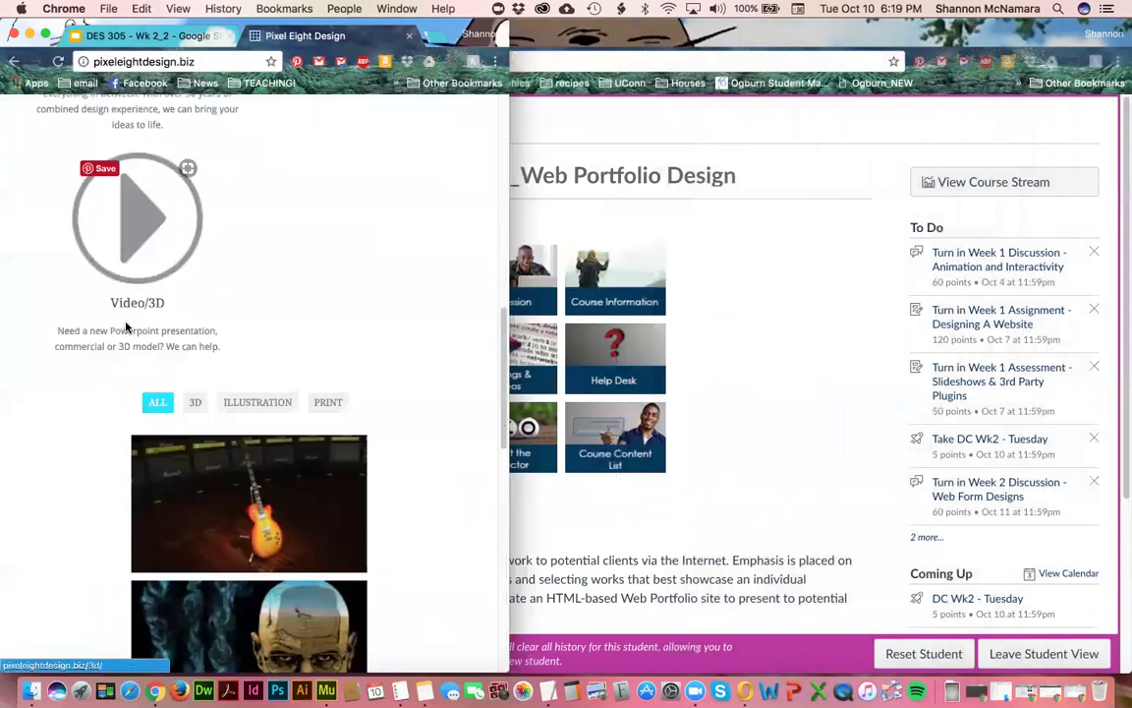
scroll(127, 324, "up", 6)
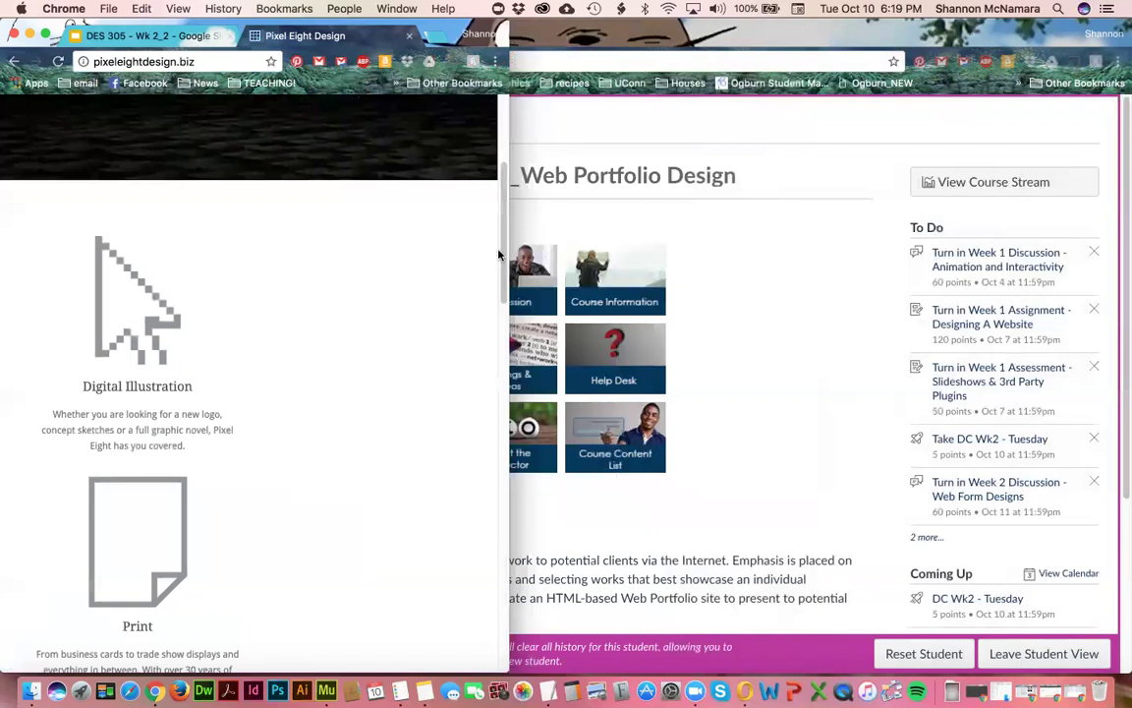
scroll(362, 273, "up", 3)
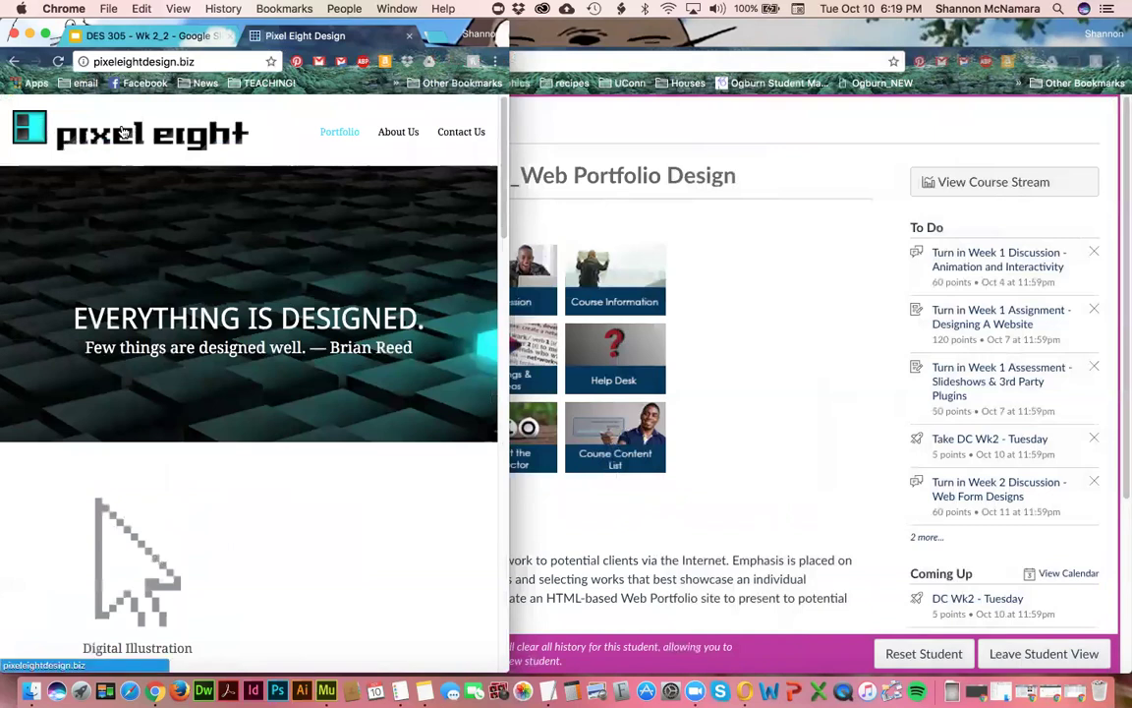
- Shrink the window further until the header stacks into a single column, then bring Zoom forward
left_click_drag(506, 306, 469, 307)
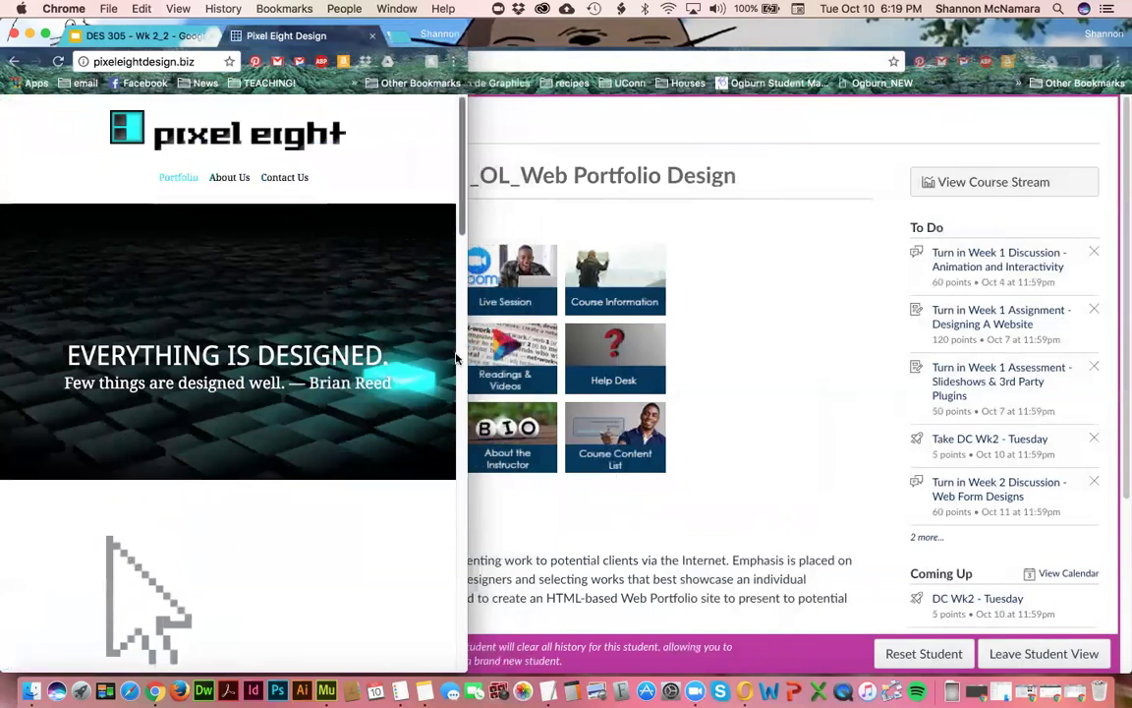
scroll(323, 430, "down", 5)
scroll(322, 430, "down", 15)
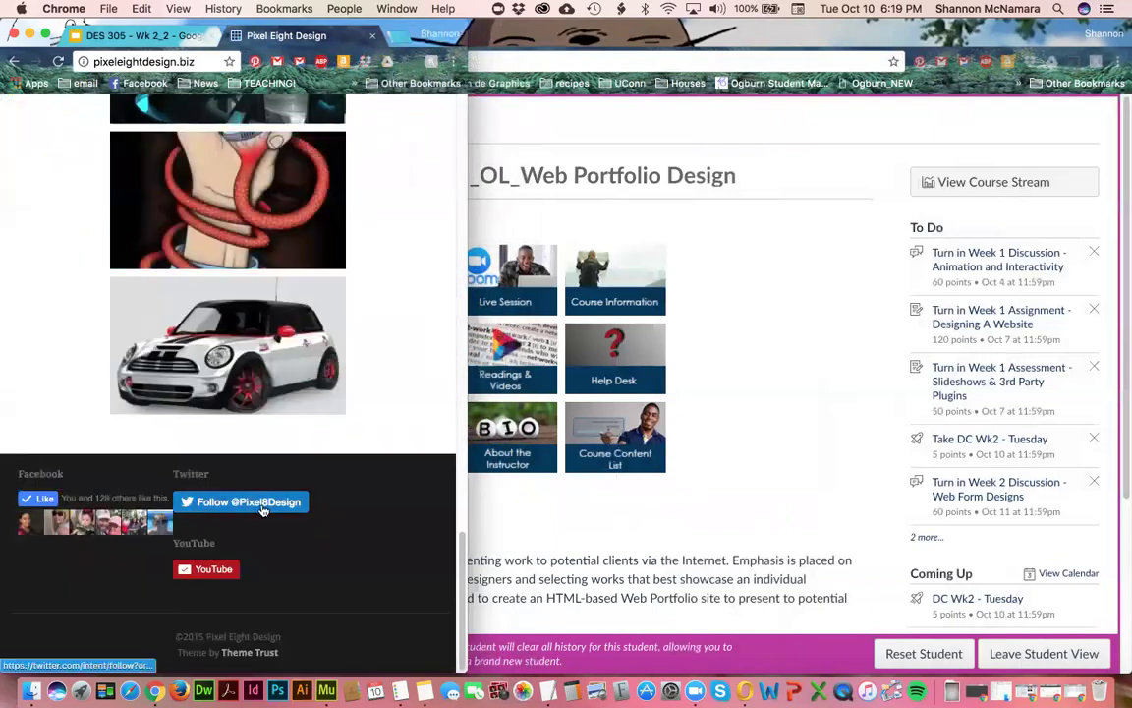
scroll(424, 468, "up", 5)
scroll(423, 468, "up", 10)
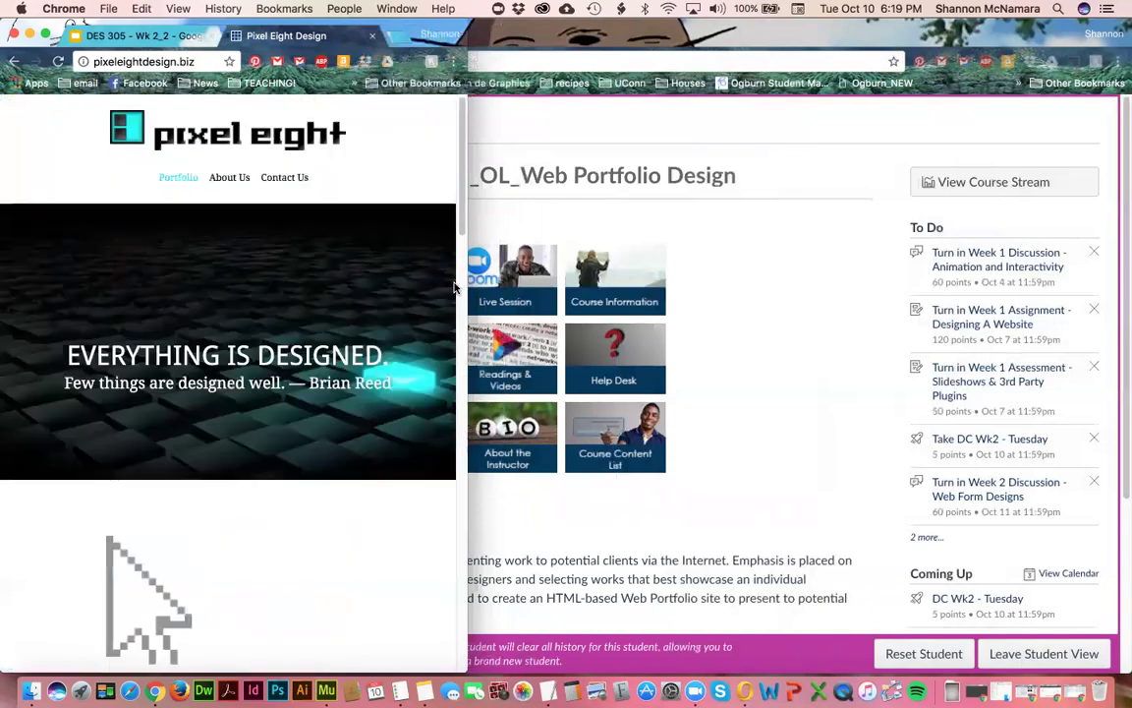
left_click_drag(468, 265, 348, 277)
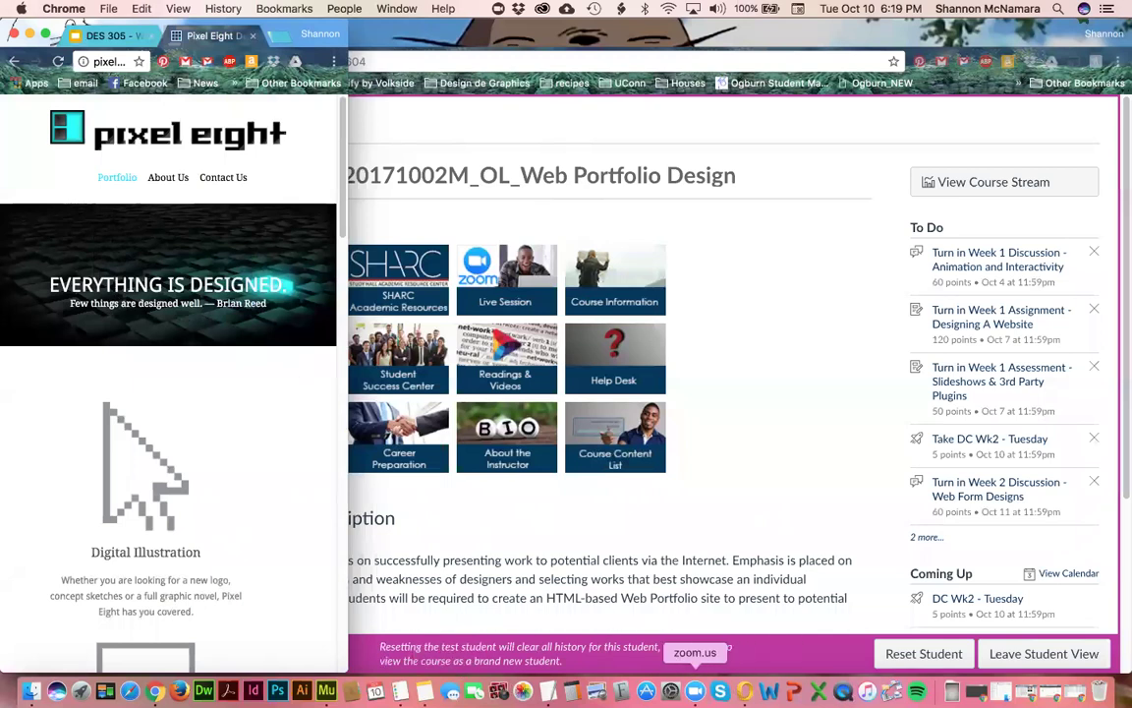
left_click(695, 691)
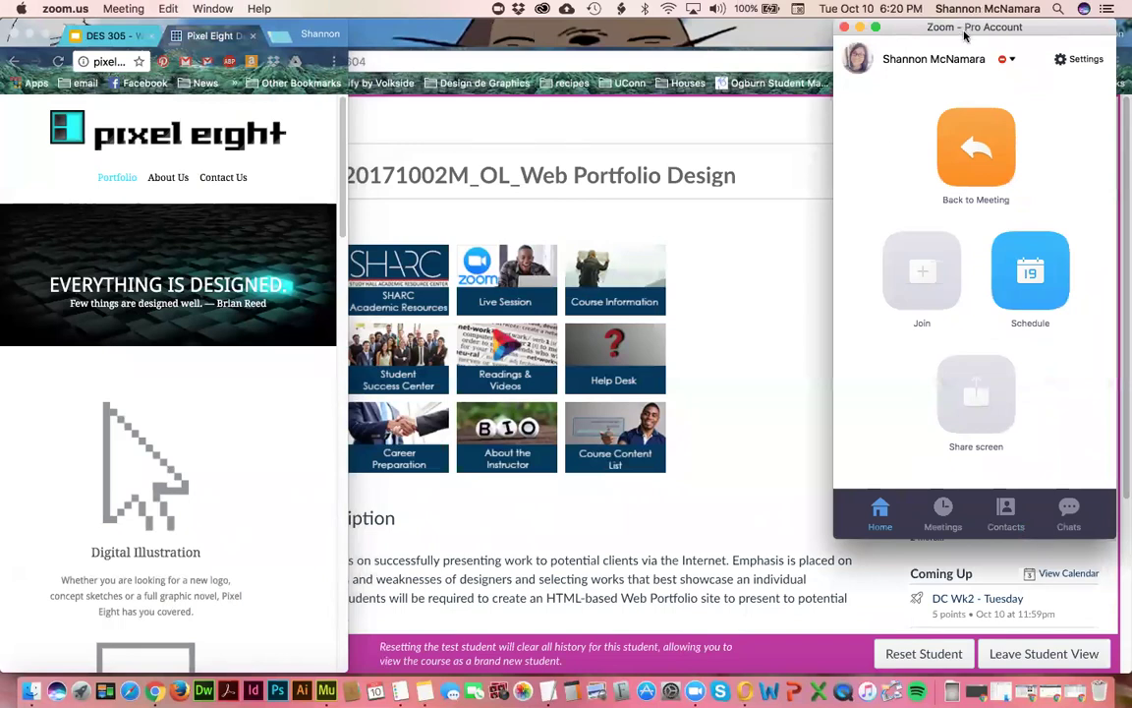
left_click(860, 26)
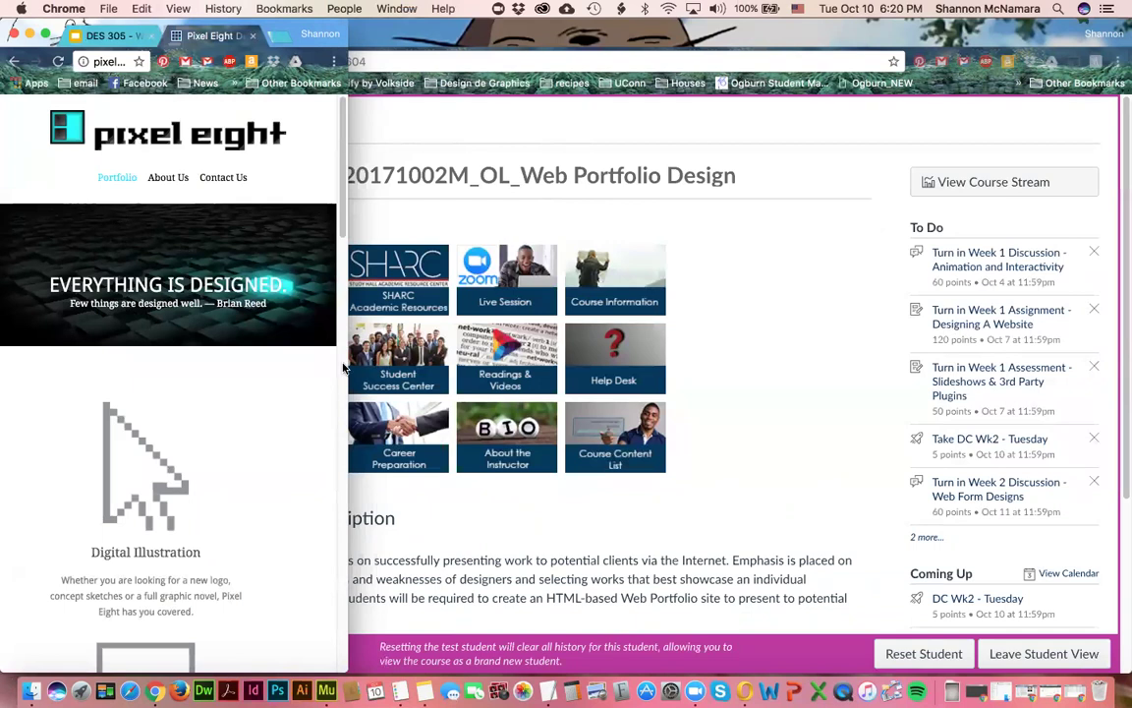
left_click_drag(344, 367, 308, 368)
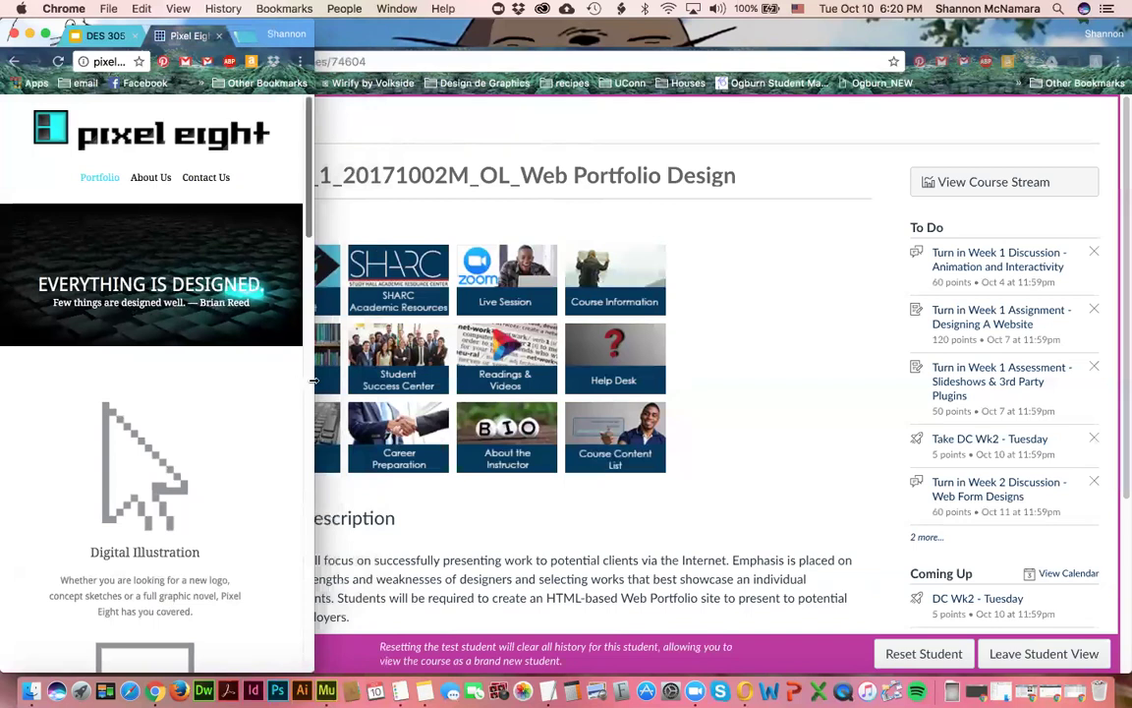
- Widen the Chrome window in stages, through tablet width, back to full screen width
left_click_drag(313, 382, 370, 386)
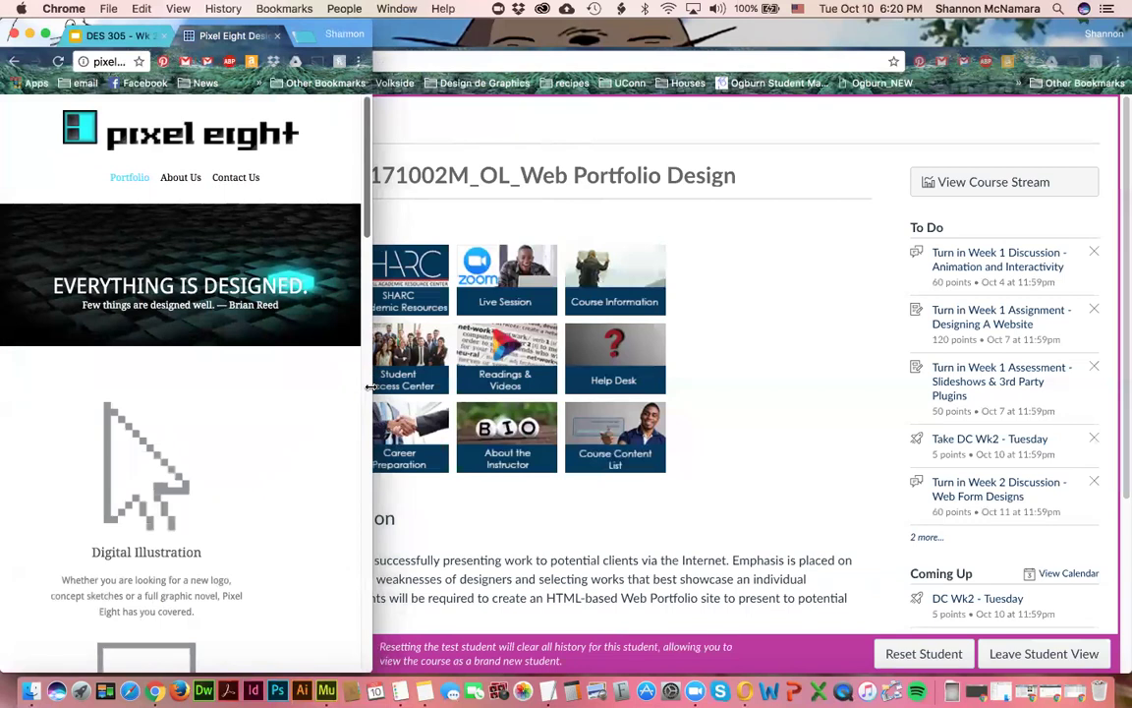
left_click_drag(371, 387, 695, 417)
left_click_drag(766, 411, 1122, 419)
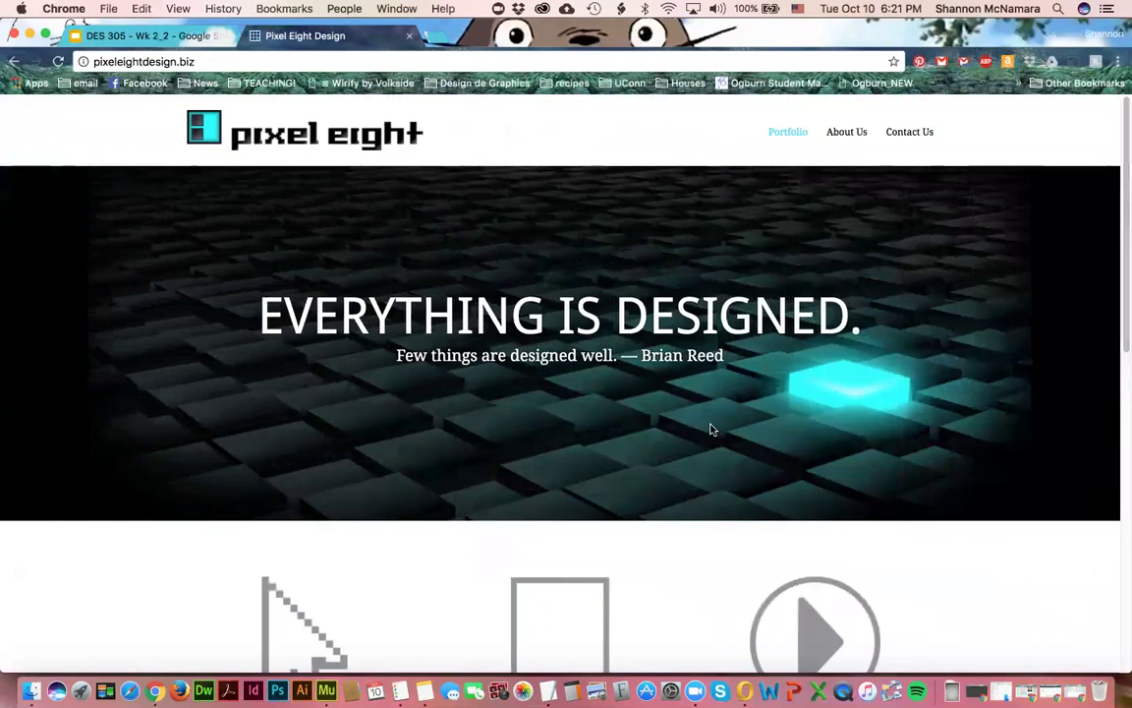
- Re-test the full-width layout by scrolling and resizing, then return to the DES 305 - Wk 2_2 slides tab
scroll(712, 430, "down", 10)
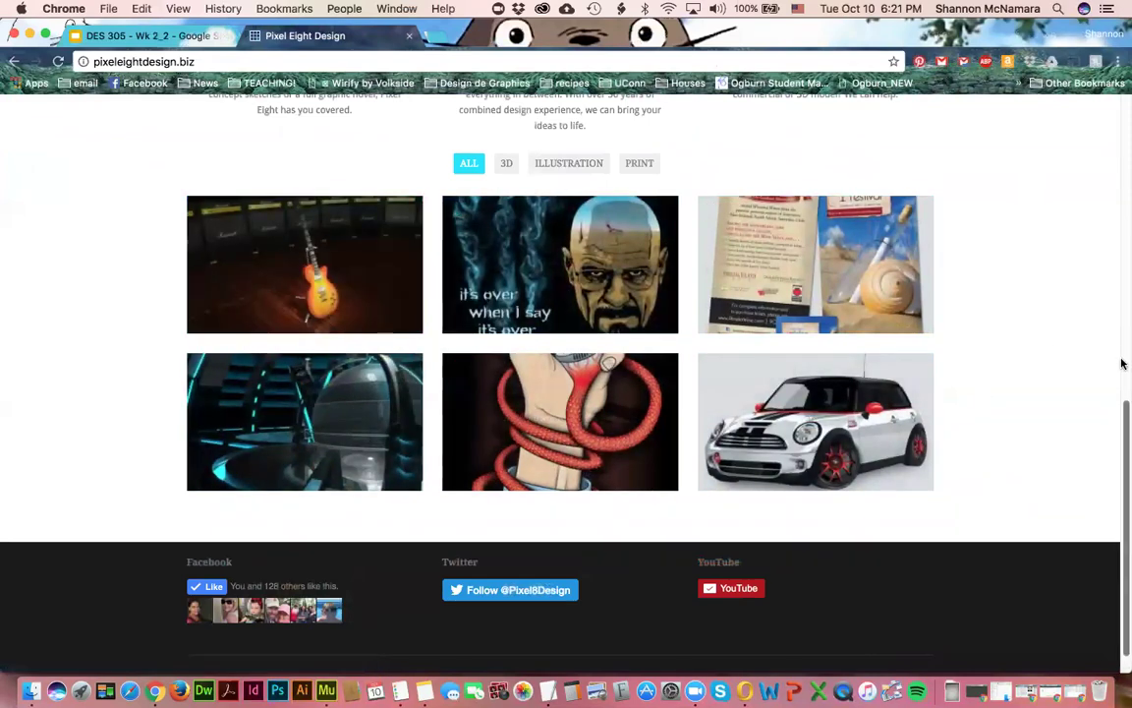
left_click_drag(1069, 365, 1122, 479)
scroll(399, 460, "down", 10)
scroll(1058, 451, "up", 3)
scroll(1058, 451, "up", 4)
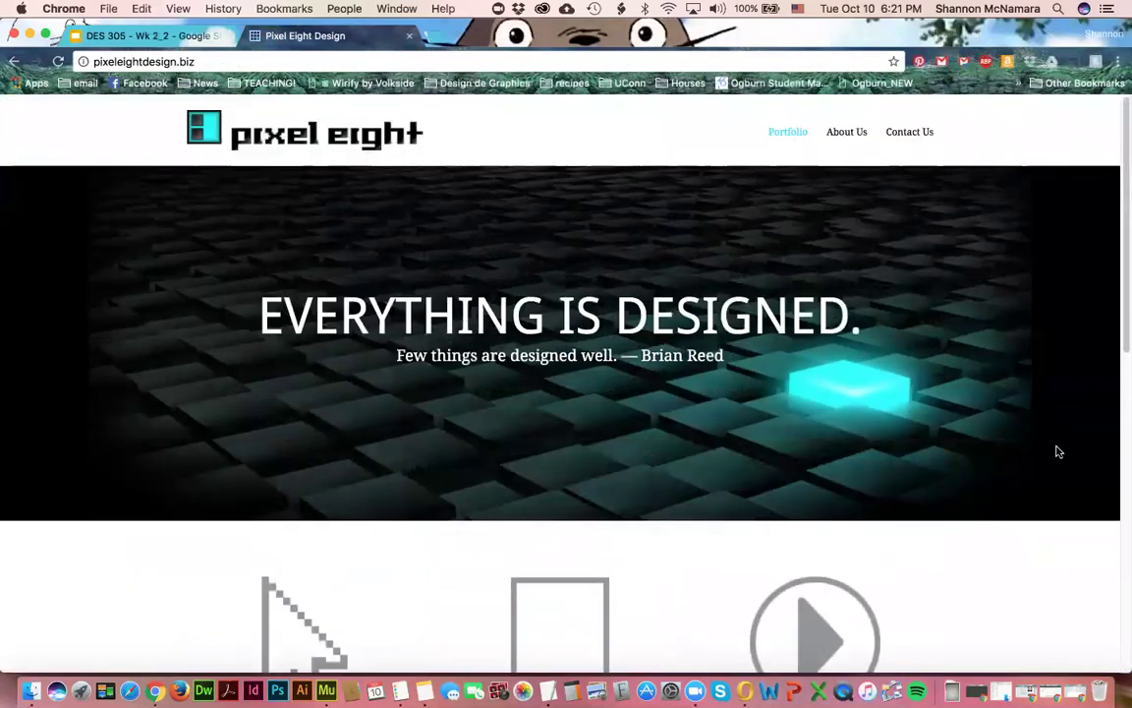
left_click(155, 35)
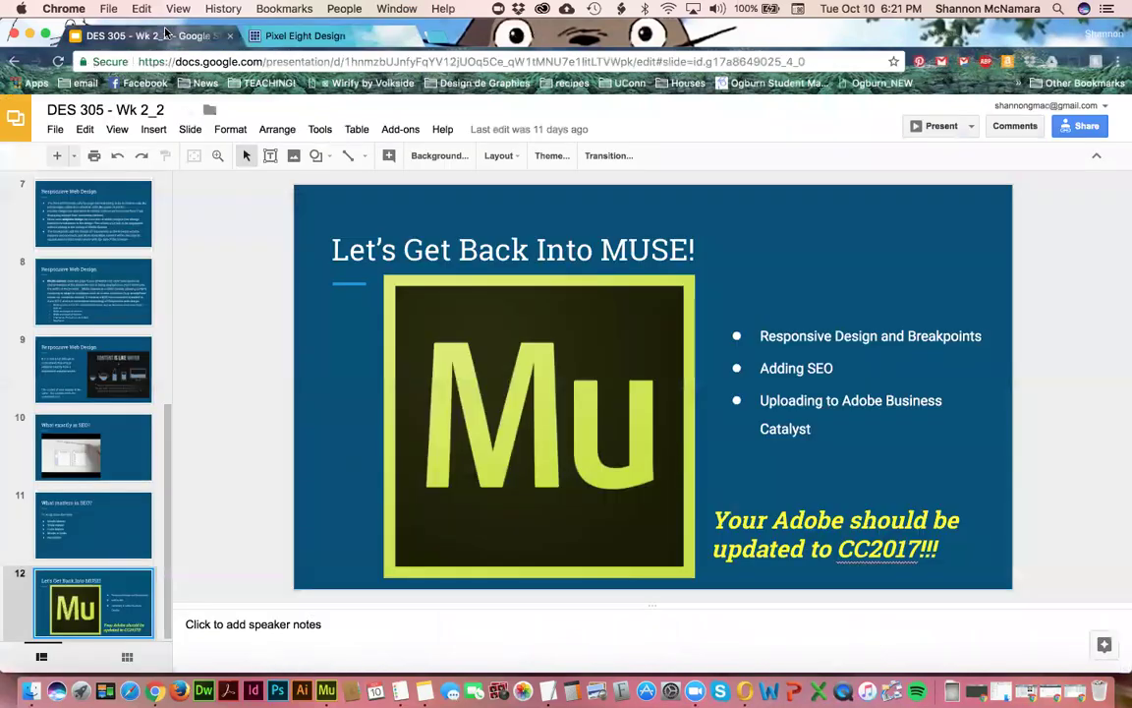
- Open the Week 2 Assessment in Canvas and download the mobile menu library file from Part 1: Breakpoints
key("super+grave")
scroll(649, 472, "down", 5)
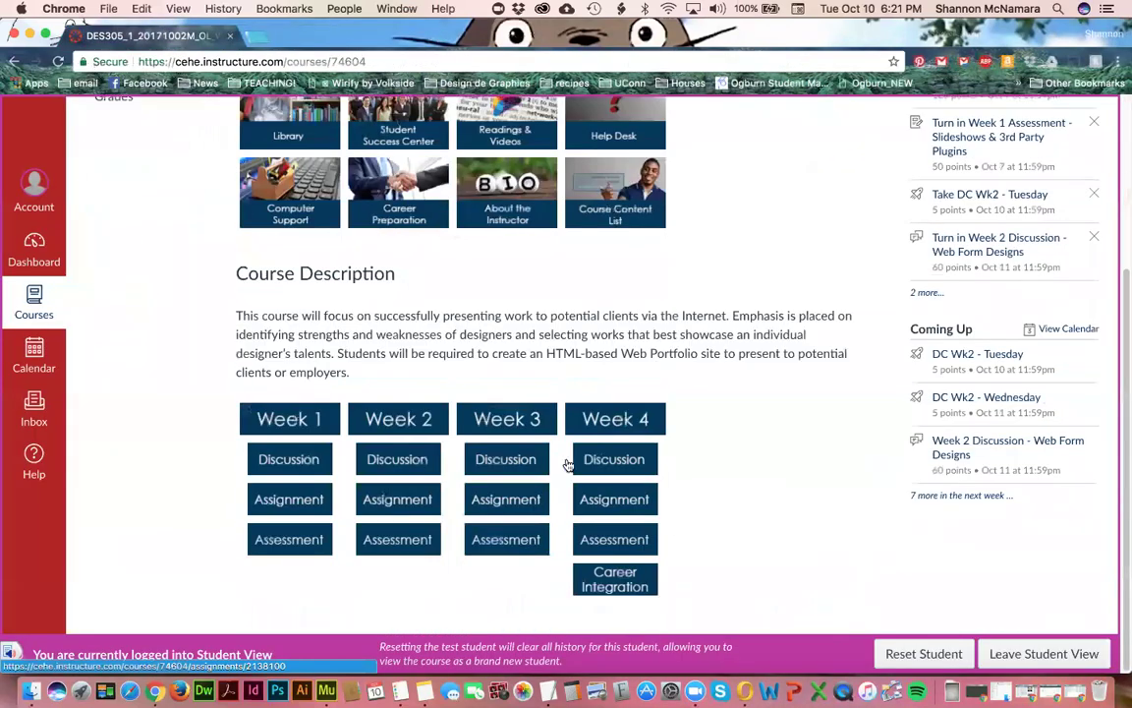
left_click(409, 544)
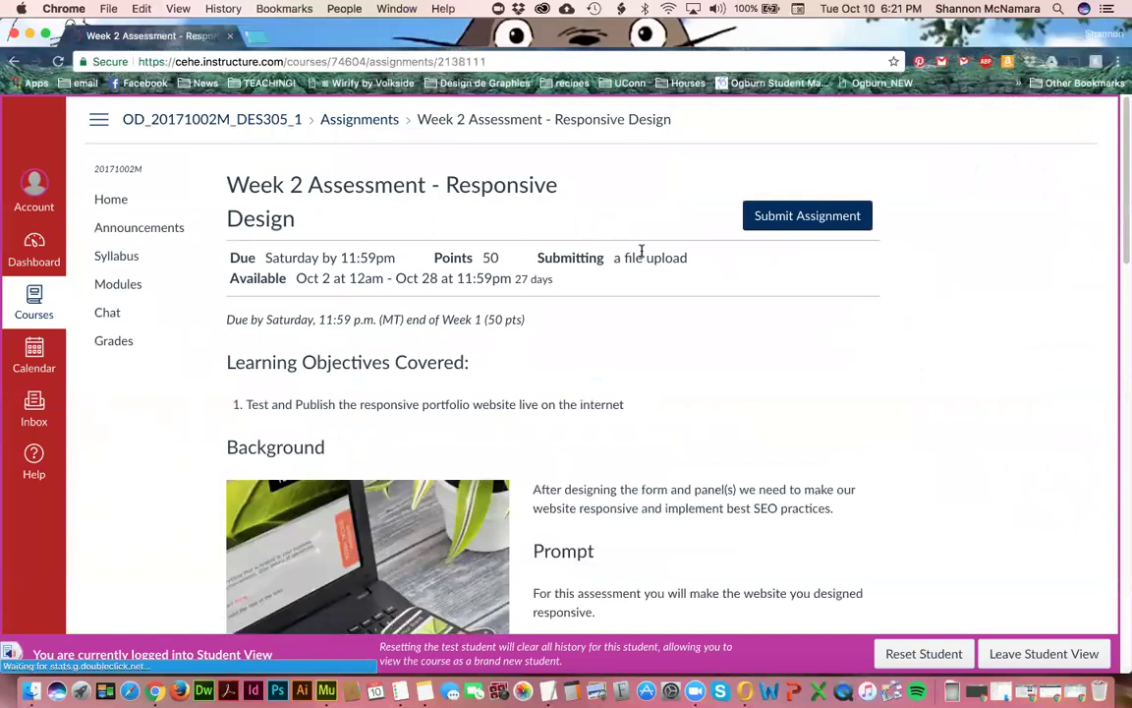
scroll(740, 435, "down", 6)
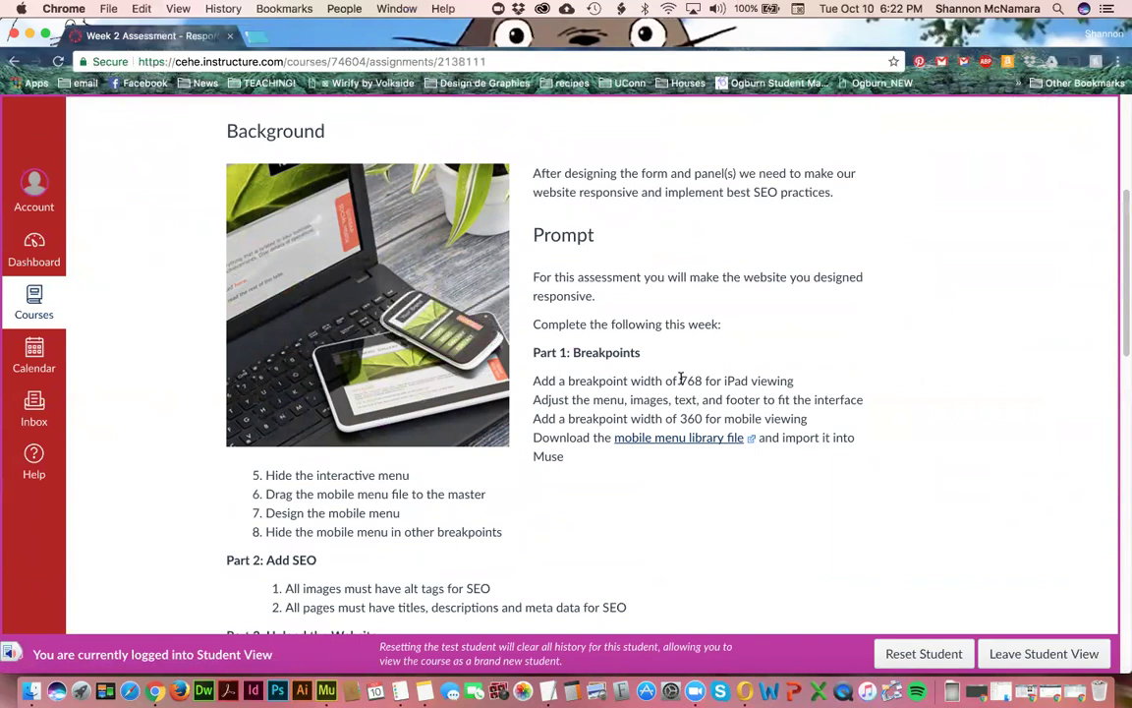
left_click(750, 444)
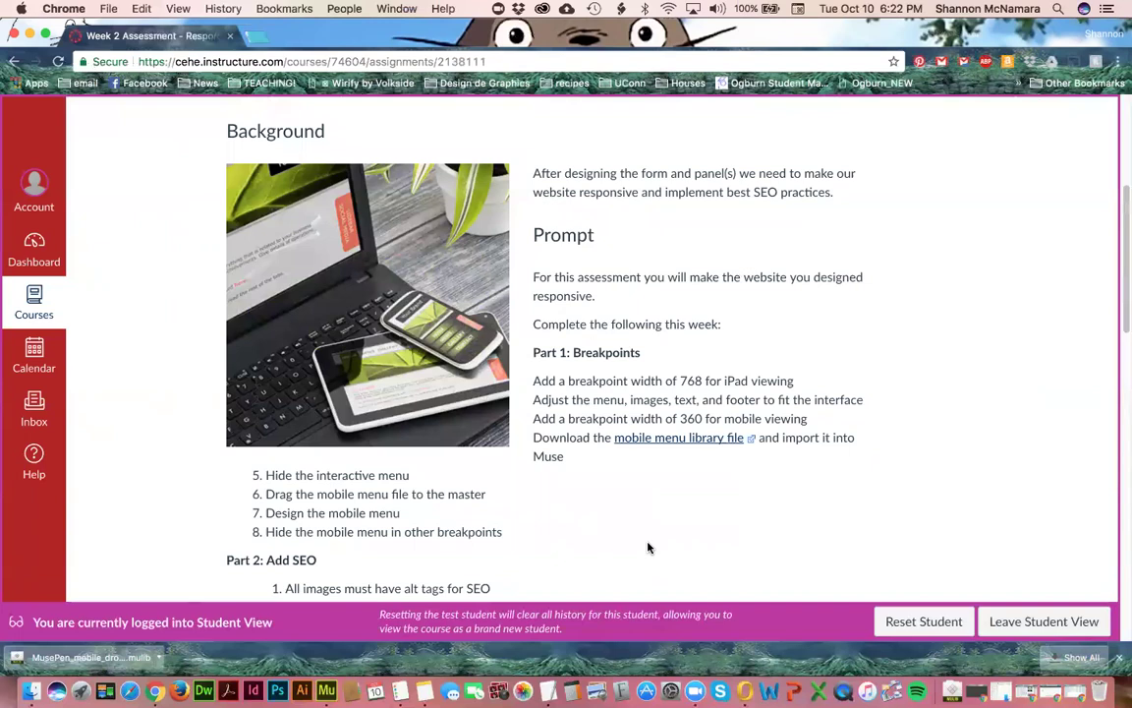
- Scroll down the prompt to read Part 2: Add SEO and Part 3: Upload the Website
scroll(645, 521, "down", 3)
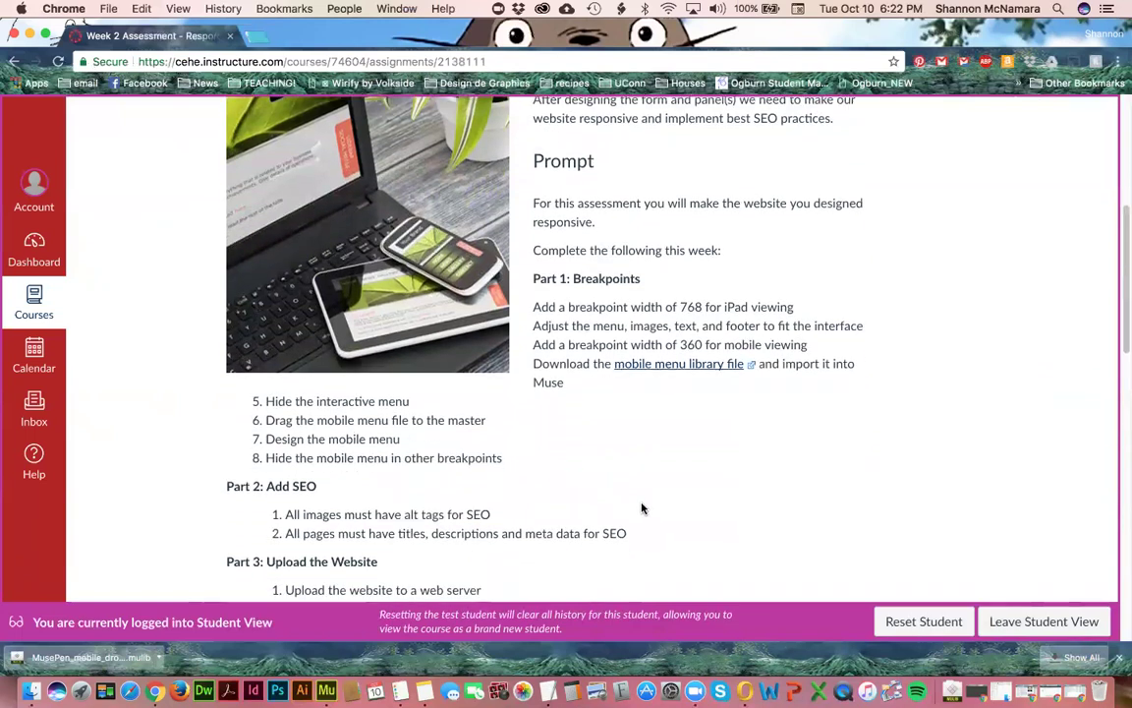
scroll(642, 508, "down", 5)
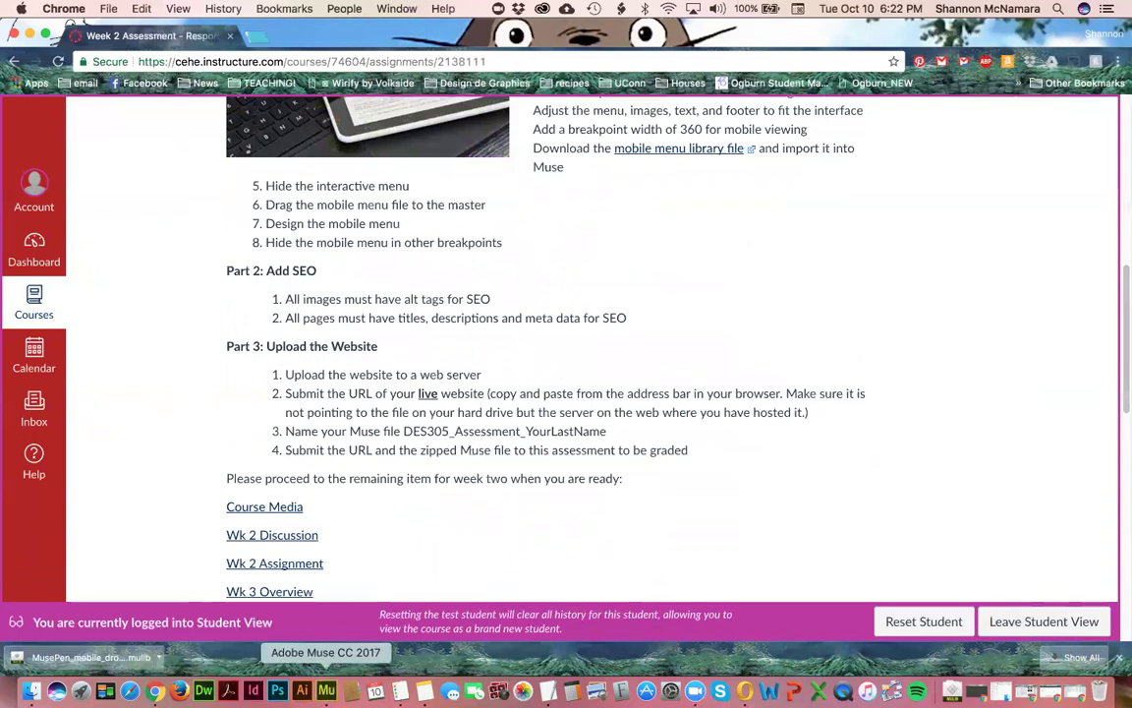
- Switch back to Adobe Muse to view the Pixel Eight site plan
left_click(326, 690)
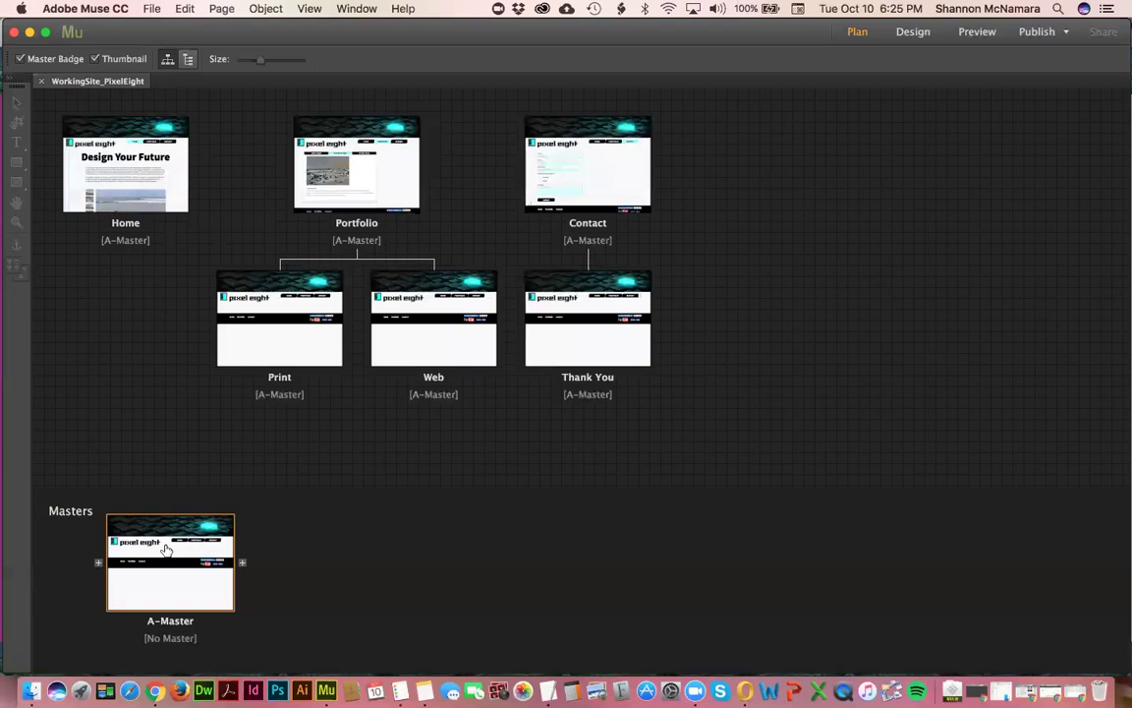
- Deselect the plan thumbnails and open A-Master, with its pixel eight header, menu and footer, in Design view
left_click(118, 464)
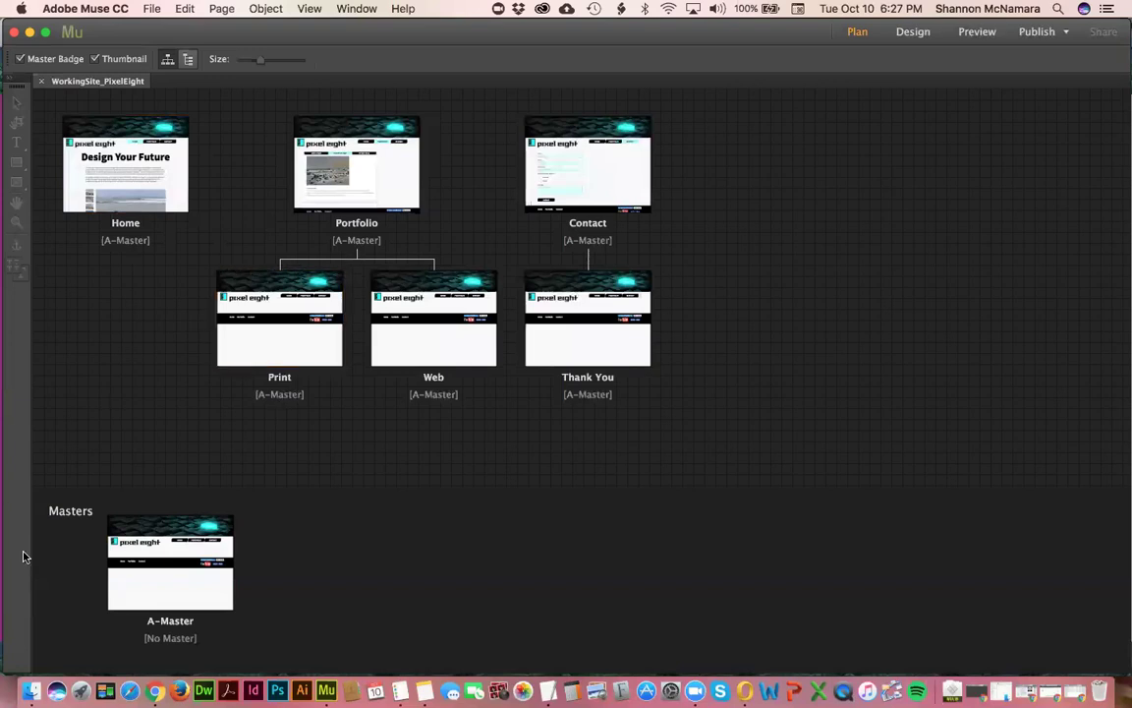
double_click(163, 541)
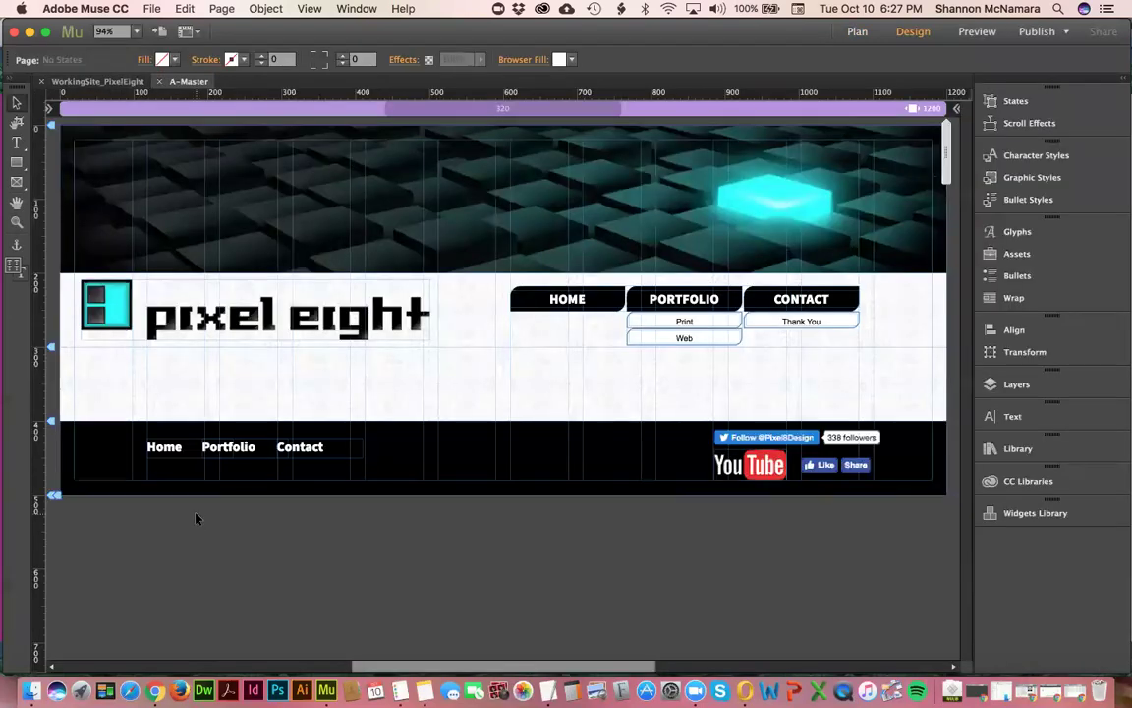
- Show the Library panel of saved Muse items, then bring up a Finder window
left_click(1021, 449)
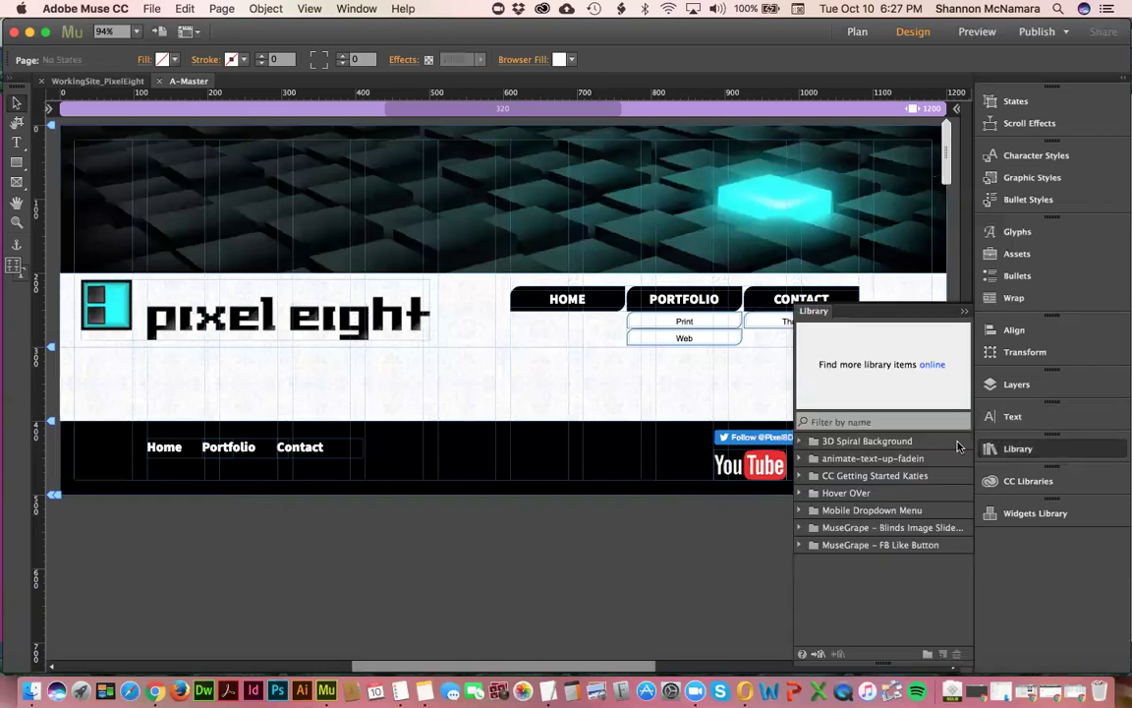
left_click(31, 691)
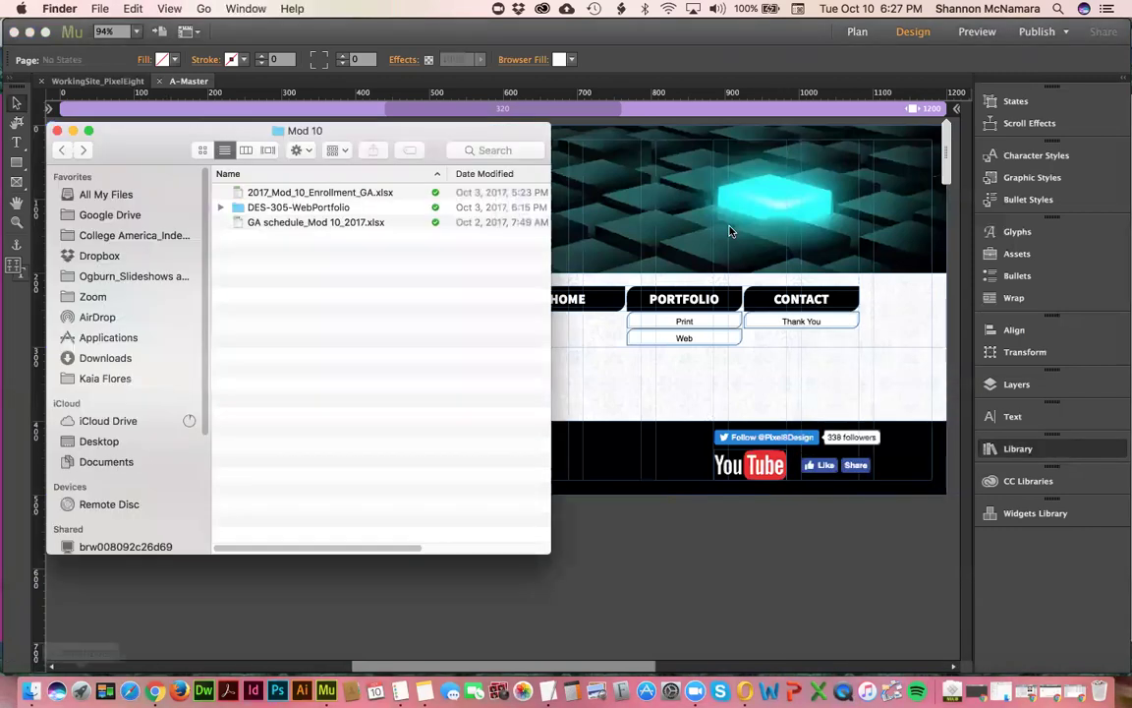
- Browse Finder to DES-305-WebPortfolio > Working Site - DES 305
left_click(316, 206)
double_click(317, 207)
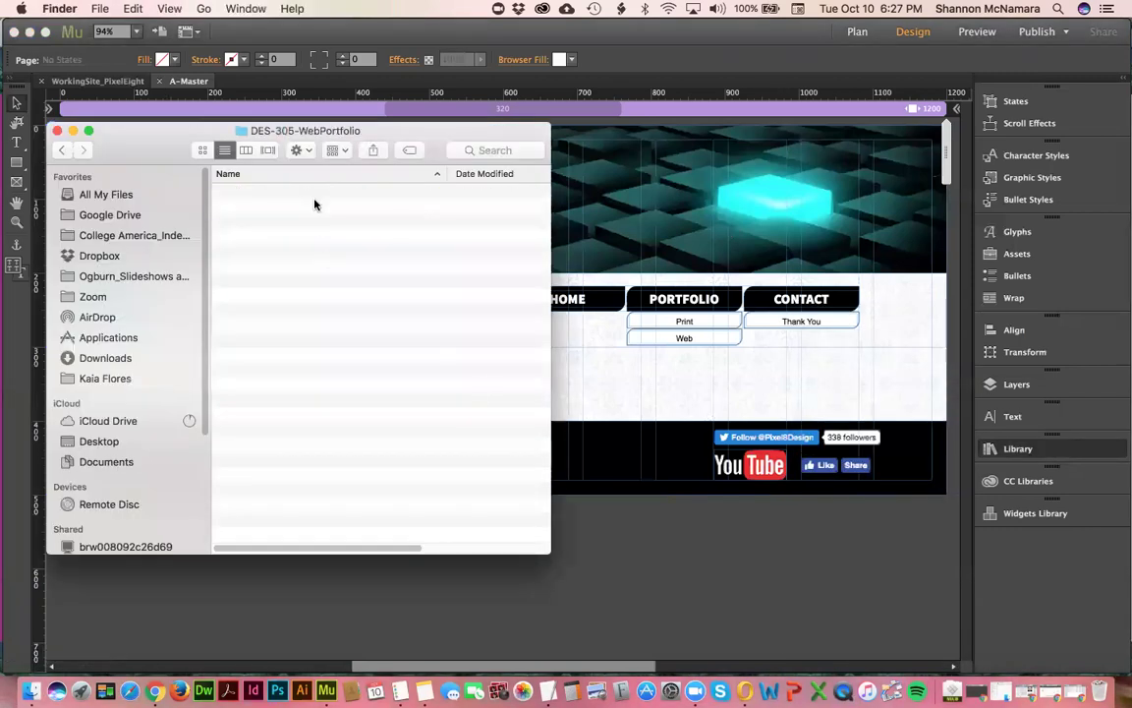
double_click(310, 372)
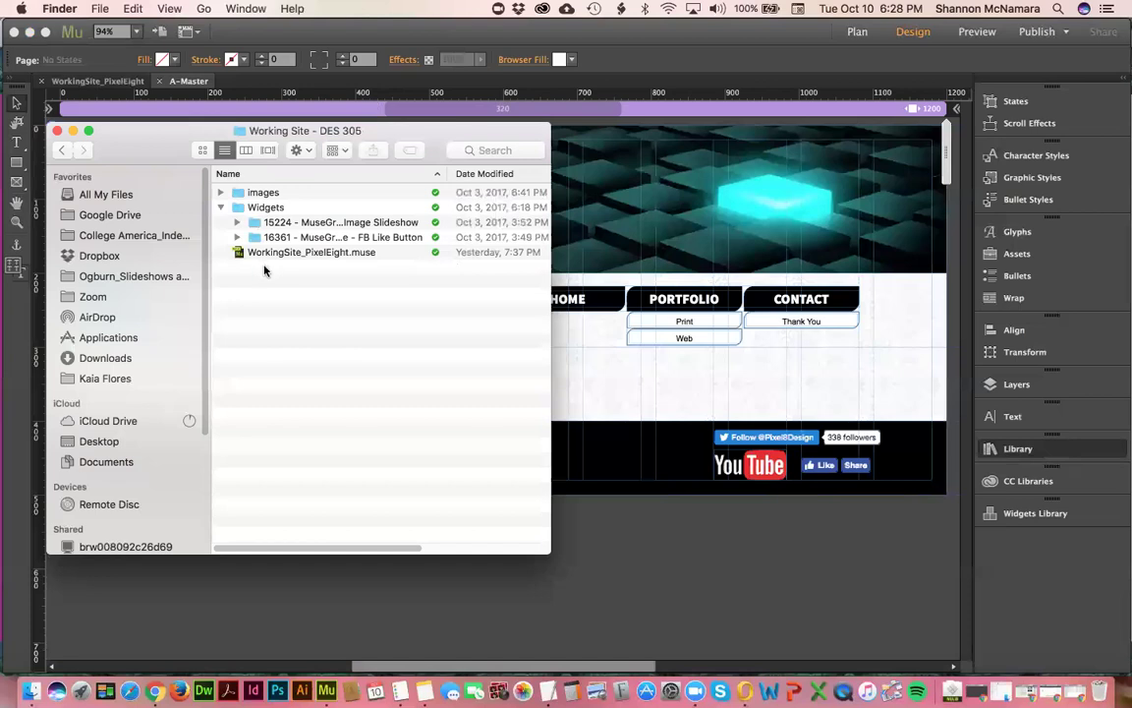
- Move MusePen_mobile_dropdown_menu.mulib from Downloads into the site's Widgets folder, then return to Muse
key("super+n")
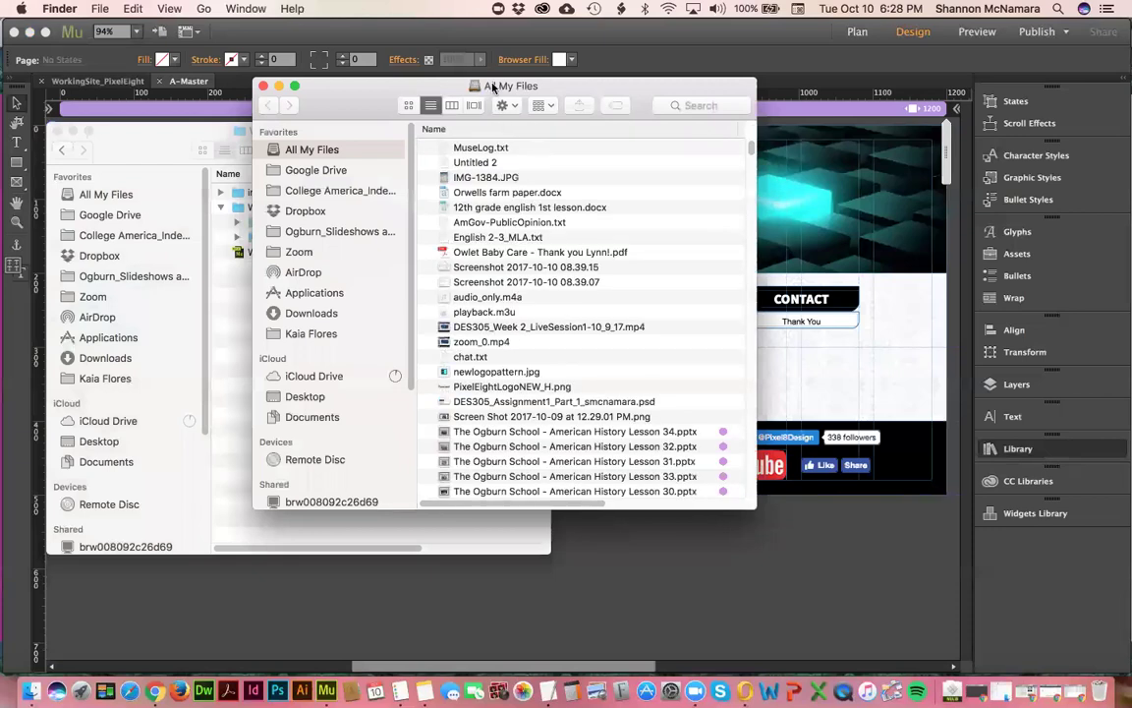
left_click_drag(494, 86, 835, 127)
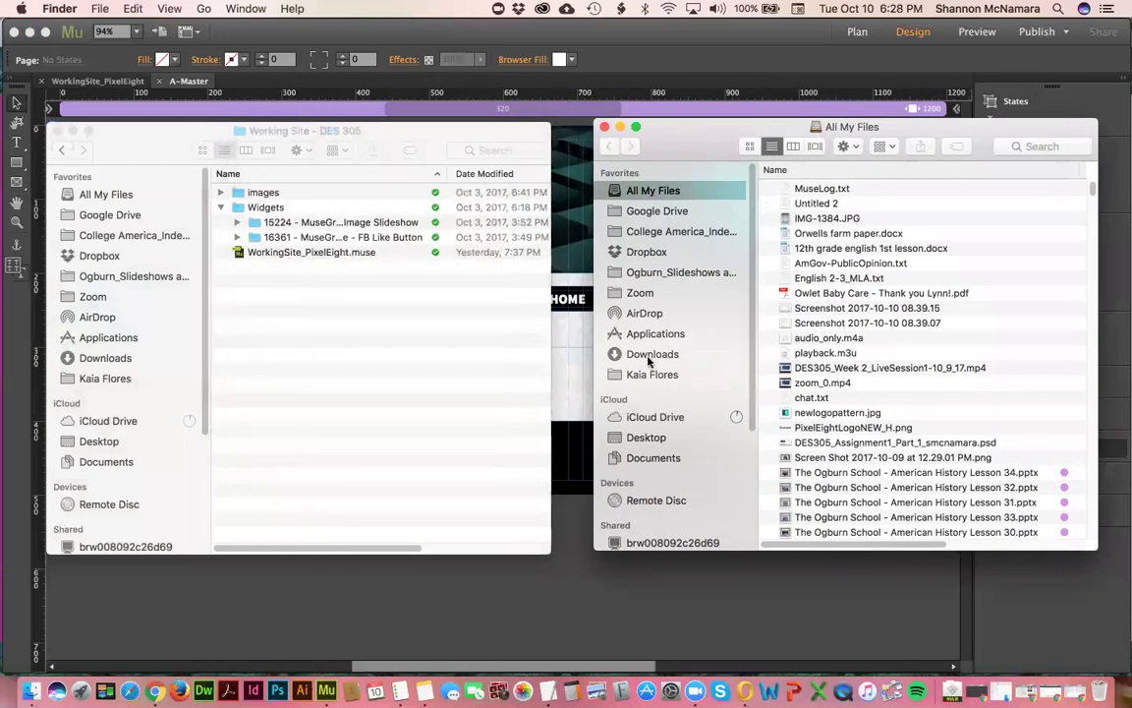
left_click(649, 355)
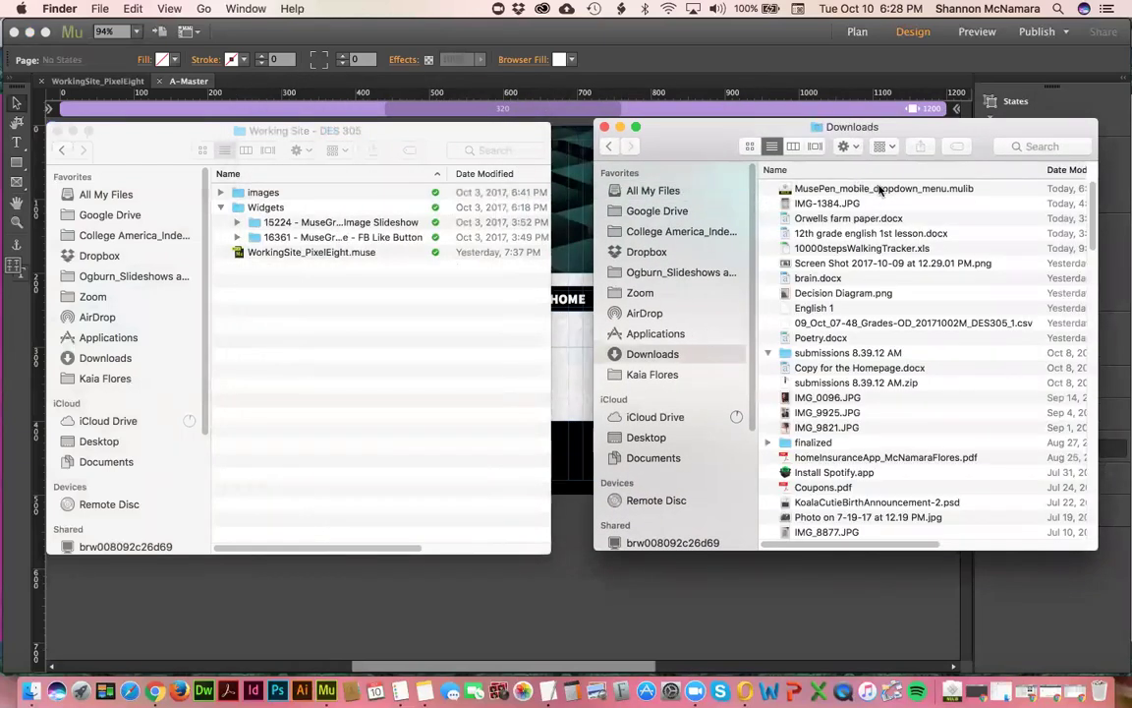
left_click_drag(881, 190, 264, 206)
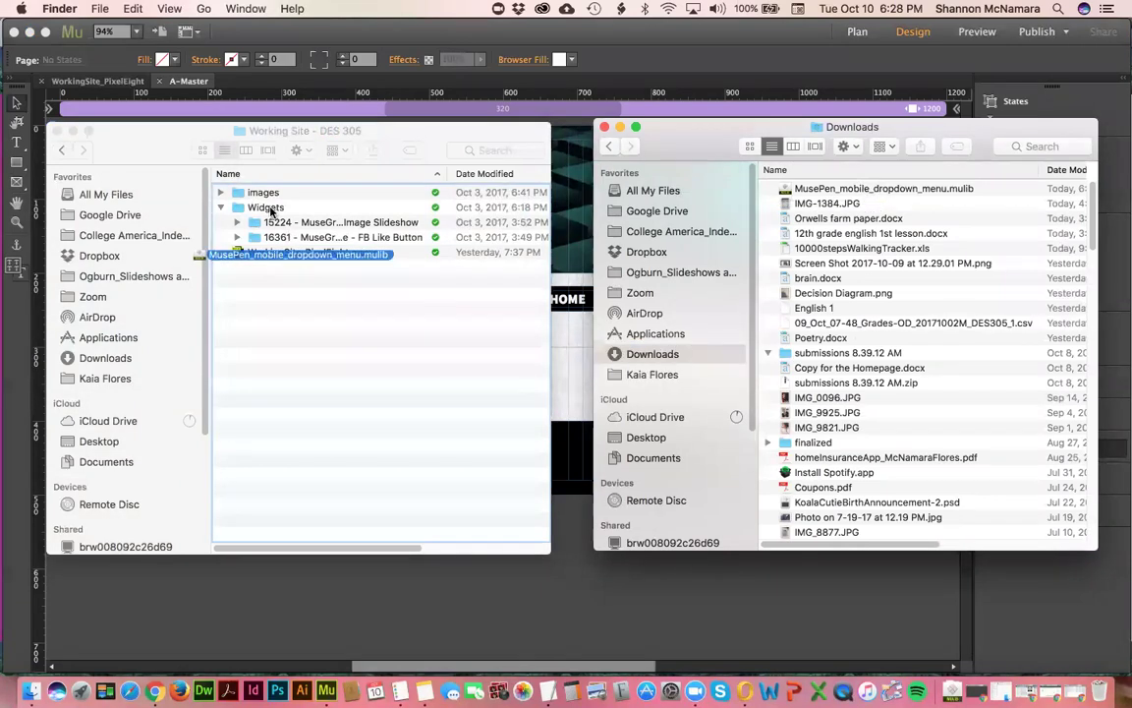
left_click(604, 127)
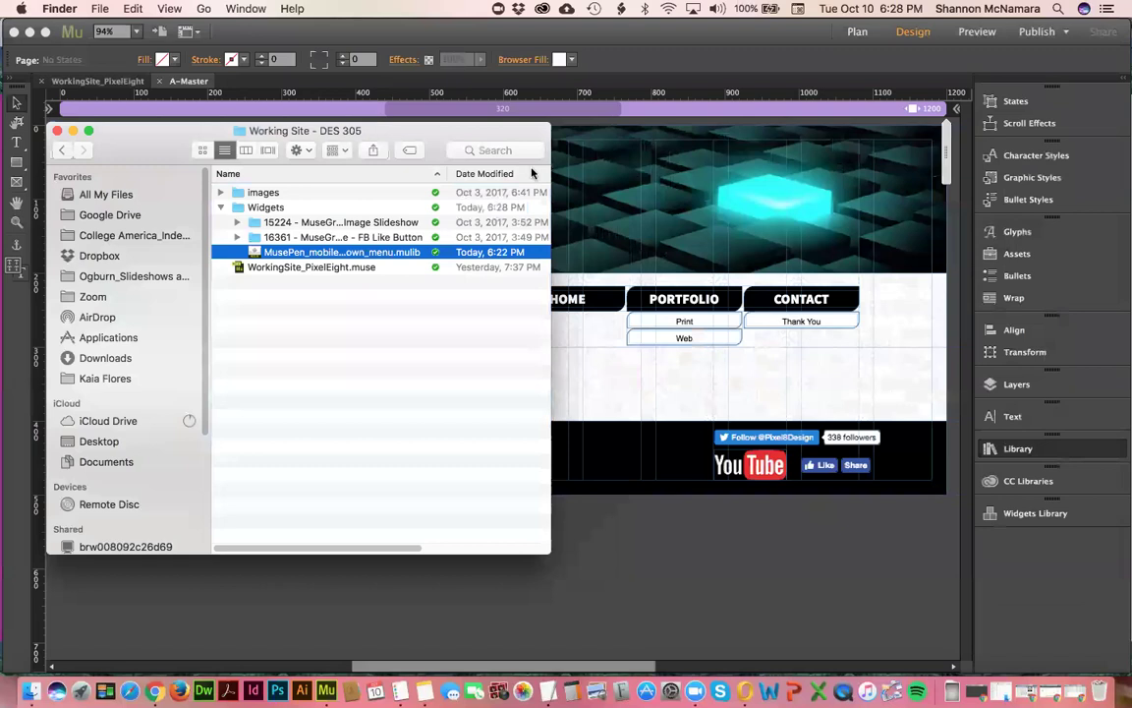
left_click(356, 337)
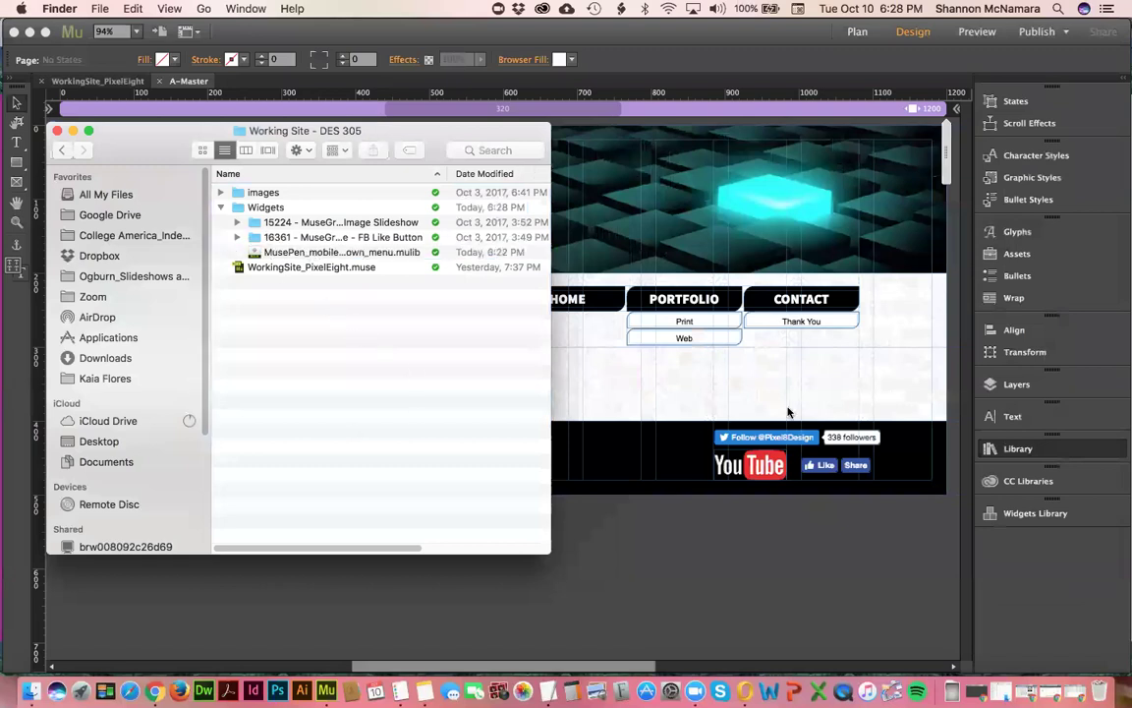
left_click(811, 580)
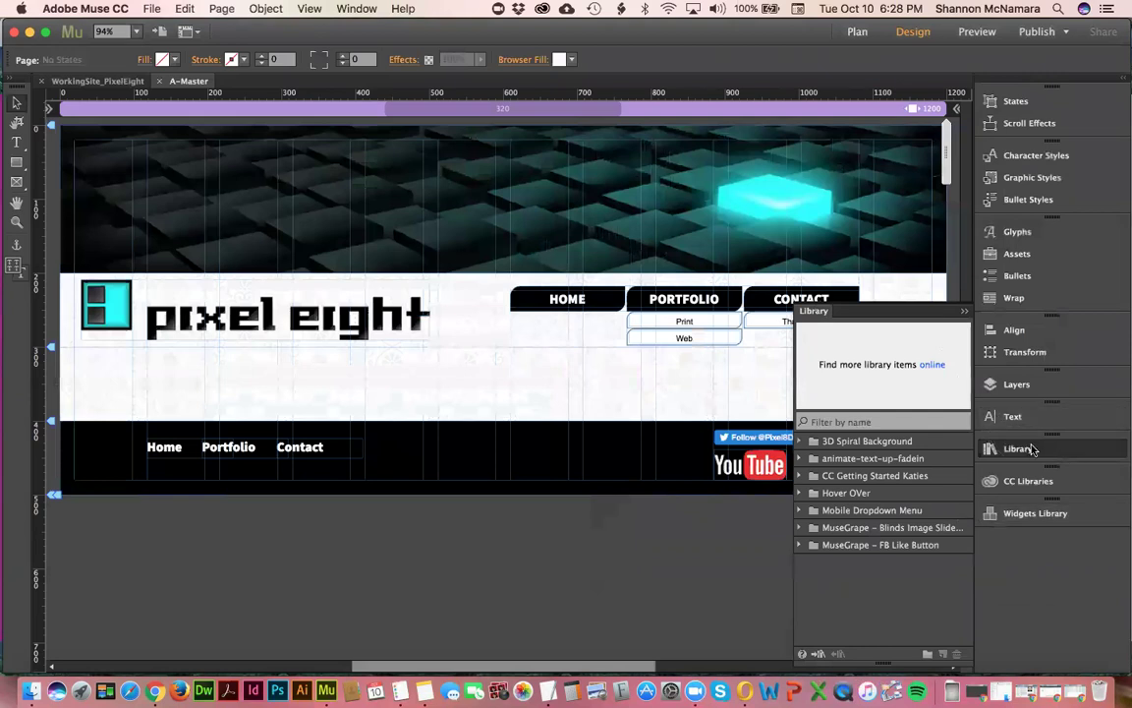
- Import MusePen_mobile_dropdown_menu.mulib from the Widgets folder into the Library and confirm the import
left_click(818, 655)
left_click(577, 108)
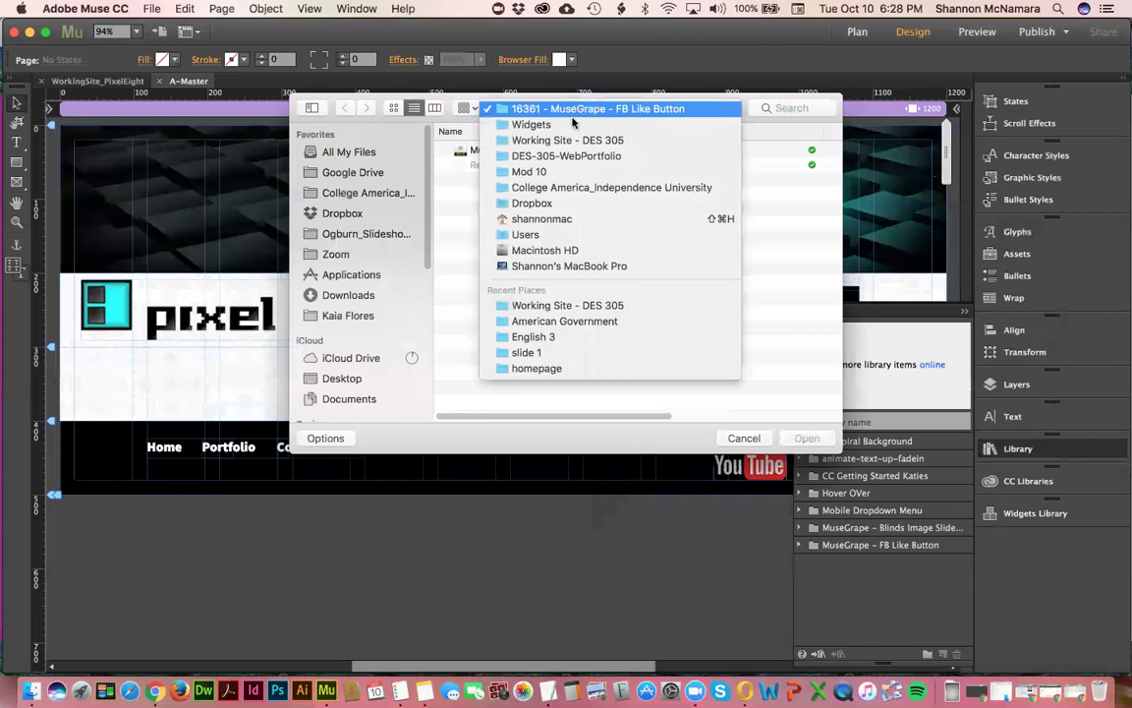
left_click(573, 124)
left_click(443, 165)
left_click(436, 167)
left_click(437, 181)
left_click(443, 165)
left_click(443, 180)
left_click(477, 150)
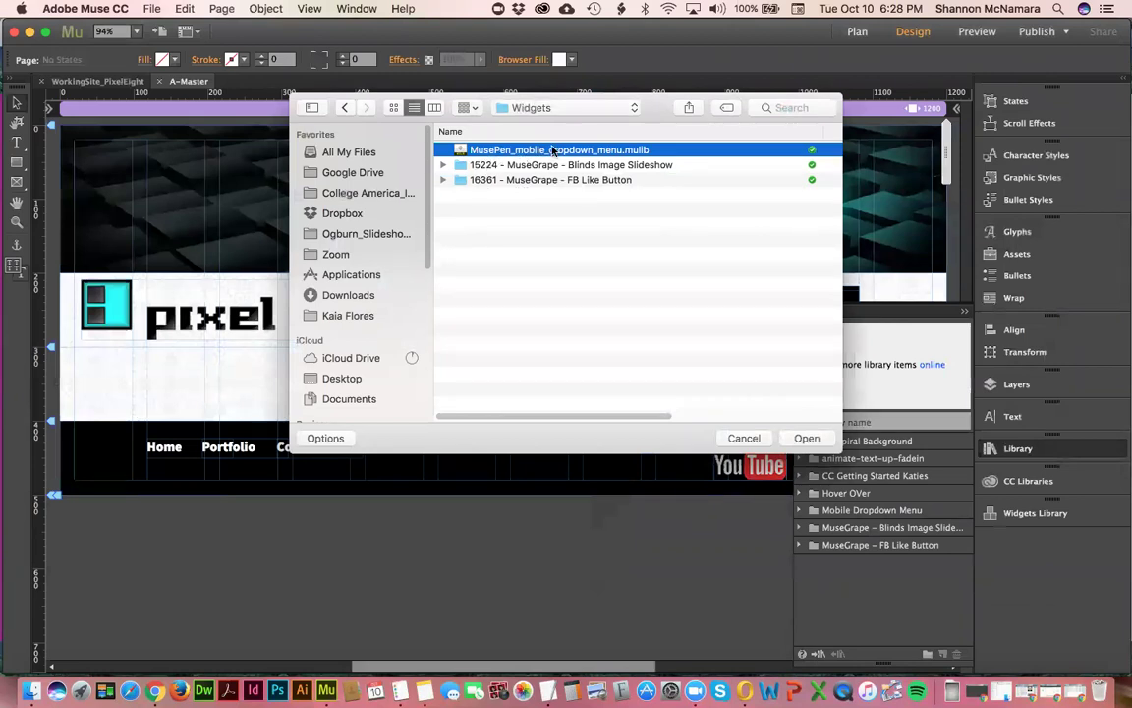
left_click(807, 438)
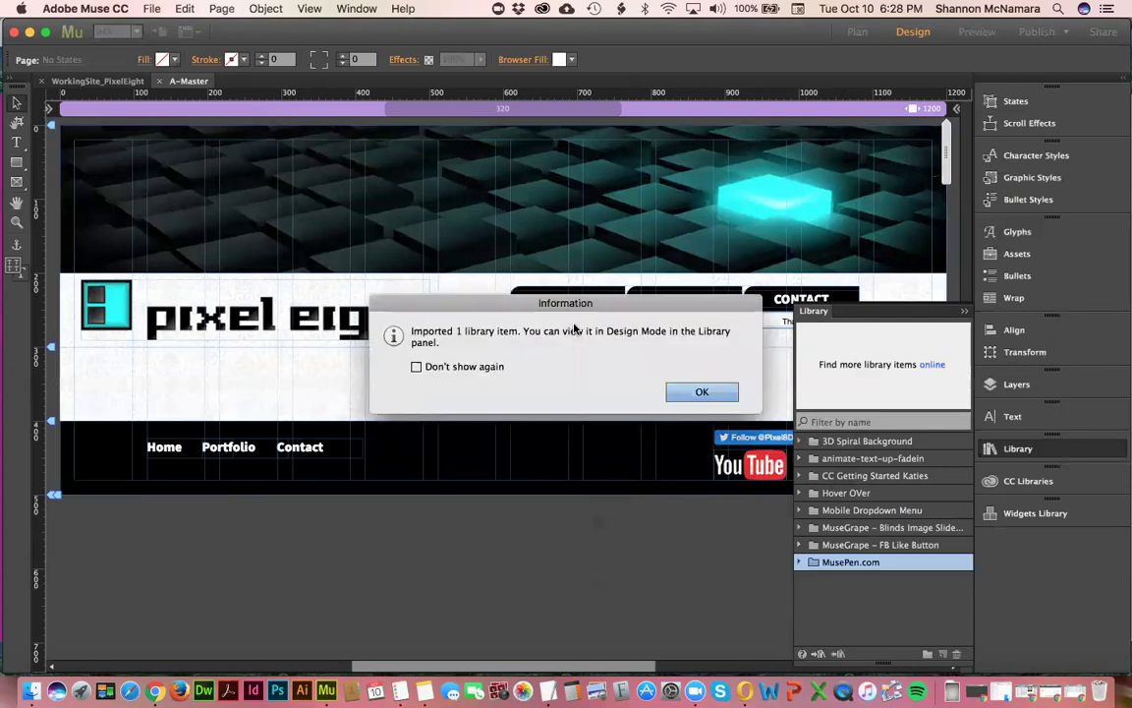
left_click(701, 392)
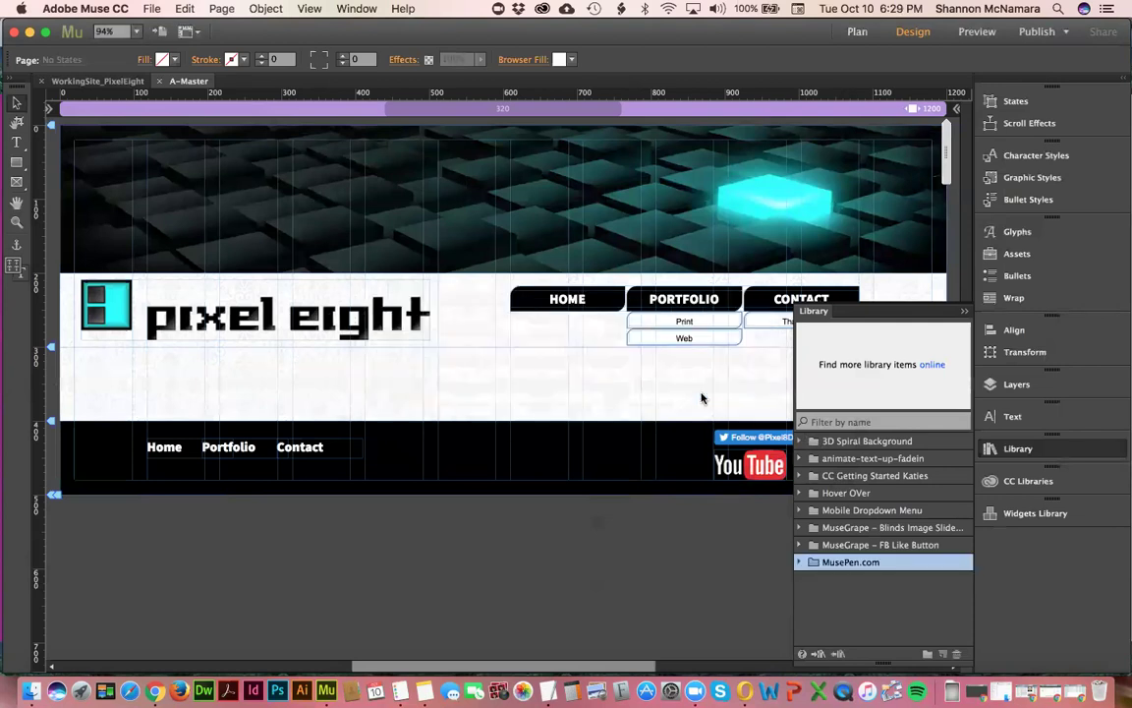
- Preview the MusePen Mobile Dropdown item in the MusePen.com folder, then close the Library
left_click(800, 562)
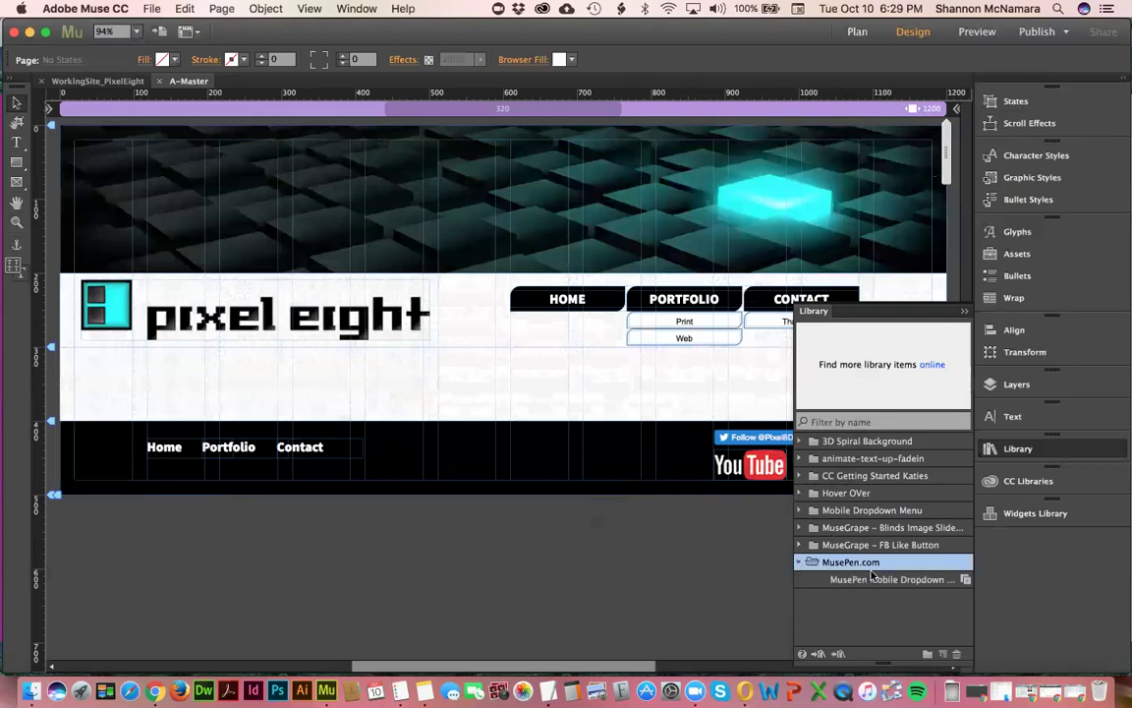
left_click(804, 579)
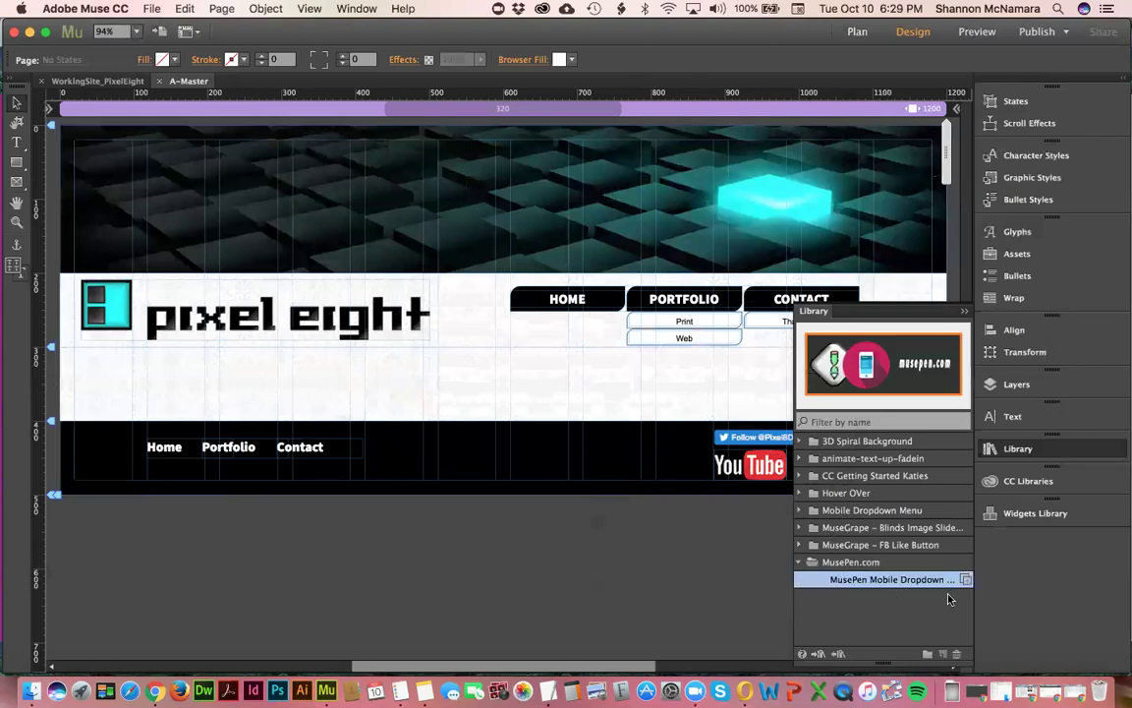
left_click(799, 563)
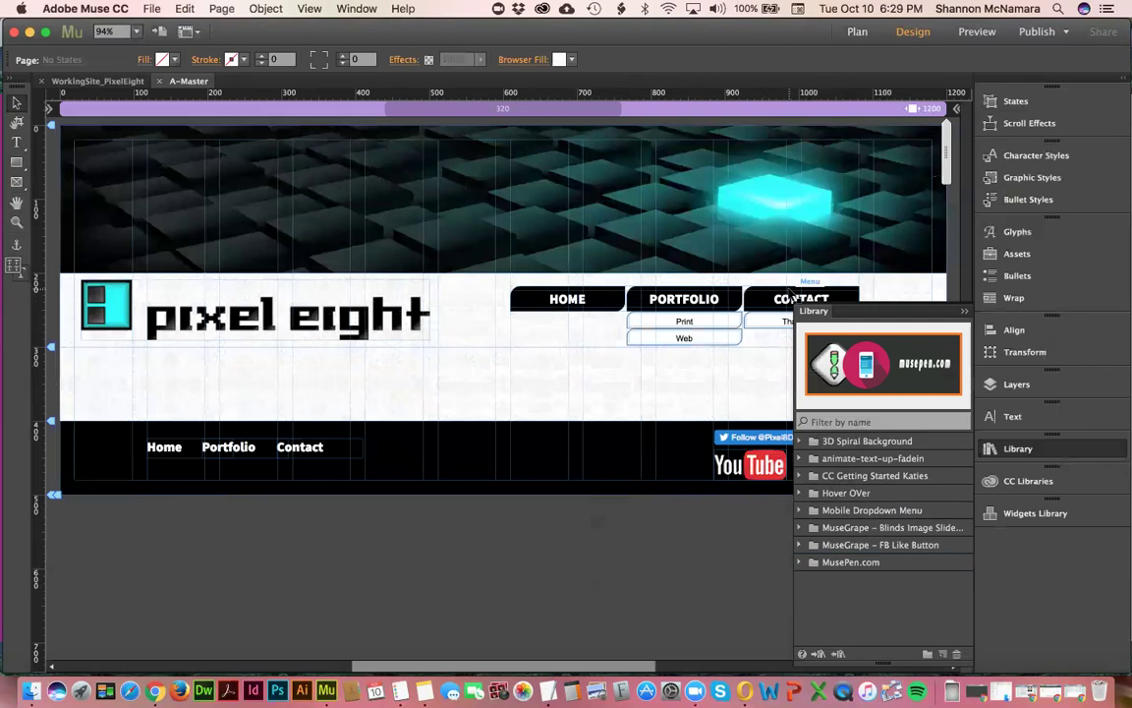
left_click(960, 310)
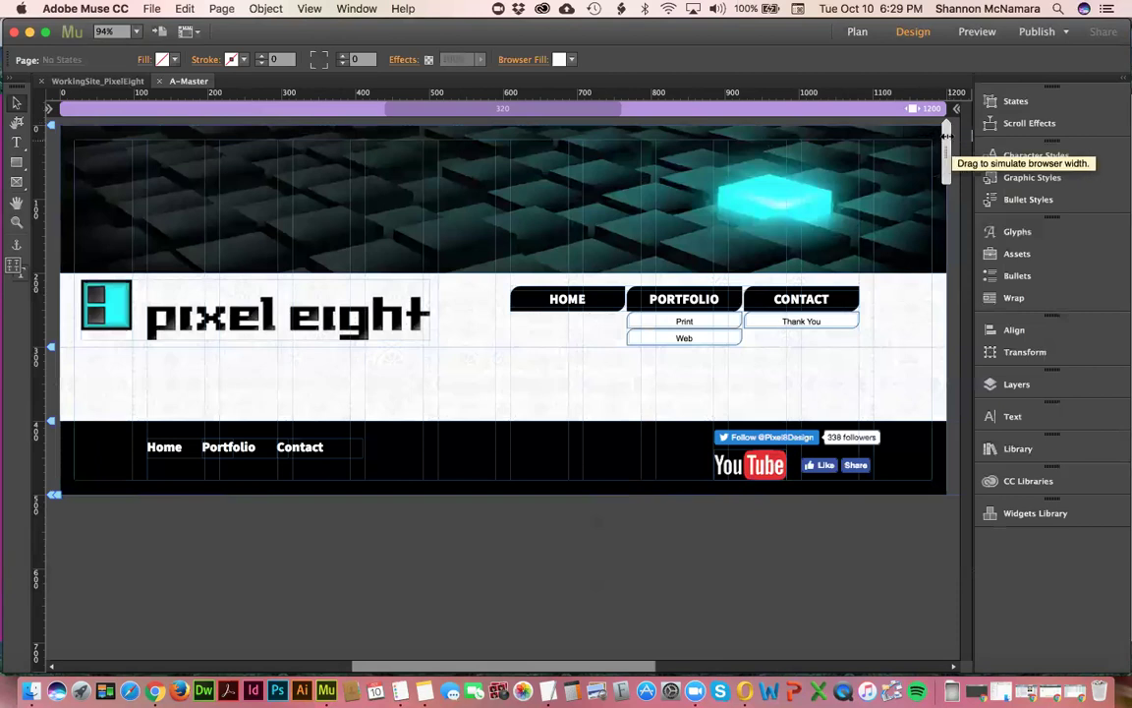
- Narrow the page width to preview smaller layouts, settling at about 747 px
left_click(934, 147)
left_click_drag(934, 148, 779, 154)
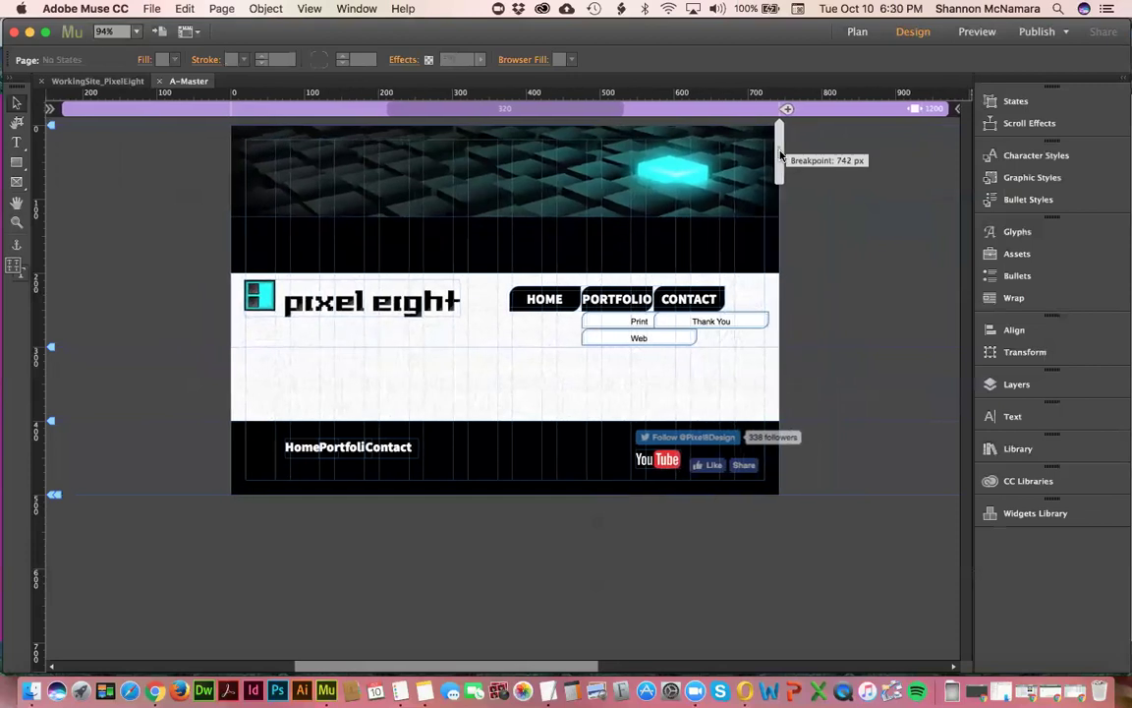
left_click_drag(781, 154, 782, 154)
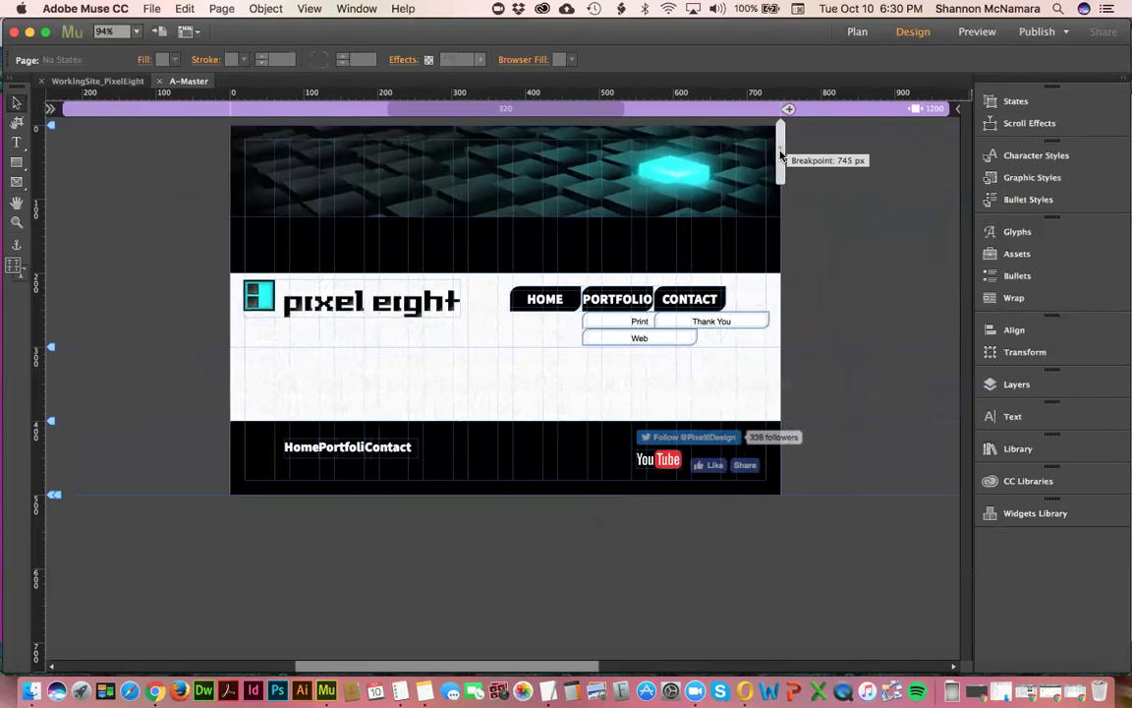
left_click_drag(781, 155, 782, 154)
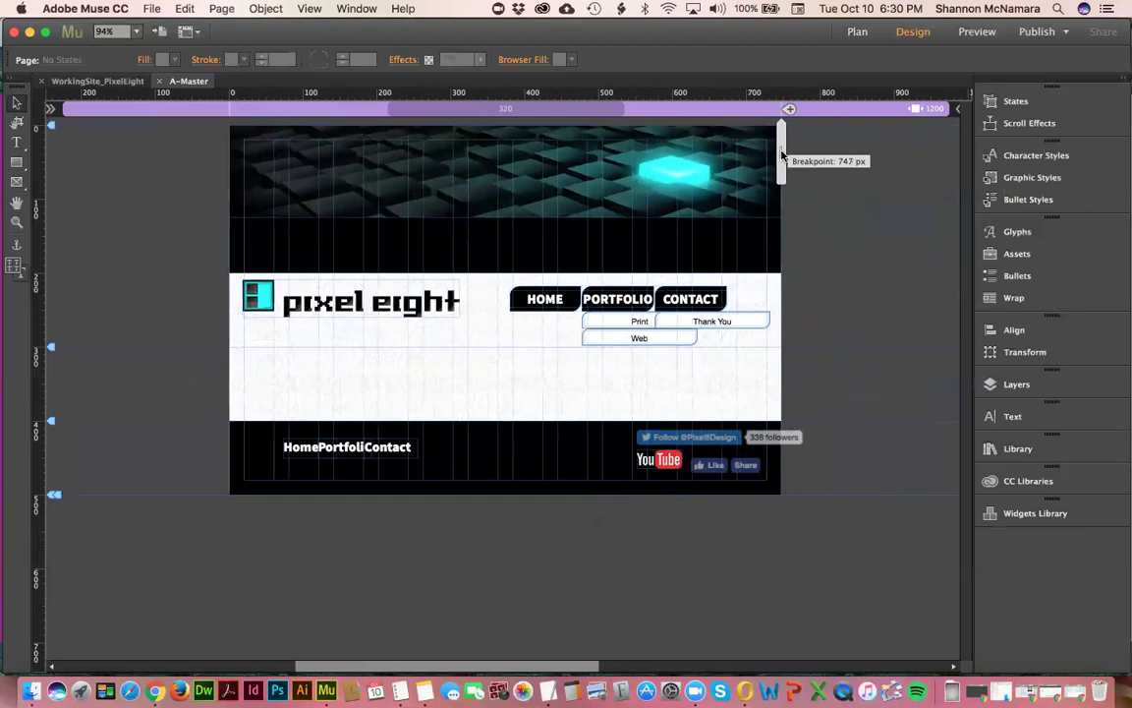
left_click_drag(782, 154, 782, 152)
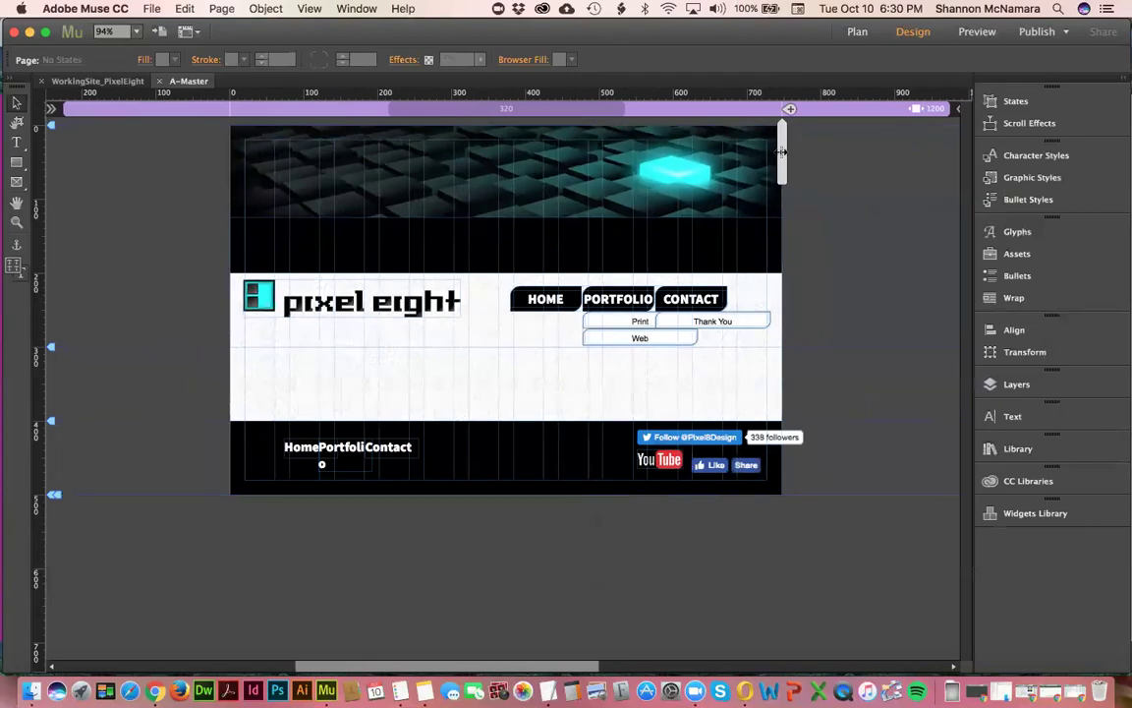
- Narrow the page through about 552 px to 367 px and create a breakpoint there
left_click_drag(782, 151, 640, 160)
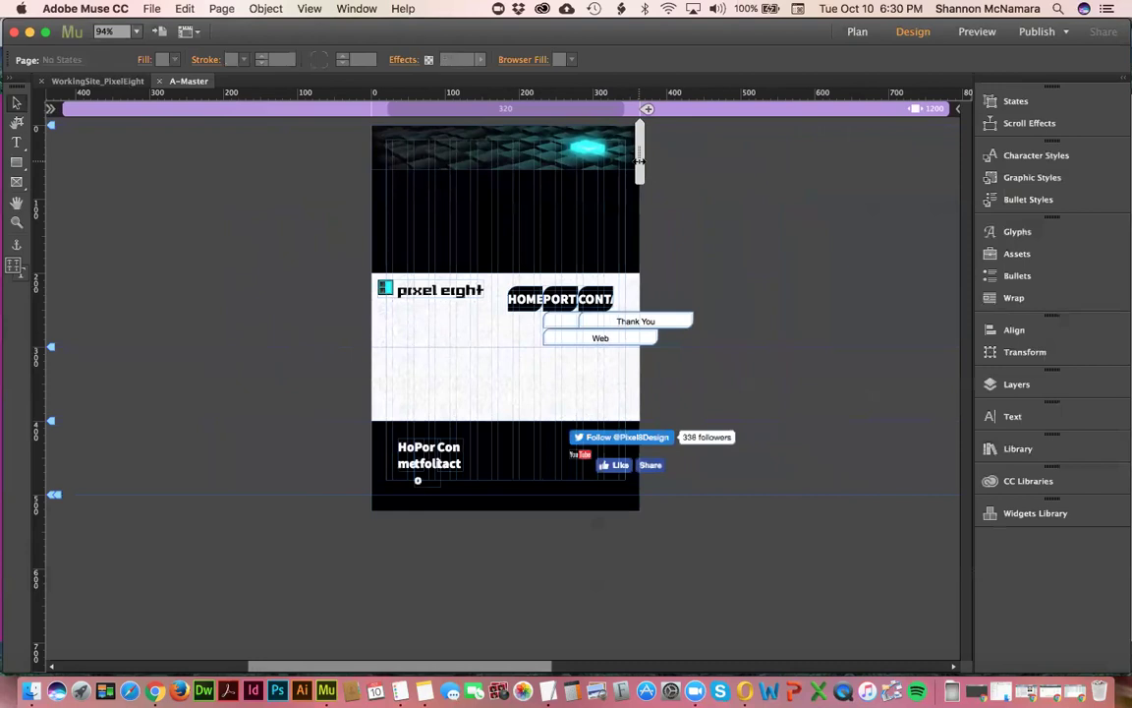
left_click_drag(640, 160, 642, 168)
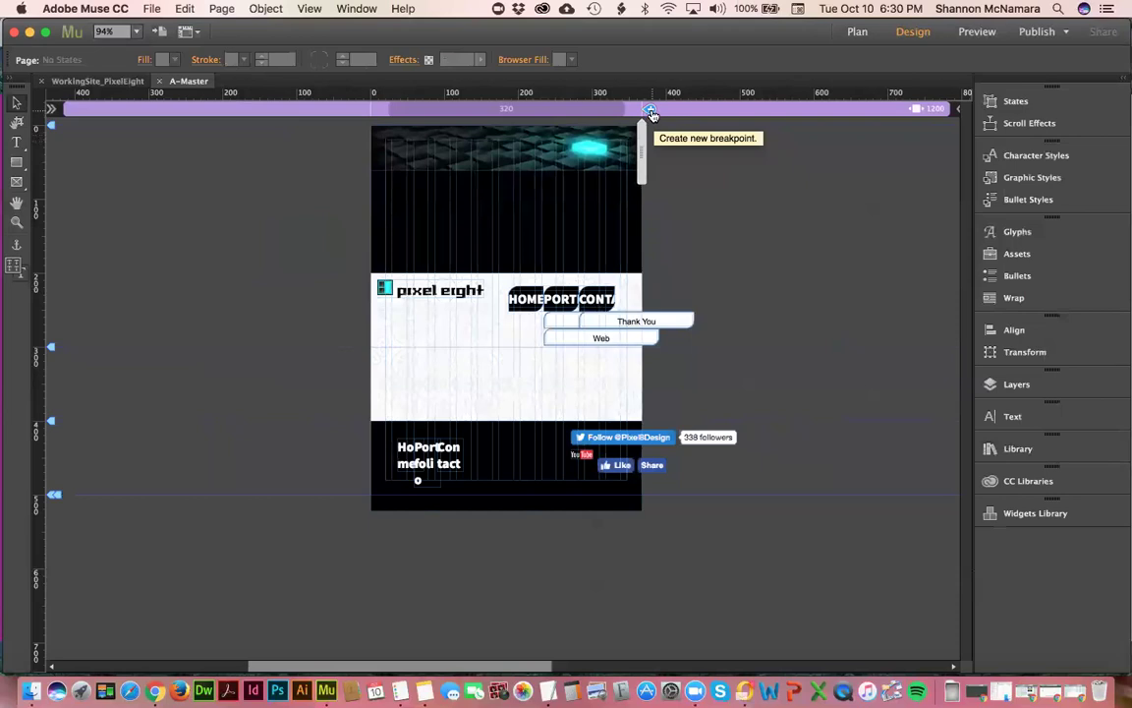
left_click(651, 114)
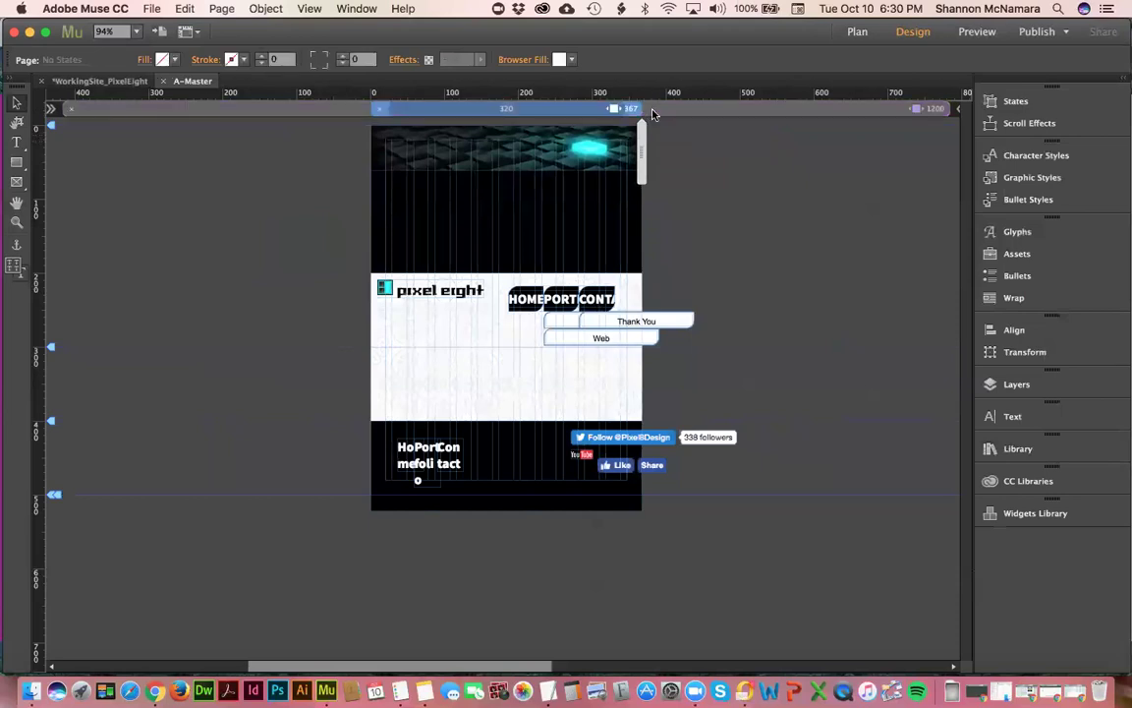
- Change the 367 px breakpoint to 360 in Breakpoint Properties
double_click(633, 109)
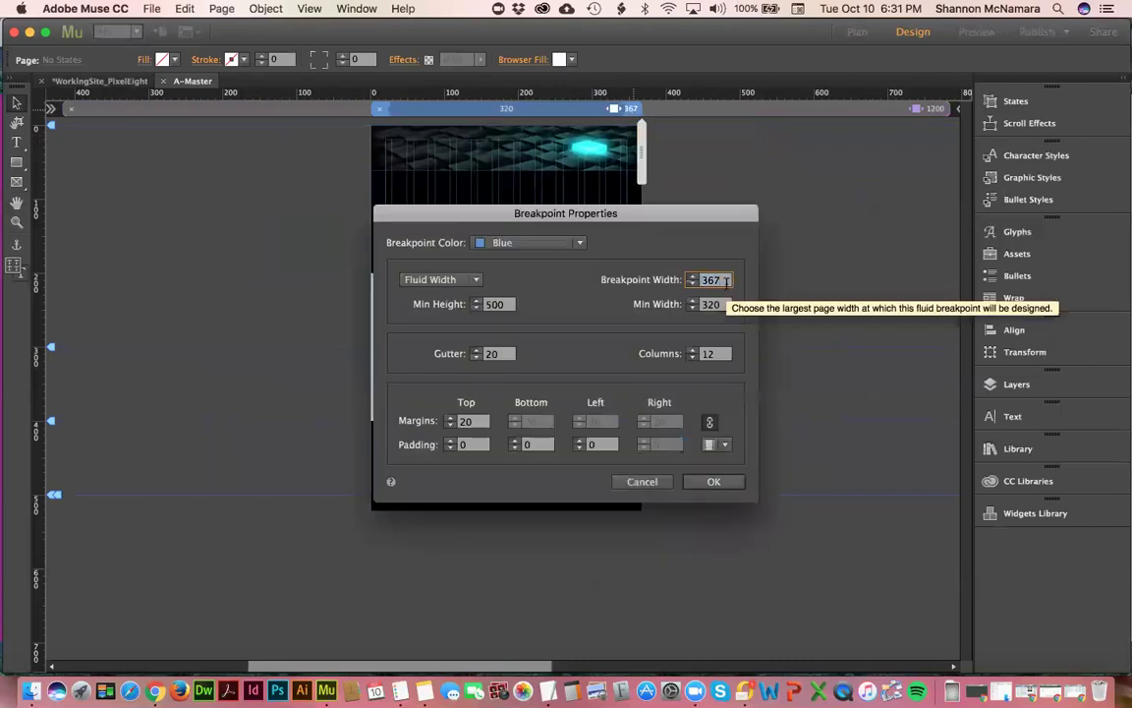
type("360")
left_click(670, 107)
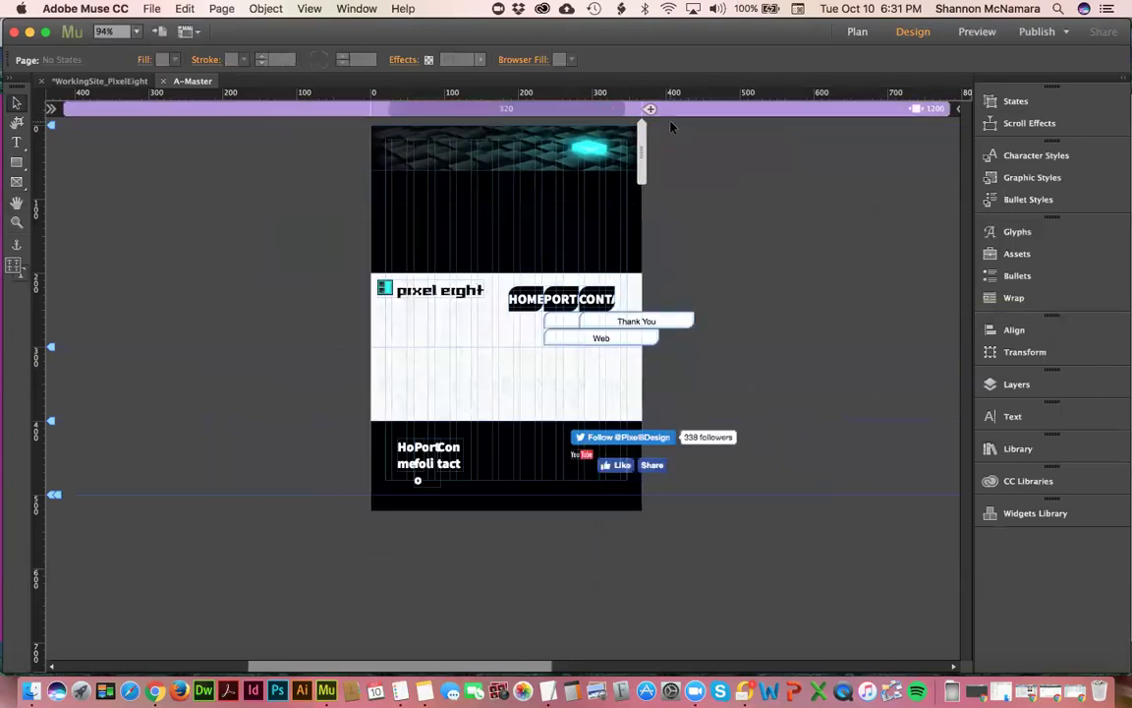
- Zoom in and bring the page width down to about 360 px at the breakpoint
scroll(643, 135, "up", 5)
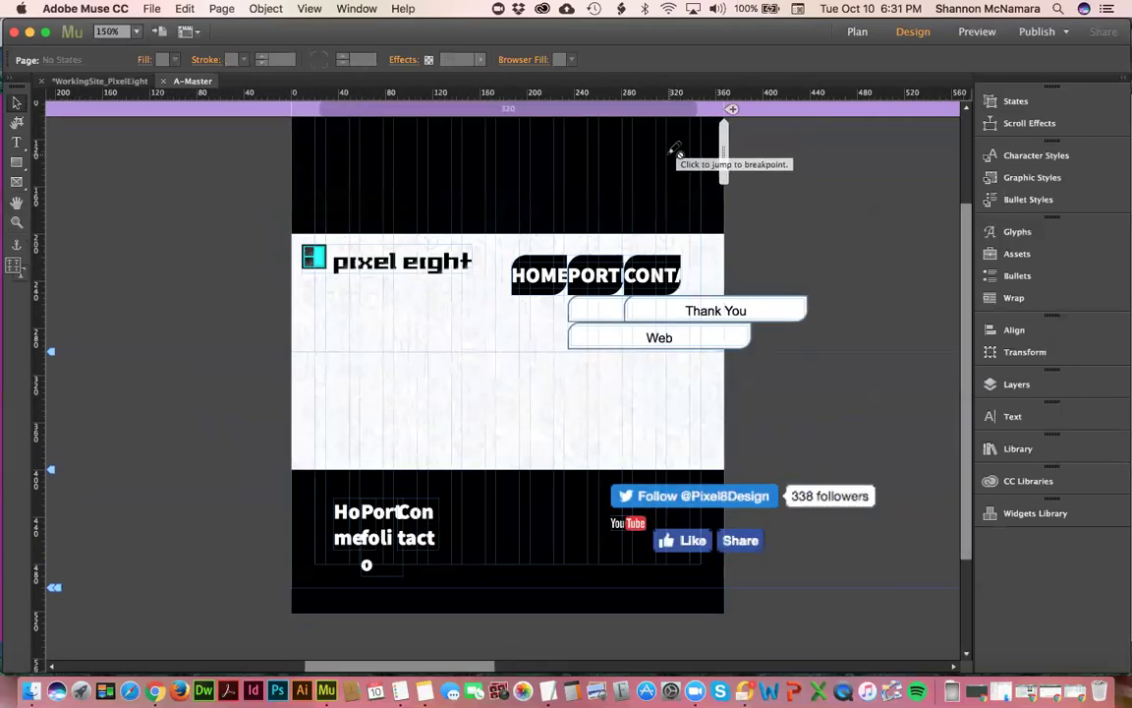
scroll(677, 149, "up", 3)
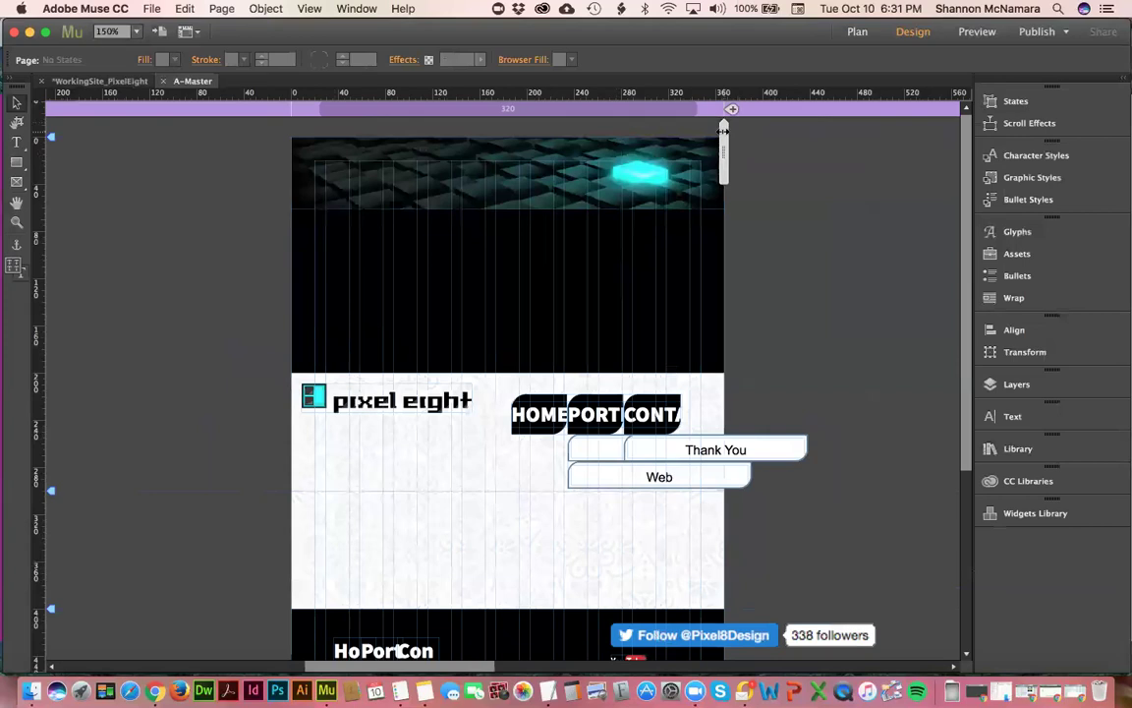
left_click_drag(723, 131, 726, 108)
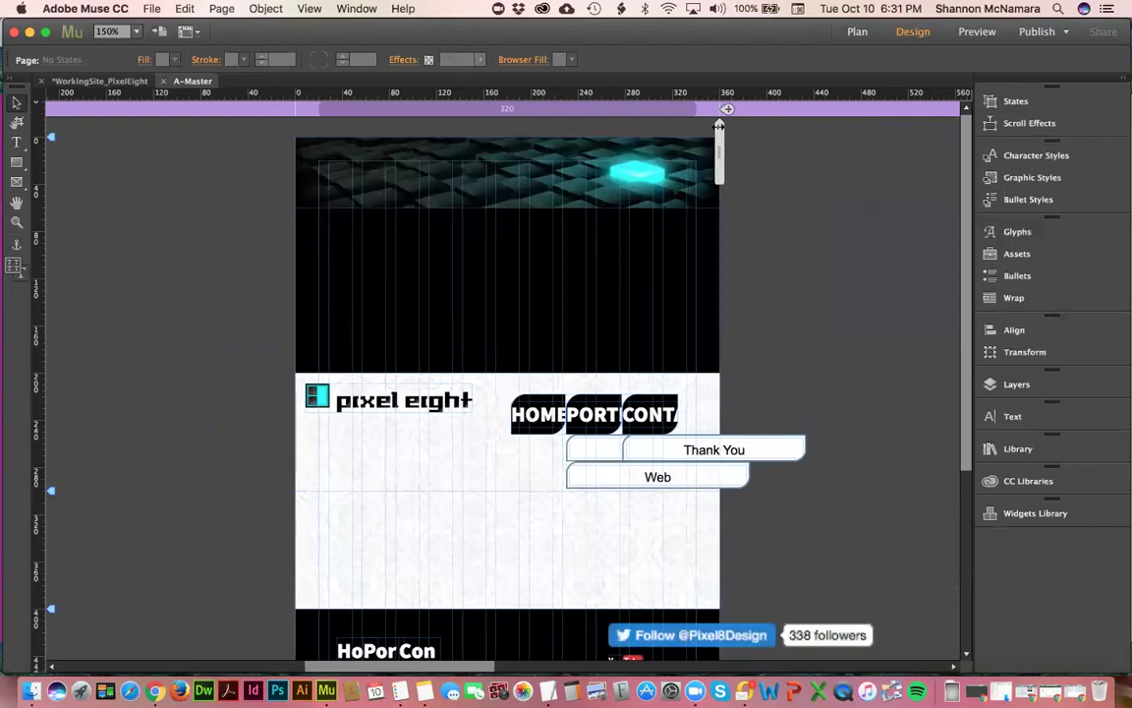
left_click(730, 110)
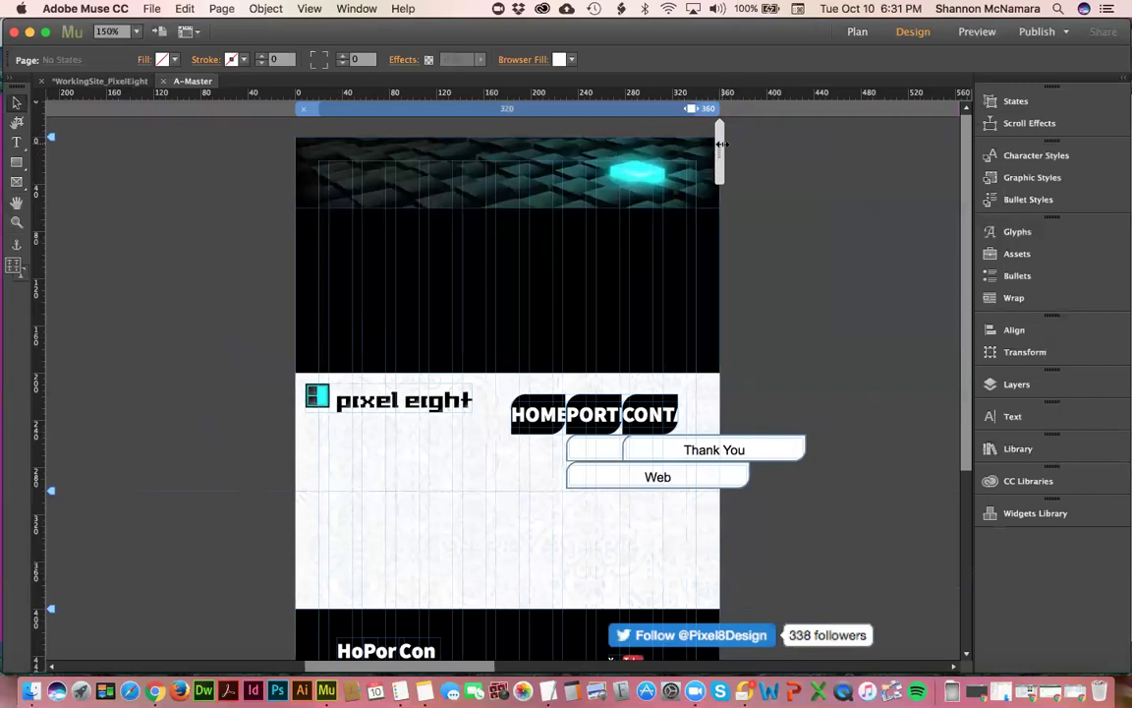
- Check the wider layout, return to the 360 px breakpoint, and select the HOME PORTFOLIO CONTACT menu
left_click_drag(721, 138, 888, 137)
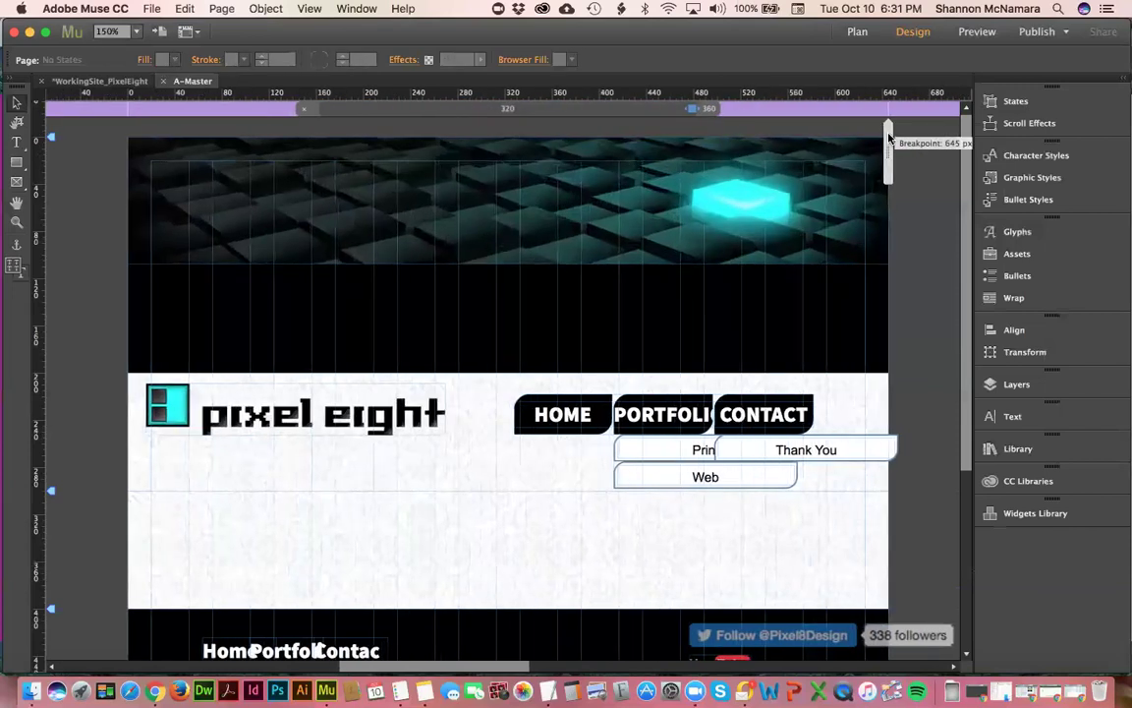
left_click(707, 109)
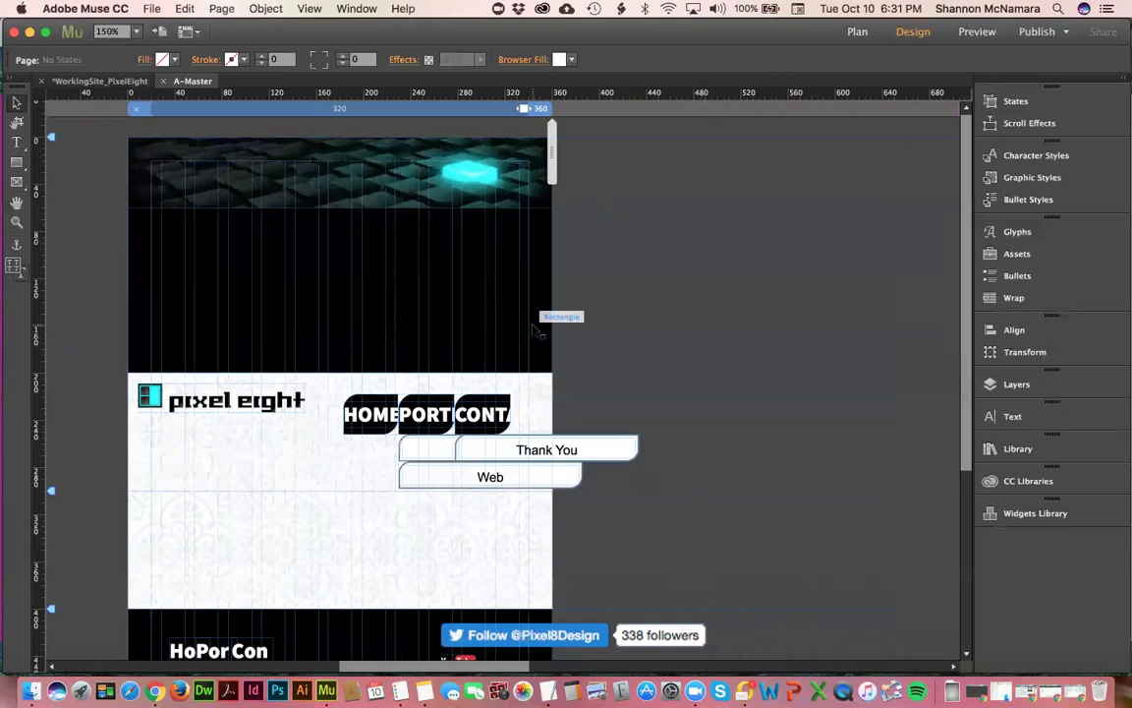
scroll(737, 457, "down", 2)
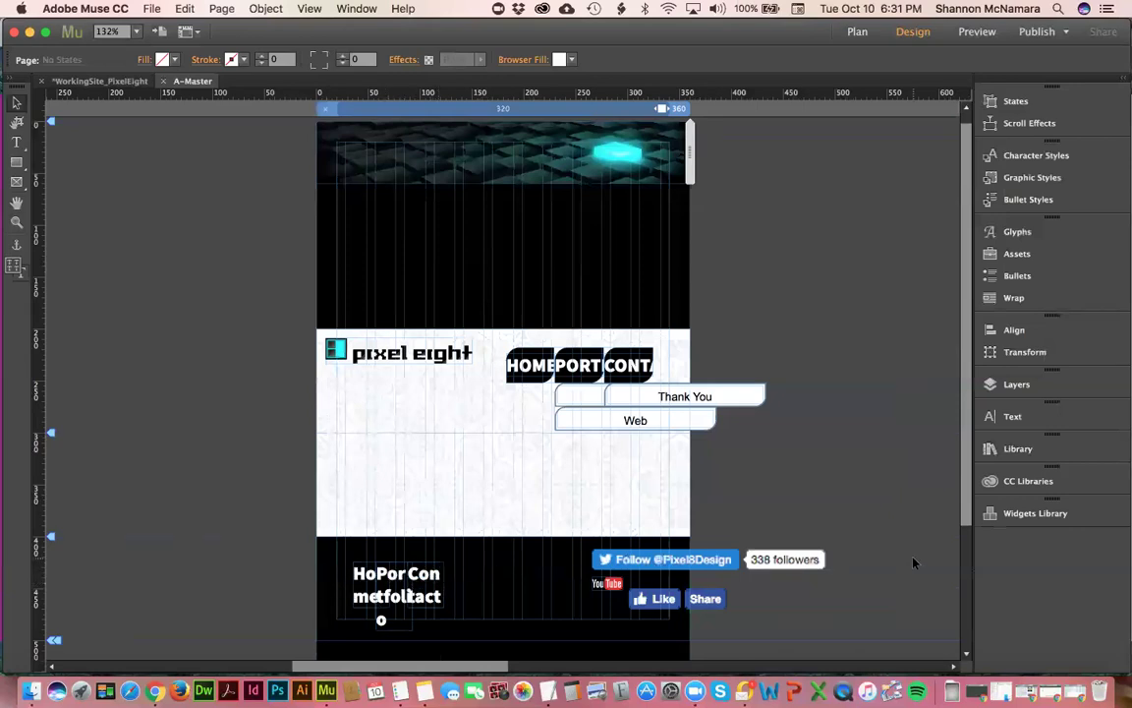
left_click(560, 366)
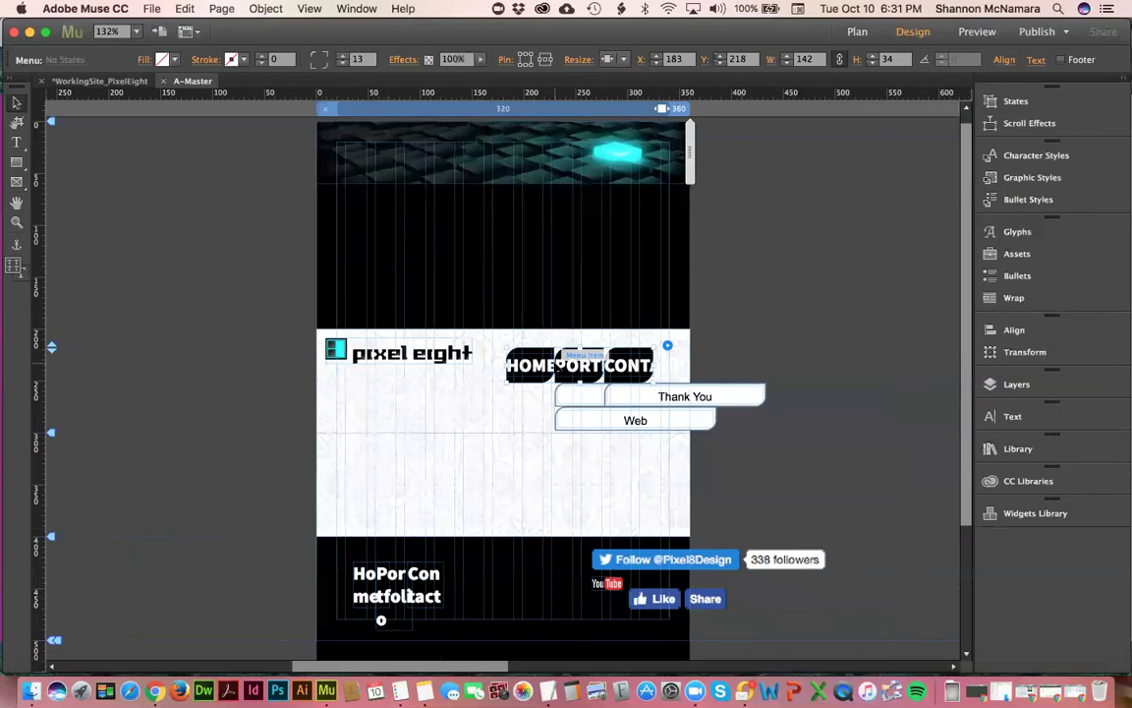
key("Delete")
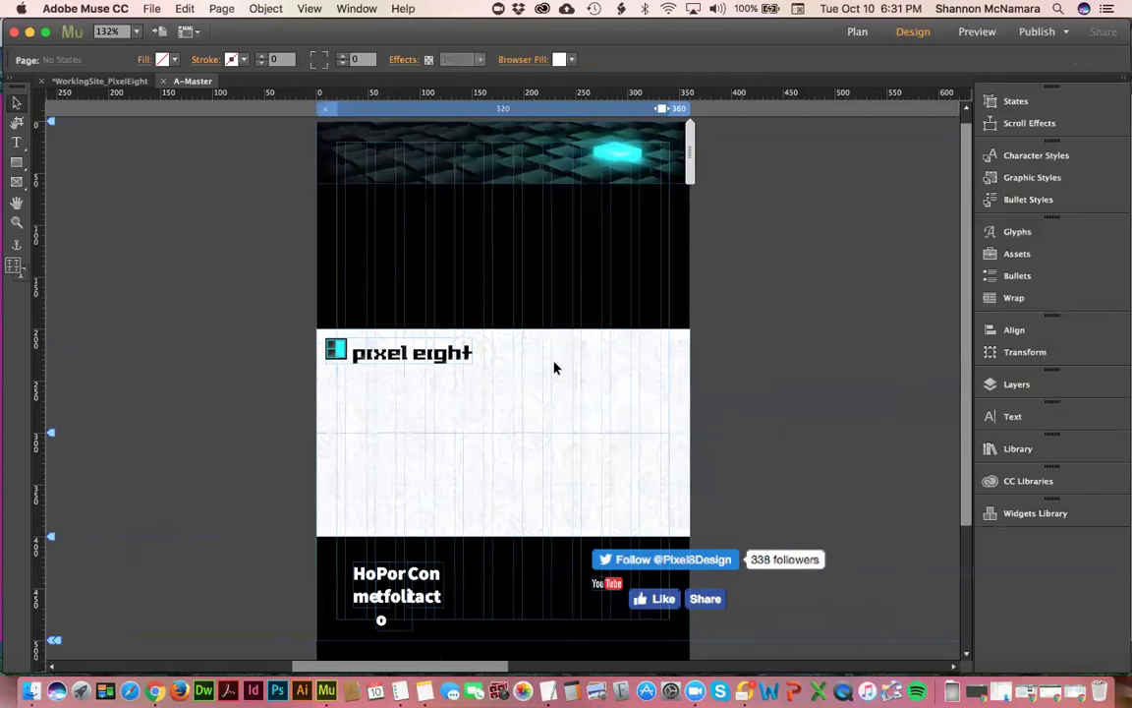
left_click(800, 112)
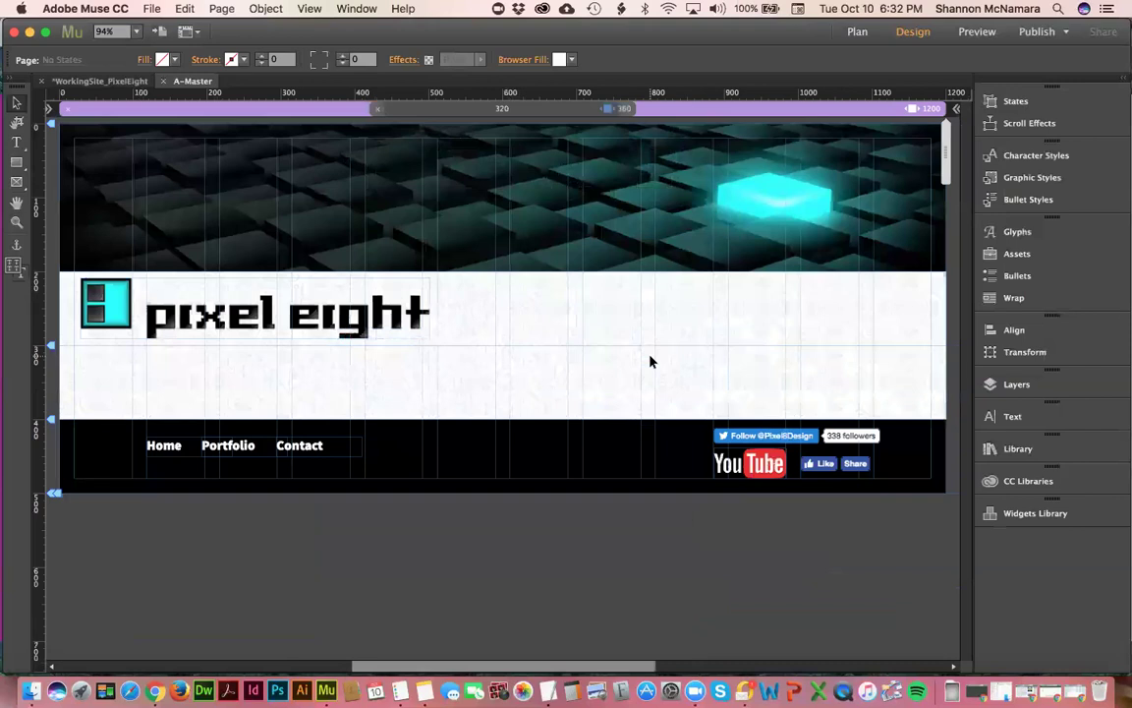
key("super+z")
left_click(805, 248)
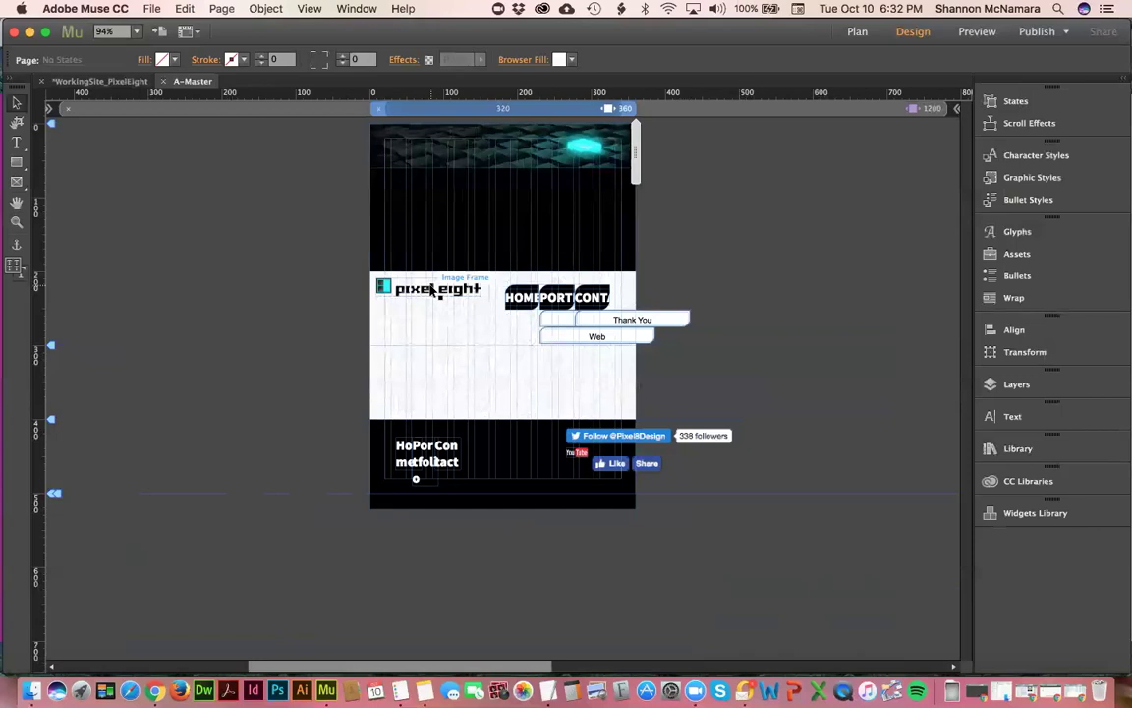
- Select the pixel eight logo, compare it with the 1200 px layout, then select the footer navigation text
left_click(430, 291)
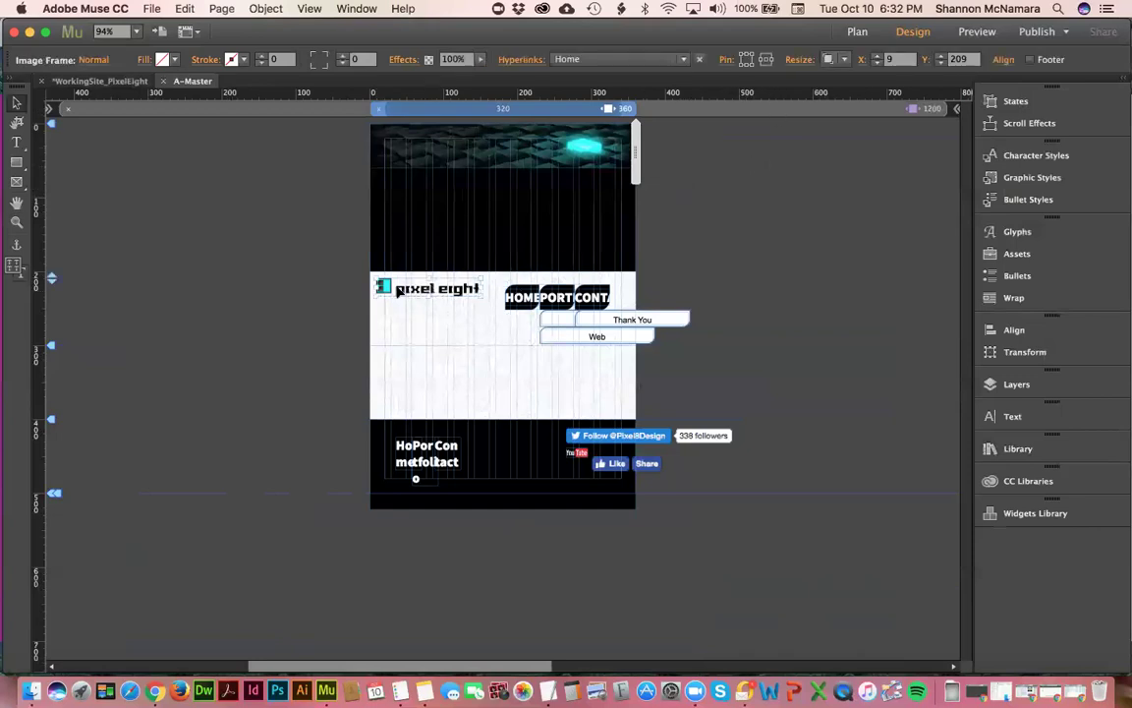
left_click(854, 109)
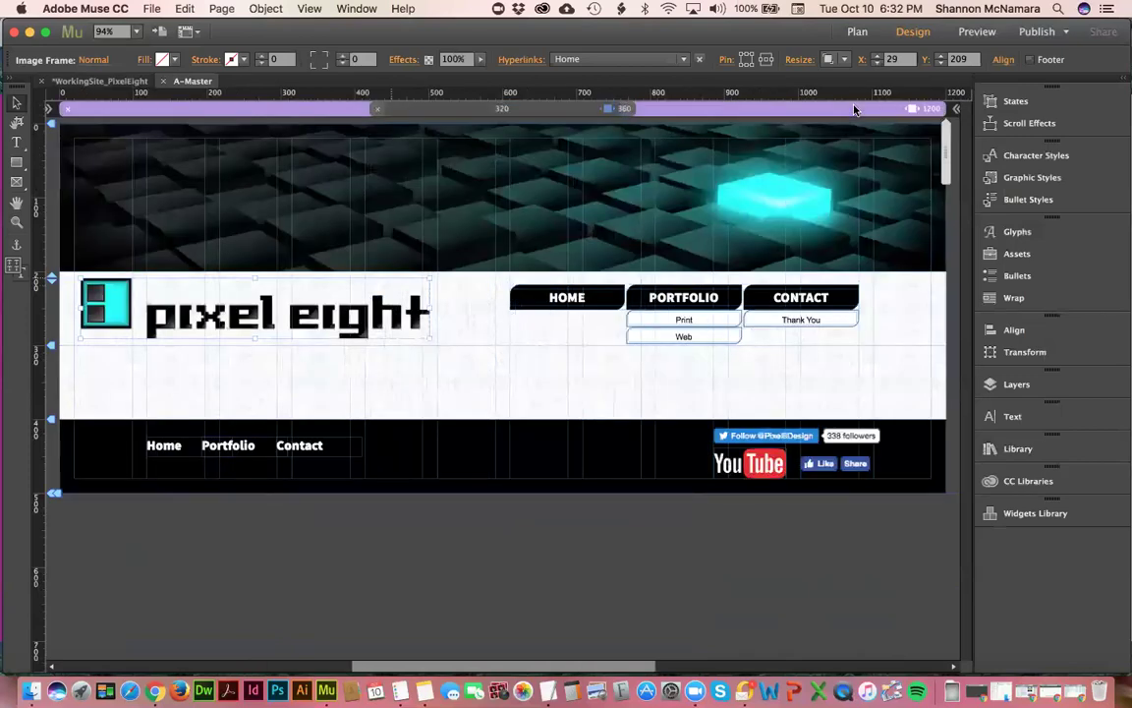
left_click(628, 109)
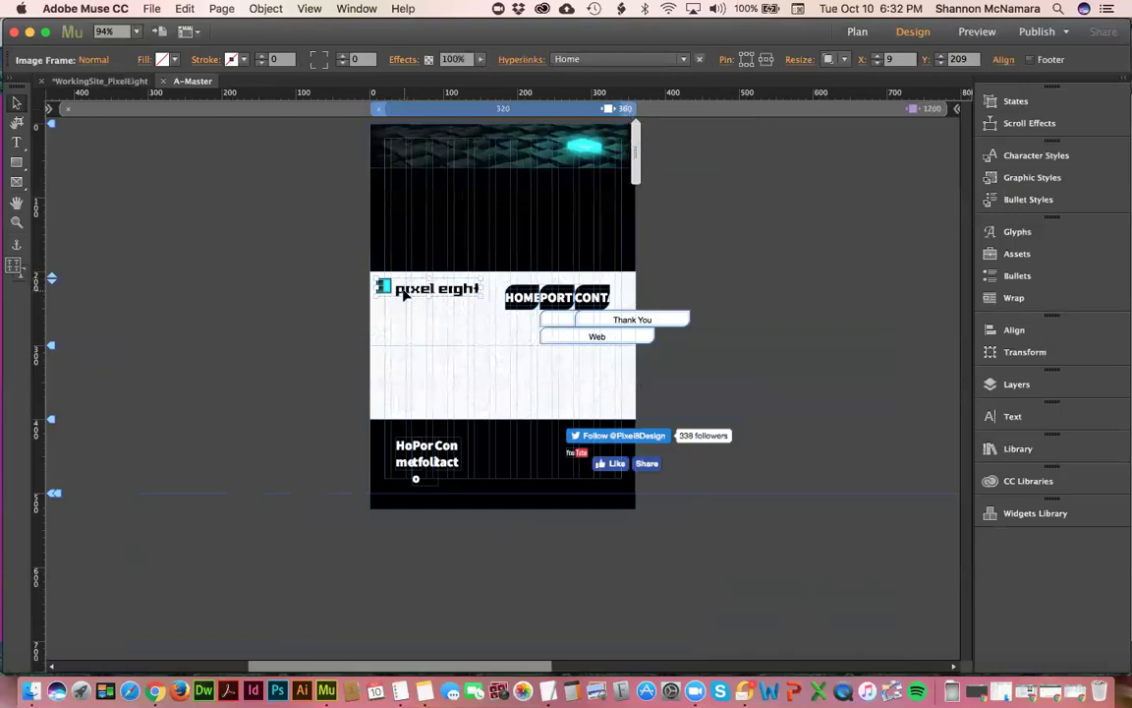
left_click(418, 458)
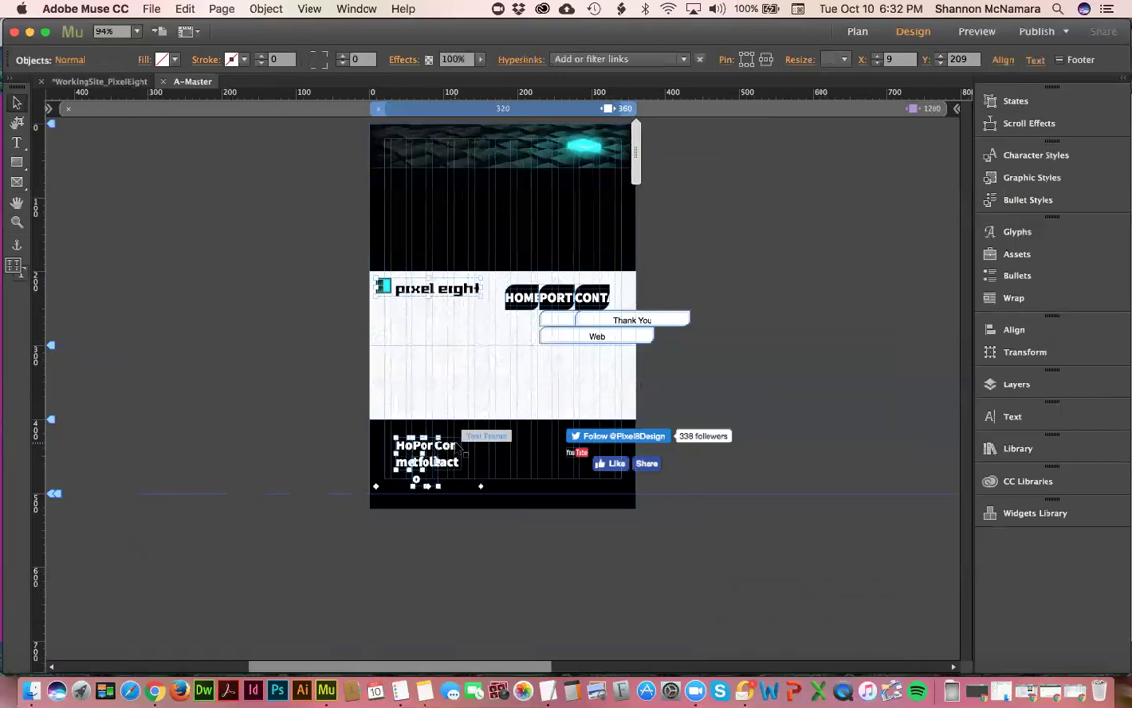
- Select the logo, header menu, footer text and social widgets, and hide them in this breakpoint
left_click(616, 436)
left_click(613, 468, "shift")
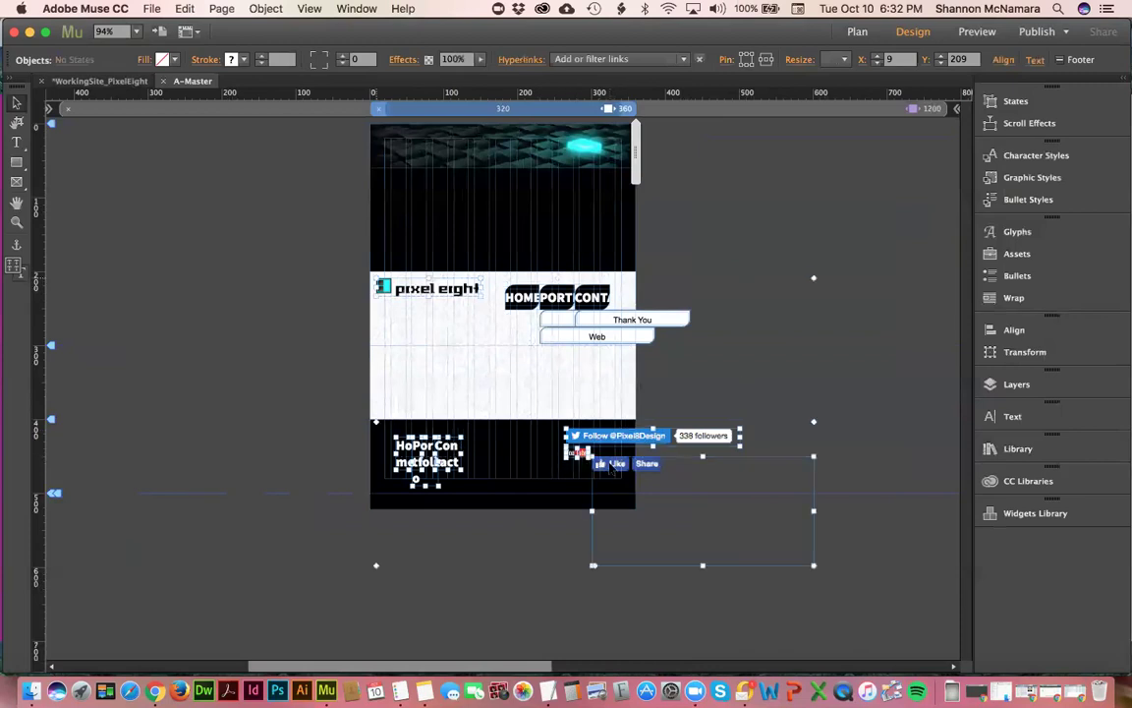
left_click(673, 245)
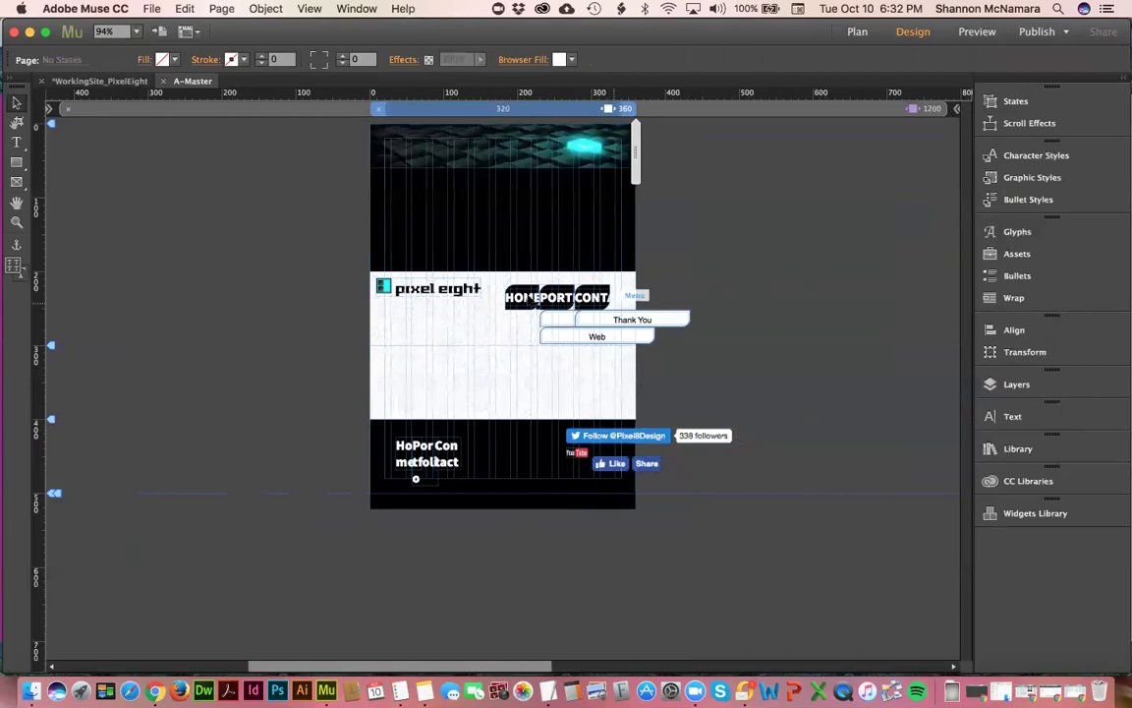
left_click(434, 290)
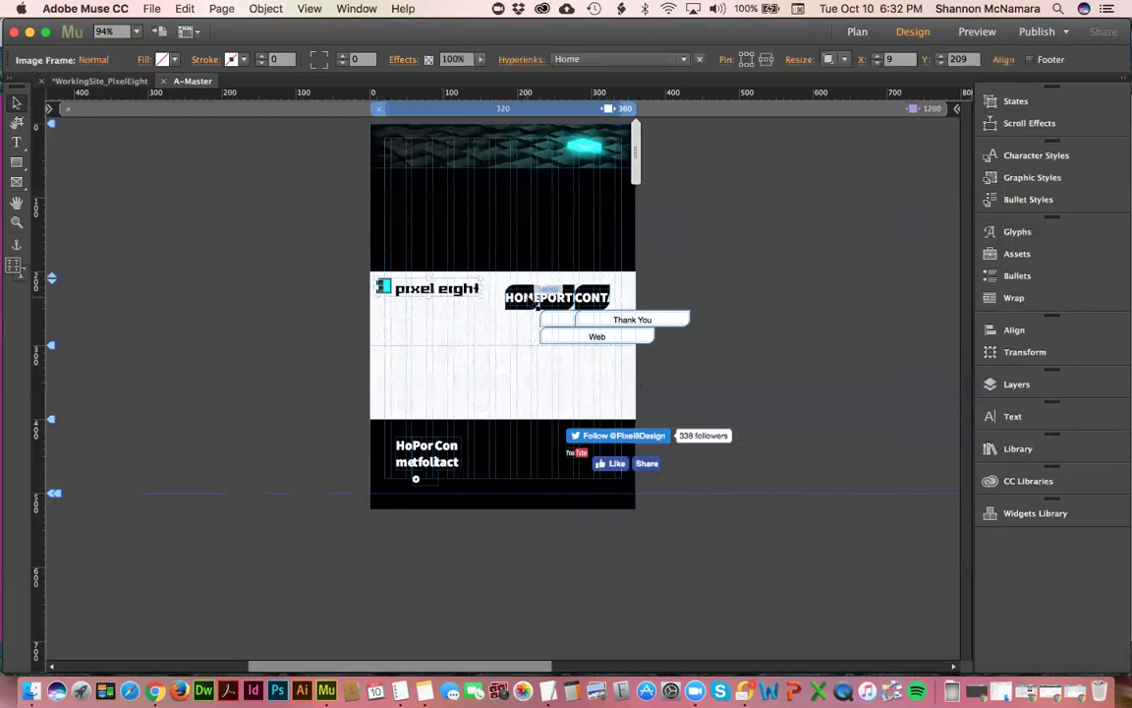
left_click(511, 295, "shift")
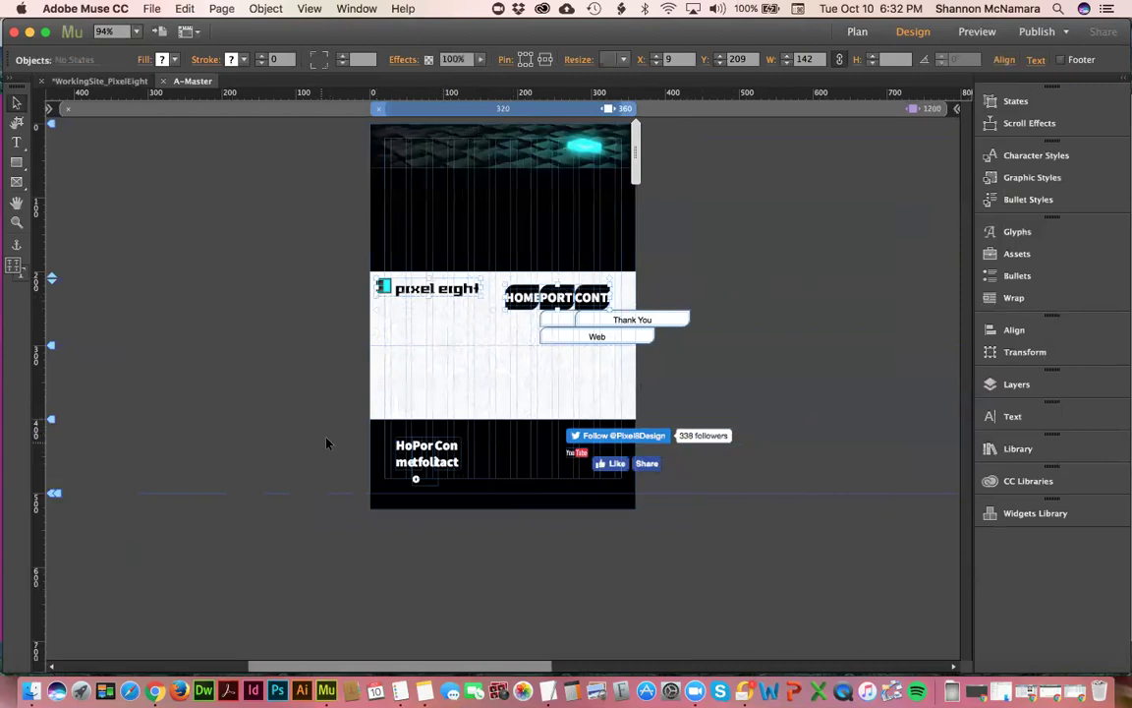
left_click_drag(358, 278, 658, 341)
left_click_drag(346, 426, 687, 473)
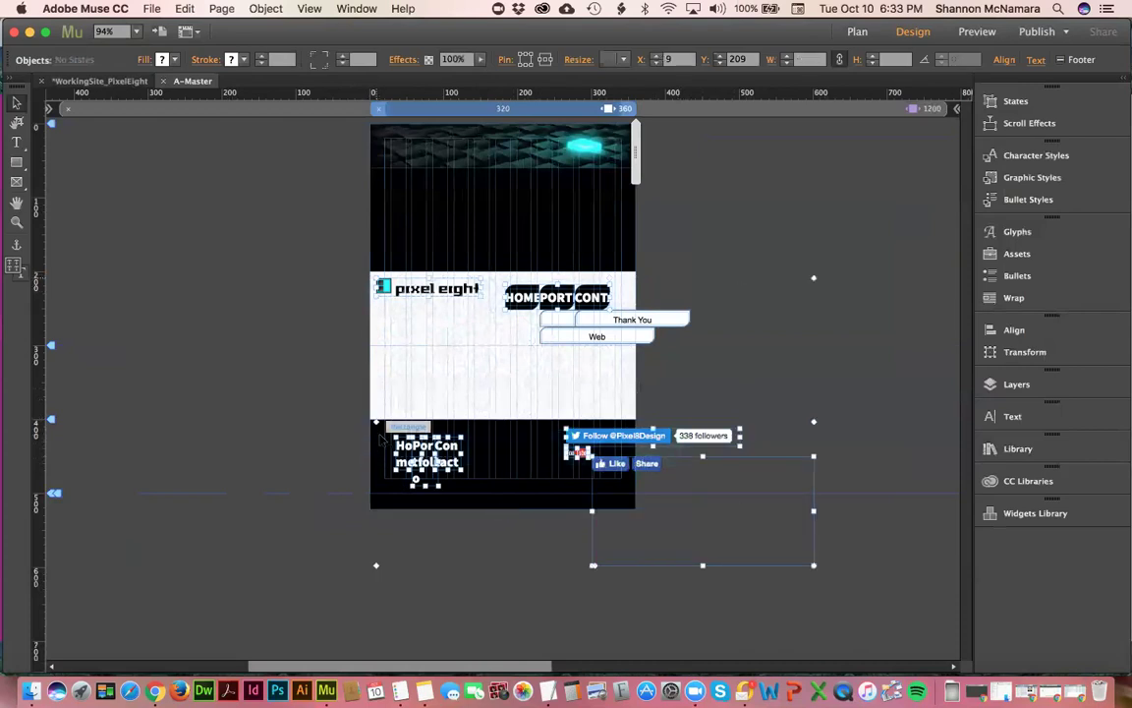
right_click(414, 291)
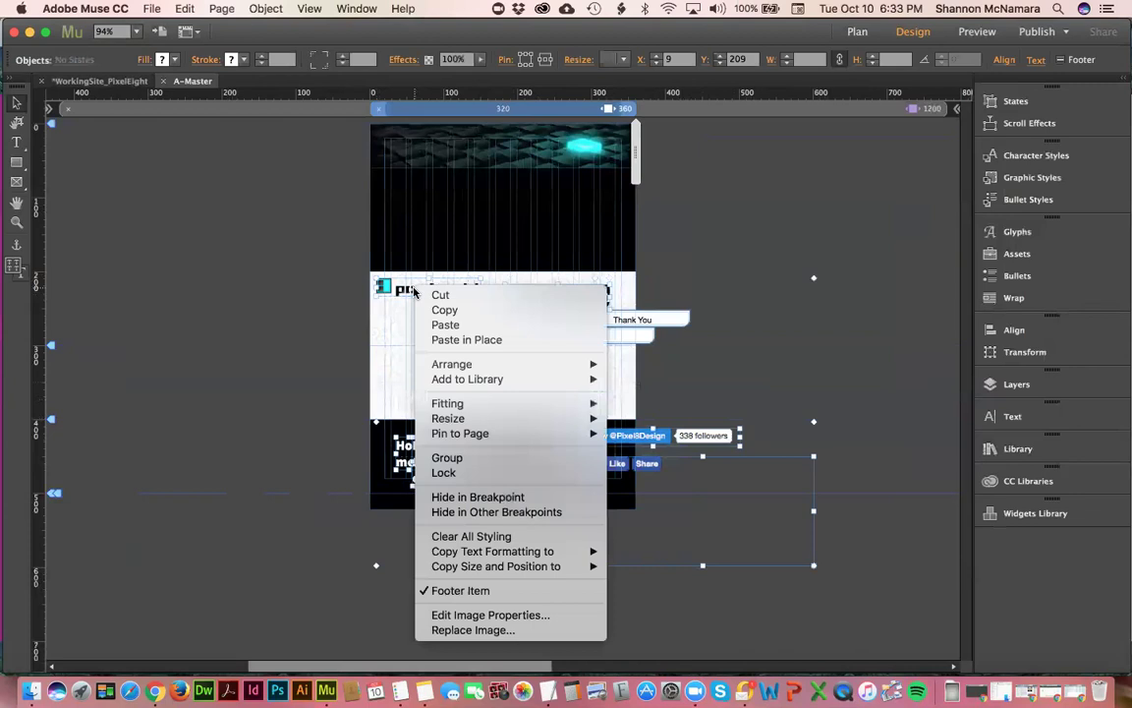
left_click(476, 499)
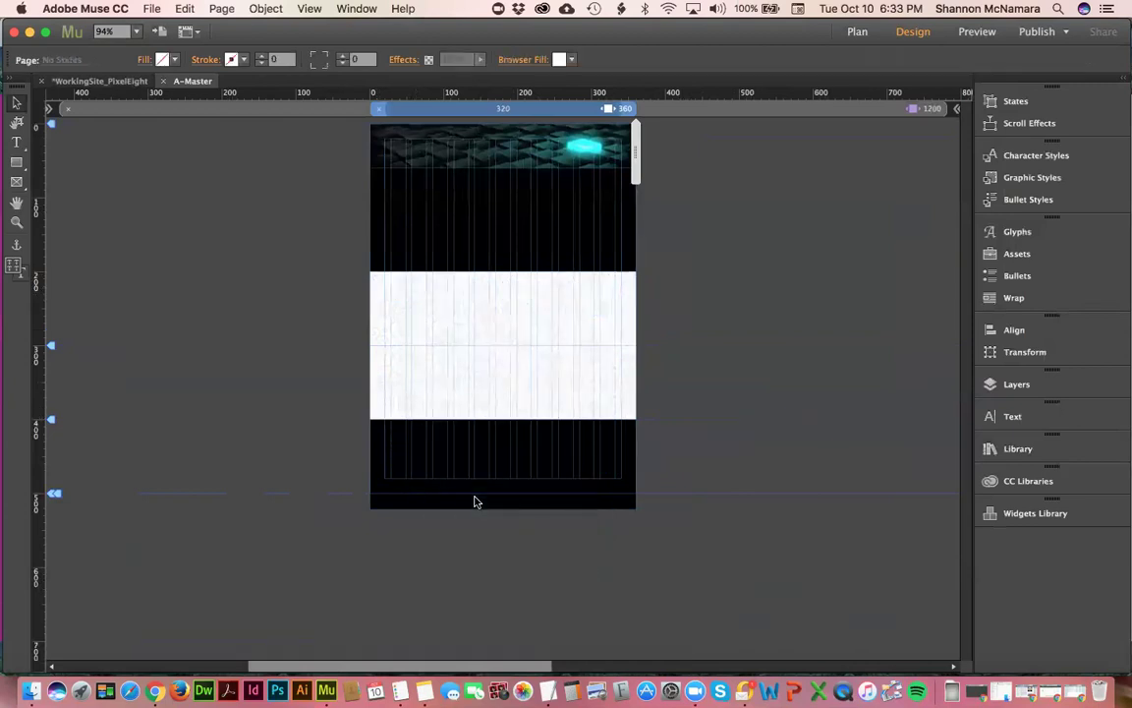
left_click(187, 9)
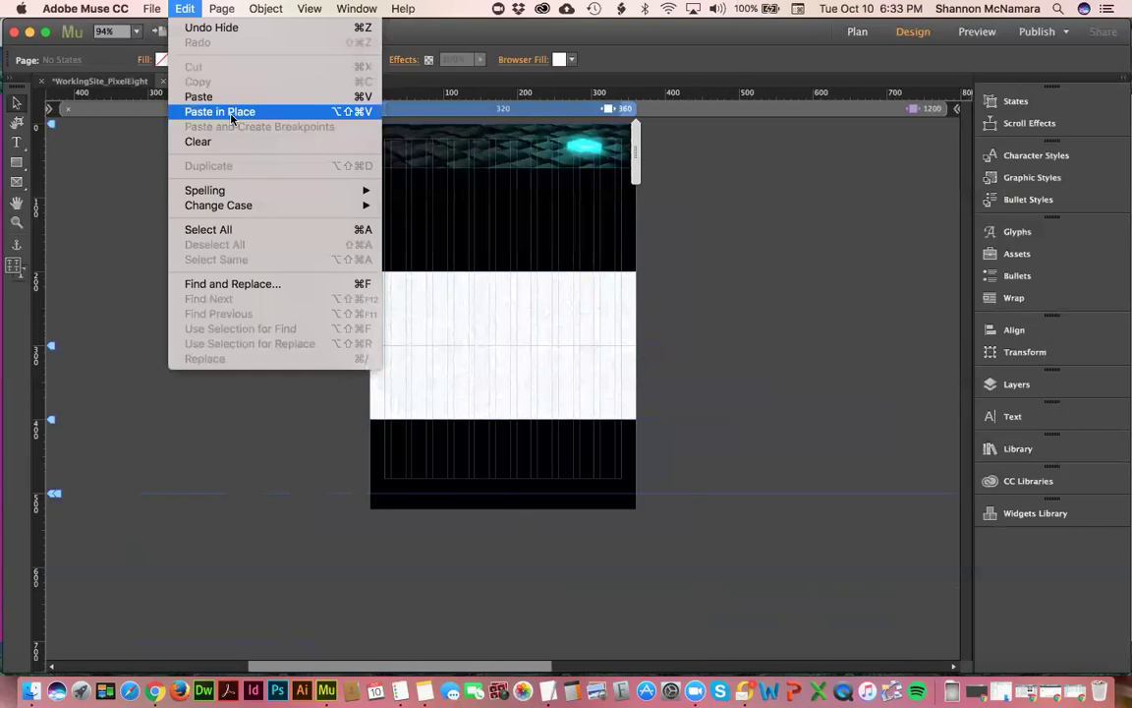
- Paste in Place to restore the logo and footer items, then select the pixel eight logo
left_click(231, 117)
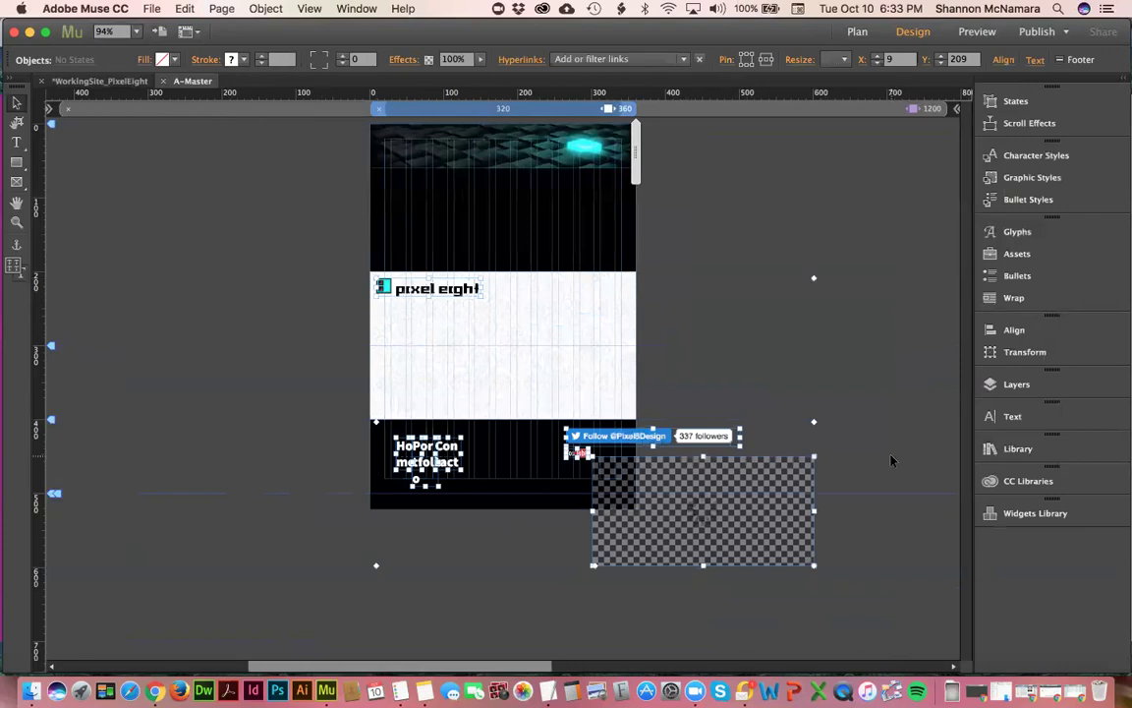
left_click(733, 302)
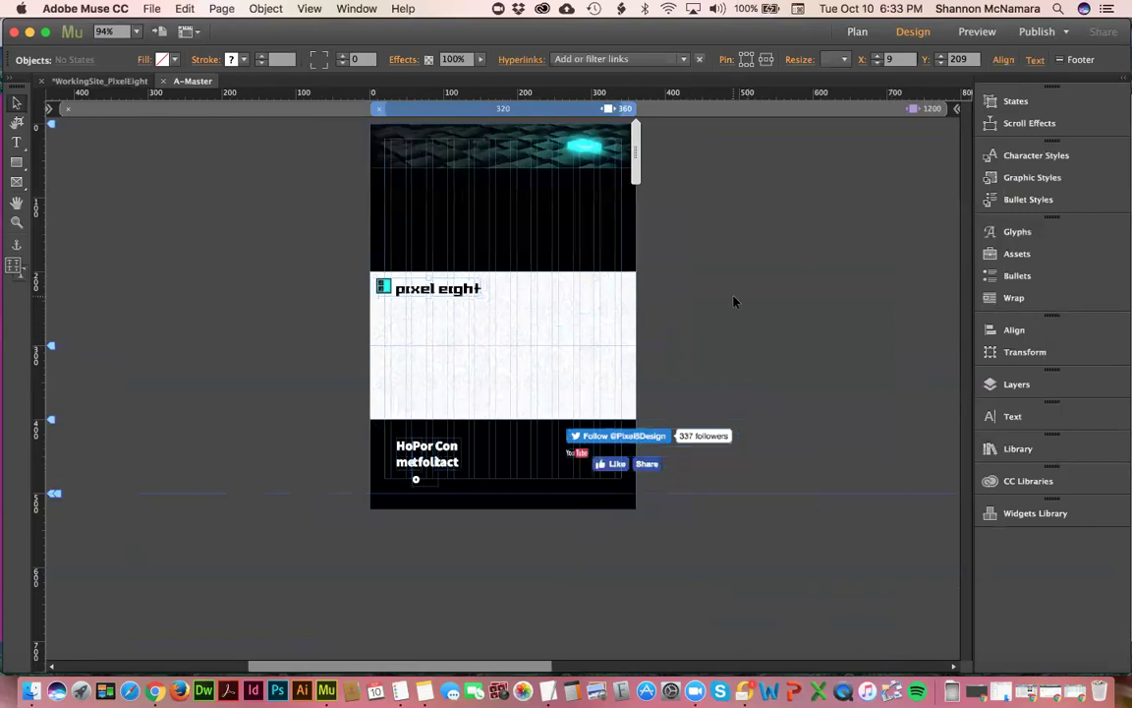
left_click(462, 291)
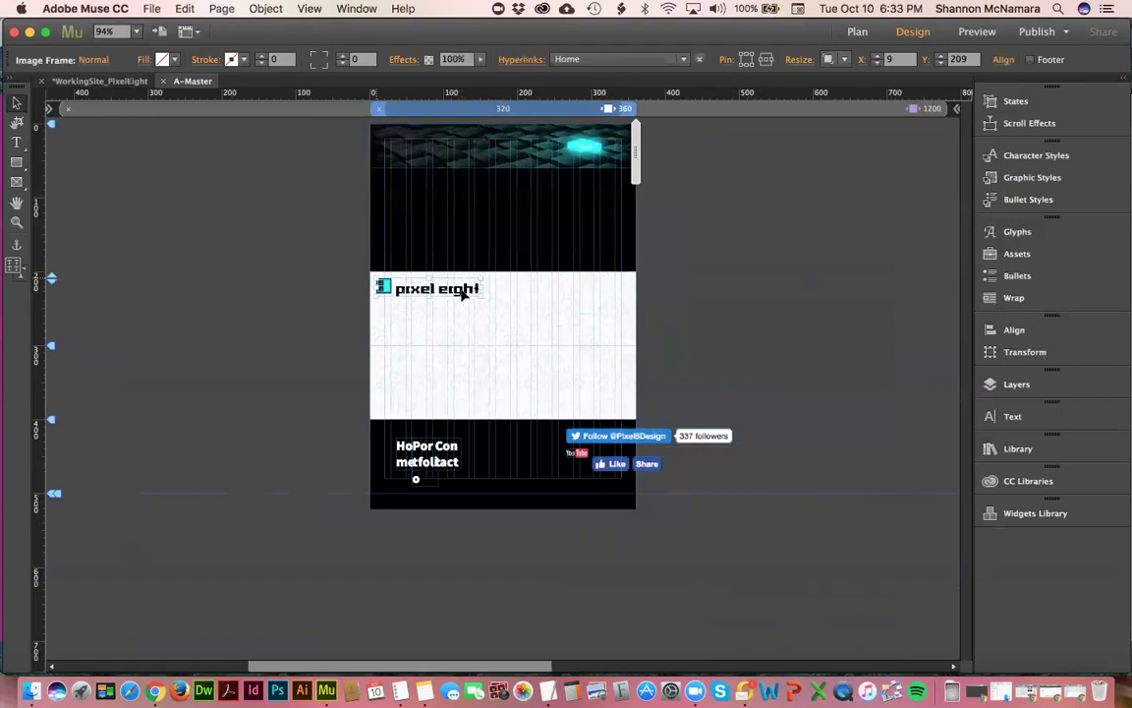
left_click(875, 115)
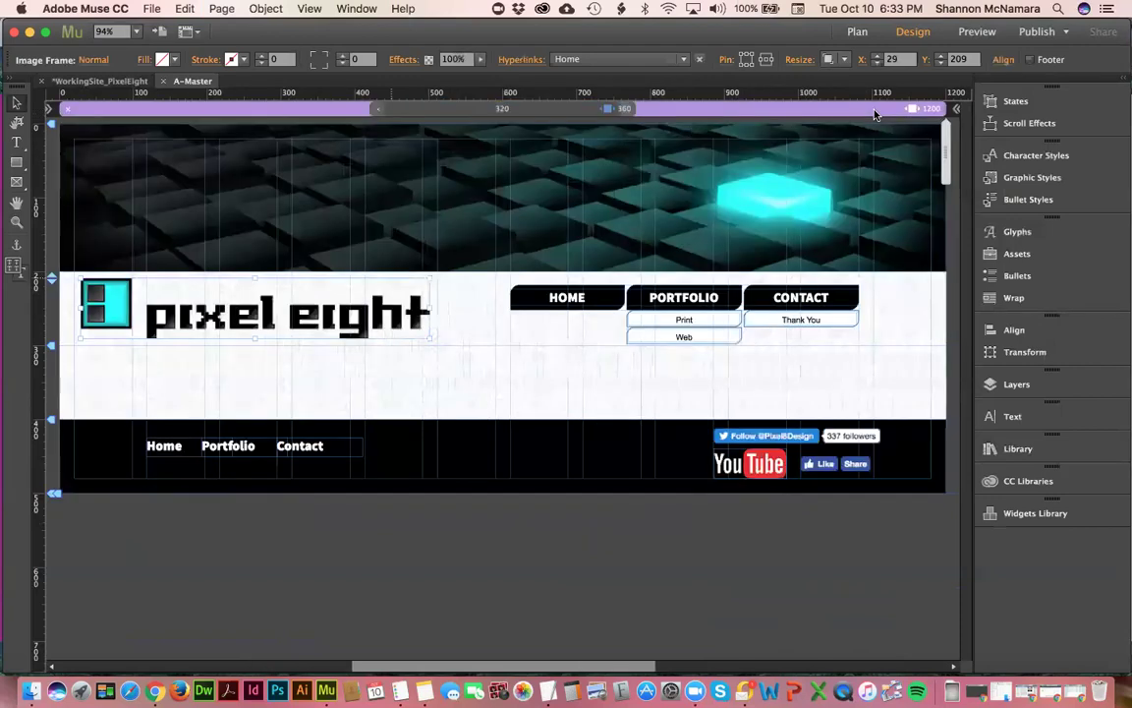
left_click(627, 109)
left_click(797, 280)
left_click(479, 295)
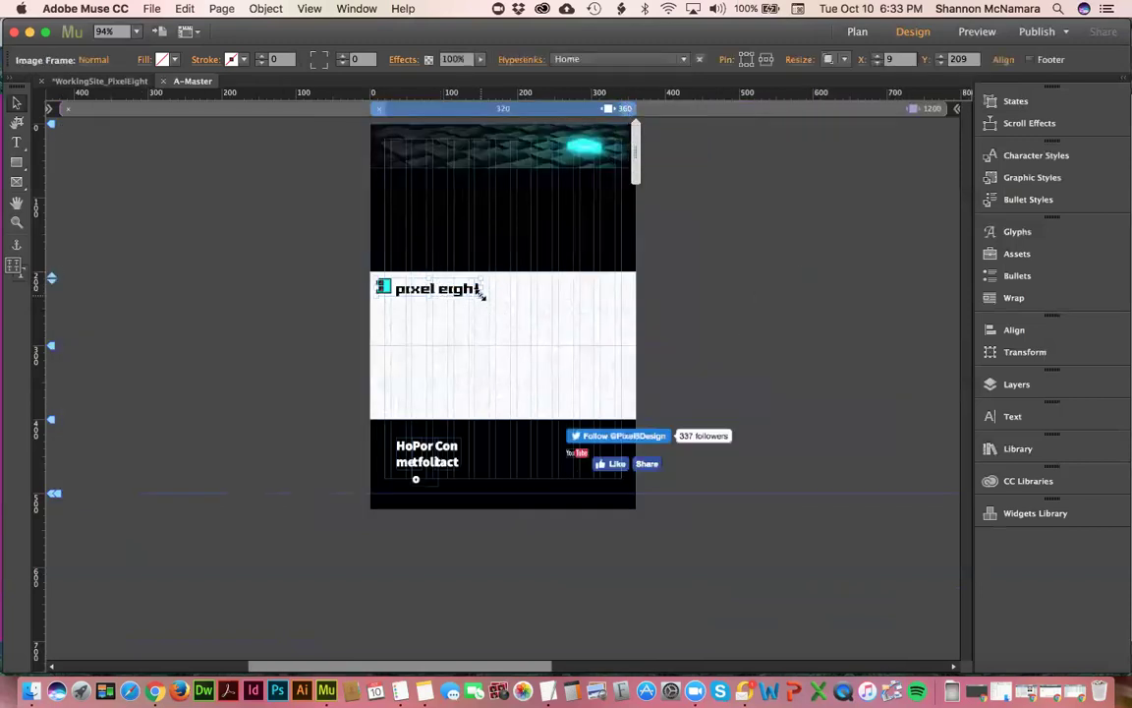
left_click(778, 113)
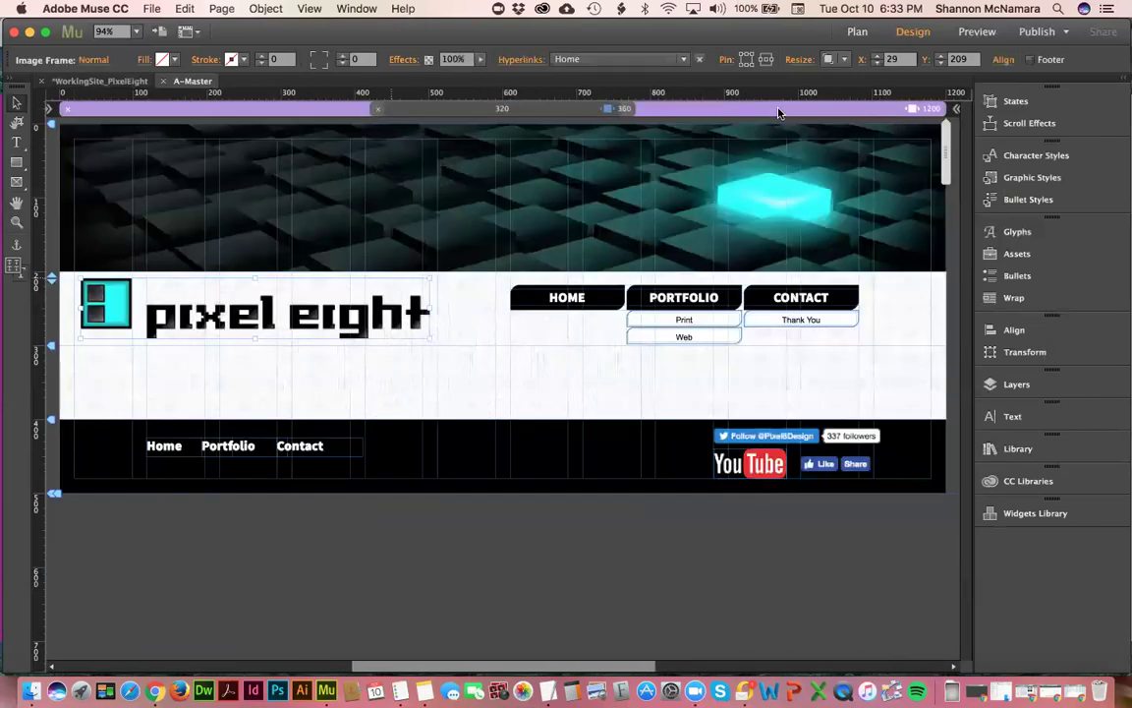
left_click(628, 110)
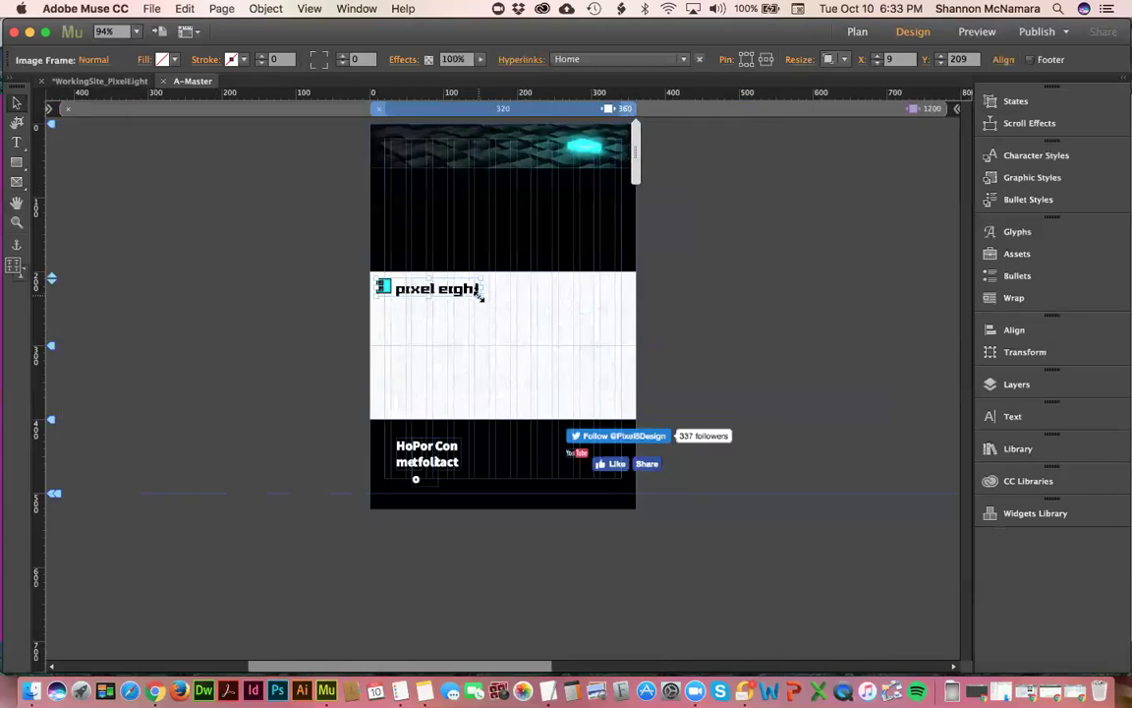
left_click(324, 297)
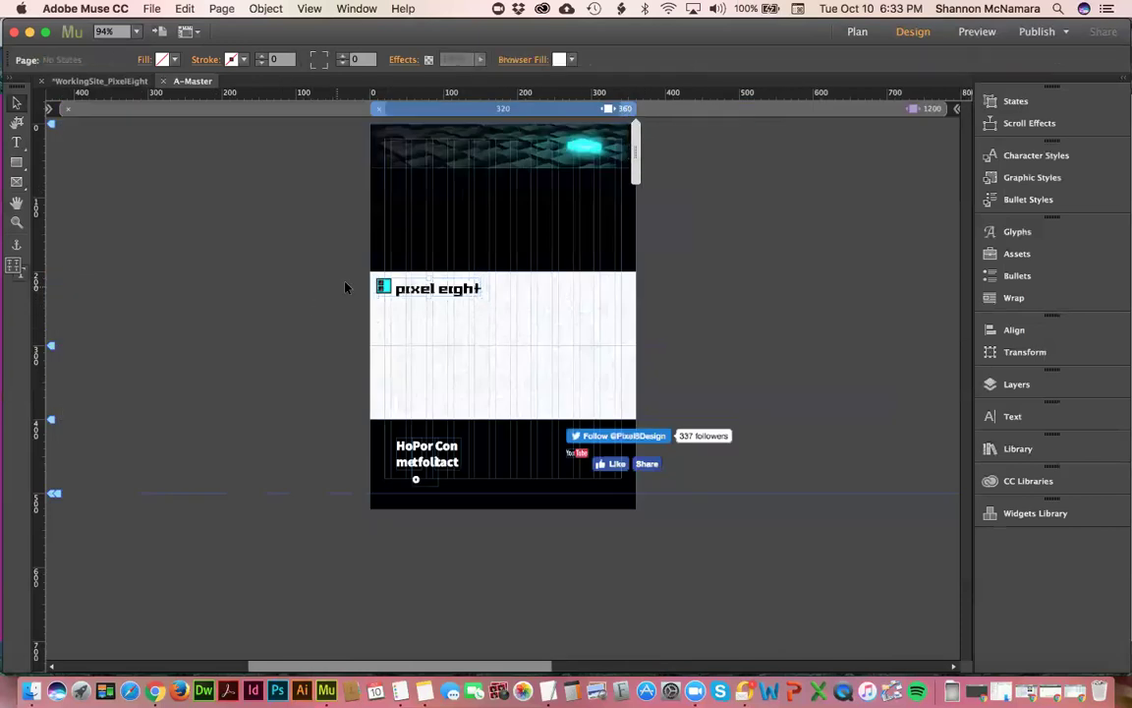
left_click(472, 293)
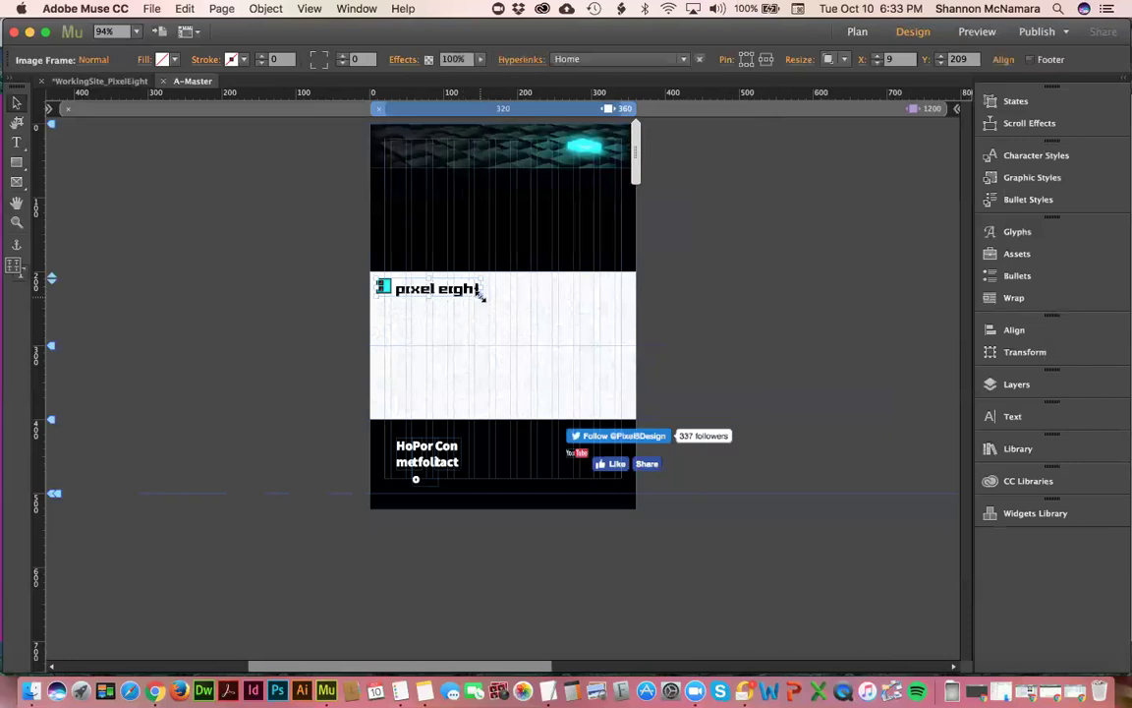
- Scale the pixel eight logo up from its corners to span the mobile page
left_click_drag(482, 295, 609, 310)
left_click_drag(505, 299, 511, 299)
left_click_drag(382, 315, 386, 316)
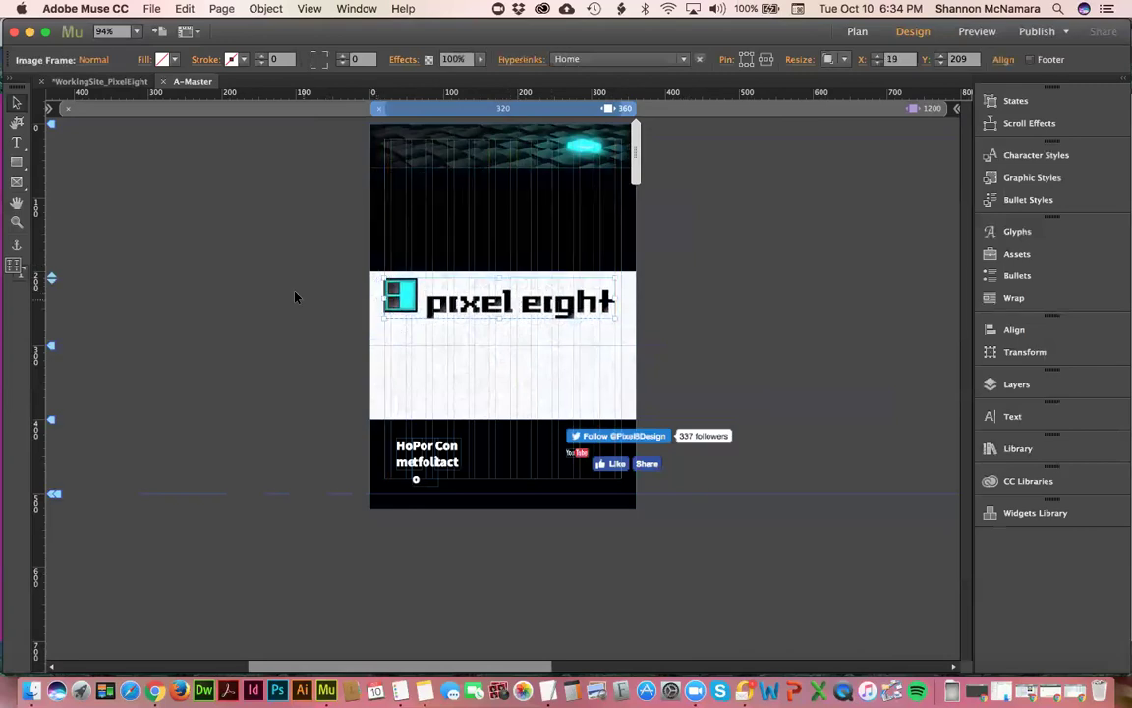
left_click(295, 297)
key("super+equal")
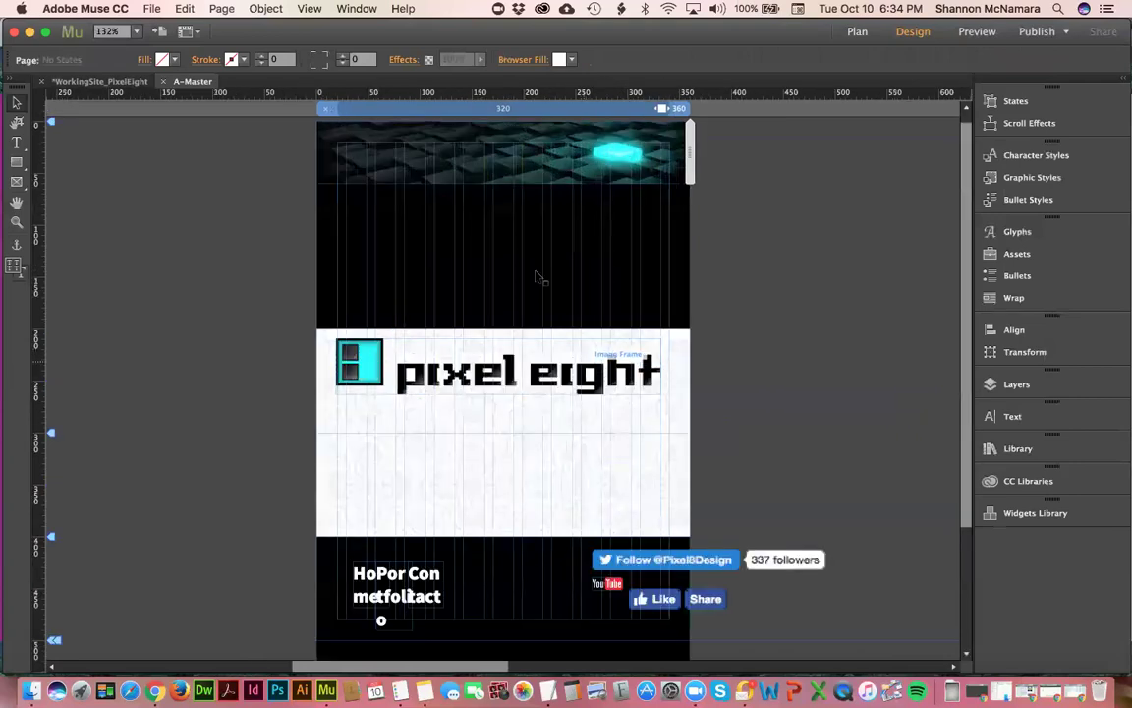
- Shorten the black header band to about 60 px and move the logo beneath it
left_click(484, 249)
left_click_drag(510, 302, 534, 186)
left_click(512, 344)
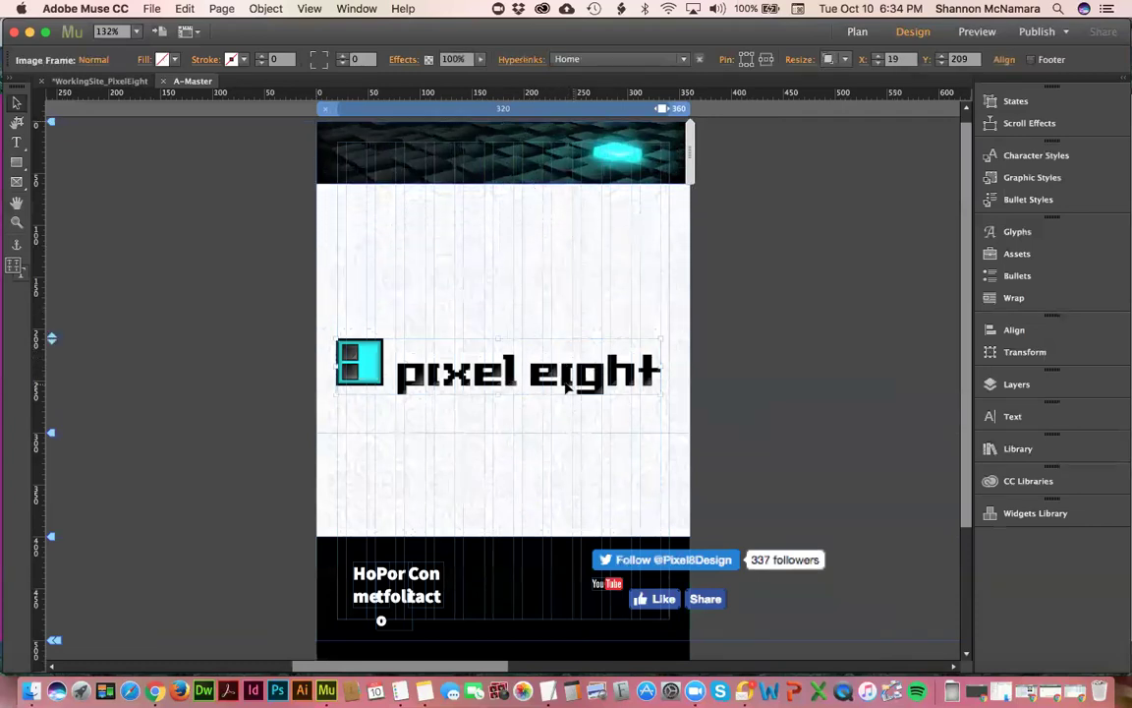
left_click_drag(570, 337, 593, 230)
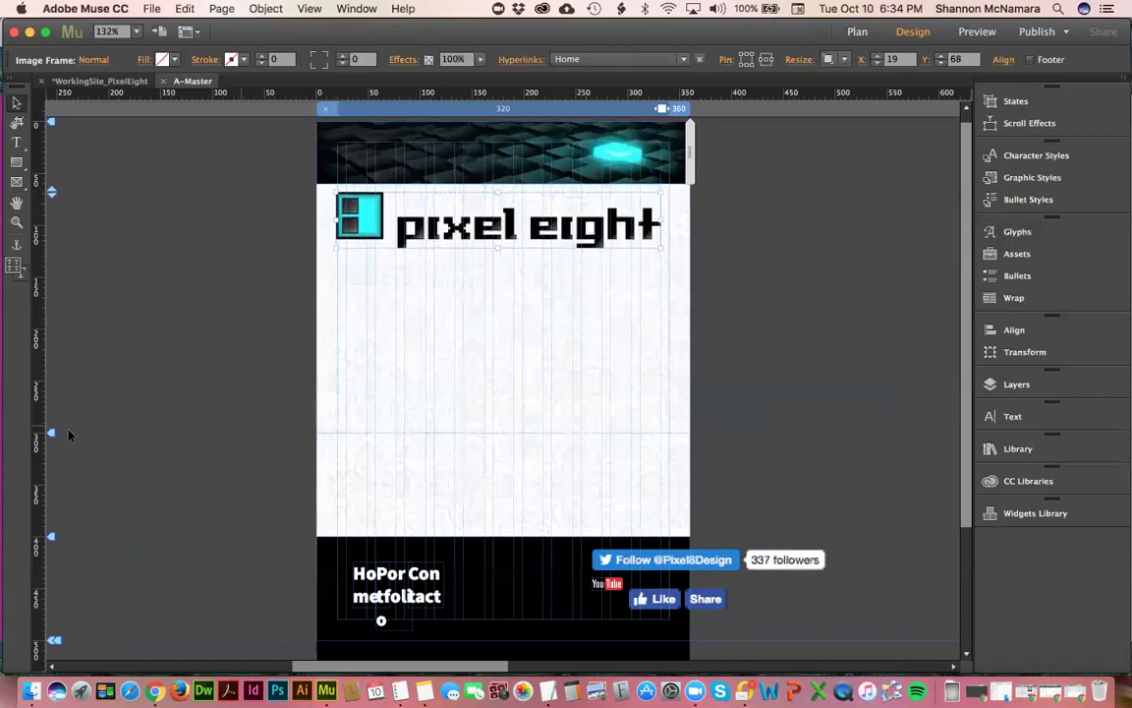
left_click(127, 300)
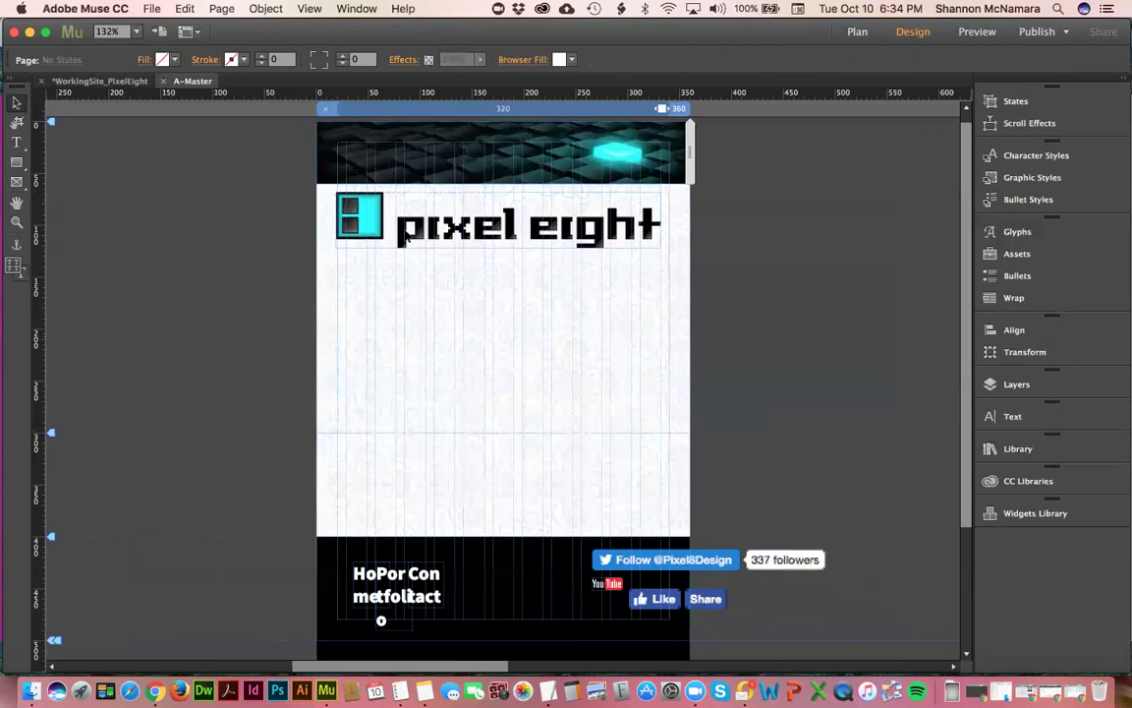
scroll(688, 270, "up", 1)
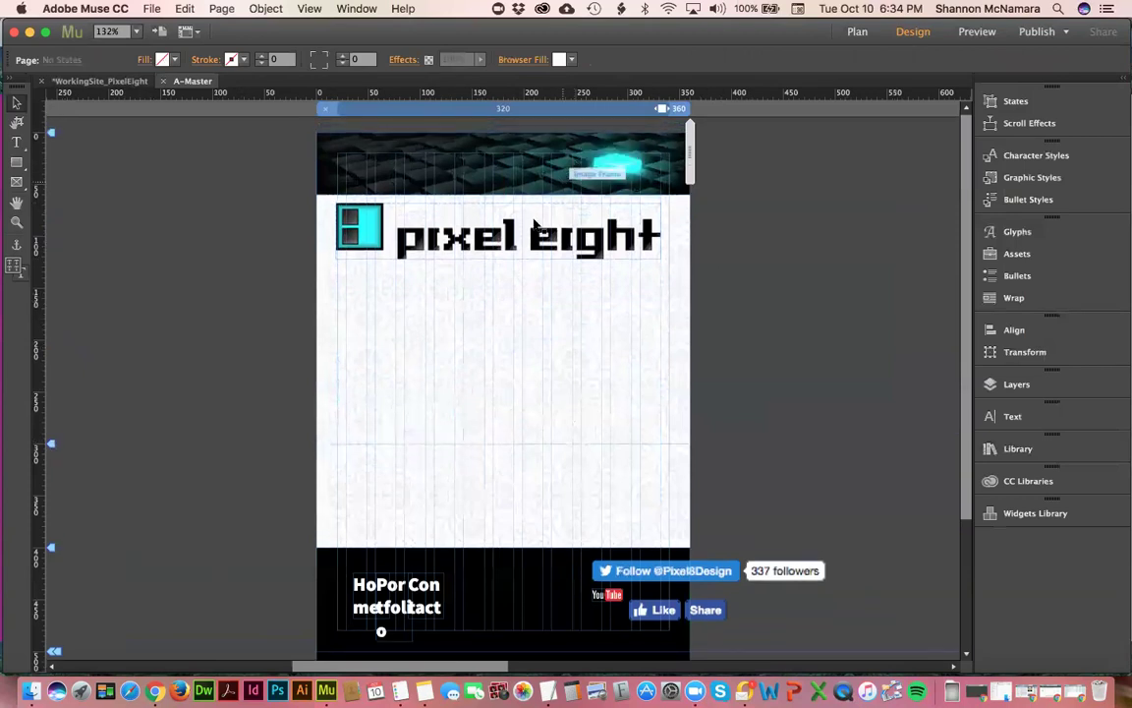
- Move the logo down to the middle of the white band at Y 215, then select the header image
left_click(486, 209)
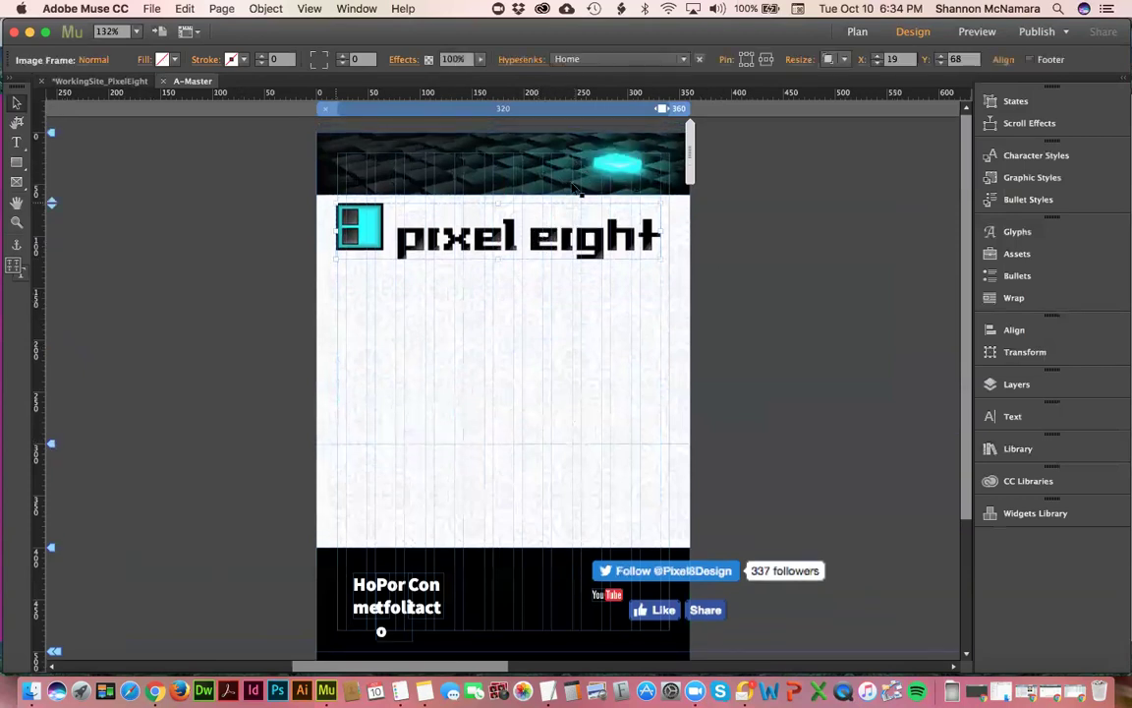
left_click_drag(557, 240, 553, 365)
left_click(521, 147)
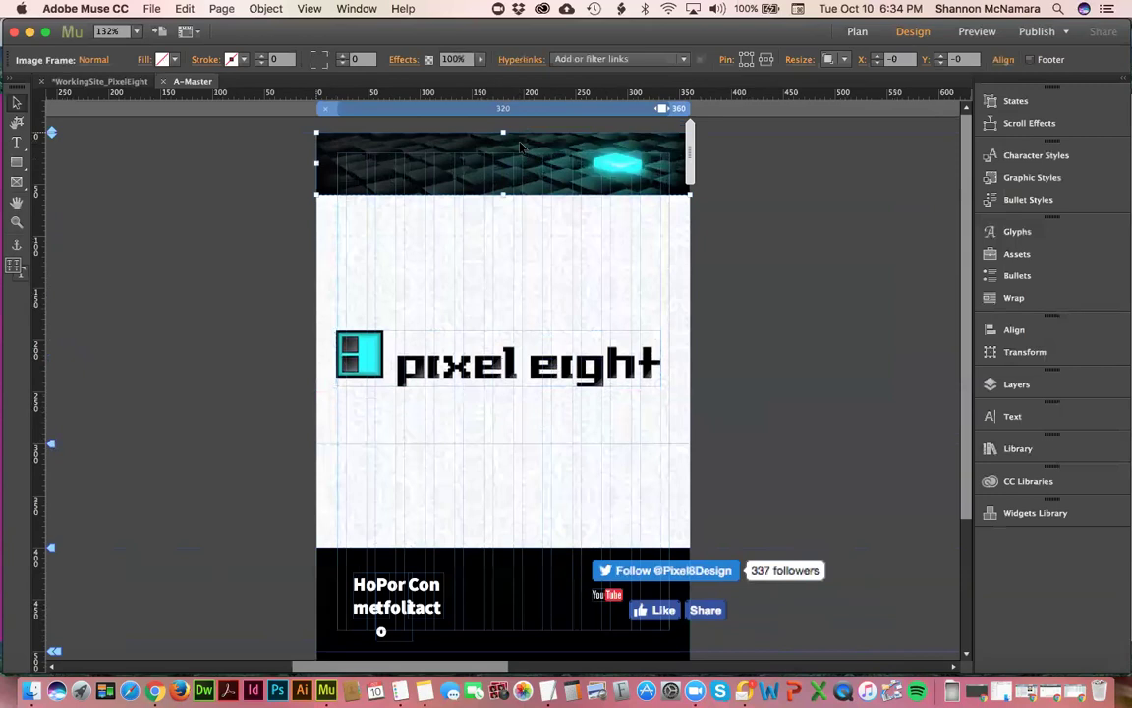
left_click(772, 266)
left_click(589, 148)
- Hide the header image in this breakpoint, paste it back in place, and scale it to about 201%
right_click(587, 148)
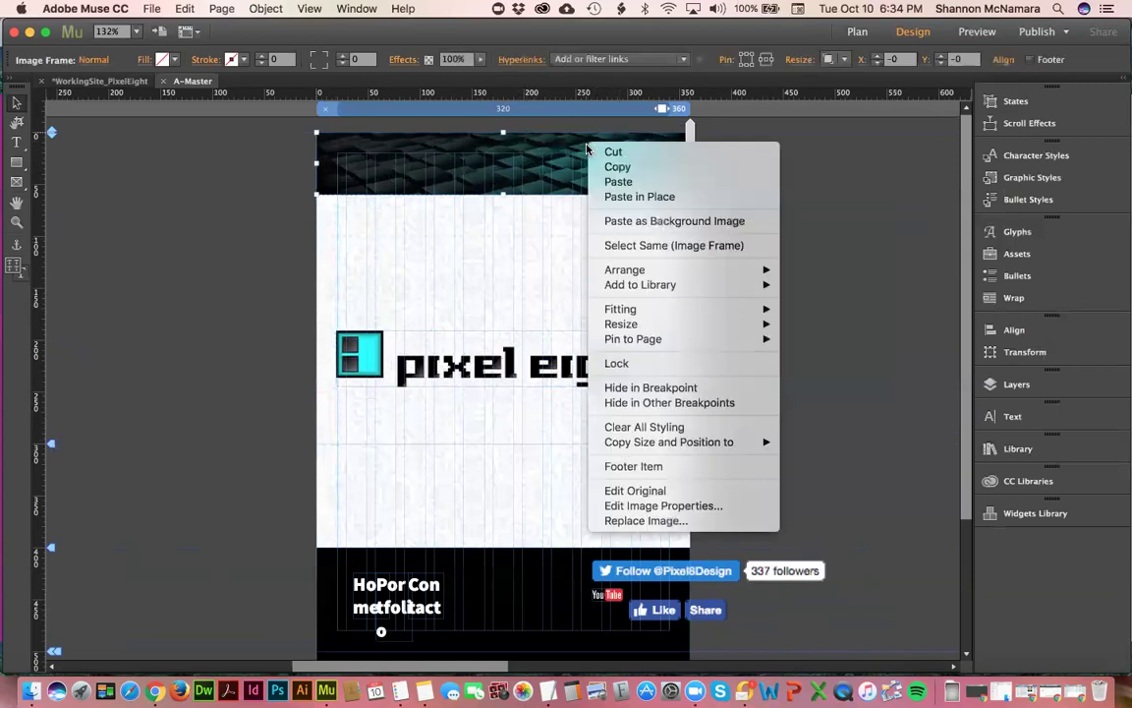
left_click(648, 388)
left_click(182, 8)
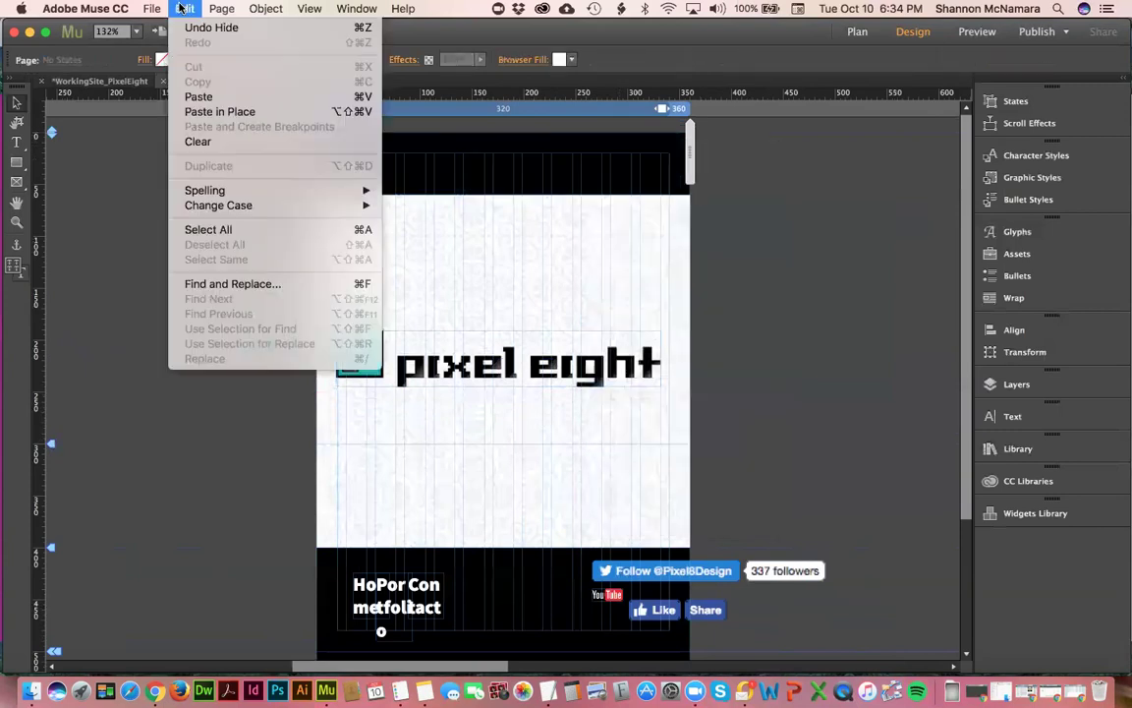
left_click(209, 112)
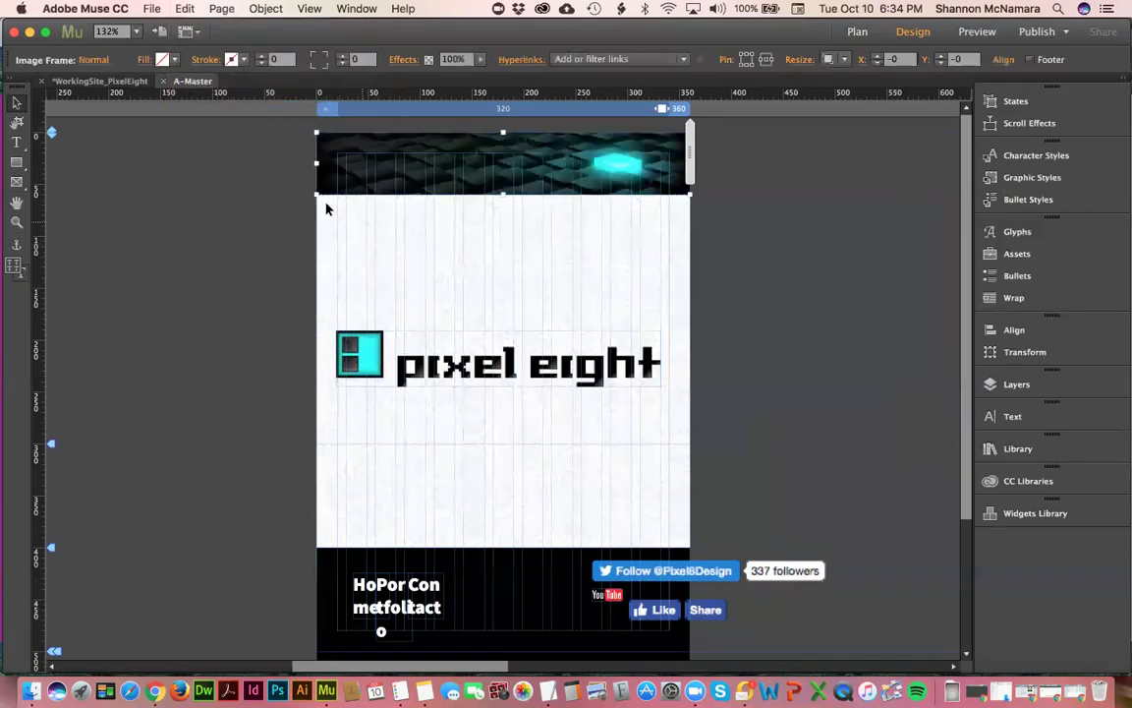
left_click_drag(319, 198, 98, 283)
left_click(207, 344)
- Crop the header image's left side back to the page edge
left_click(309, 232)
left_click(17, 122)
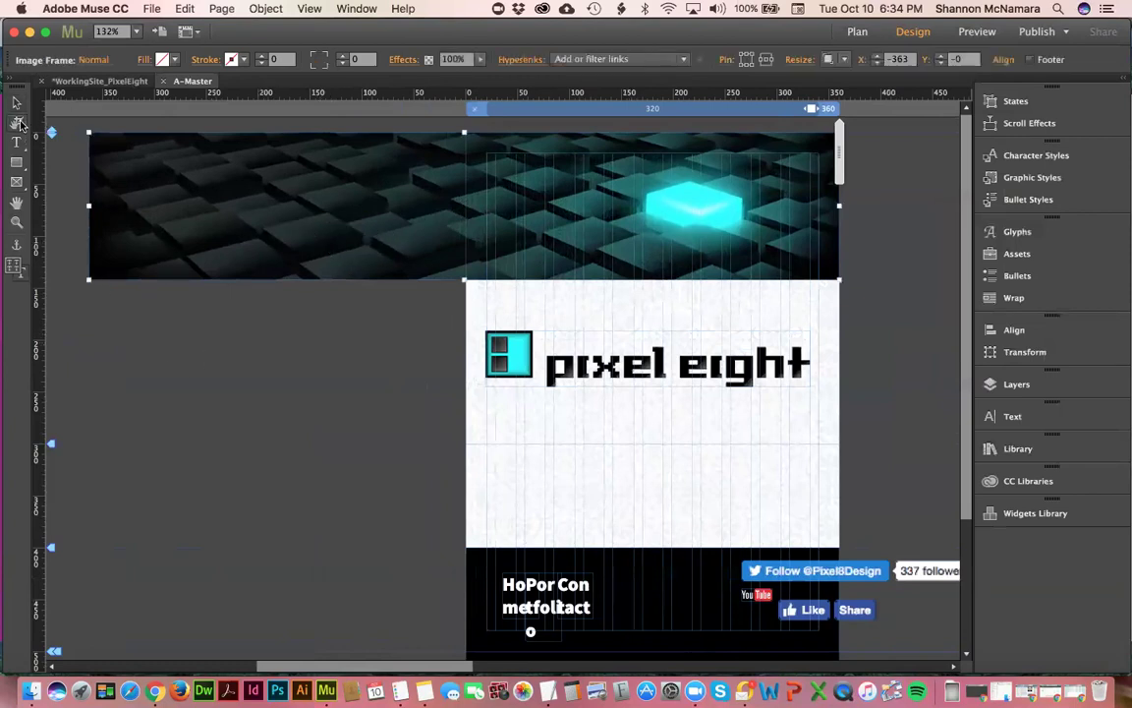
left_click_drag(91, 209, 466, 224)
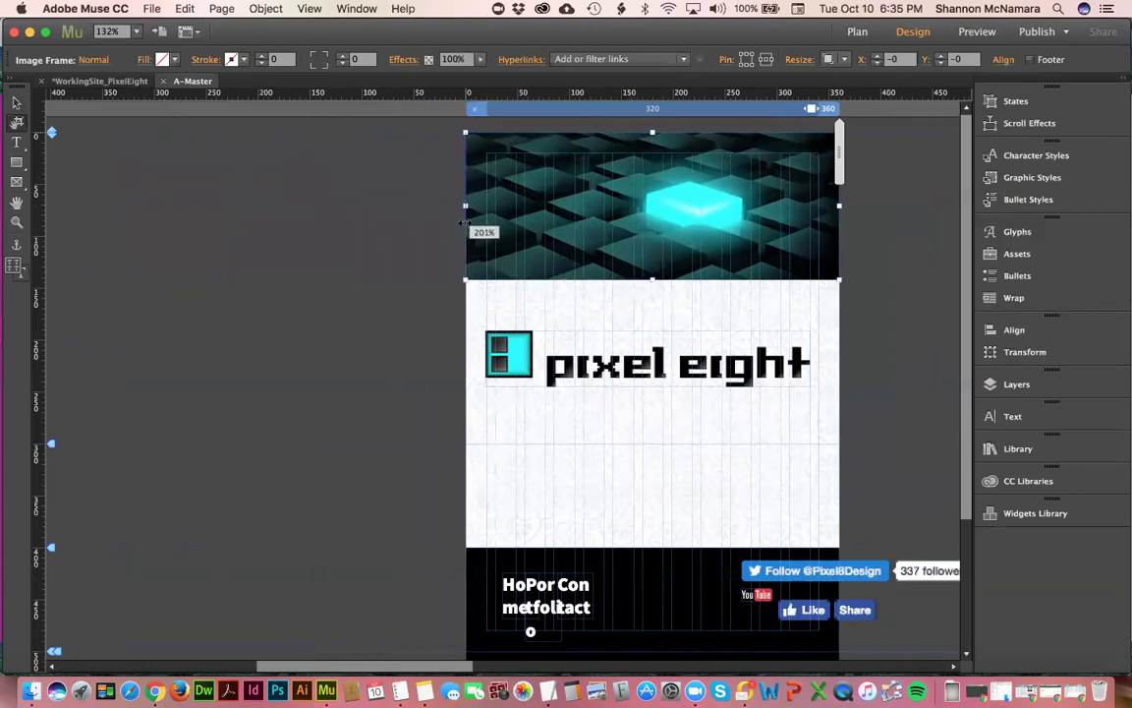
left_click(16, 101)
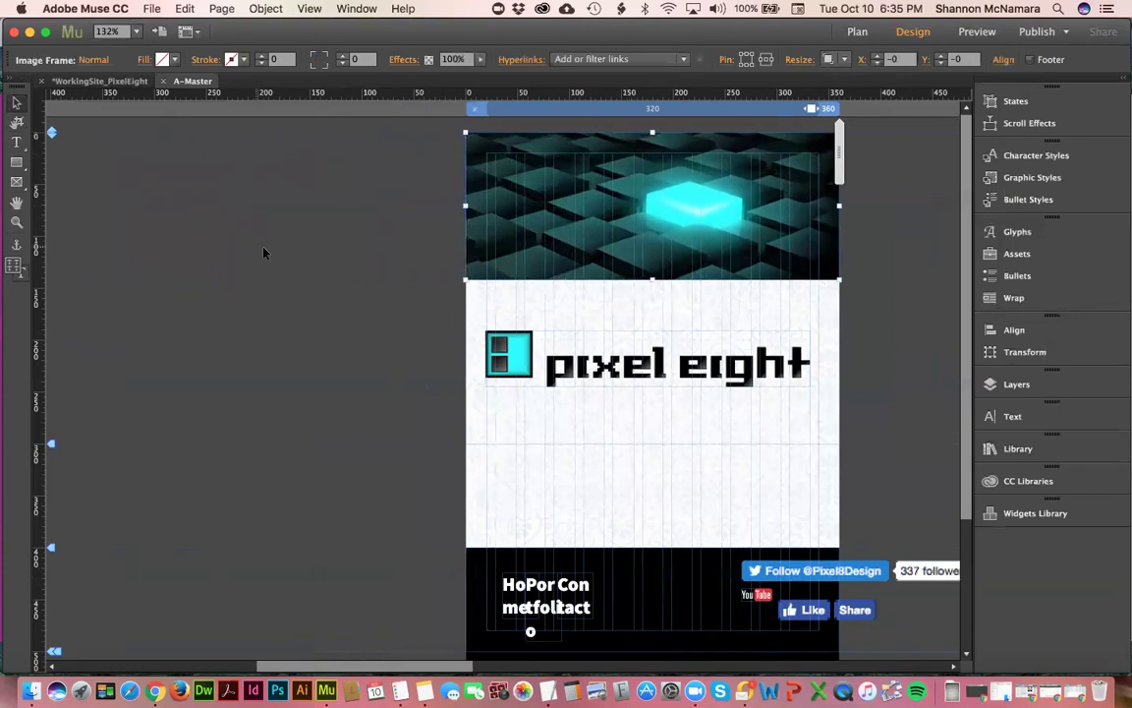
left_click(240, 226)
- Move the pixel eight logo up toward the header image
left_click(750, 367)
left_click_drag(750, 368, 731, 341)
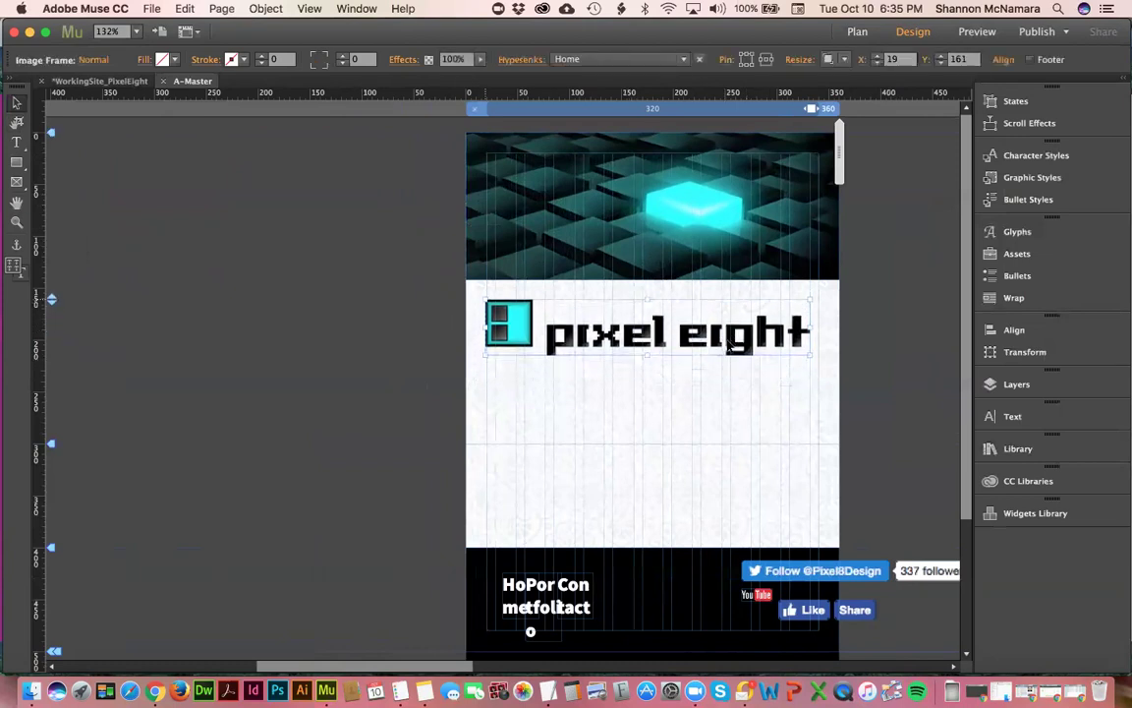
left_click(874, 338)
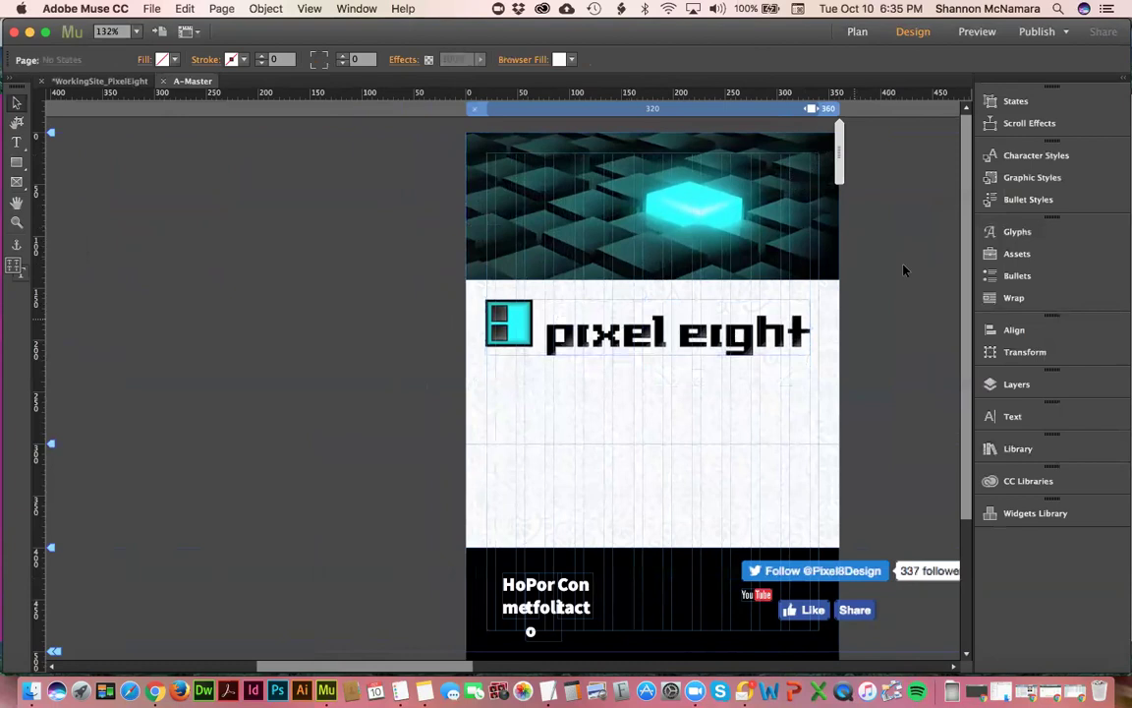
- Place a guide at 142 px, adjust the header image's vertical position, then view the desktop layout
left_click_drag(723, 185, 710, 257)
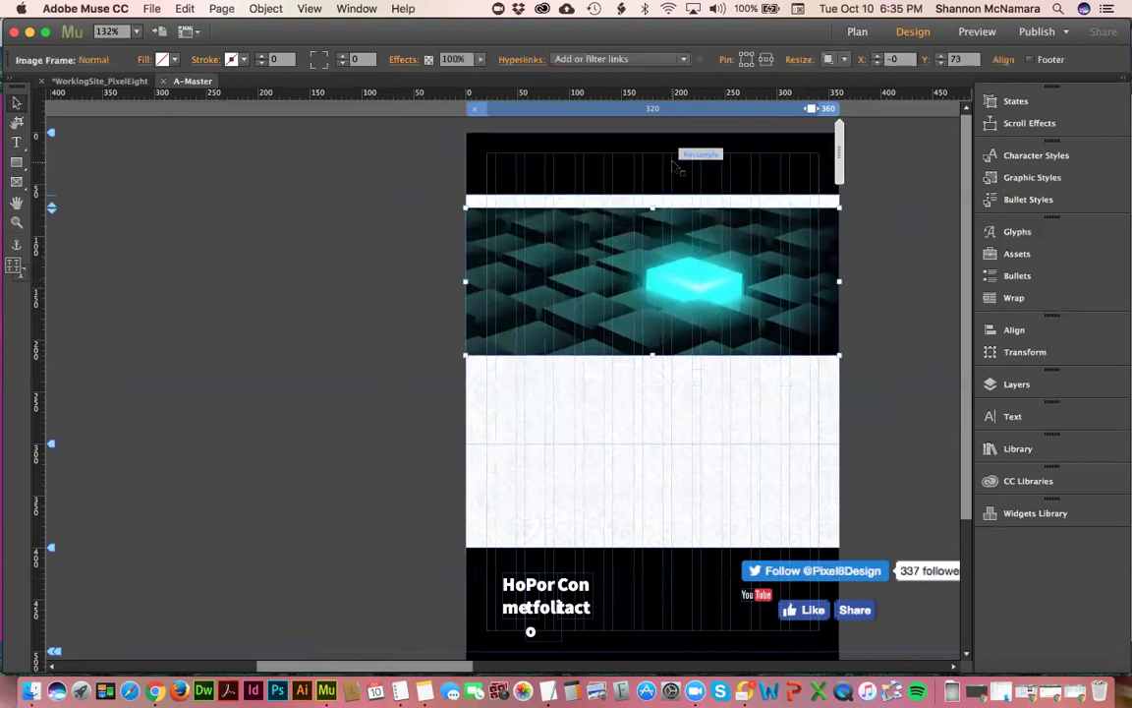
key("super+z")
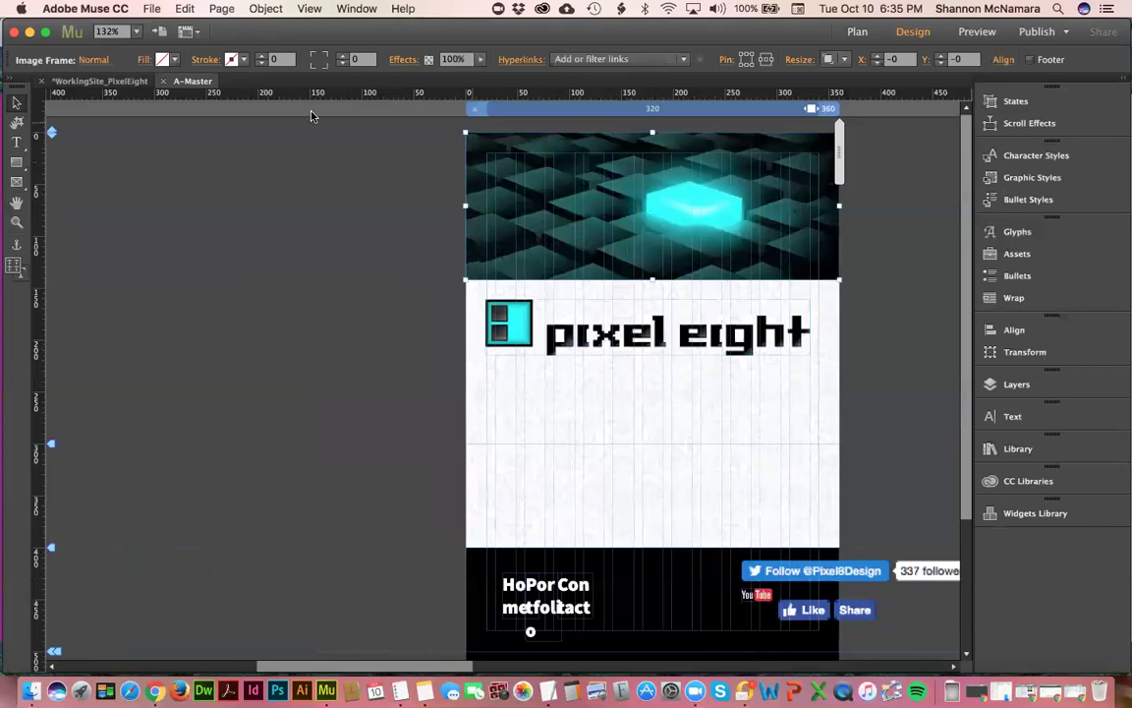
left_click_drag(371, 96, 380, 279)
left_click(442, 192)
left_click(612, 160)
left_click_drag(613, 160, 610, 276)
left_click(429, 288)
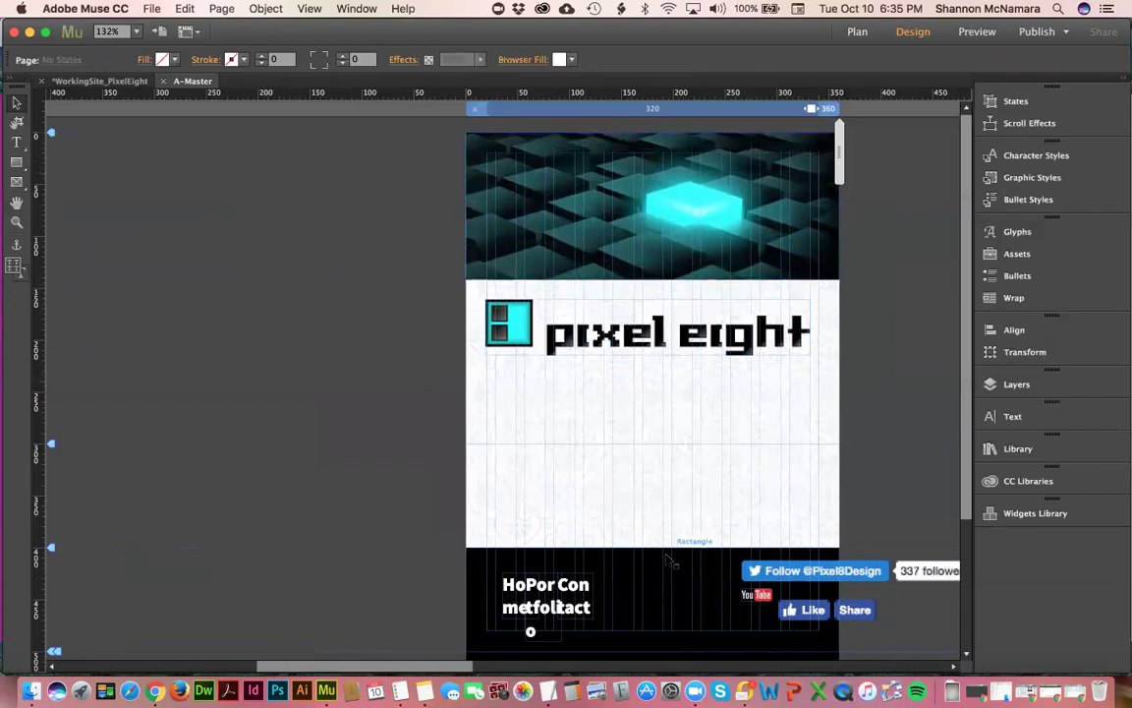
left_click(932, 113)
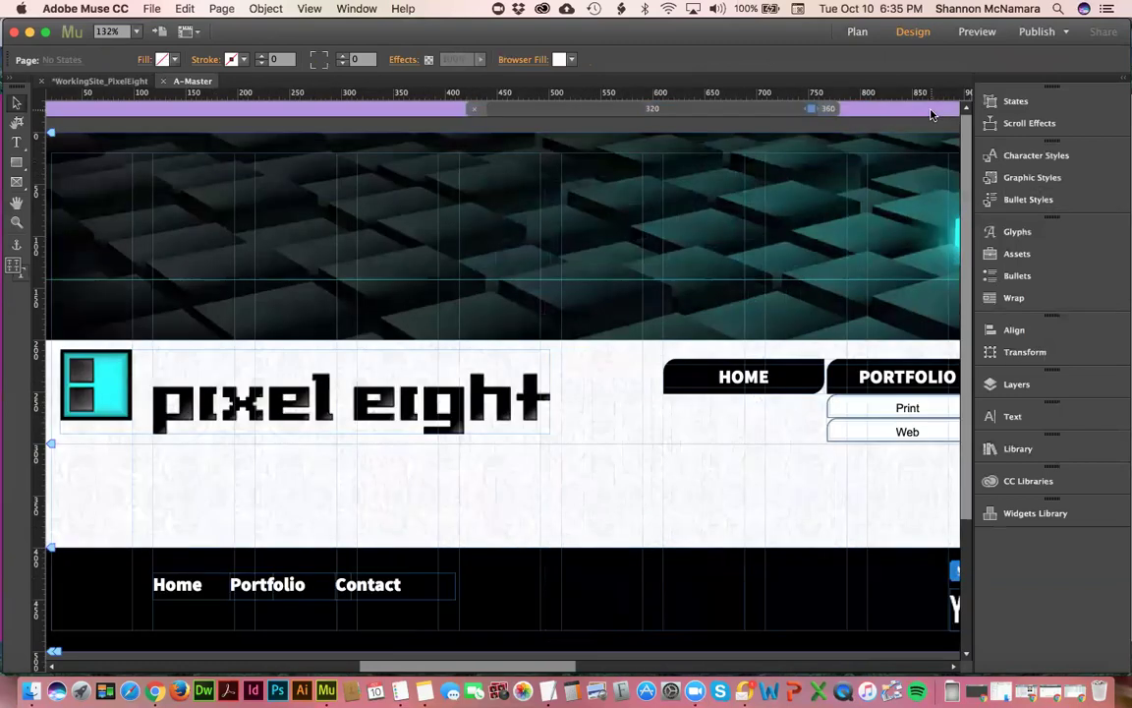
- Review the fitted desktop page, return to the 320–360 px layout, and select the footer rectangle
key("super+0")
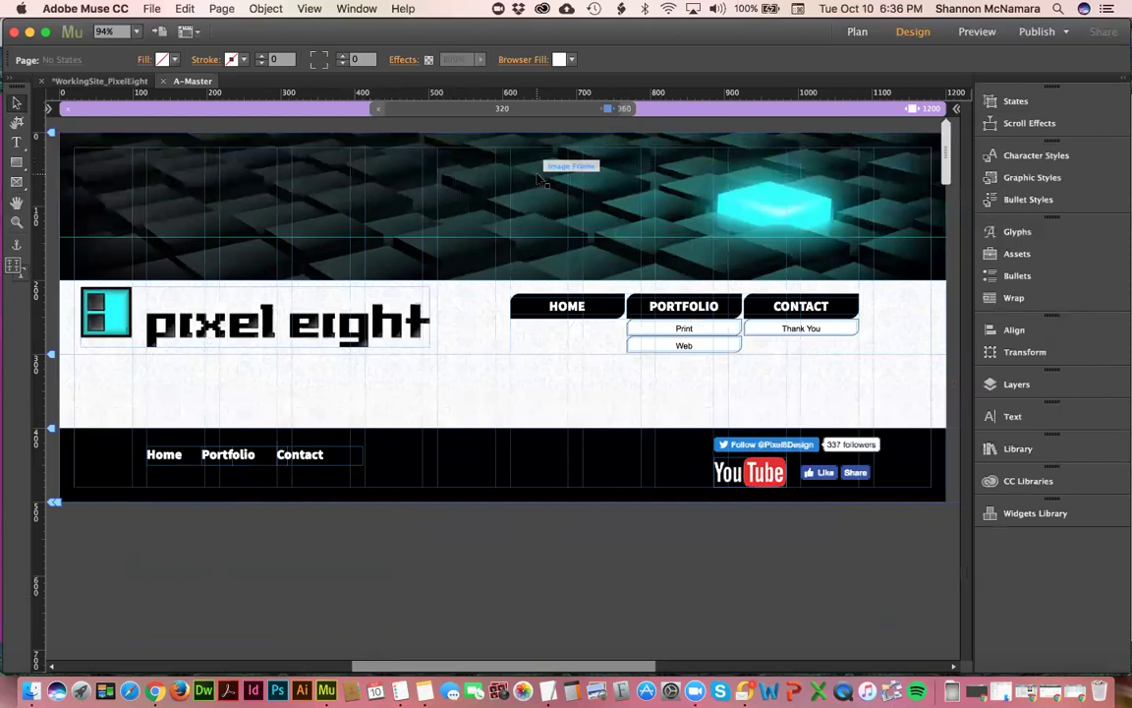
left_click(627, 109)
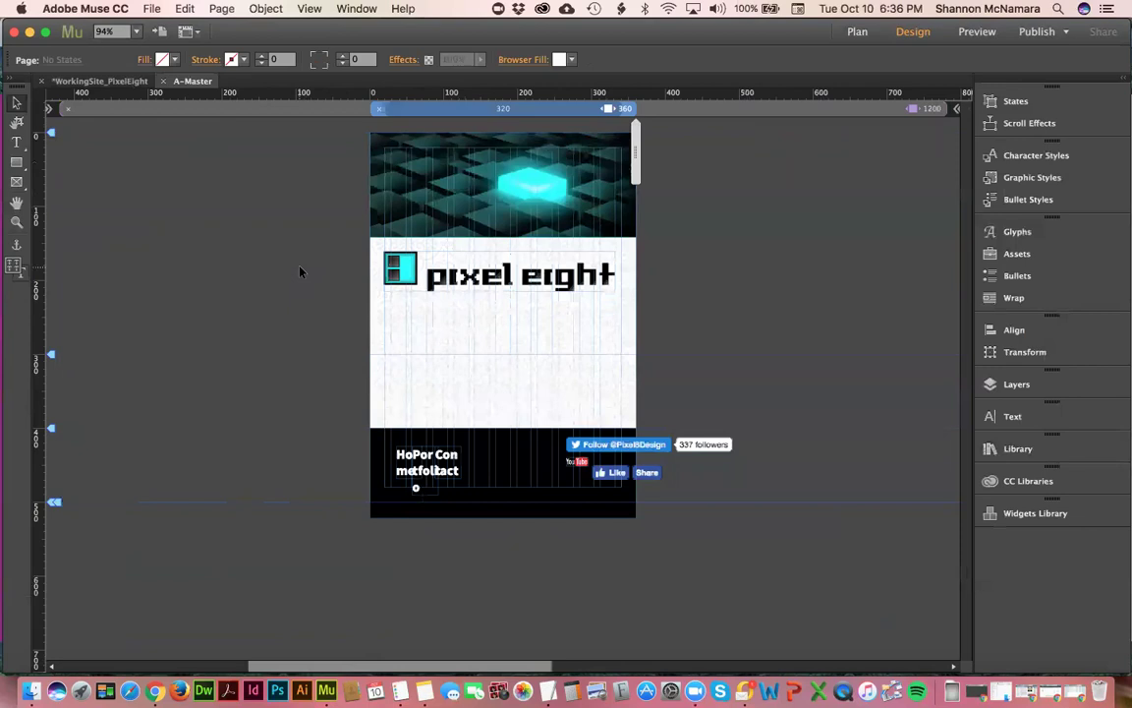
left_click(463, 516)
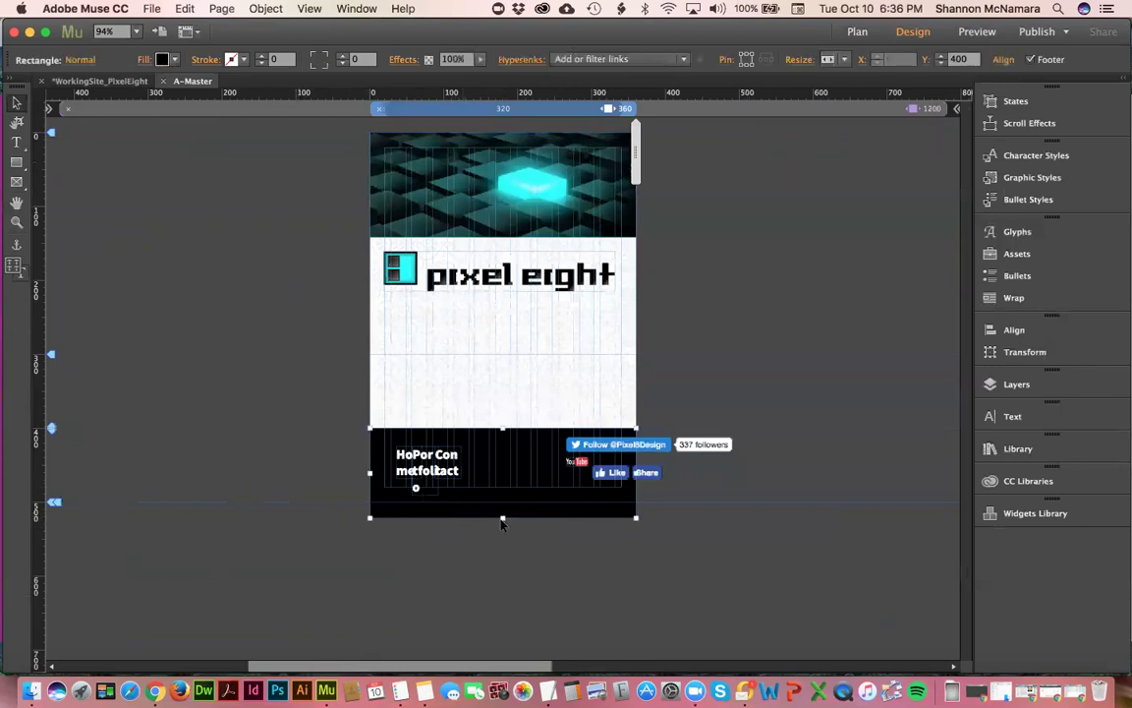
- Shorten the black footer rectangle from its bottom edge and zoom in on the footer
left_click_drag(502, 516, 502, 501)
left_click(752, 401)
left_click_drag(307, 364, 765, 539)
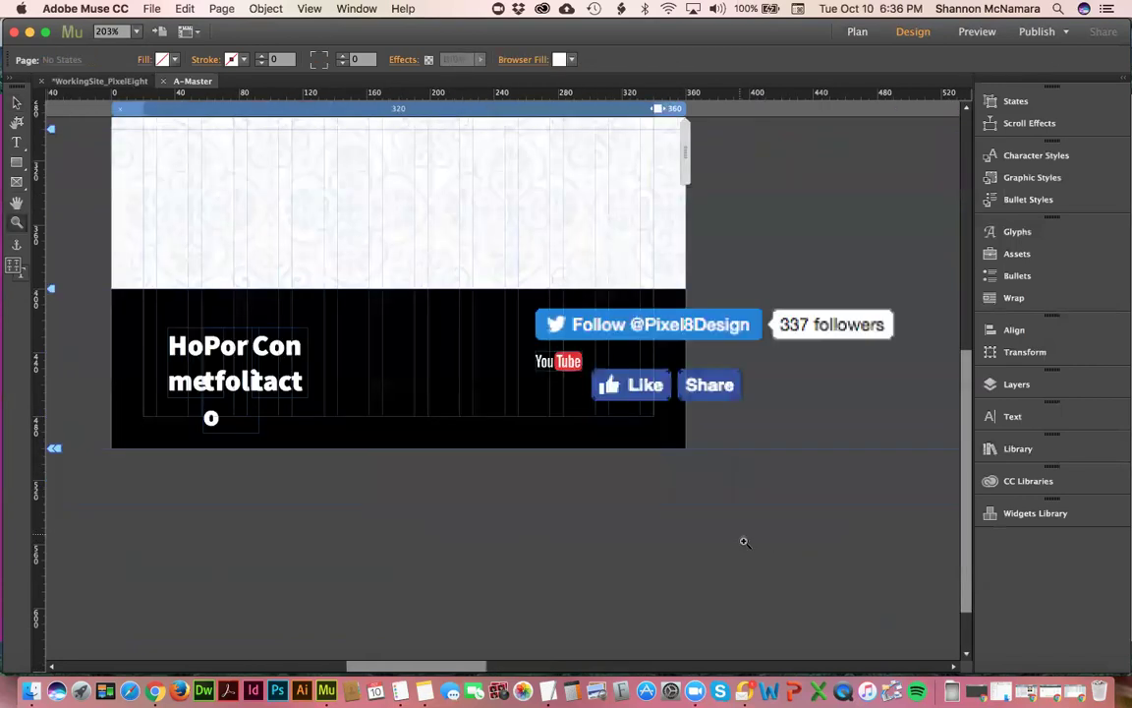
- Pull the Home link out of the overlapping footer text up to the footer top
key("v")
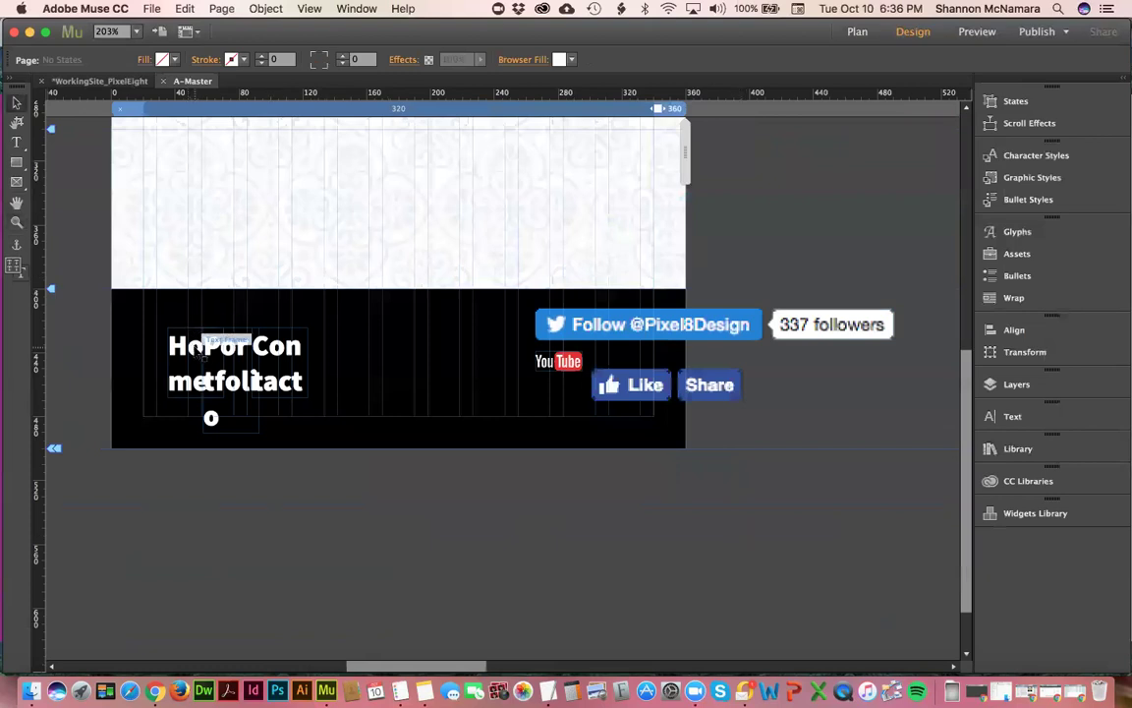
left_click(196, 351)
left_click(615, 324)
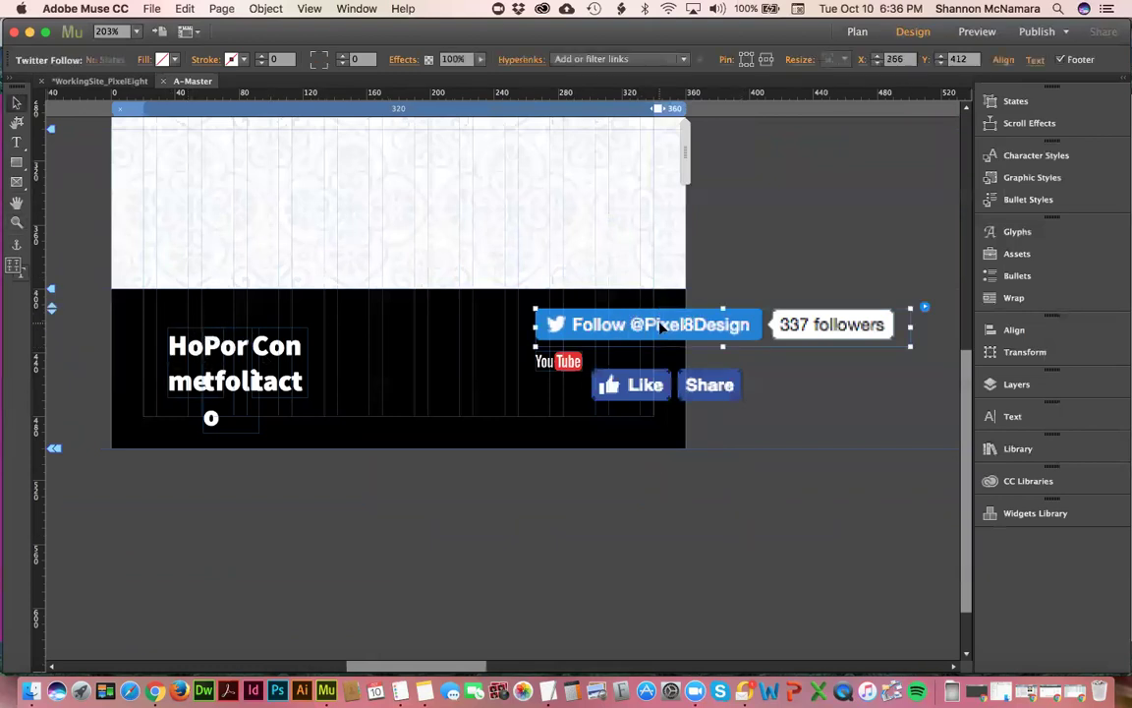
left_click(558, 362)
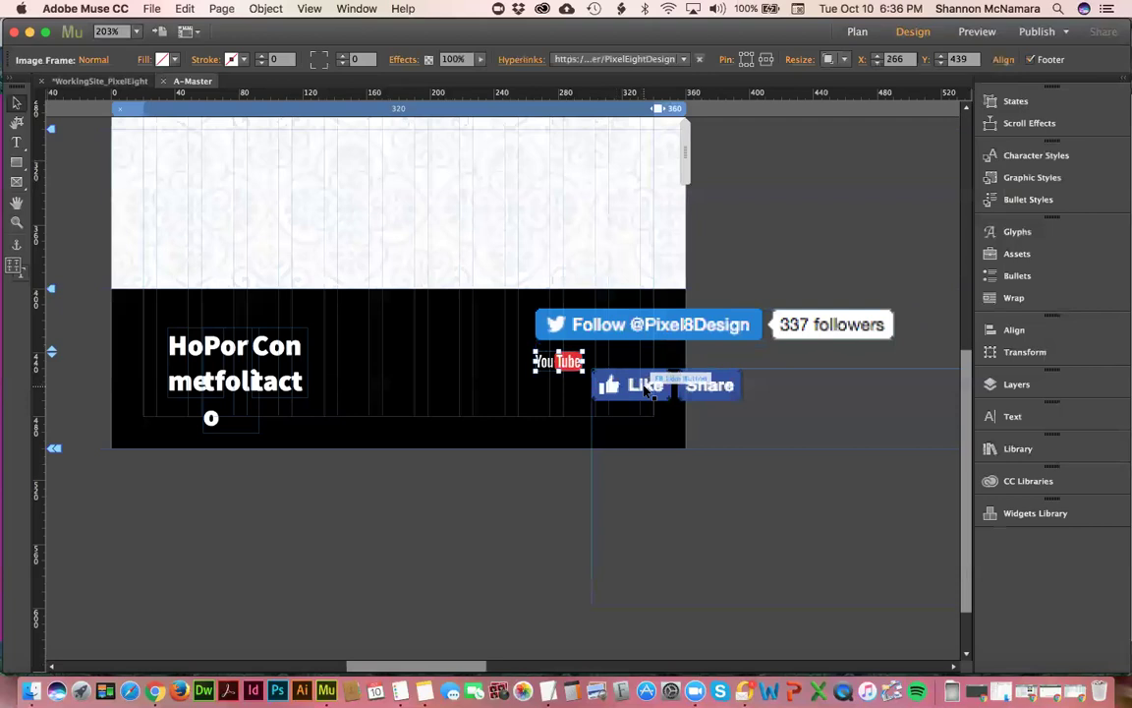
left_click(397, 515)
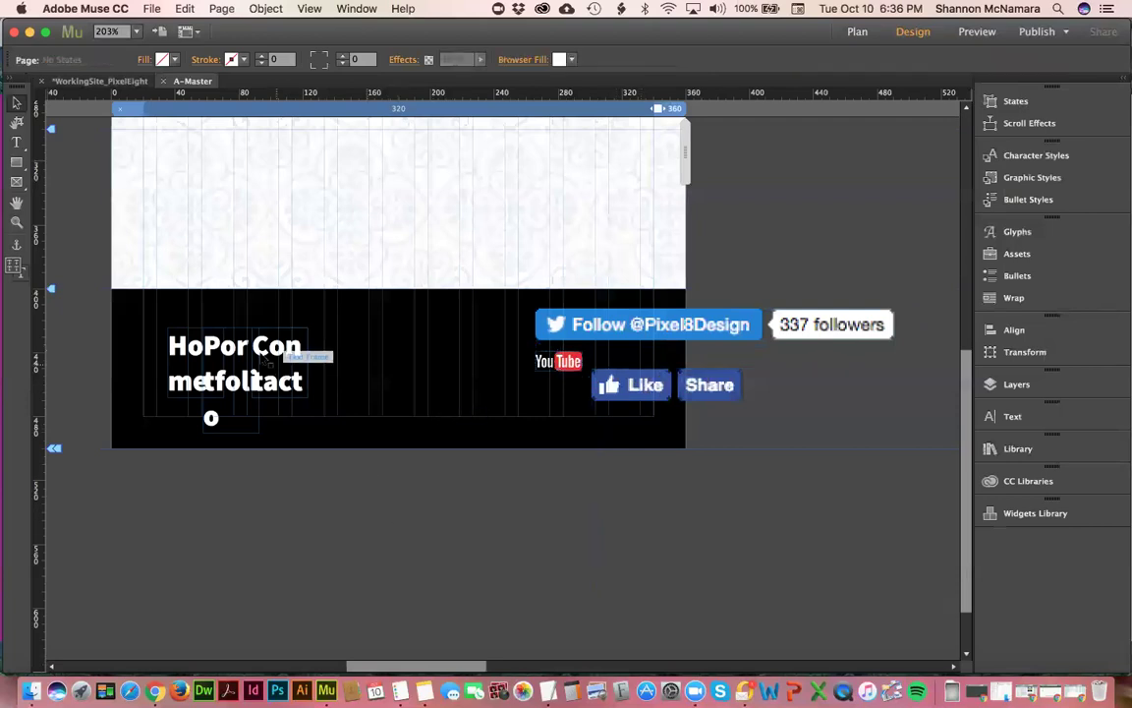
left_click(194, 349)
left_click_drag(196, 329, 267, 324)
- Move Contact to the row's right end and Portfolio beside Home
left_click(295, 349)
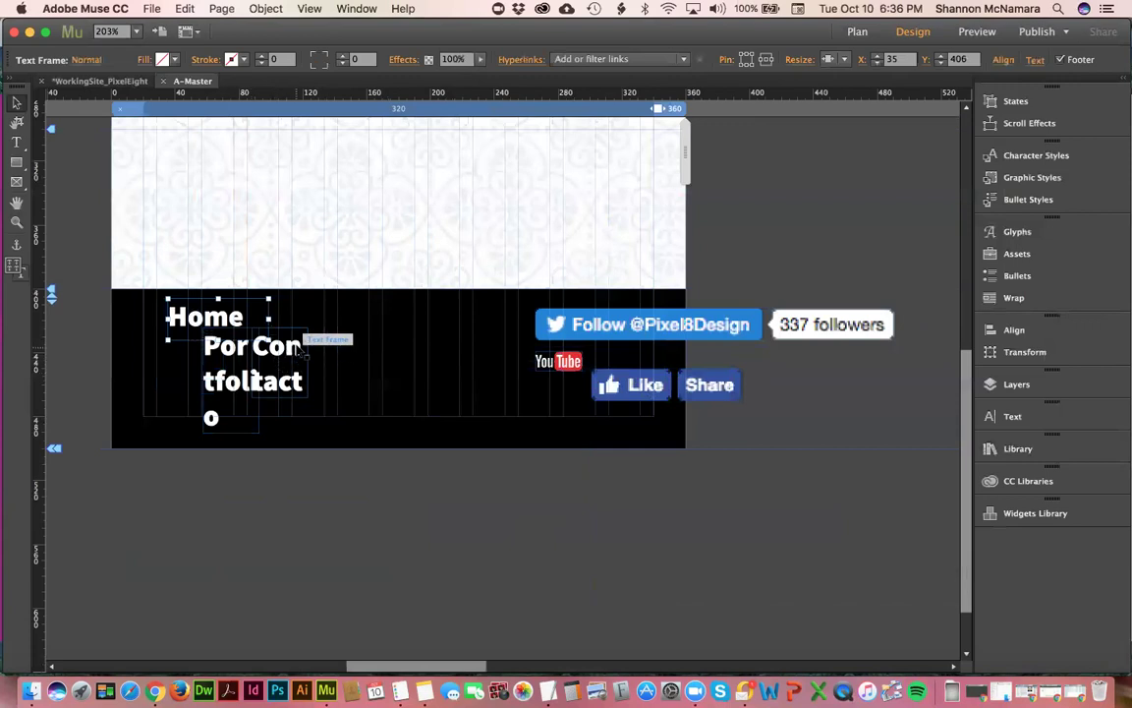
left_click_drag(295, 348, 464, 348)
left_click_drag(232, 374, 536, 324)
left_click(448, 352)
- Stack the Twitter follow widget and Facebook Like button under the links, then raise them together
left_click_drag(606, 329, 339, 362)
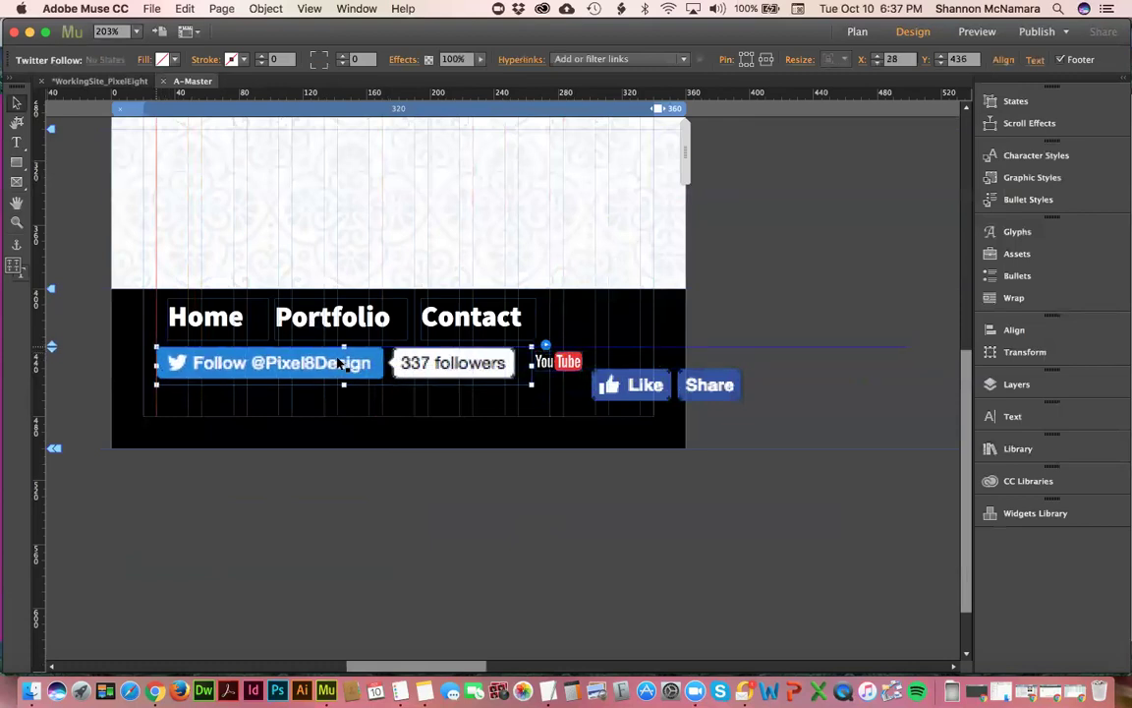
left_click(620, 391)
left_click_drag(619, 392, 199, 412)
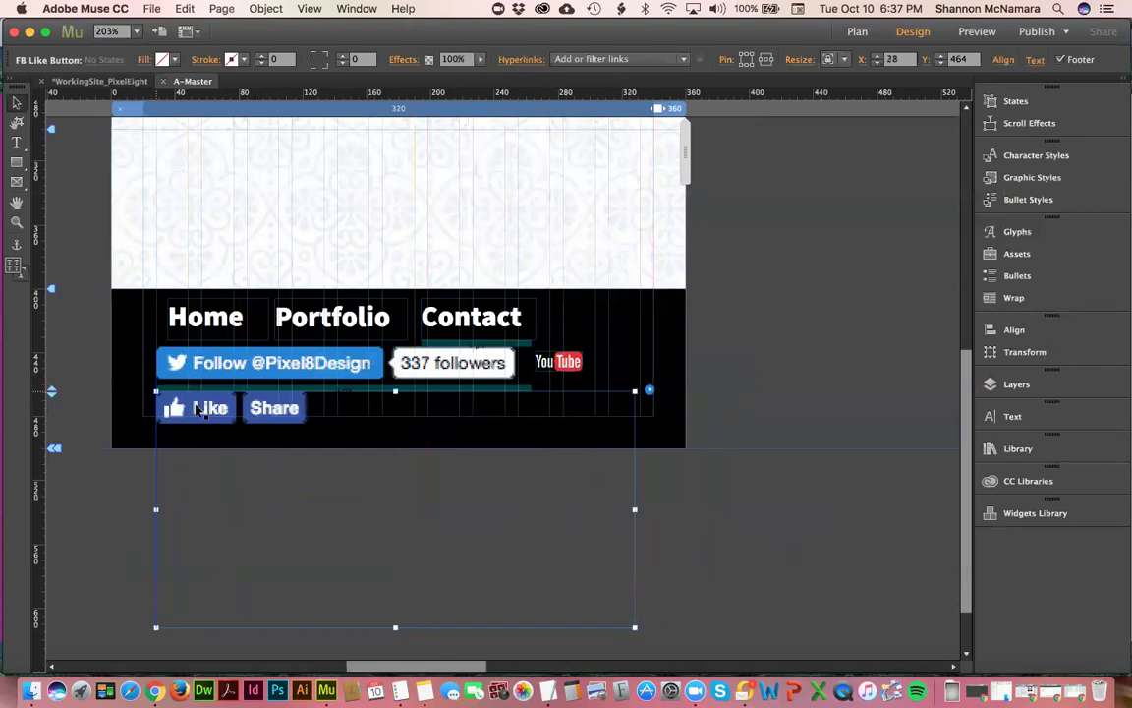
left_click(298, 364, "shift")
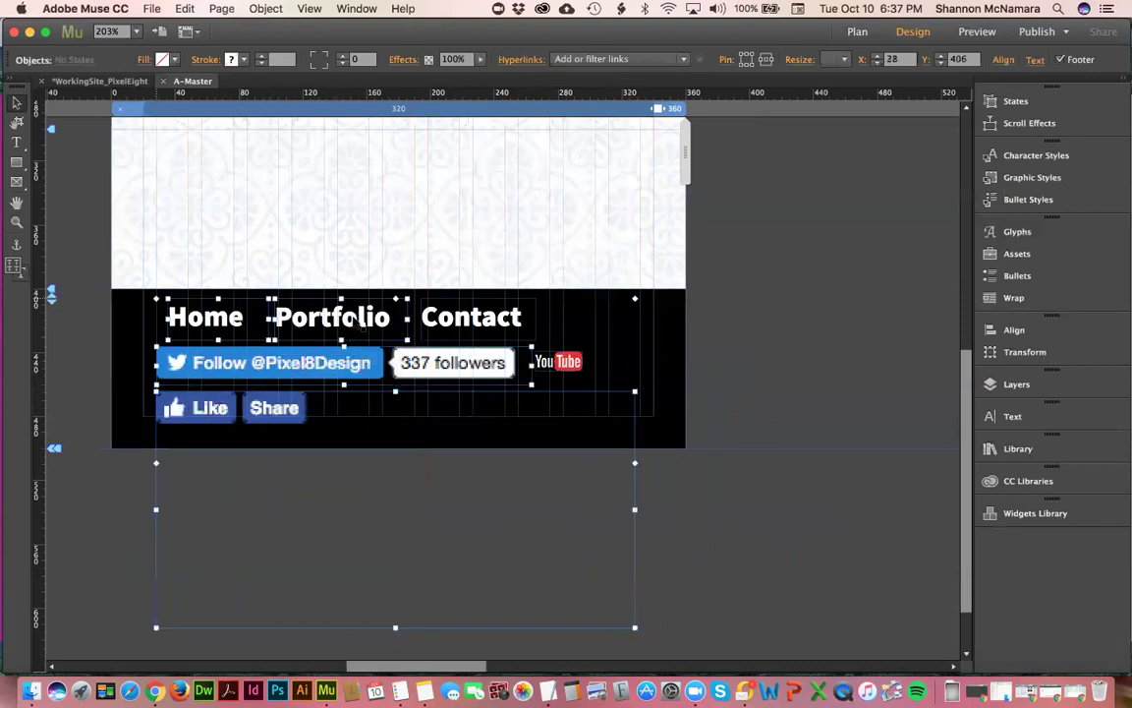
left_click_drag(479, 324, 479, 313)
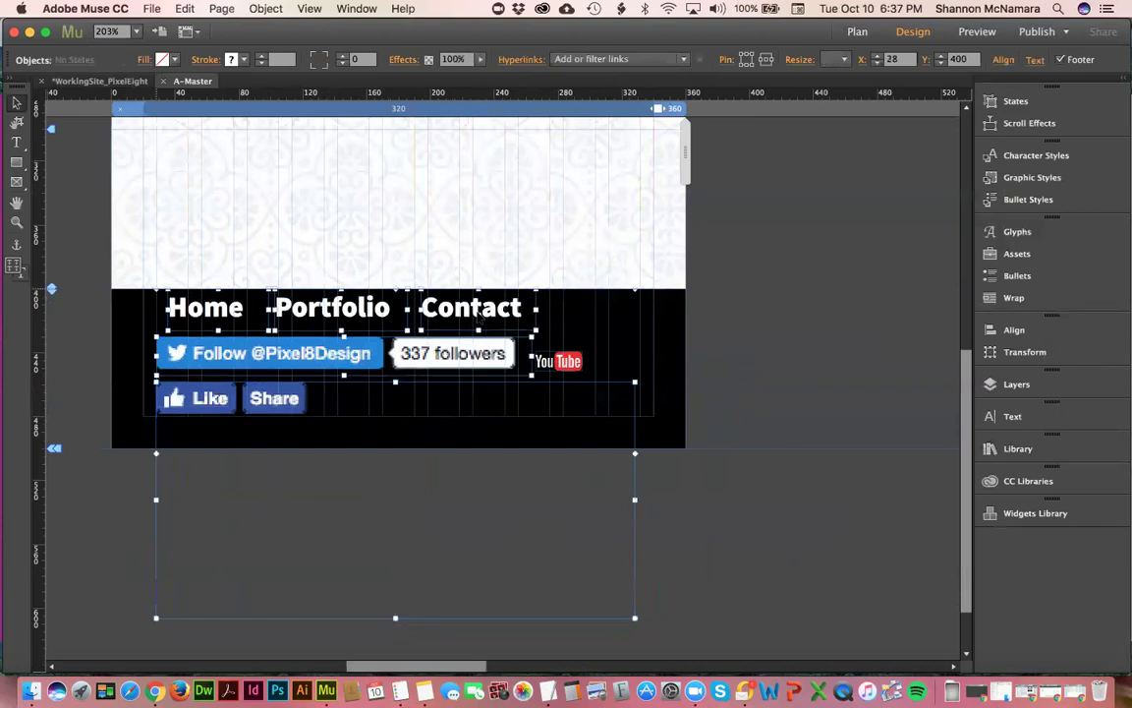
- Enlarge the YouTube logo beside Twitter and align the Like button under the Twitter widget
left_click(677, 320)
left_click_drag(561, 361, 639, 379)
left_click(763, 366)
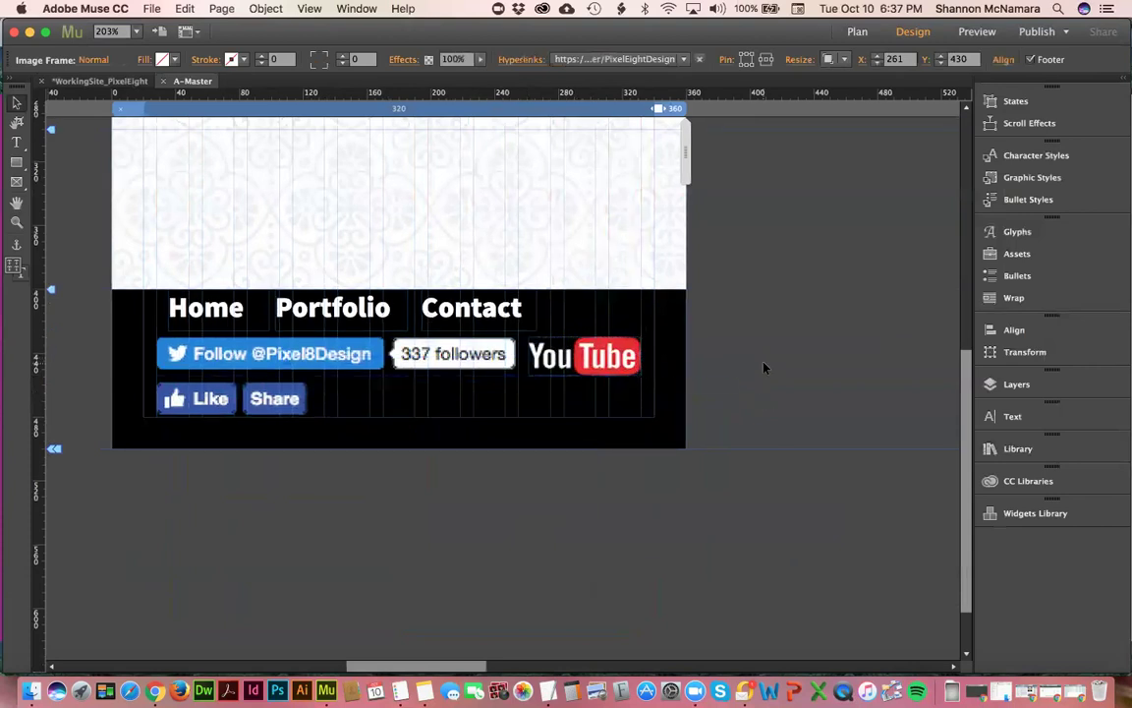
left_click(312, 434)
key("shift+Right")
key("shift+Right")
key("shift+Right")
key("shift+Right")
key("shift+Right")
key("shift+Right")
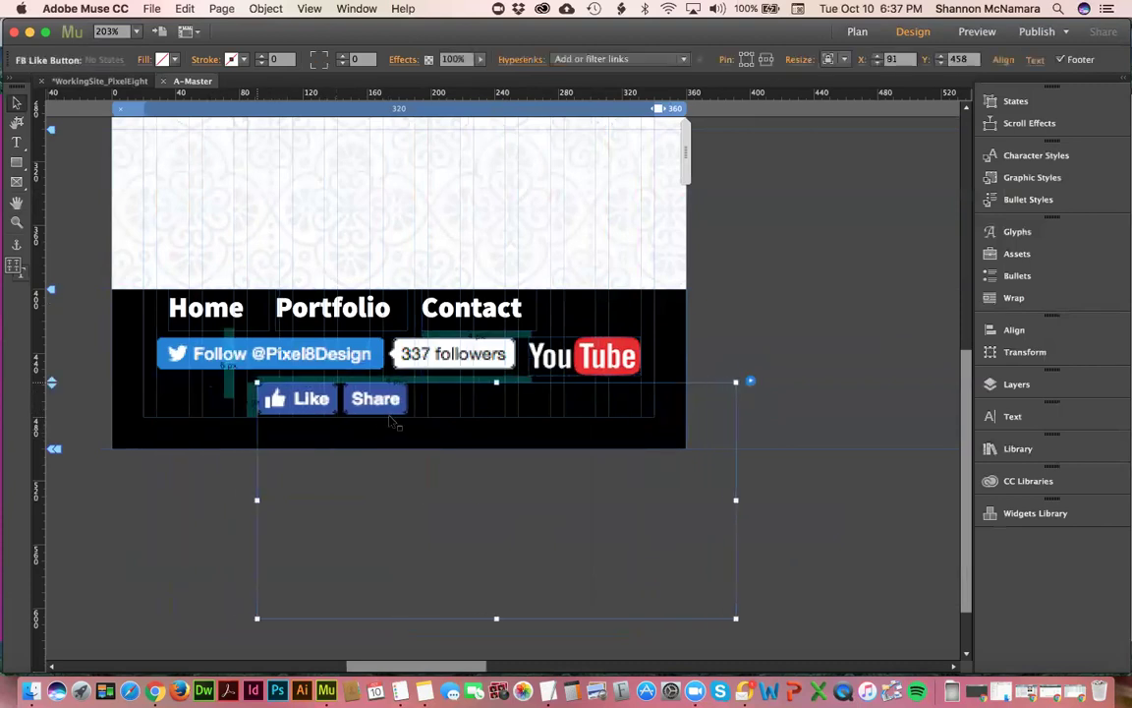
key("shift+Left")
key("shift+Left")
key("shift+Left")
key("shift+Left")
key("shift+Left")
key("shift+Left")
key("shift+Left")
key("shift+Left")
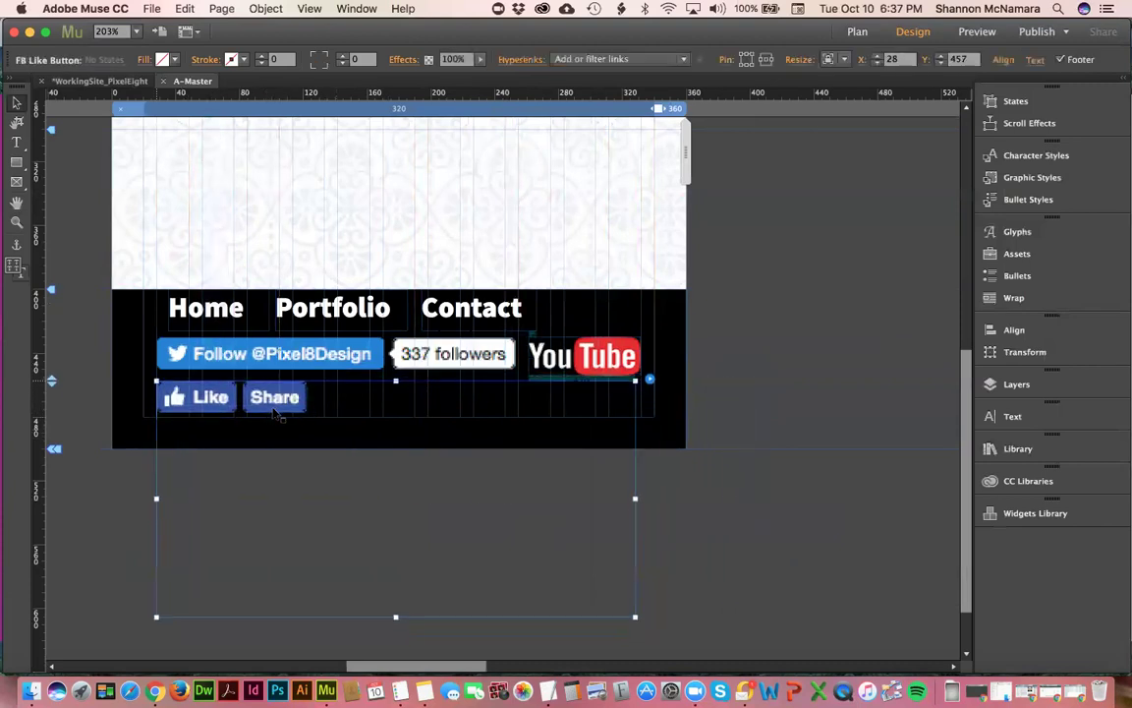
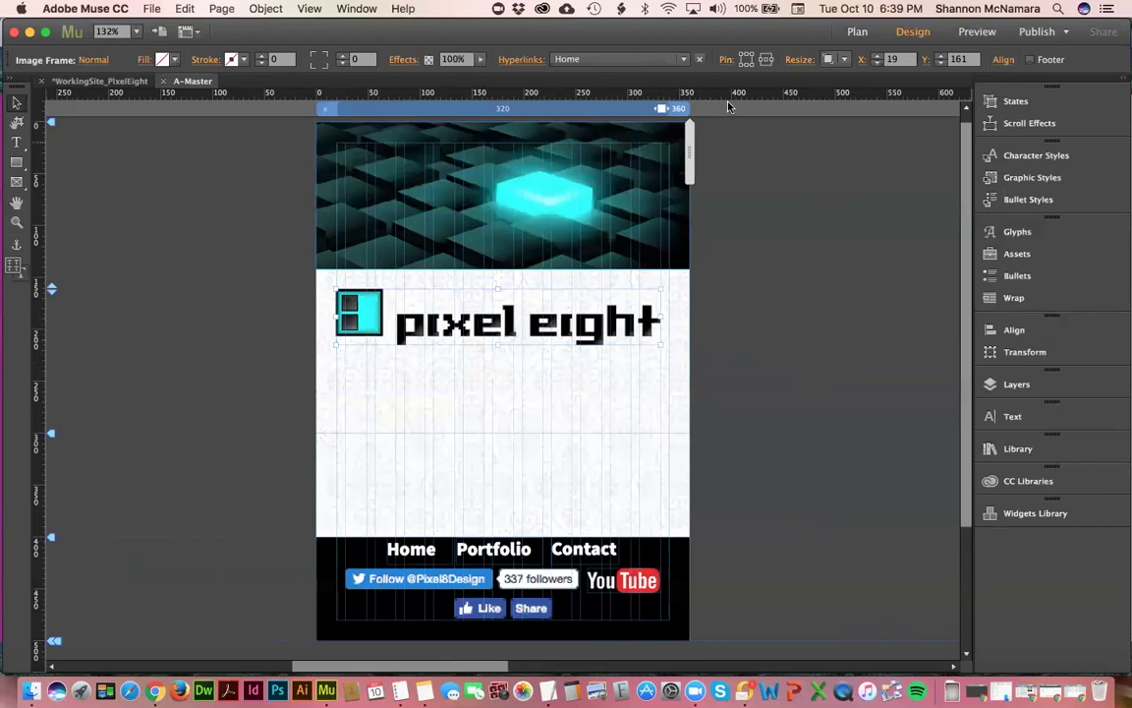
- Pin the pixel eight logo, the header image and the footer YouTube image for responsive positioning
left_click(768, 61)
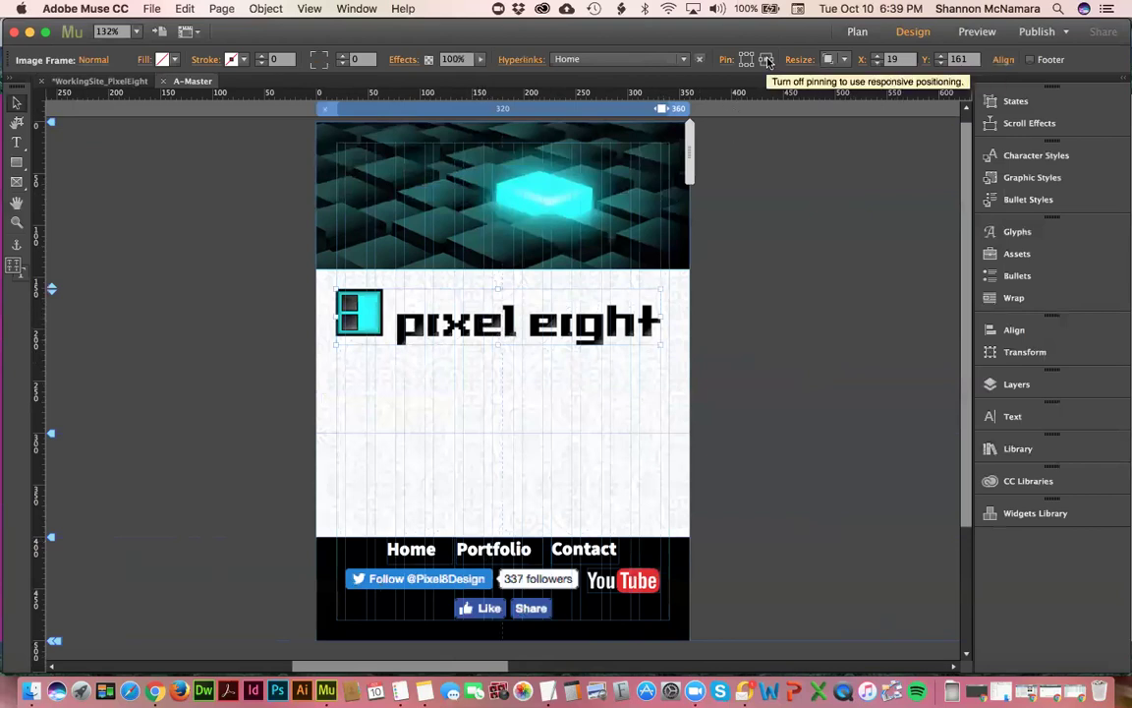
left_click(473, 168)
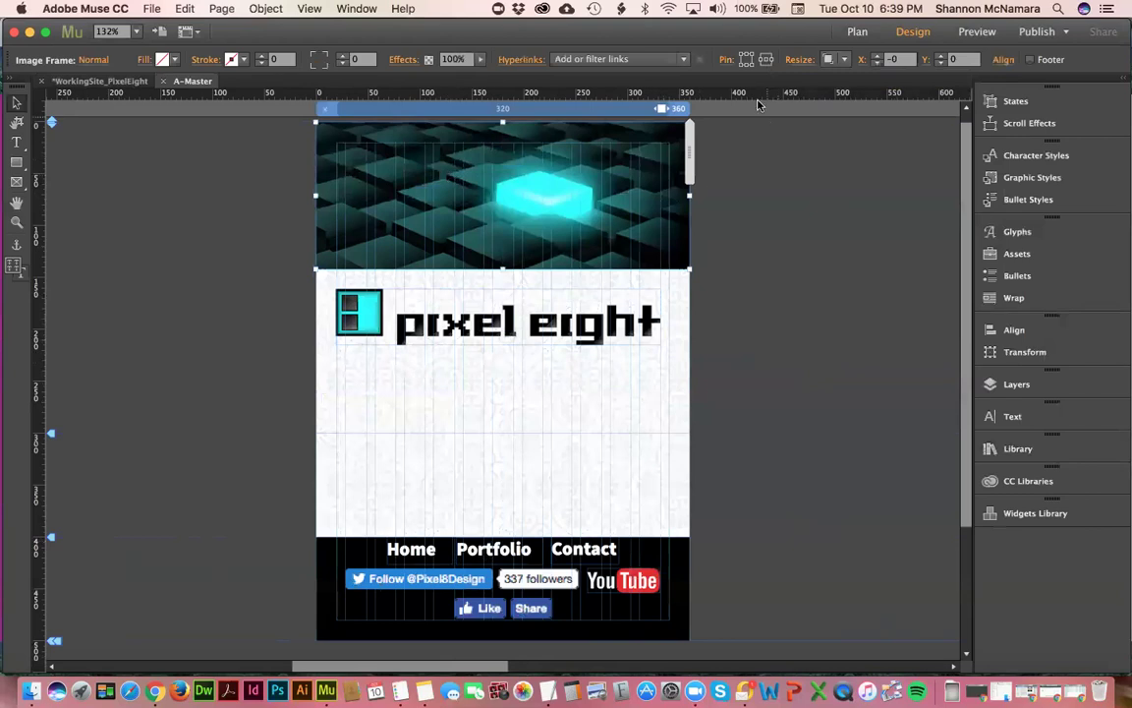
left_click(767, 61)
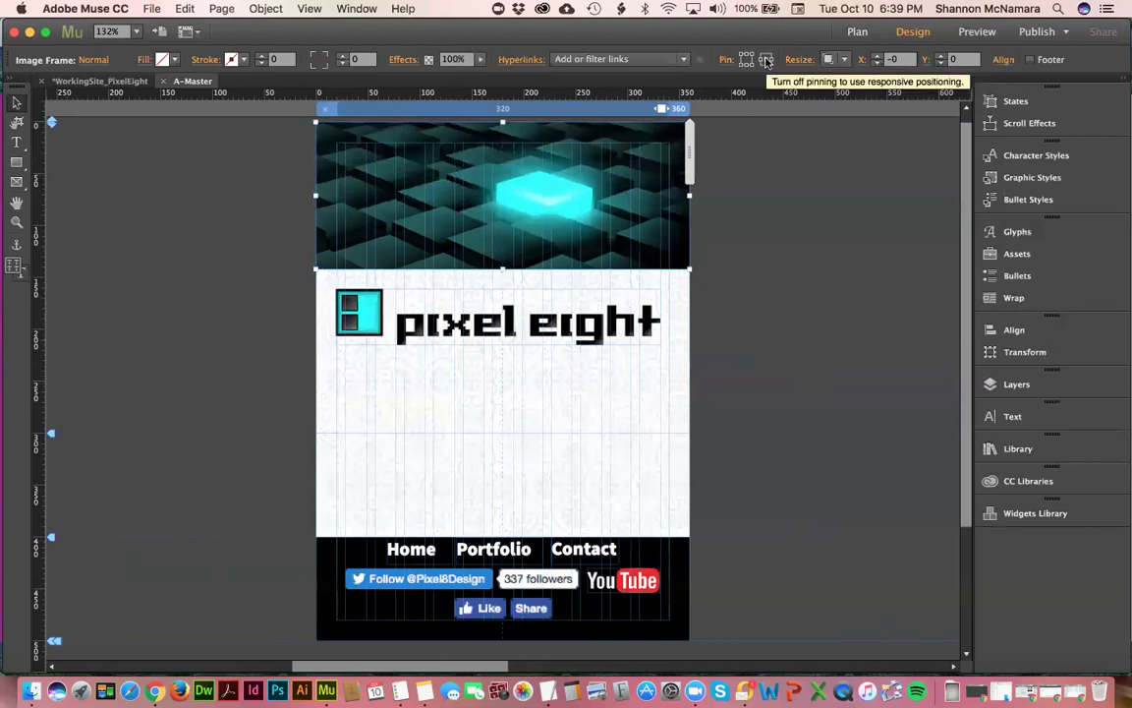
left_click(421, 555)
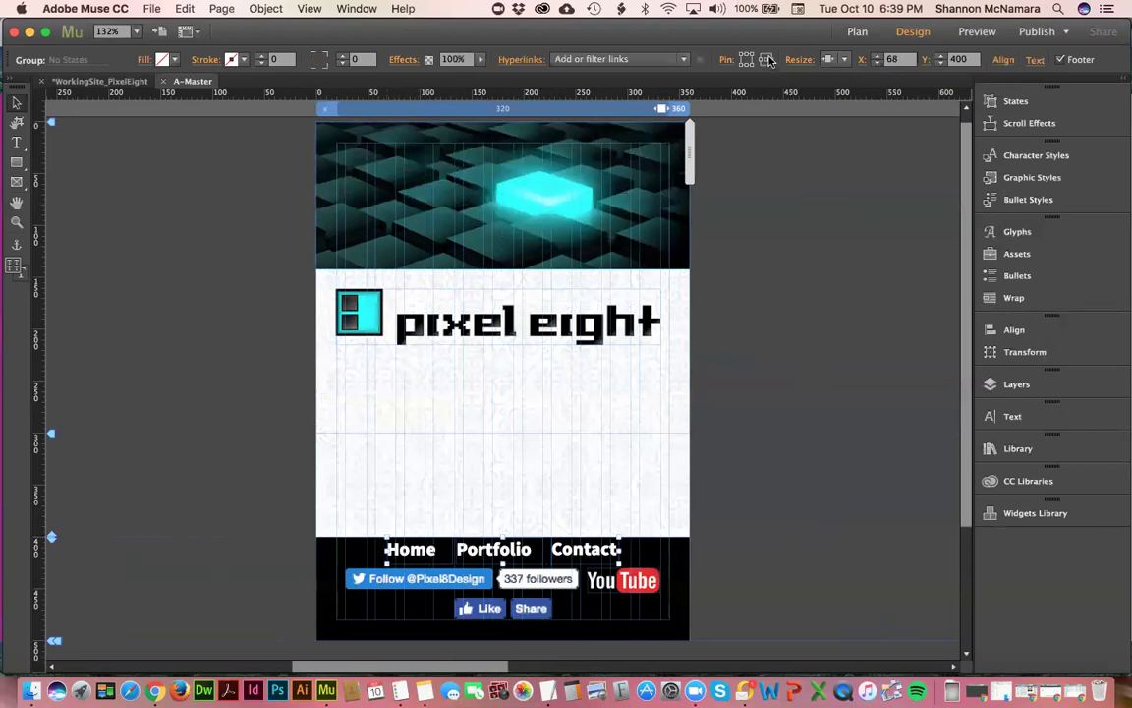
left_click(407, 587)
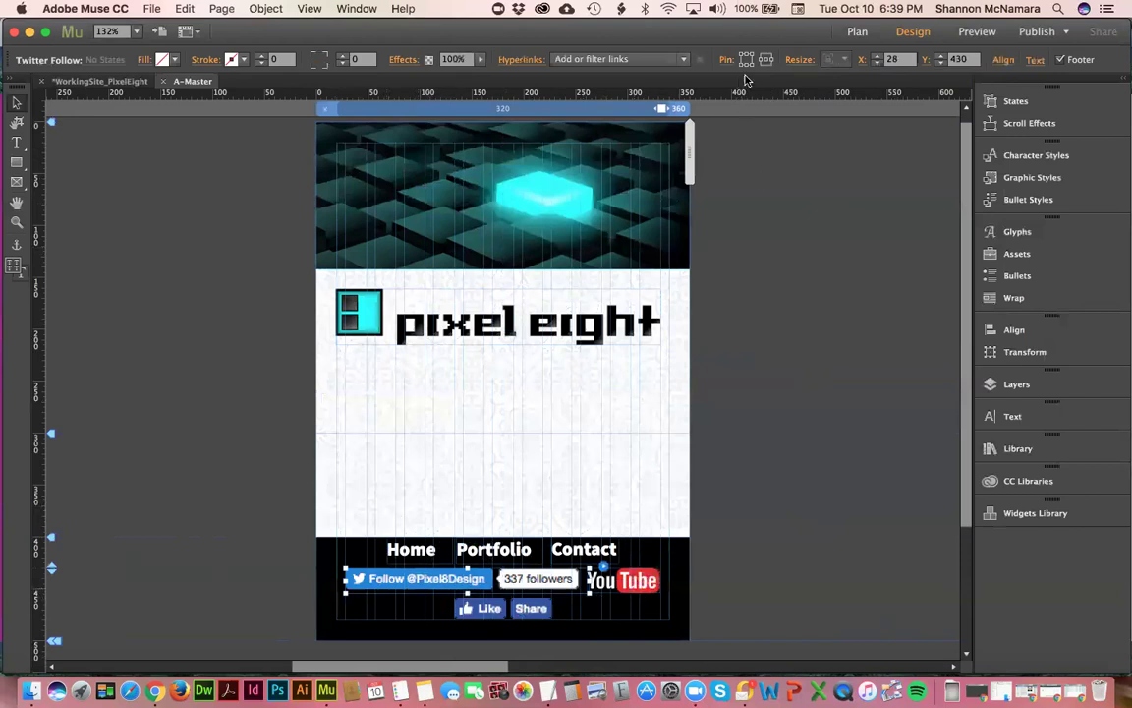
left_click(641, 579)
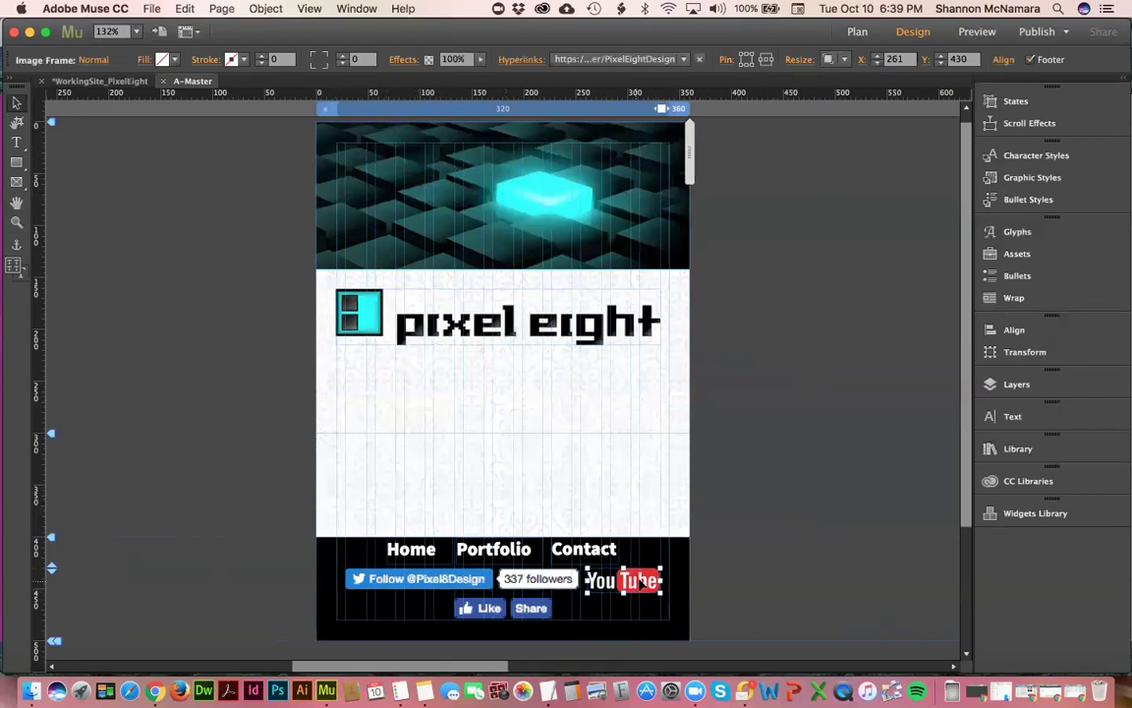
left_click(763, 63)
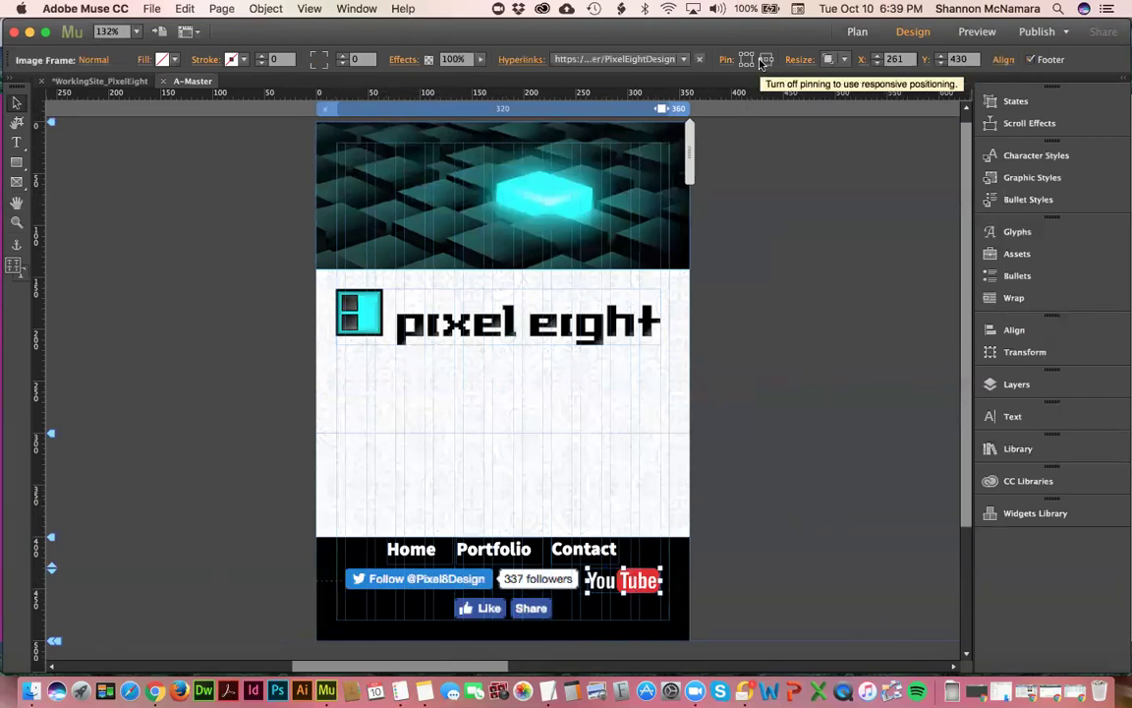
left_click(488, 610)
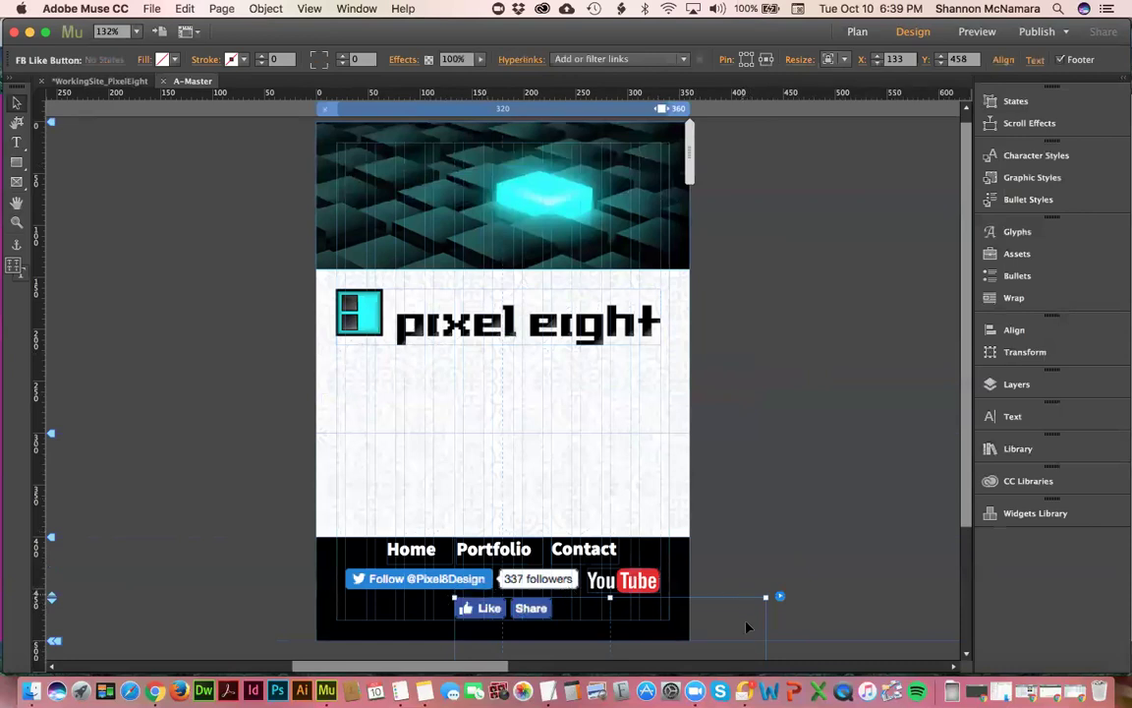
left_click(743, 459)
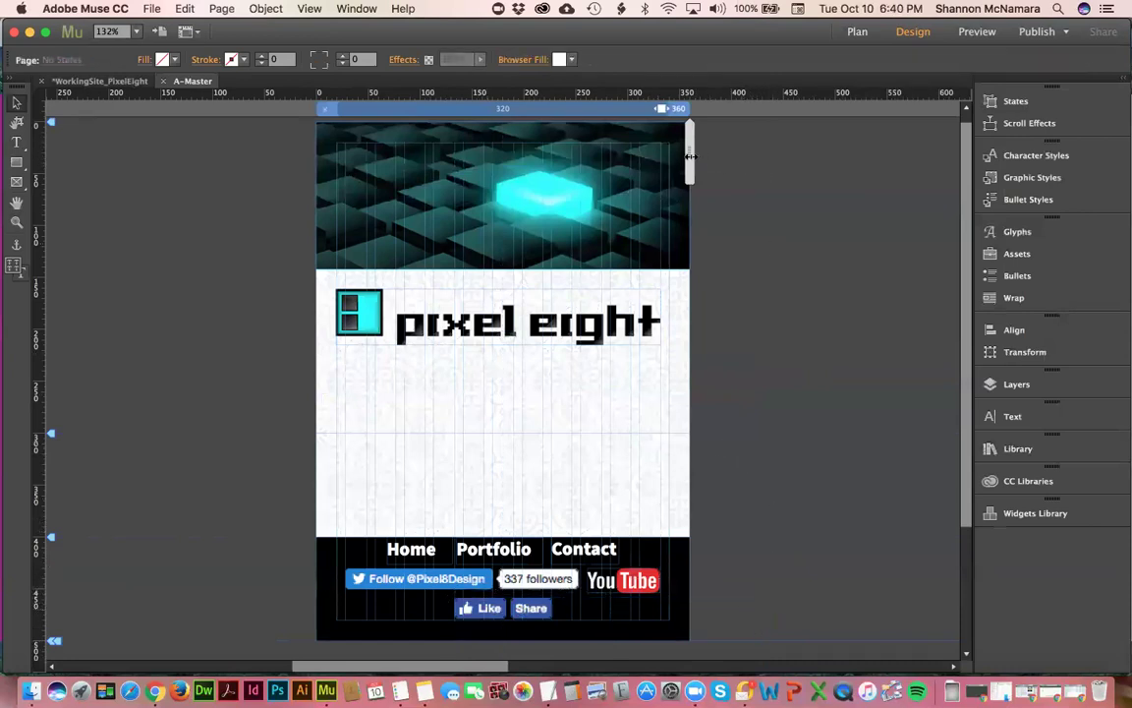
left_click_drag(701, 159, 702, 158)
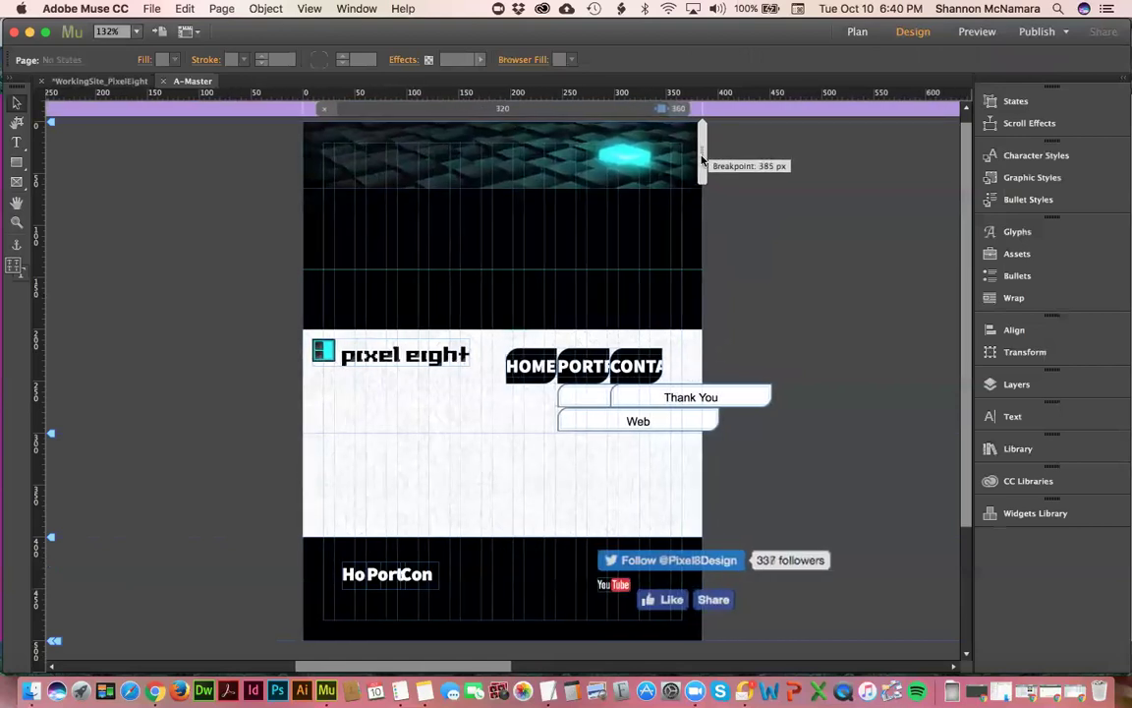
mouse_move(702, 158)
left_mouse_down()
mouse_move(608, 157)
mouse_move(695, 172)
left_mouse_up()
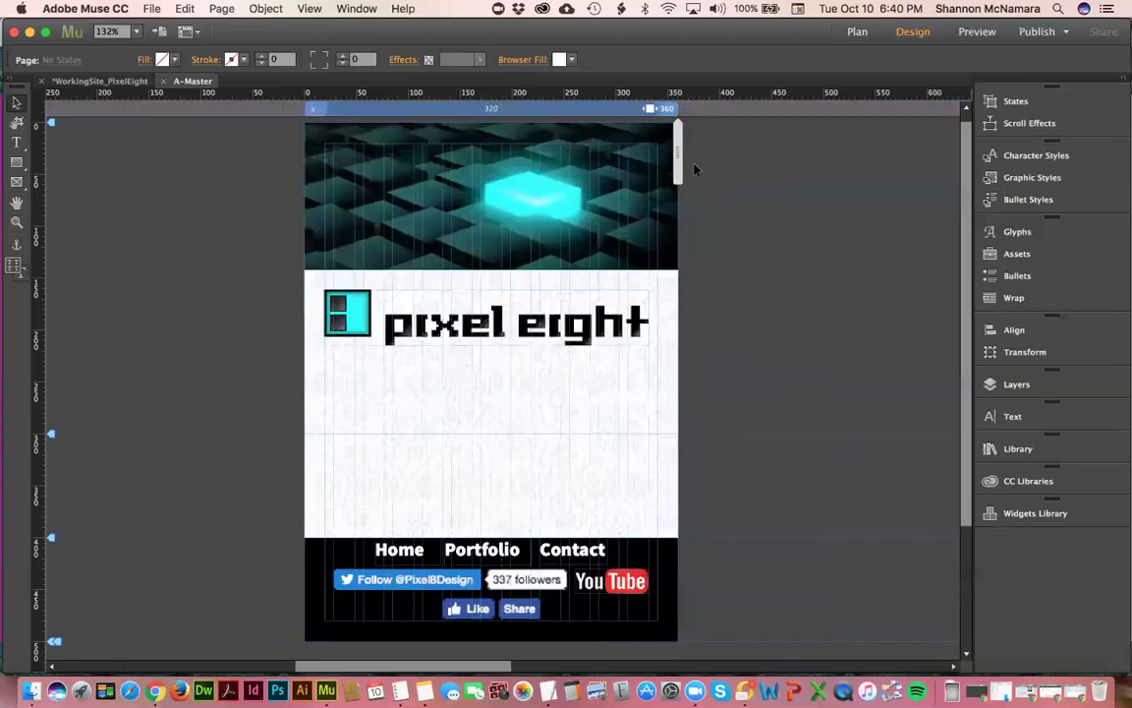
double_click(668, 110)
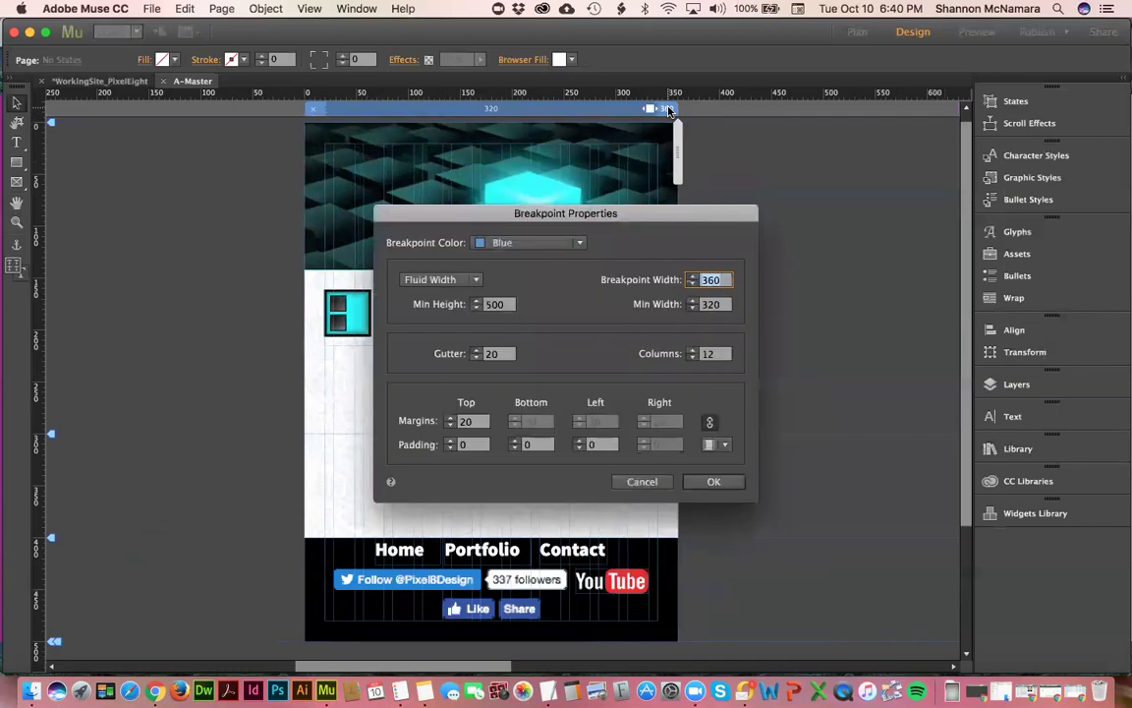
left_click(642, 480)
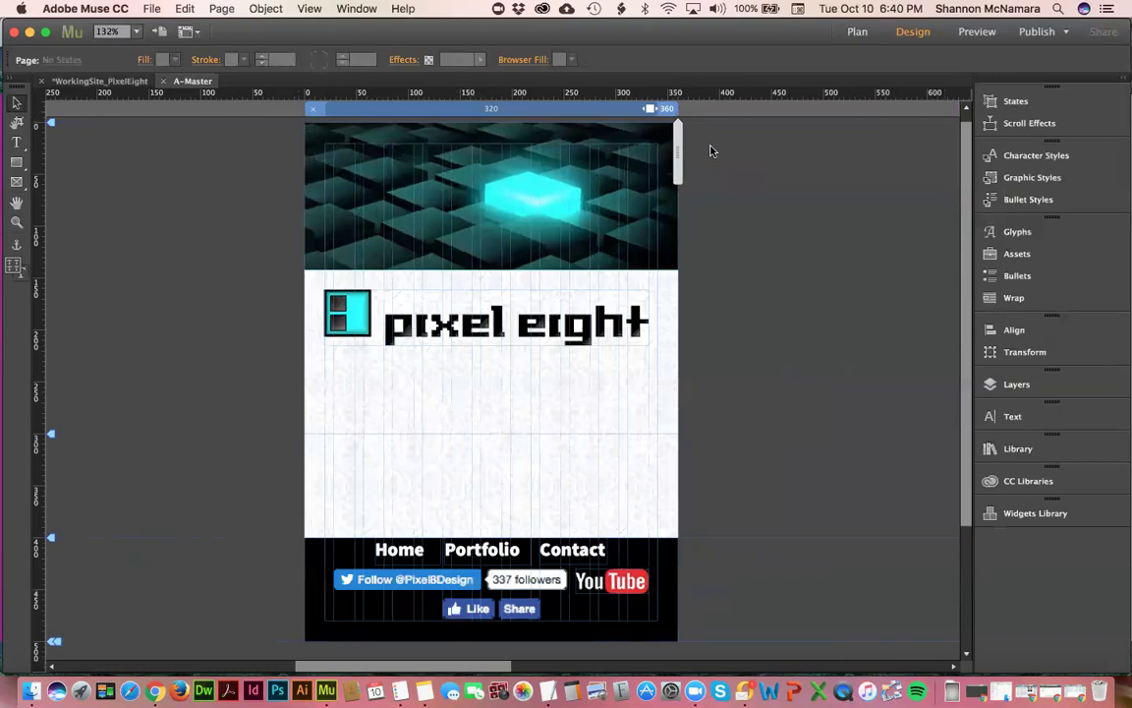
left_click(711, 108)
left_click(669, 116)
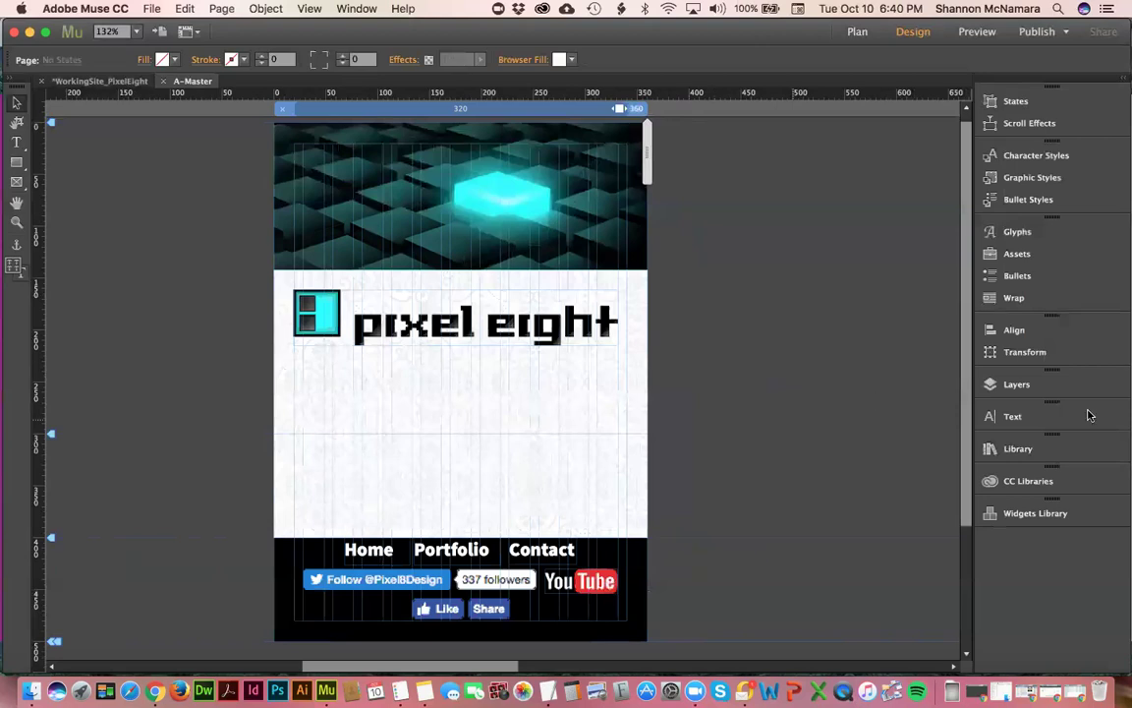
left_click(1022, 451)
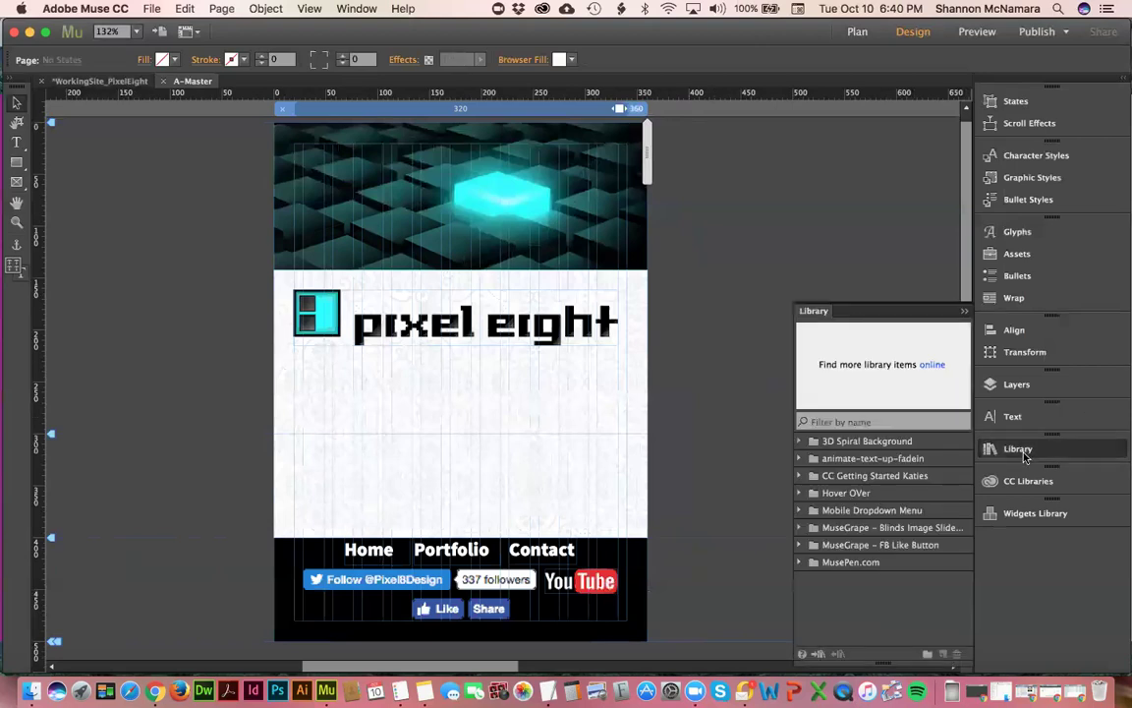
- Place the MusePen Mobile Dropdown Menu from the library just below the pixel eight logo
left_click(799, 563)
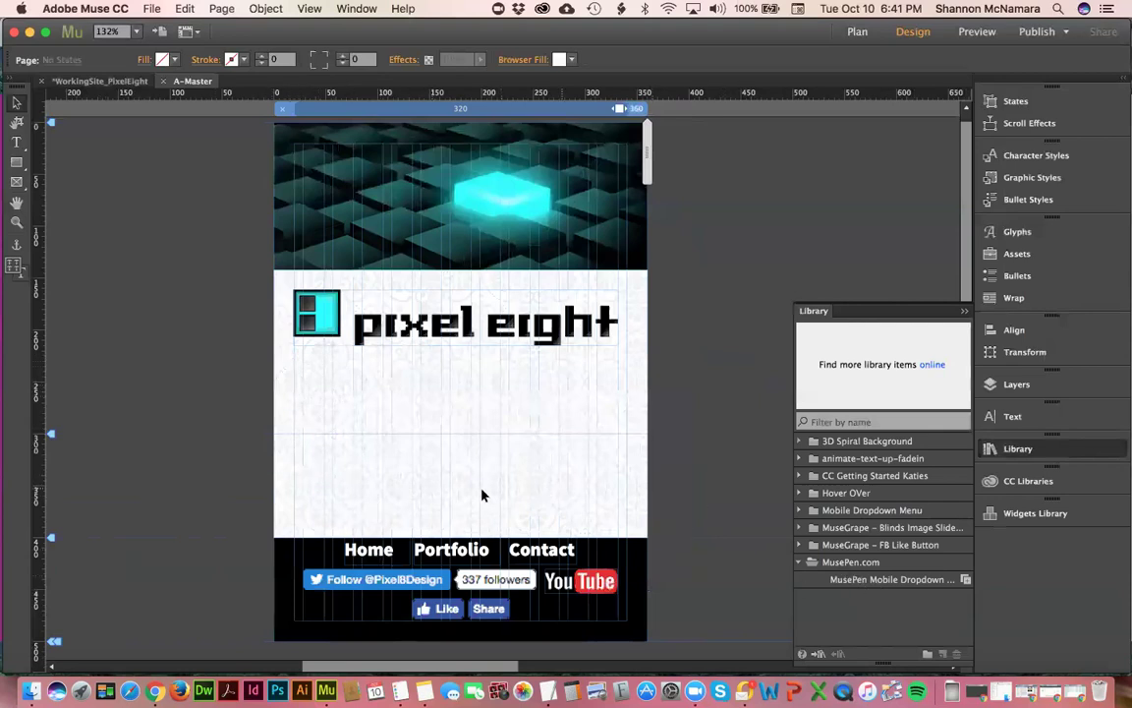
left_click_drag(881, 587, 309, 379)
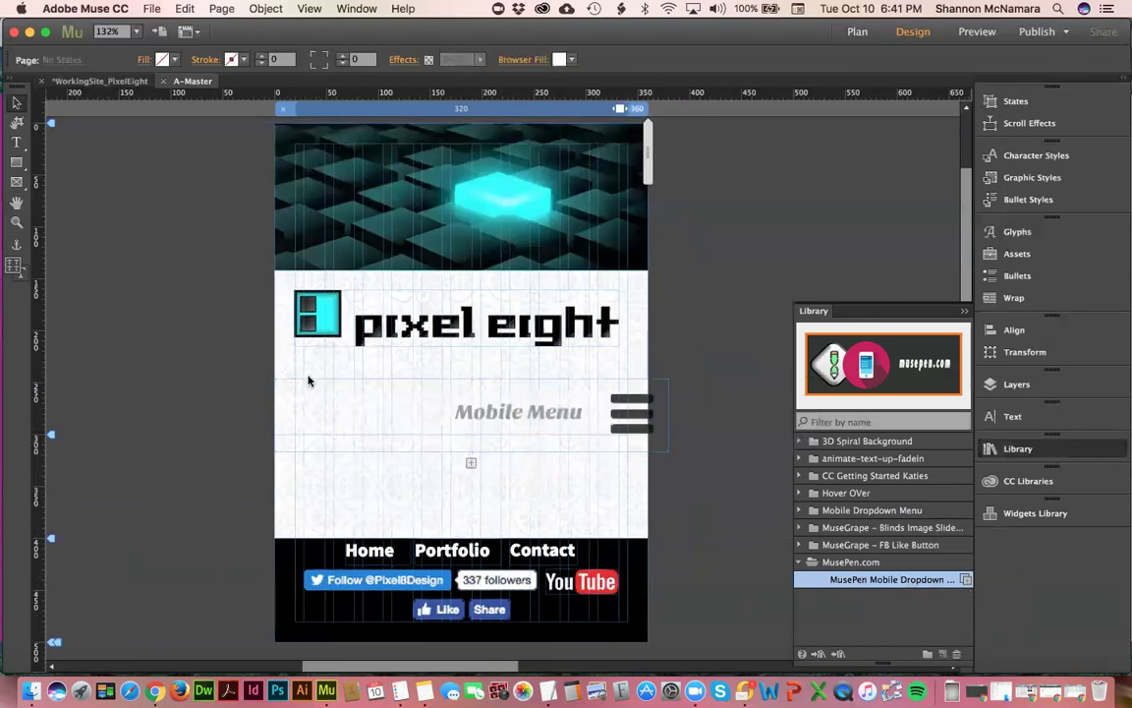
left_click(624, 413)
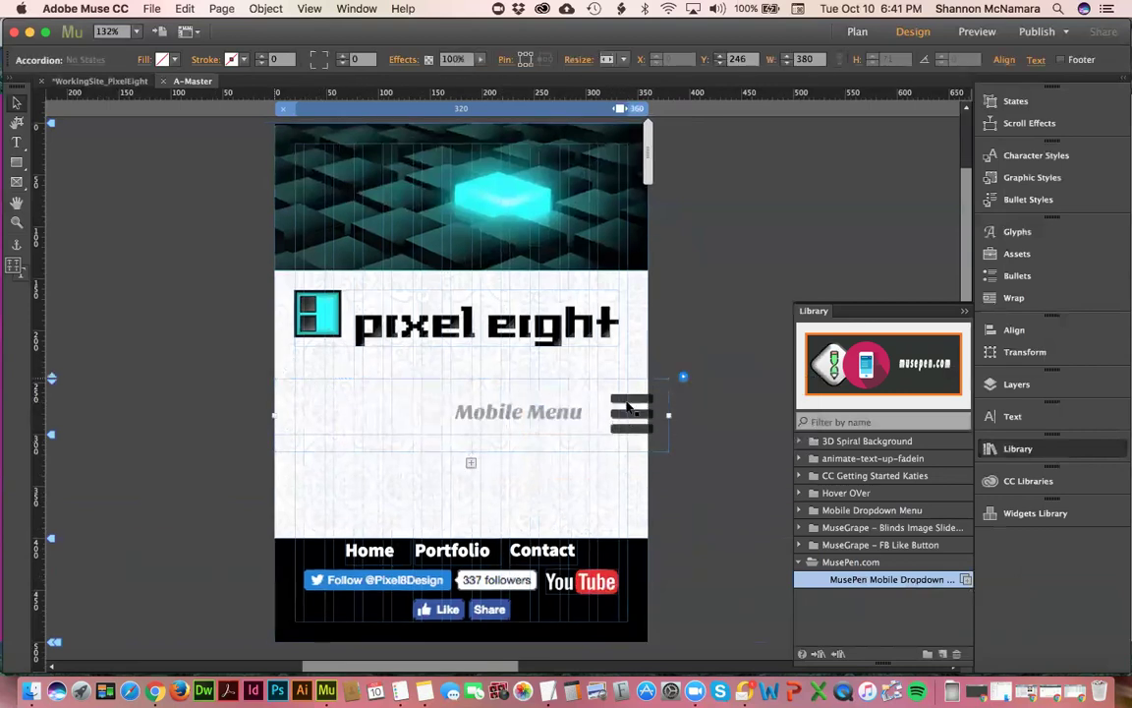
left_click_drag(623, 407, 593, 392)
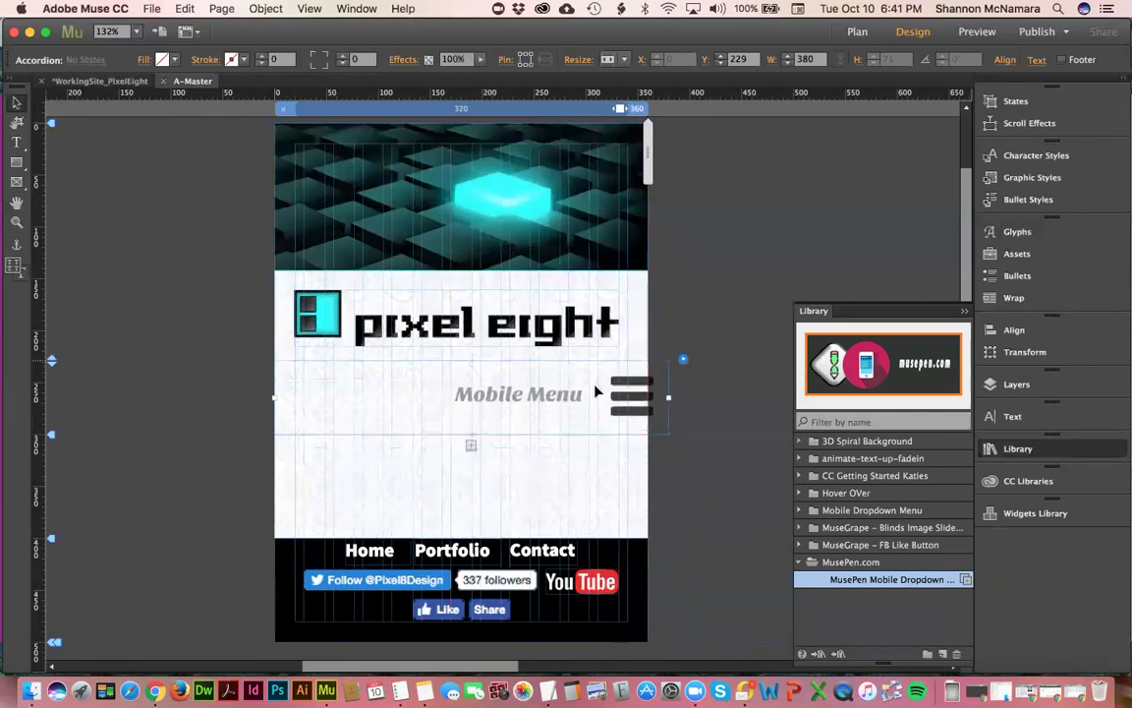
- Test the mobile menu's open and closed states and review its behaviour options
left_click(629, 393)
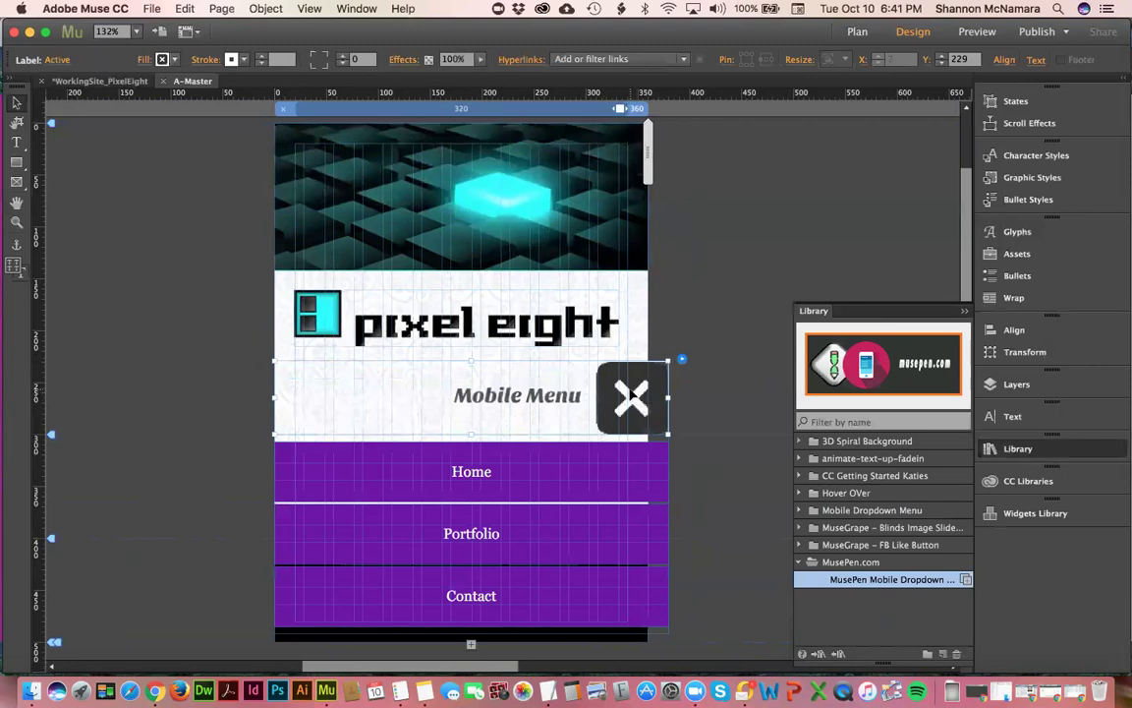
left_click(639, 399)
left_click(640, 400)
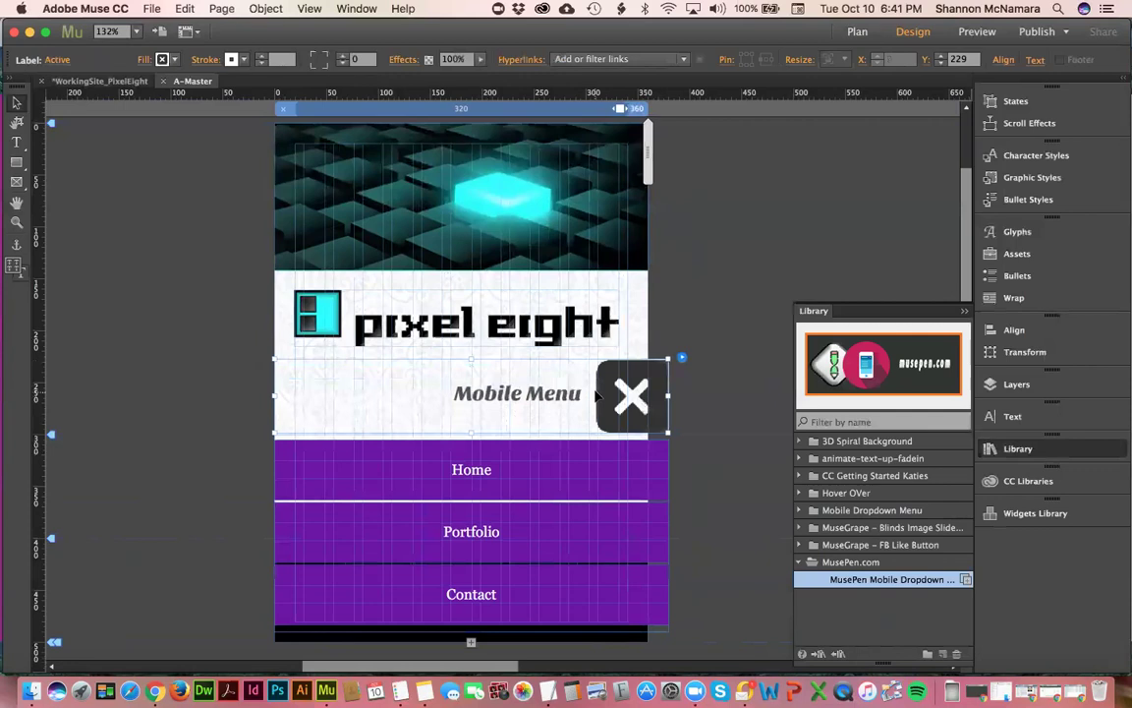
left_click(683, 359)
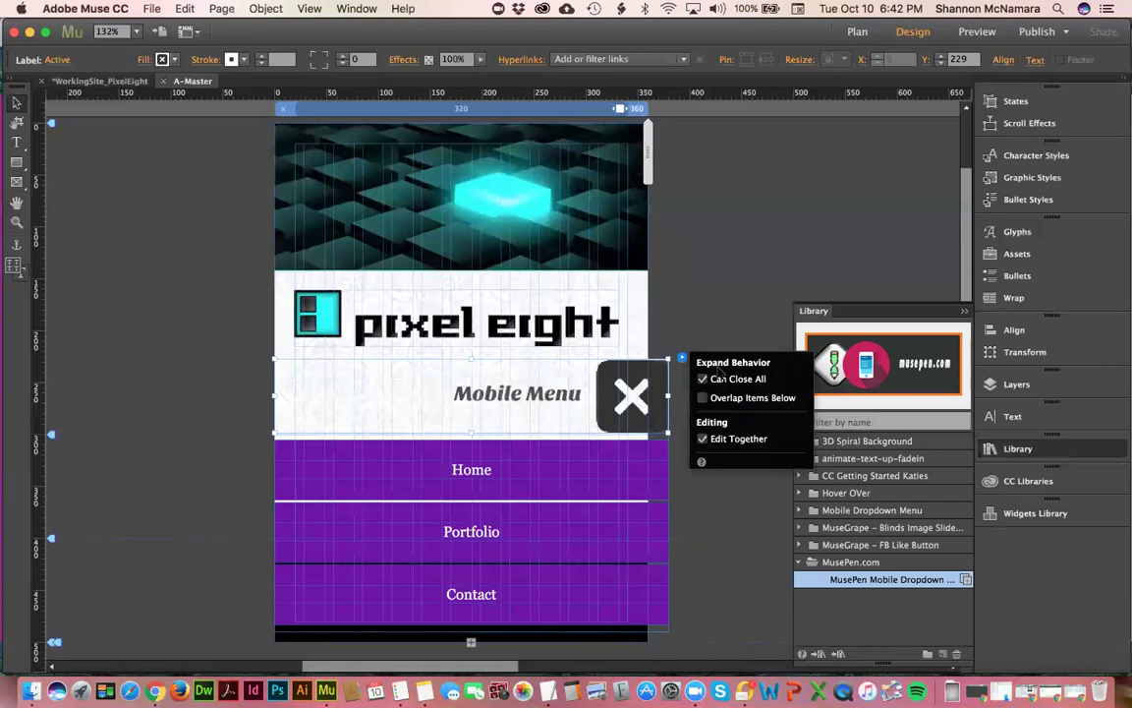
left_click(632, 394)
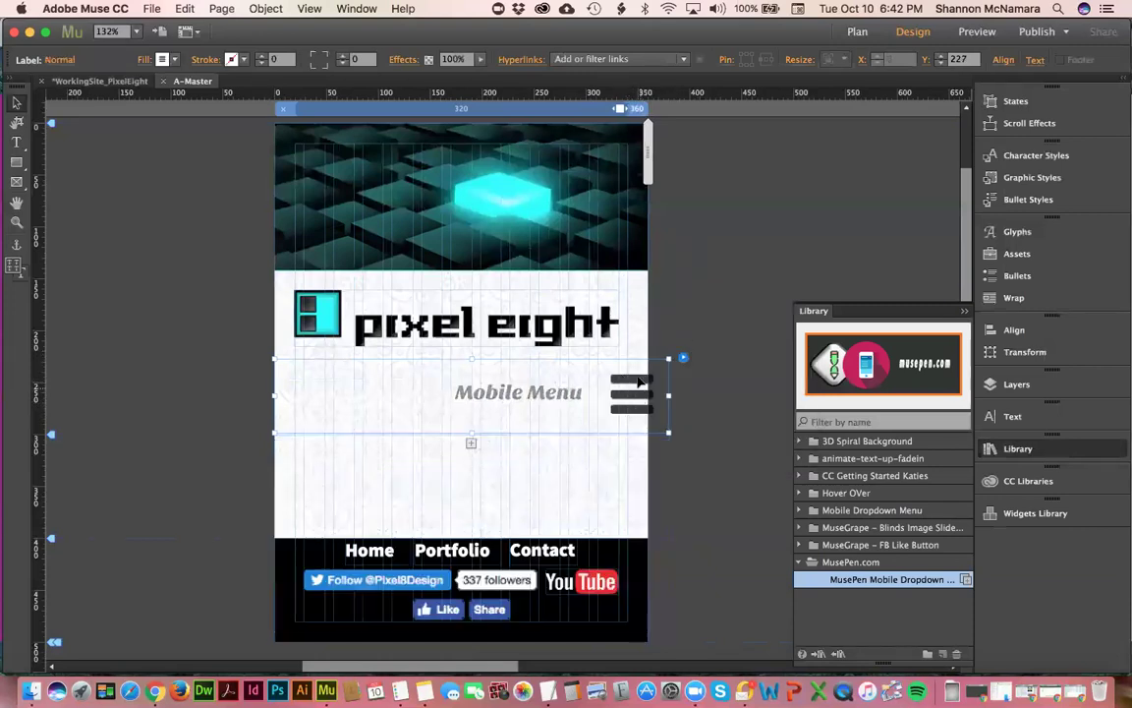
left_click(634, 393)
left_click(518, 397)
left_click(523, 397)
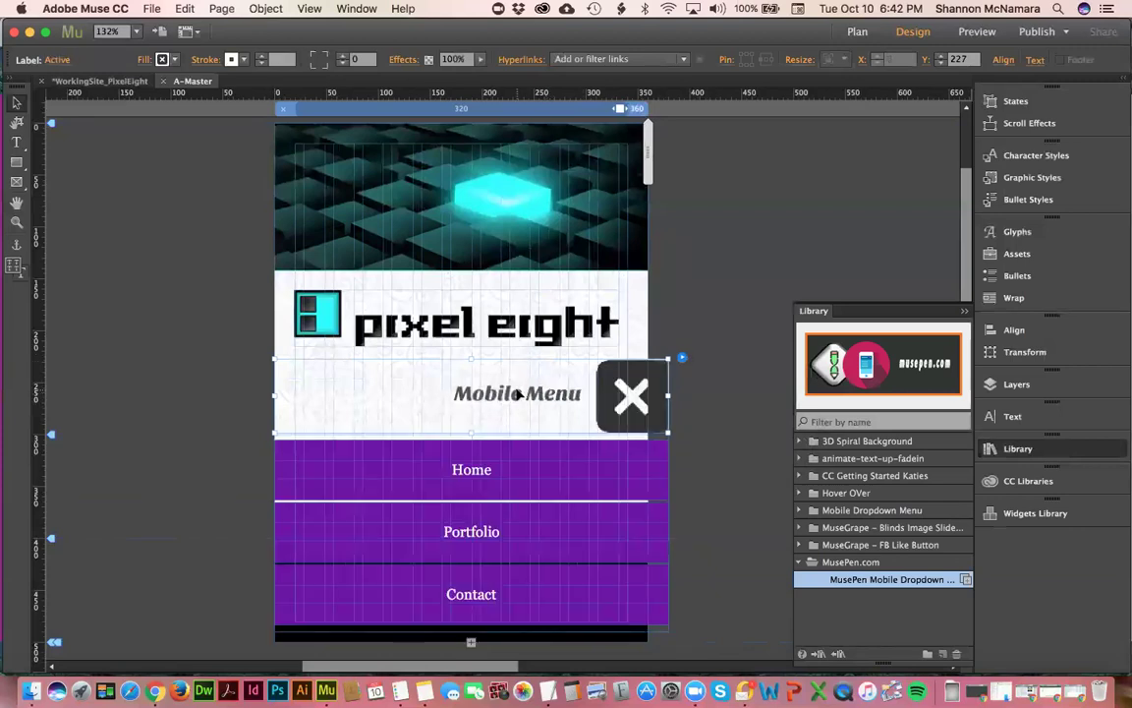
left_click(1014, 417)
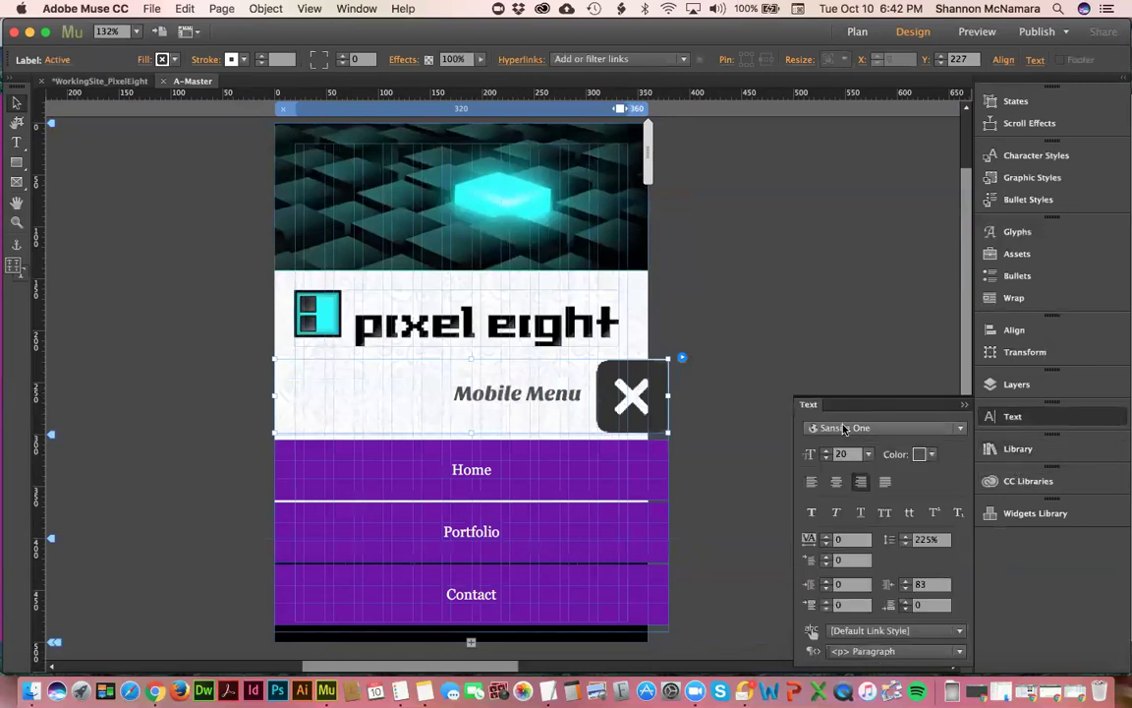
- Set the Mobile Menu label font to Source Sans Pro Black and review the widget options
left_click(844, 429)
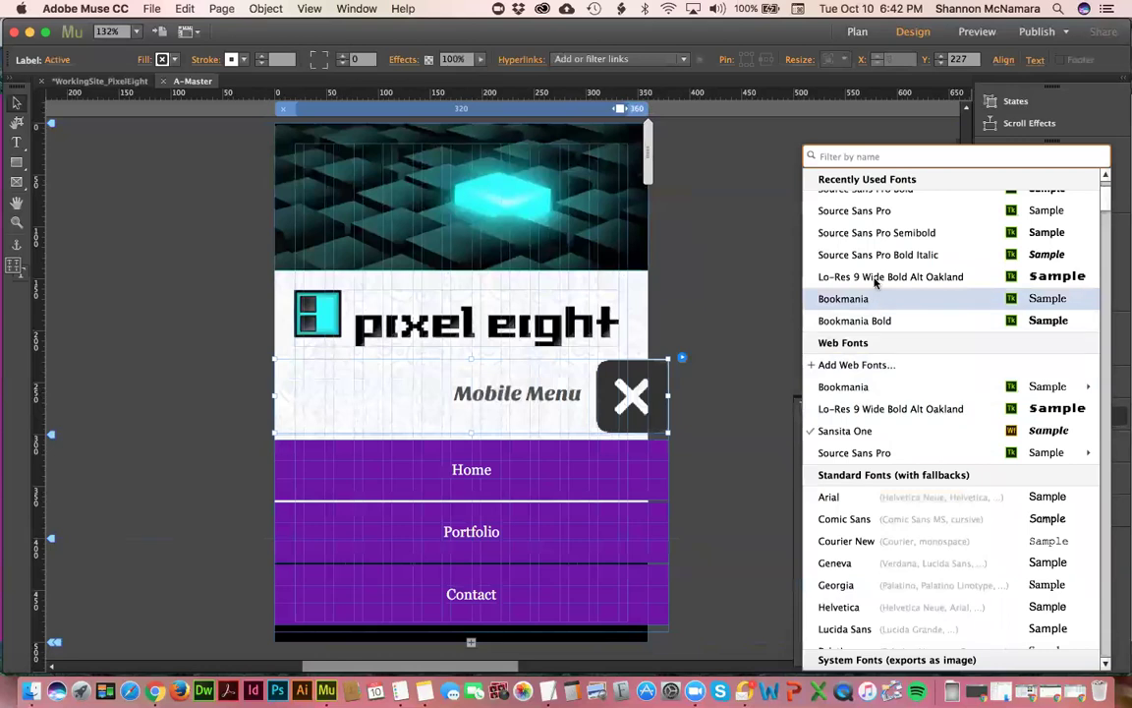
scroll(884, 257, "up", 2)
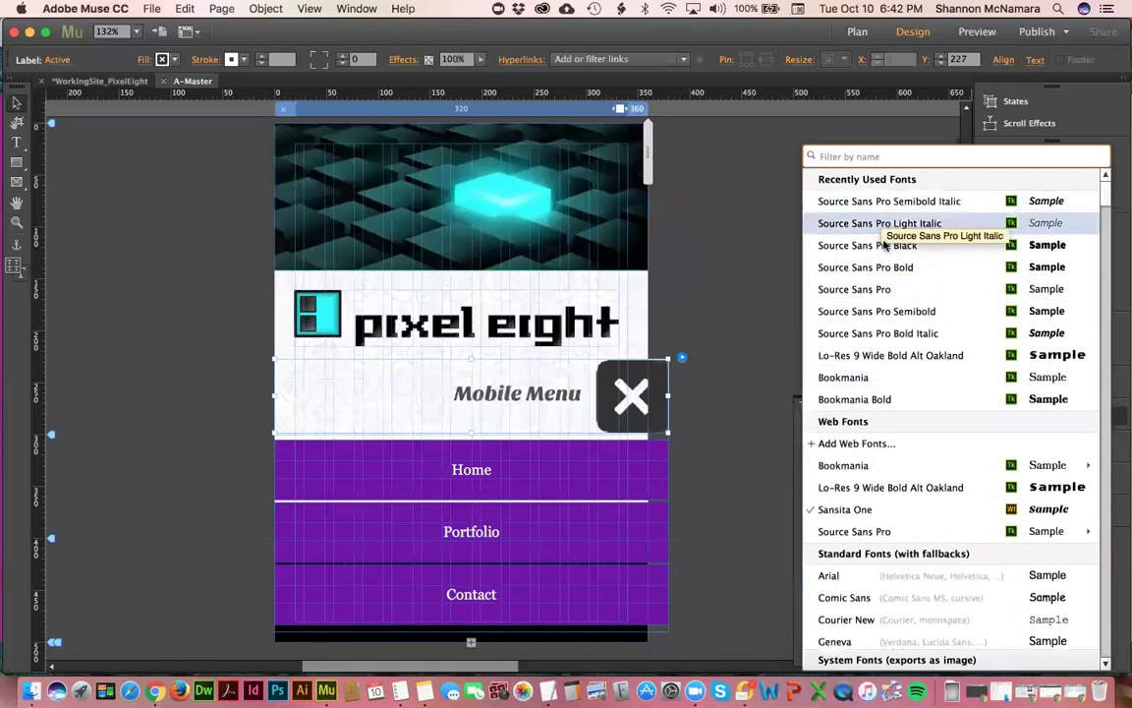
left_click(887, 245)
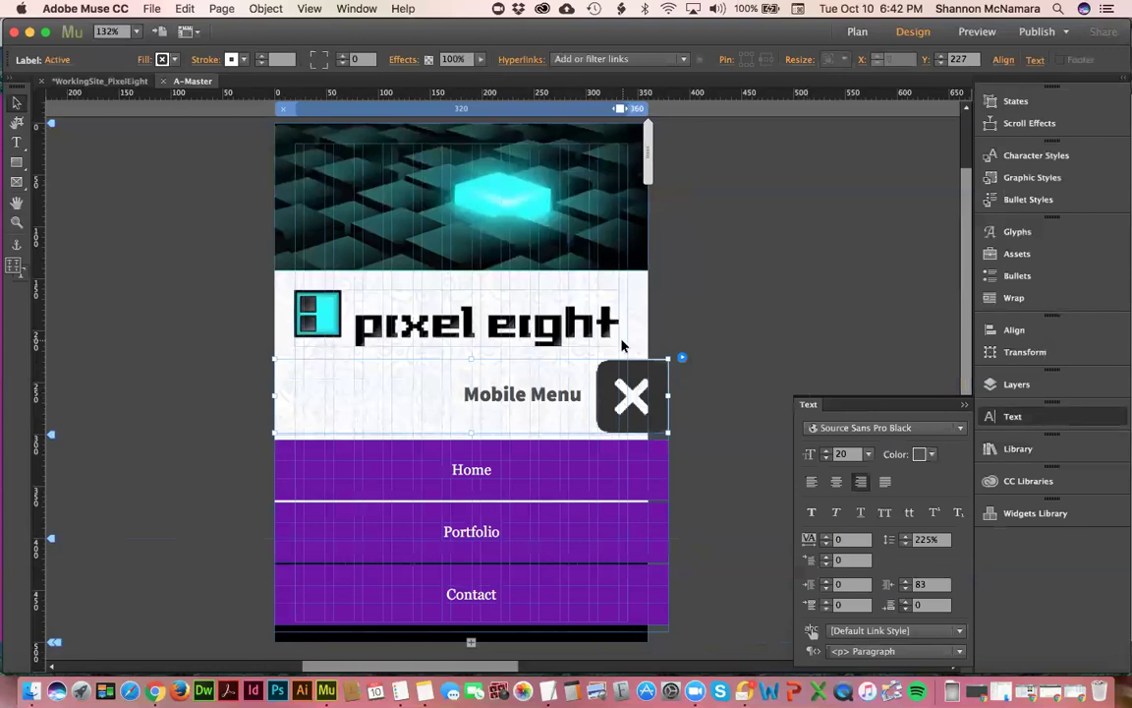
left_click(683, 358)
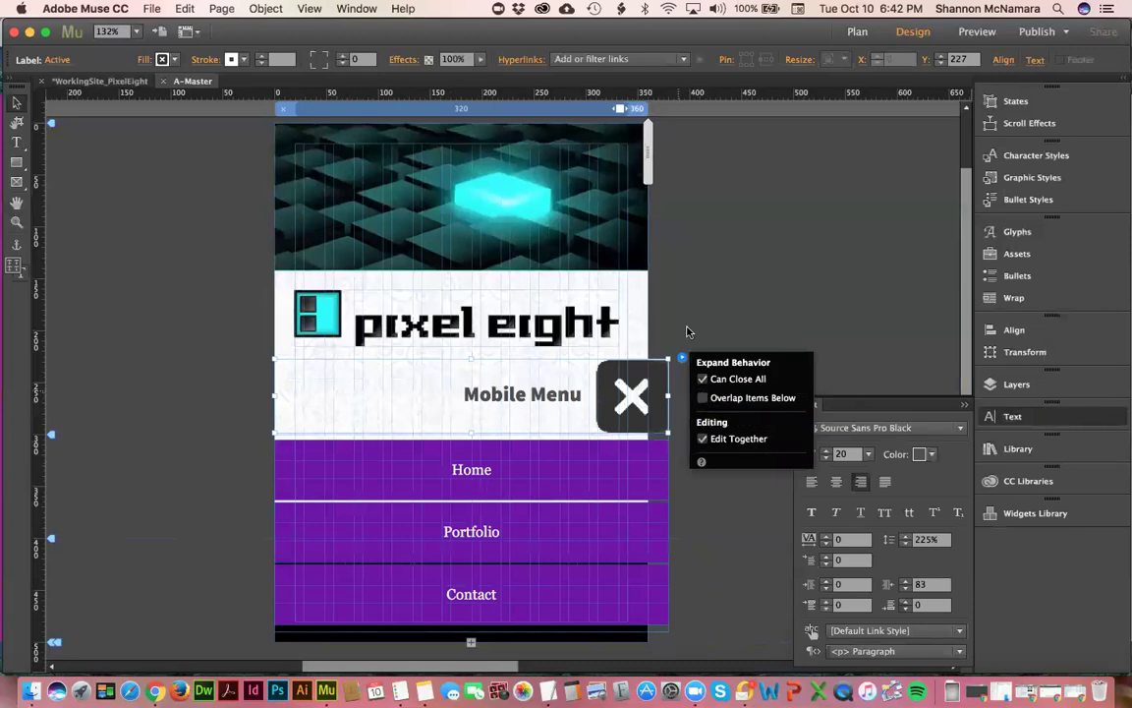
left_click(81, 235)
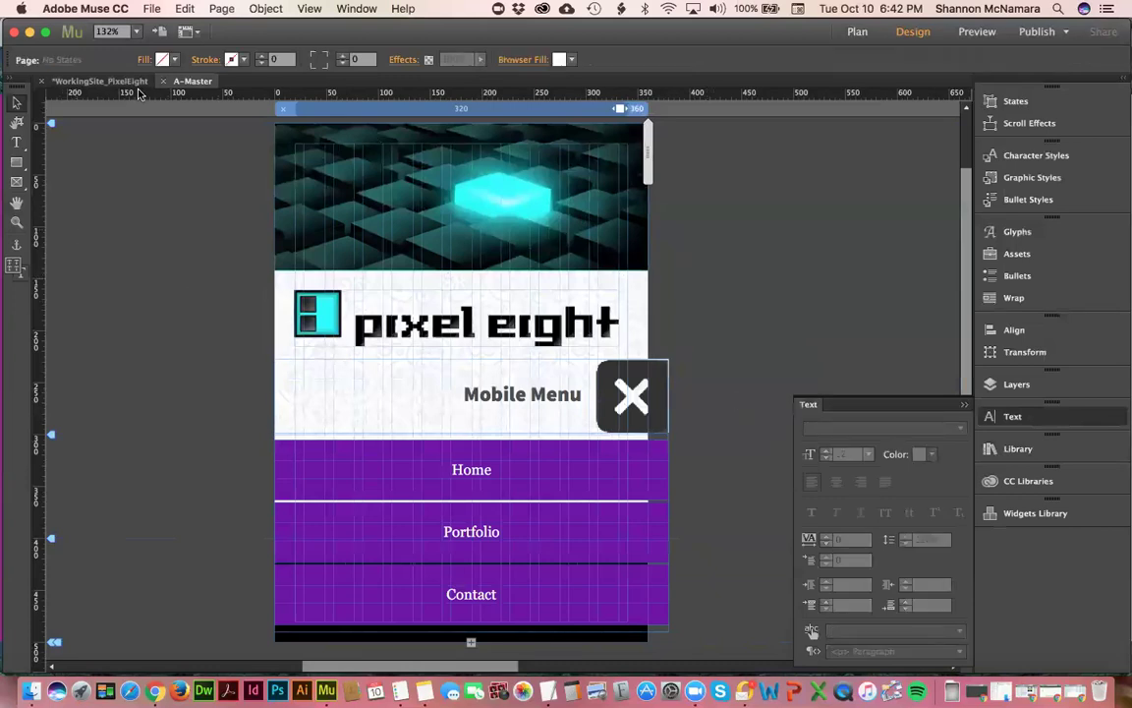
left_click(95, 81)
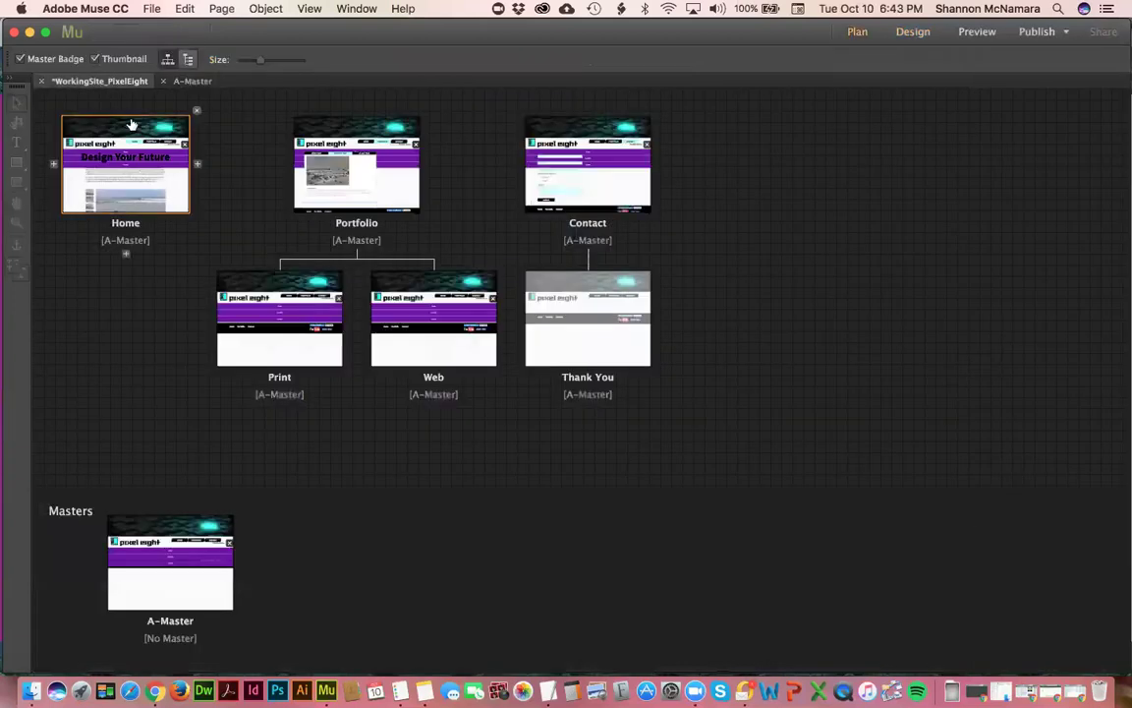
- Preview the Home page at 506, 654 and 363 px wide, checking the A-Master accordion options
double_click(126, 131)
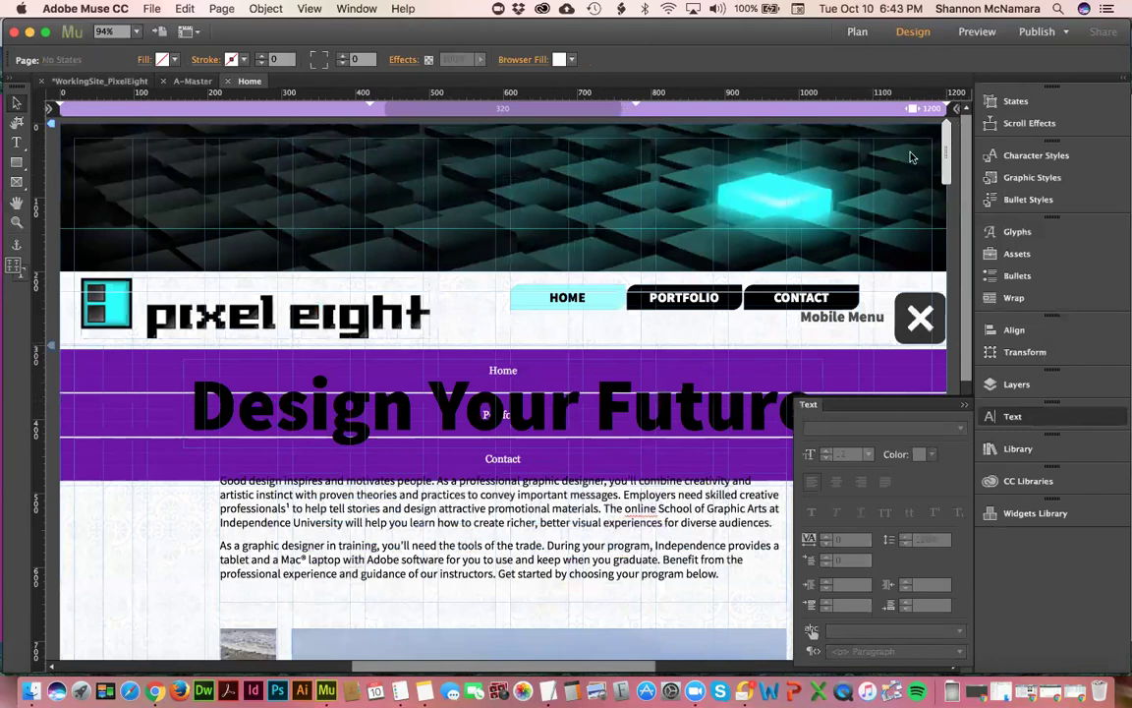
left_click_drag(946, 157, 631, 147)
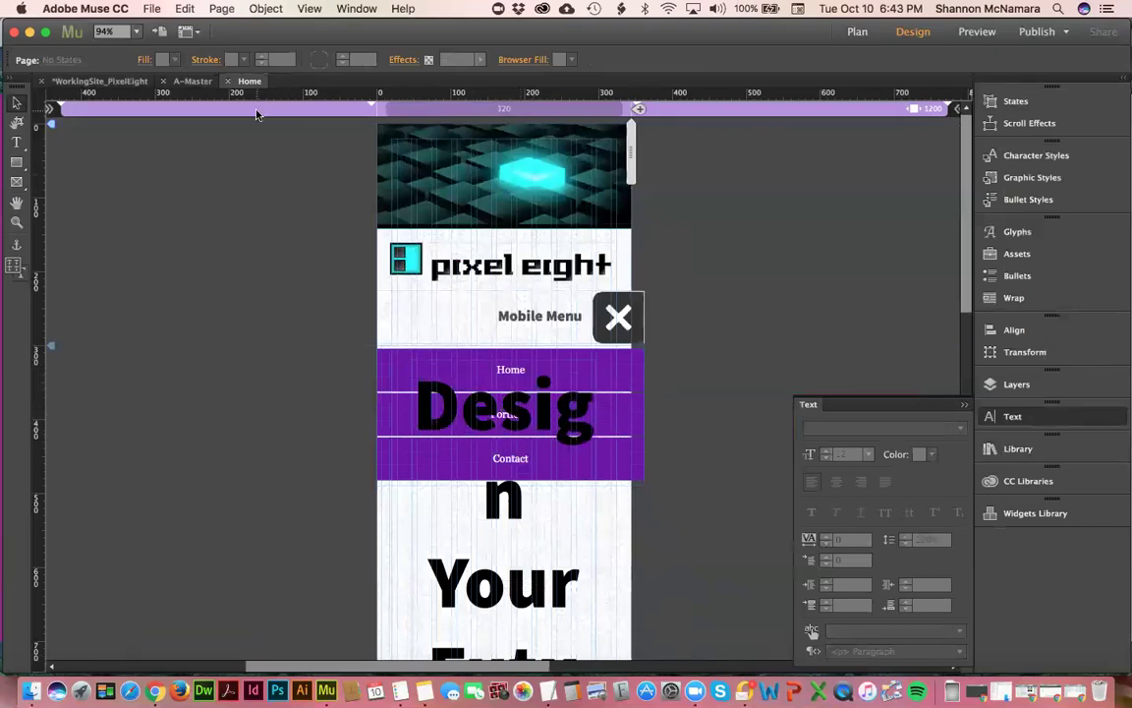
left_click(193, 83)
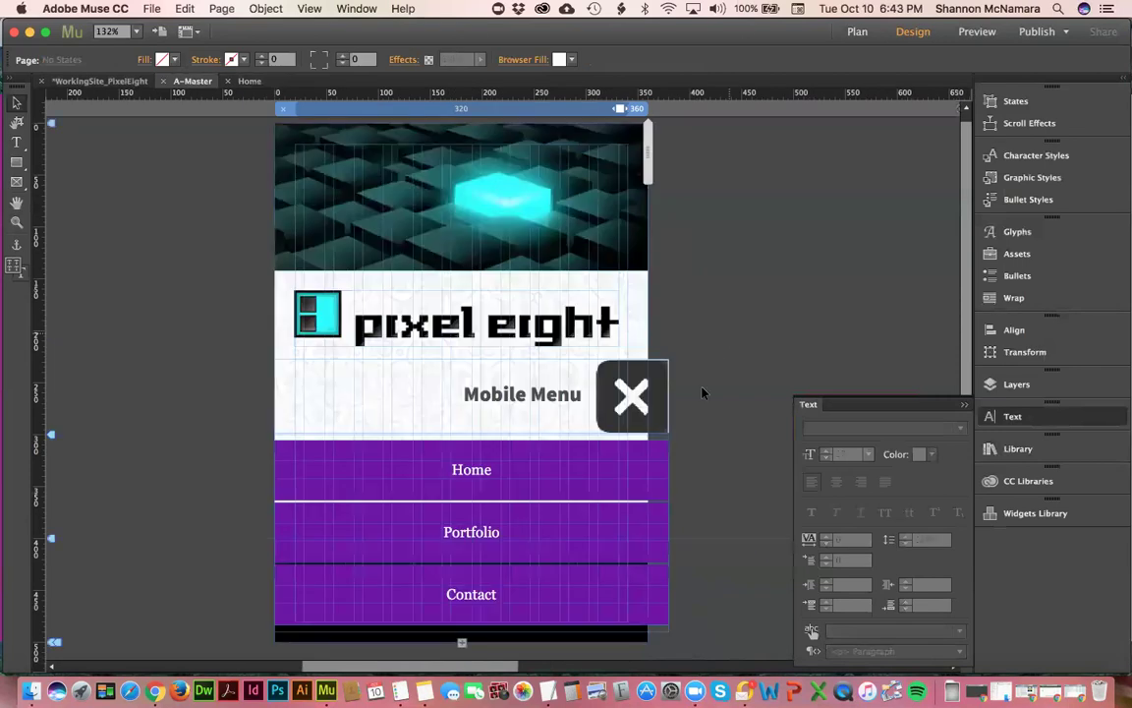
left_click(644, 383)
left_click(683, 358)
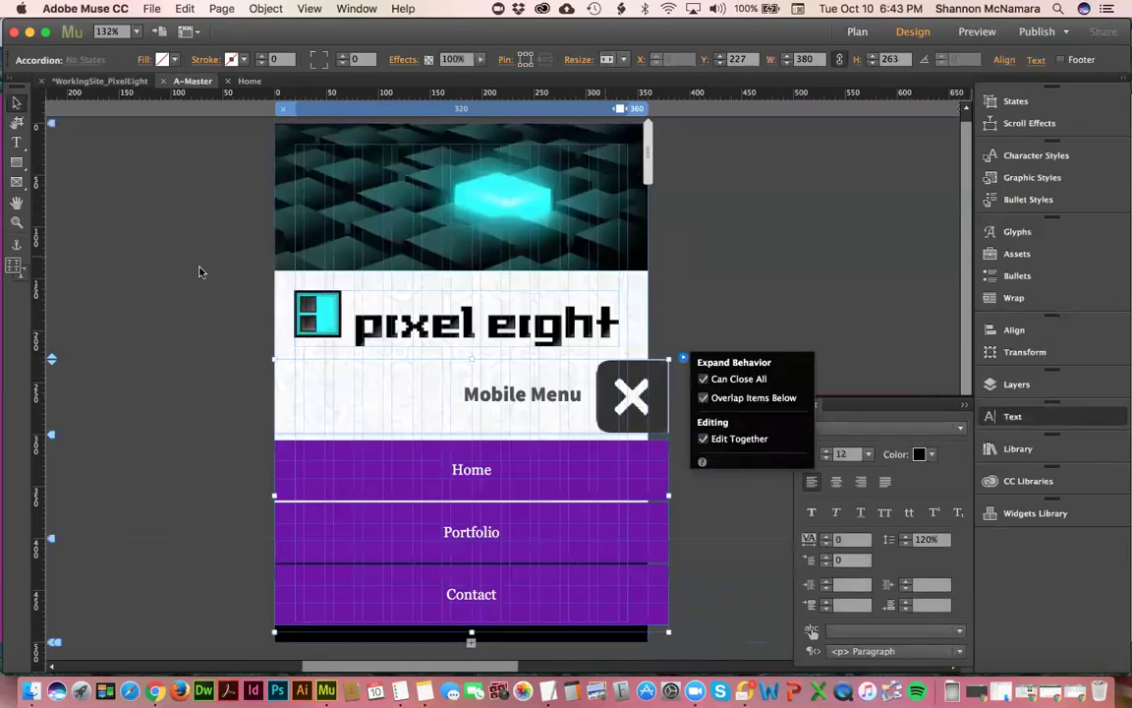
left_click(248, 81)
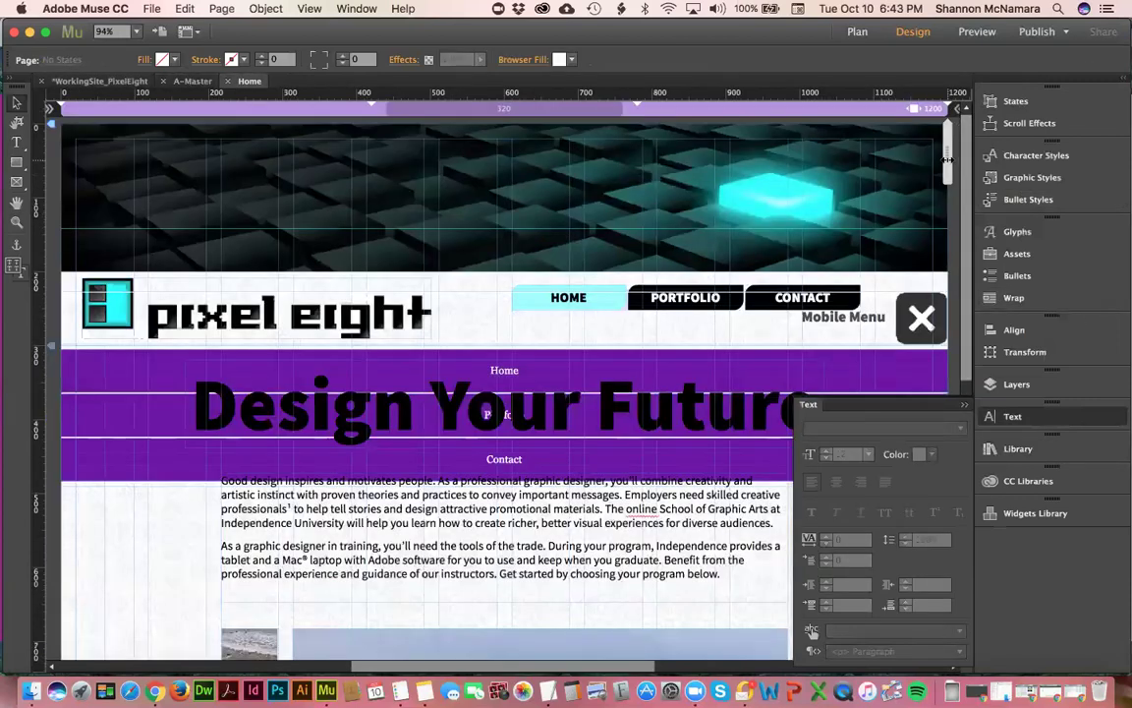
left_click_drag(947, 147, 747, 157)
left_click_drag(653, 157, 511, 103)
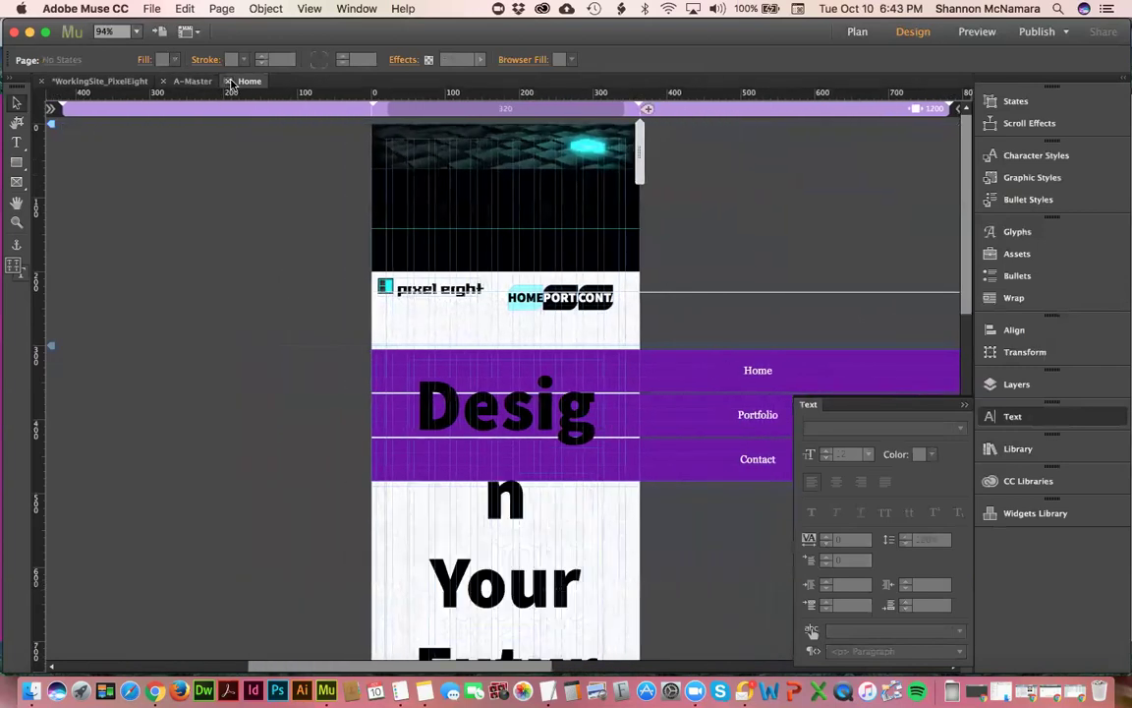
- Preview Home at 523 px, recheck the accordion options, and save the site
left_click(228, 80)
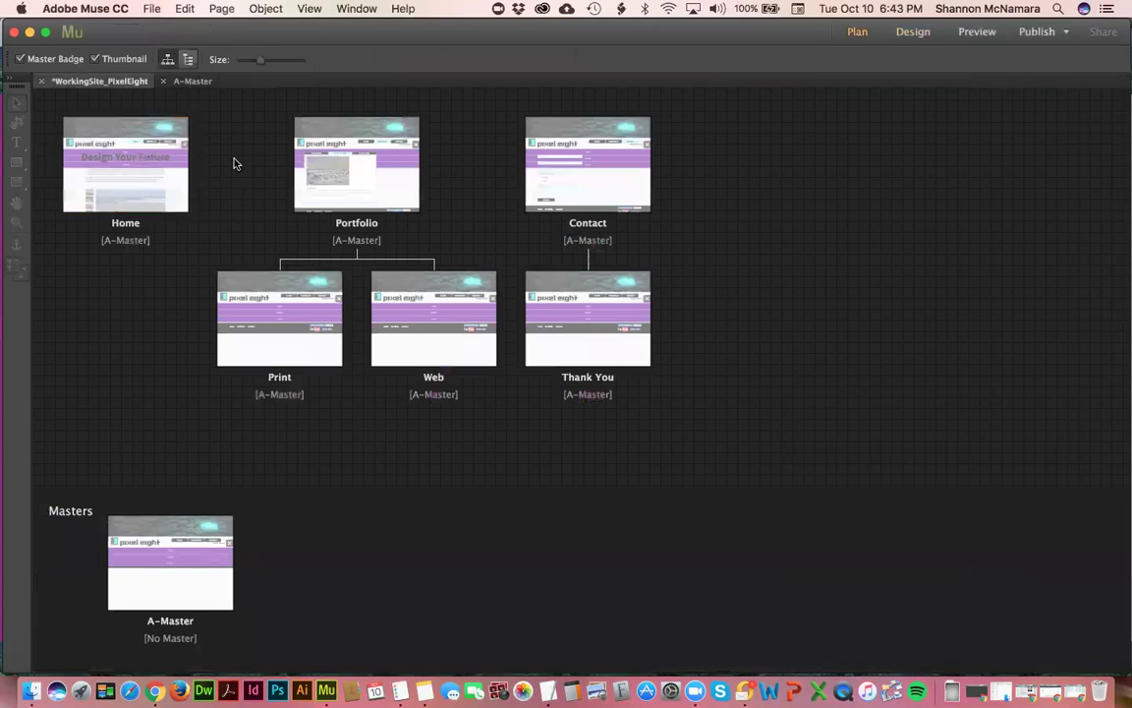
double_click(147, 144)
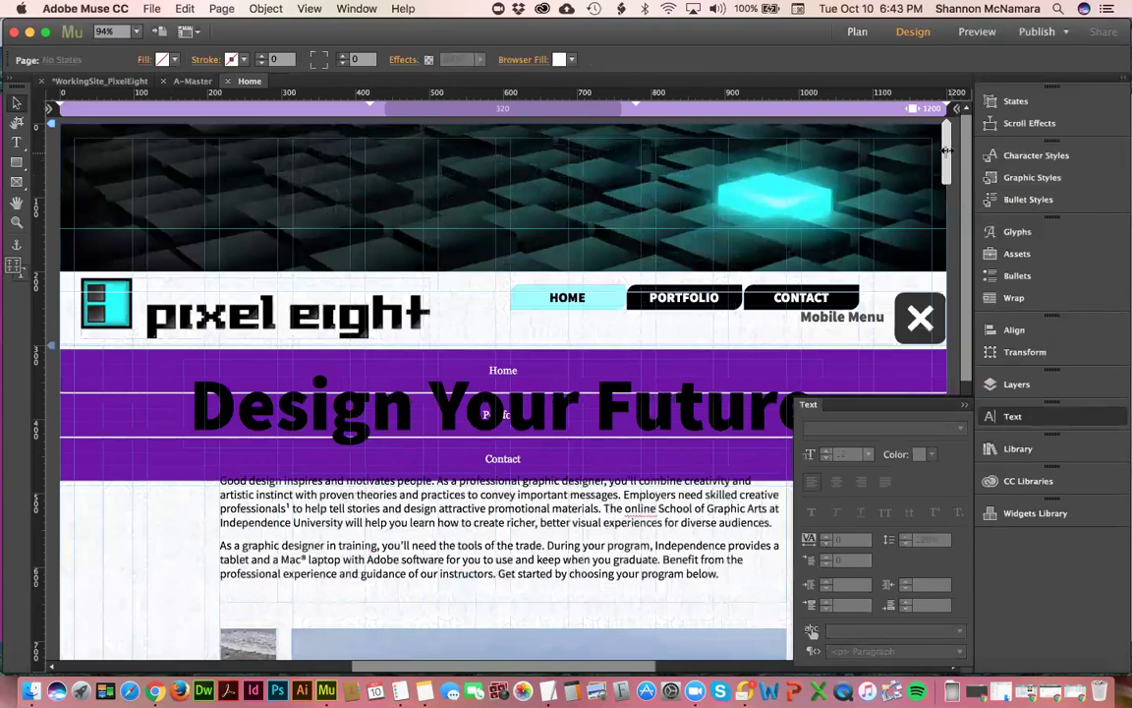
left_click_drag(725, 167, 632, 147)
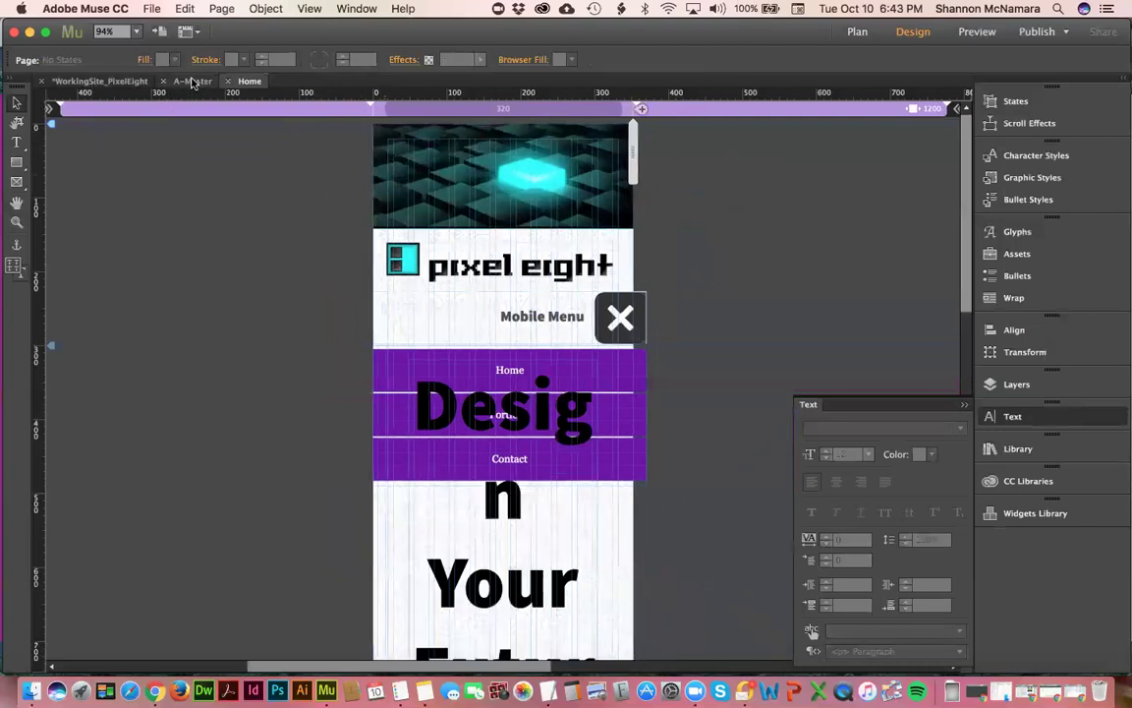
left_click(192, 81)
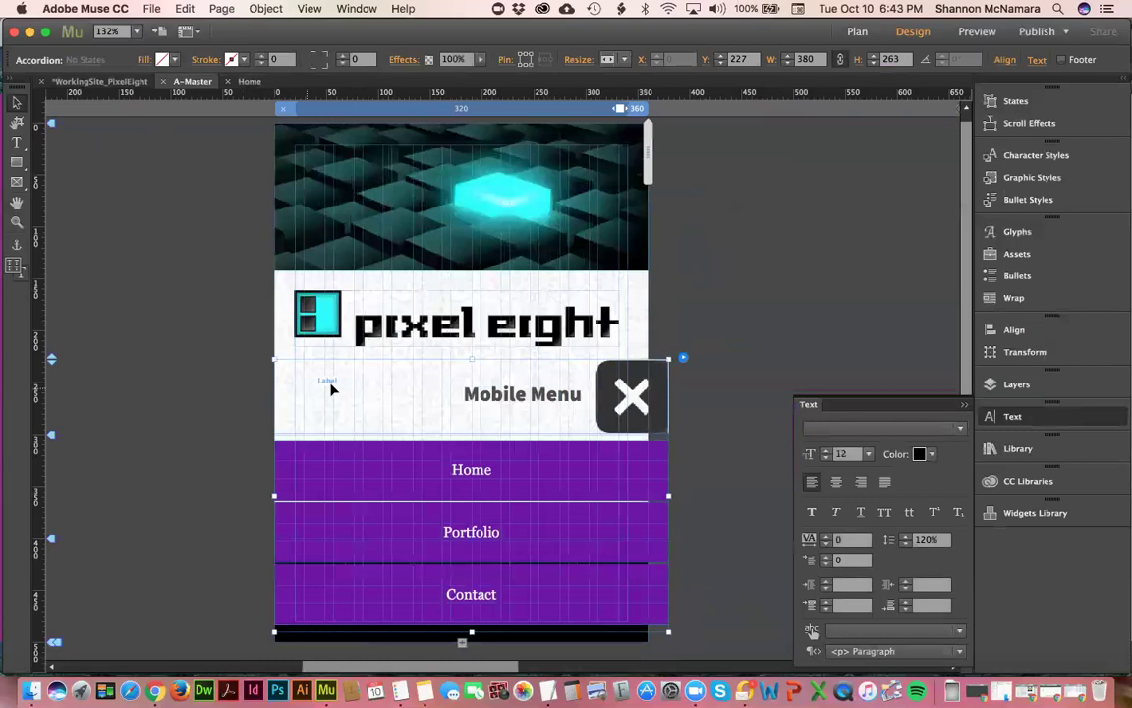
left_click(682, 361)
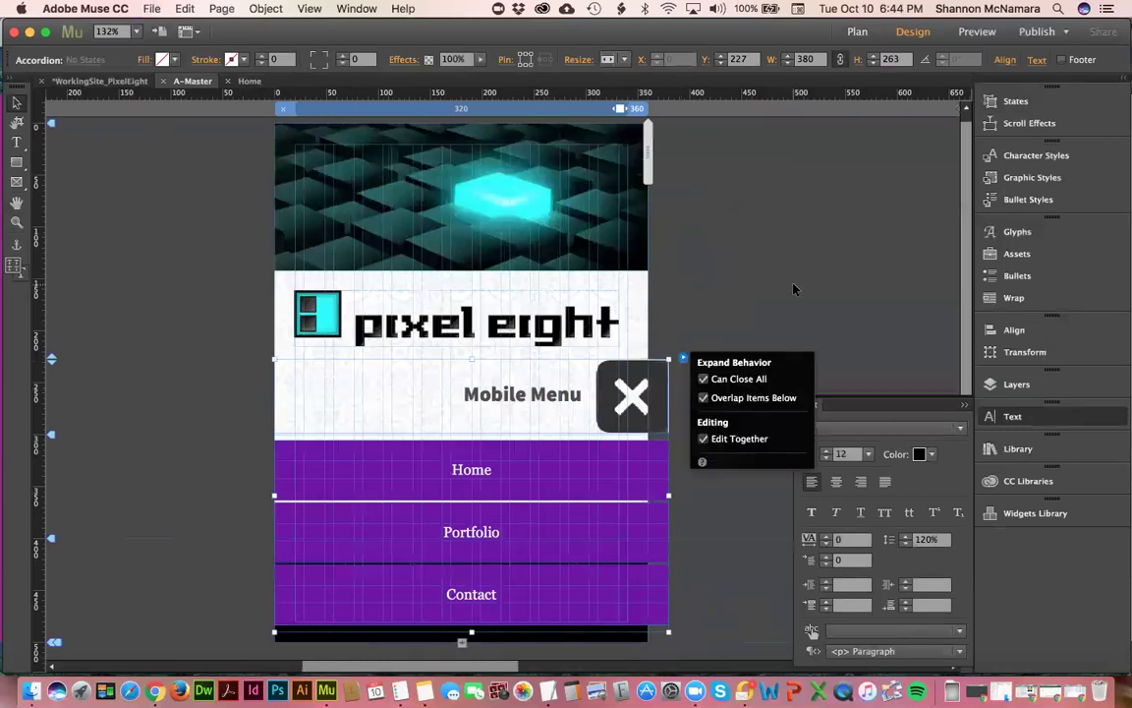
left_click(93, 80)
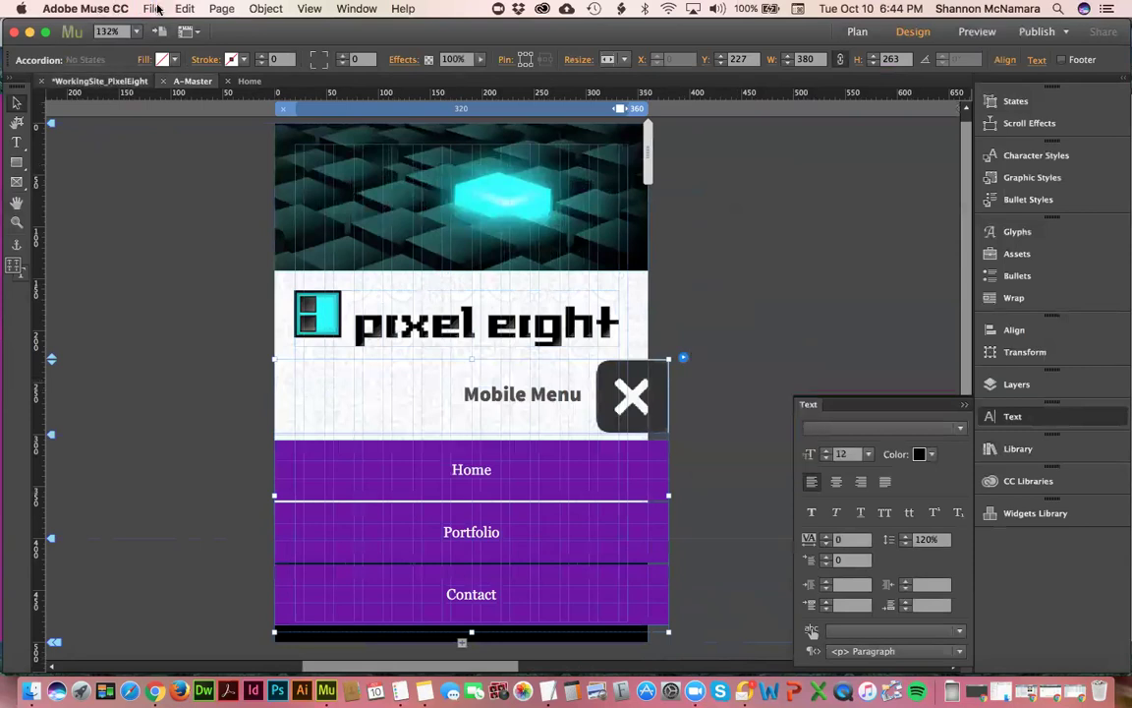
left_click(151, 8)
left_click(182, 111)
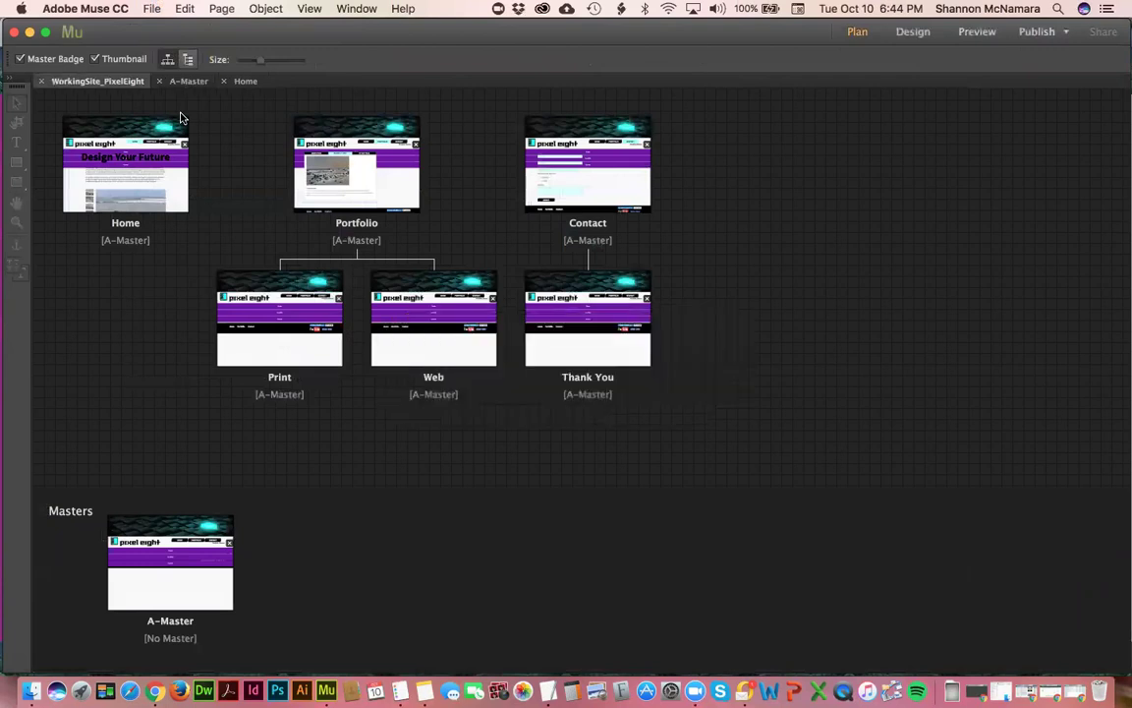
- Preview the Home page at 429 px, restore the 1200 px layout, and return to A-Master
left_click(246, 81)
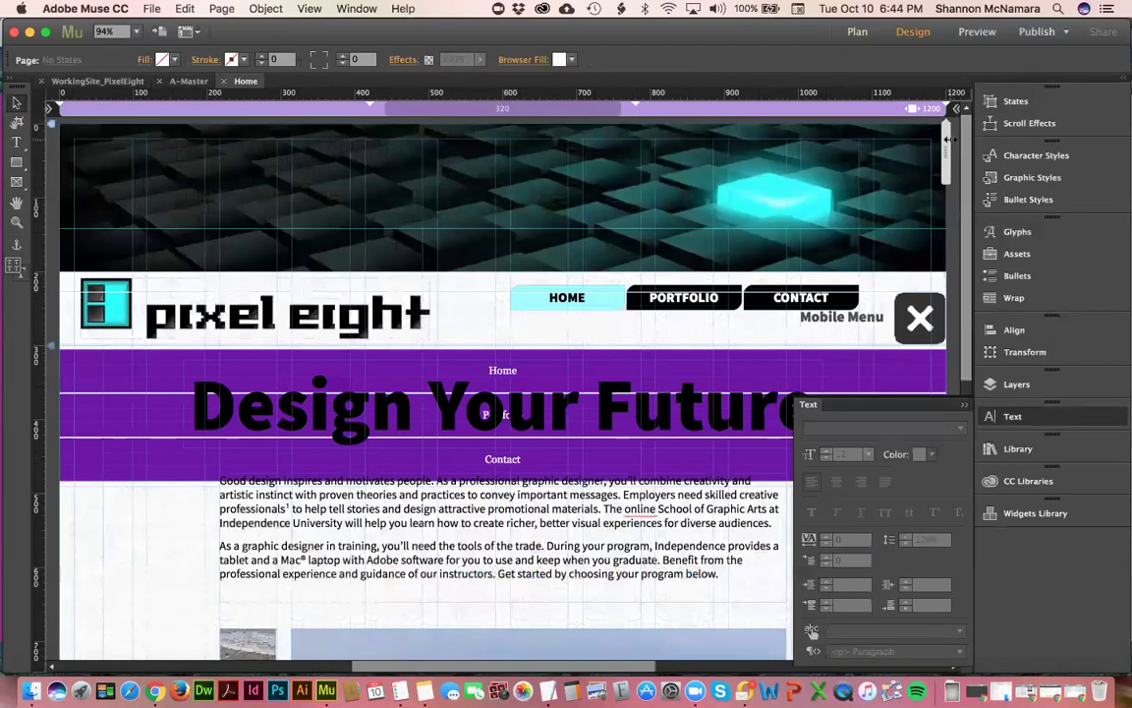
left_click_drag(946, 132, 636, 145)
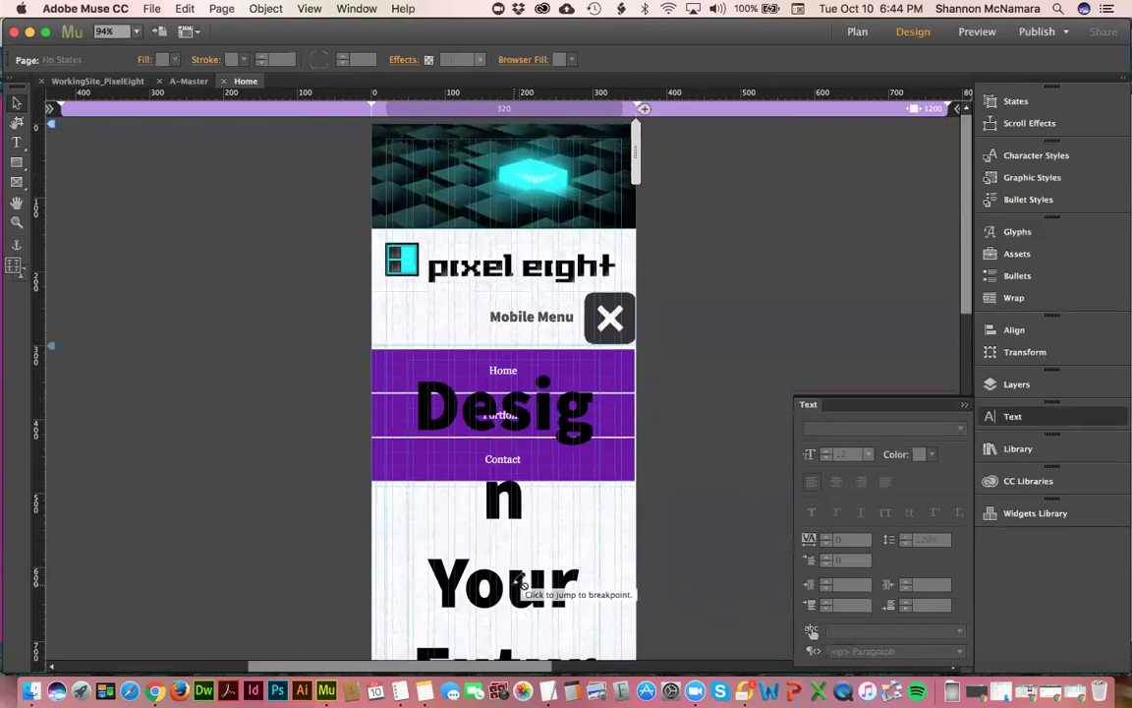
scroll(525, 587, "down", 2)
scroll(525, 586, "down", 4)
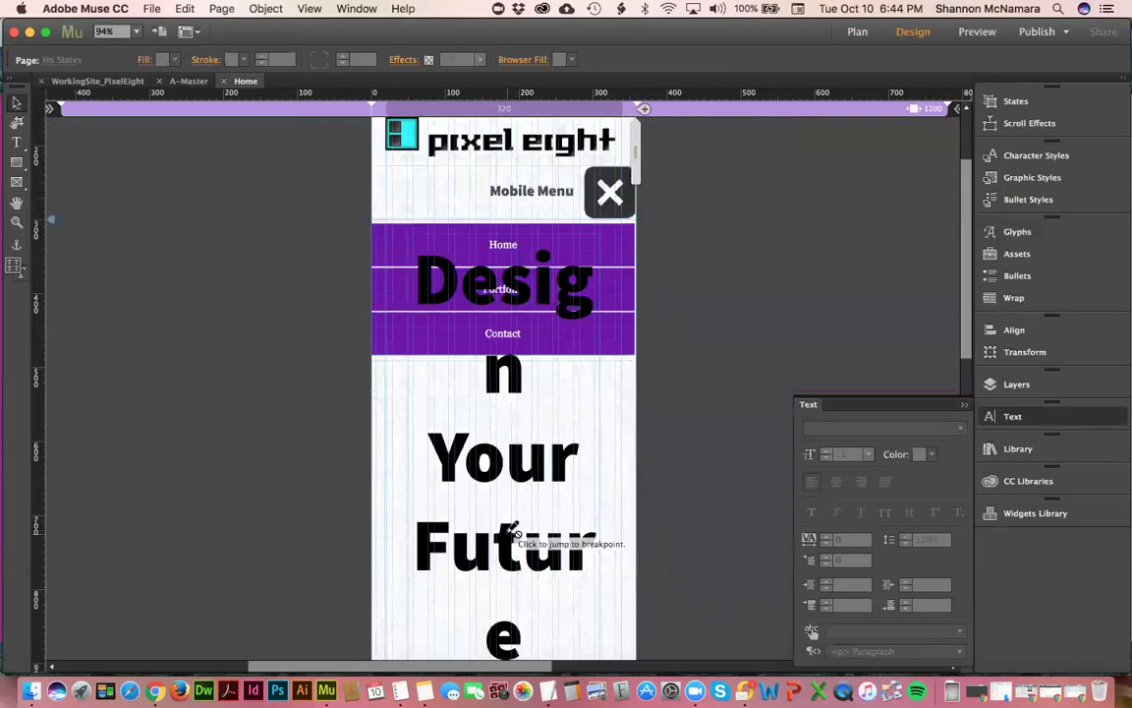
left_click(507, 535)
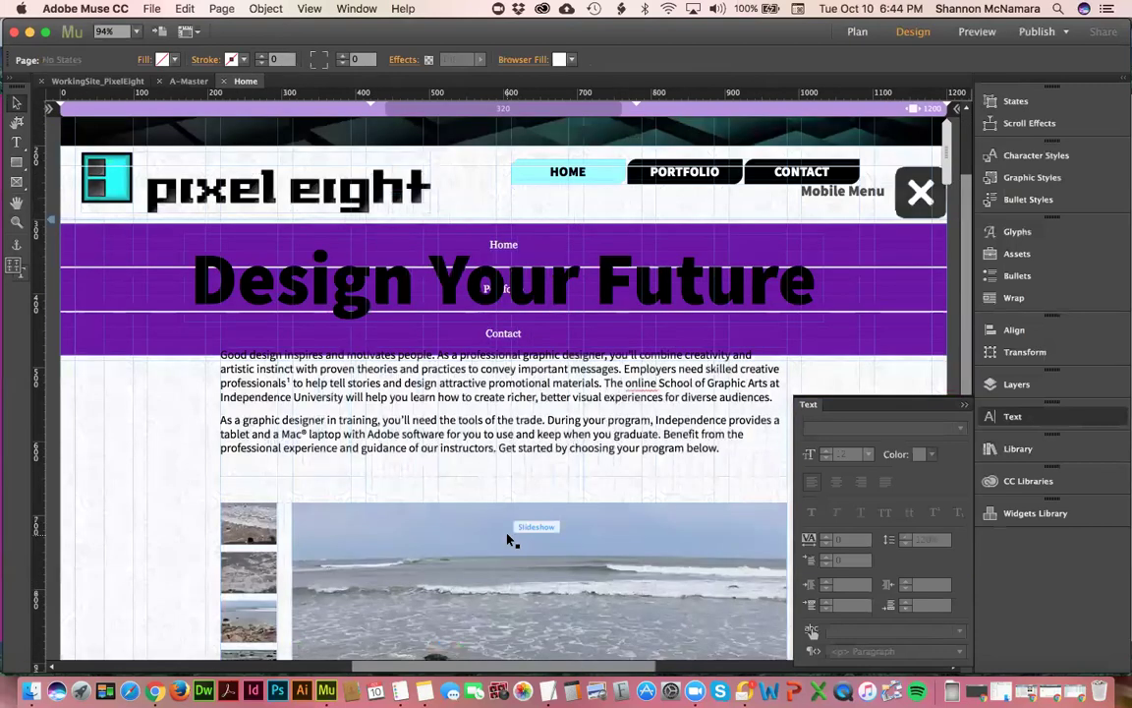
left_click(515, 280)
left_click(821, 216)
left_click(180, 85)
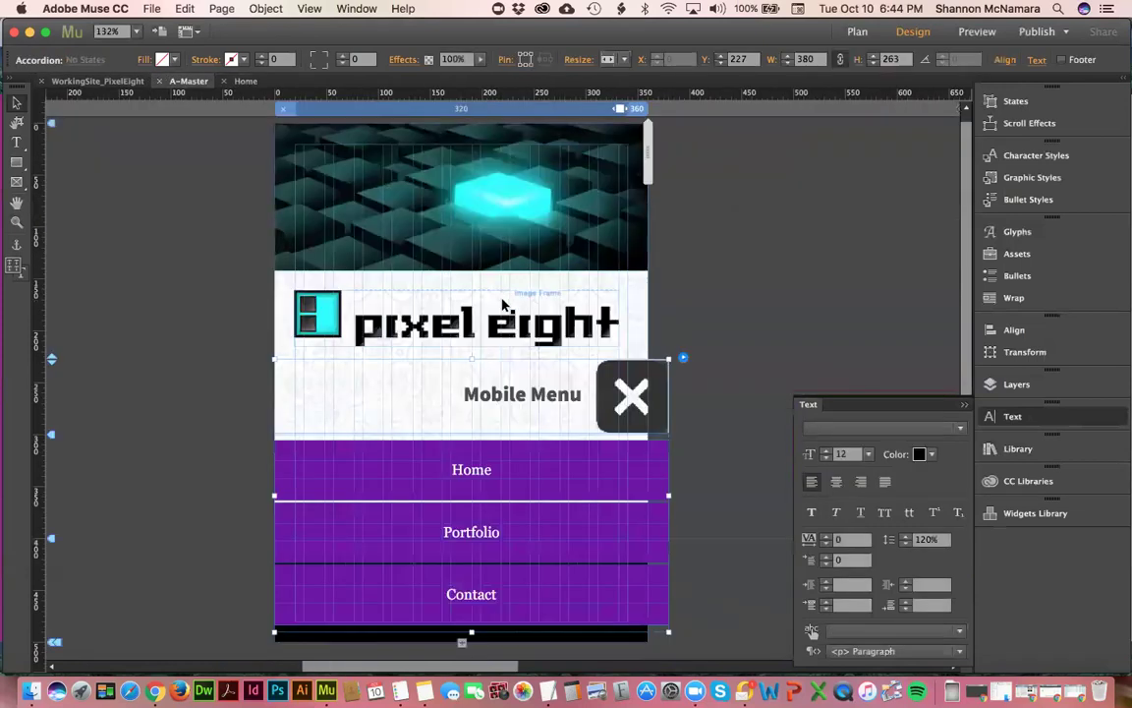
- Resize the Mobile Menu label frame and toggle its open state, leaving it closed
right_click(640, 396)
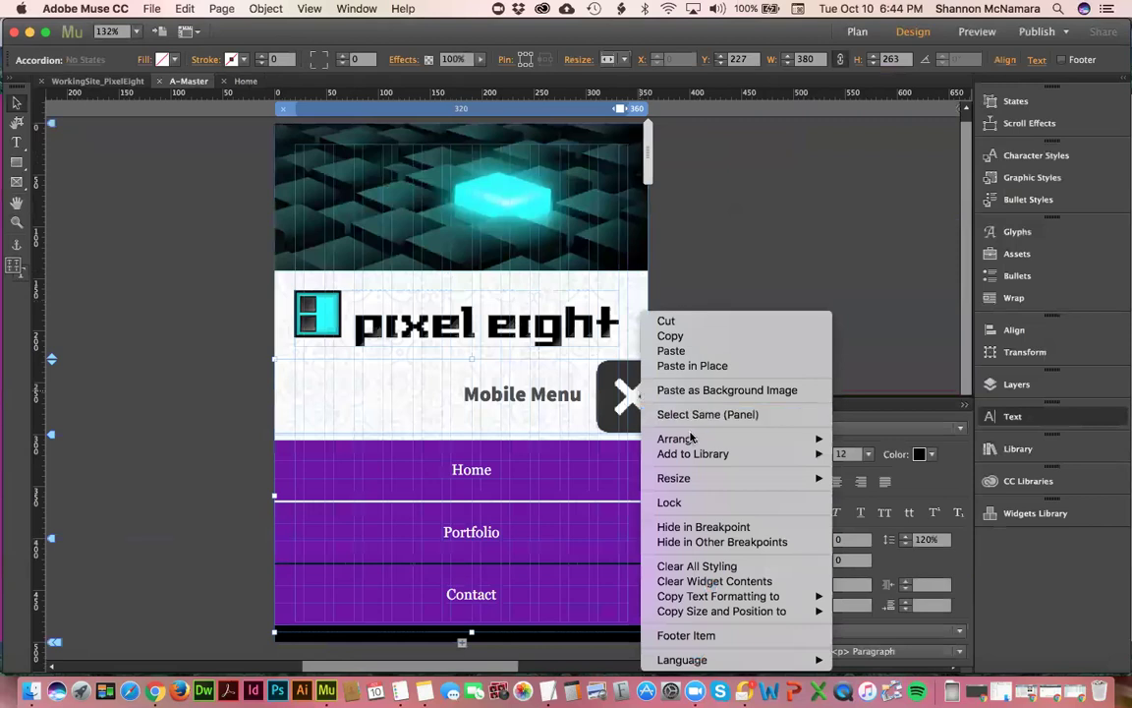
mouse_move(692, 442)
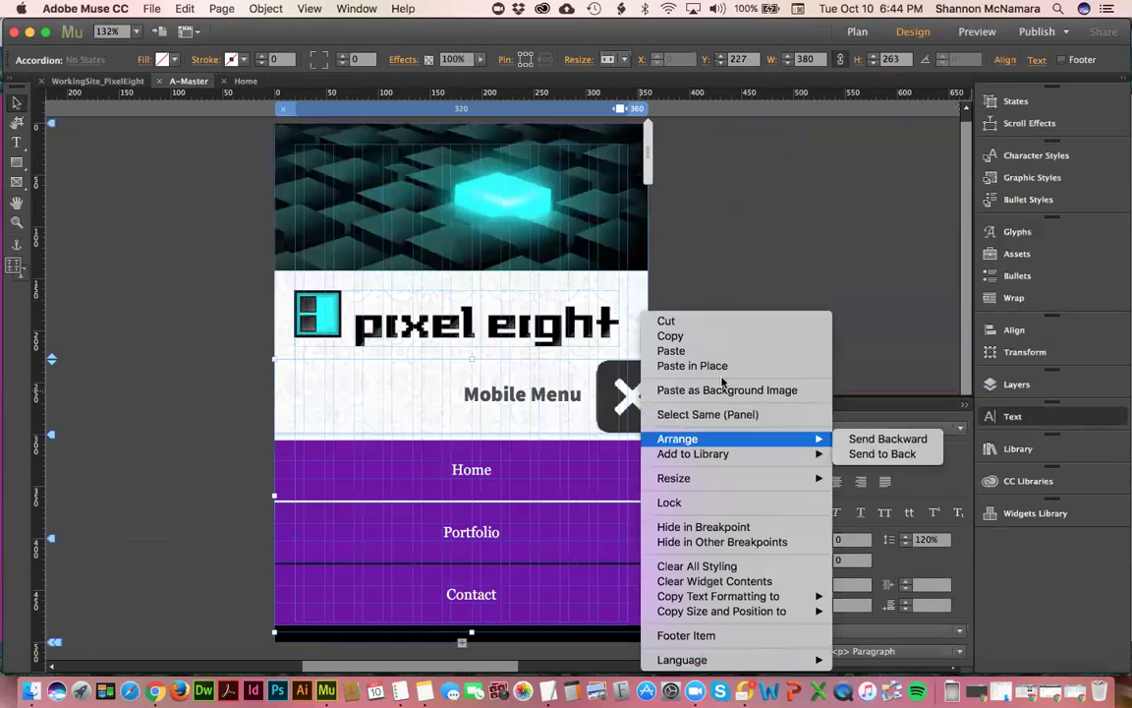
left_click(747, 219)
left_click(567, 403)
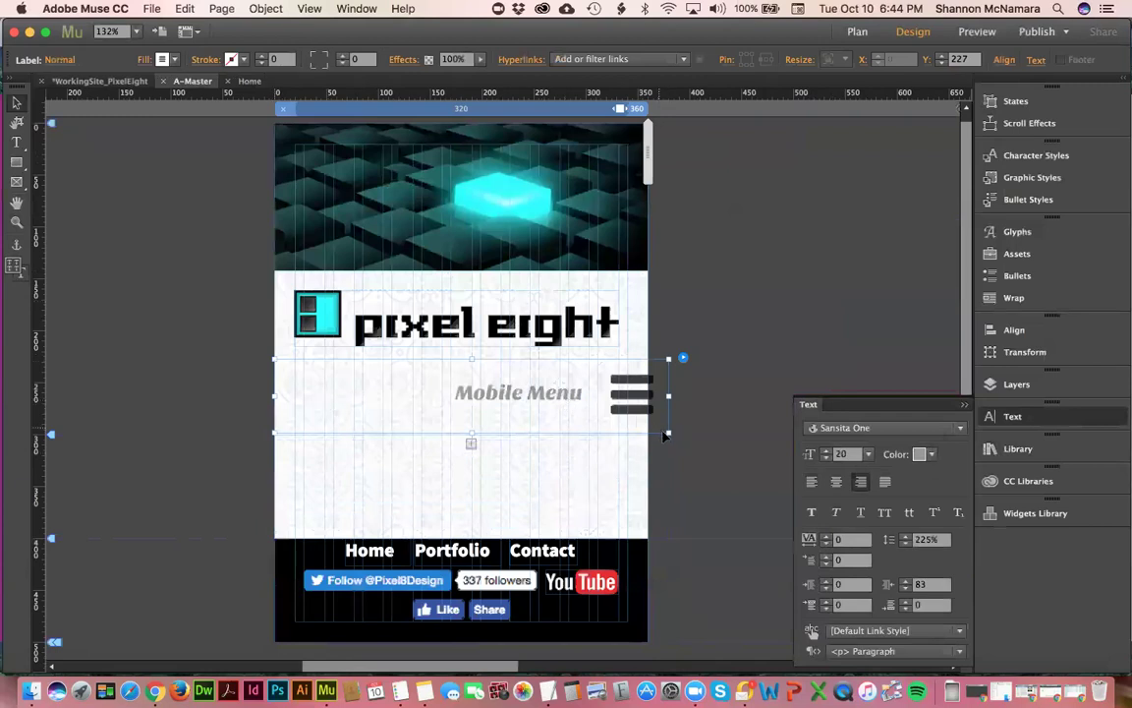
left_click_drag(664, 430, 617, 391)
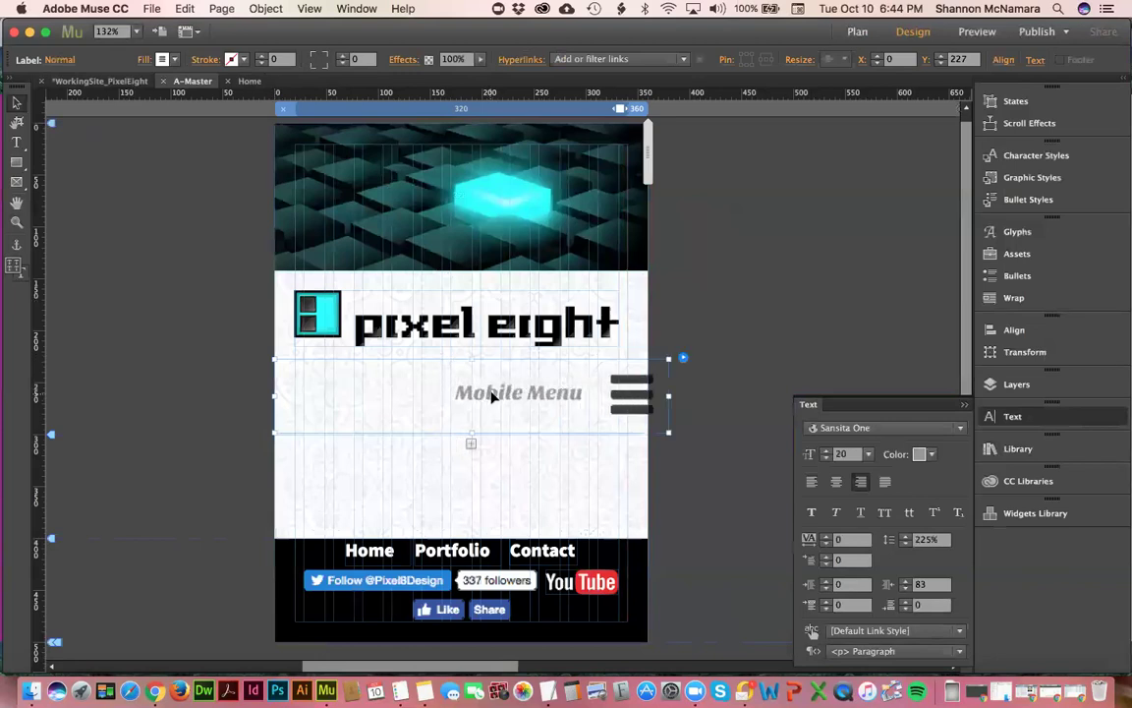
left_click(492, 394)
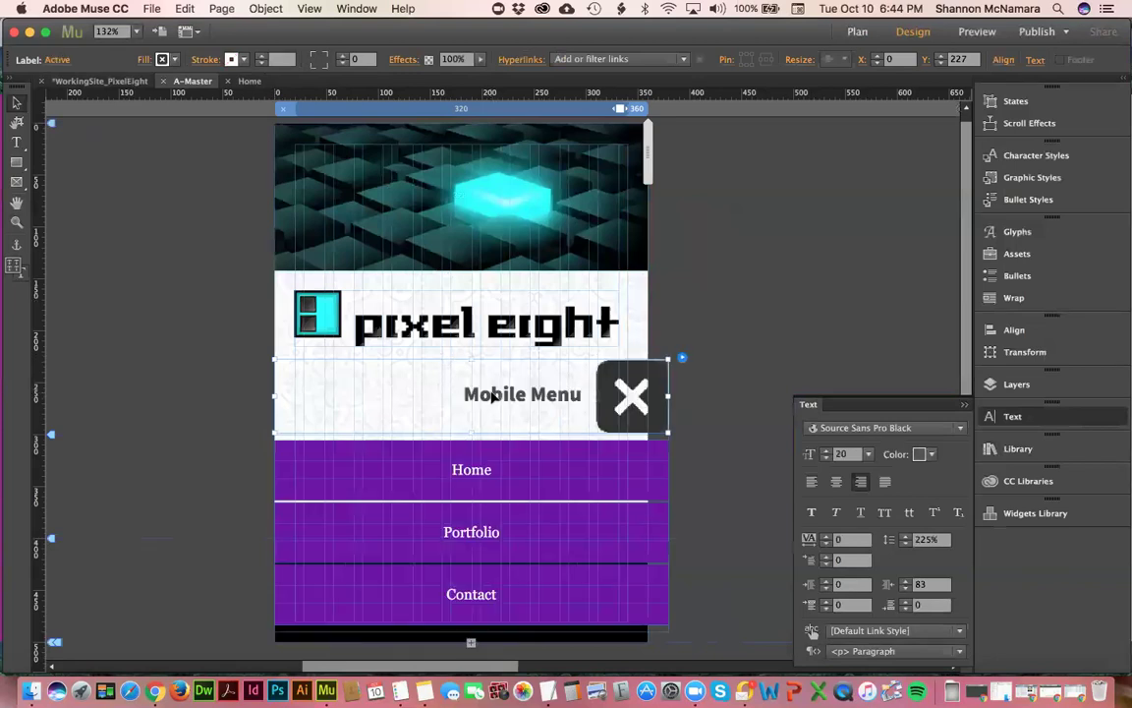
left_click(495, 397)
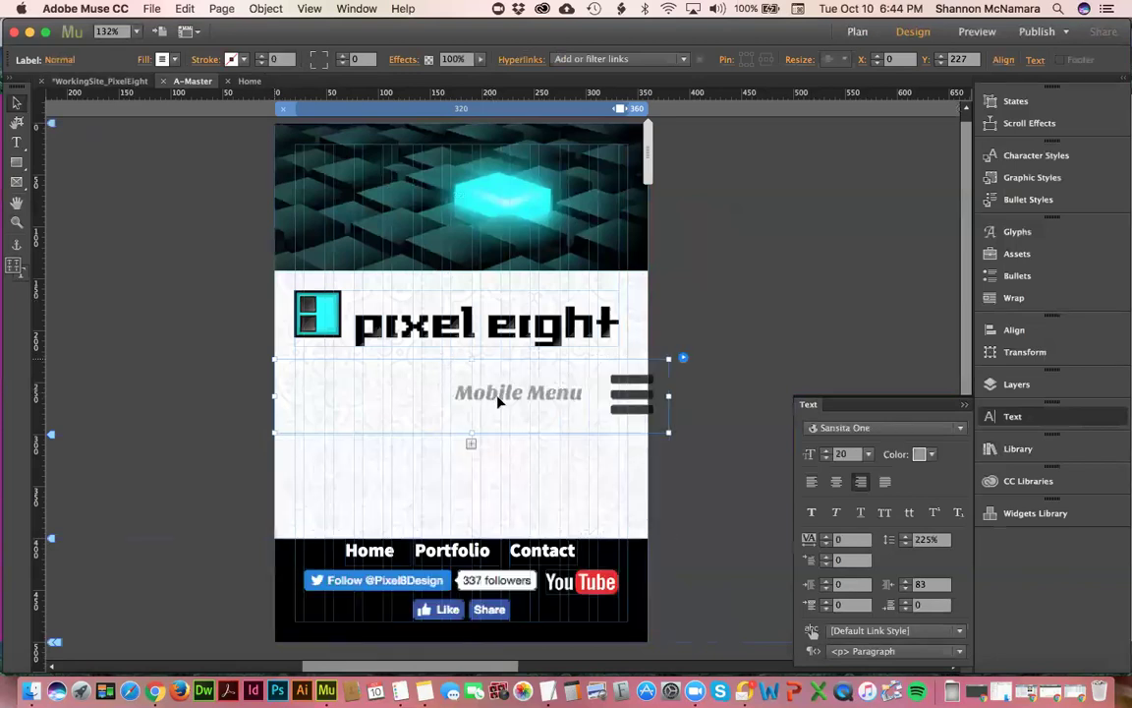
left_click(683, 359)
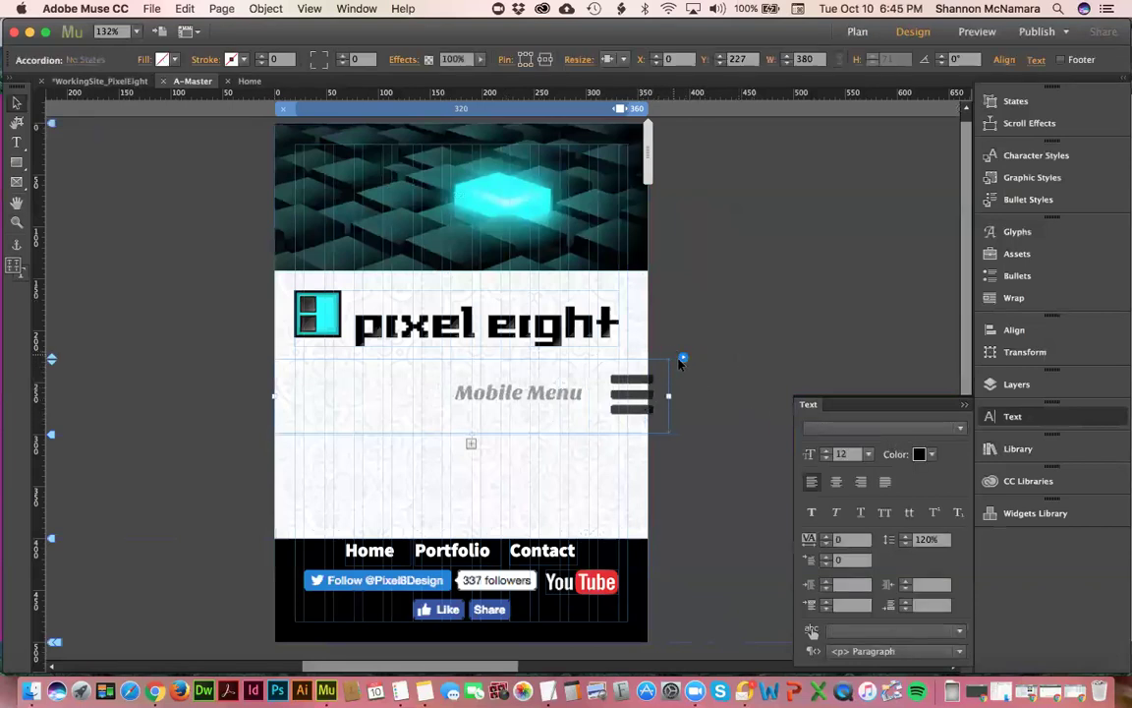
- Review the accordion, content area and menu options, keeping Top Level Pages, Vertical and Uniform Size
left_click(683, 360)
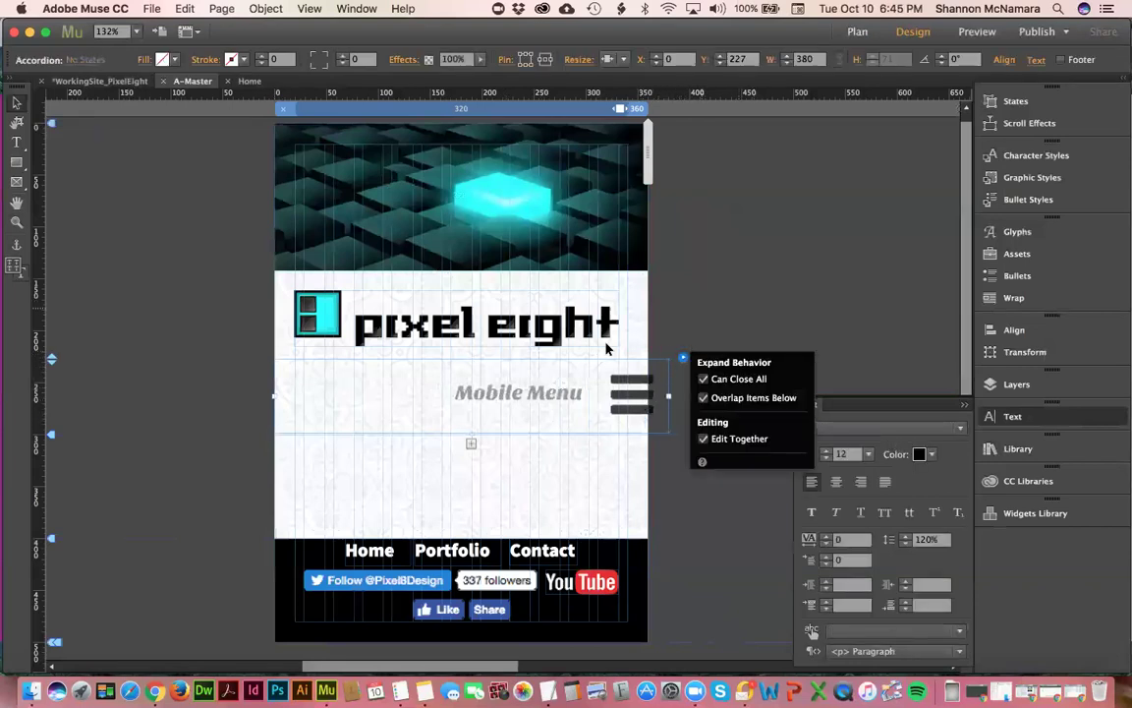
left_click(557, 356)
left_click(647, 400)
left_click(647, 398)
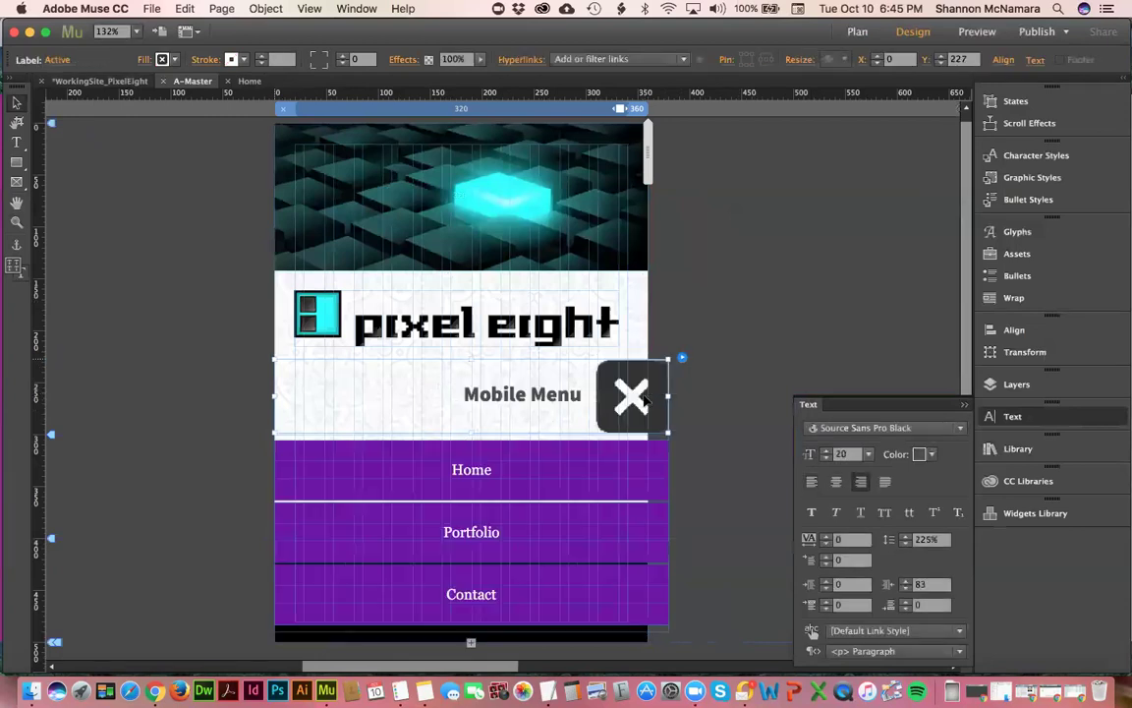
left_click(685, 360)
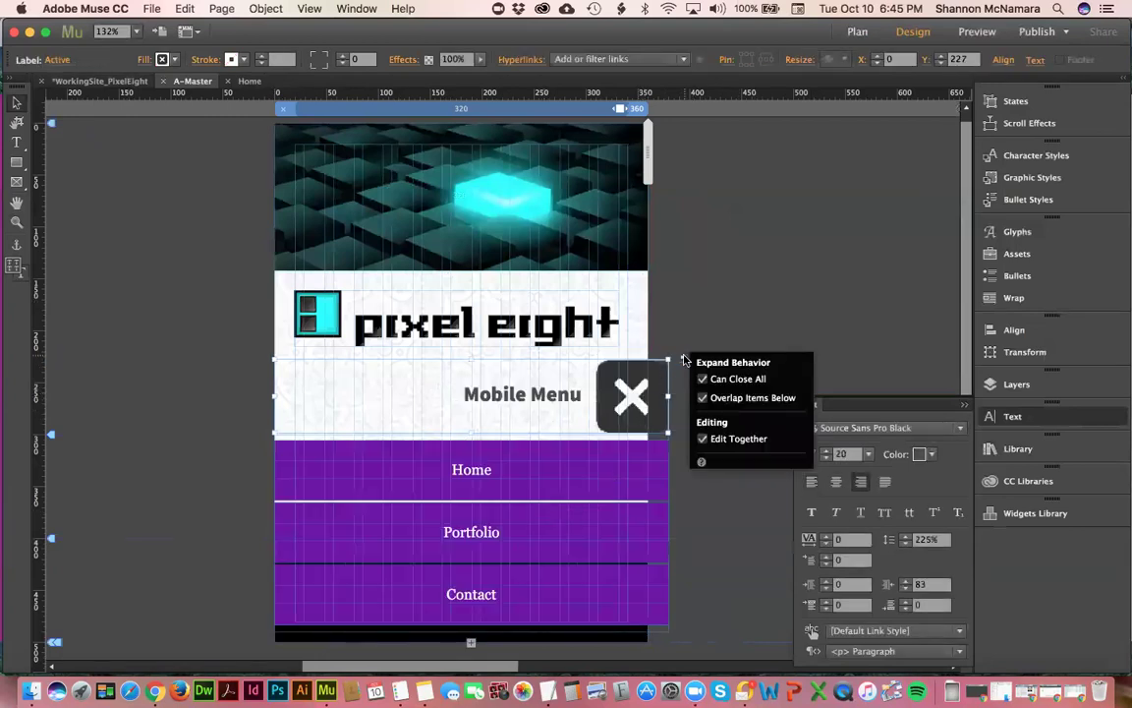
left_click(482, 479)
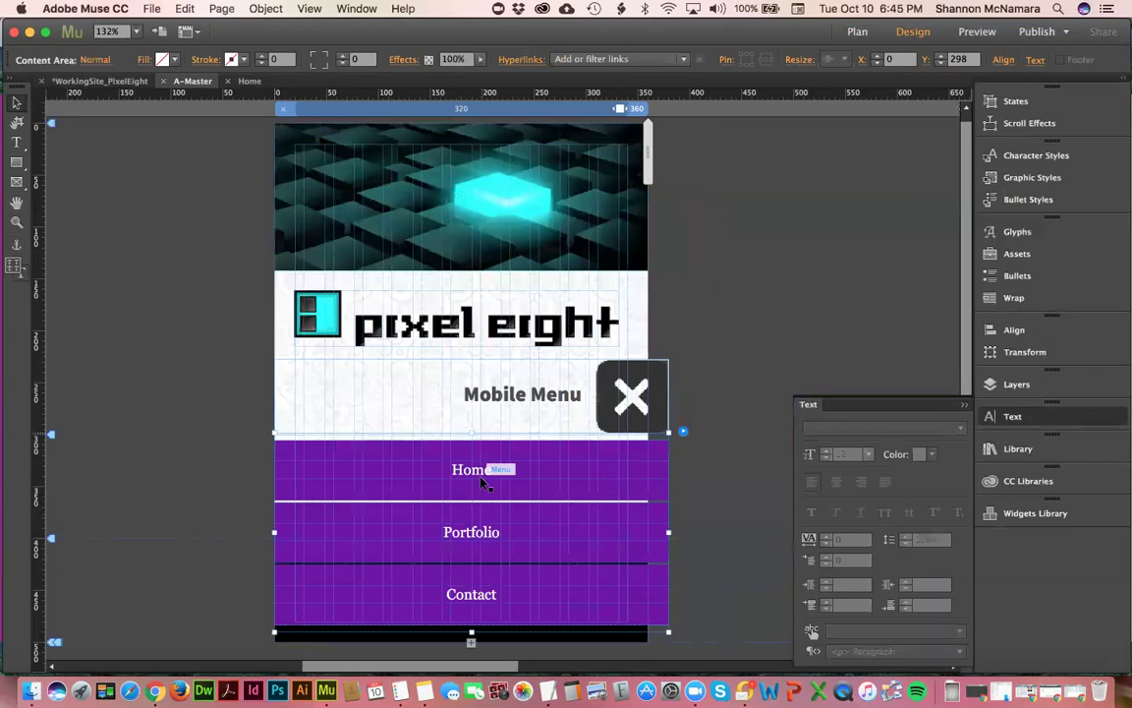
left_click(684, 433)
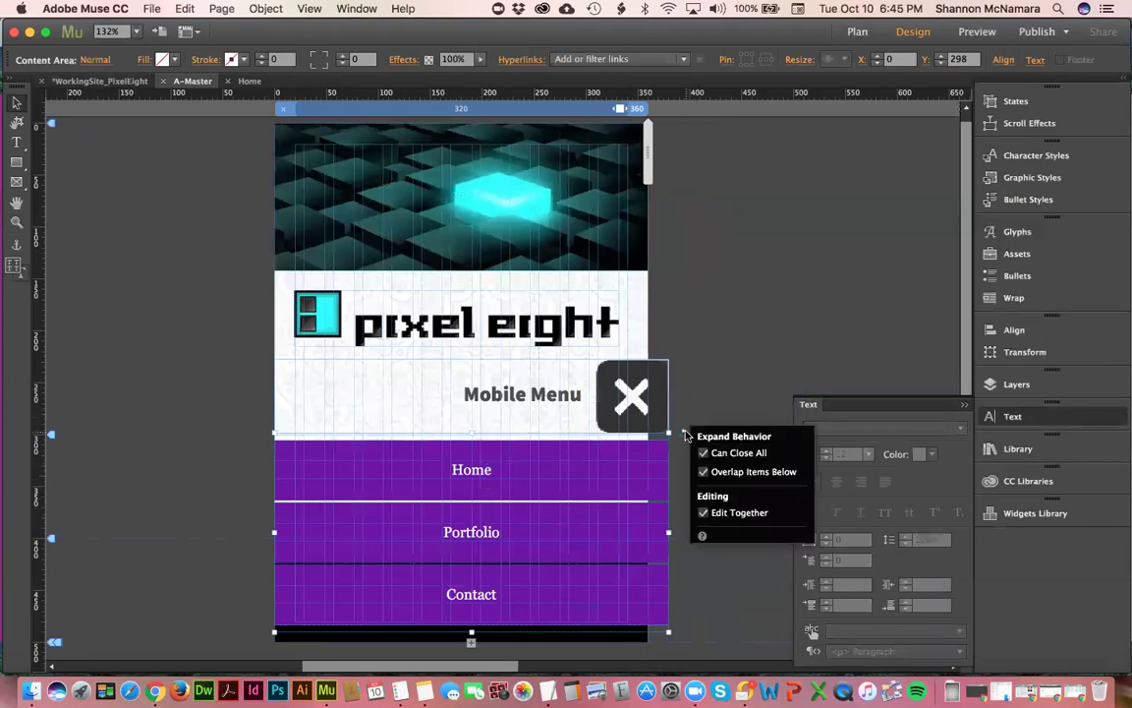
left_click(466, 539)
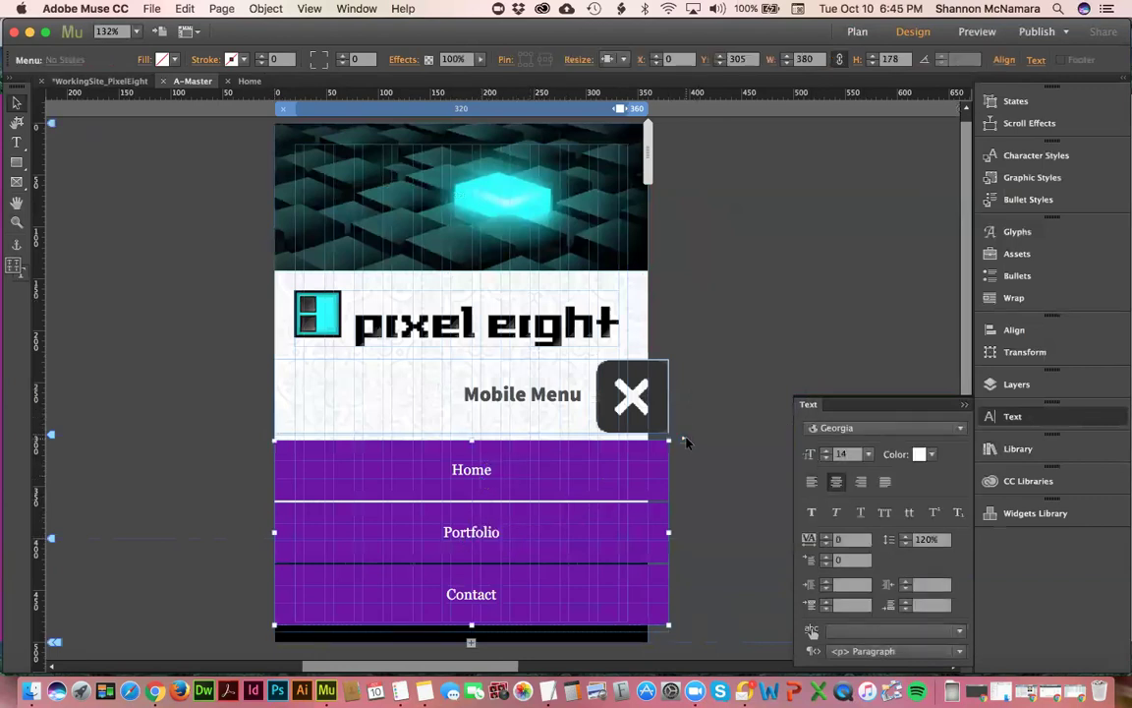
left_click(685, 440)
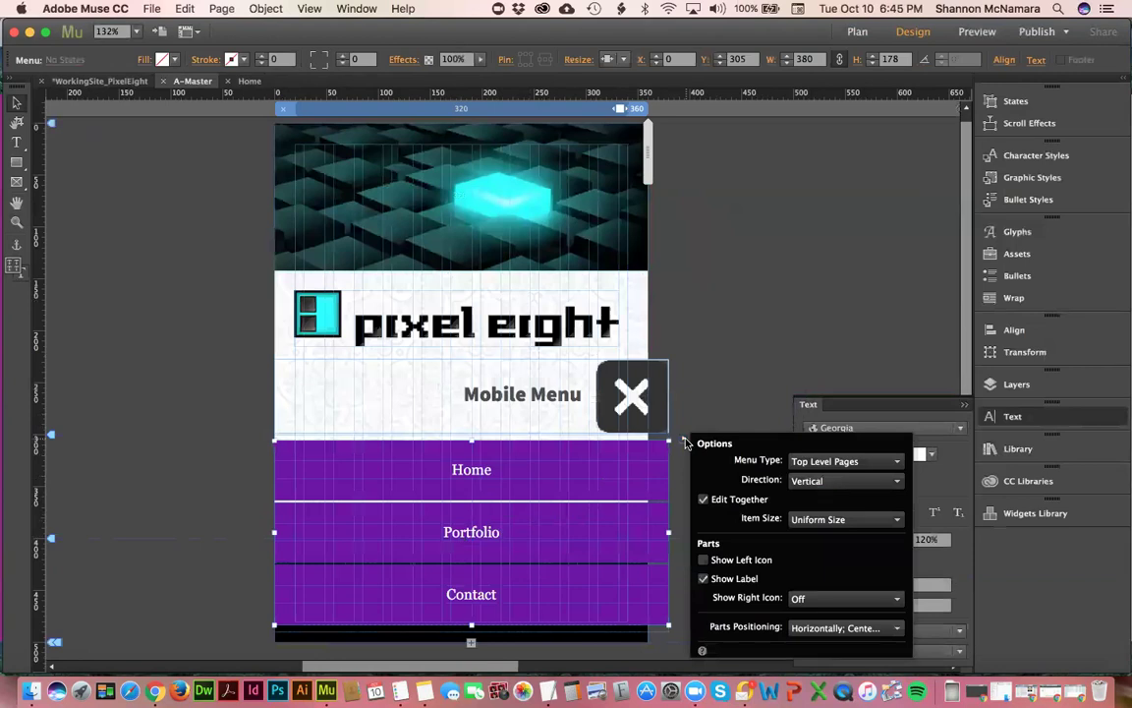
left_click(744, 381)
left_click(565, 365)
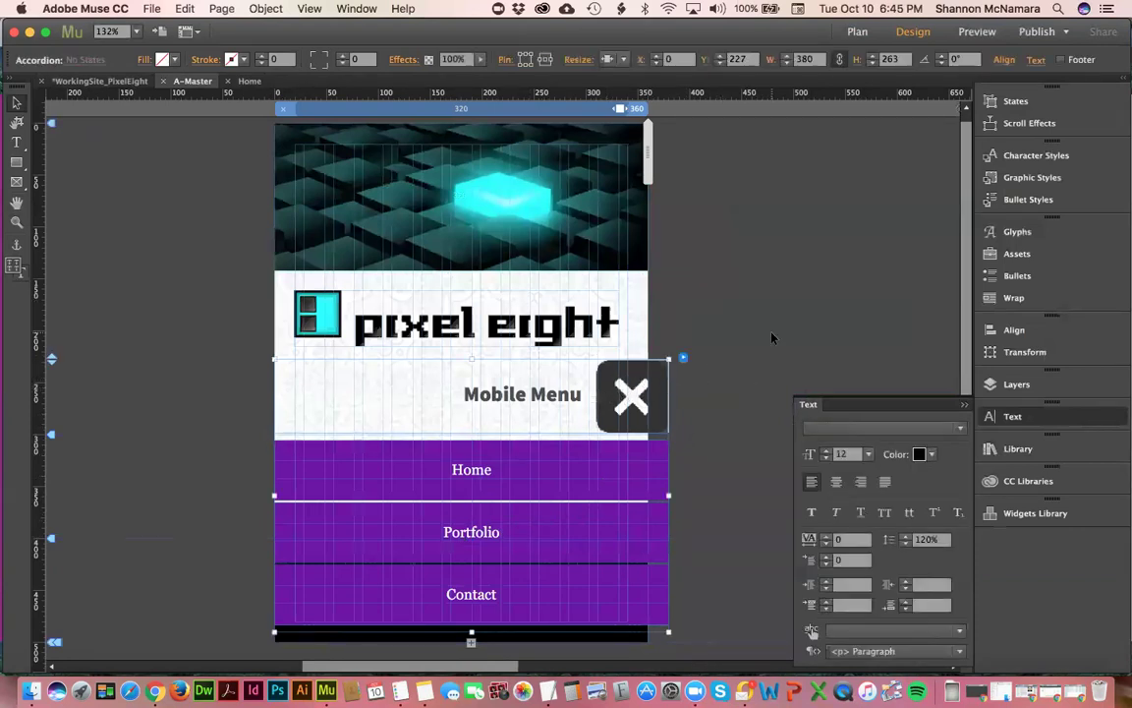
- Widen the Mobile Menu accordion to 380 px and shift it left toward centre
left_click_drag(632, 490, 656, 492)
left_click_drag(608, 398, 564, 401)
left_click_drag(253, 494, 294, 491)
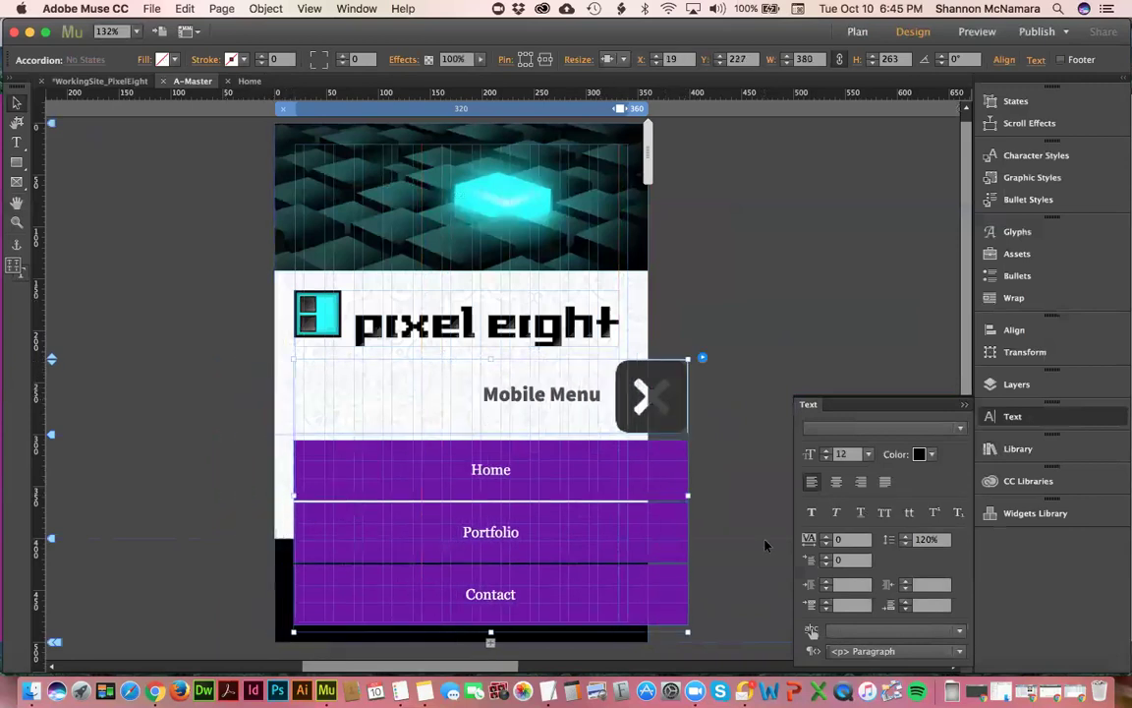
key("ctrl+z")
key("ctrl+z")
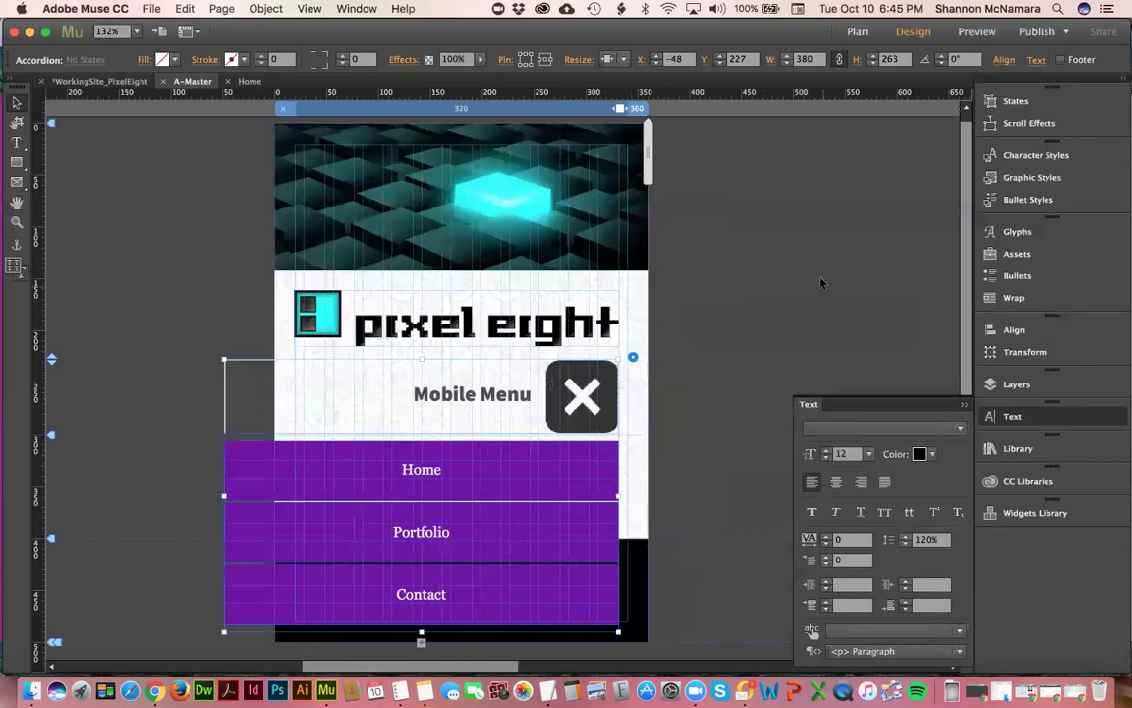
left_click(737, 248)
- Resize the accordion's content area, then delete the whole Mobile Menu accordion
left_click(363, 479)
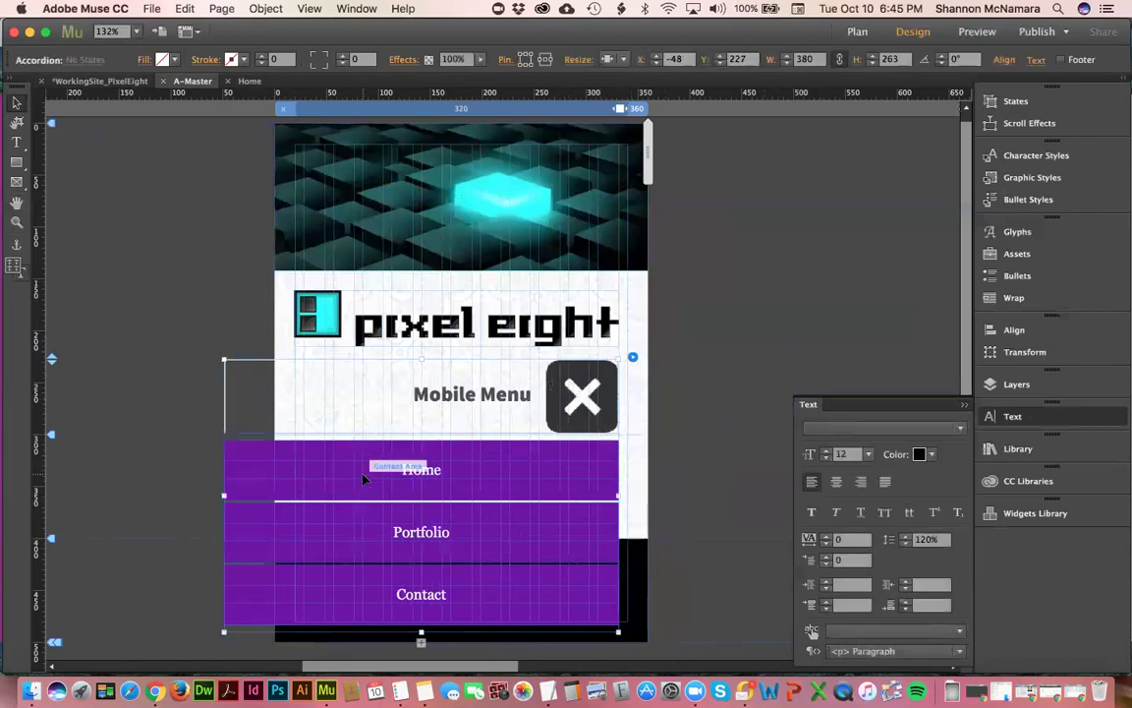
left_click(362, 479)
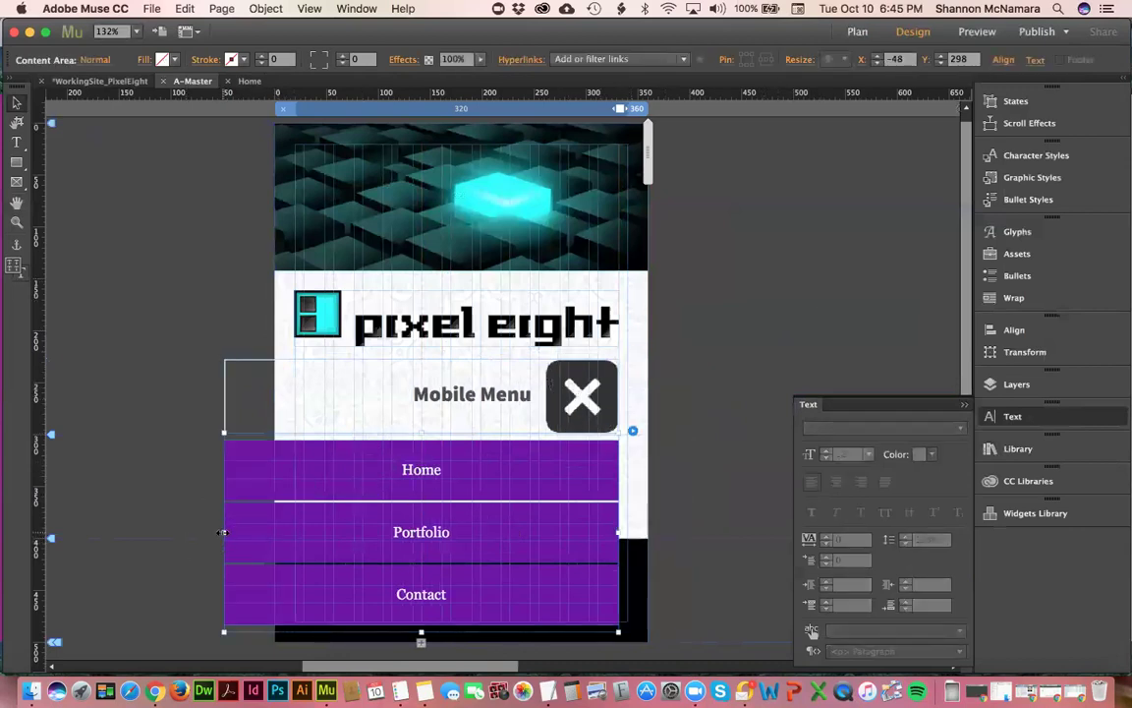
left_click_drag(224, 532, 274, 543)
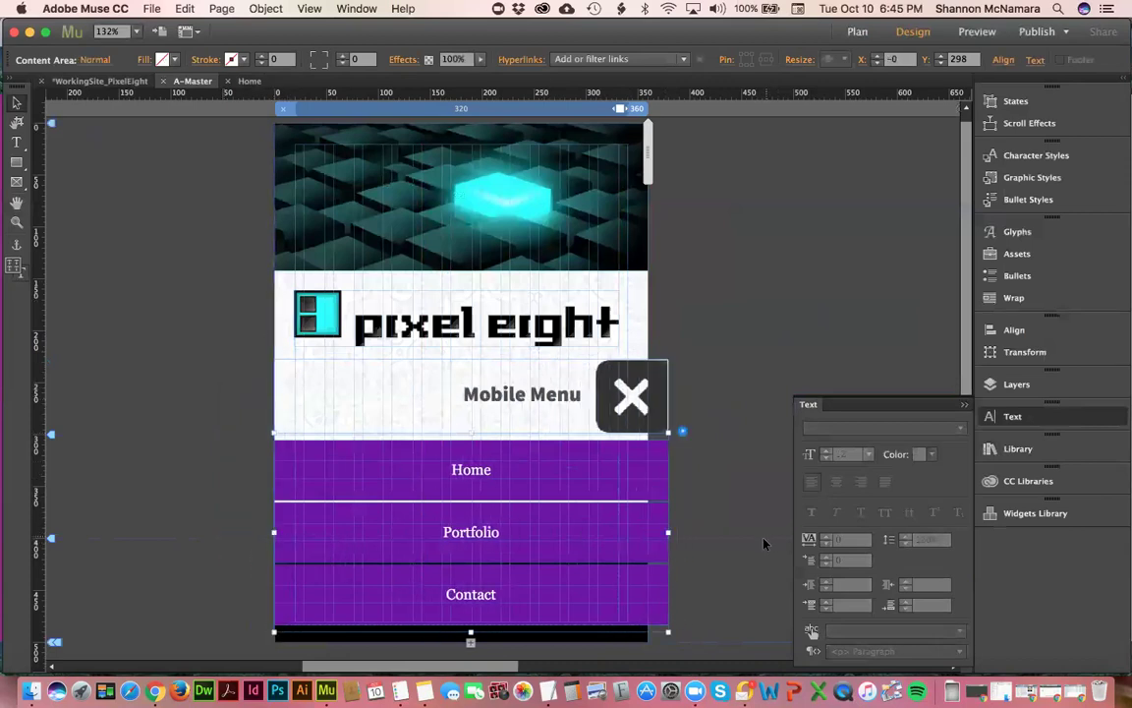
left_click_drag(668, 531, 668, 532)
left_click_drag(669, 629, 649, 622)
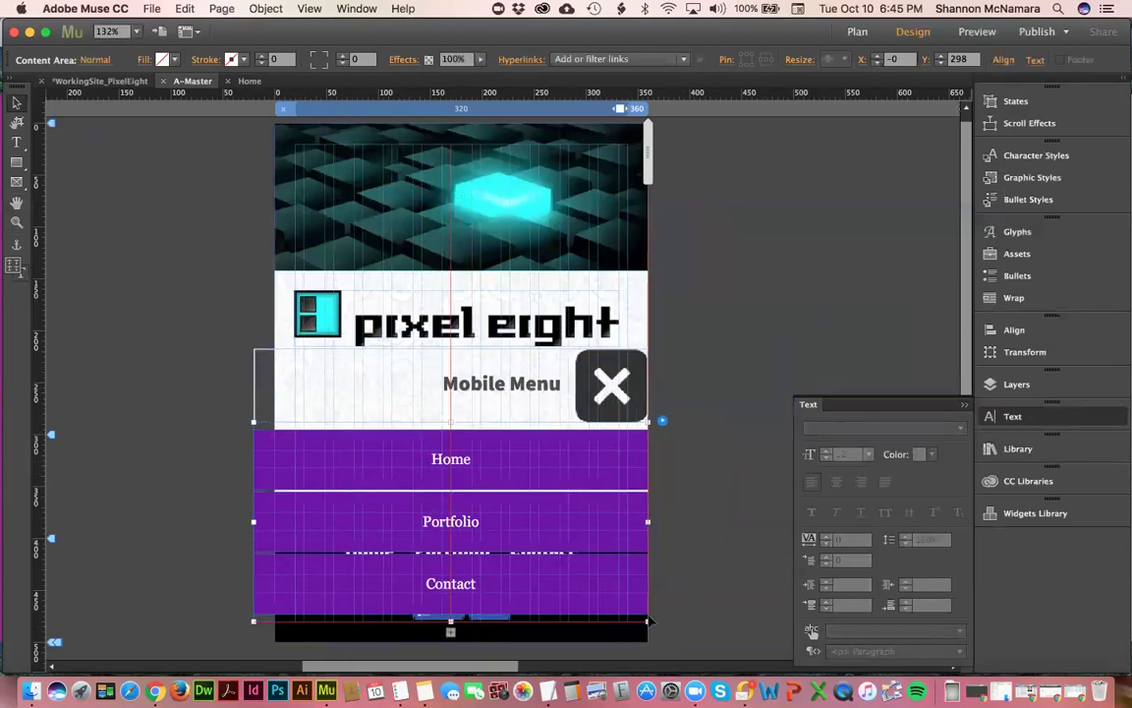
left_click_drag(254, 522, 270, 522)
key("Escape")
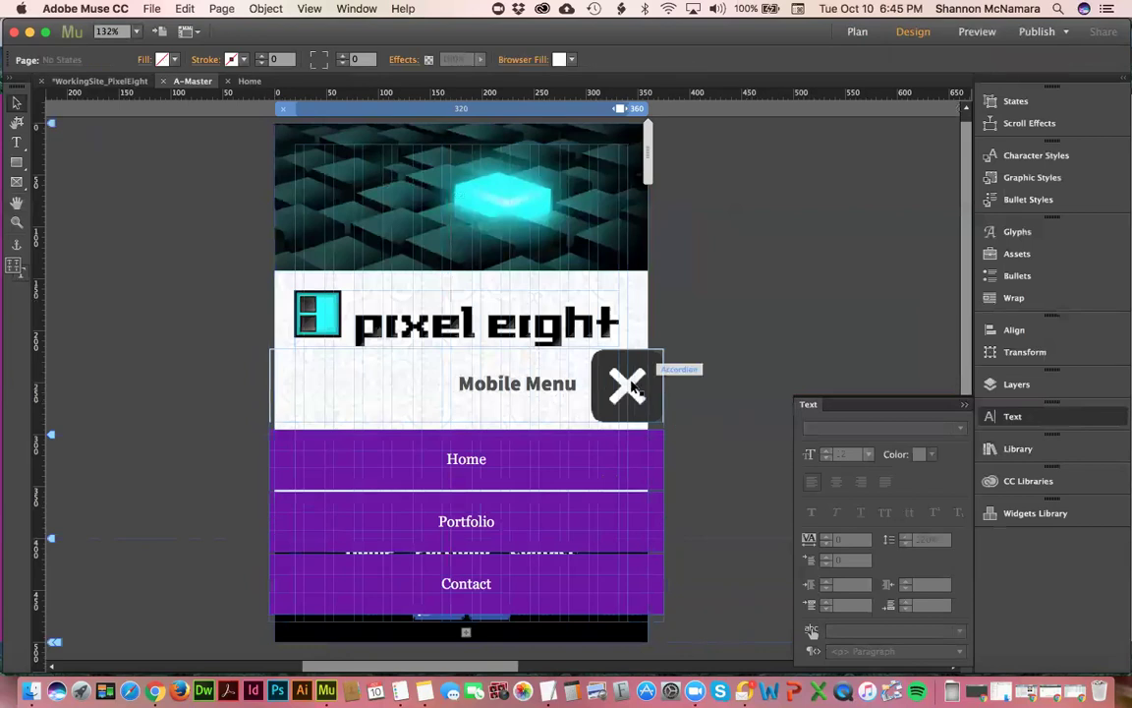
left_click_drag(664, 354, 627, 363)
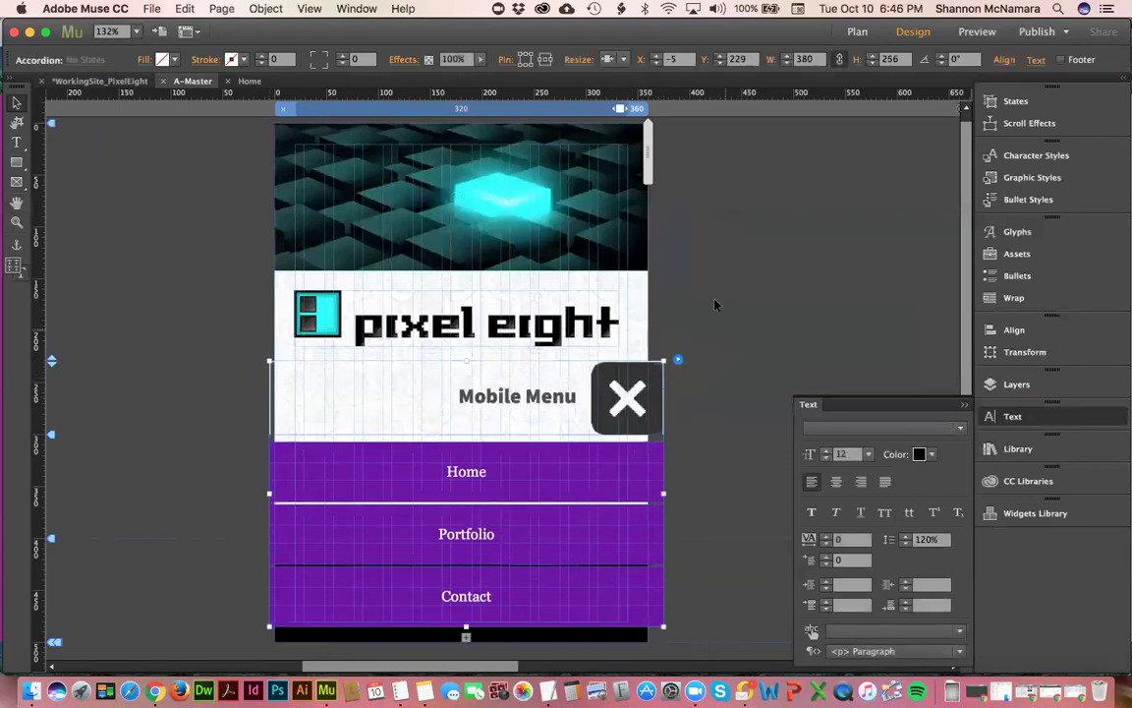
key("Delete")
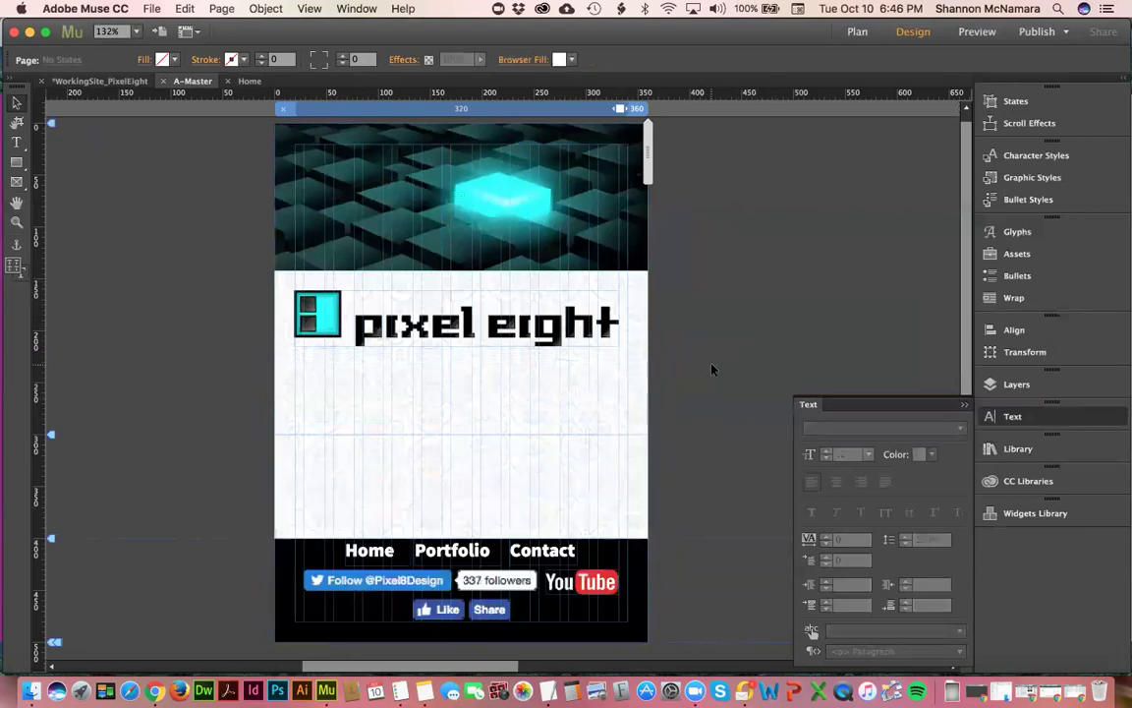
- Restore the deleted Mobile Menu accordion, then reposition it and resize its trigger label
key("super+z")
left_click_drag(684, 306, 644, 393)
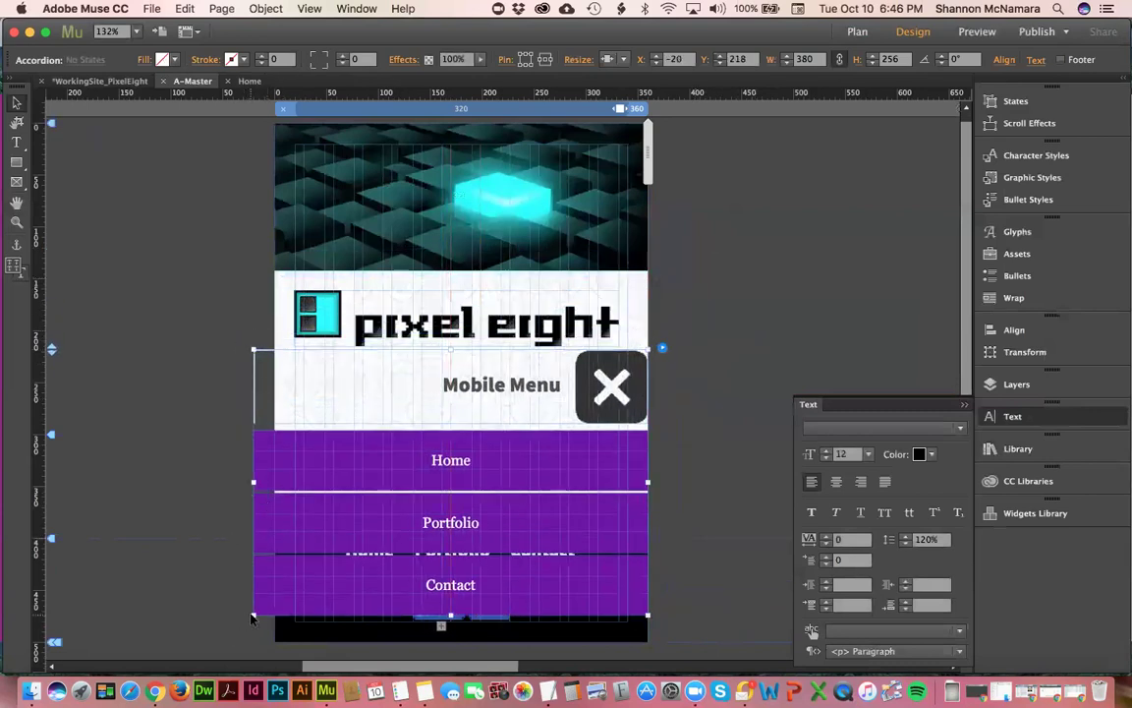
left_click_drag(253, 482, 275, 482)
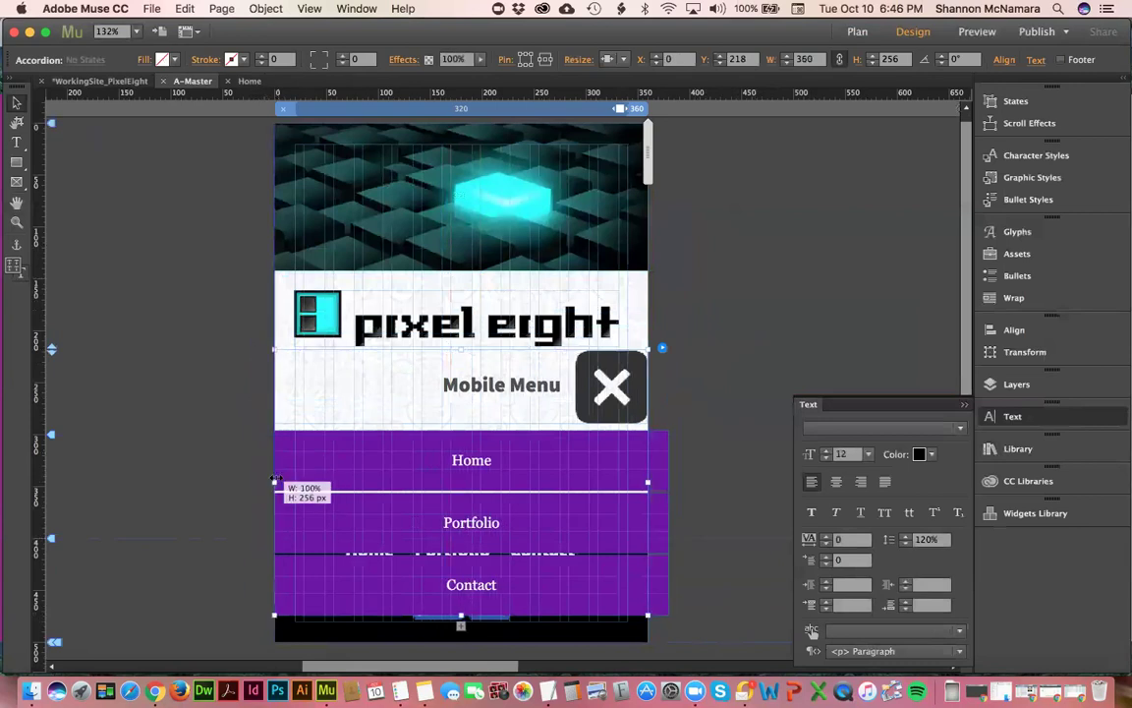
left_click(637, 379)
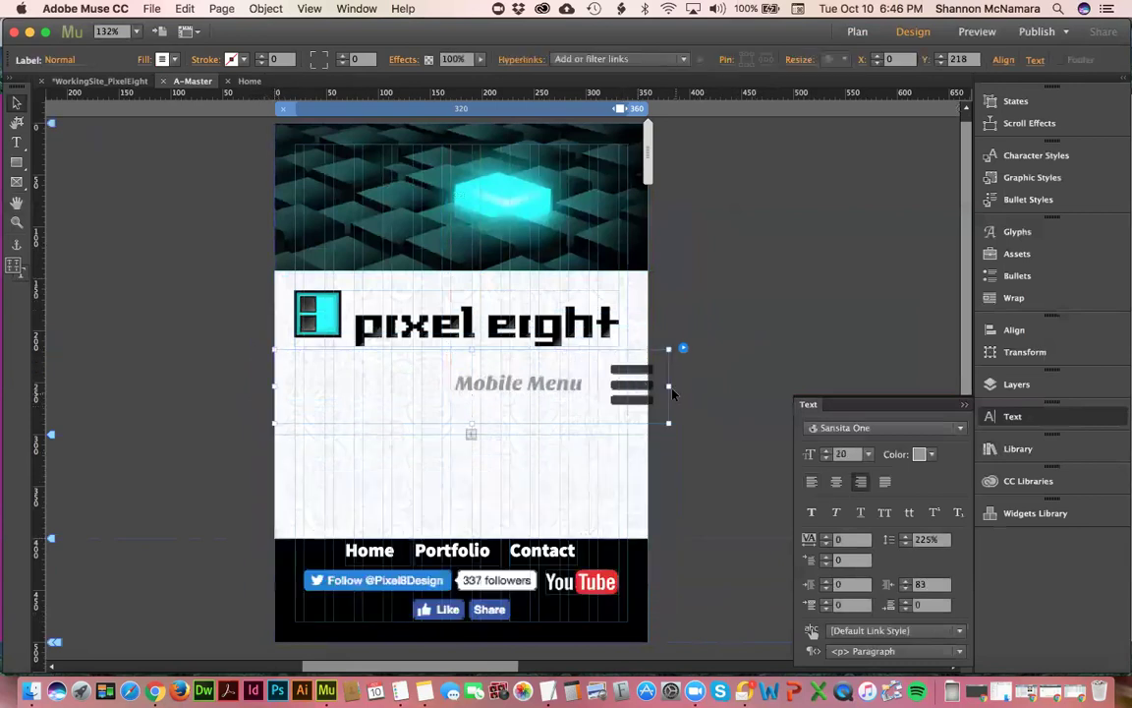
left_click_drag(668, 385, 629, 390)
left_click_drag(275, 386, 302, 391)
left_click(564, 356)
left_click_drag(588, 397, 617, 403)
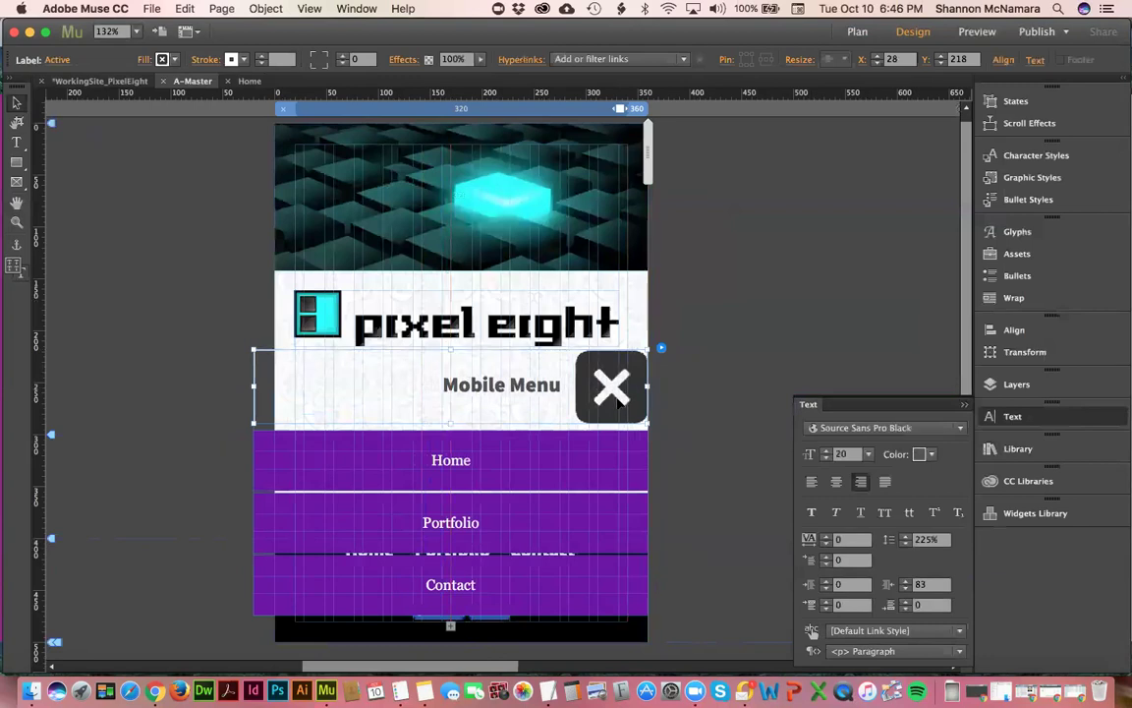
- Move the purple menu panel's left edge so it spans the full 360 px page width
left_click(310, 459)
left_click(311, 459)
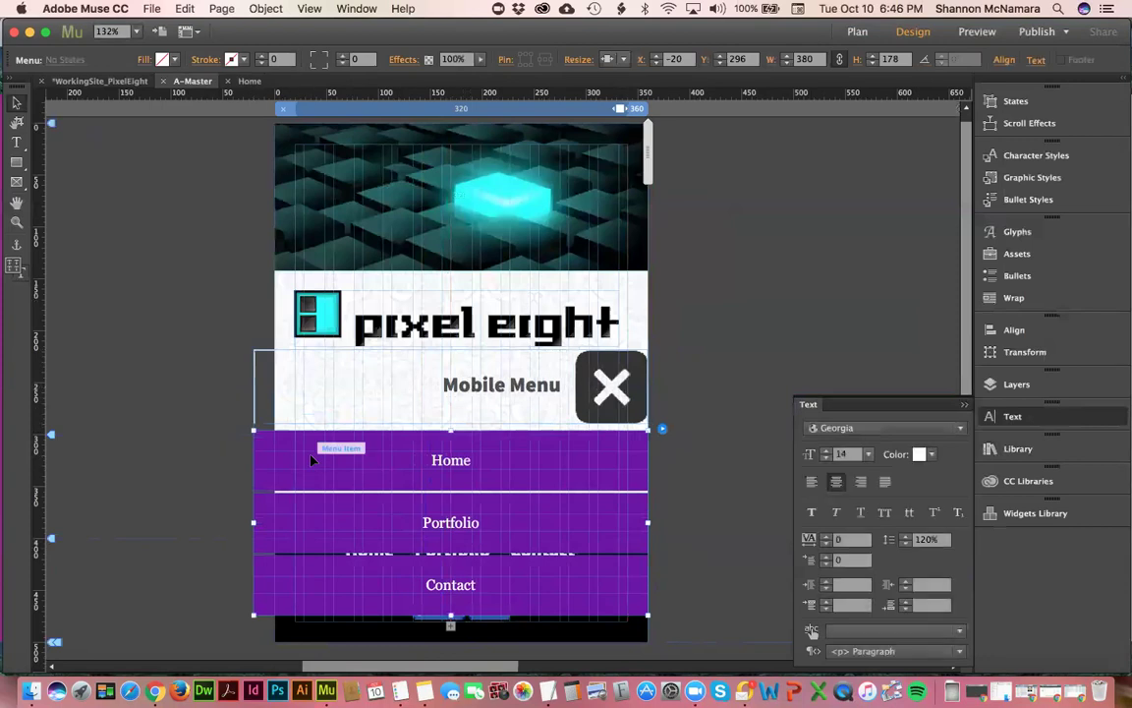
left_click_drag(254, 522, 274, 529)
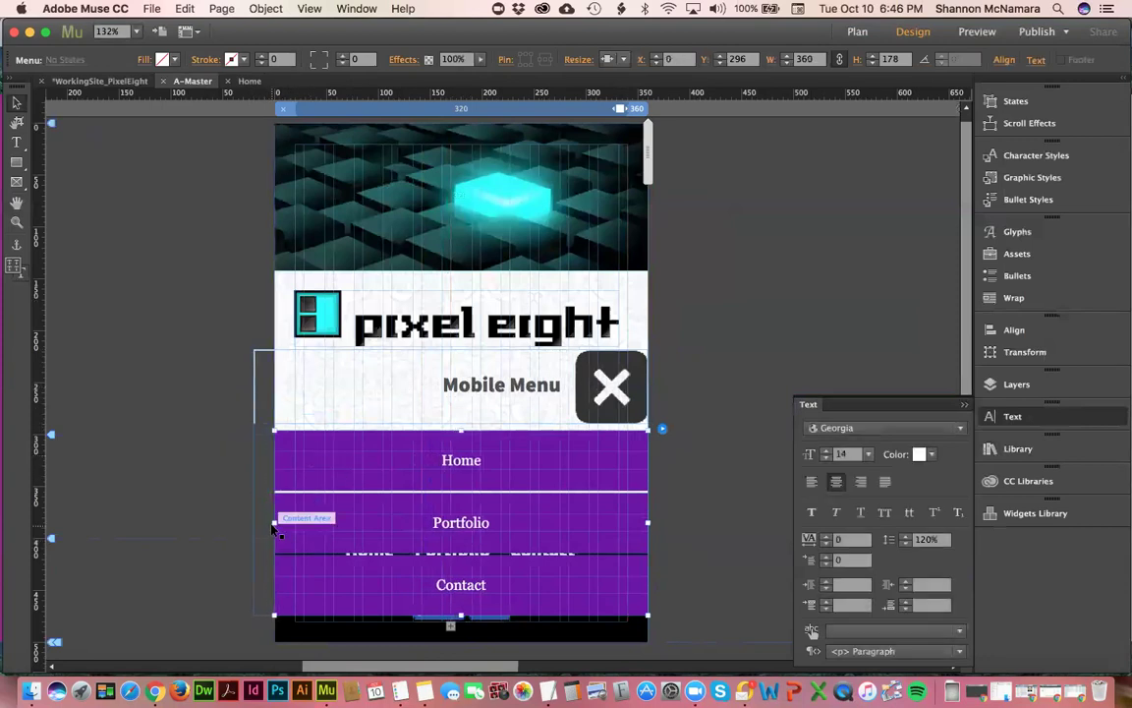
left_click(189, 322)
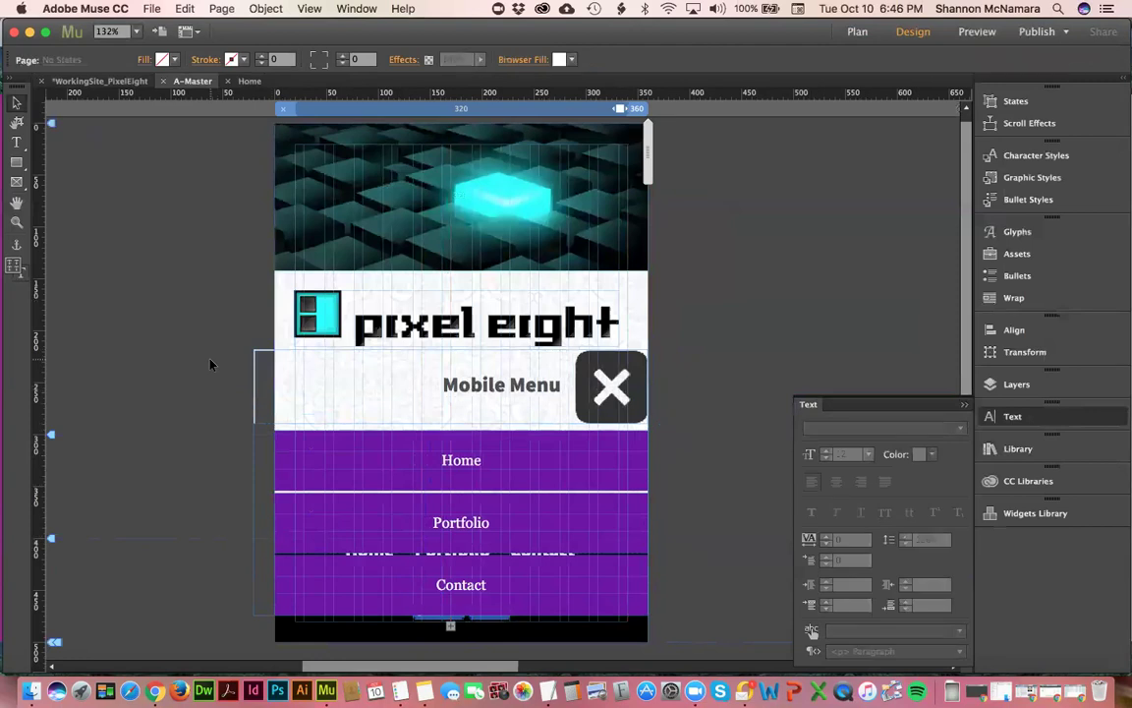
left_click(258, 374)
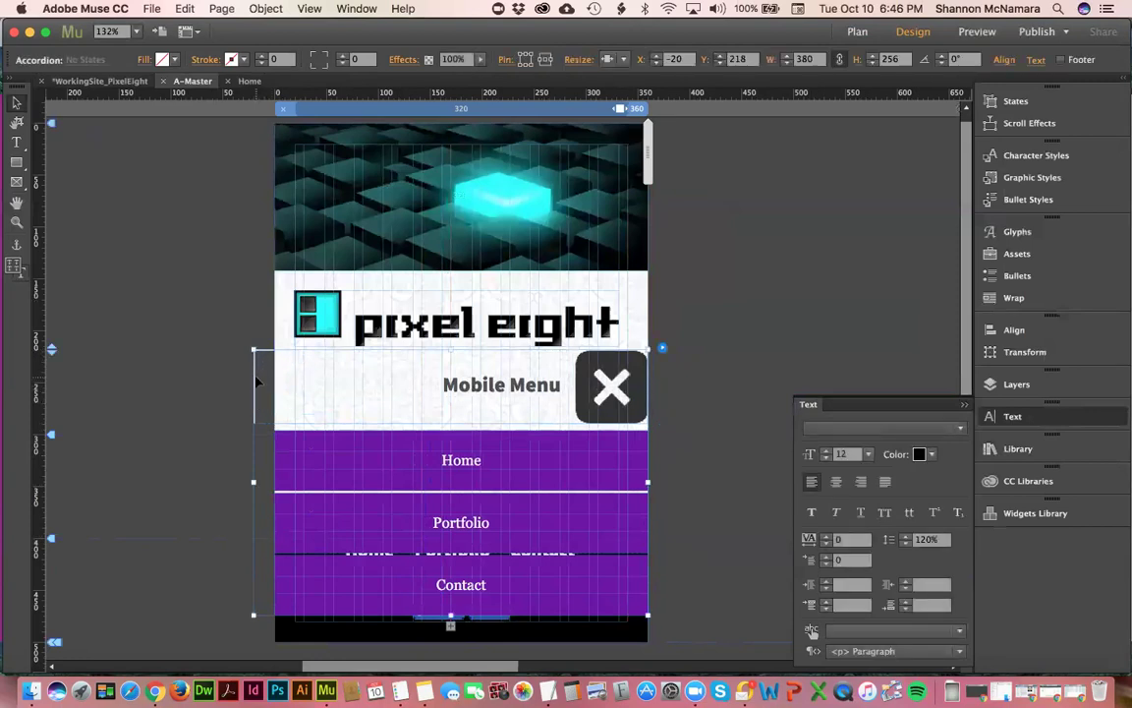
left_click(255, 371)
- Stretch the trigger label to the page's left edge and toggle the menu, leaving it collapsed
left_click_drag(252, 385, 276, 393)
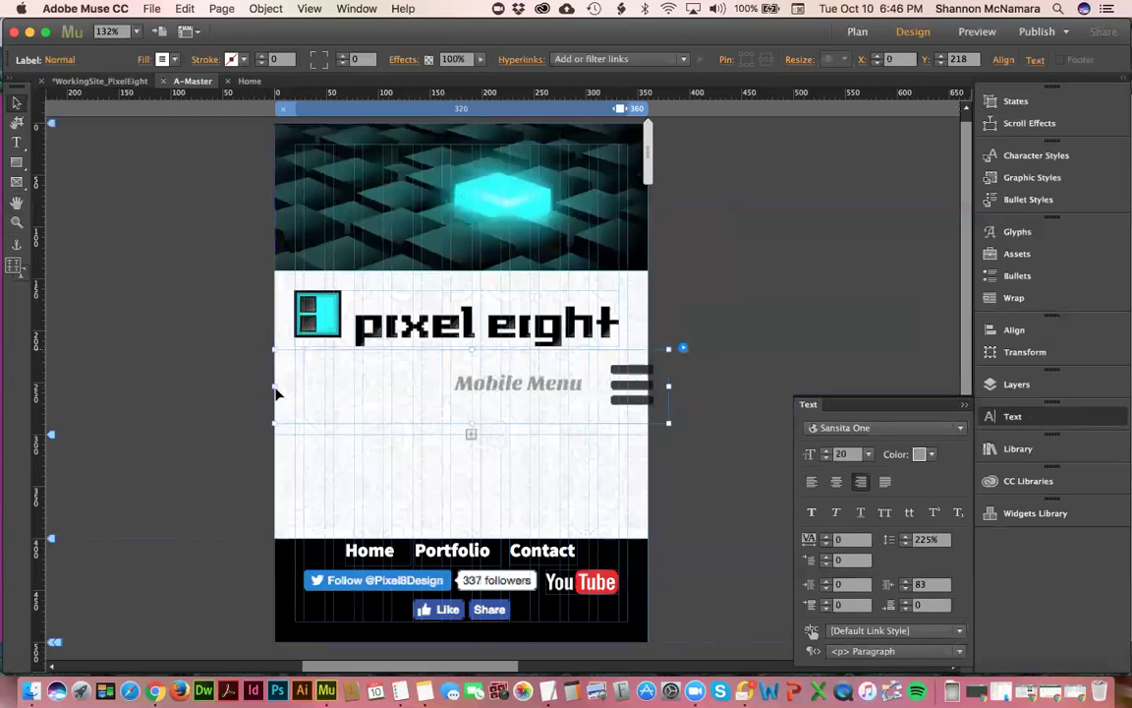
left_click(716, 357)
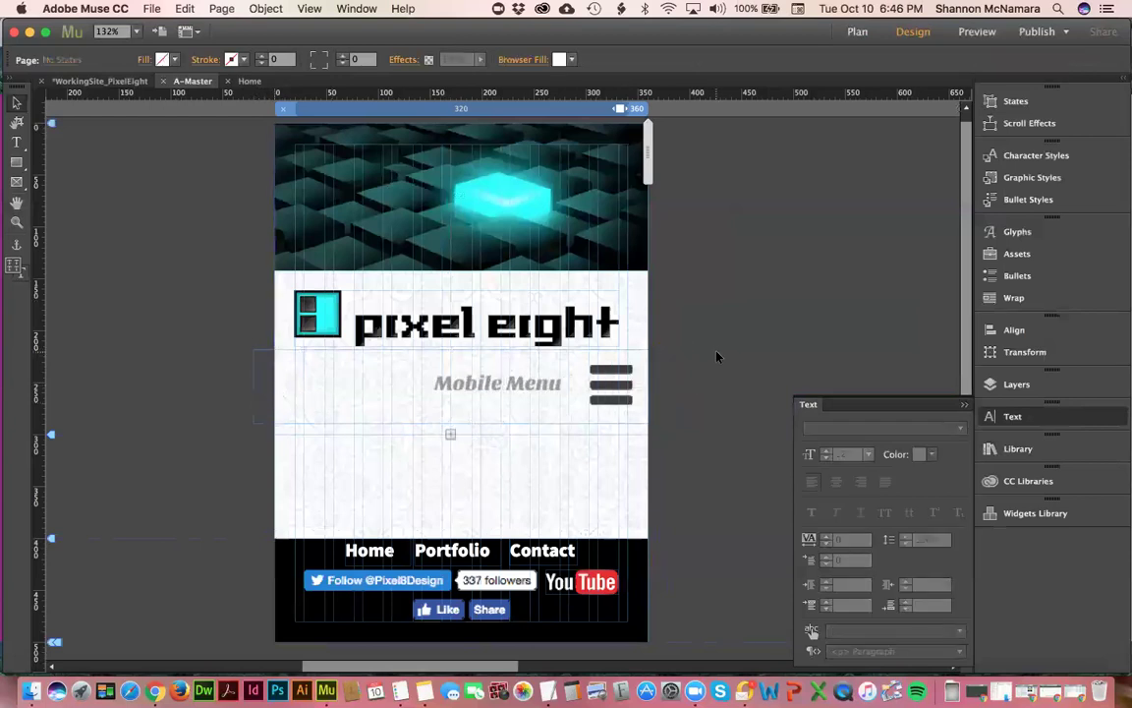
left_click(609, 382)
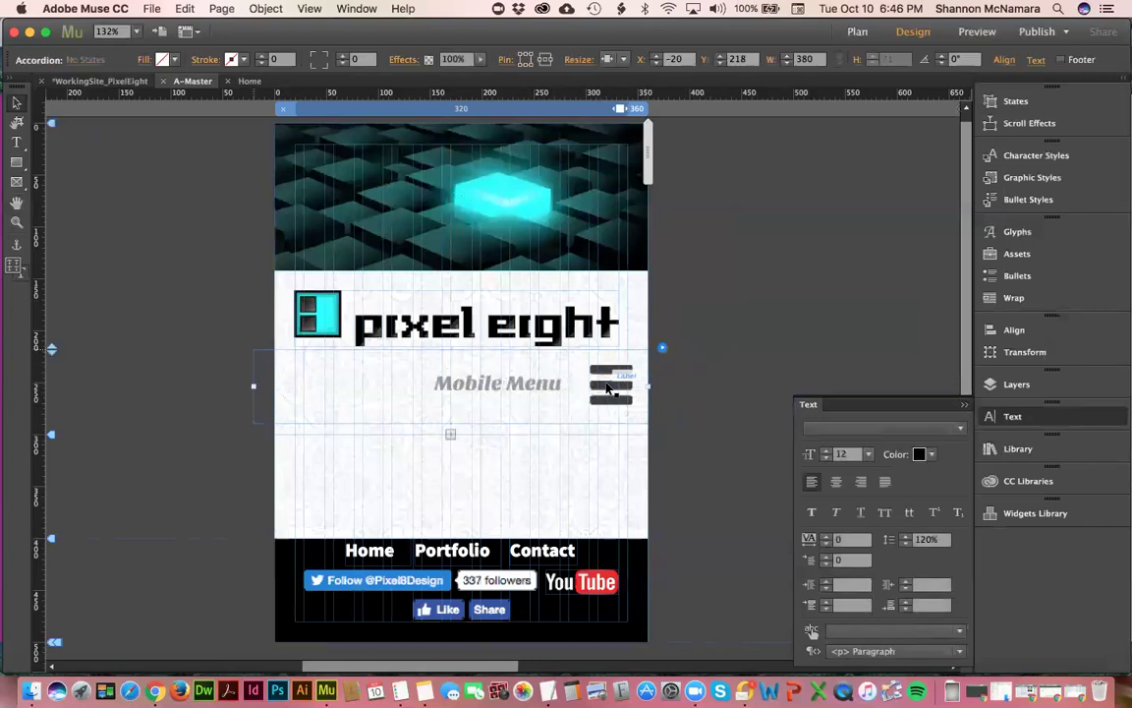
left_click(611, 385)
left_click(612, 385)
left_click(611, 386)
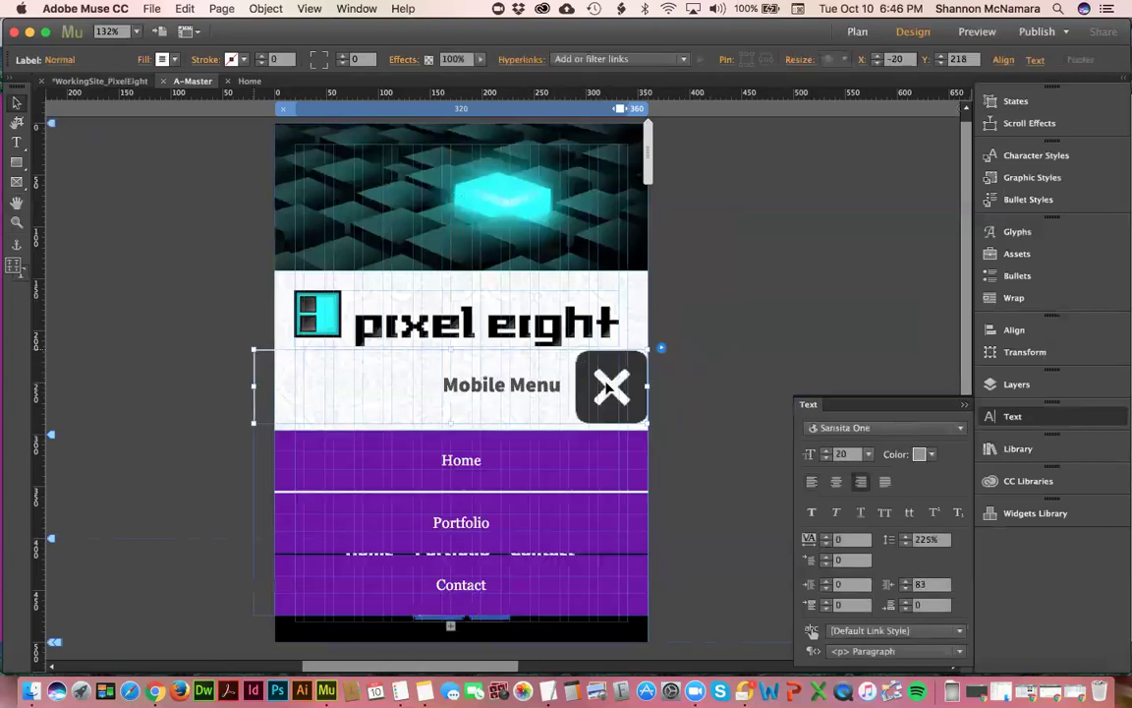
left_click(611, 386)
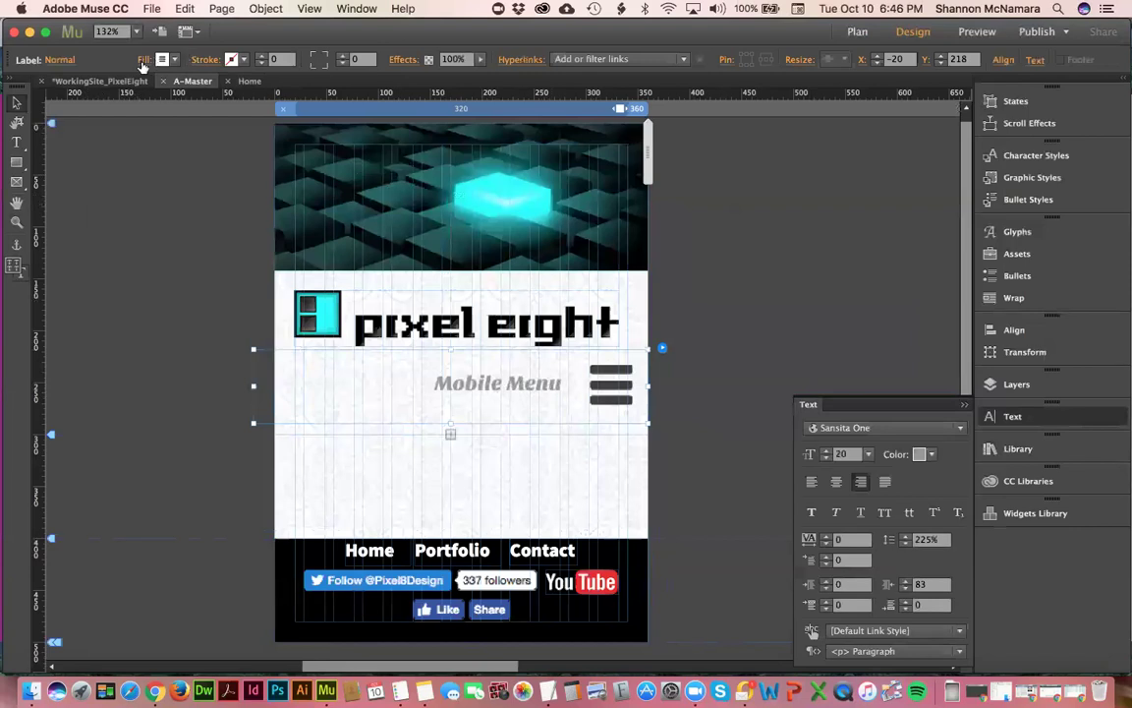
left_click(162, 60)
- Set the Mobile Menu label to Source Sans Pro Black and reopen the menu panel to check it
left_click(860, 429)
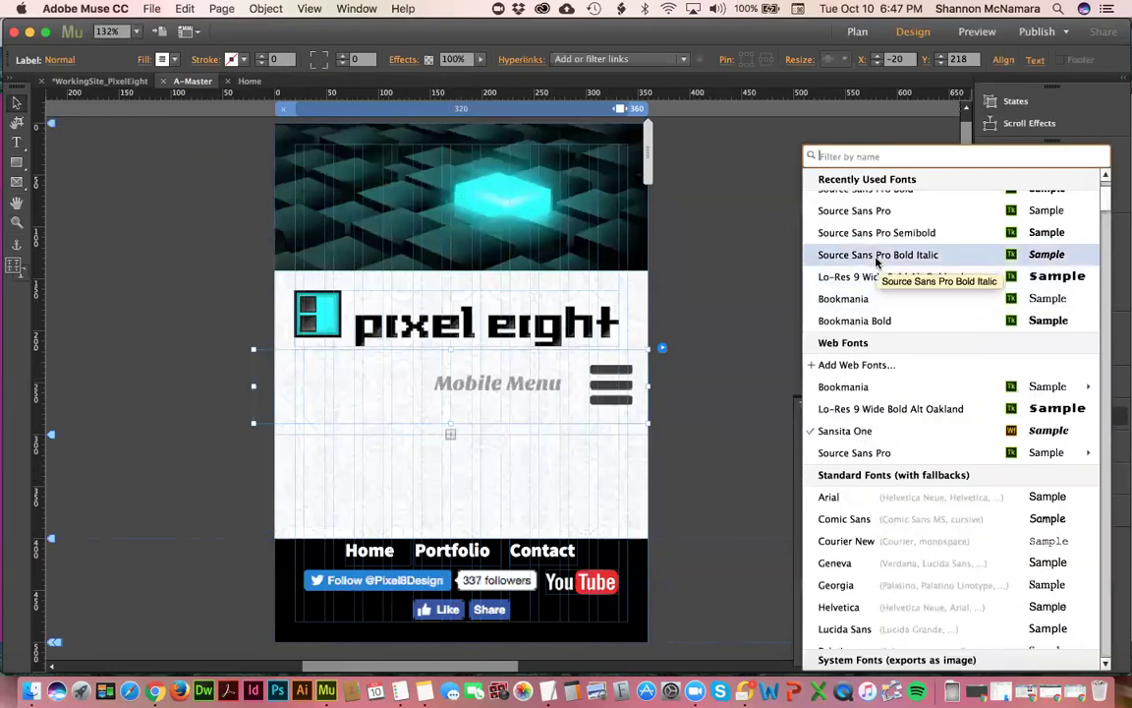
scroll(876, 260, "up", 3)
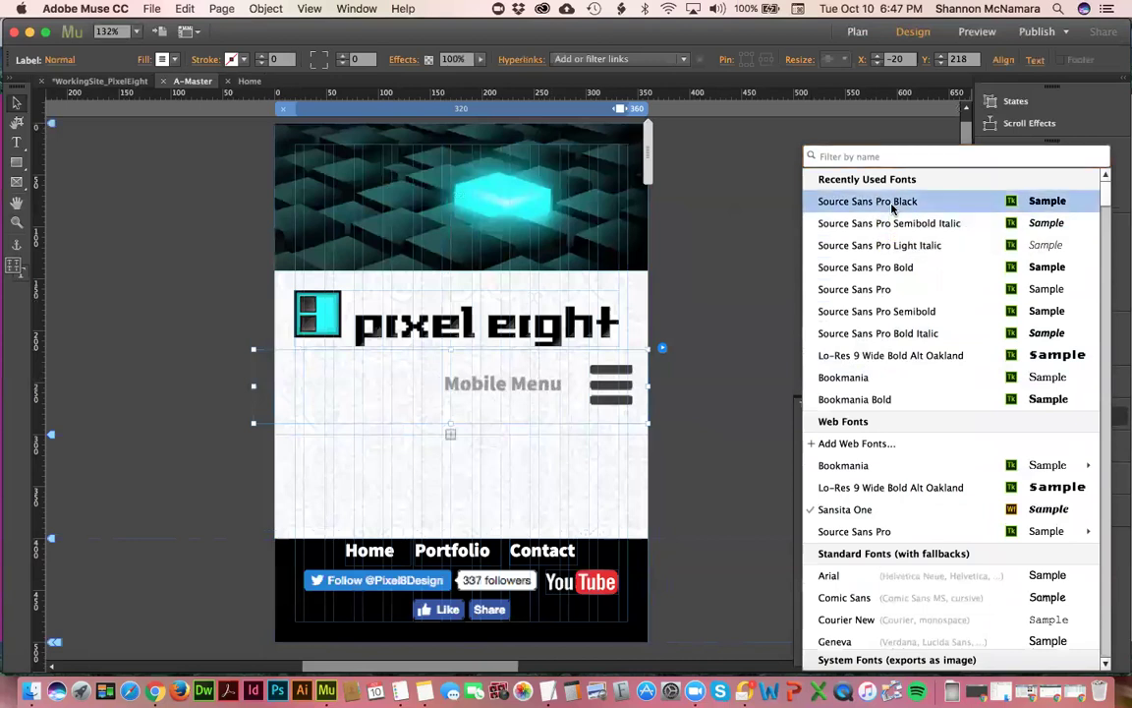
left_click(845, 201)
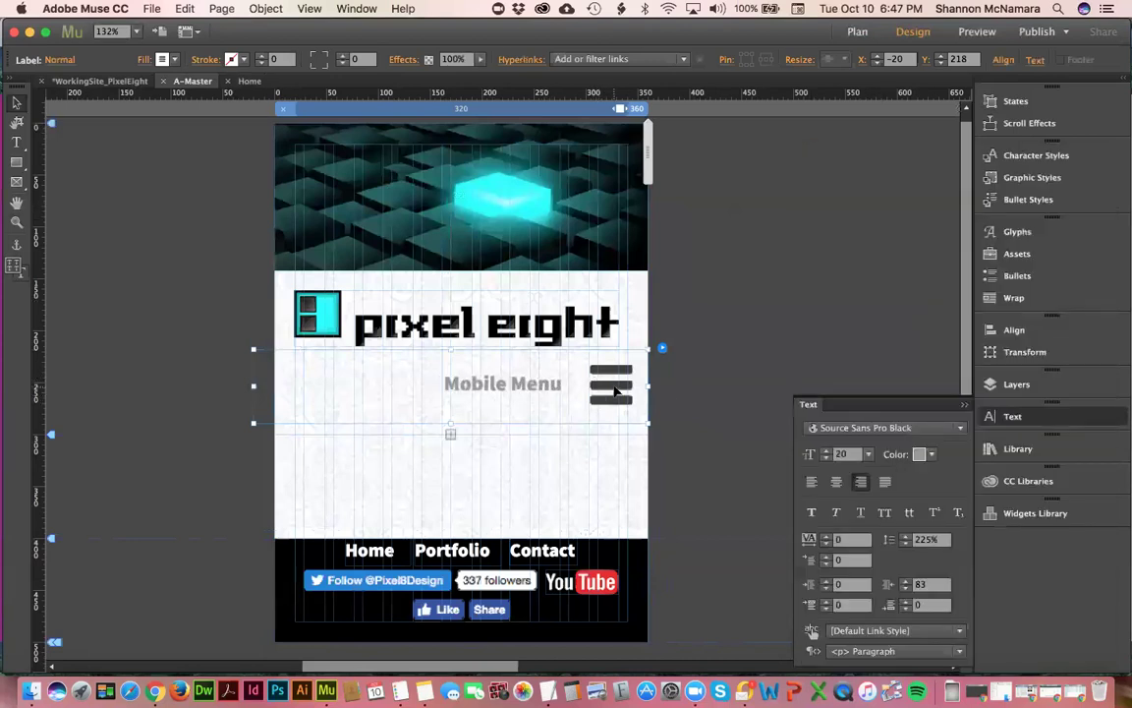
left_click(612, 387)
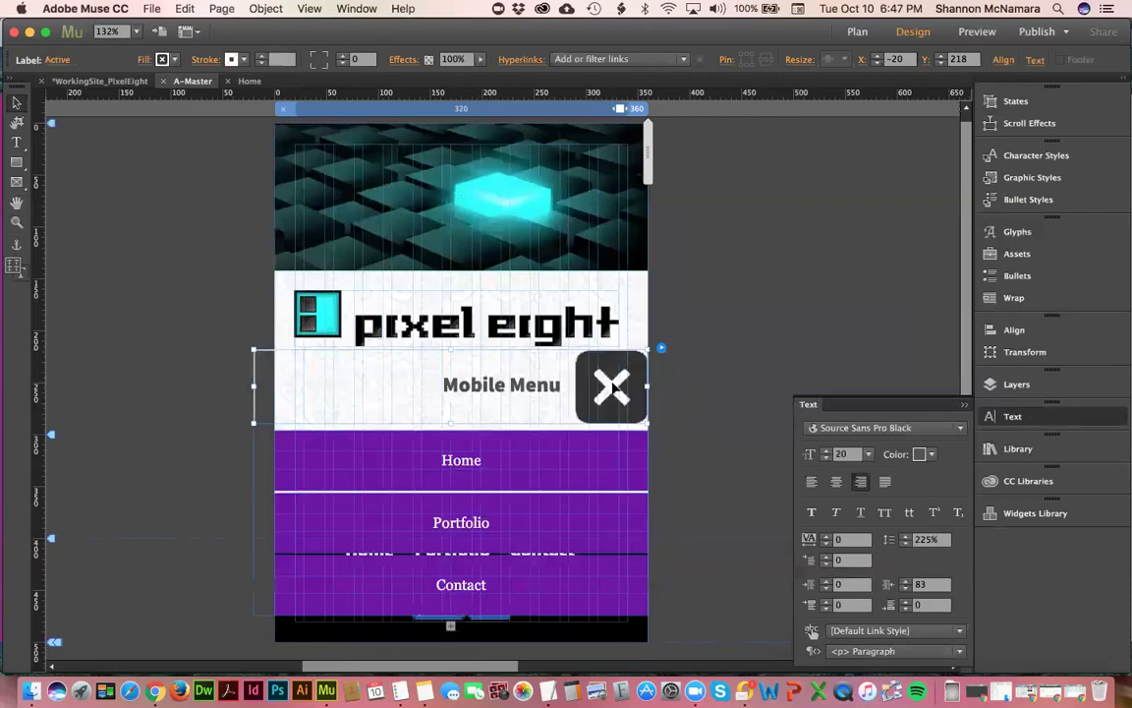
left_click(612, 387)
left_click(631, 392)
- Set the Home, Portfolio and Contact menu items to Source Sans Pro Bold, then reselect the accordion
left_click(471, 469)
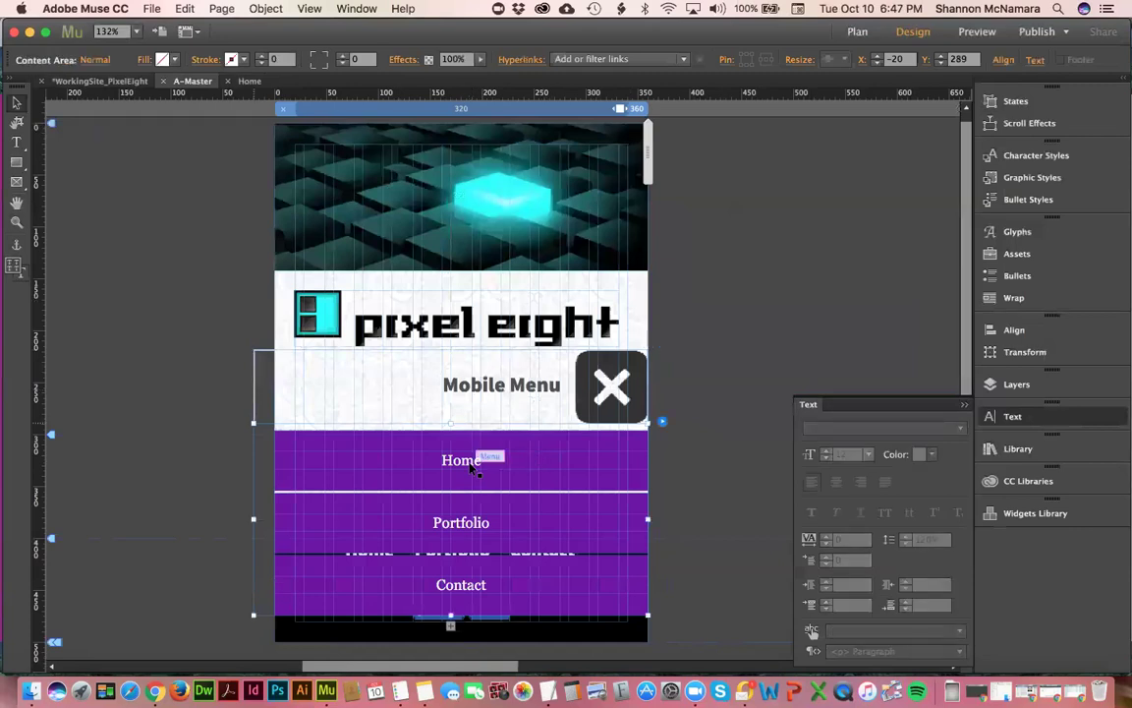
left_click(472, 470)
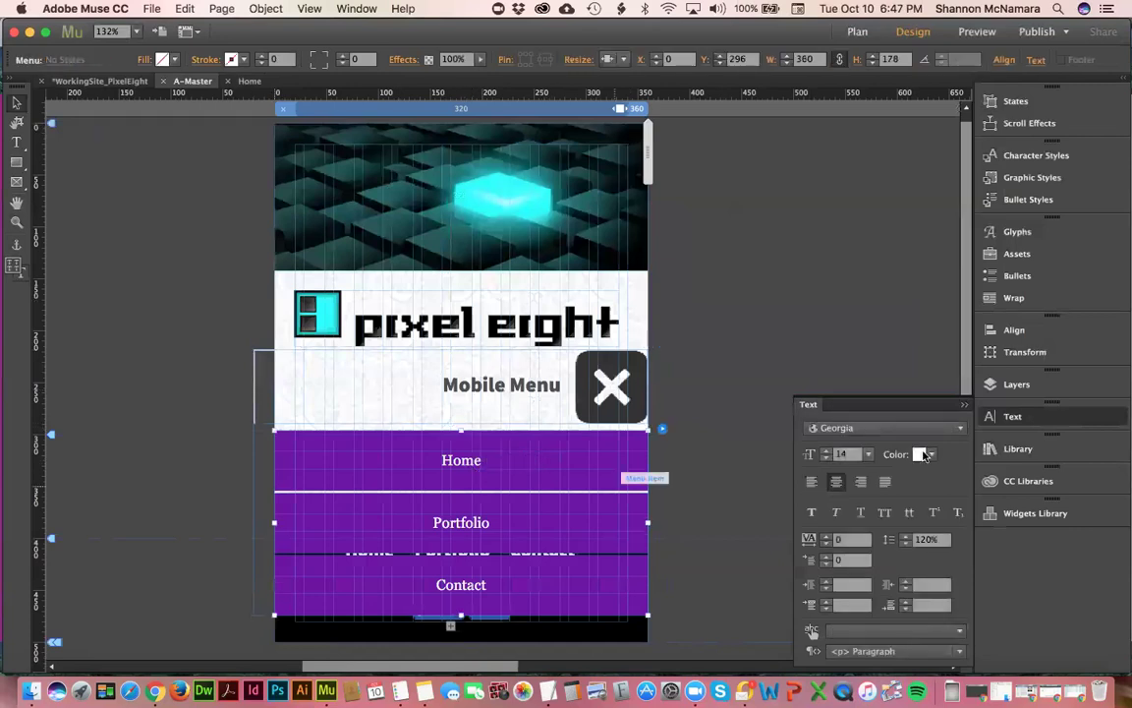
left_click(884, 428)
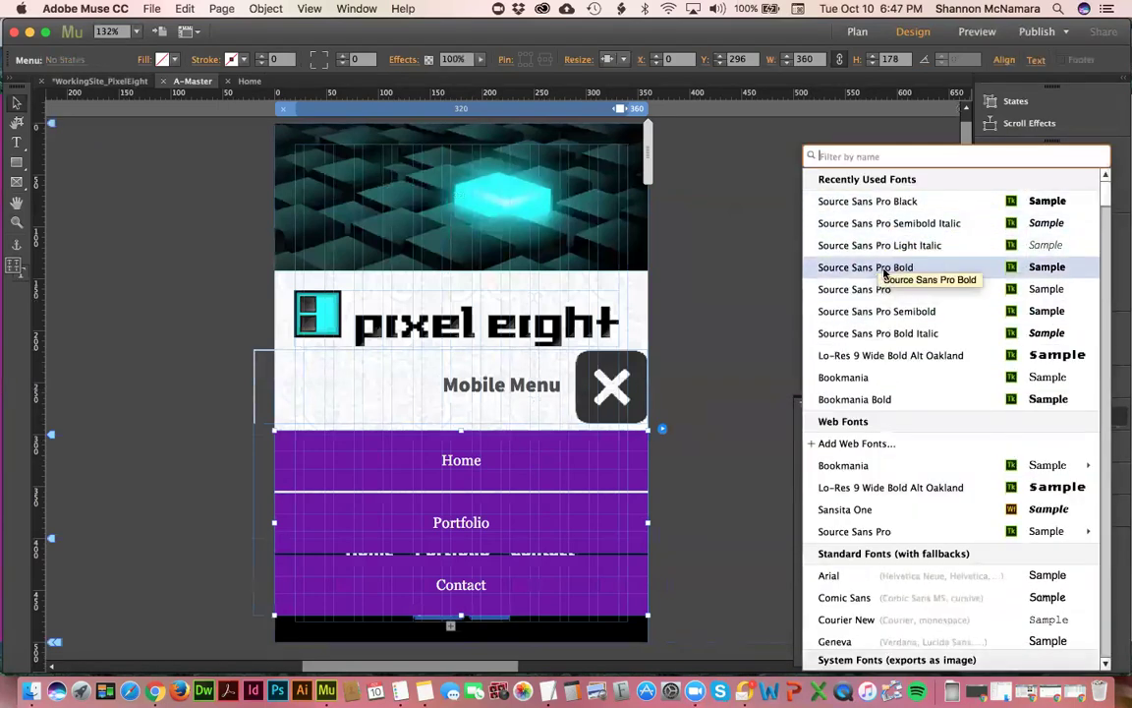
left_click(884, 273)
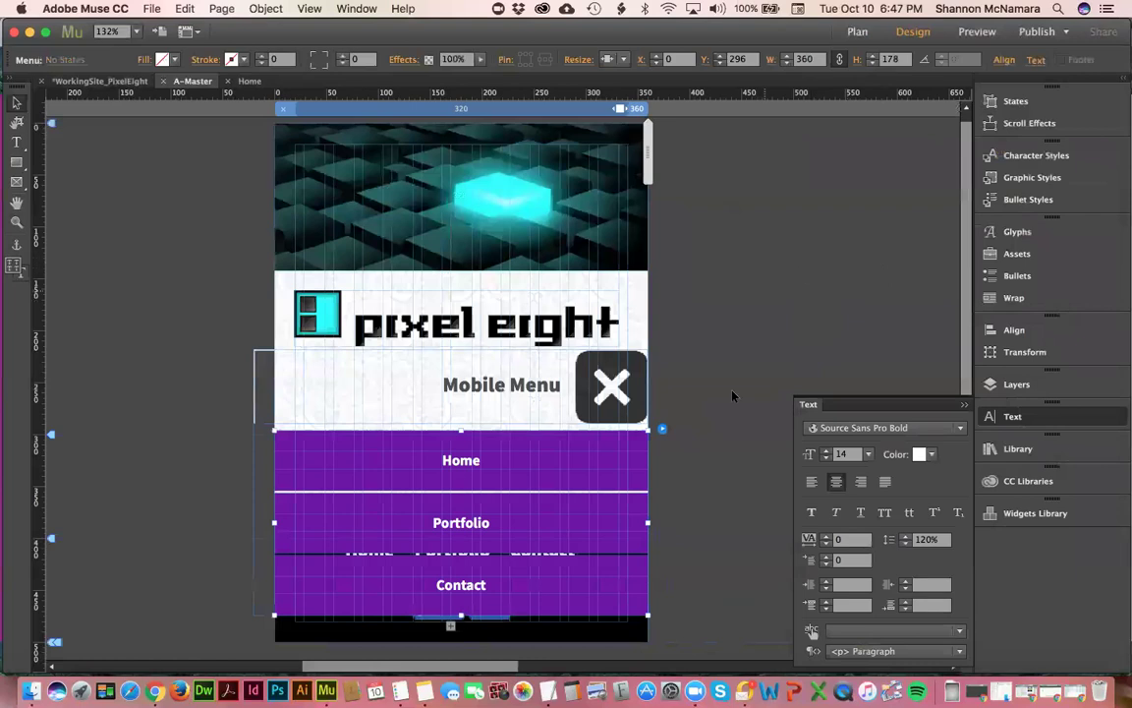
left_click(715, 360)
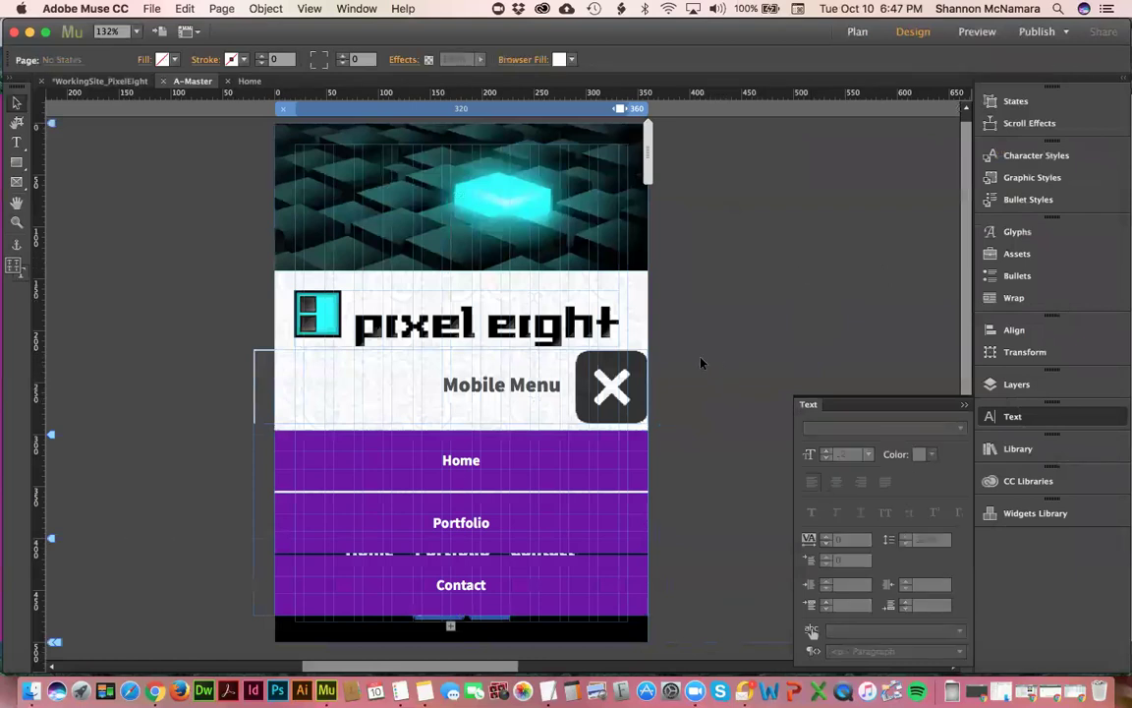
left_click(612, 387)
- Save WorkingSite_PixelEight and go to the Plan view site map
left_click(662, 349)
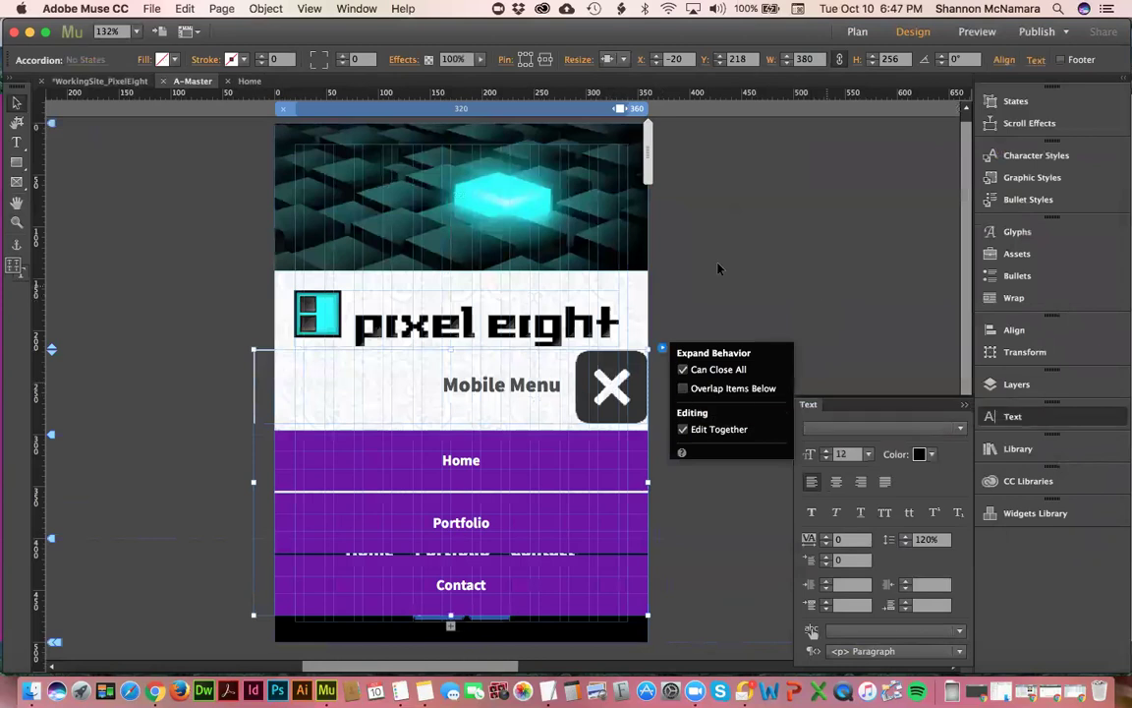
left_click(722, 253)
key("super+s")
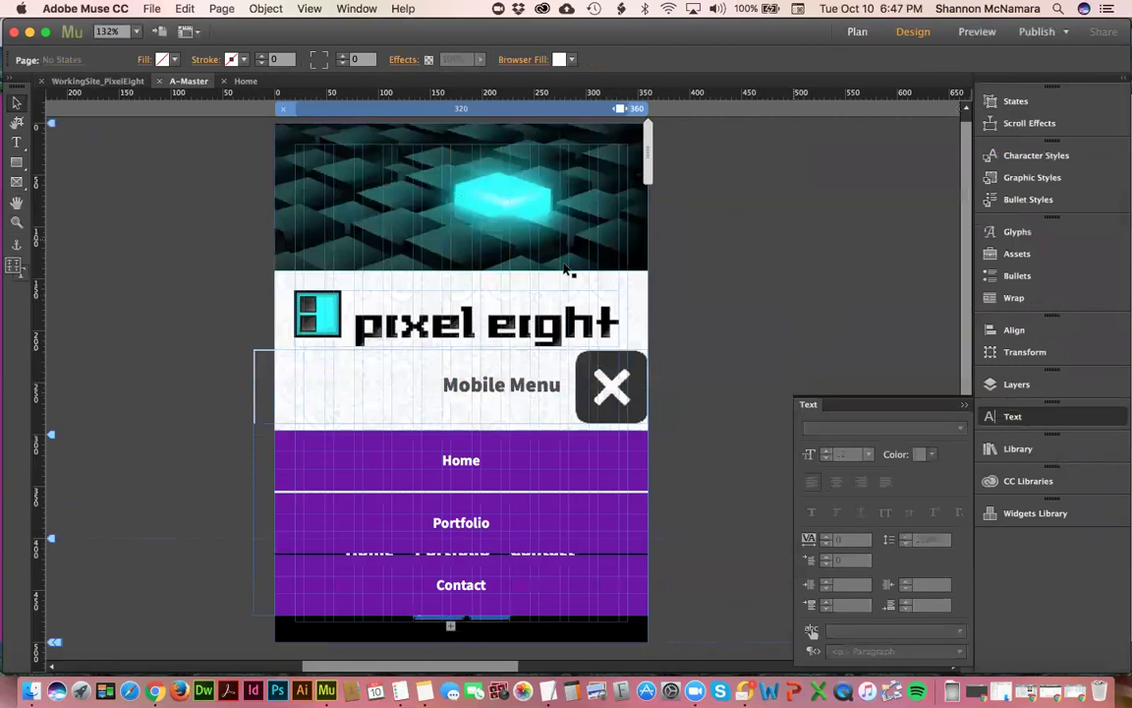
left_click(89, 79)
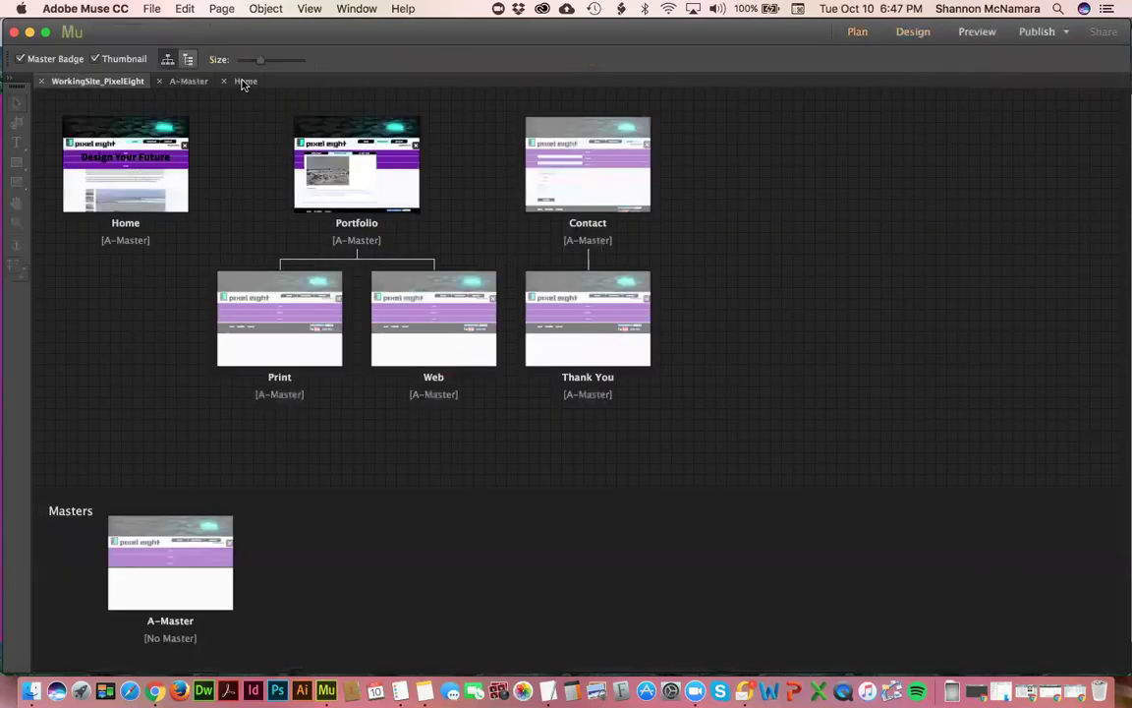
- Open the Home page and preview it, dismissing the web font warning
left_click(243, 82)
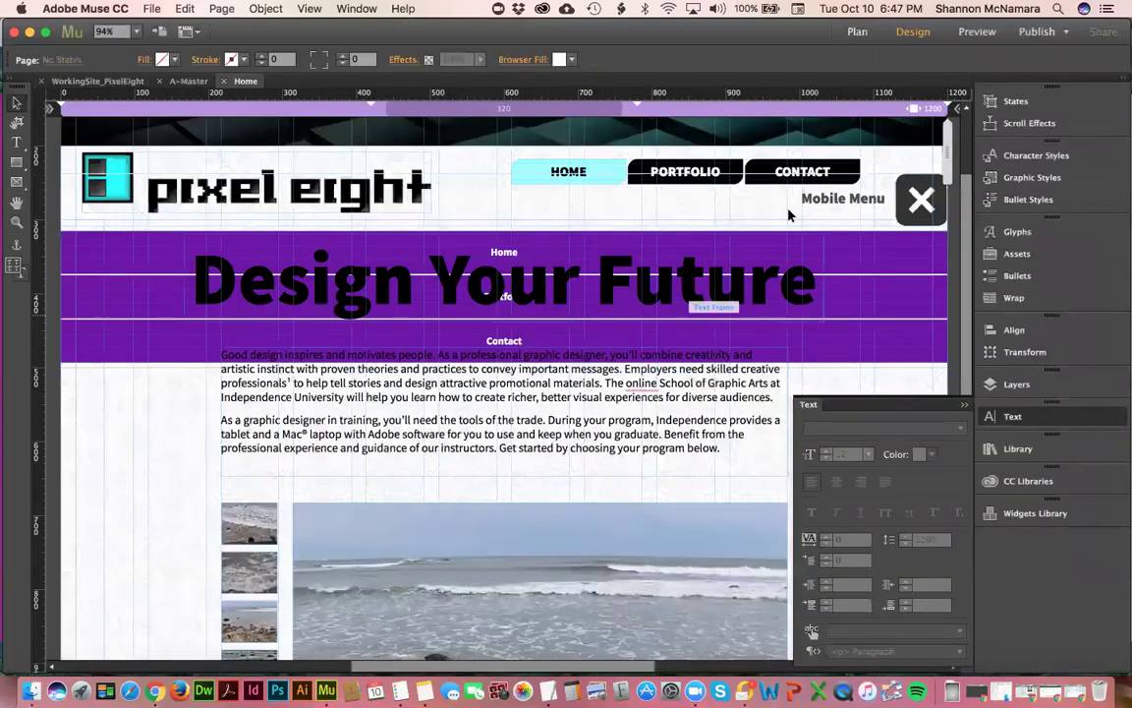
left_click(919, 206)
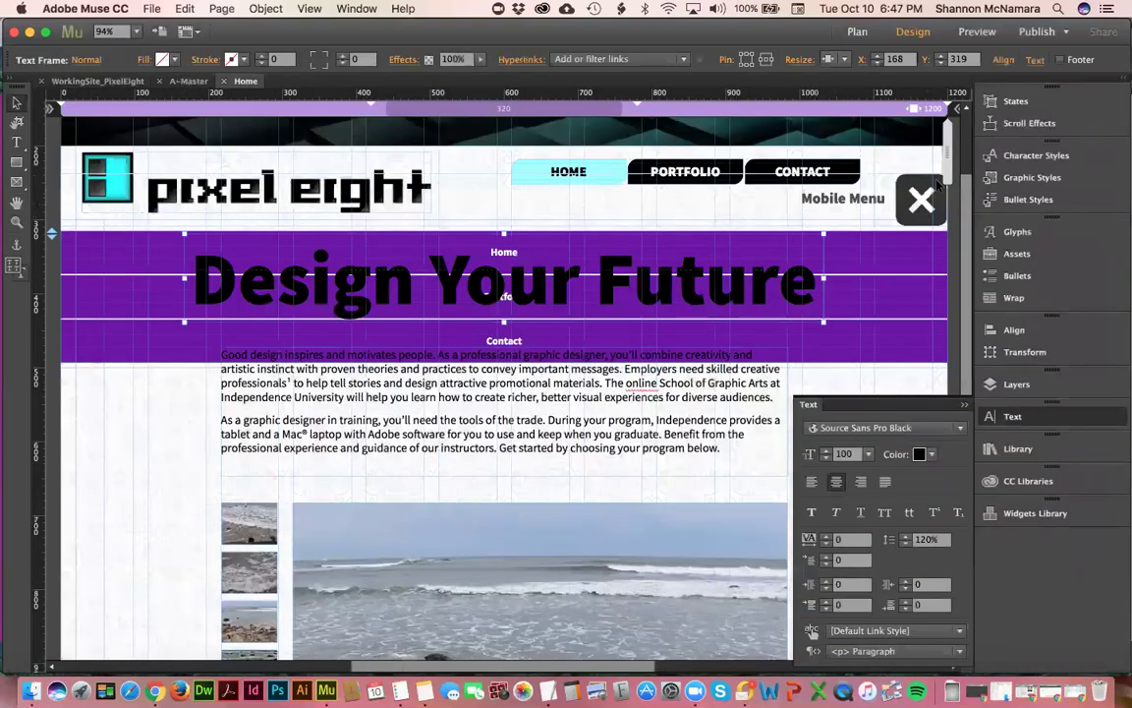
left_click(981, 31)
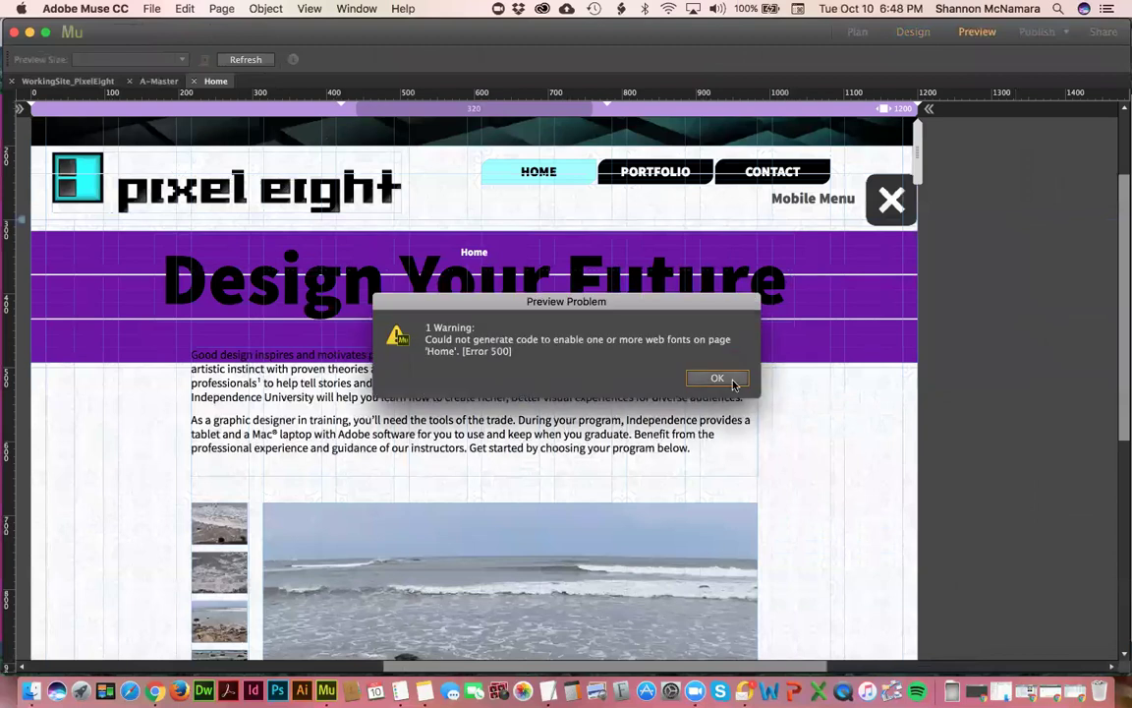
left_click(731, 380)
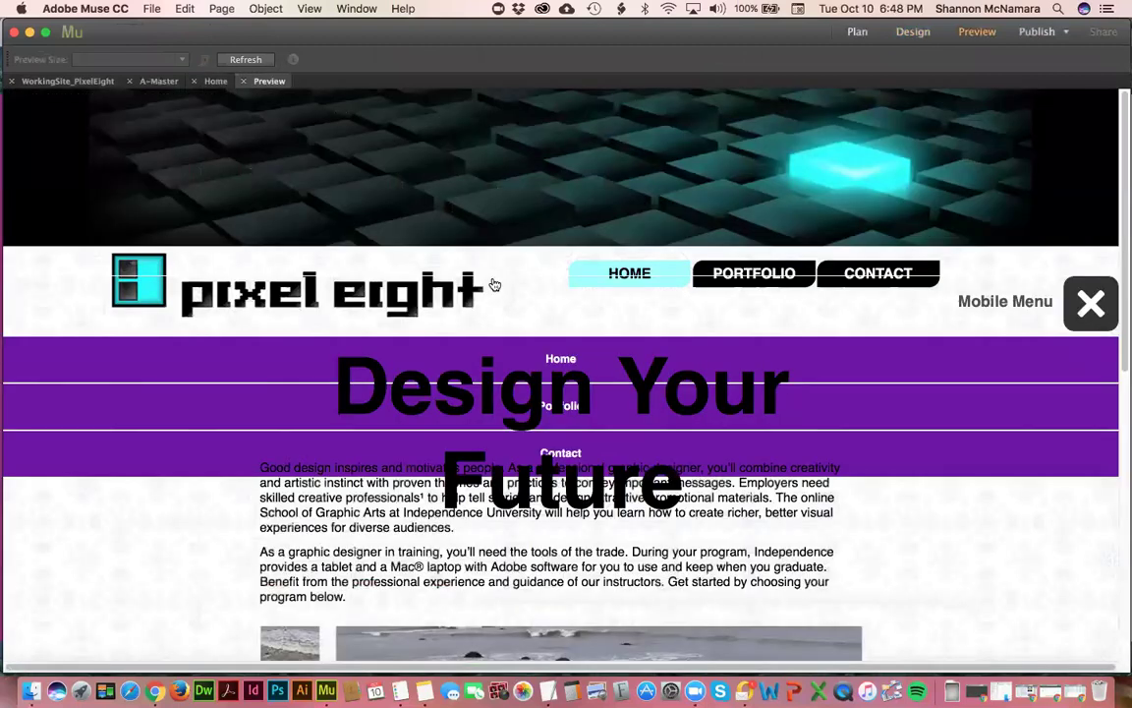
- Toggle the mobile menu closed, open and closed in the preview, then close the Preview and A-Master tabs
left_click(1087, 317)
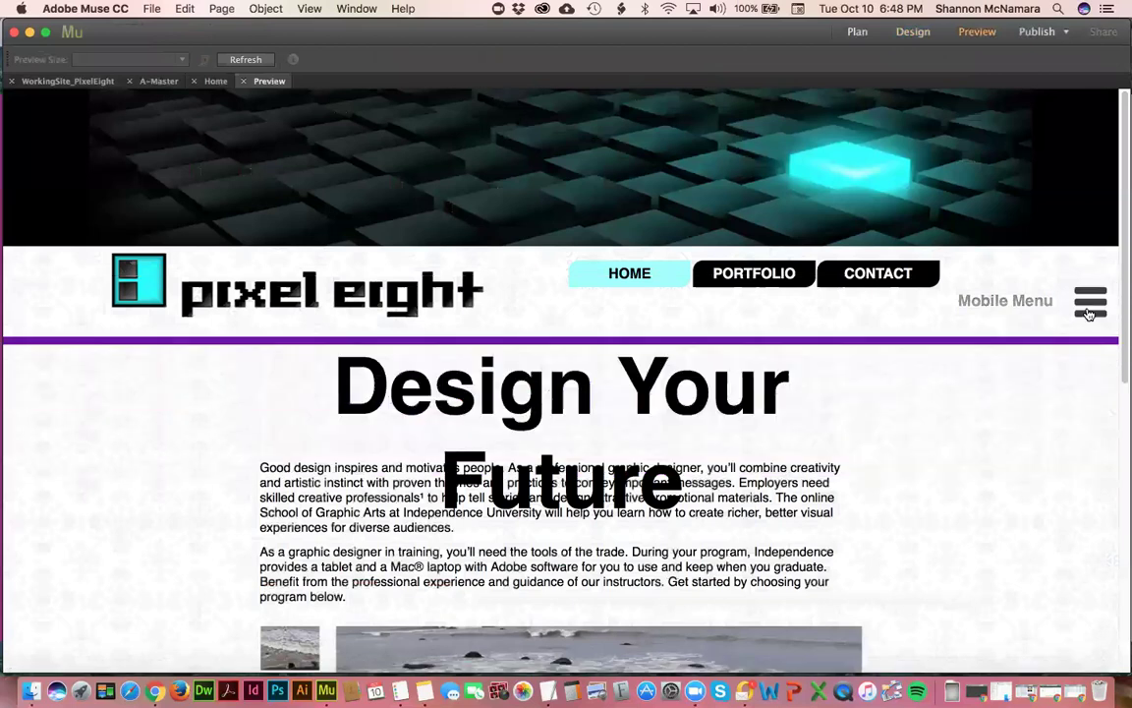
left_click(1089, 312)
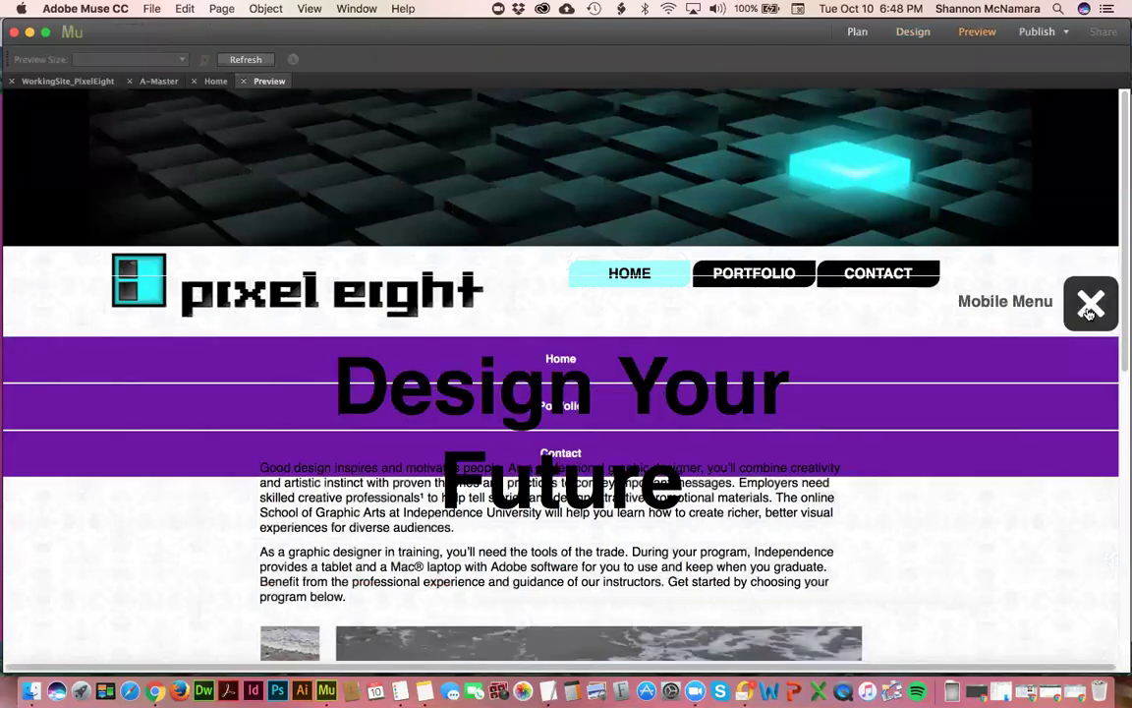
left_click(1090, 312)
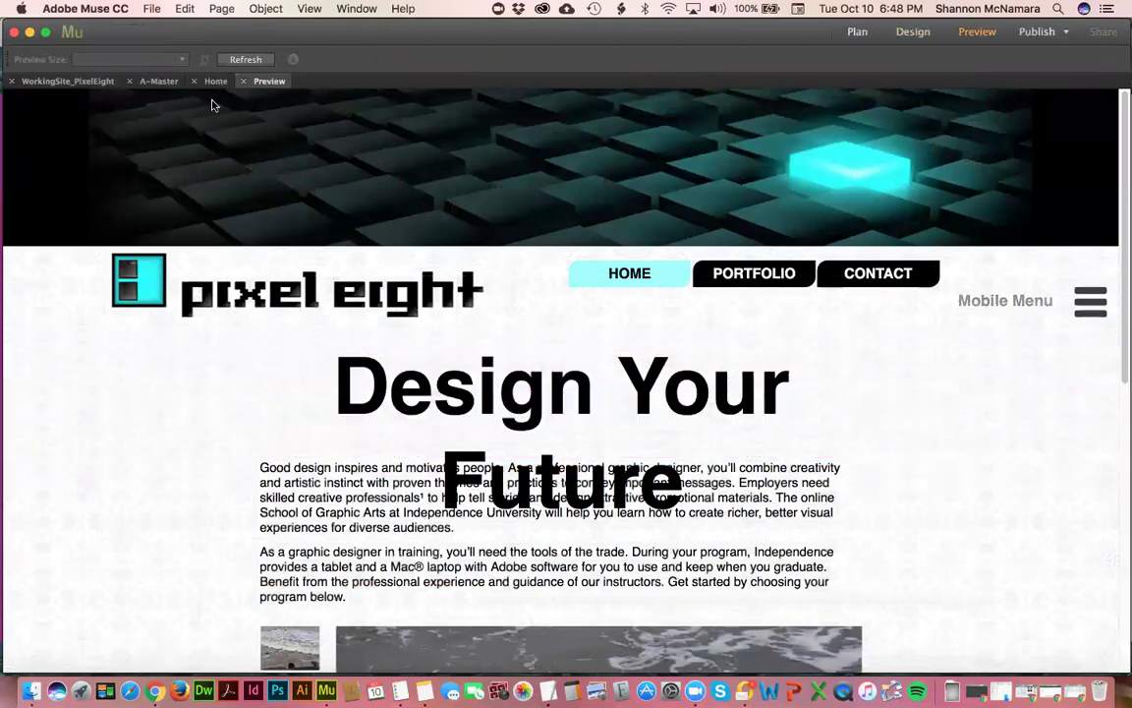
left_click(241, 82)
left_click(158, 81)
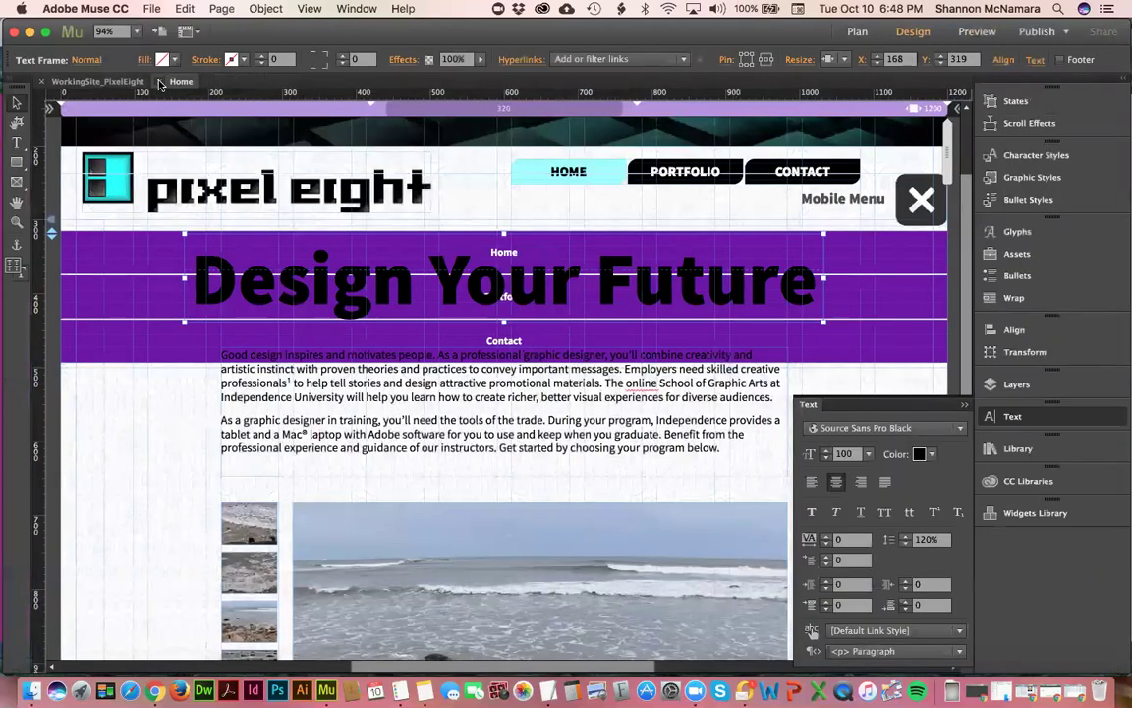
- Turn on Overlap Items Below for the A-Master mobile menu accordion, then reopen the Home page
left_click(102, 83)
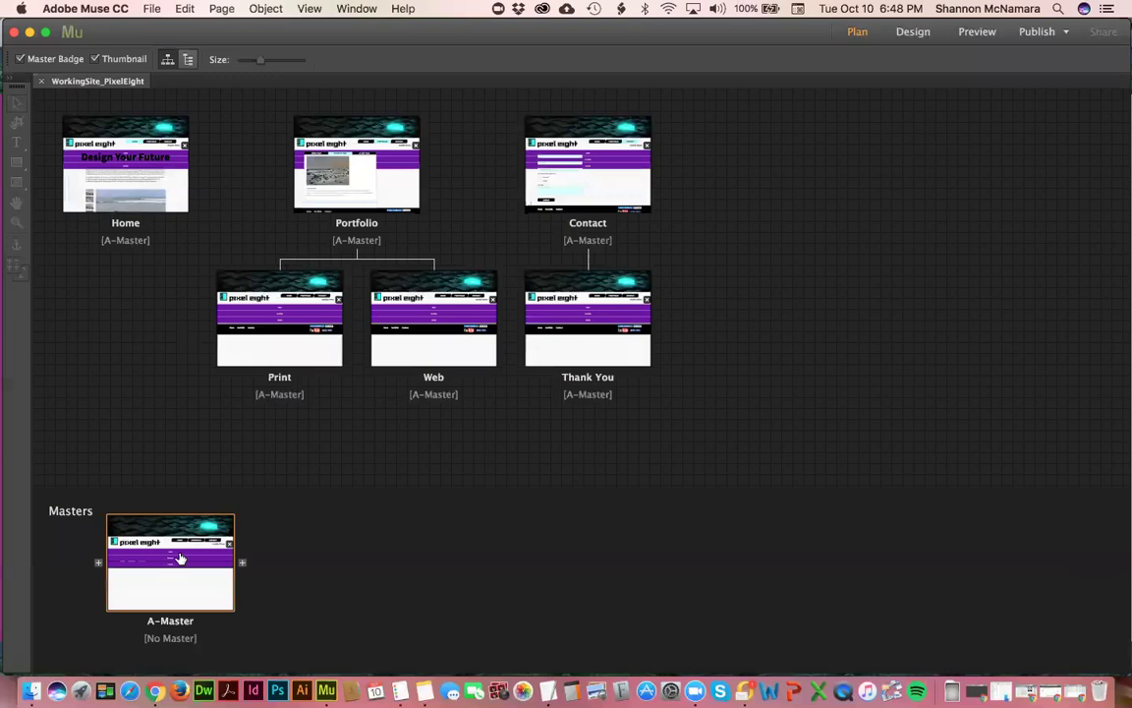
double_click(180, 559)
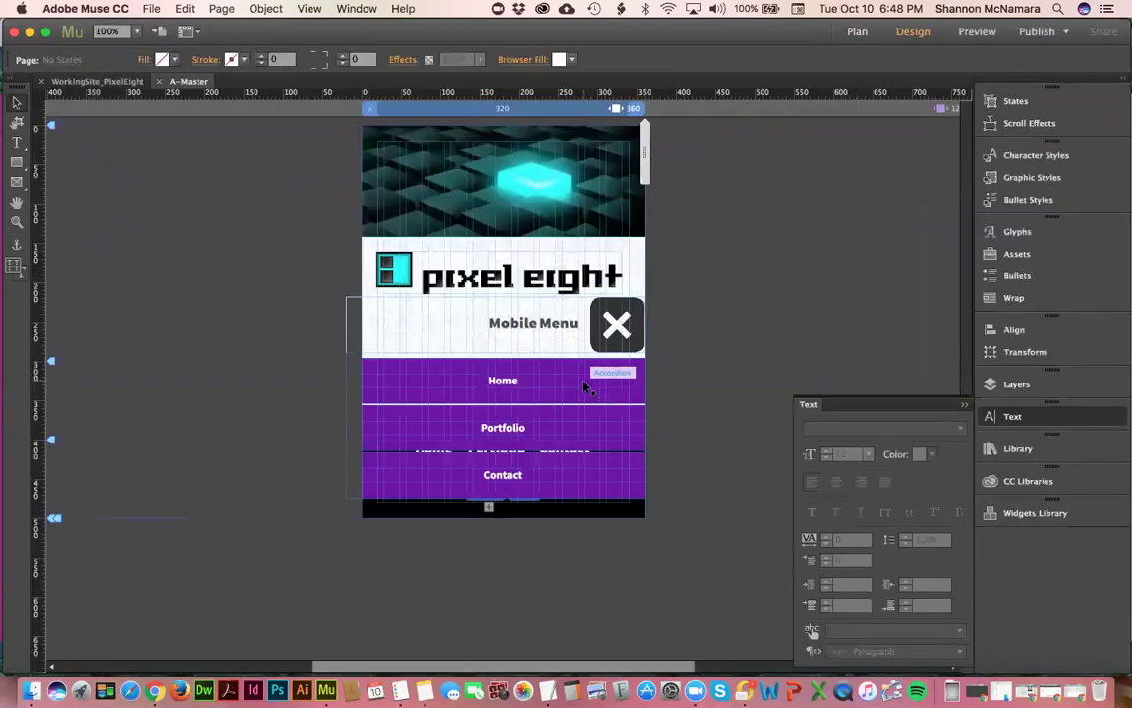
left_click(586, 388)
left_click(657, 296)
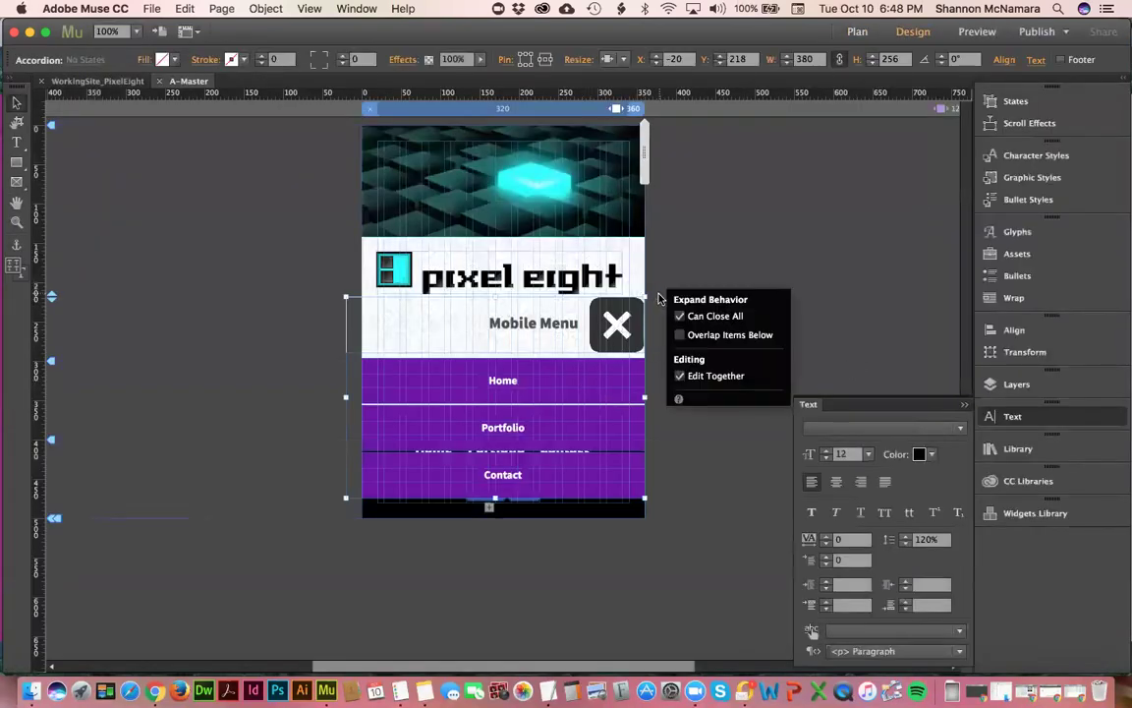
left_click(679, 334)
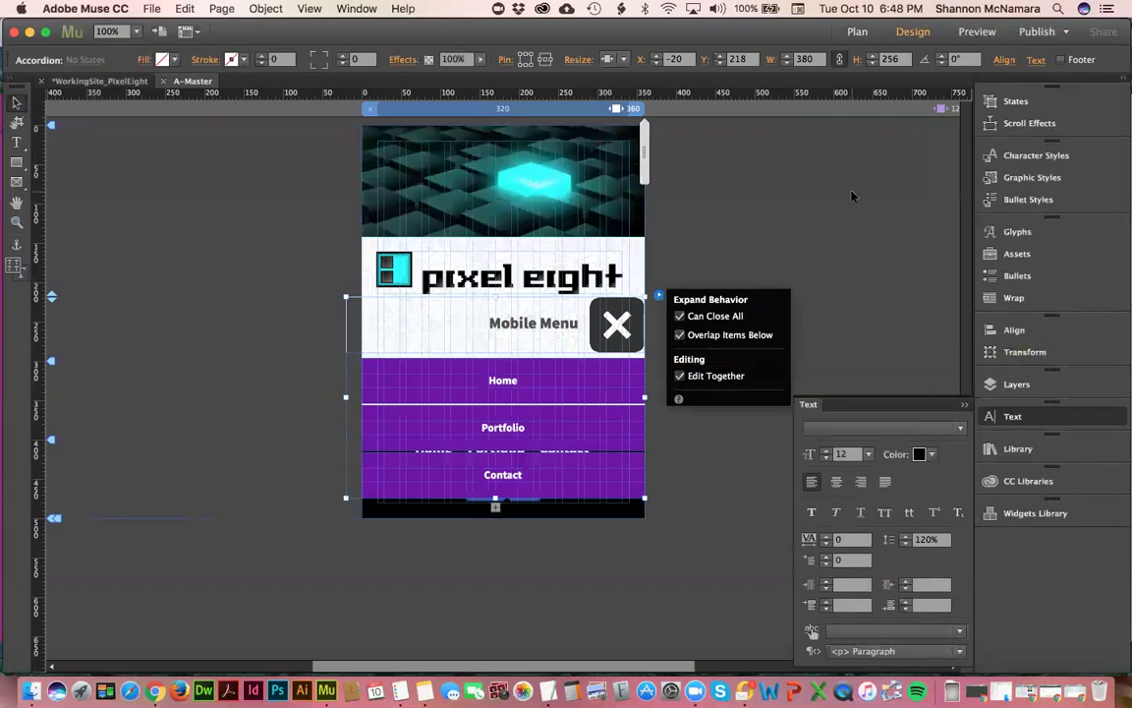
left_click(97, 81)
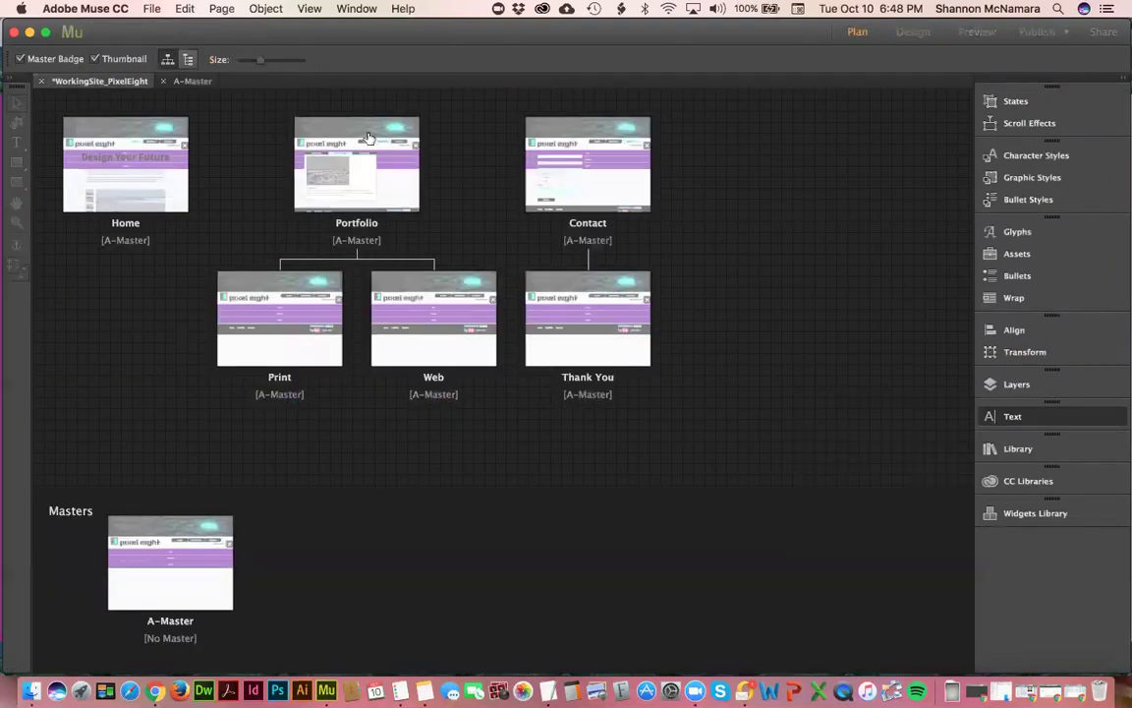
double_click(111, 176)
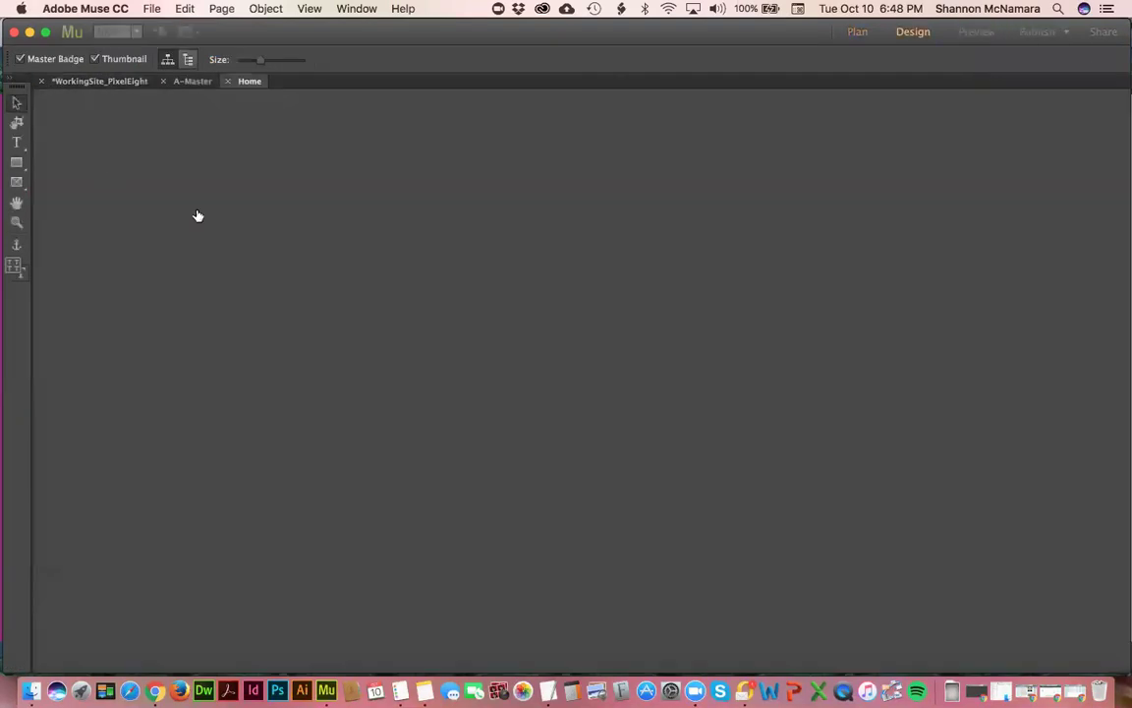
- Preview the Home page, dismiss the font warning, and toggle the mobile menu closed, open and closed
left_click(977, 32)
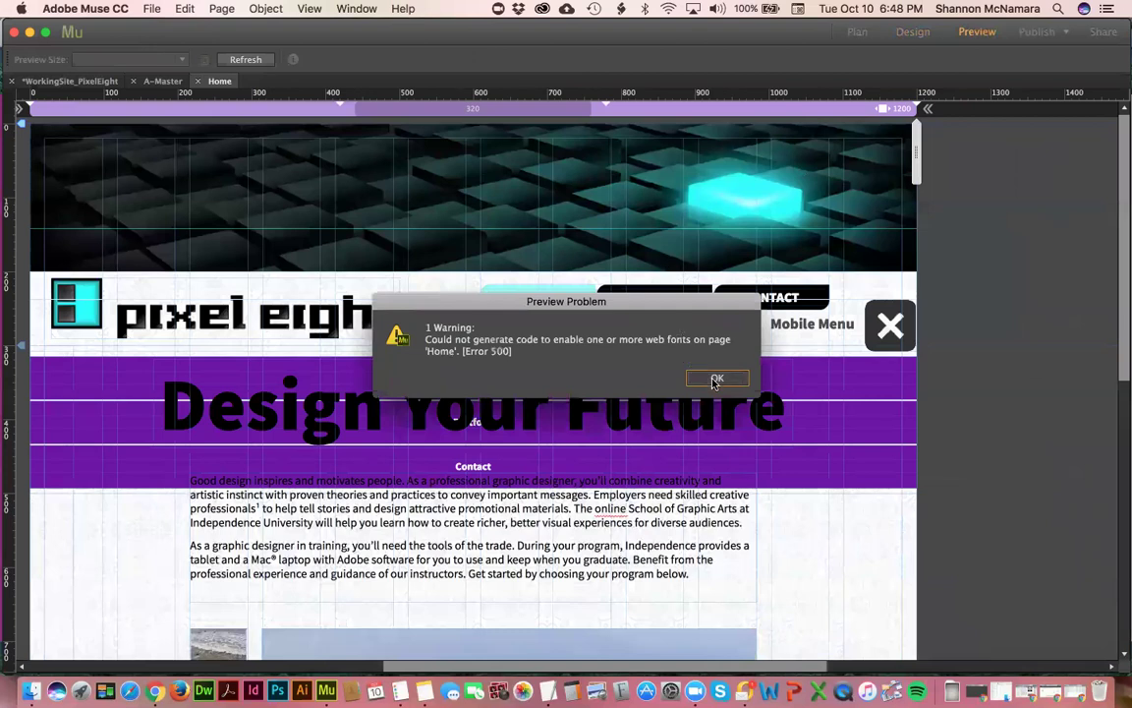
left_click(717, 380)
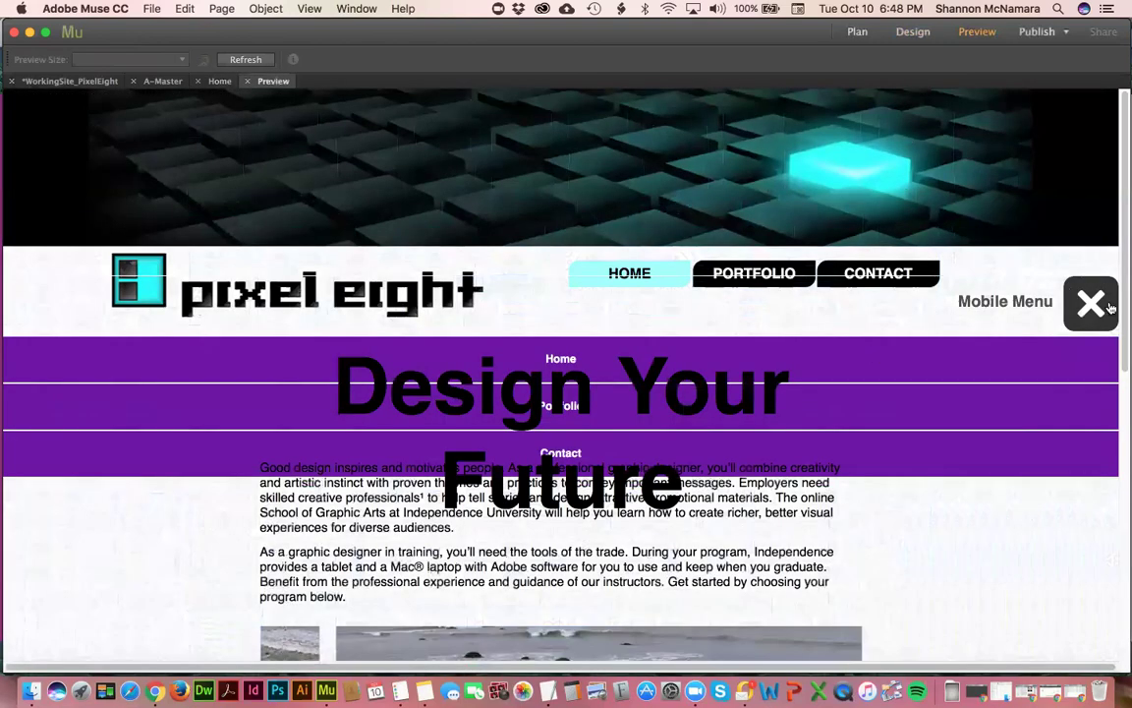
left_click(1091, 303)
left_click(1091, 303)
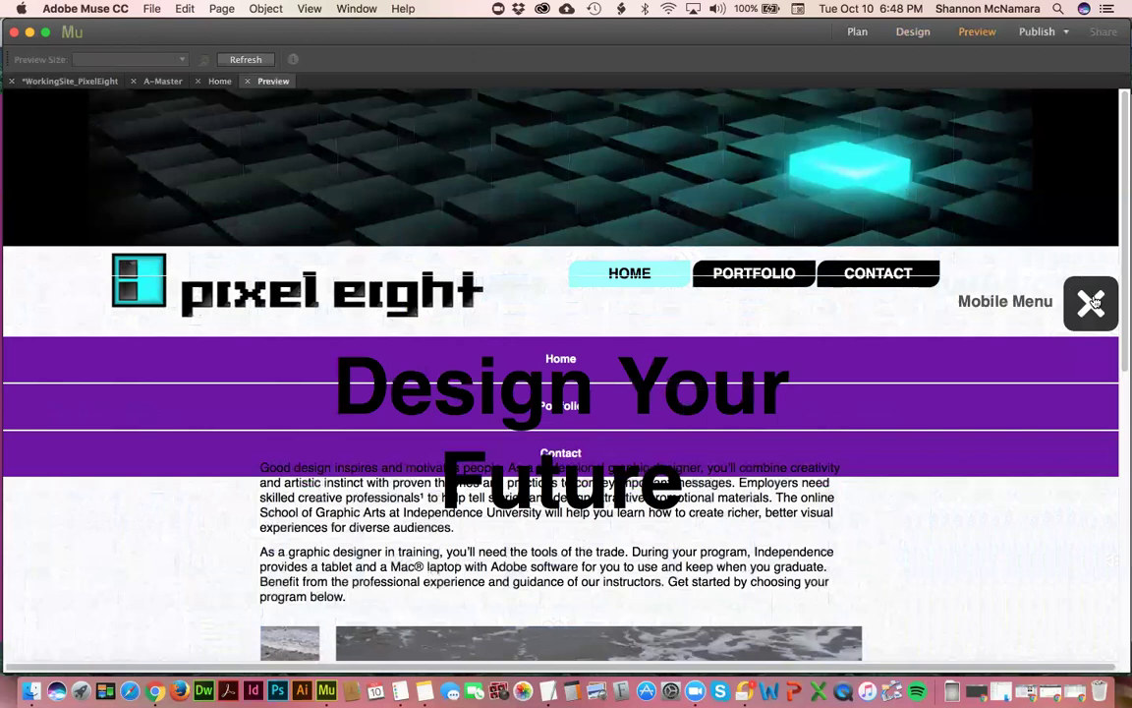
left_click(1092, 302)
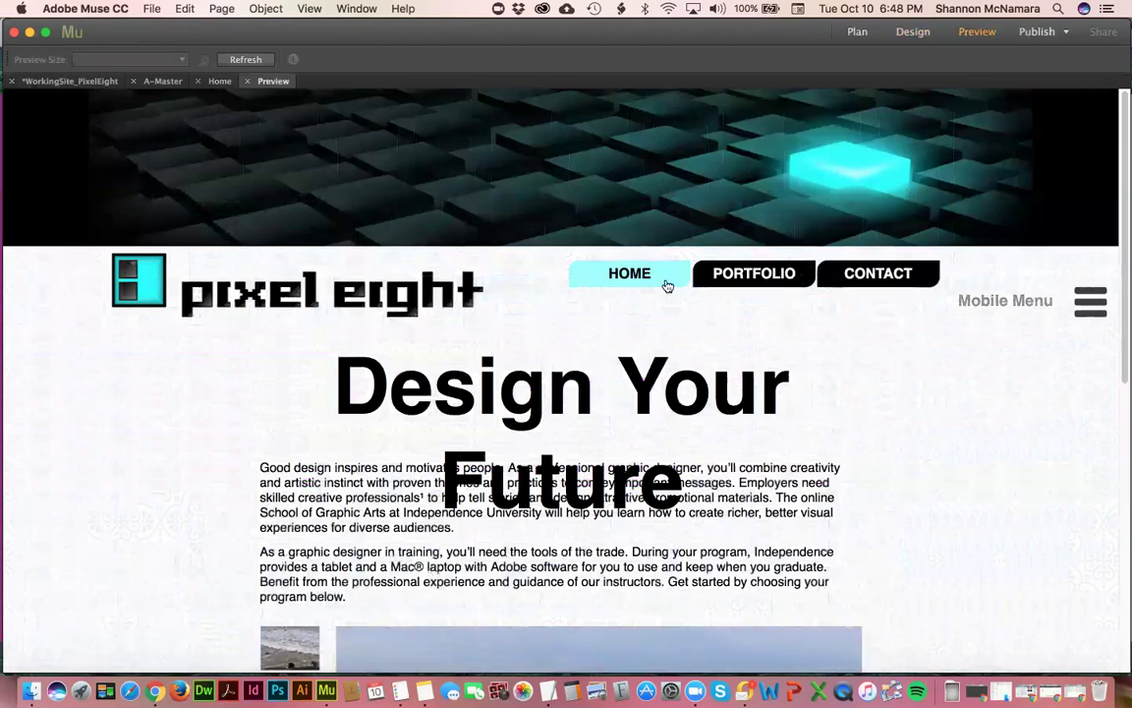
- Close the Preview, Home and A-Master tabs to get back to the site map
left_click(246, 82)
left_click(226, 80)
left_click(164, 81)
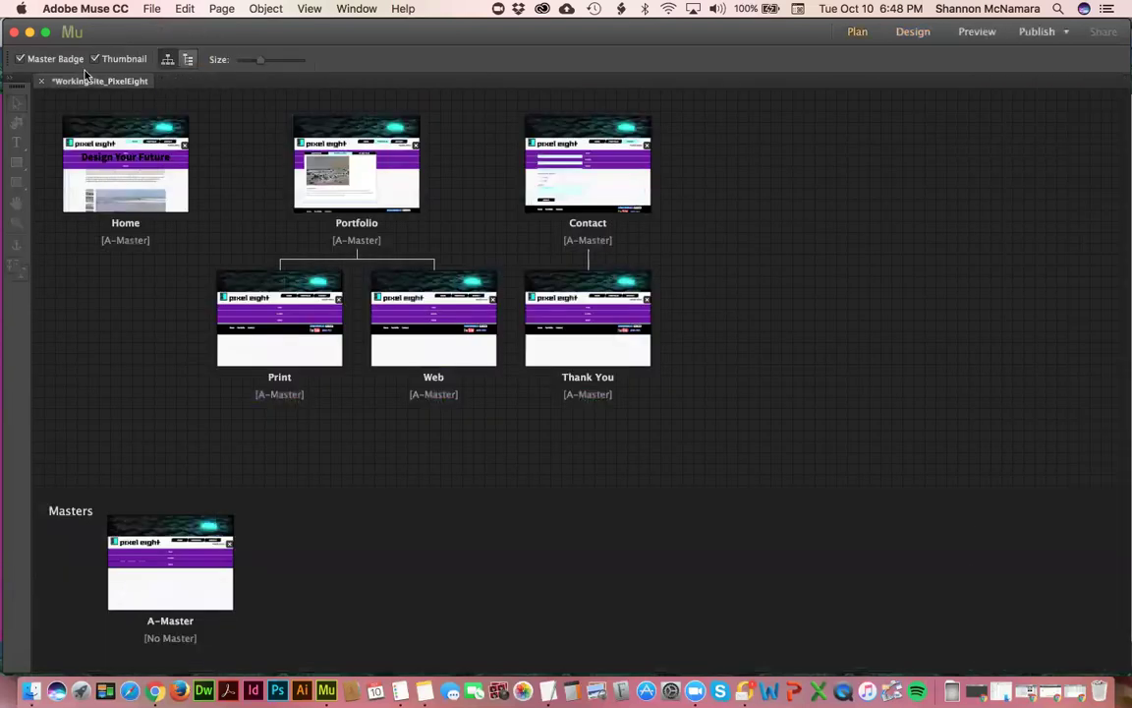
- Save and close WorkingSite_PixelEight, then quit Muse to Finder
key("super+s")
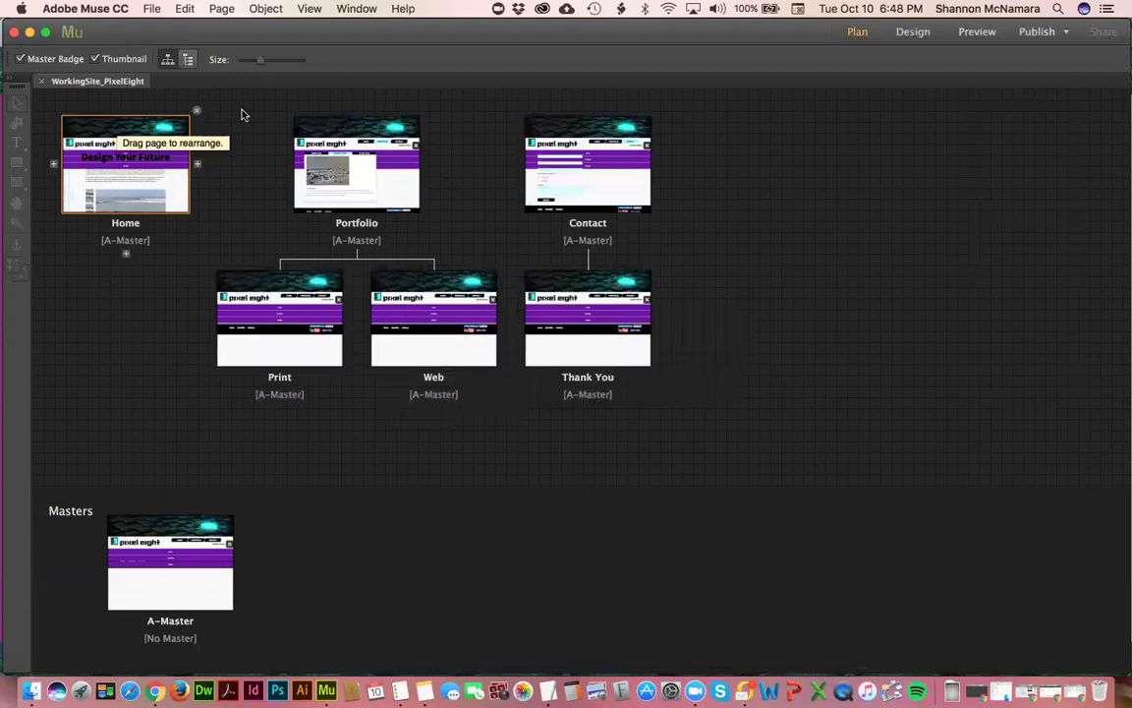
key("super+w")
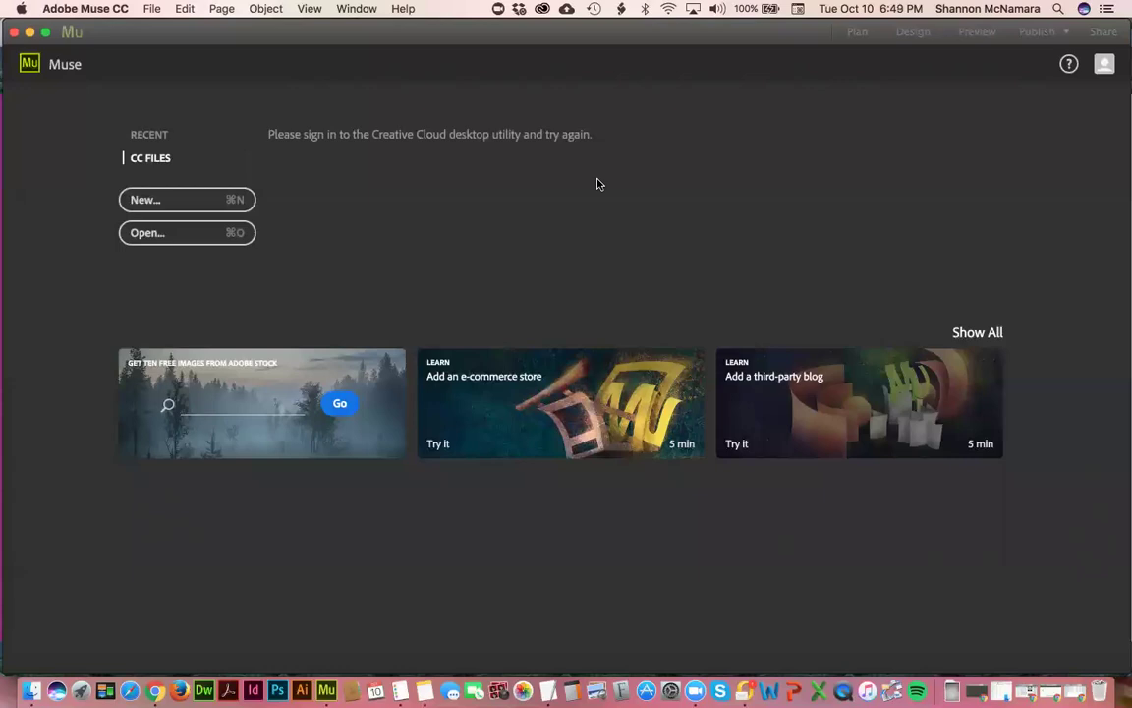
key("super+q")
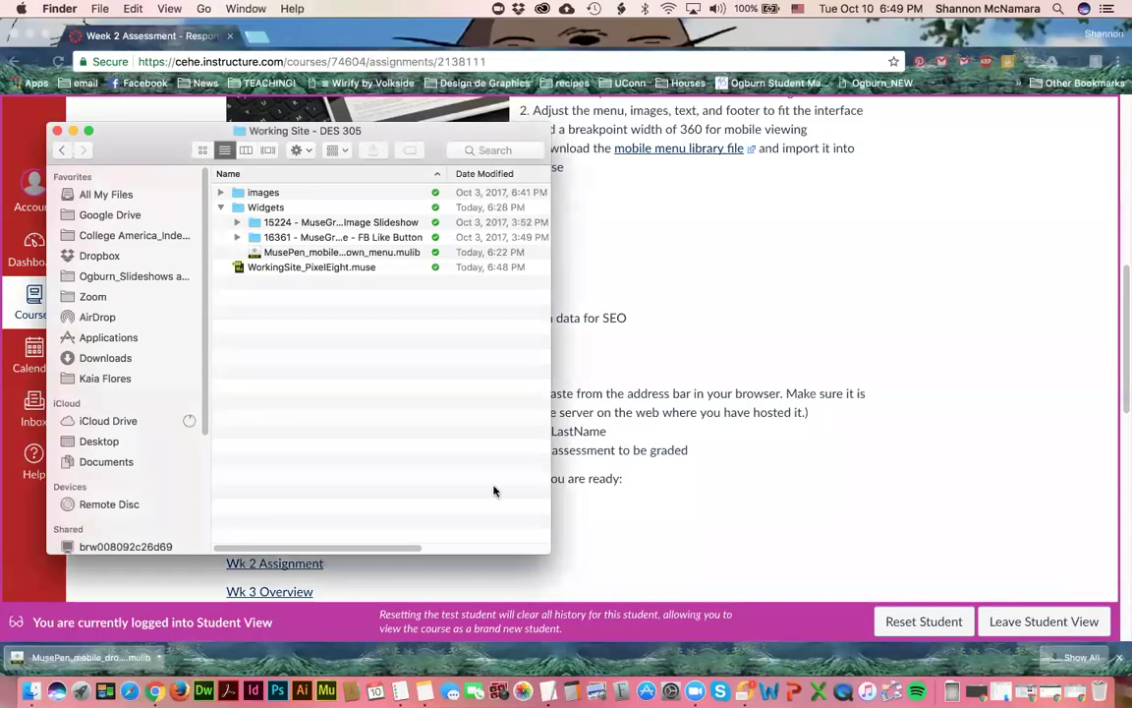
- Relaunch Adobe Muse from the Dock and enlarge its window to fill the screen
left_click(326, 691)
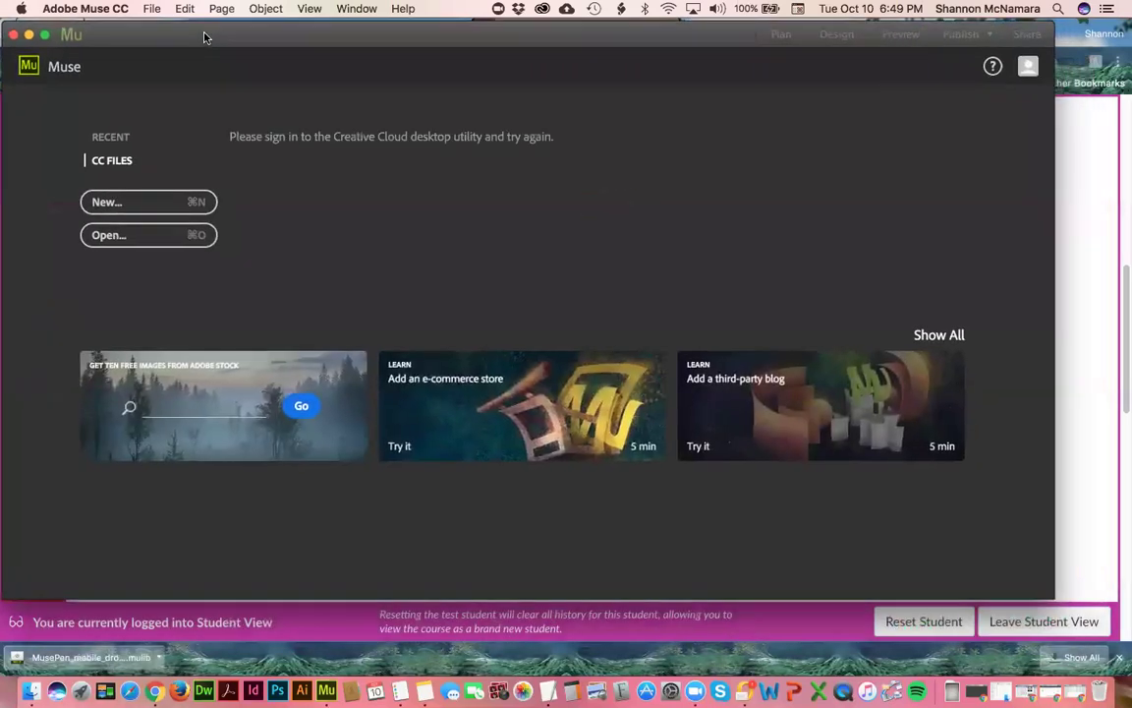
left_click_drag(1053, 596, 1123, 679)
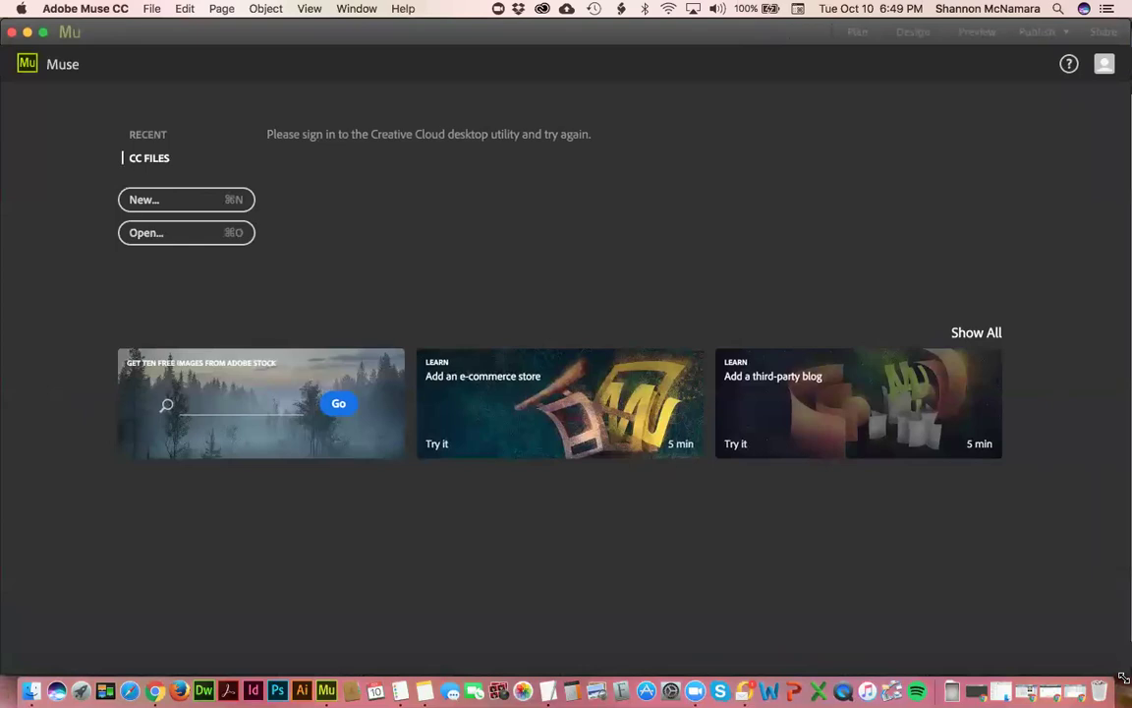
- Reopen WorkingSite_PixelEight.muse, dismiss the upsampled assets alert, and open A-Master with its accordion selected
left_click(185, 233)
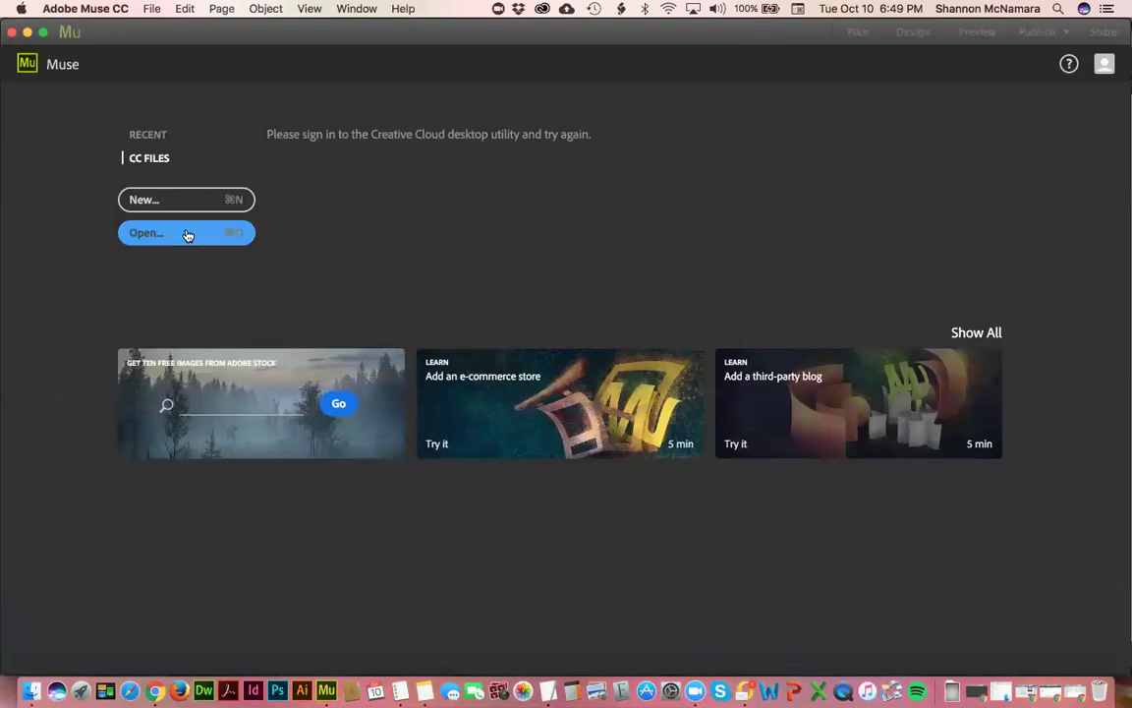
double_click(558, 150)
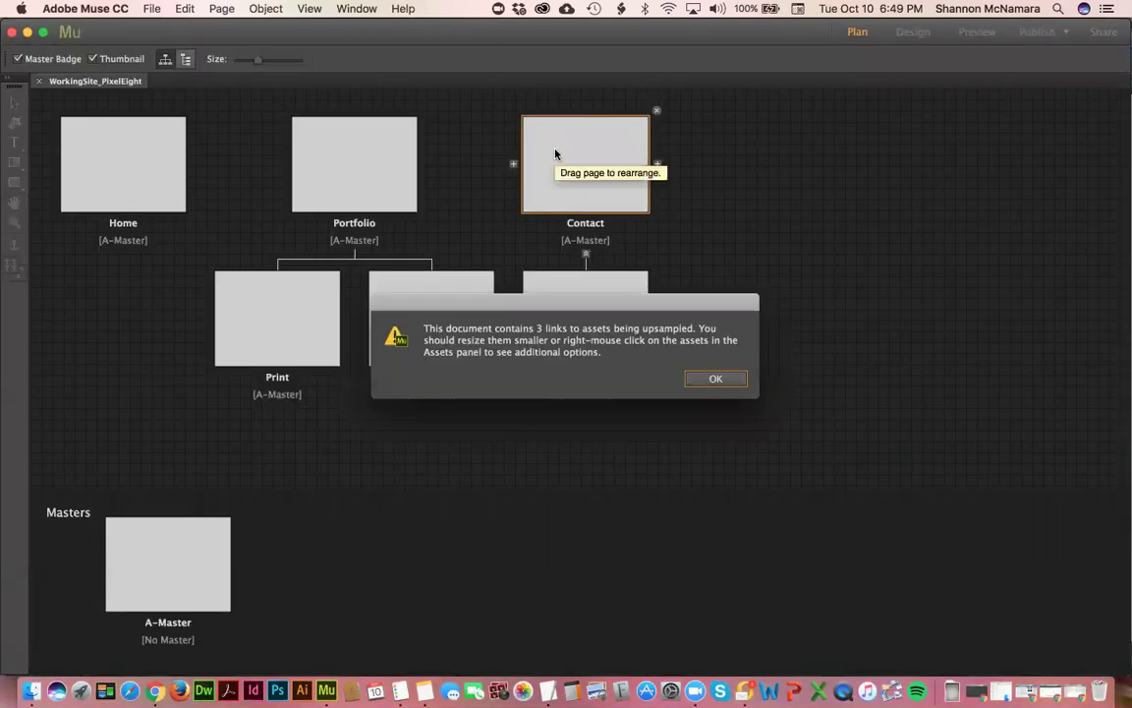
left_click(721, 380)
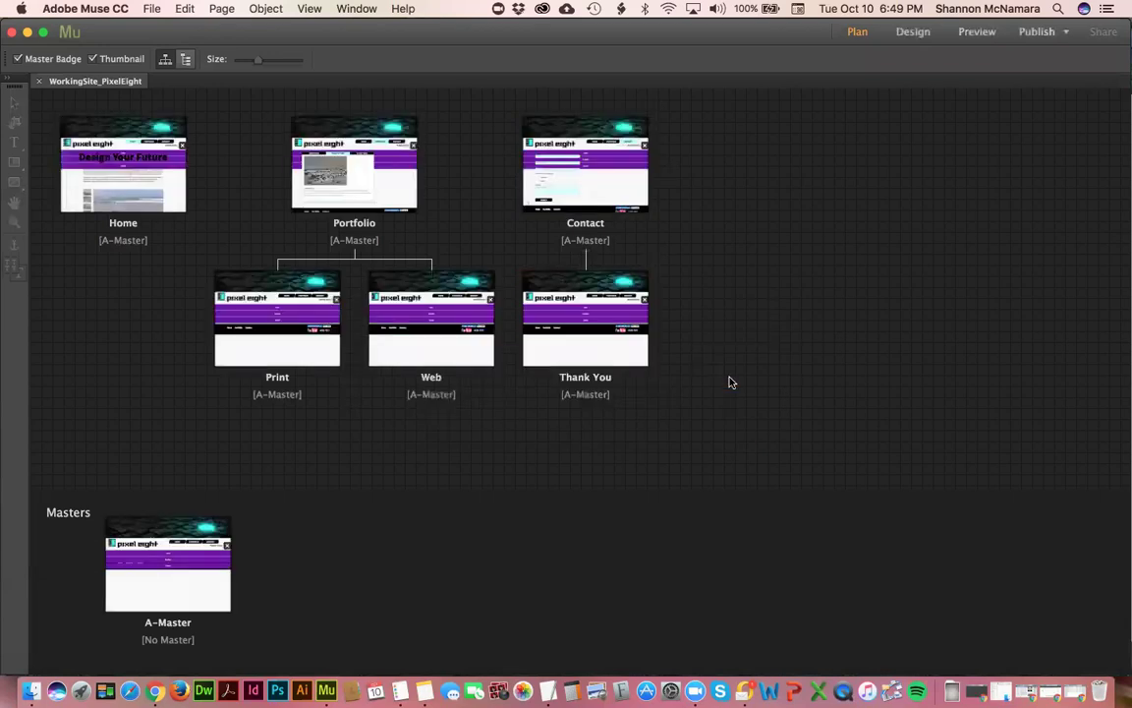
double_click(185, 581)
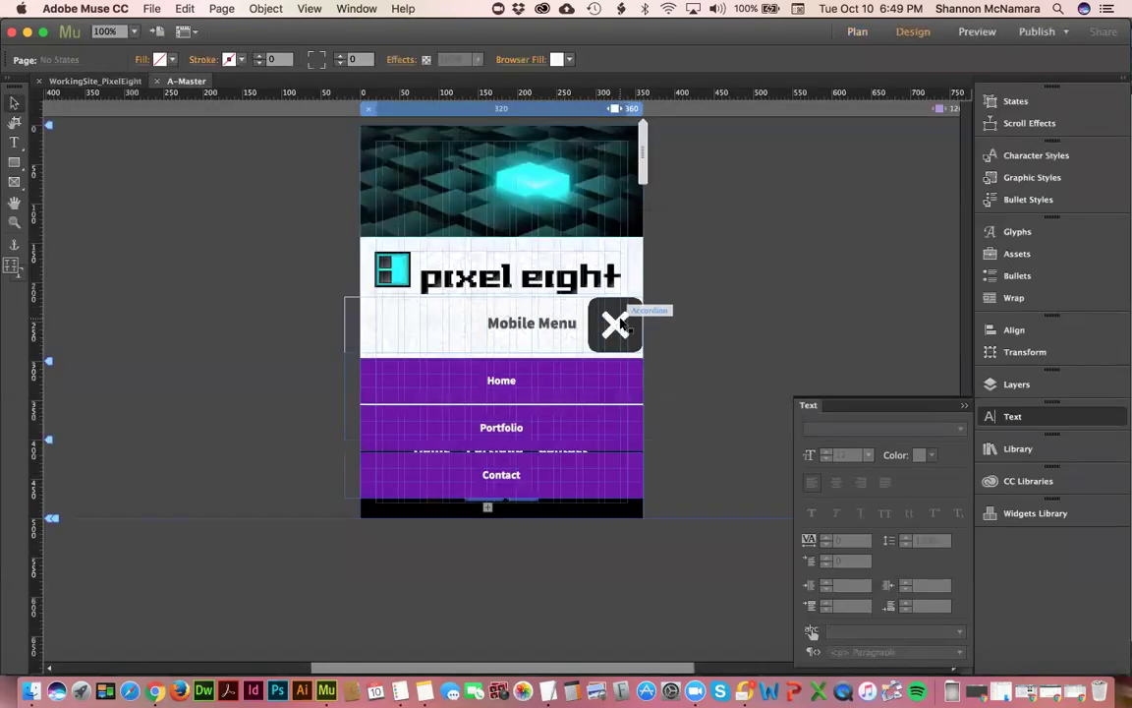
left_click(639, 313)
left_click(658, 295)
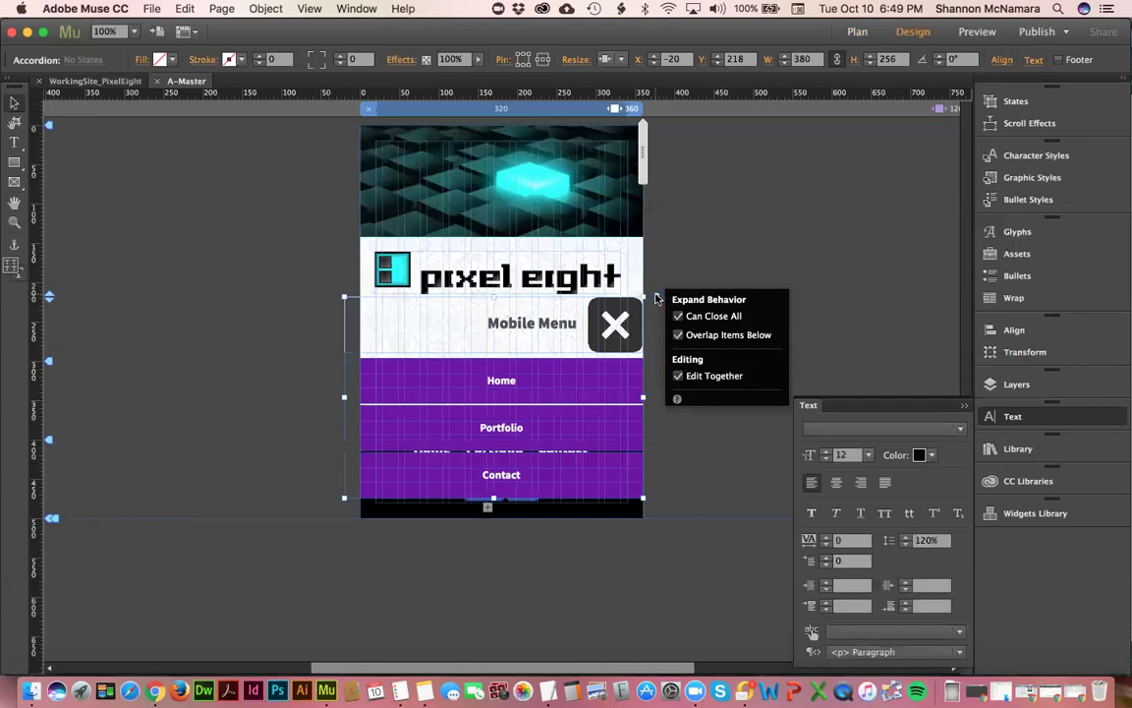
left_click(693, 289)
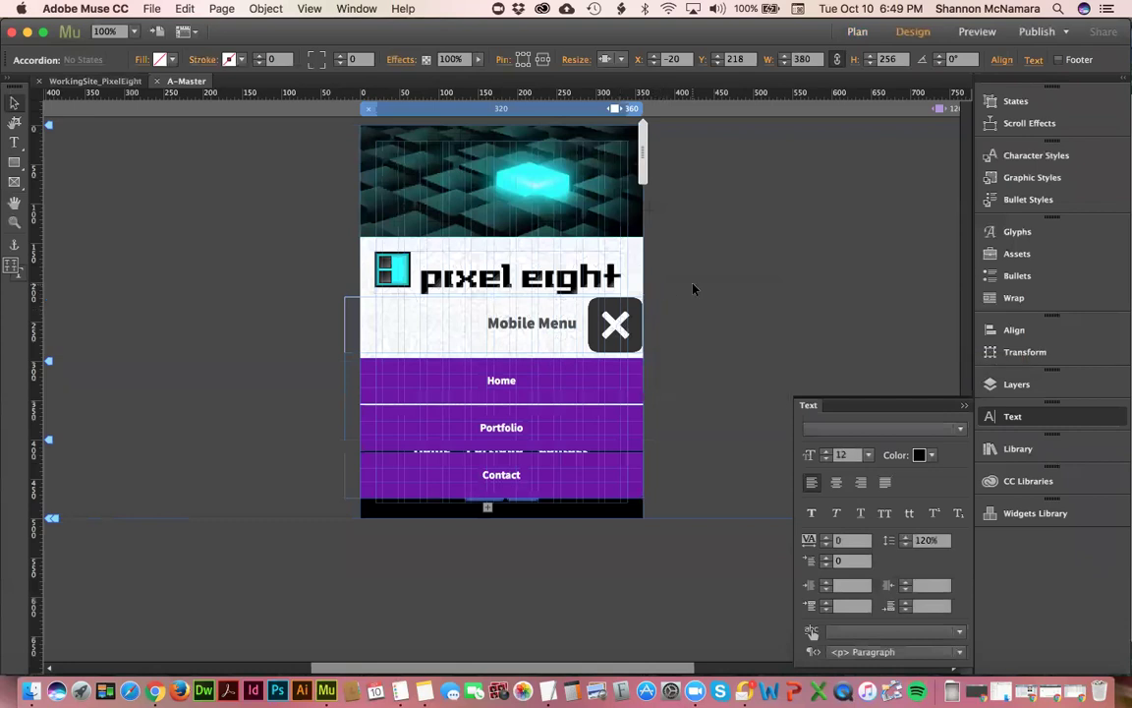
left_click(491, 389)
left_click(448, 392)
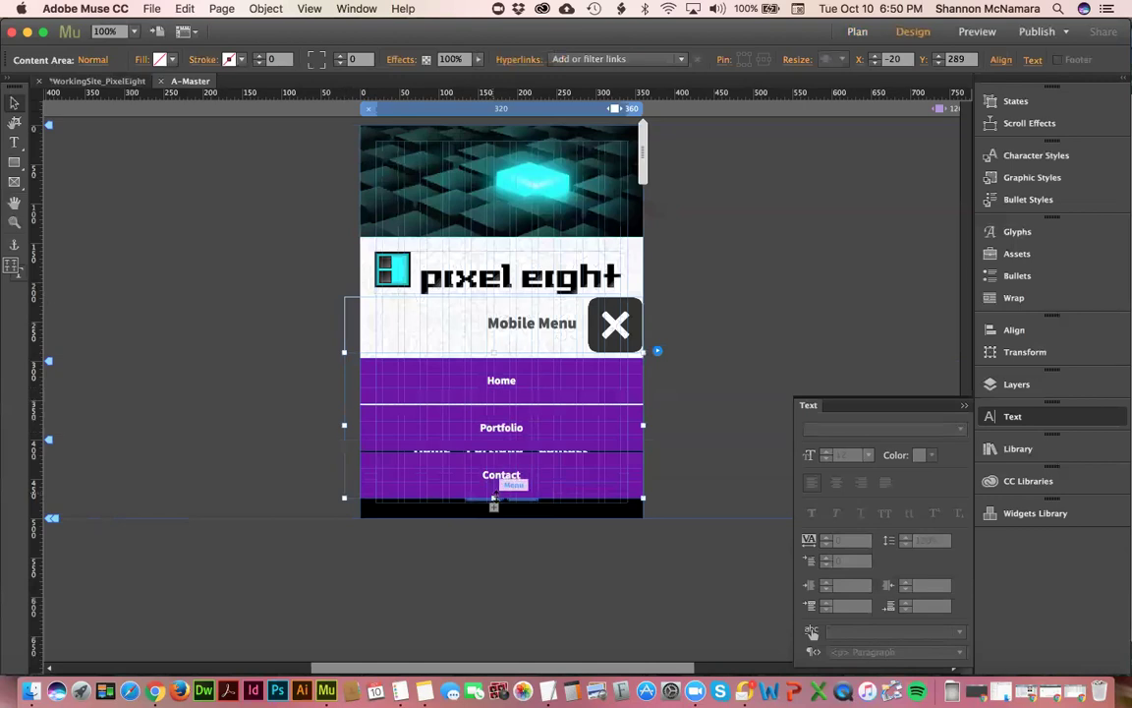
- Shorten the accordion's menu so items sit closer, and set them to 18 pt all caps
left_click(488, 395)
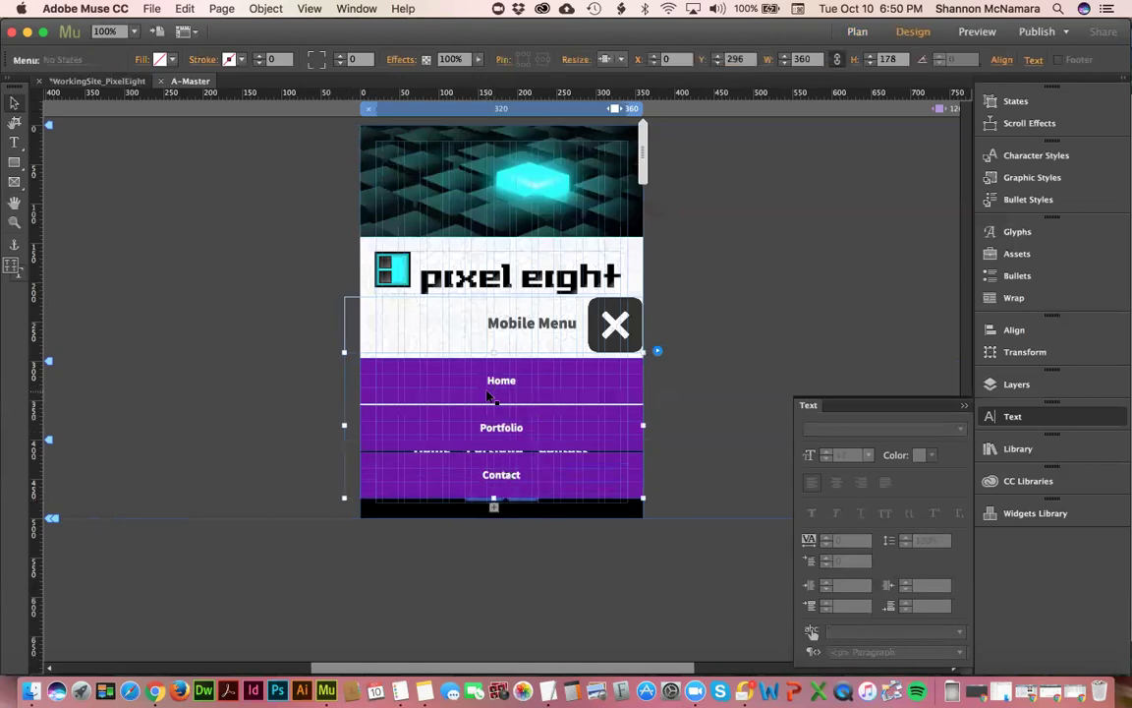
left_click_drag(494, 498, 512, 436)
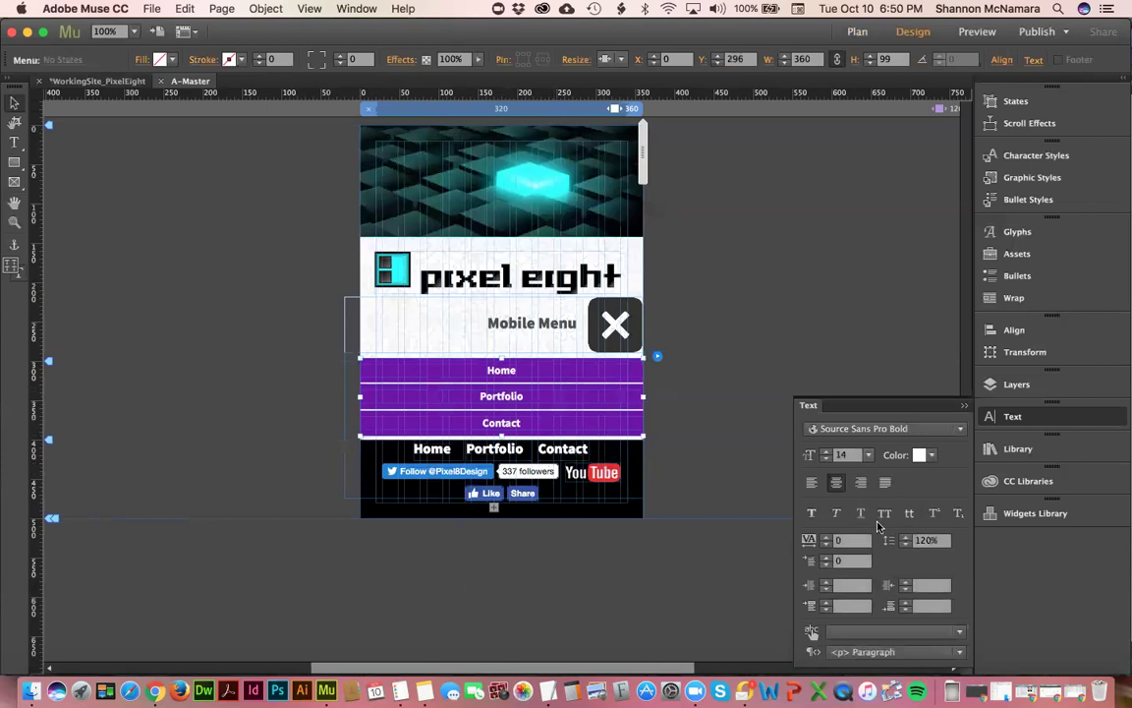
left_click(868, 455)
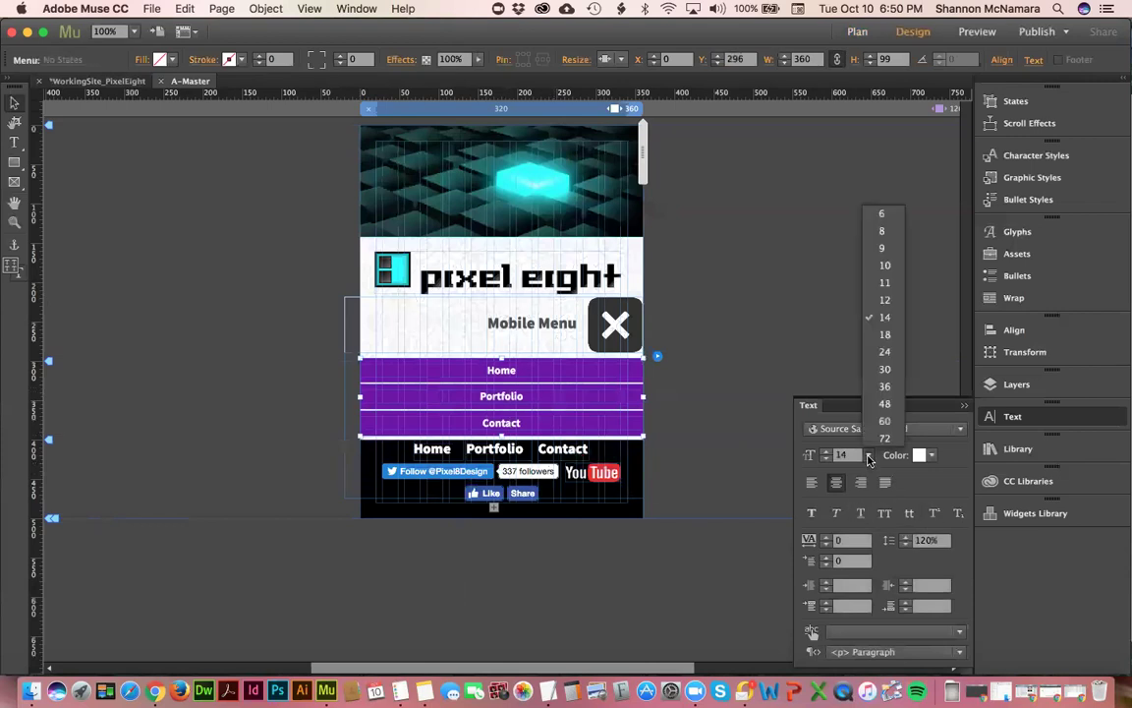
left_click(885, 335)
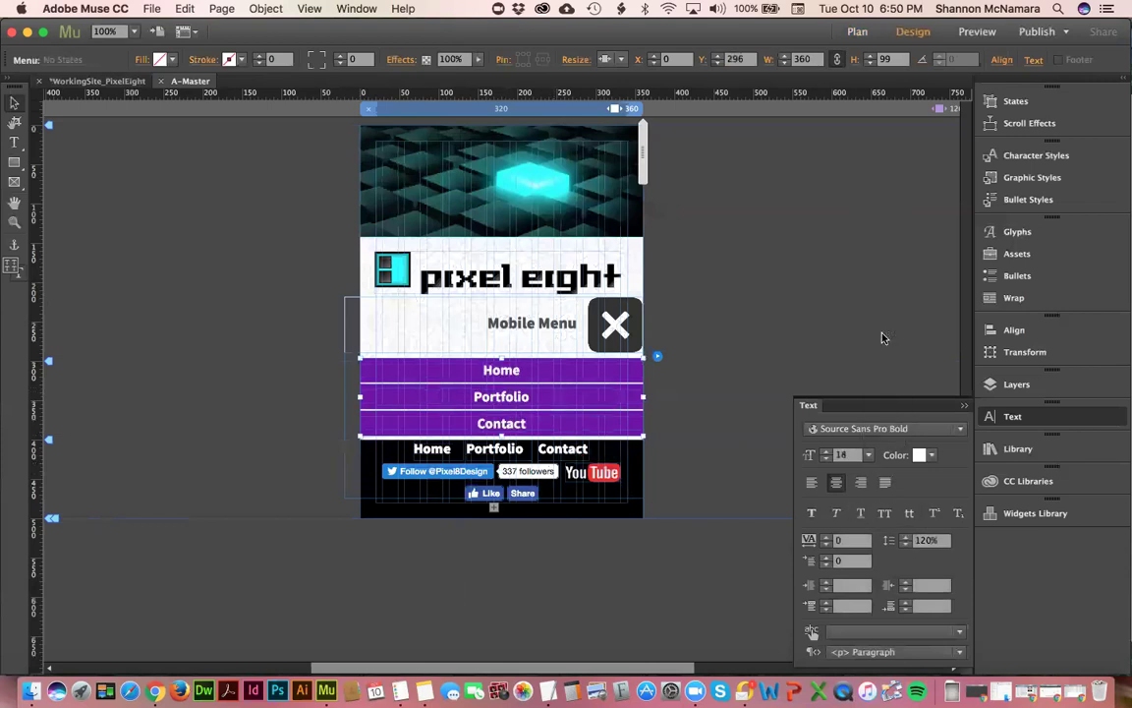
left_click(885, 512)
left_click(725, 272)
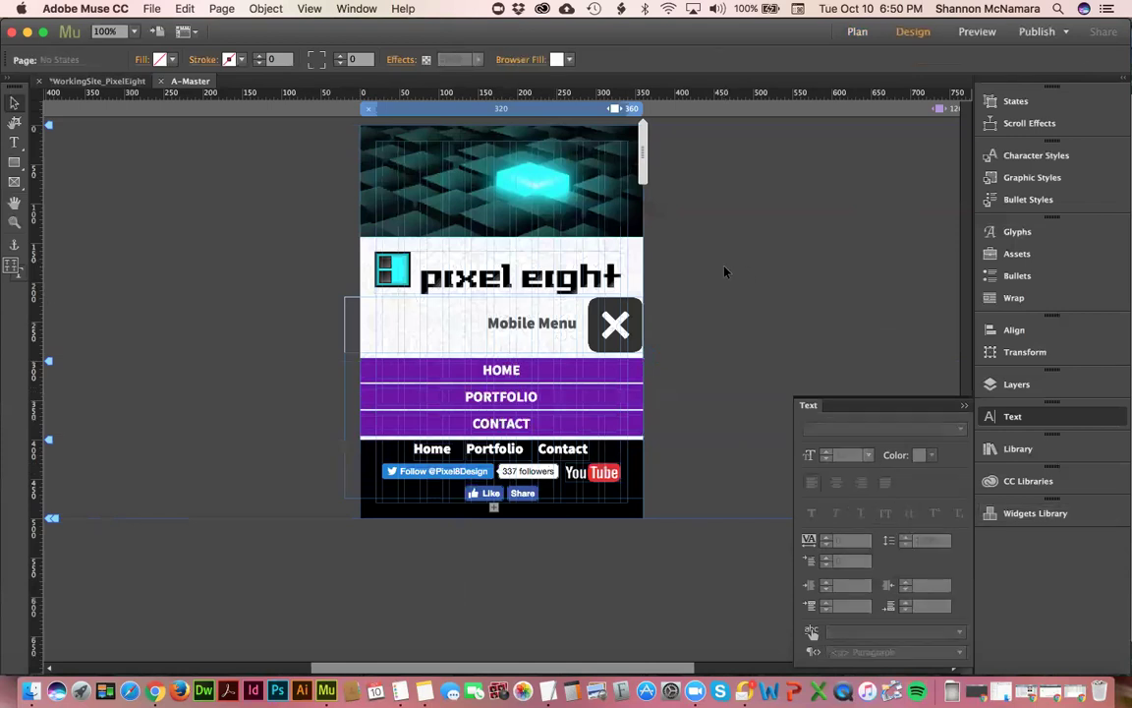
- Open the Home page from Plan view for comparison, then return to A-Master and select the accordion
left_click(97, 81)
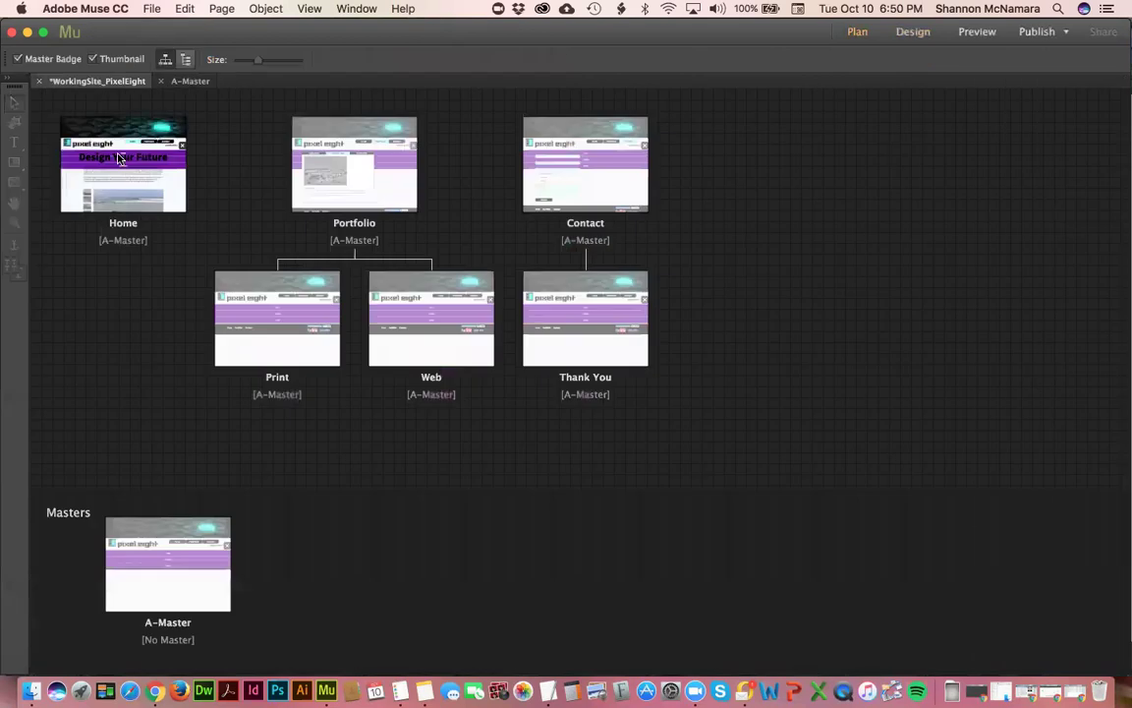
double_click(150, 164)
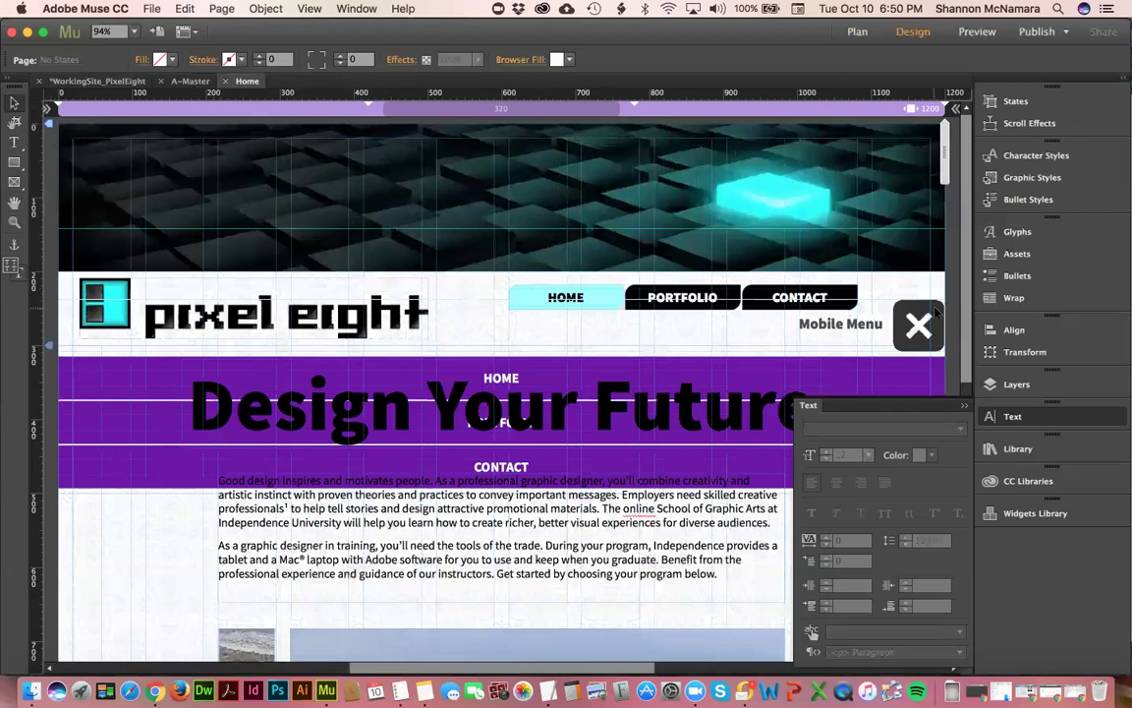
left_click(187, 81)
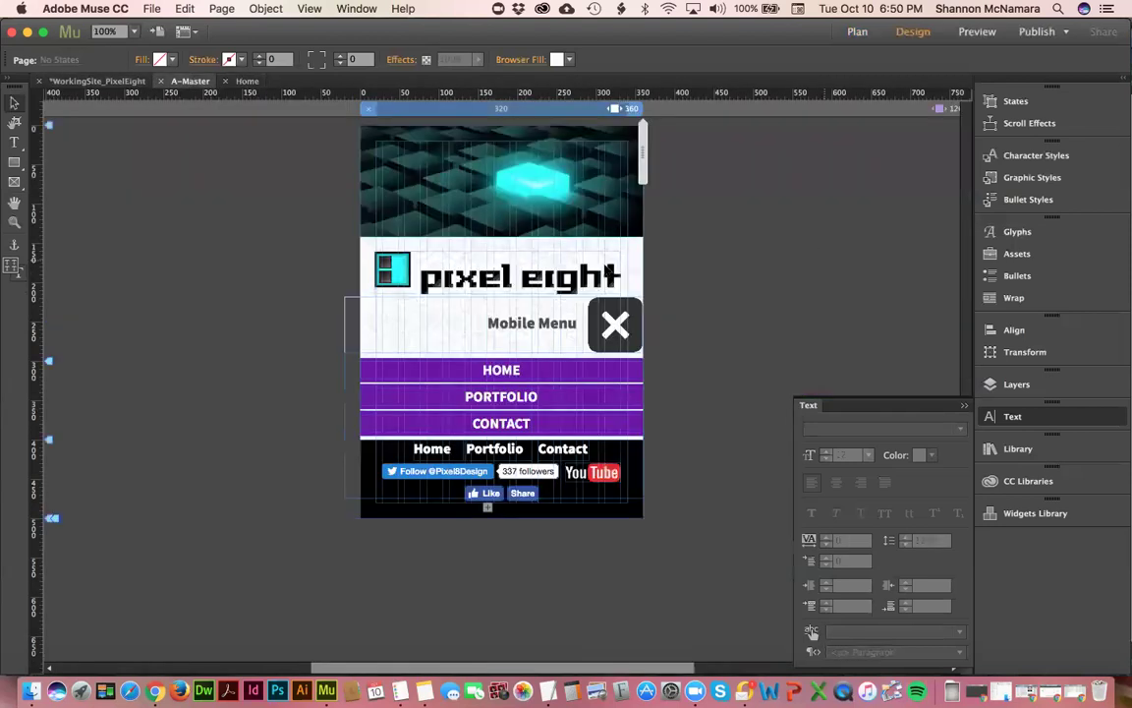
left_click(346, 301)
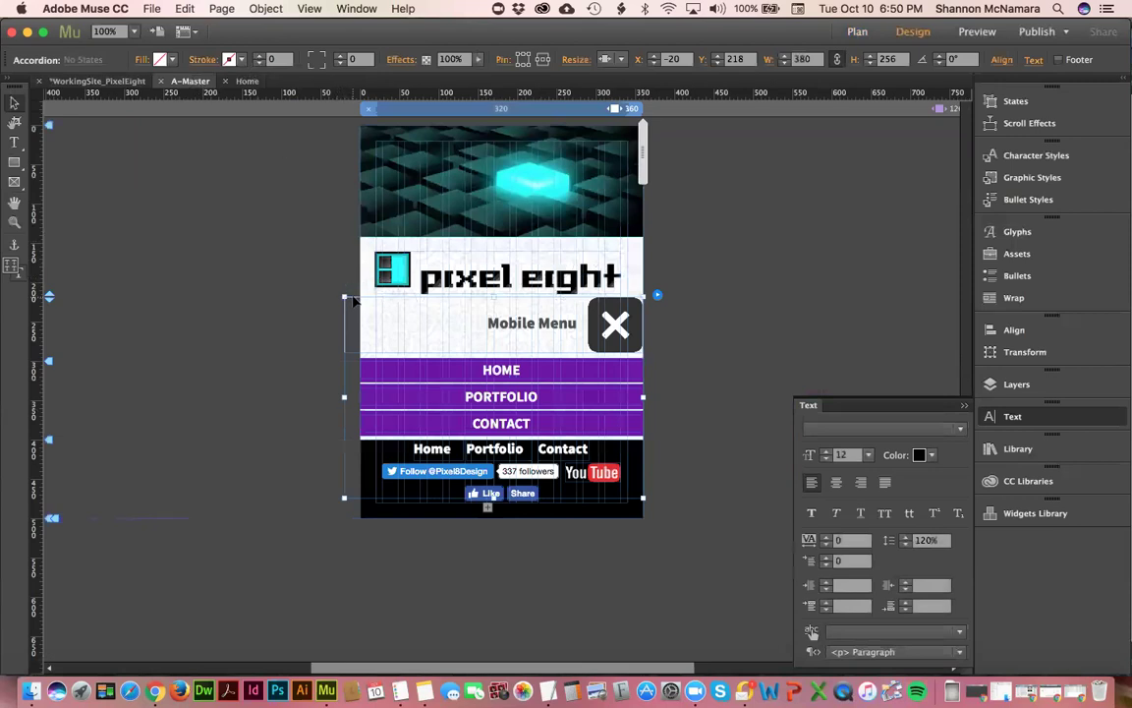
- Collapse the accordion to its hamburger, zoom in on the header, and expand it to show the X button
left_click(420, 320)
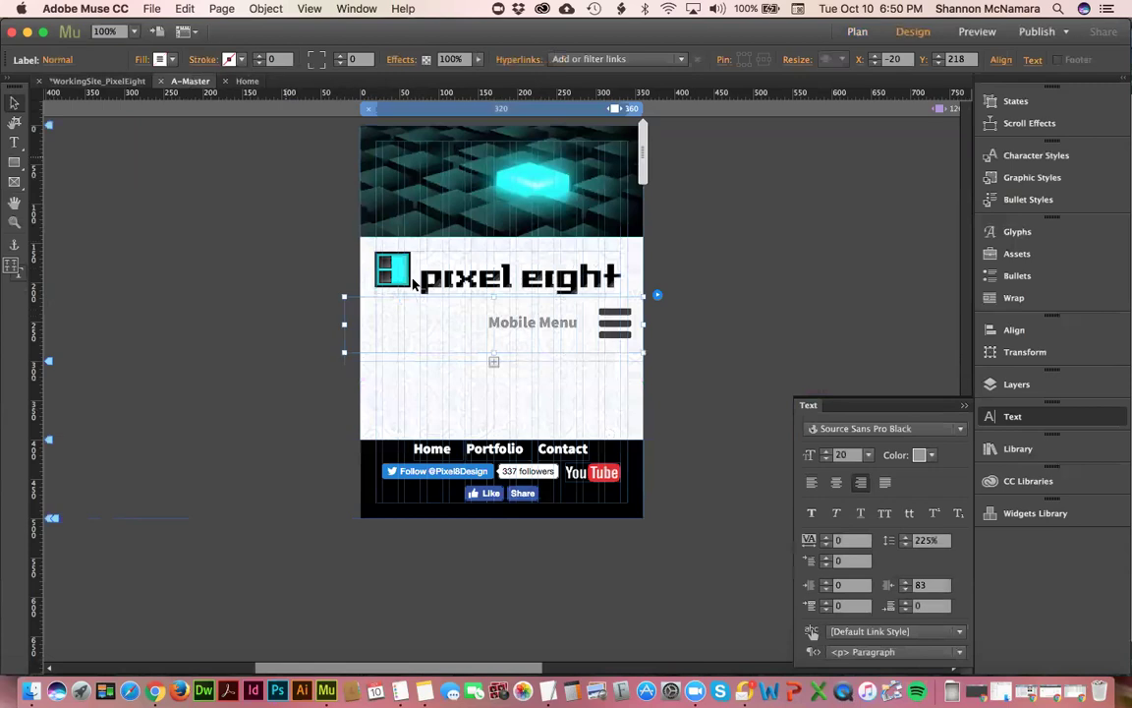
left_click(278, 271)
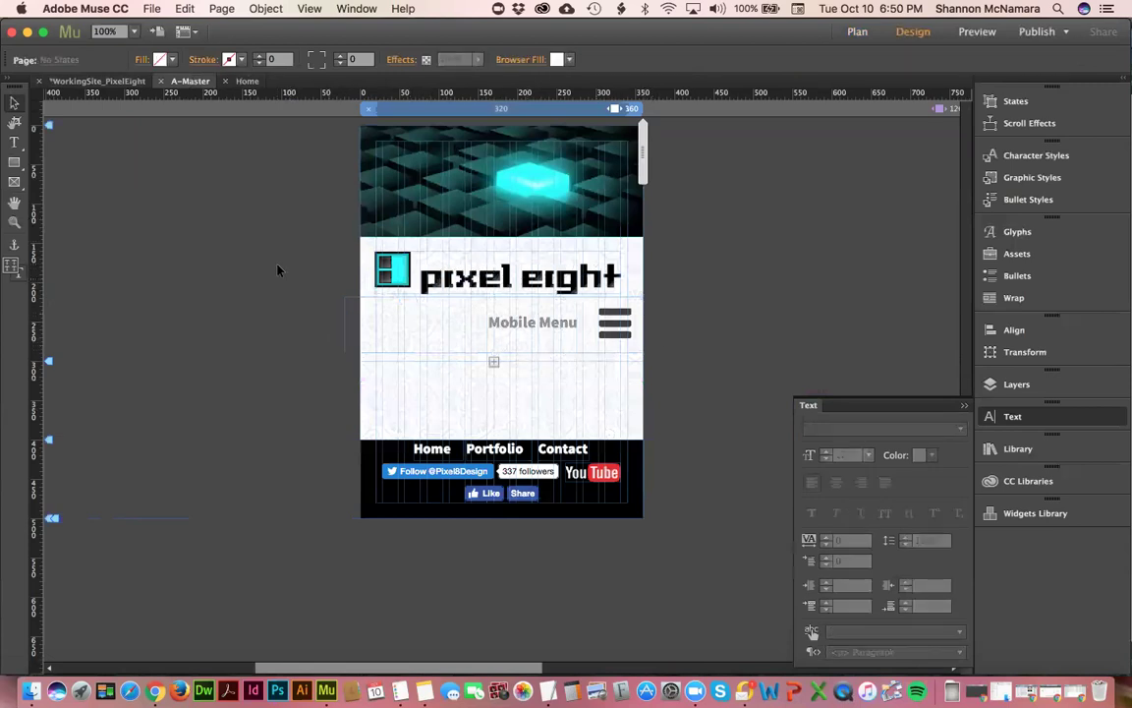
key("z")
left_click_drag(316, 265, 517, 399)
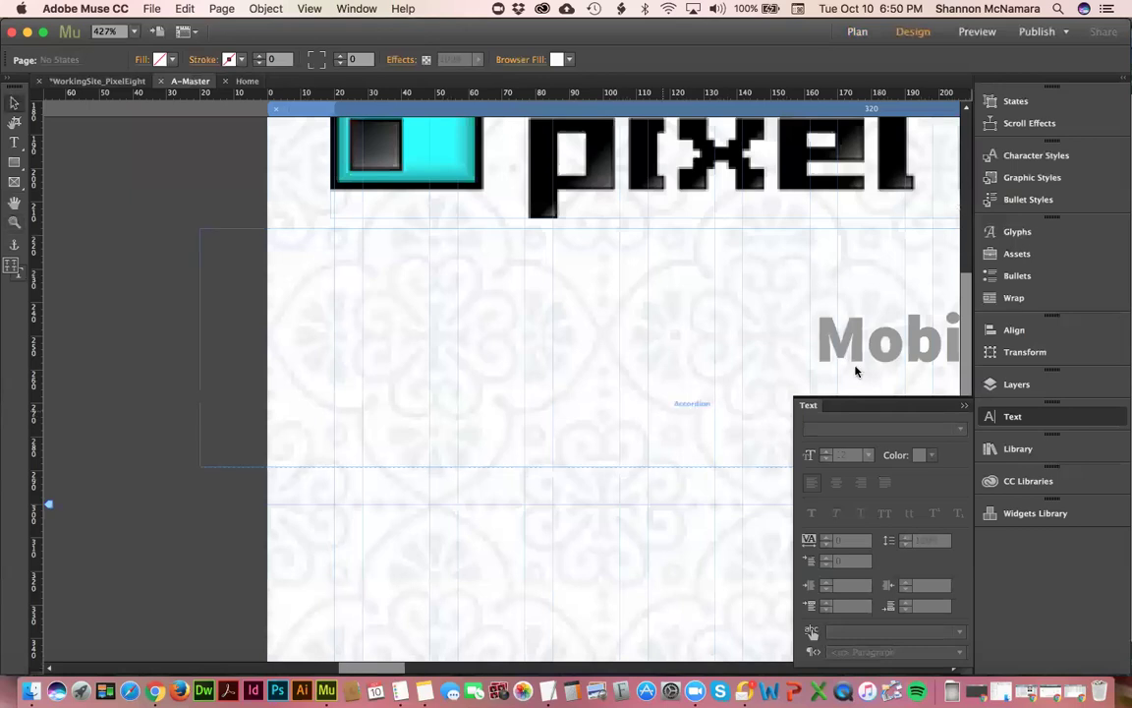
left_click(767, 383)
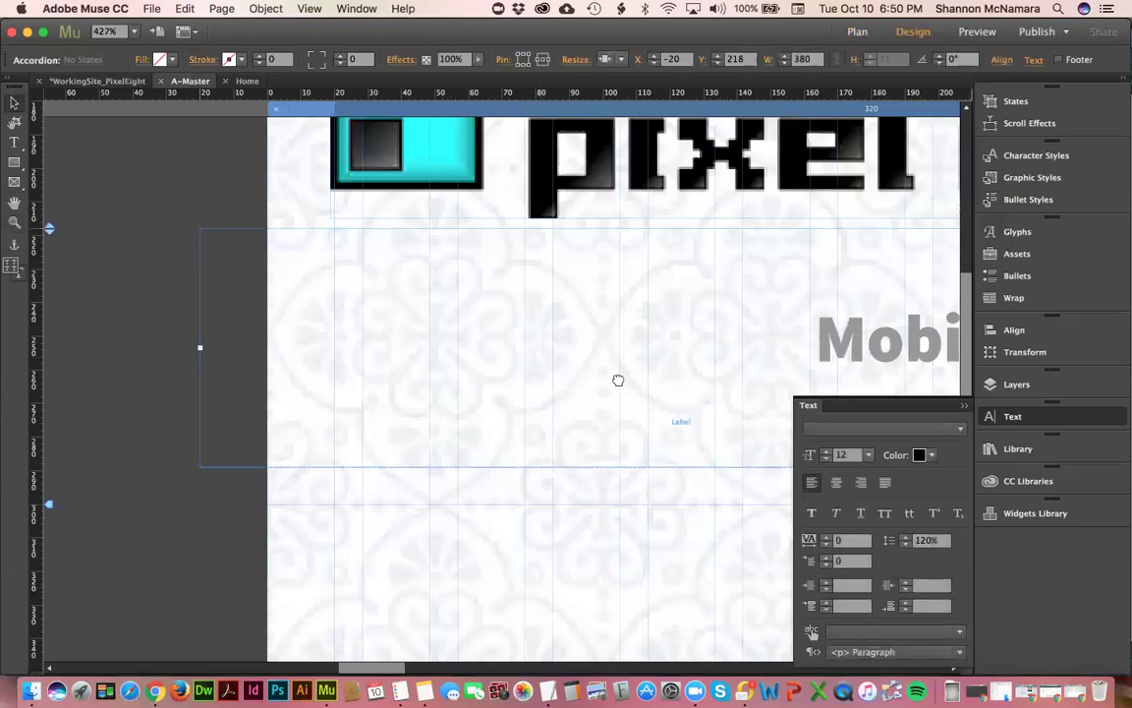
scroll(616, 379, "right", 10)
scroll(485, 362, "right", 2)
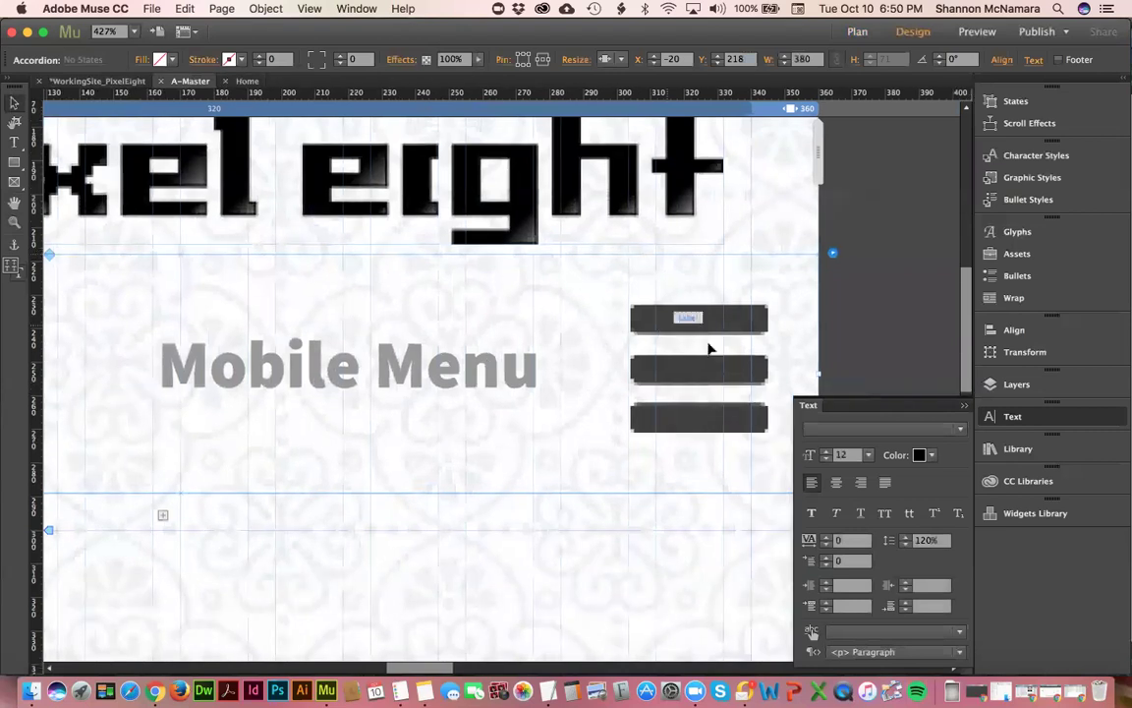
left_click(703, 323)
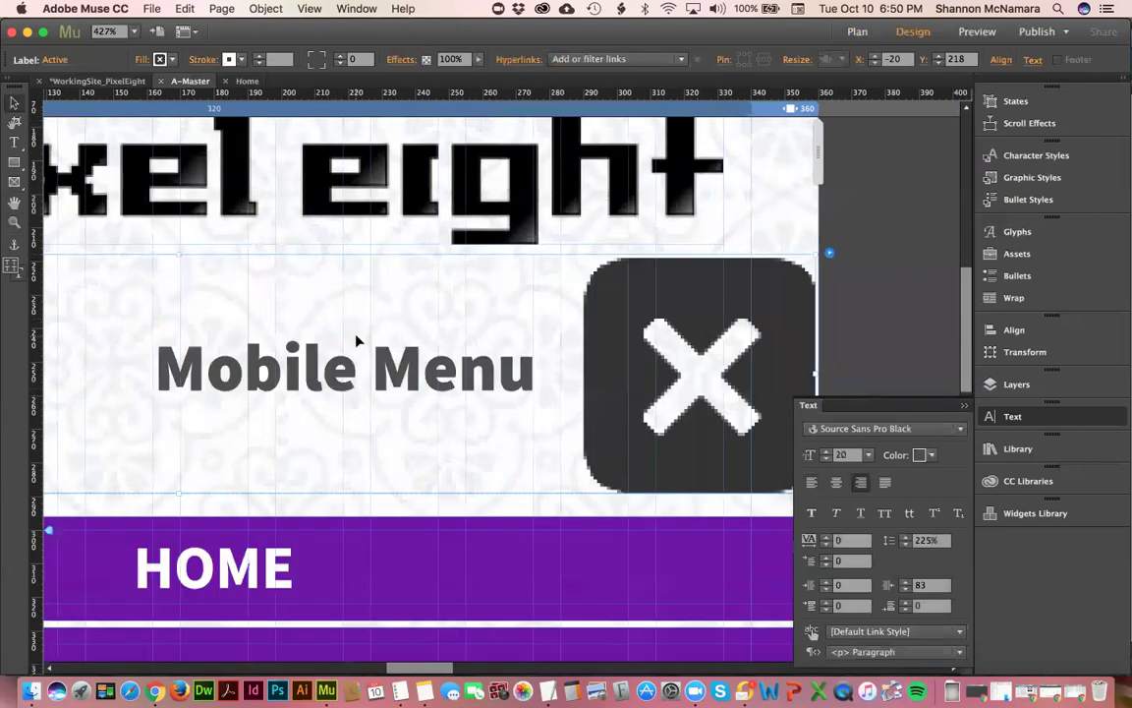
- Set the X button's stroke to None and toggle Edit Together in the accordion options
left_click(243, 59)
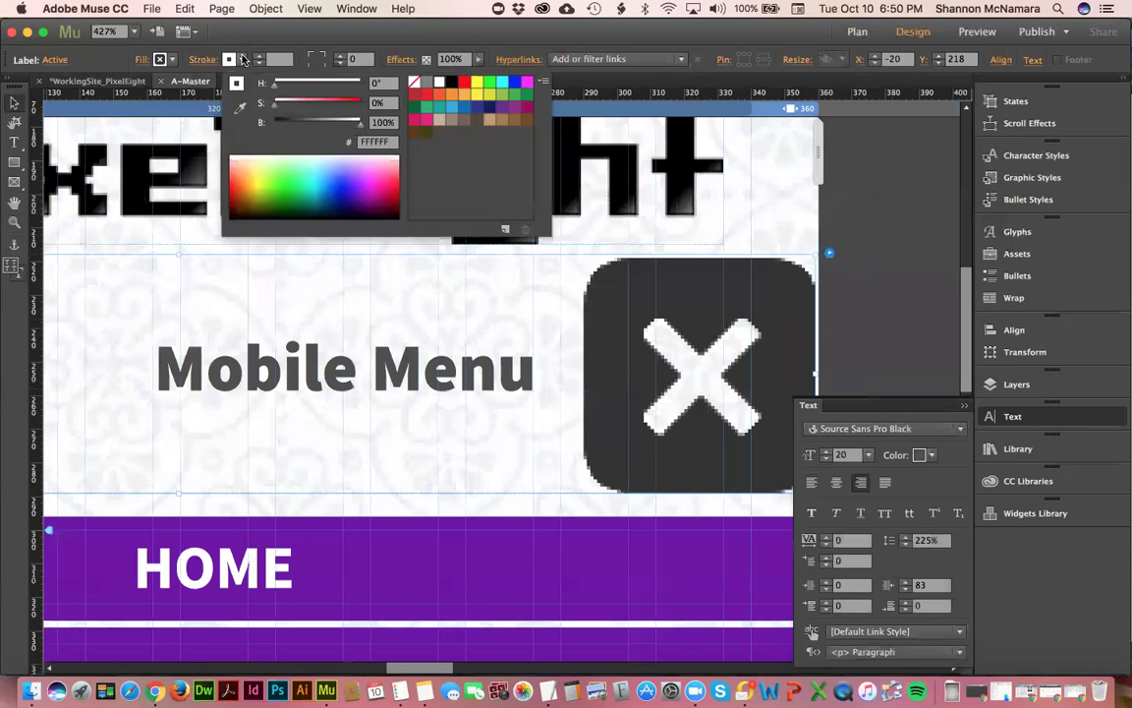
left_click(414, 83)
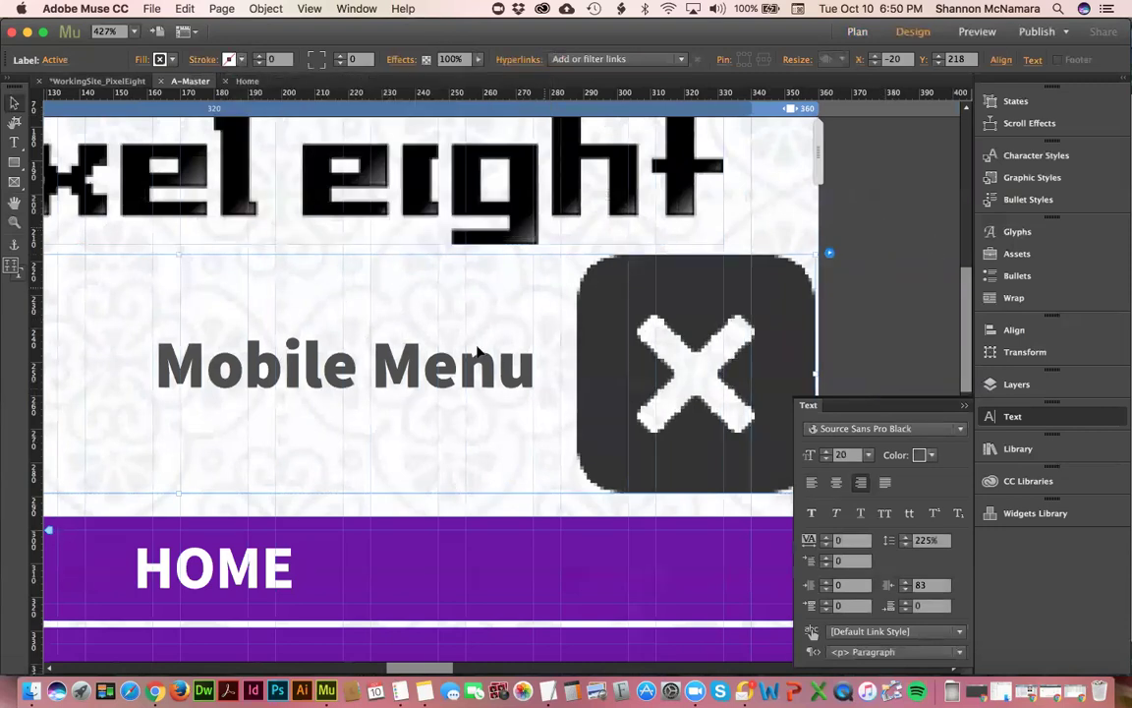
scroll(210, 329, "left", 10)
scroll(210, 330, "left", 8)
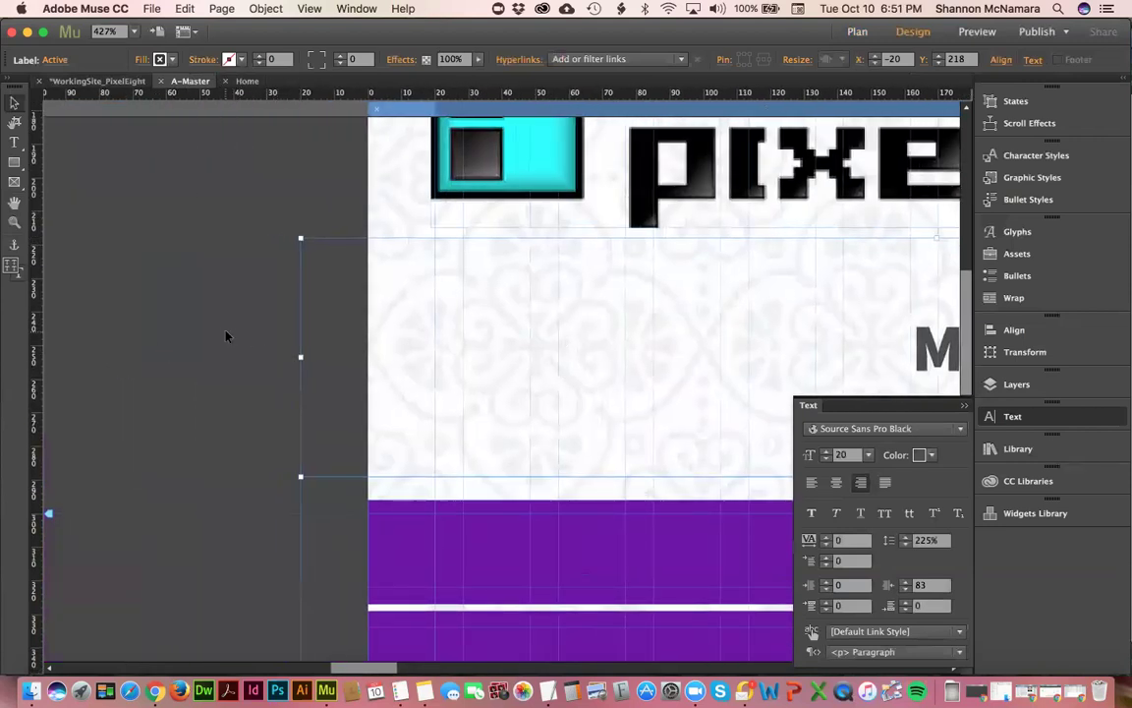
scroll(817, 305, "right", 20)
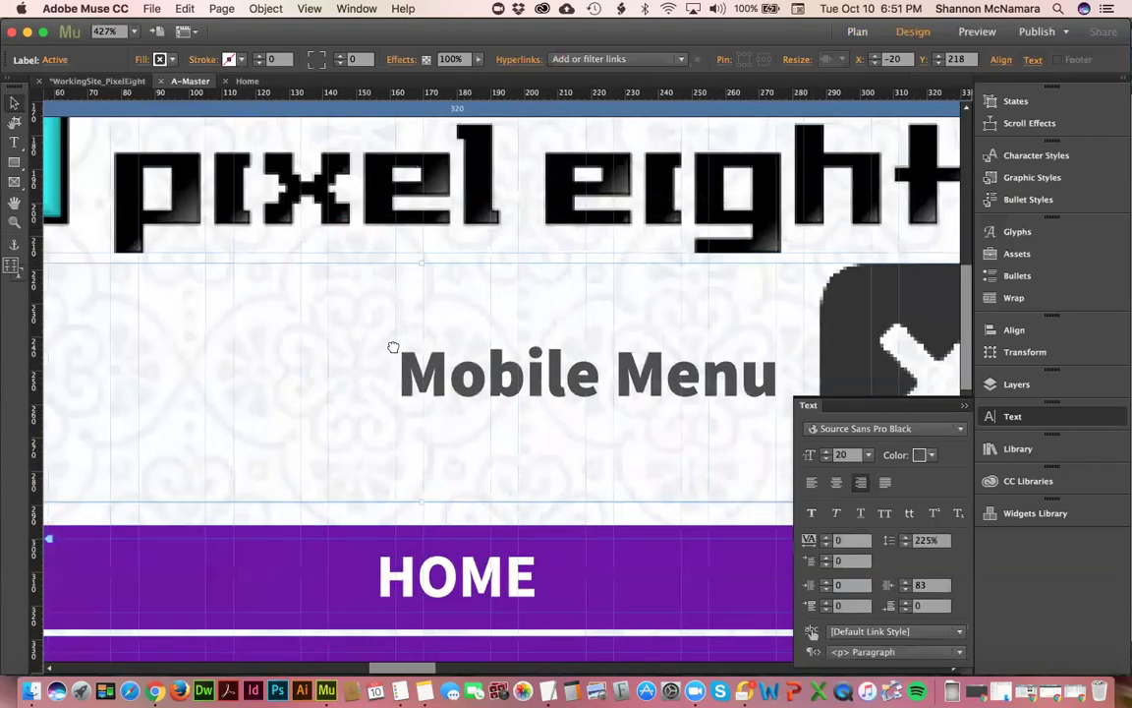
left_click(722, 261)
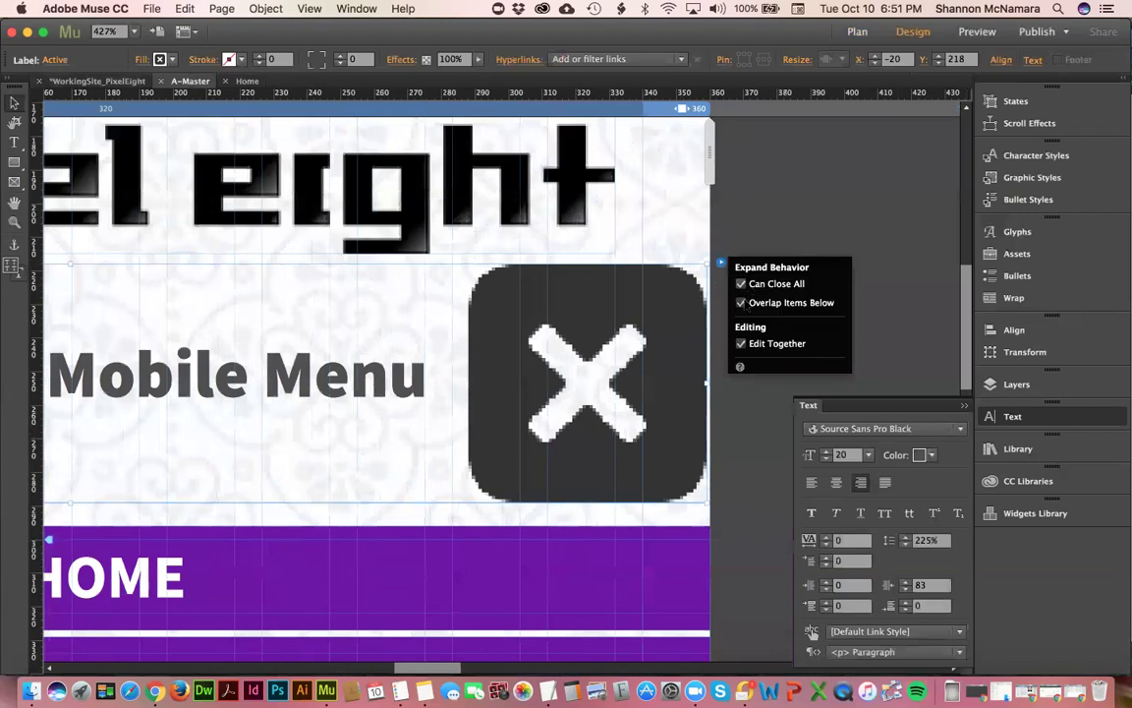
left_click(741, 343)
left_click(715, 152)
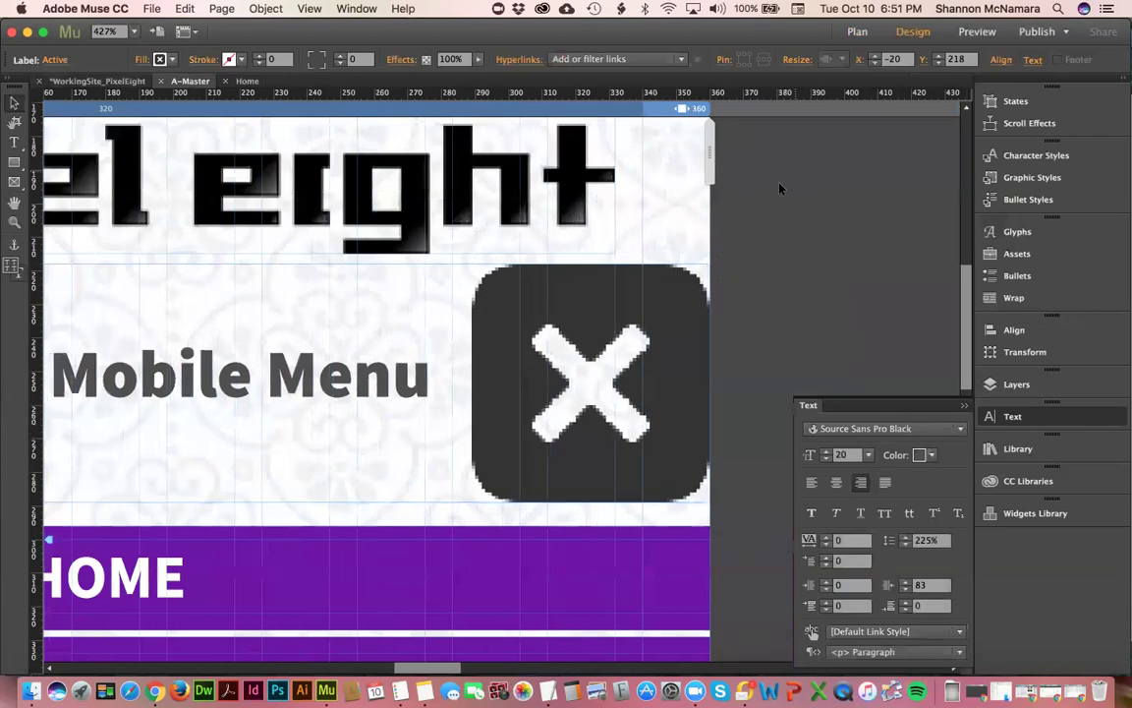
- Move the accordion label's left edge in to X 19, undo a width resize, and zoom out
left_click(599, 352)
scroll(532, 365, "left", 15)
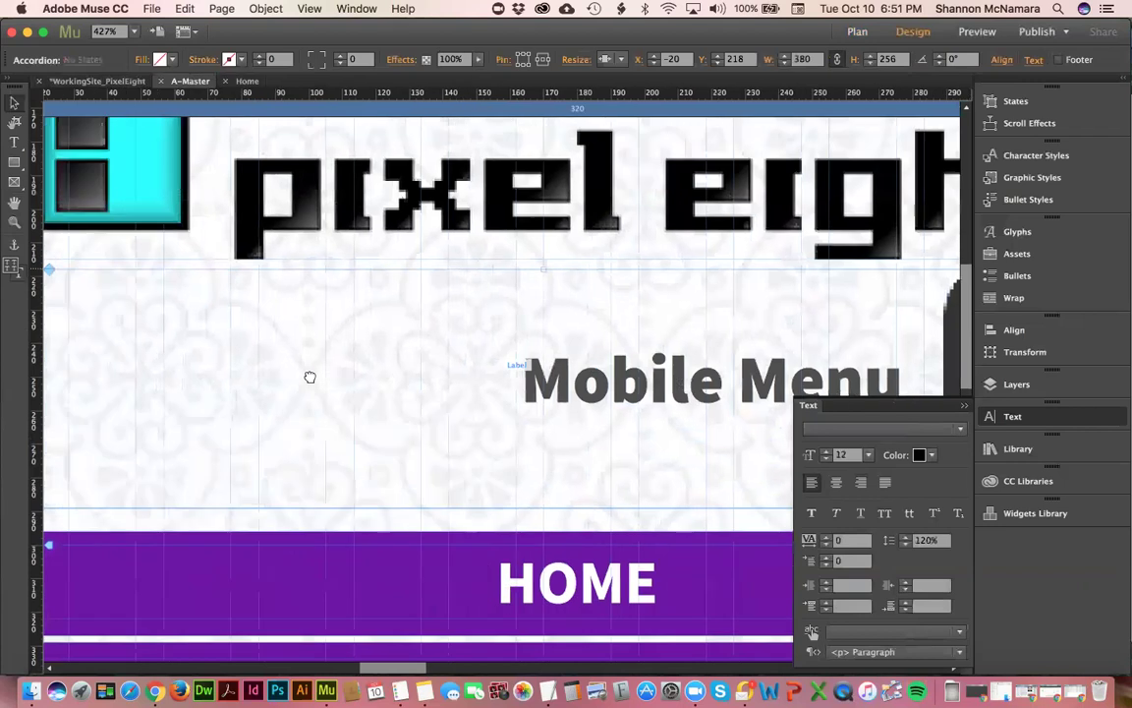
left_click(218, 307)
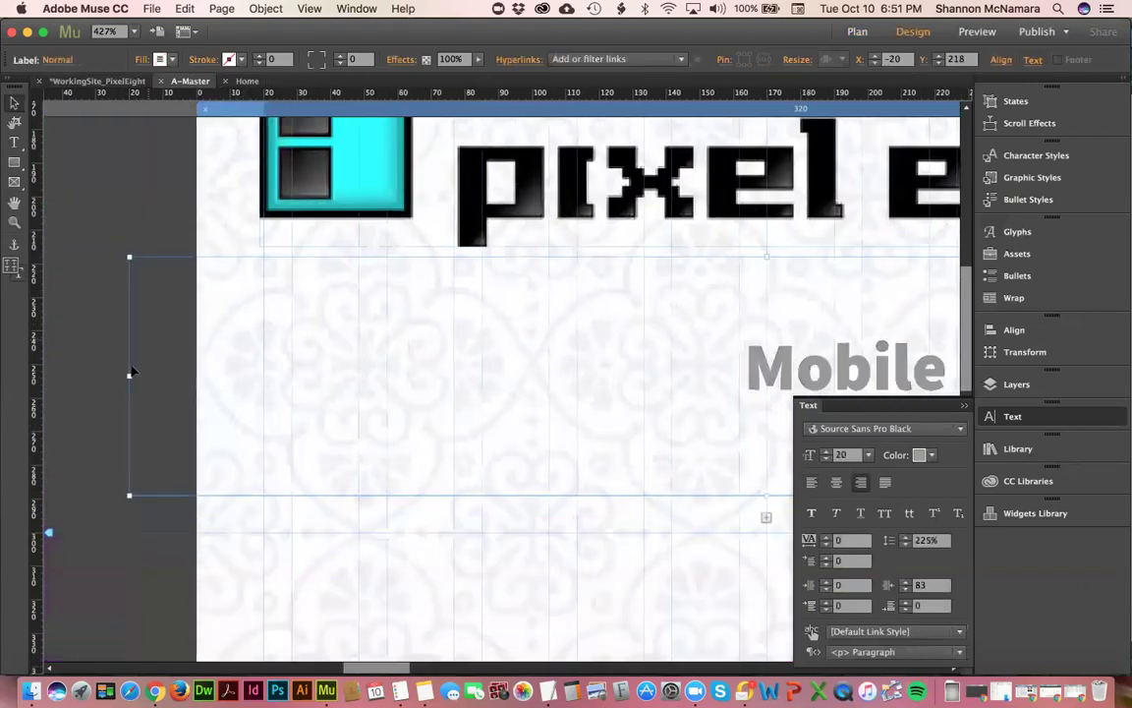
left_click_drag(128, 373, 258, 373)
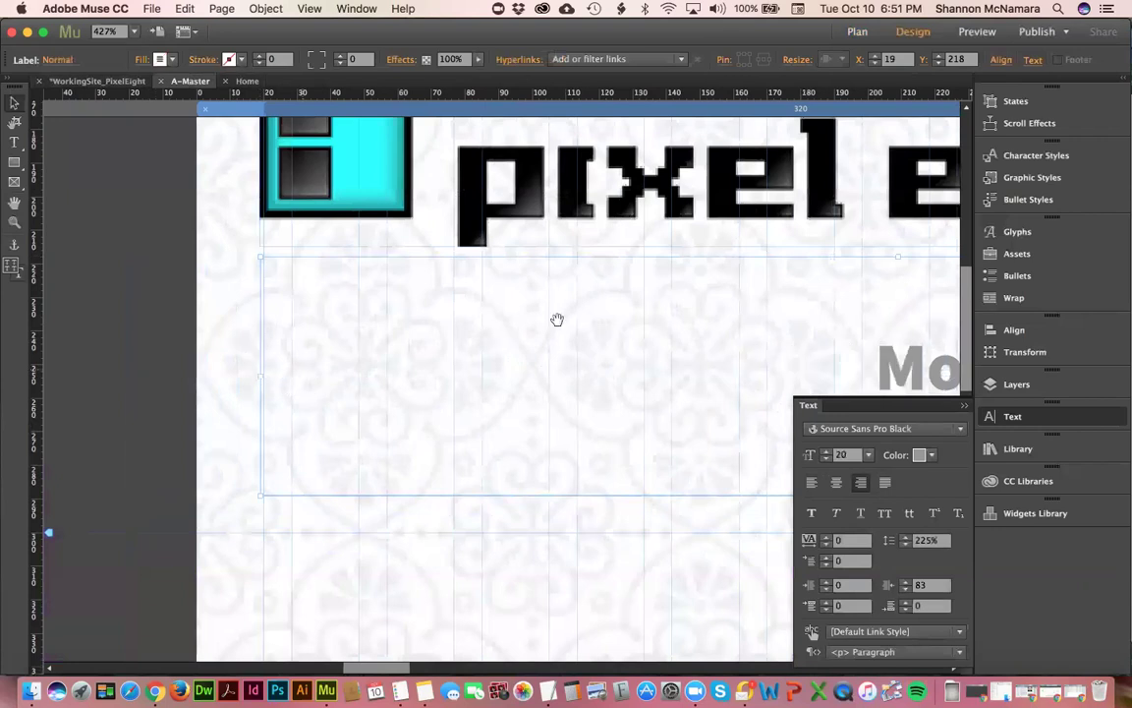
scroll(228, 356, "right", 15)
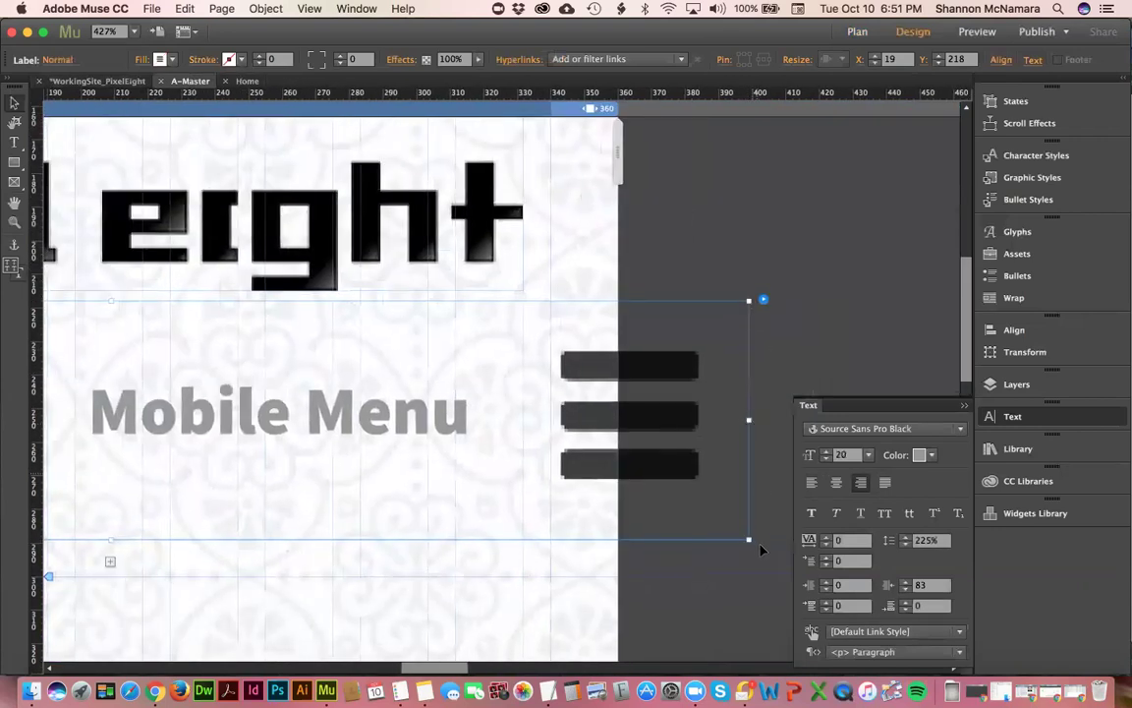
left_click_drag(748, 540, 546, 510)
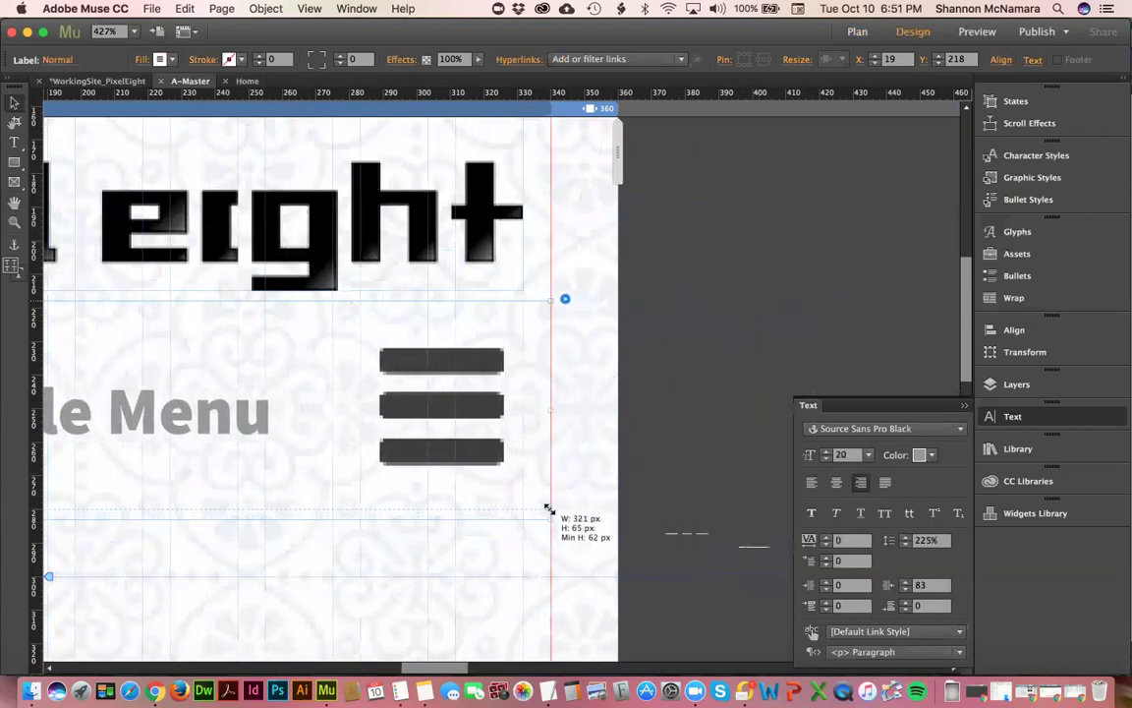
key("super+z")
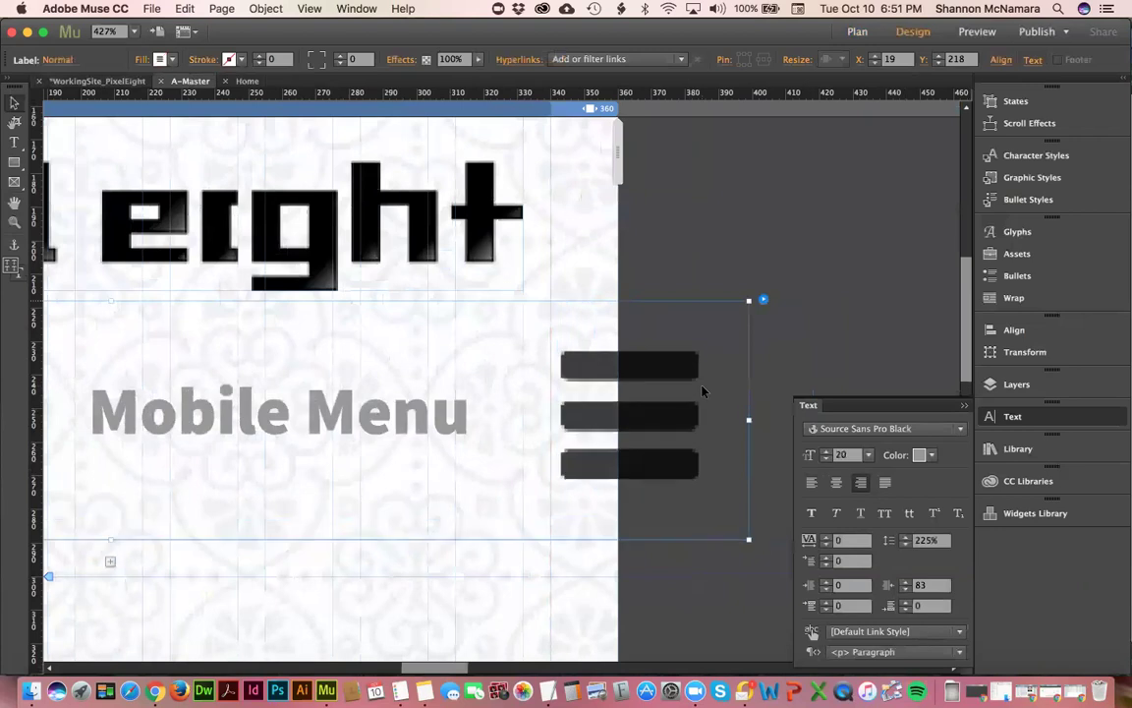
key("super+z")
key("super+0")
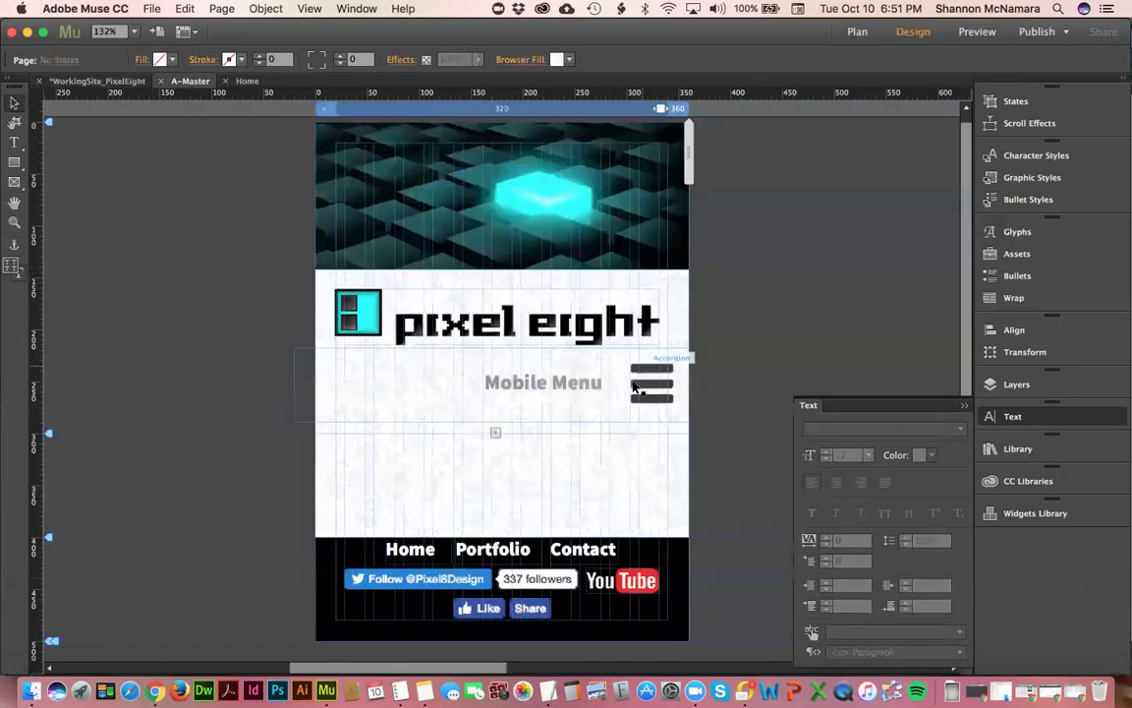
- Test the Mobile Menu accordion's expand and collapse behaviour, then deselect it
left_click(649, 378)
left_click(702, 351)
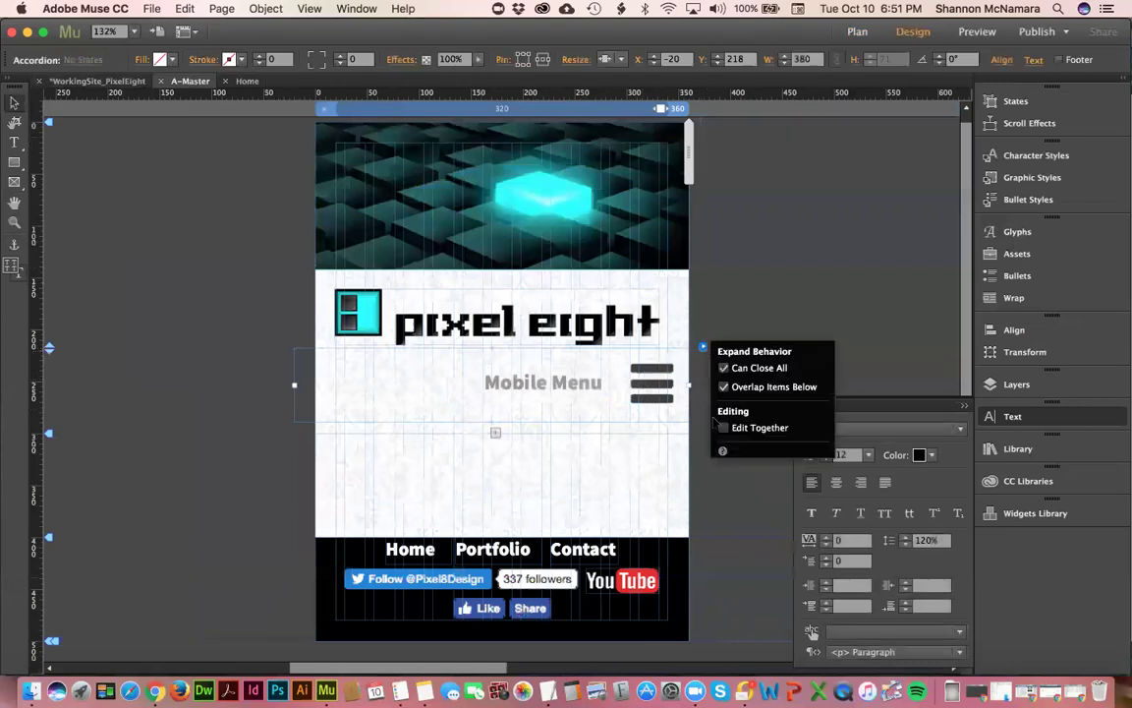
left_click(683, 323)
left_click(657, 384)
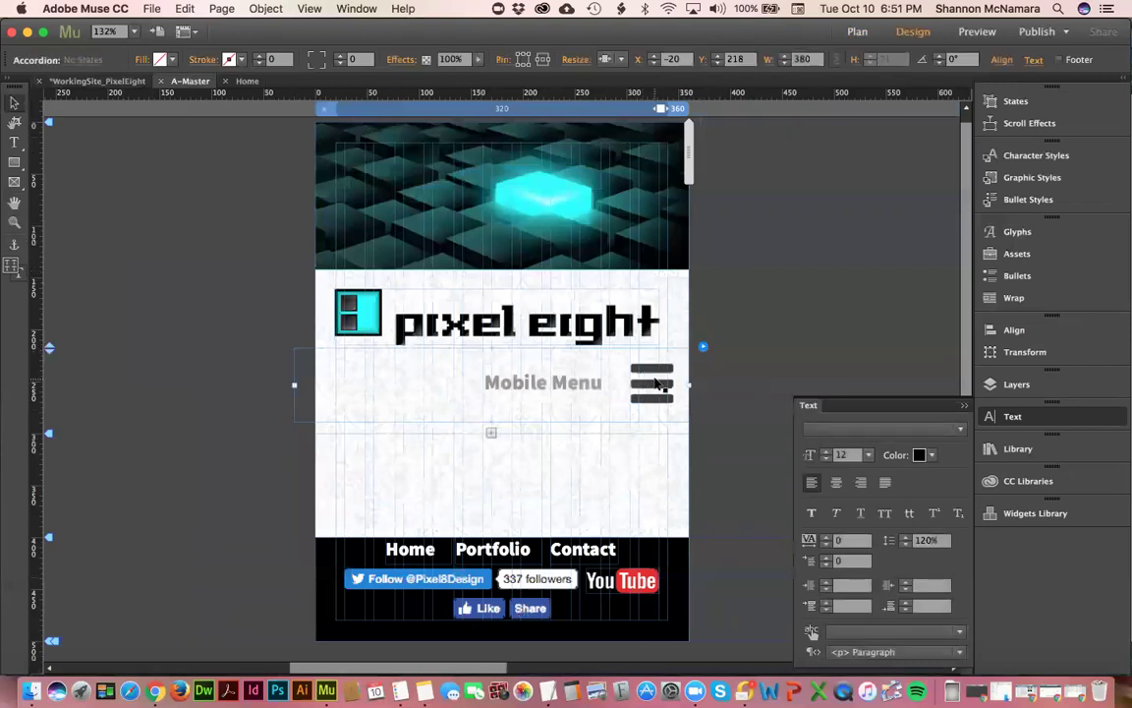
left_click(657, 383)
left_click(651, 385)
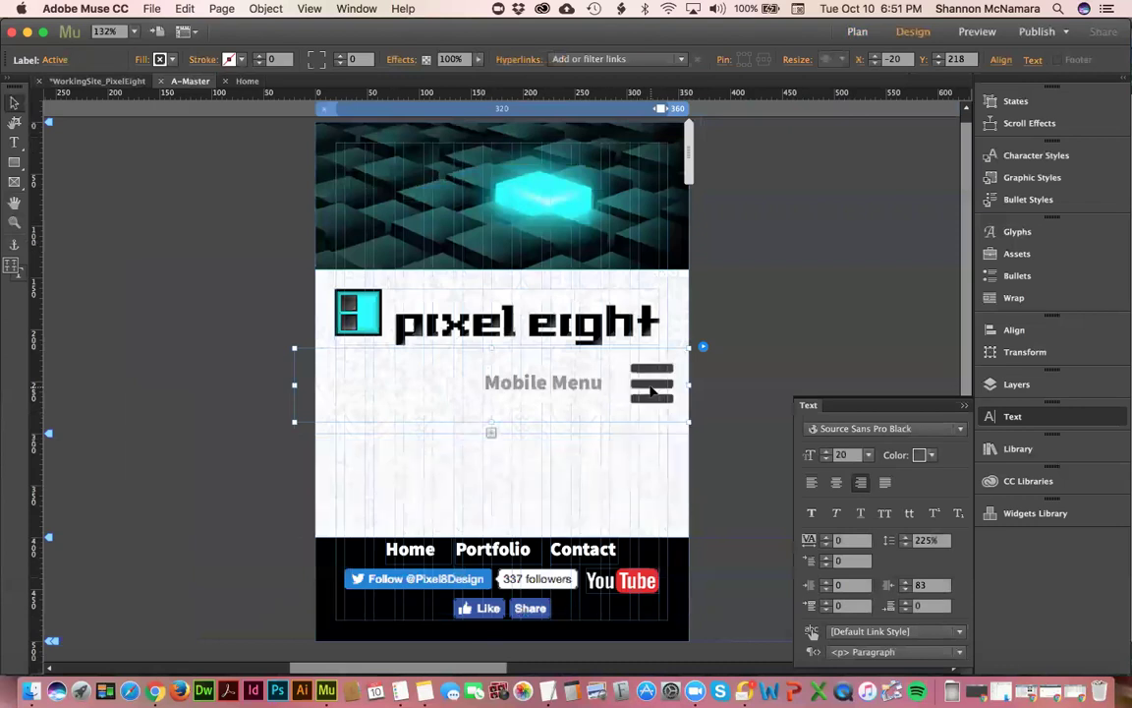
left_click(650, 385)
left_click(650, 387)
left_click(761, 267)
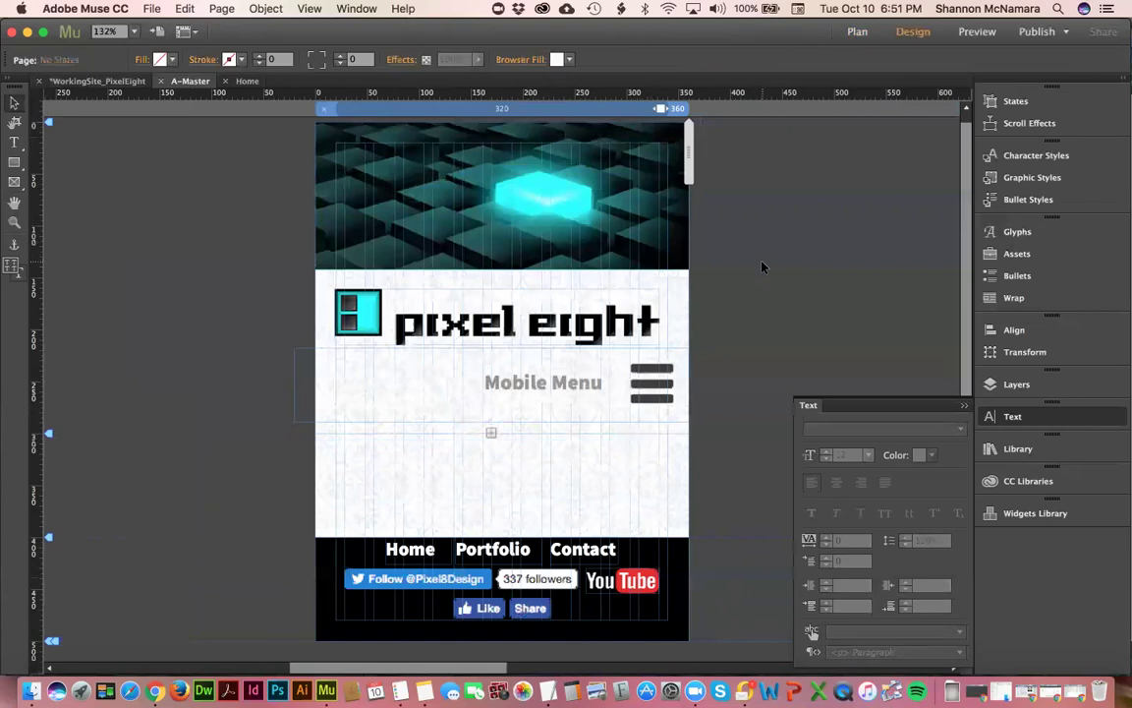
- Hide the hamburger Mobile Menu in the 1200 px desktop breakpoint, then open the Home page
left_click(776, 110)
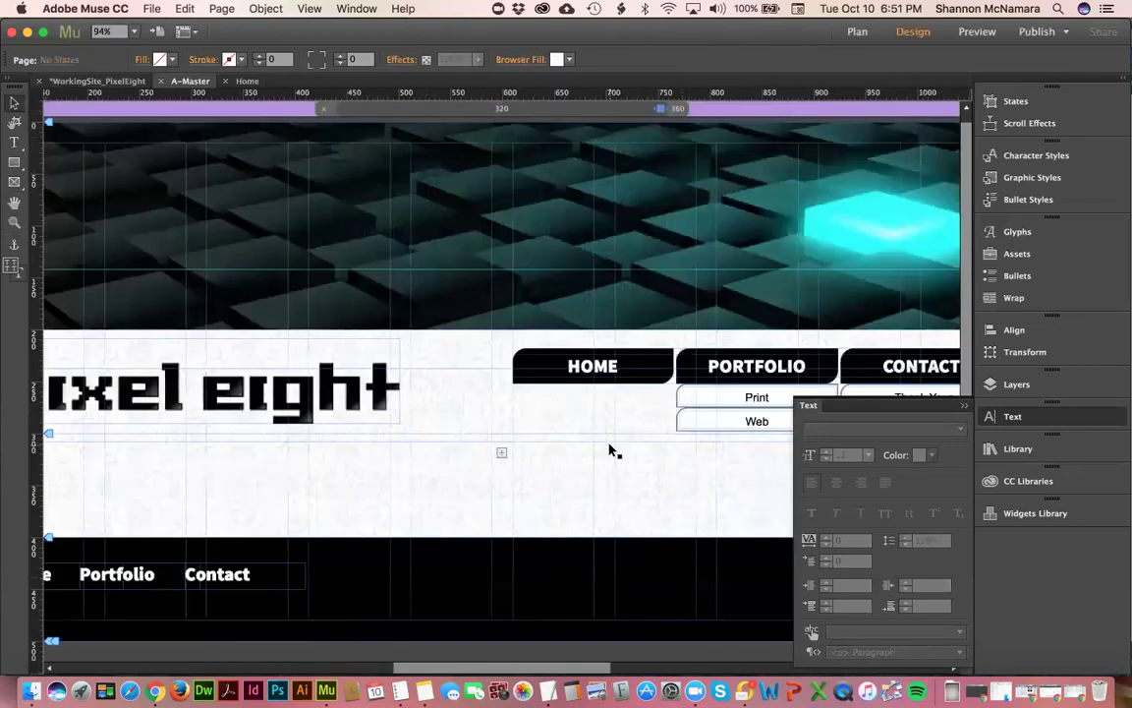
key("super+0")
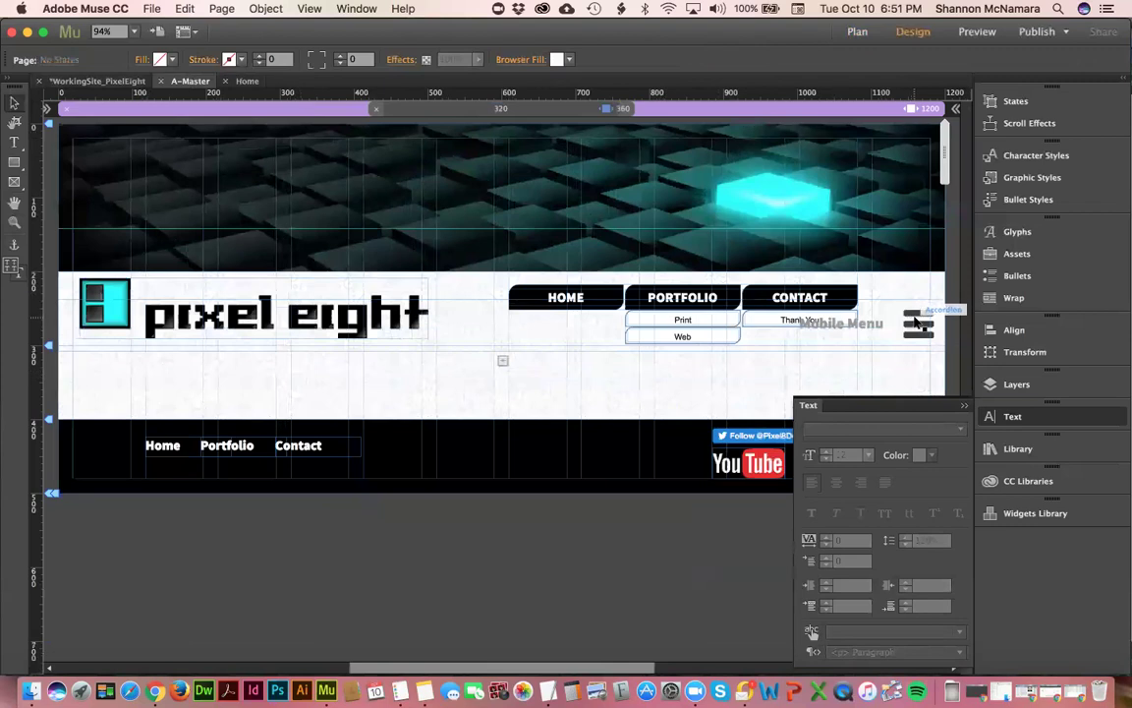
left_click(914, 321)
right_click(915, 322)
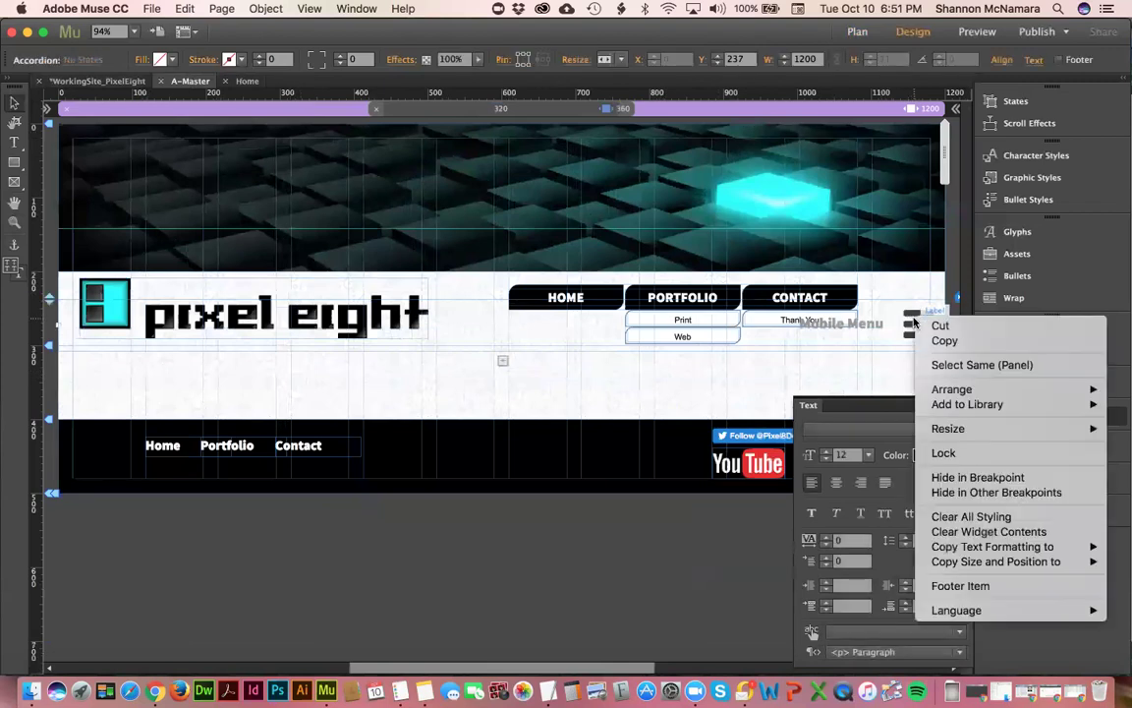
left_click(963, 479)
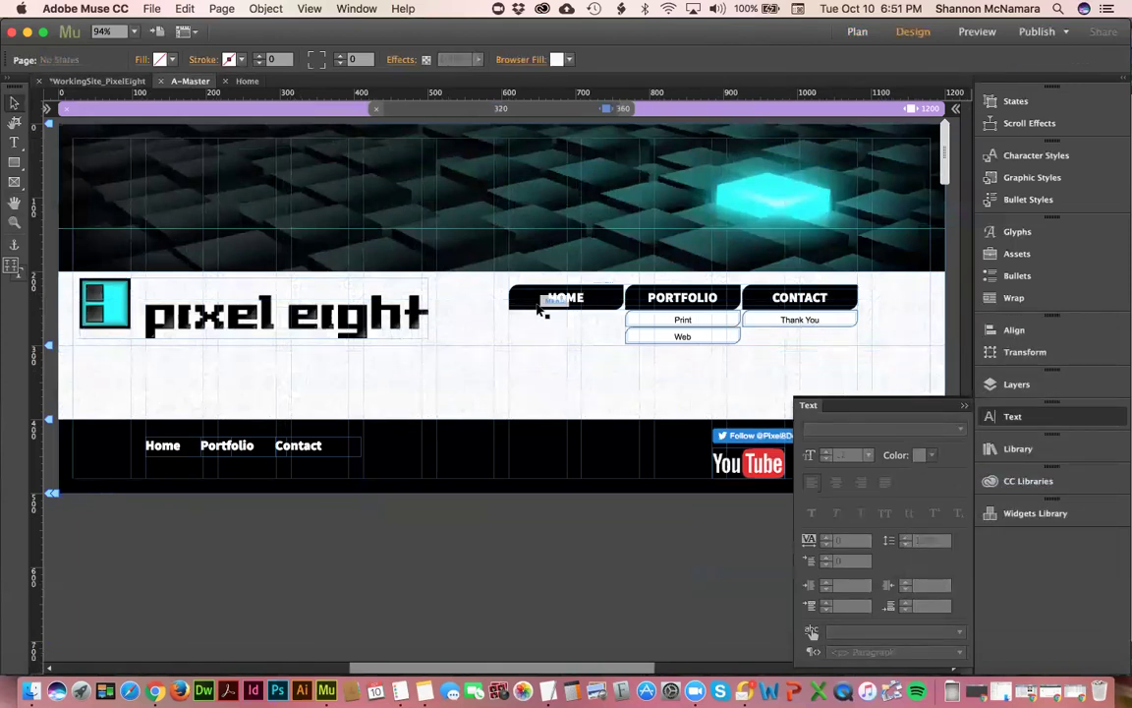
left_click(246, 81)
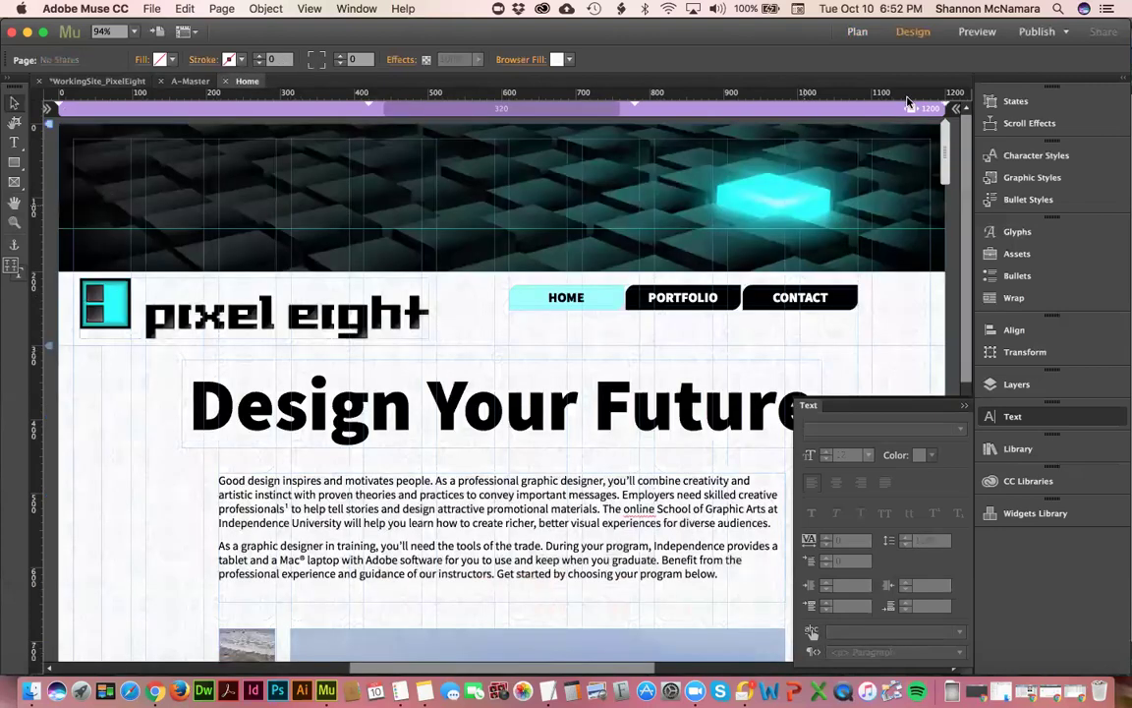
left_click_drag(941, 151, 861, 161)
left_click_drag(834, 160, 632, 147)
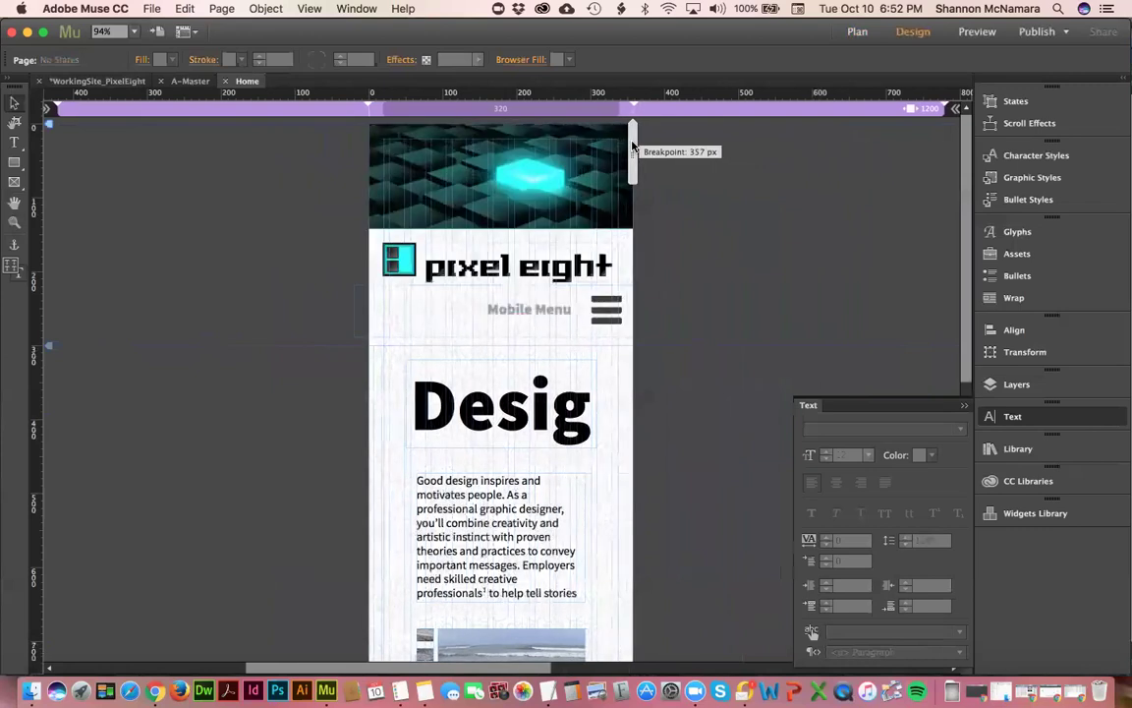
left_click_drag(632, 146, 942, 137)
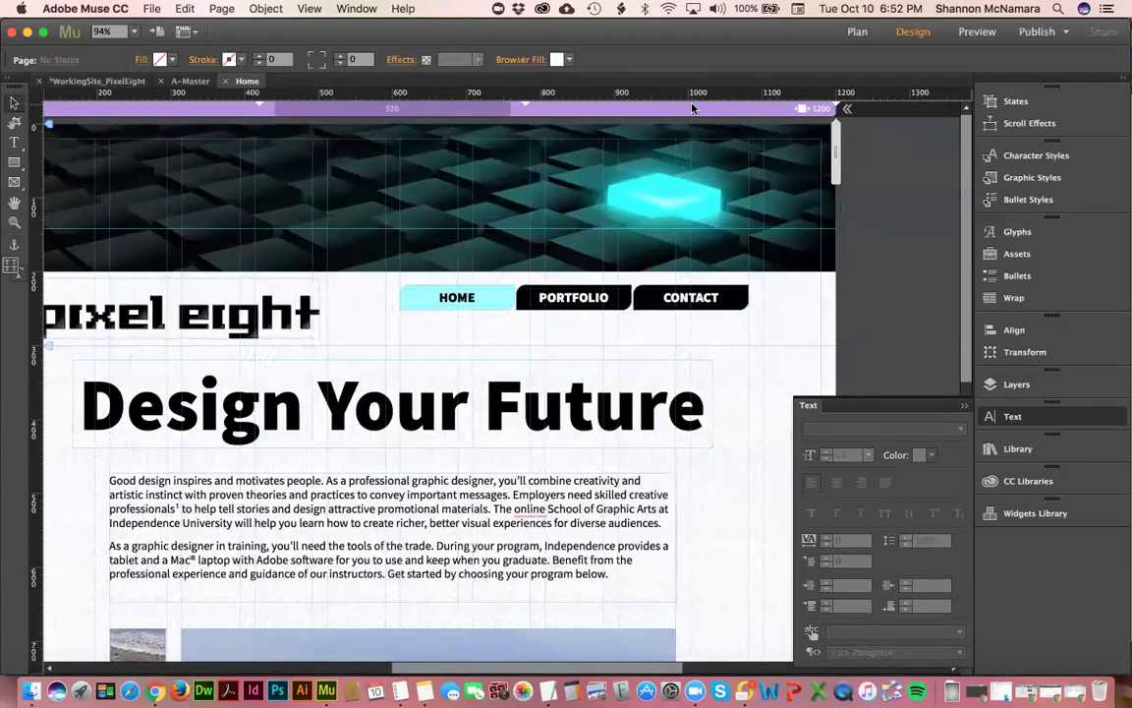
left_click(192, 82)
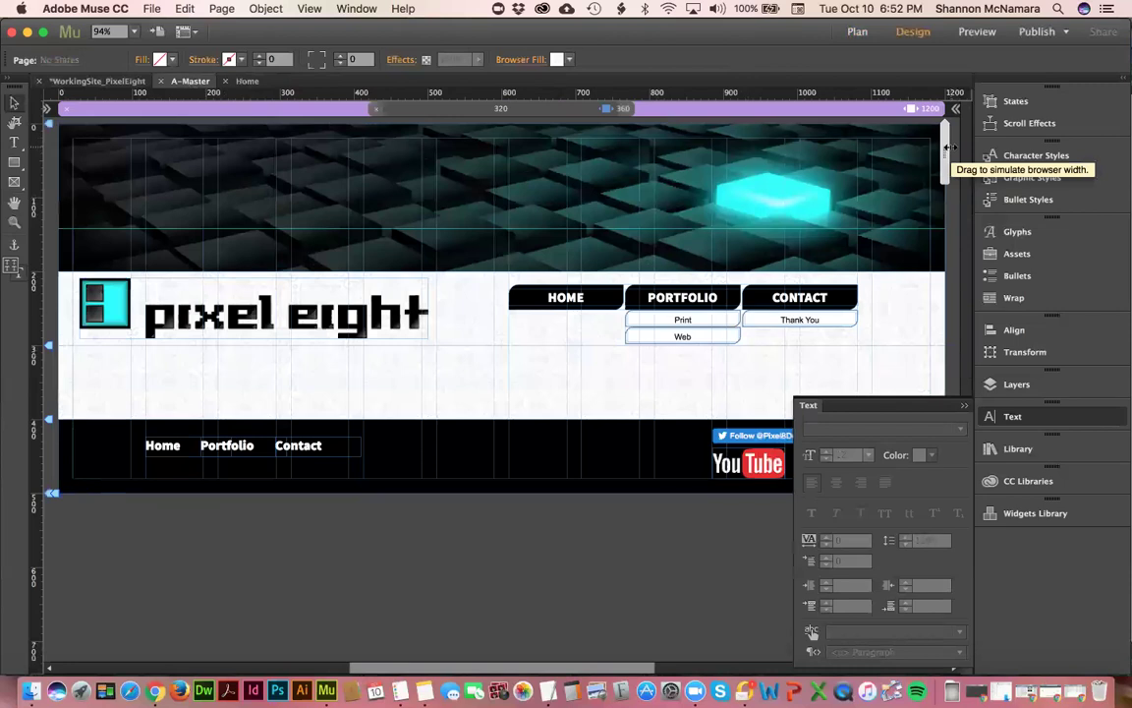
- Narrow the A-Master preview width with the browser-width handle
left_click(733, 371)
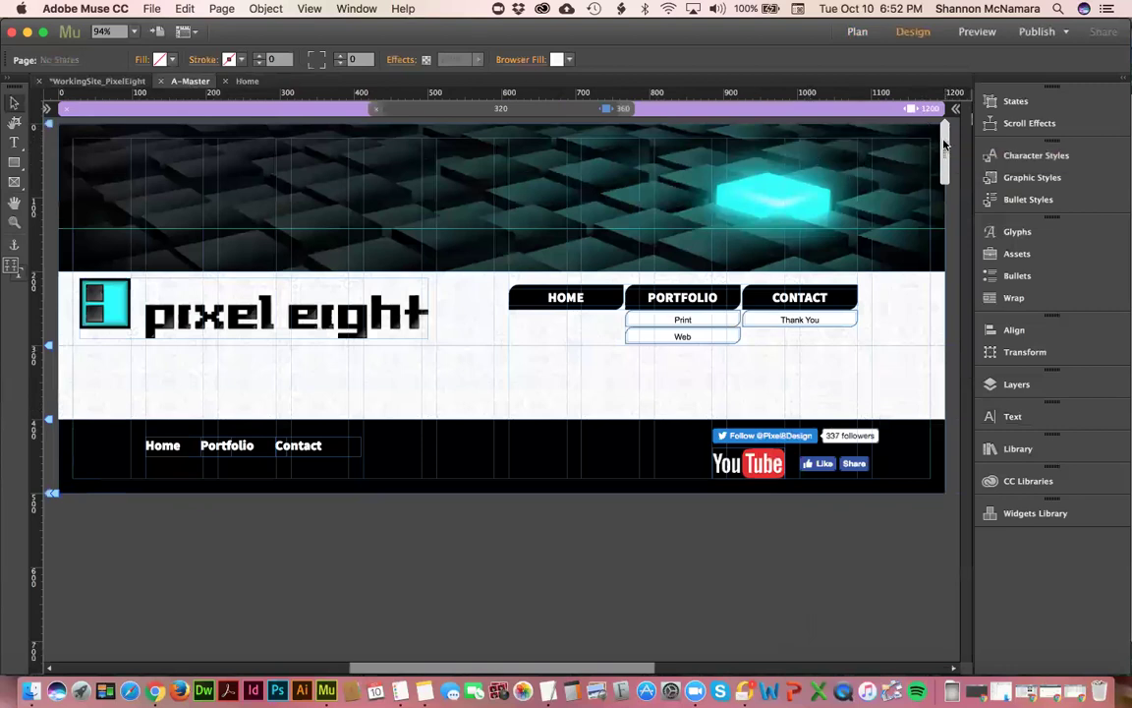
left_click(914, 146)
left_click_drag(914, 146, 784, 161)
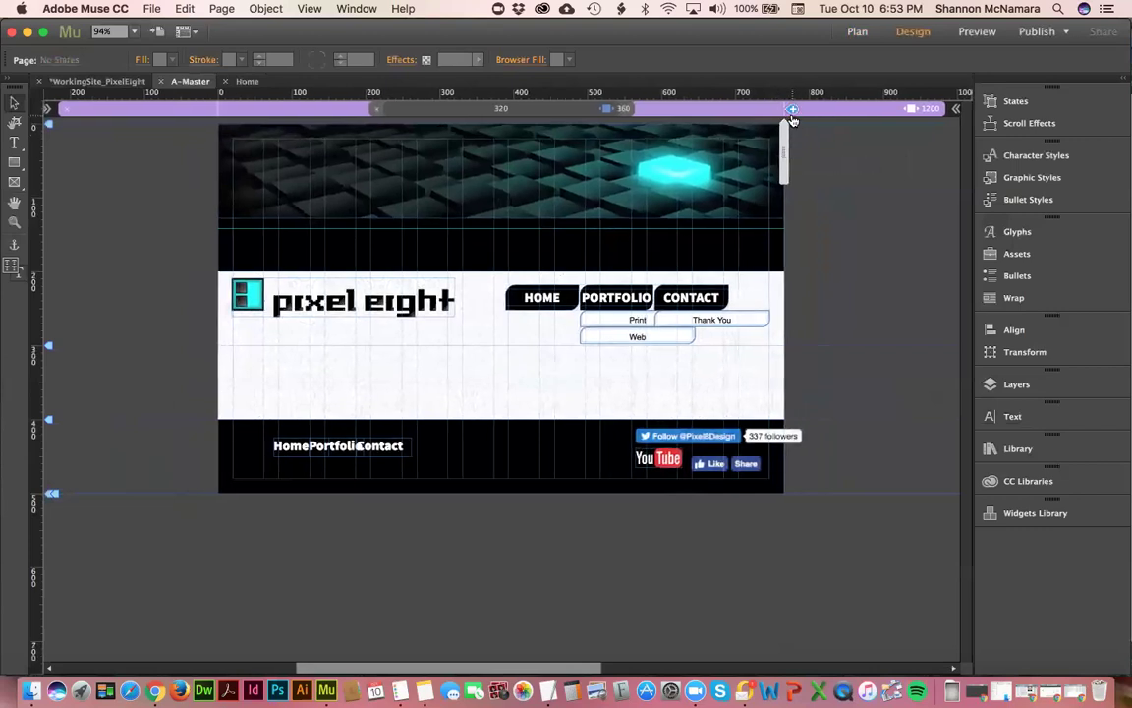
- Add a new breakpoint and set its Breakpoint Width to 768 px
left_click(793, 110)
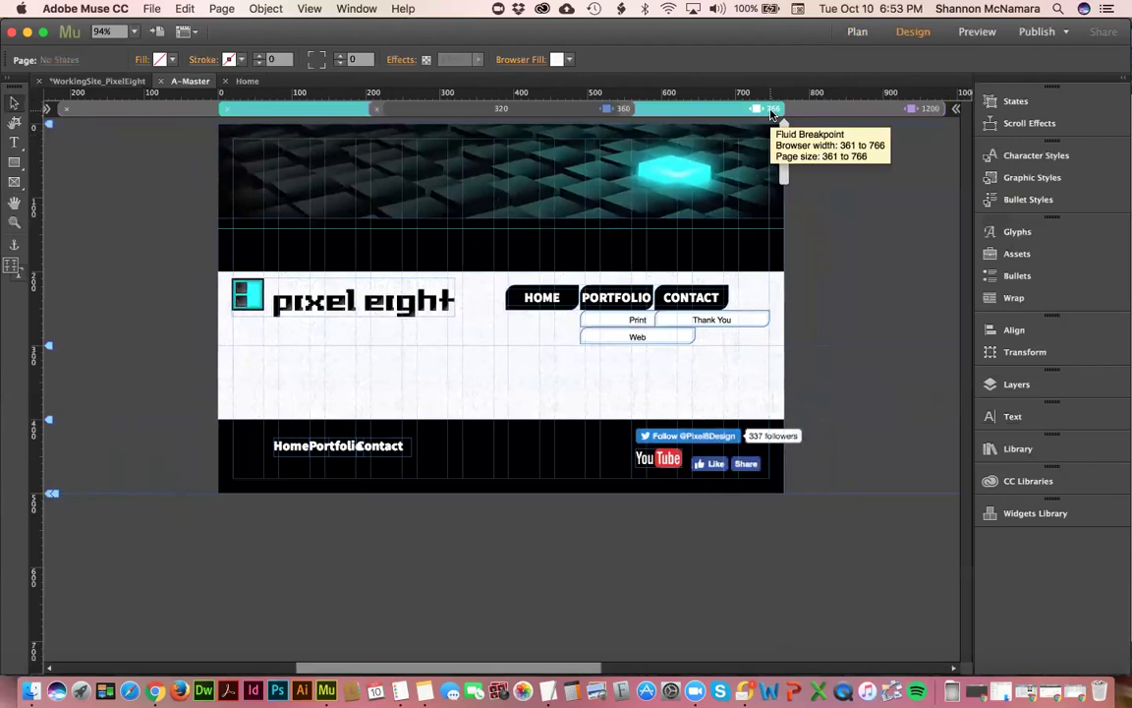
double_click(772, 109)
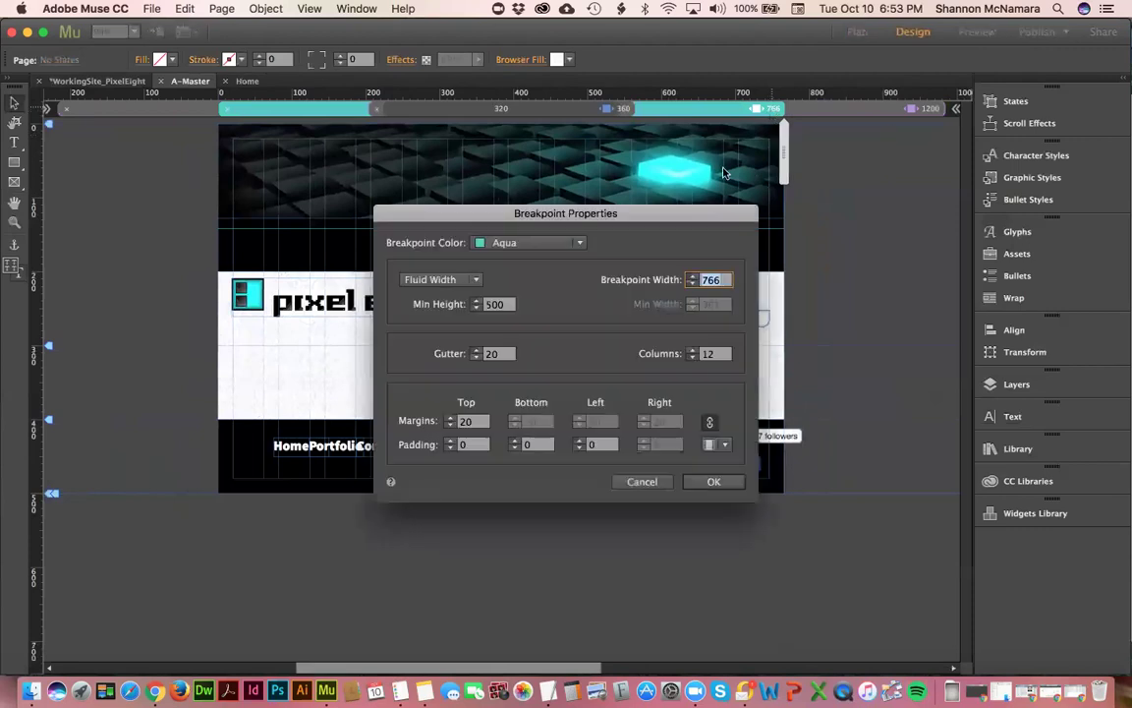
left_click(711, 280)
key("BackSpace")
type("8")
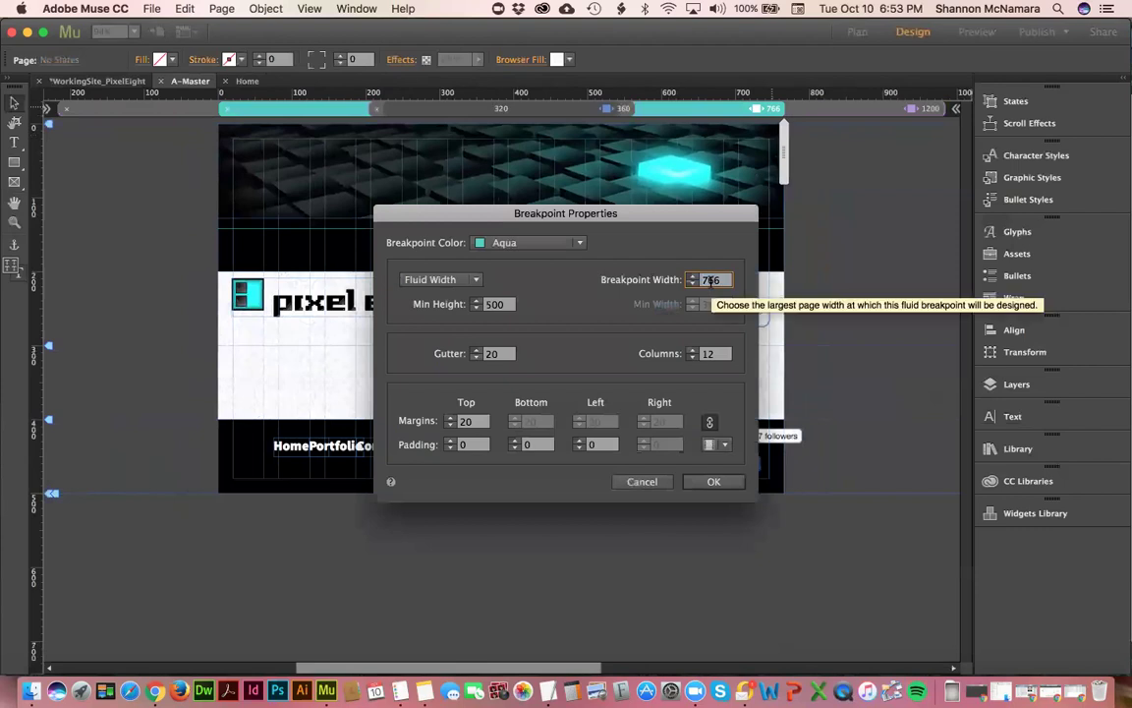
key("Return")
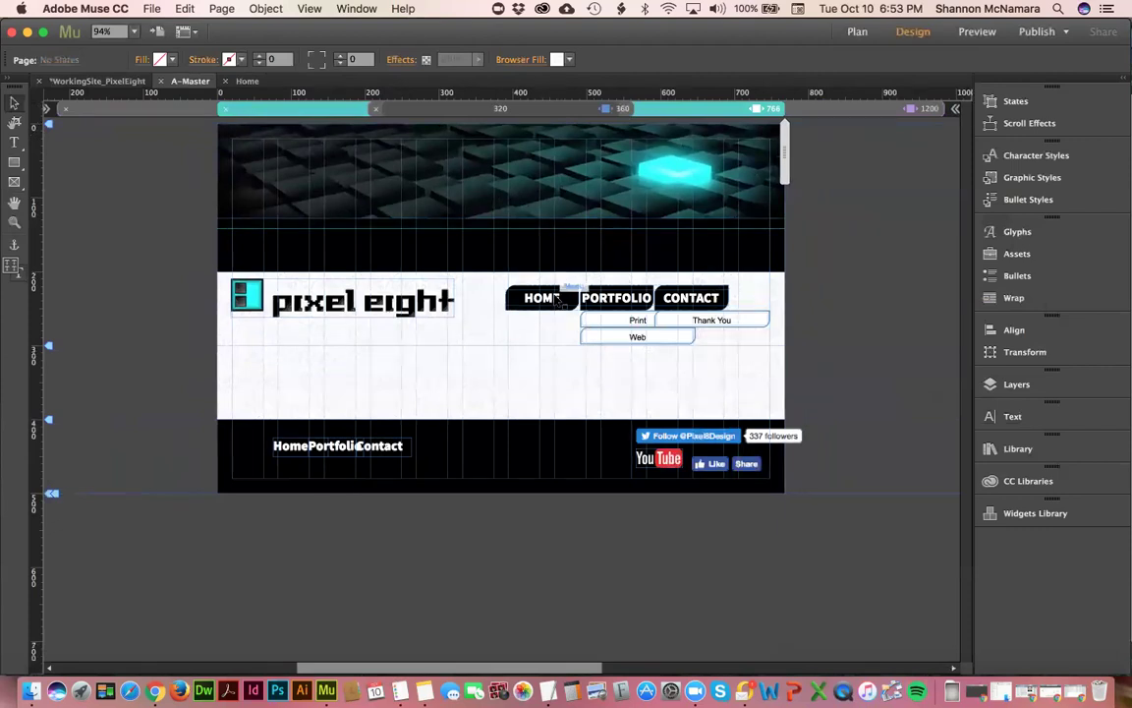
left_click(557, 298)
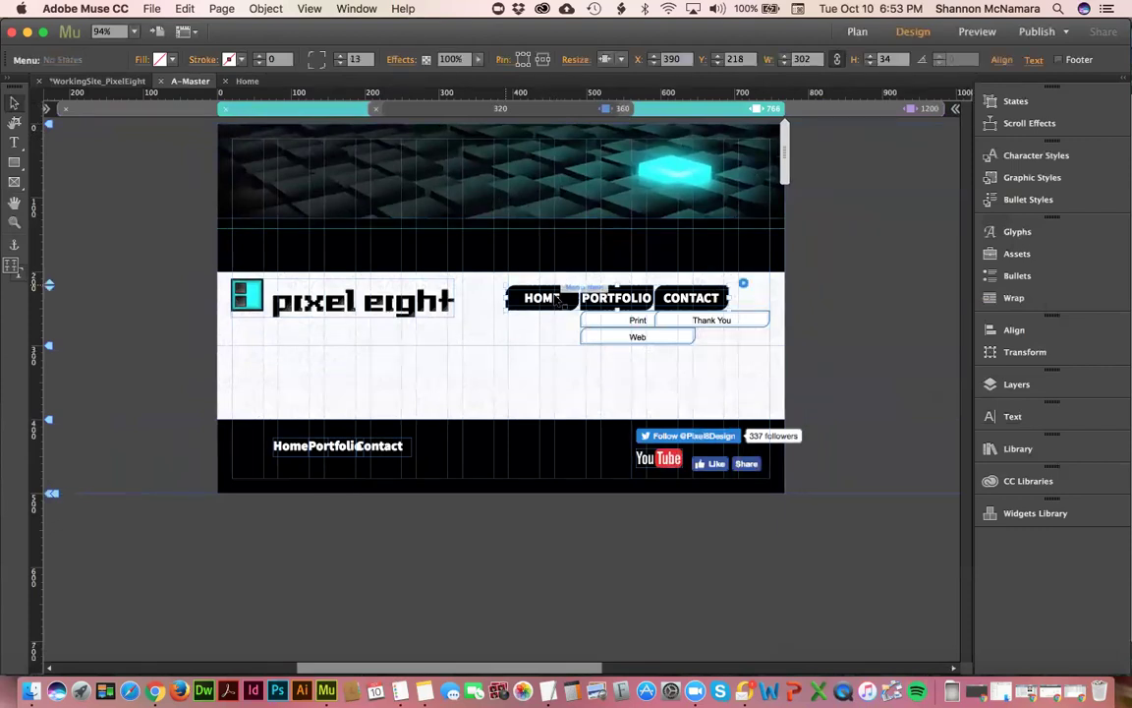
- Hide the desktop navigation menu in the 768 px breakpoint
right_click(556, 298)
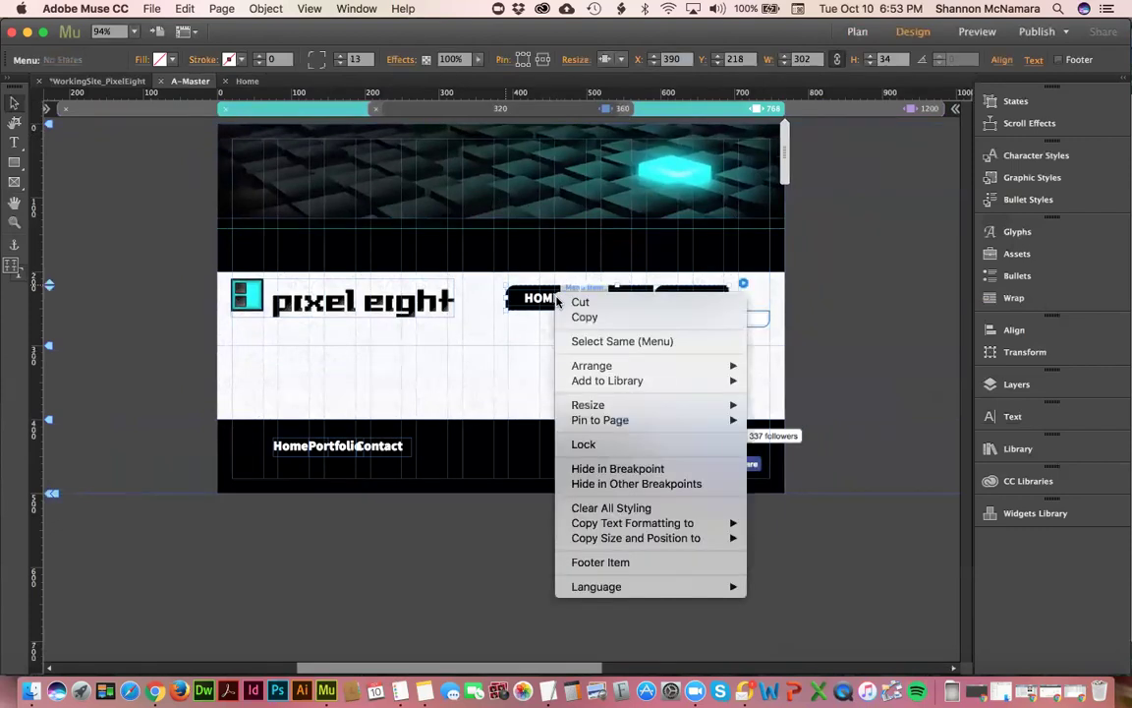
left_click(612, 469)
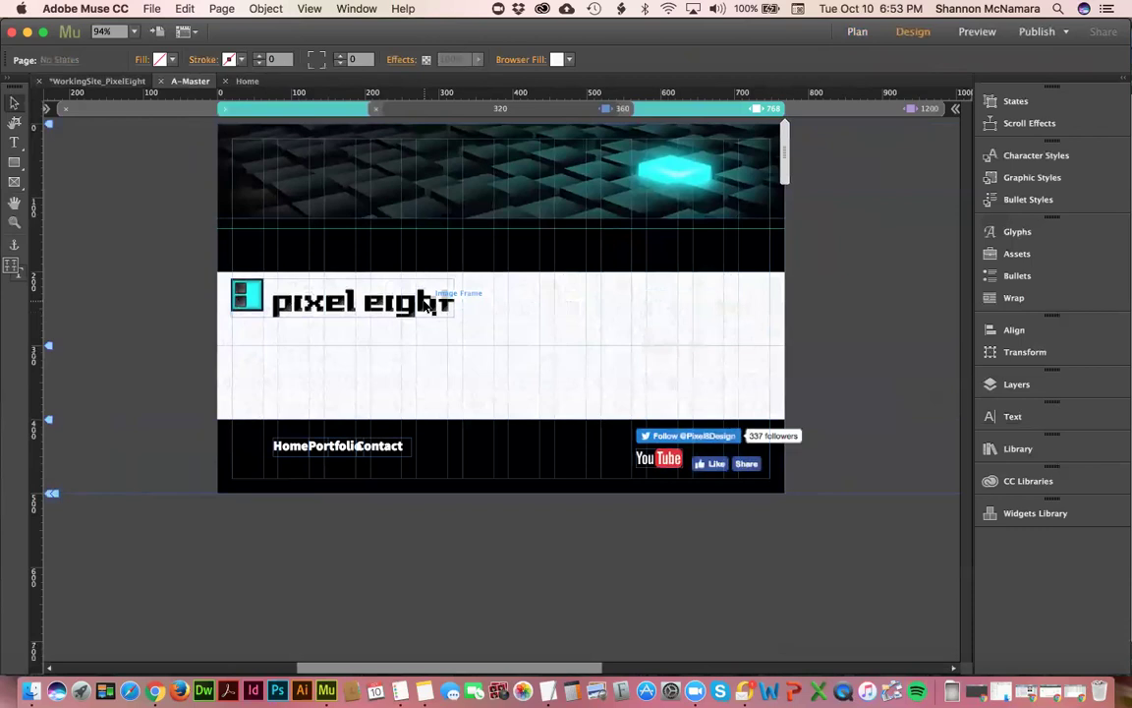
left_click(428, 306)
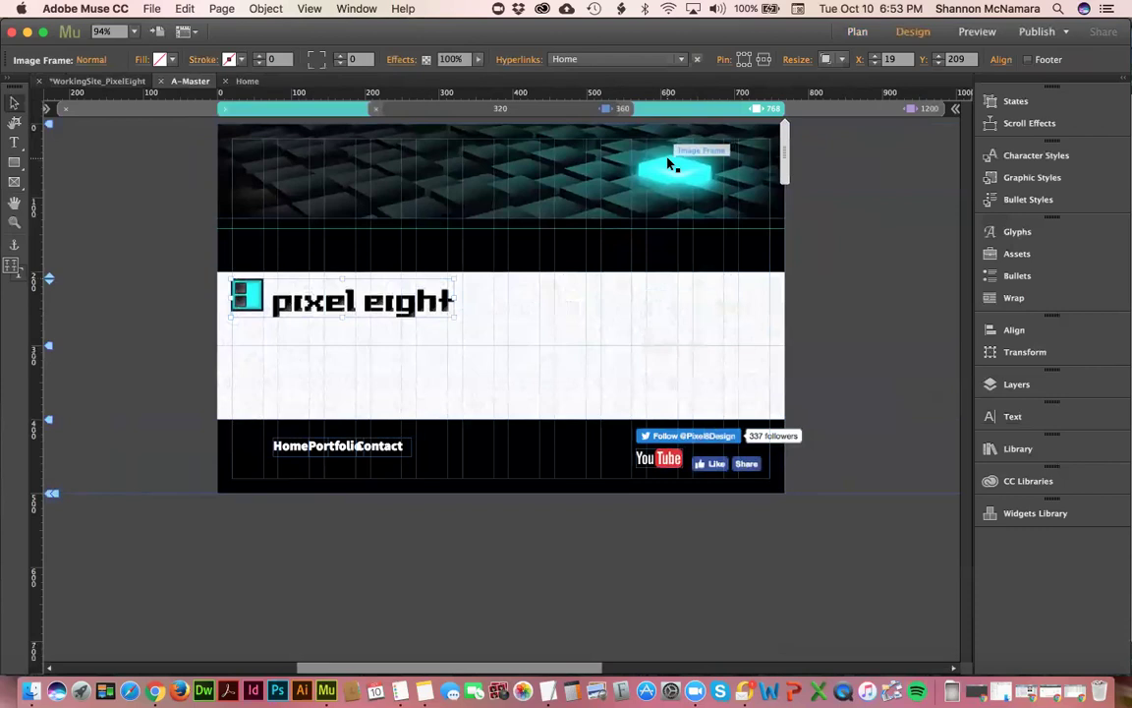
- Marquee-select the pixel eight logo and footer items and hide them in this breakpoint
left_click(629, 109)
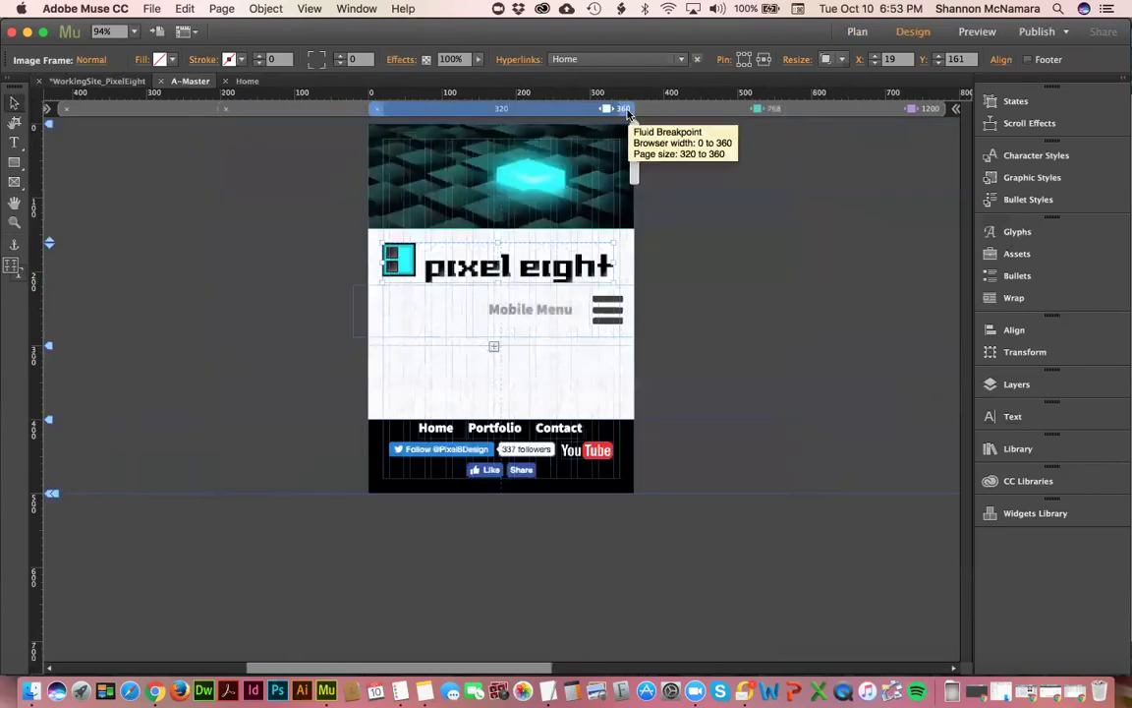
left_click(707, 114)
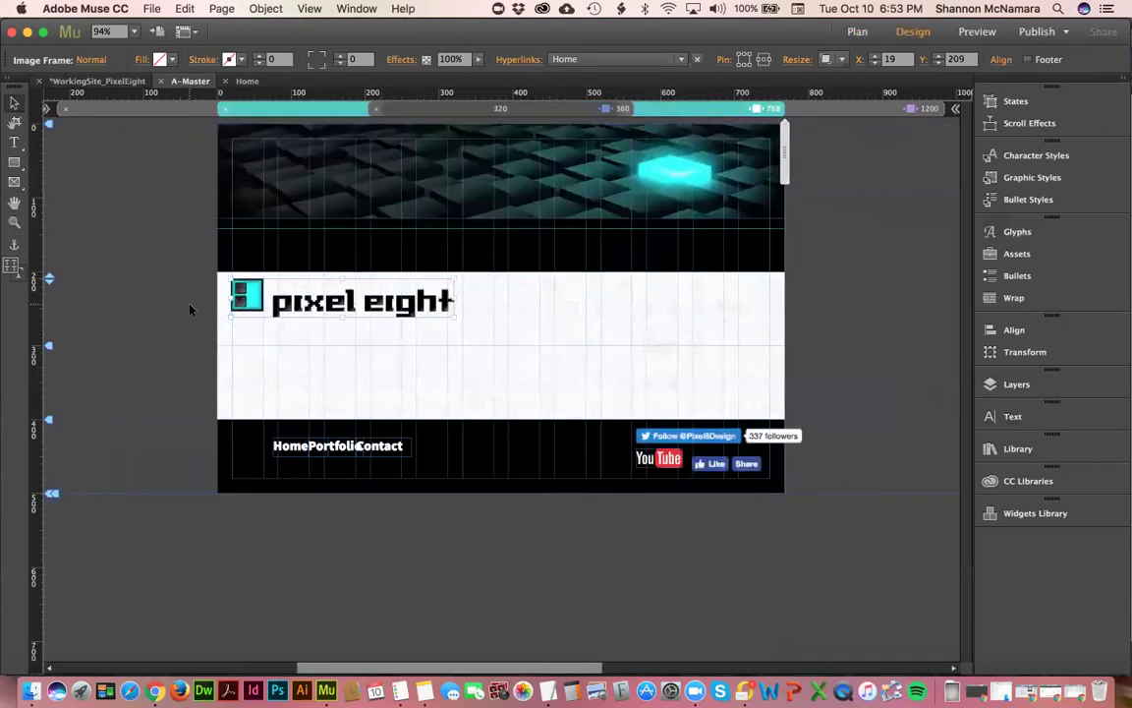
left_click_drag(202, 300, 738, 472)
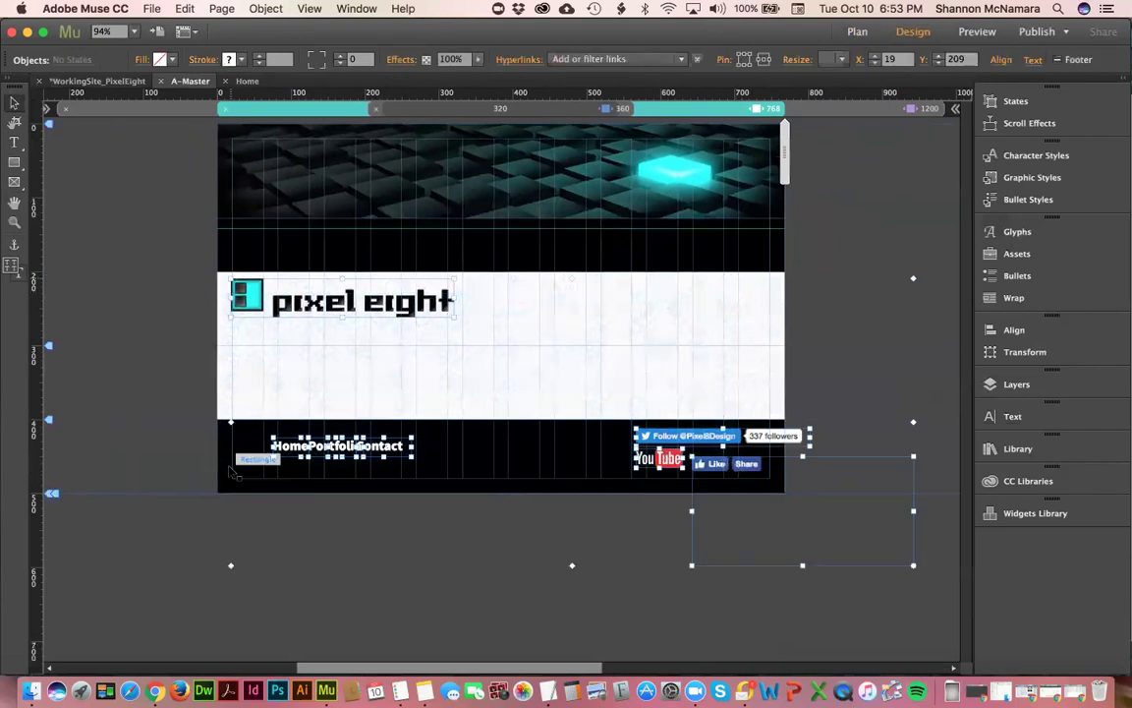
right_click(252, 301)
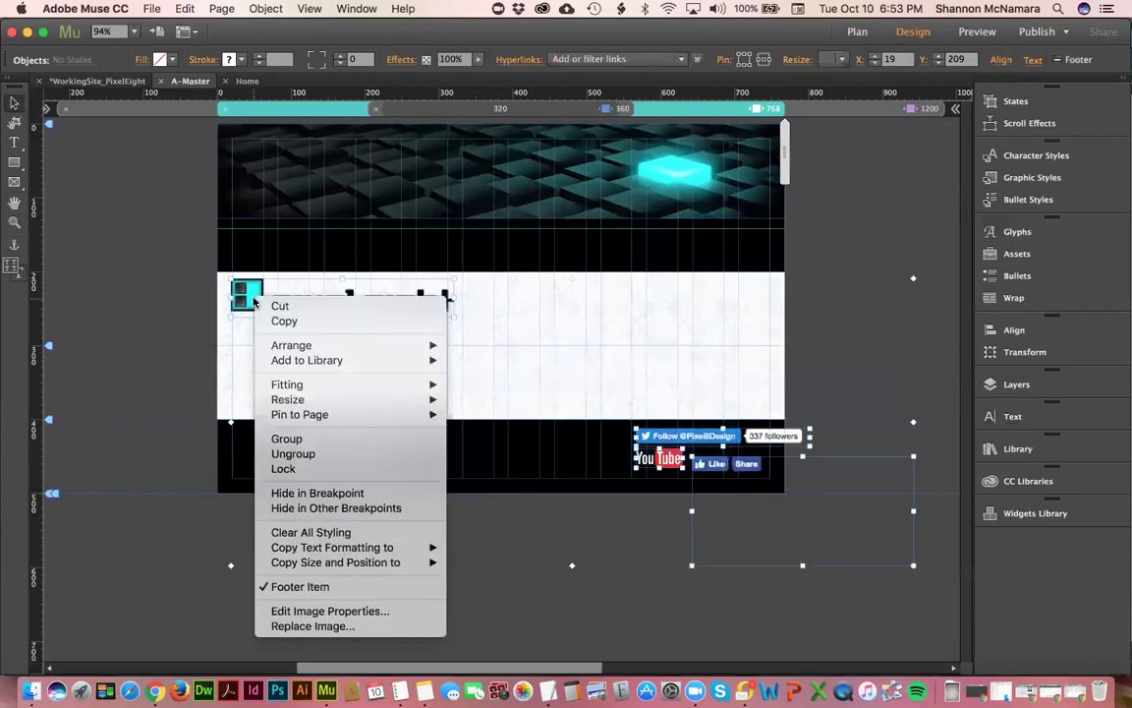
left_click(319, 494)
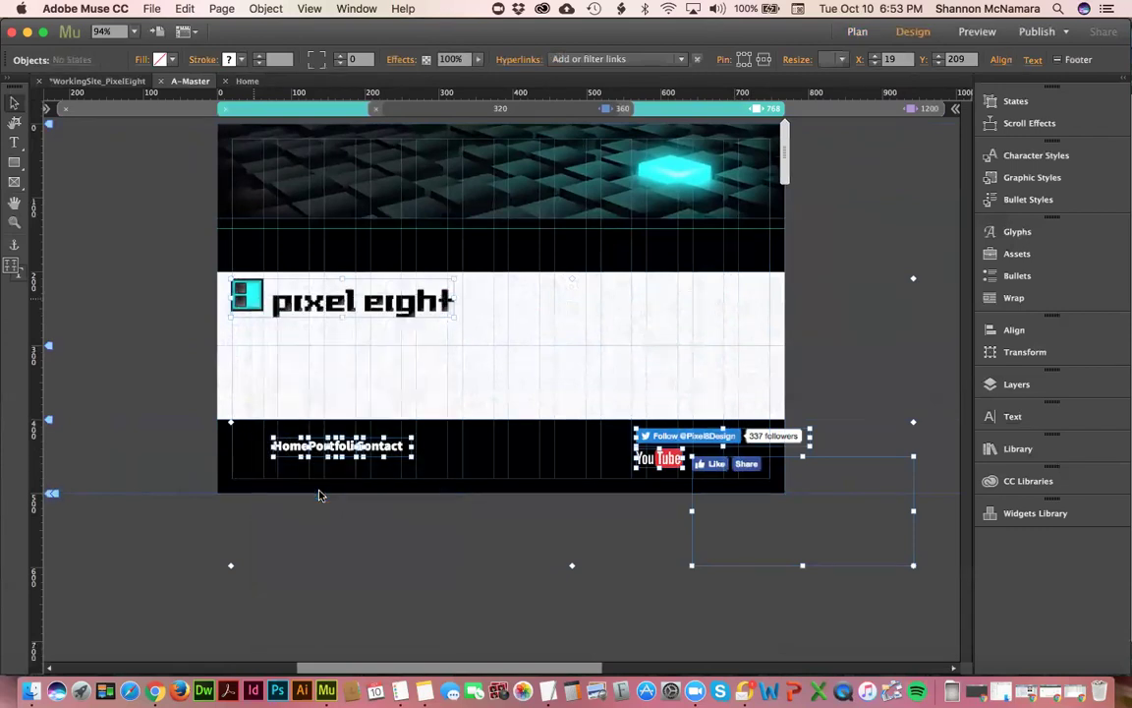
left_click(626, 109)
- Paste the 360 px header and footer elements in place on the 768 px layout
left_click_drag(349, 256, 611, 467)
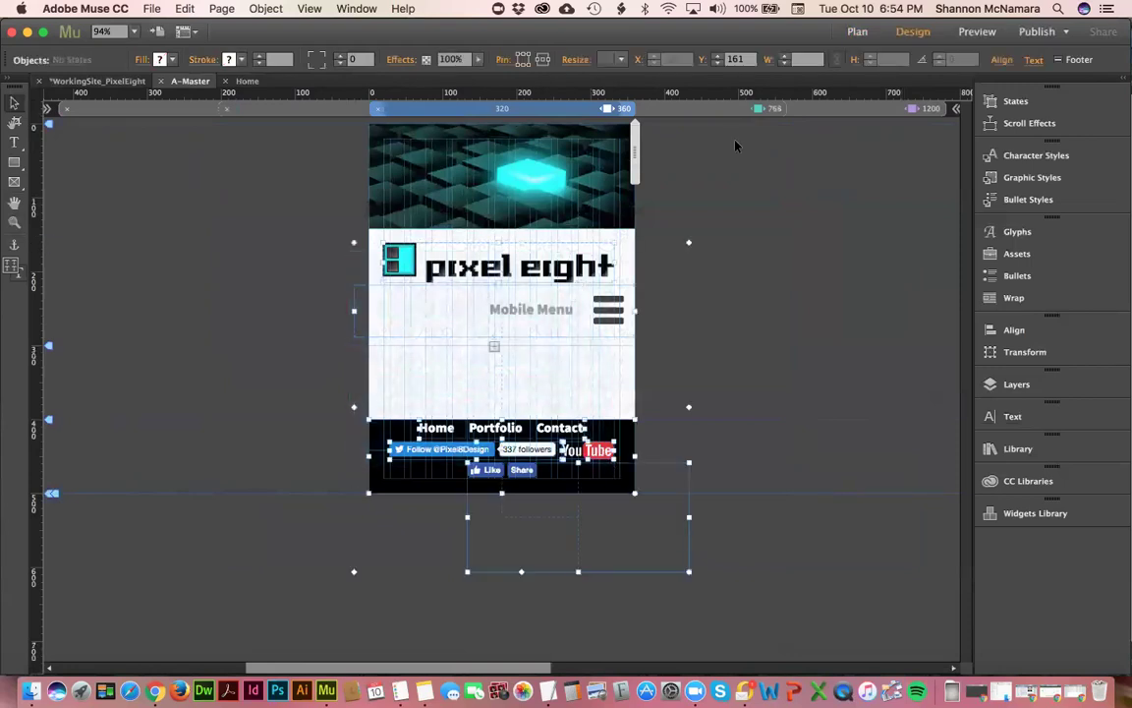
left_click(714, 108)
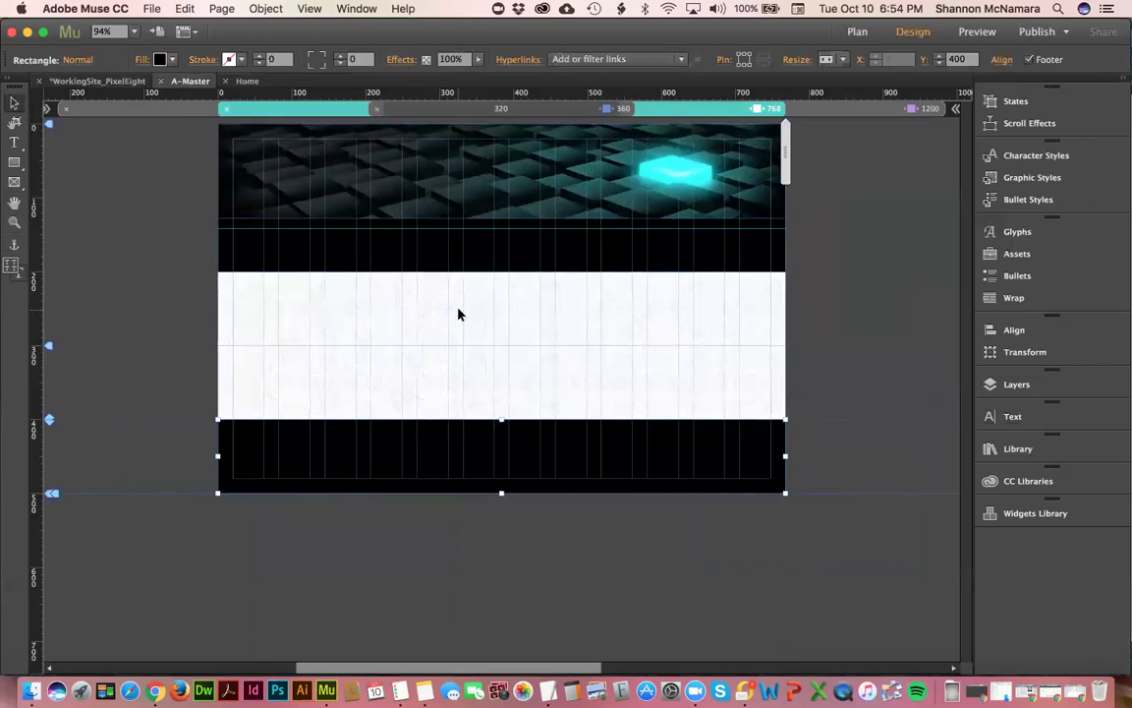
left_click(458, 313)
right_click(458, 314)
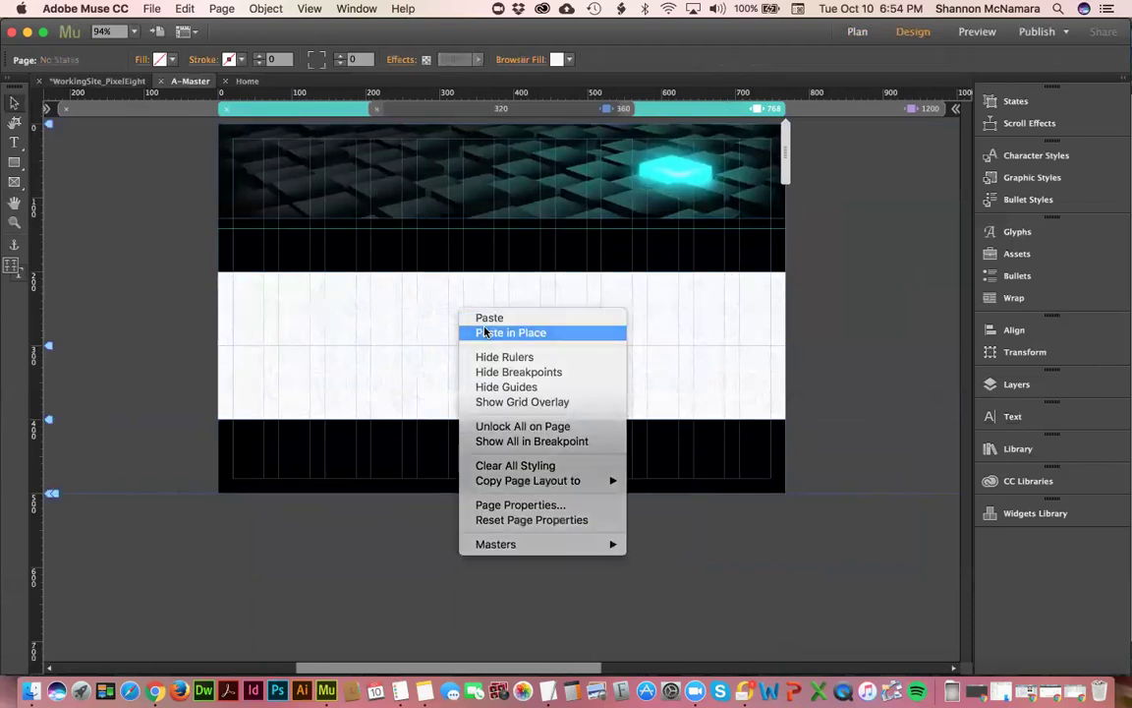
left_click(485, 332)
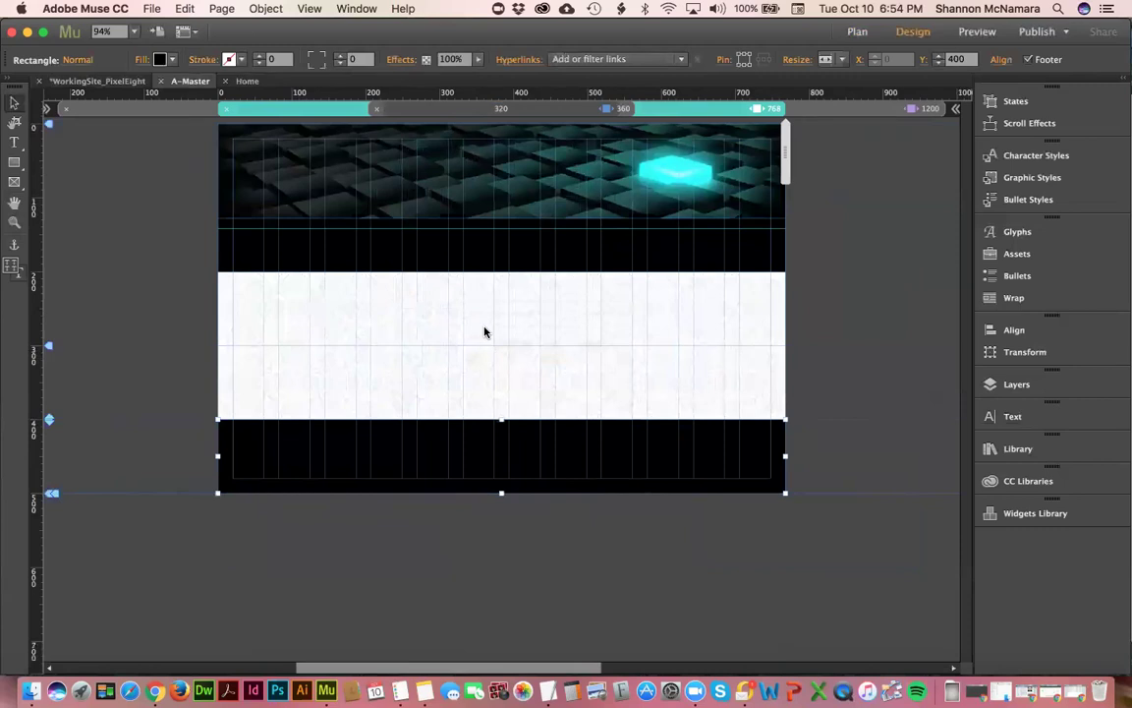
left_click(485, 332)
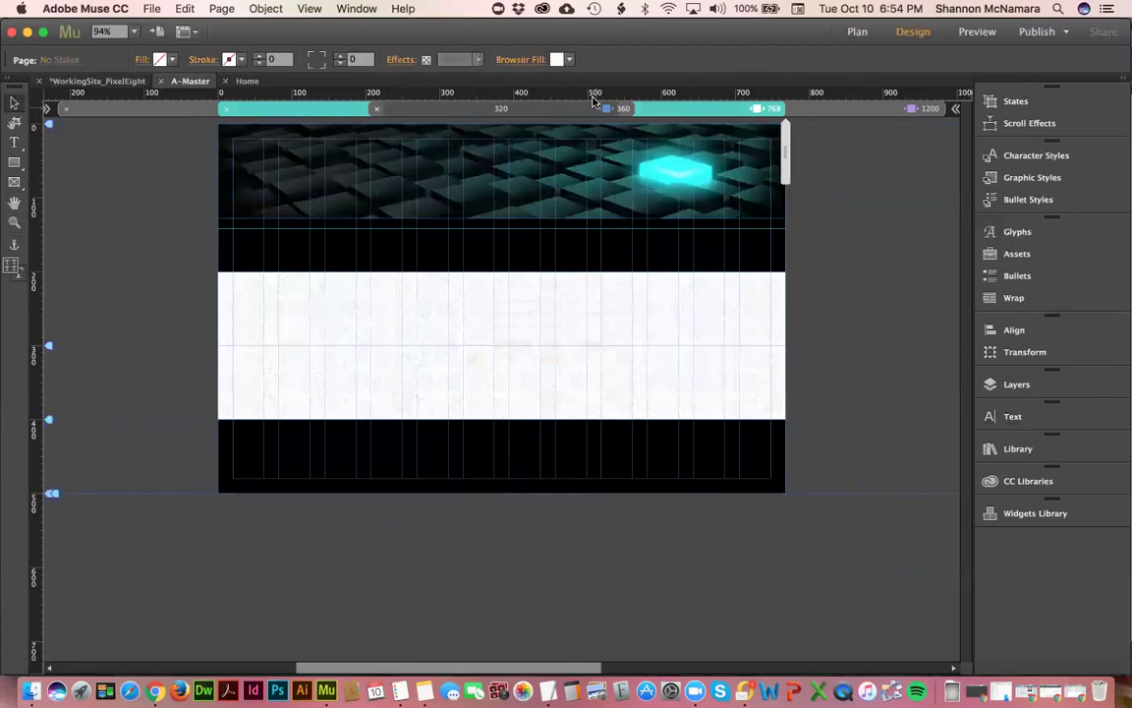
- Select the 360 px logo, mobile menu, Twitter widget, footer frame and YouTube image together
left_click(623, 108)
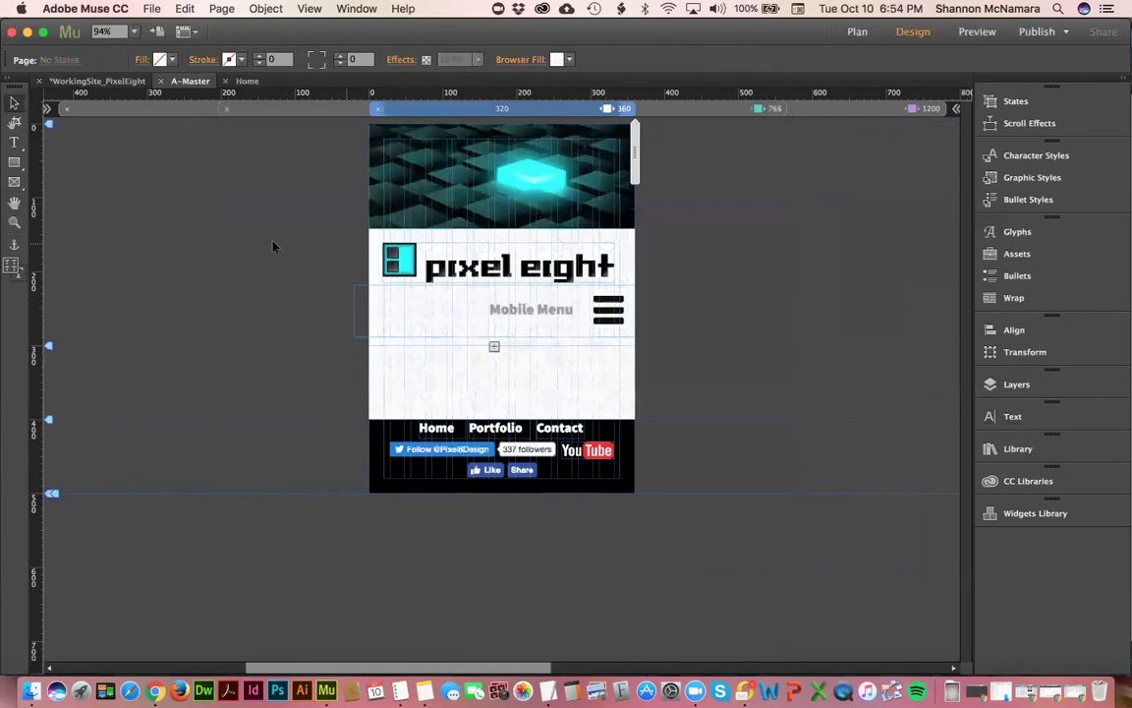
left_click(442, 248)
left_click(439, 375)
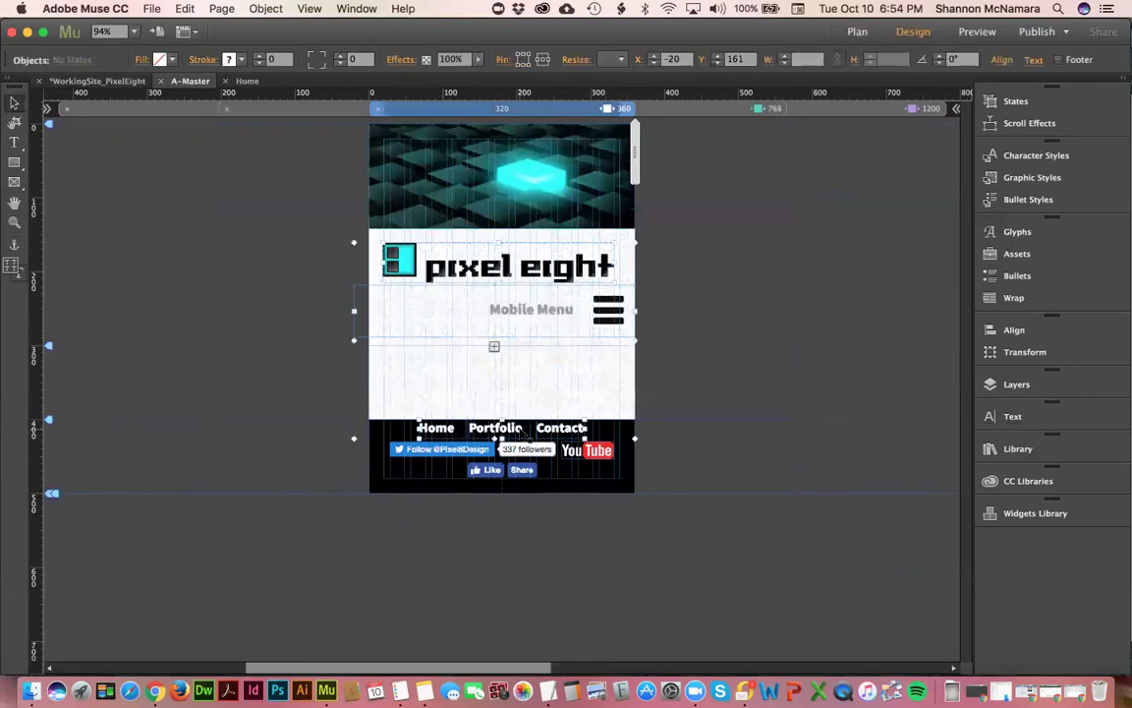
left_click(476, 450, "shift")
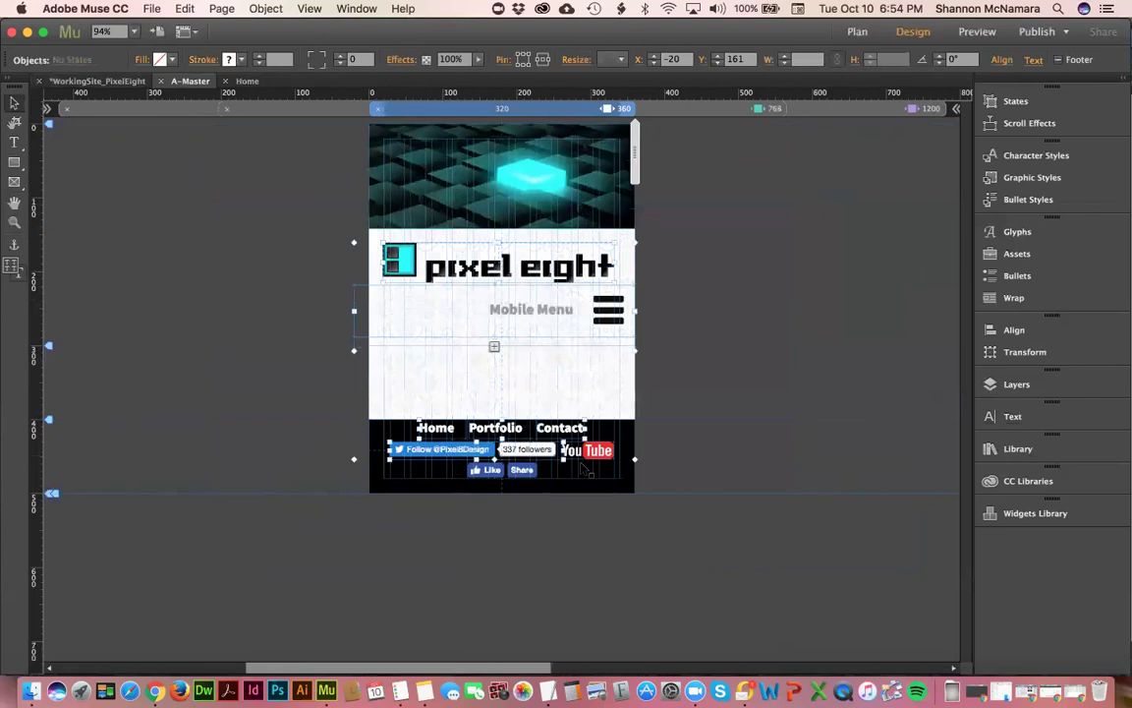
left_click(590, 468, "shift")
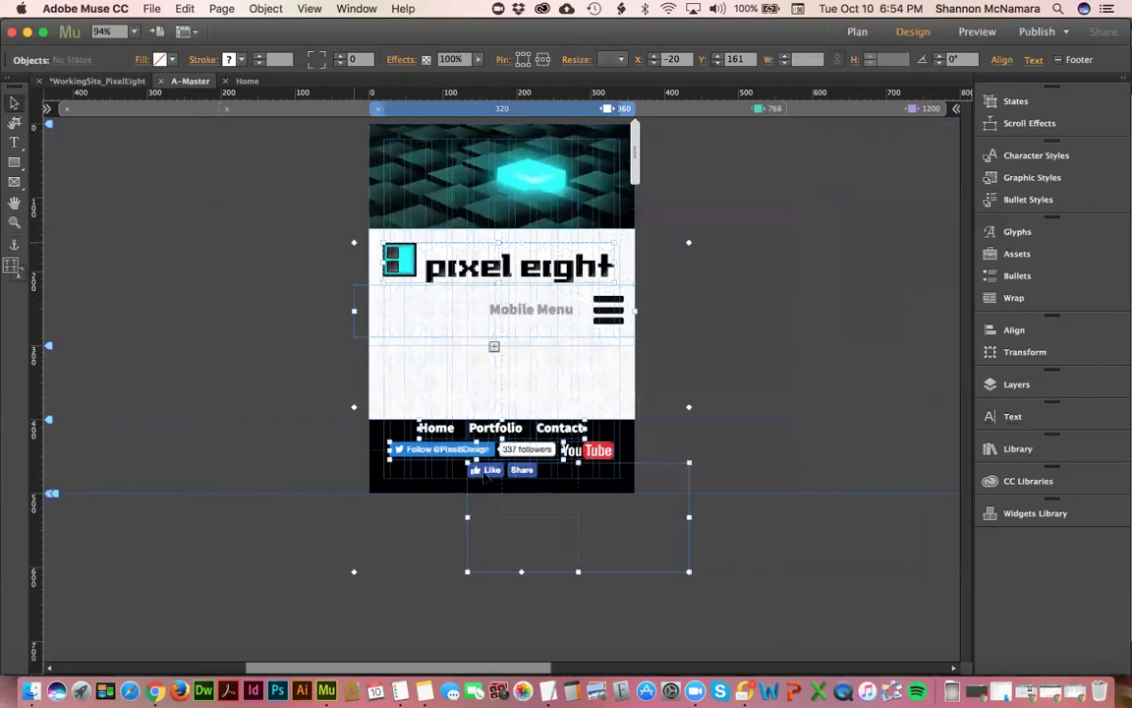
left_click(611, 451, "shift")
left_click_drag(611, 450, 689, 452)
key("Escape")
left_click(690, 456)
- Trial the 768 px page width and the 360 px logo position, undoing both changes
left_click(700, 110)
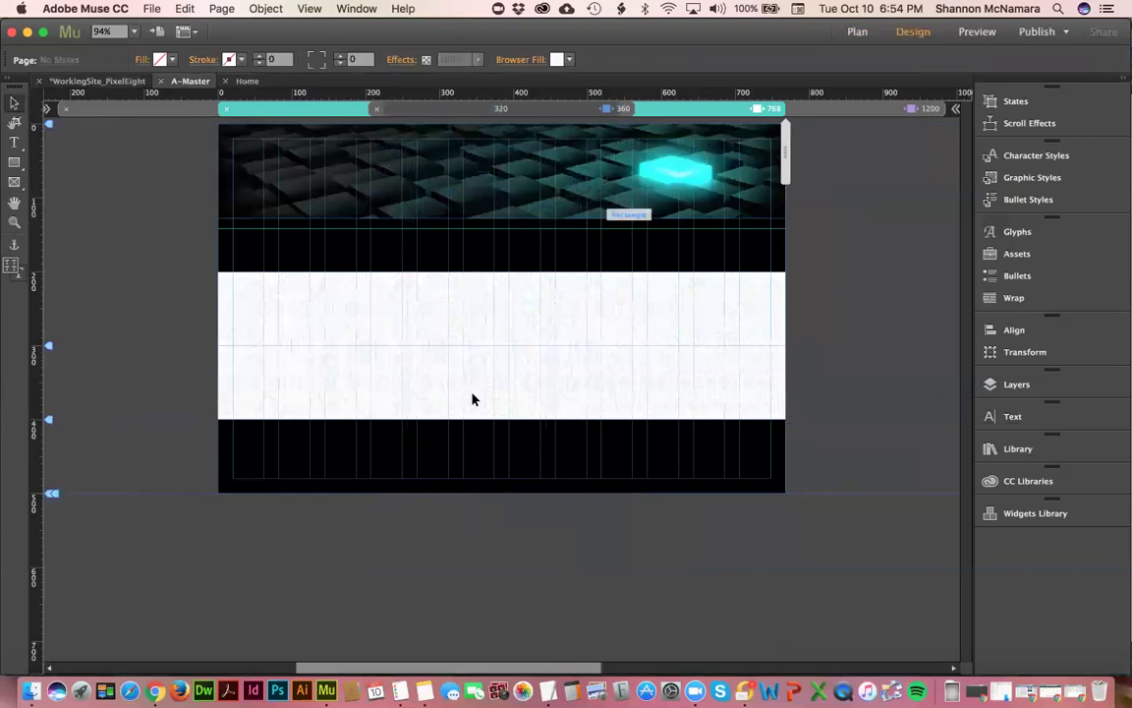
right_click(405, 299)
left_click(430, 324)
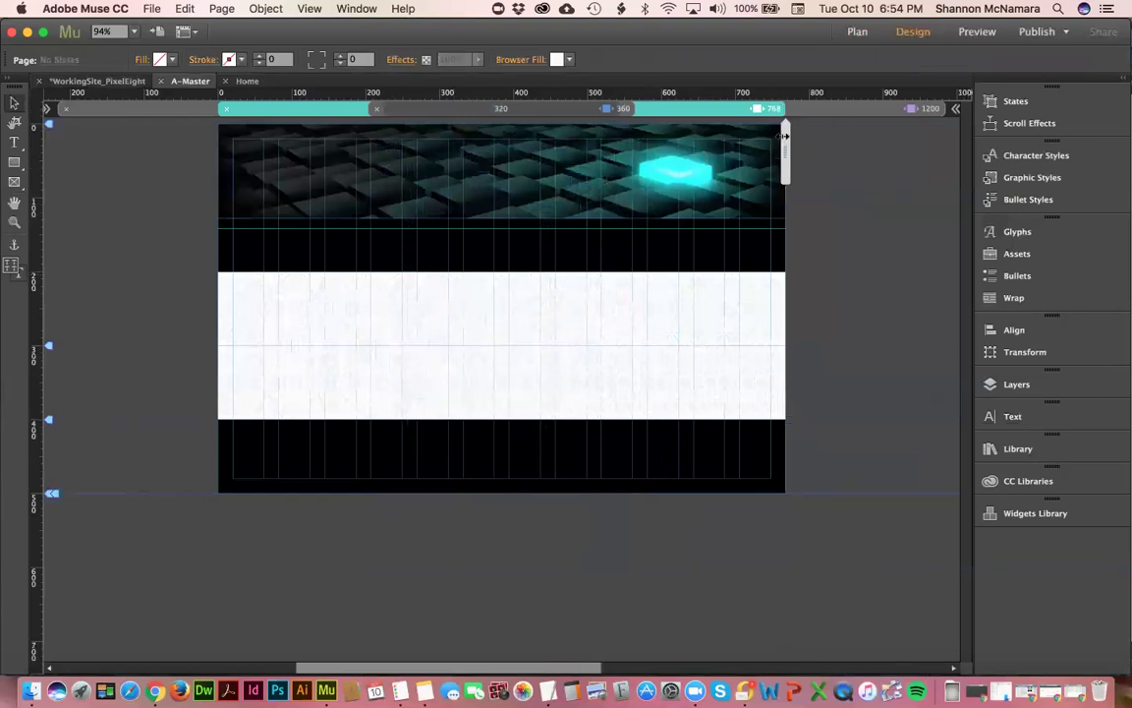
left_click_drag(785, 146, 777, 145)
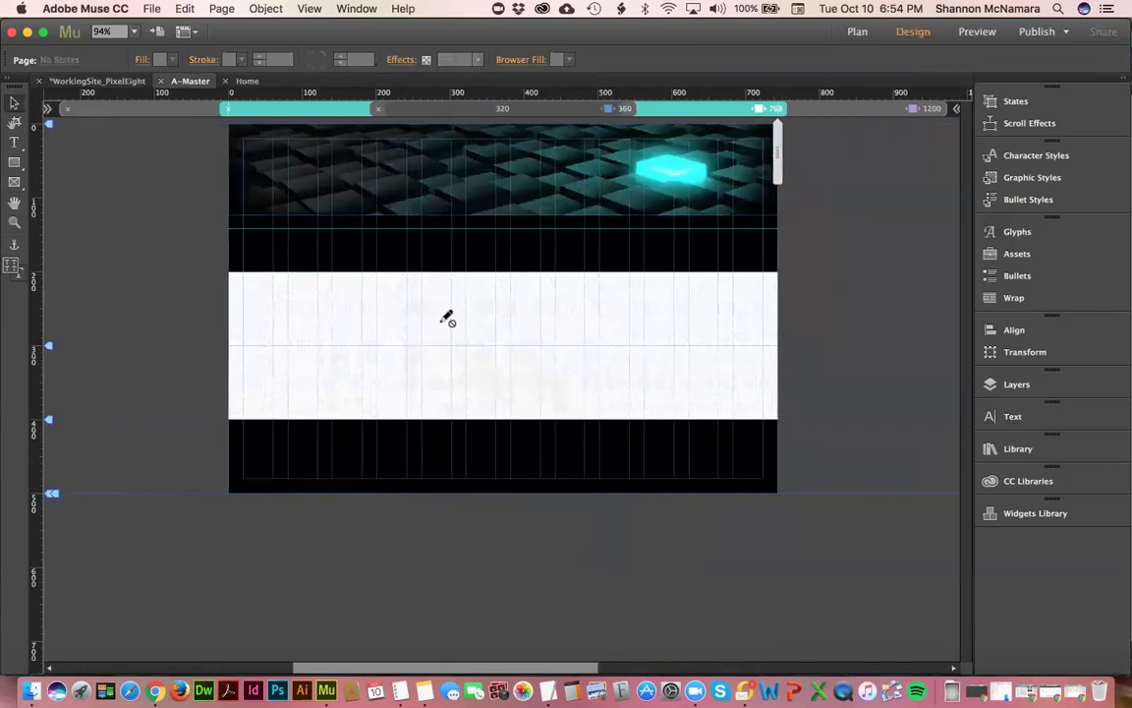
left_click(439, 322)
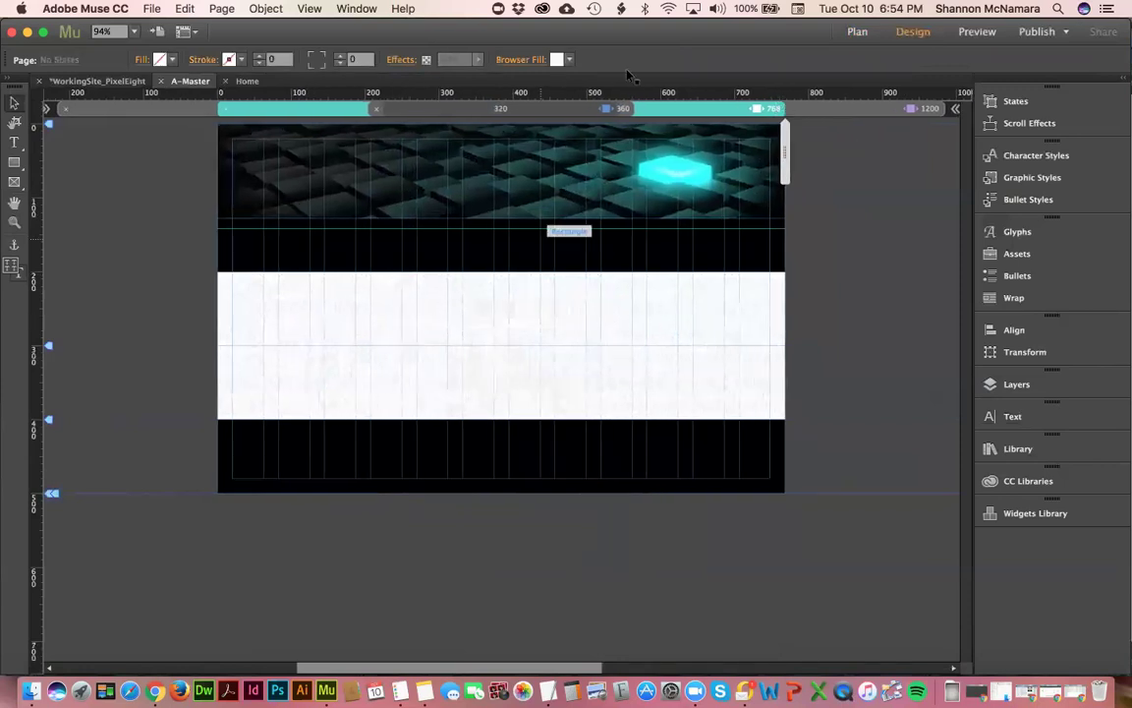
left_click(614, 108)
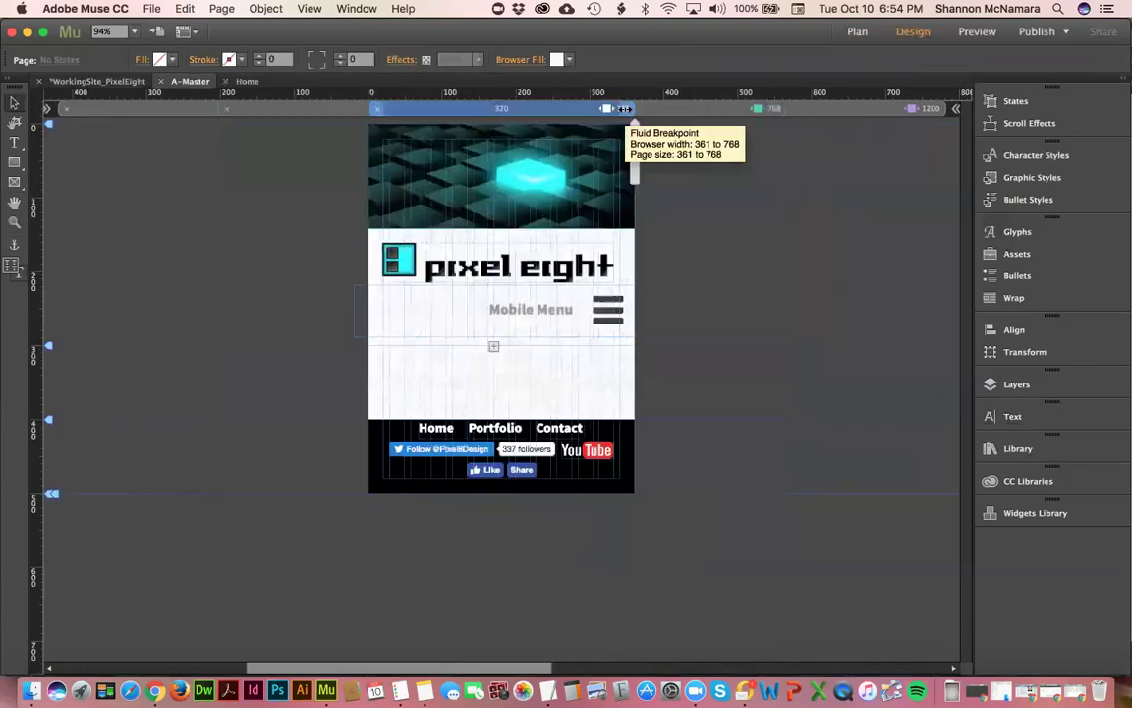
left_click_drag(449, 277, 703, 277)
key("super+z")
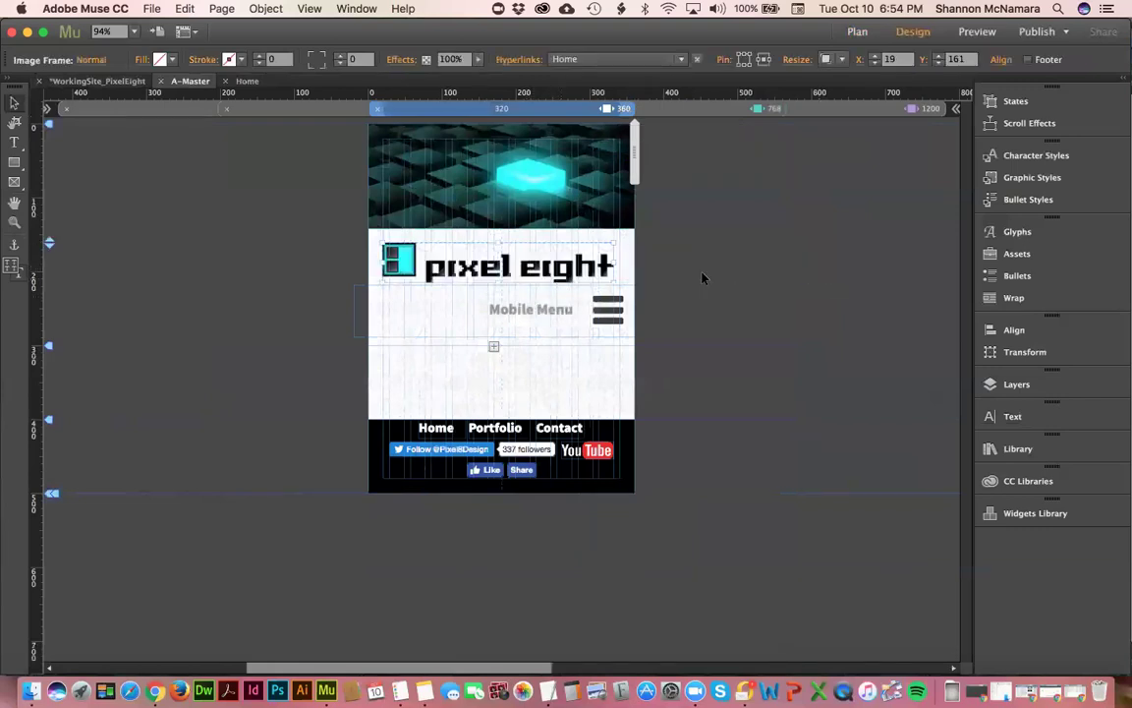
- Narrow the 768 px layout to a 728 px breakpoint
left_click(678, 109)
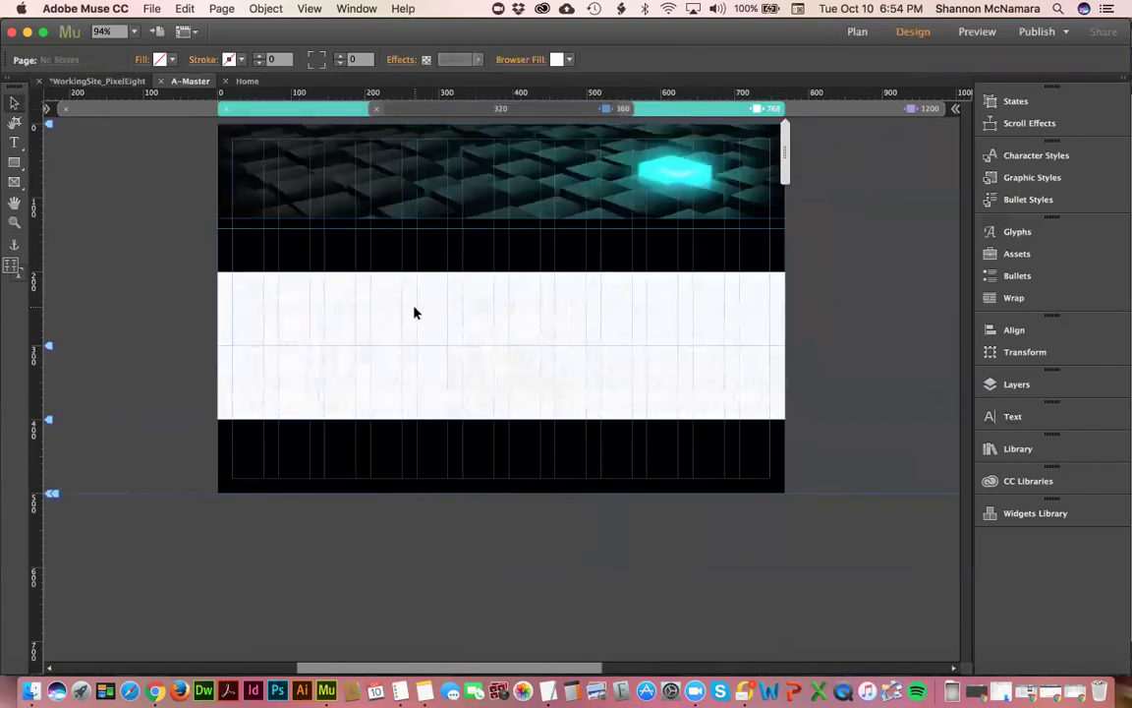
left_click_drag(784, 143, 761, 144)
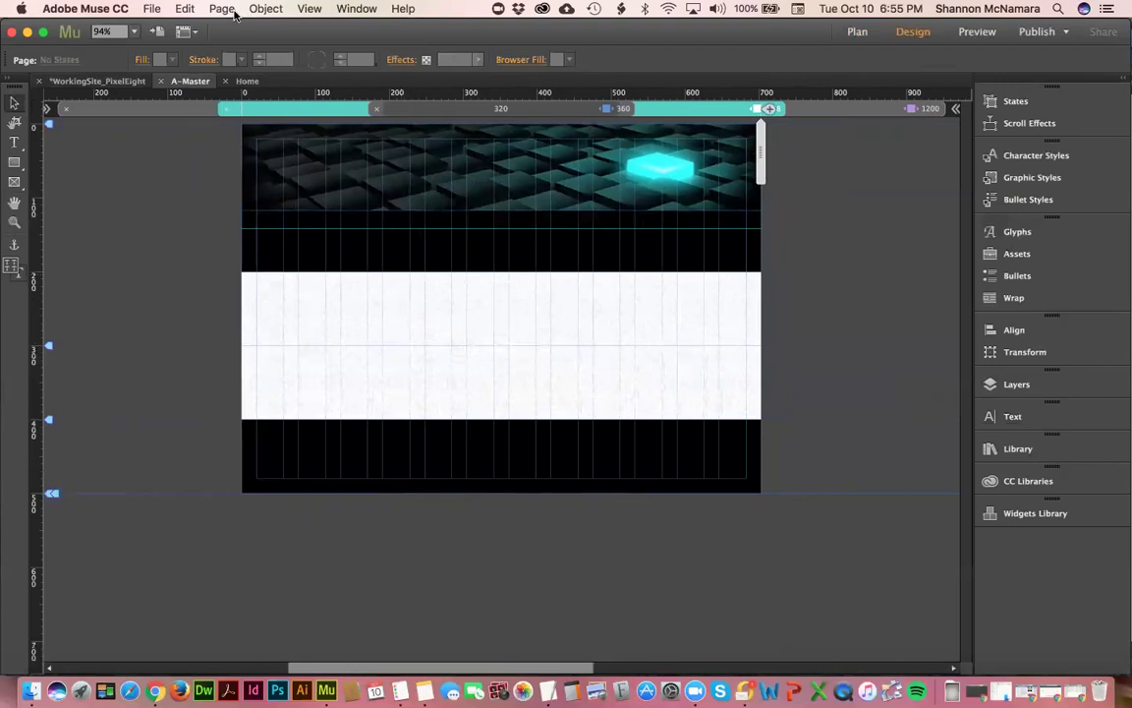
left_click(185, 9)
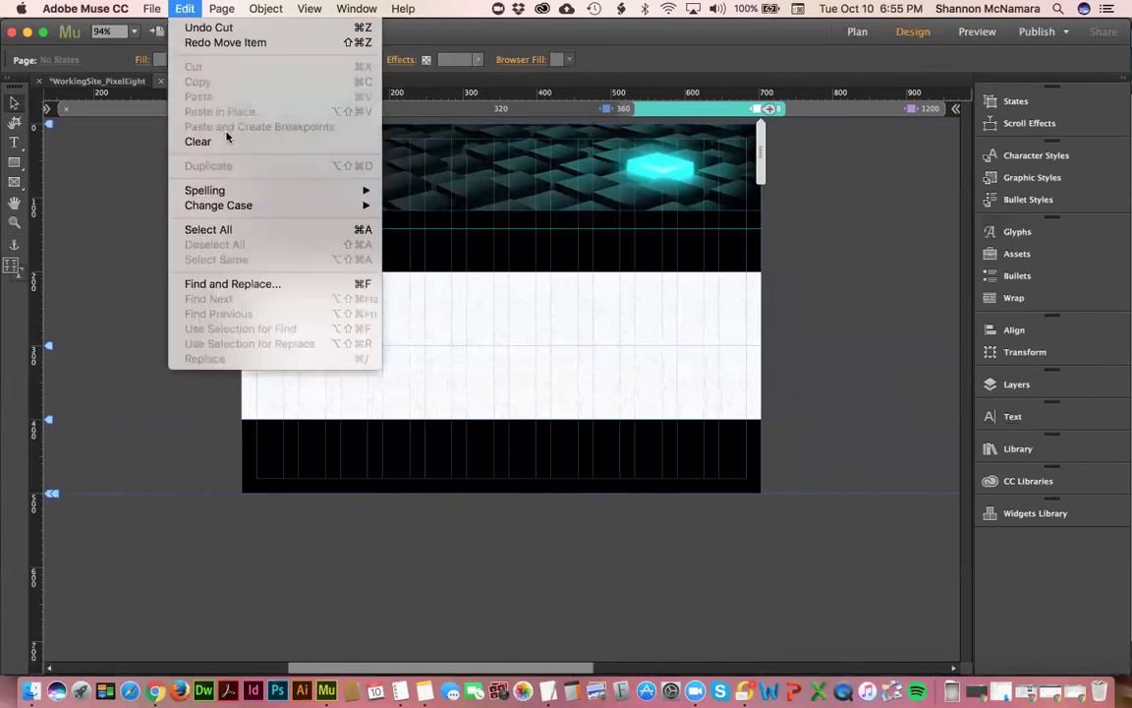
- Check the 758 px and 320–360 px breakpoint ranges
left_click(298, 455)
left_click(728, 106)
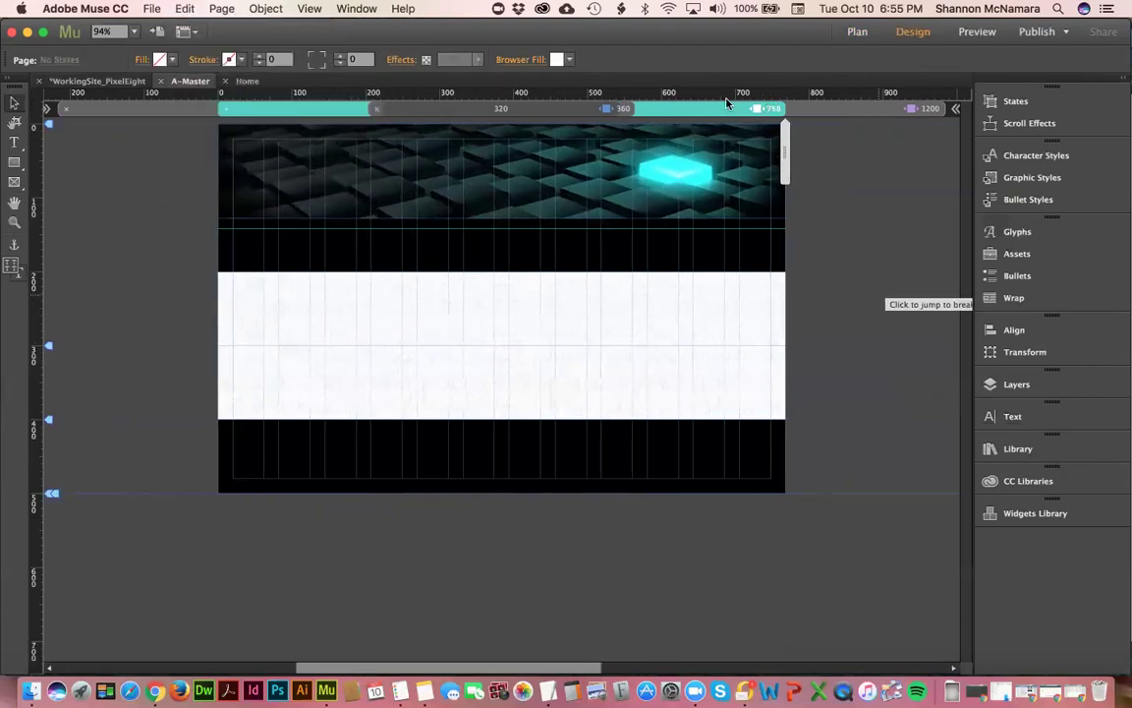
left_click(626, 109)
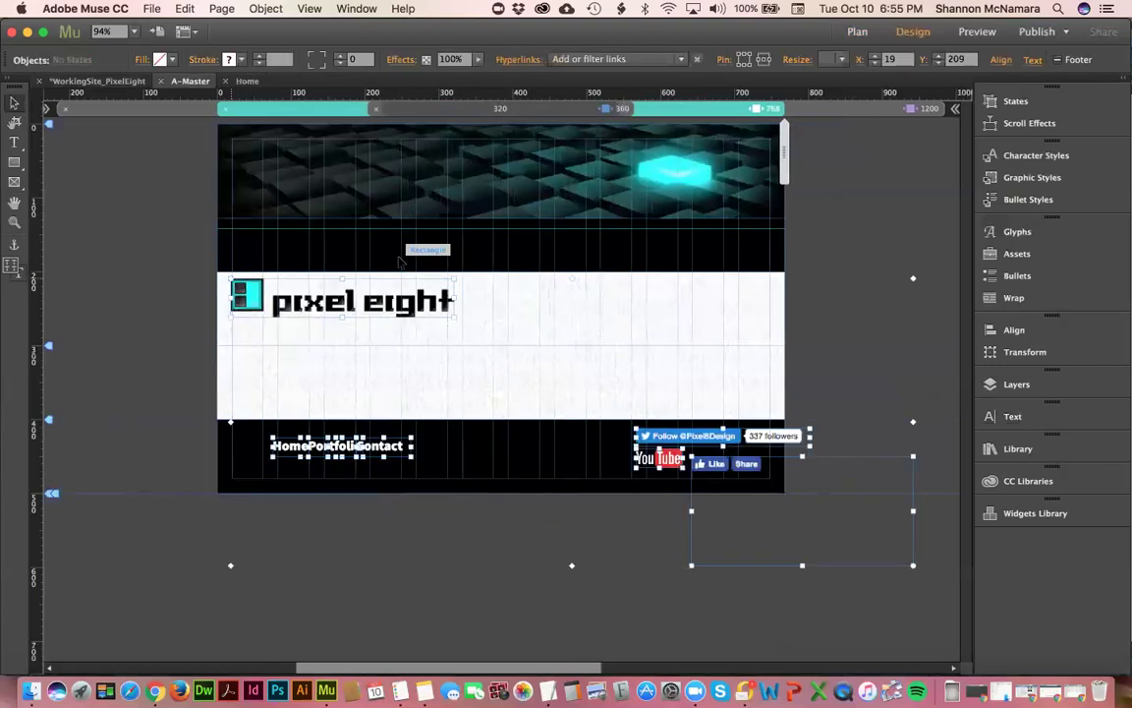
left_click(885, 202)
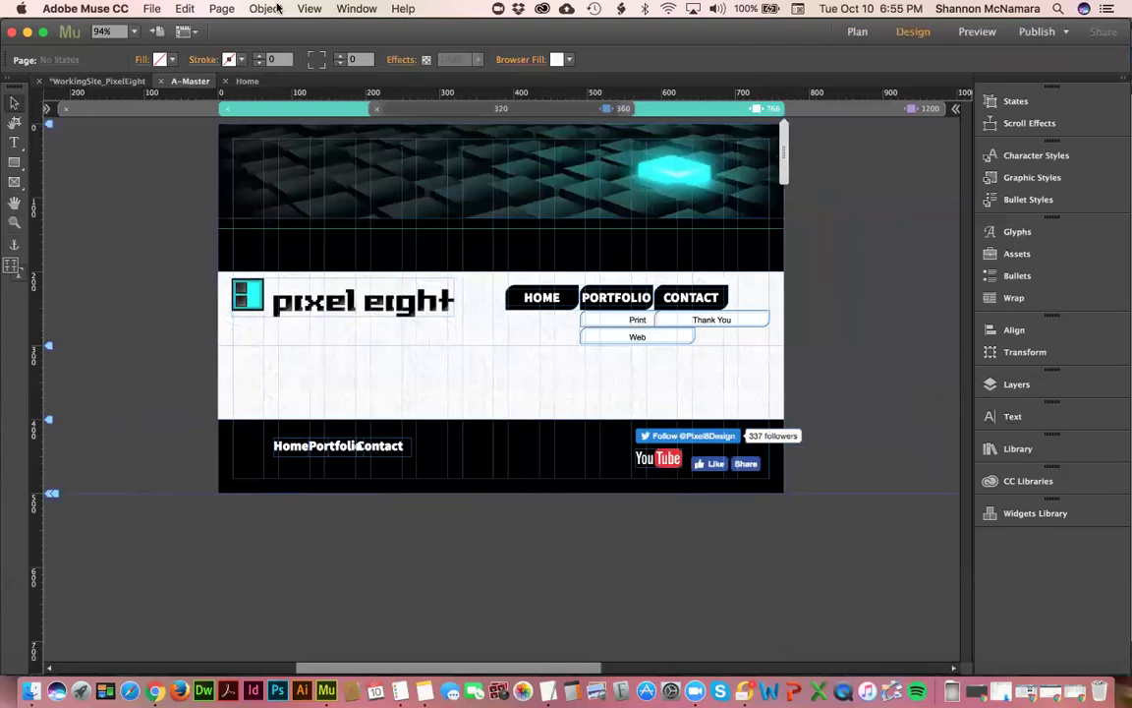
- Redo Set Breakpoint Properties from the Edit menu to restore the 768 px layout
left_click(184, 9)
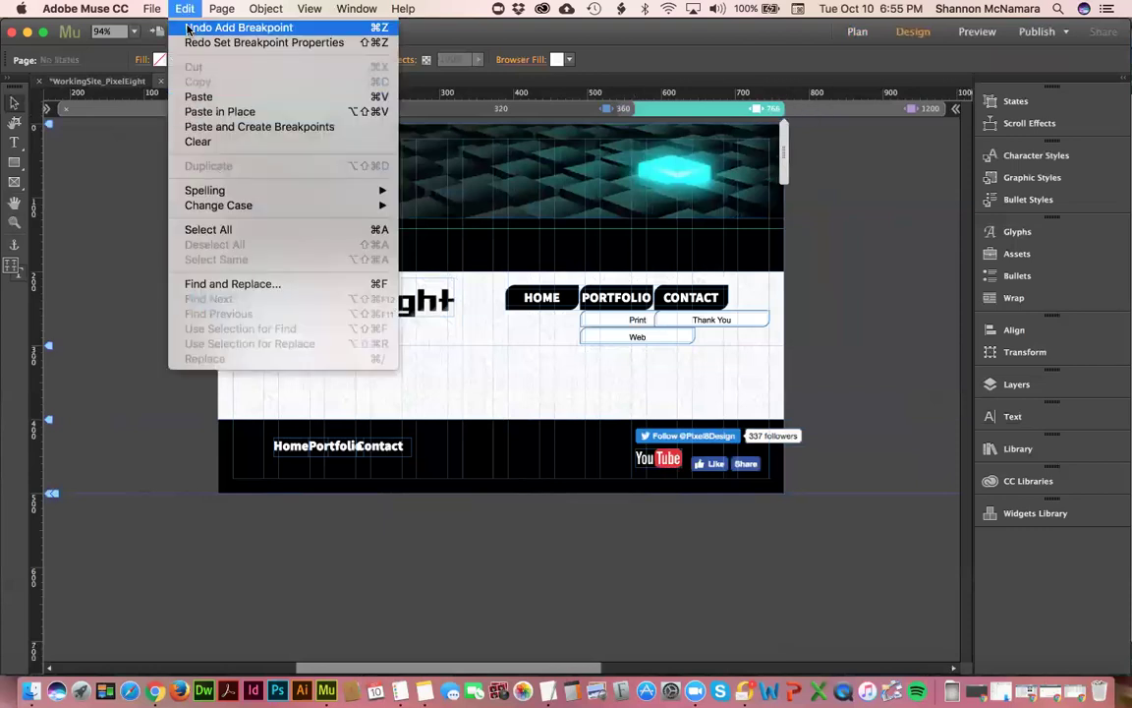
left_click(193, 42)
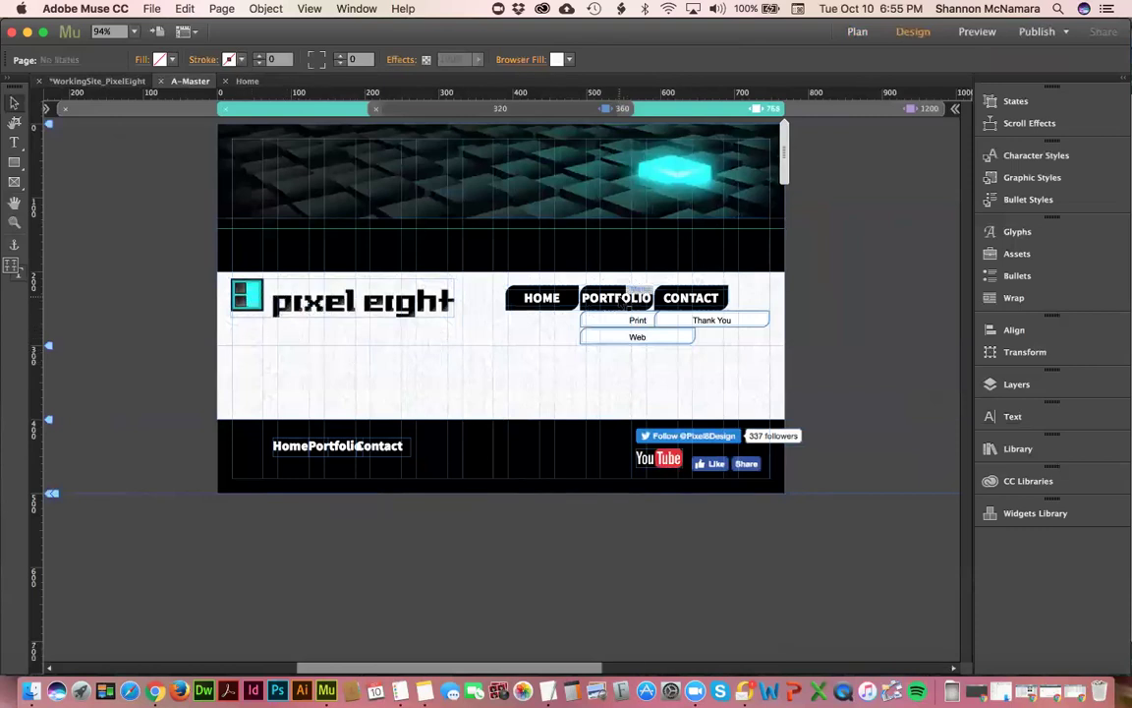
left_click(619, 298)
right_click(624, 298)
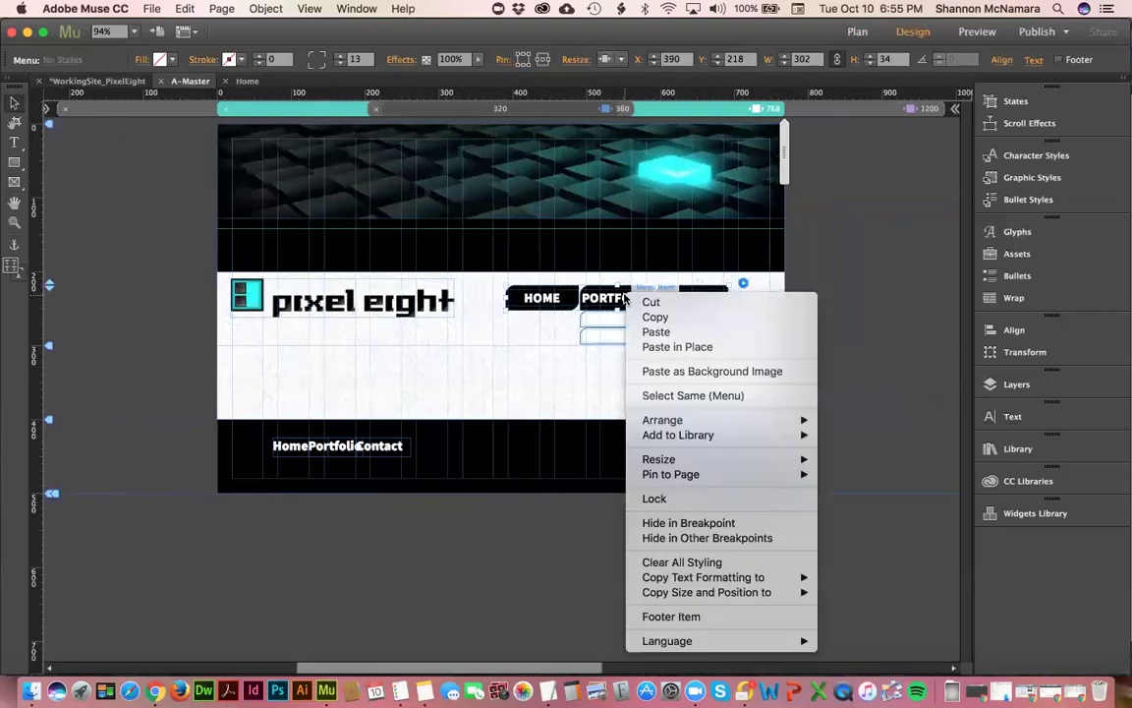
- Hide the navigation menu, pixel eight logo and footer items in the 768 px breakpoint
left_click(669, 523)
left_click(264, 303)
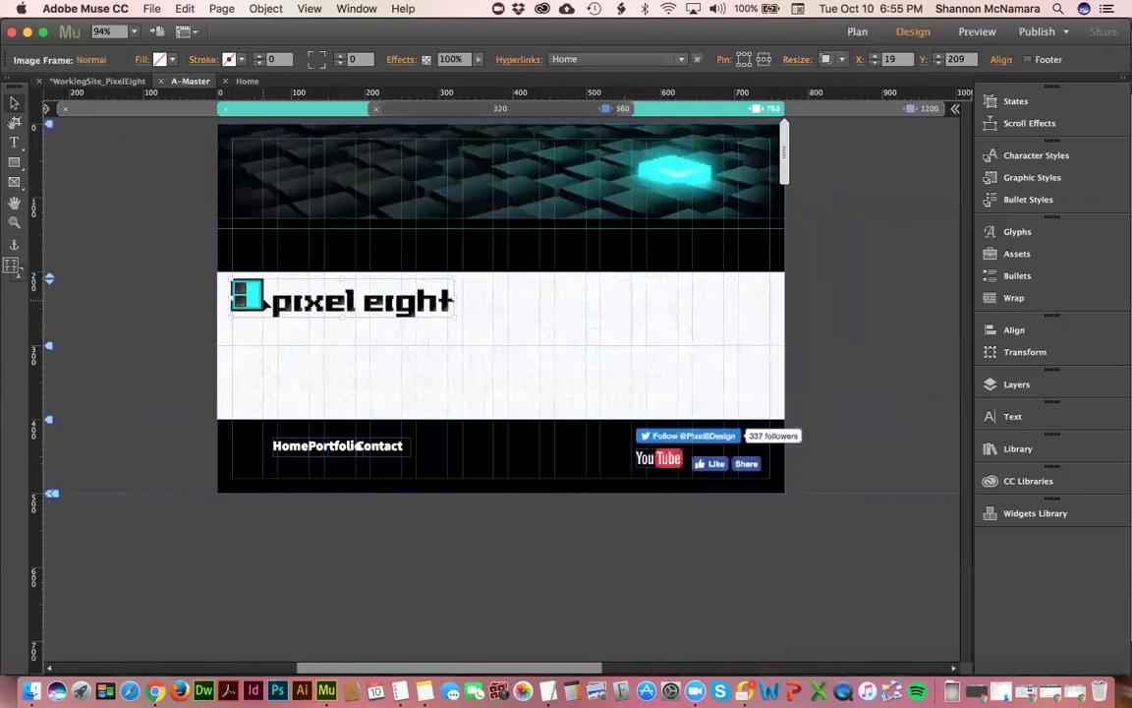
left_click(201, 304)
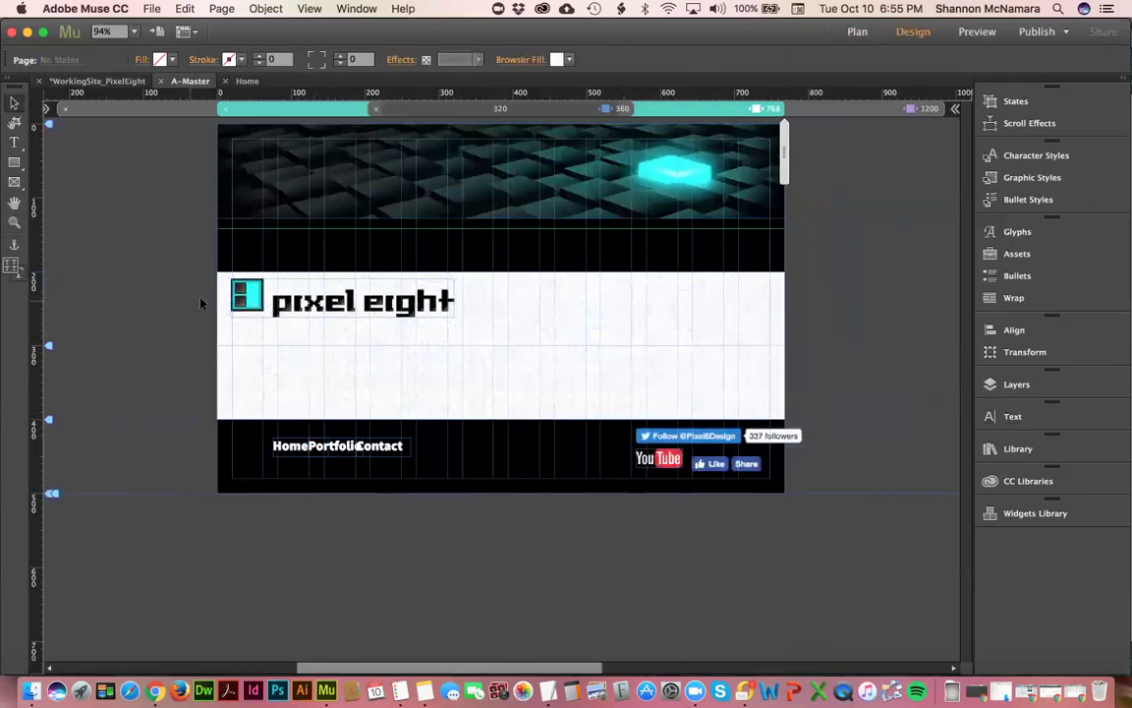
left_click_drag(201, 304, 752, 472)
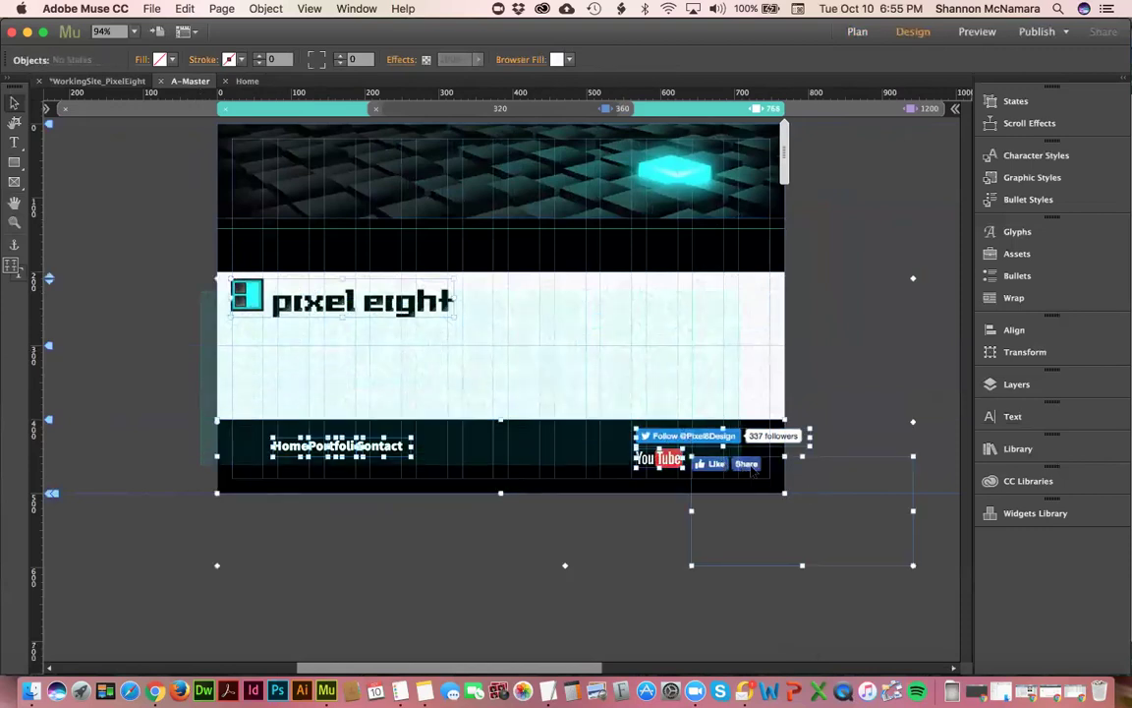
left_click(243, 442)
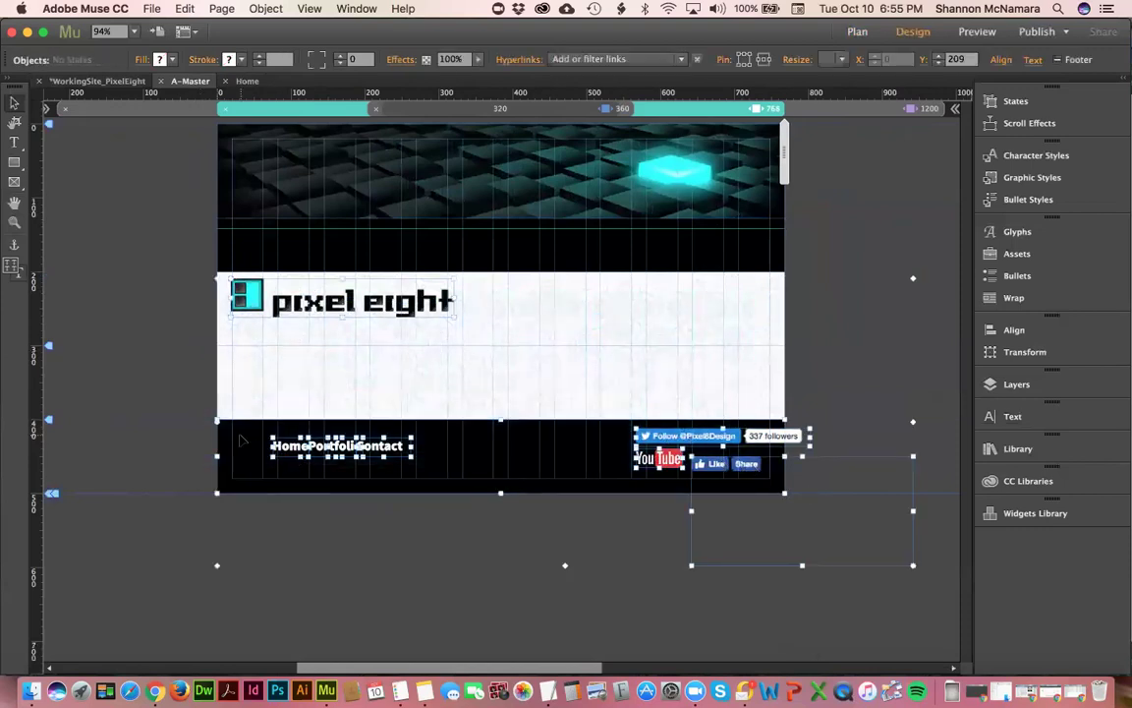
right_click(321, 285)
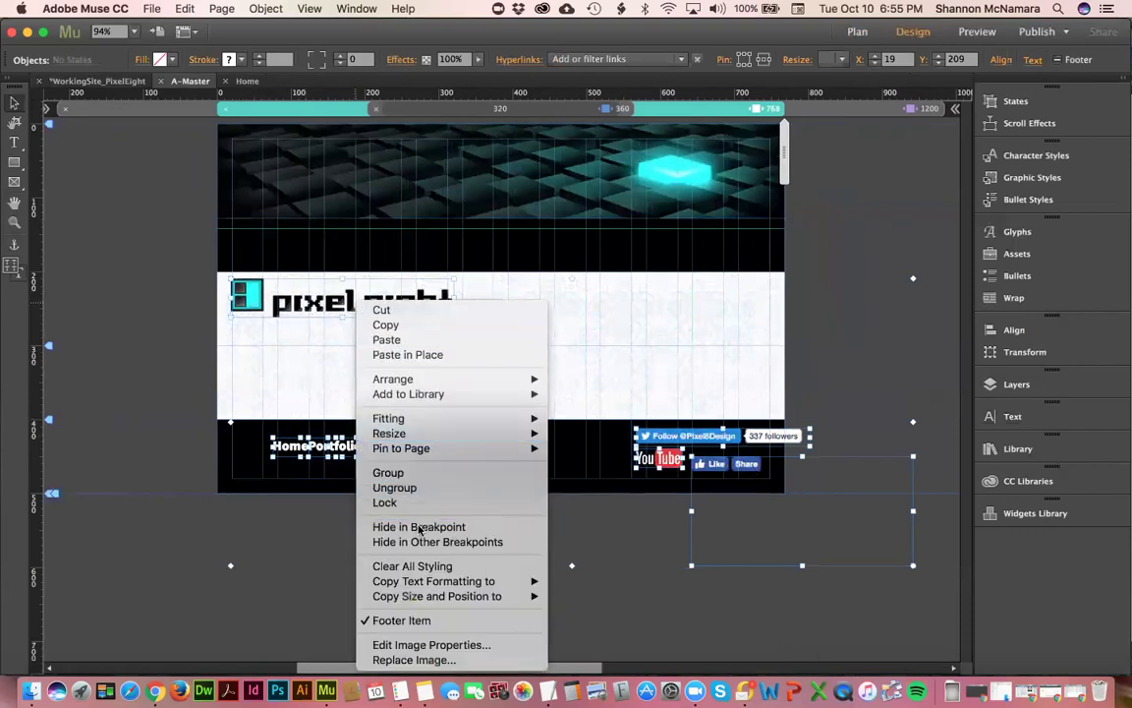
left_click(306, 331)
- Paste the mobile logo and footer items in place on the page
right_click(316, 328)
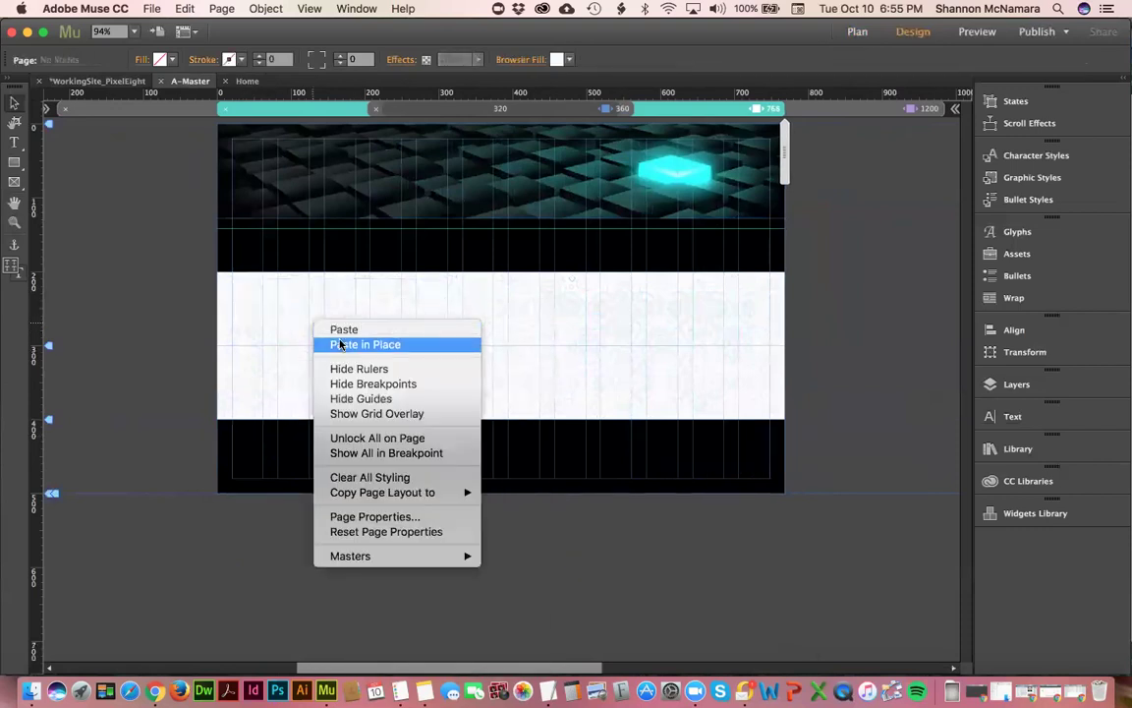
left_click(340, 344)
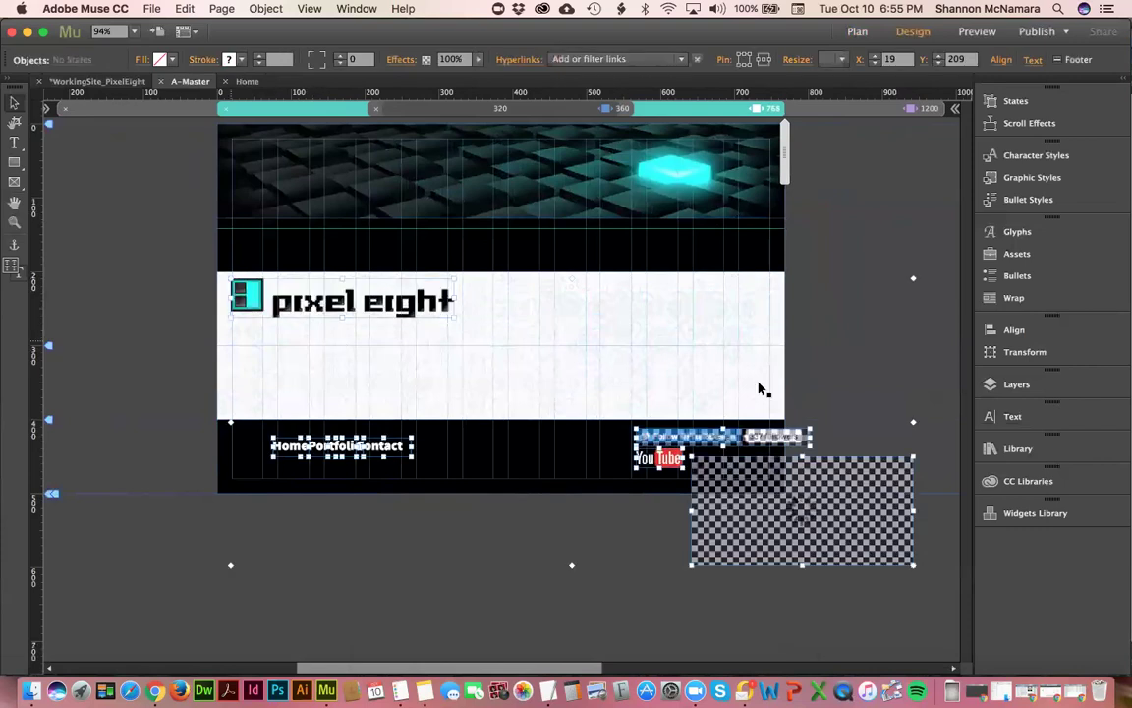
left_click(858, 255)
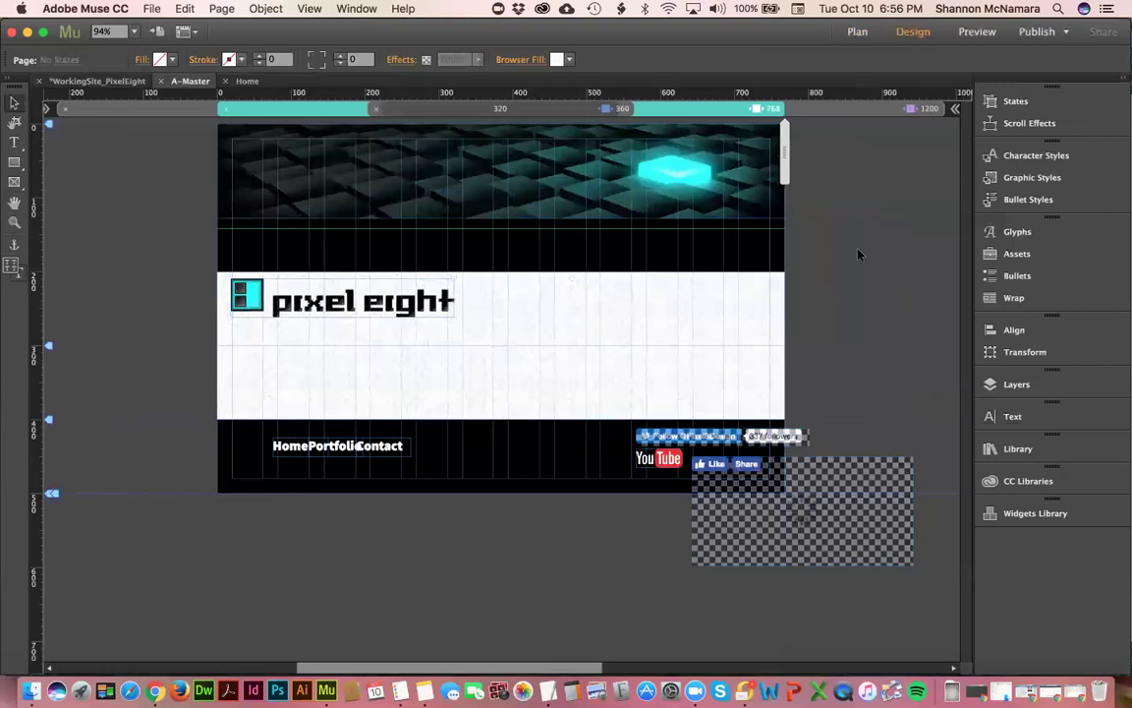
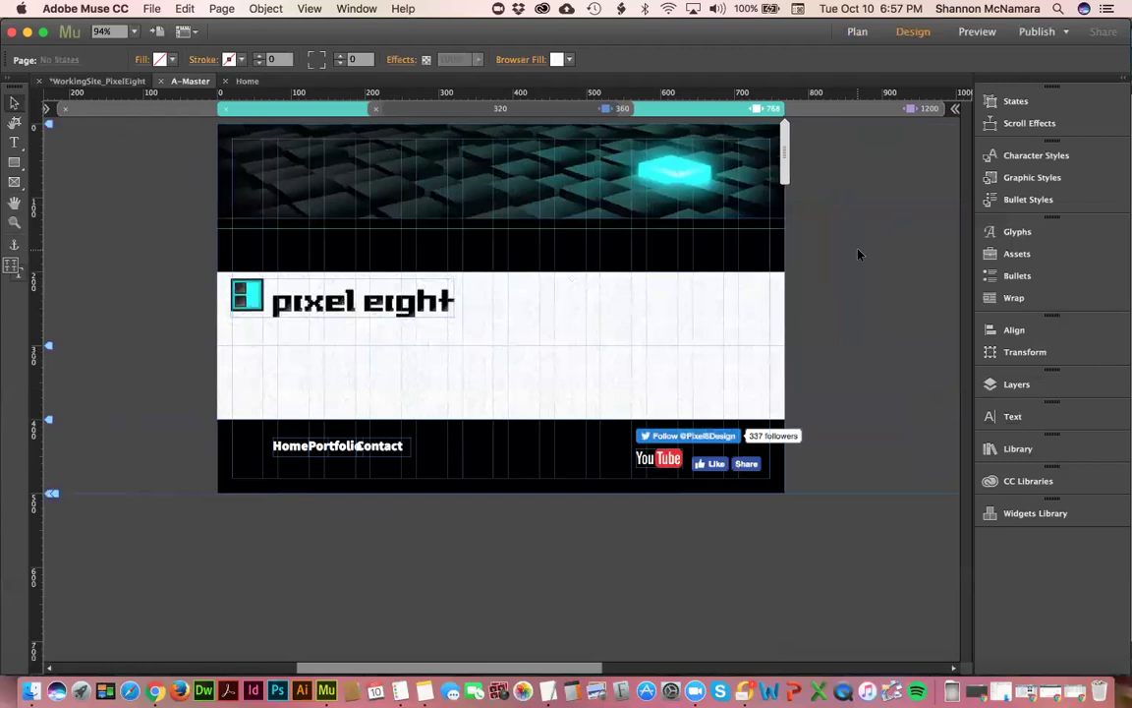
- Try moving the guide below the header down to 300, then undo it back to 142
left_click(315, 185)
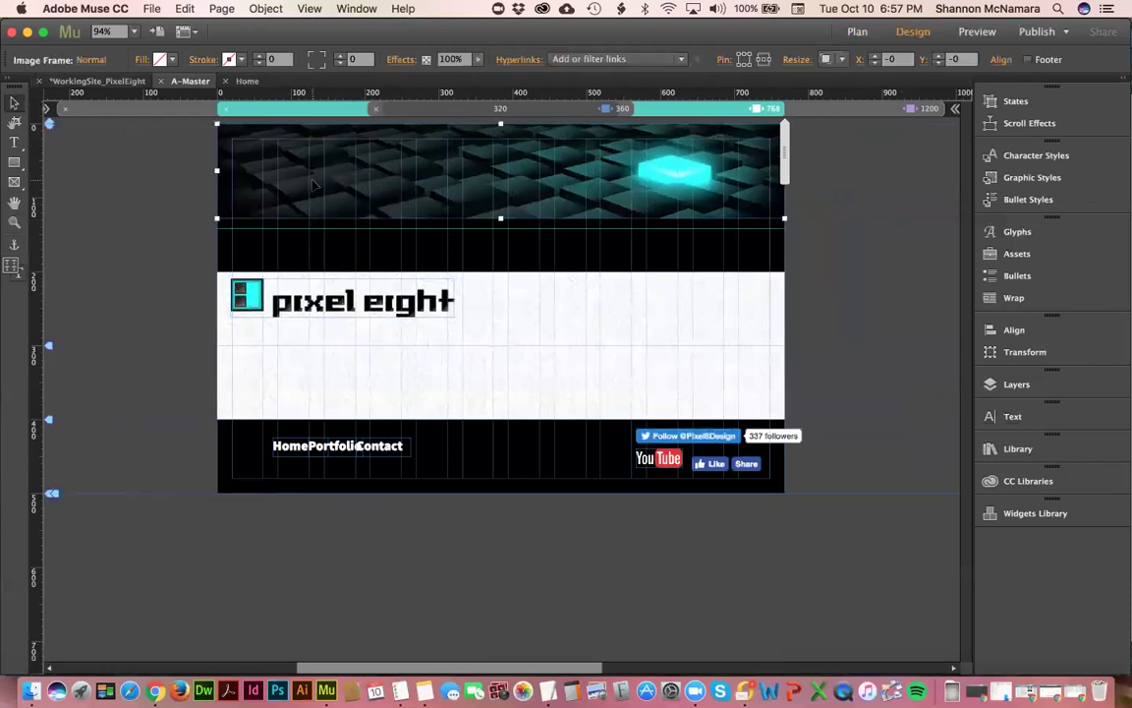
left_click(657, 229)
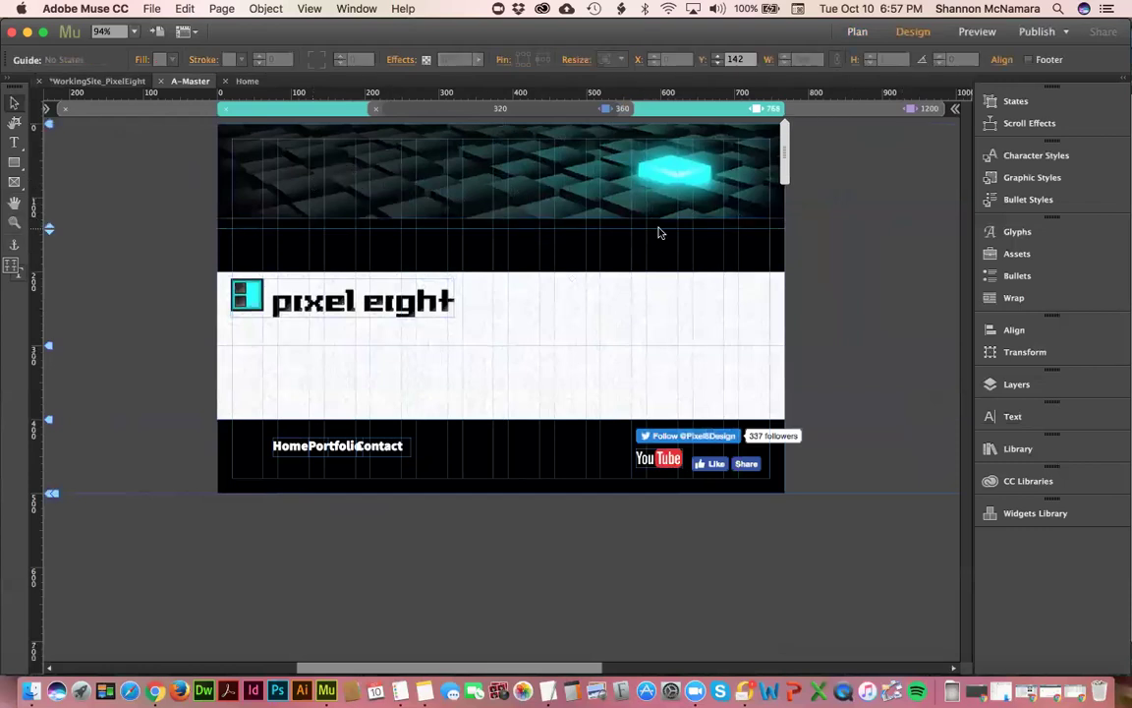
left_click(435, 234)
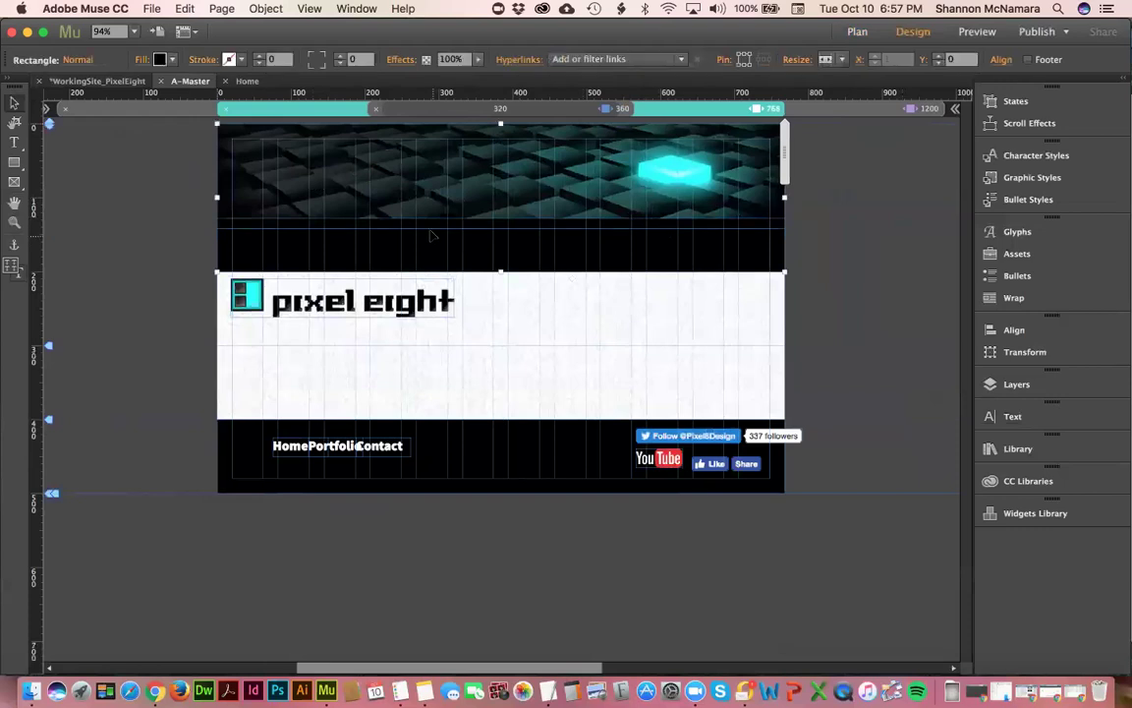
left_click(434, 230)
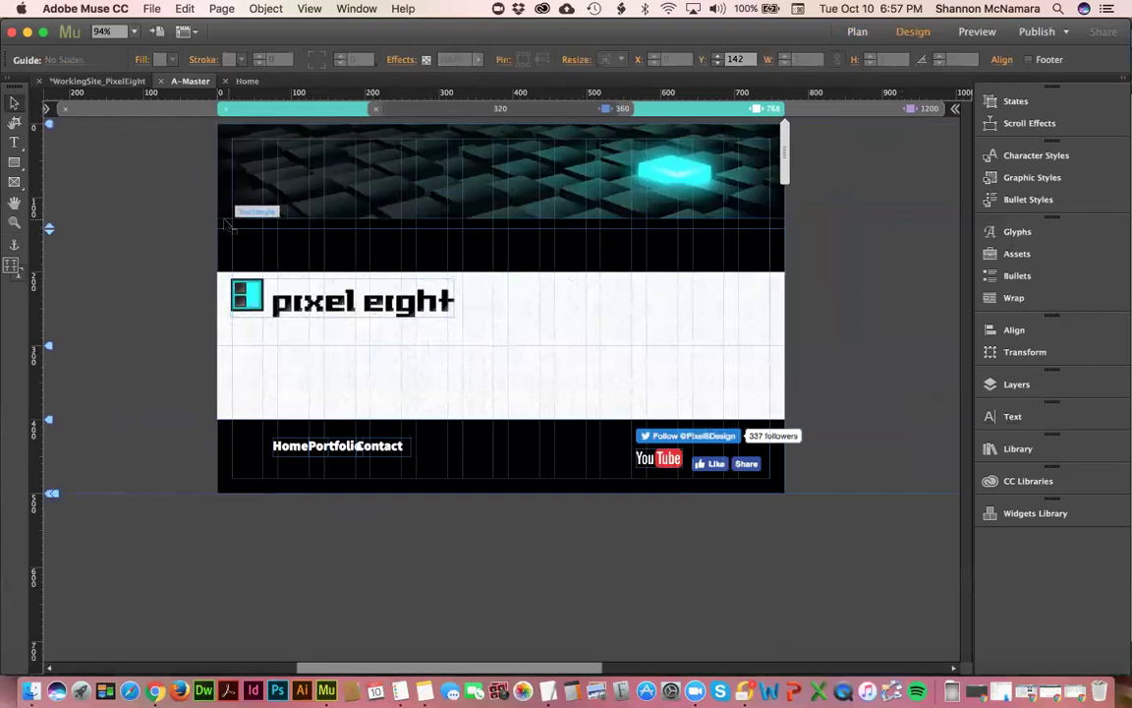
left_click(155, 214)
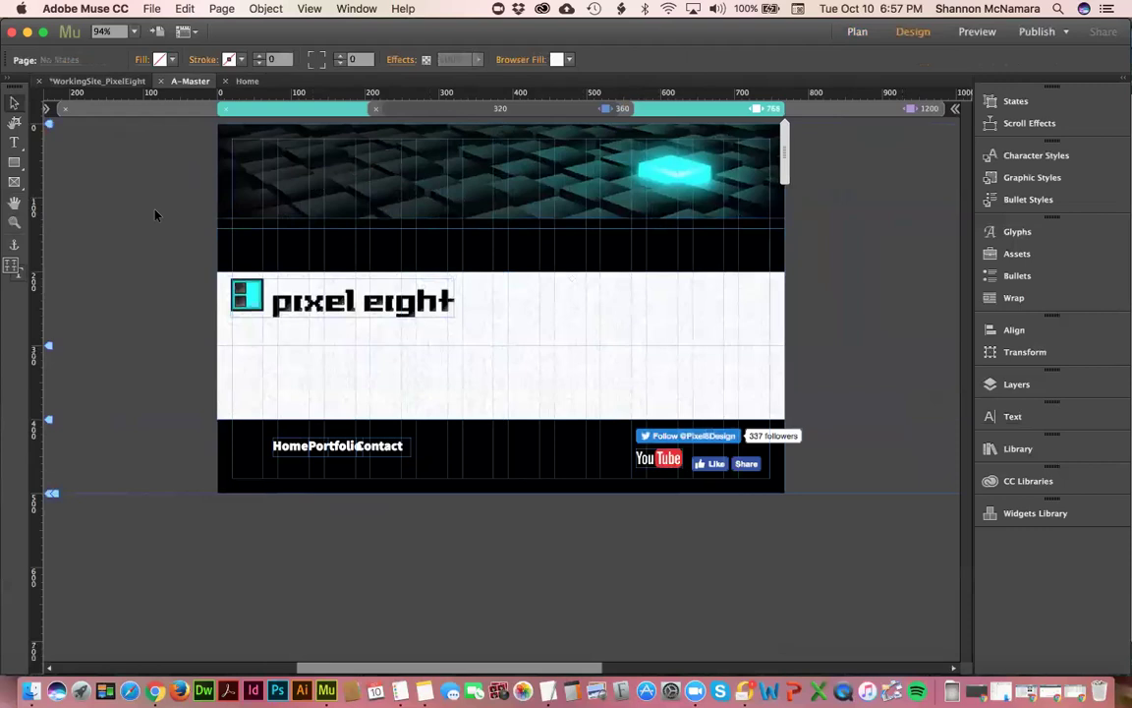
left_click(271, 160)
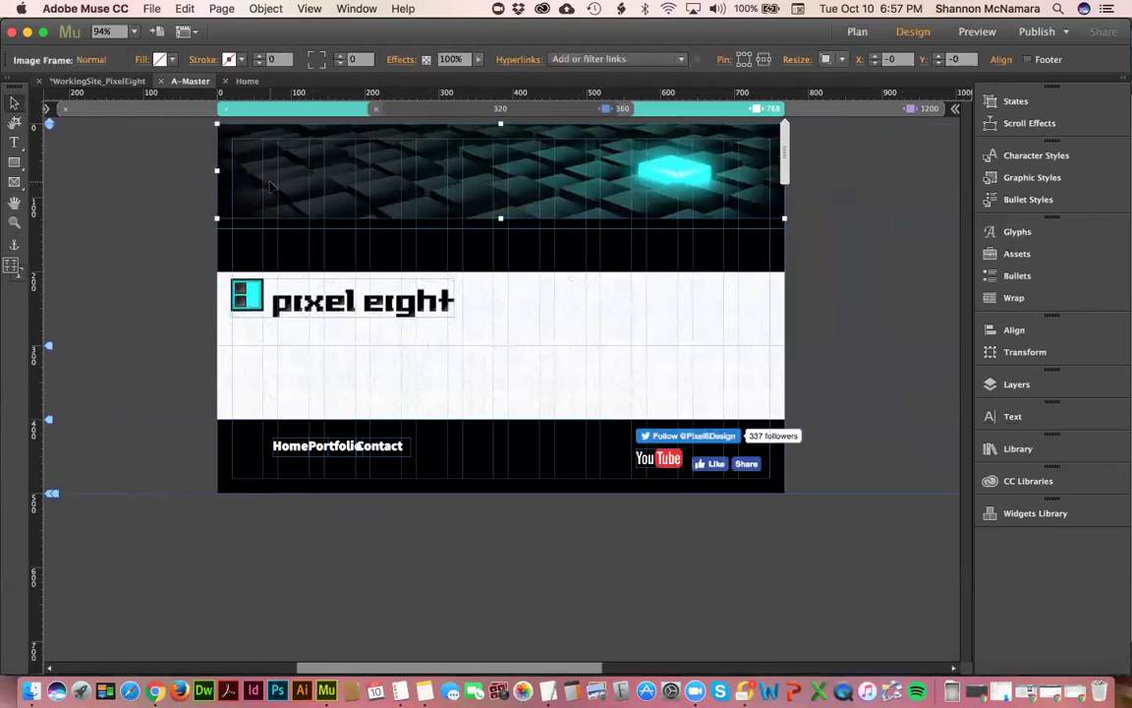
left_click(539, 228)
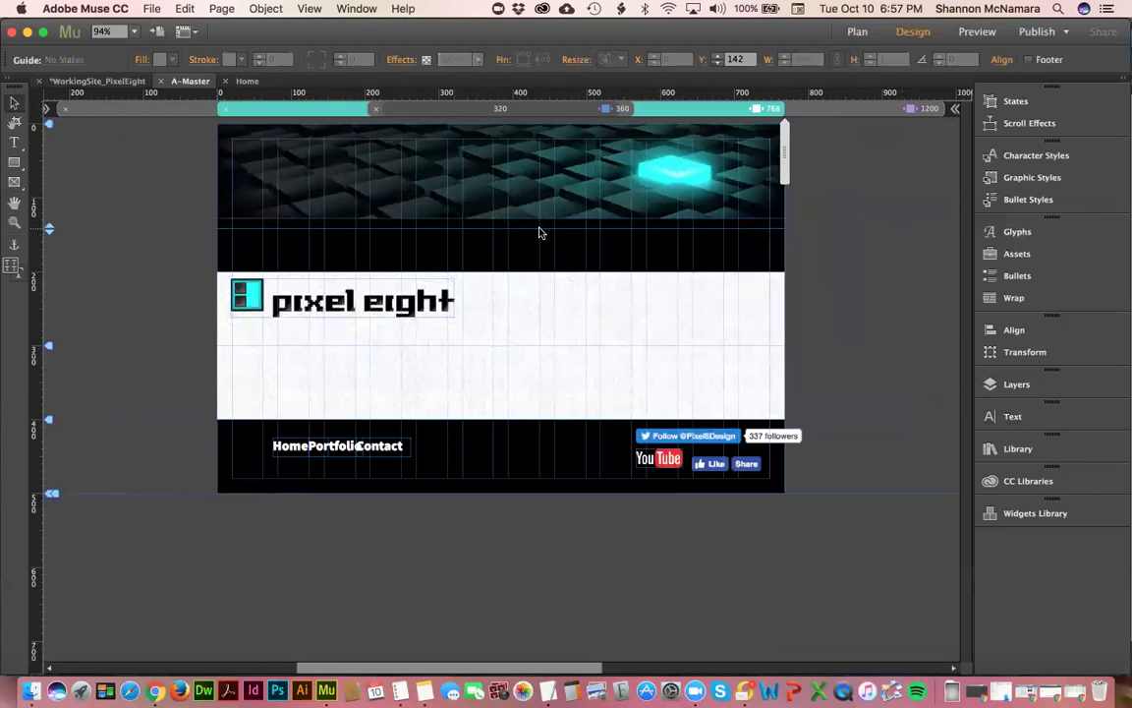
left_click(540, 232)
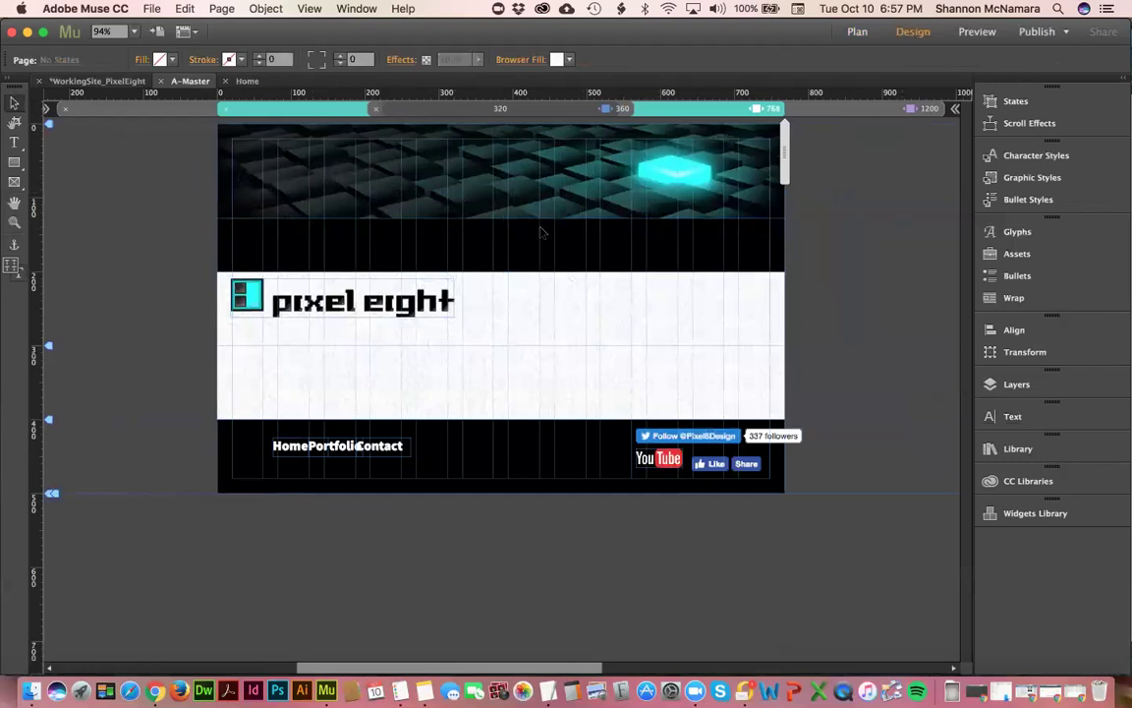
left_click(540, 229)
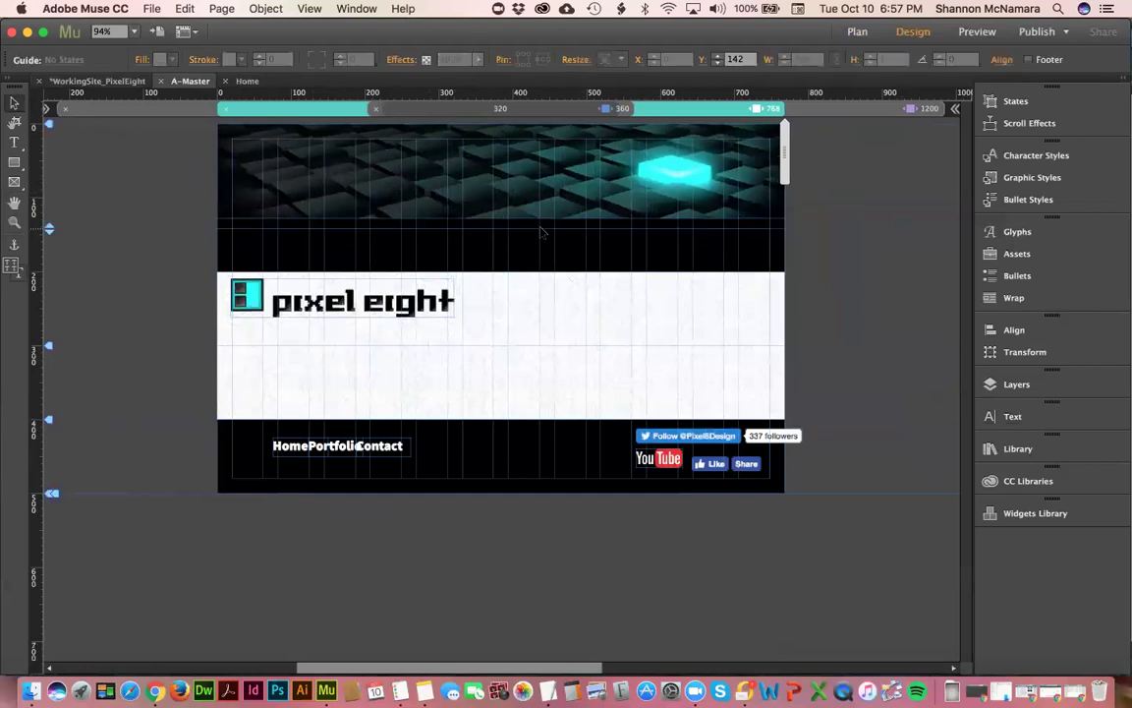
left_click_drag(539, 230, 552, 347)
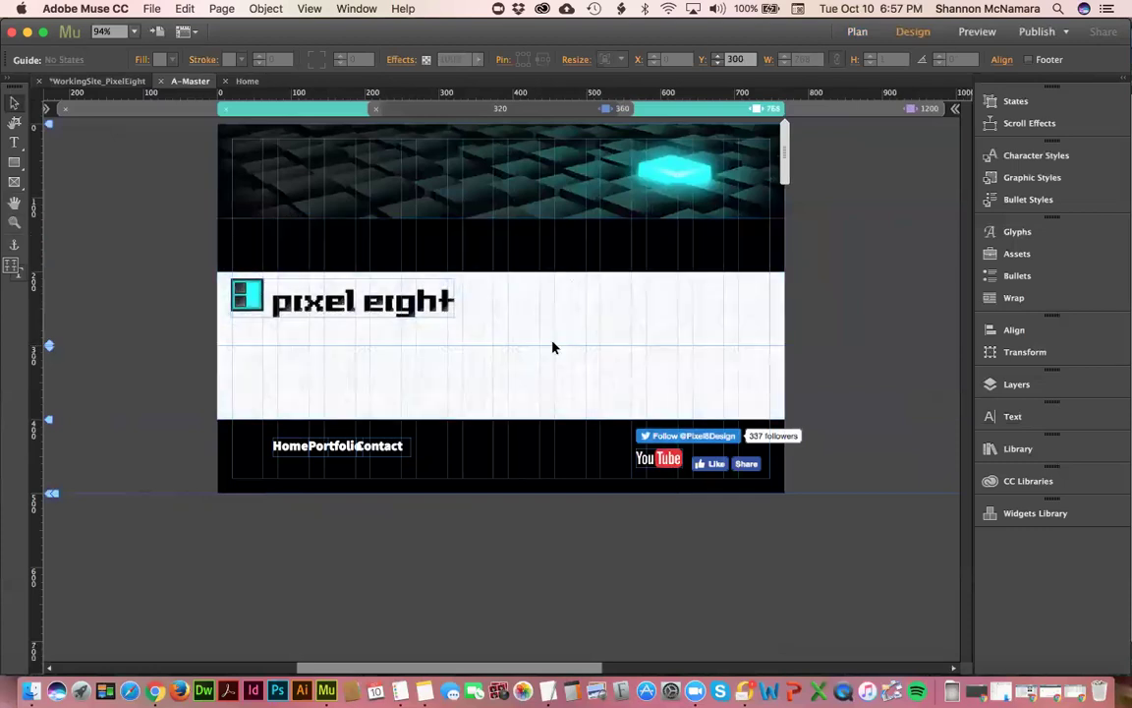
key("super+z")
- Select the pixel eight logo and try enlarging it
left_click(881, 251)
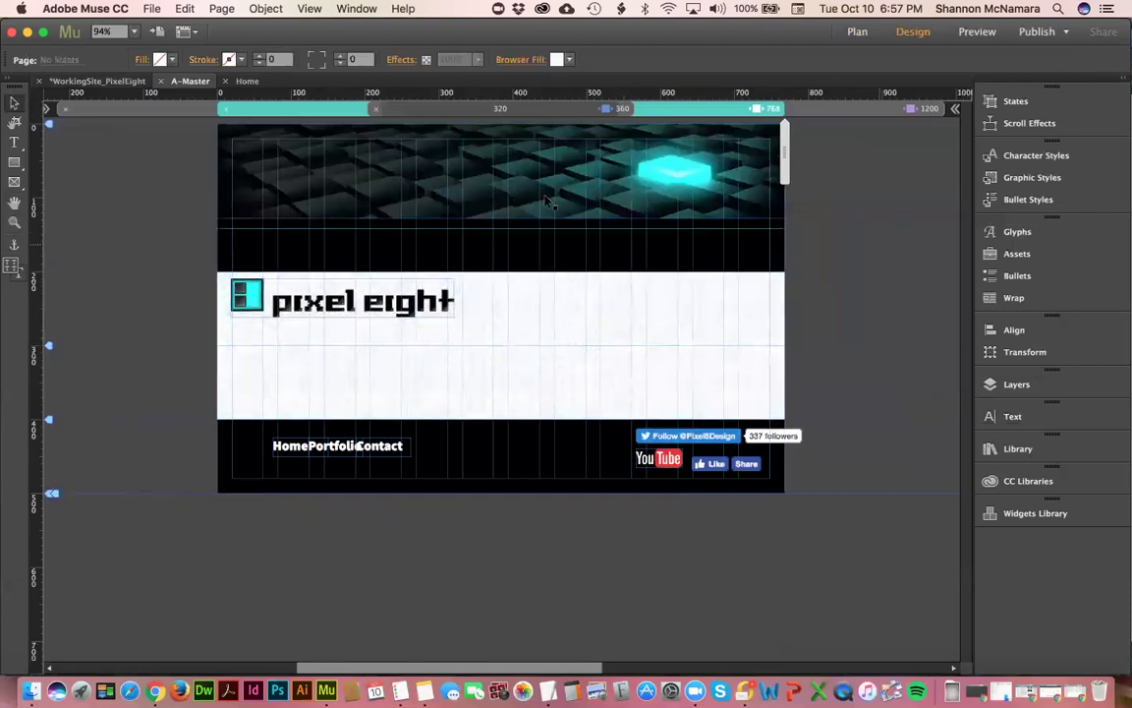
left_click(413, 323)
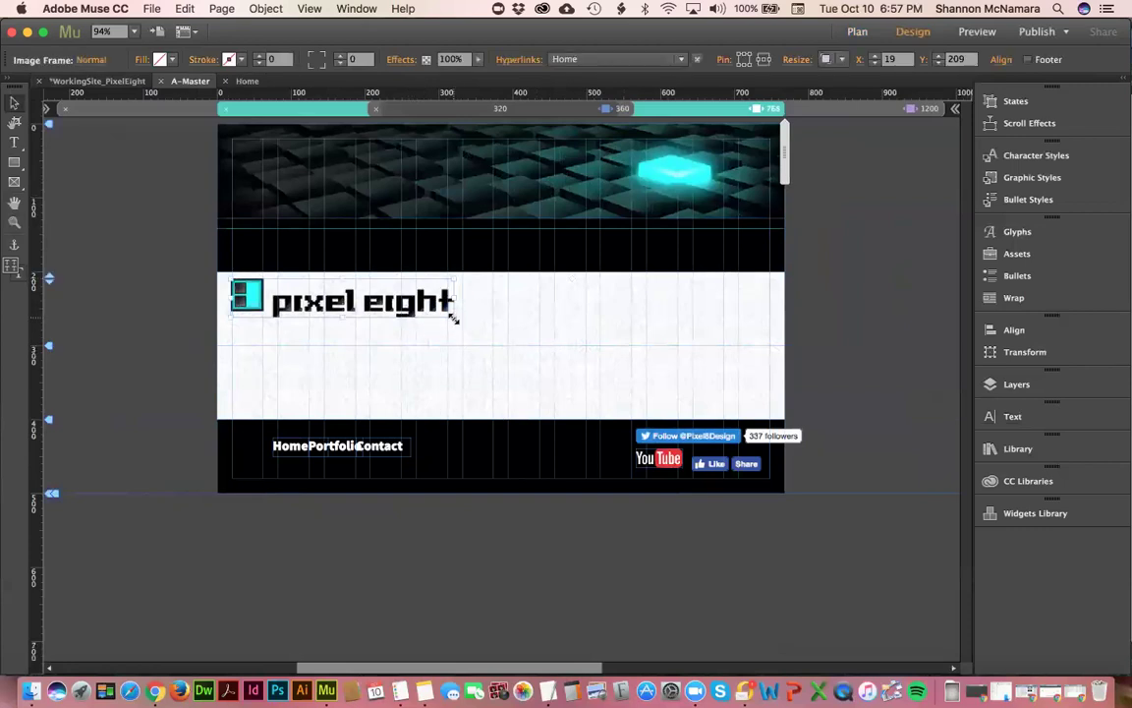
left_click_drag(455, 318, 483, 334)
left_click(883, 108)
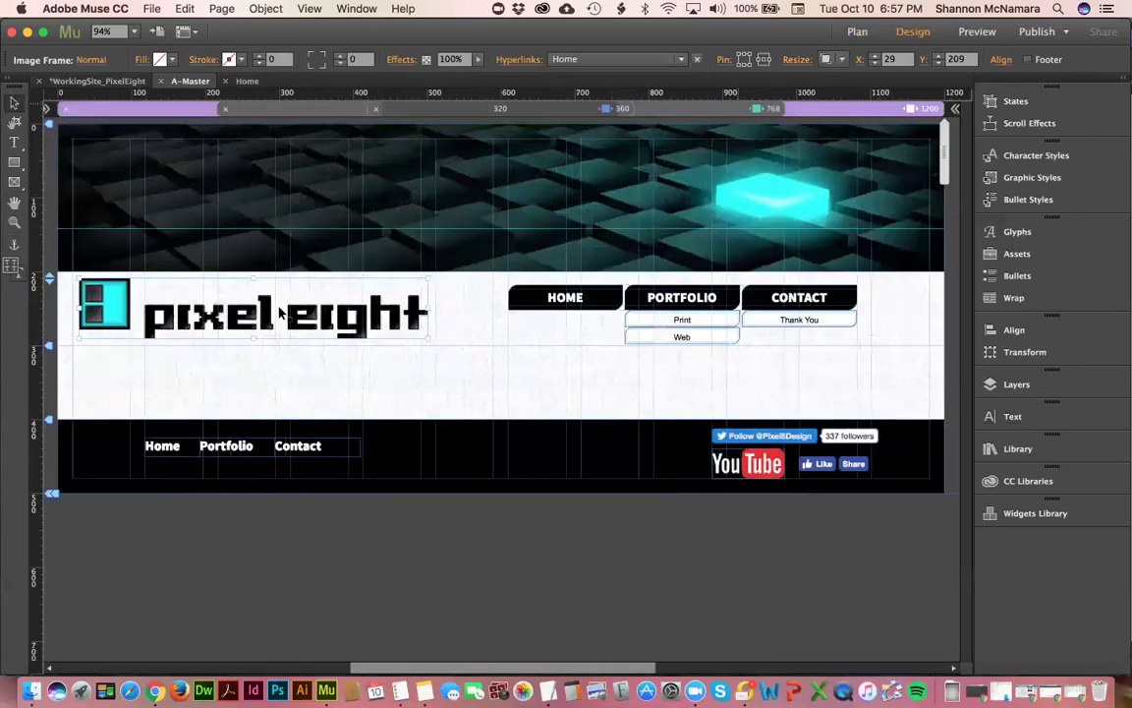
left_click(204, 373)
left_click(205, 325)
left_click_drag(208, 336, 211, 350)
left_click(716, 109)
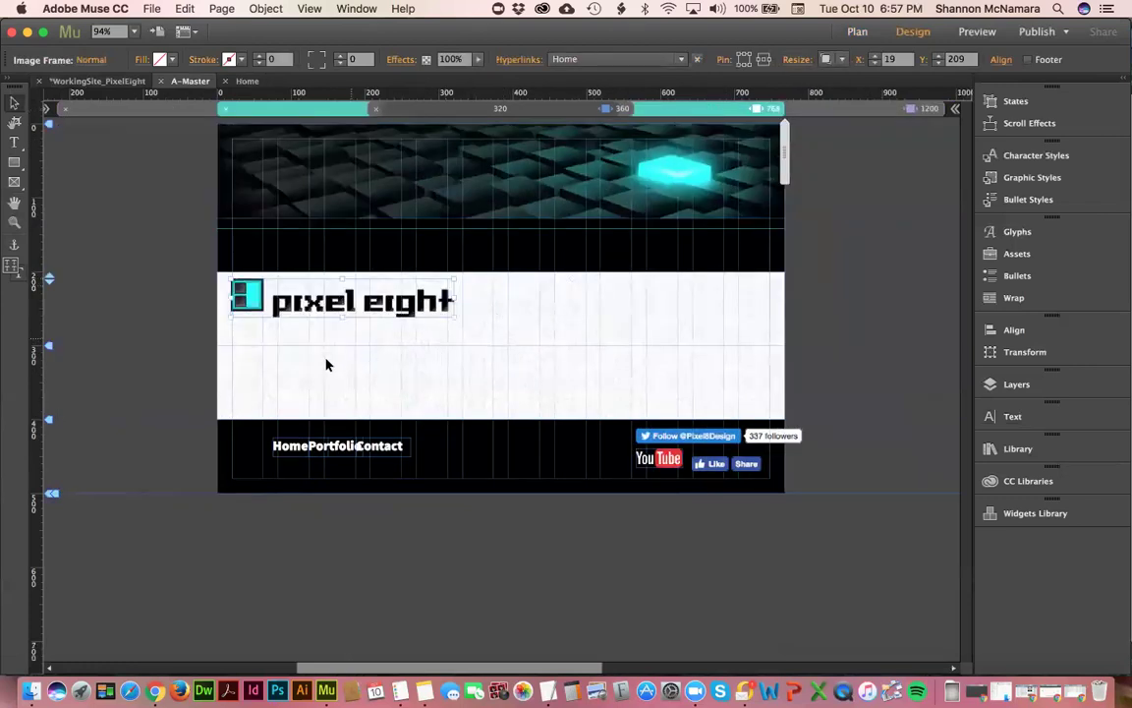
left_click(306, 454)
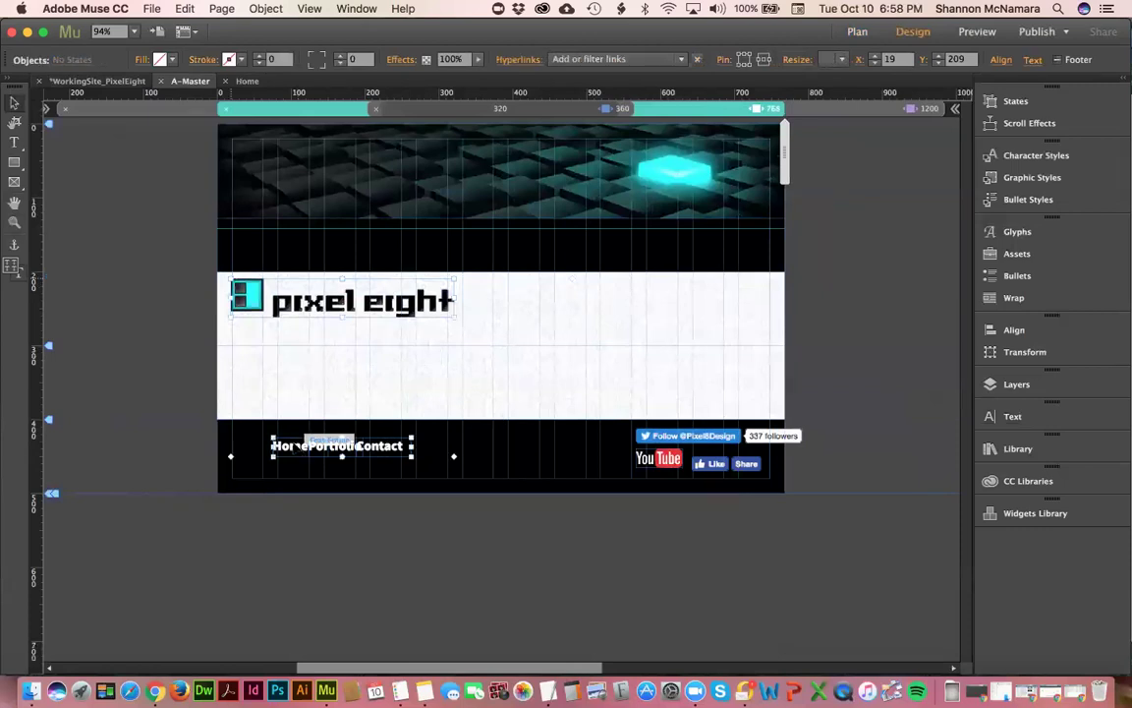
left_click(886, 106)
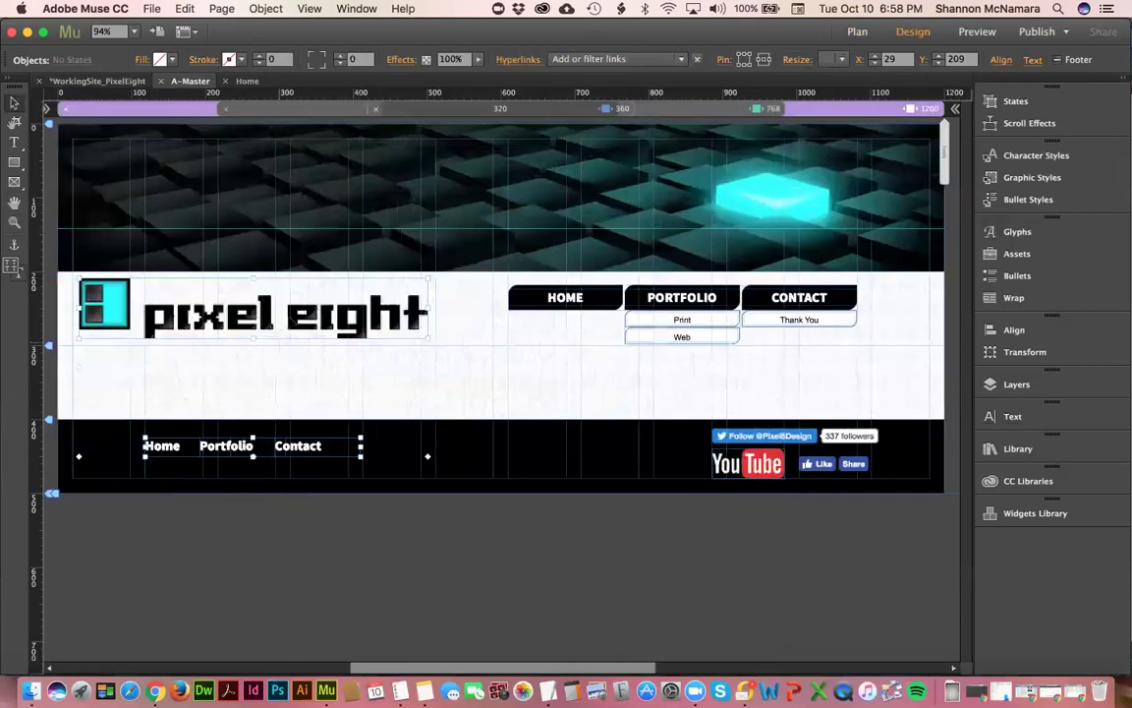
left_click(452, 399)
left_click(240, 326)
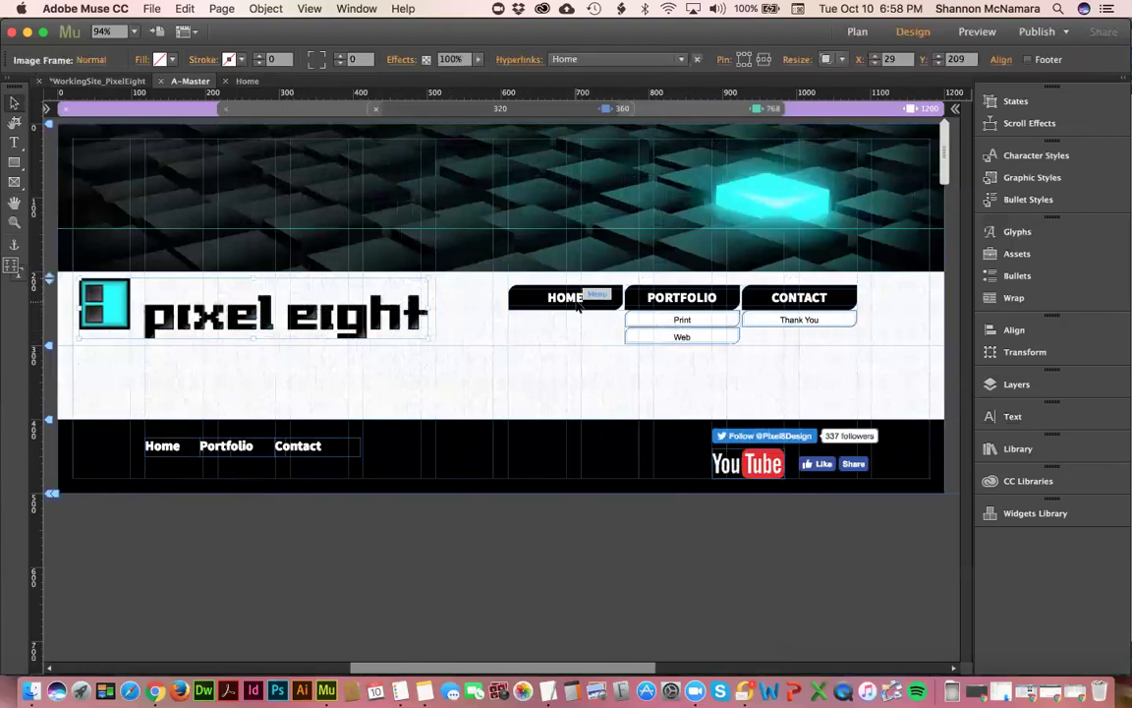
left_click(169, 454)
left_click(821, 464)
left_click_drag(820, 464, 829, 476)
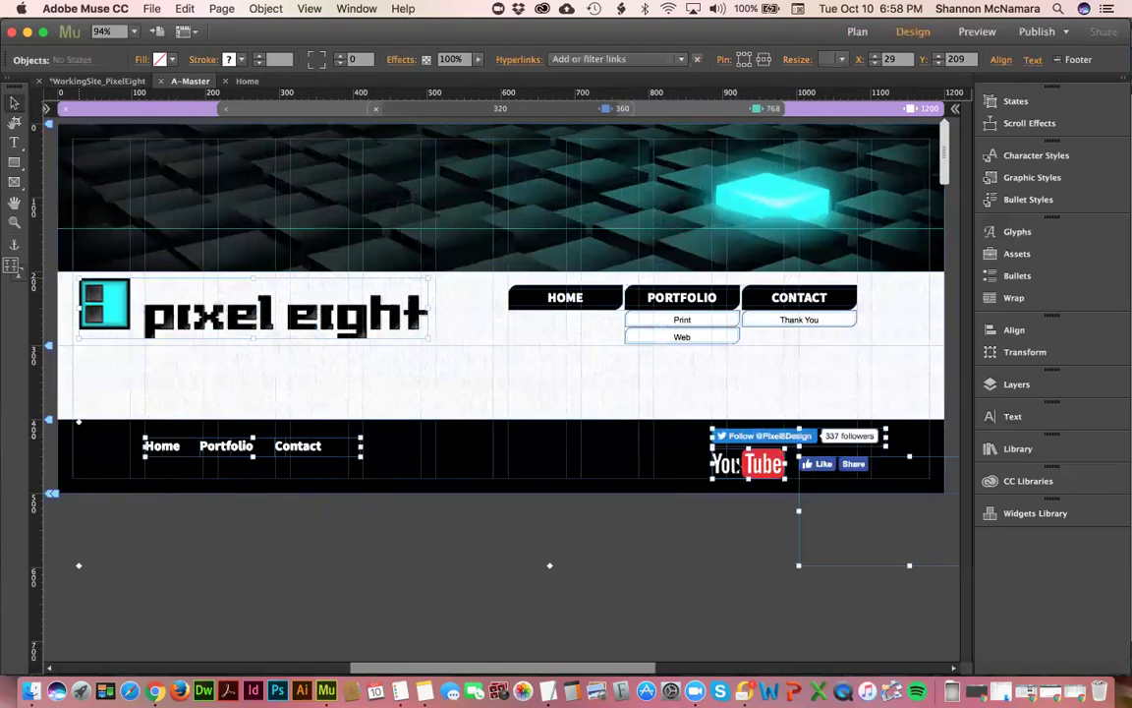
- Hide the selected footer links and social buttons in the 1200 breakpoint, then select the logo
right_click(736, 464)
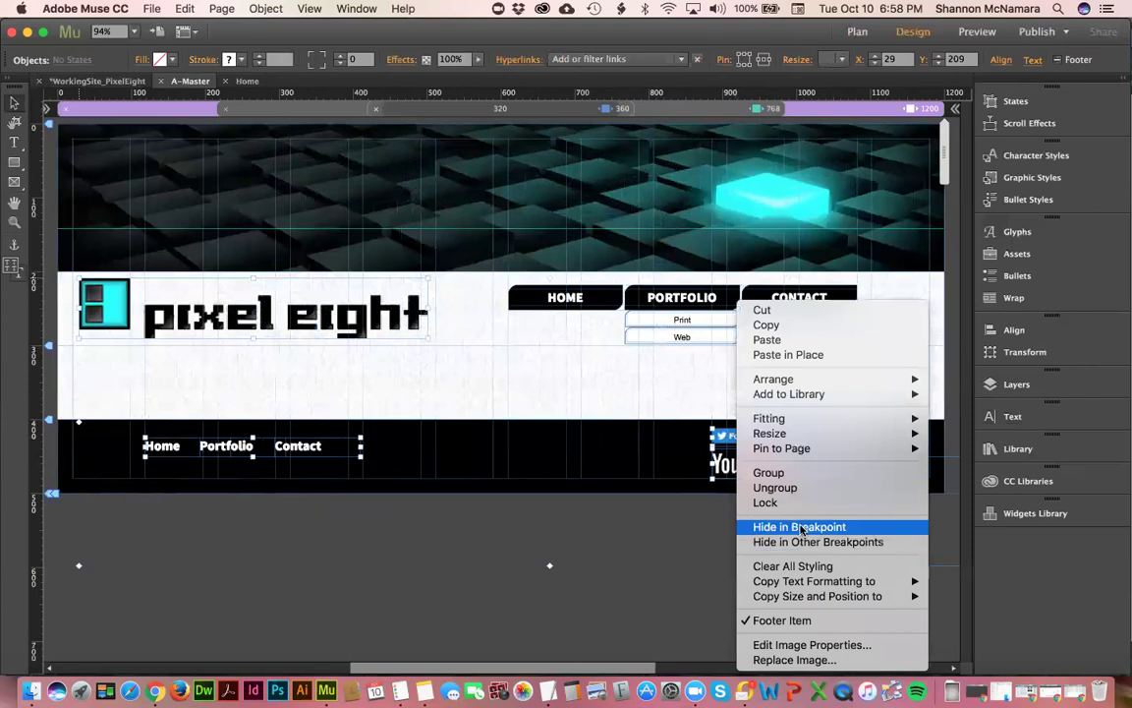
left_click(799, 527)
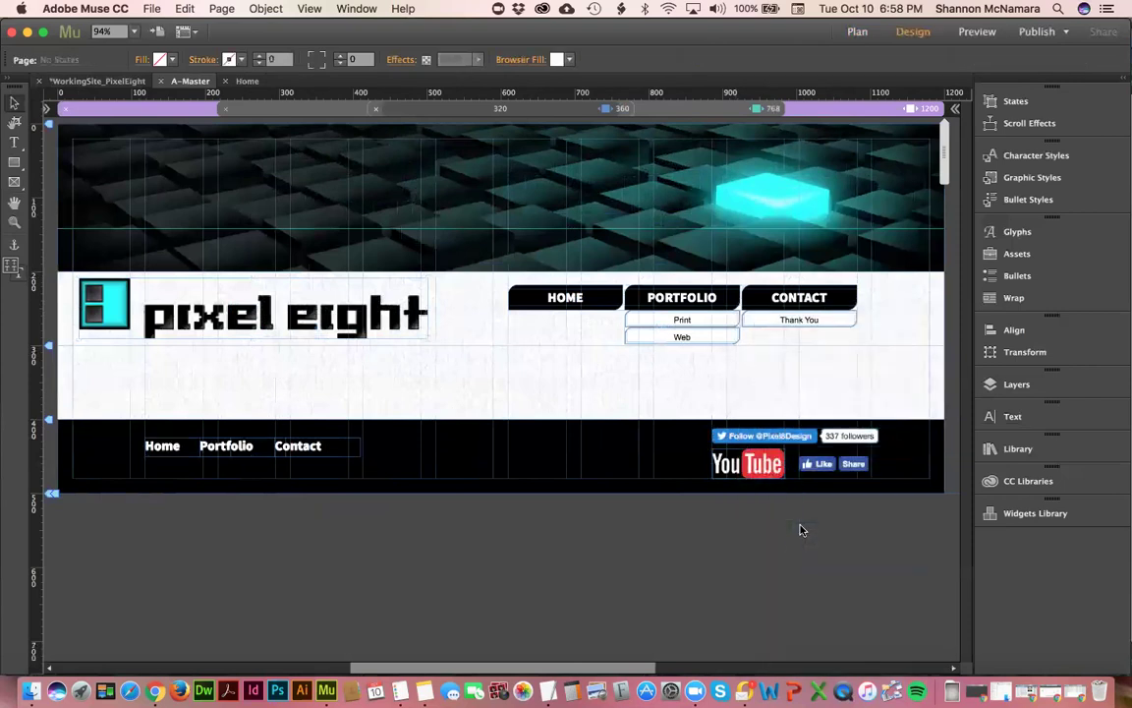
left_click(368, 323)
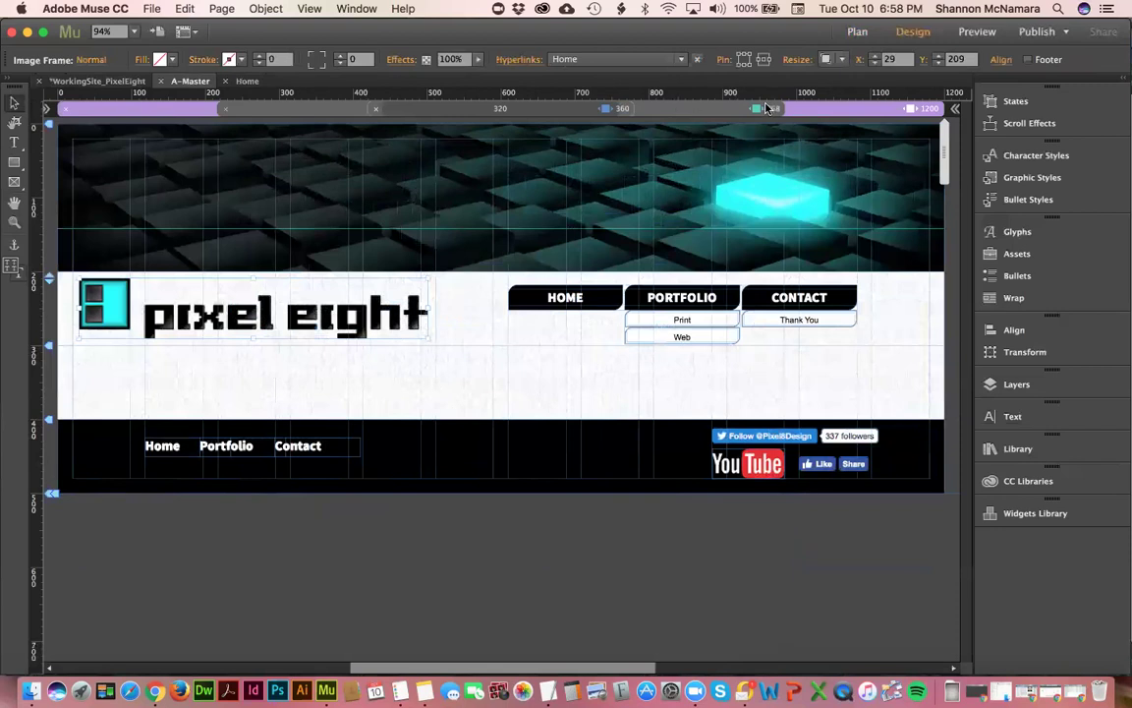
left_click(700, 111)
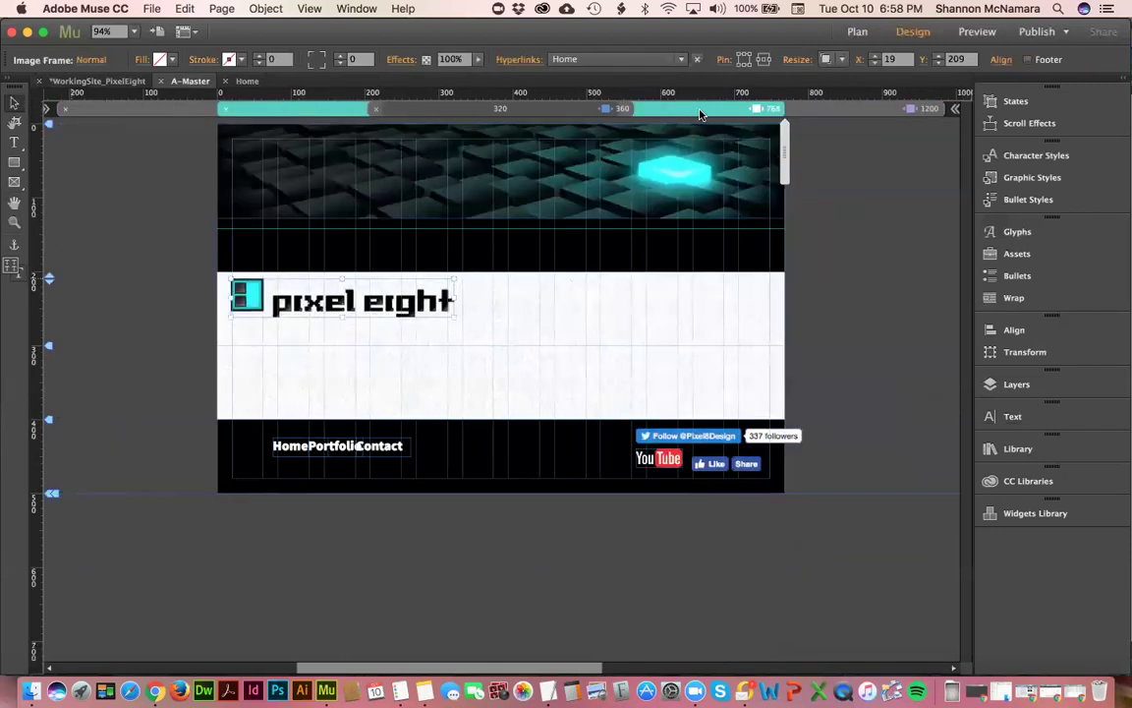
left_click(539, 315)
left_click(429, 298)
left_click_drag(454, 315, 503, 341)
left_click(563, 328)
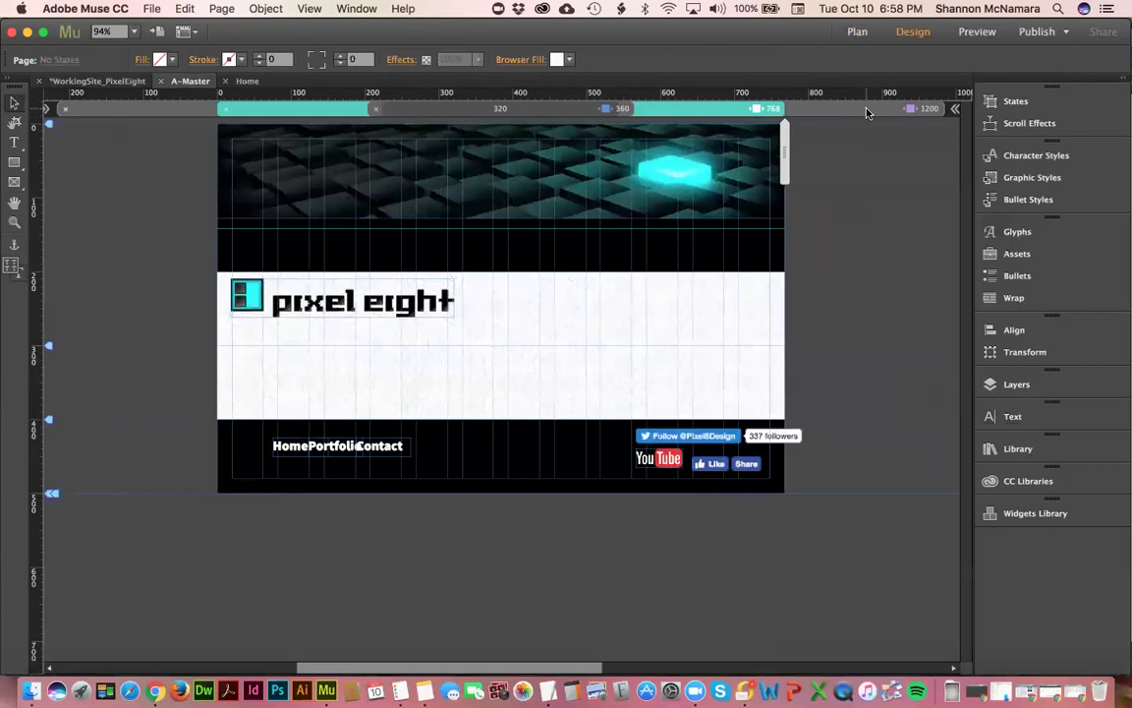
left_click(867, 112)
left_click(263, 307)
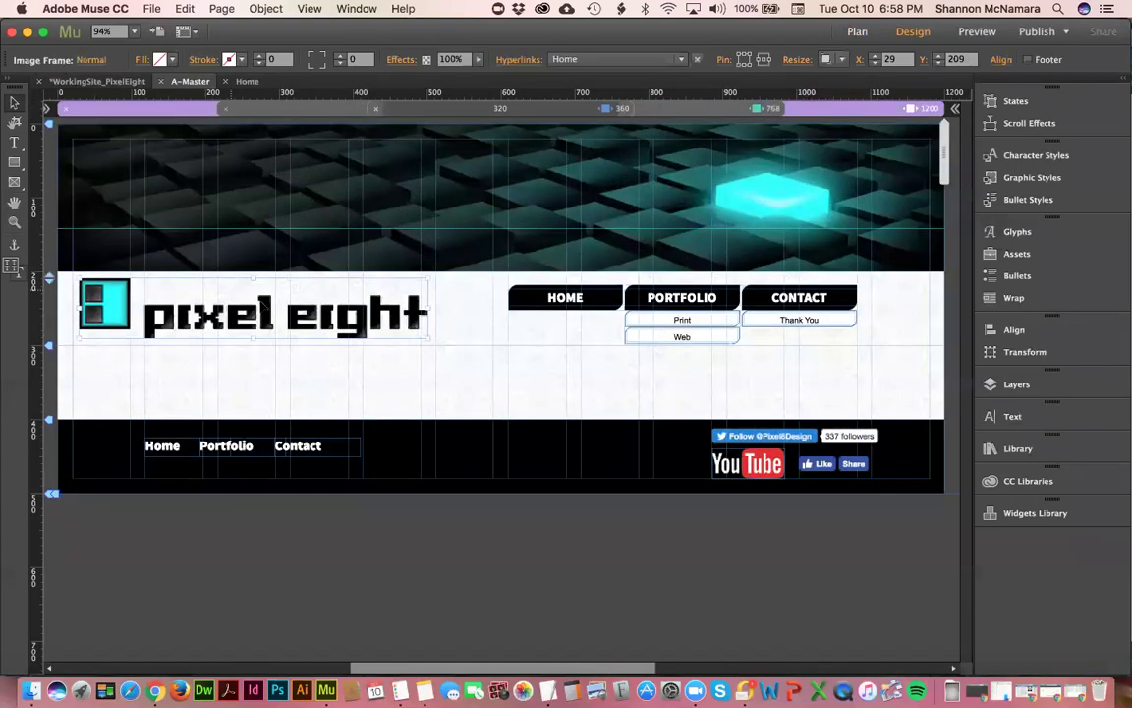
left_click(224, 445)
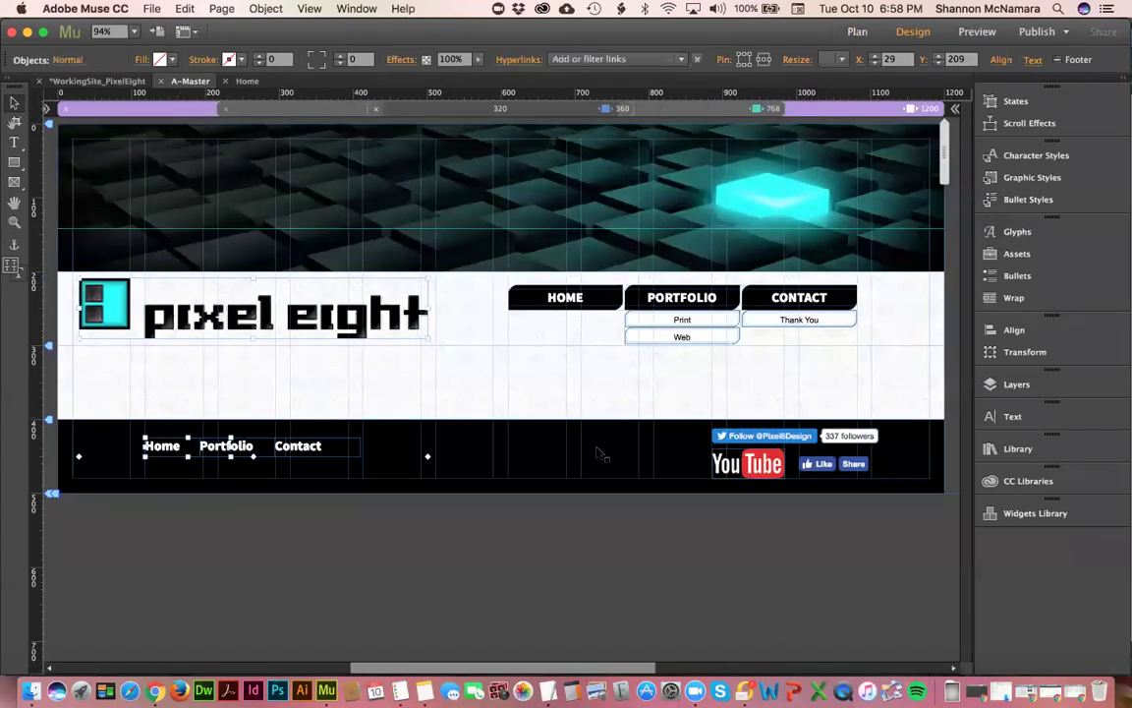
left_click(664, 421)
left_click(781, 531)
left_click(84, 287)
left_click(173, 446)
left_click(173, 446)
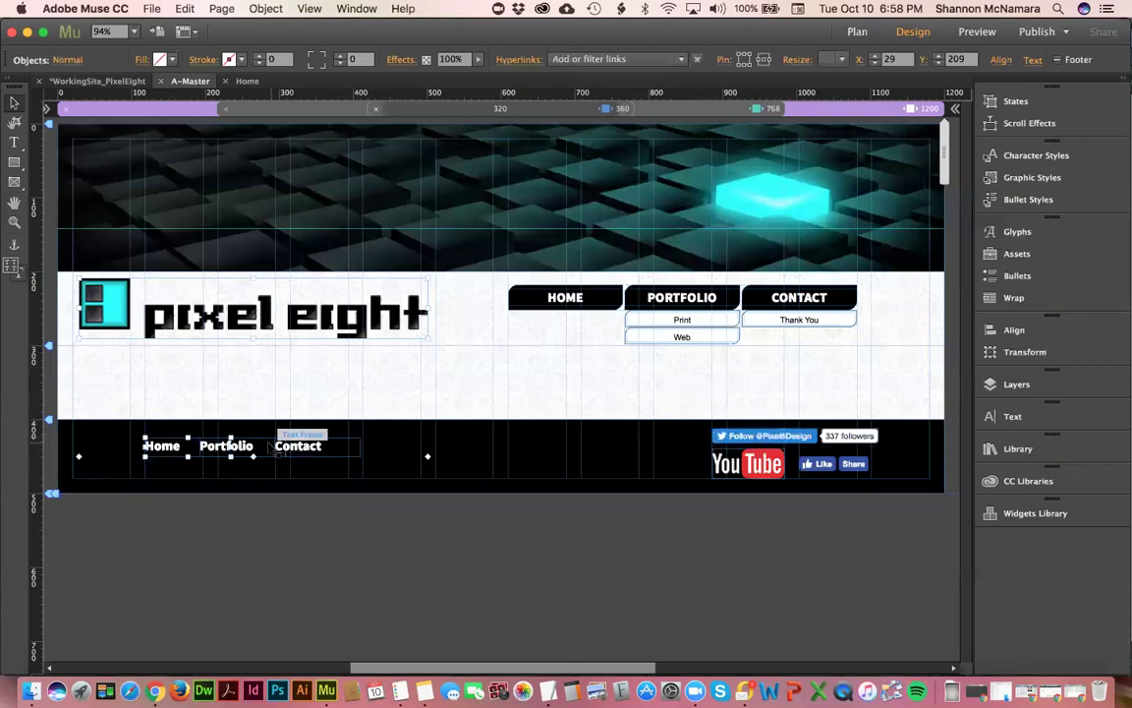
left_click(295, 448, "shift")
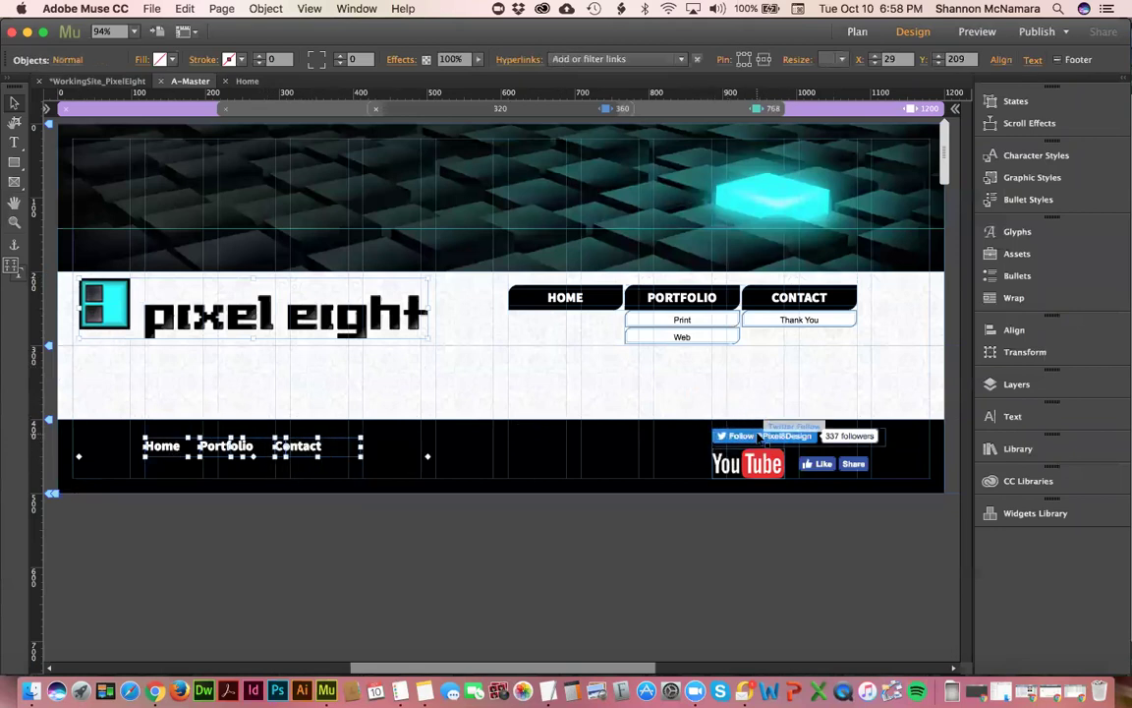
left_click(763, 437, "shift")
left_click(749, 462, "shift")
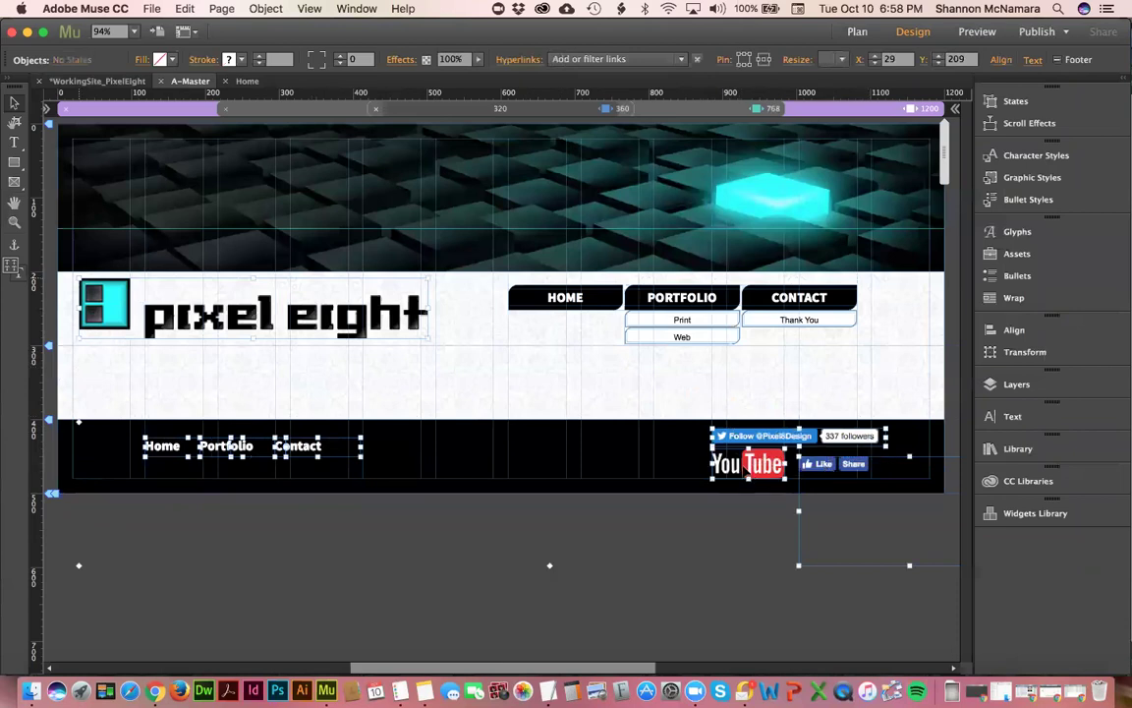
- Hide the selected footer items in other breakpoints, then enlarge the pixel eight logo at 768
right_click(747, 473)
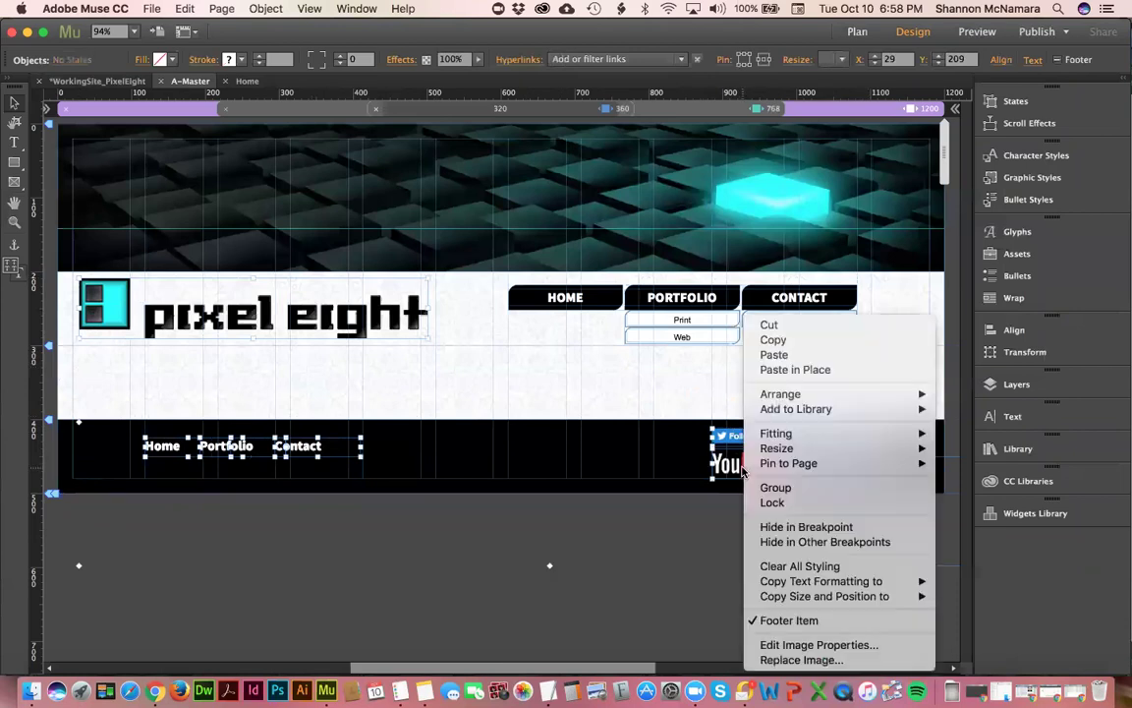
left_click(798, 543)
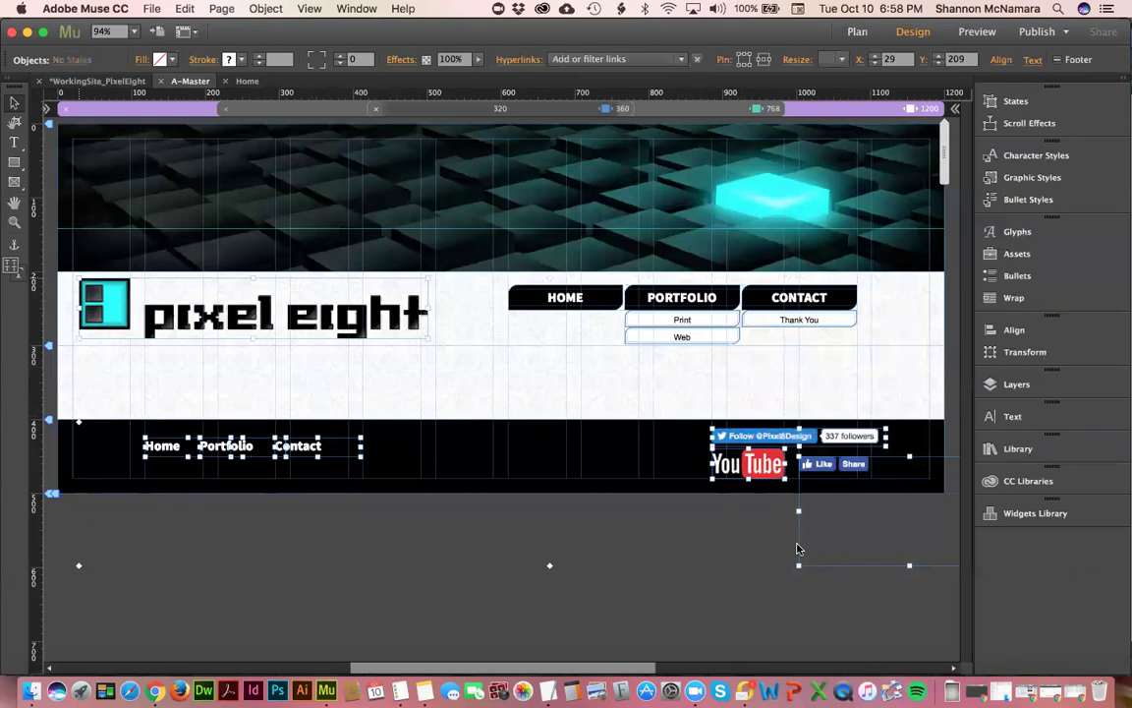
left_click(715, 108)
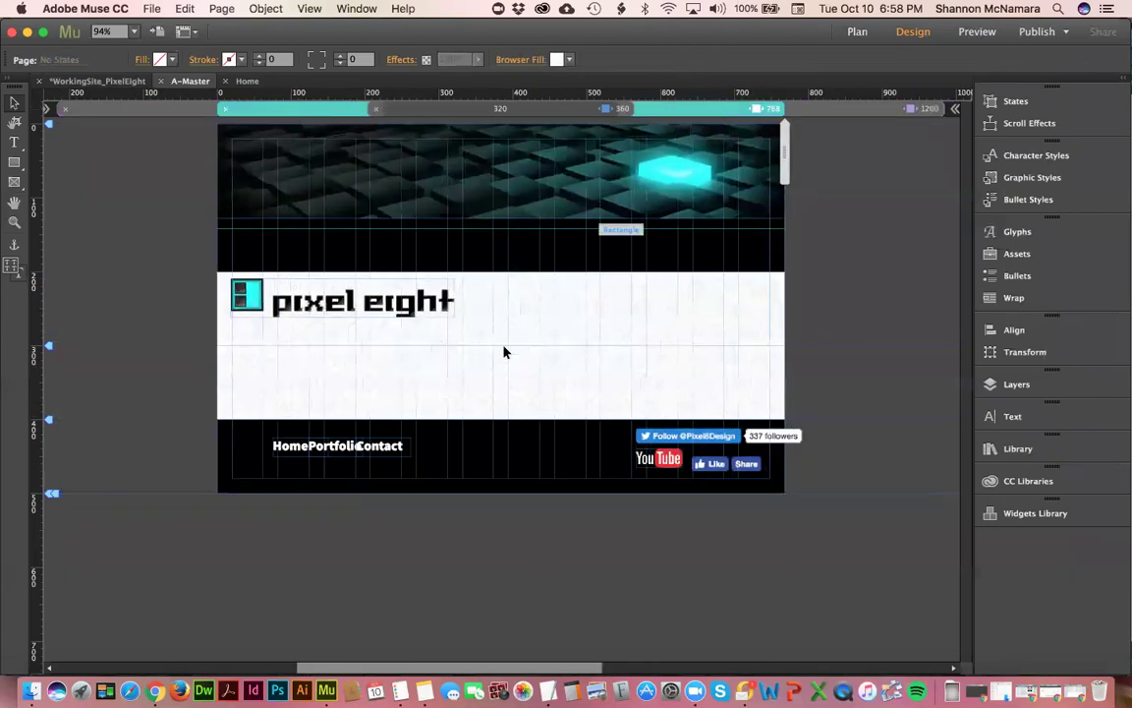
left_click(450, 300)
left_click_drag(452, 313, 504, 344)
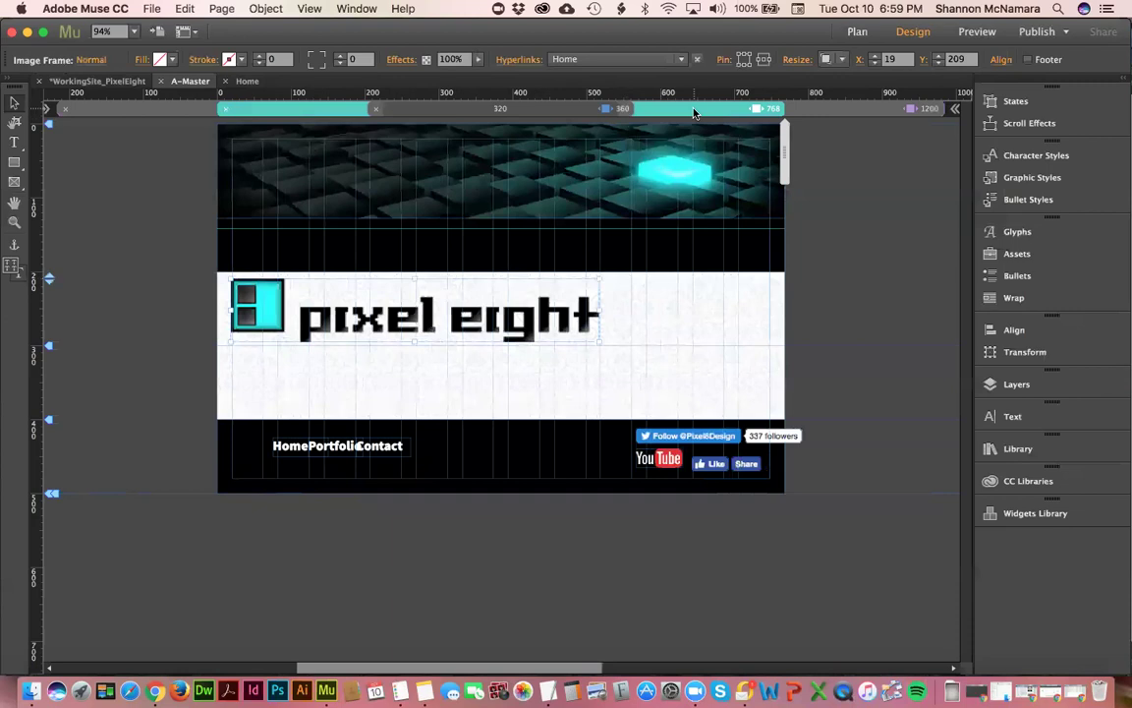
- At 1200, select the logo, footer links and social widgets, and show them in other breakpoints
left_click(862, 108)
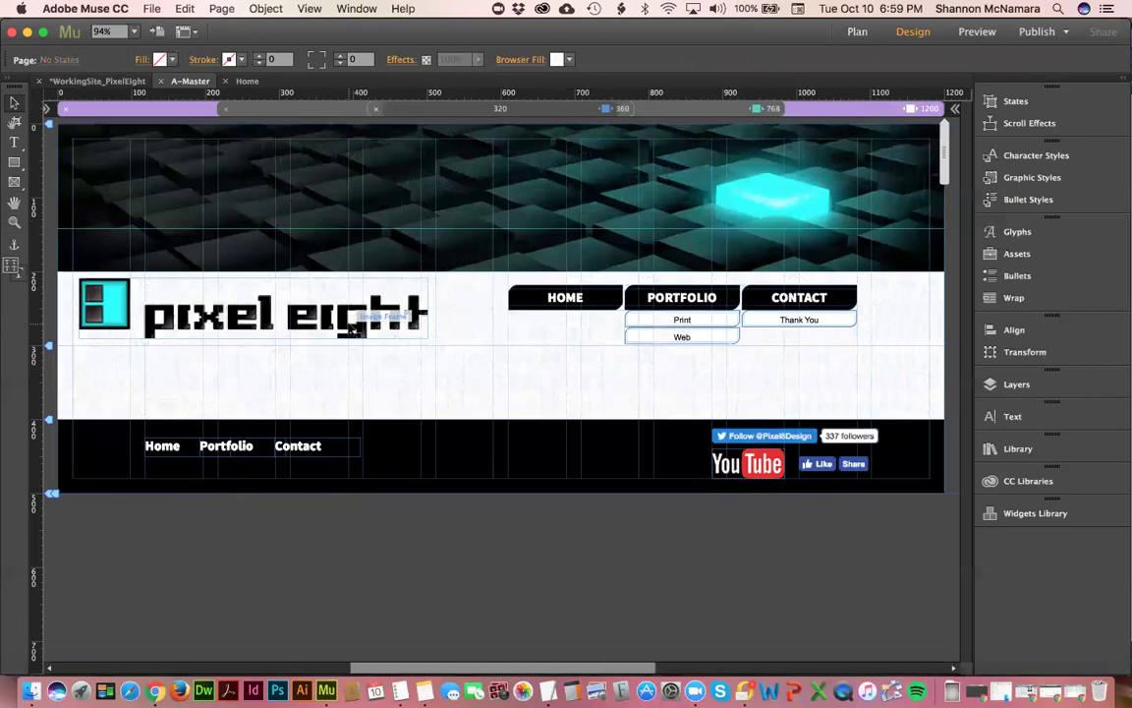
left_click(762, 110)
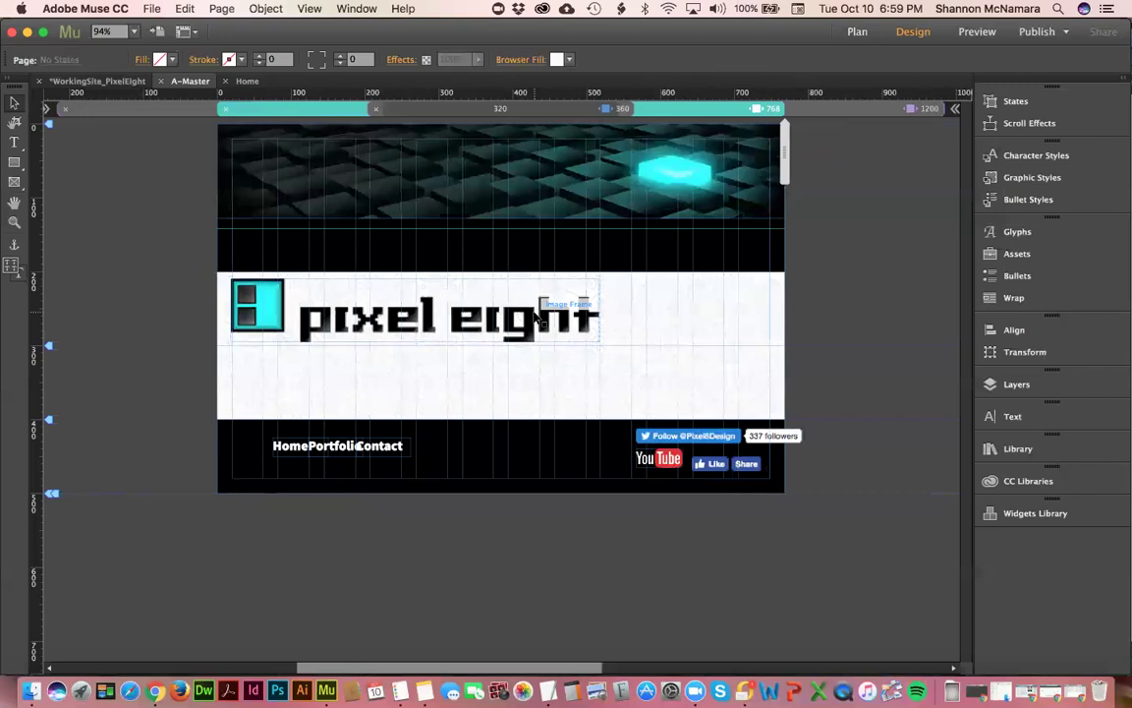
left_click(855, 111)
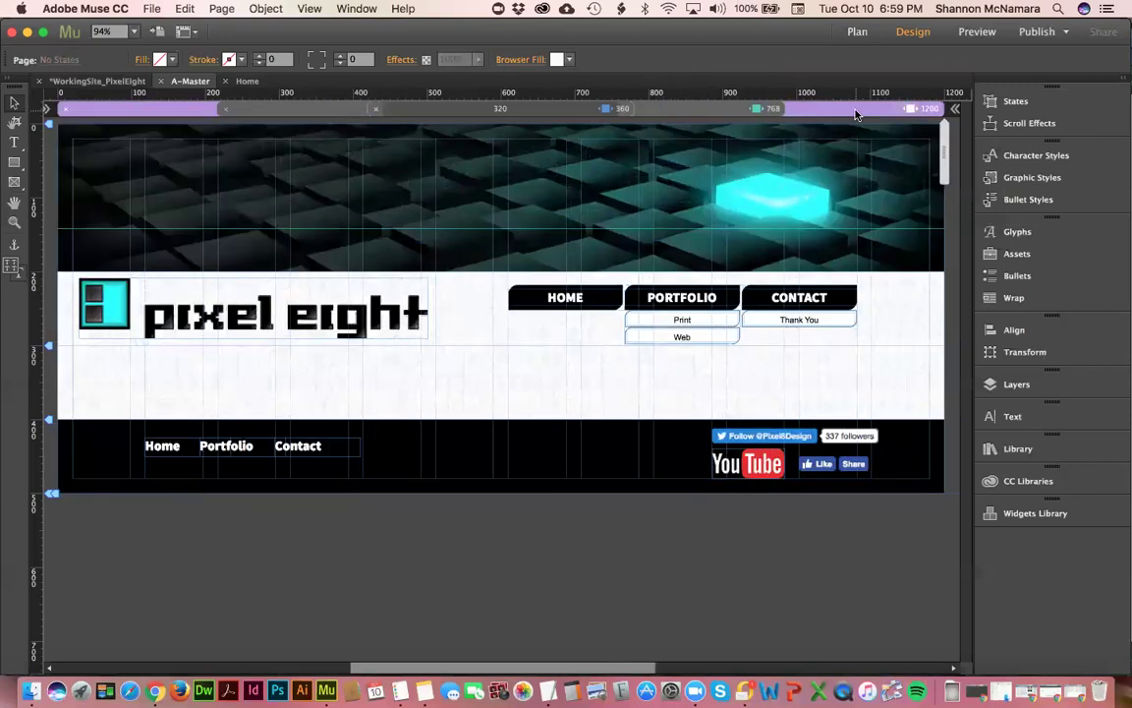
left_click(256, 314)
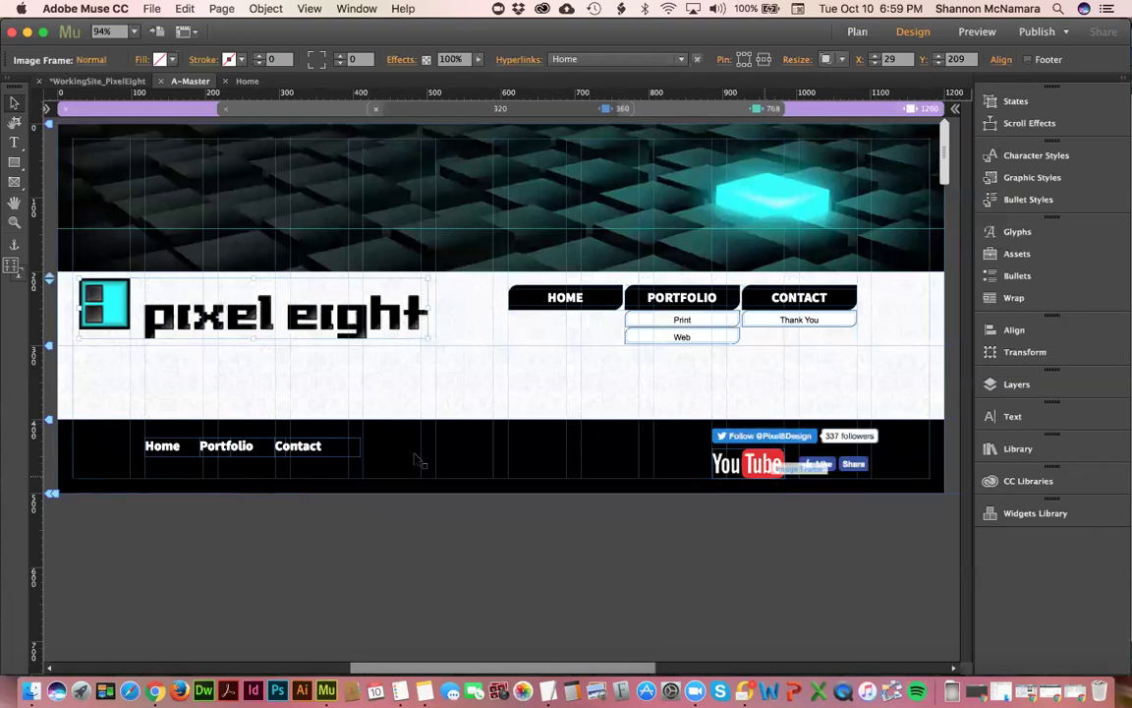
left_click(316, 446)
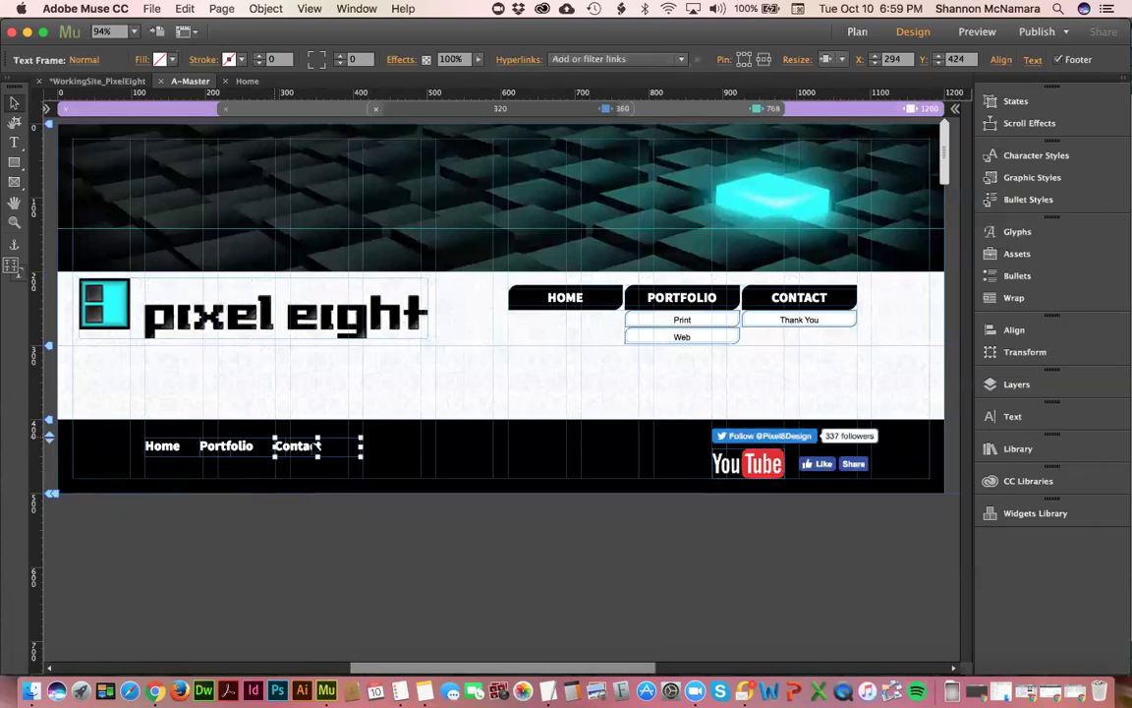
left_click(226, 447, "shift")
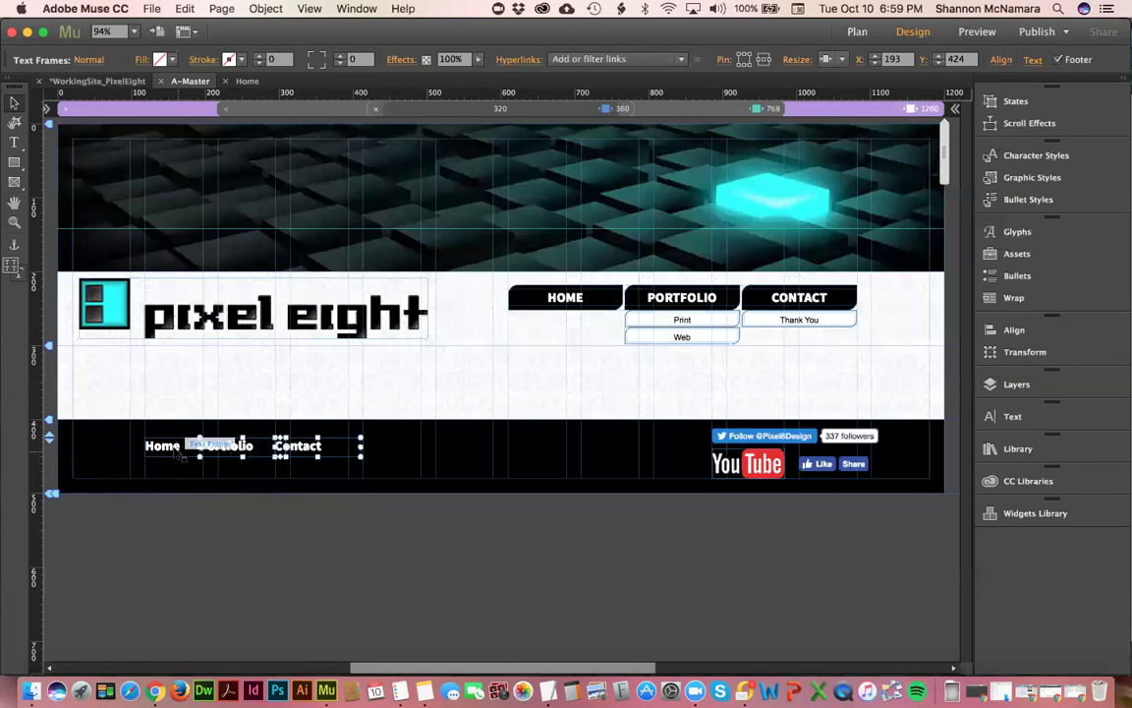
left_click(194, 280, "shift")
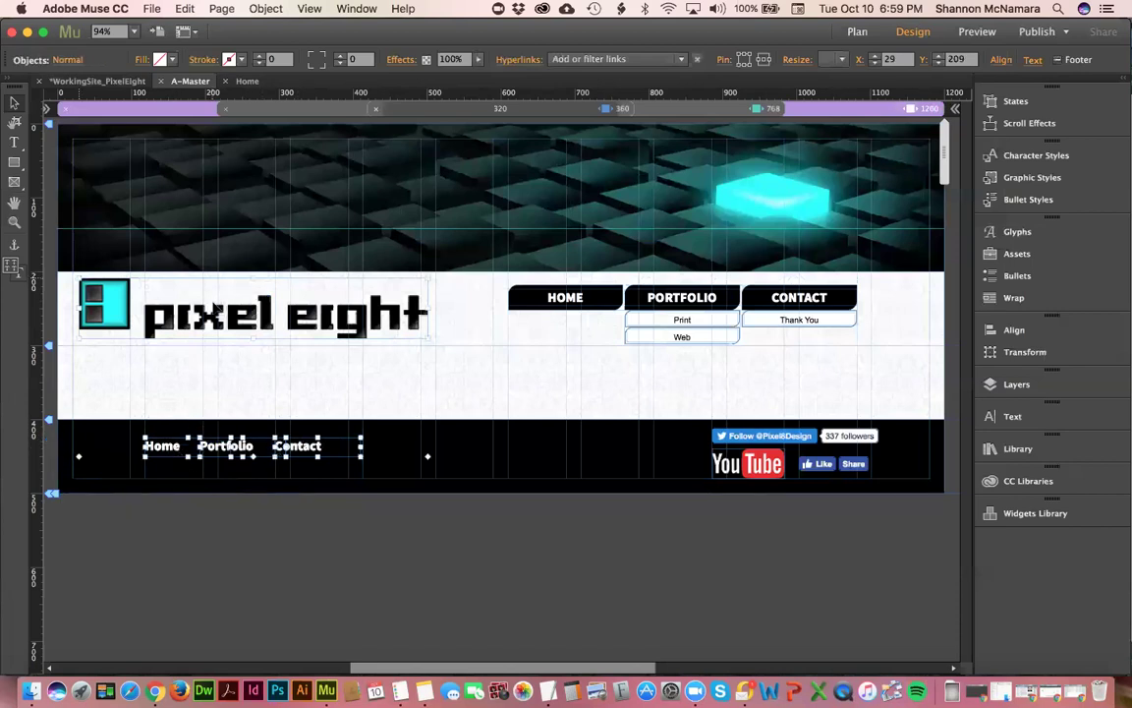
left_click(752, 437, "shift")
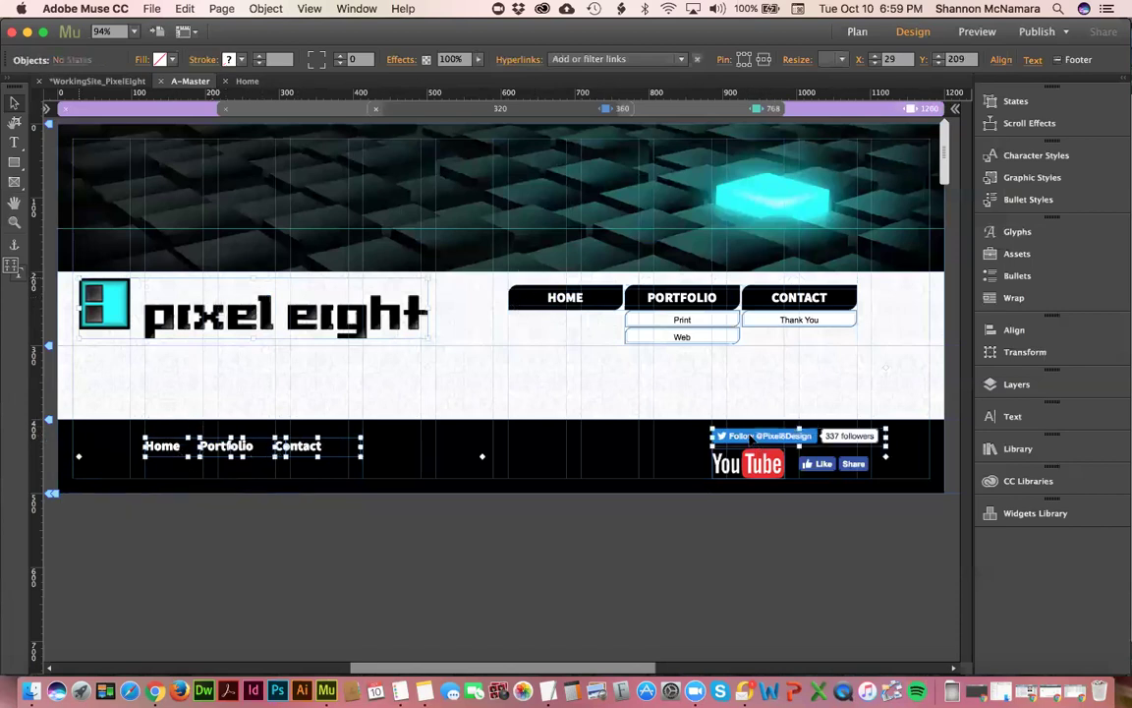
left_click(747, 464, "shift")
left_click(823, 464, "shift")
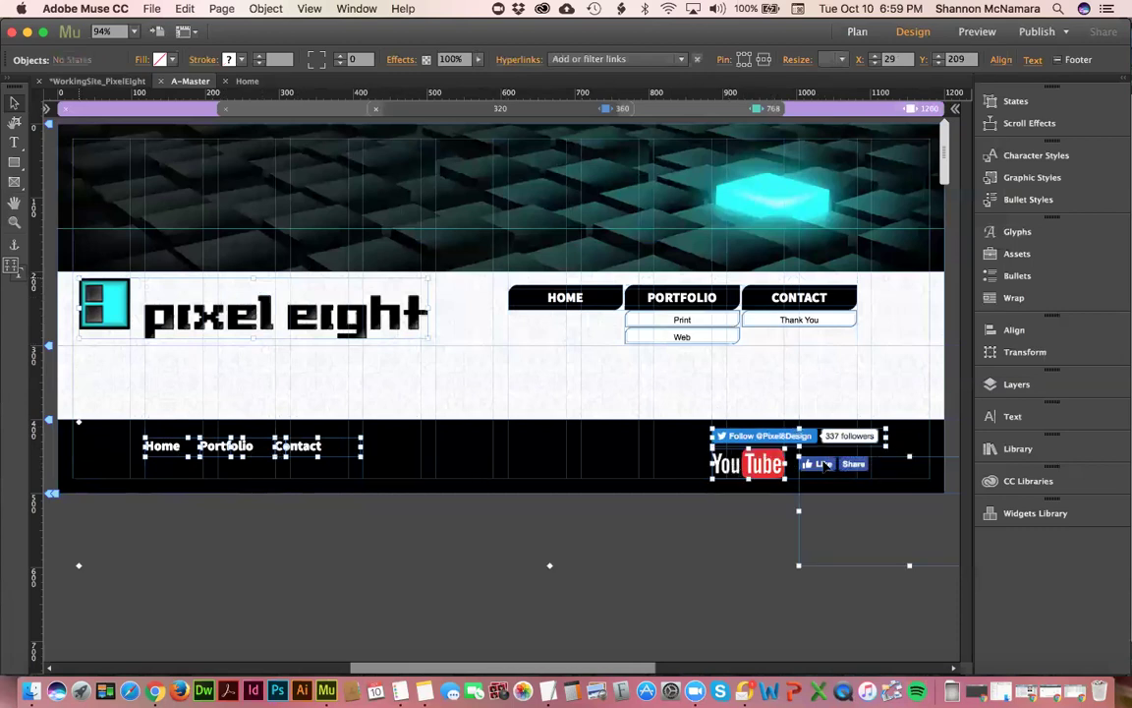
right_click(825, 466)
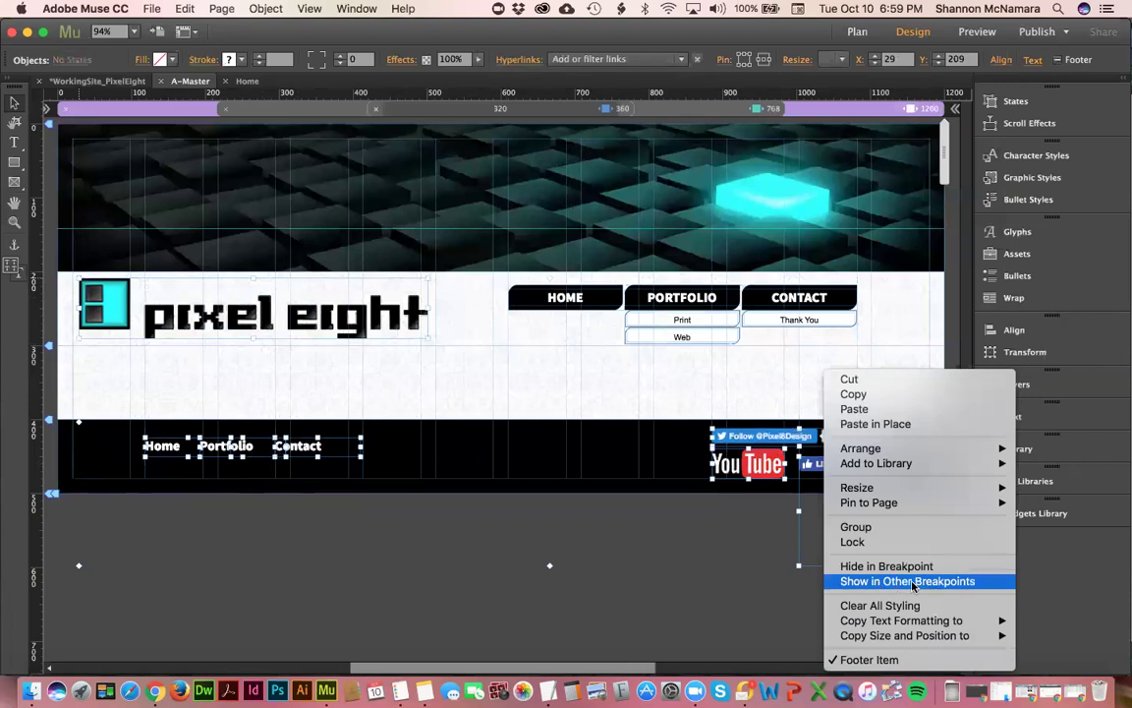
left_click(913, 582)
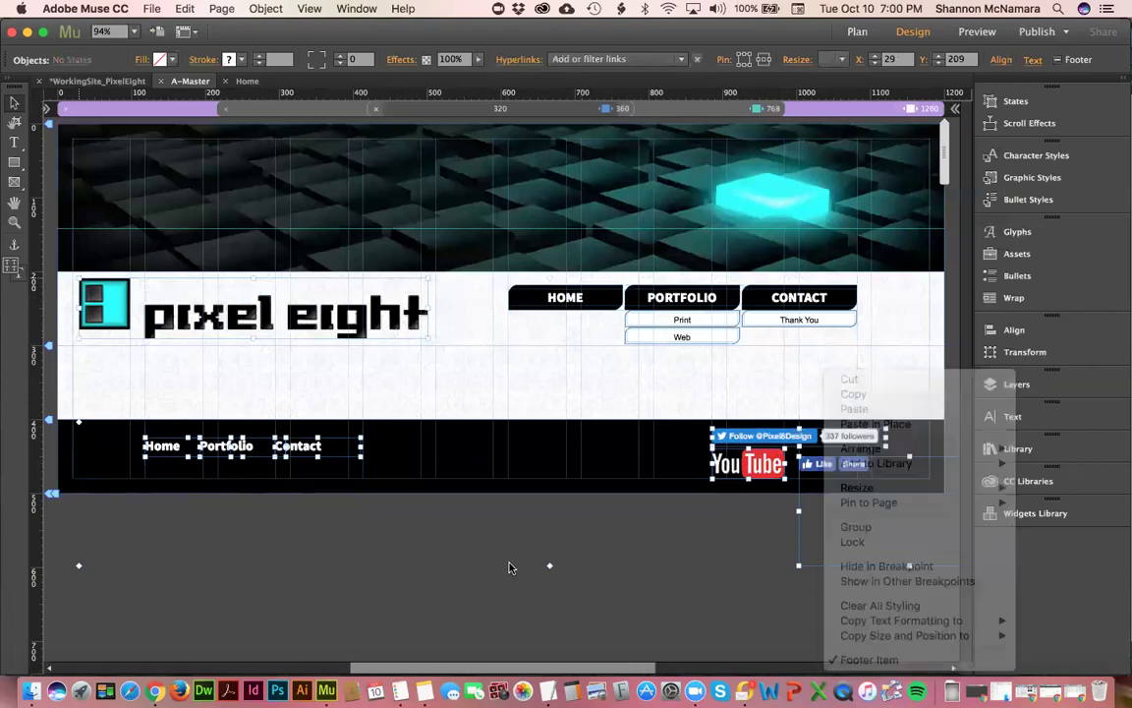
- In the 768 layout, shorten the black band under the header and raise the logo to Y 151
left_click(735, 110)
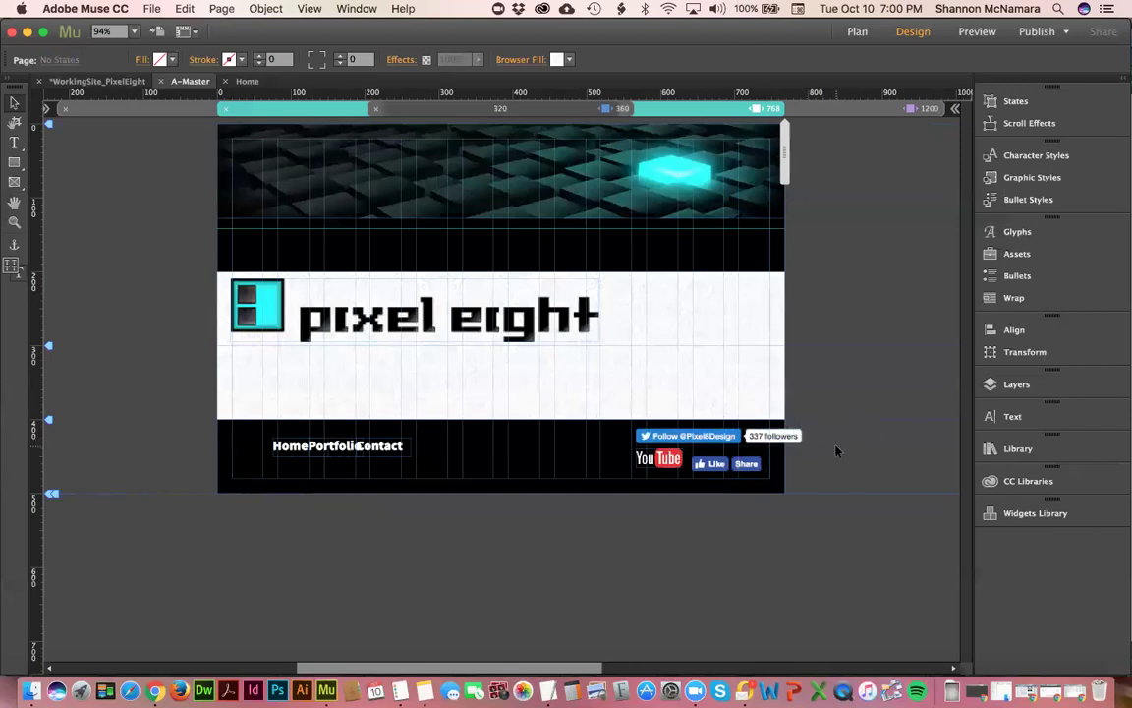
left_click(510, 177)
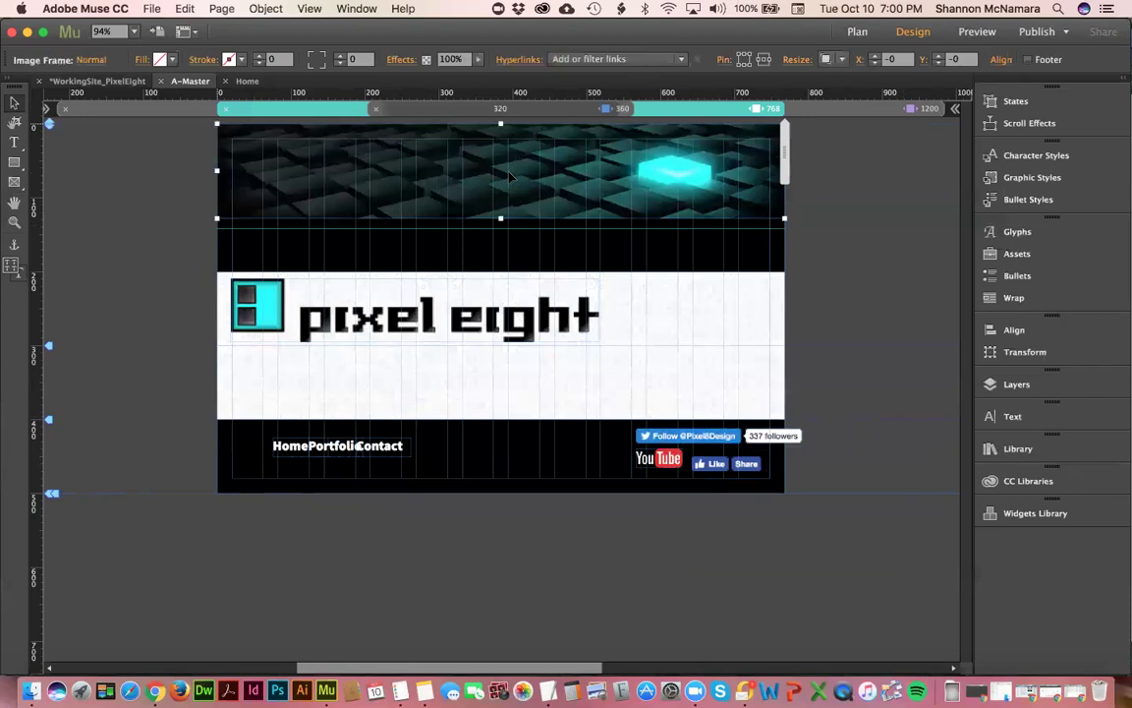
left_click(847, 108)
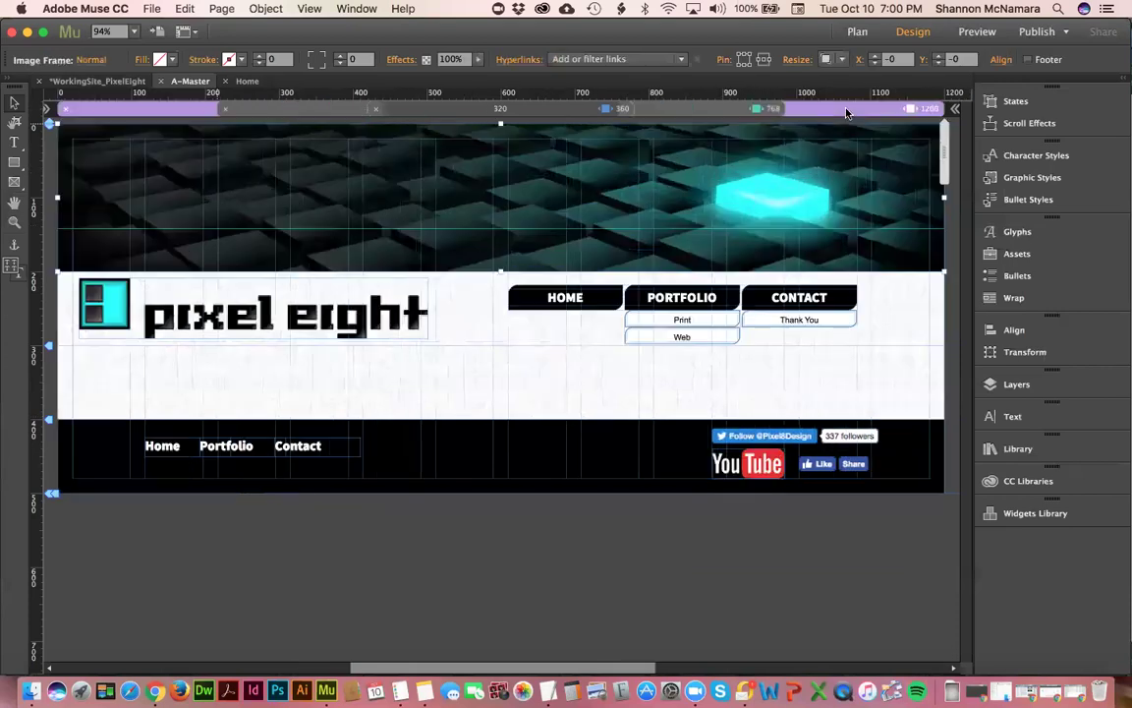
left_click(708, 113)
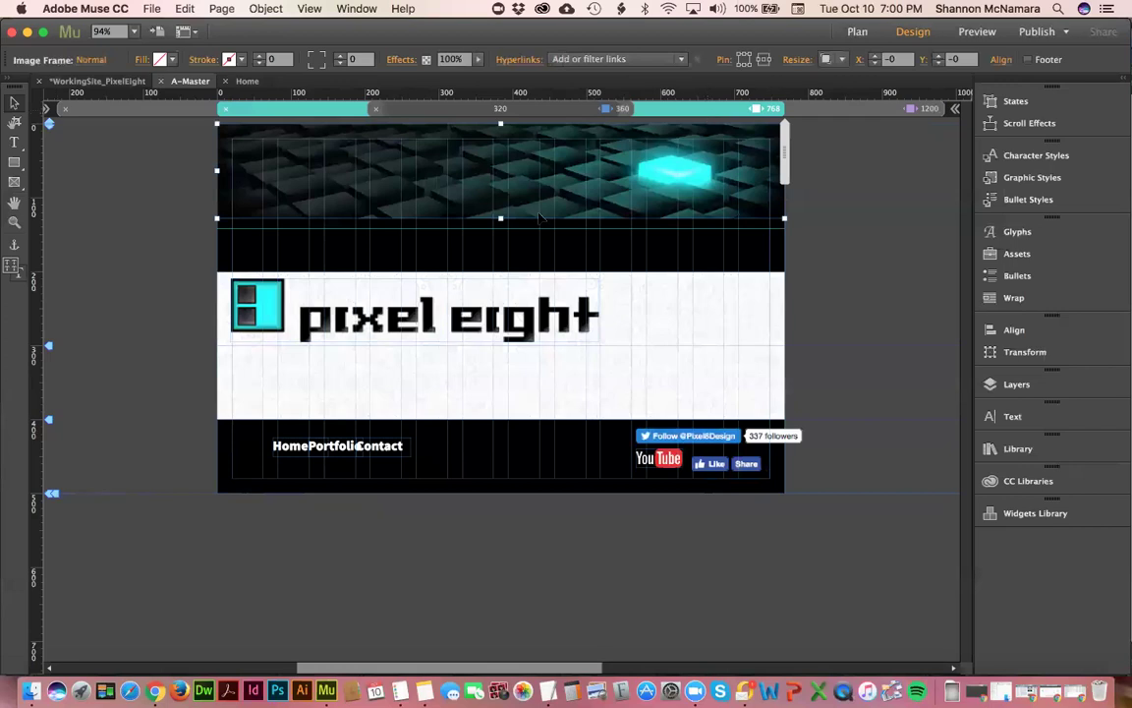
left_click(546, 264)
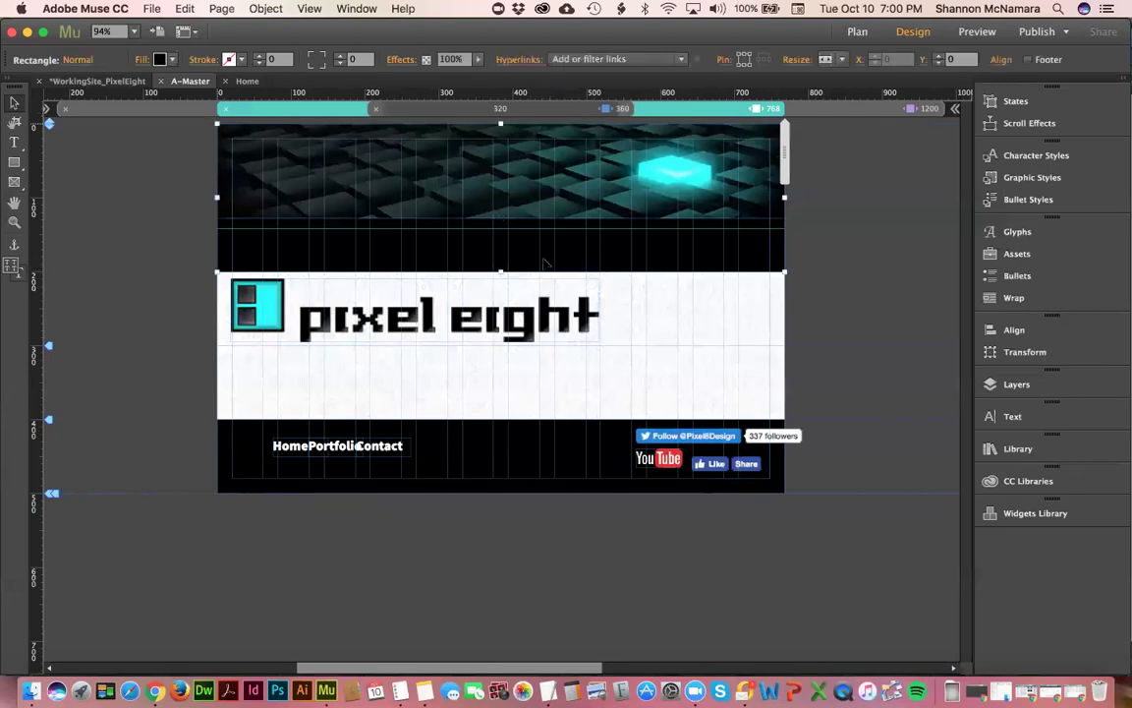
left_click_drag(501, 274, 502, 221)
left_click(508, 300)
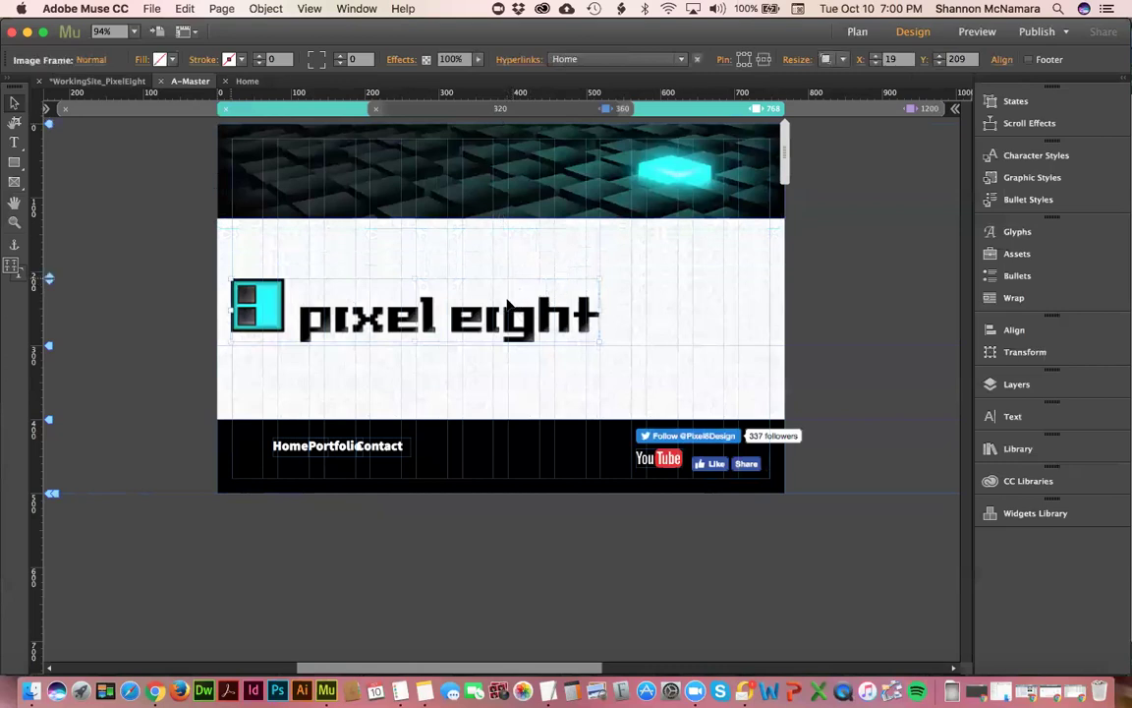
left_click_drag(320, 316, 350, 267)
left_click(963, 426)
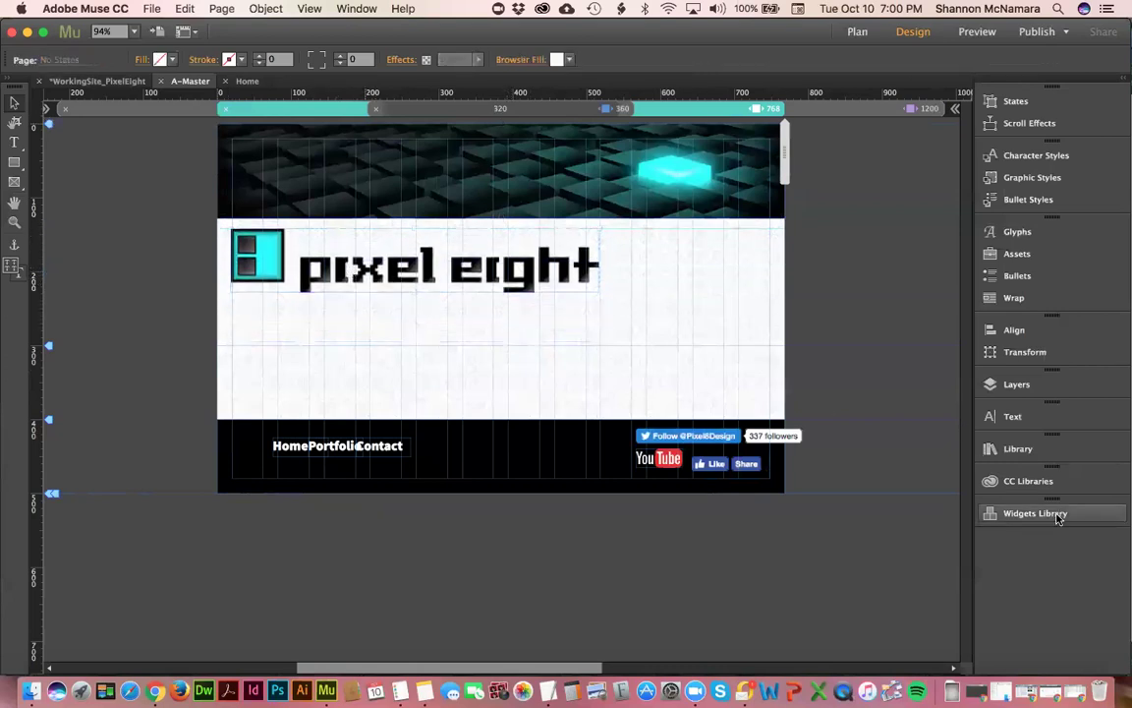
- Place the MusePen.com mobile dropdown menu from the library just under the logo
left_click(1017, 448)
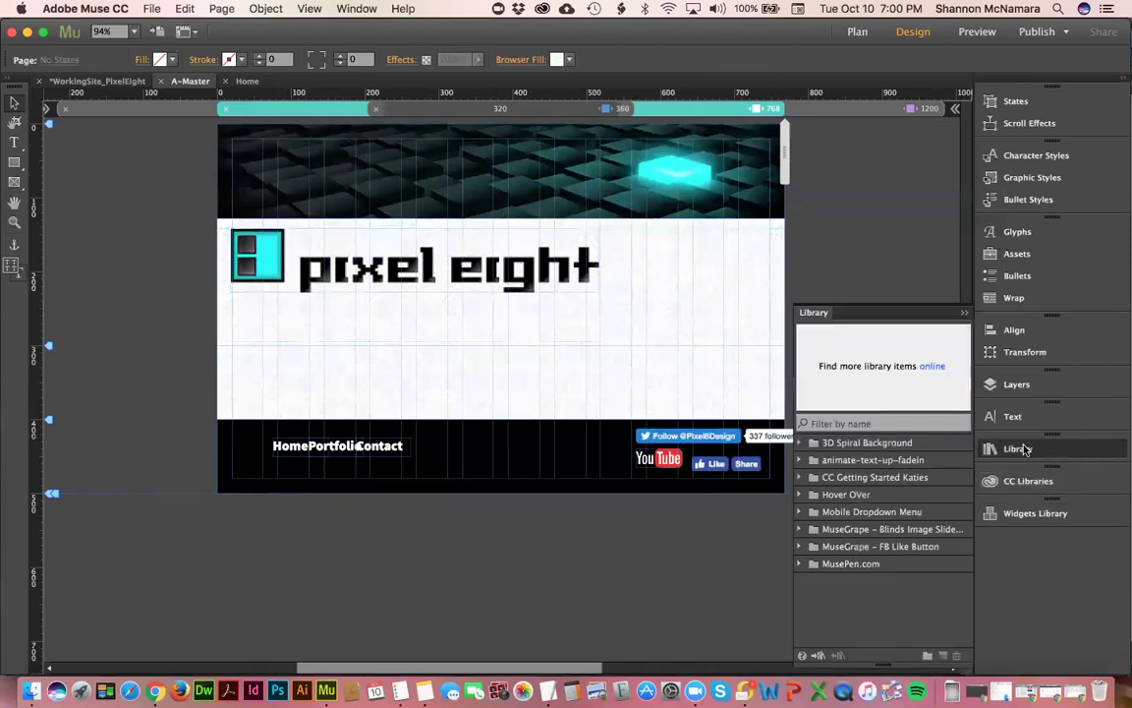
left_click(799, 565)
left_click_drag(885, 586, 245, 328)
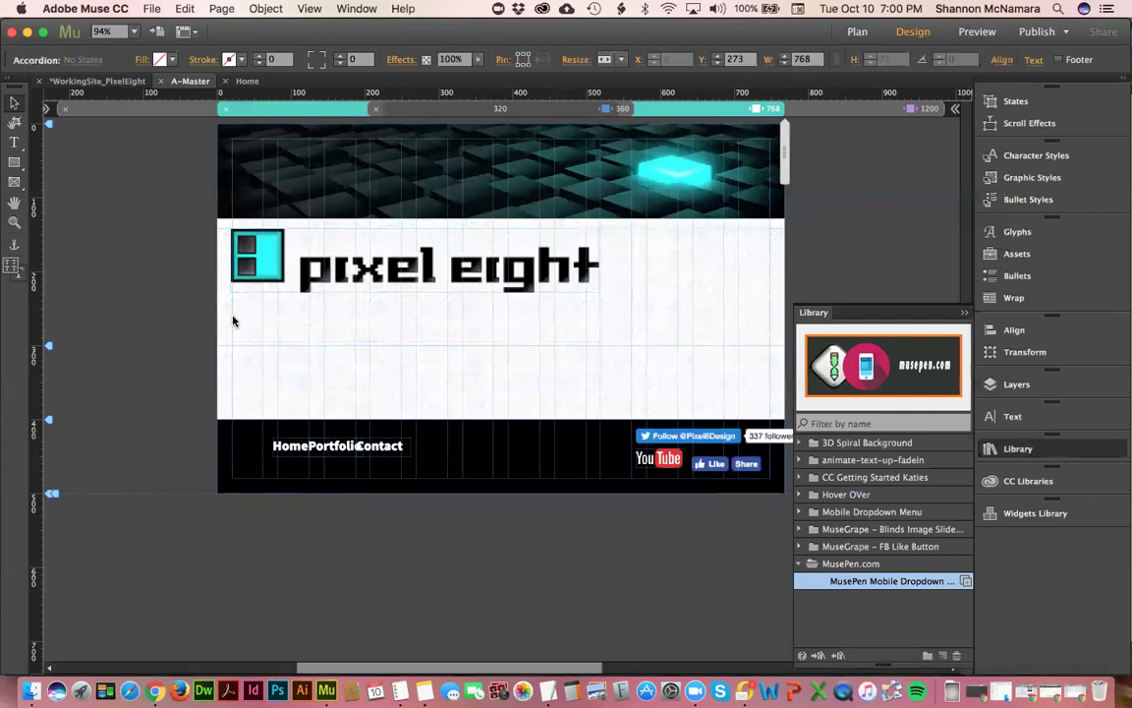
left_click(238, 322)
left_click_drag(755, 354, 755, 325)
- Enlarge the pixel eight logo slightly to about 104% and close the library
left_click(580, 282)
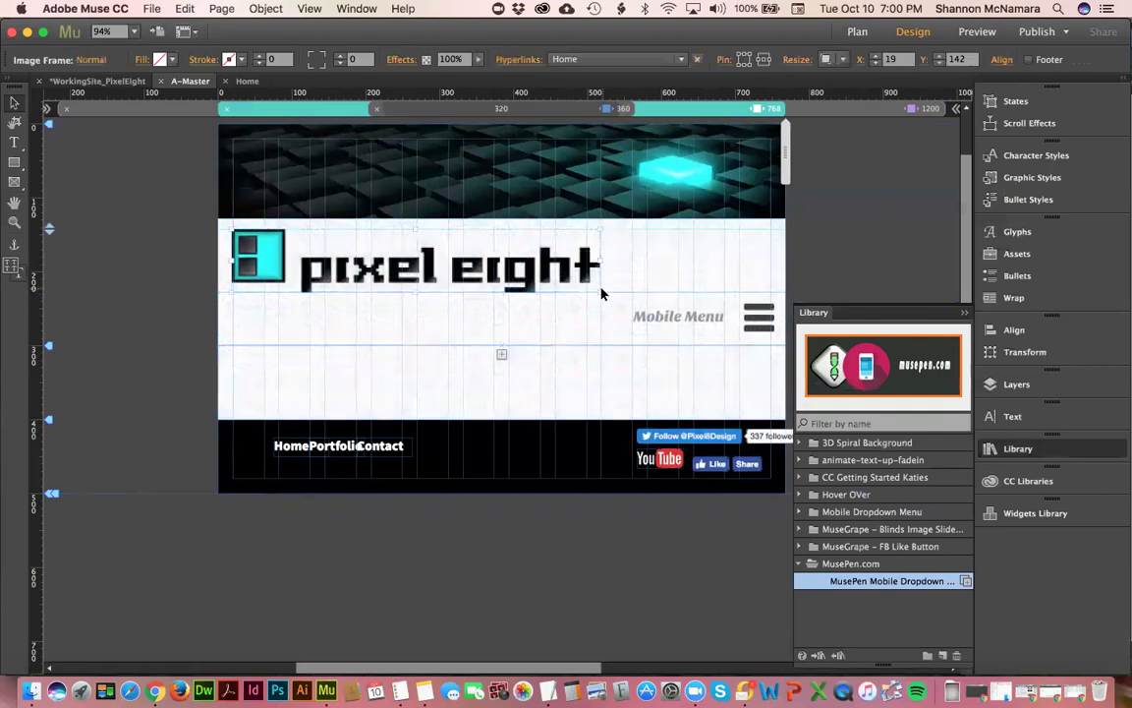
left_click_drag(598, 289, 594, 284)
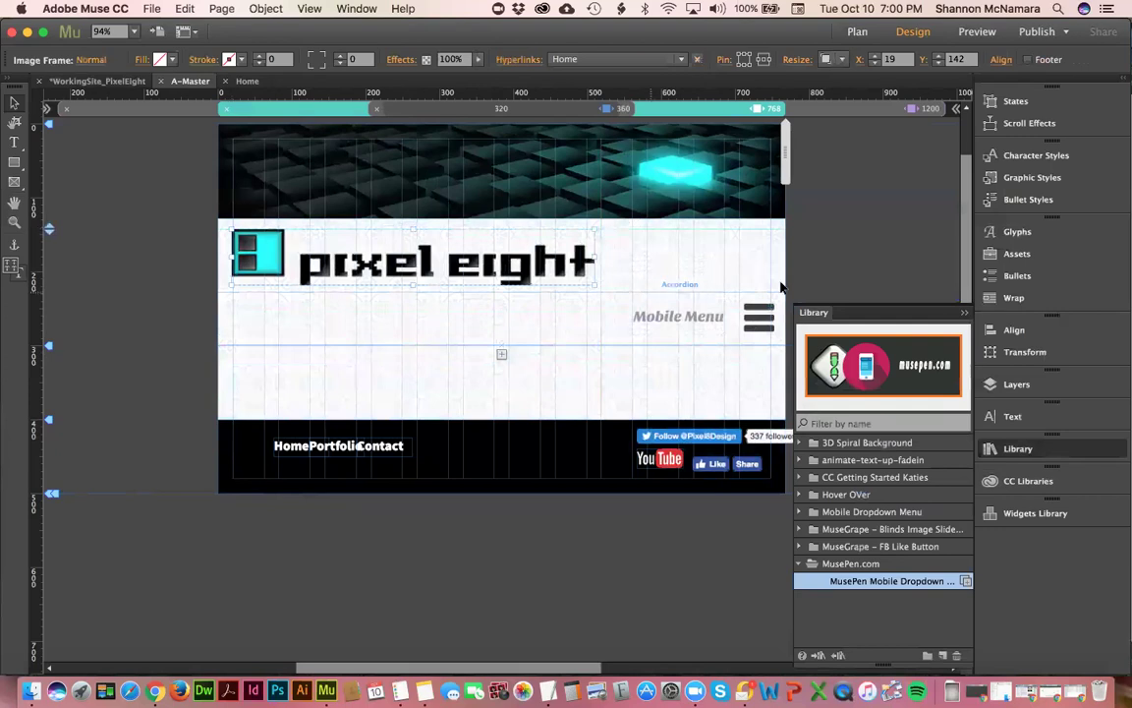
left_click(899, 302)
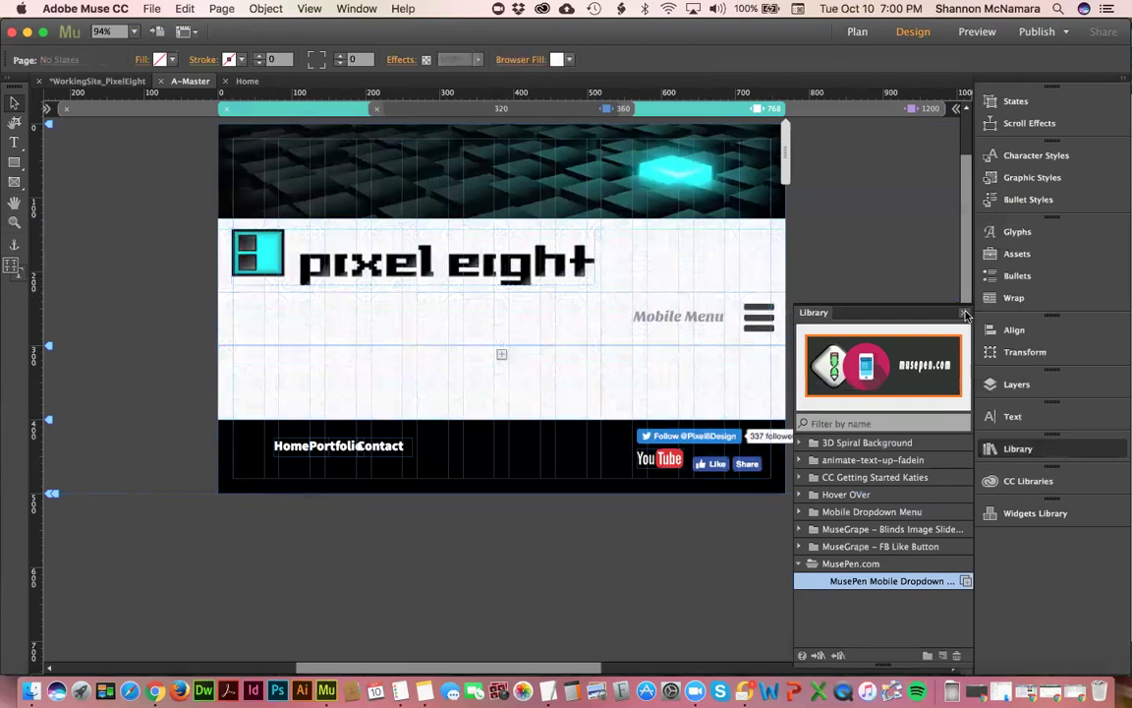
left_click(843, 286)
- Hide the Mobile Menu in other breakpoints and check the 320, 768 and 1200 layouts
left_click(698, 319)
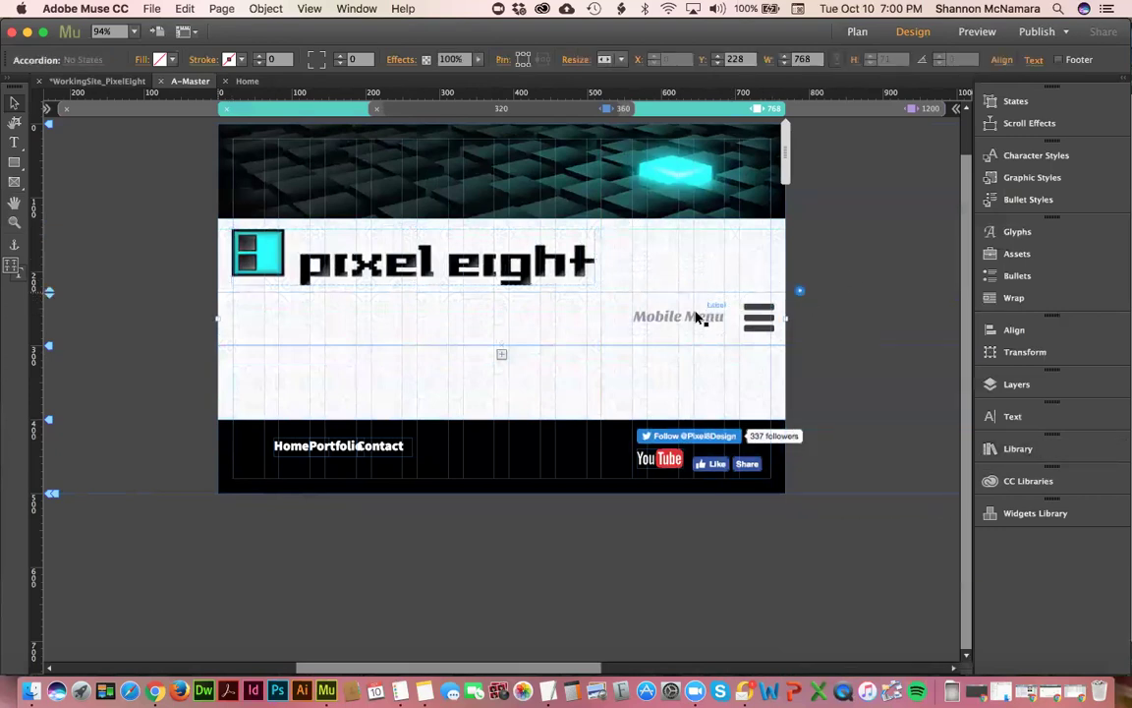
right_click(698, 313)
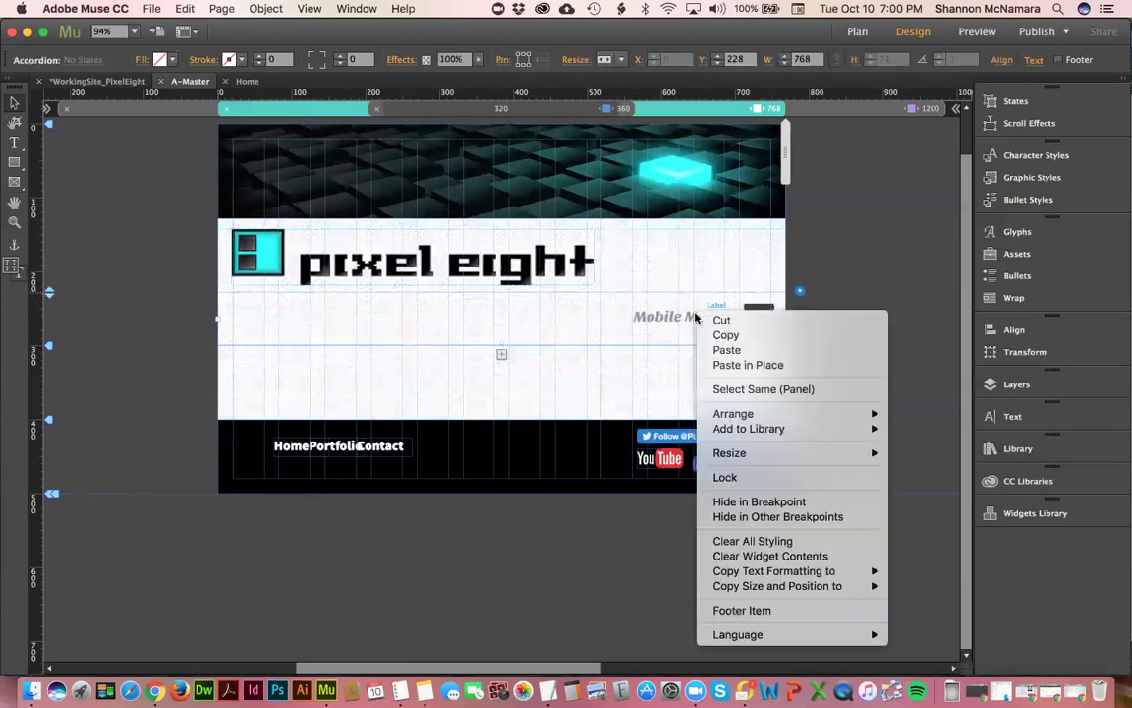
left_click(755, 516)
scroll(667, 328, "down", 2)
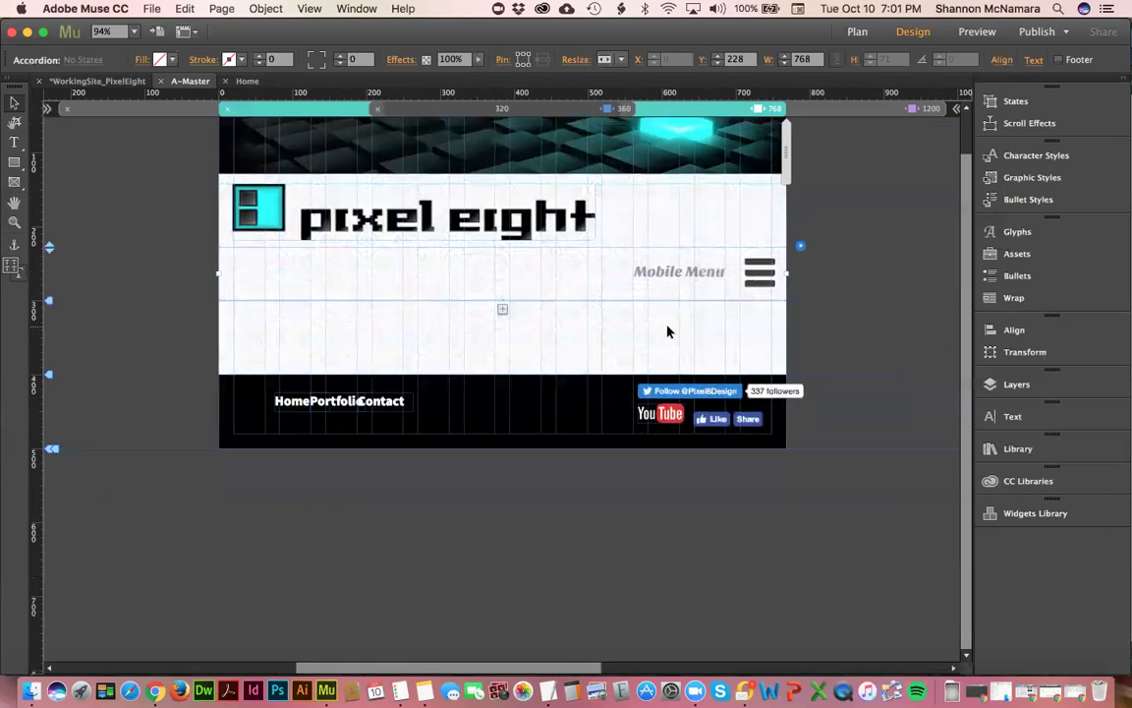
left_click(621, 109)
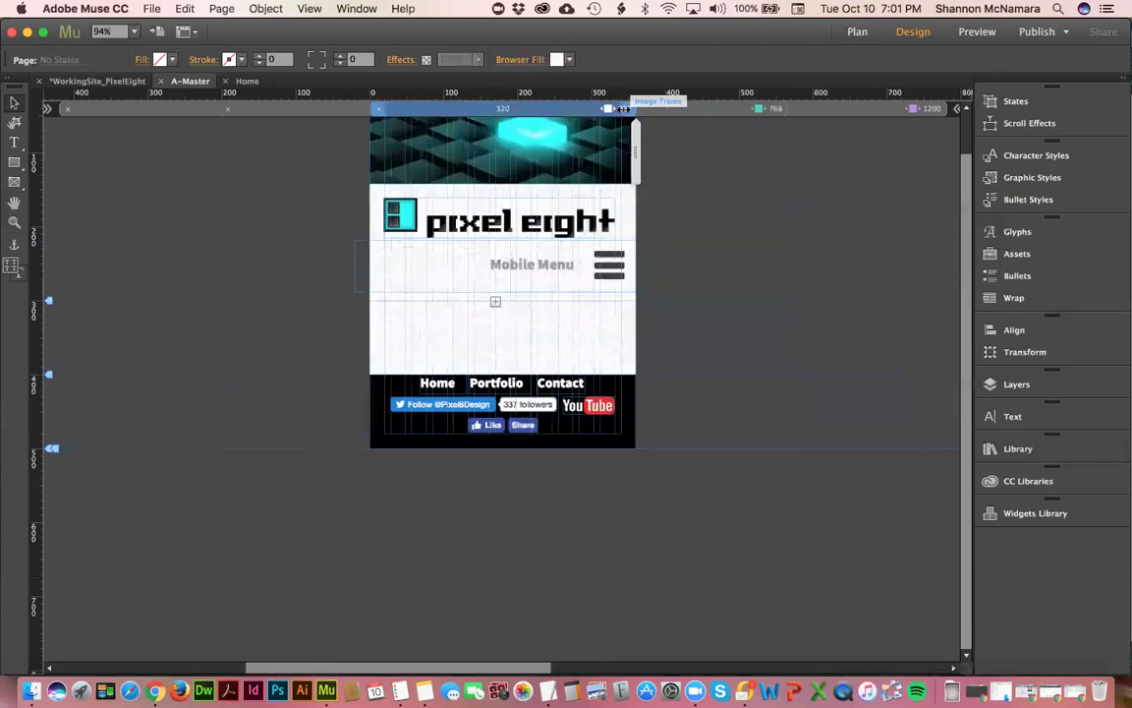
left_click(716, 111)
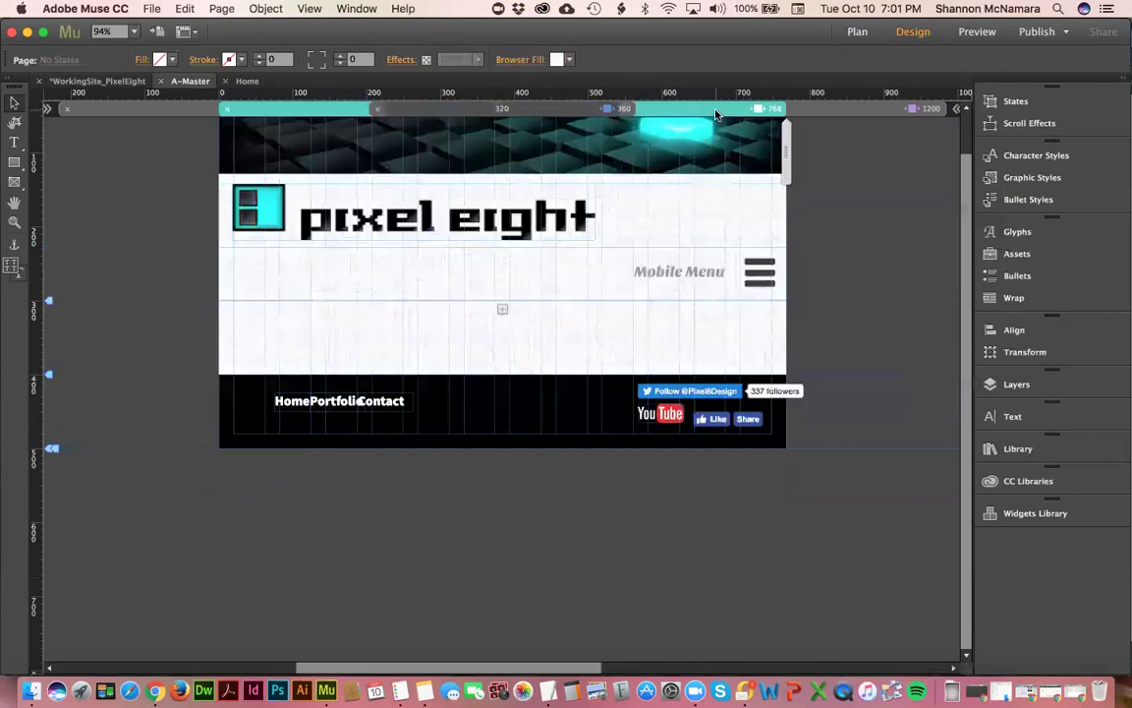
left_click(844, 109)
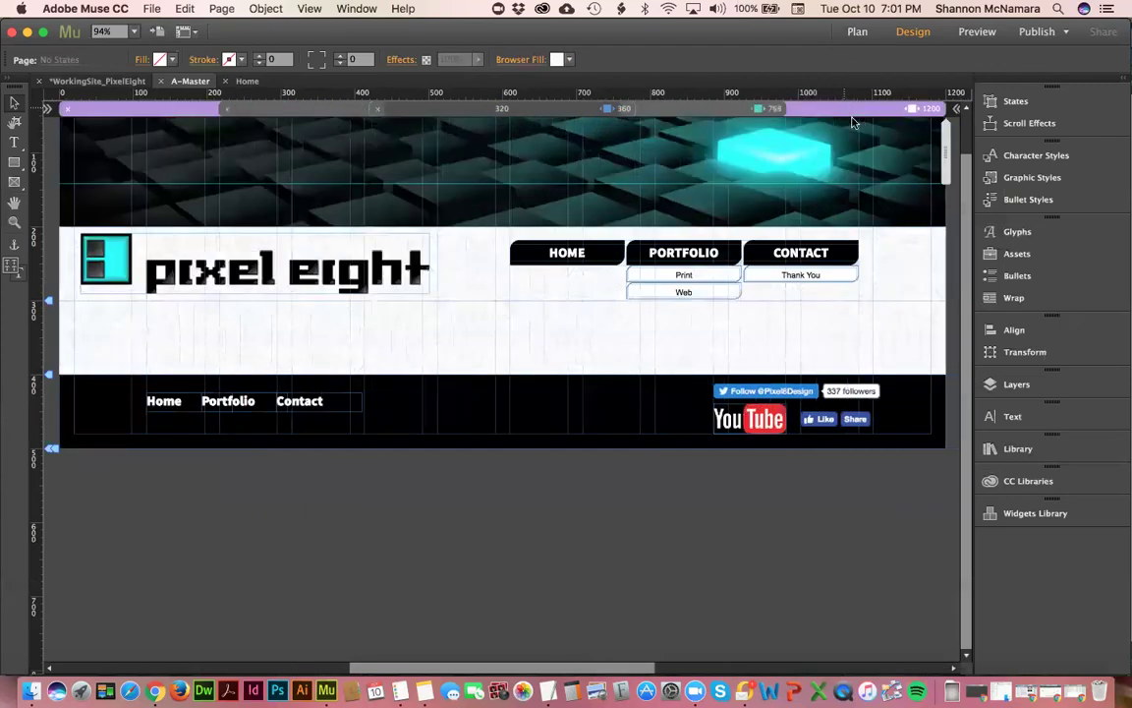
left_click(720, 111)
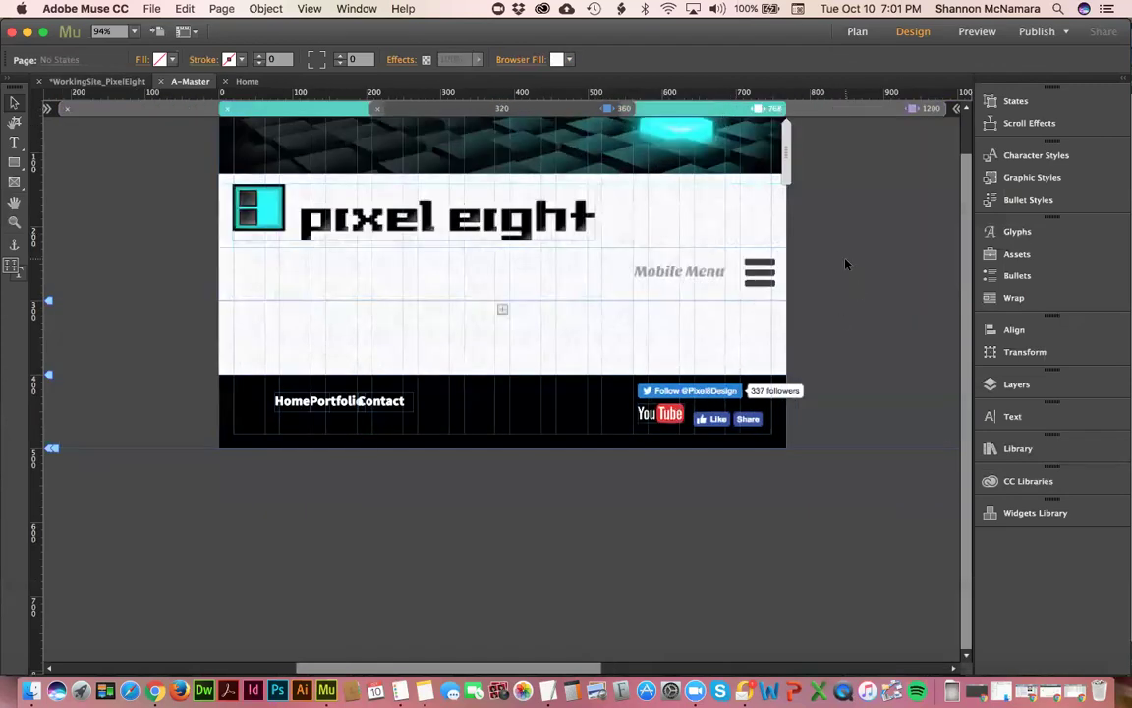
scroll(550, 495, "up", 3)
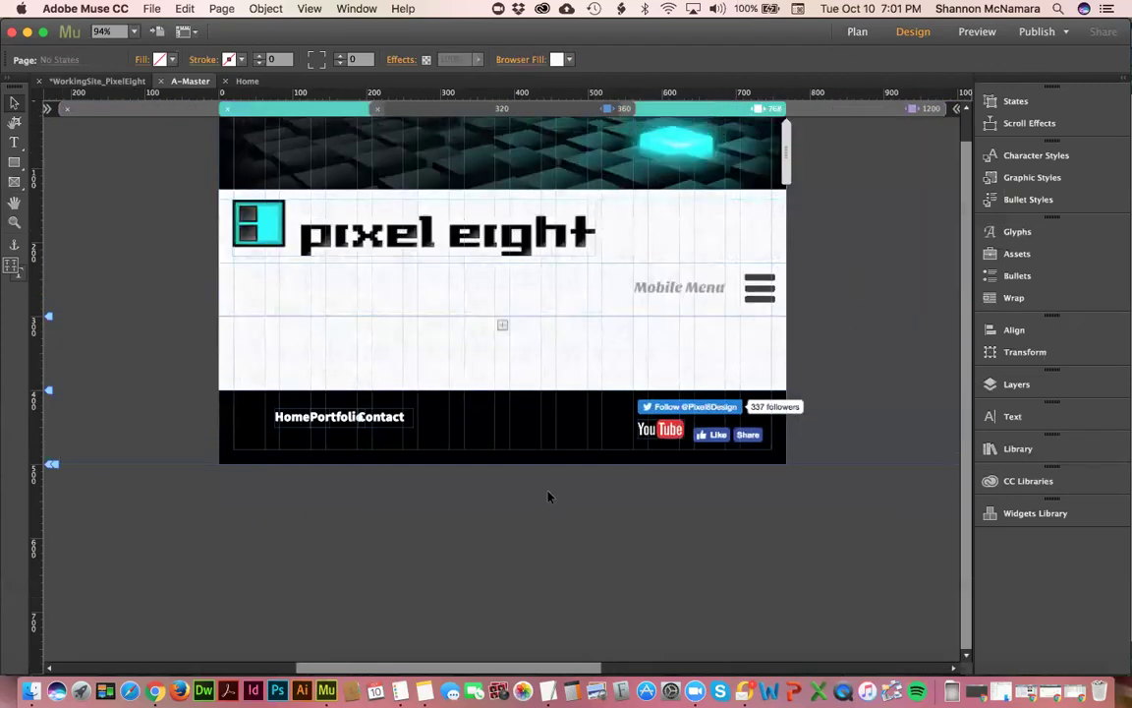
- Set the Mobile Menu accordion label font to Source Sans Pro Black
left_click(1013, 417)
left_click(670, 322)
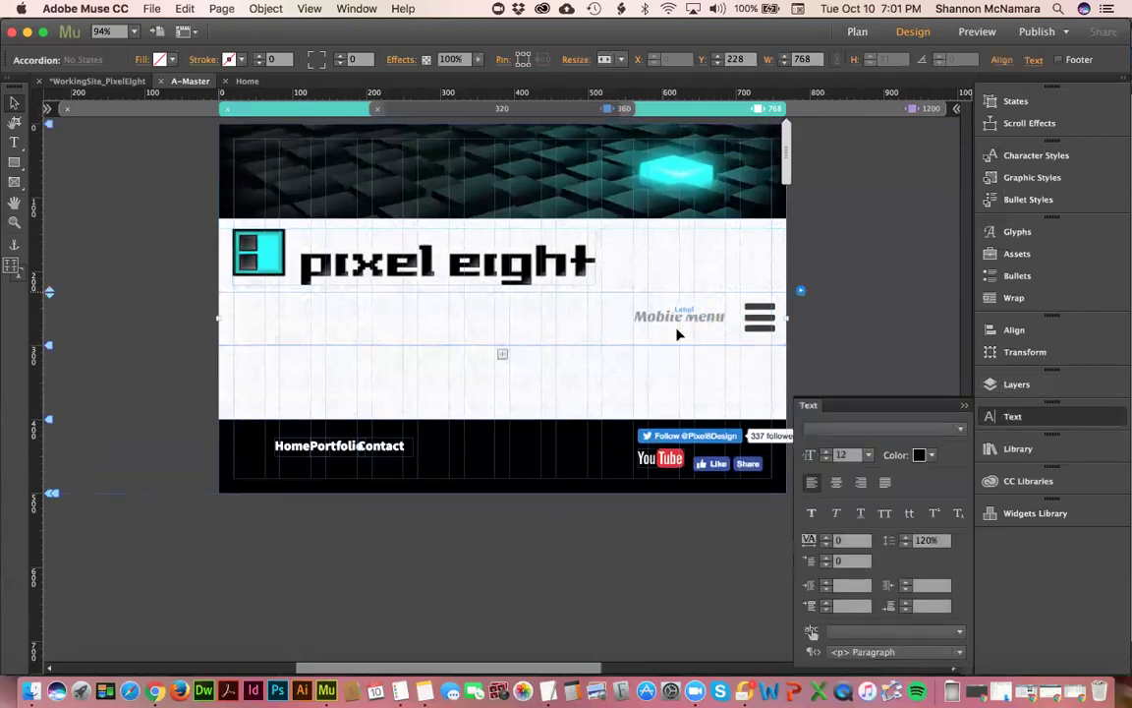
left_click(691, 321)
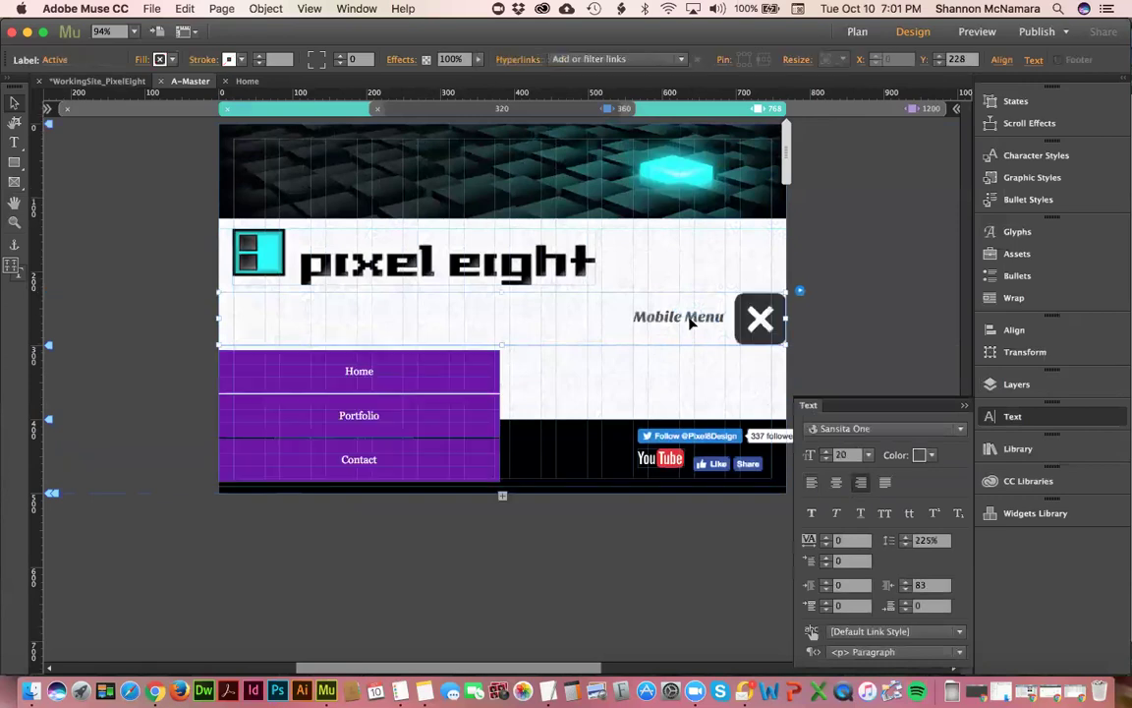
left_click(855, 430)
scroll(872, 231, "up", 4)
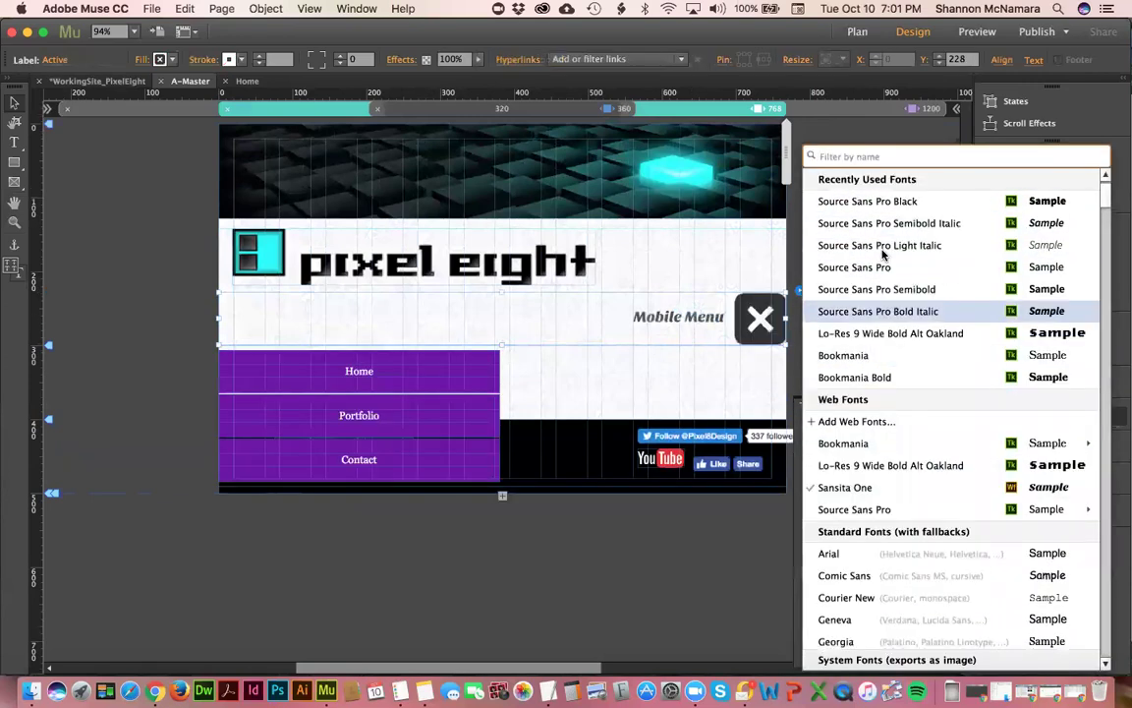
left_click(883, 224)
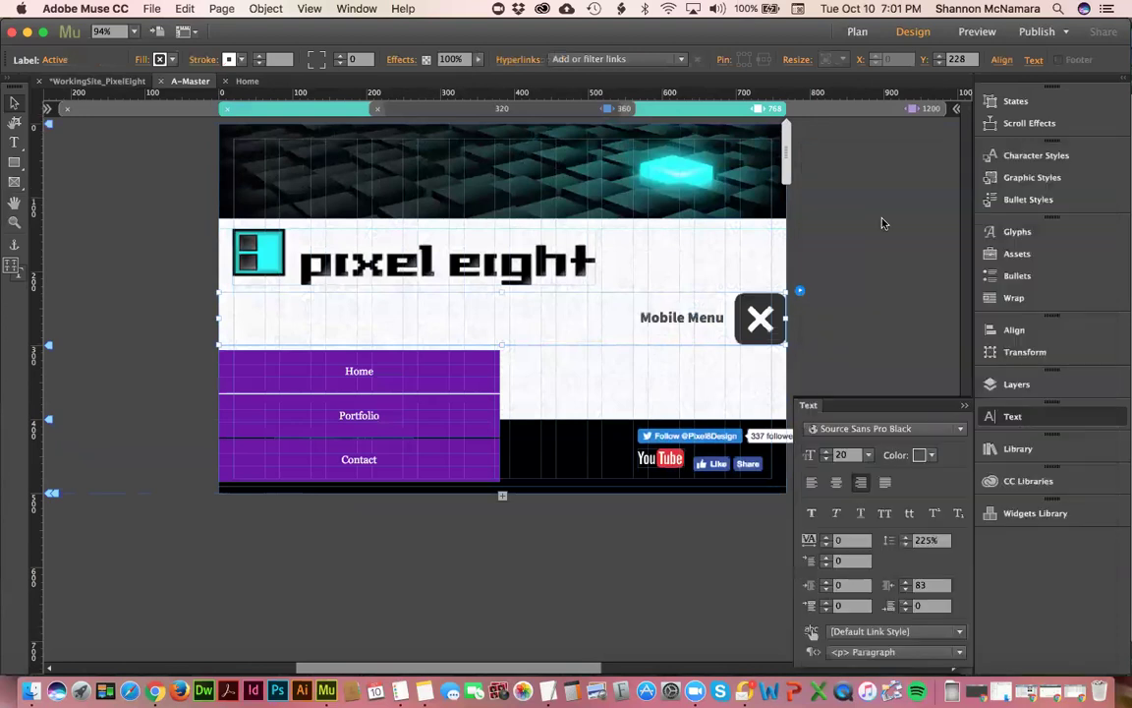
- Make the menu items Source Sans Pro Bold, all caps, 17 pt, and stretch the panel full width
left_click(427, 376)
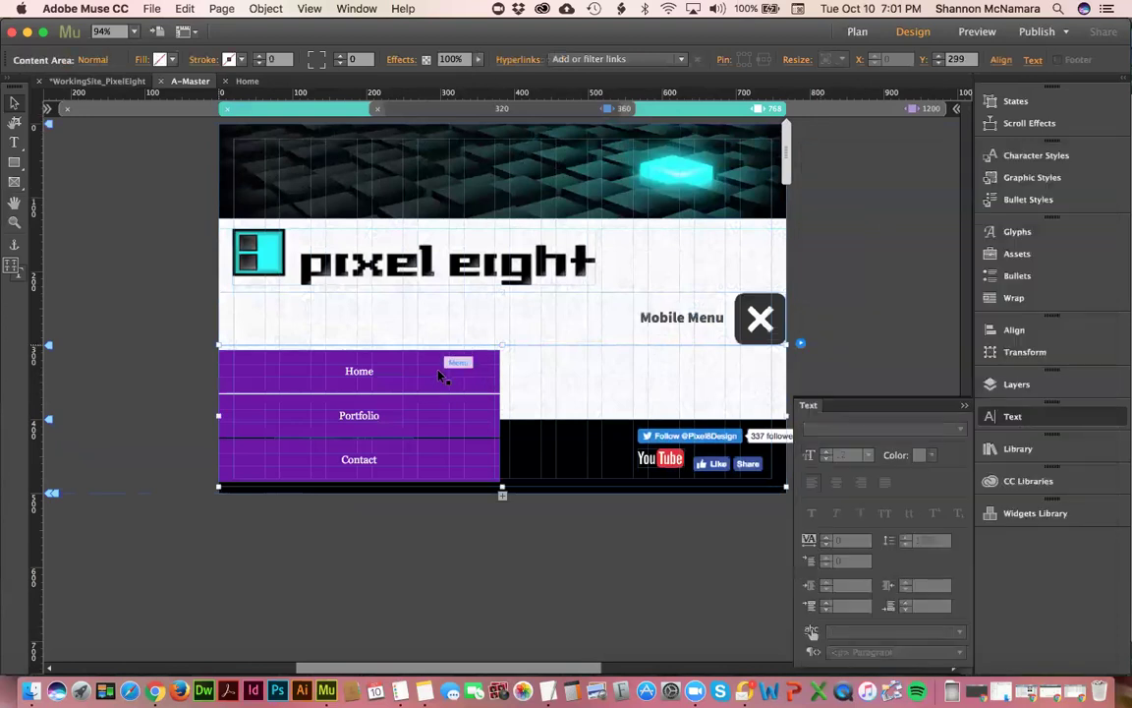
left_click(381, 385)
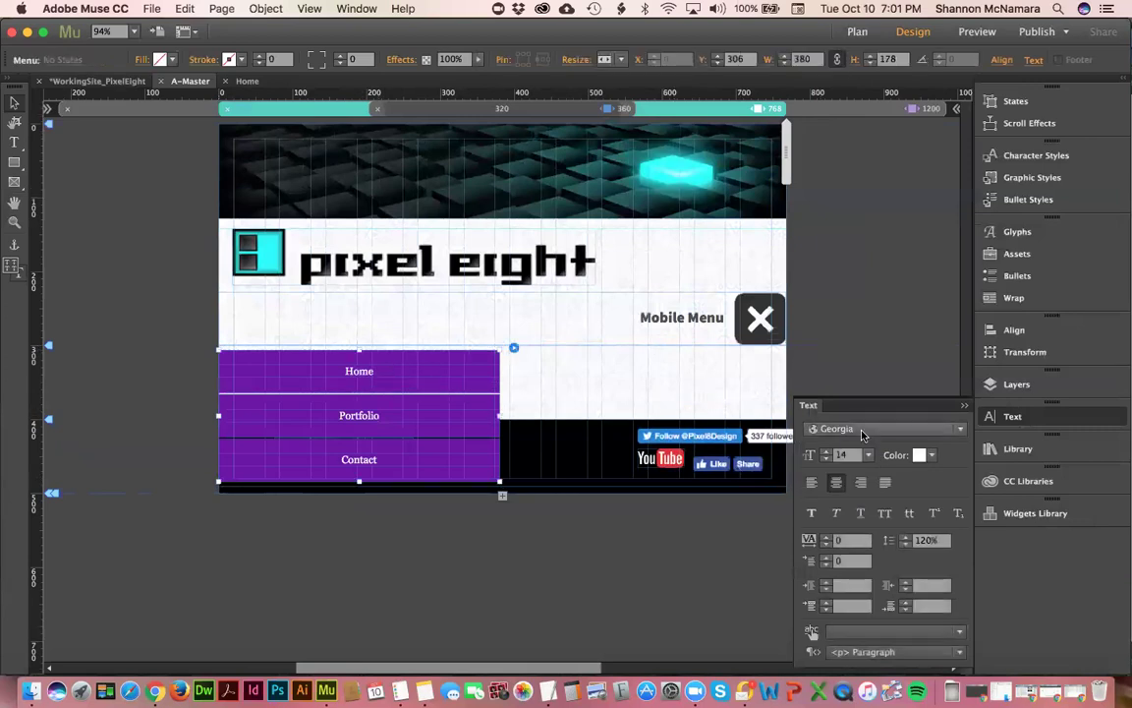
left_click(865, 429)
scroll(863, 391, "up", 5)
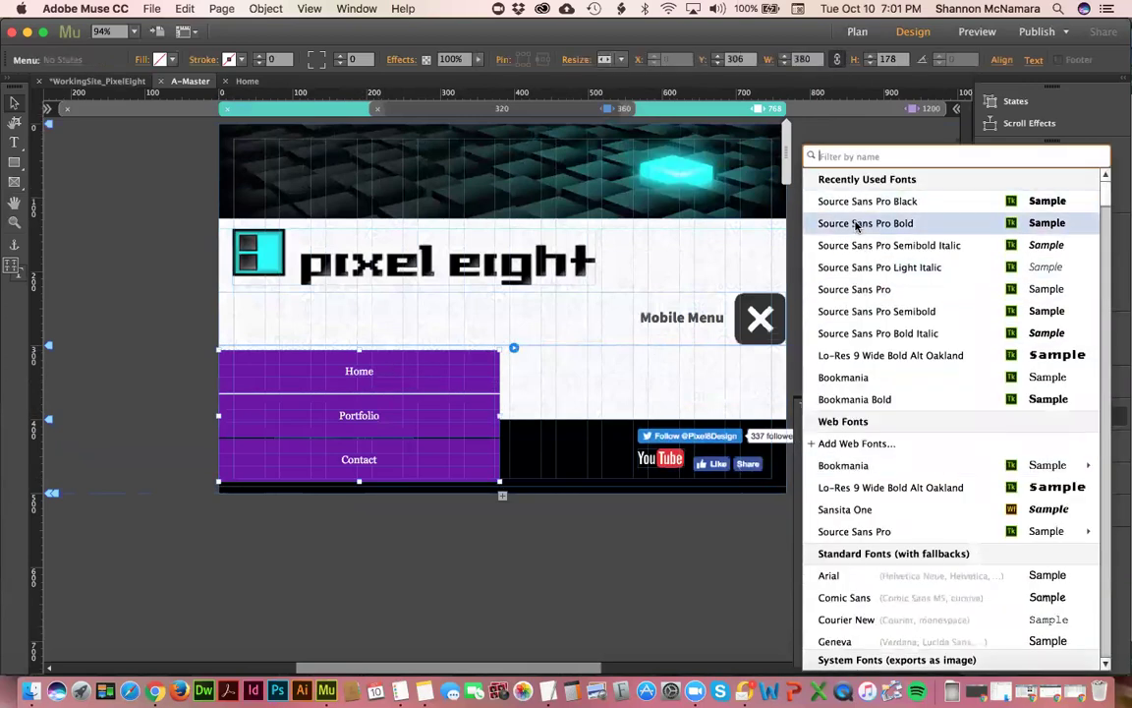
left_click(857, 223)
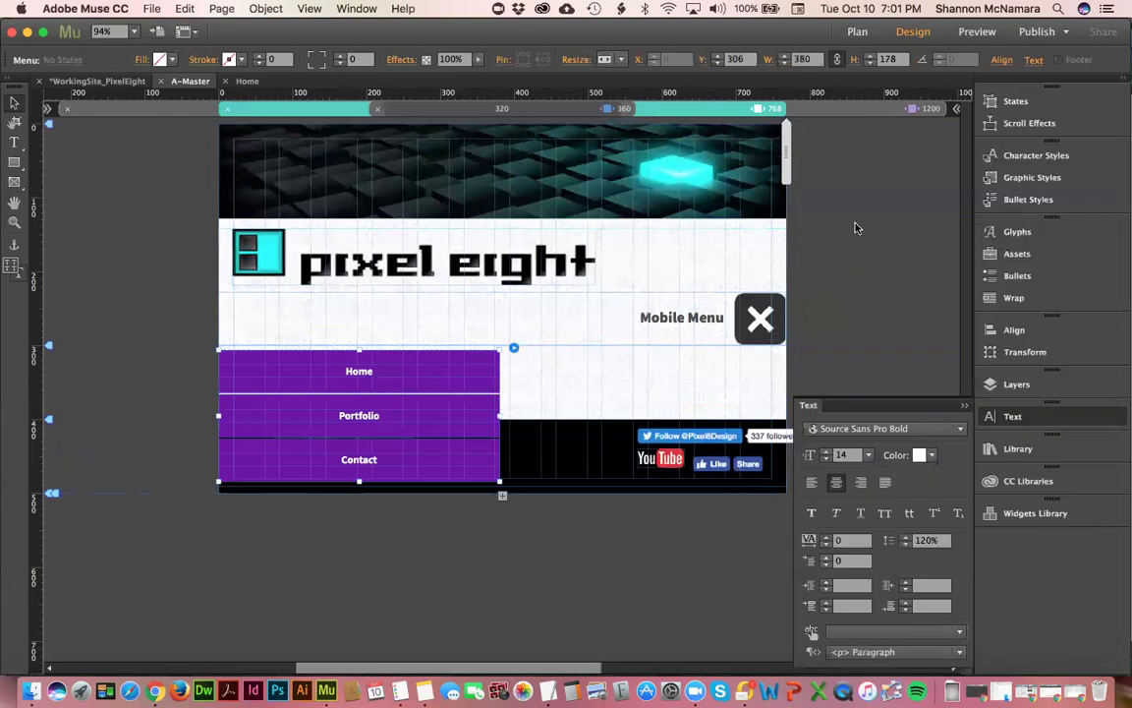
left_click(885, 512)
left_click(825, 451)
left_click(825, 451)
left_click(826, 451)
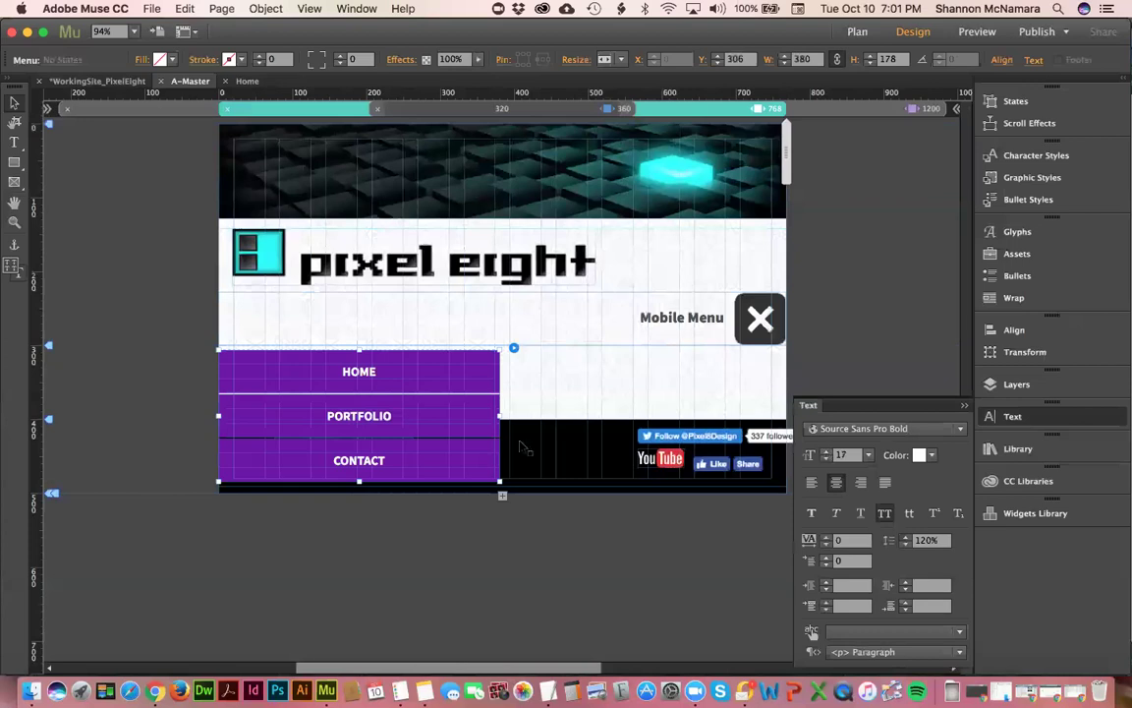
left_click_drag(358, 482, 358, 421)
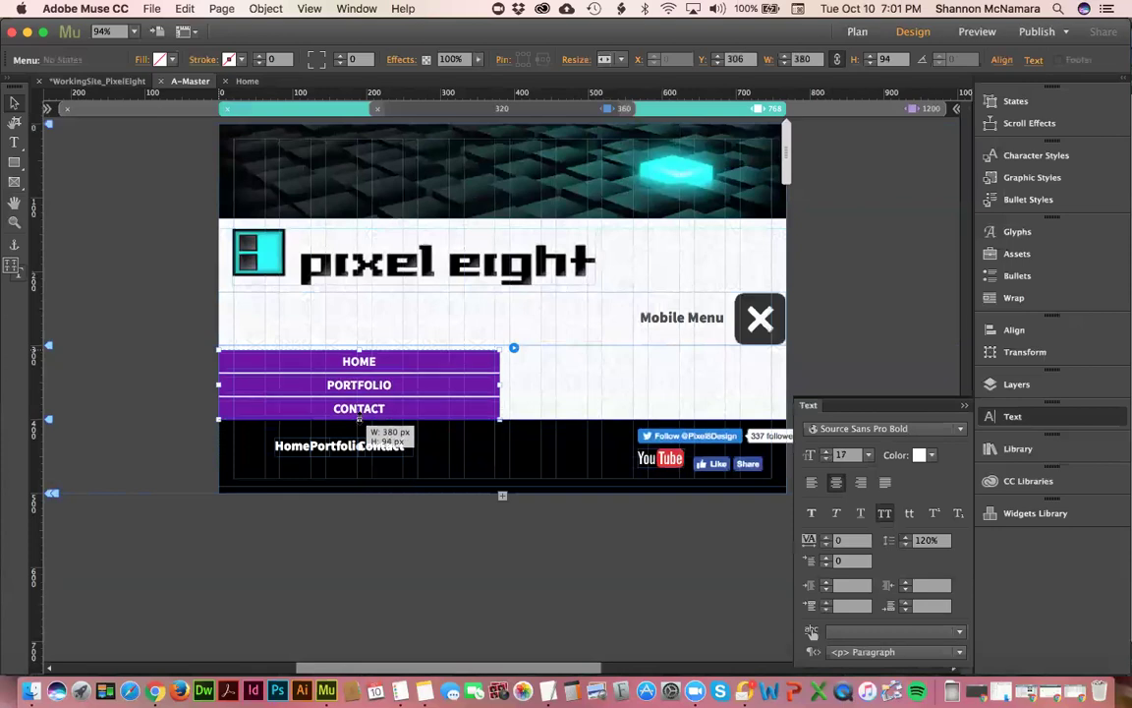
left_click_drag(499, 385, 788, 383)
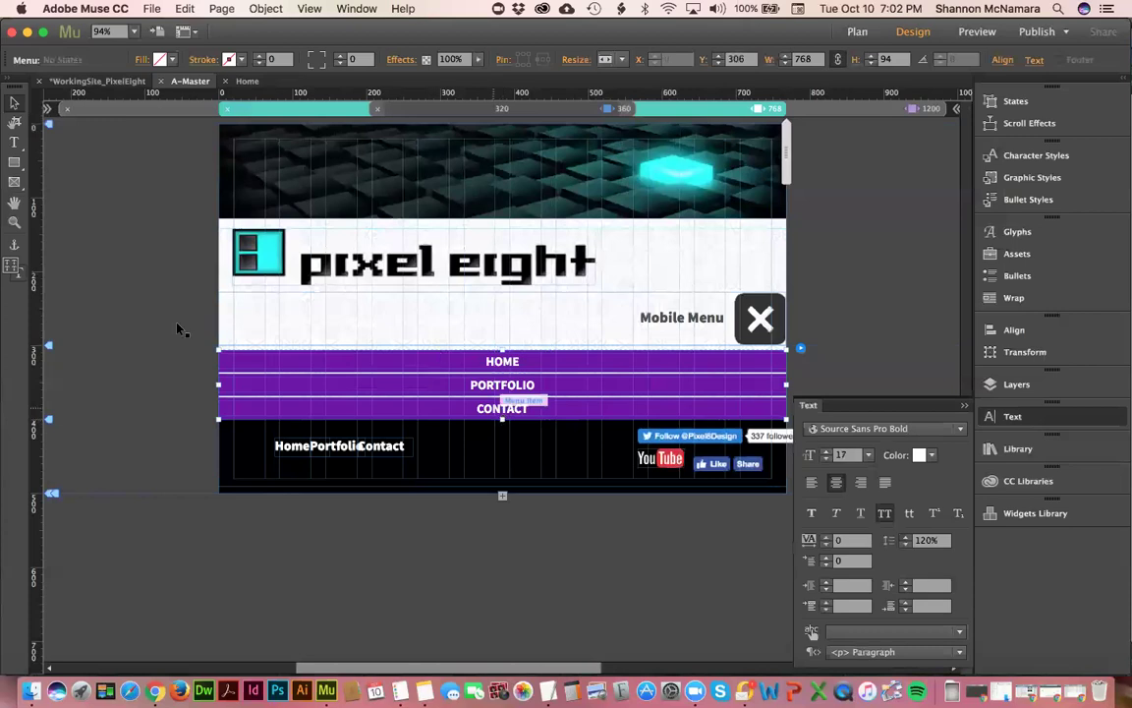
- Give the menu items a cyan fill sampled from the header glow and black text
left_click(240, 363)
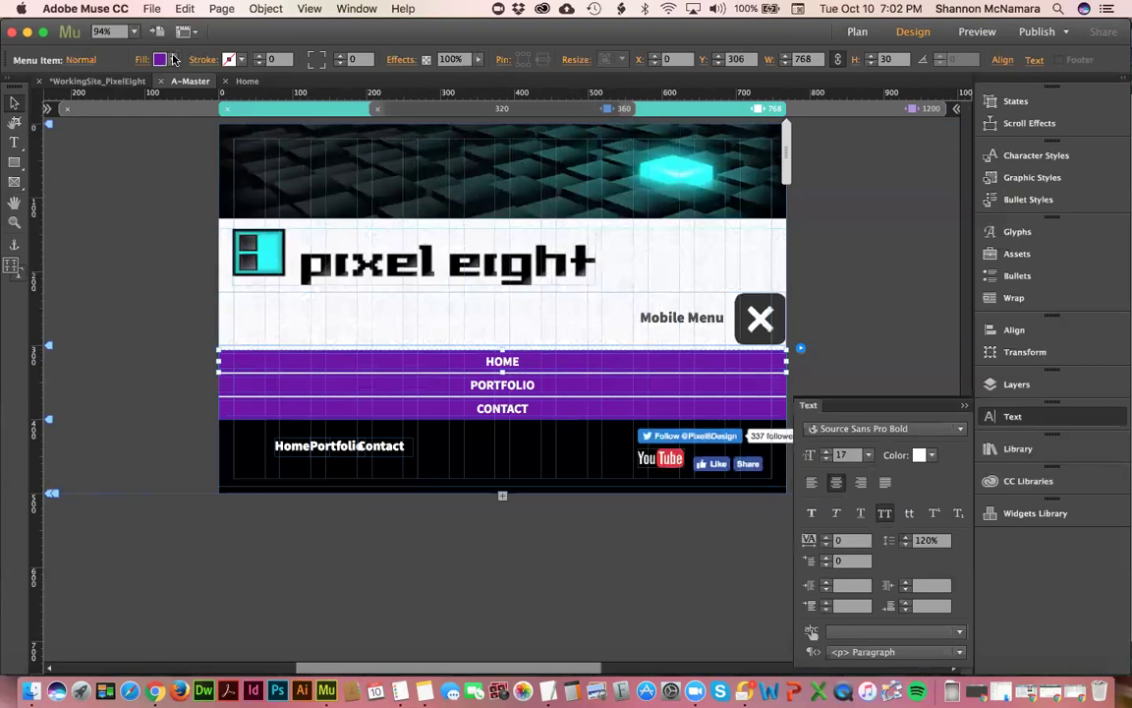
left_click(159, 59)
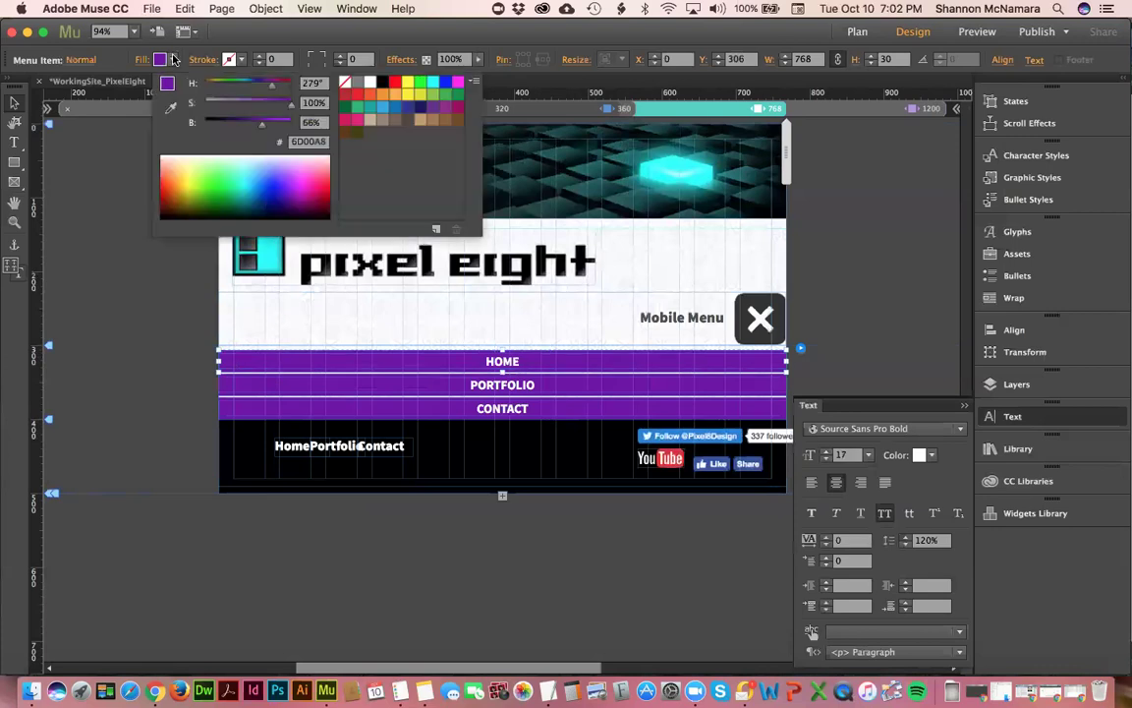
left_click(169, 106)
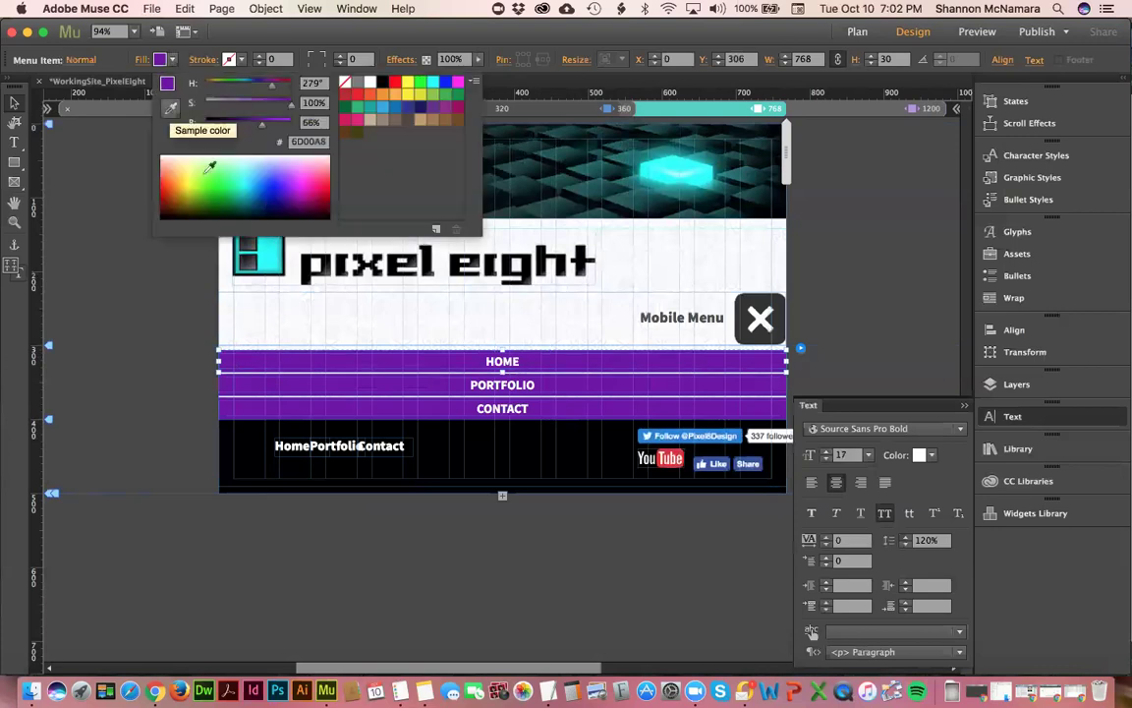
left_click(676, 166)
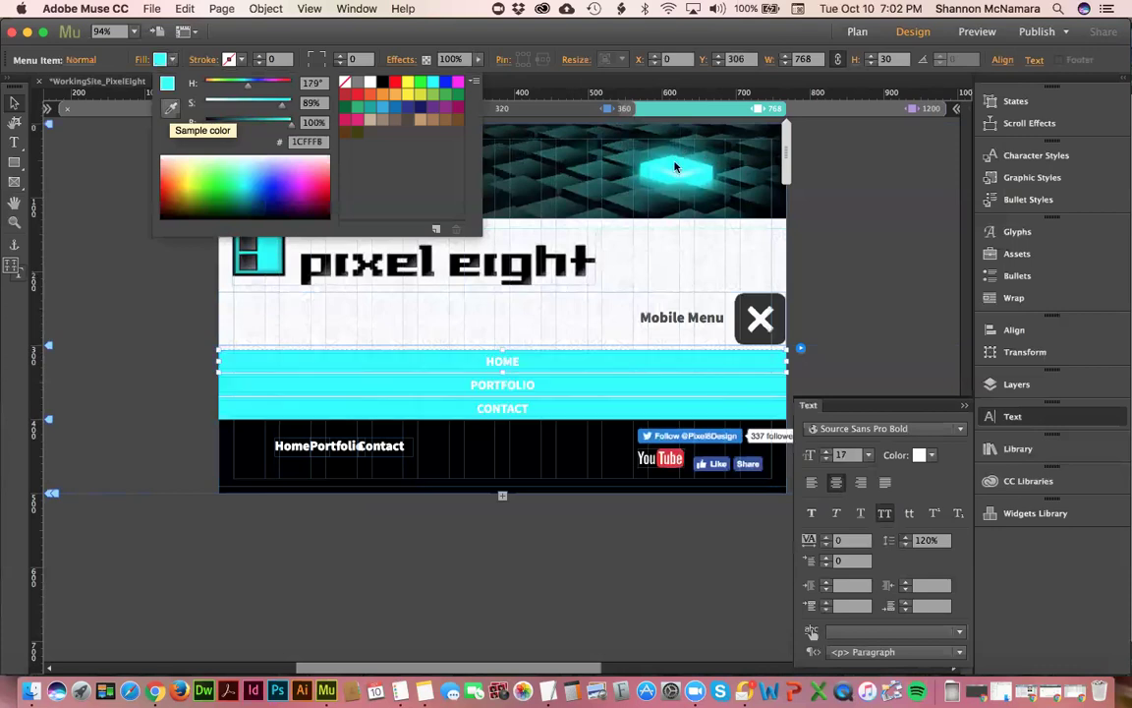
left_click(931, 456)
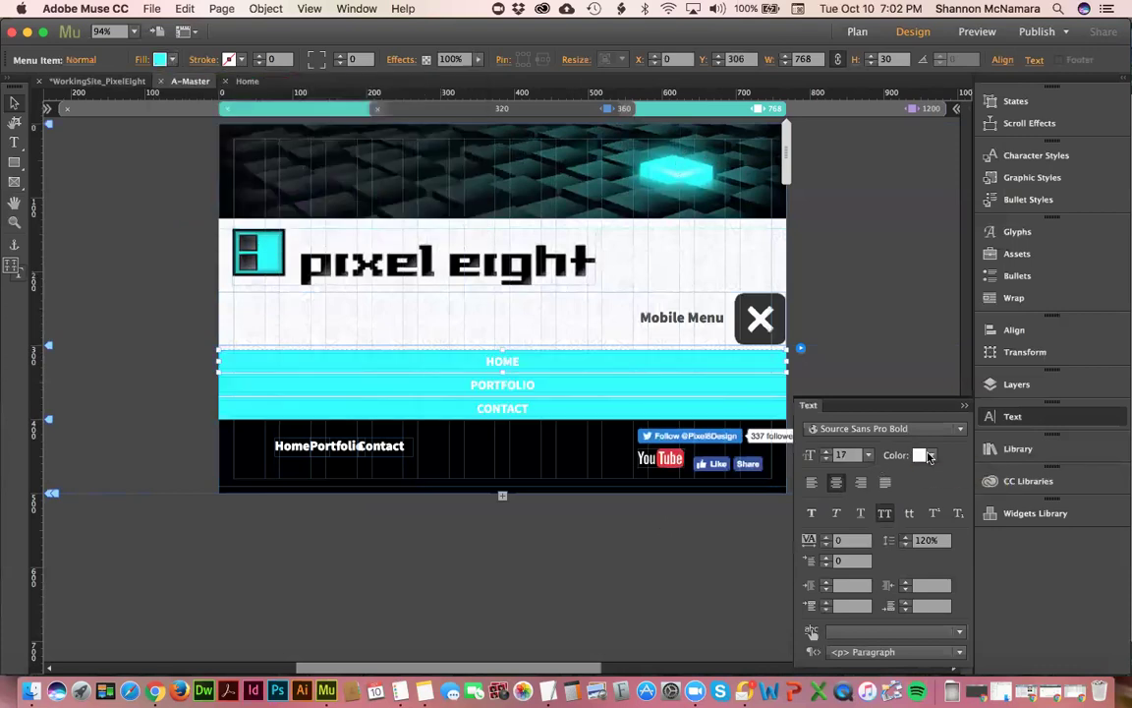
left_click(934, 458)
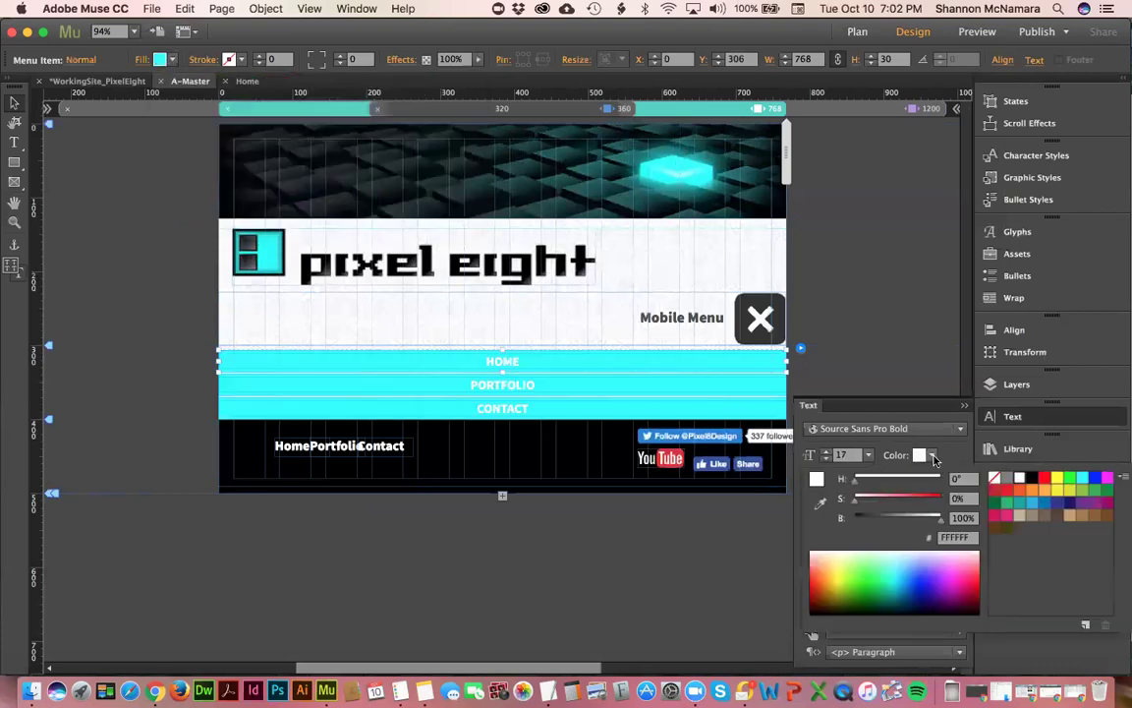
left_click(1032, 479)
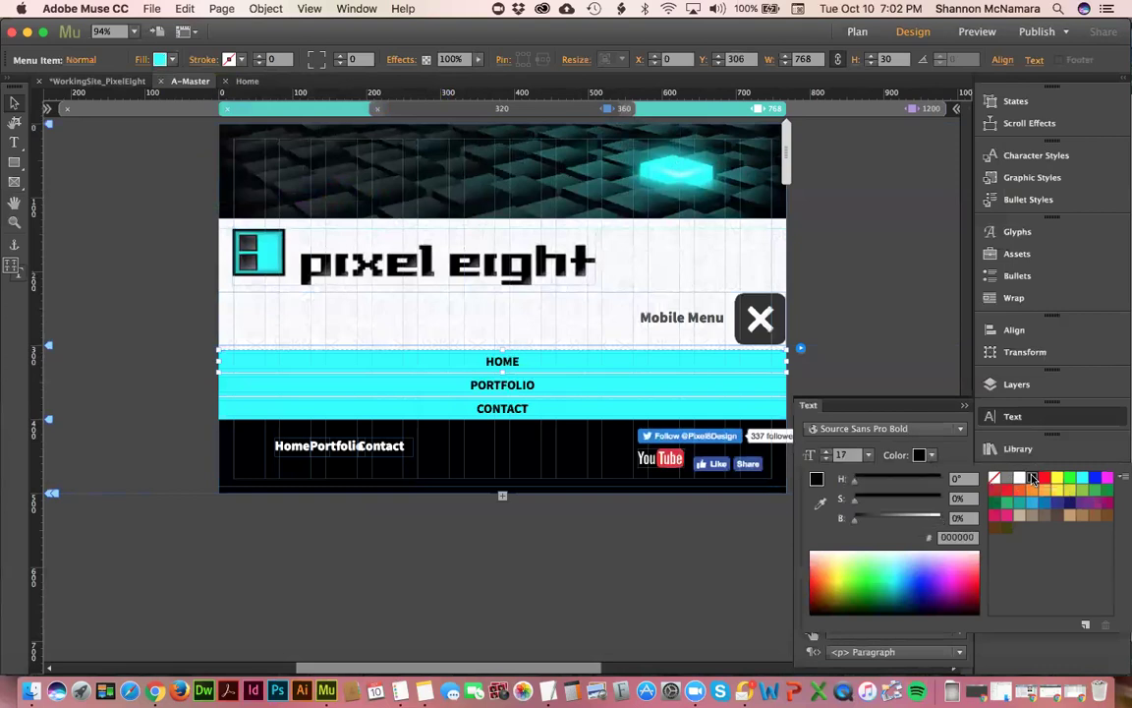
left_click(79, 62)
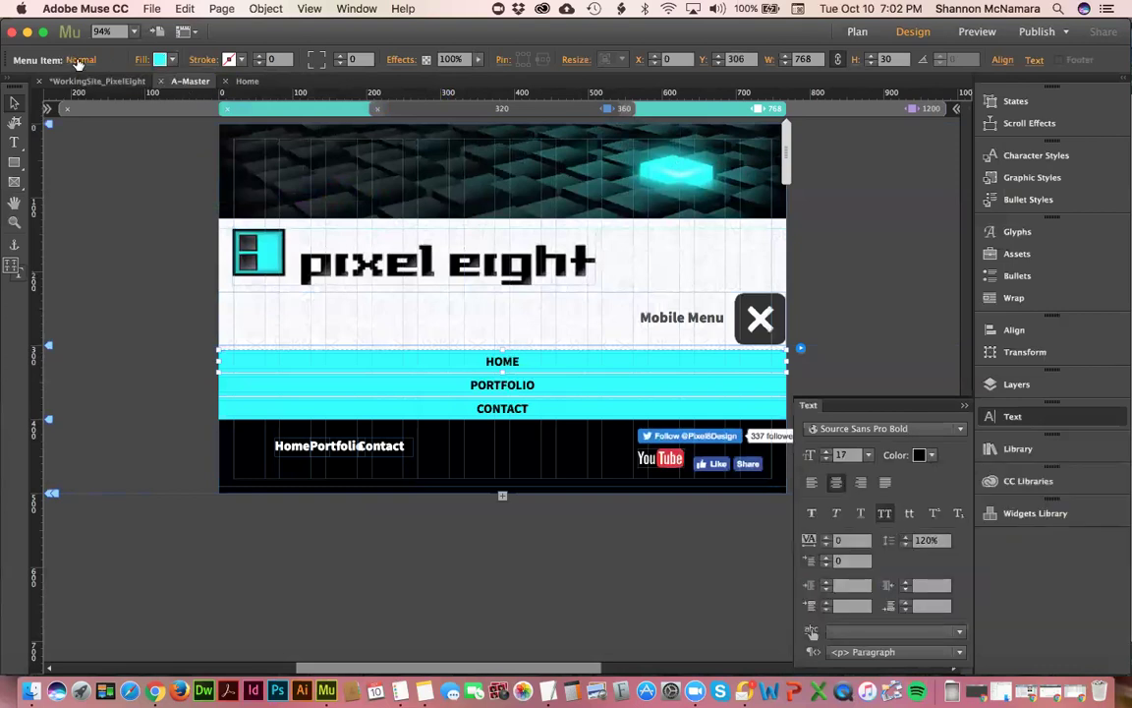
- Set the Rollover state to magenta fill with white text, check the other states, and collapse the accordion
left_click(79, 62)
left_click(118, 119)
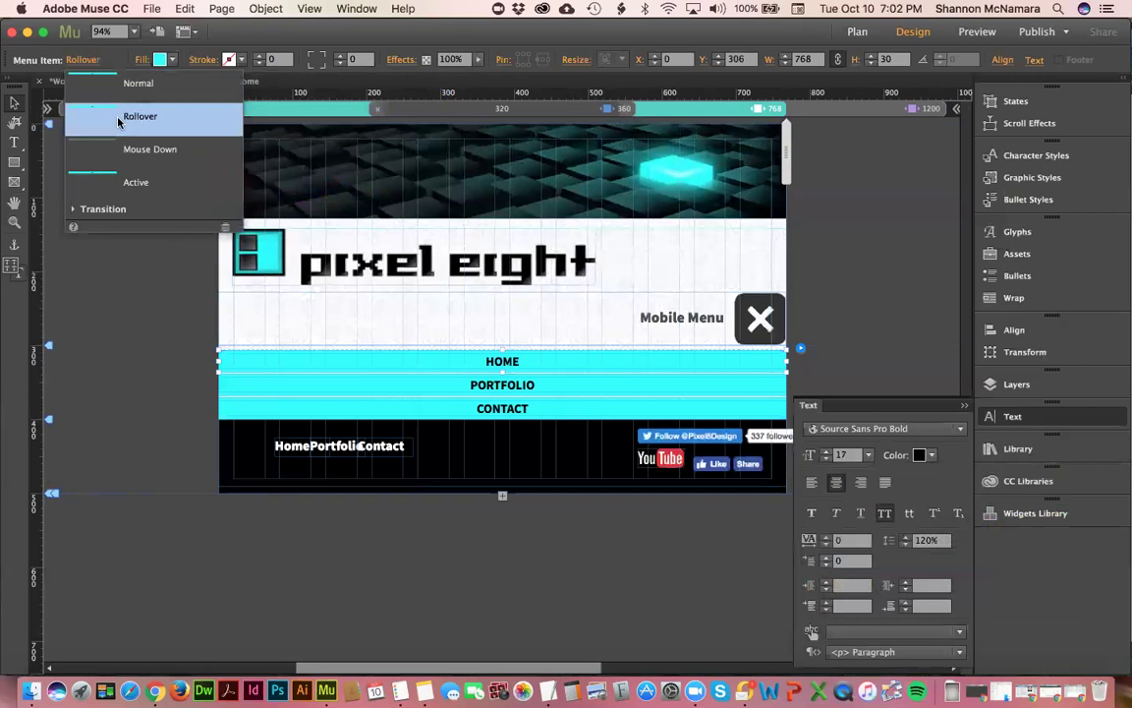
left_click(159, 59)
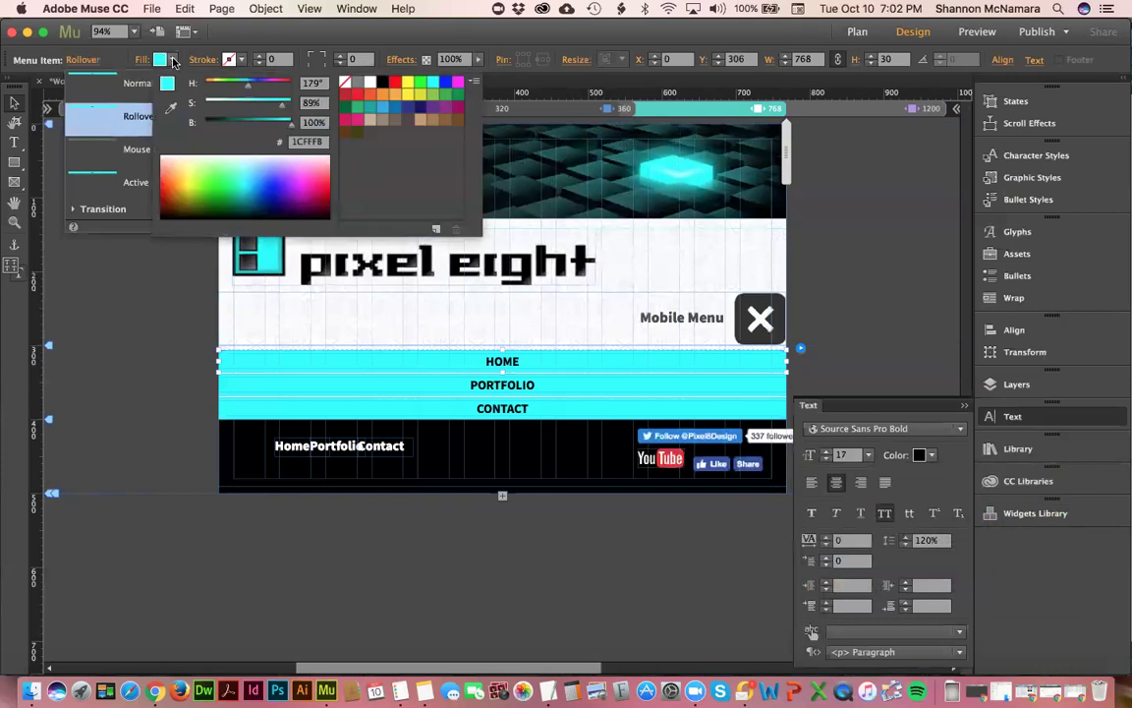
left_click(458, 81)
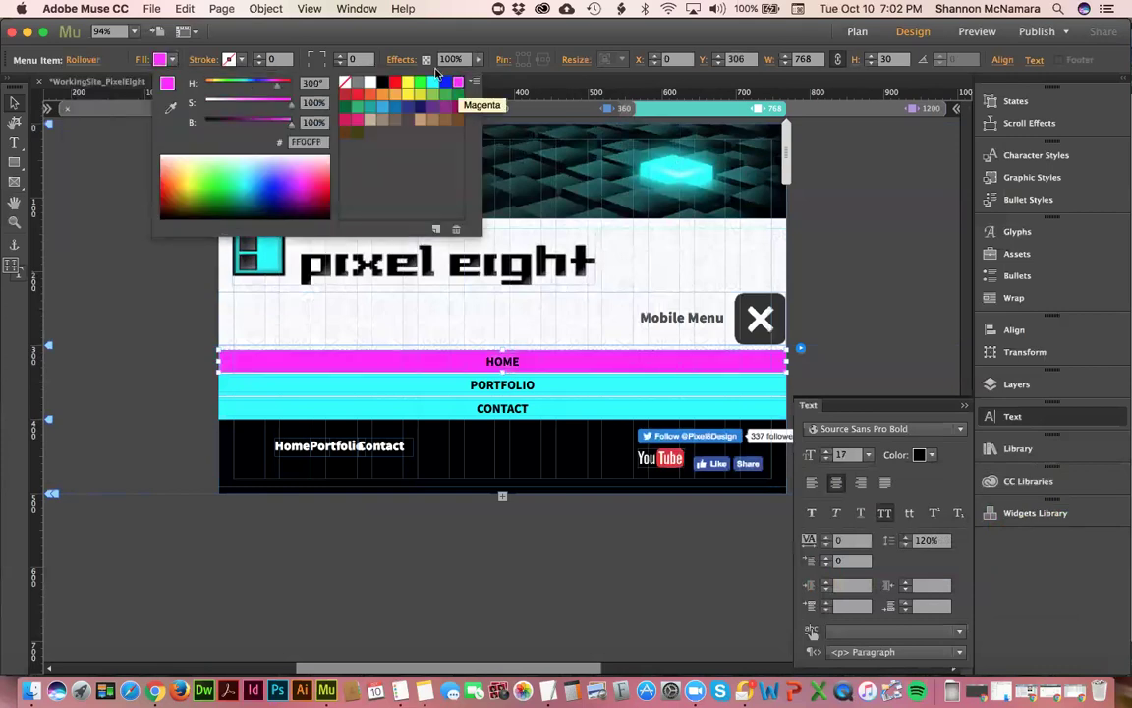
left_click(932, 456)
left_click(1019, 478)
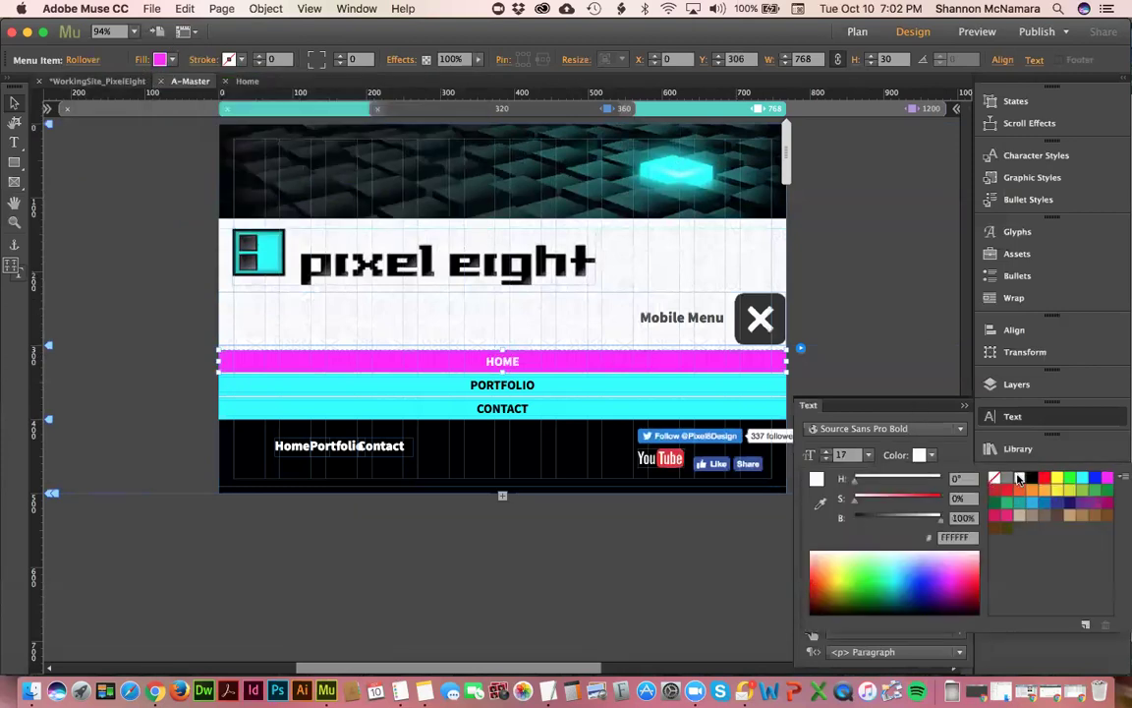
left_click(81, 59)
left_click(81, 59)
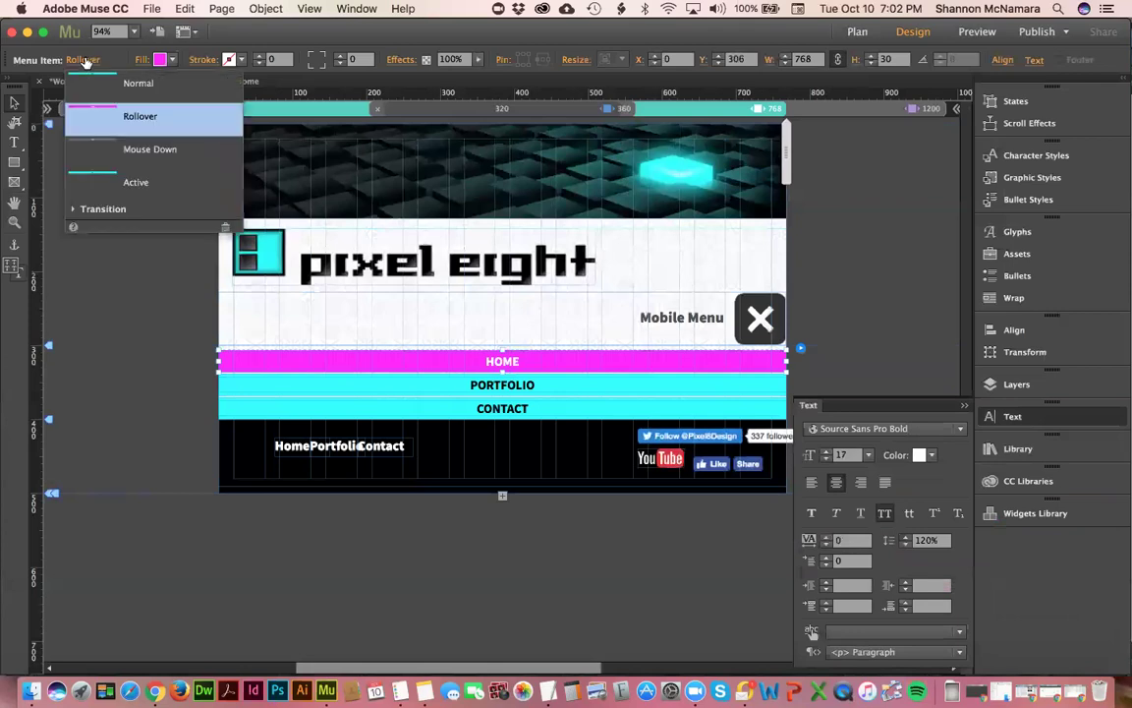
left_click(122, 141)
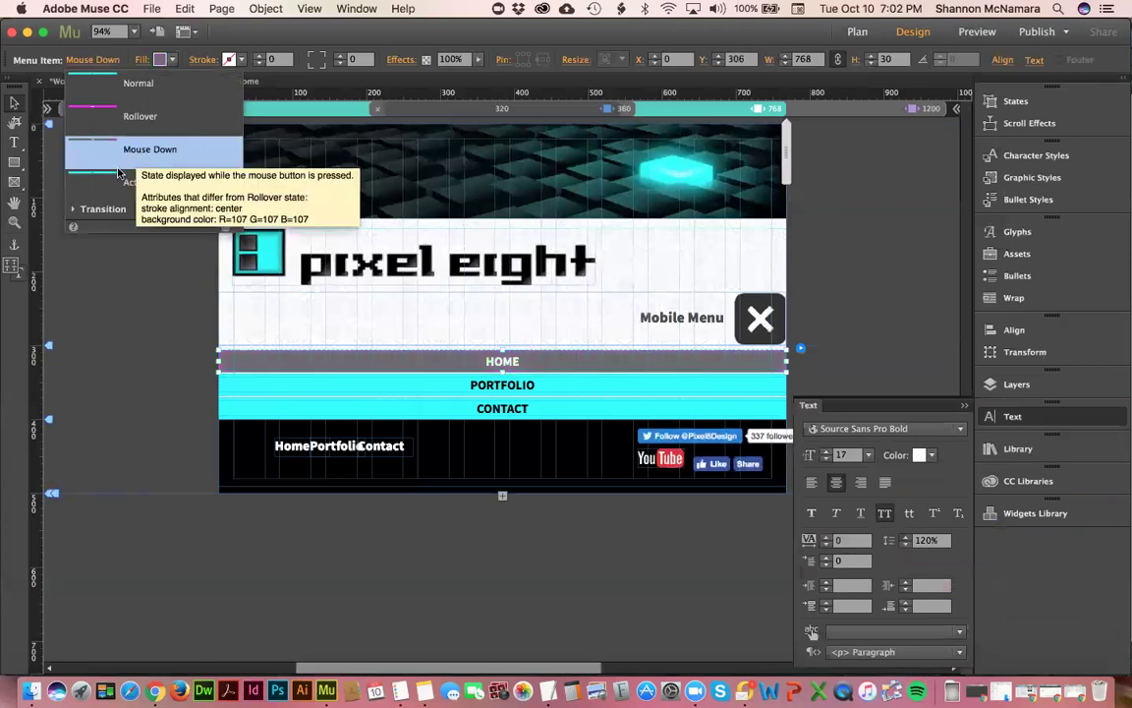
left_click(108, 183)
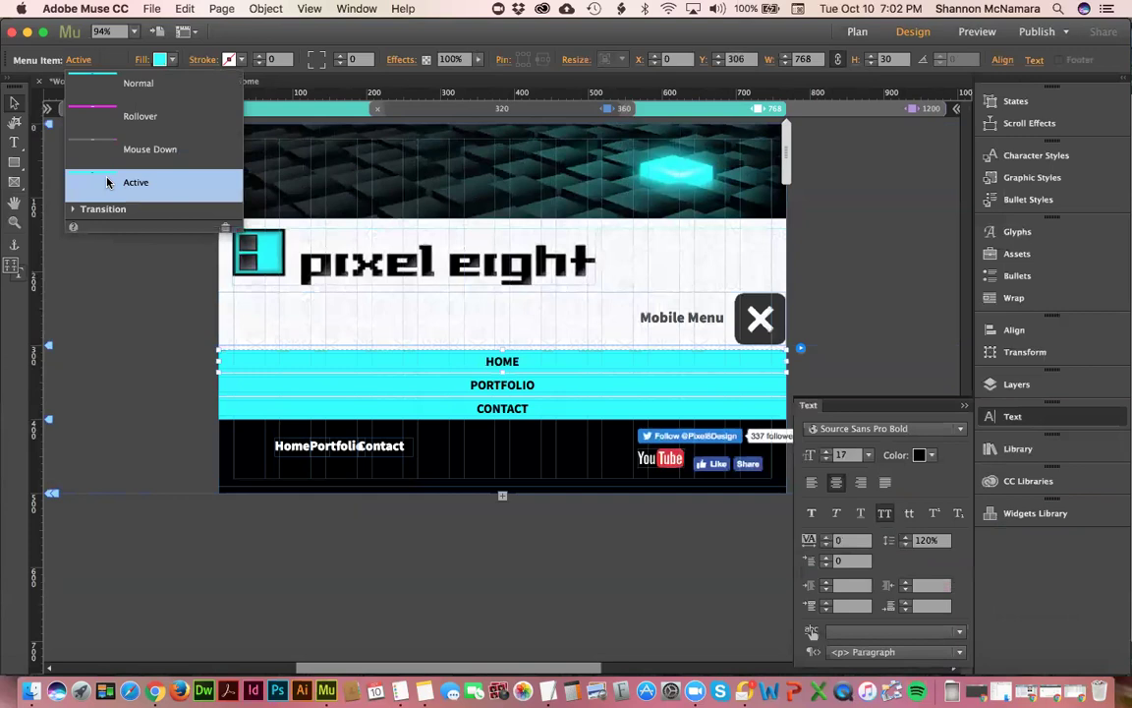
left_click(117, 260)
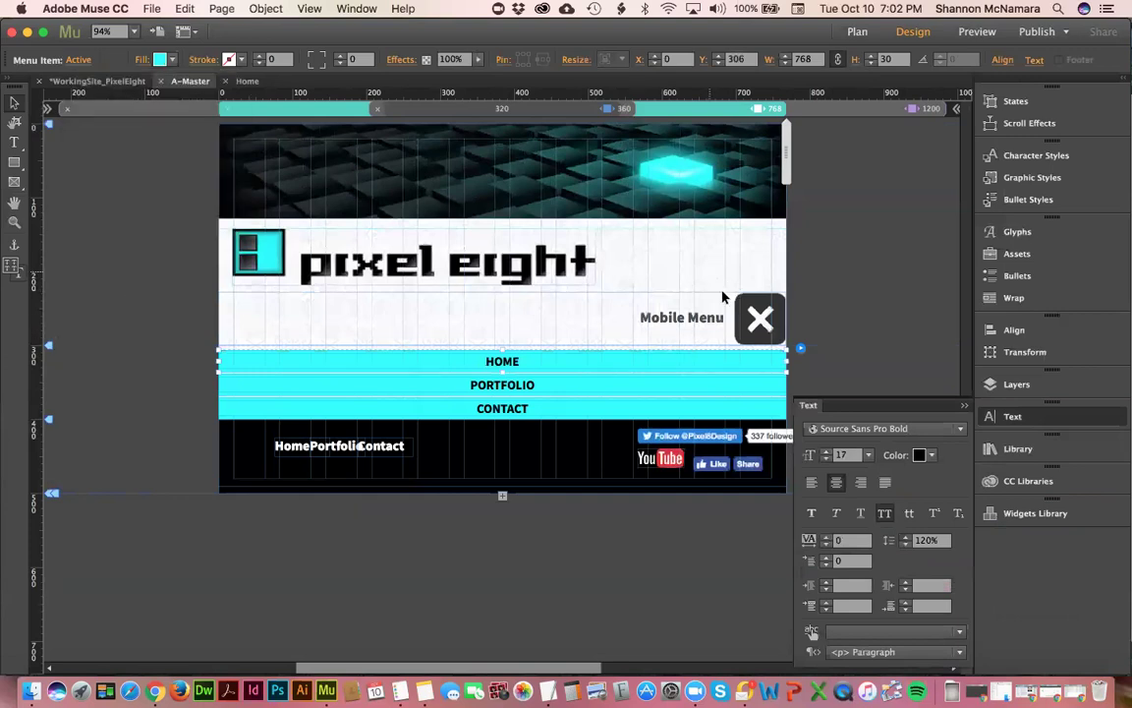
left_click(758, 312)
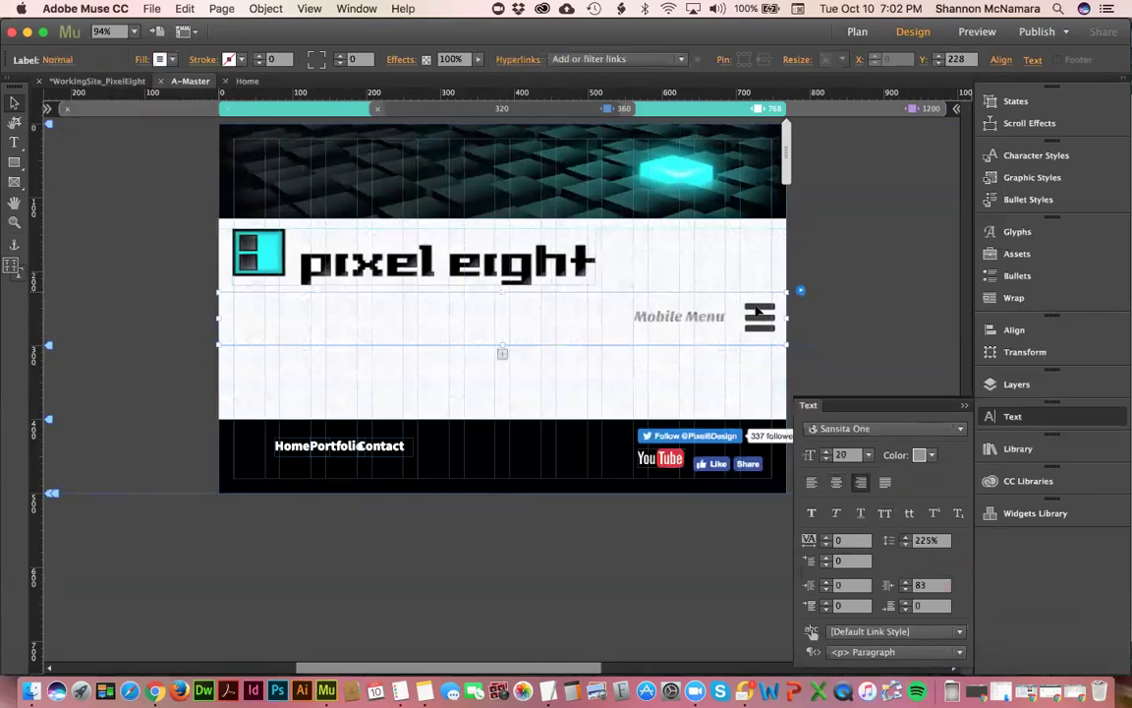
- Reapply Source Sans Pro Black to the Mobile Menu label, then preview the page at about 663 px
left_click(854, 429)
scroll(879, 246, "up", 3)
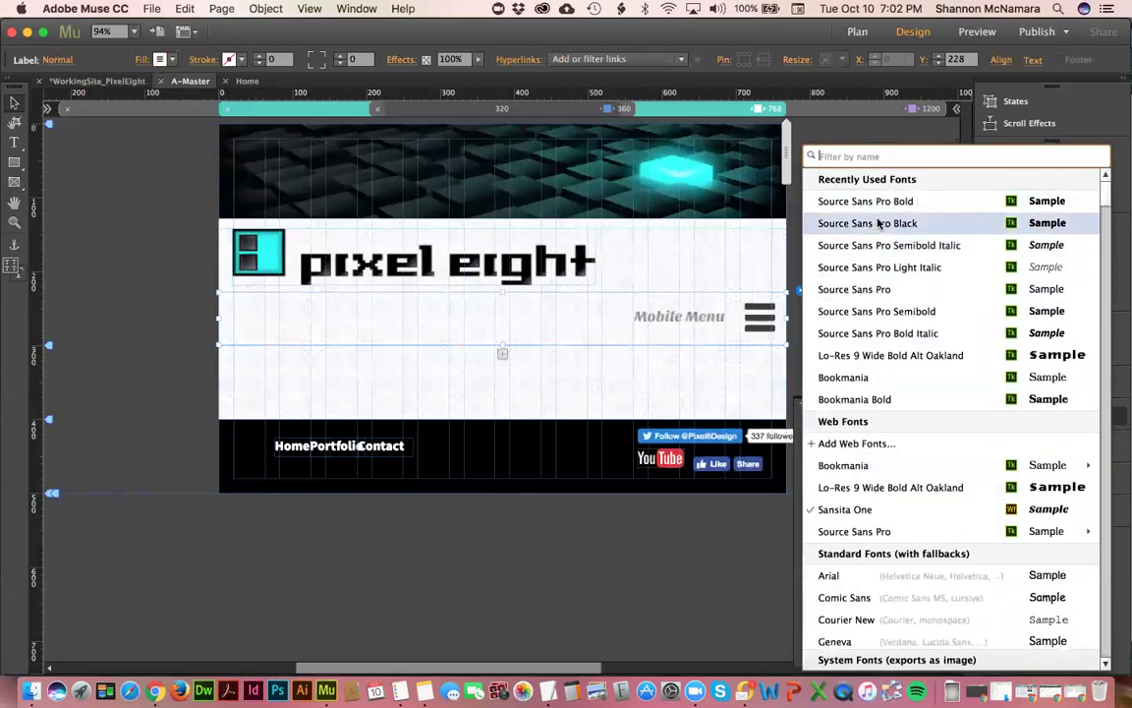
left_click(889, 224)
left_click(891, 229)
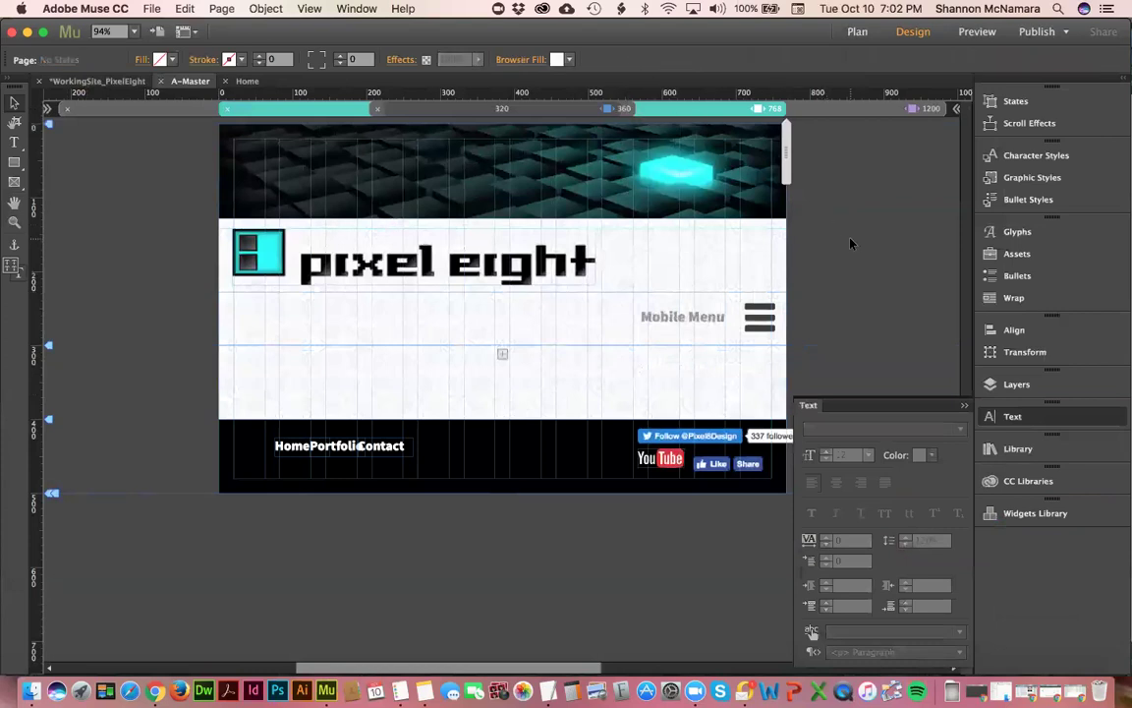
left_click(488, 271)
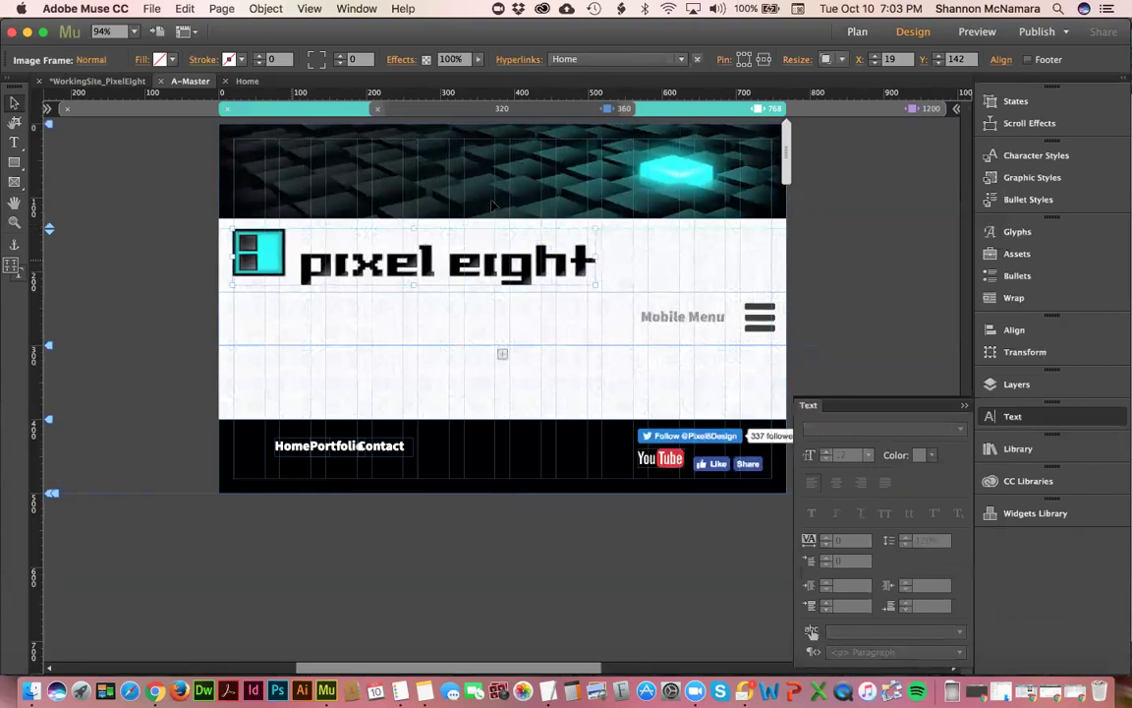
left_click_drag(783, 155, 741, 168)
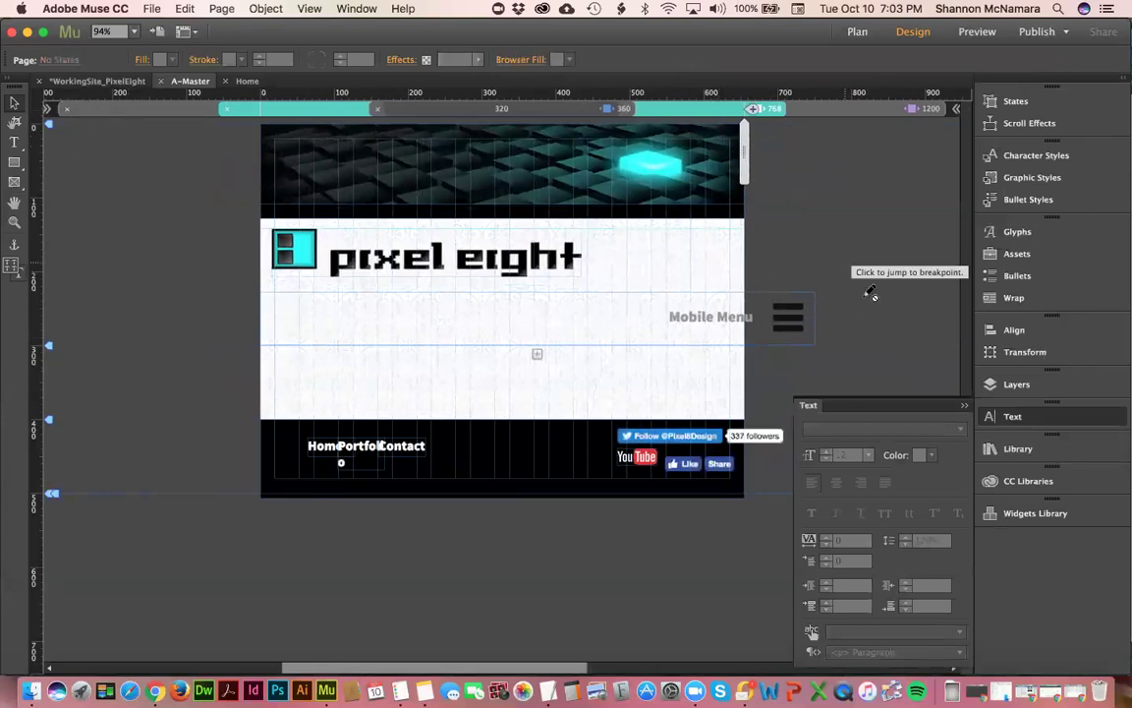
- At 768, set the accordion menu to Responsive Width, toggle Pin, and preview at about 589 px
left_click(806, 319)
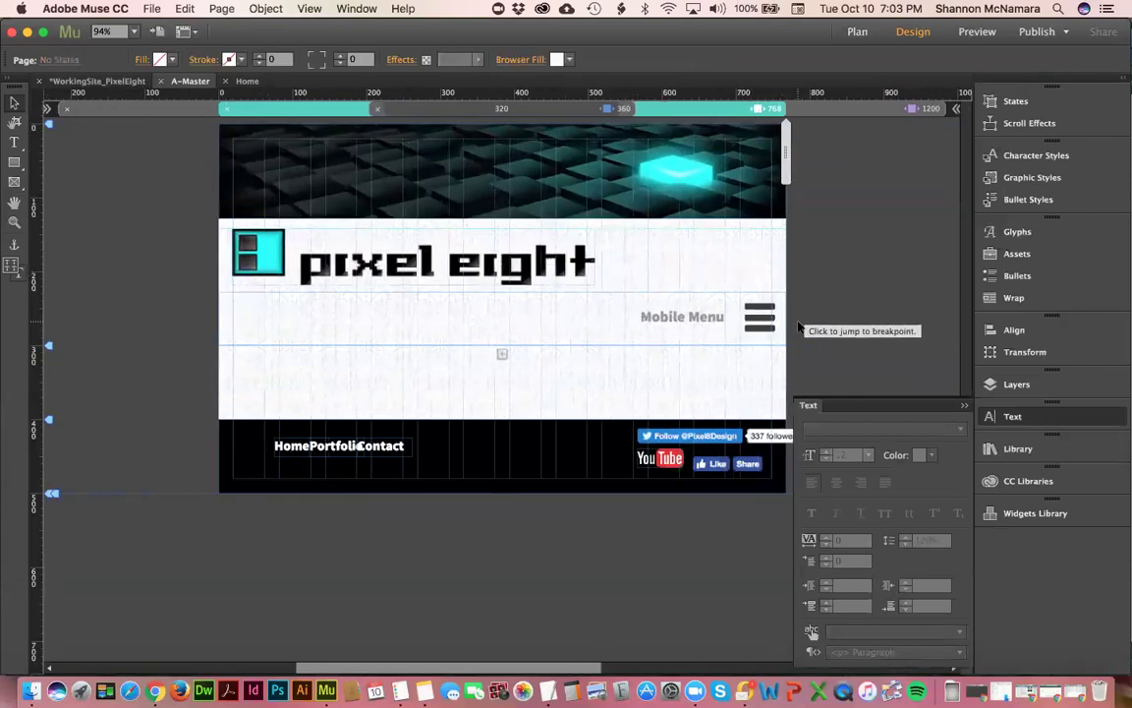
left_click(764, 327)
left_click_drag(768, 331, 758, 325)
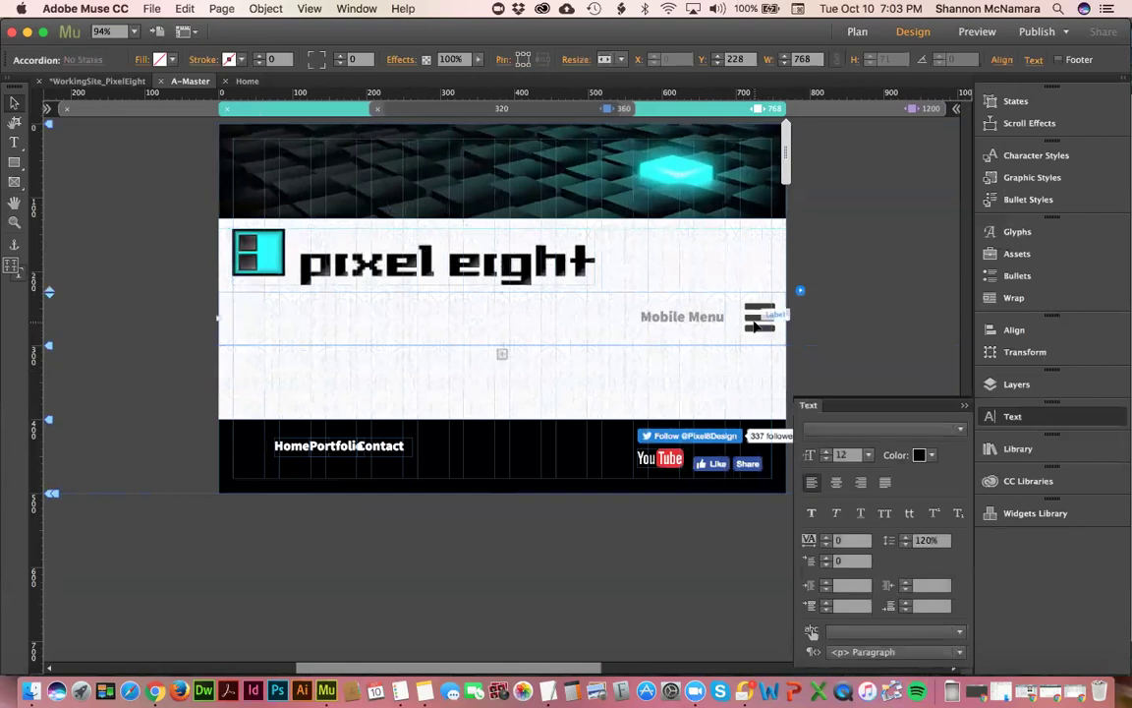
left_click(618, 60)
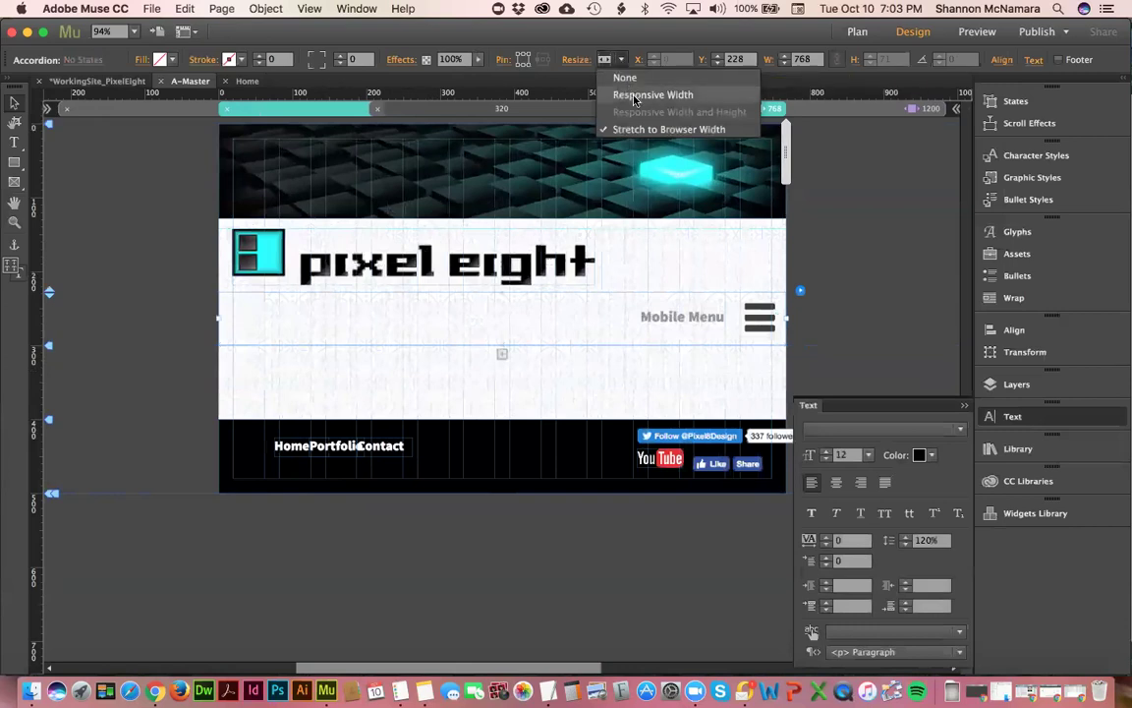
left_click(634, 96)
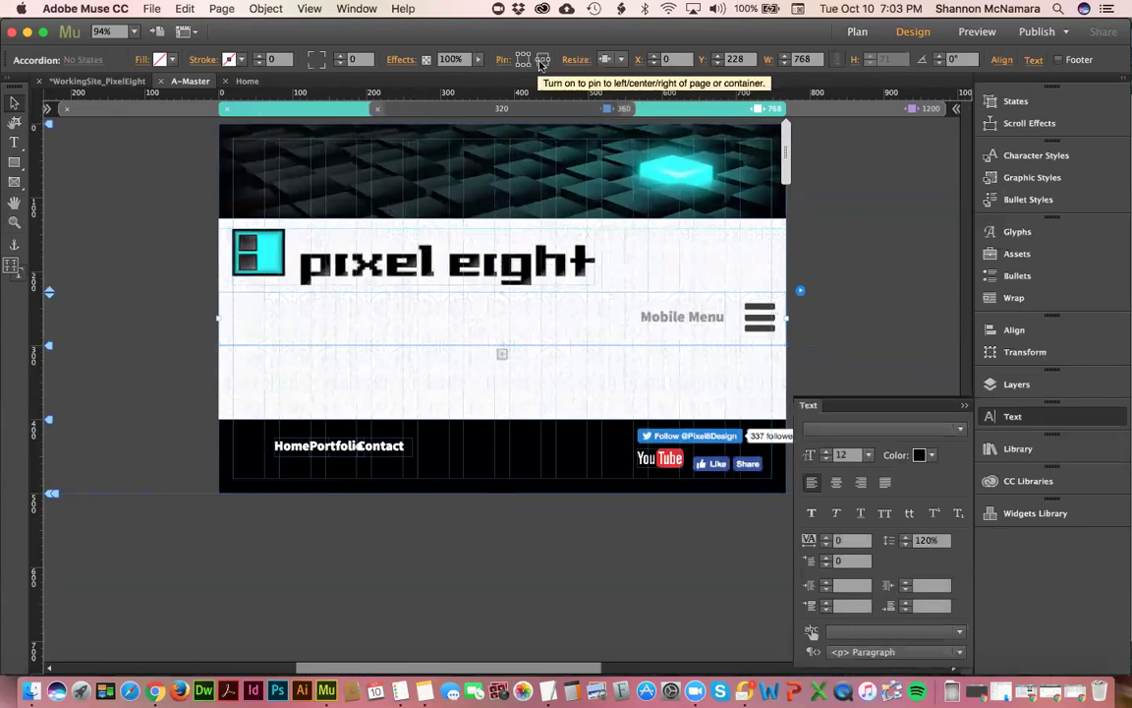
left_click(549, 62)
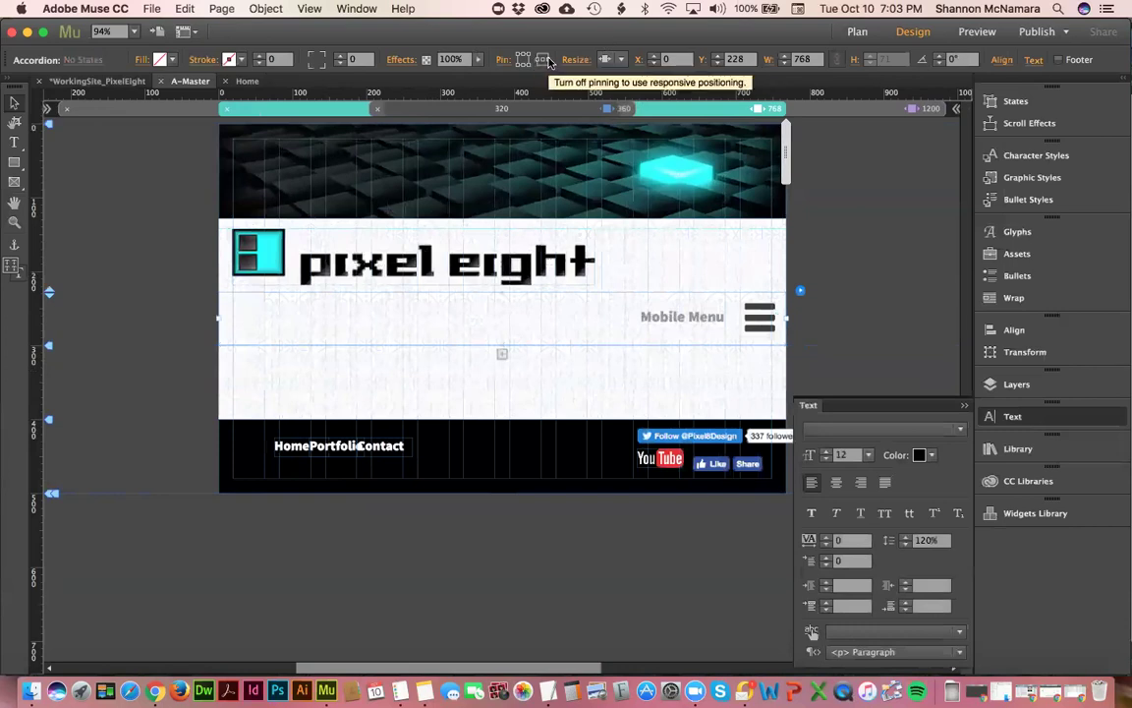
left_click_drag(787, 160, 719, 167)
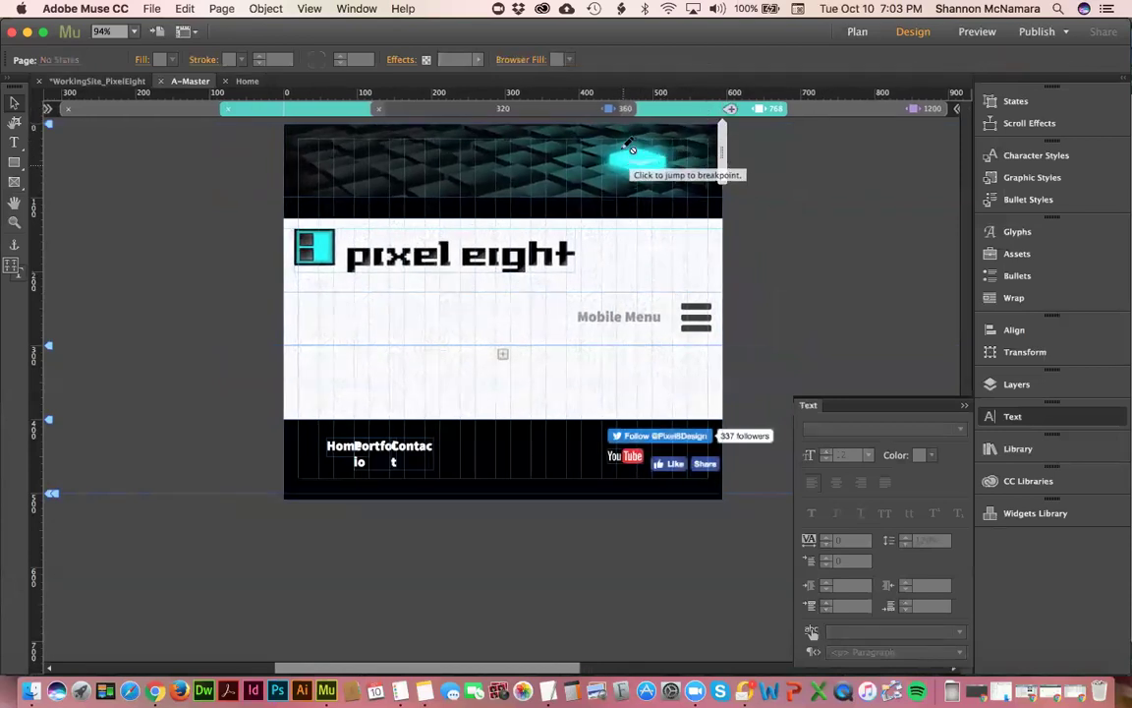
- At 768, set the header banner image's Resize to None and test widths down to about 625 px
left_click(689, 110)
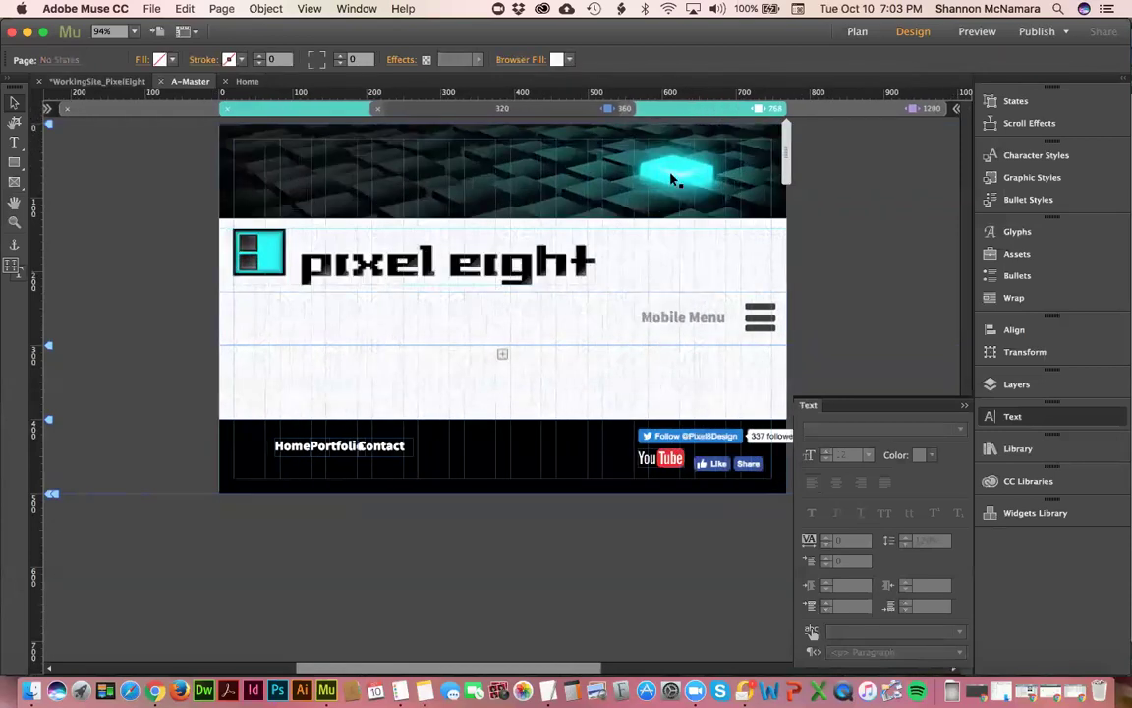
left_click(660, 154)
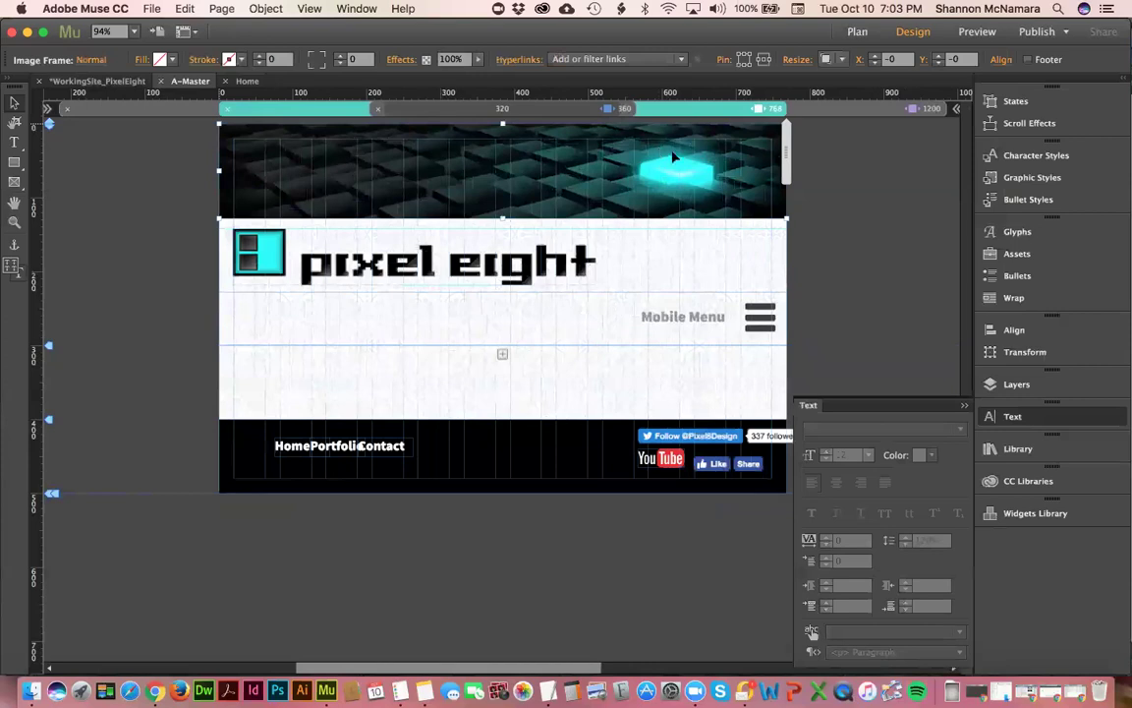
left_click(841, 58)
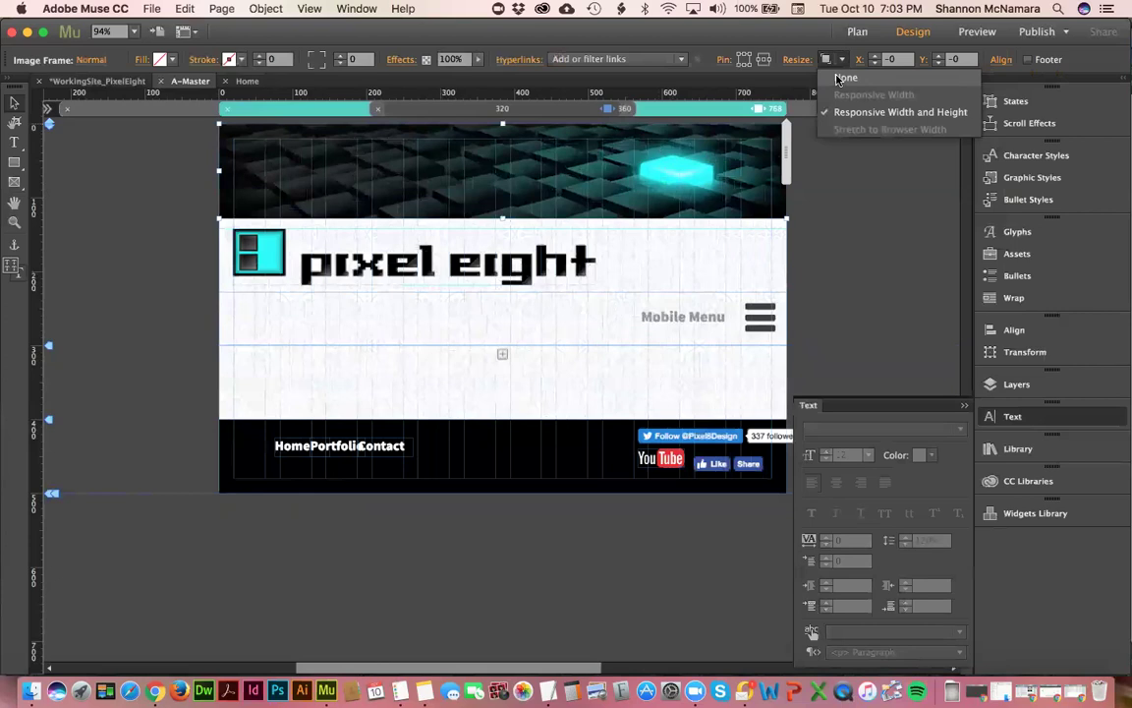
left_click(839, 79)
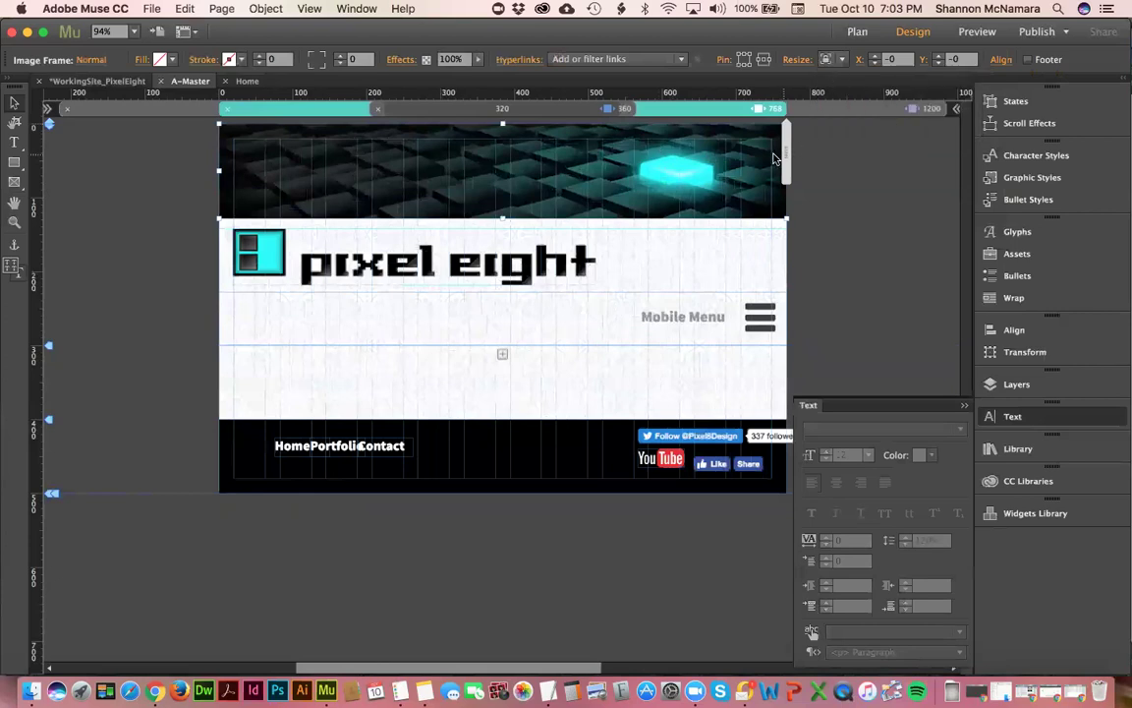
left_click(771, 158)
left_click_drag(785, 152, 770, 157)
left_click_drag(755, 158, 735, 109)
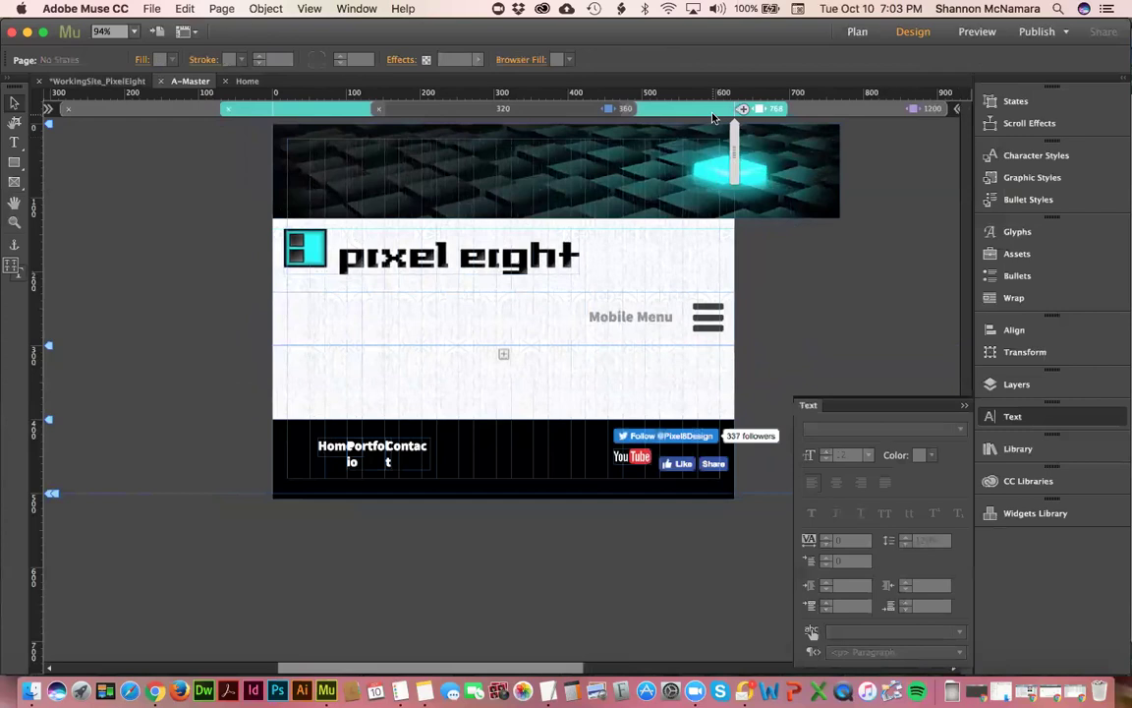
left_click(727, 111)
left_click(685, 180)
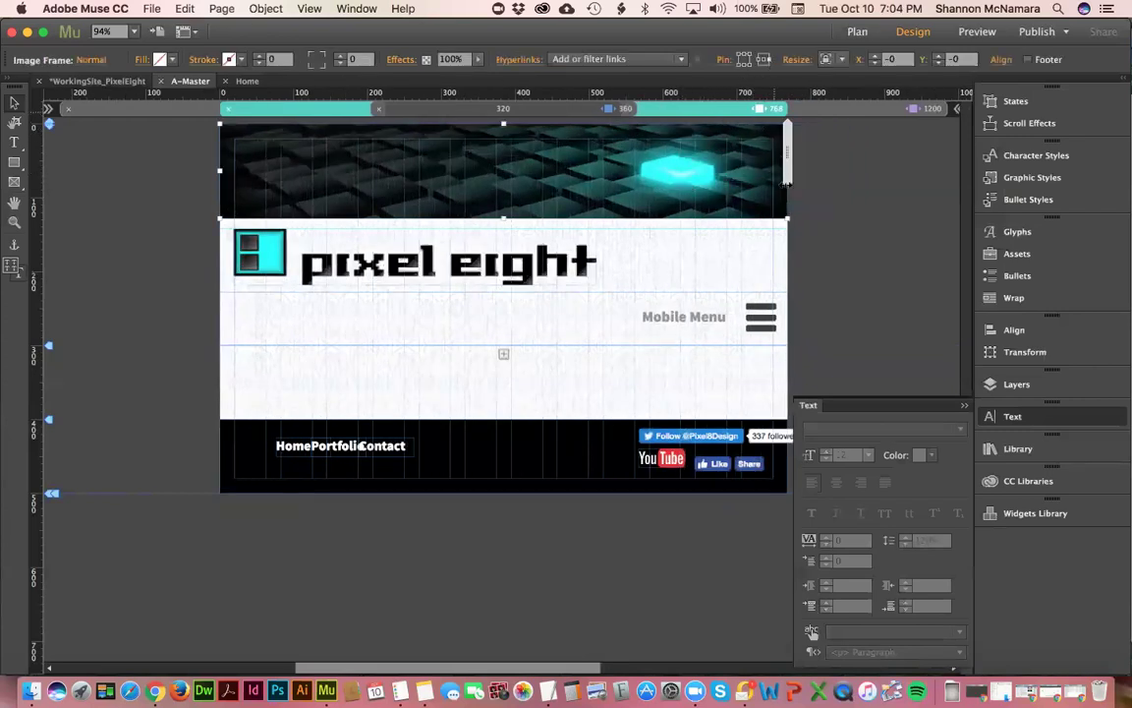
left_click_drag(789, 155, 718, 158)
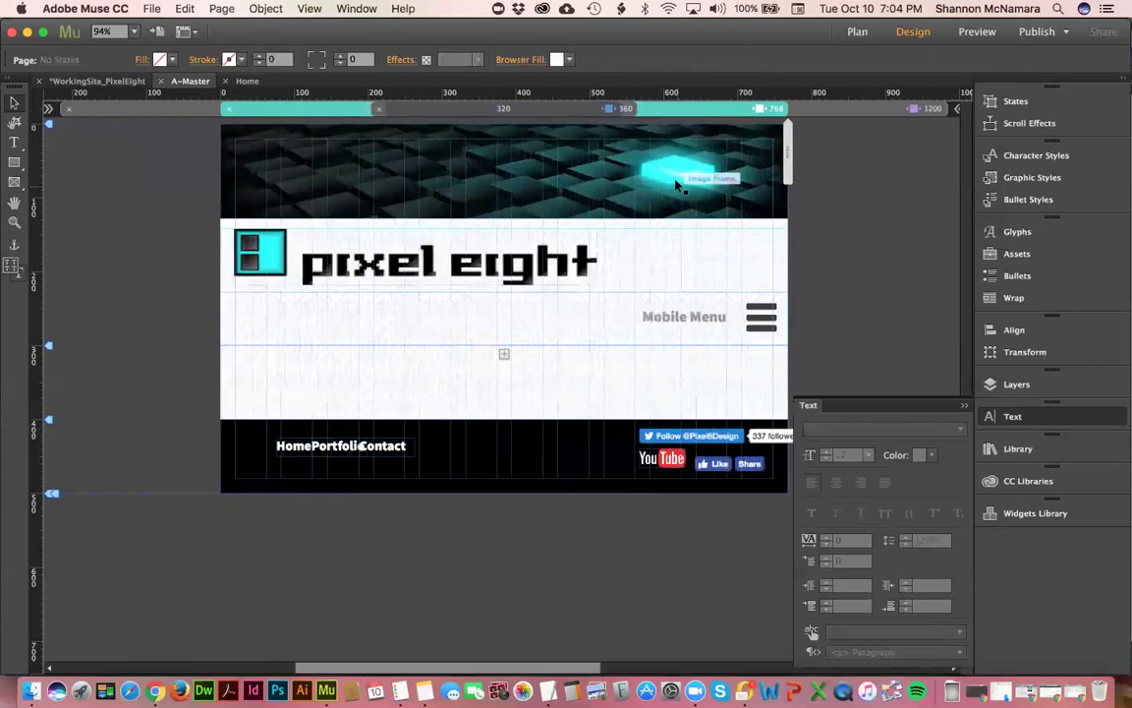
- Set the pixel eight logo's Resize to None and preview it at 678 and 362 px
left_click(418, 266)
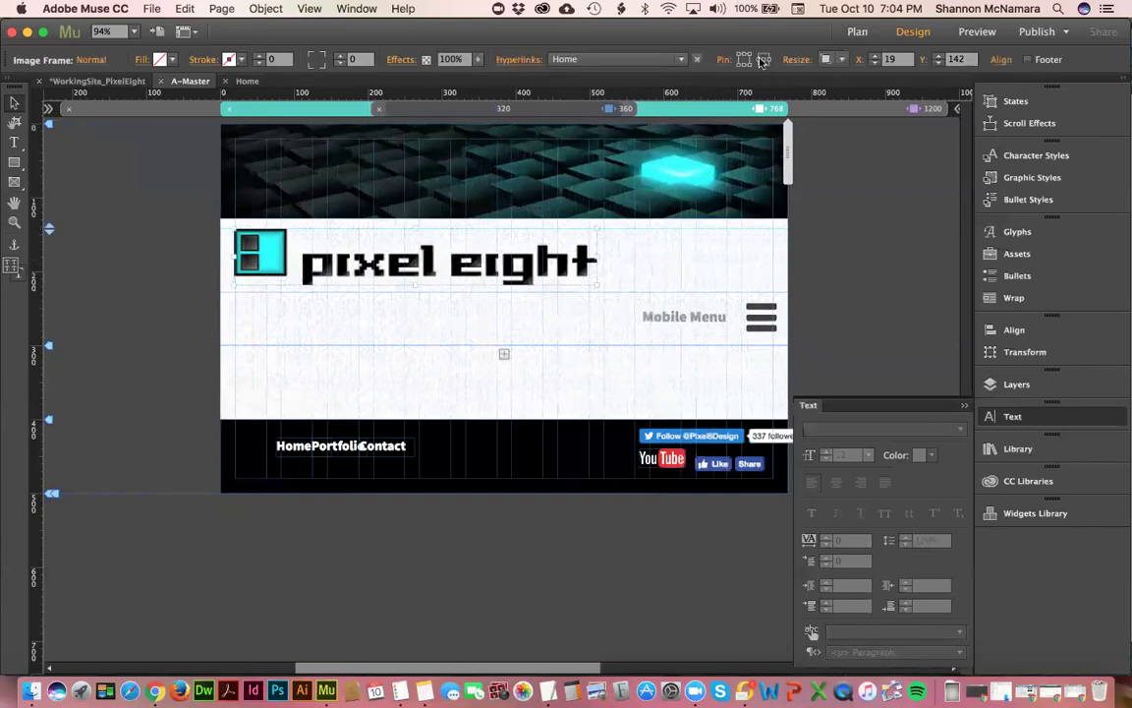
left_click(841, 60)
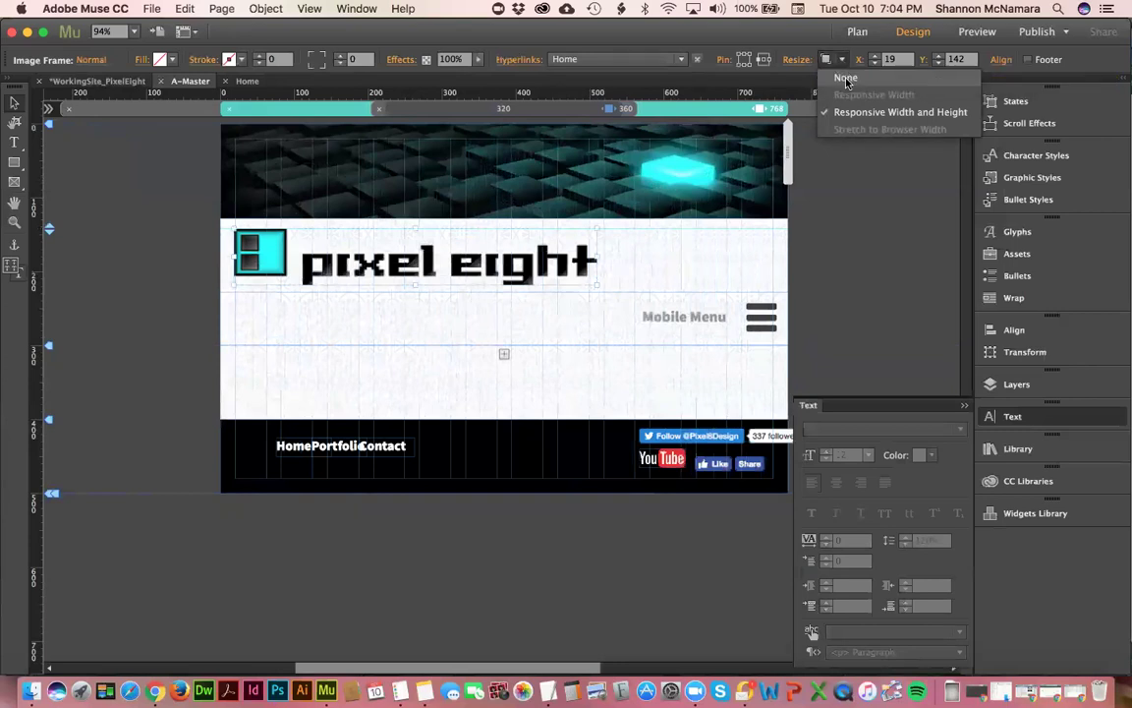
left_click(845, 79)
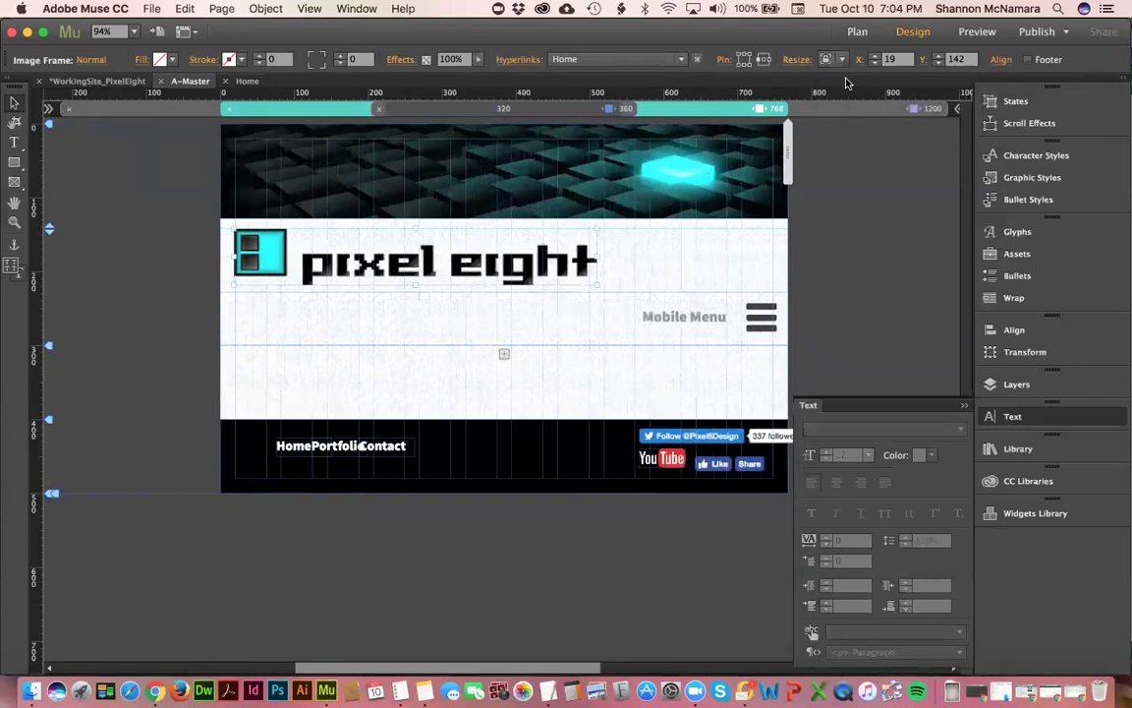
left_click(778, 164)
left_click_drag(779, 164, 637, 165)
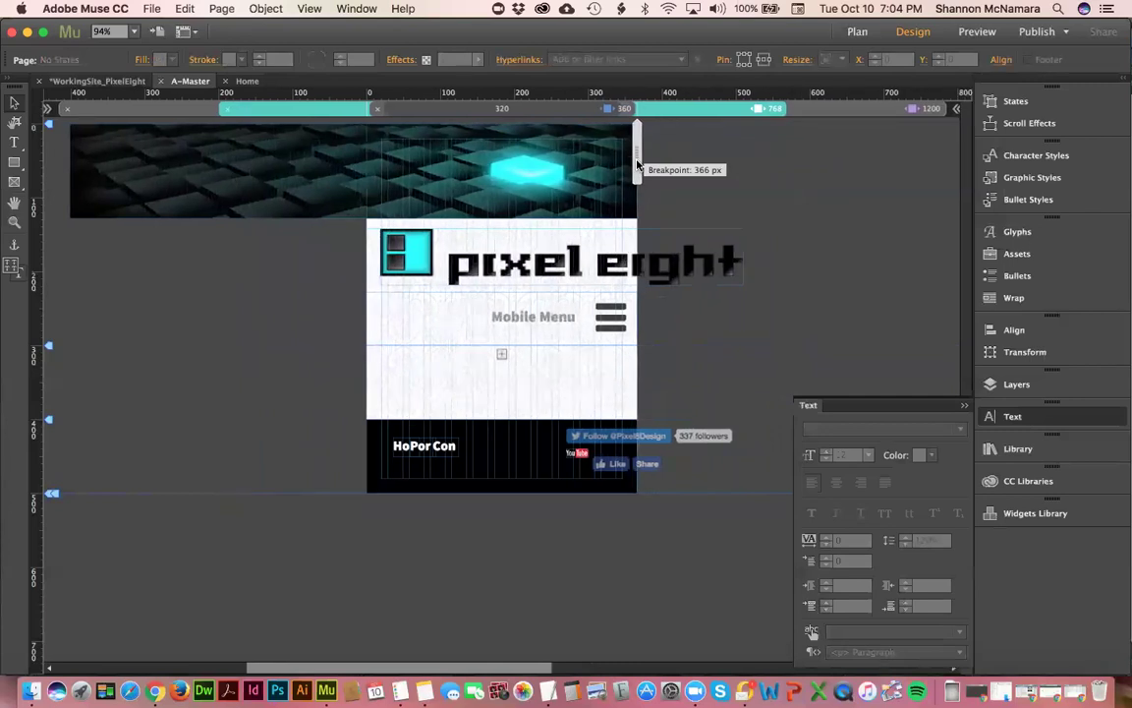
left_click_drag(637, 165, 757, 175)
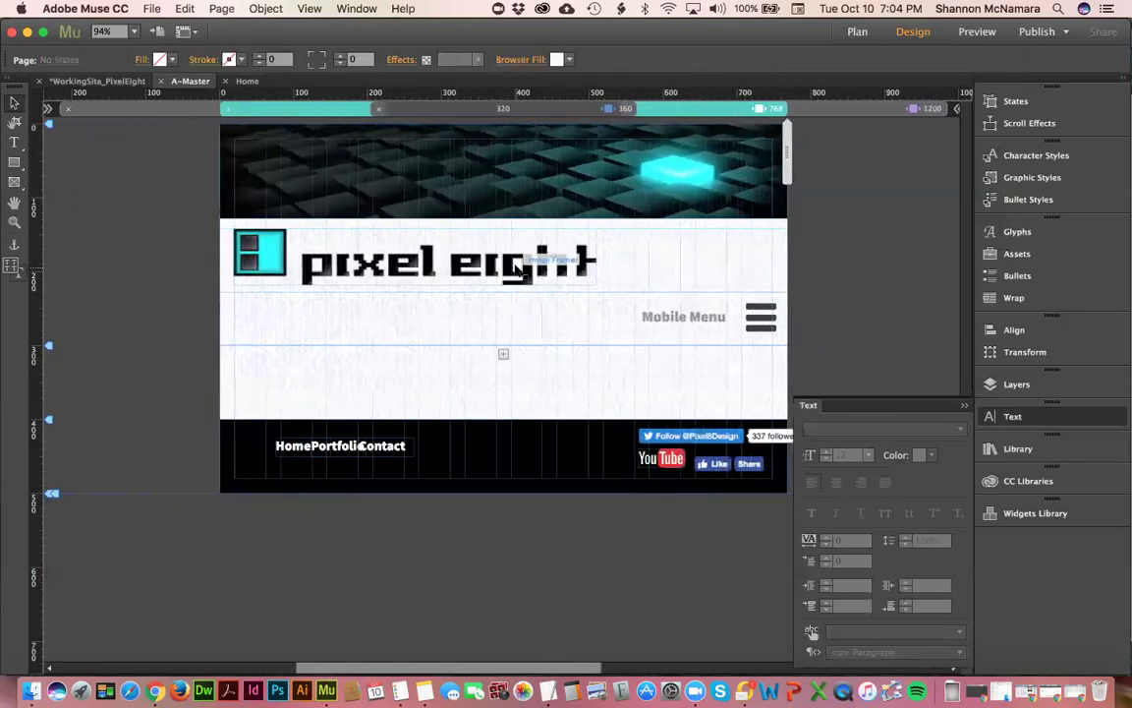
- Restore the logo to Responsive Width and Height, check a narrower width, then return to 768 px
left_click(587, 261)
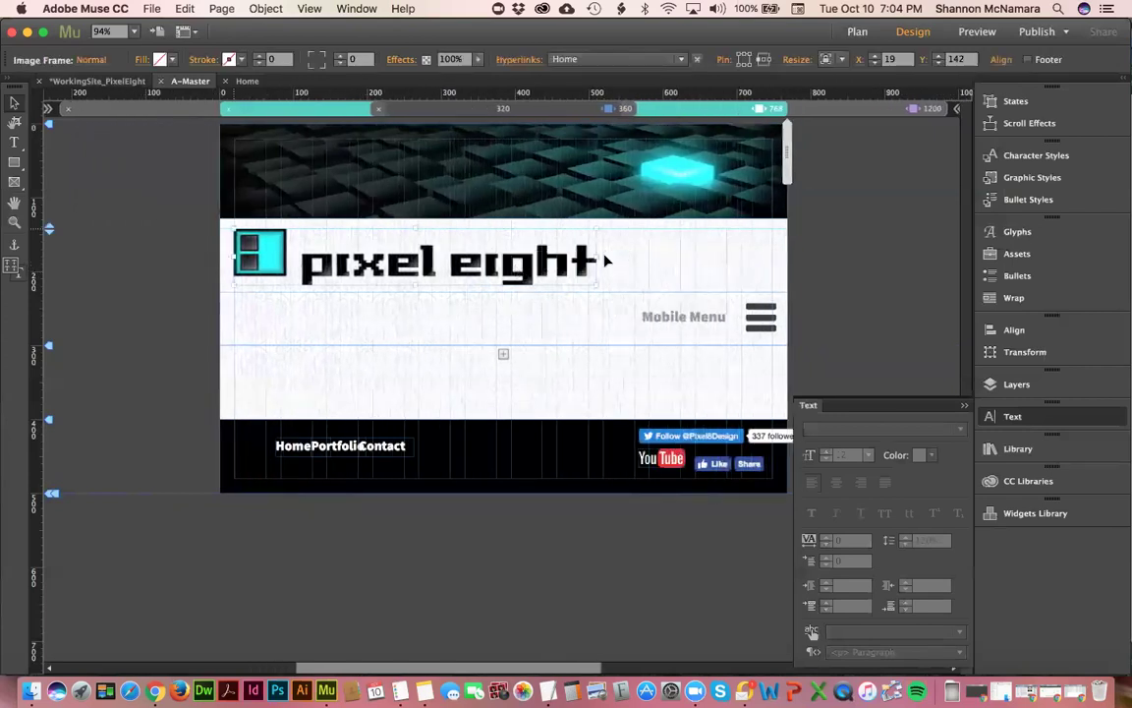
left_click(834, 60)
left_click(858, 112)
mouse_move(789, 165)
left_mouse_down()
mouse_move(630, 181)
mouse_move(721, 184)
left_mouse_up()
left_click(683, 108)
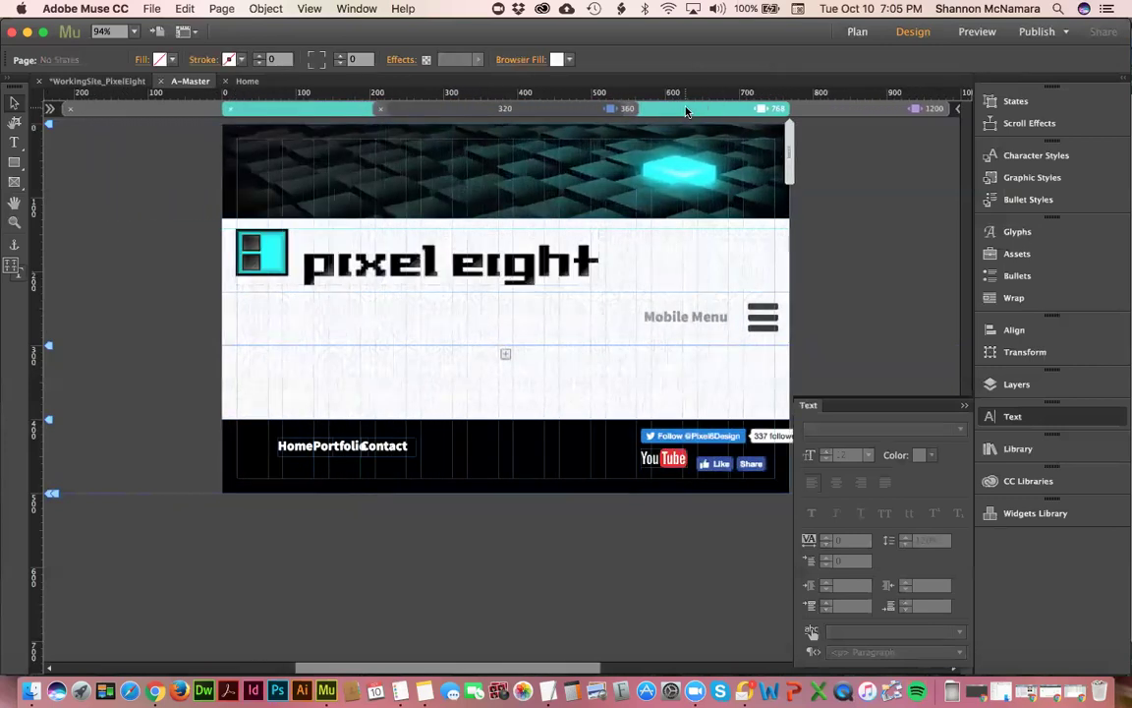
left_click(550, 260)
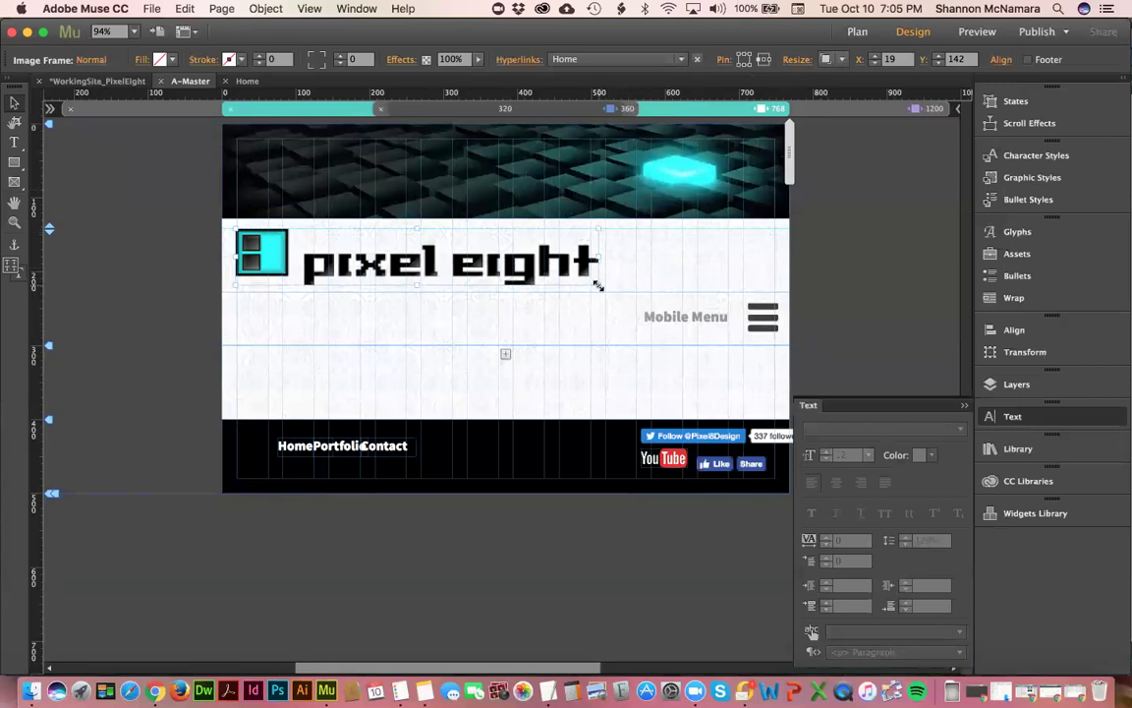
- Enlarge the pixel eight logo by its corner handle, undoing one try, and preview at about 682 px
left_click_drag(599, 290, 646, 292)
key("super+z")
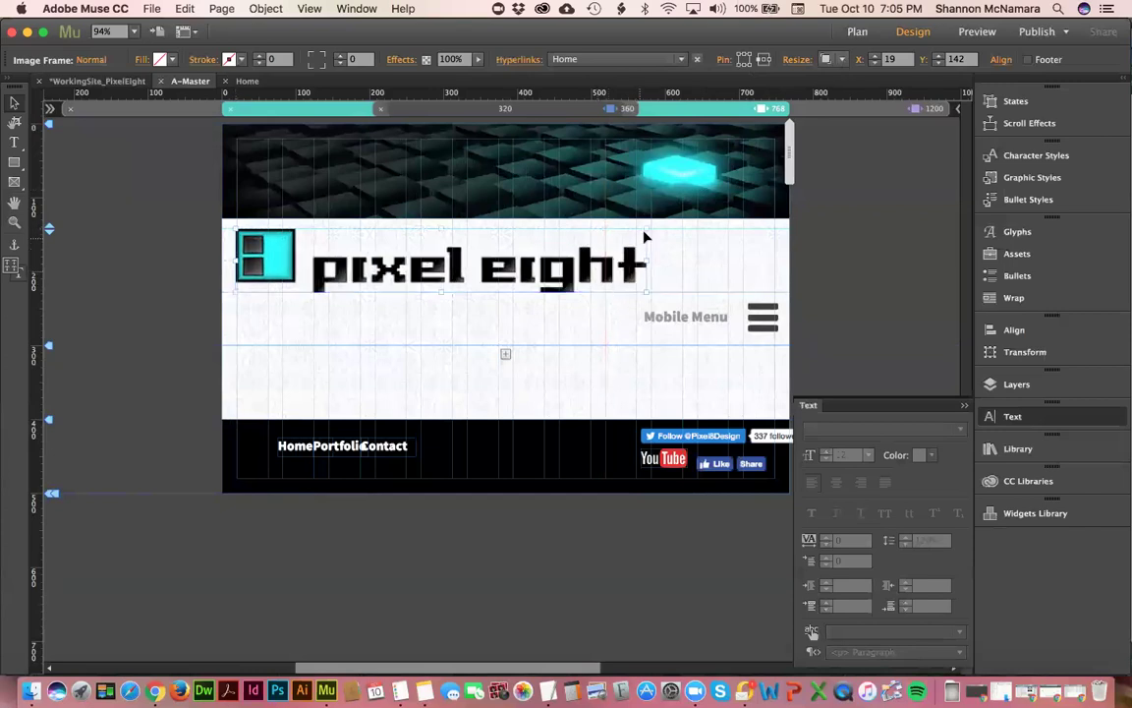
left_click_drag(647, 226, 649, 228)
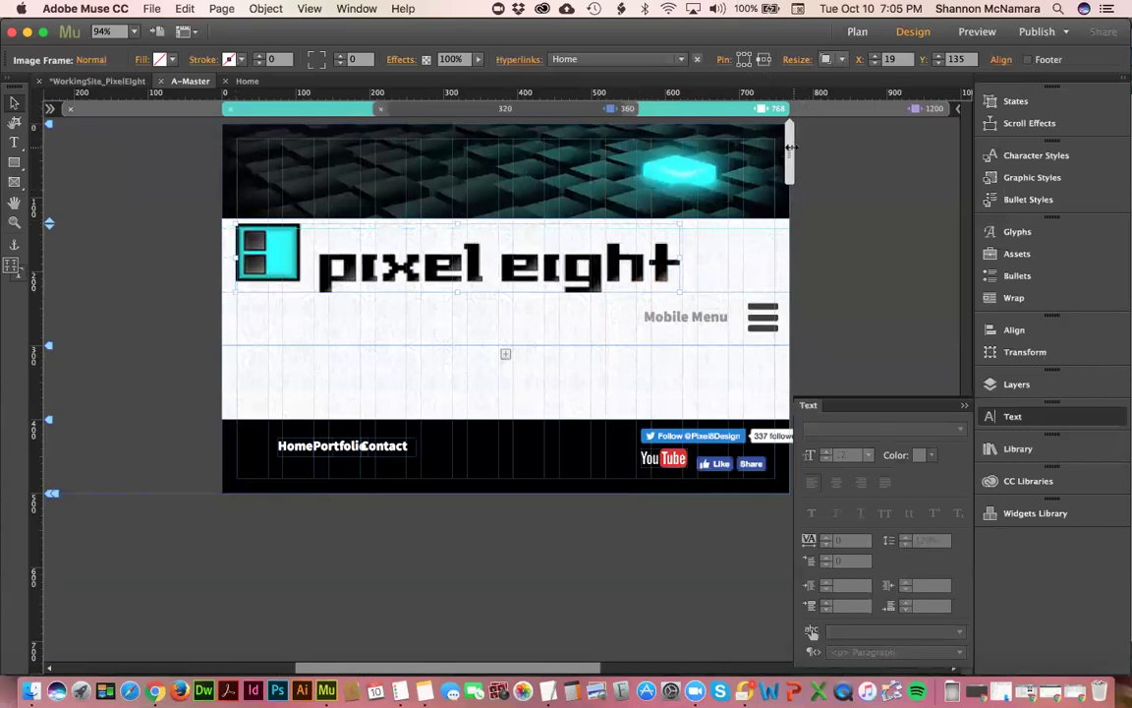
left_click_drag(788, 146, 793, 174)
left_click(582, 264)
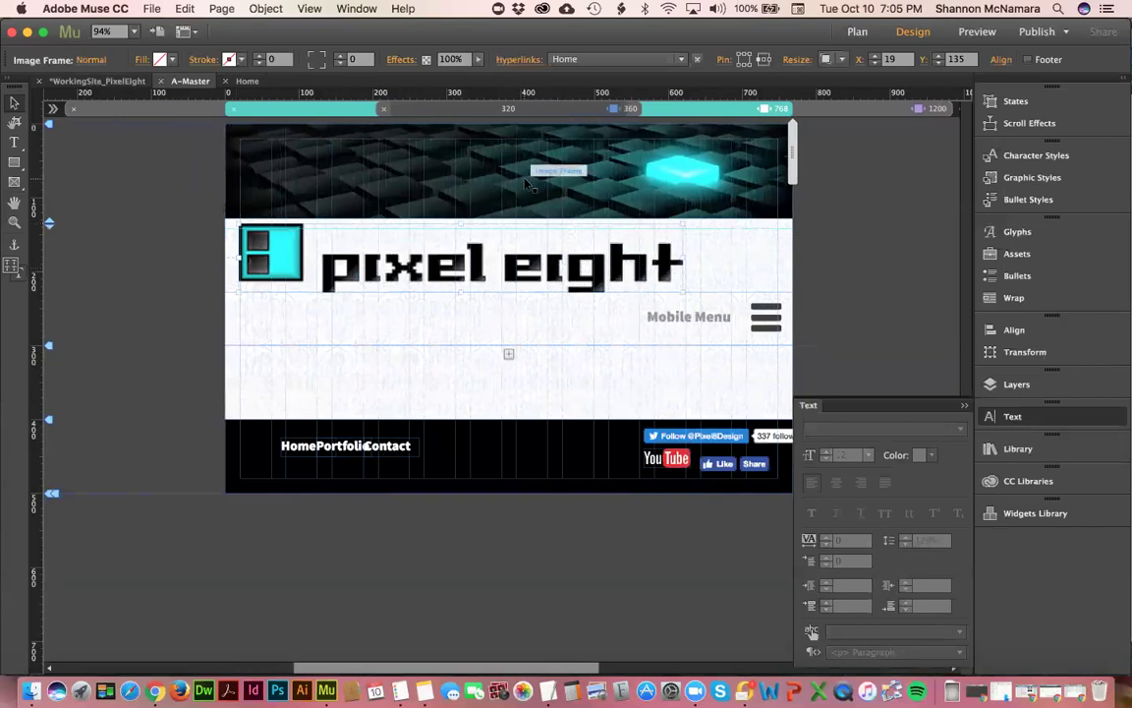
- Centre the pixel eight logo horizontally within the header banner
left_click(472, 160)
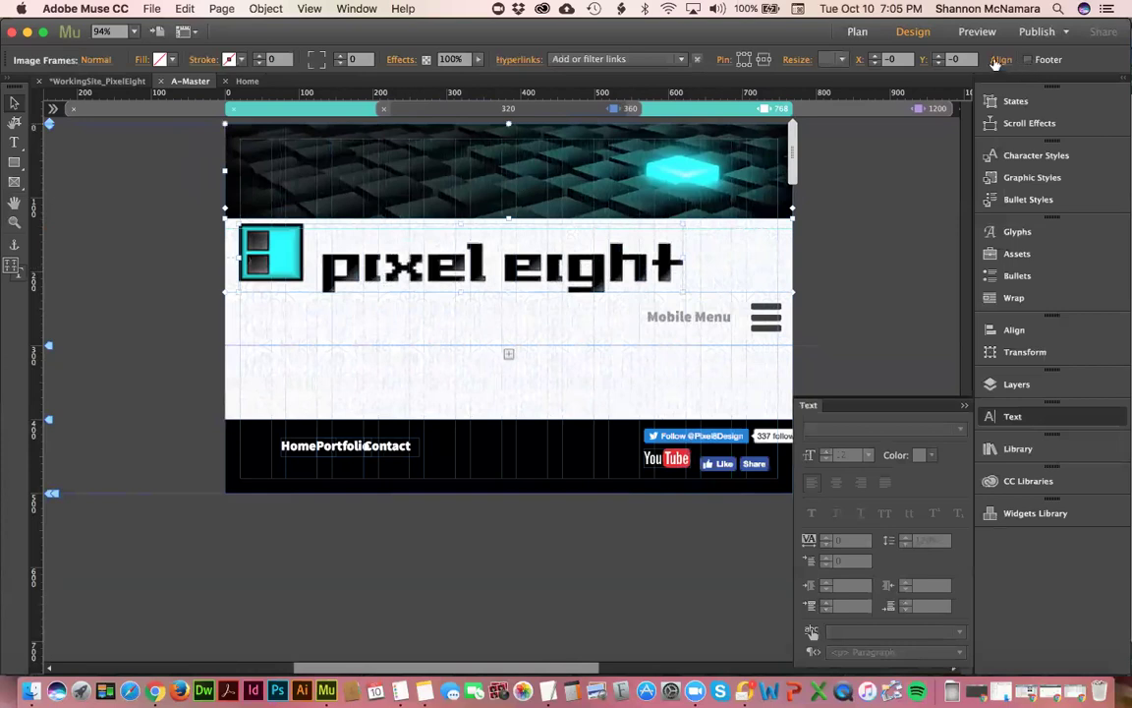
left_click(1001, 59)
left_click(998, 103)
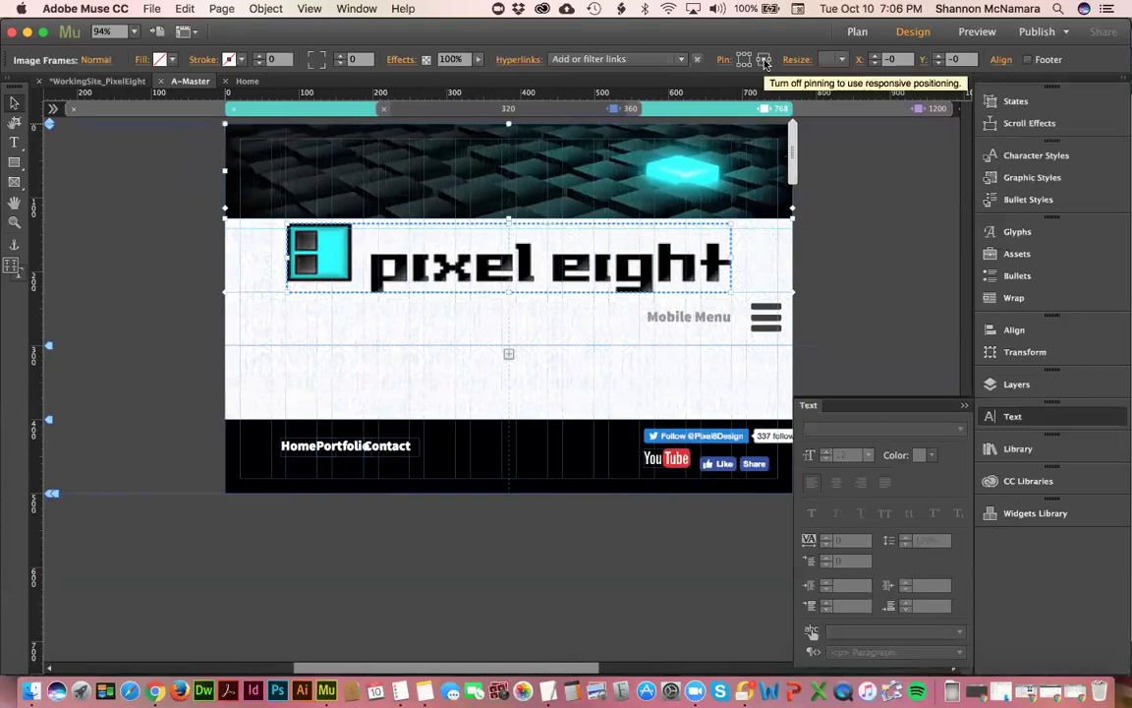
left_click(864, 212)
- Check the banner, logo and hamburger menu, then preview a narrower browser width and widen again
left_click(615, 148)
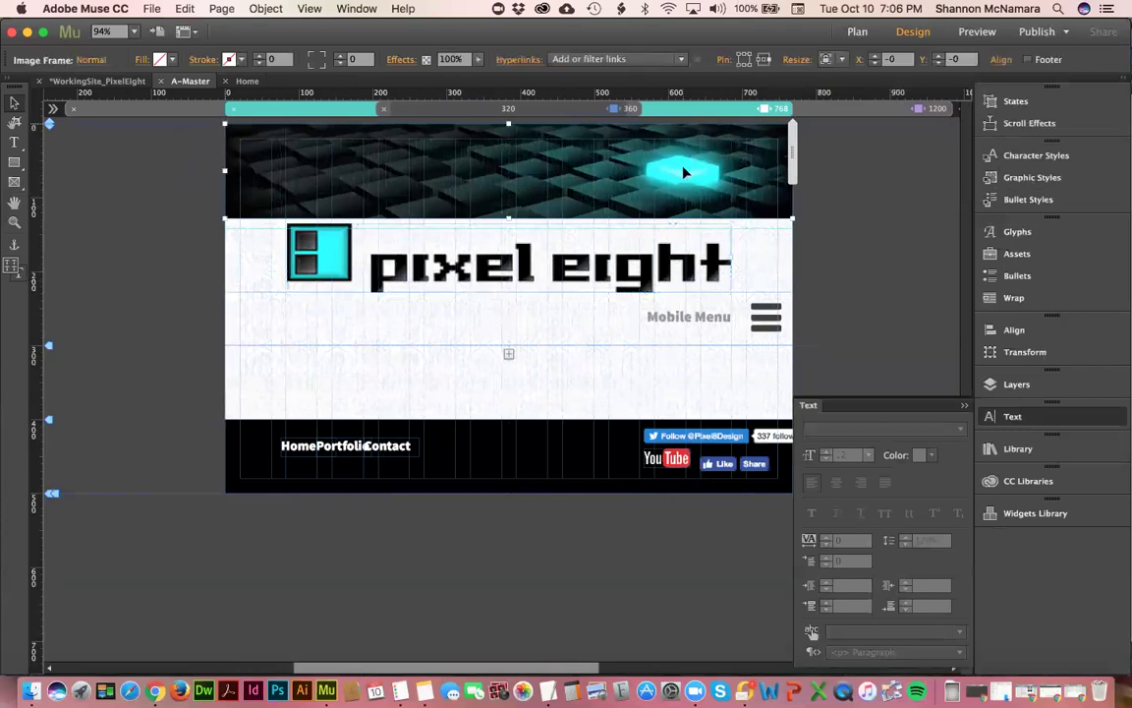
left_click(625, 273)
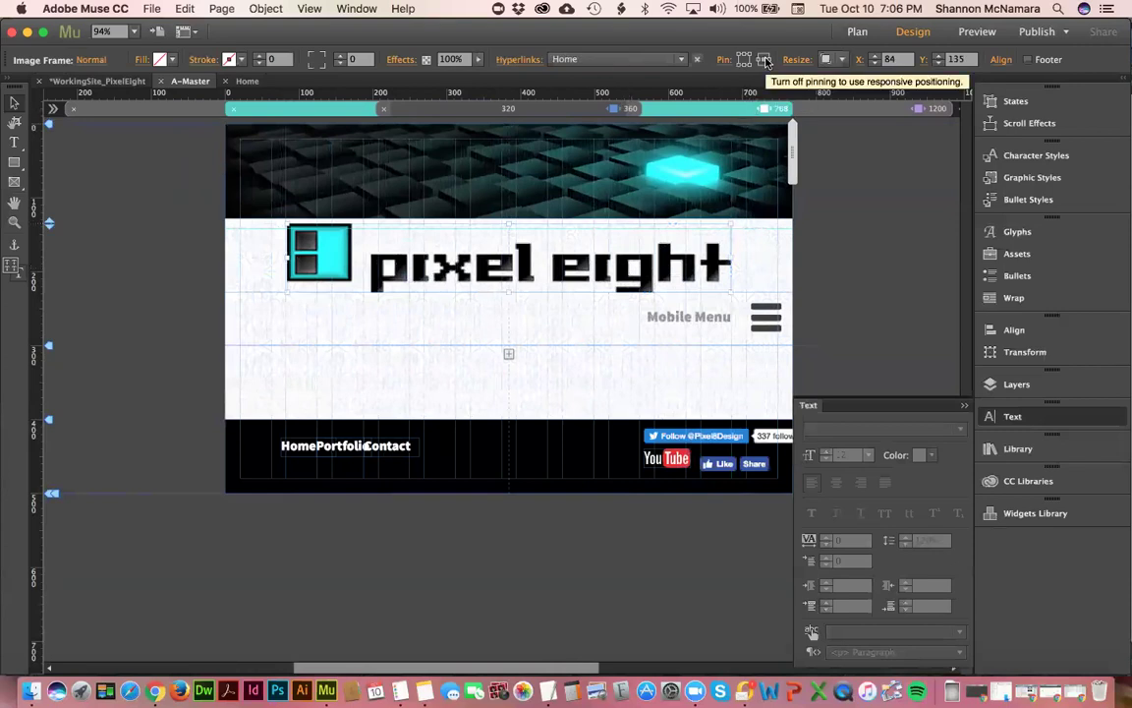
left_click(737, 323)
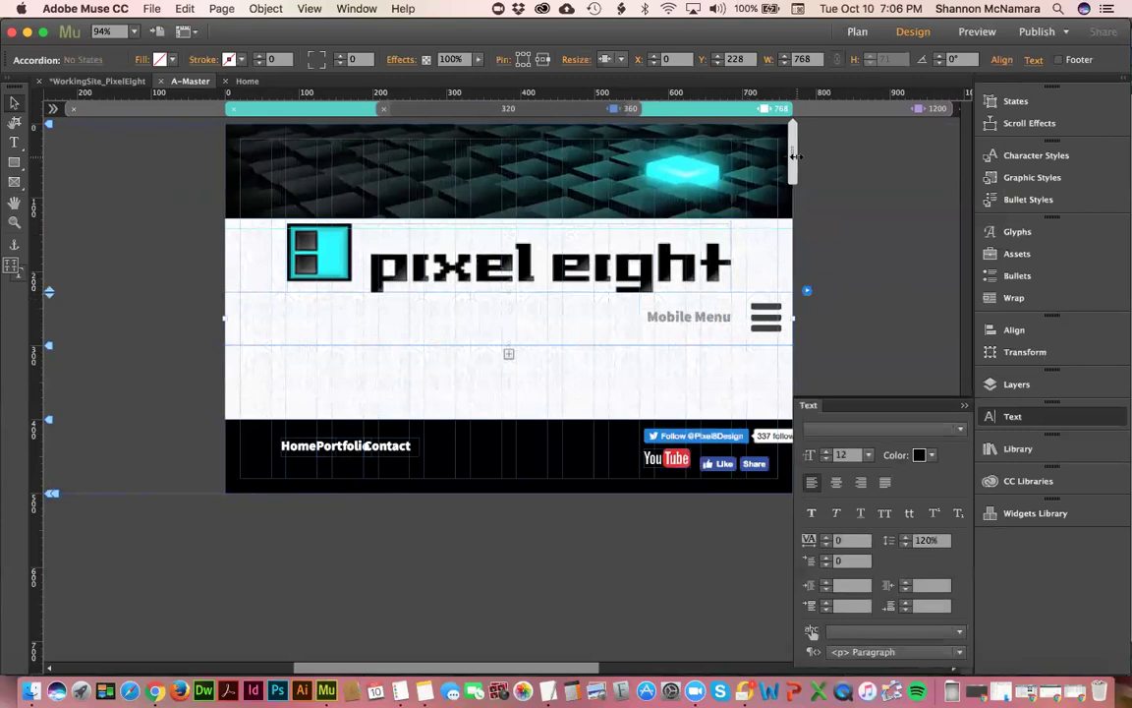
left_click_drag(789, 155, 723, 153)
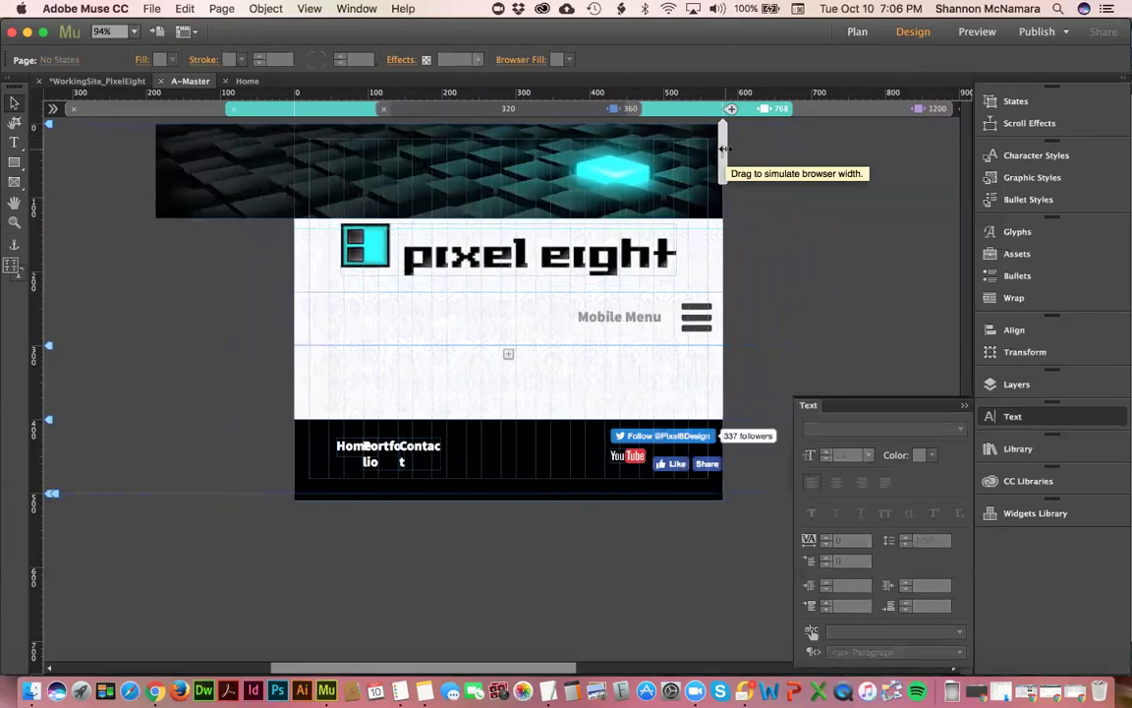
left_click_drag(724, 149, 751, 153)
- Select the header background image and toggle its pinning off and back on
left_click(592, 259)
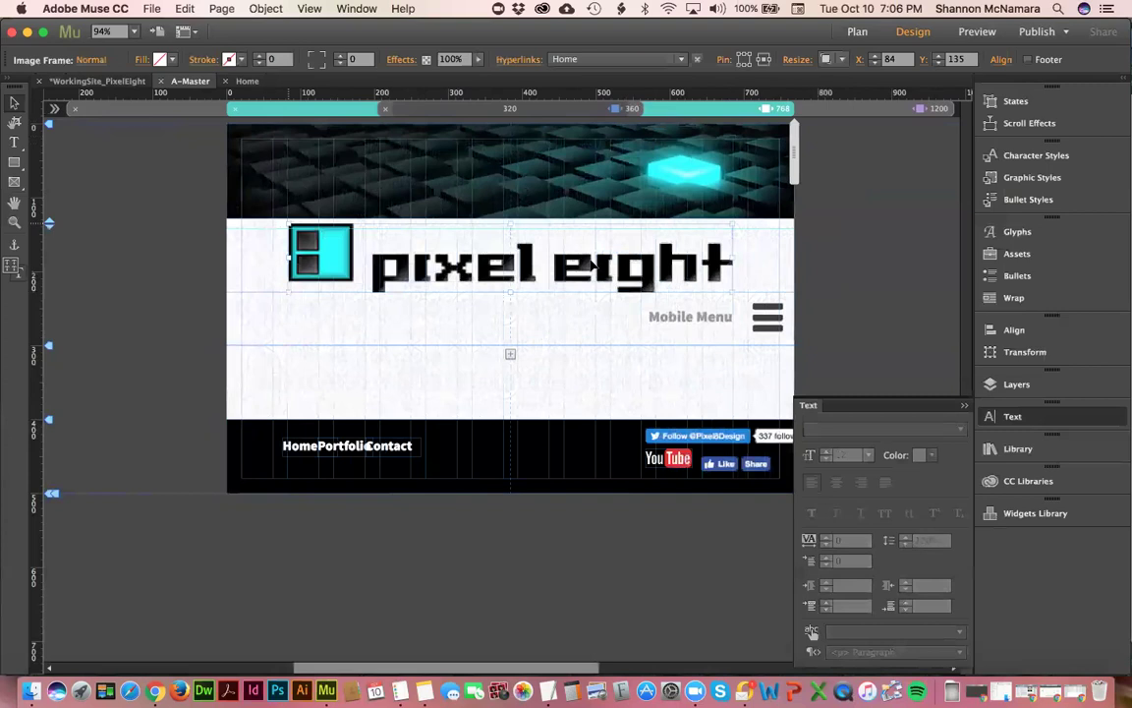
left_click(722, 171)
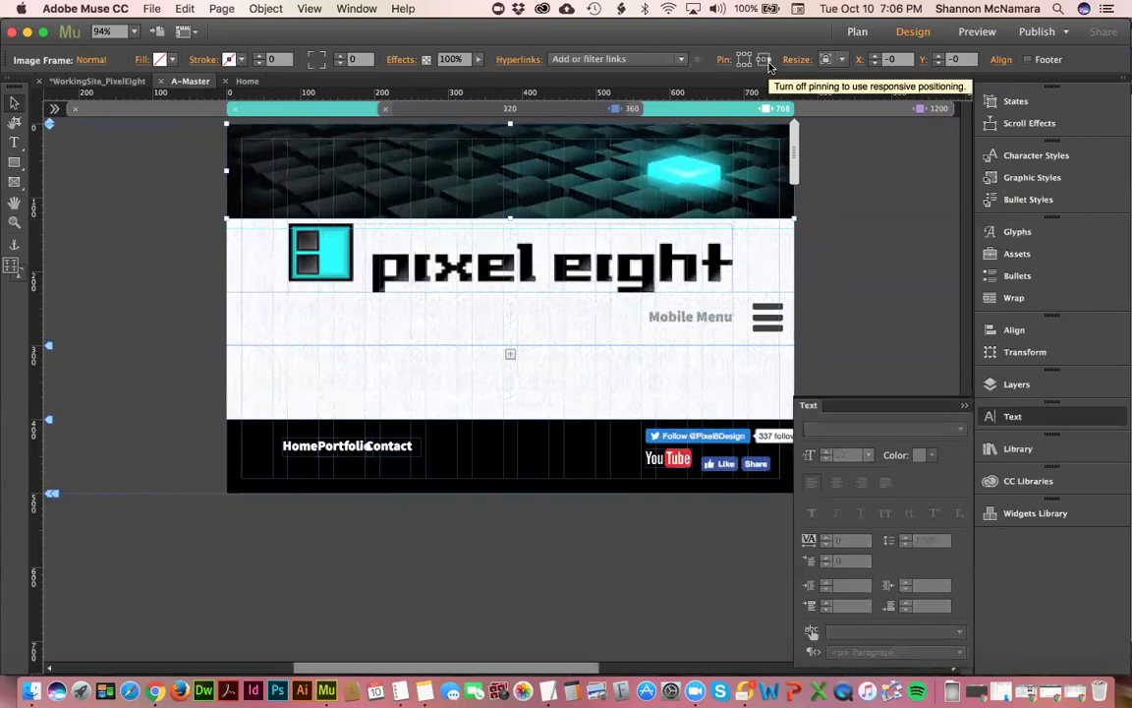
left_click(768, 61)
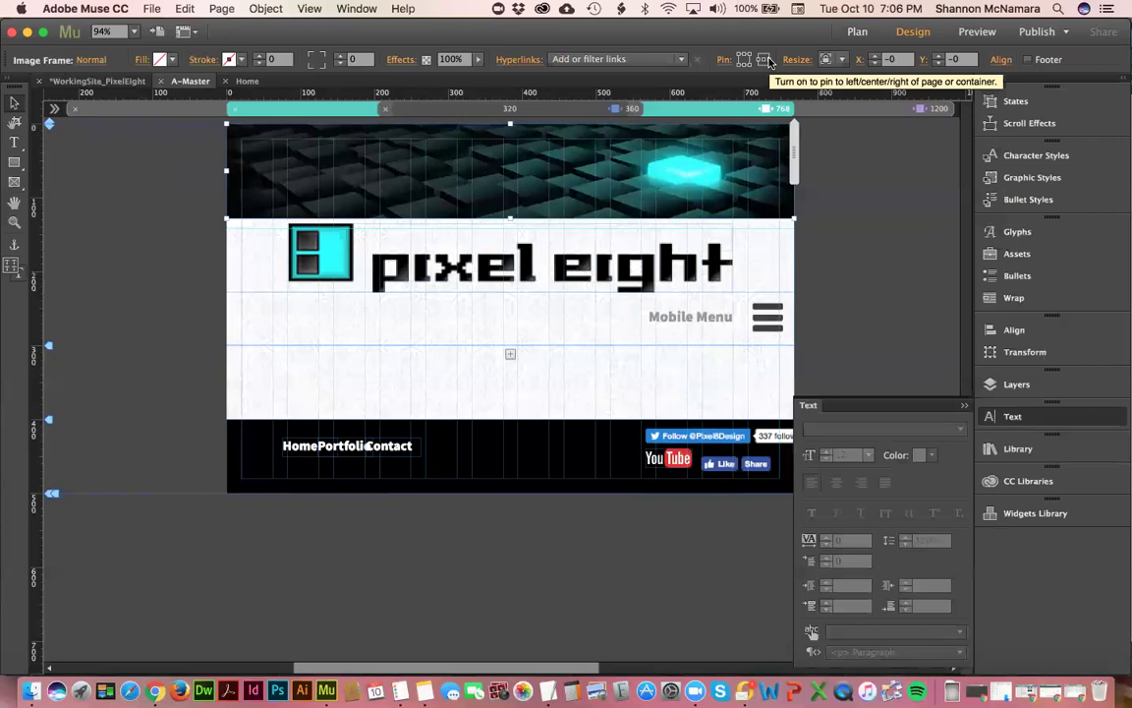
left_click(768, 61)
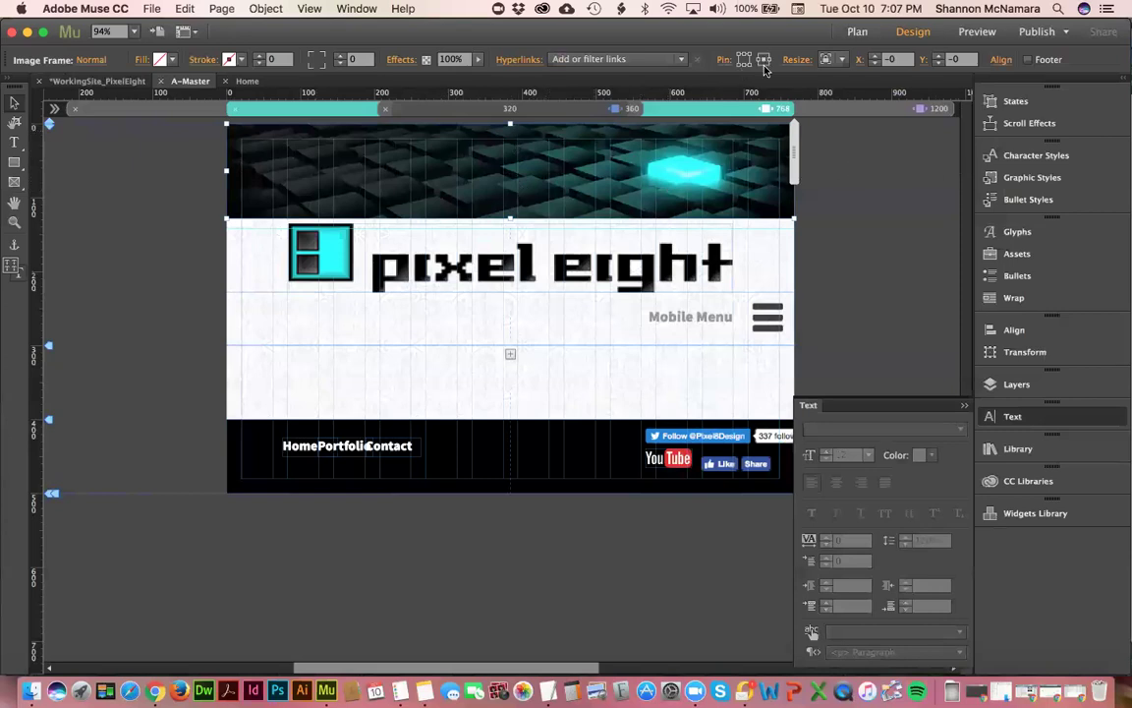
left_click_drag(794, 152, 720, 150)
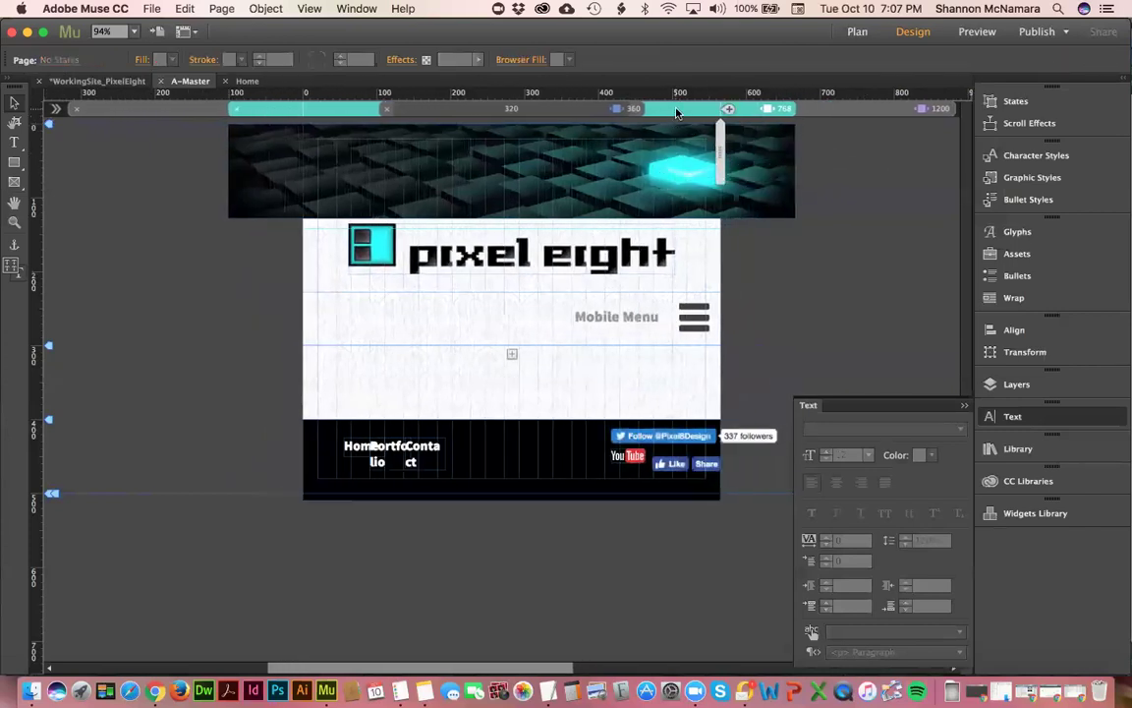
left_click(676, 113)
left_click(691, 156)
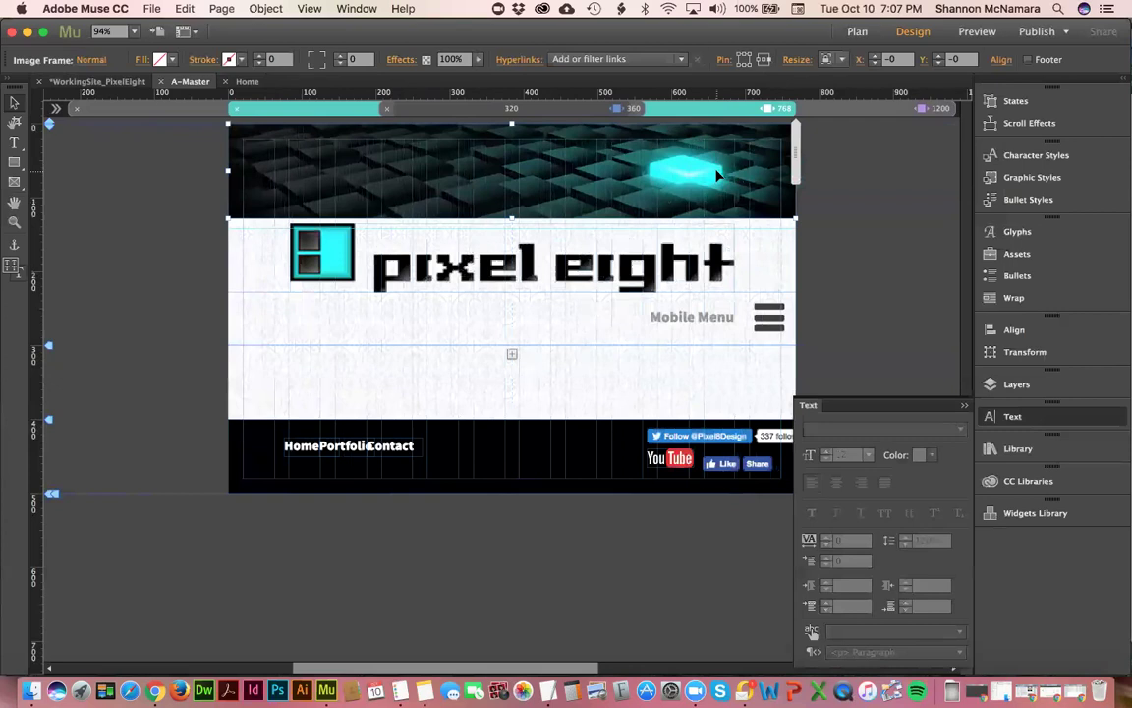
left_click(621, 288)
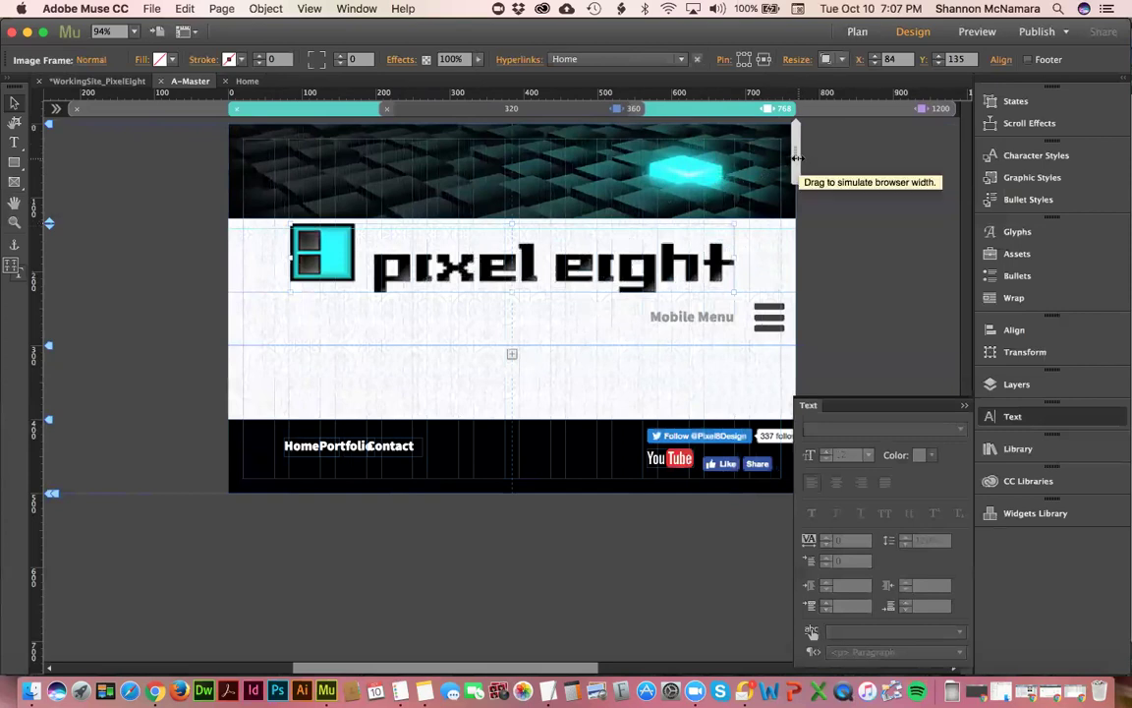
left_click_drag(797, 158, 724, 157)
left_click(678, 114)
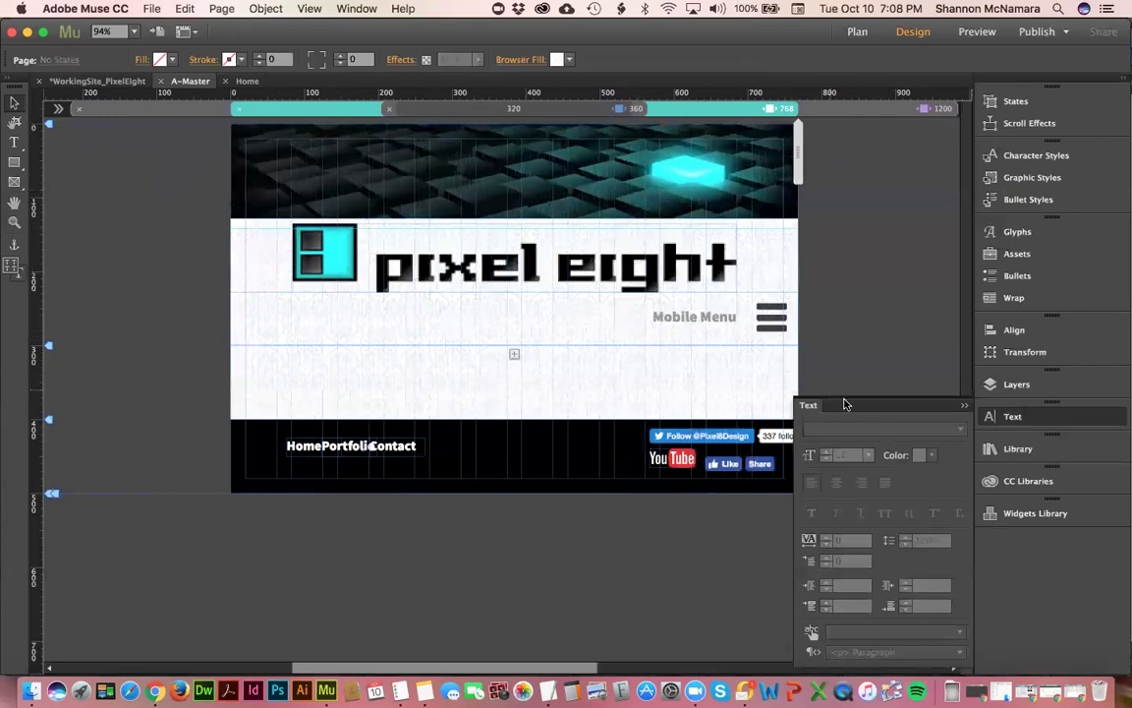
- Close the Text panel, move the Twitter Follow button left in the footer, and nudge Like right
left_click(961, 407)
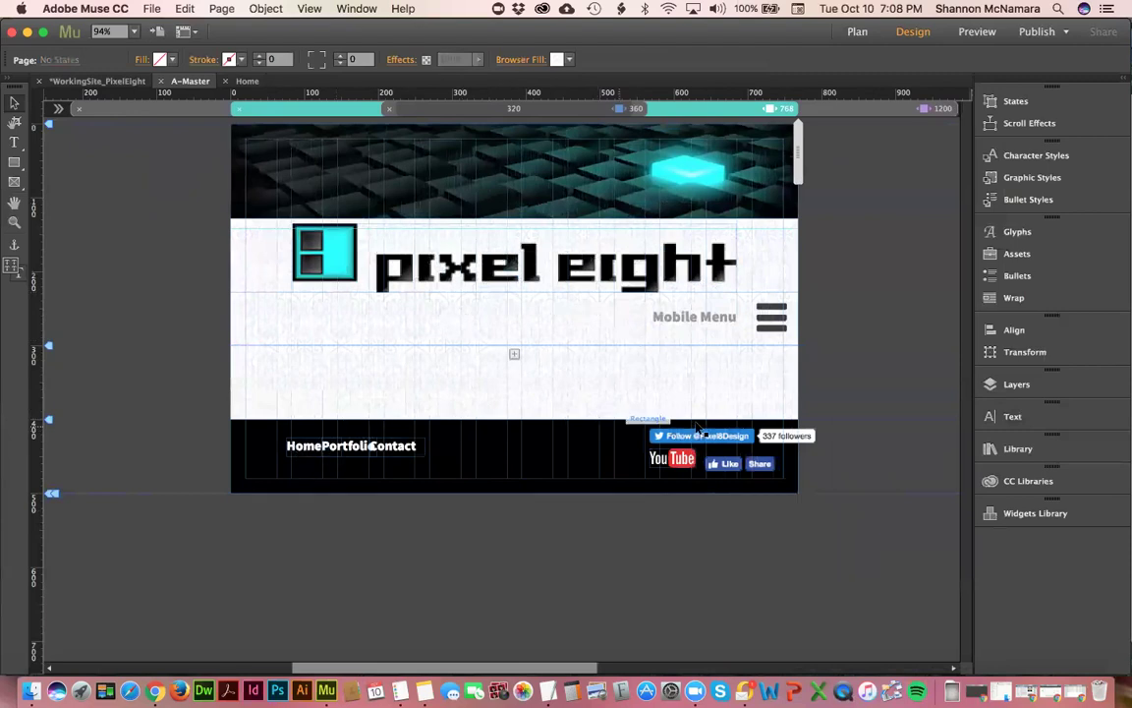
left_click(727, 440)
left_click_drag(725, 437, 685, 437)
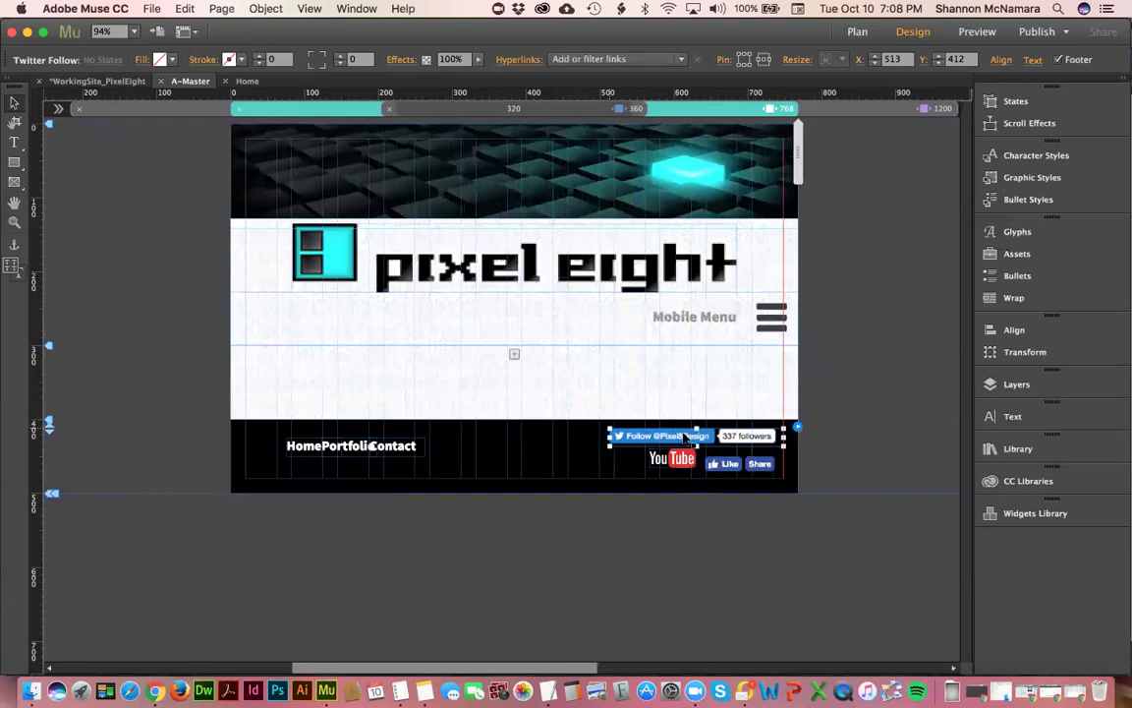
left_click(763, 464)
key("Right")
key("Right")
key("Right")
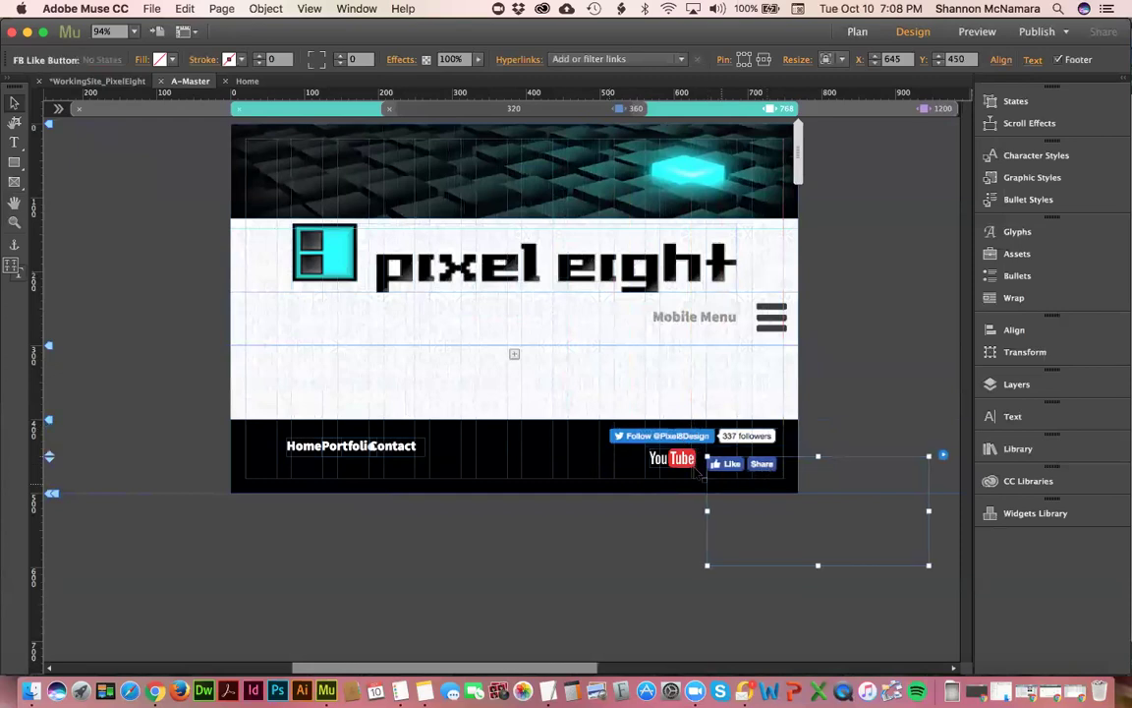
left_click(680, 460, "shift")
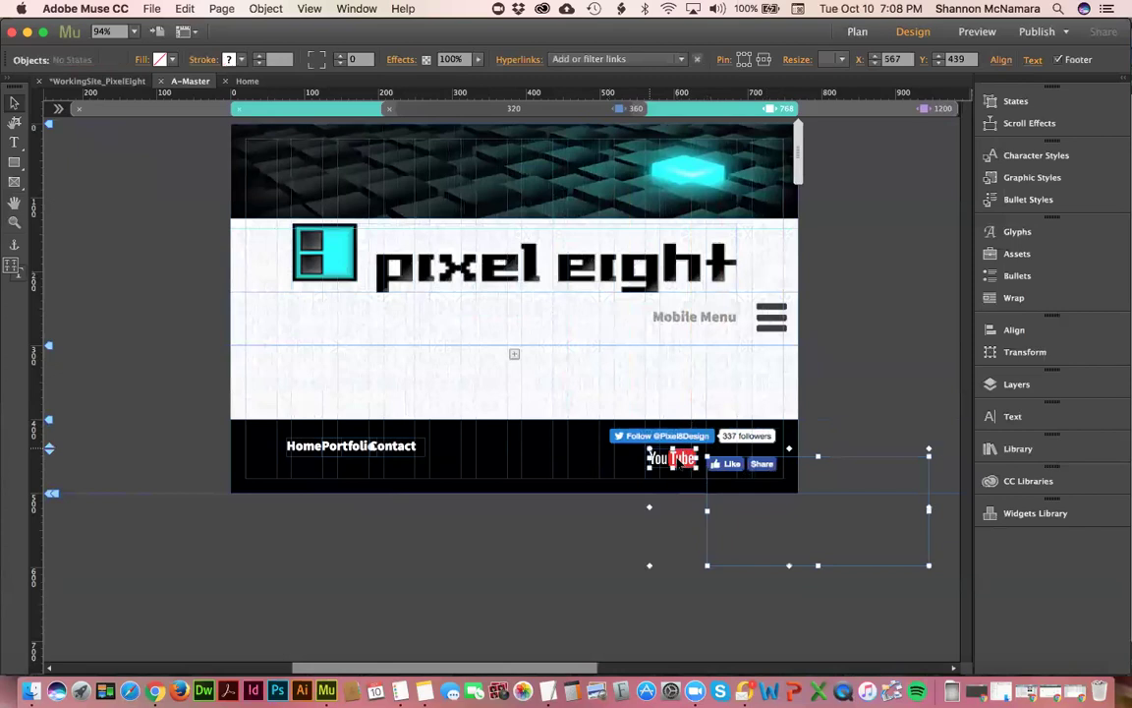
left_click(688, 435)
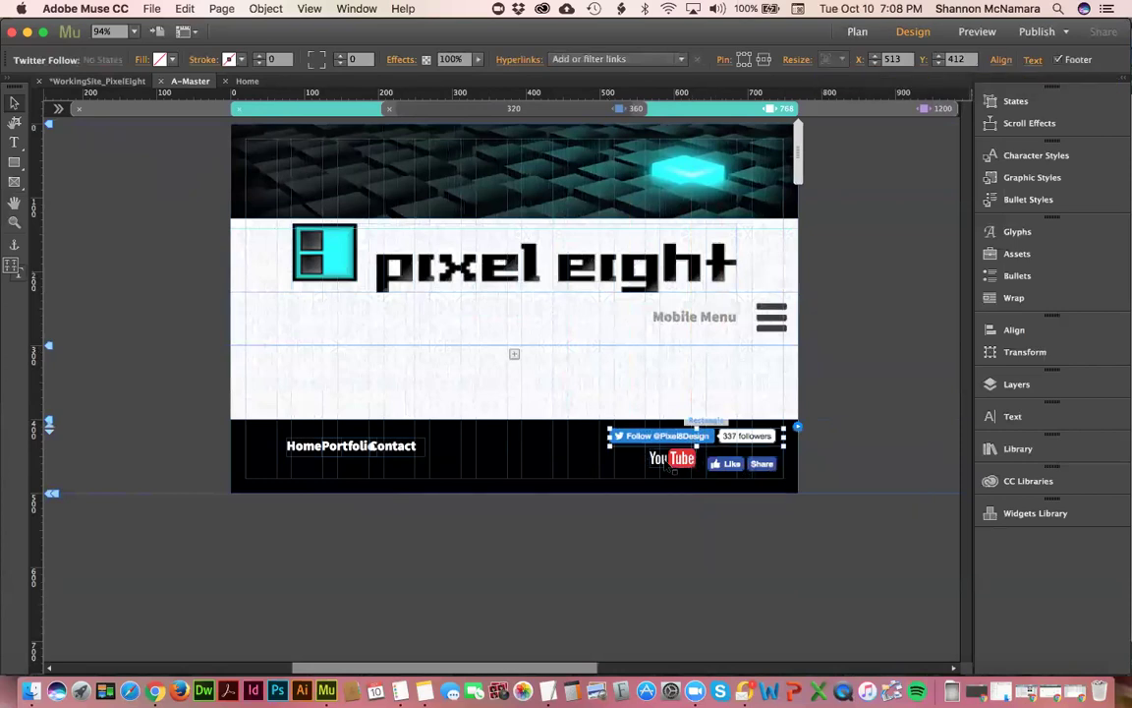
- Set Resize to None for the YouTube and Facebook Like buttons
left_click(673, 458)
left_click(833, 59)
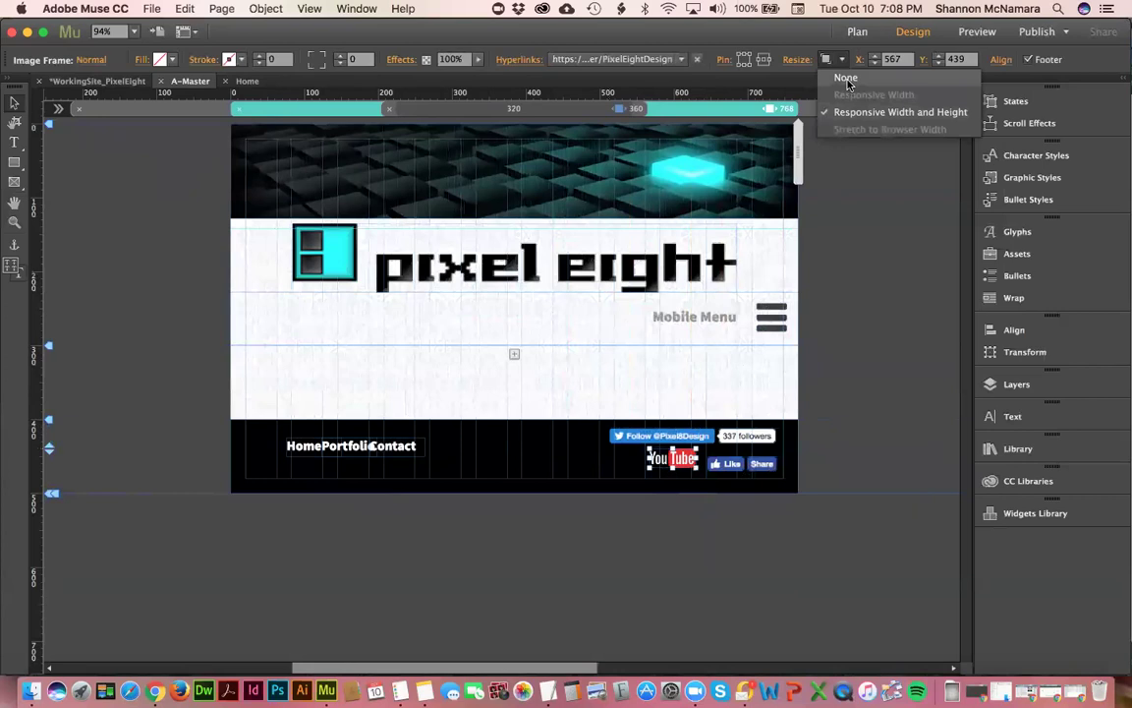
left_click(847, 78)
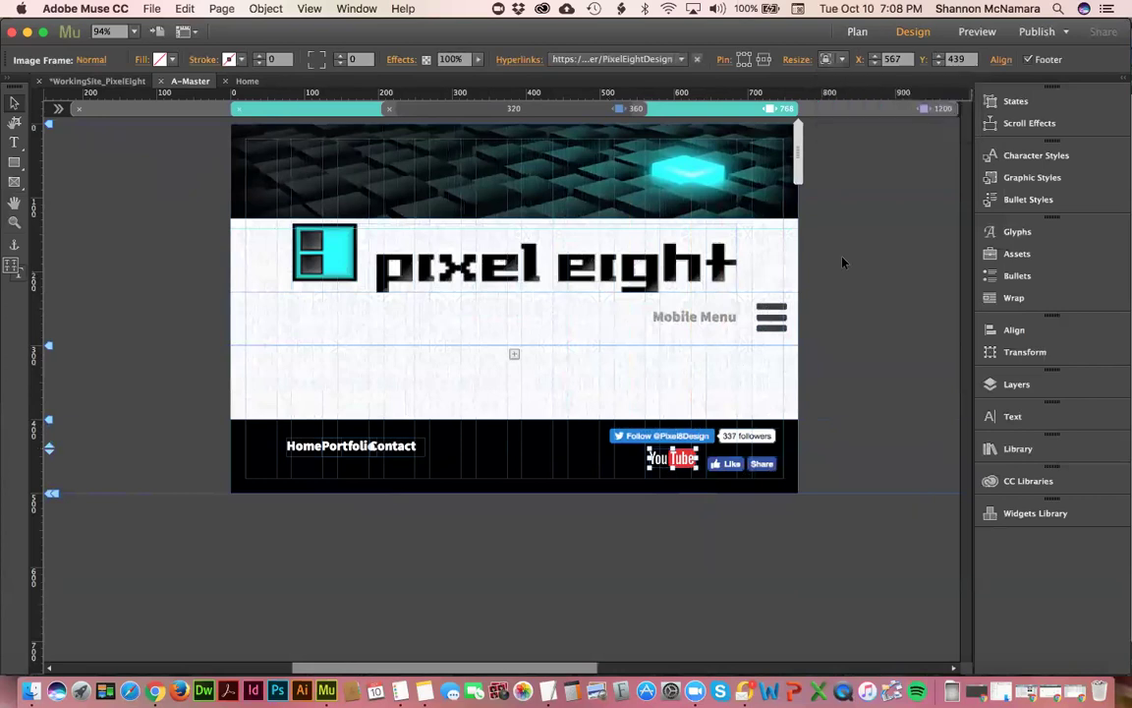
left_click(726, 465)
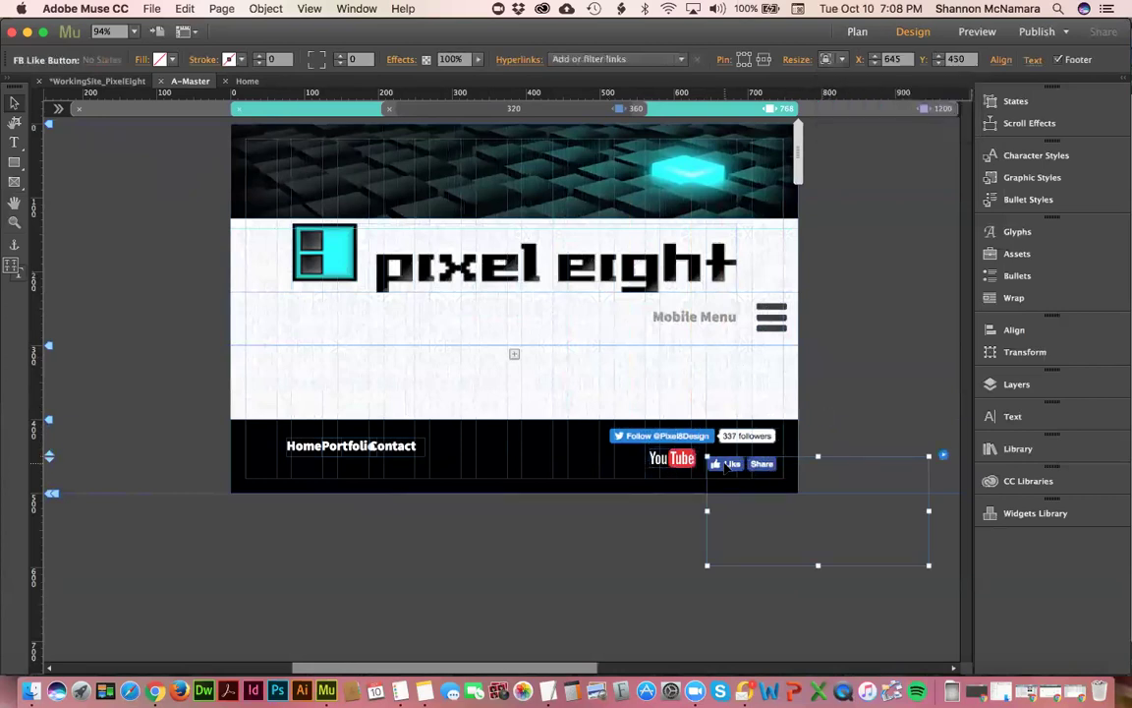
left_click(841, 59)
left_click(851, 79)
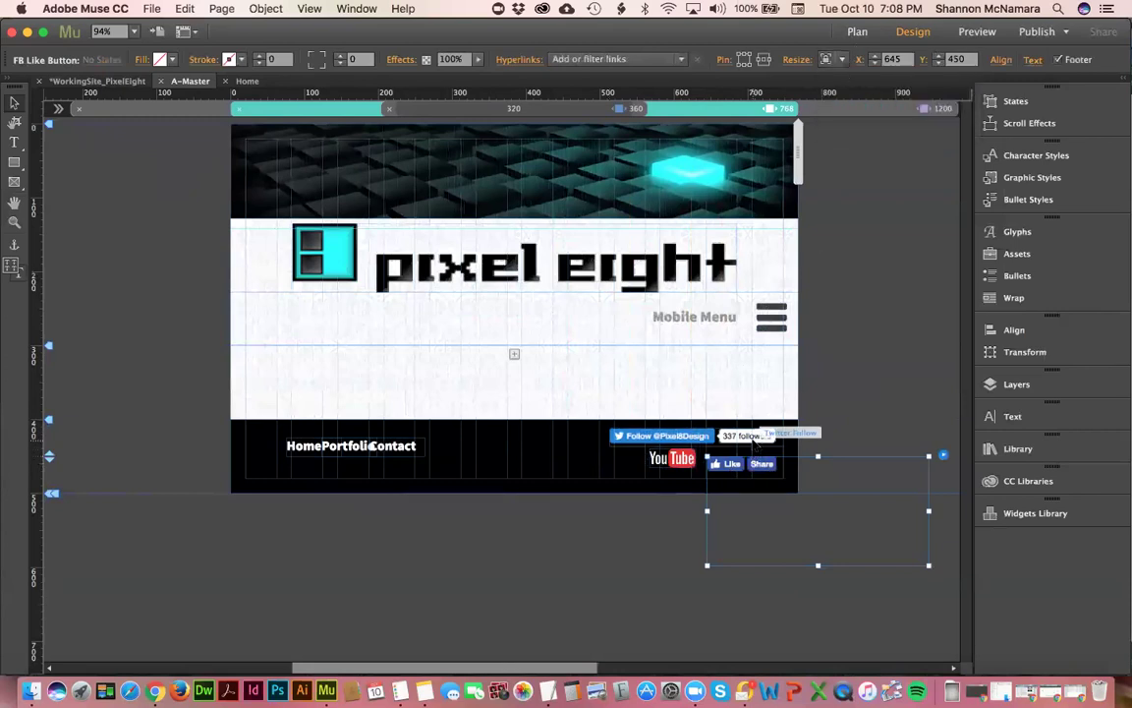
left_click(757, 436, "shift")
left_click(673, 458, "shift")
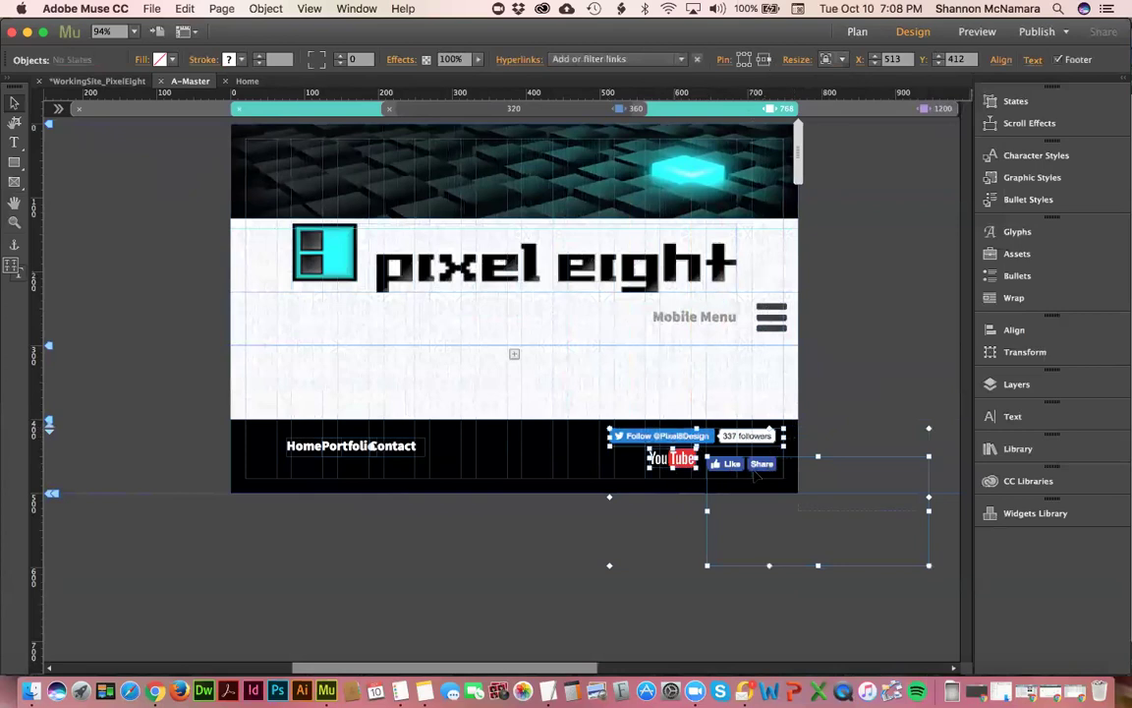
left_click(240, 527)
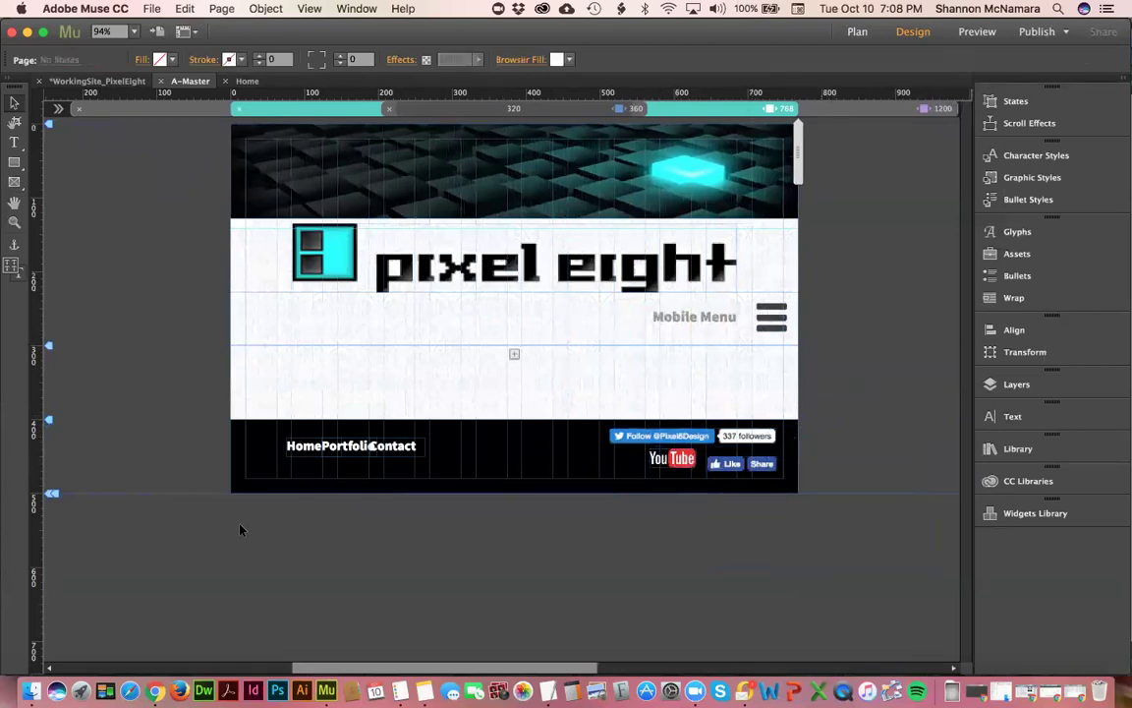
left_click(303, 446)
- Move the Home/Portfolio/Contact group left and adjust its width, previewing at about 695 px
left_click_drag(304, 453, 260, 448)
left_click_drag(383, 442, 601, 442)
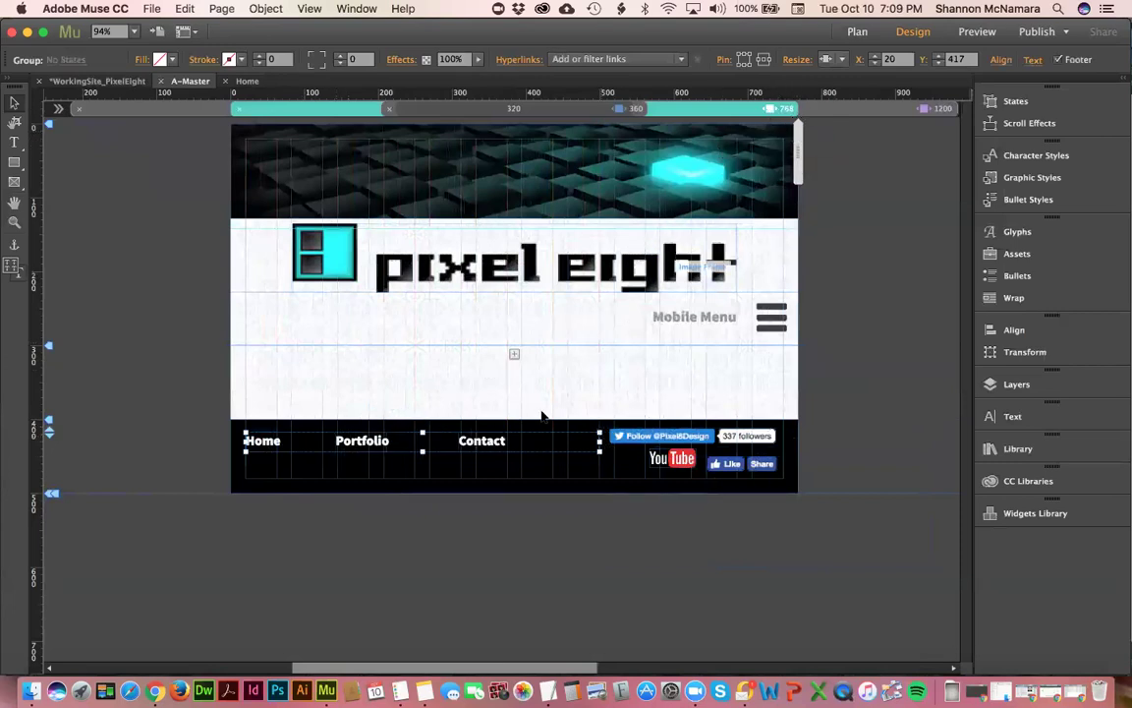
left_click_drag(598, 448, 476, 450)
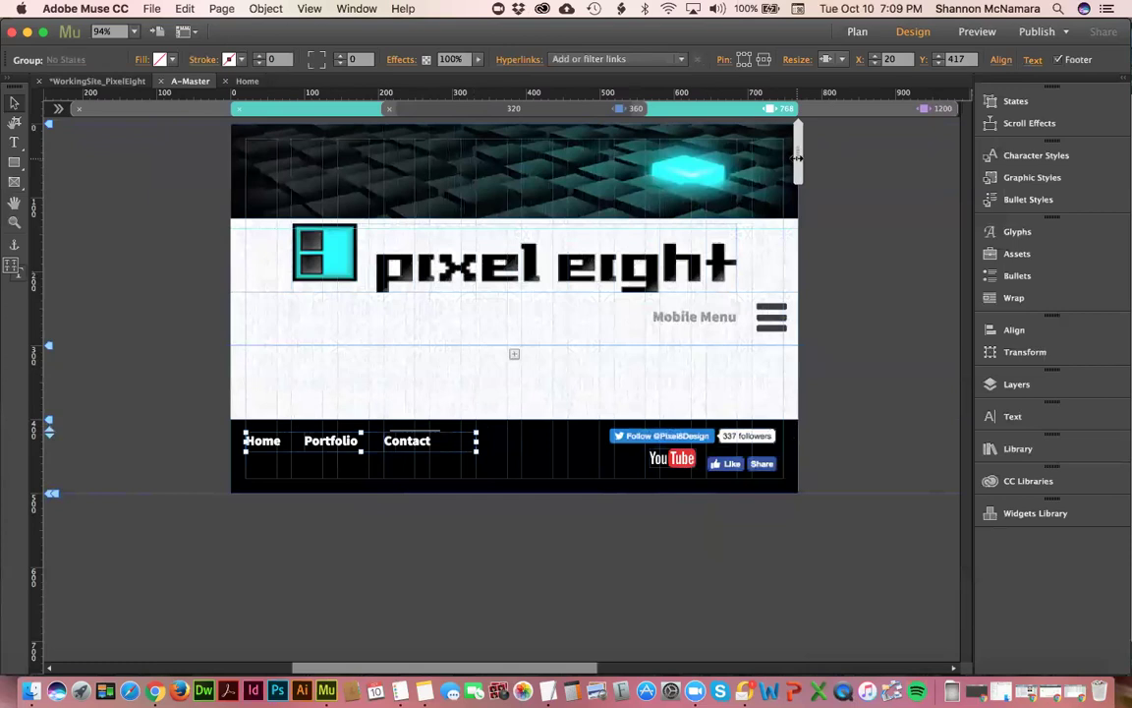
left_click_drag(791, 157, 633, 170)
left_click(694, 108)
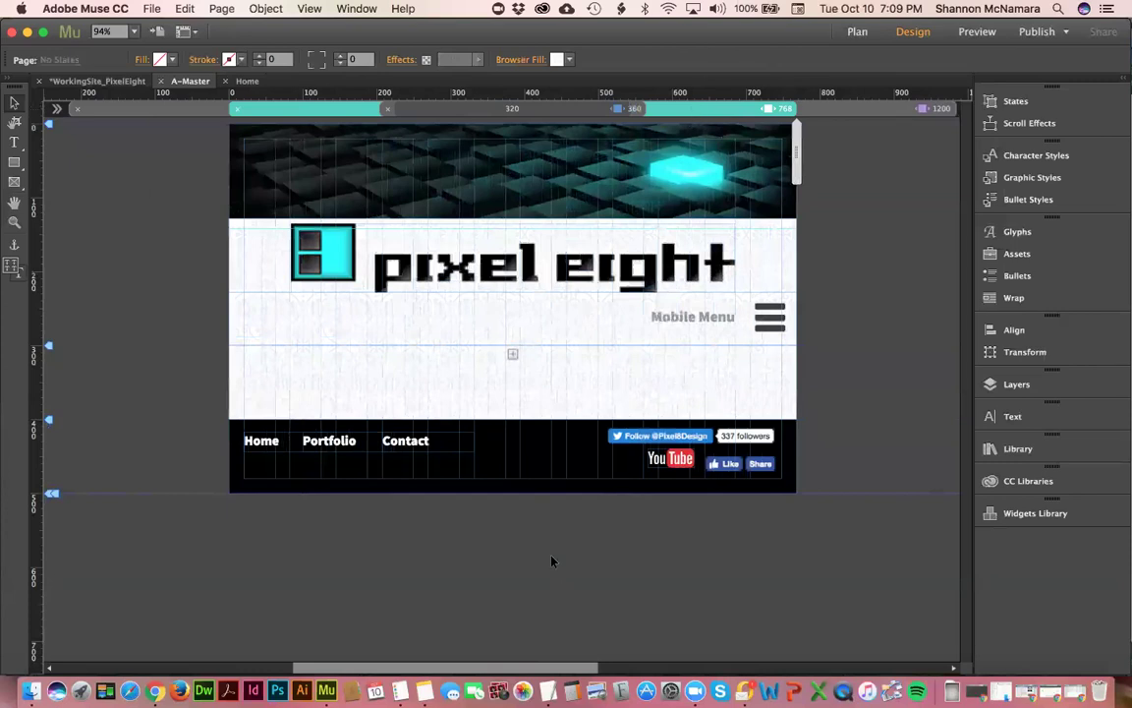
- Lower the footer links to Y 454 and widen them toward the YouTube button
left_click(329, 440)
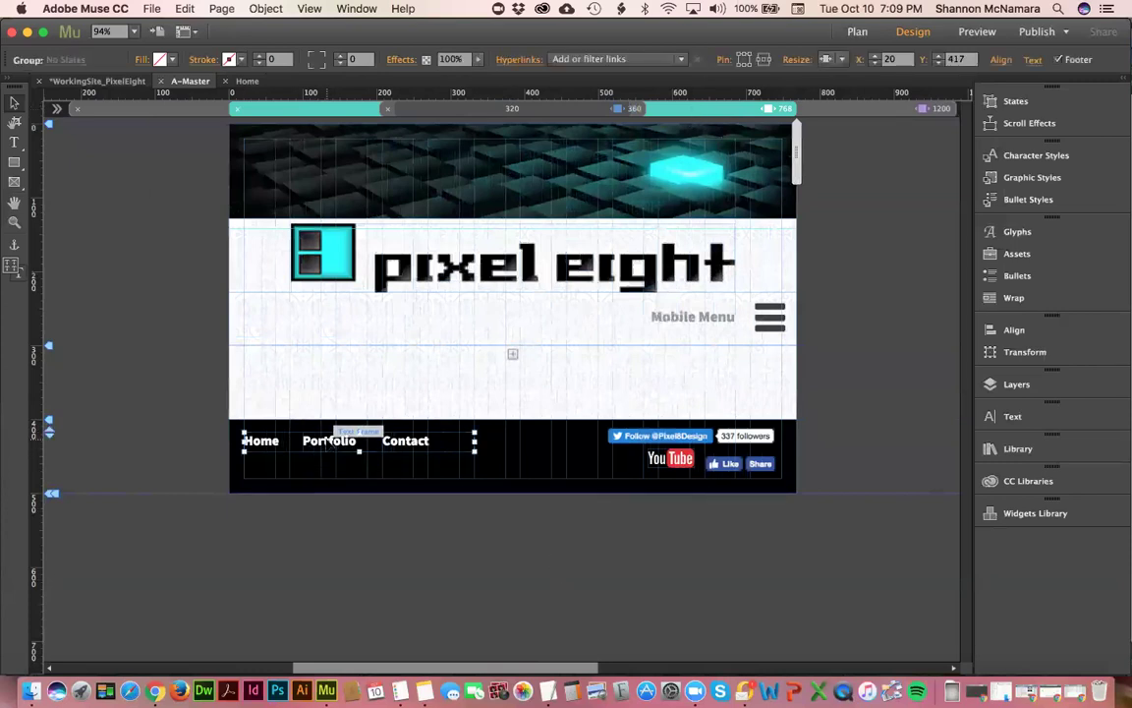
left_click_drag(330, 439, 327, 469)
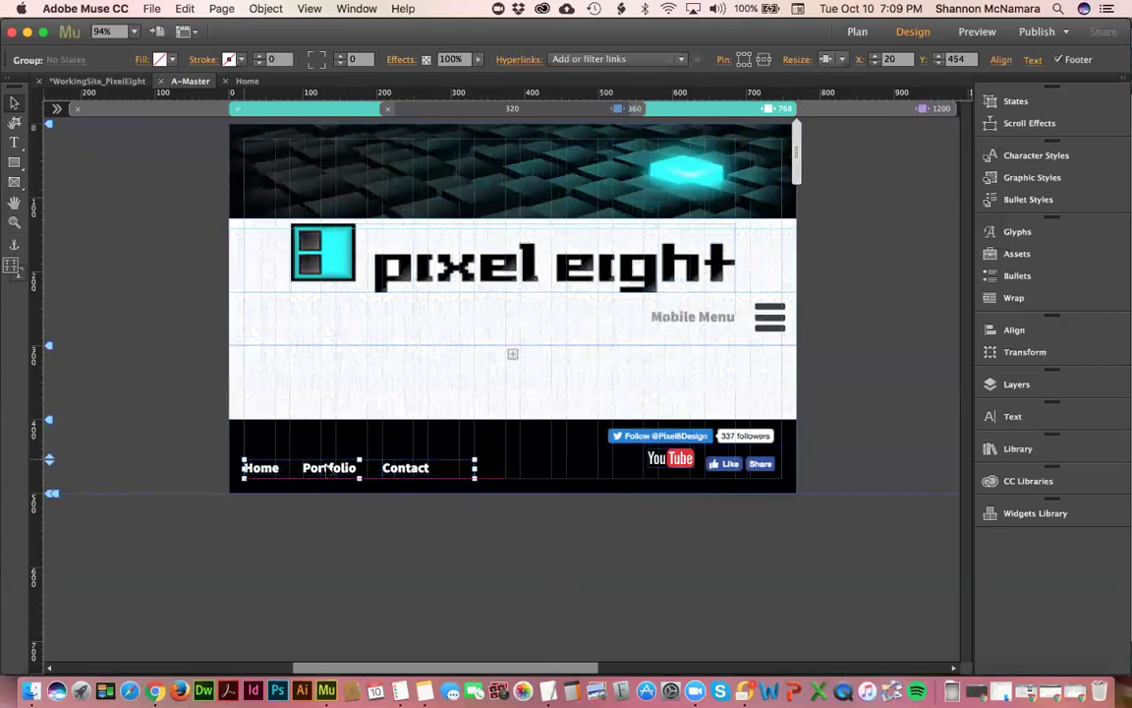
left_click_drag(476, 470, 648, 470)
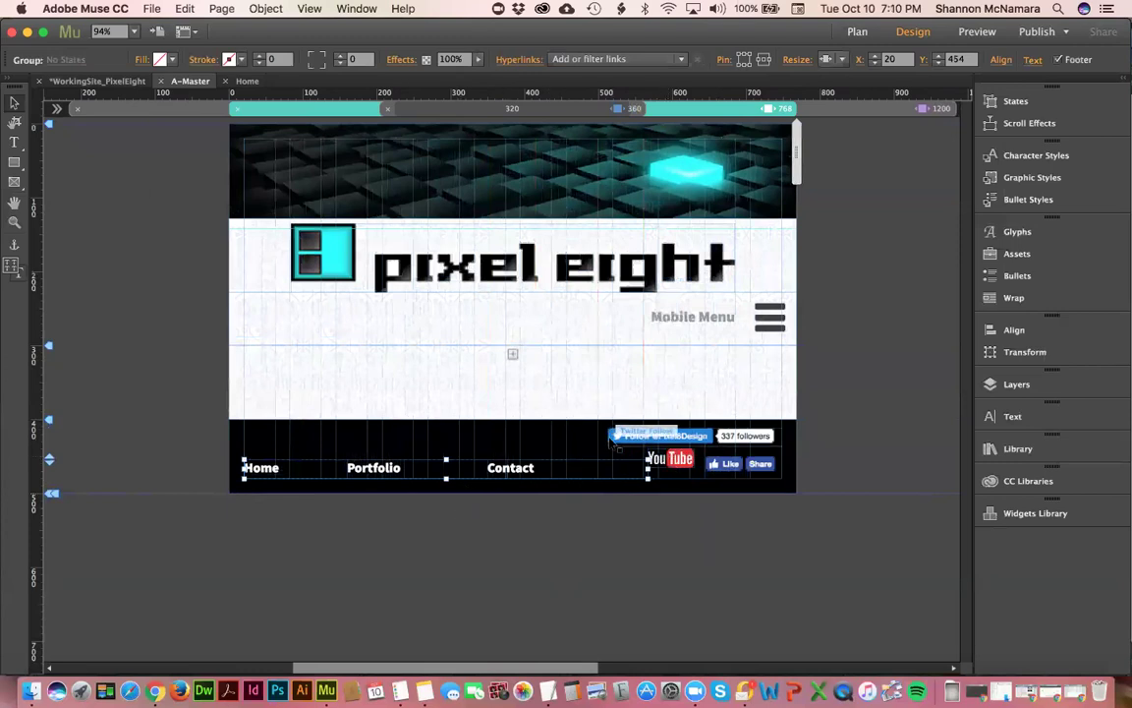
left_click(851, 401)
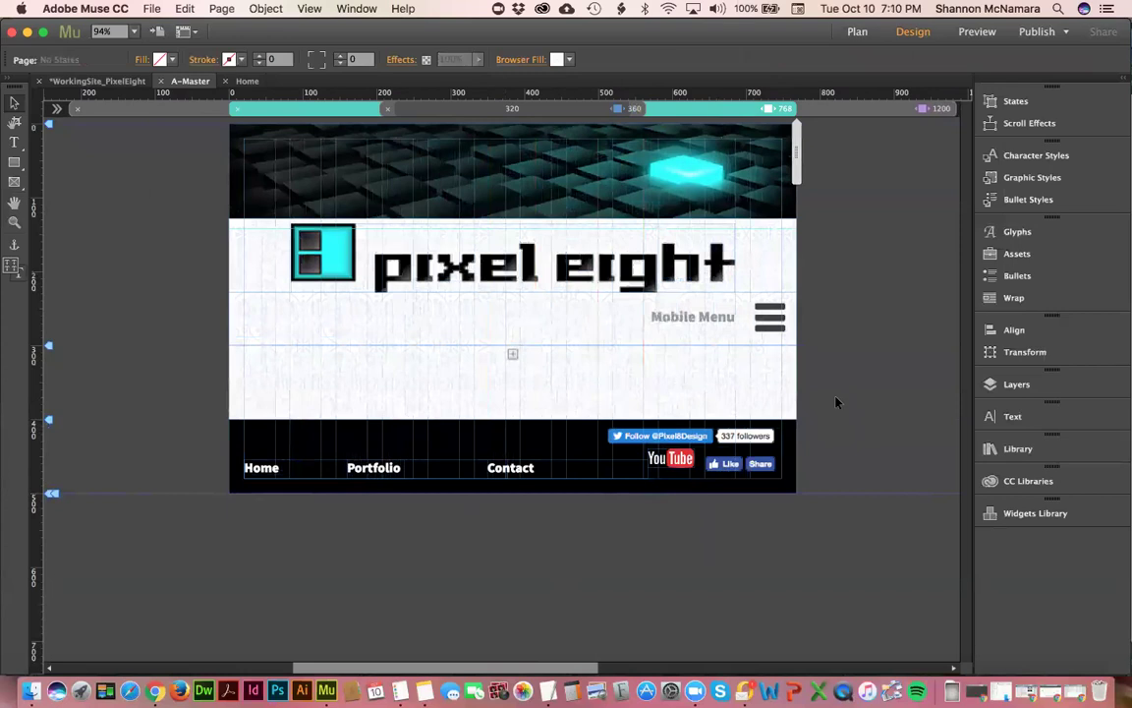
- Place Twitter Follow beside the YouTube button and nudge the footer links and Like button up
left_click_drag(784, 168, 669, 161)
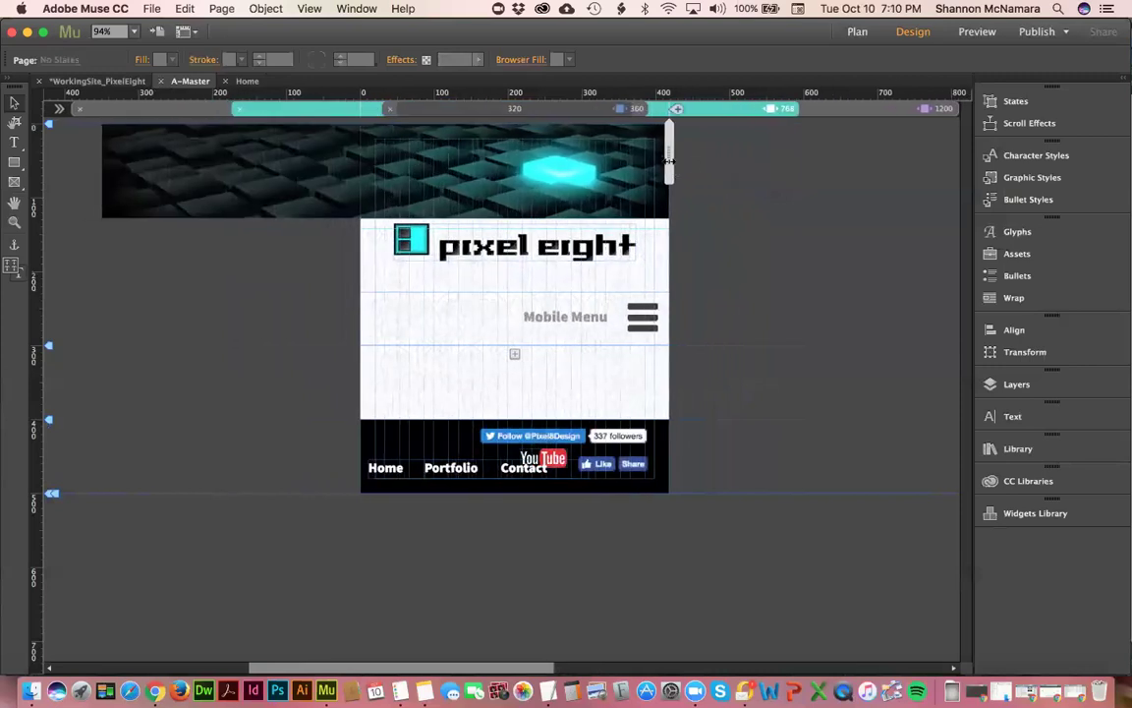
left_click(739, 110)
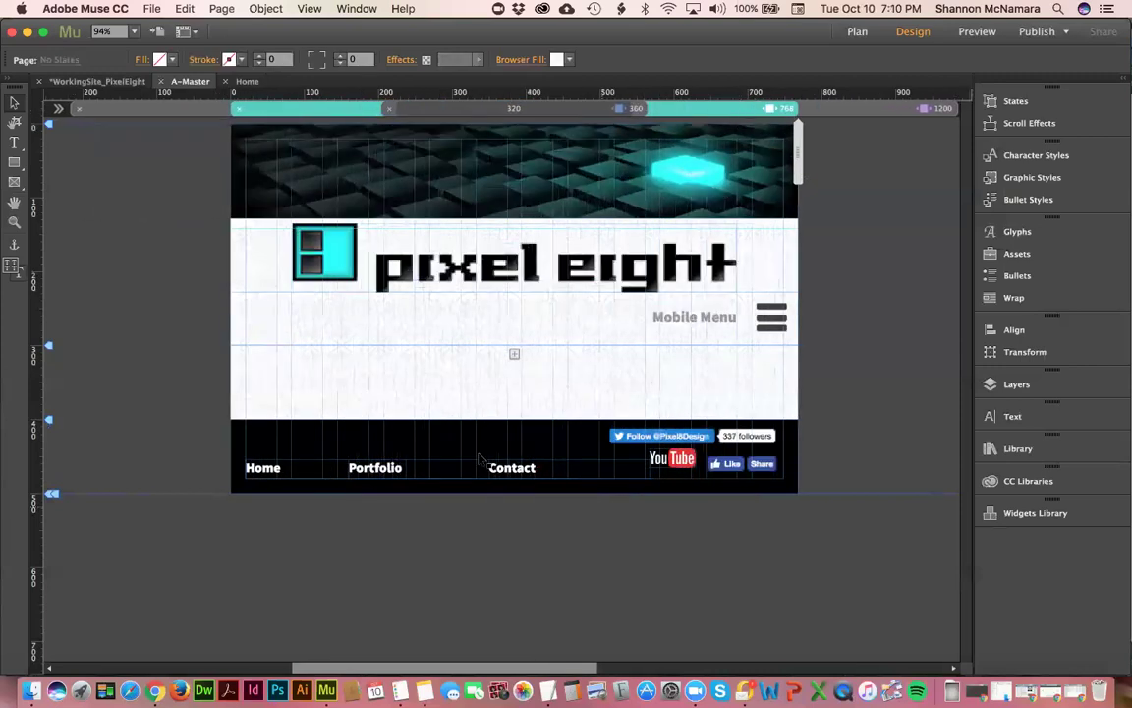
left_click_drag(510, 453, 508, 444)
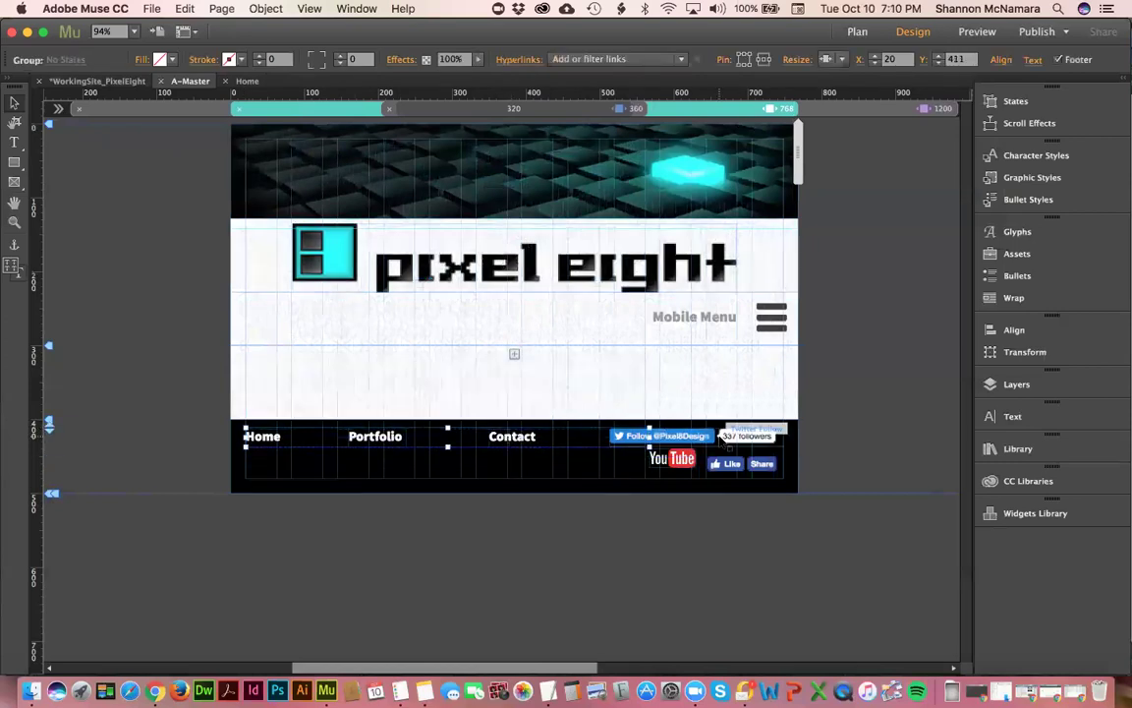
left_click_drag(701, 444, 548, 465)
left_click_drag(727, 463, 725, 455)
- Zoom into the footer's social buttons and drag a horizontal guide to Y 441
left_click(848, 400)
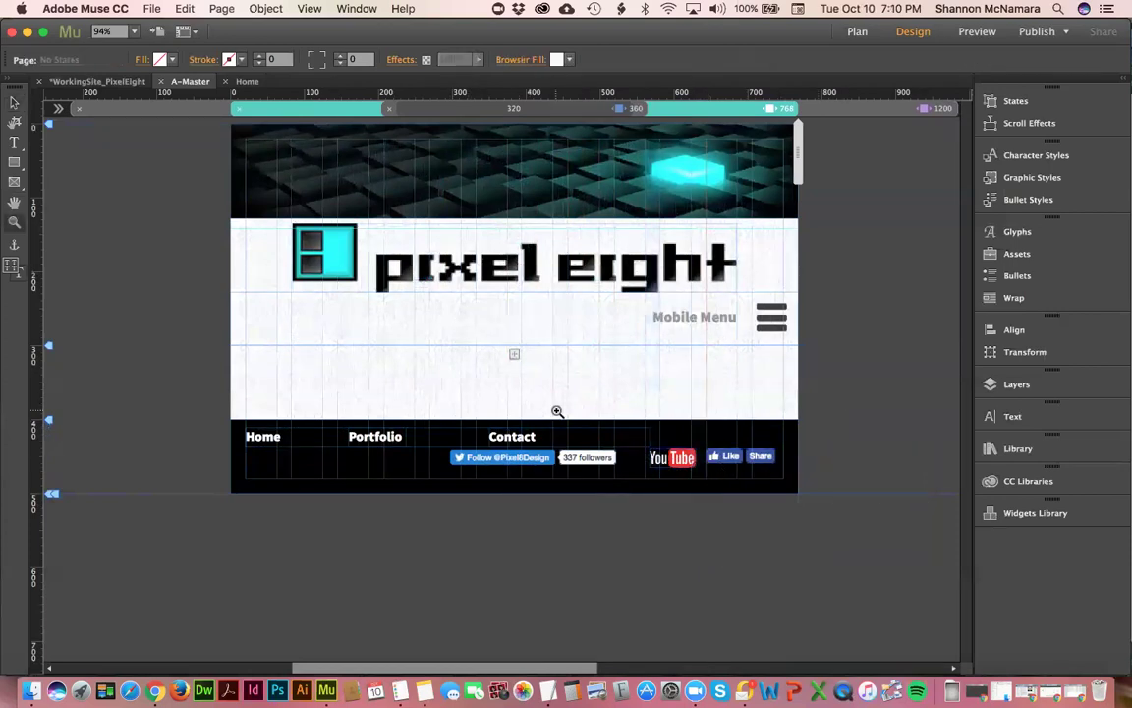
left_click_drag(428, 411, 824, 530)
key("v")
left_click_drag(597, 101, 337, 335)
- Align the YouTube and Like buttons on the 441 guide and shift them left
left_click(611, 354)
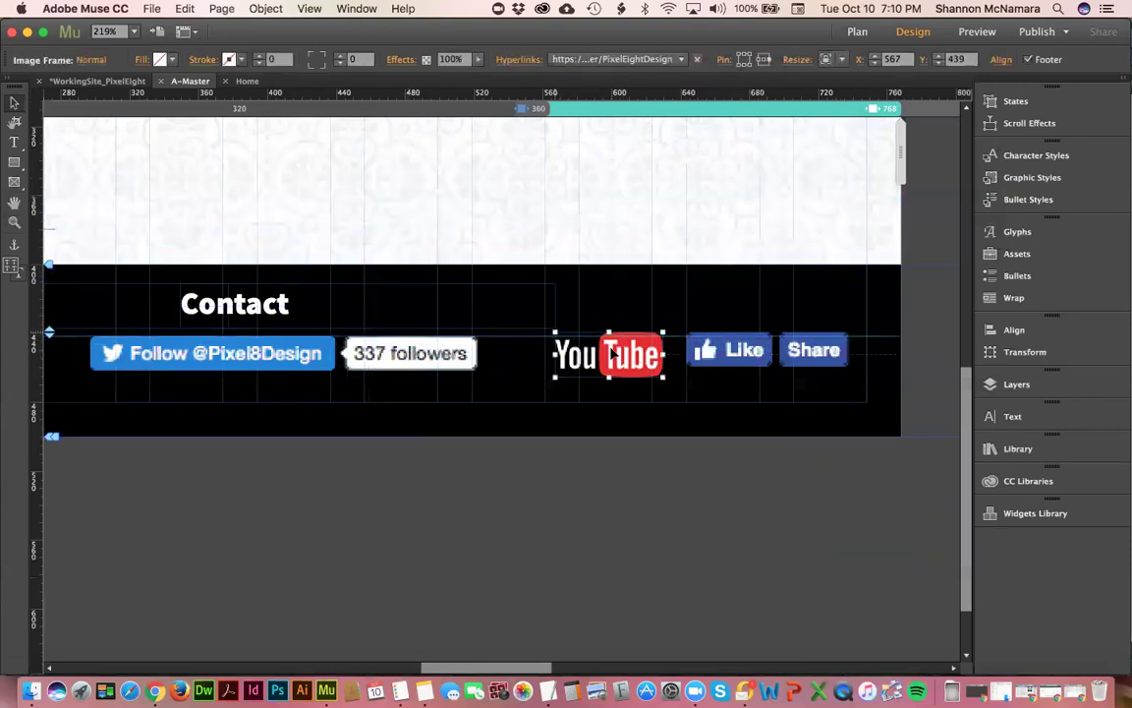
key("Down")
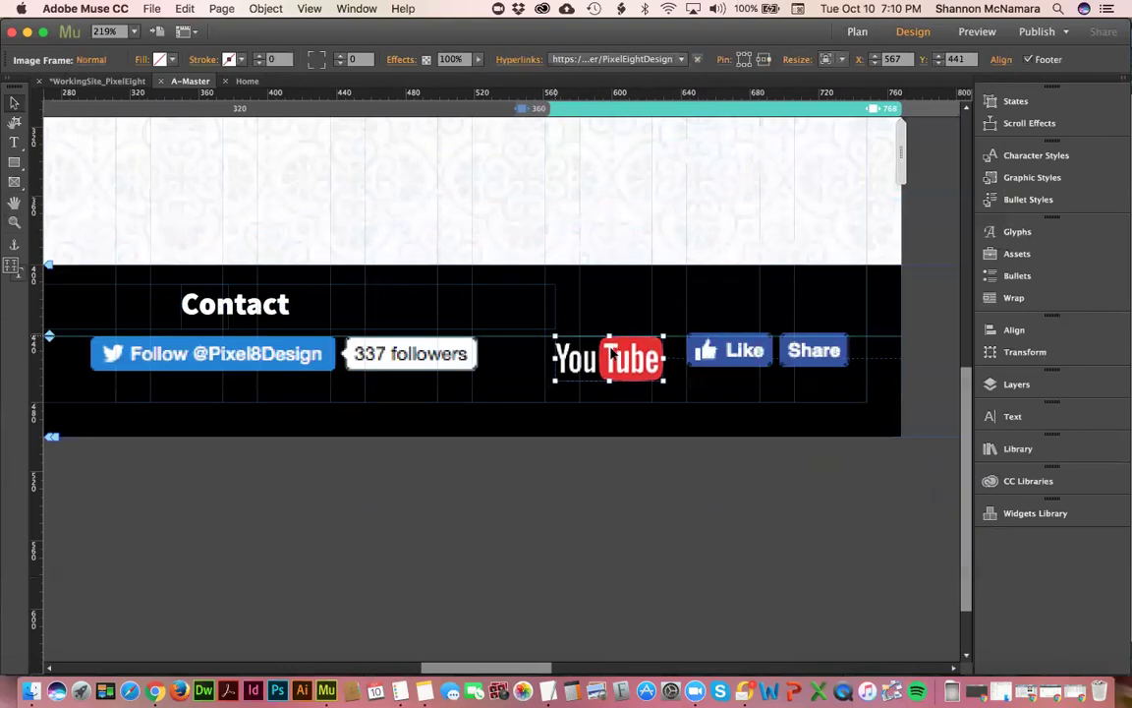
left_click(758, 388)
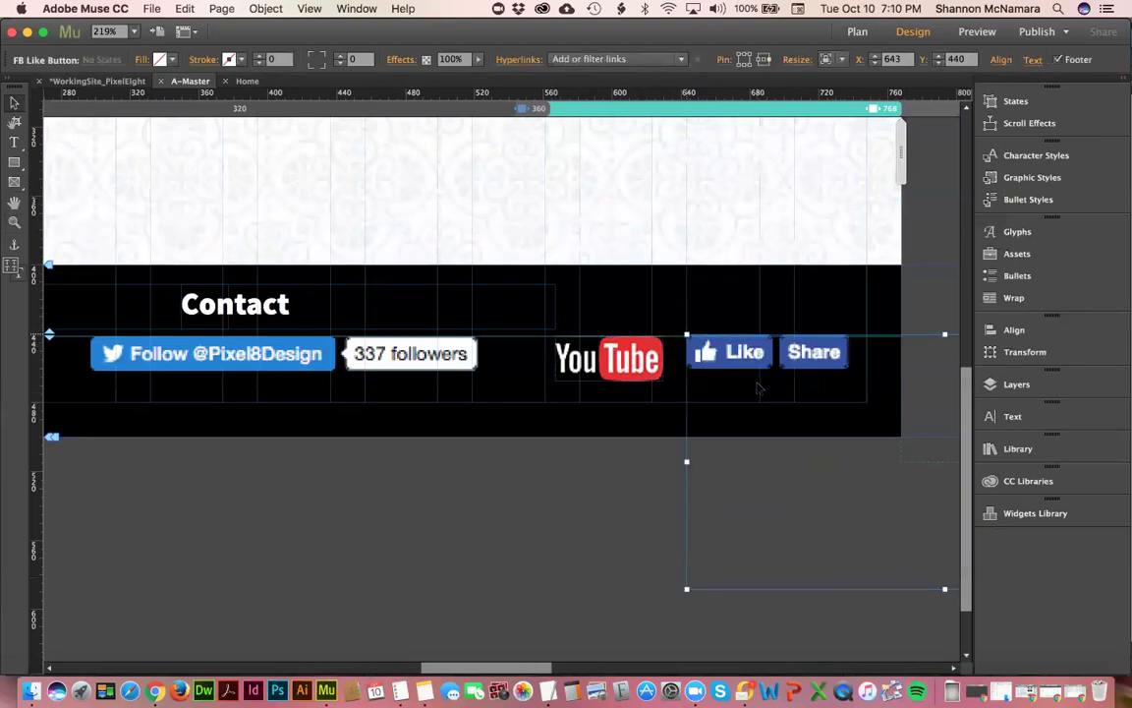
key("Down")
key("Up")
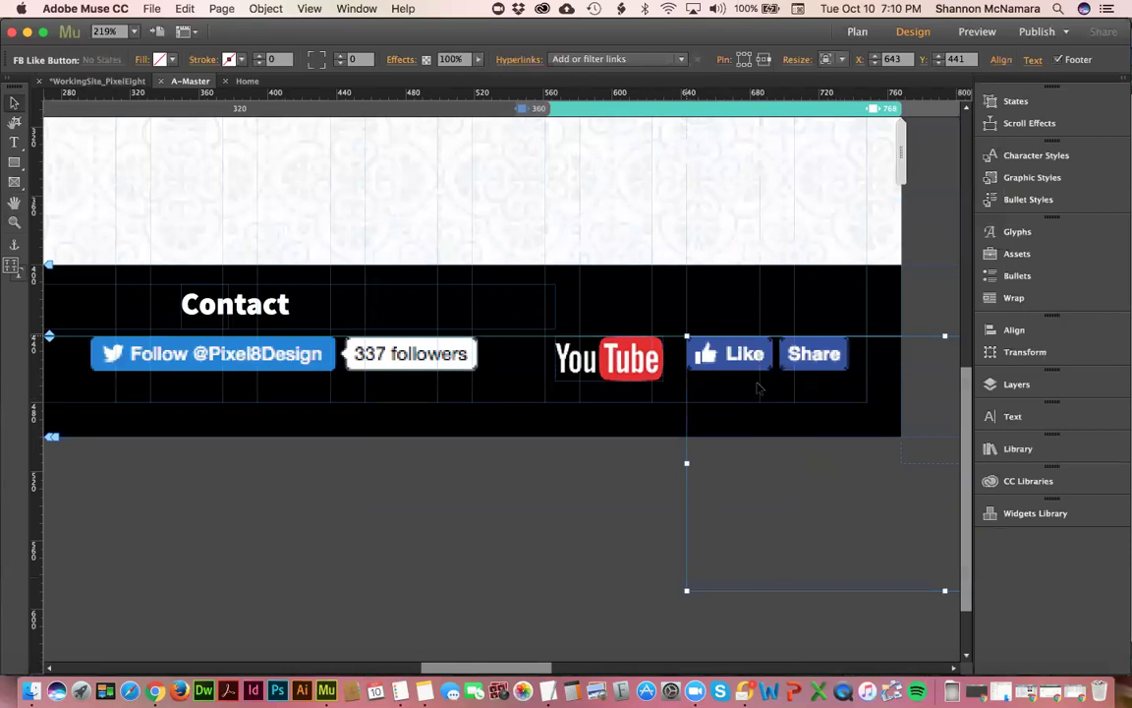
left_click(620, 364, "shift")
left_click_drag(620, 364, 569, 366)
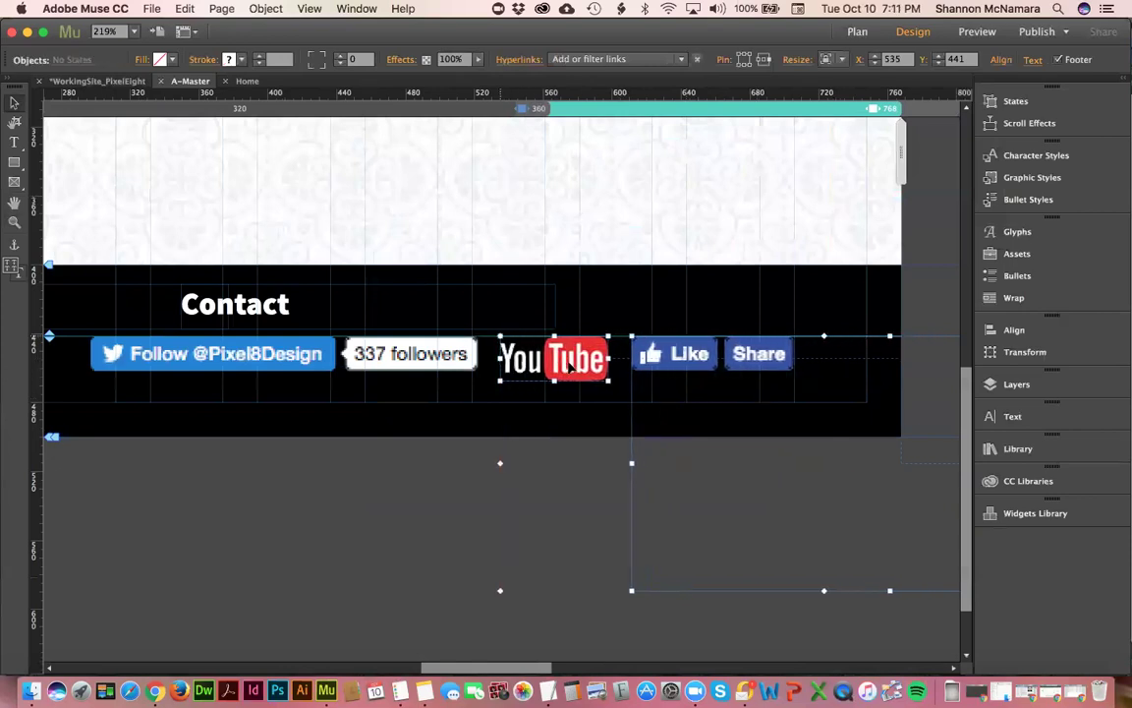
left_click(406, 357, "shift")
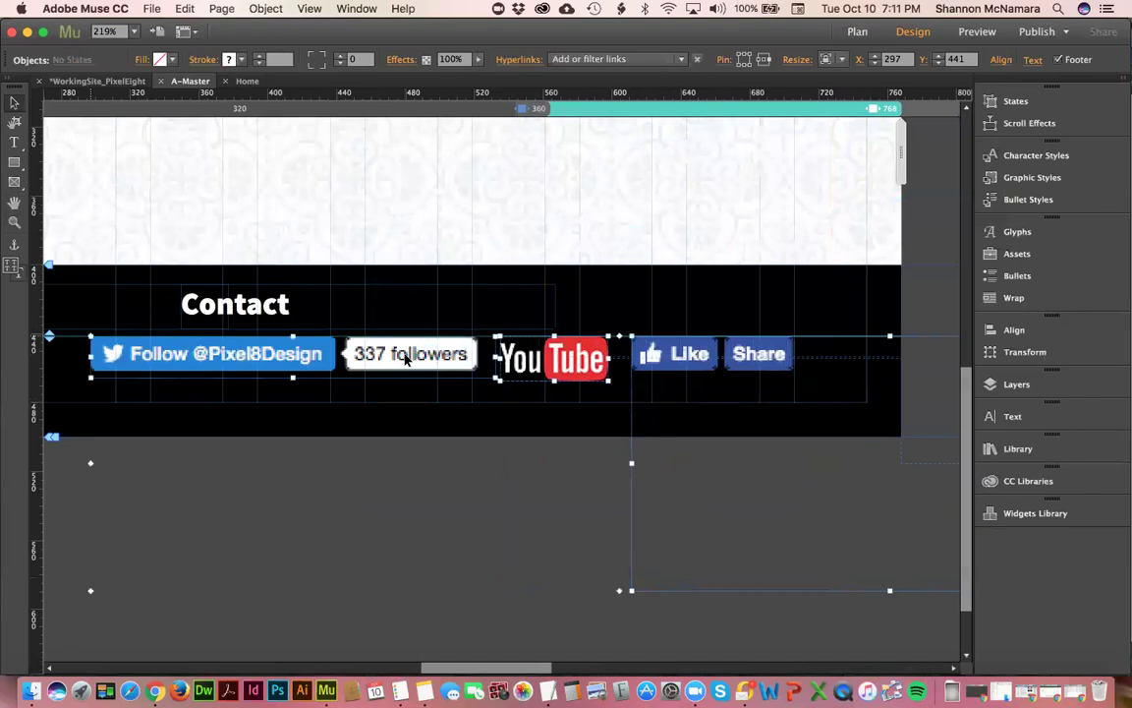
- Fit the page in view, centre the footer menu, and shrink the Contact frame to its text
scroll(408, 361, "down", 2)
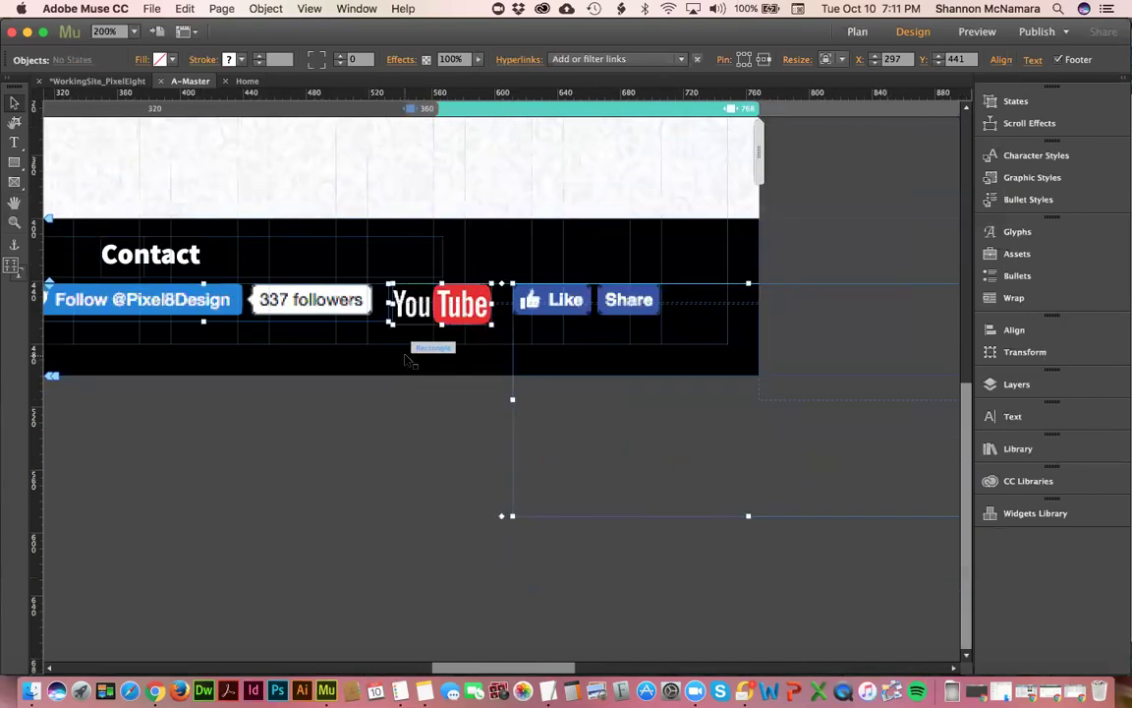
key("super+0")
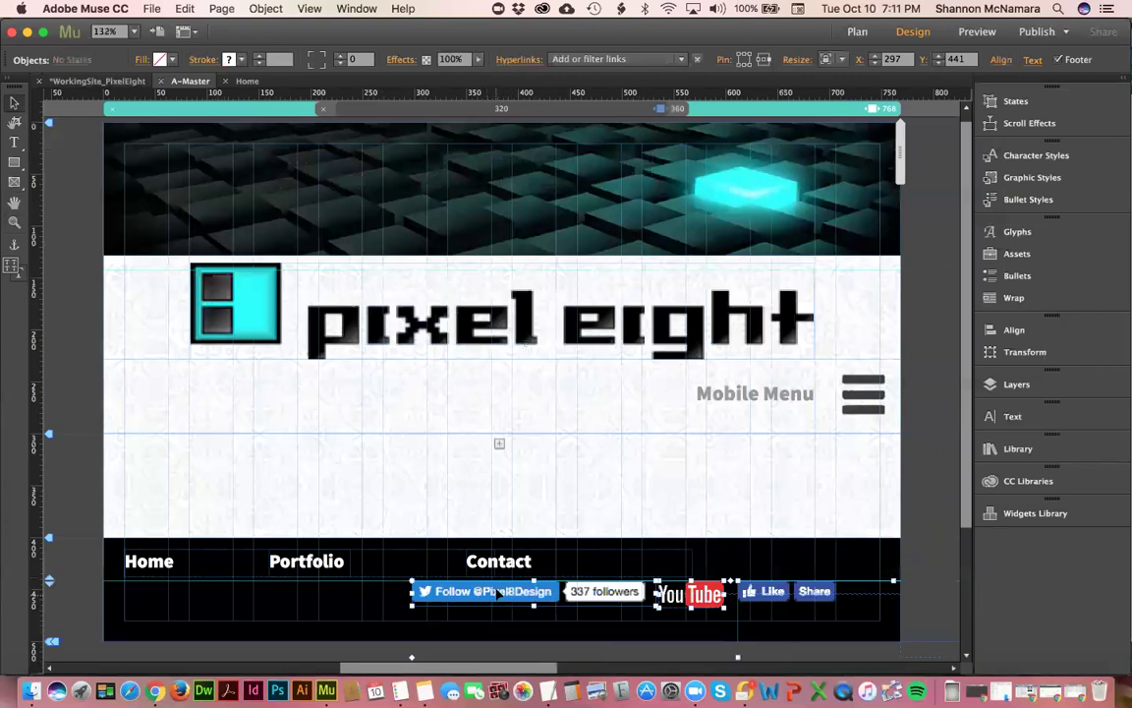
left_click(732, 556)
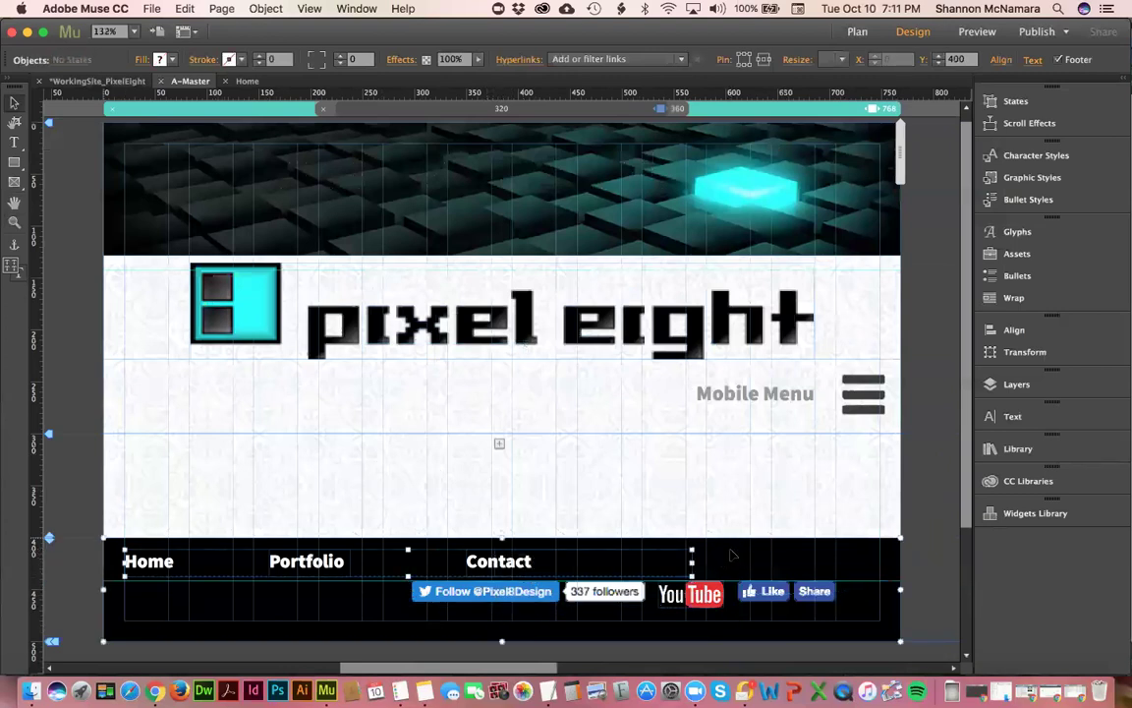
left_click(1000, 59)
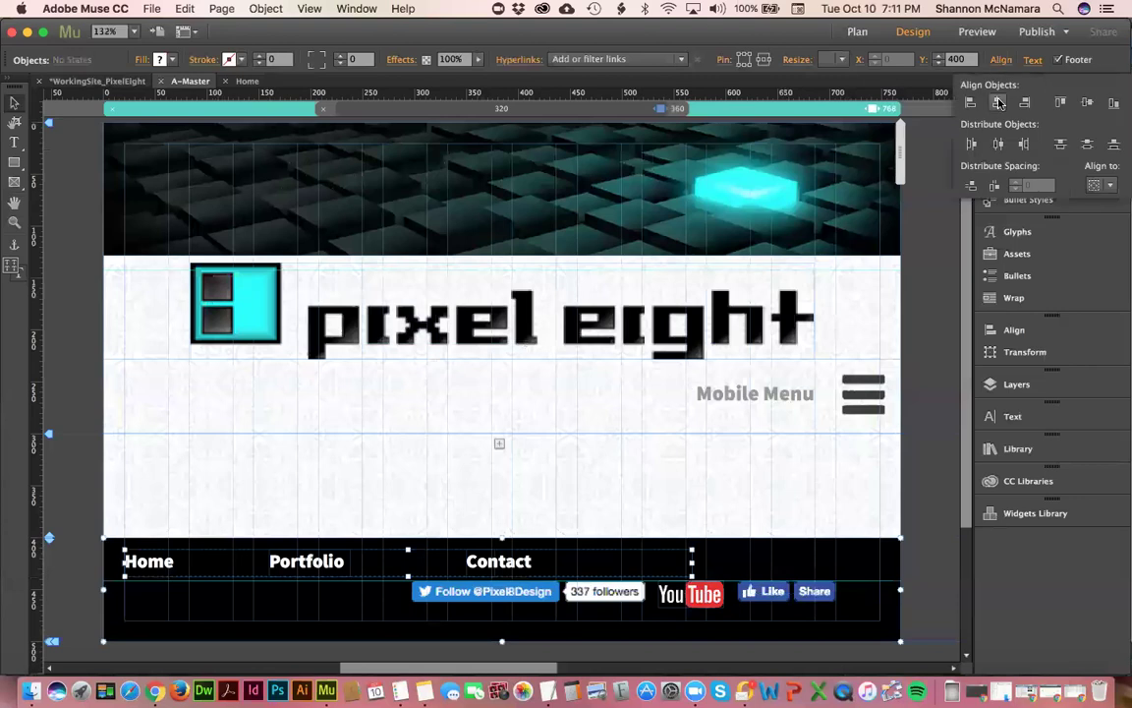
left_click(999, 102)
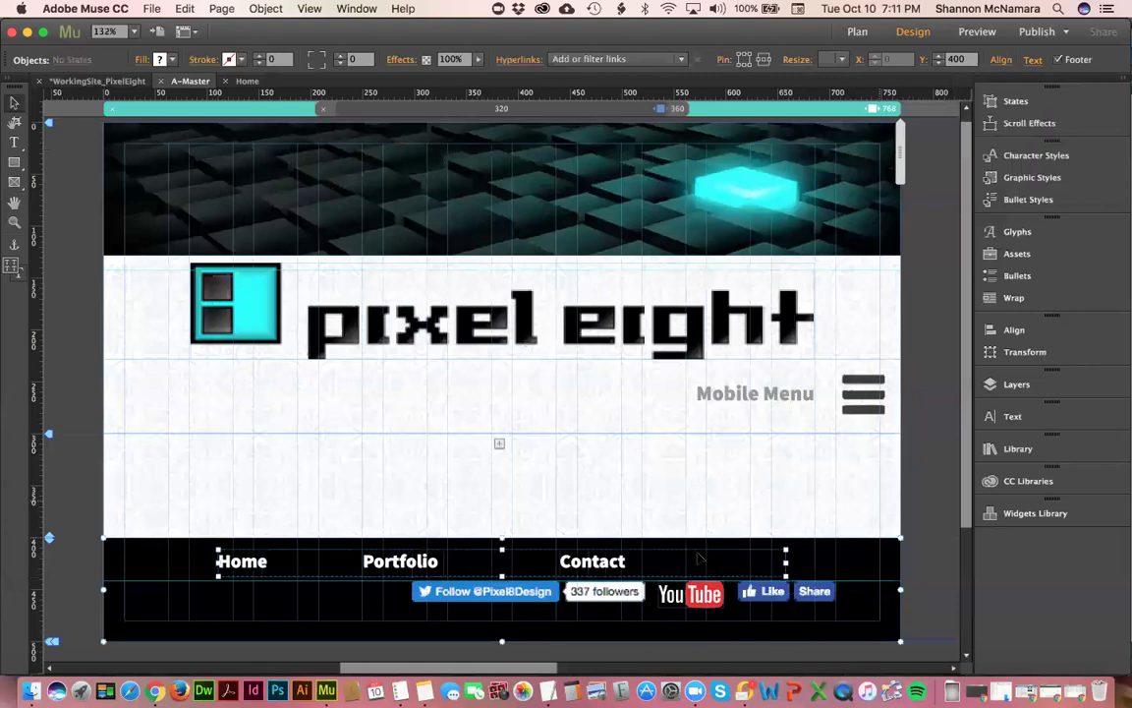
left_click(602, 568)
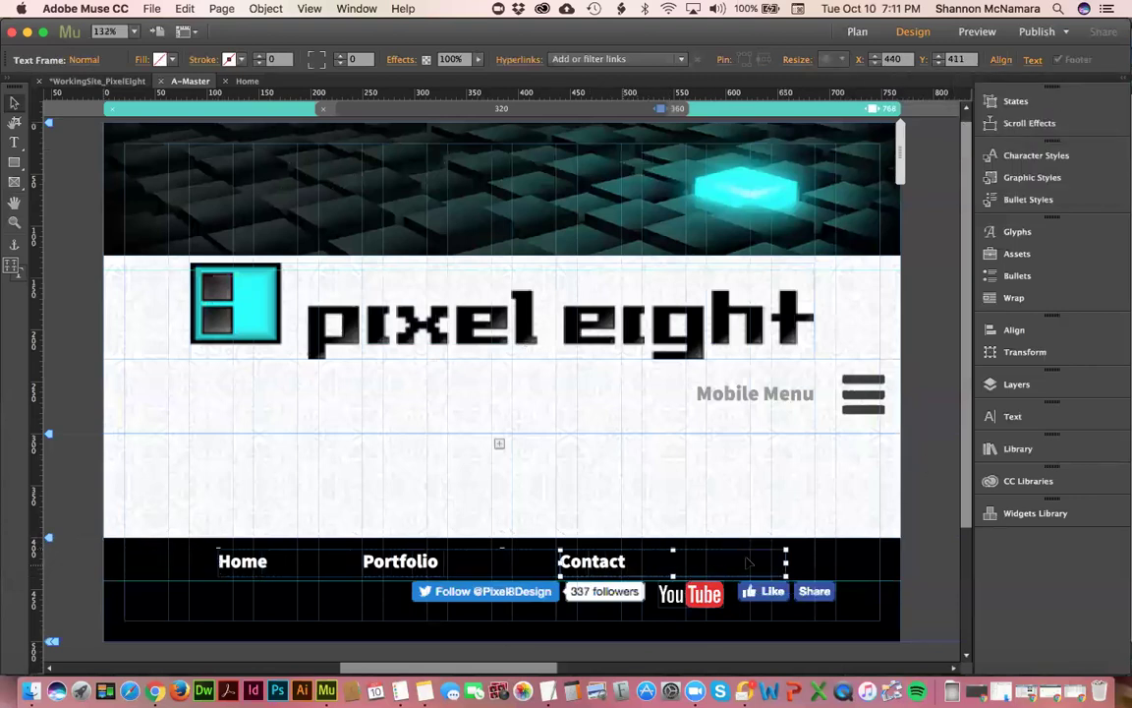
left_click_drag(759, 565, 634, 565)
- Group Home, Portfolio and Contact and centre the group horizontally in the footer
left_click(417, 566, "shift")
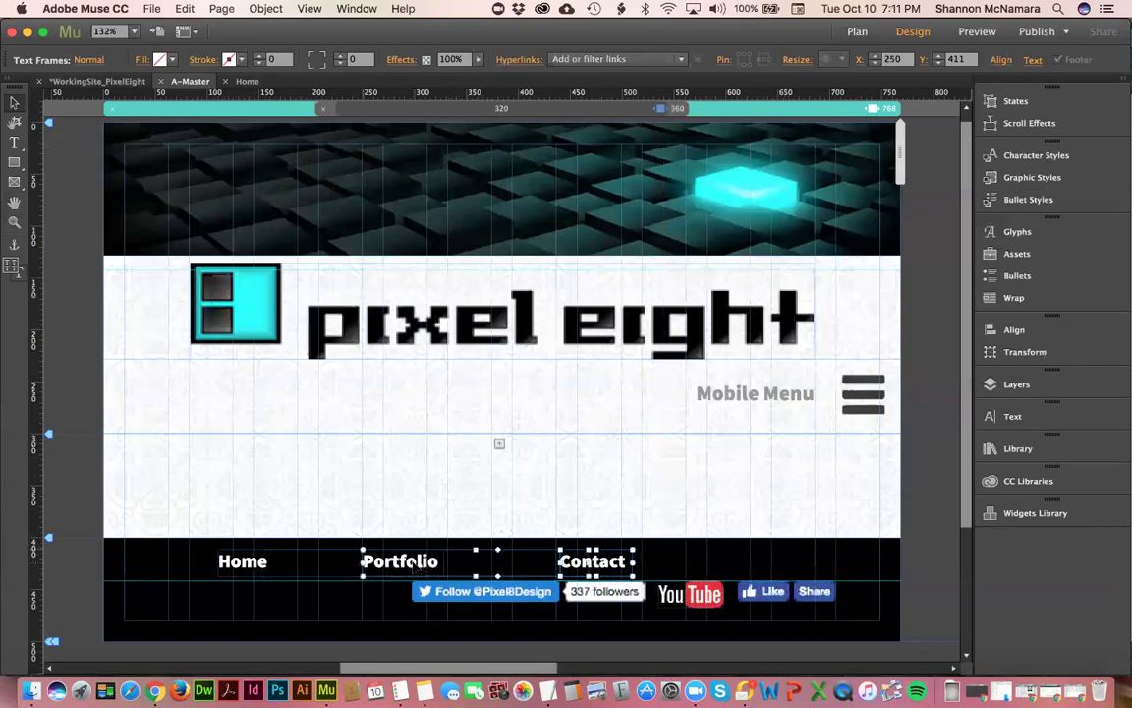
left_click(246, 567, "shift")
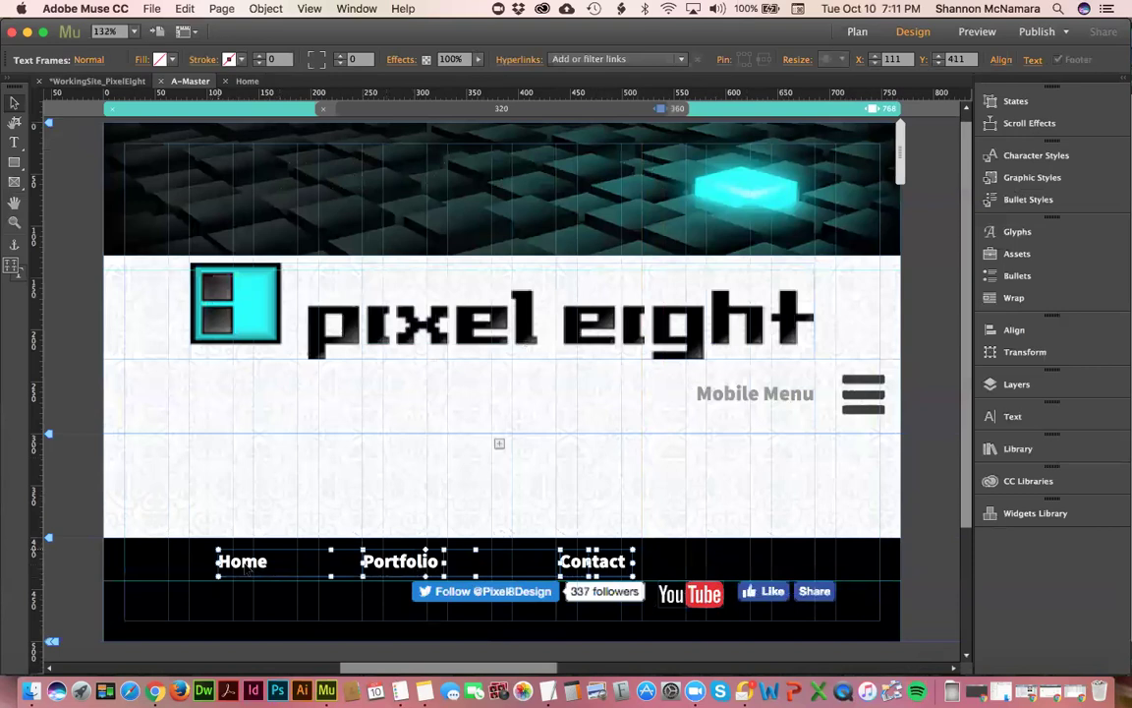
left_click(639, 543, "shift")
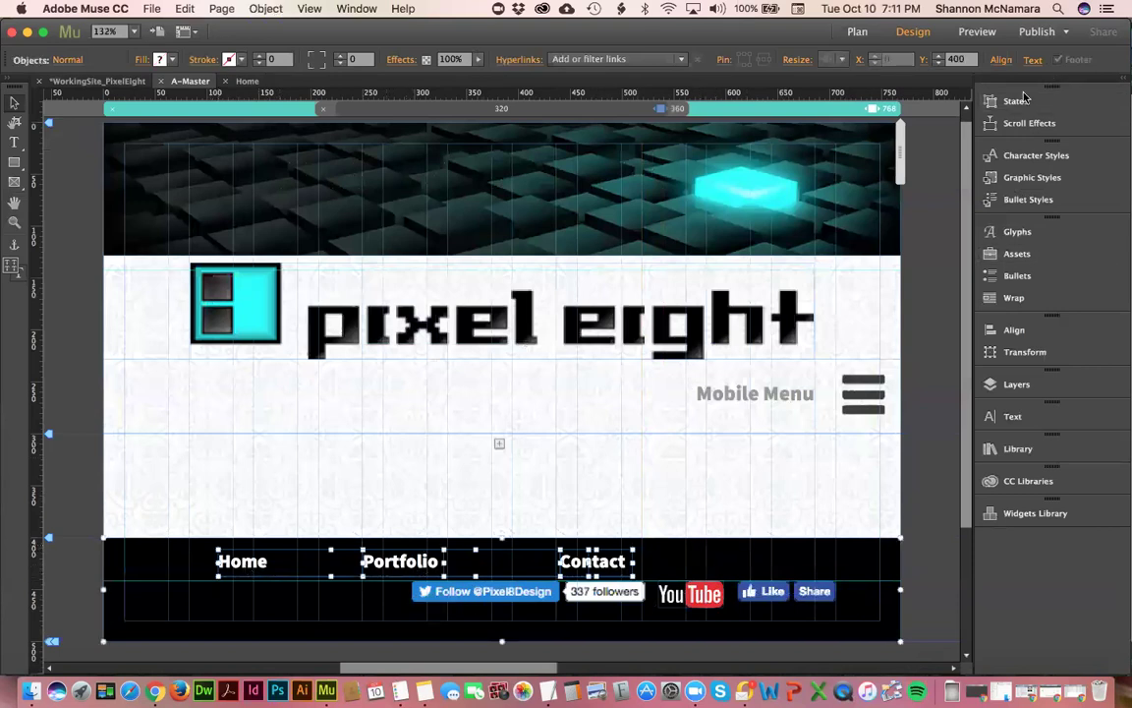
left_click(1003, 61)
left_click(998, 102)
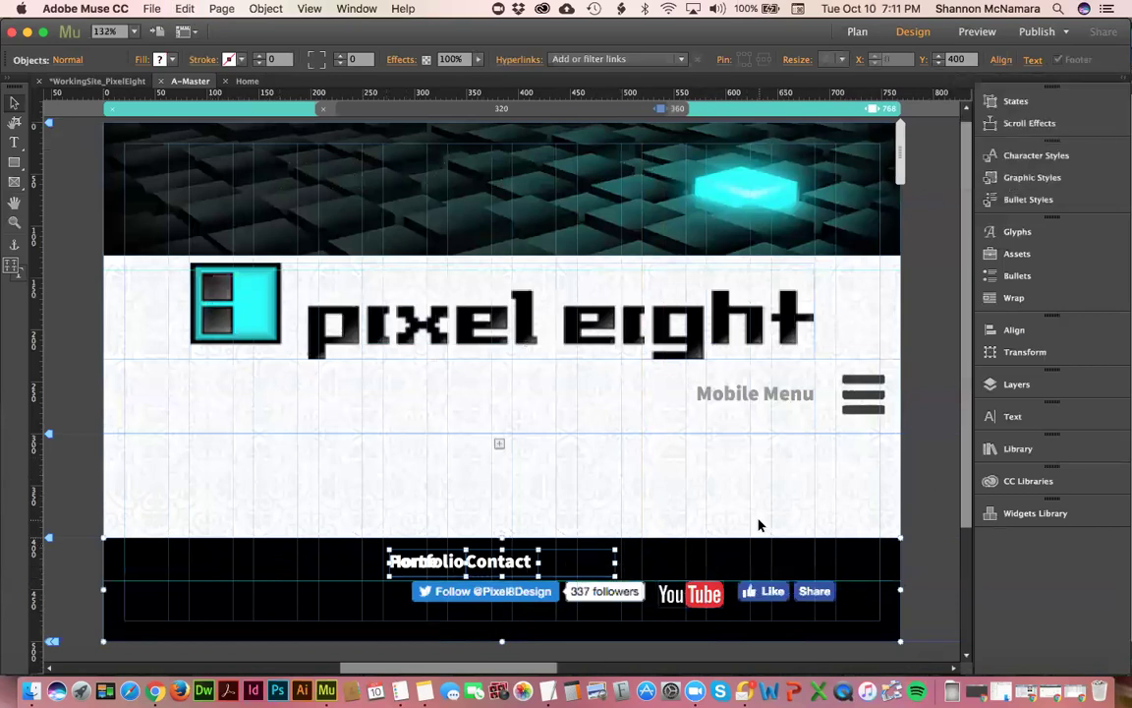
key("super+z")
key("super+g")
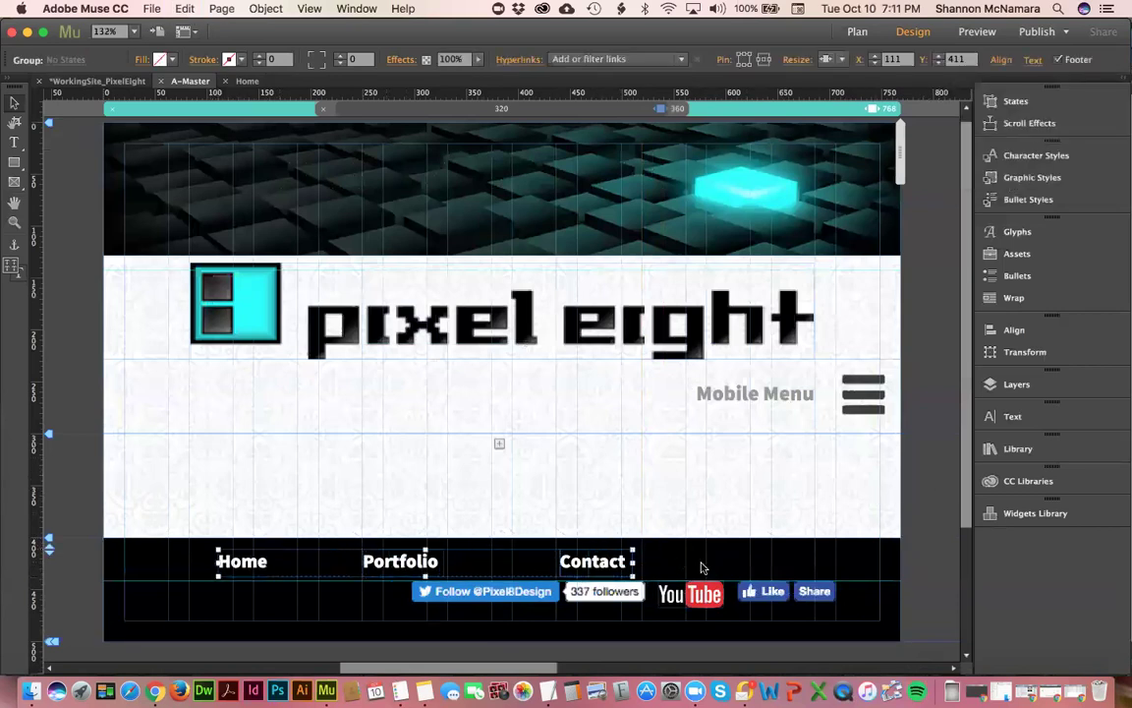
left_click(1000, 61)
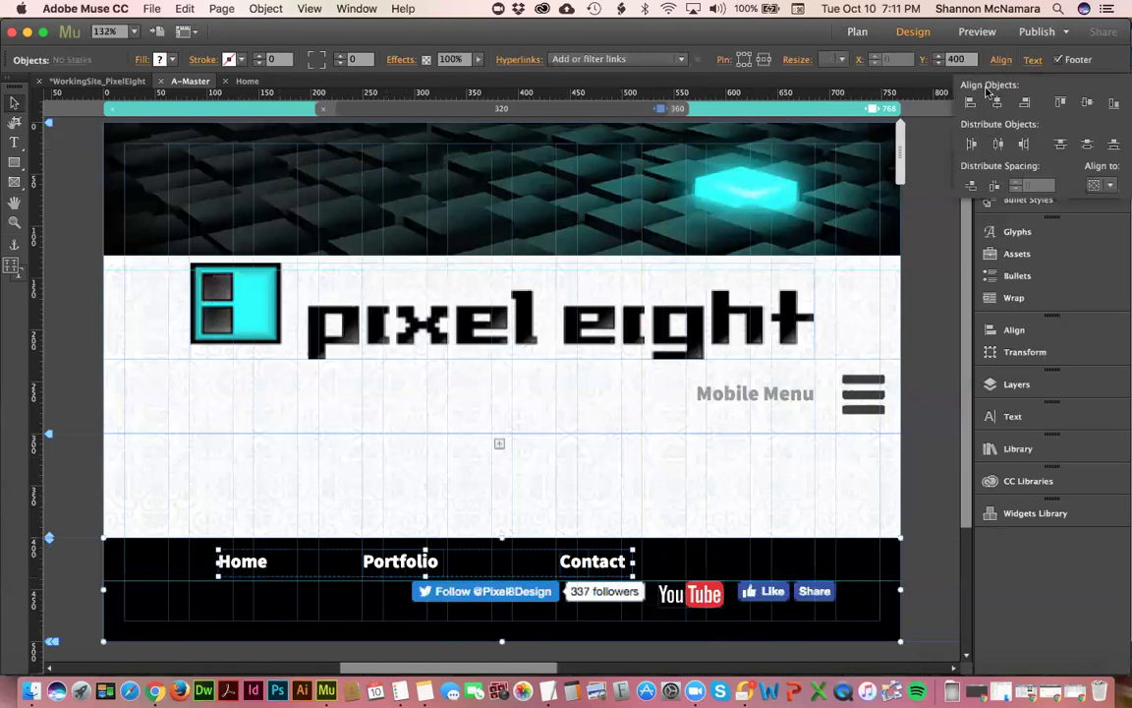
left_click(997, 103)
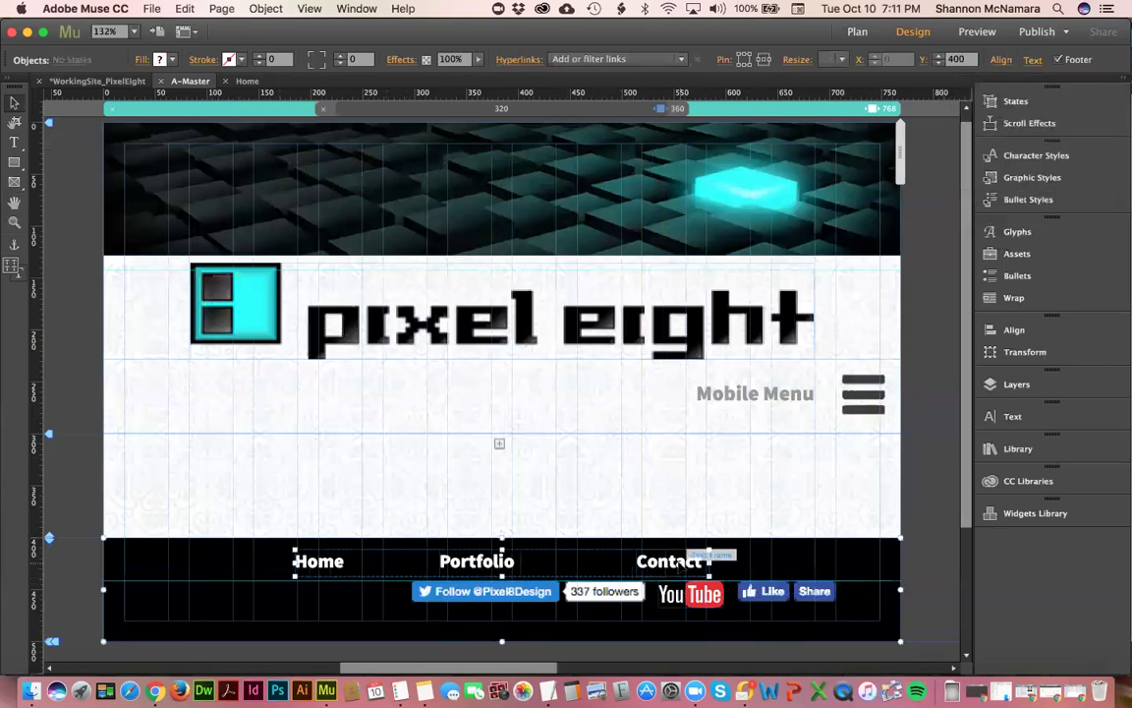
key("super+shift+a")
- Widen the Contact frame inside the menu group to 238 px
left_click(693, 561)
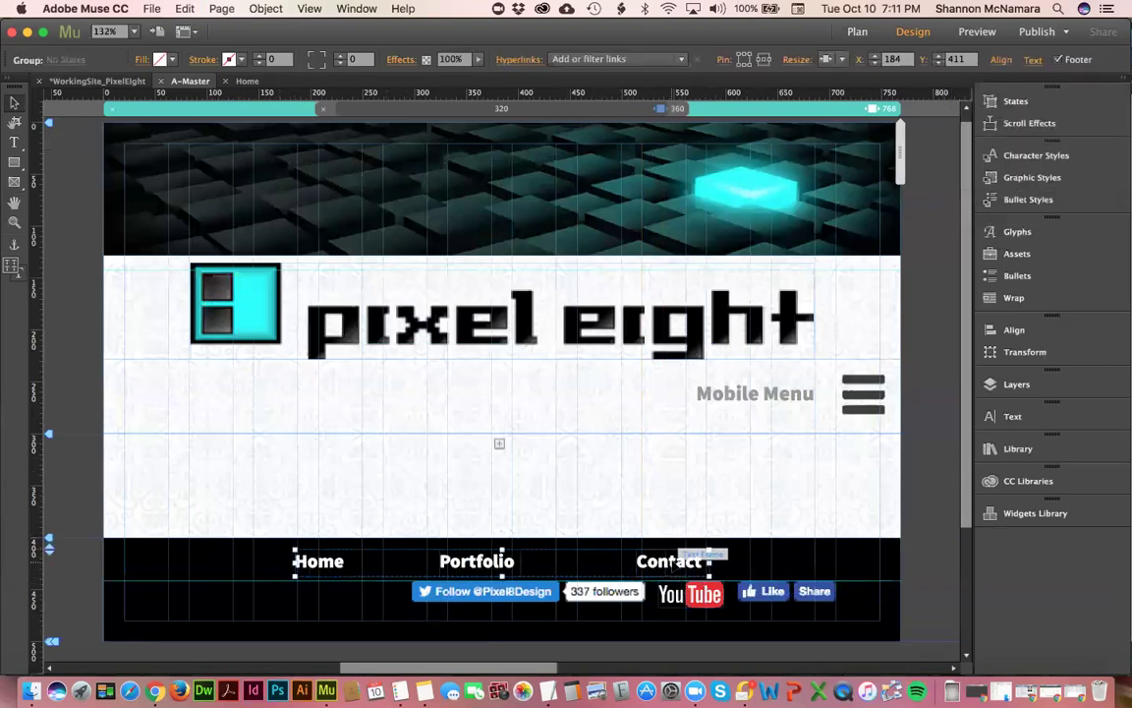
left_click(690, 561)
left_click_drag(711, 562, 883, 569)
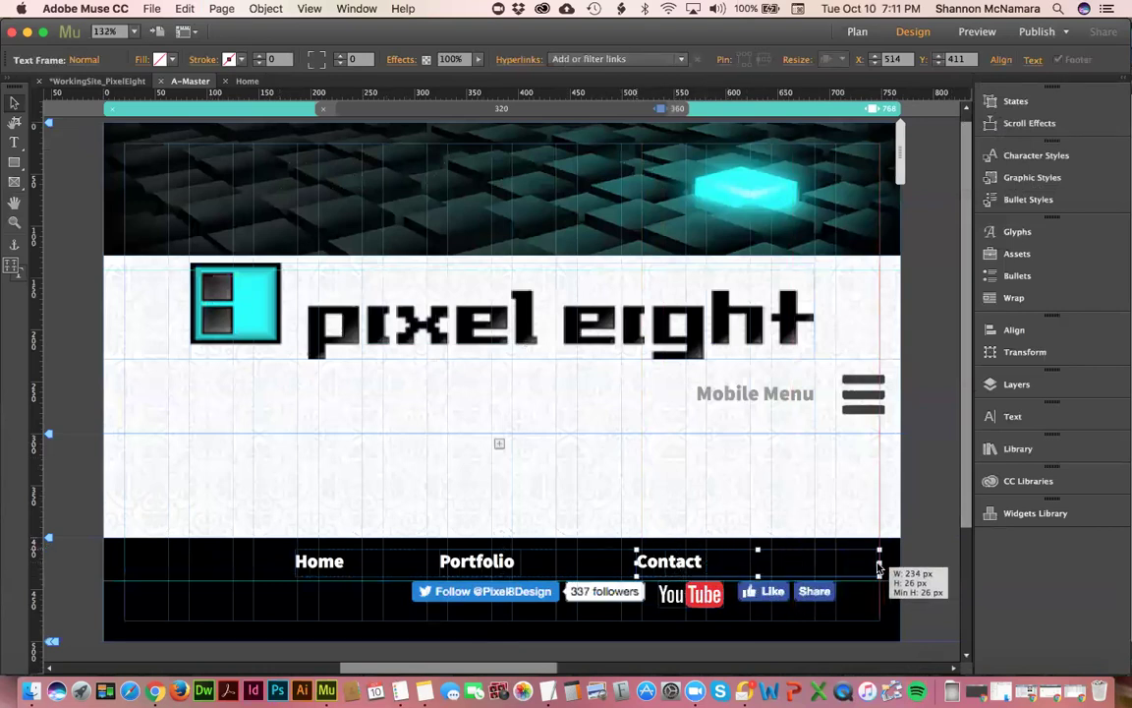
left_click(837, 433)
- Move the Twitter, YouTube and Like buttons left as a row under the menu
left_click(528, 600)
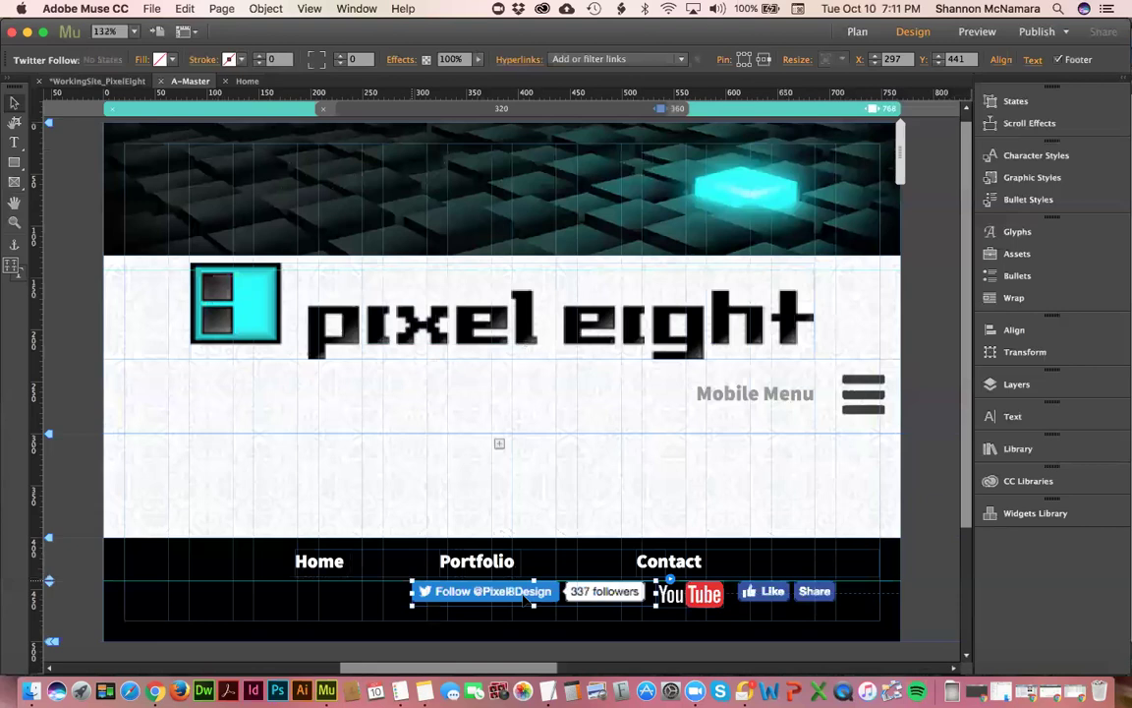
left_click(678, 595, "shift")
left_click(777, 598, "shift")
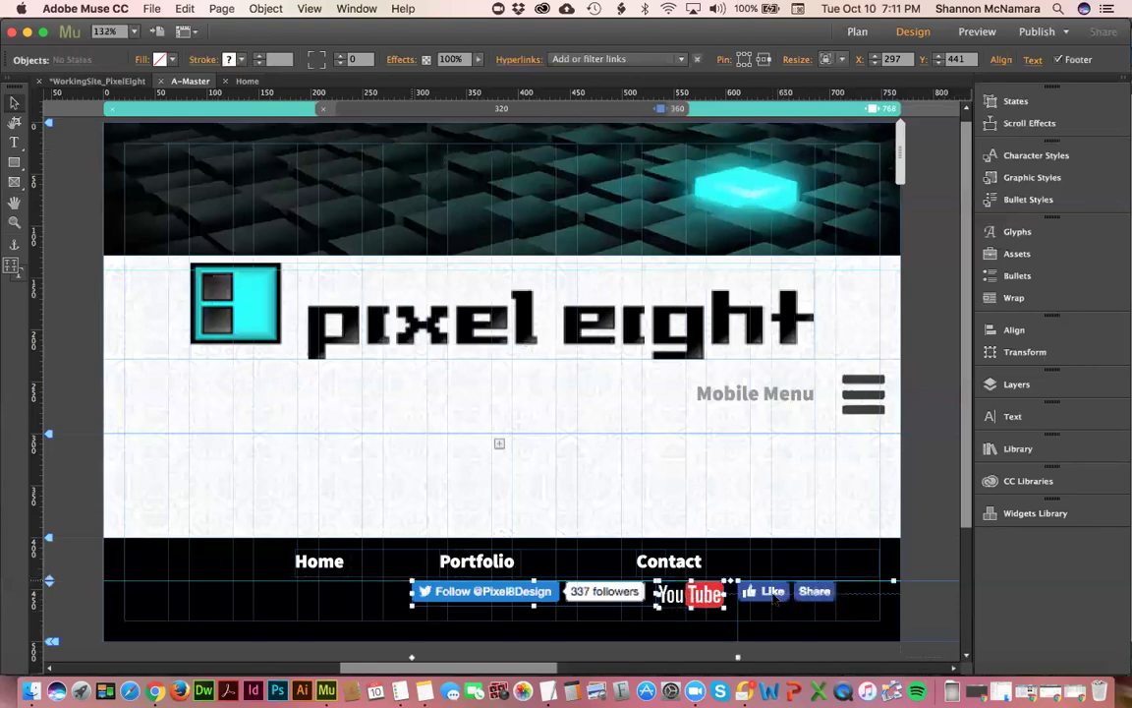
left_click_drag(772, 598, 654, 603)
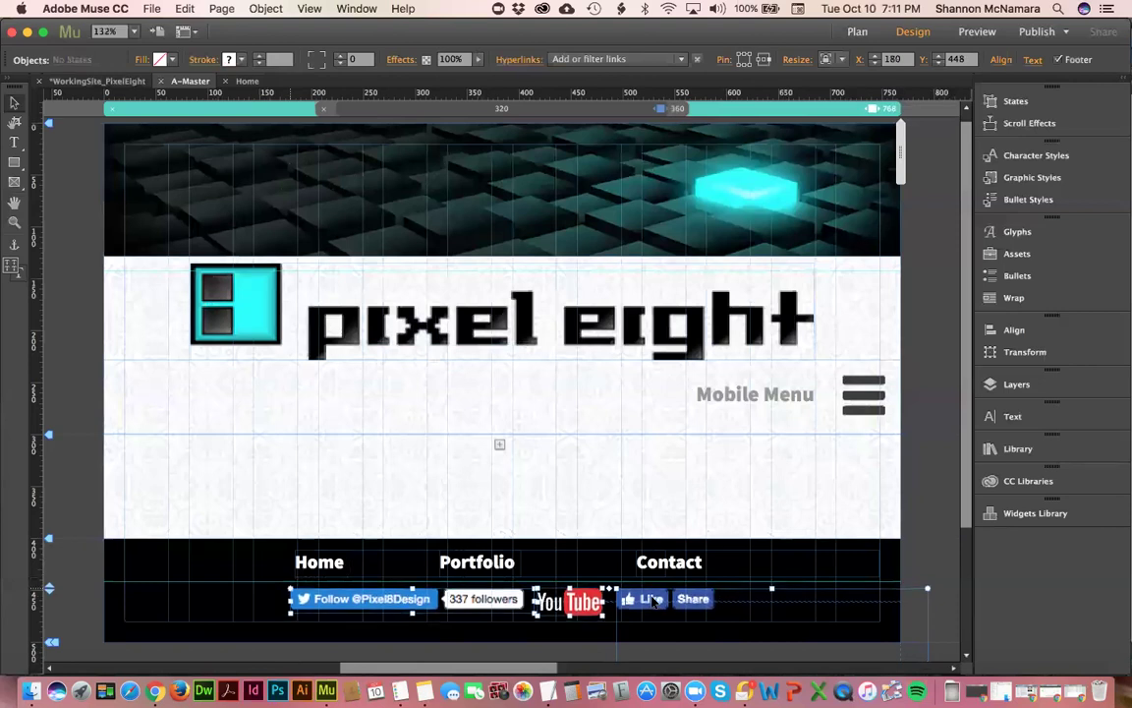
left_click(829, 452)
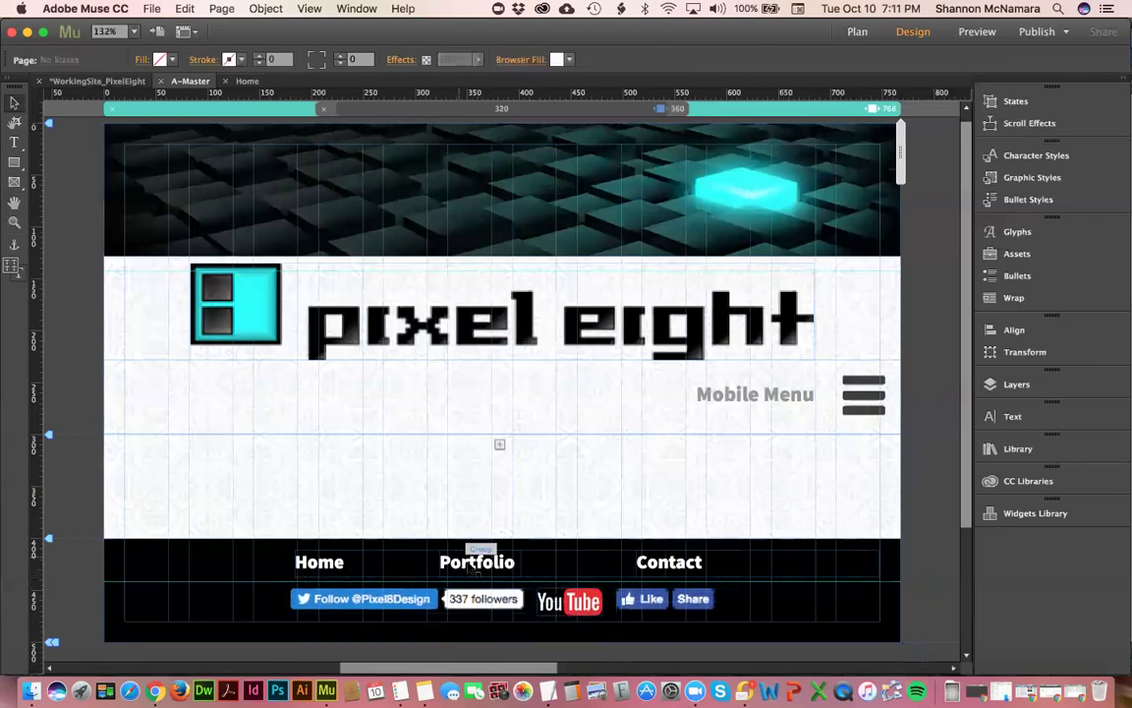
- Preview the footer at a narrower browser width and return to the 768 layout
left_click(476, 568)
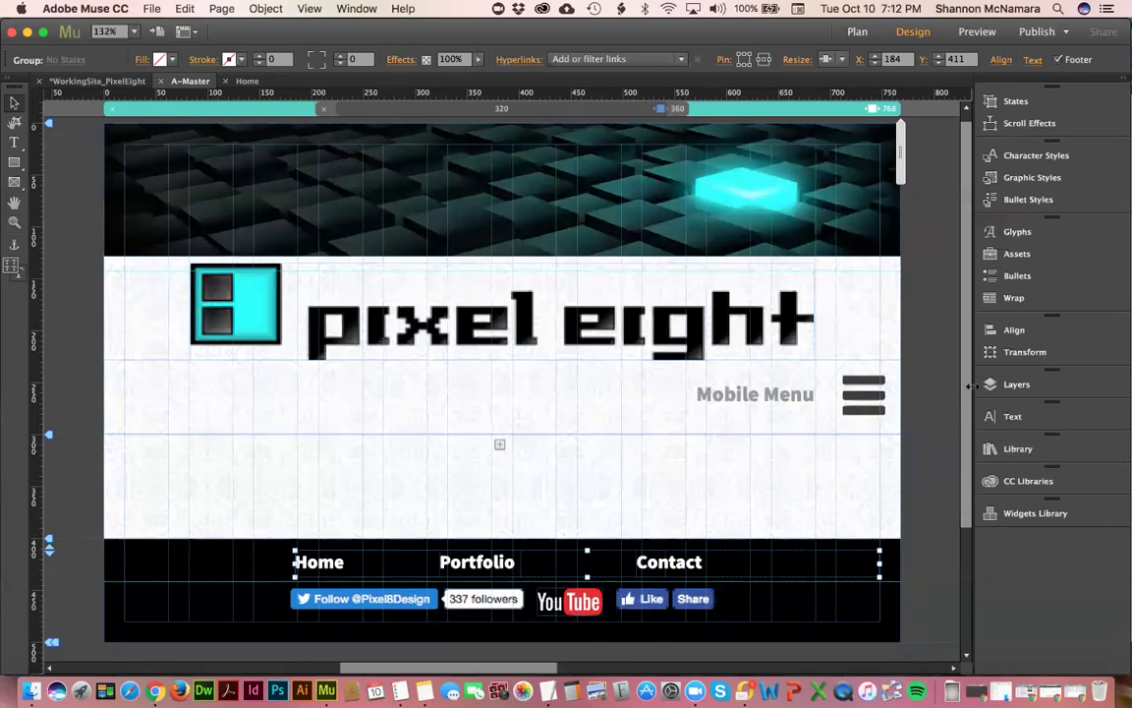
left_click(942, 469)
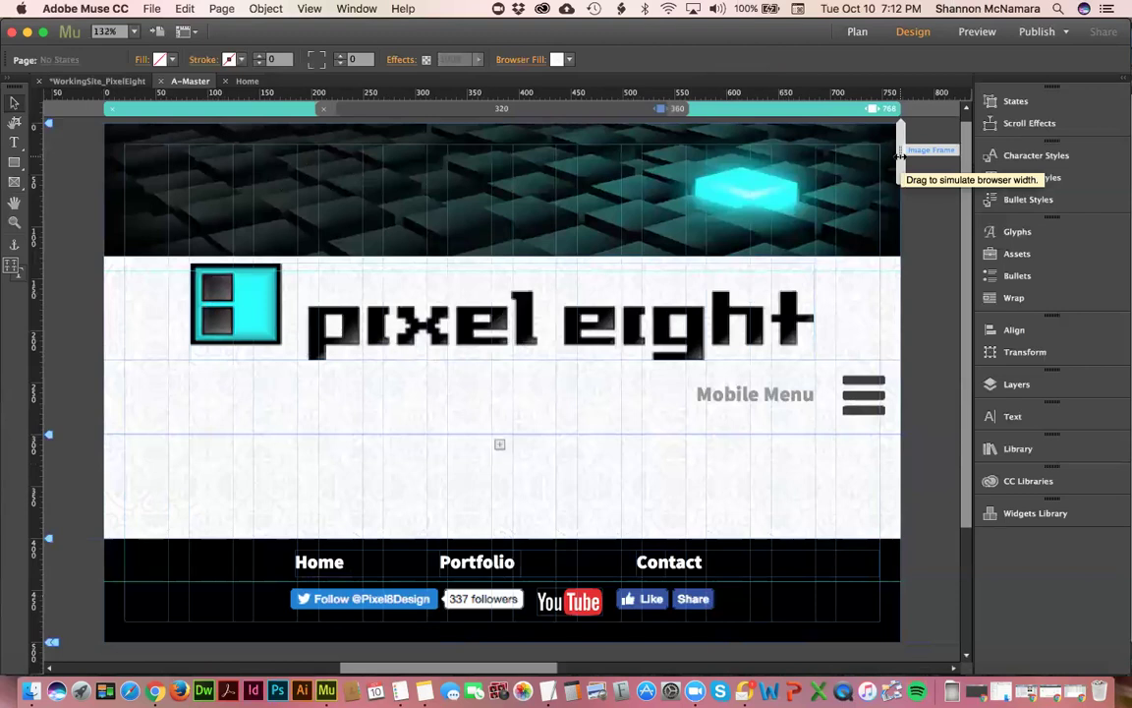
left_click_drag(899, 155, 822, 169)
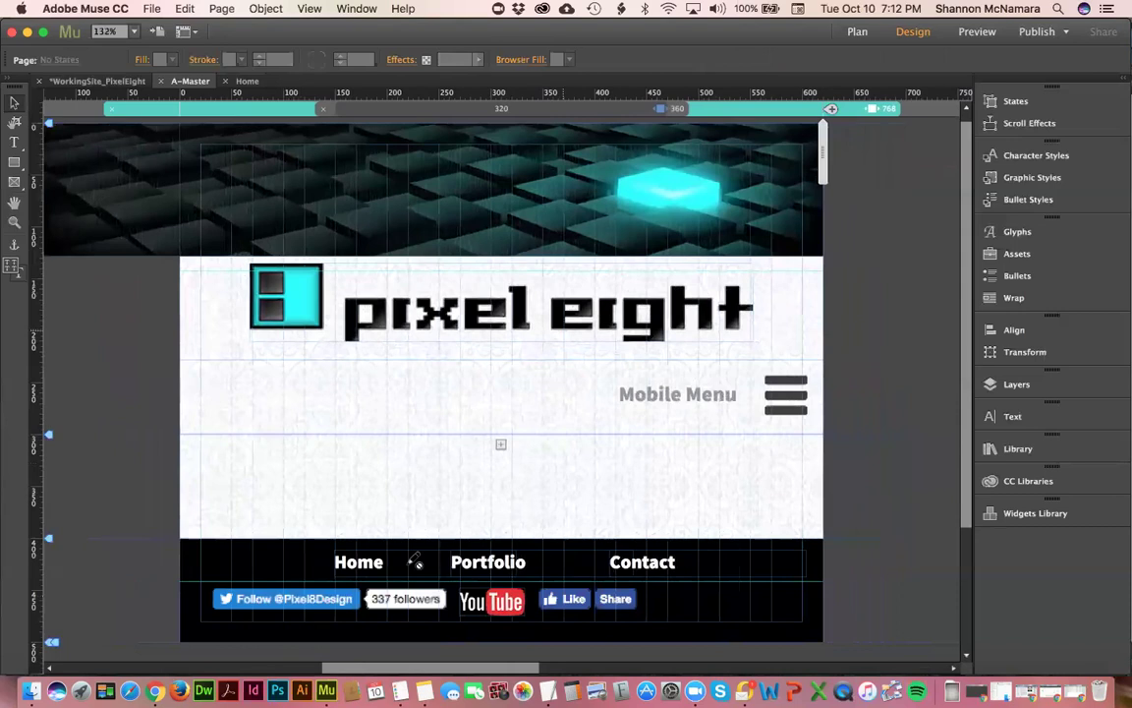
left_click(391, 602)
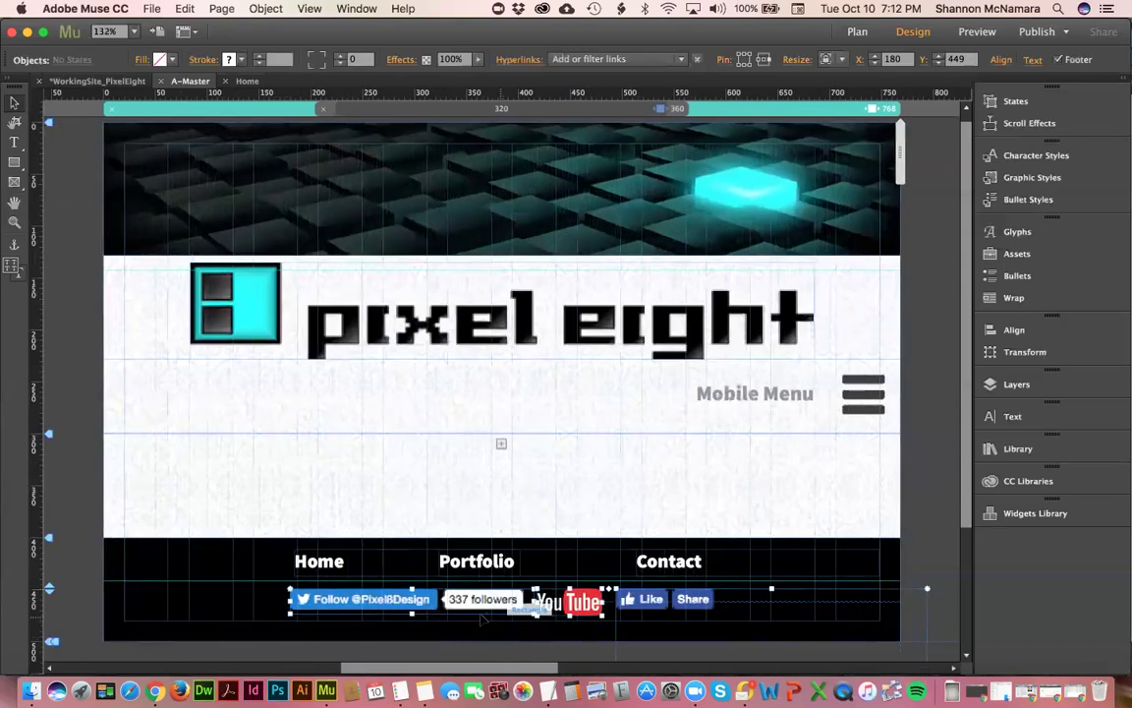
- Group the Twitter, YouTube and Like buttons and set the group to Responsive Width and Height
left_click(656, 602)
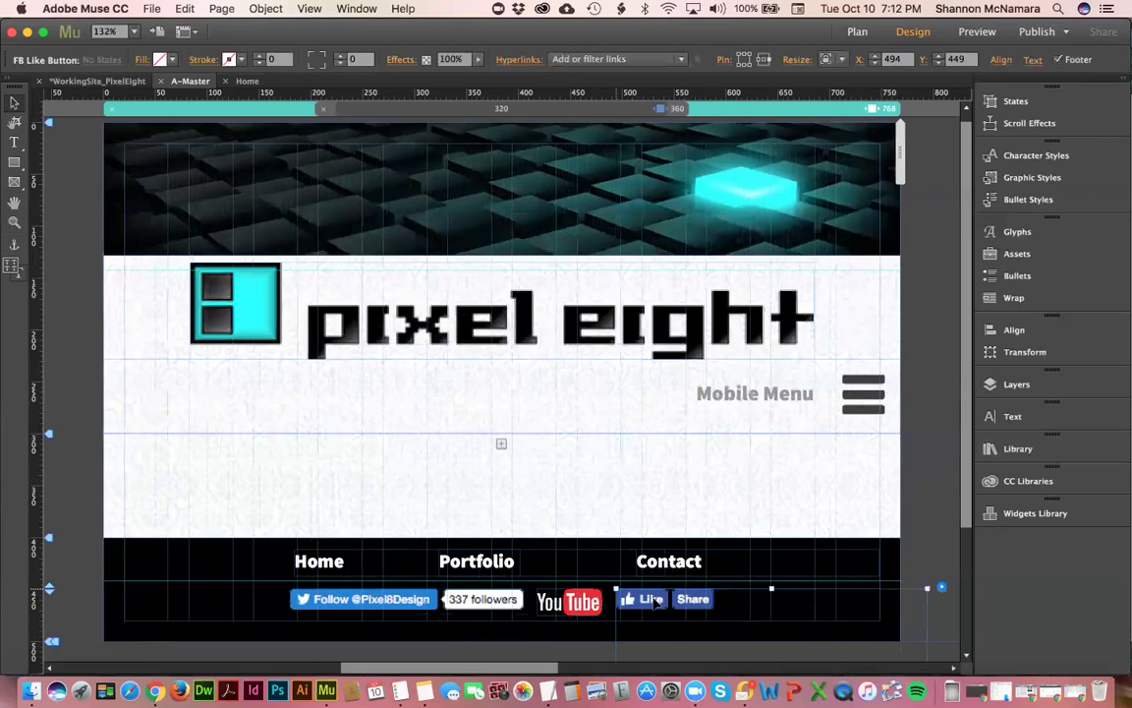
left_click(569, 601, "shift")
left_click(516, 601, "shift")
key("super+g")
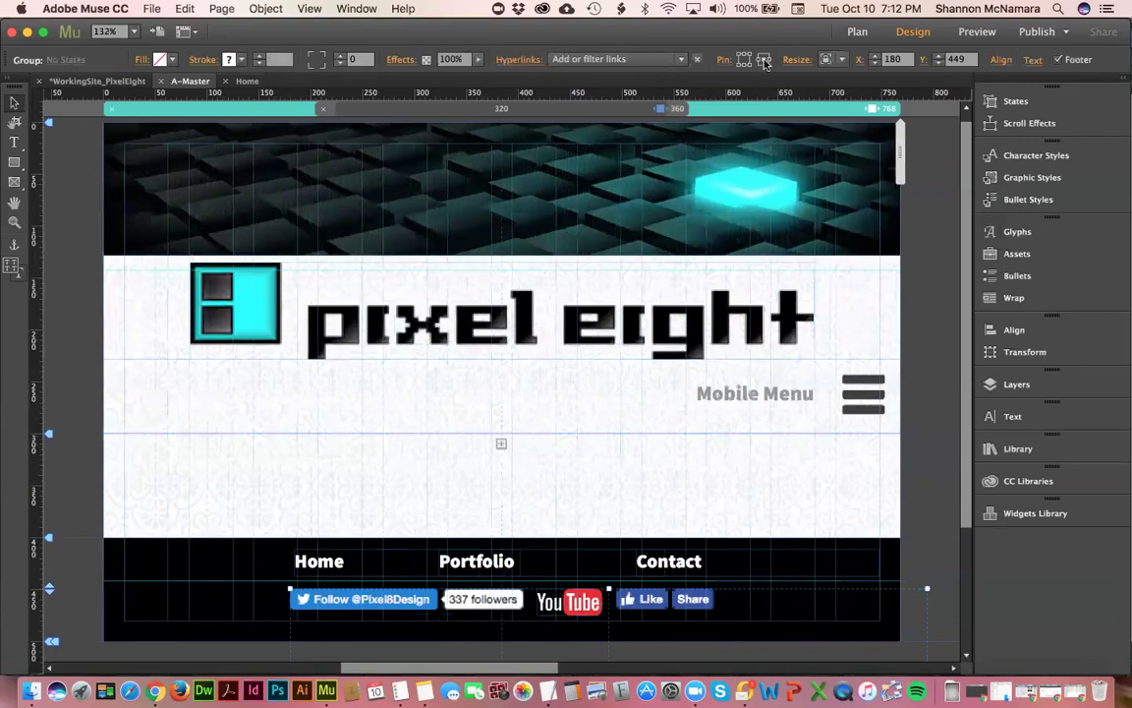
left_click(832, 59)
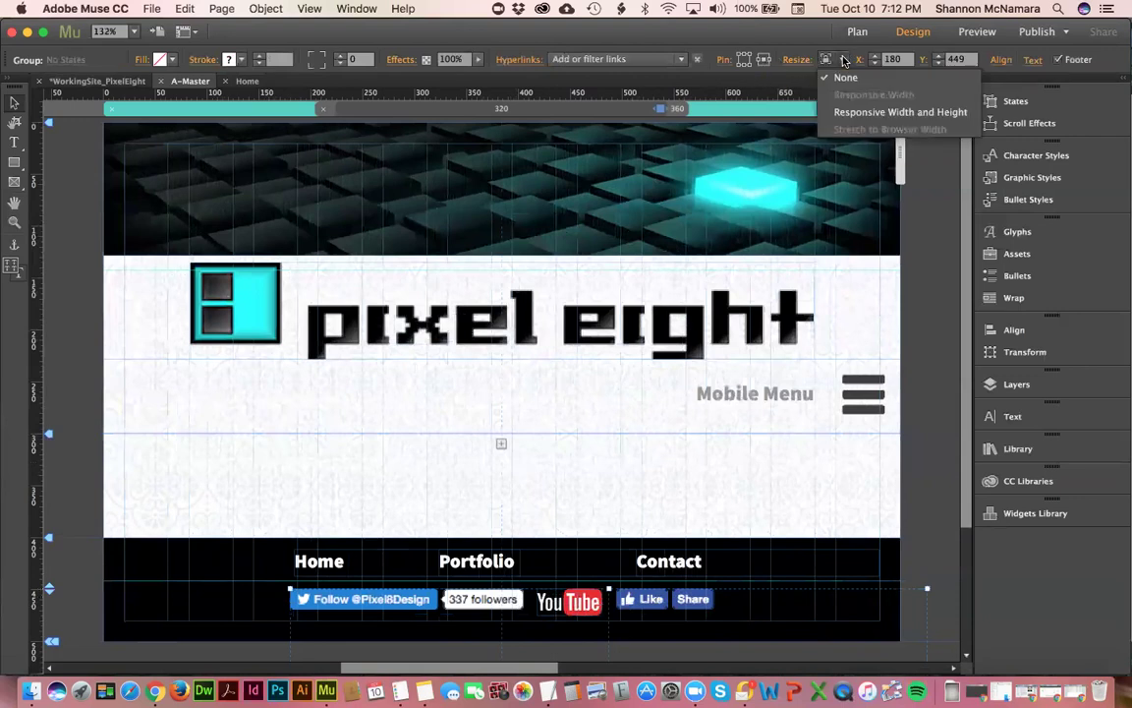
left_click(864, 112)
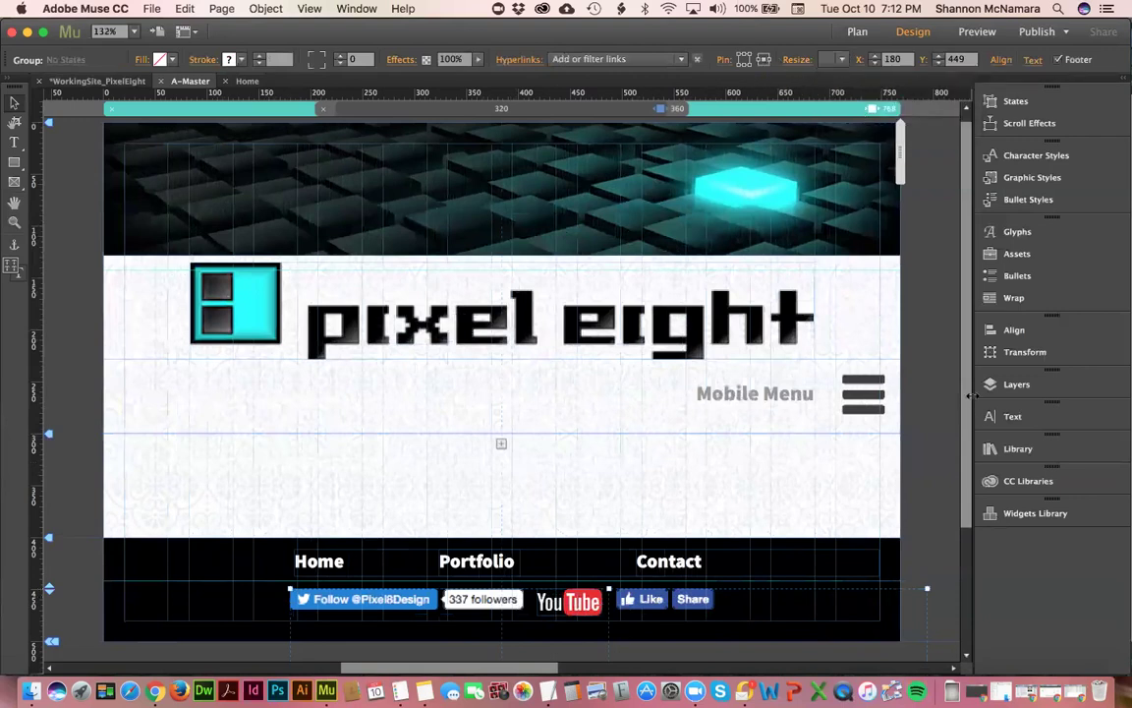
left_click(933, 420)
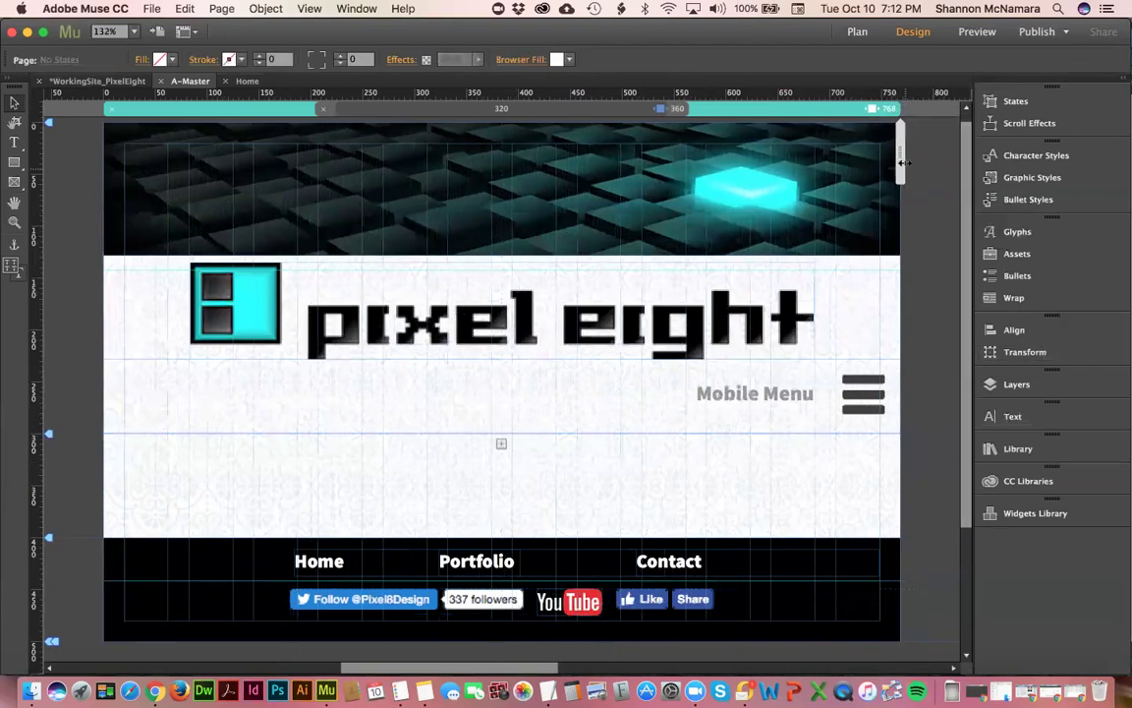
- Narrow the preview toward mobile and duplicate the YouTube logo below the Like button
mouse_move(888, 166)
left_mouse_down()
mouse_move(760, 182)
mouse_move(672, 167)
left_mouse_up()
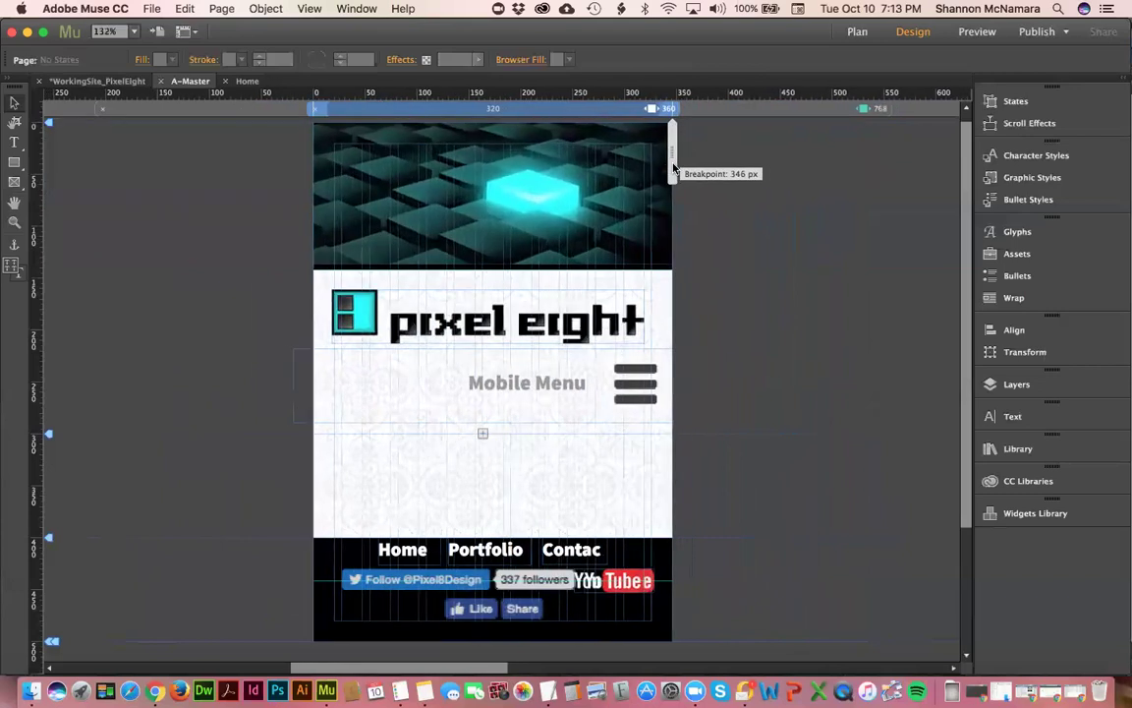
left_click(589, 582)
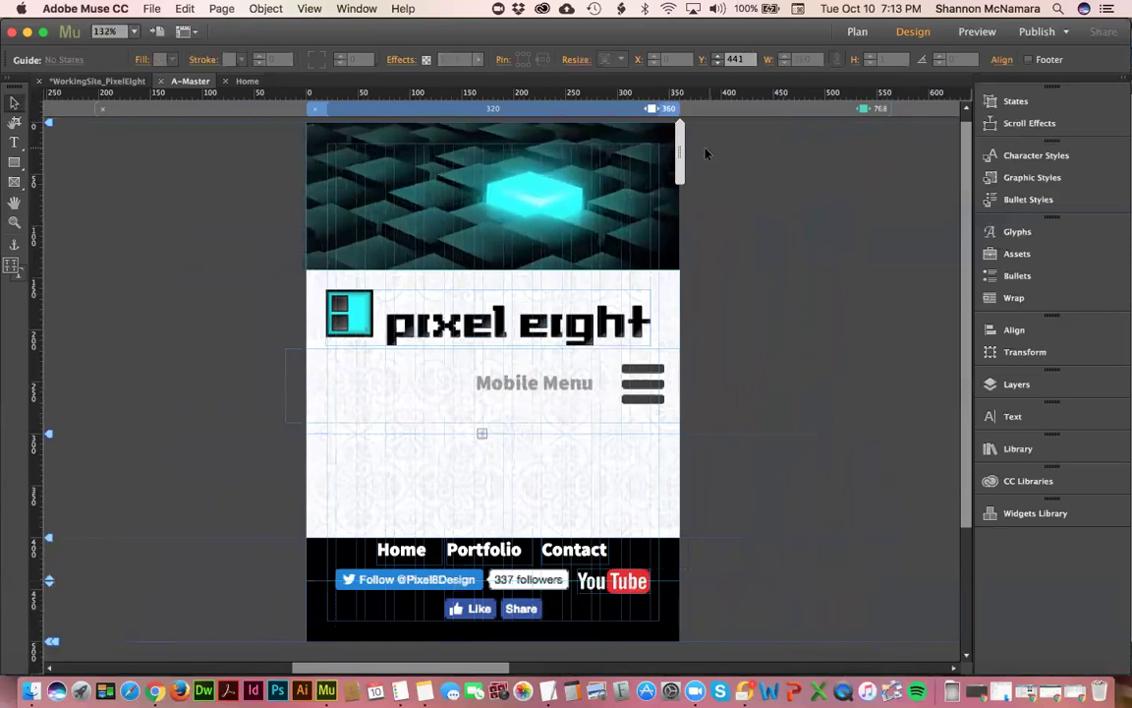
left_click_drag(693, 152, 678, 149)
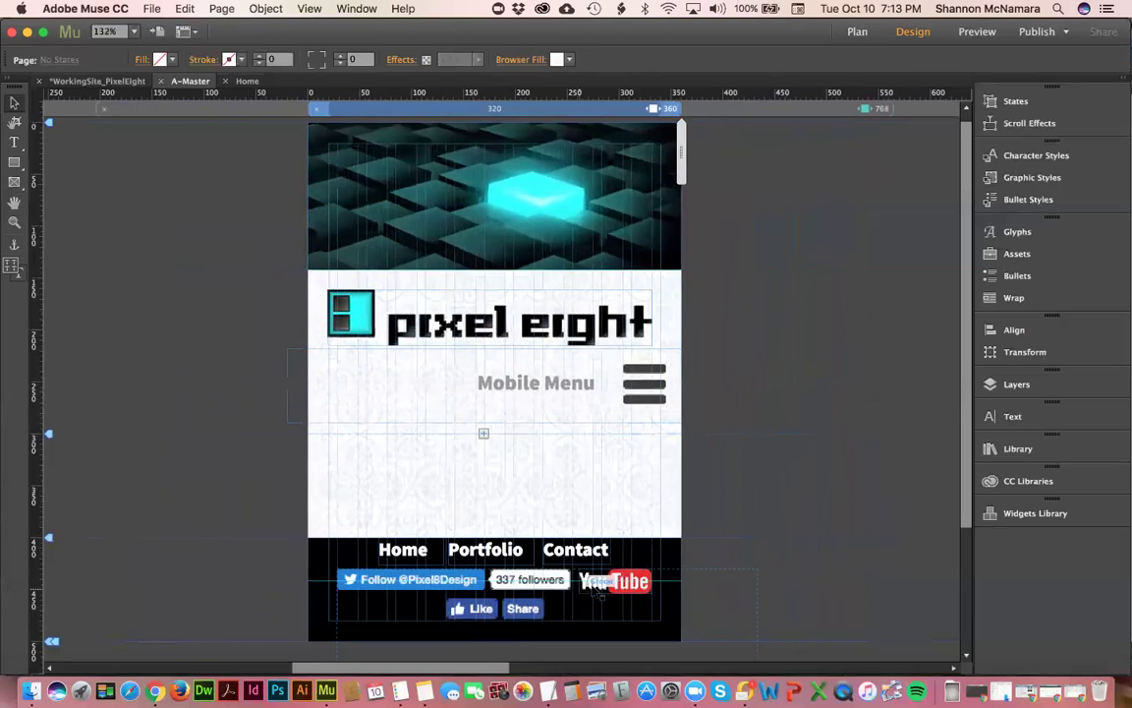
left_click(595, 587)
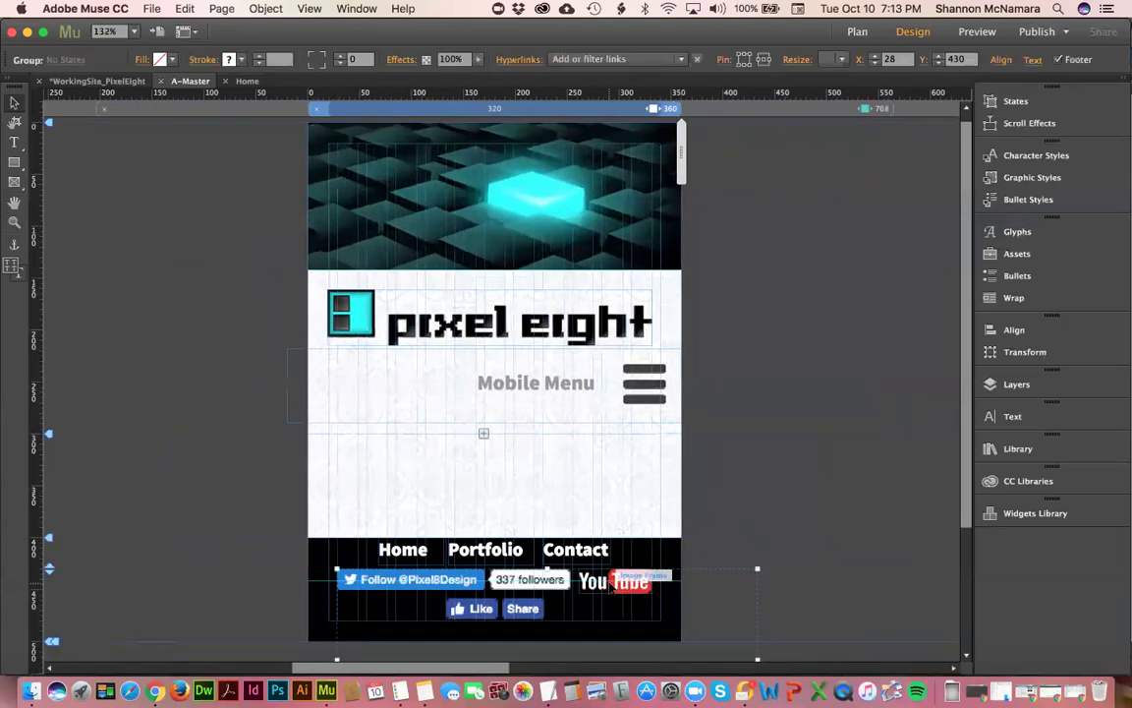
left_click(682, 571)
left_click(641, 578)
left_click_drag(641, 578, 630, 625)
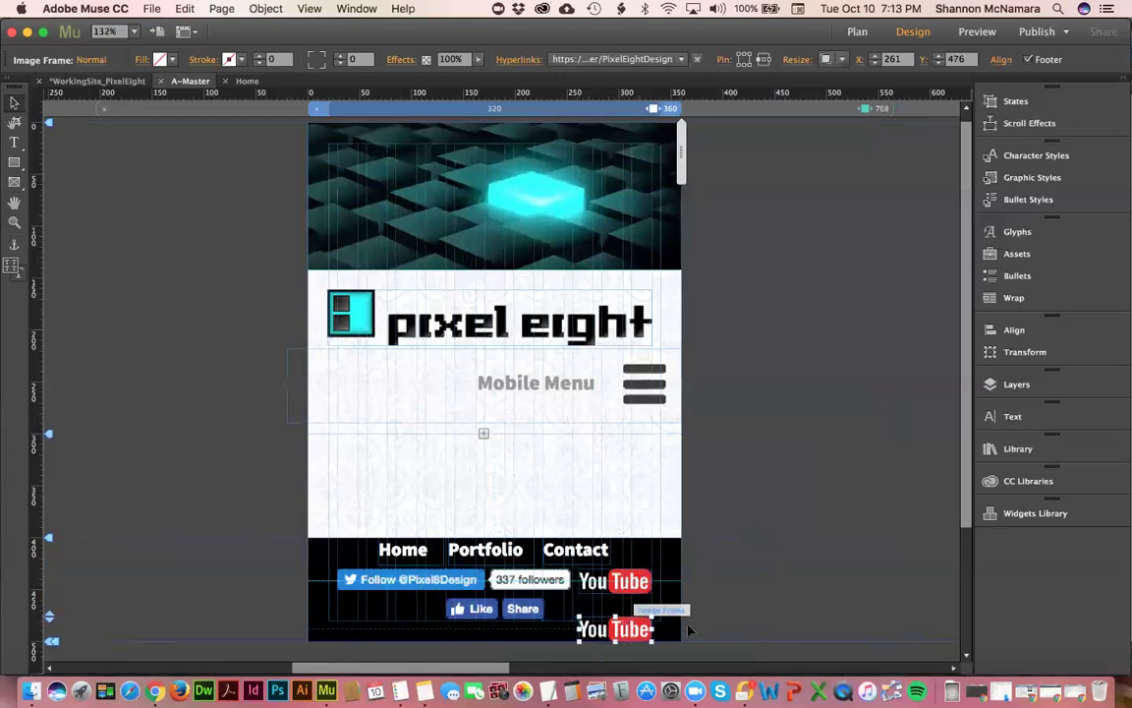
- Switch to the 360 px layout and try duplicating the Like and Share buttons, then undo
left_click(787, 110)
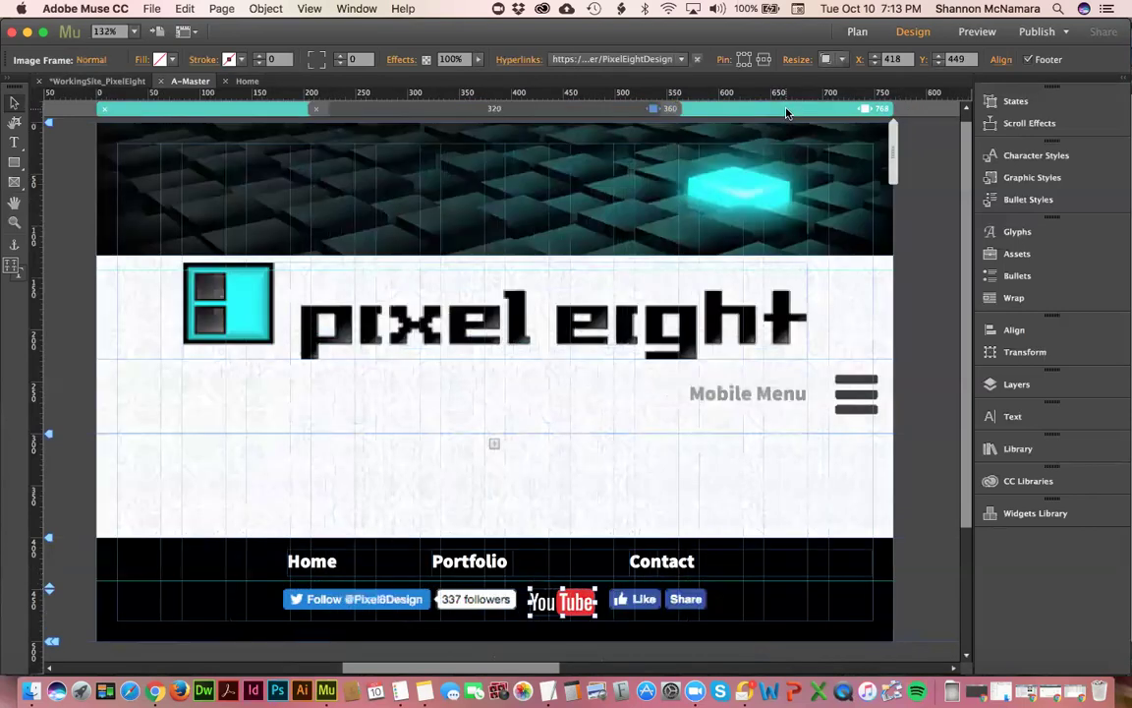
left_click(919, 110)
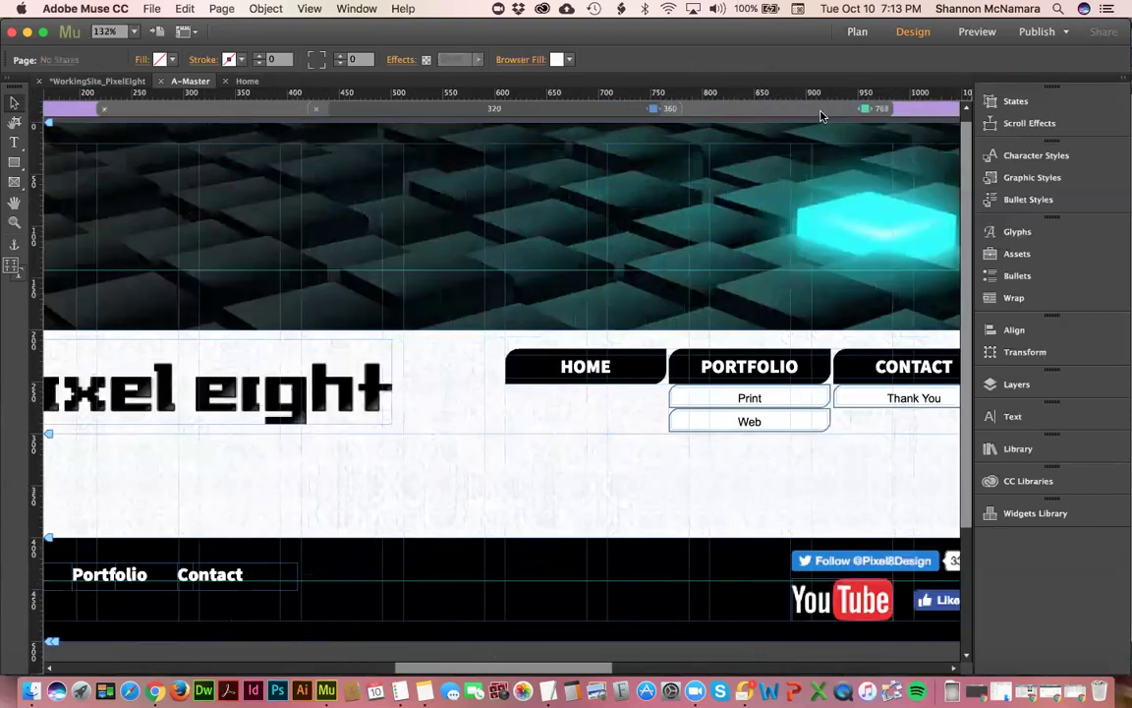
left_click(669, 109)
left_click(674, 110)
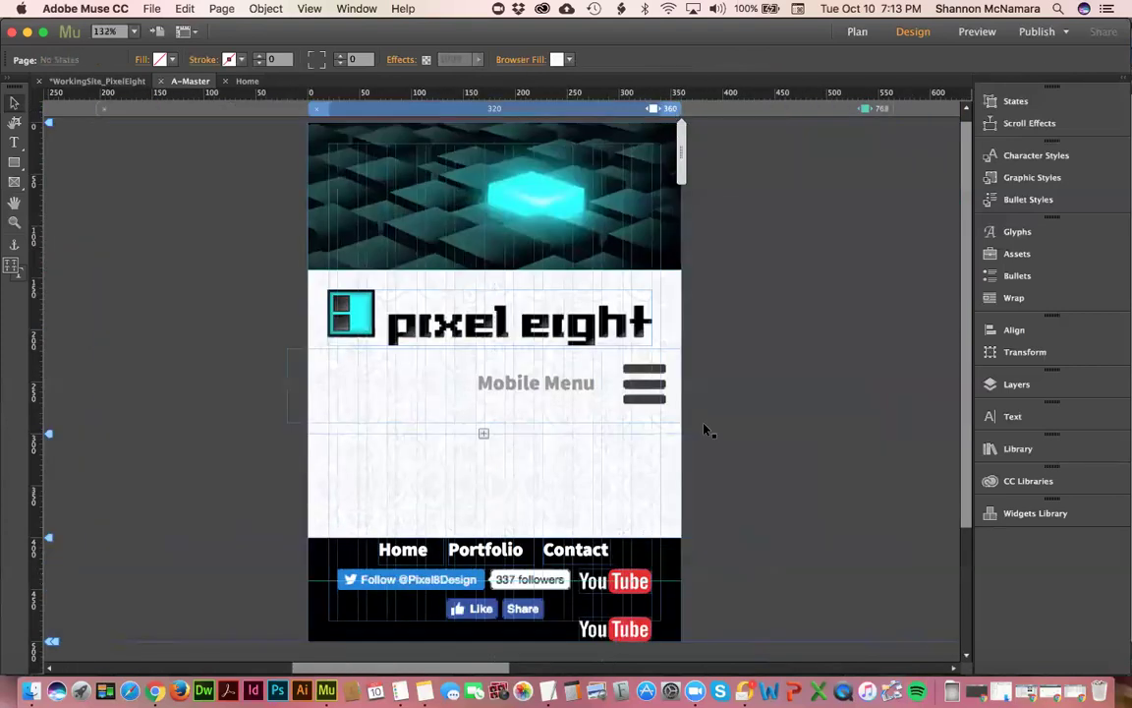
left_click(596, 629)
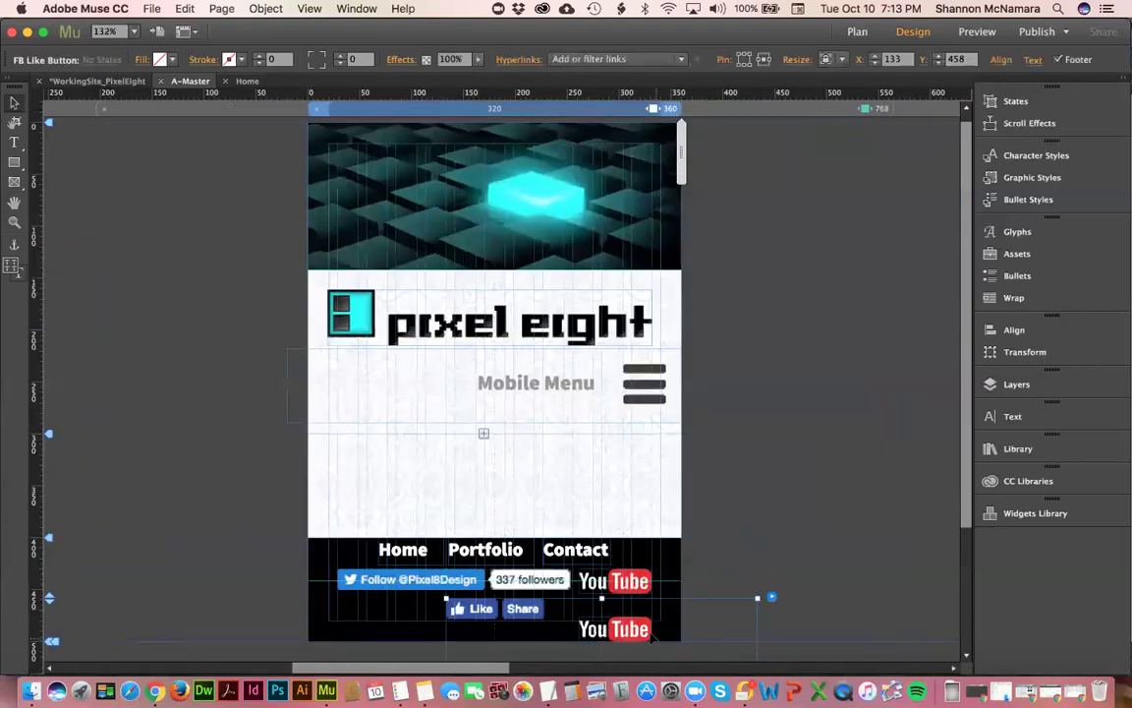
left_click_drag(472, 610, 472, 641)
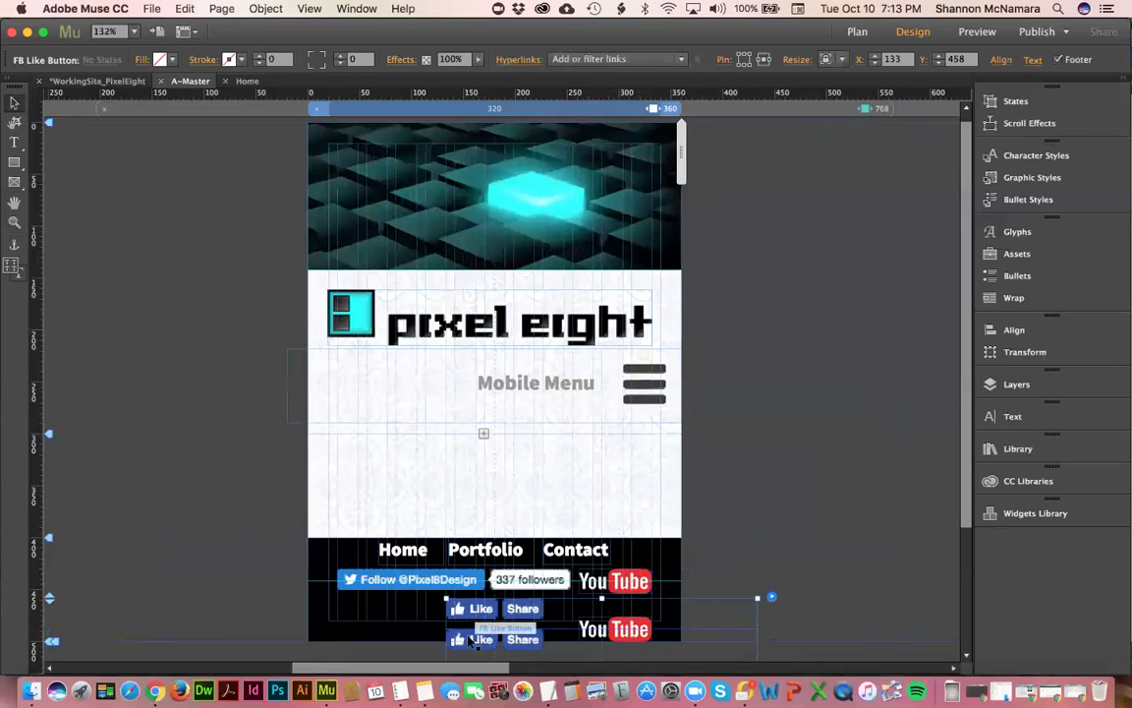
key("super+z")
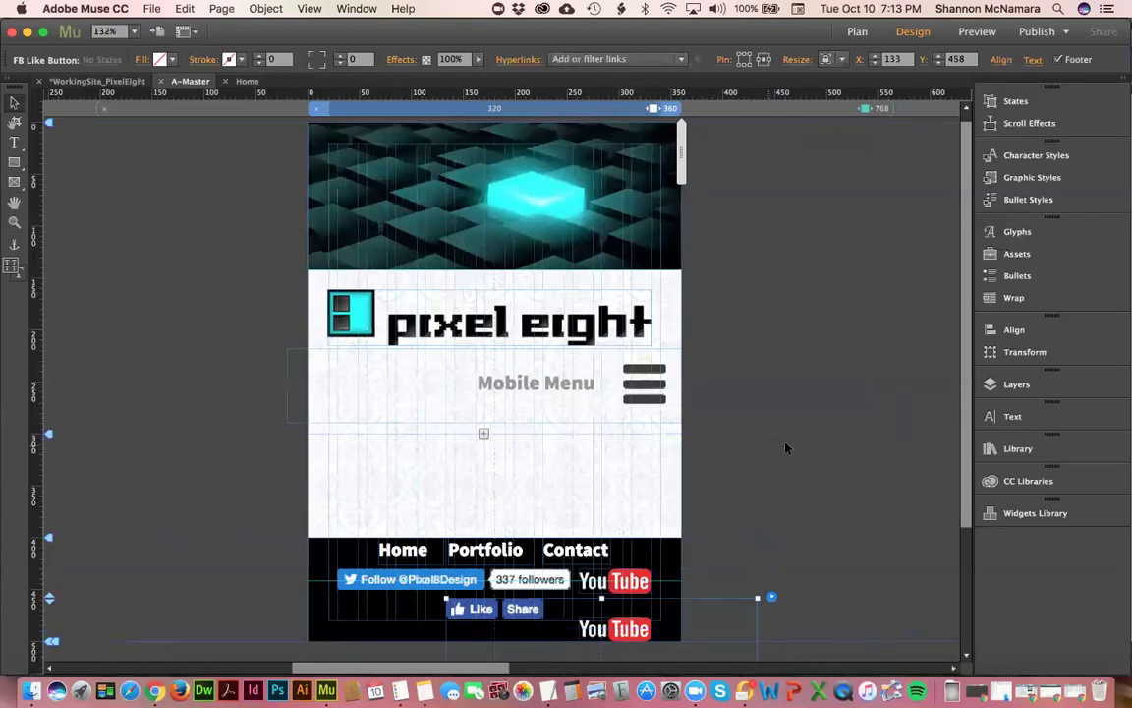
- Delete the extra YouTube logo from the 360 px footer and clear the selection
left_click(626, 630)
key("Delete")
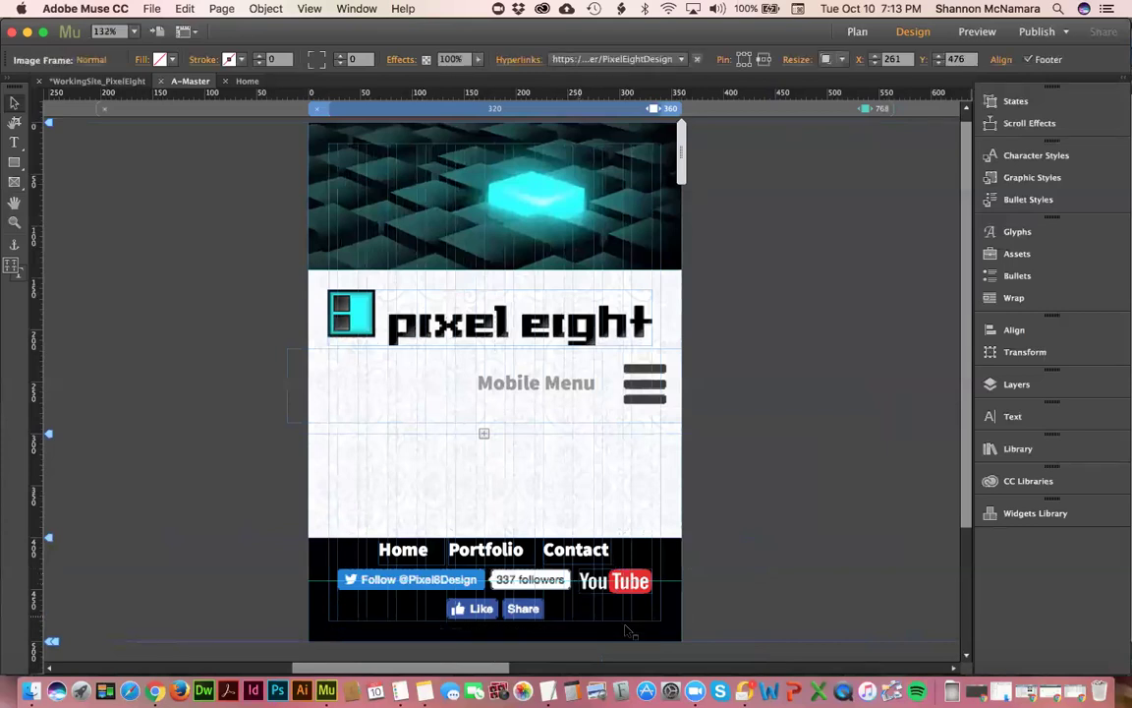
left_click(422, 578)
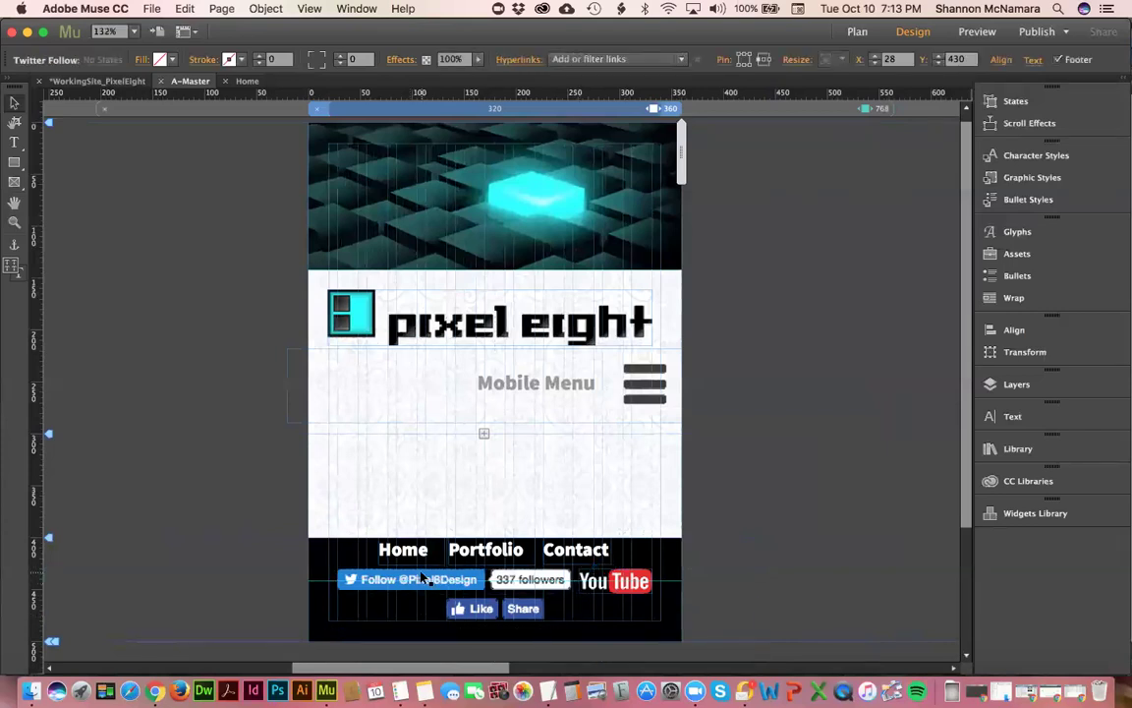
left_click(412, 526)
left_click(476, 548)
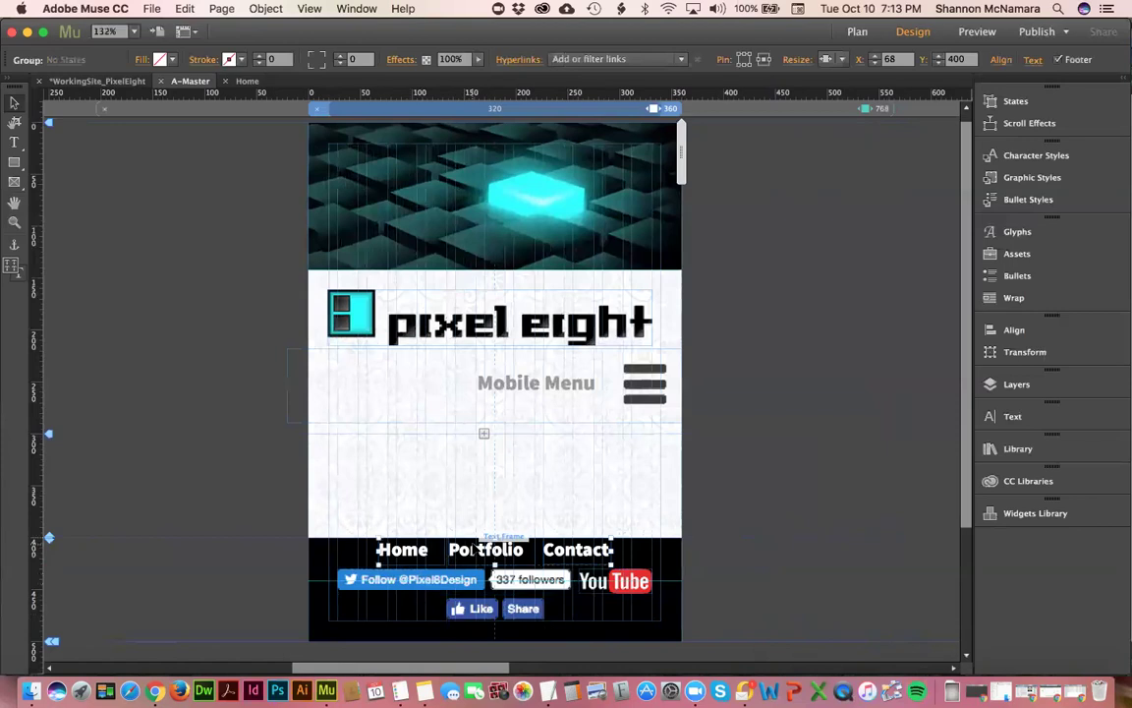
key("Escape")
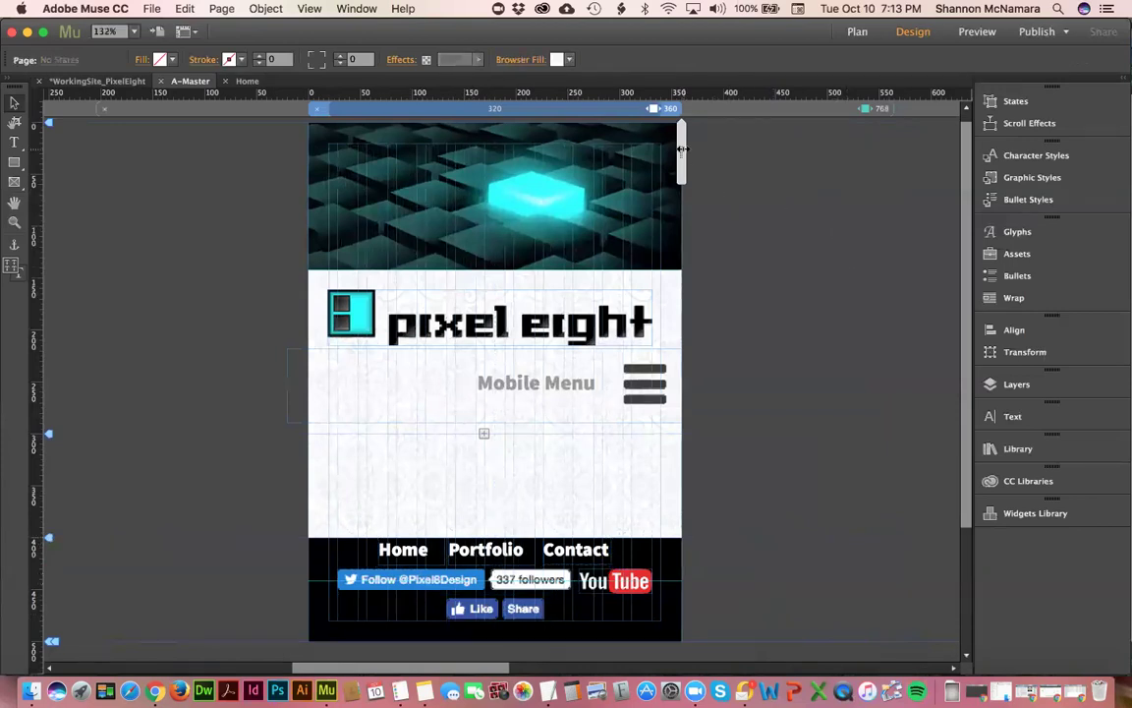
- At the 768 layout, hide the footer's Home, Portfolio and Contact links in other breakpoints, then preview narrower widths
left_click_drag(703, 157, 708, 154)
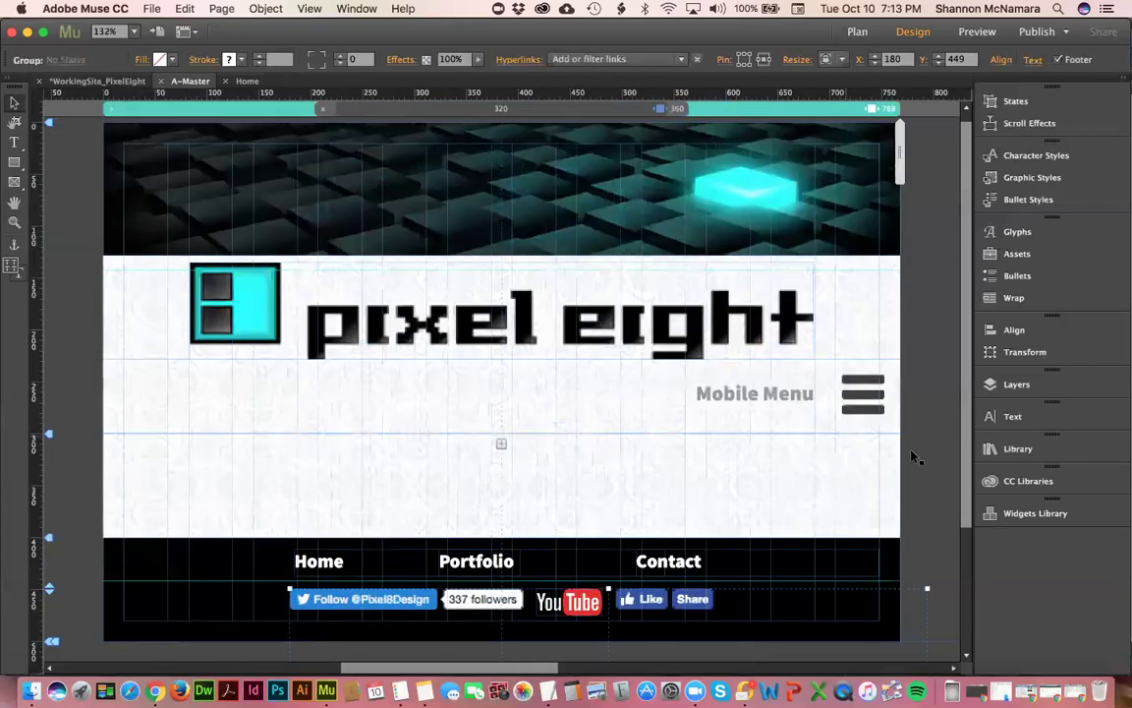
left_click(914, 450)
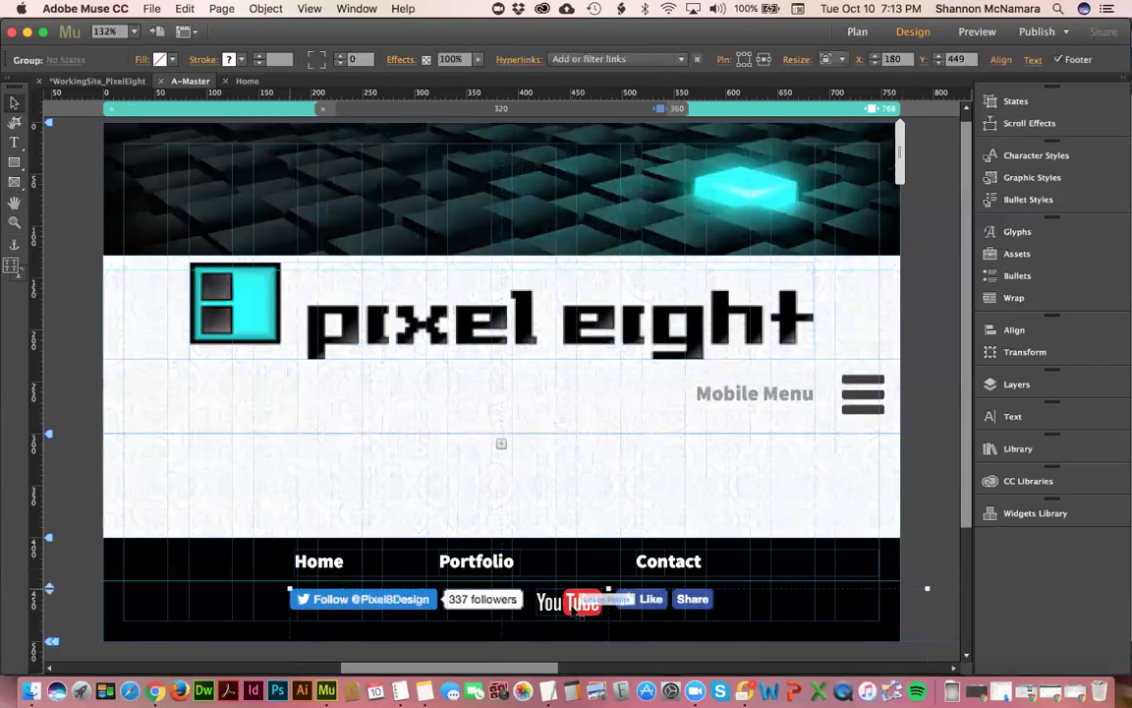
left_click(337, 560)
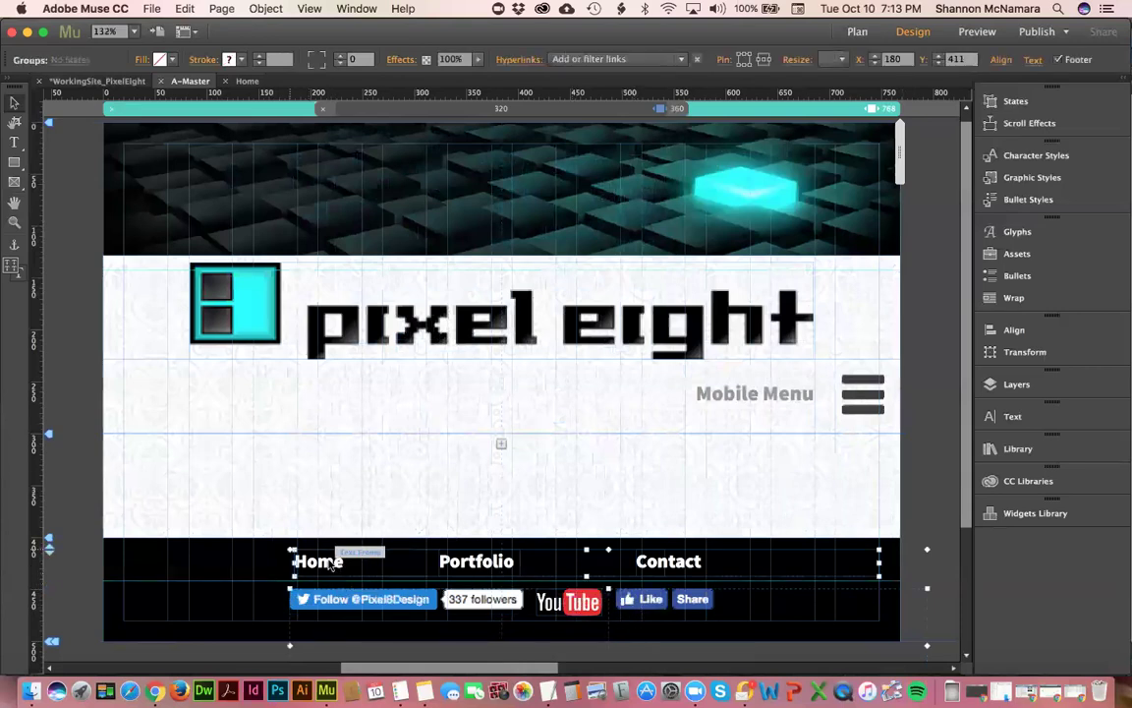
right_click(331, 562)
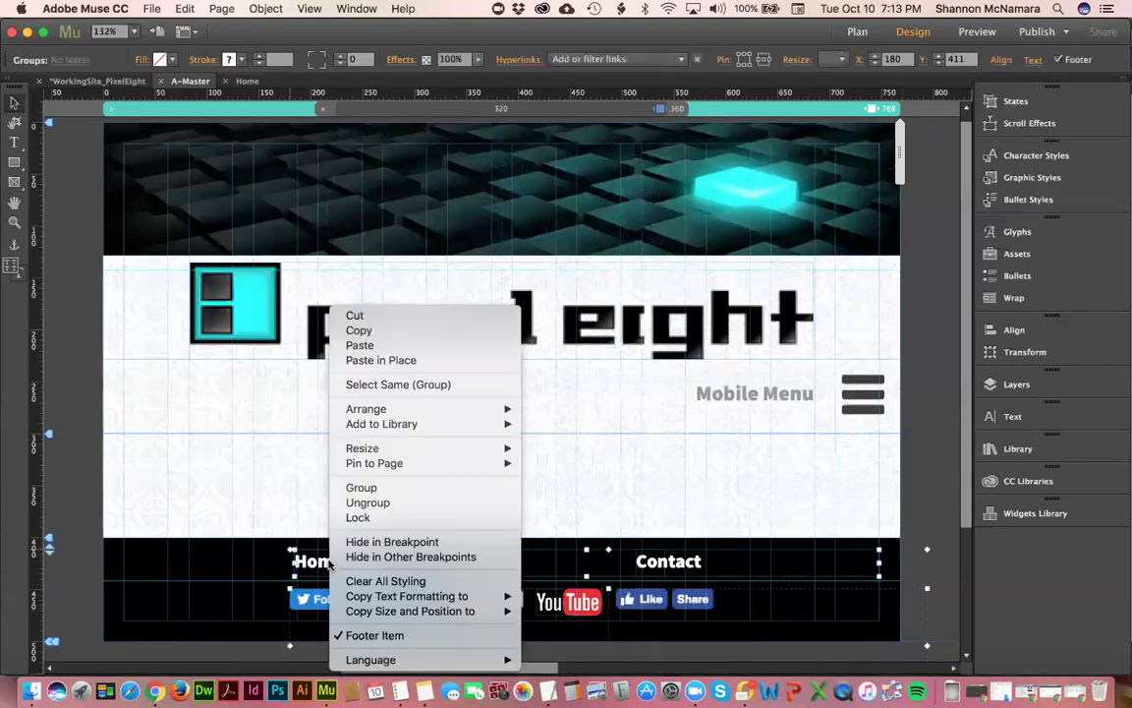
left_click(401, 557)
left_click(892, 95)
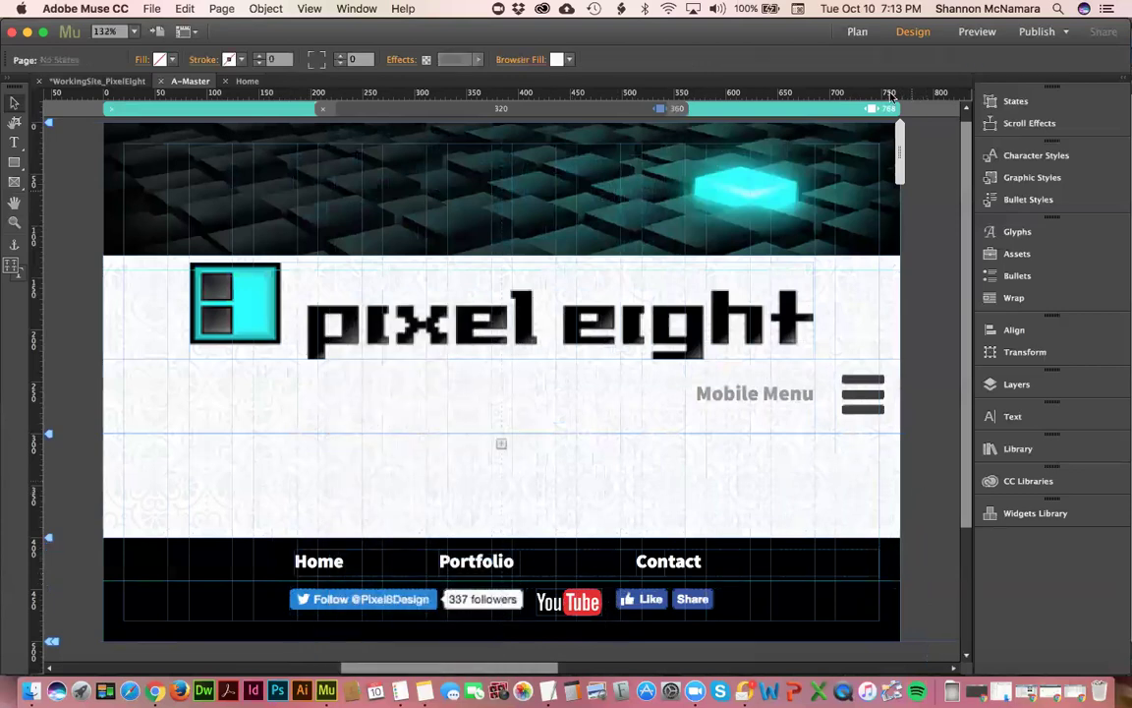
mouse_move(884, 147)
left_mouse_down()
mouse_move(800, 128)
mouse_move(677, 127)
mouse_move(690, 122)
left_mouse_up()
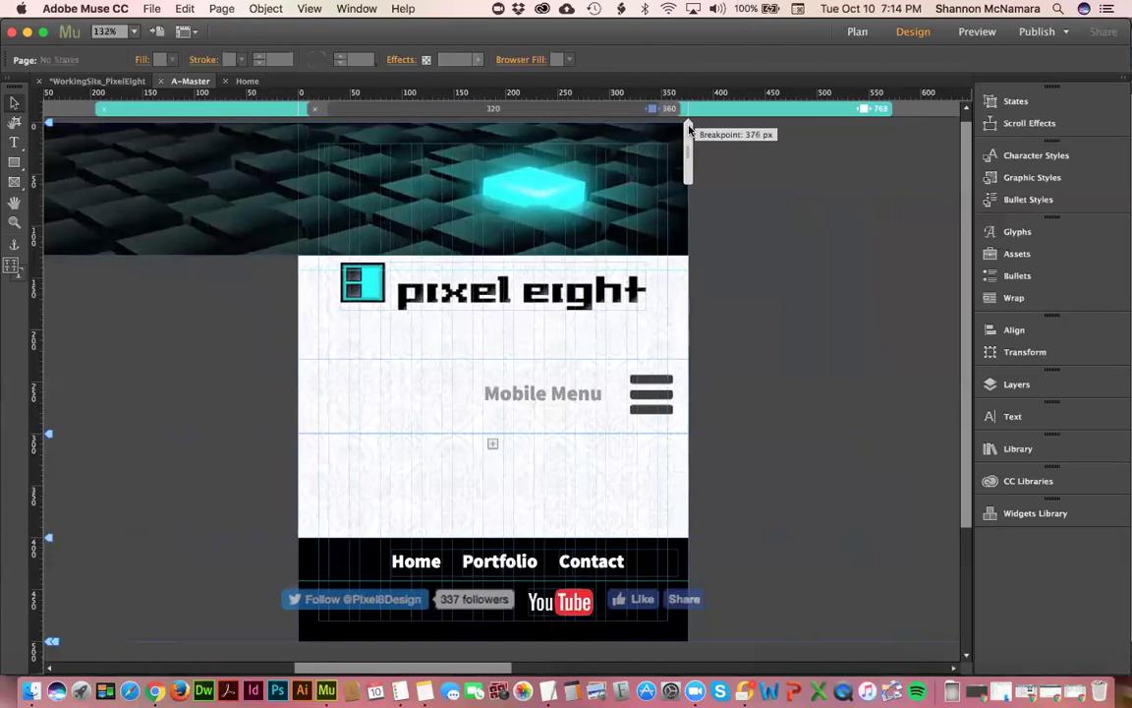
left_click(312, 602)
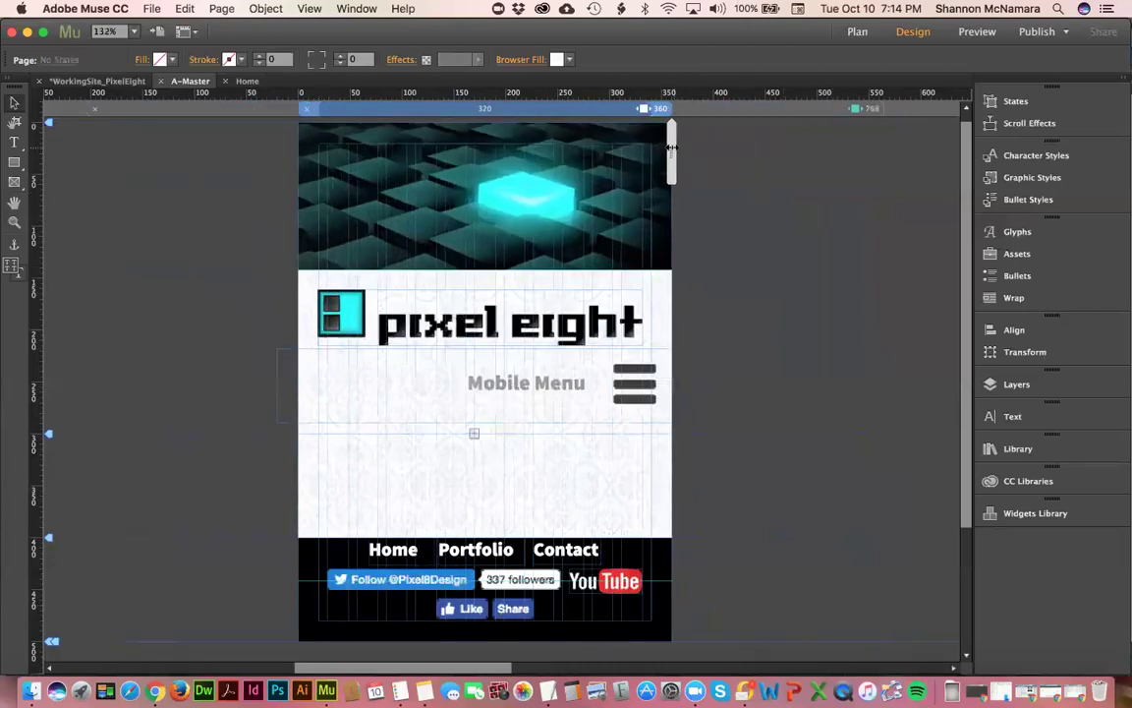
left_click_drag(681, 147, 676, 149)
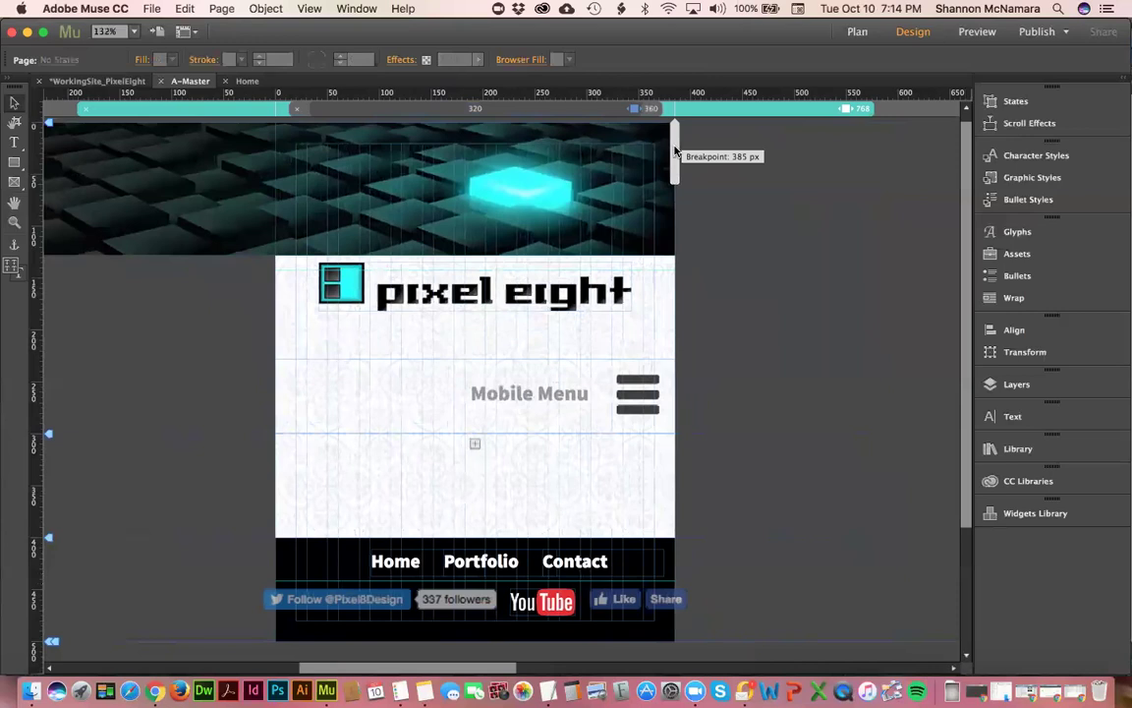
left_click_drag(675, 149, 674, 149)
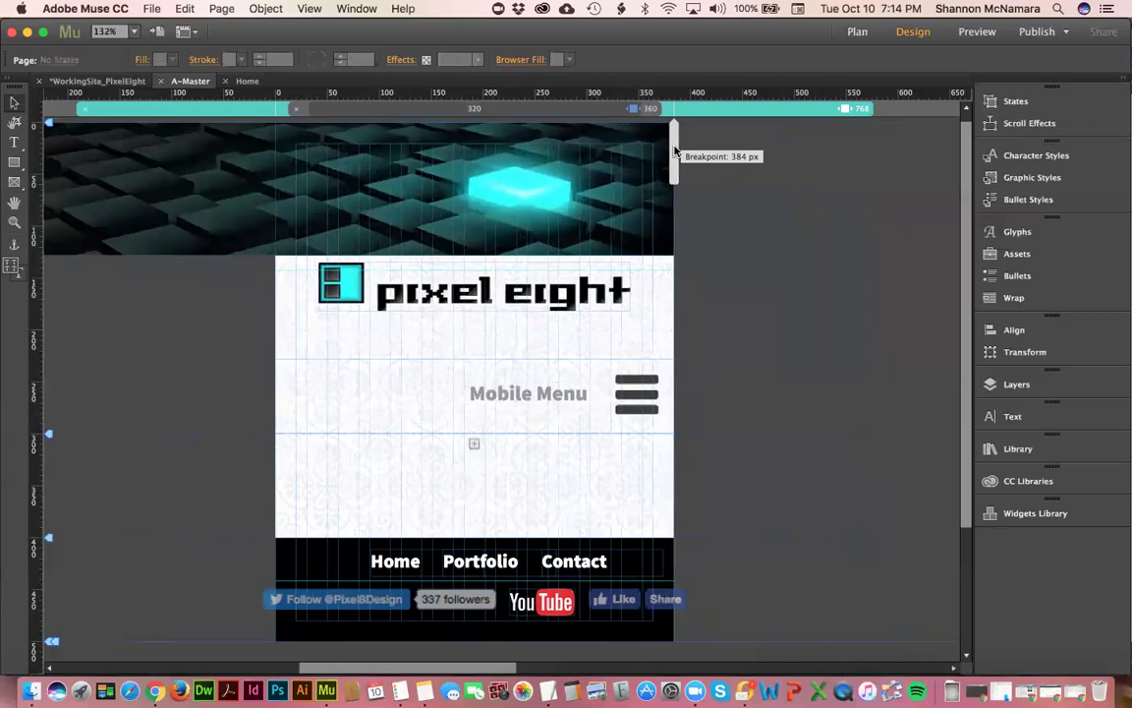
left_click_drag(676, 149, 702, 154)
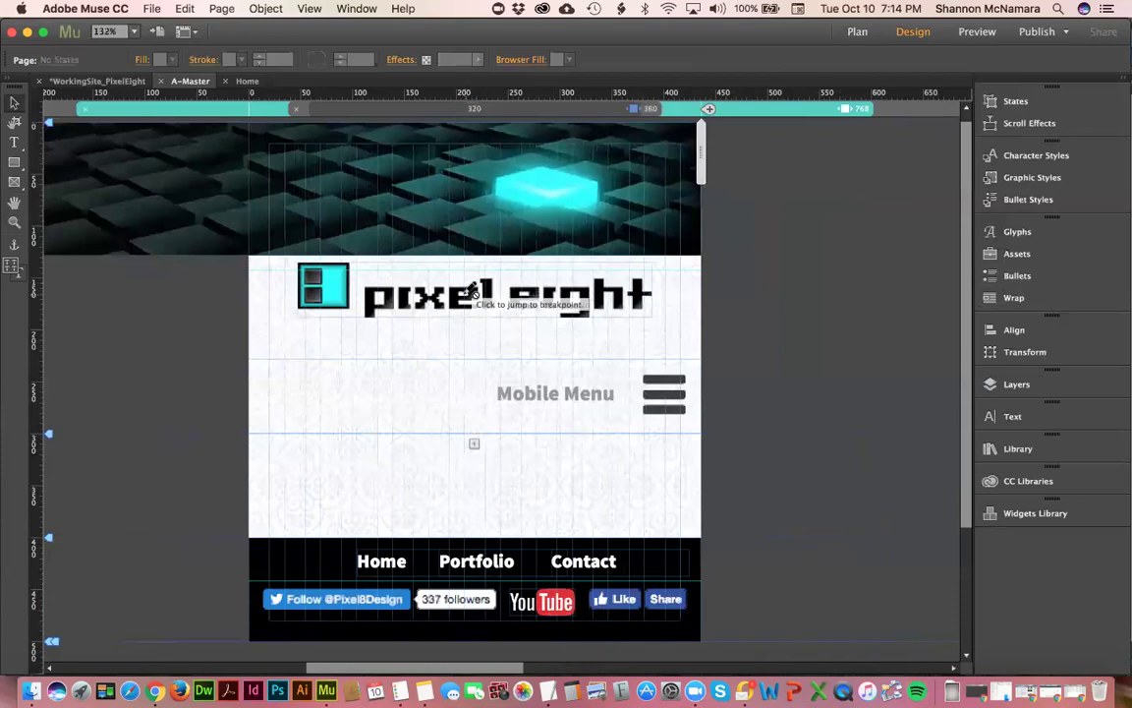
left_click_drag(713, 157, 856, 152)
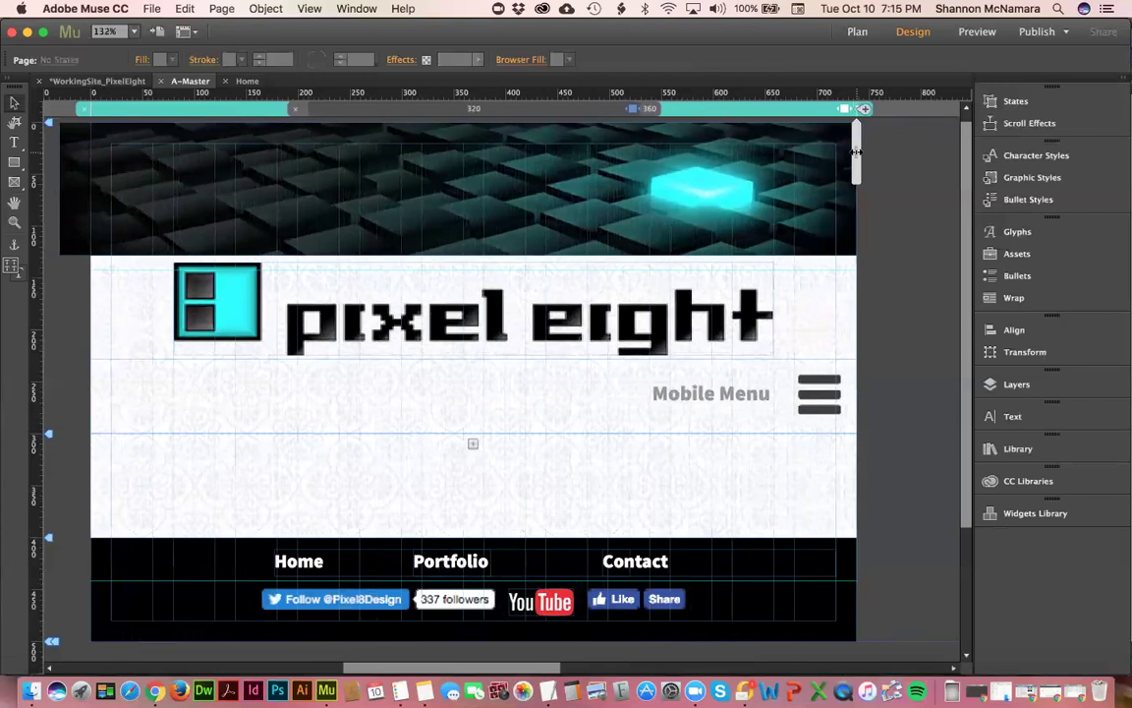
left_click(648, 110)
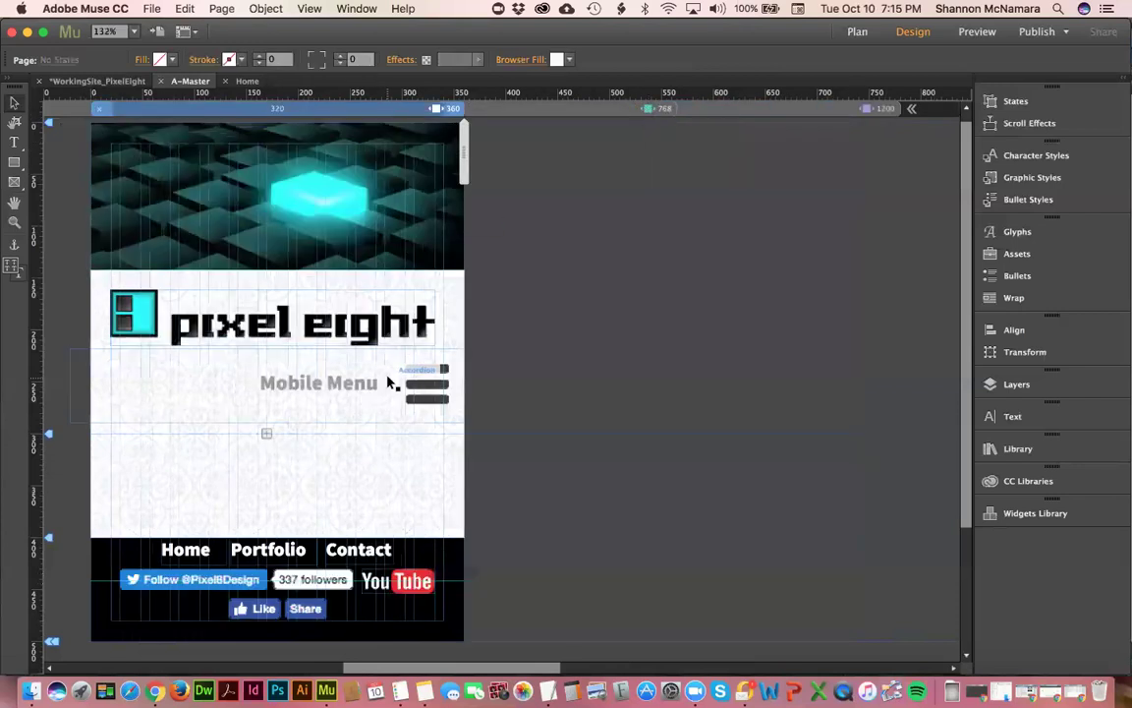
- Expand the mobile menu accordion and select its HOME menu item
left_click(432, 383)
left_click(430, 384)
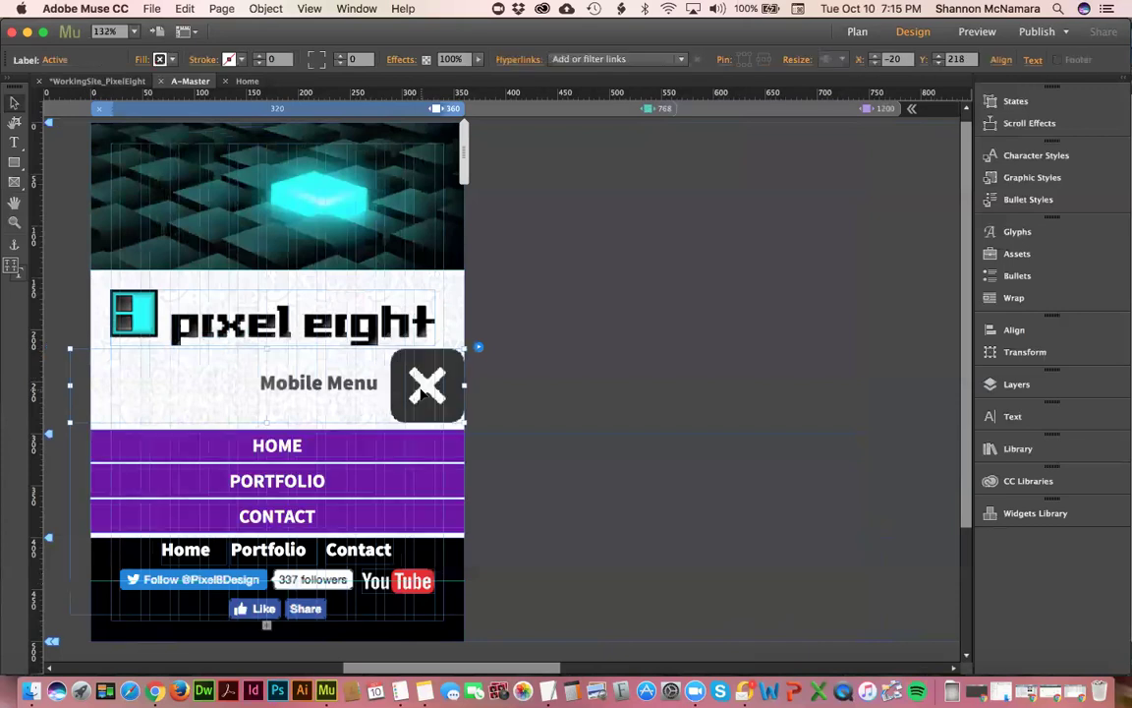
left_click(285, 452)
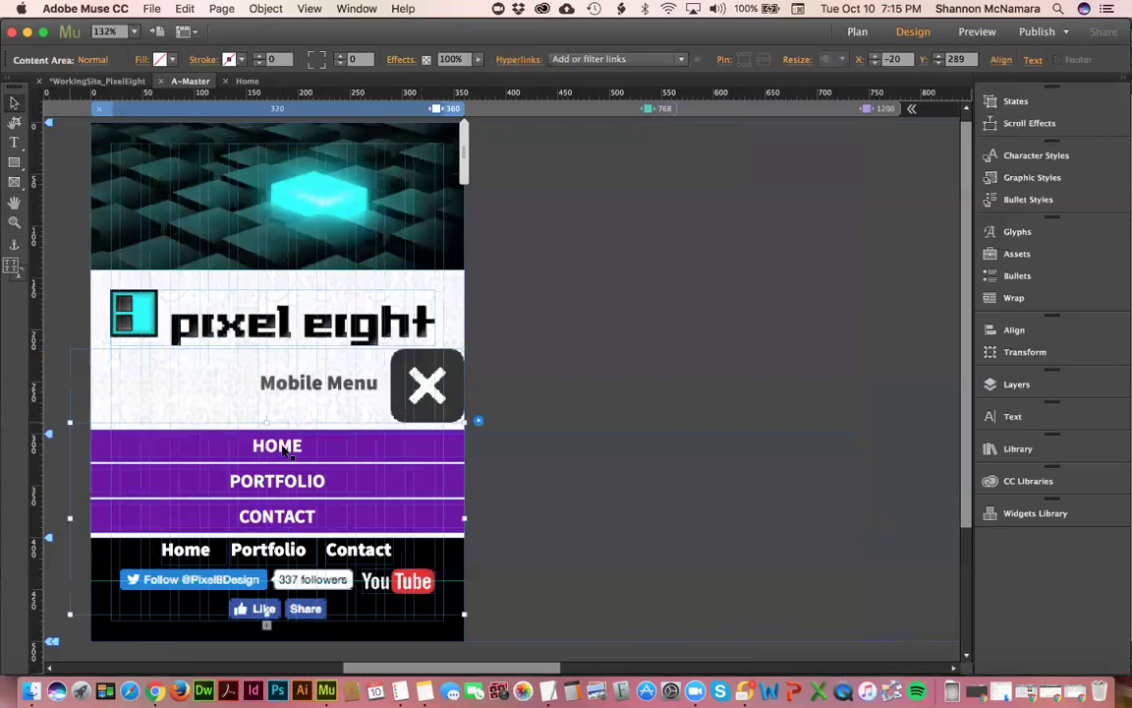
left_click(272, 430)
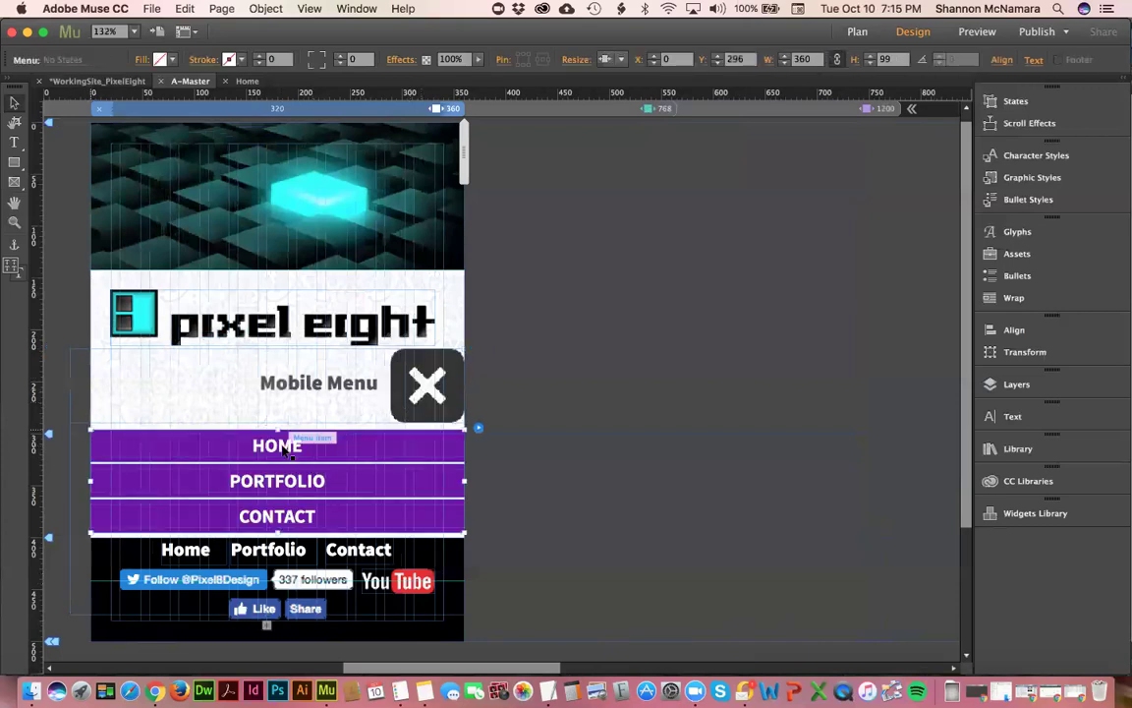
left_click(177, 442)
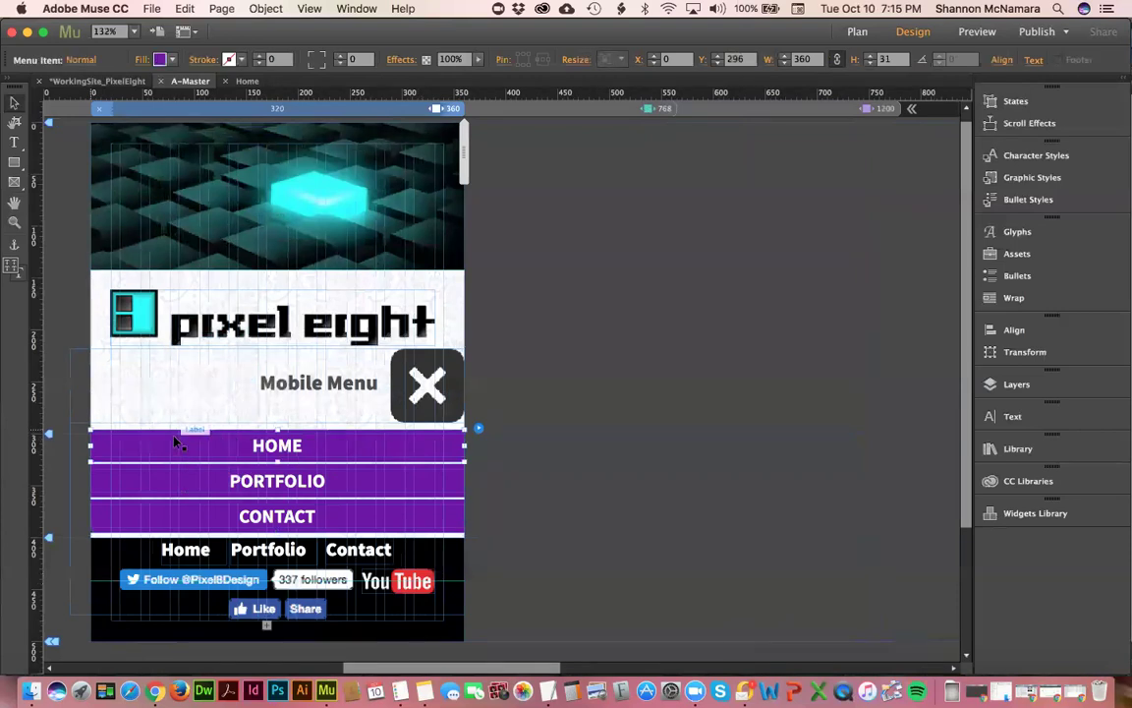
- Fill the menu items with the logo's cyan, sampled by eyedropper, and make their text black
left_click(173, 60)
left_click(169, 105)
left_click(140, 308)
left_click(169, 106)
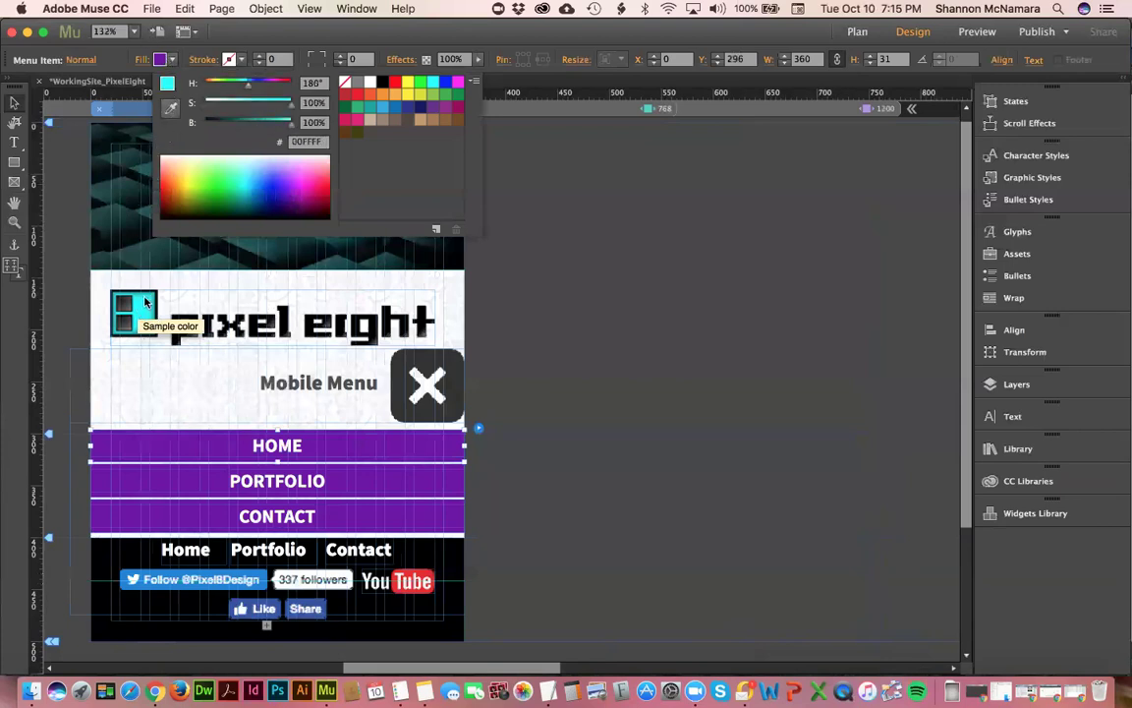
left_click(171, 110)
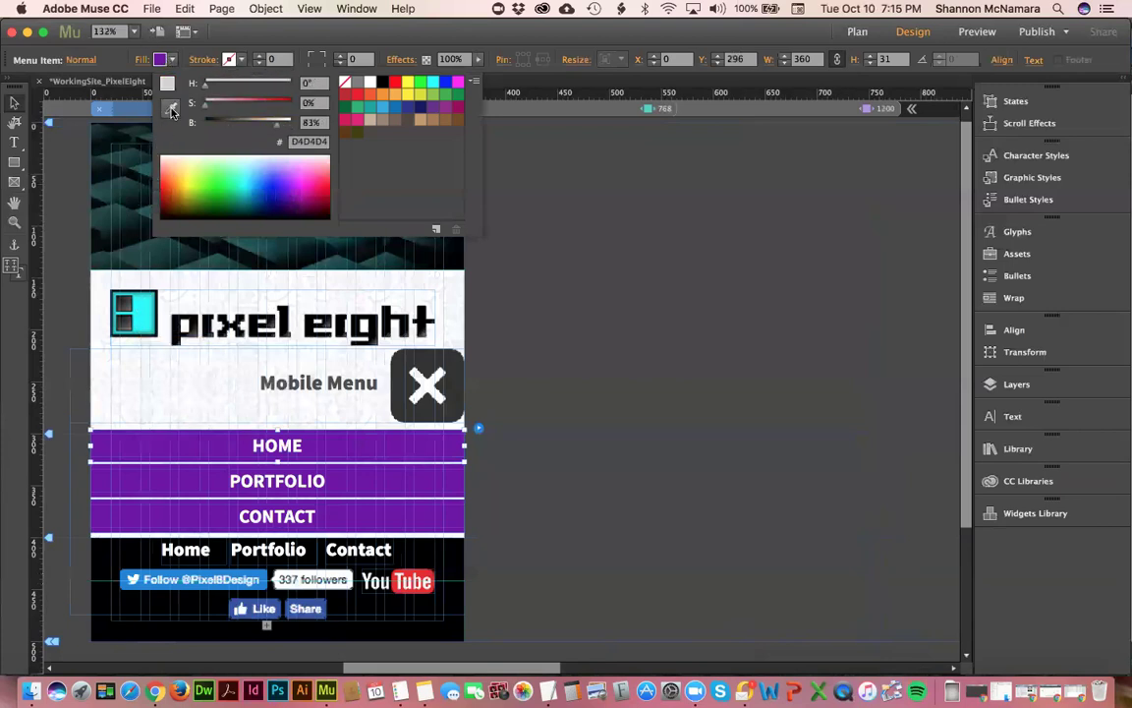
left_click(172, 111)
left_click(171, 110)
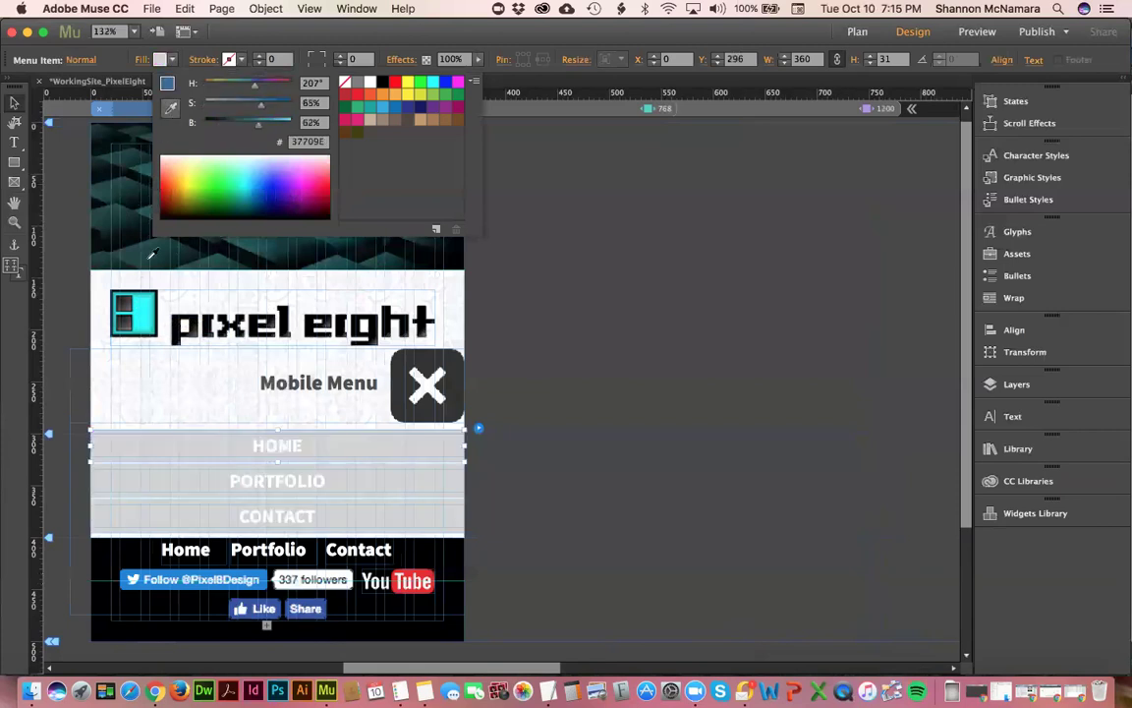
left_click(143, 312)
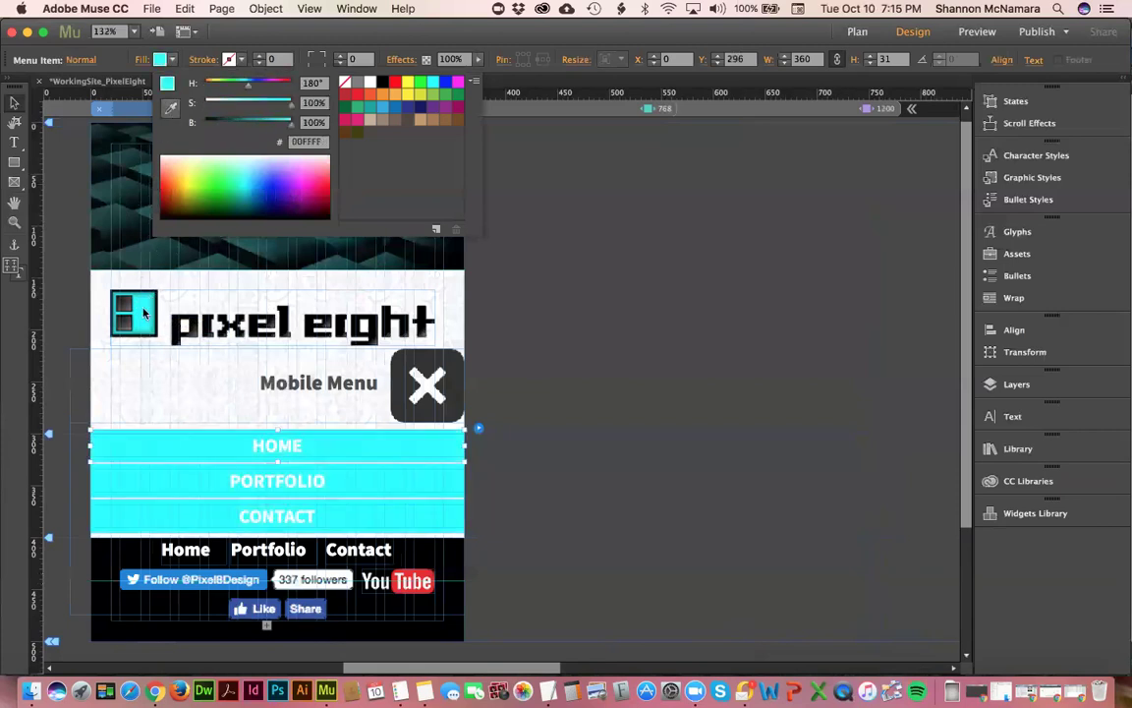
left_click(1020, 417)
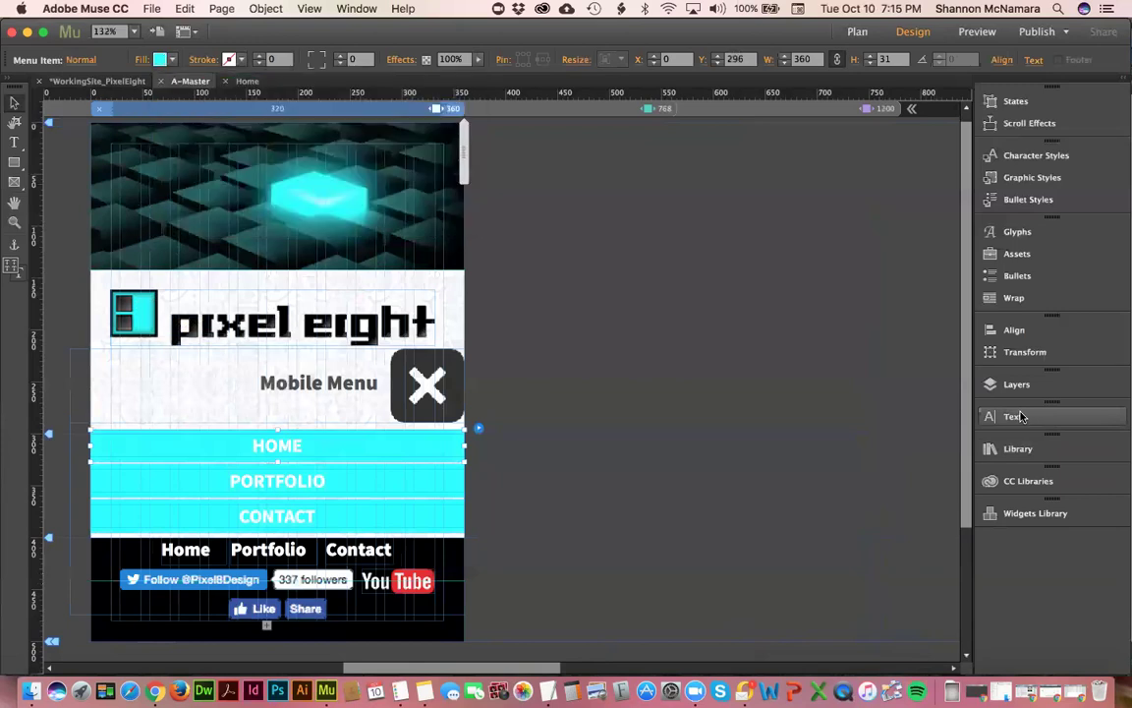
left_click(1004, 417)
left_click(934, 455)
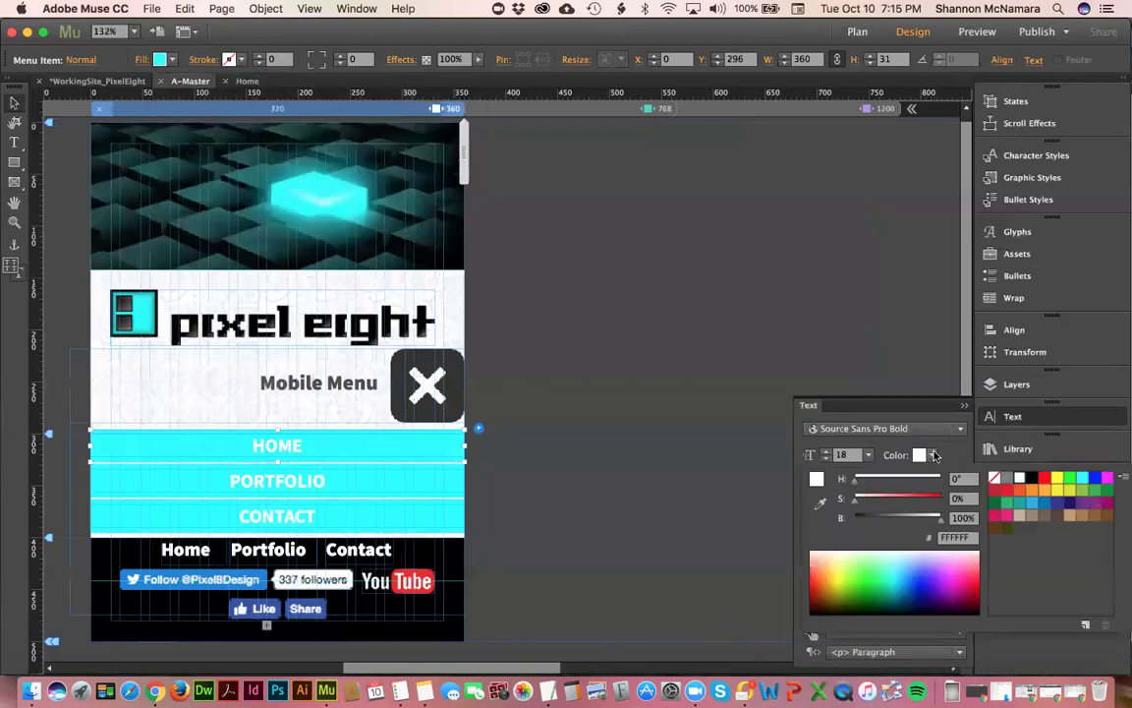
left_click(1032, 479)
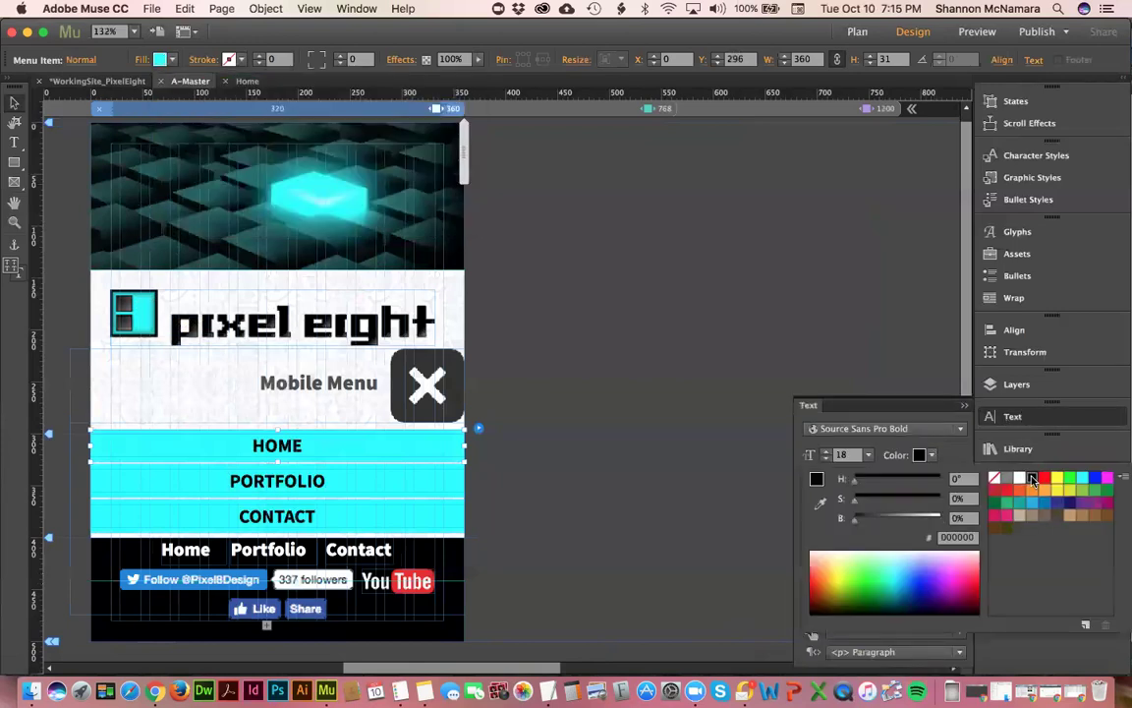
- In the Rollover state, give the menu items a magenta fill and white text
left_click(82, 60)
left_click(118, 116)
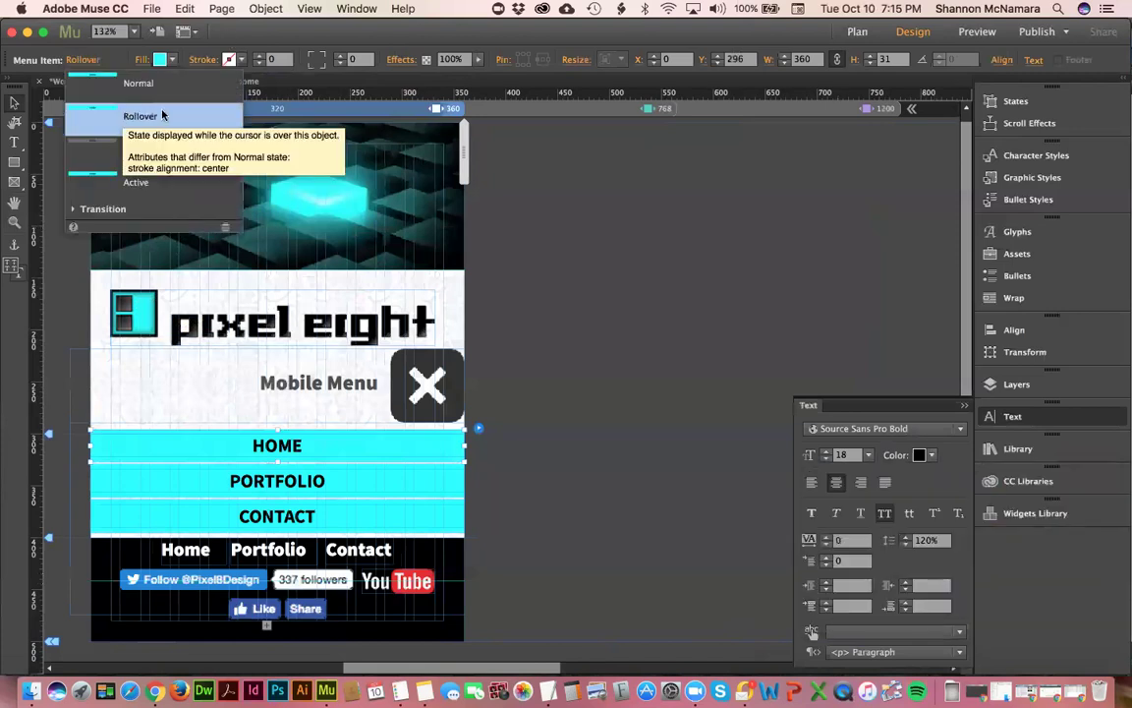
left_click(176, 60)
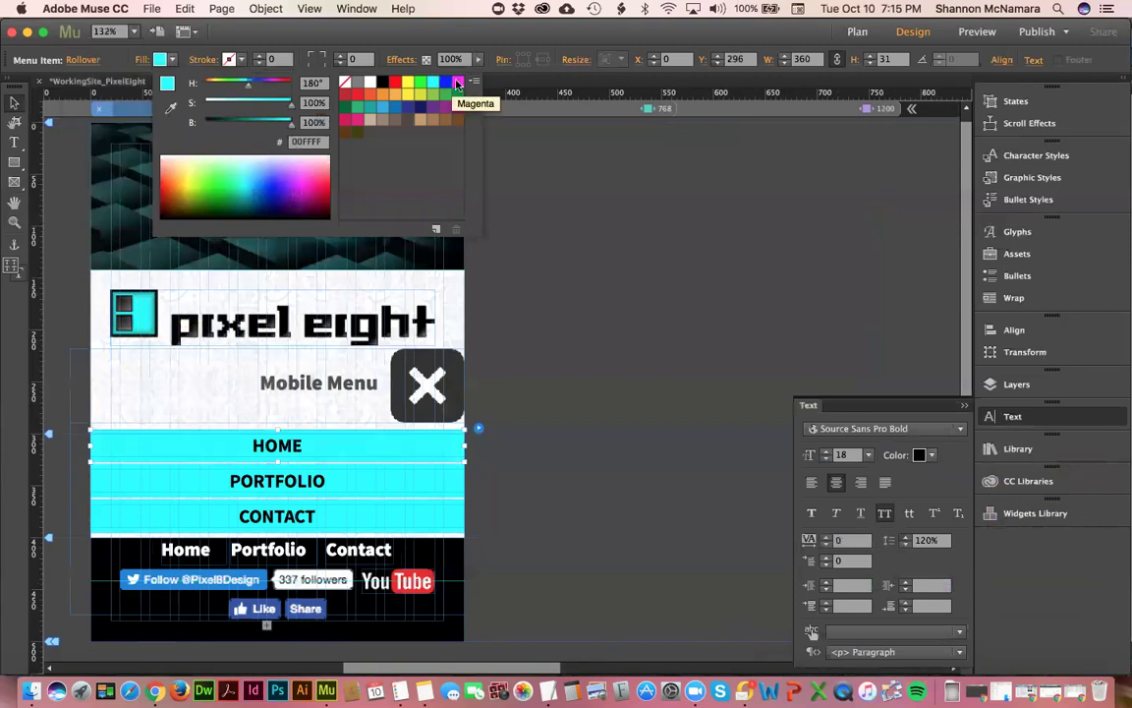
left_click(457, 83)
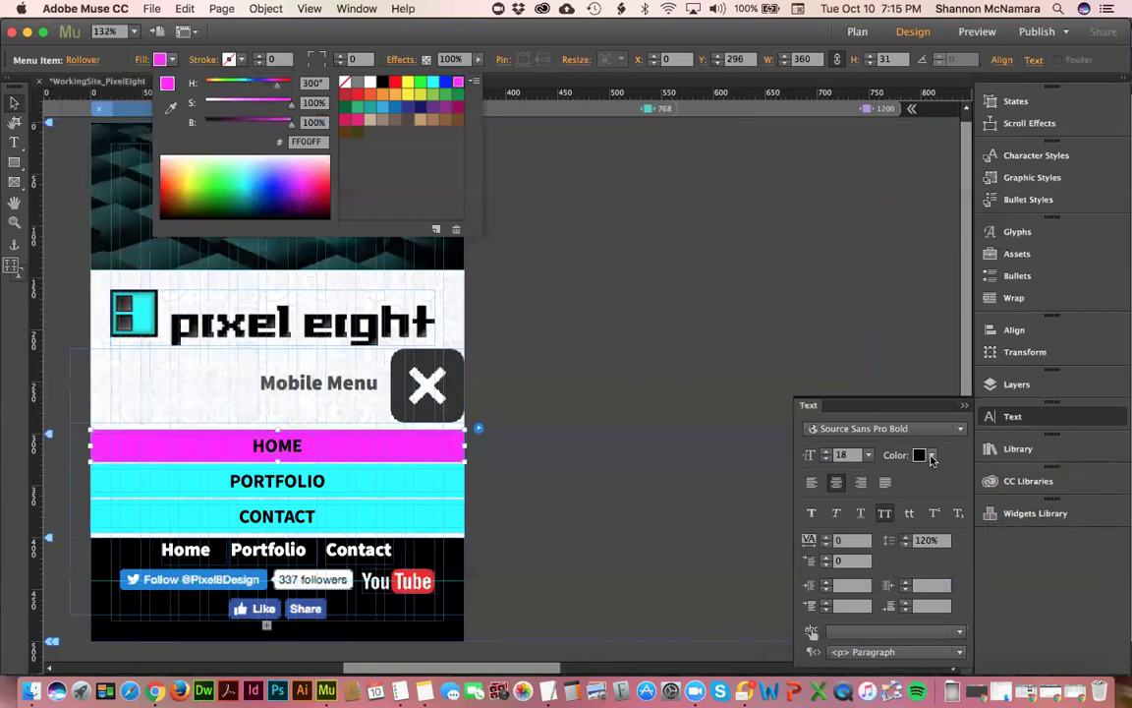
left_click(932, 455)
left_click(932, 455)
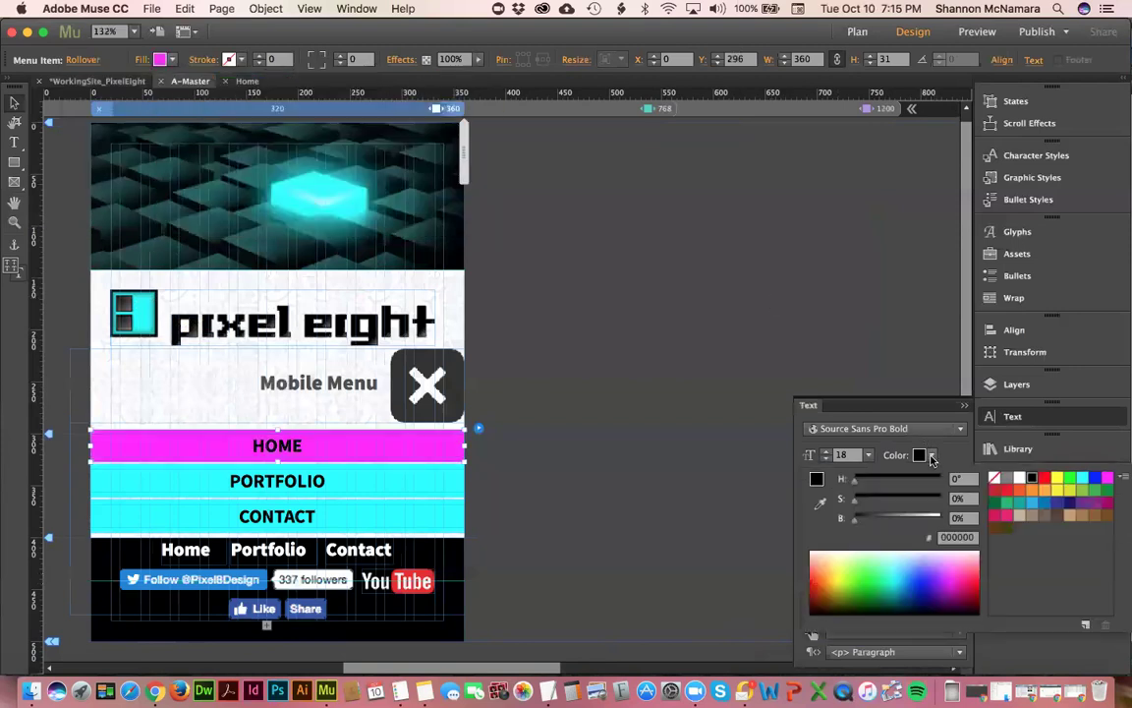
left_click(1018, 478)
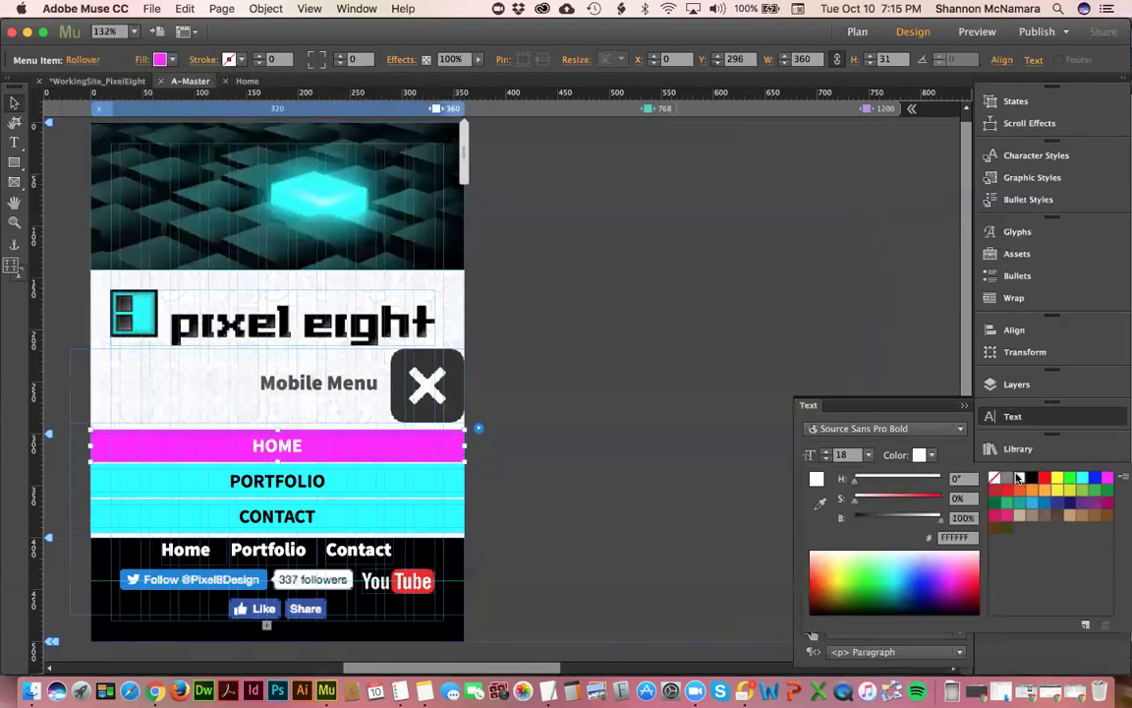
left_click(84, 60)
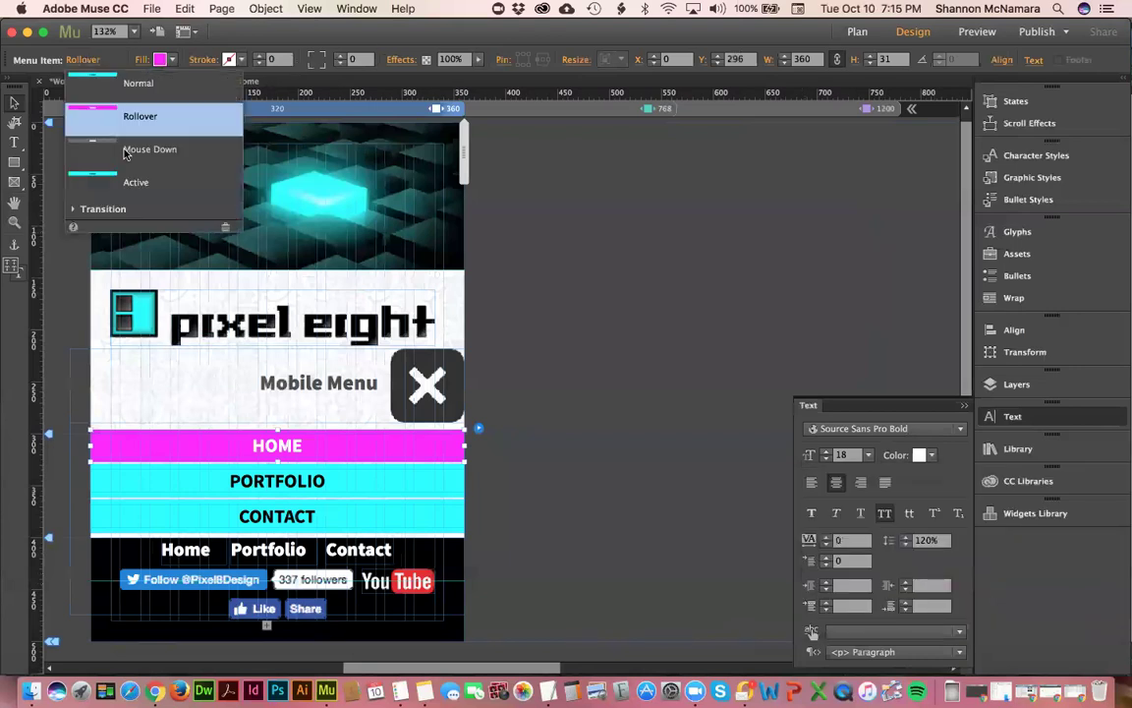
left_click(126, 149)
left_click(123, 182)
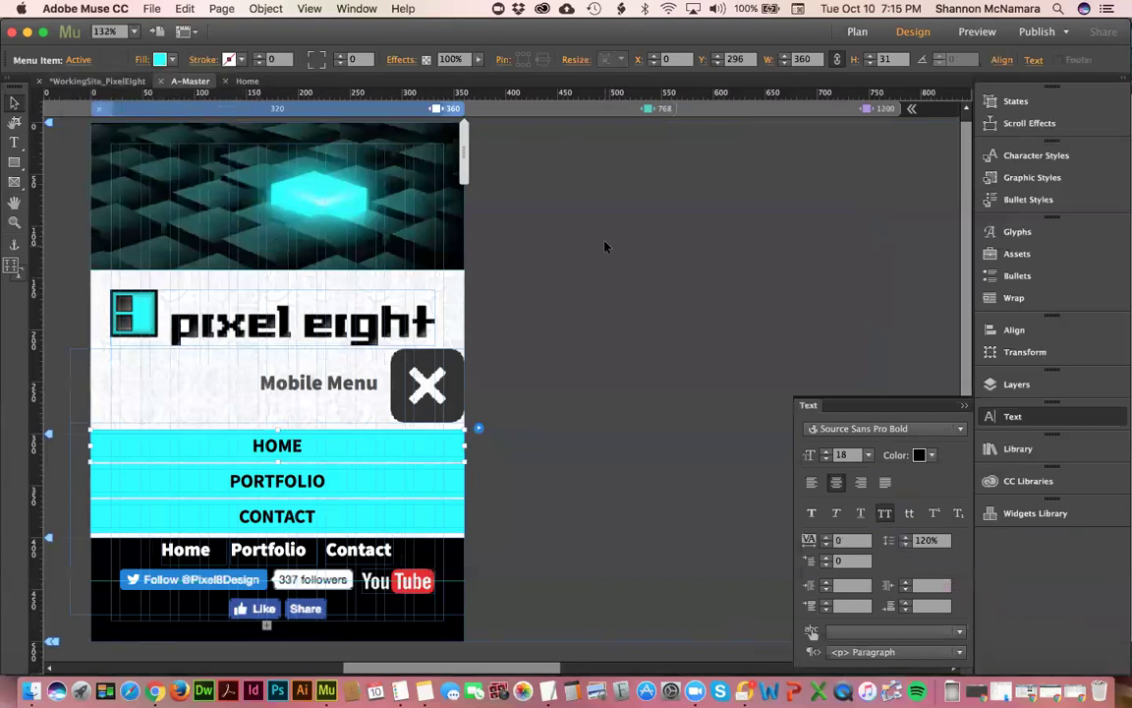
- Keep the mobile accordion widget's Resize setting at Responsive Width
left_click(436, 386)
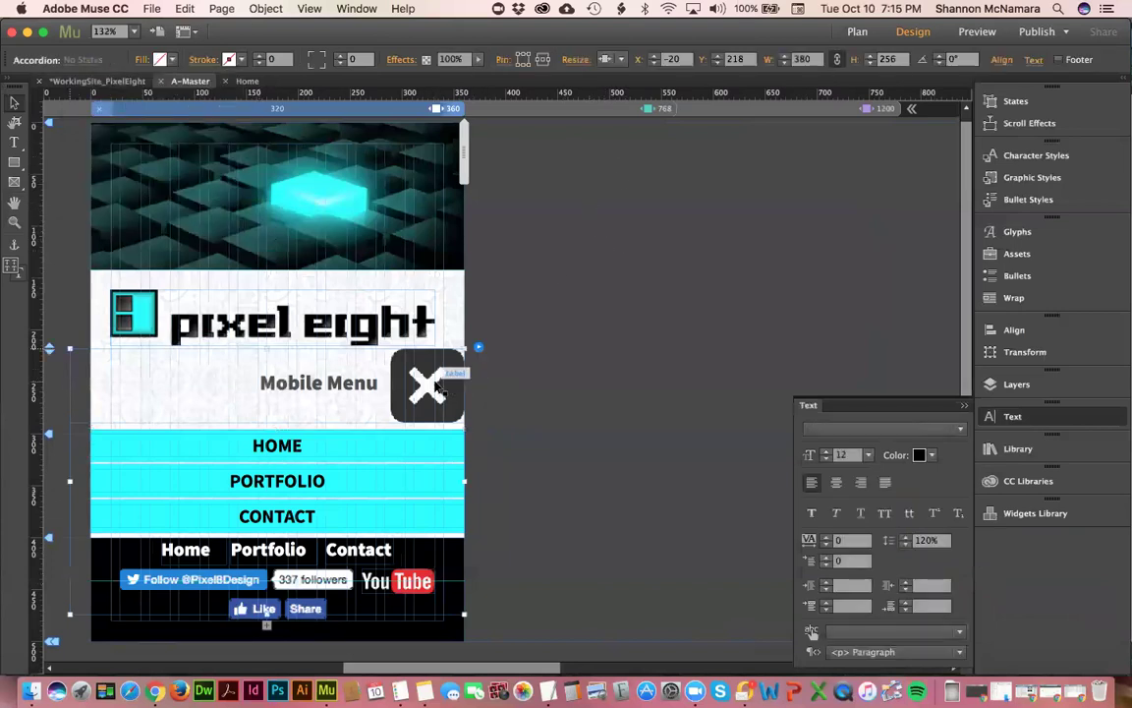
left_click(622, 60)
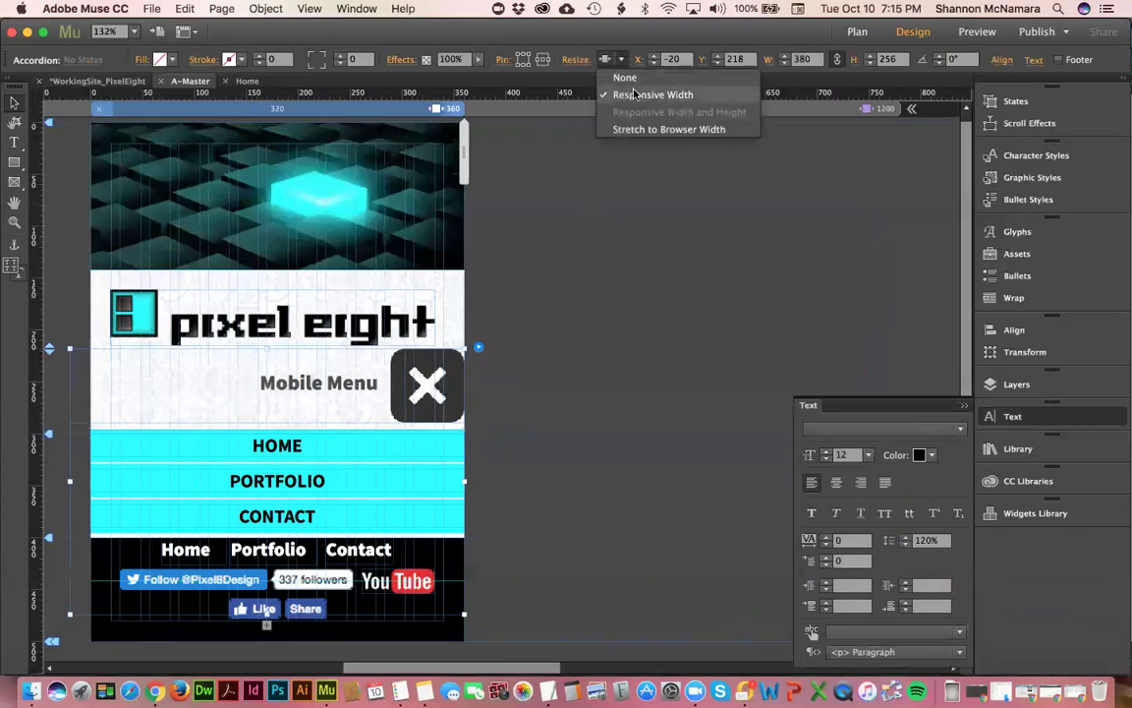
left_click(637, 96)
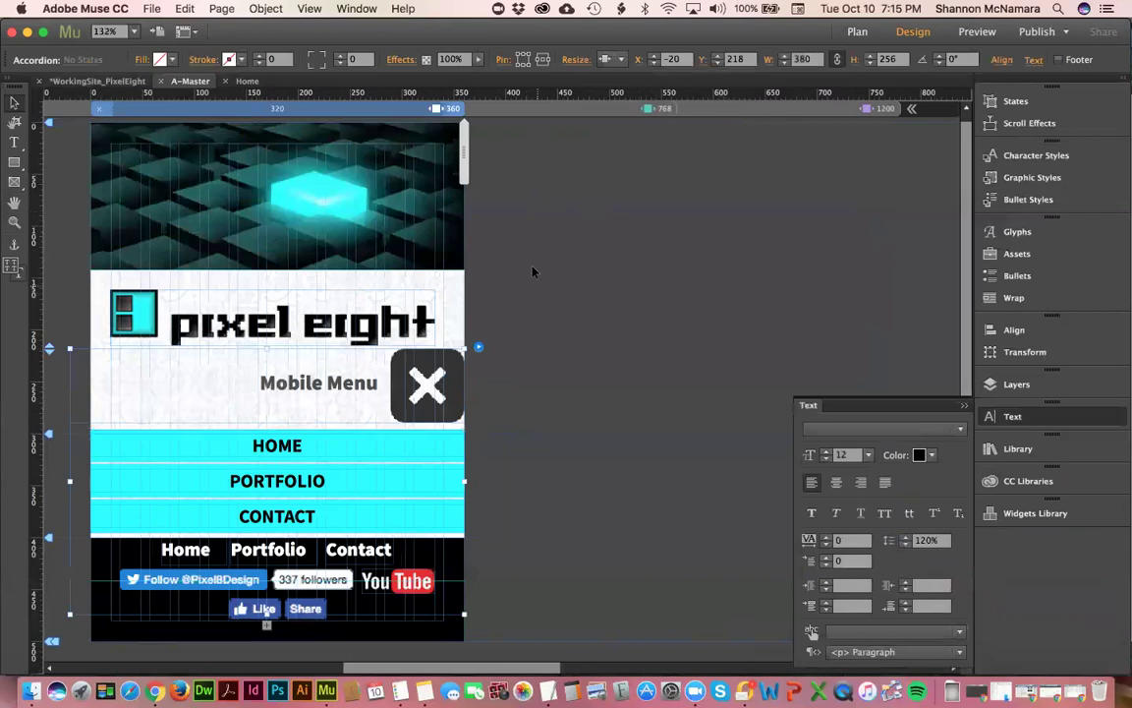
left_click(539, 235)
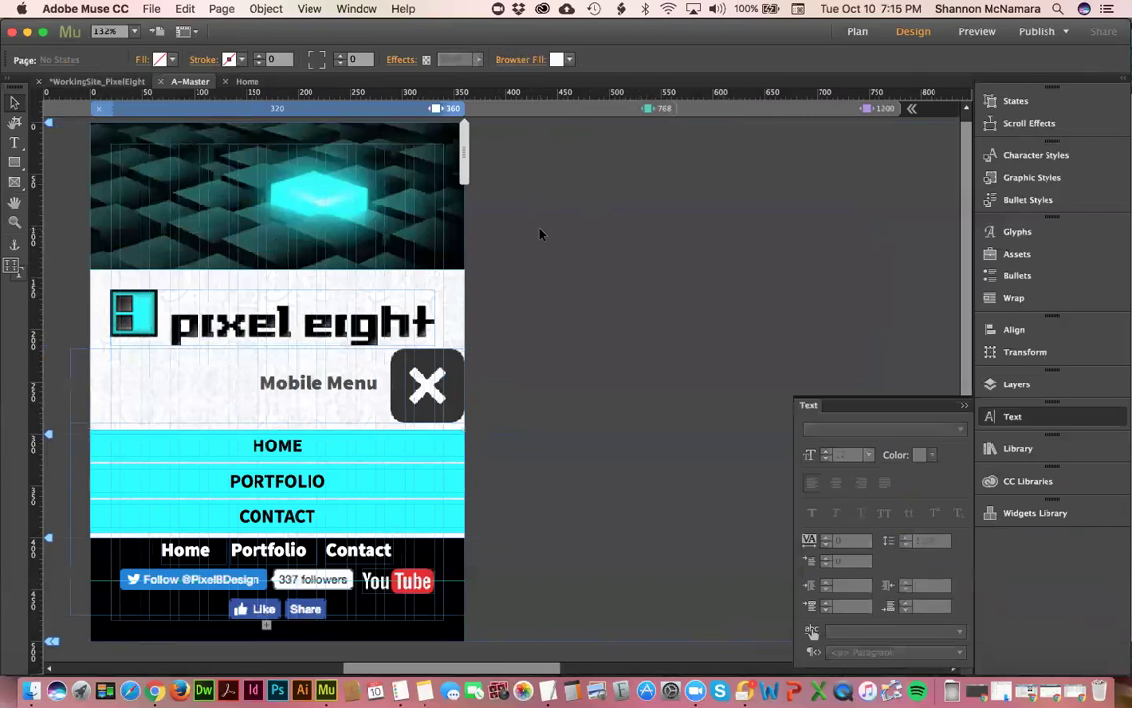
left_click(423, 398)
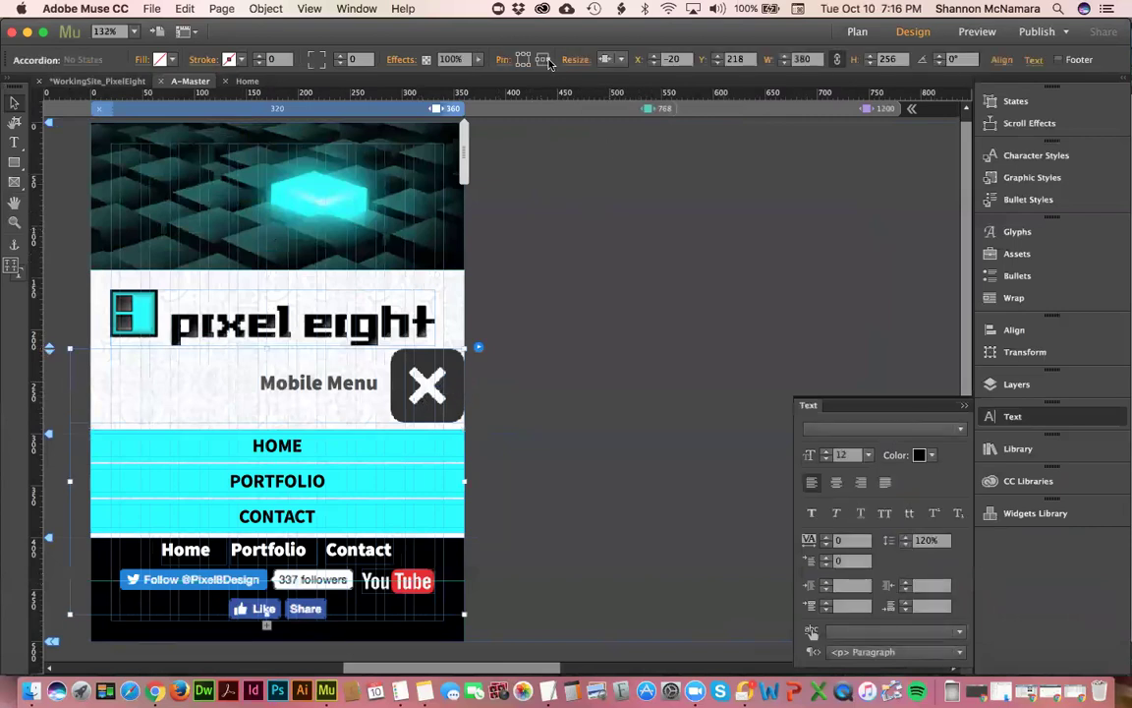
left_click(603, 273)
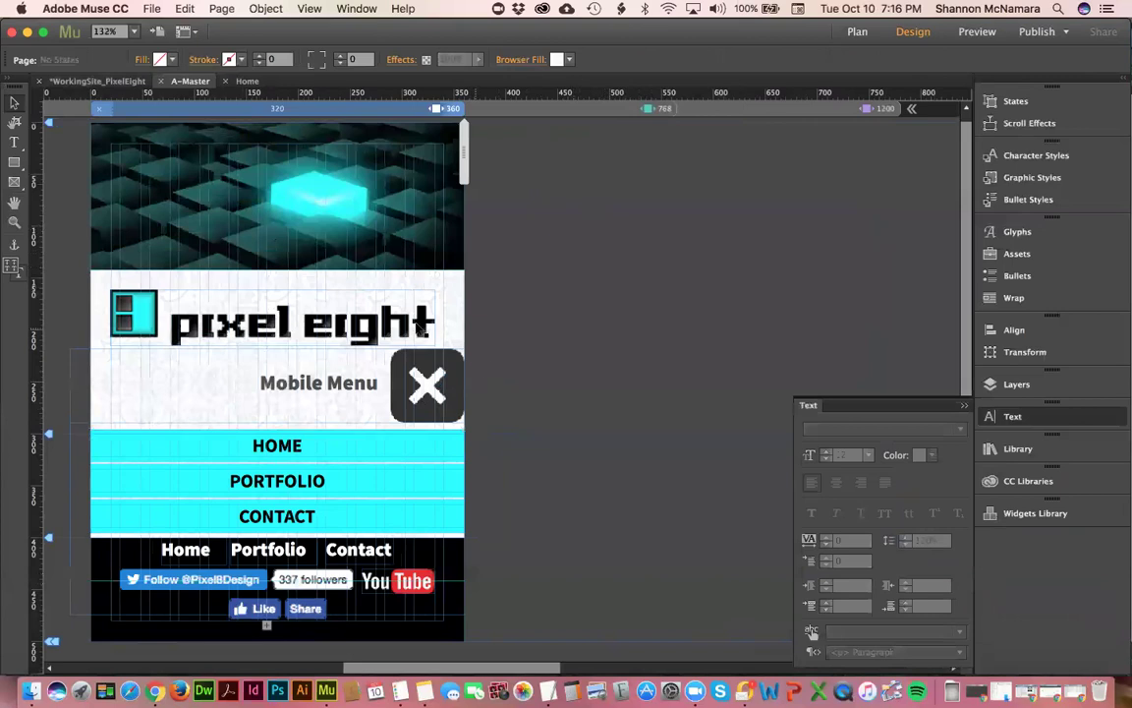
left_click(420, 329)
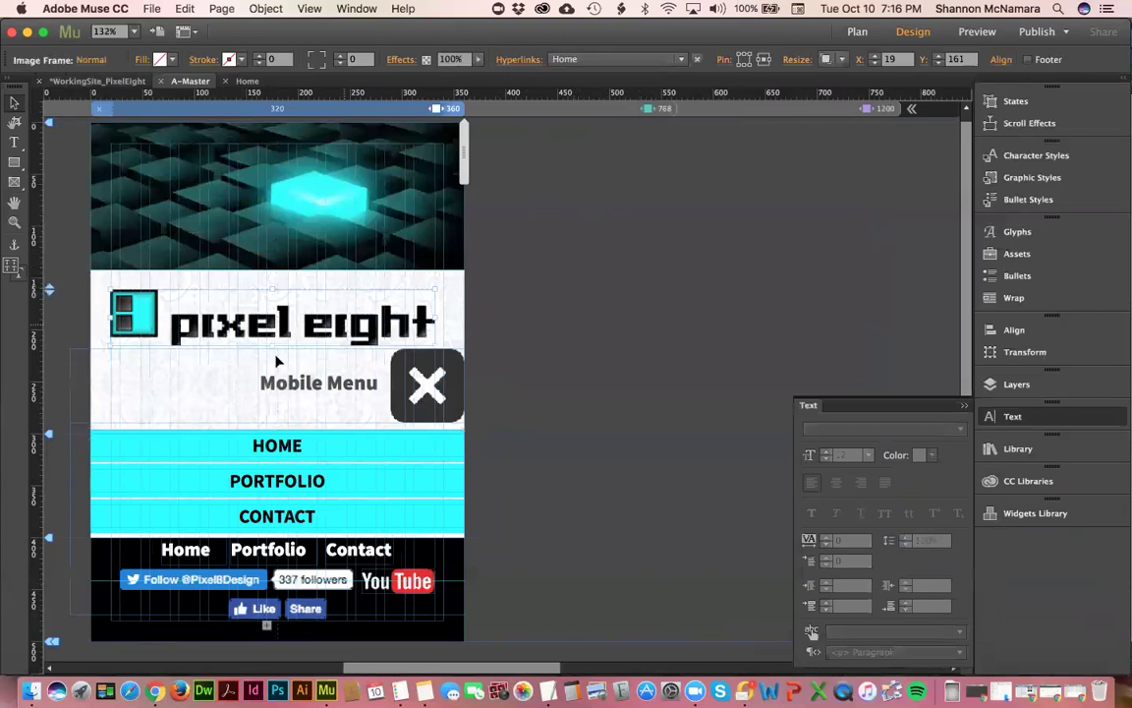
left_click(187, 550)
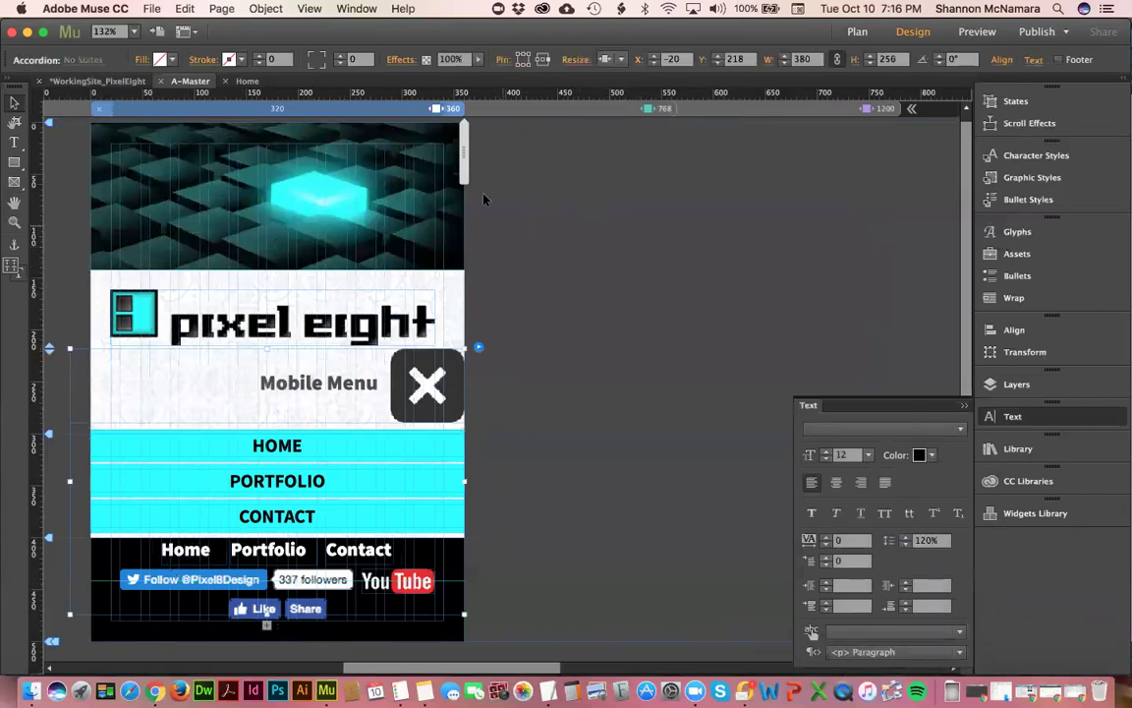
- Widen the preview to the 1200 desktop breakpoint, close the Text panel and fit the page
left_click_drag(481, 152, 653, 155)
left_click_drag(441, 670, 456, 670)
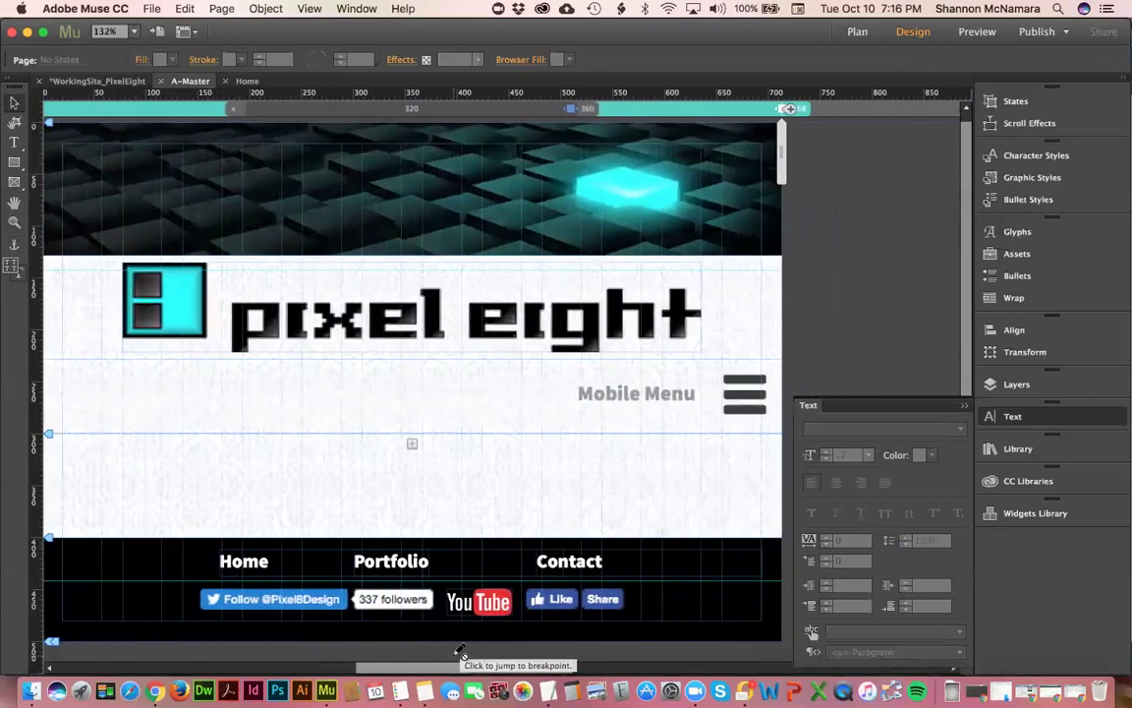
left_click_drag(786, 149, 878, 155)
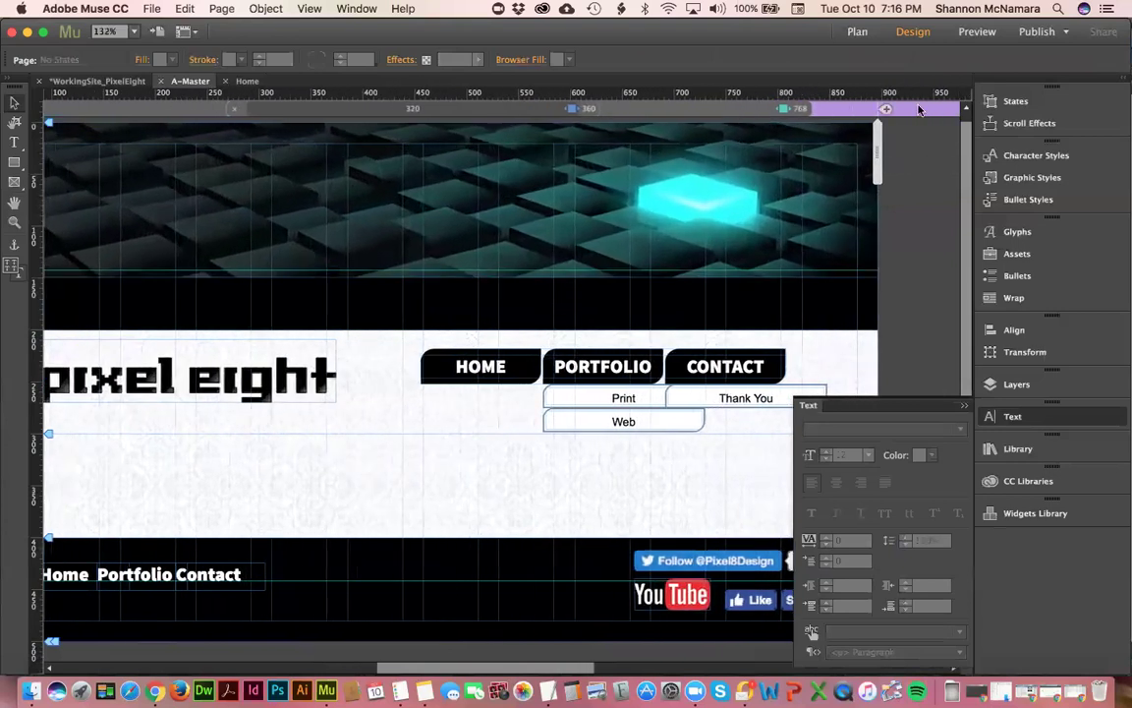
left_click(919, 110)
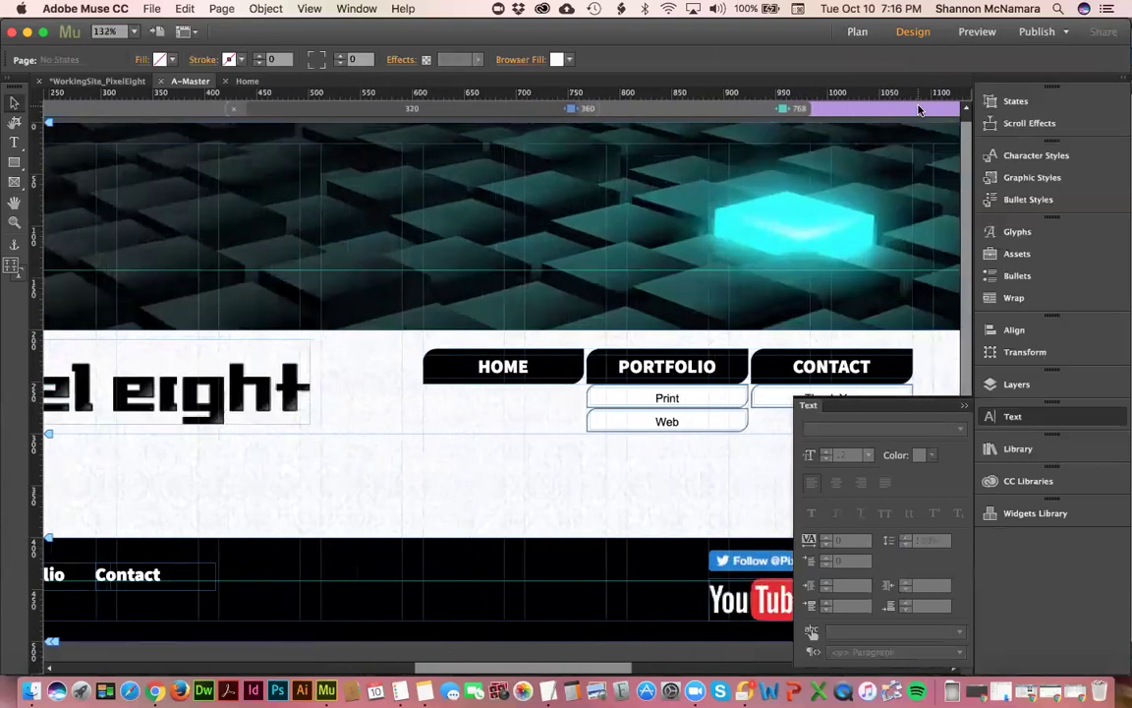
left_click(966, 407)
key("super+0")
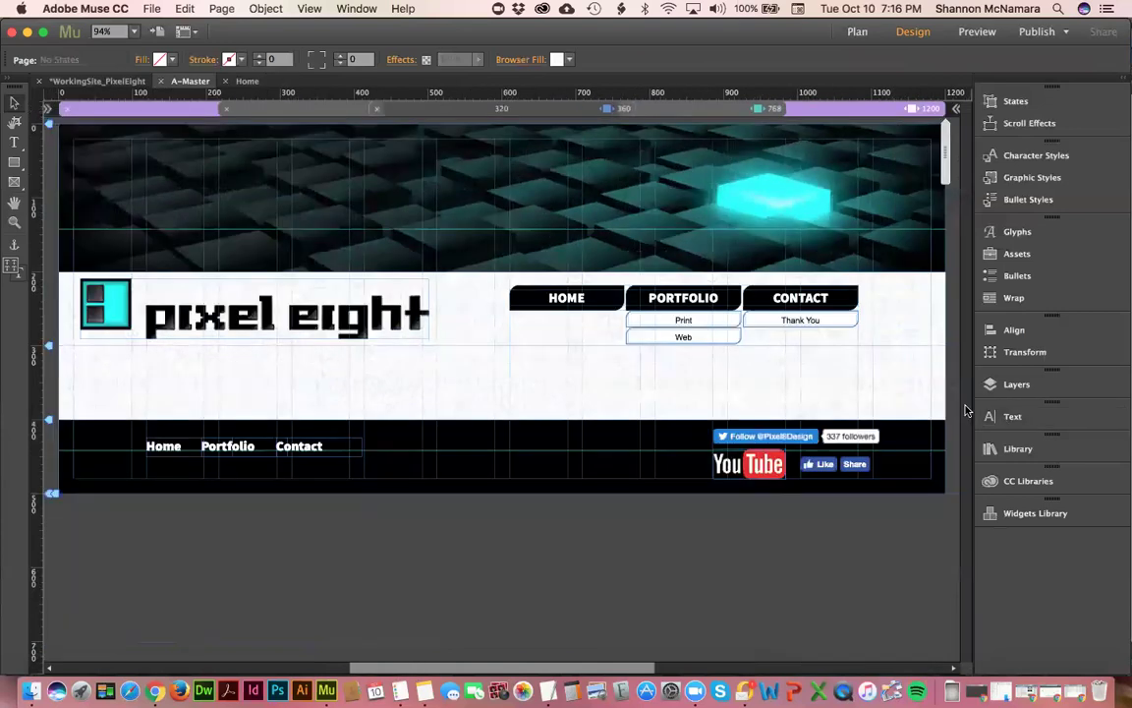
left_click(794, 298)
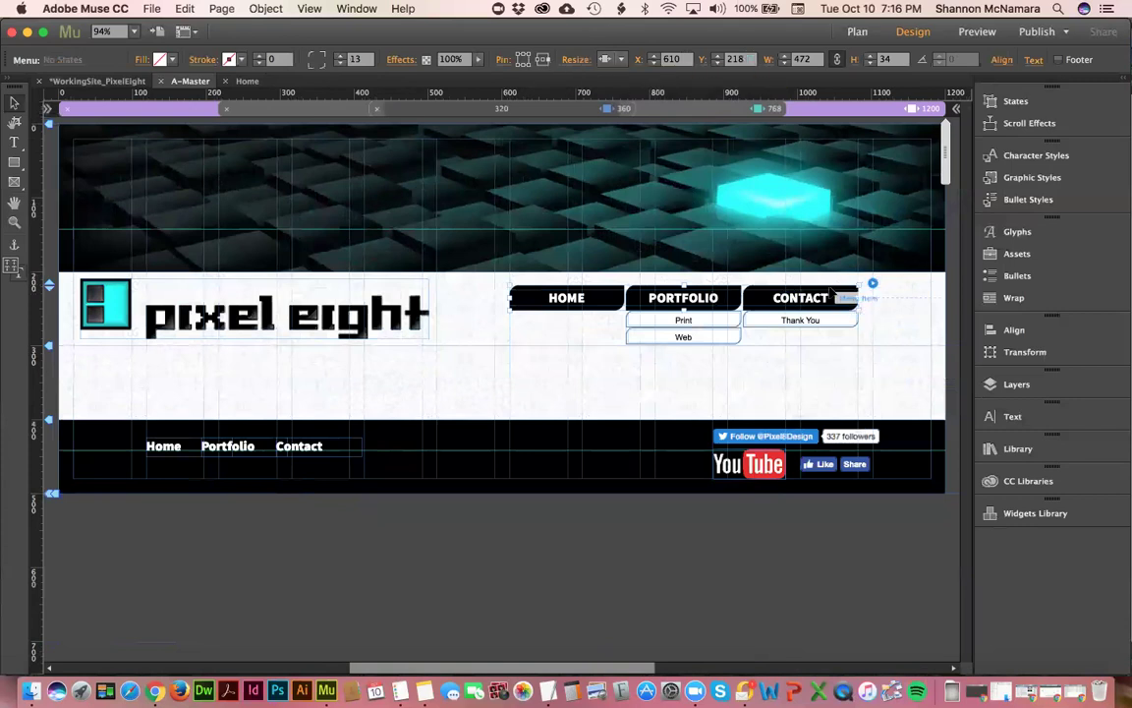
- Inspect the logo, the menu's resize options and the CONTACT menu label, leaving them unchanged
left_click(309, 316)
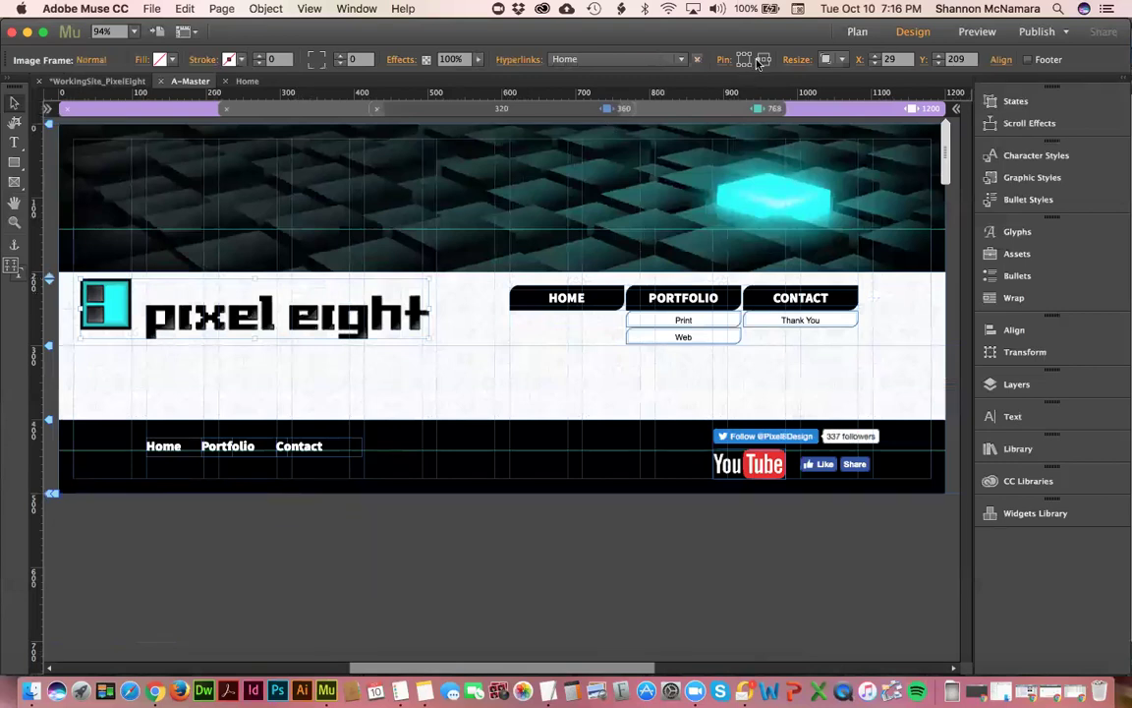
left_click(694, 292)
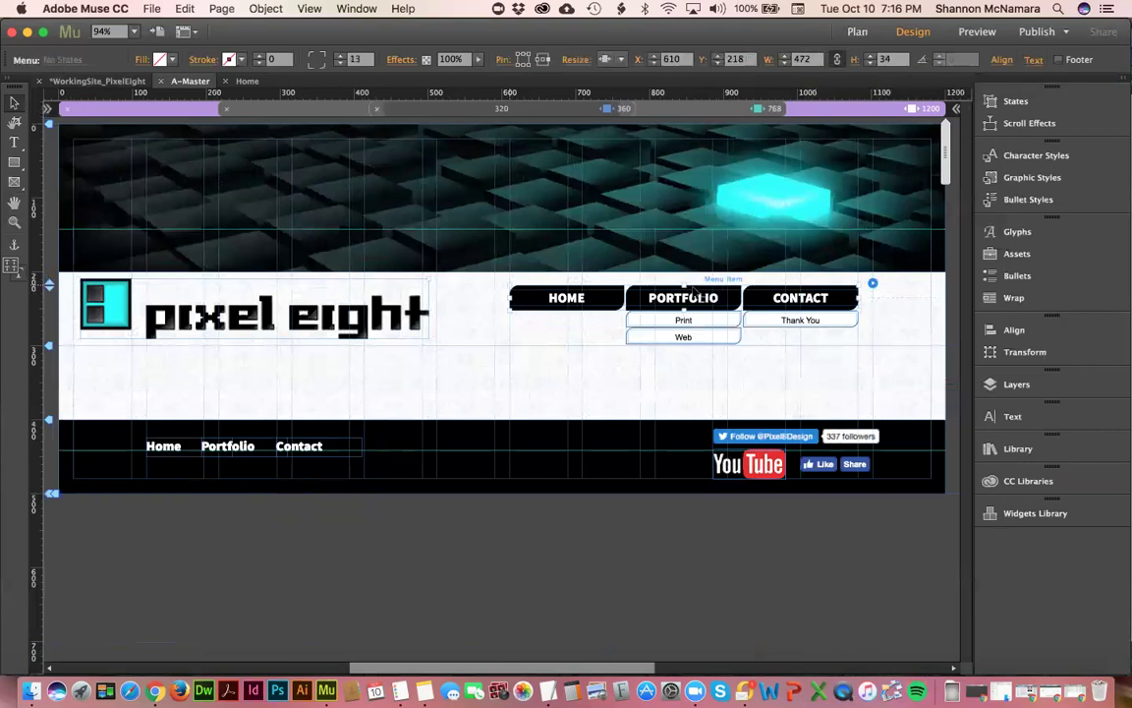
left_click(615, 59)
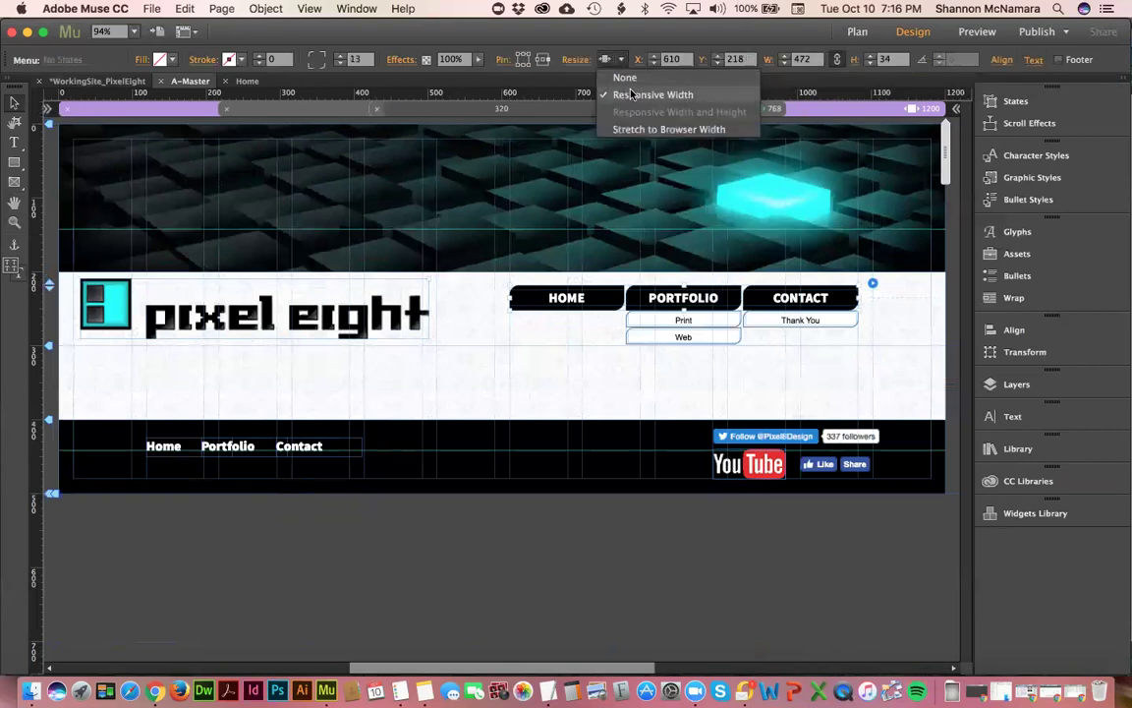
left_click(656, 320)
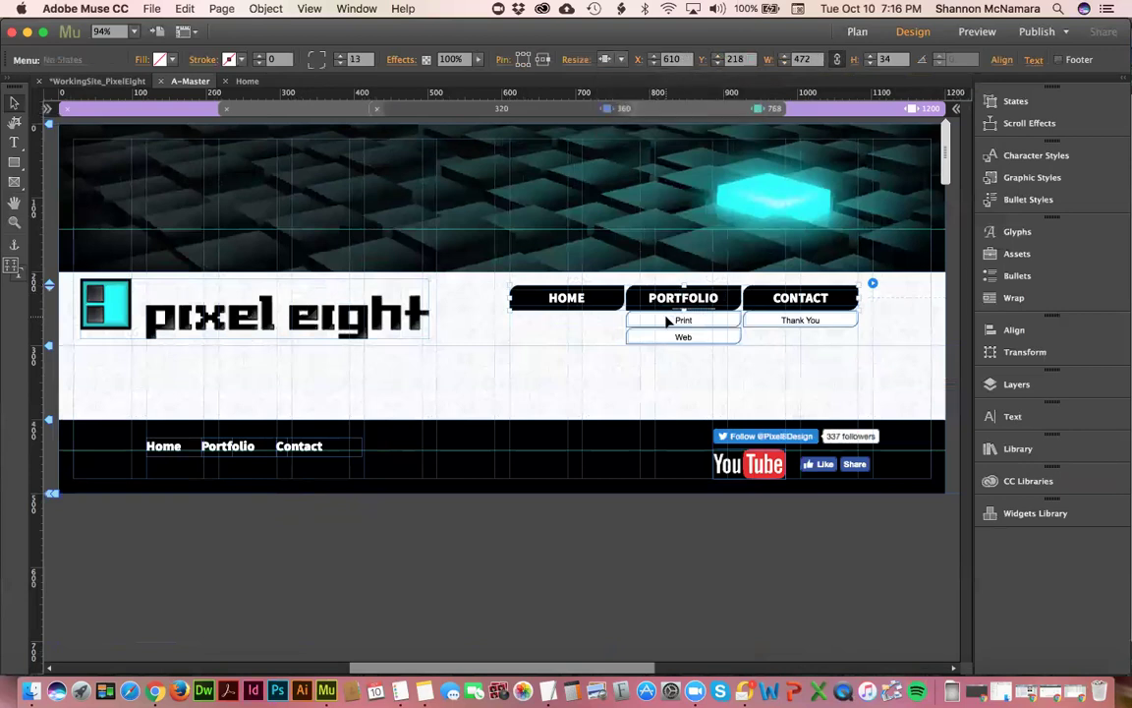
left_click(661, 320)
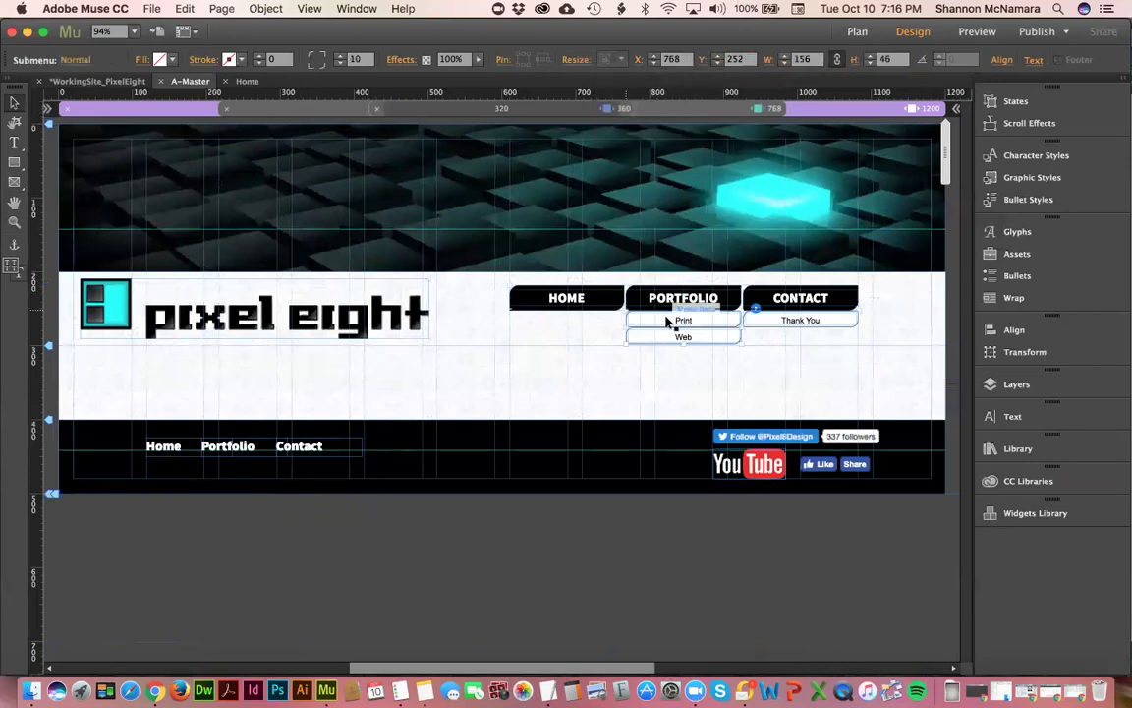
left_click(721, 303)
left_click(798, 297)
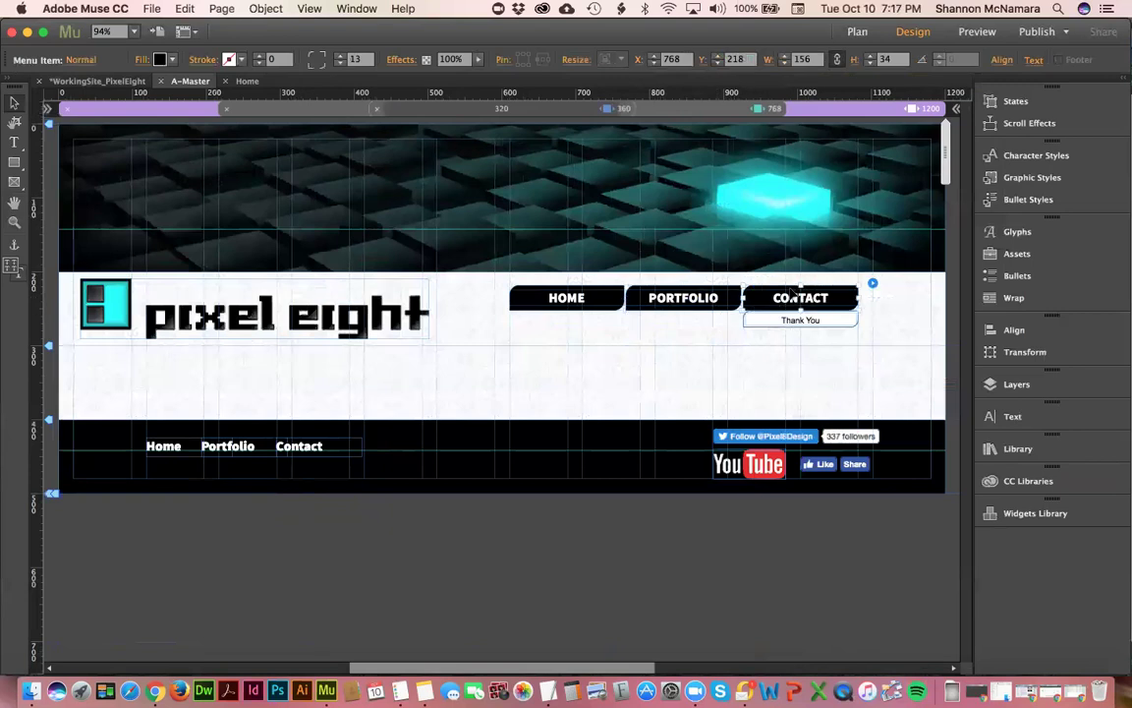
left_click(798, 298)
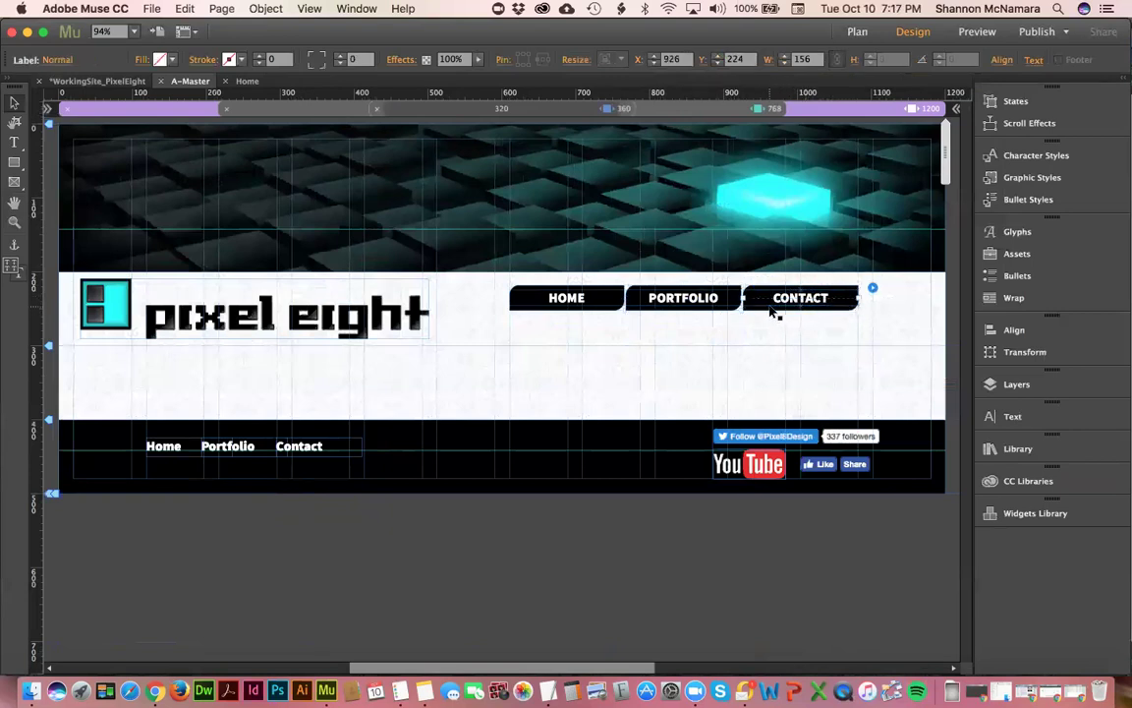
left_click(776, 298)
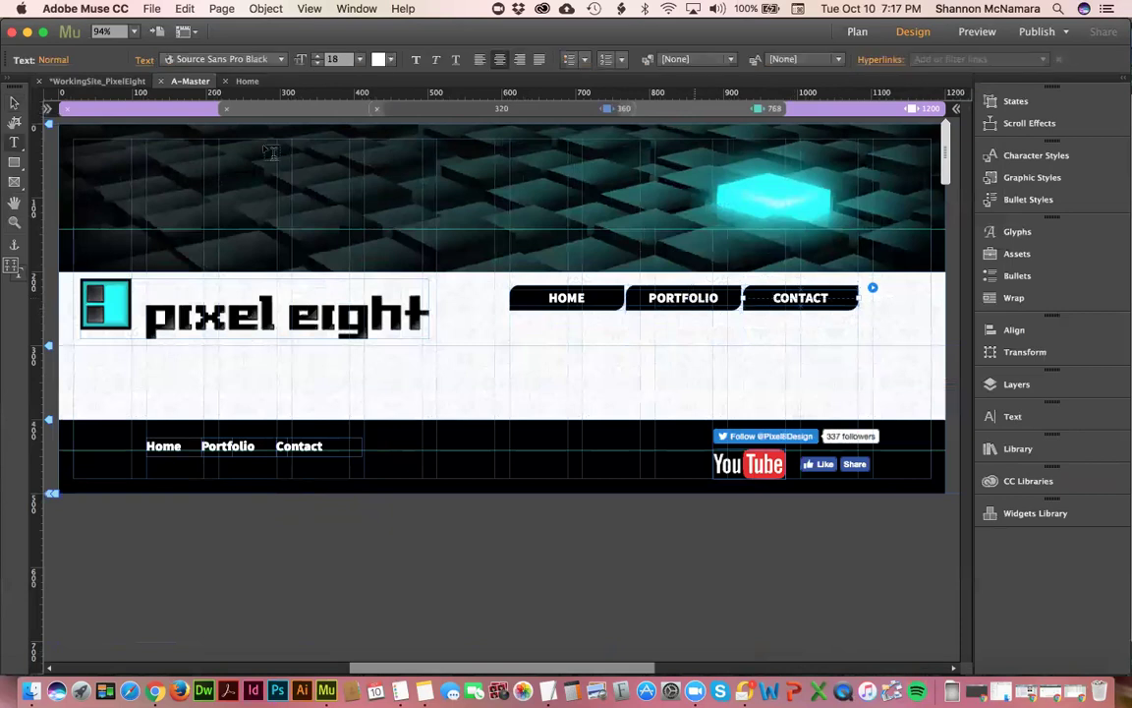
left_click(14, 102)
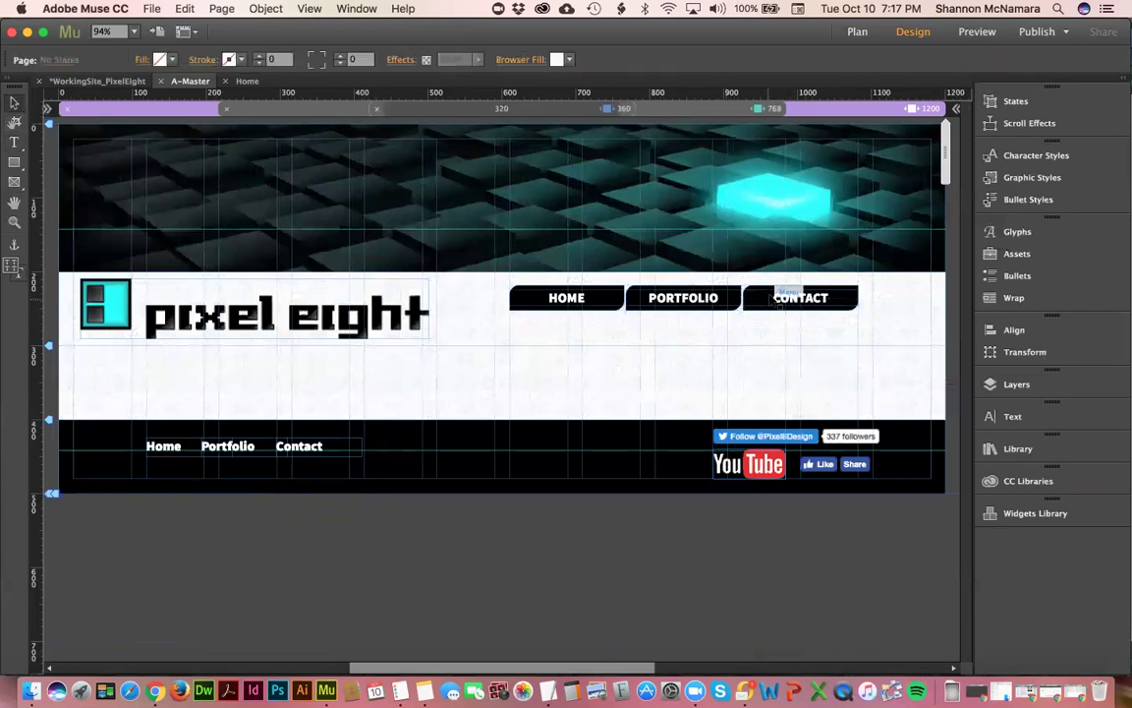
- Inspect the Print and Web submenu items under PORTFOLIO
left_click(712, 296)
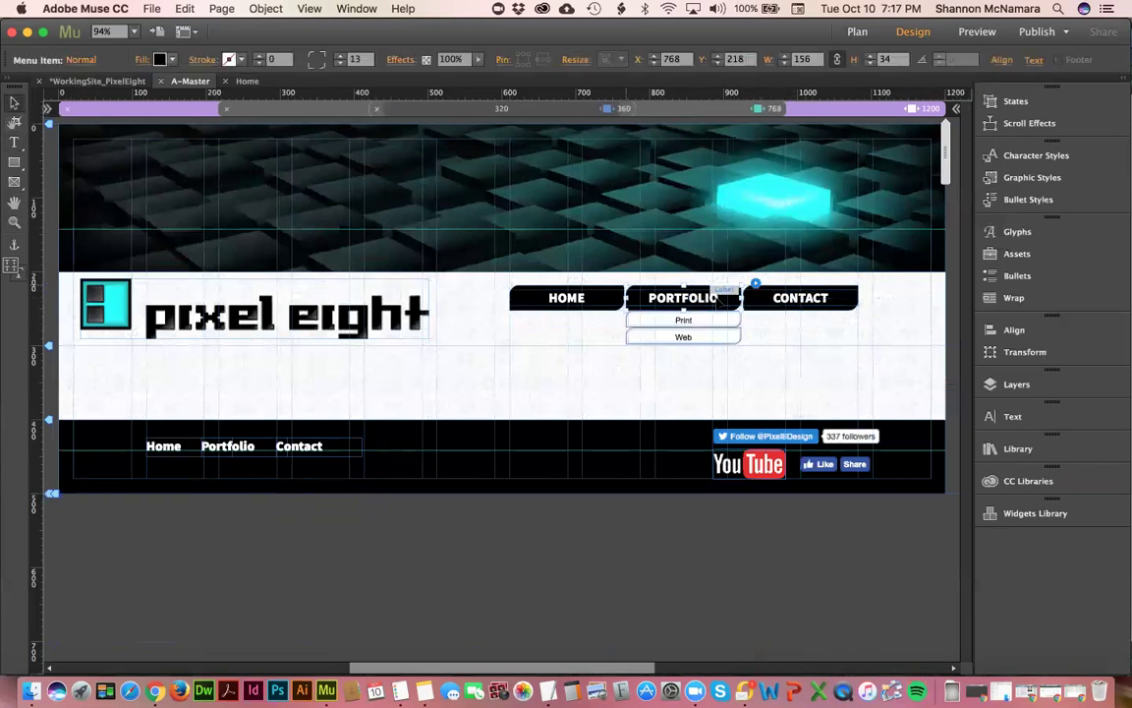
left_click(701, 326)
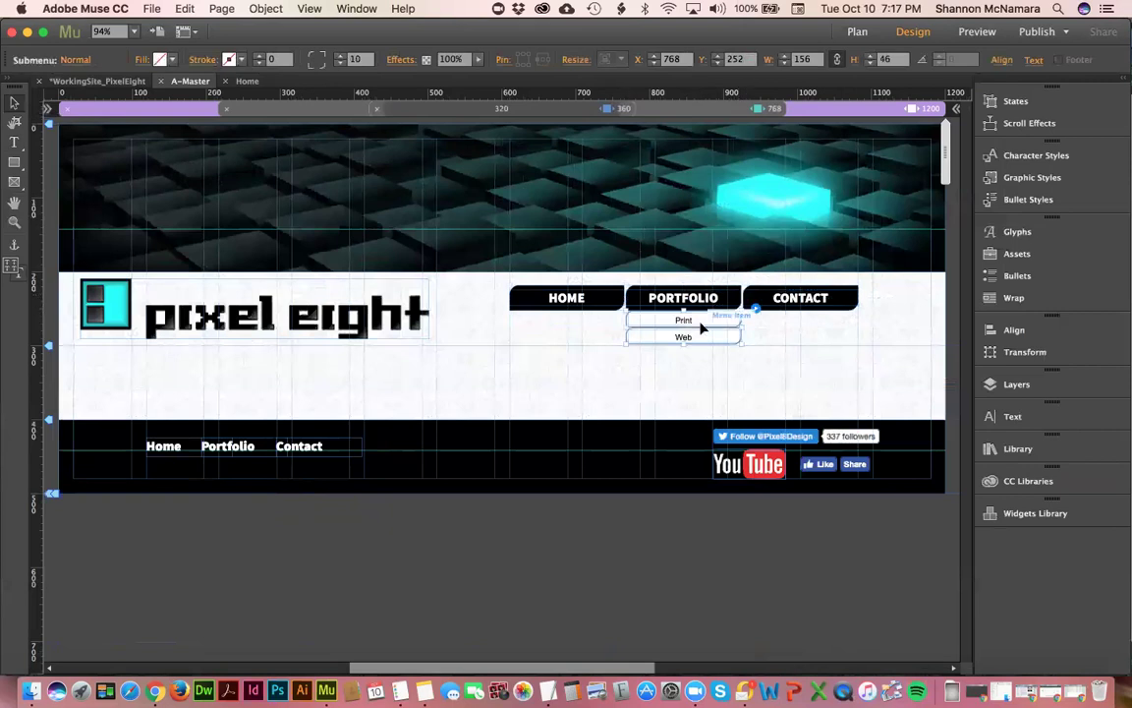
left_click(700, 325)
left_click(702, 337)
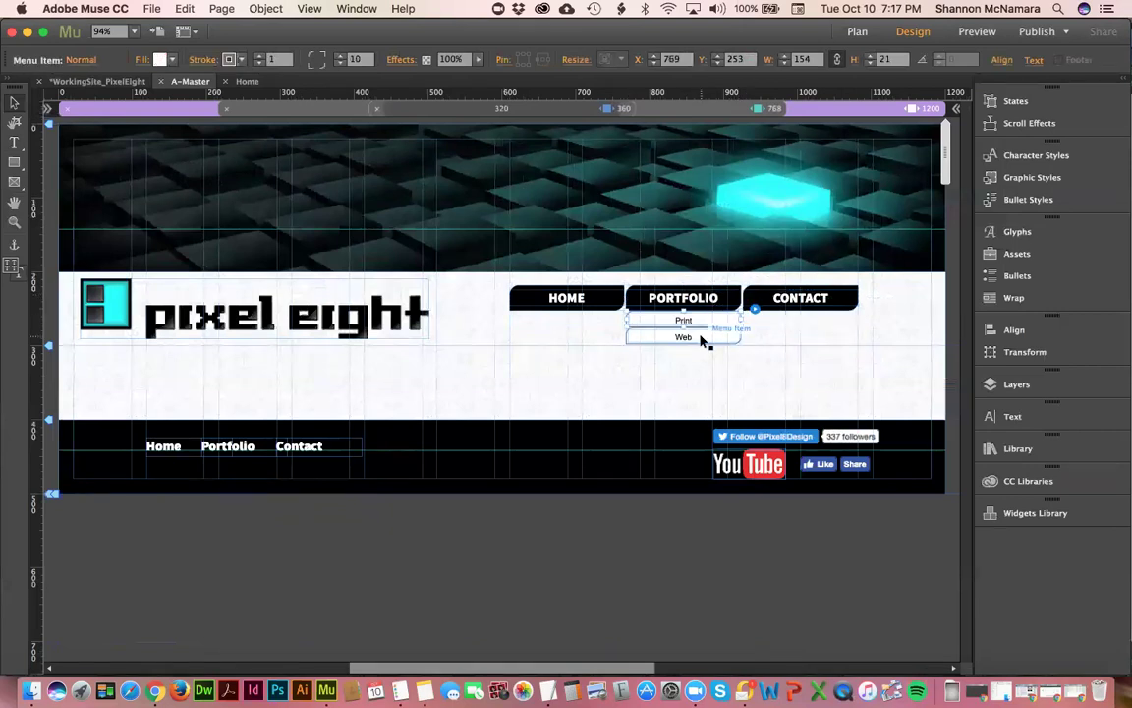
left_click(709, 318)
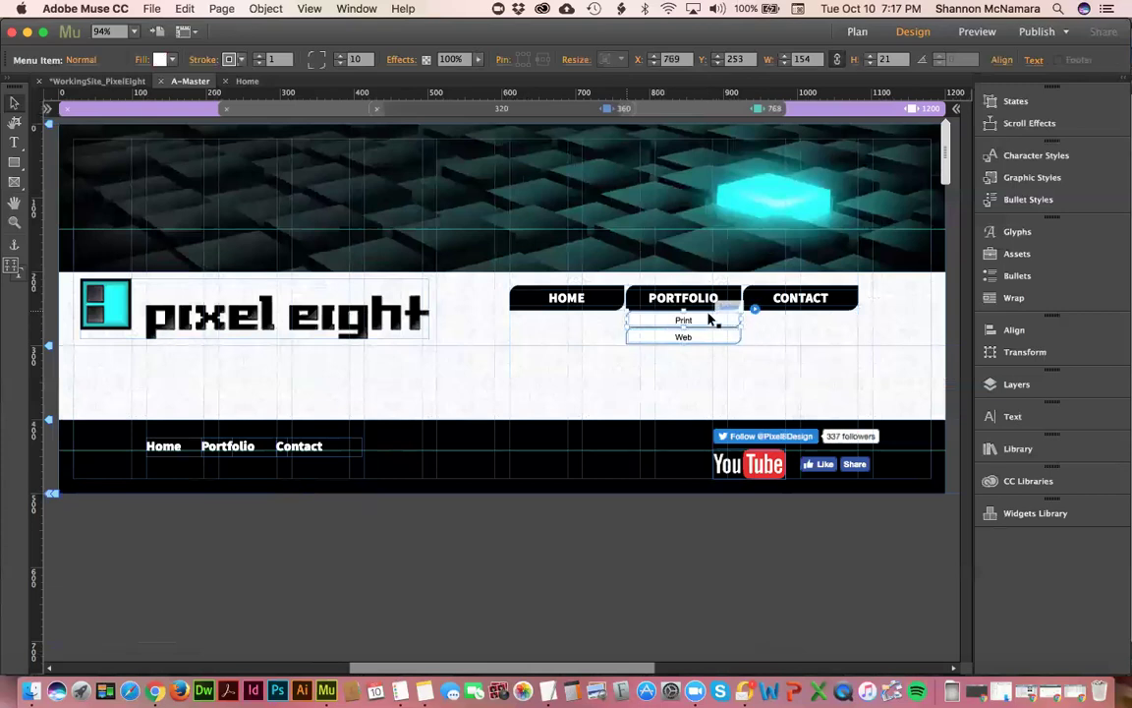
left_click(774, 333)
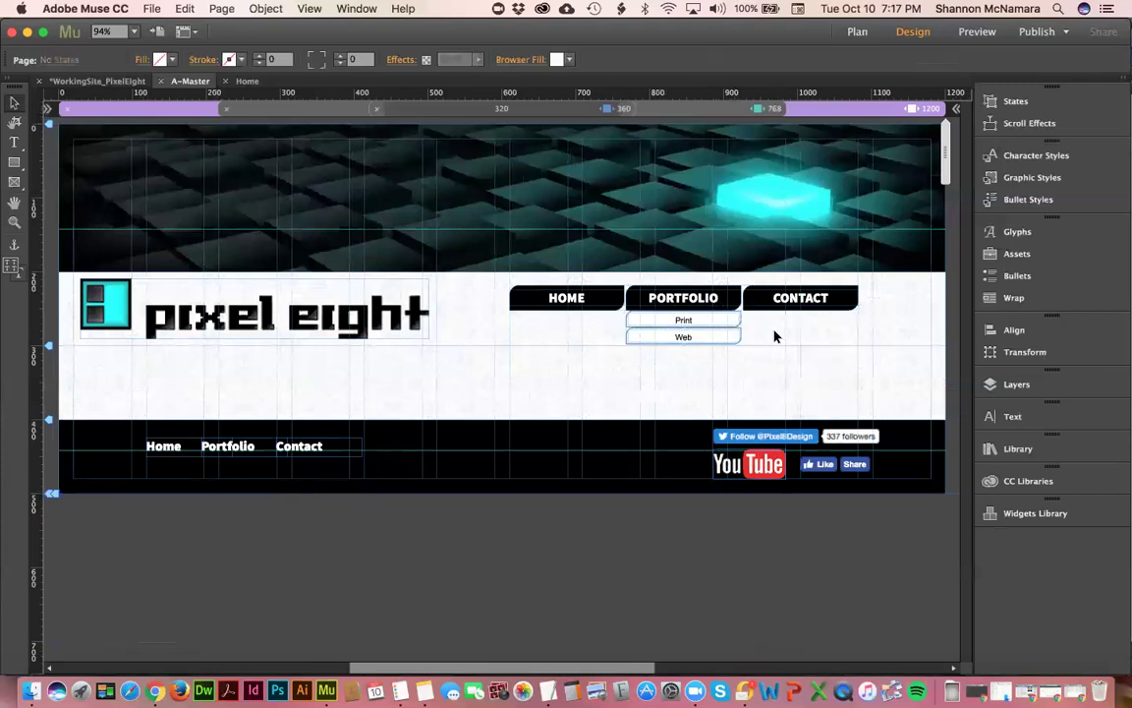
- Change the navigation menu's resize setting from Responsive Width to None
left_click(719, 304)
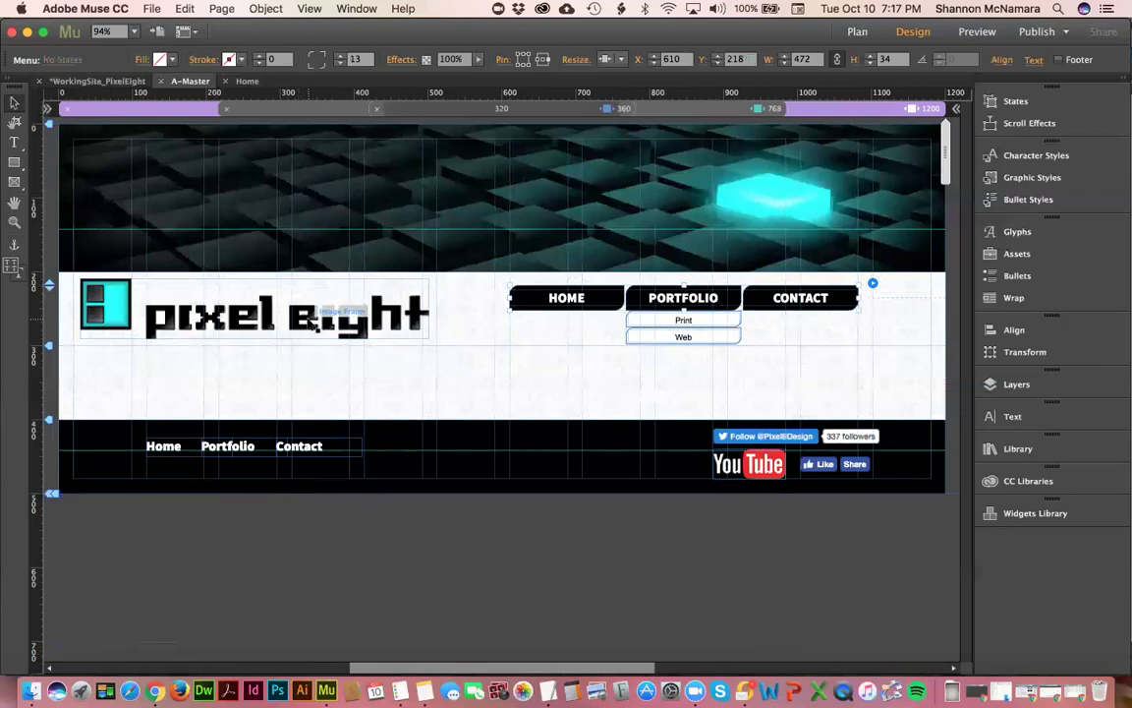
left_click(621, 60)
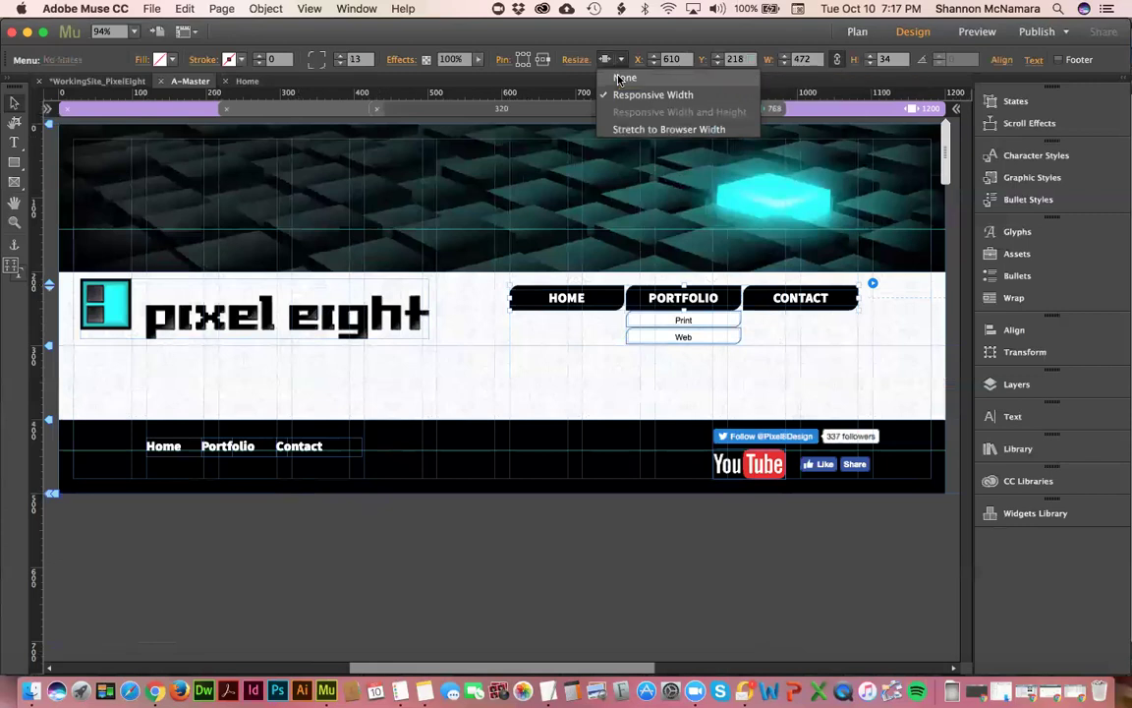
left_click(621, 78)
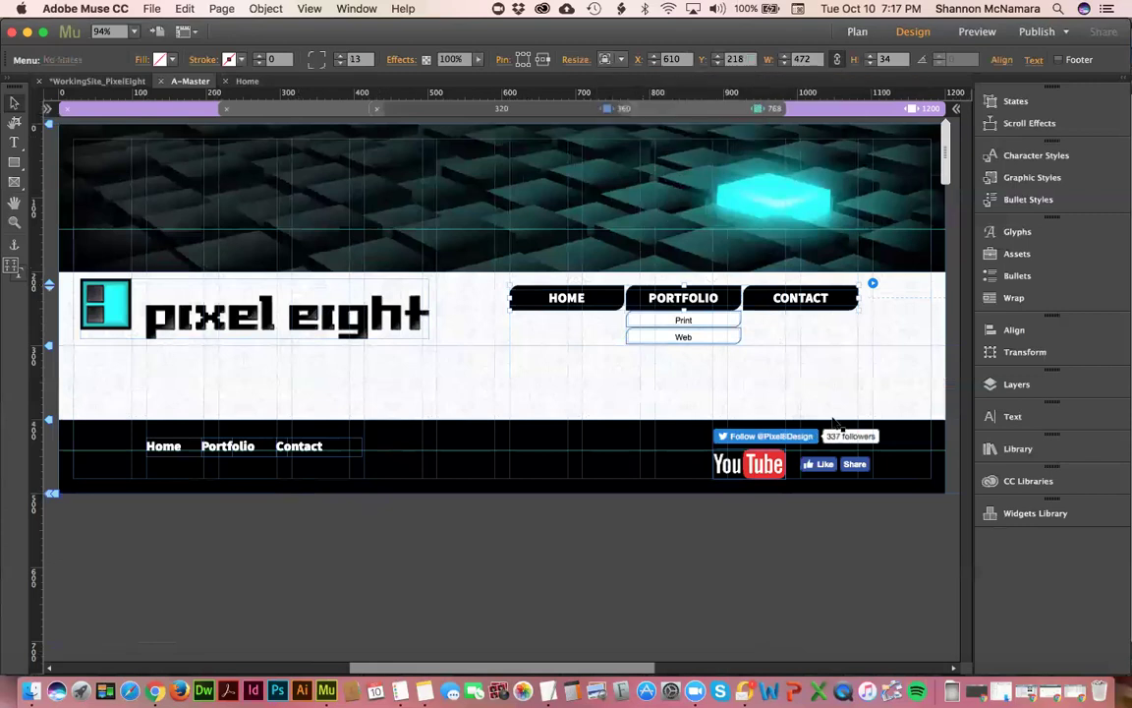
left_click(837, 338)
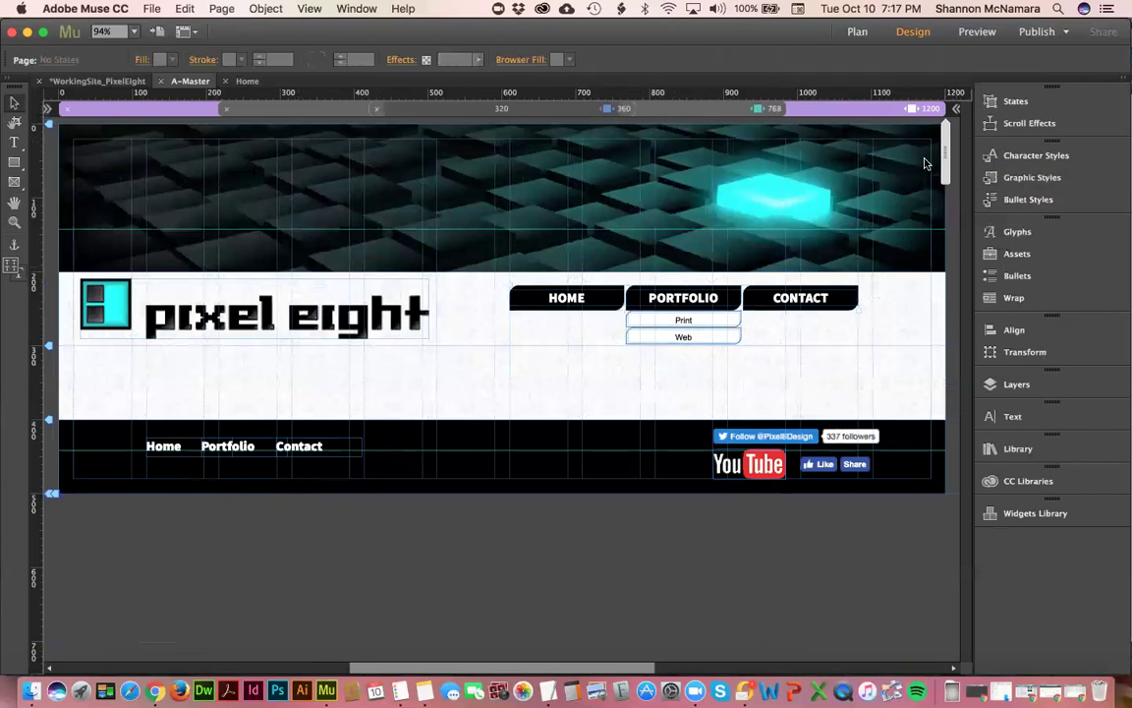
left_click_drag(946, 152, 851, 154)
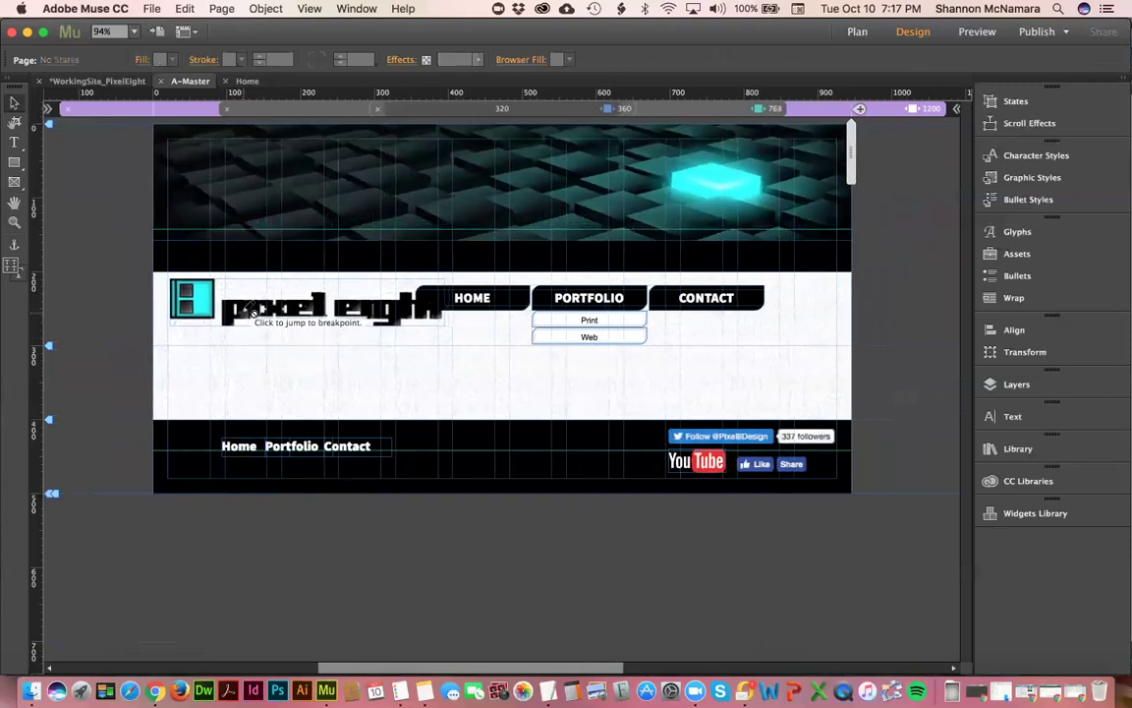
left_click(231, 305)
left_click(101, 305)
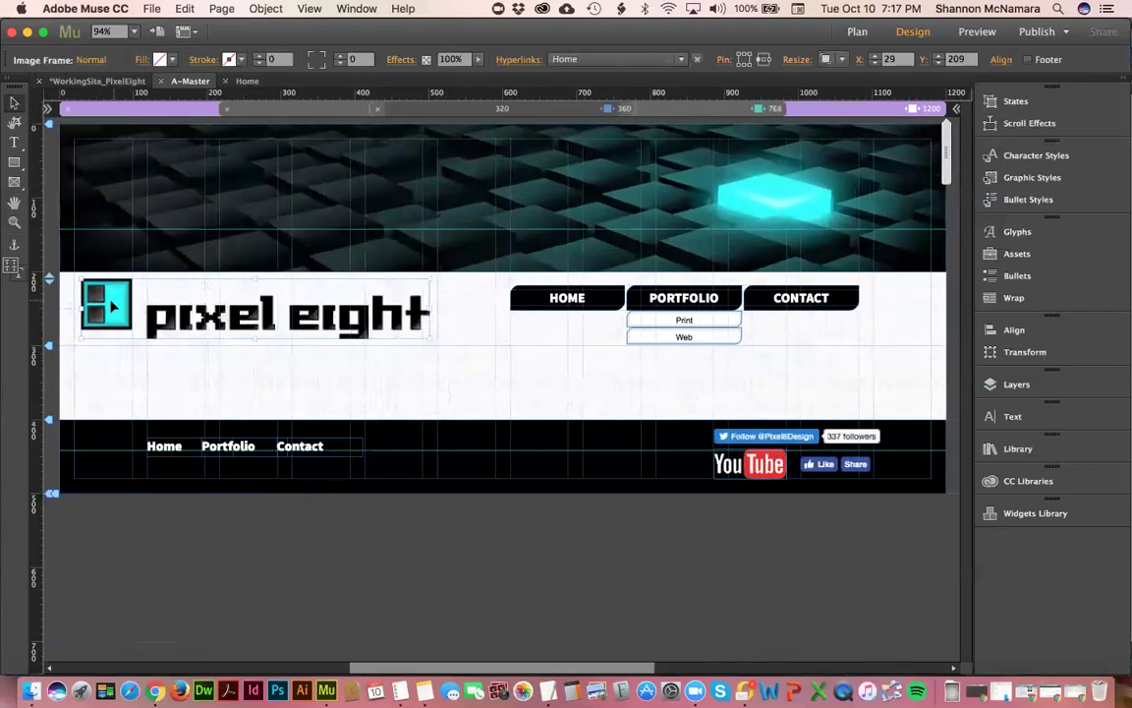
left_click_drag(113, 306, 108, 369)
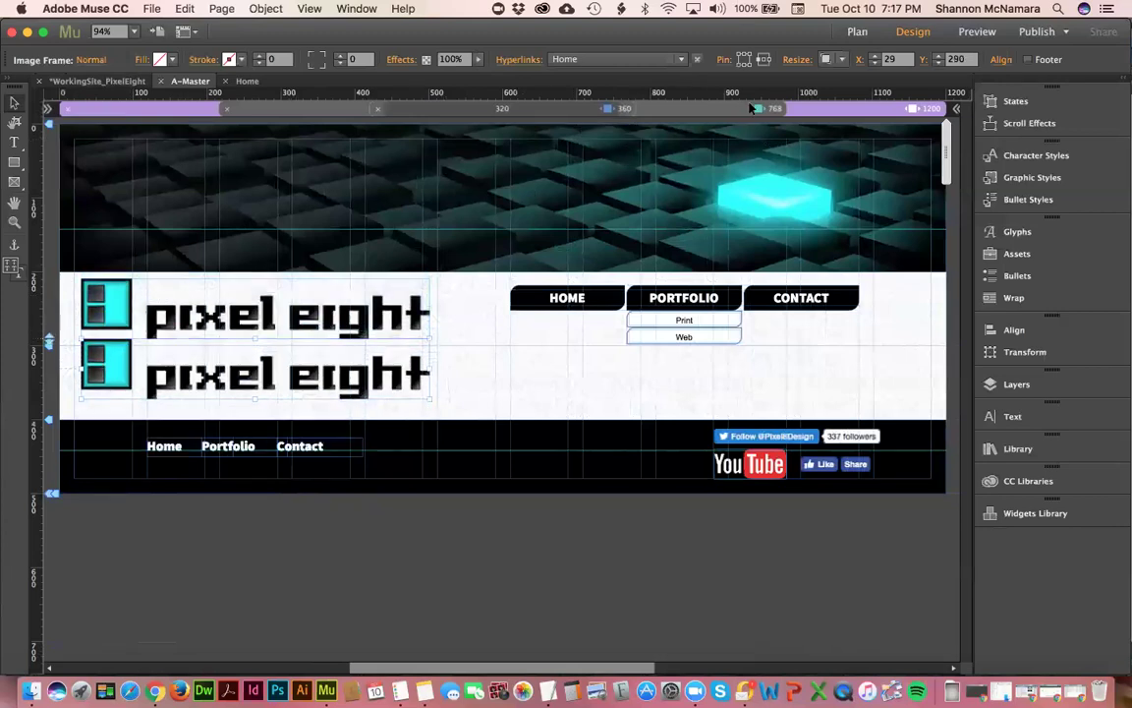
left_click(719, 111)
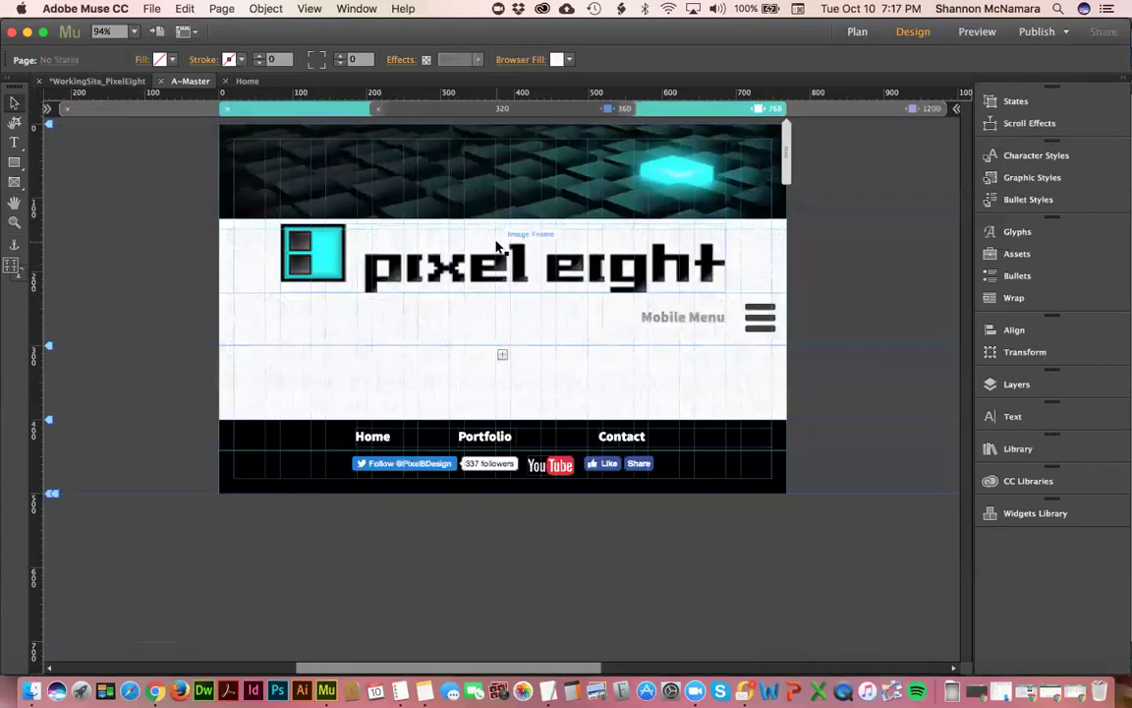
left_click(627, 109)
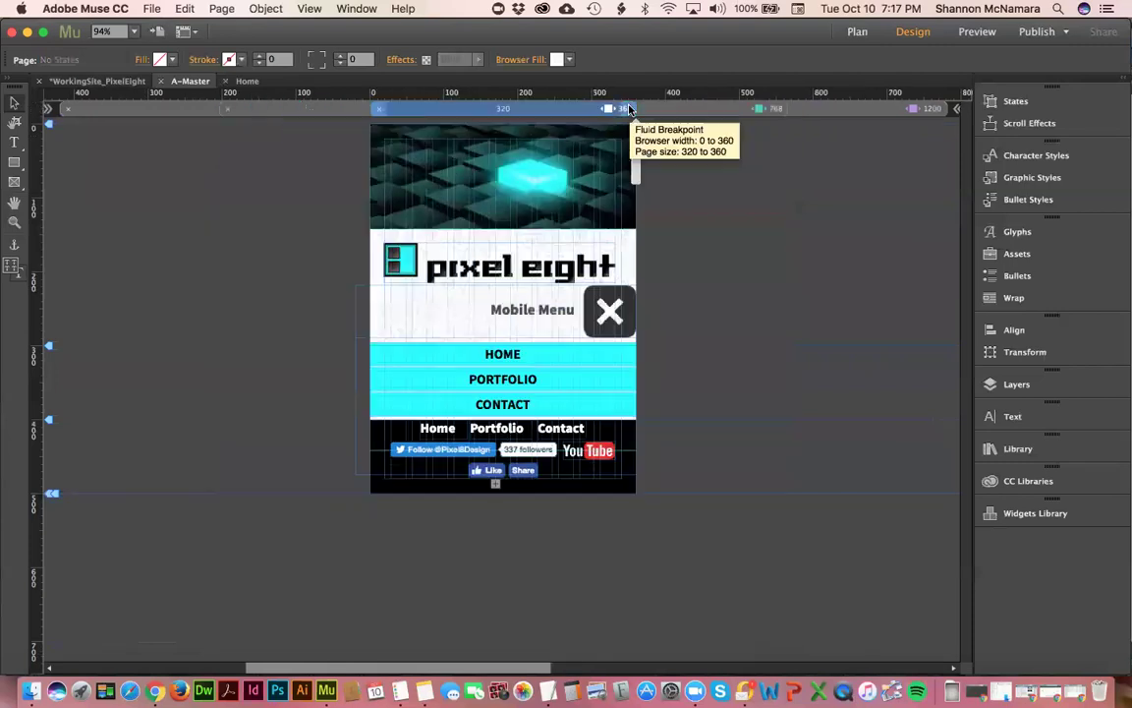
left_click(733, 111)
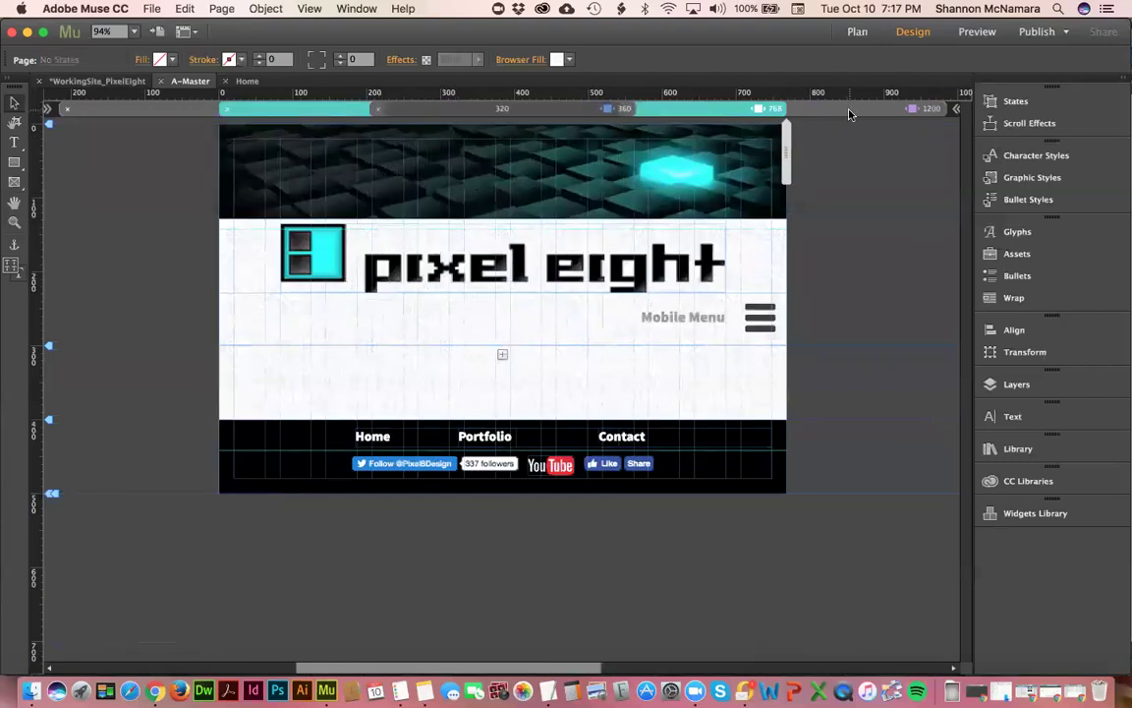
left_click(850, 110)
left_click(374, 384)
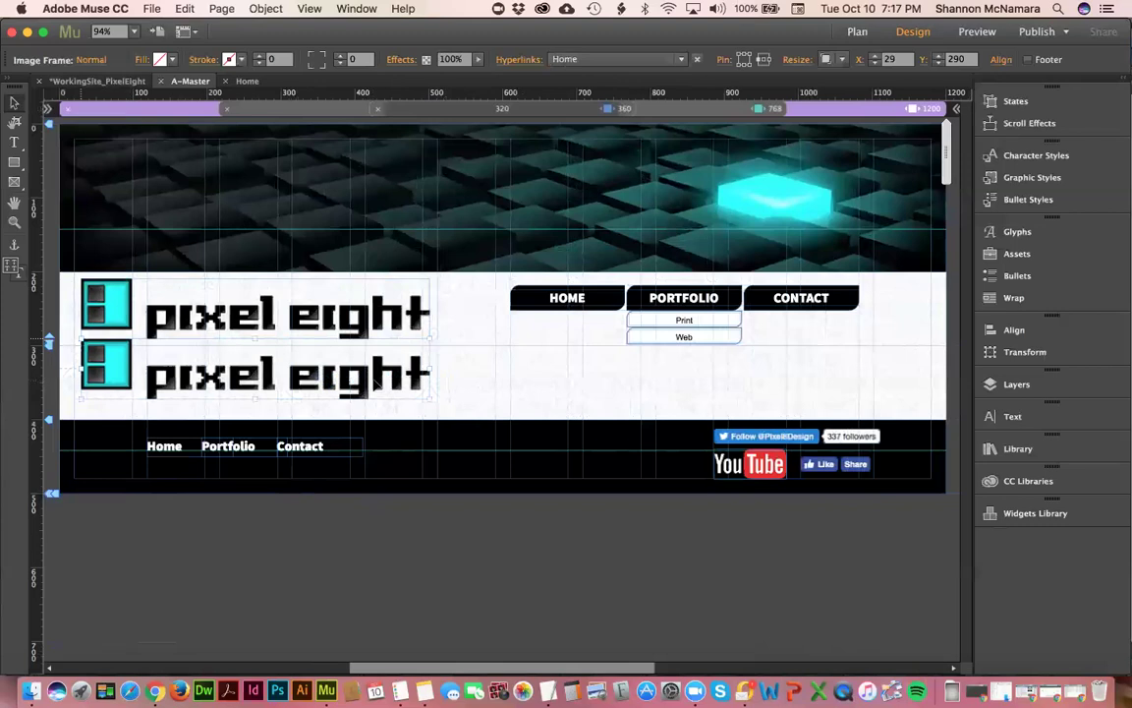
key("Delete")
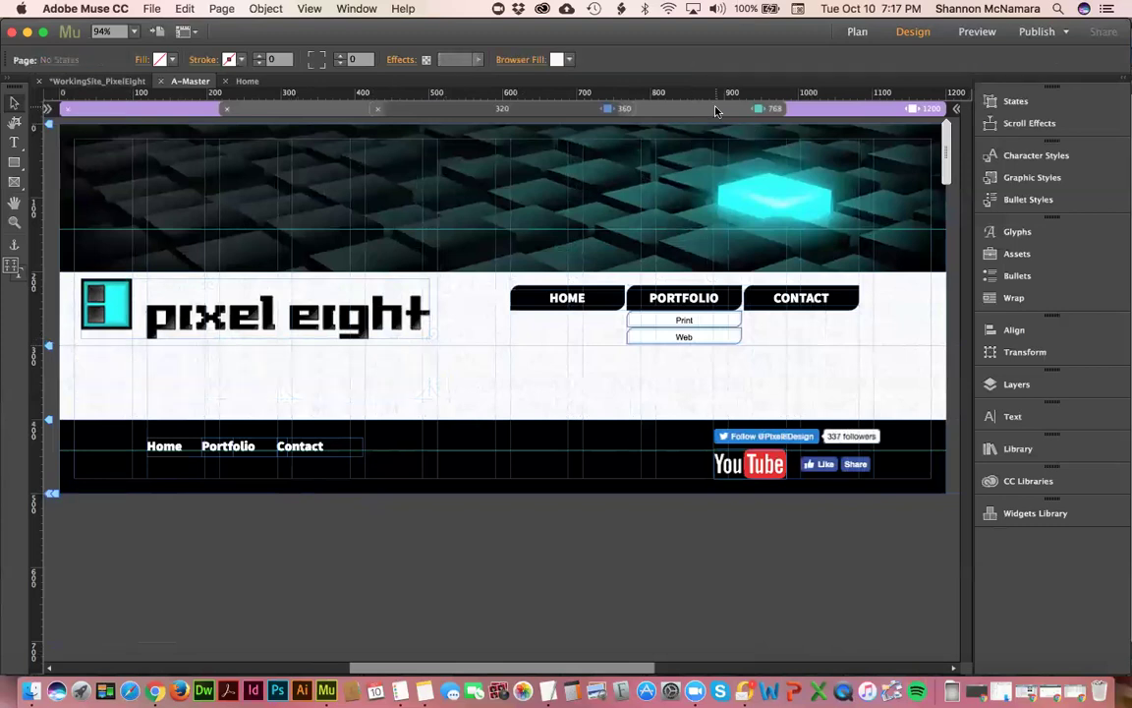
left_click(716, 110)
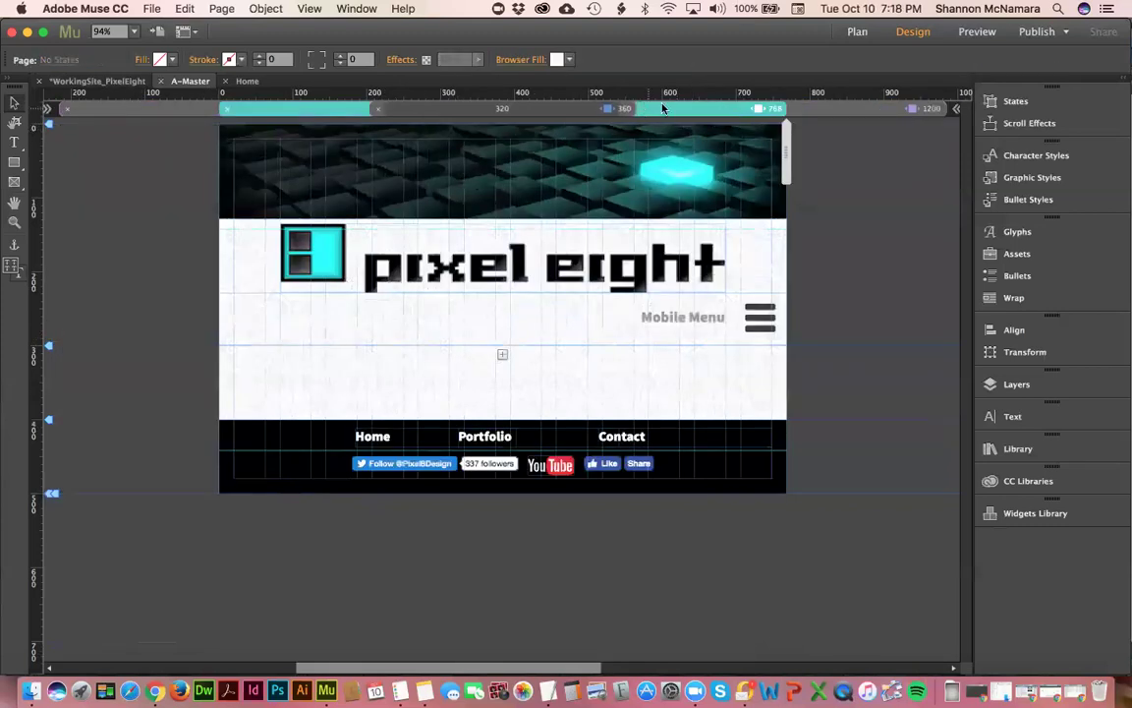
left_click(629, 109)
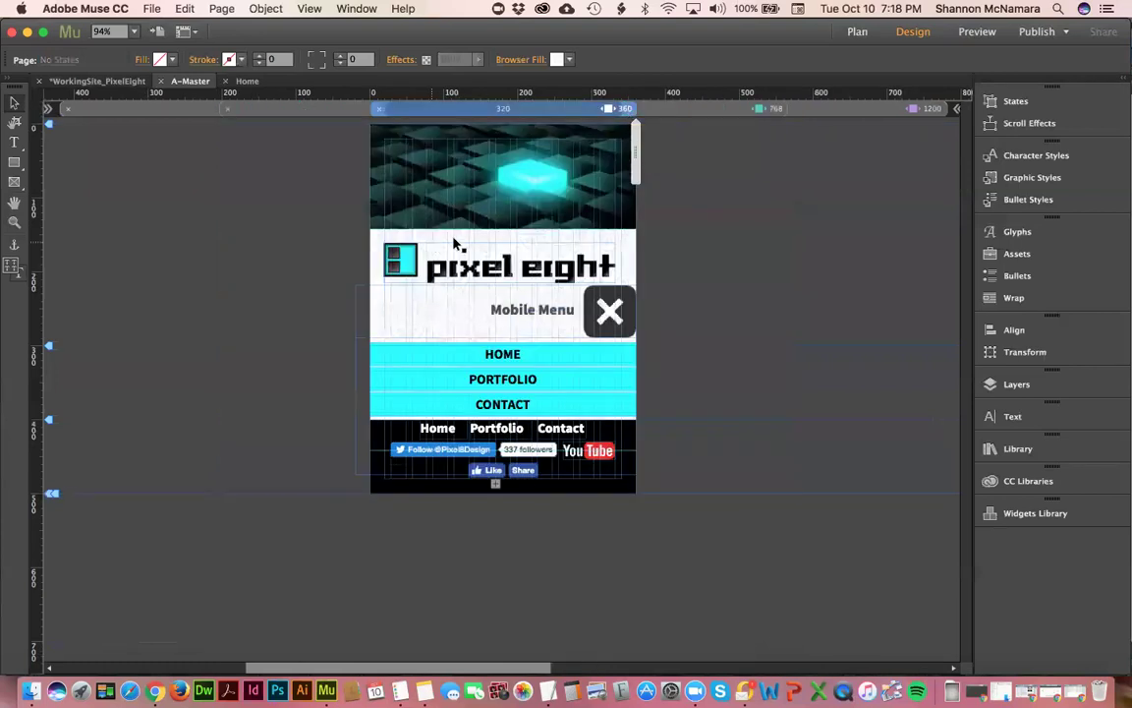
left_click(733, 110)
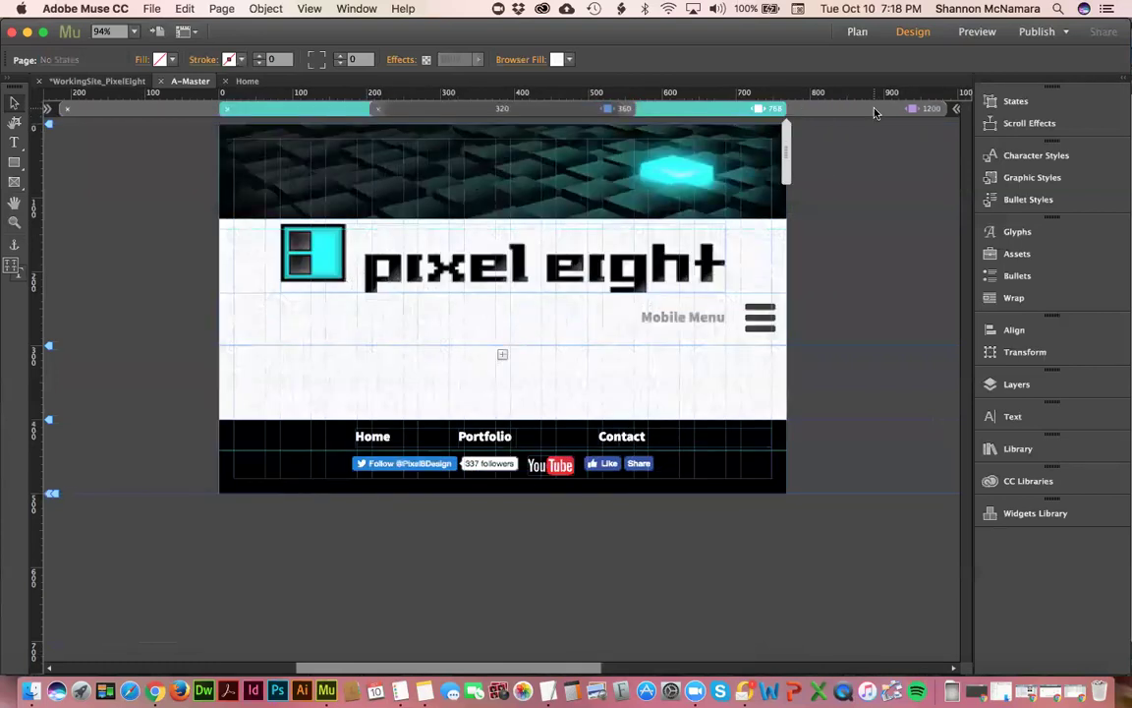
left_click(836, 109)
left_click(555, 298)
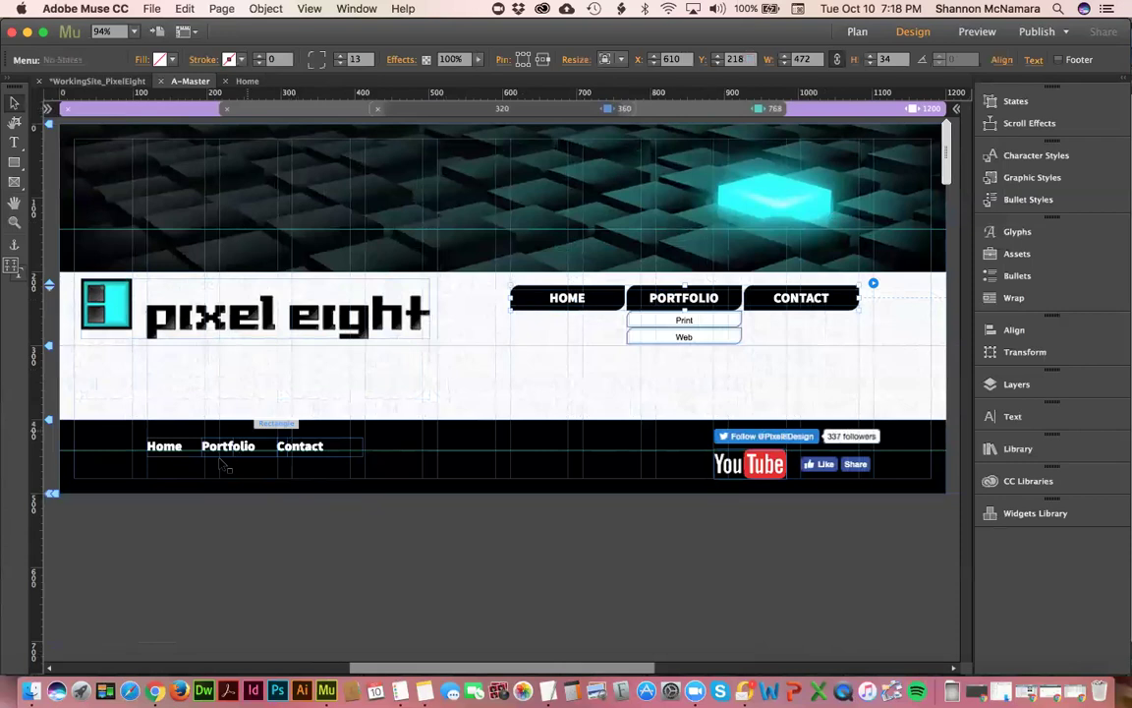
left_click(182, 454)
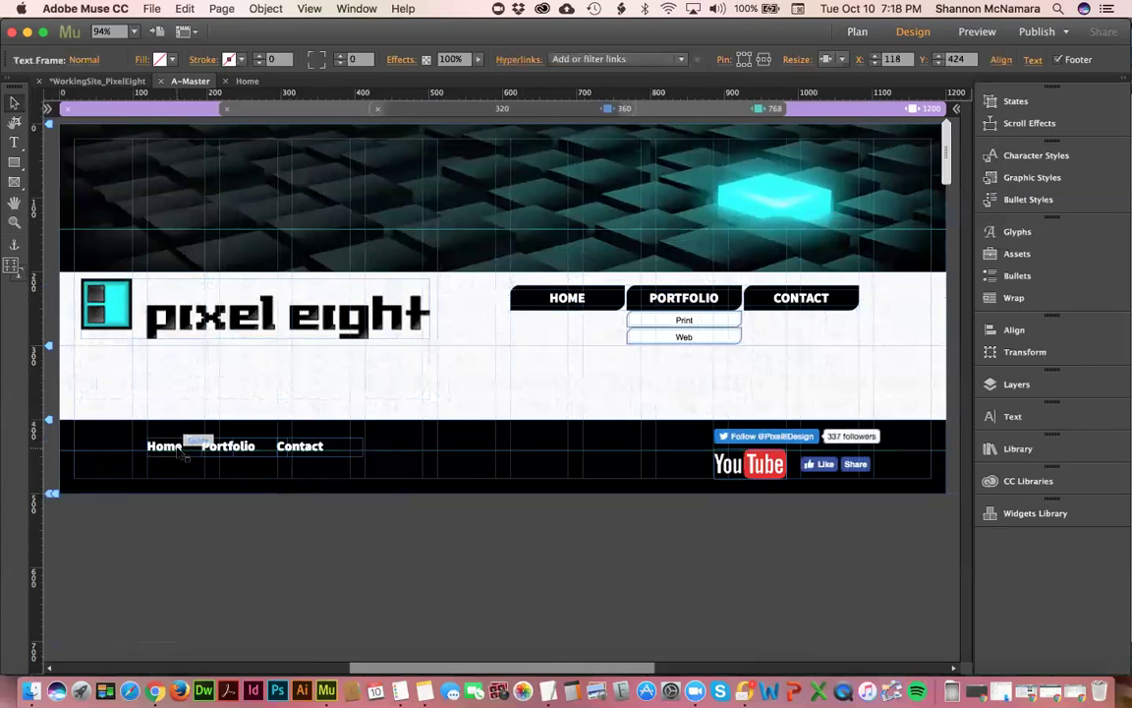
left_click(132, 398)
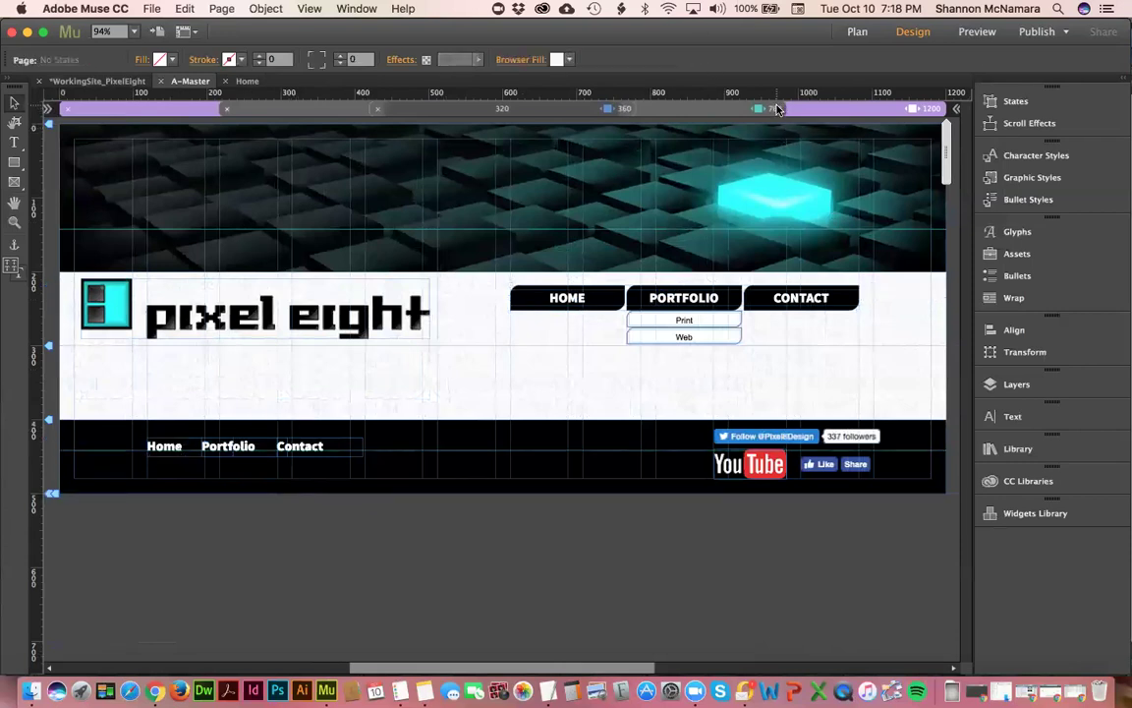
left_click(765, 108)
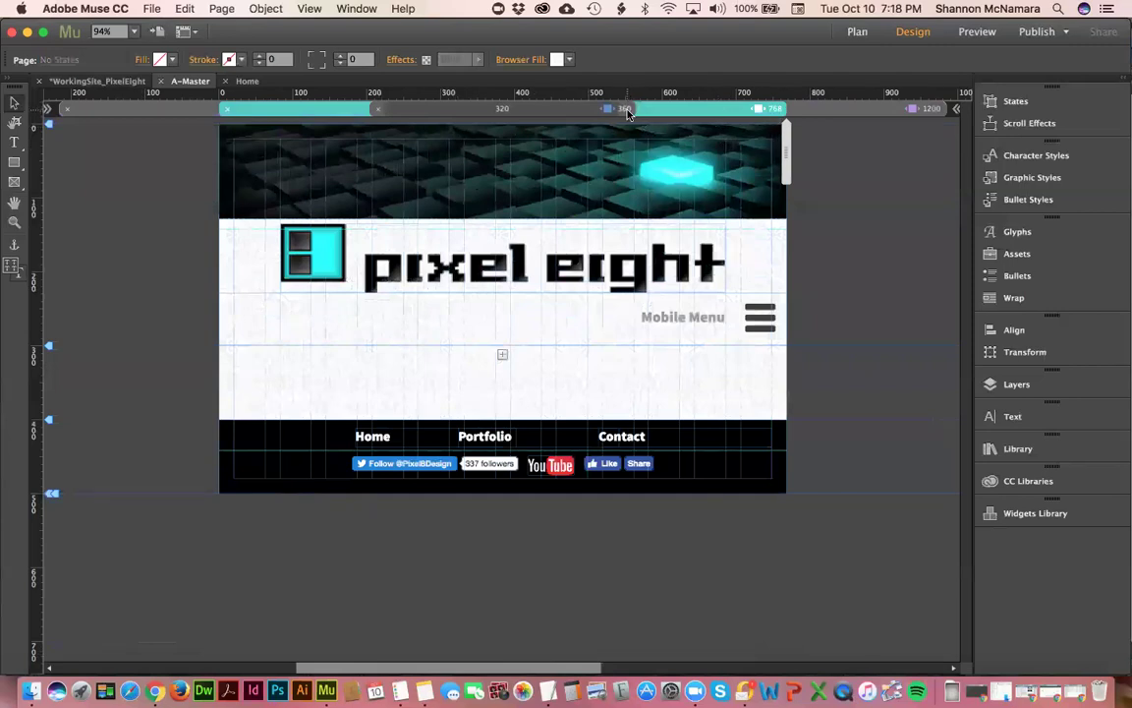
left_click(626, 109)
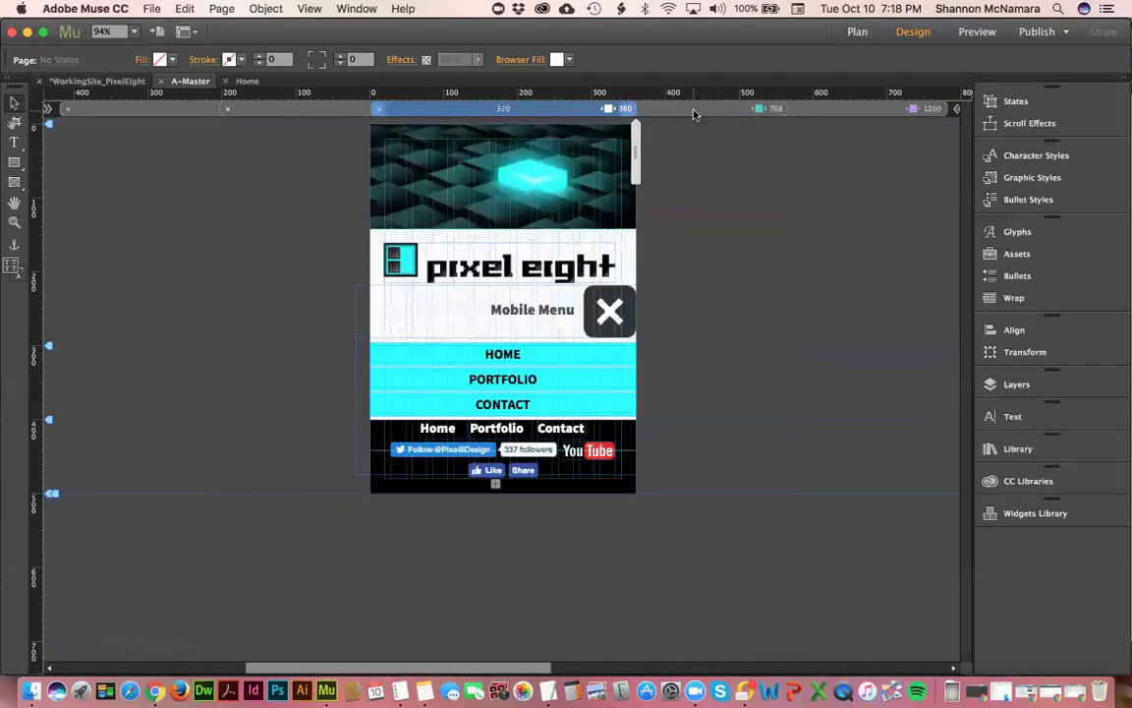
left_click(693, 111)
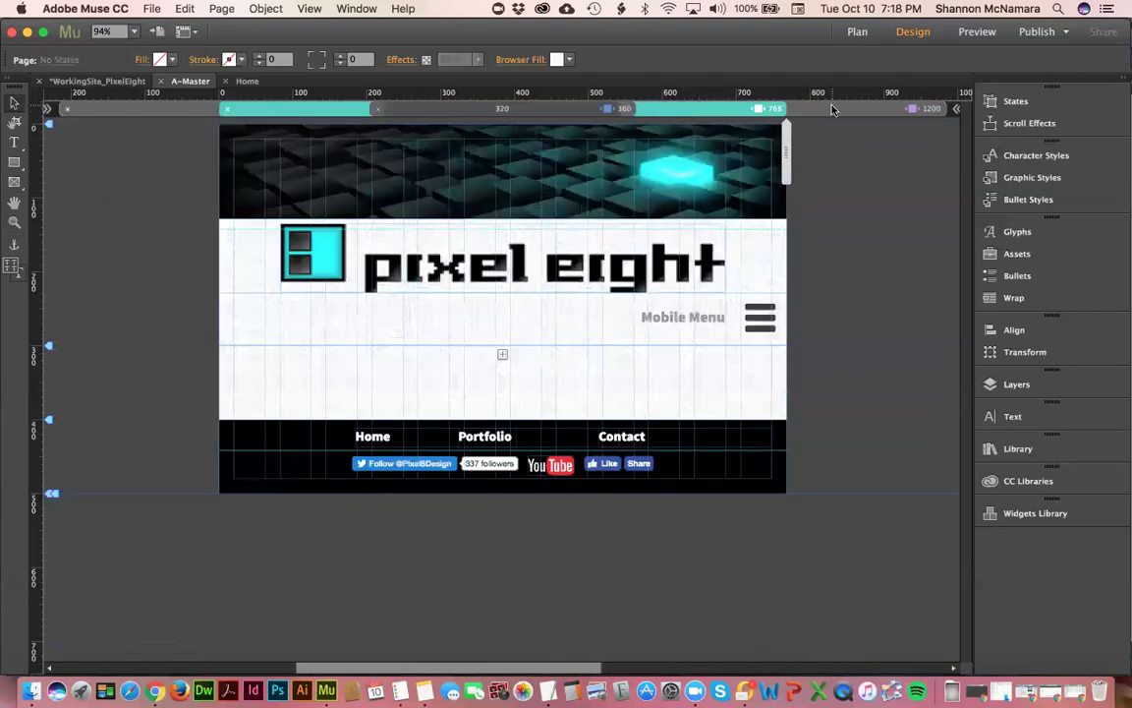
left_click(832, 109)
left_click(756, 436)
left_click(751, 471, "shift")
left_click(819, 465, "shift")
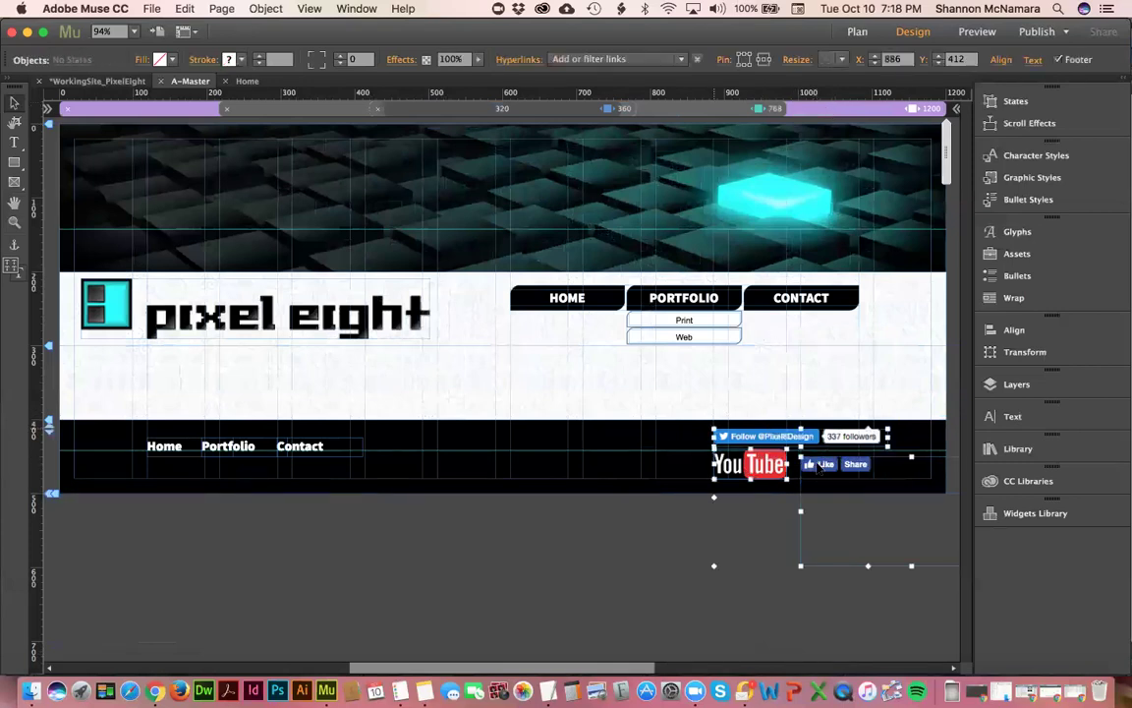
key("Escape")
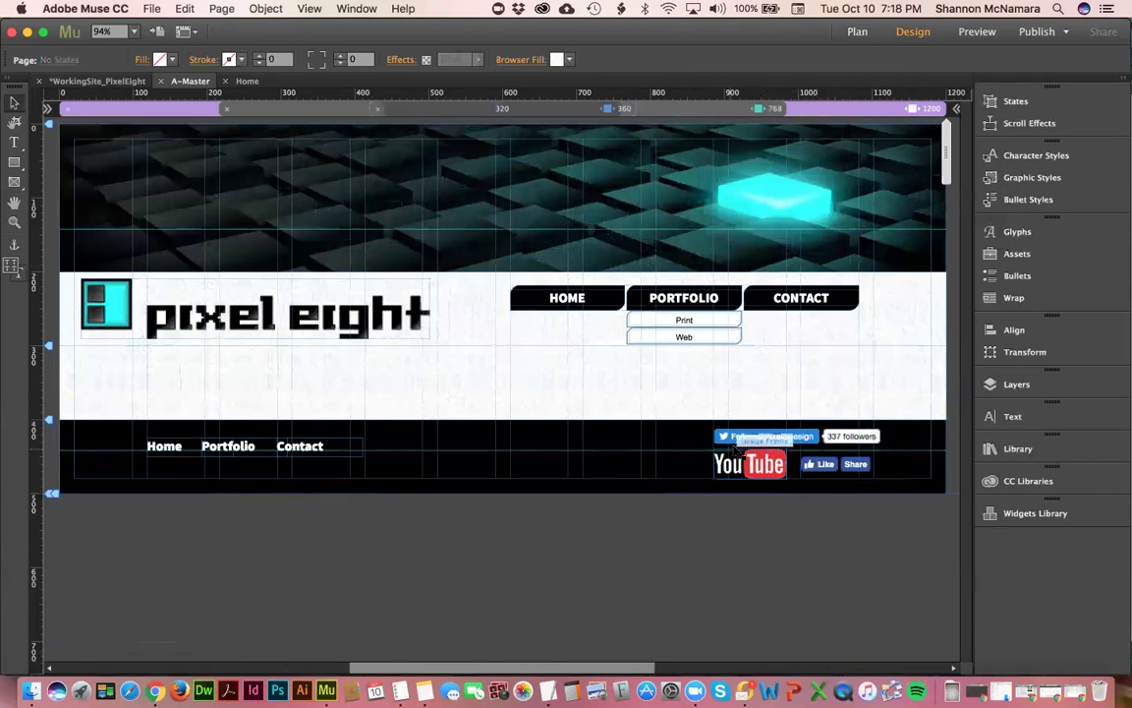
left_click(774, 108)
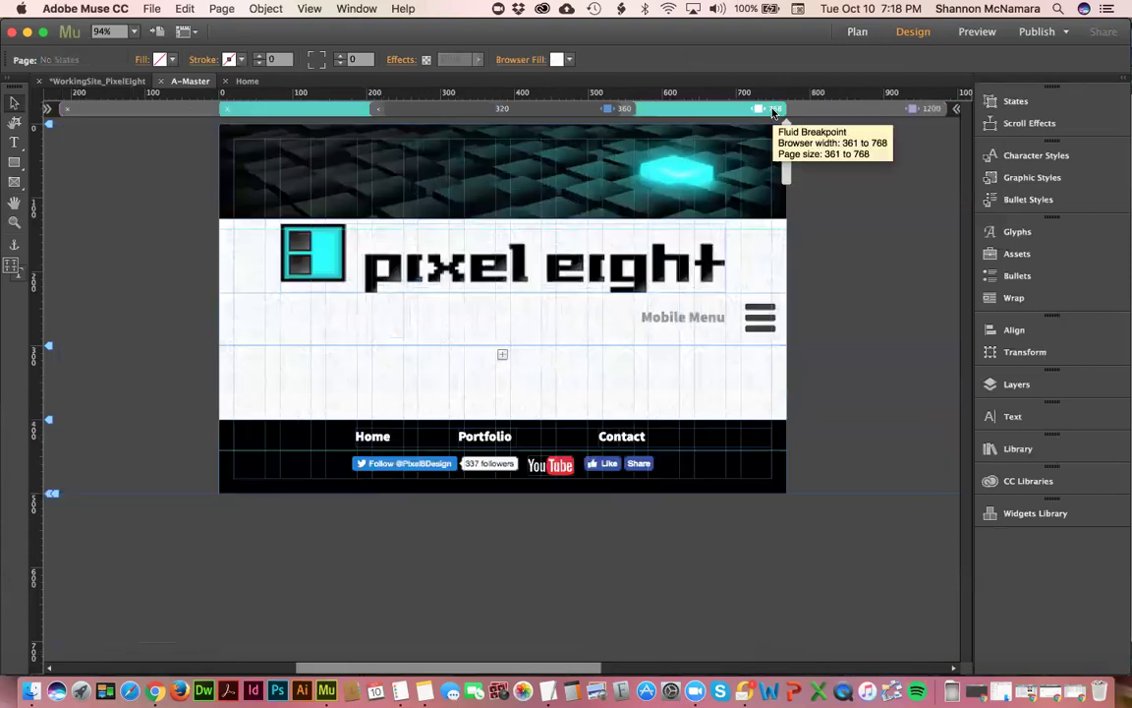
left_click(566, 109)
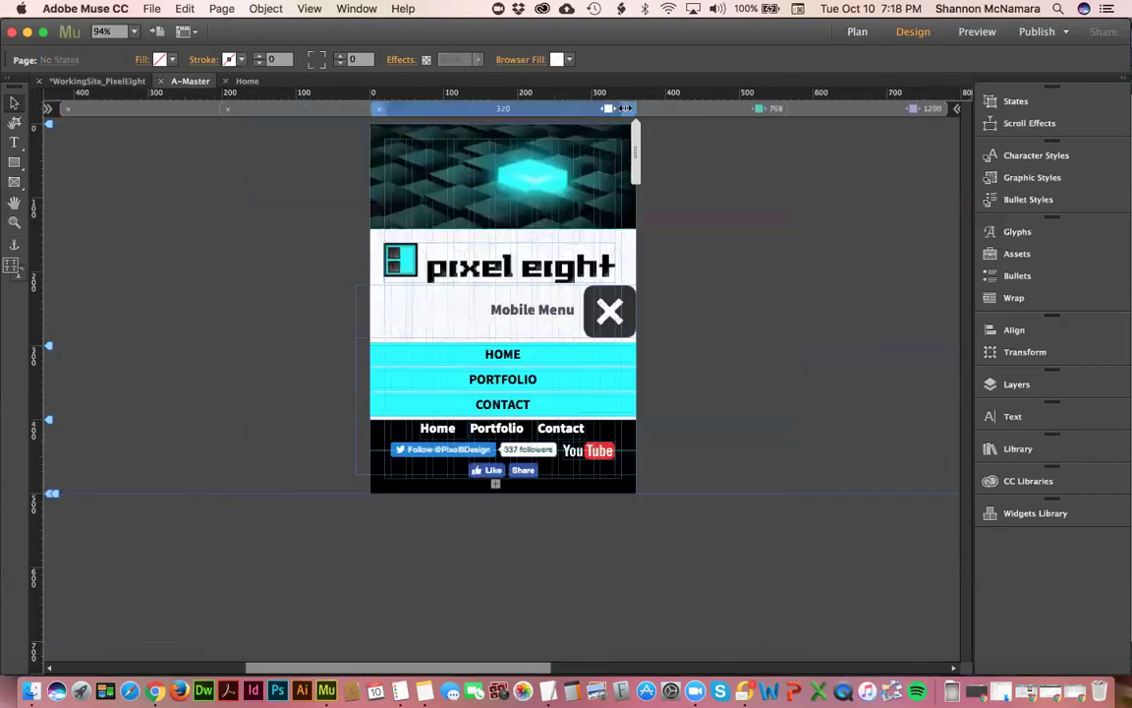
left_click(693, 110)
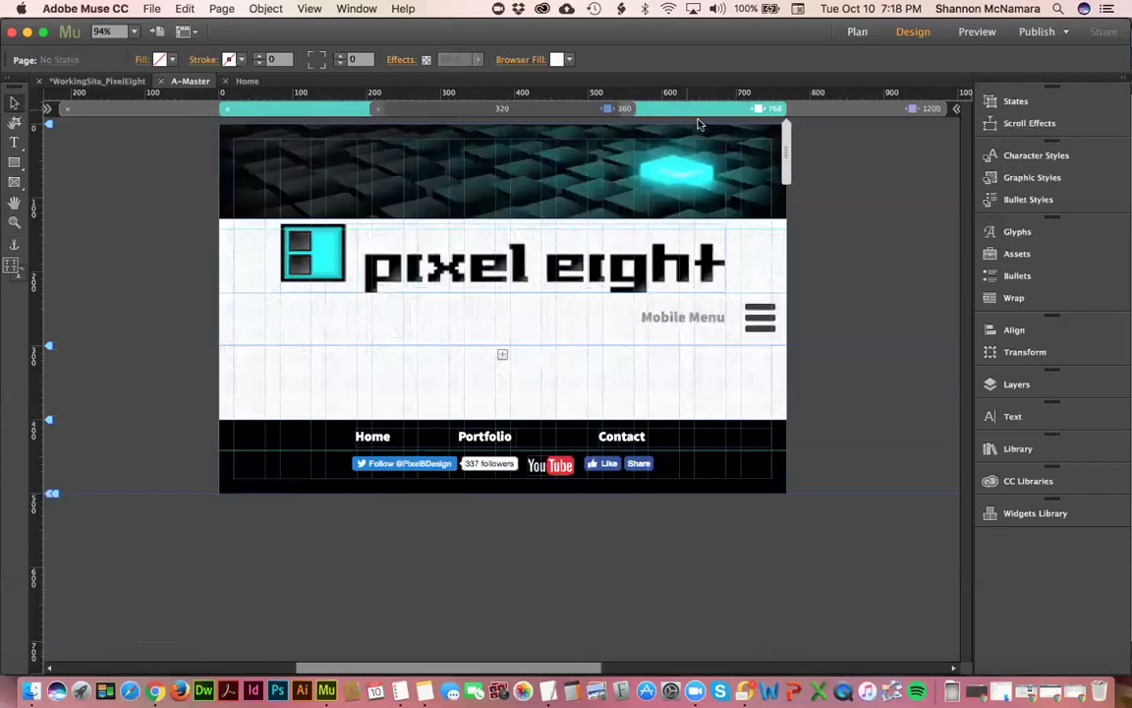
left_click(862, 111)
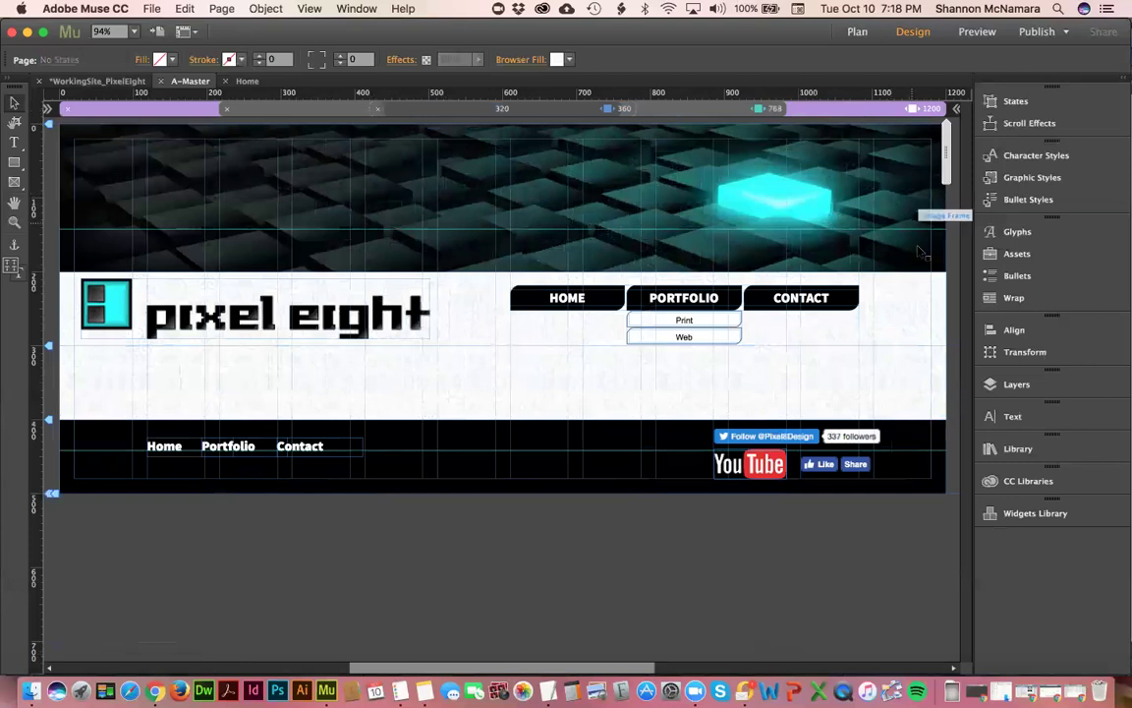
left_click(316, 310)
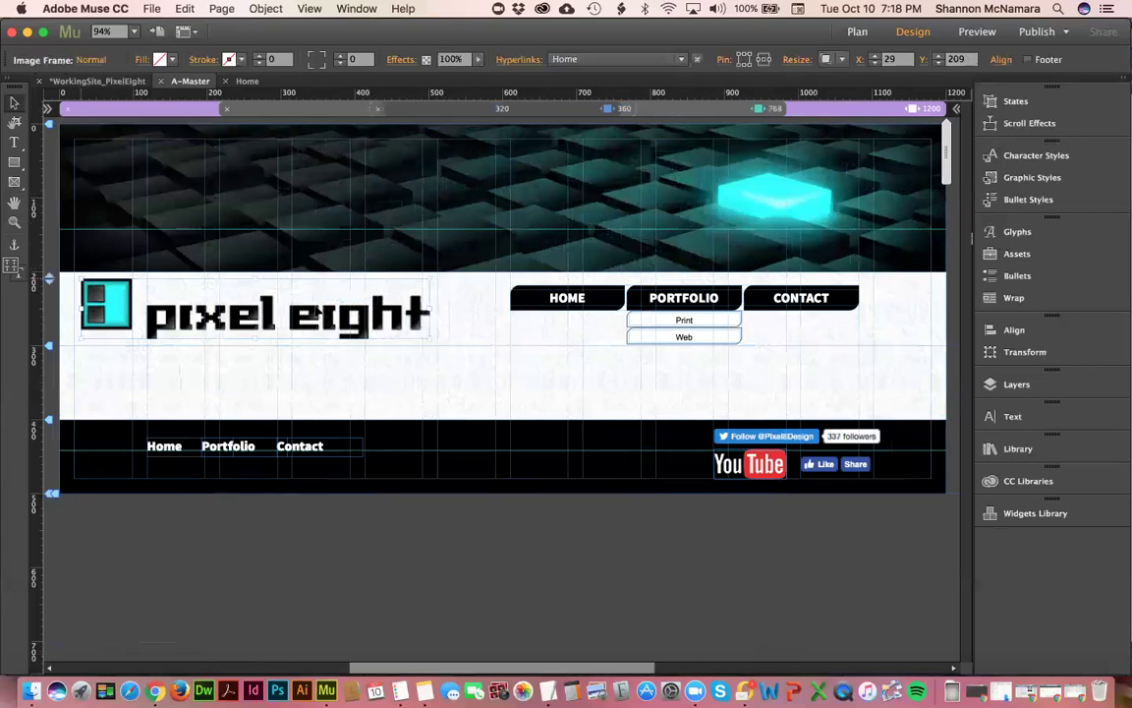
left_click(845, 60)
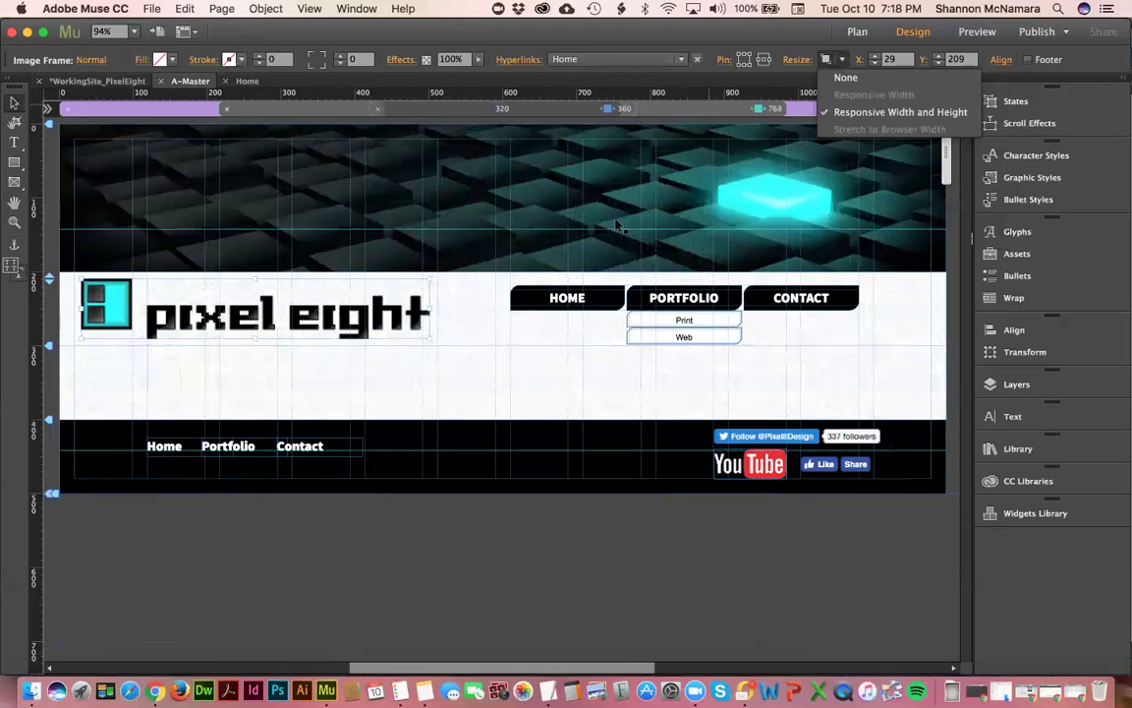
left_click(757, 65)
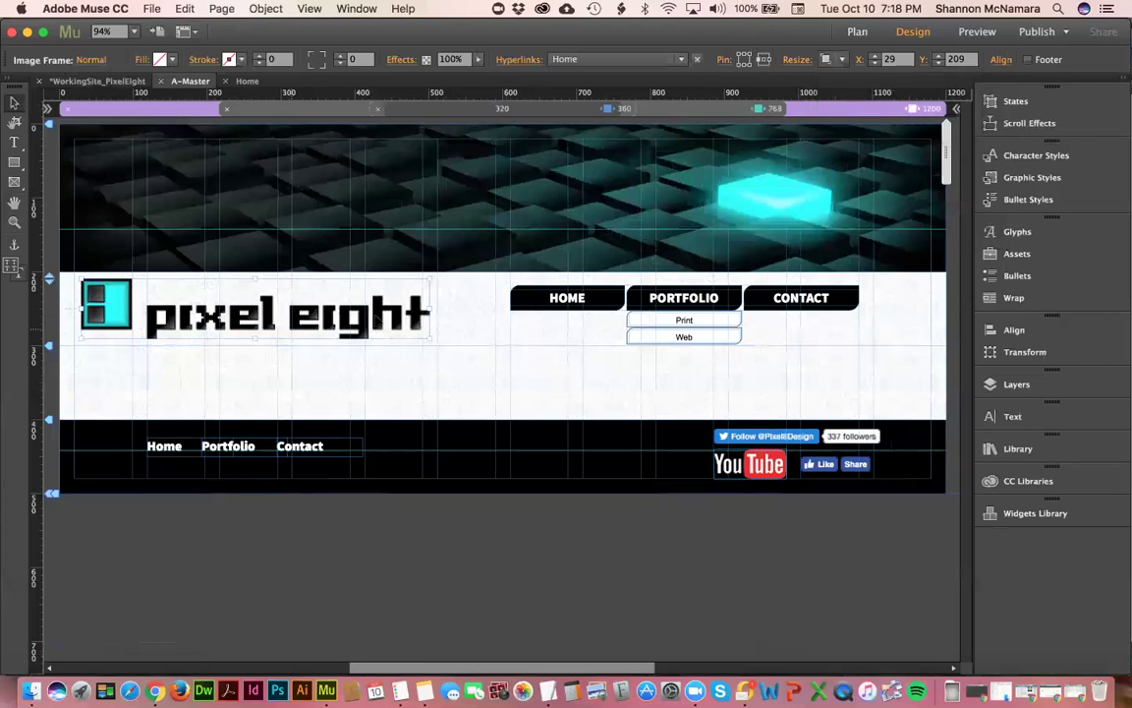
left_click(559, 305)
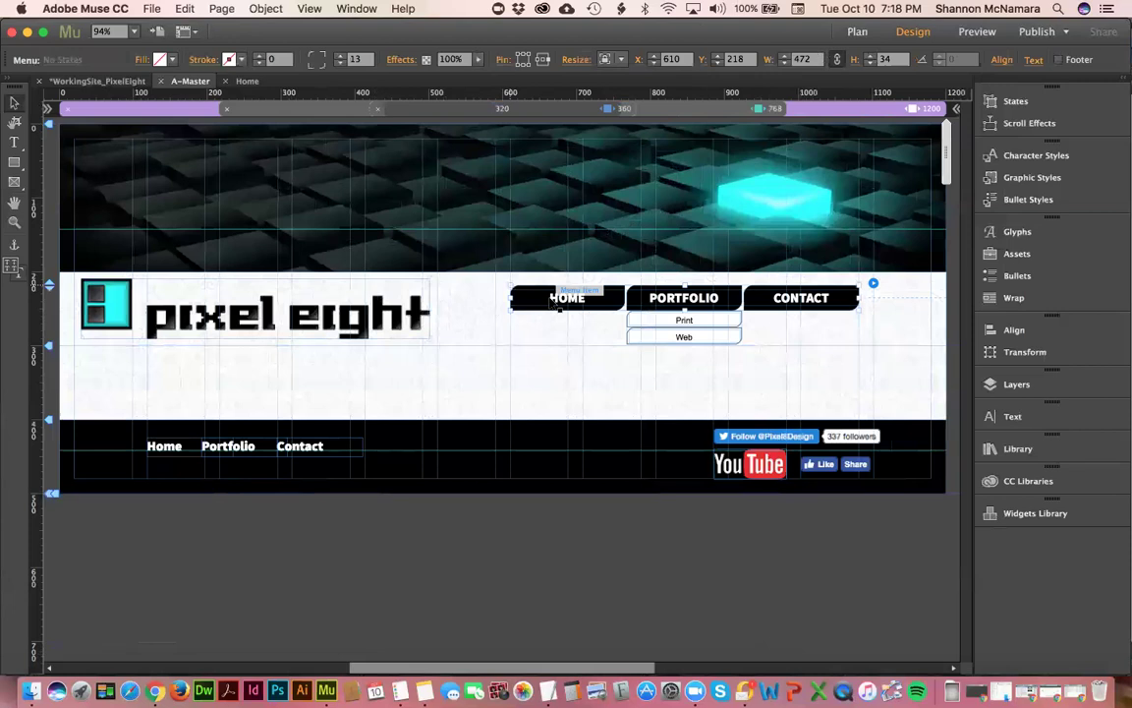
left_click(611, 60)
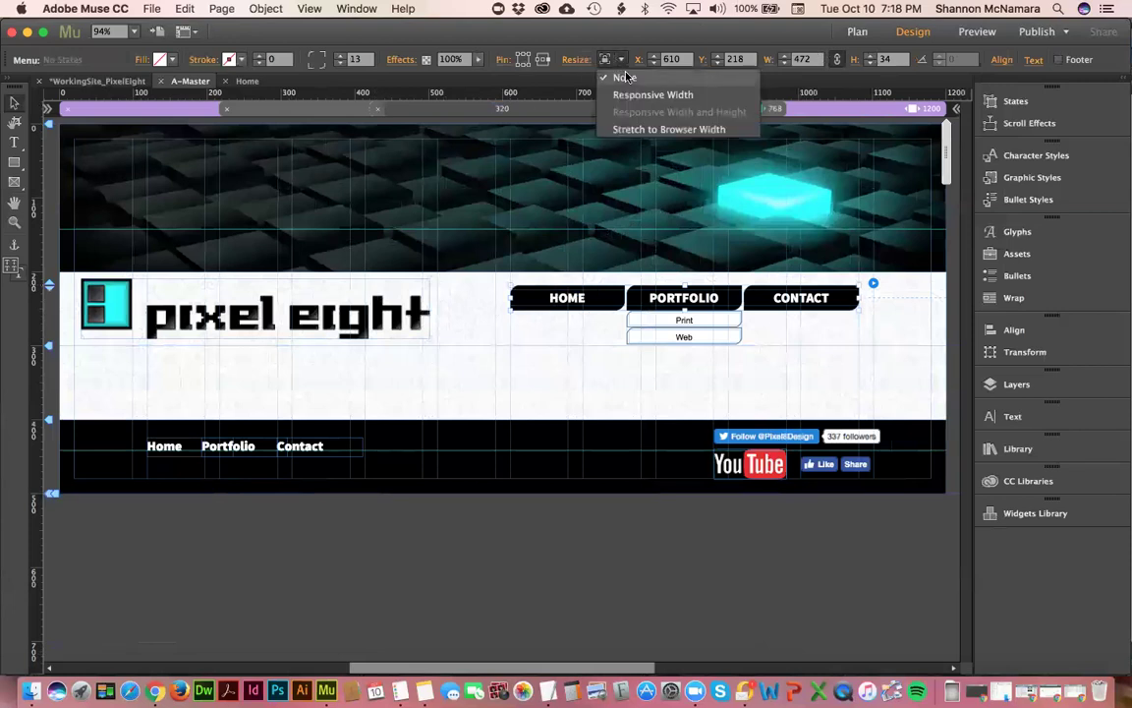
left_click(625, 77)
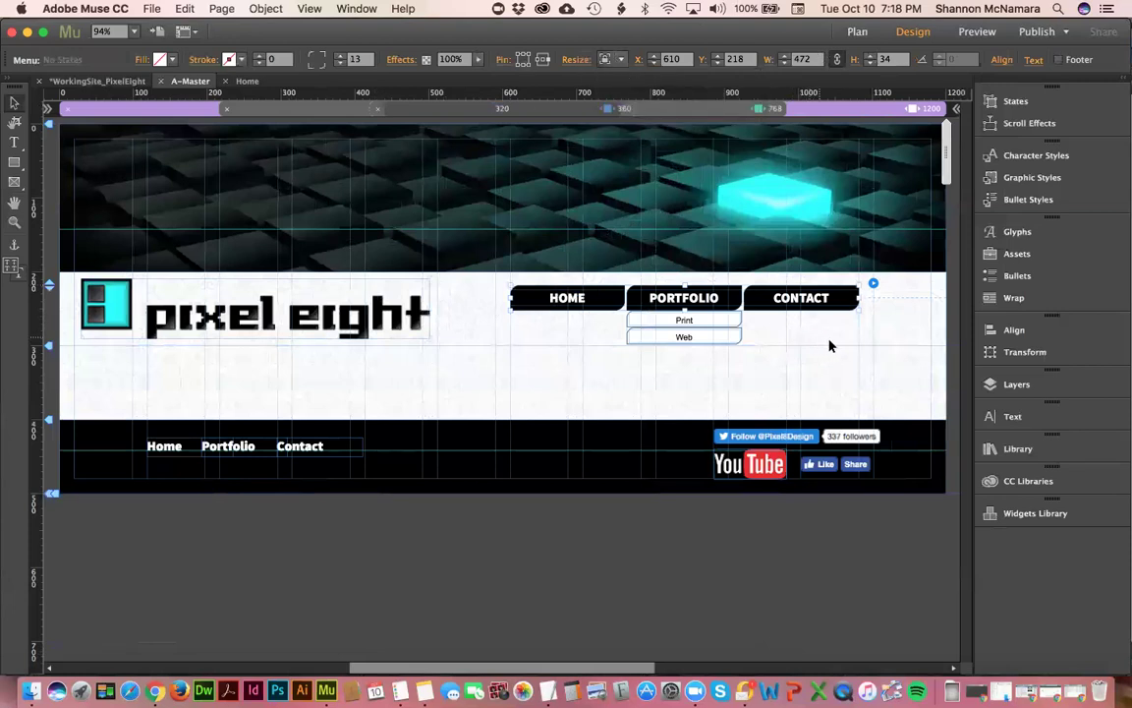
scroll(748, 334, "right", 5)
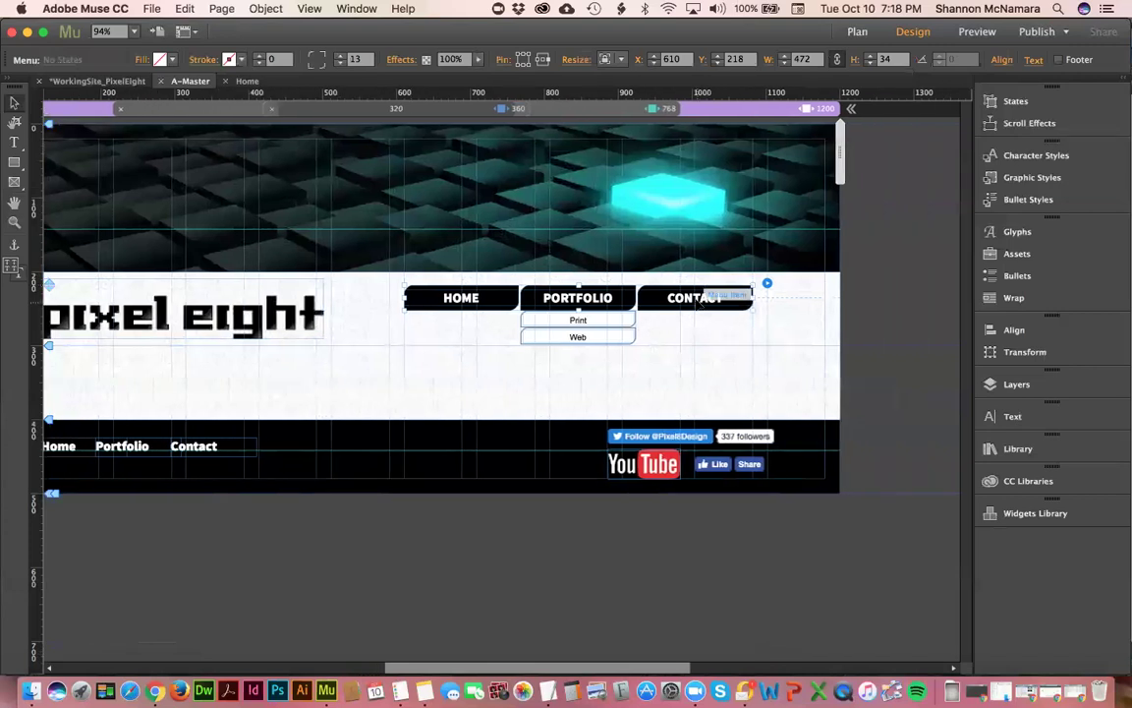
- Shift the navigation menu right to X 708, then preview the header at an 888 px browser width
key("shift+Right")
key("shift+Right")
key("shift+Right")
key("shift+Right")
left_click_drag(719, 305, 757, 310)
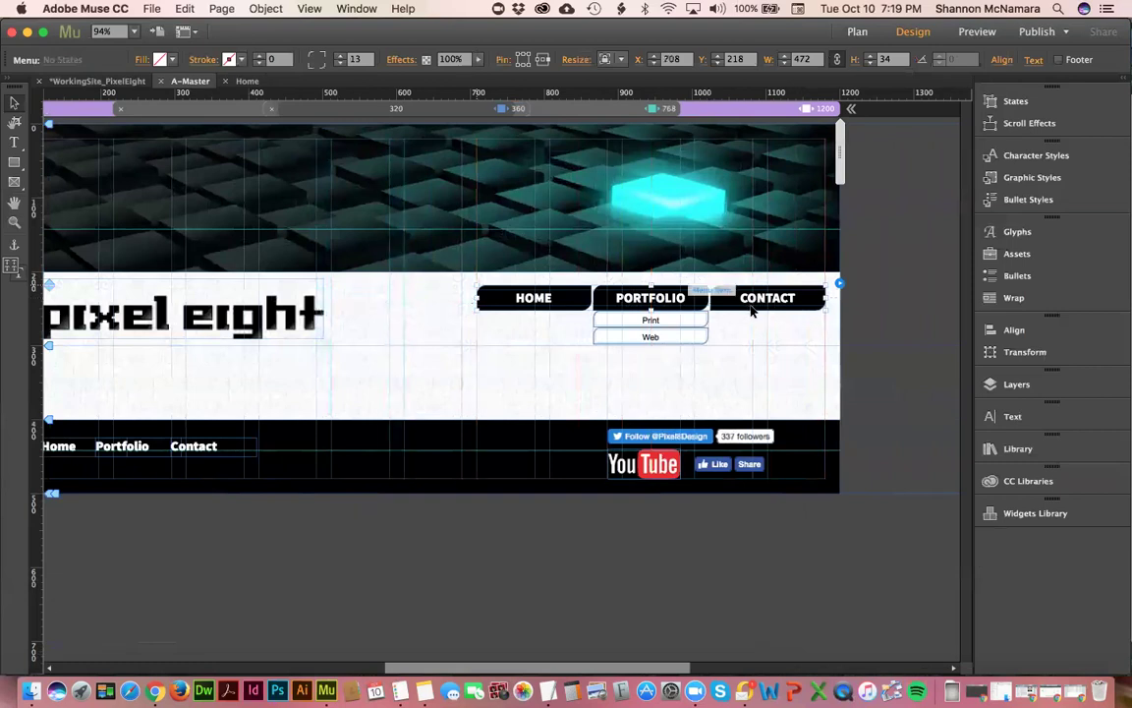
left_click(499, 411)
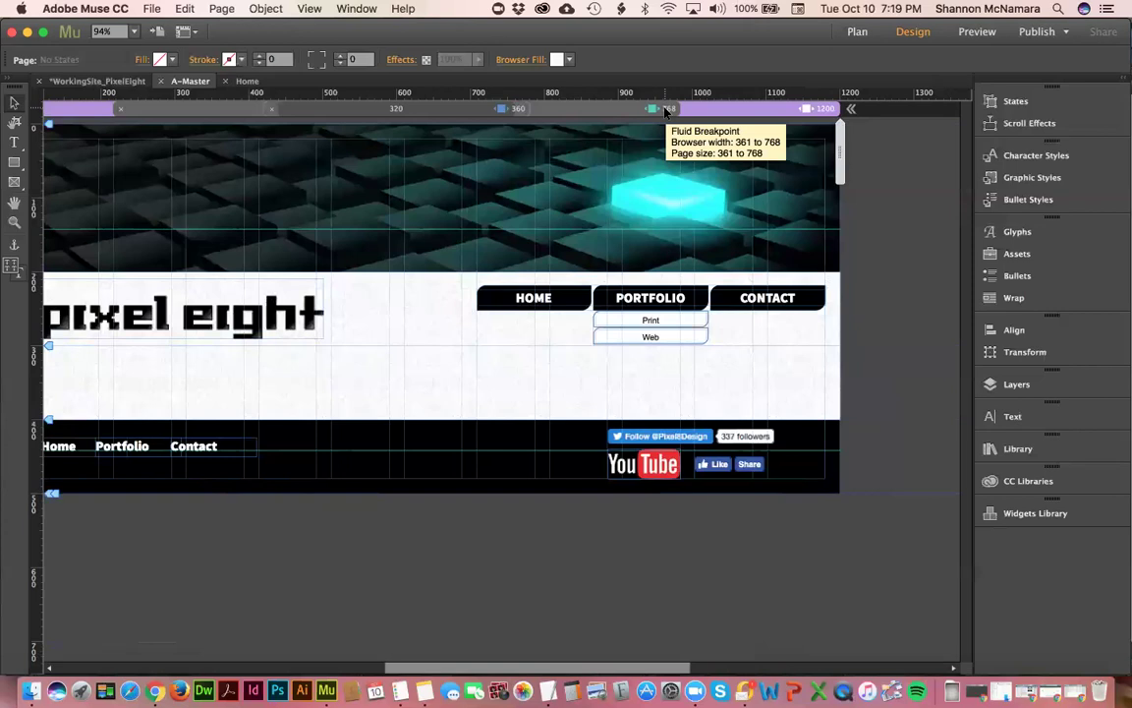
left_click(679, 299)
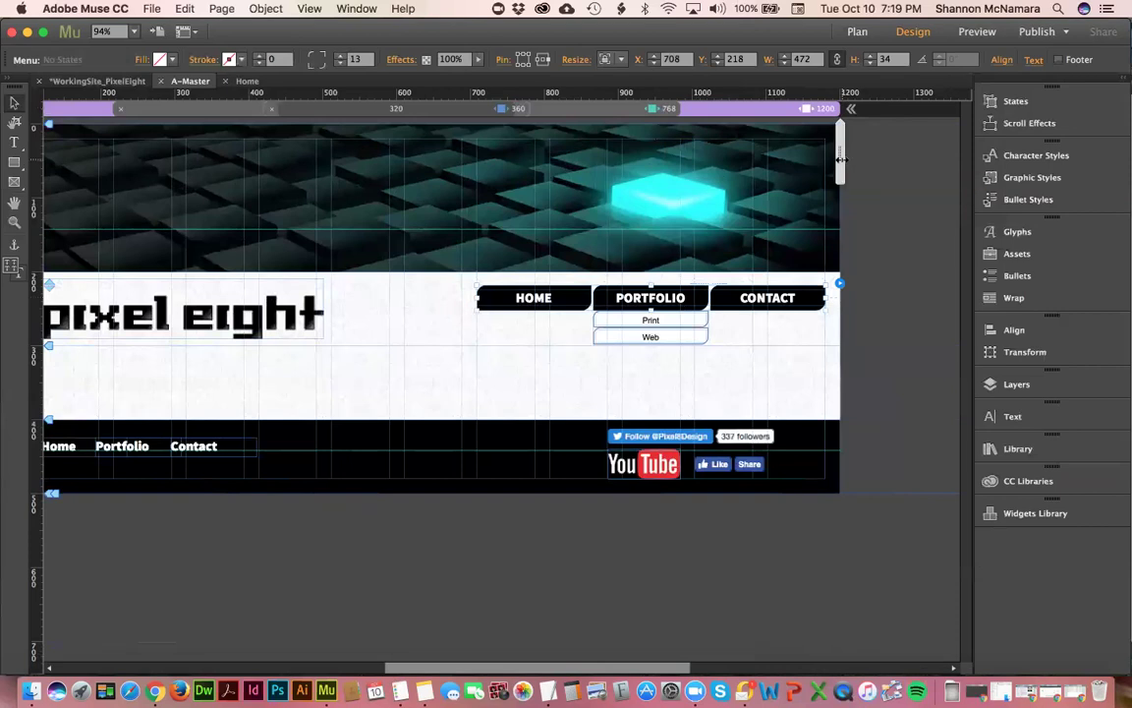
left_click_drag(840, 160, 725, 168)
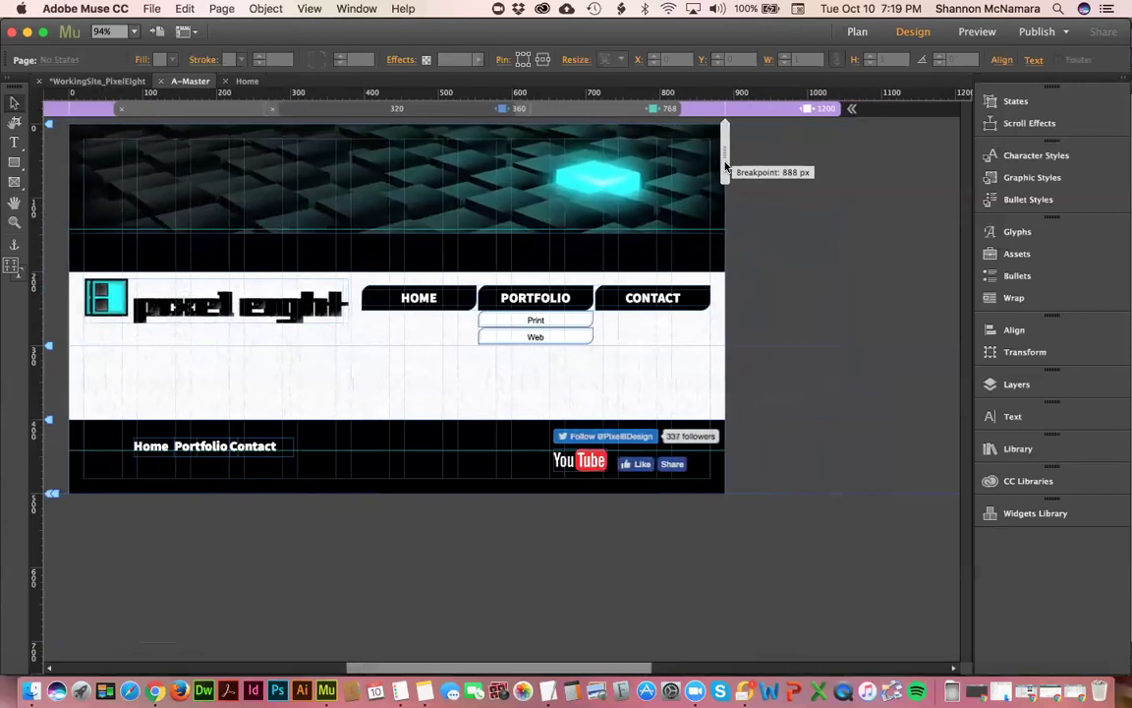
- Return to full width and compare the 768, 360 and 1200 breakpoint layouts
left_click(197, 316)
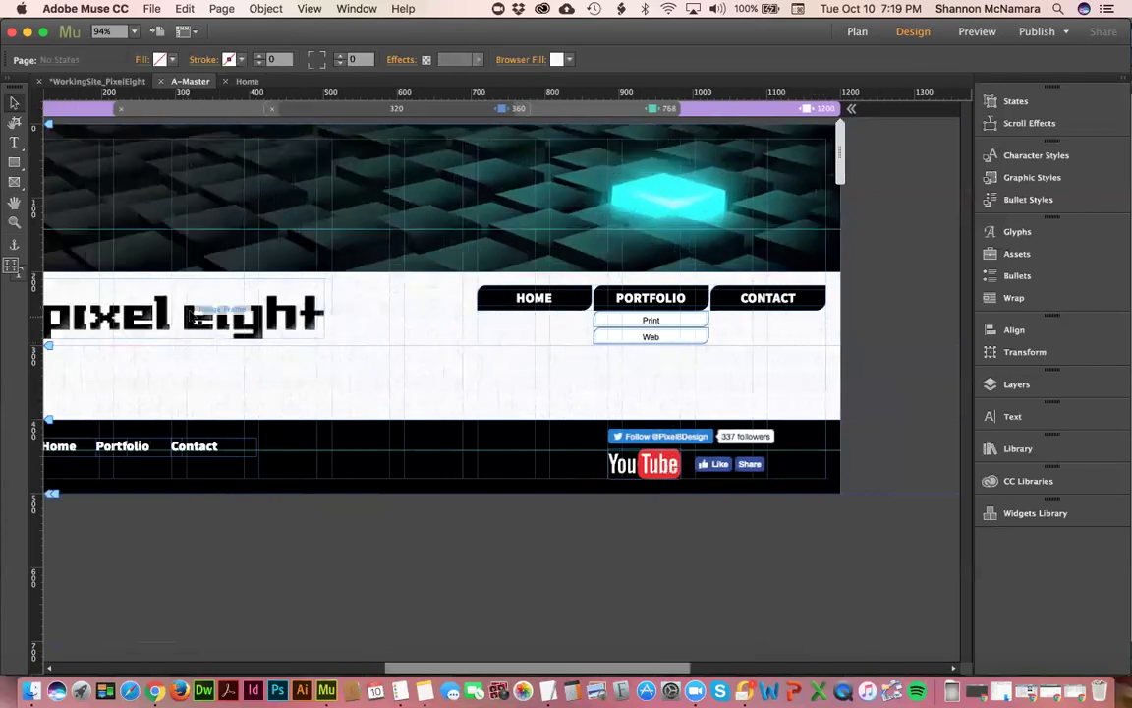
left_click(196, 316)
left_click(226, 364)
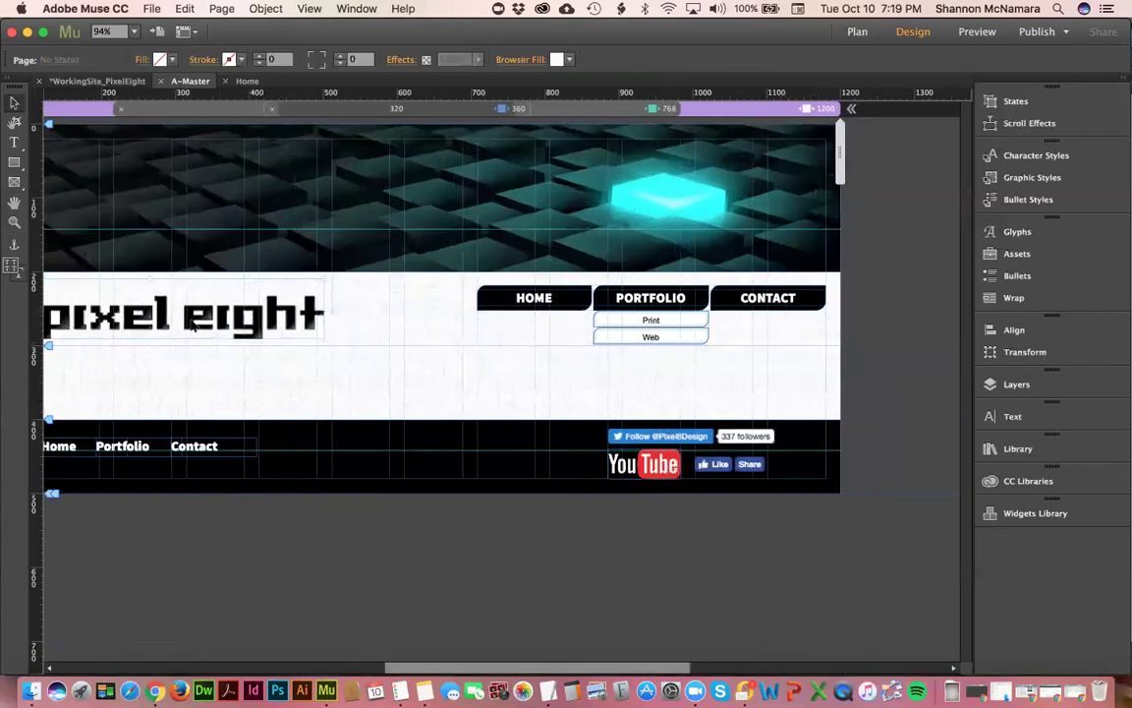
left_click(626, 108)
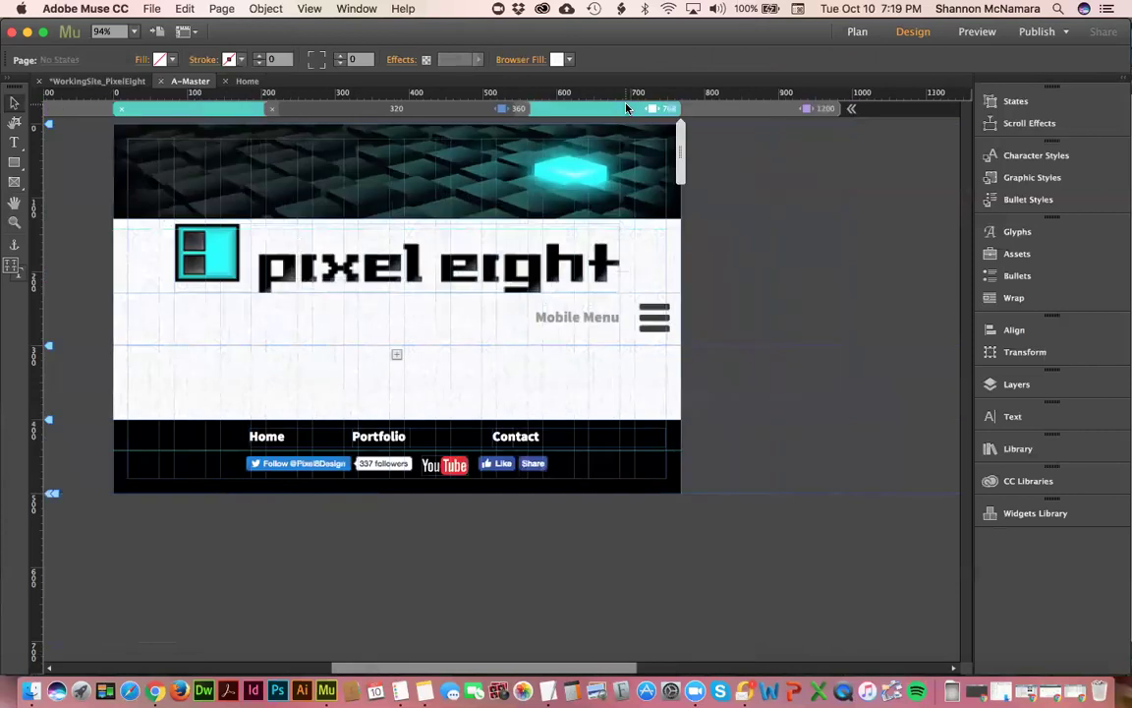
left_click(521, 110)
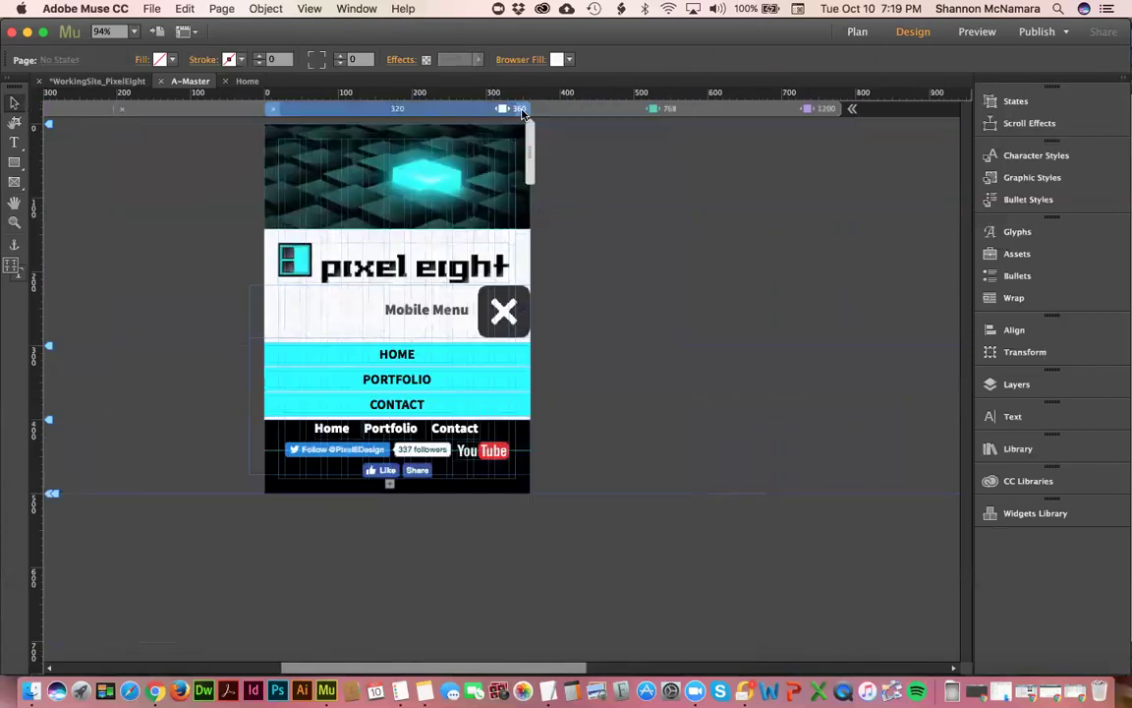
left_click(539, 106)
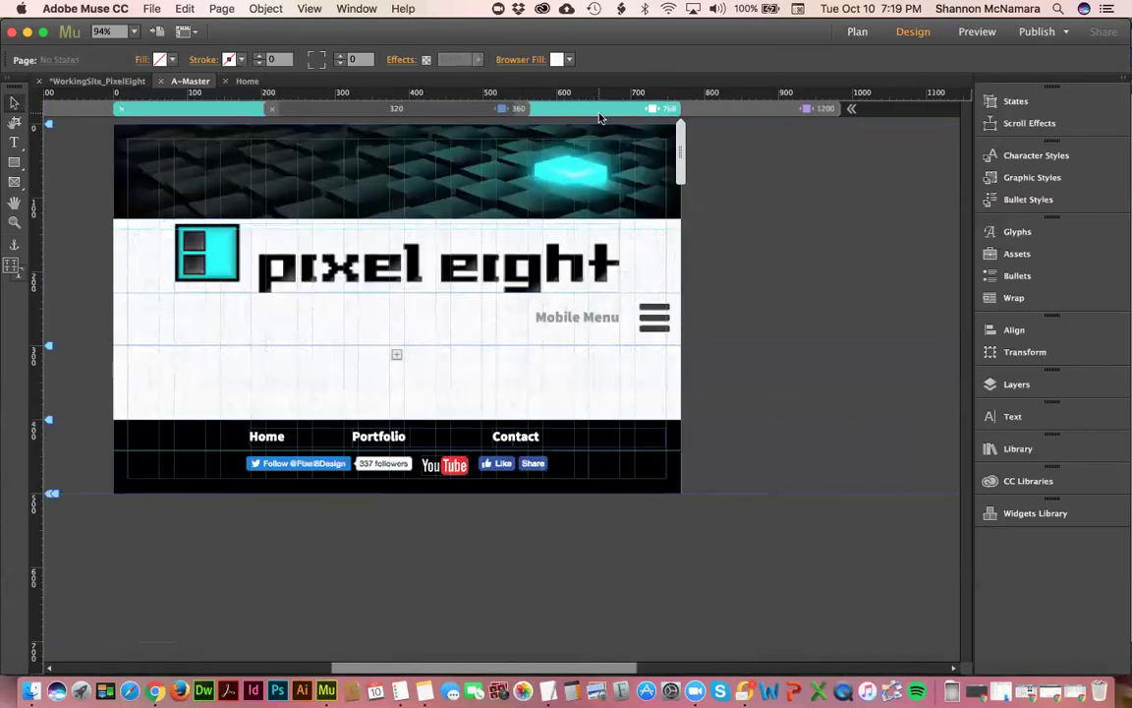
left_click(728, 110)
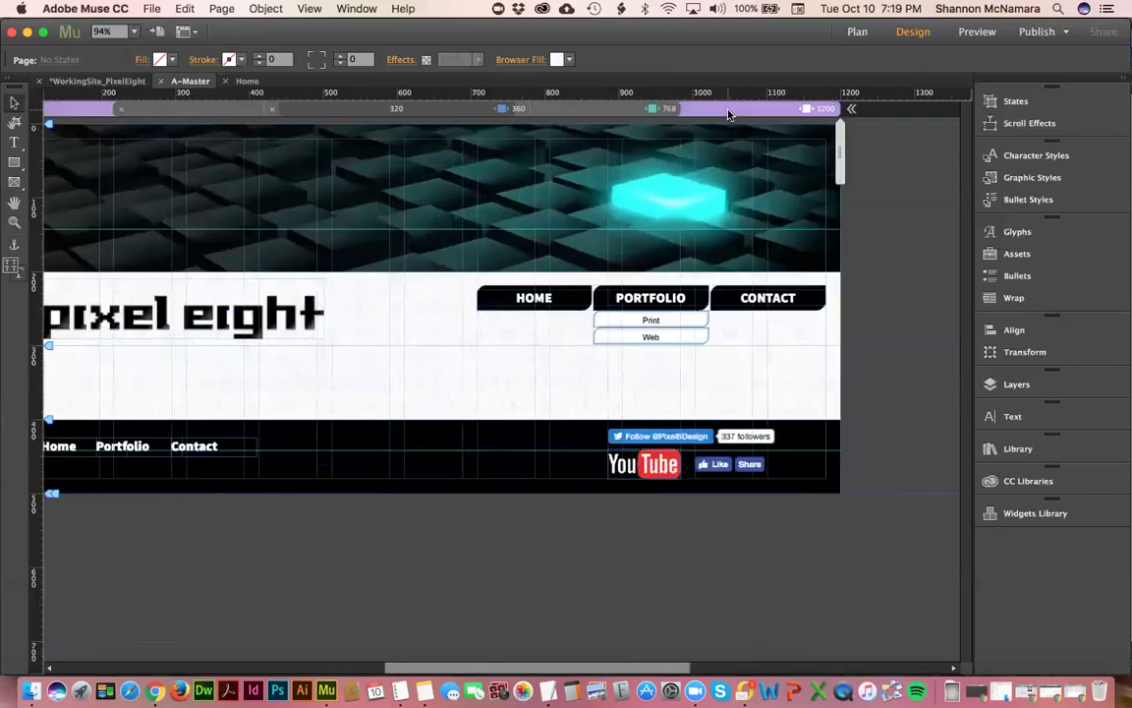
- Inspect the footer Contact text, check the 768 and 360 layouts, then return to 1200
left_click(198, 452)
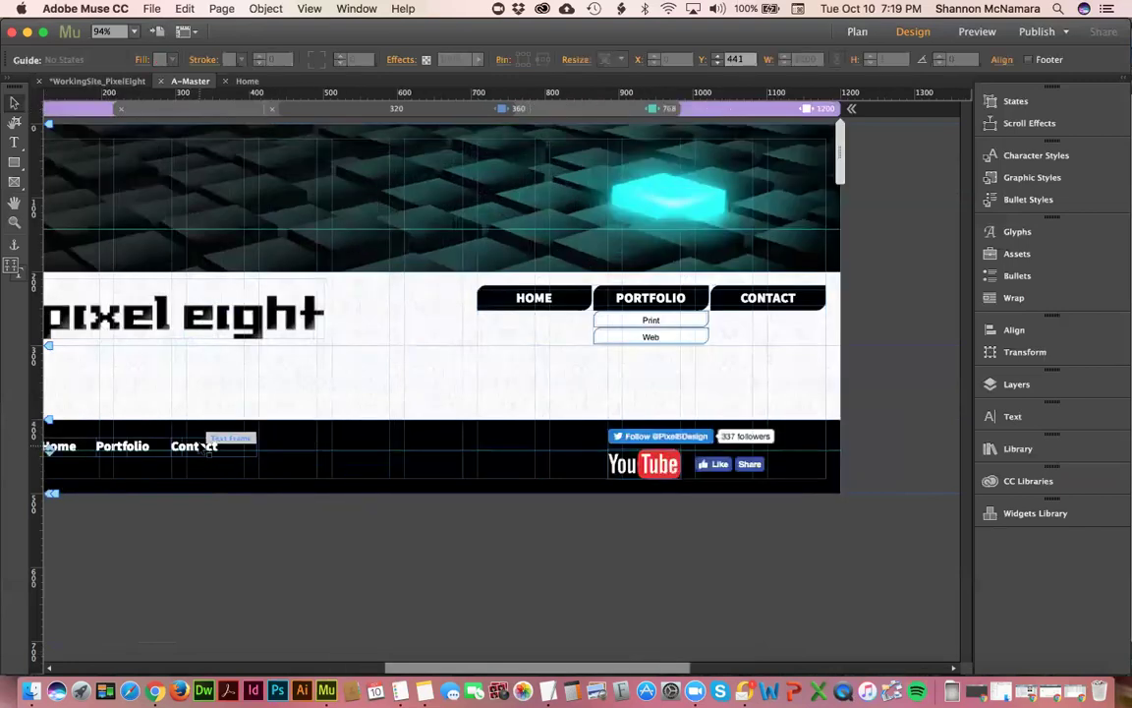
left_click(202, 446)
left_click(189, 407)
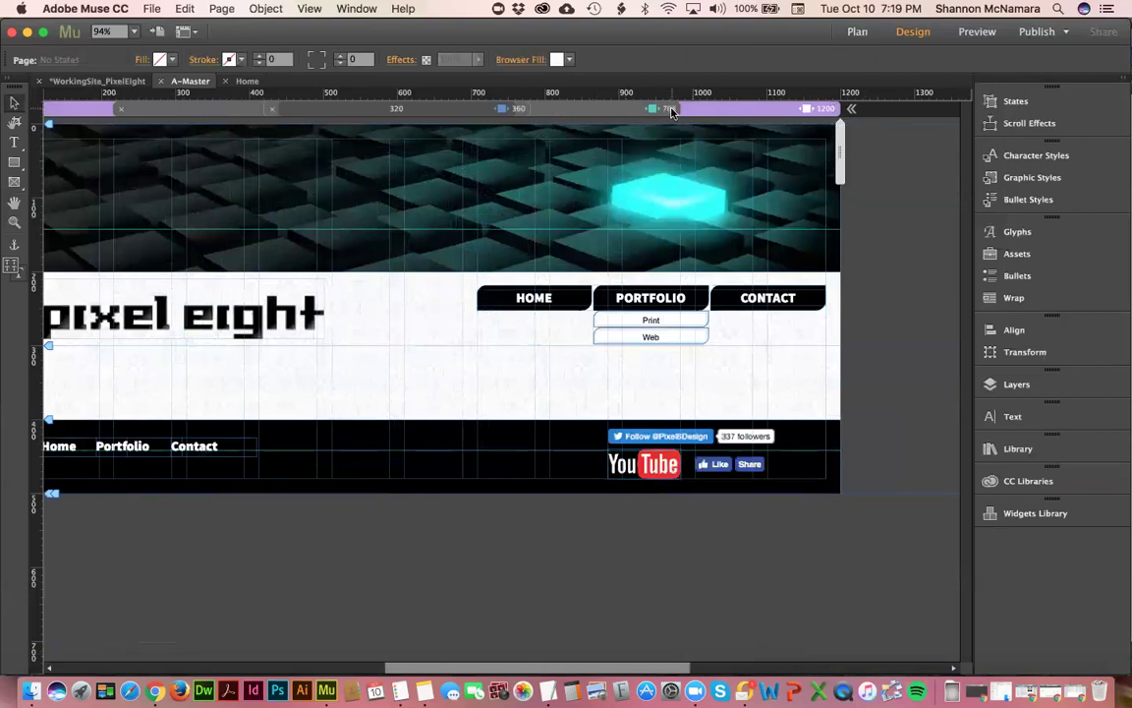
left_click(607, 106)
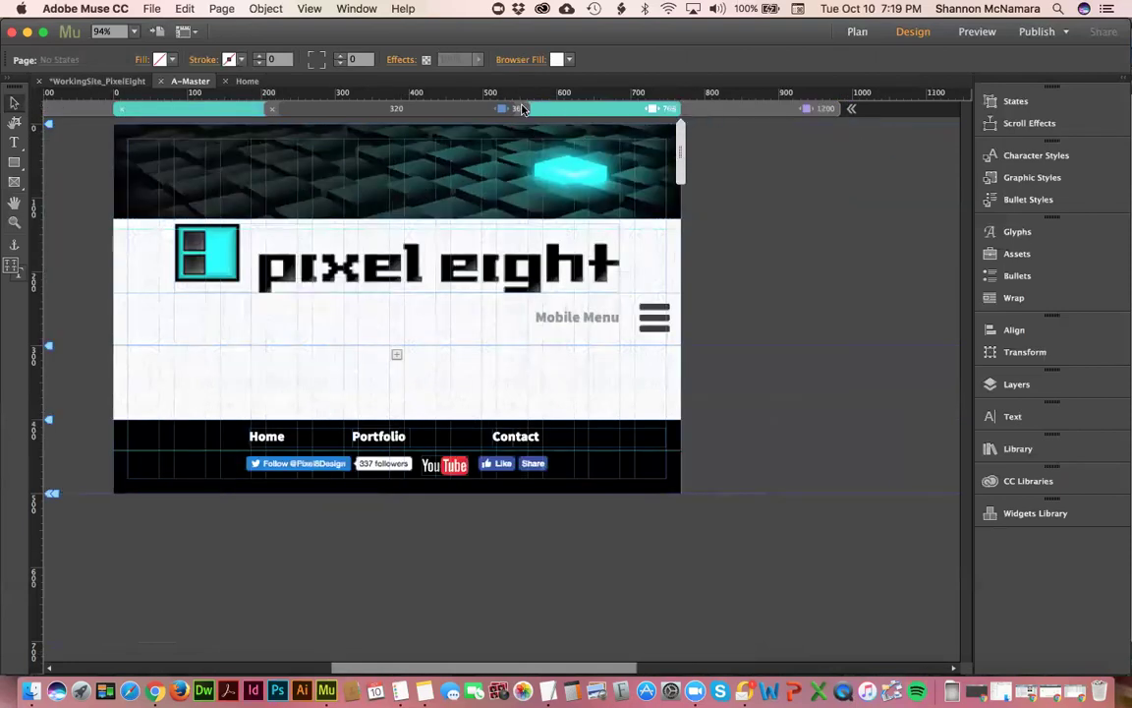
left_click(482, 108)
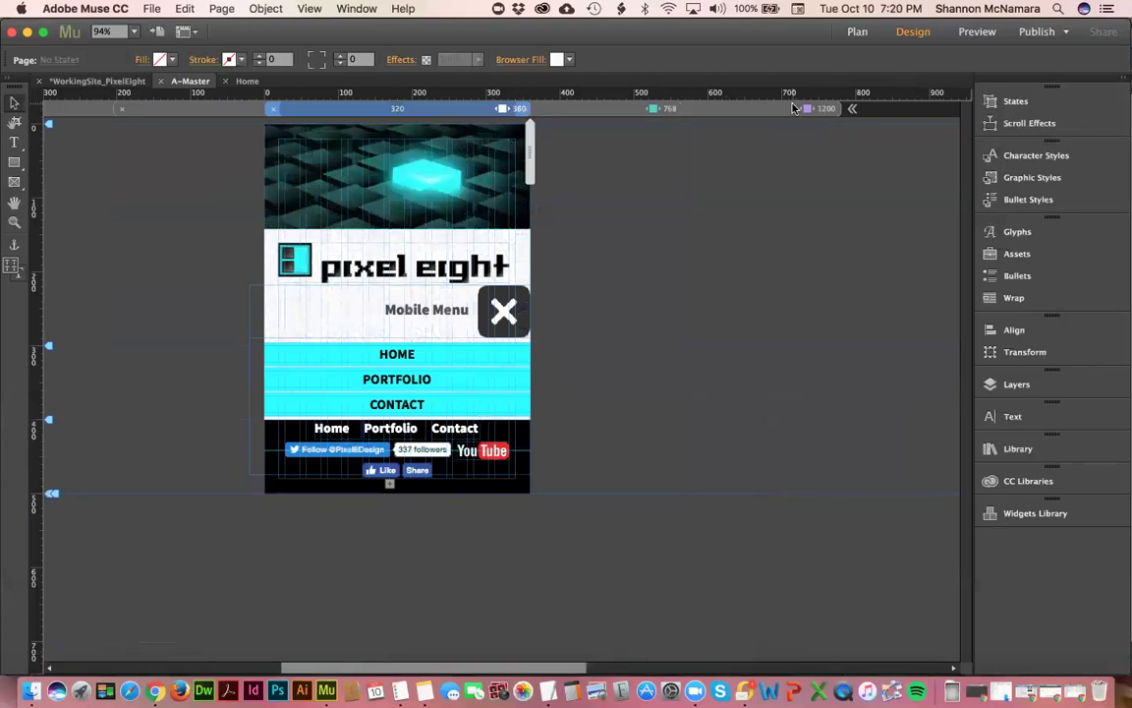
left_click(798, 110)
- Delete and restore the pixel eight logo, confirming it stays Responsive Width and Height
left_click(288, 330)
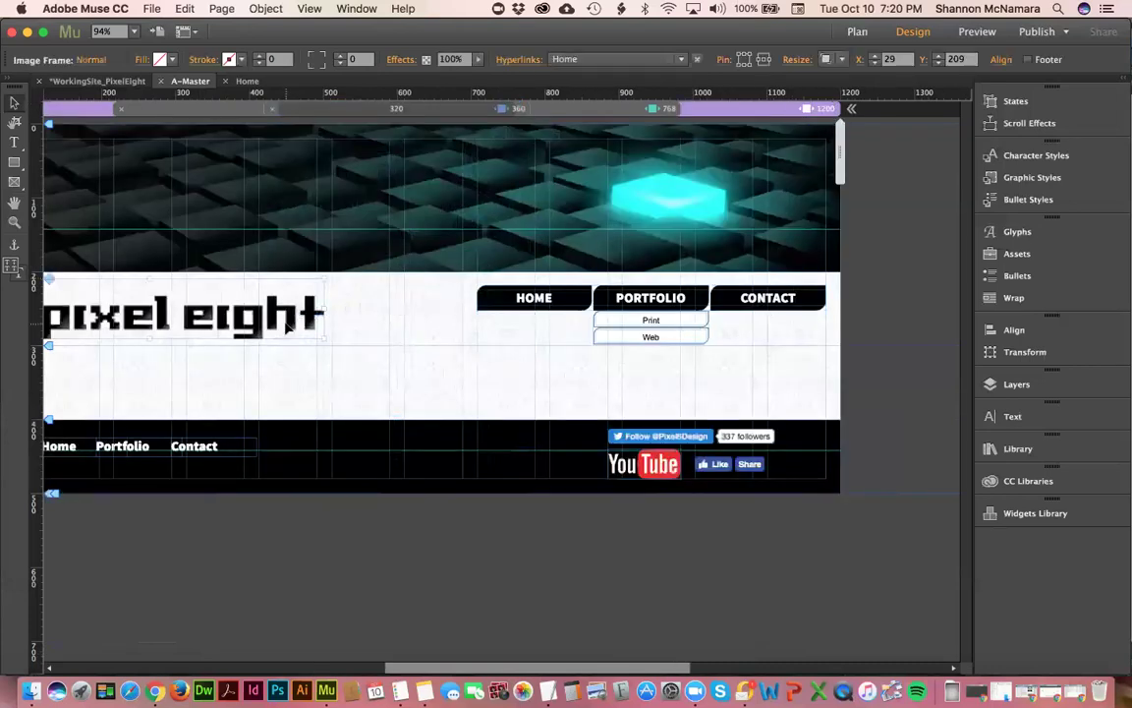
key("Delete")
key("super+z")
left_click(843, 60)
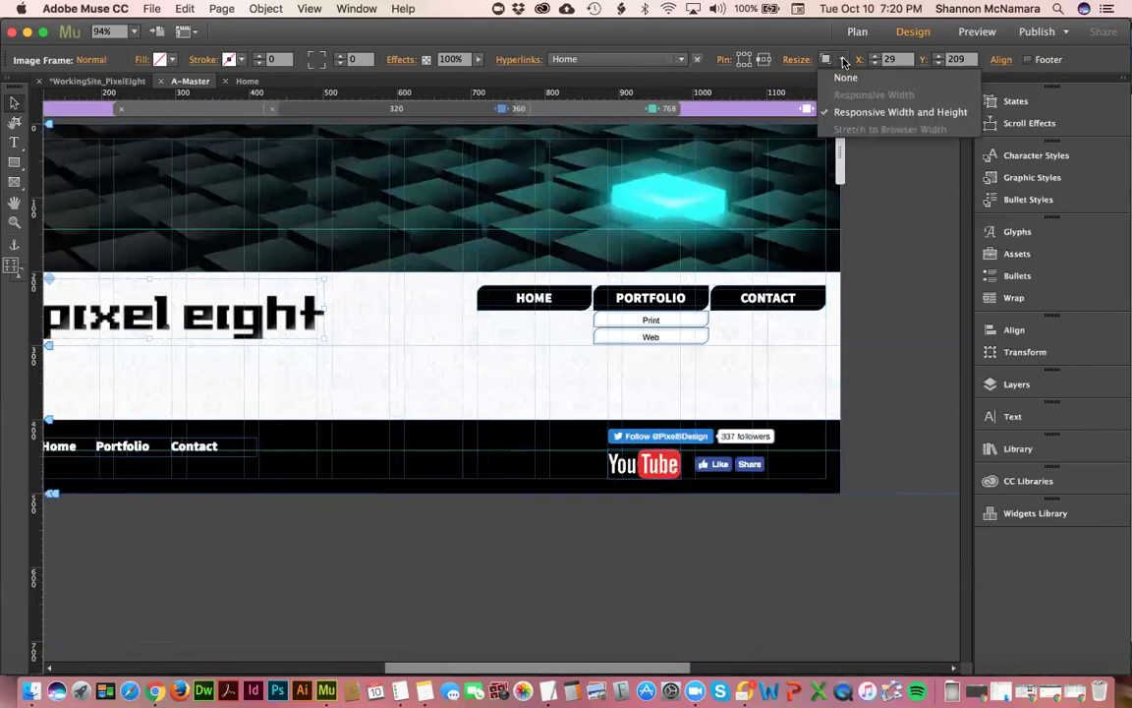
left_click(317, 283)
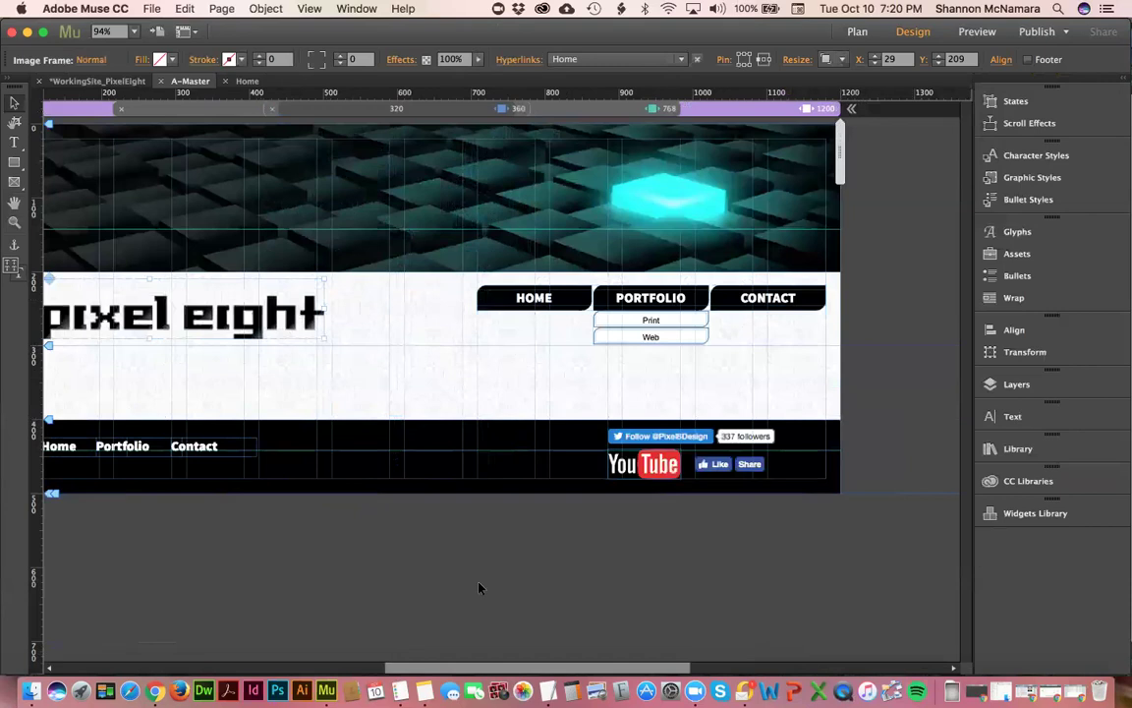
scroll(590, 588, "left", 5)
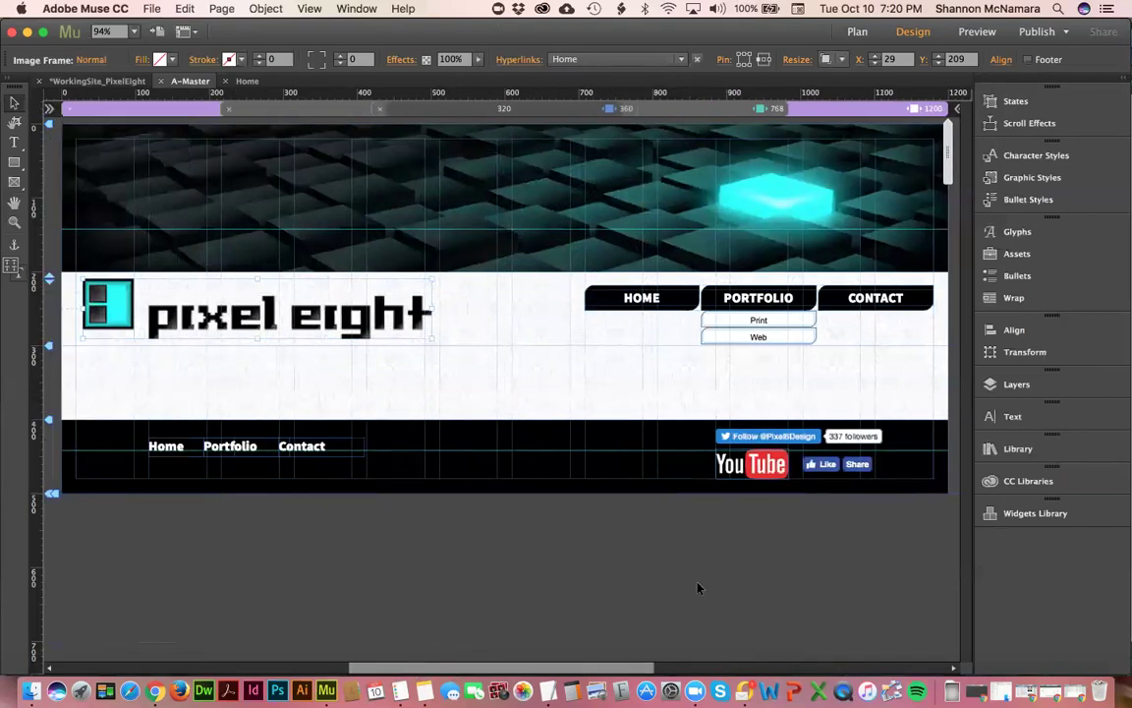
- Preview narrower browser widths, then set the navigation menu to Responsive Width
left_click_drag(949, 144, 832, 161)
left_click_drag(847, 160, 872, 162)
left_click(841, 110)
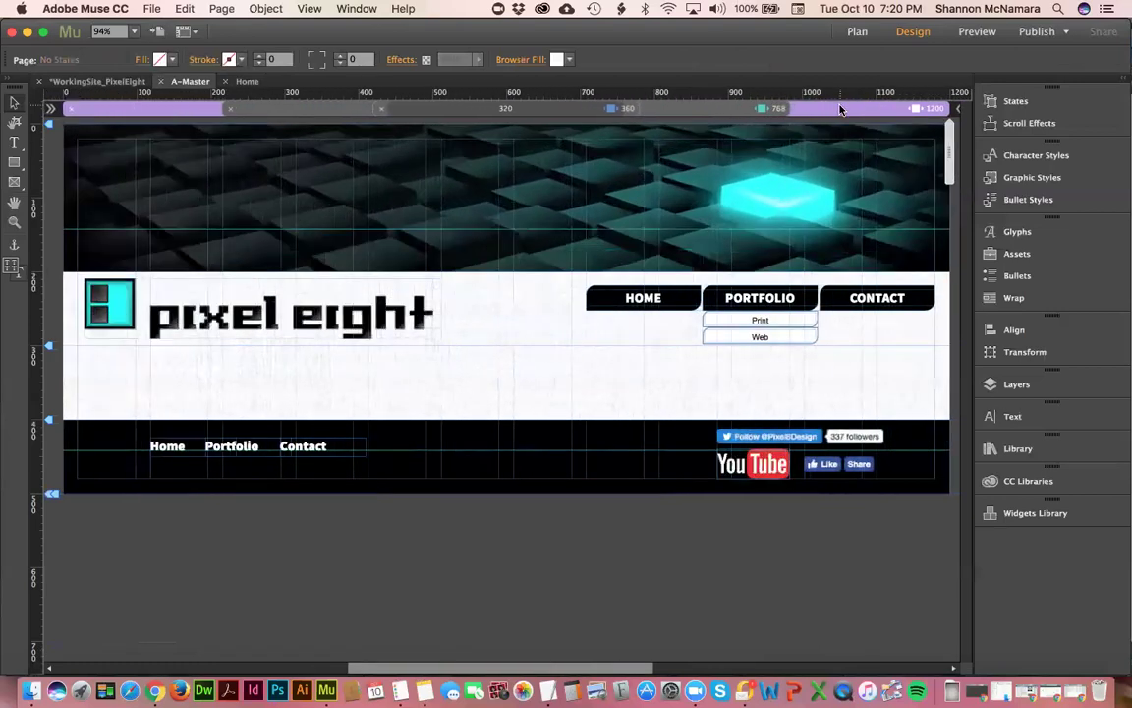
left_click(644, 305)
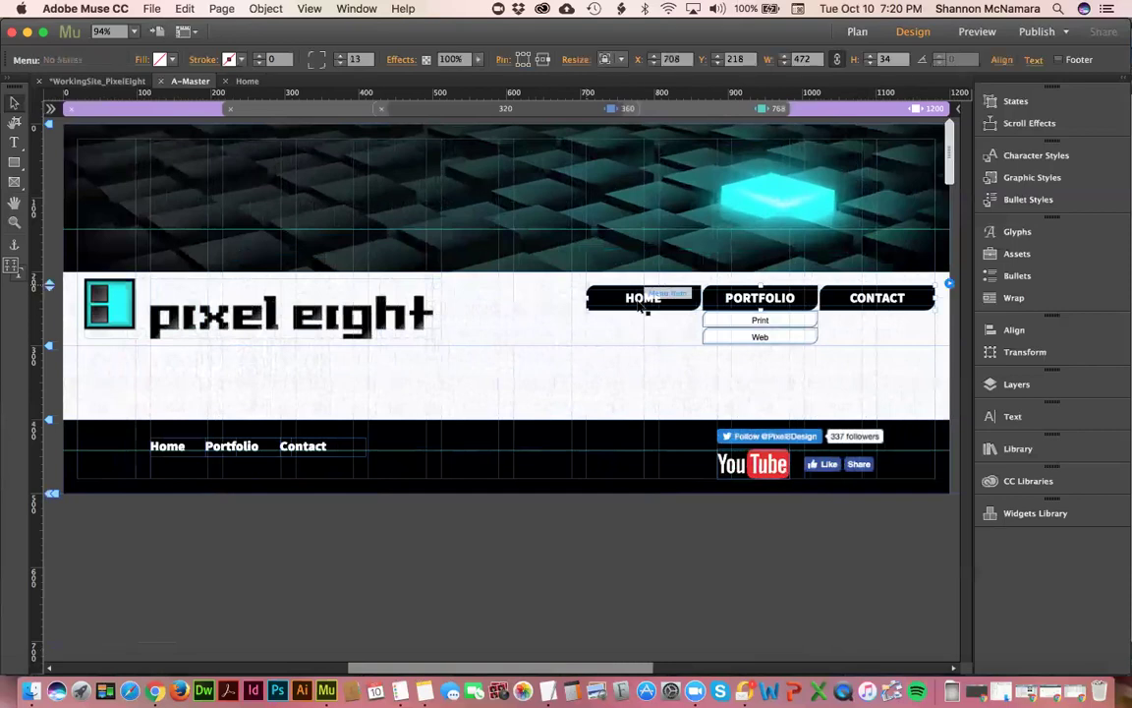
left_click(622, 61)
left_click(624, 95)
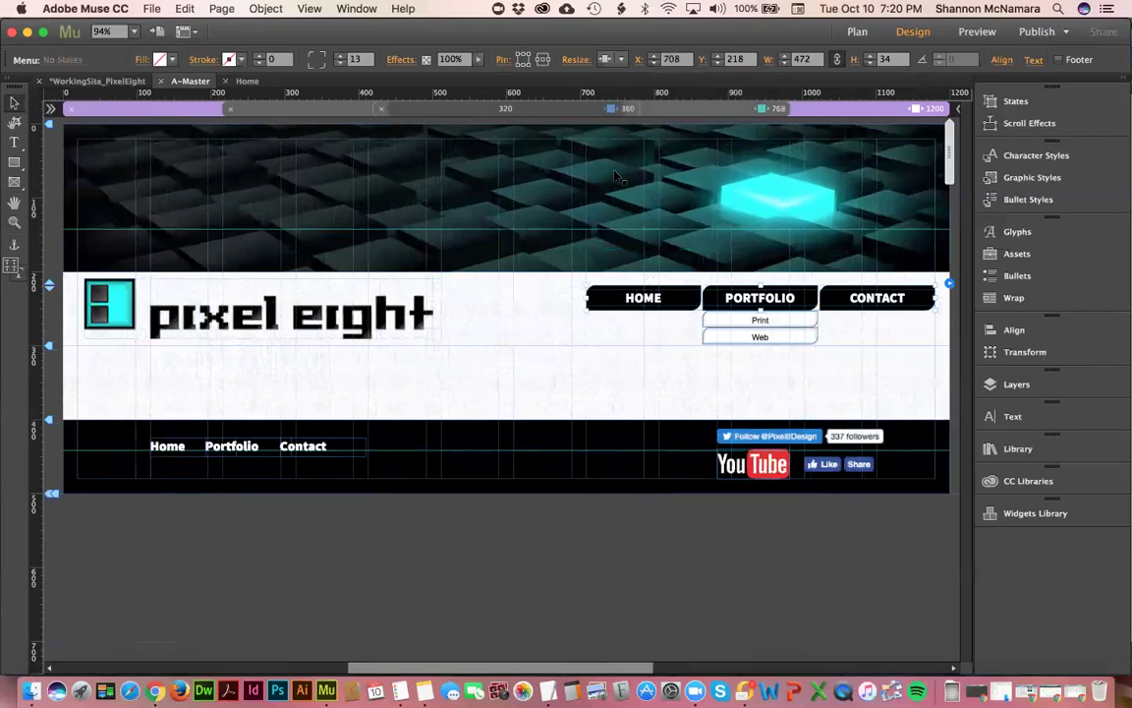
- Widen the menu leftward, nudge it up, and widen the Print/Web submenu to 216 px
left_click_drag(582, 298, 446, 294)
key("Up")
key("Up")
key("Up")
key("Up")
key("Up")
key("Up")
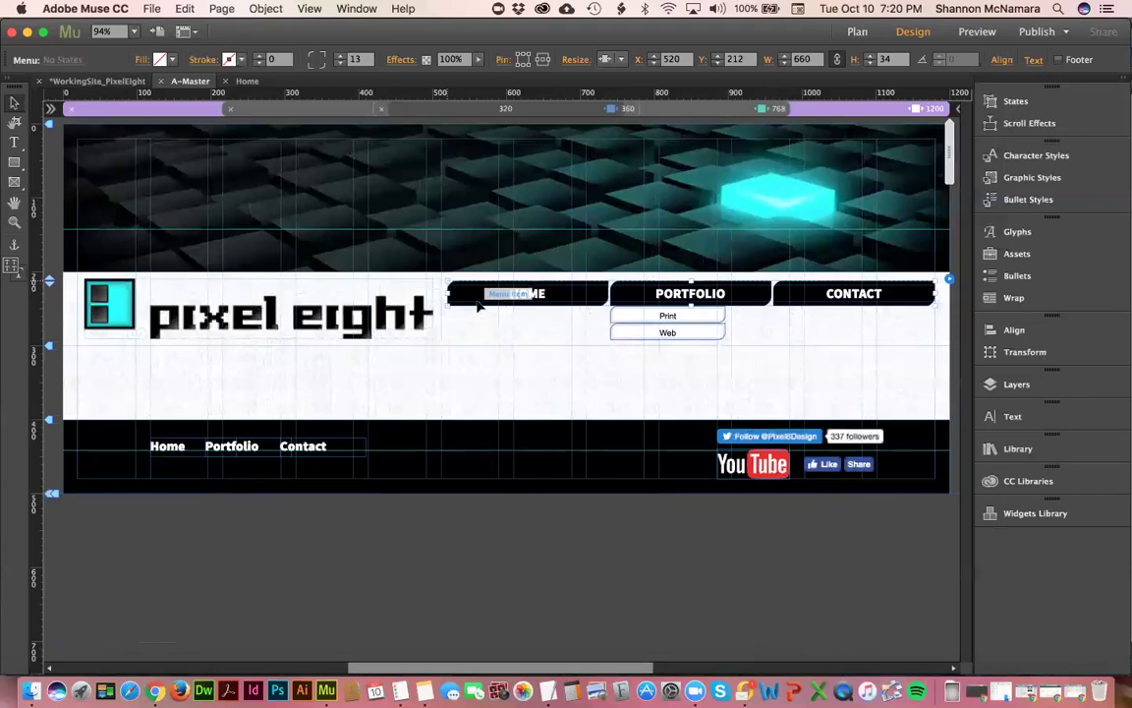
left_click(662, 322)
left_click_drag(727, 322, 771, 325)
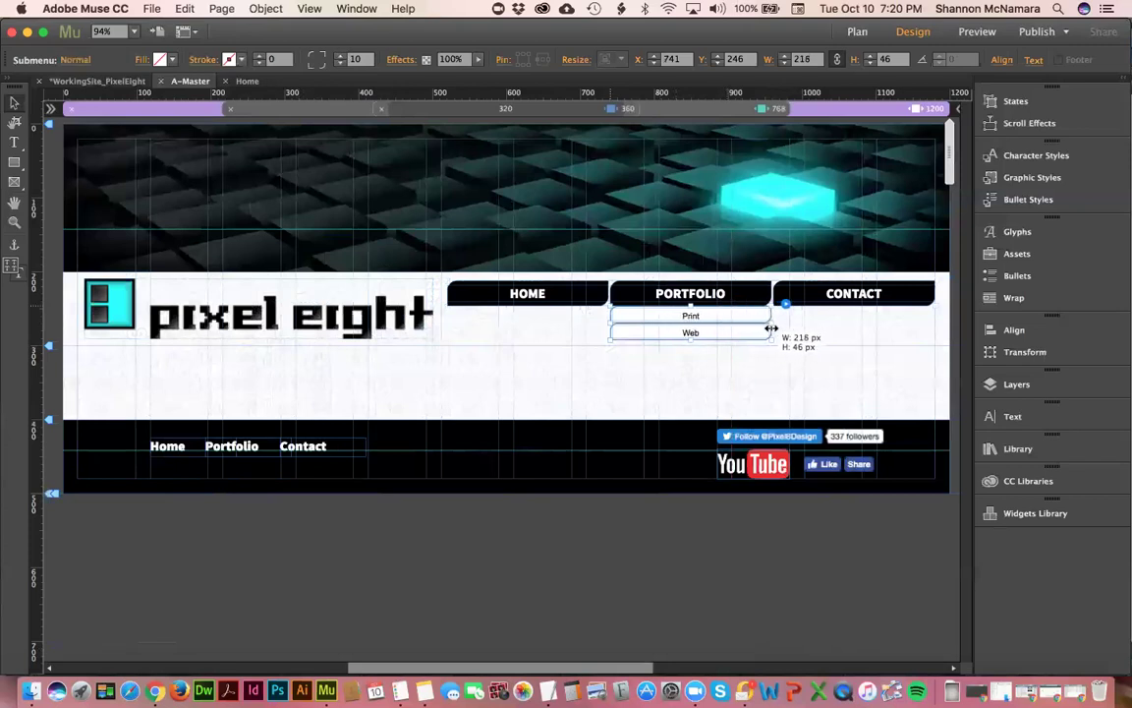
- Widen the CONTACT button's Thank You submenu to 219 px
left_click(856, 298)
left_click(851, 317)
left_click_drag(891, 316, 891, 322)
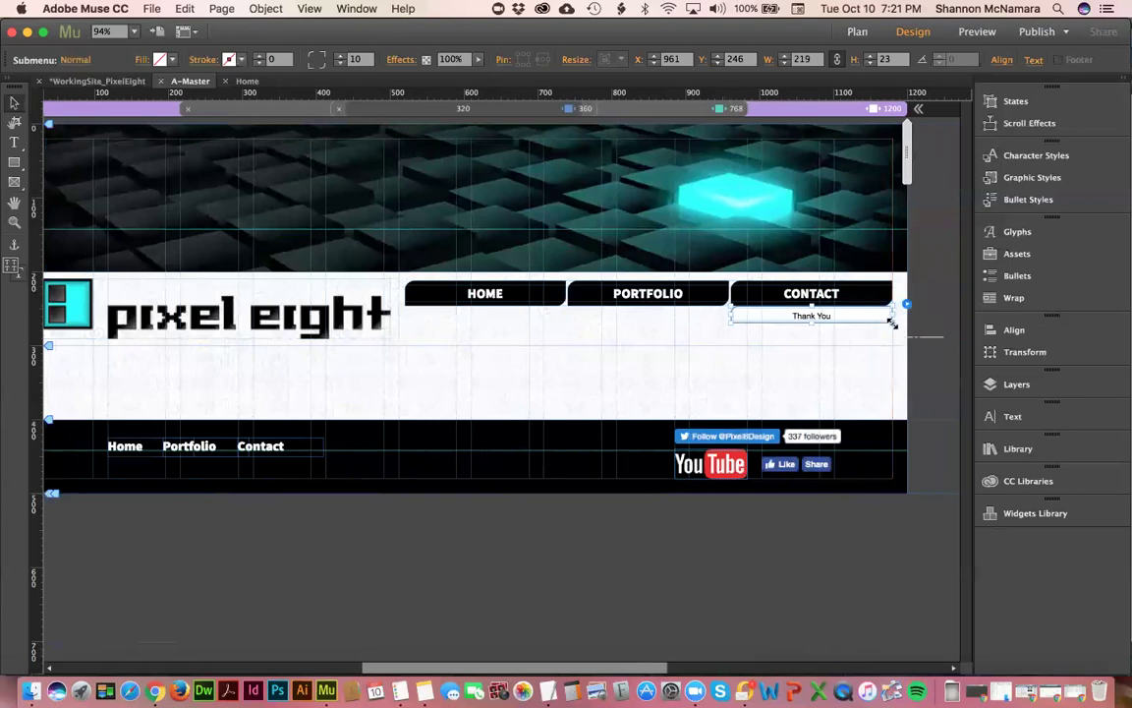
left_click(932, 242)
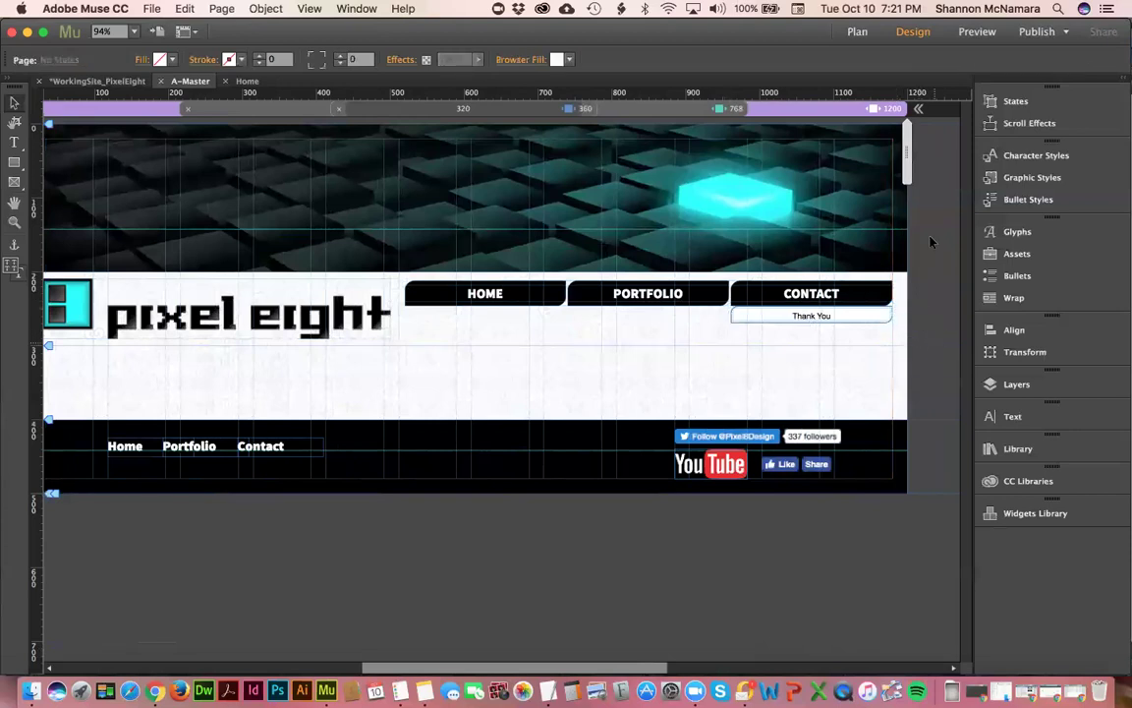
- Check the logo and menu at a narrower browser width, then reselect the Thank You submenu
left_click(644, 295)
left_click(335, 314)
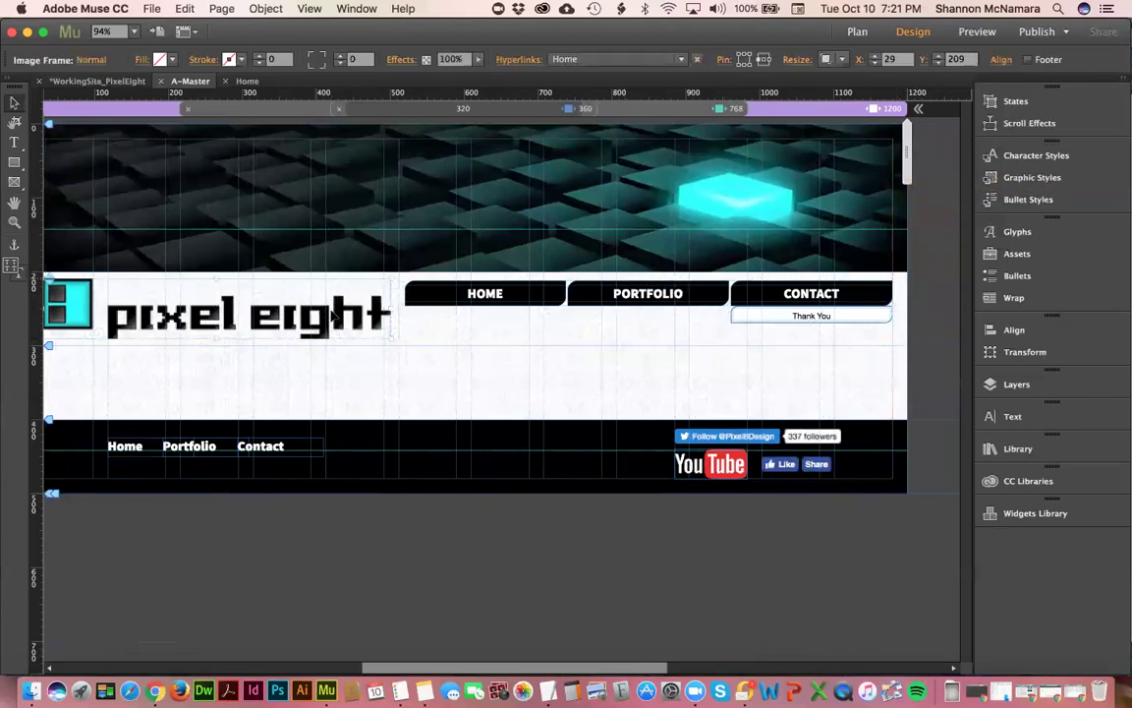
left_click(545, 297)
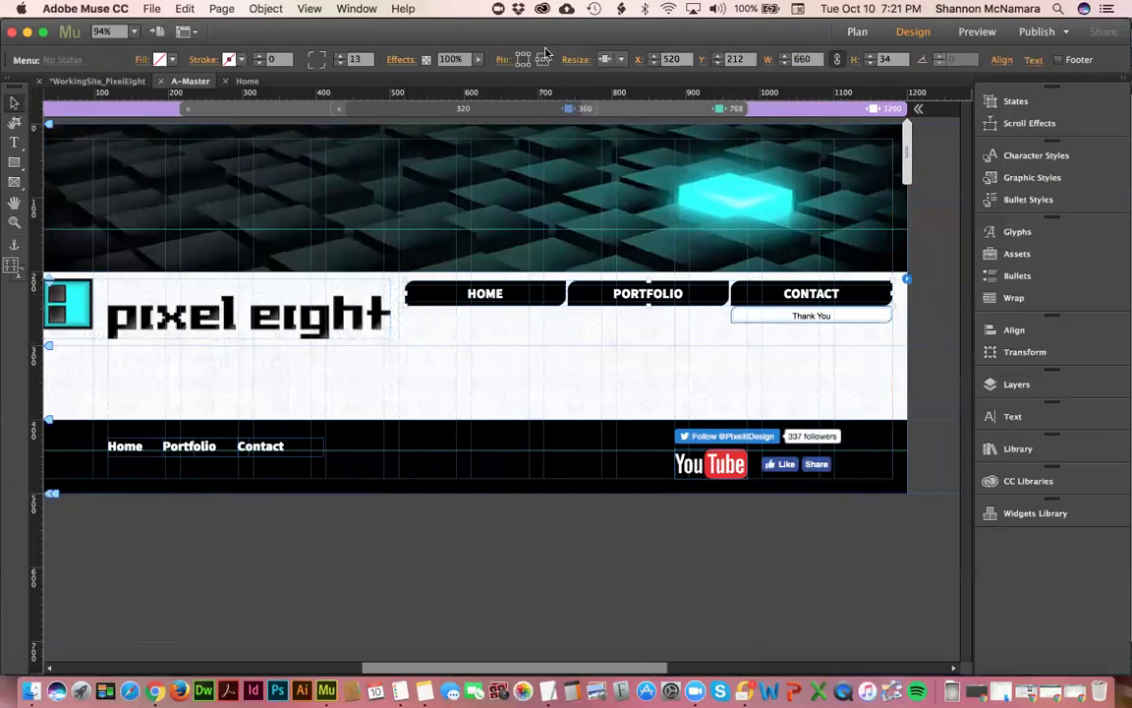
left_click(244, 317)
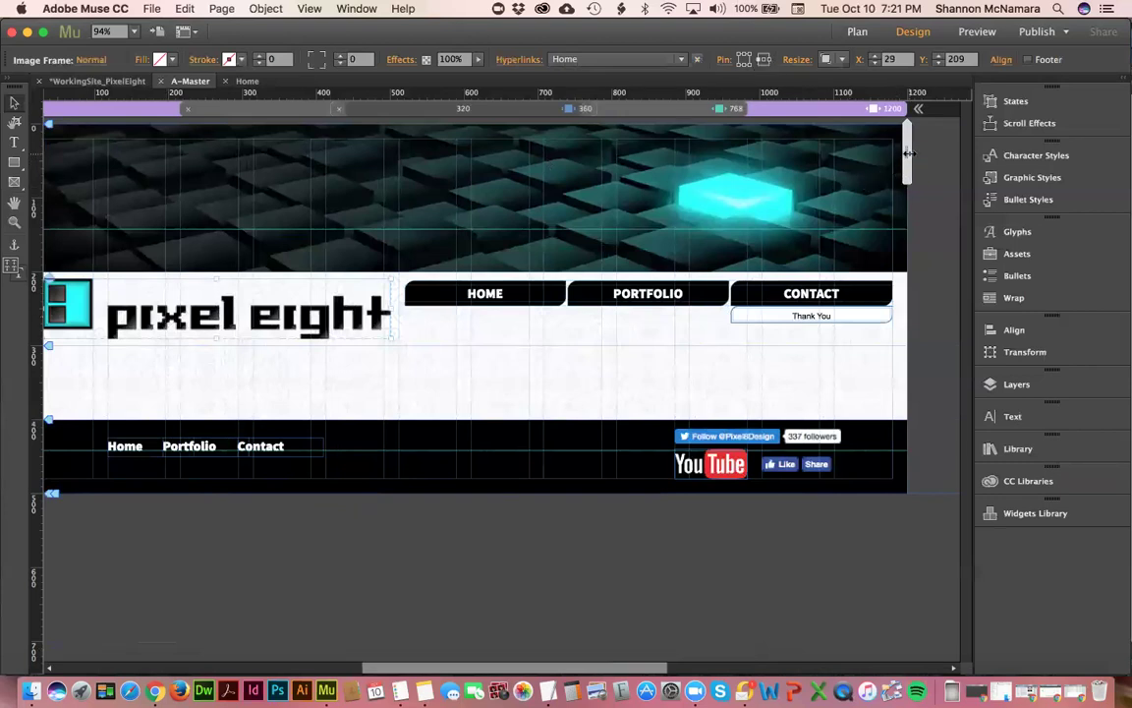
left_click_drag(904, 155, 804, 165)
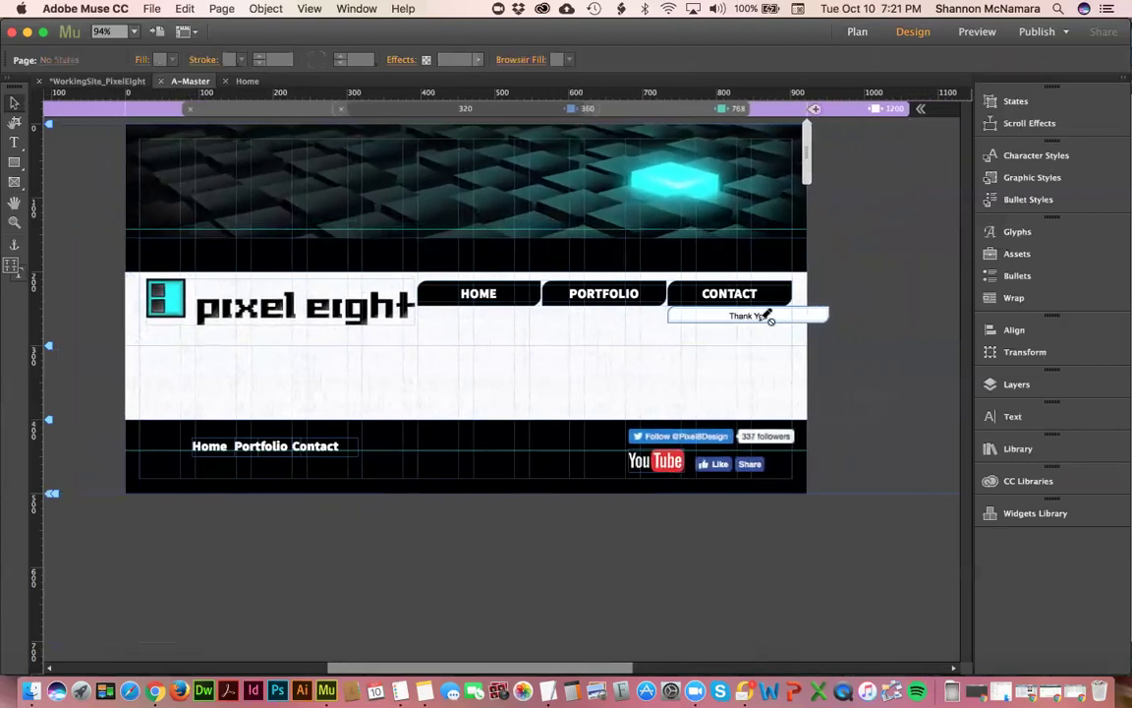
left_click(776, 321)
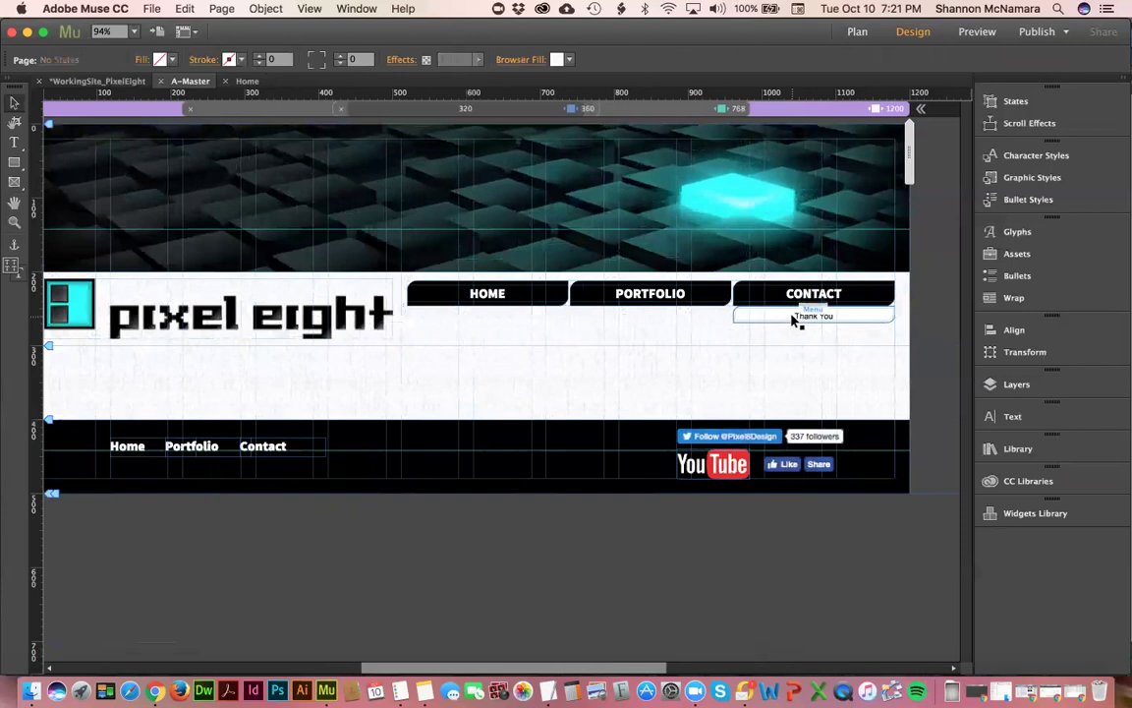
left_click(795, 319)
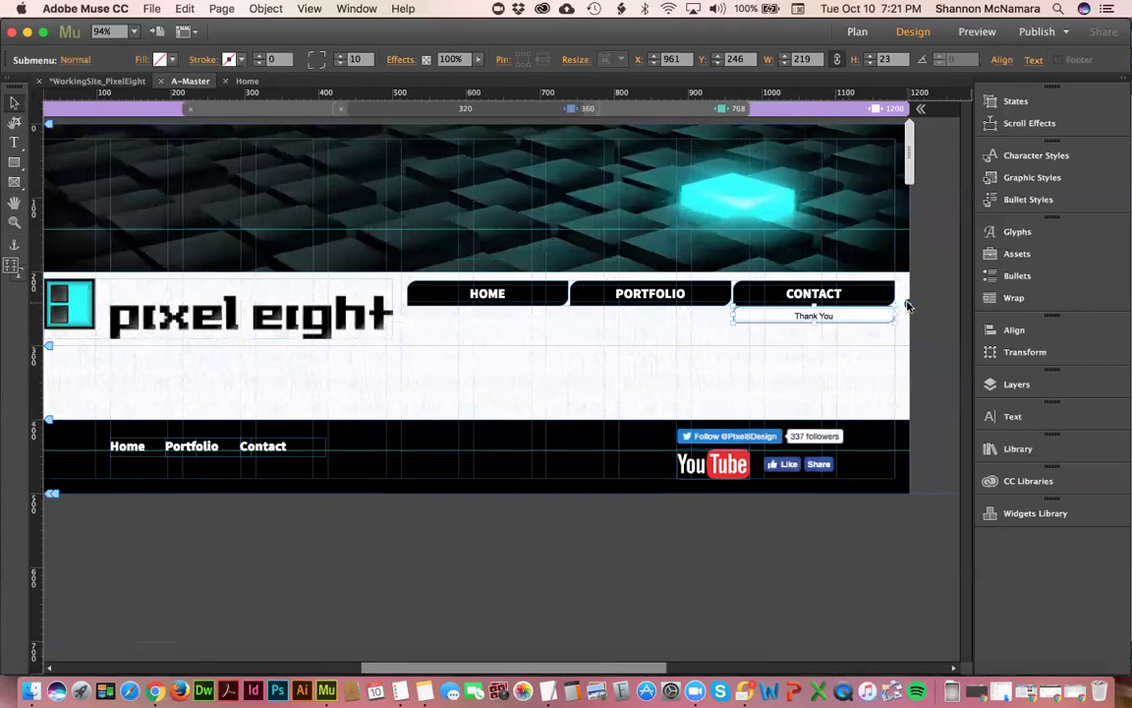
left_click(908, 307)
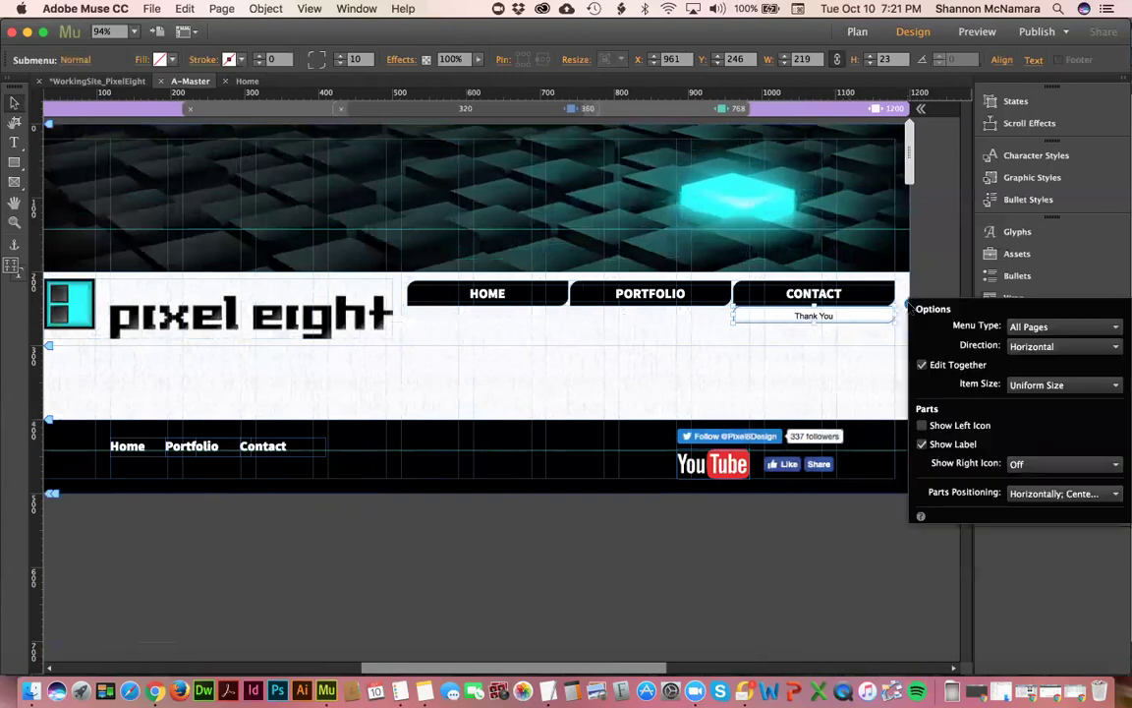
left_click(1049, 386)
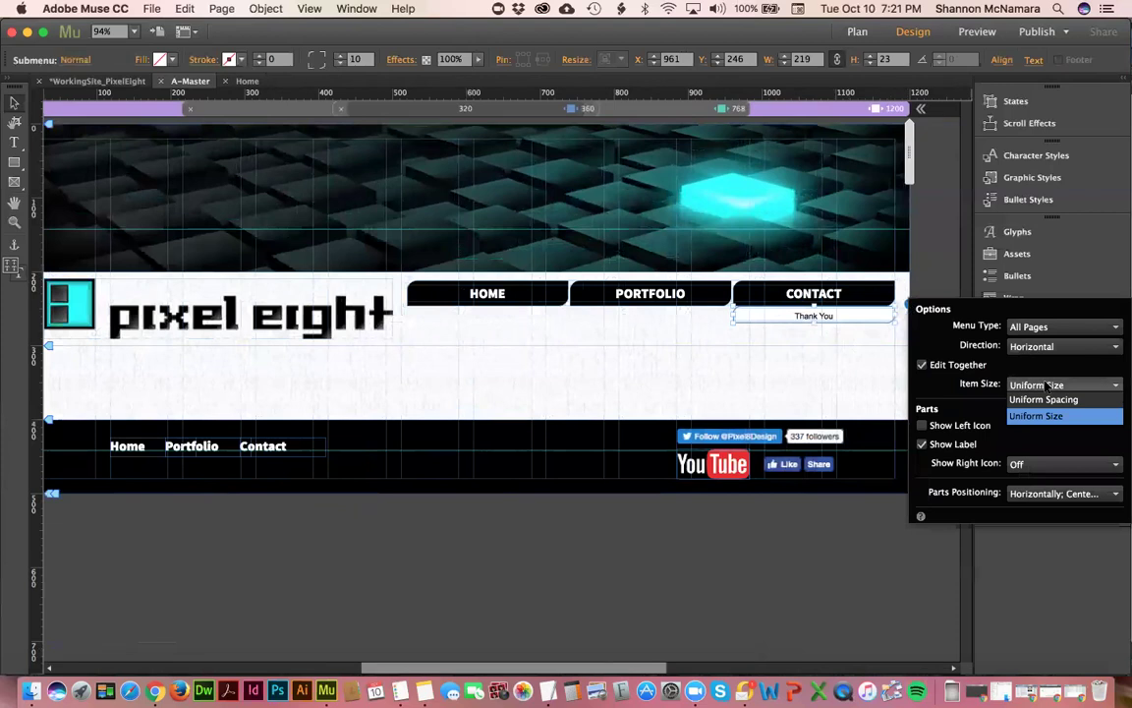
left_click(1040, 416)
left_click(767, 278)
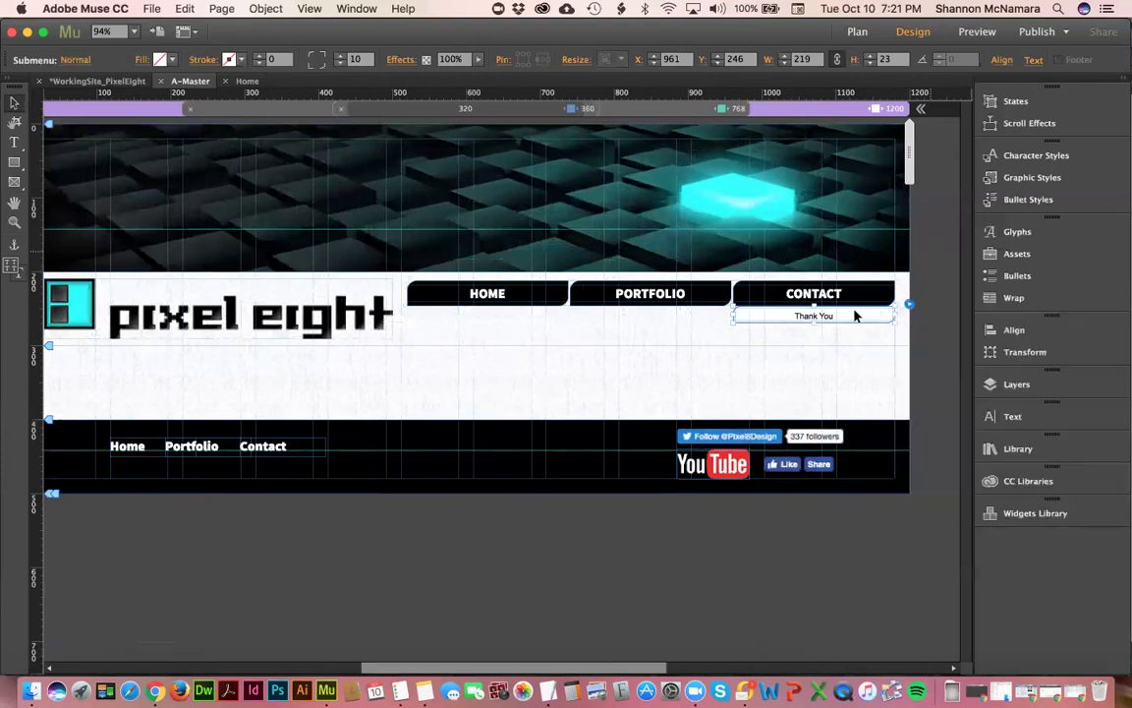
left_click(833, 295)
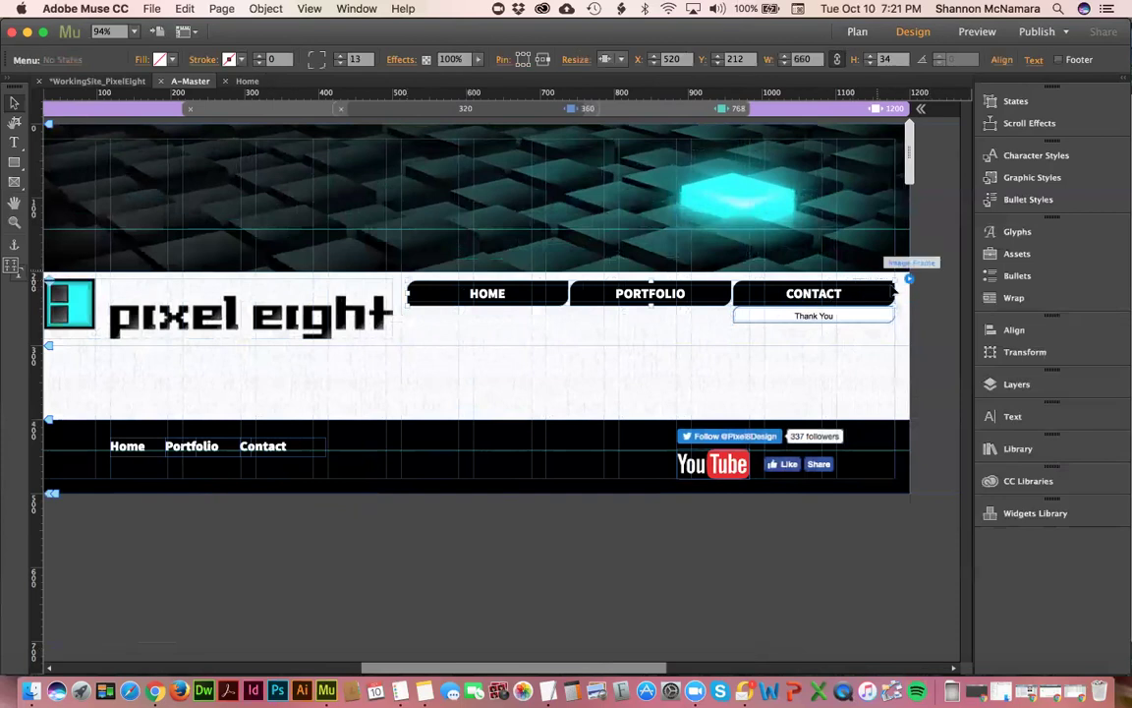
left_click(908, 284)
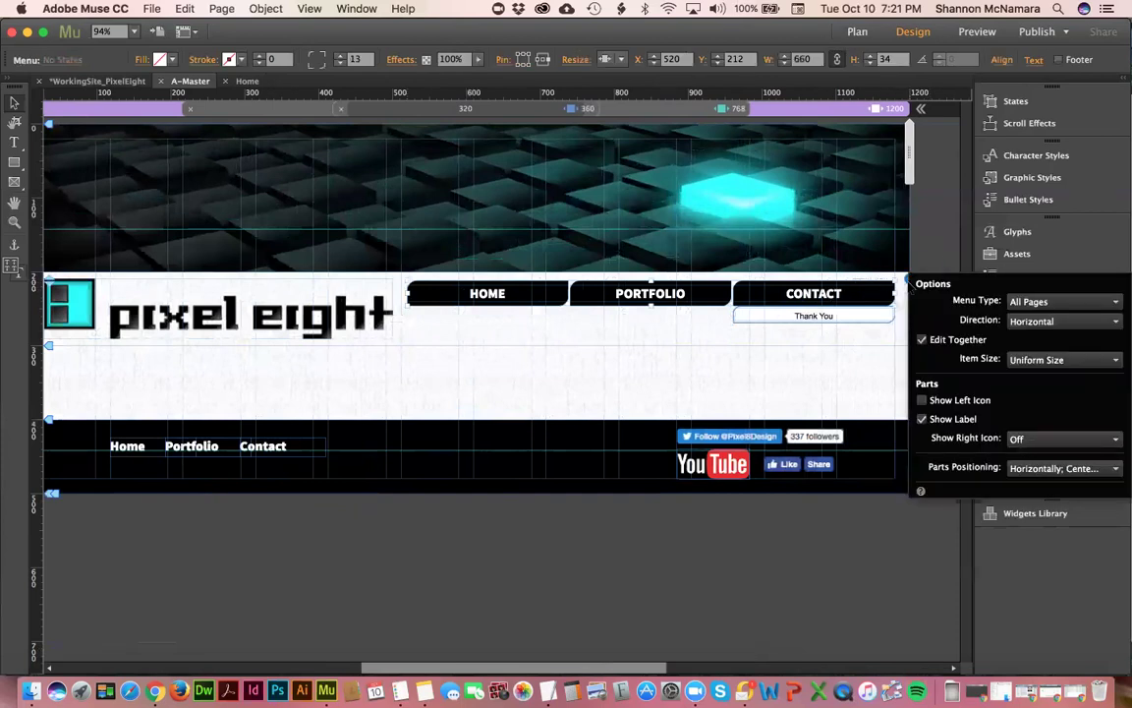
left_click(814, 298)
left_click(814, 298)
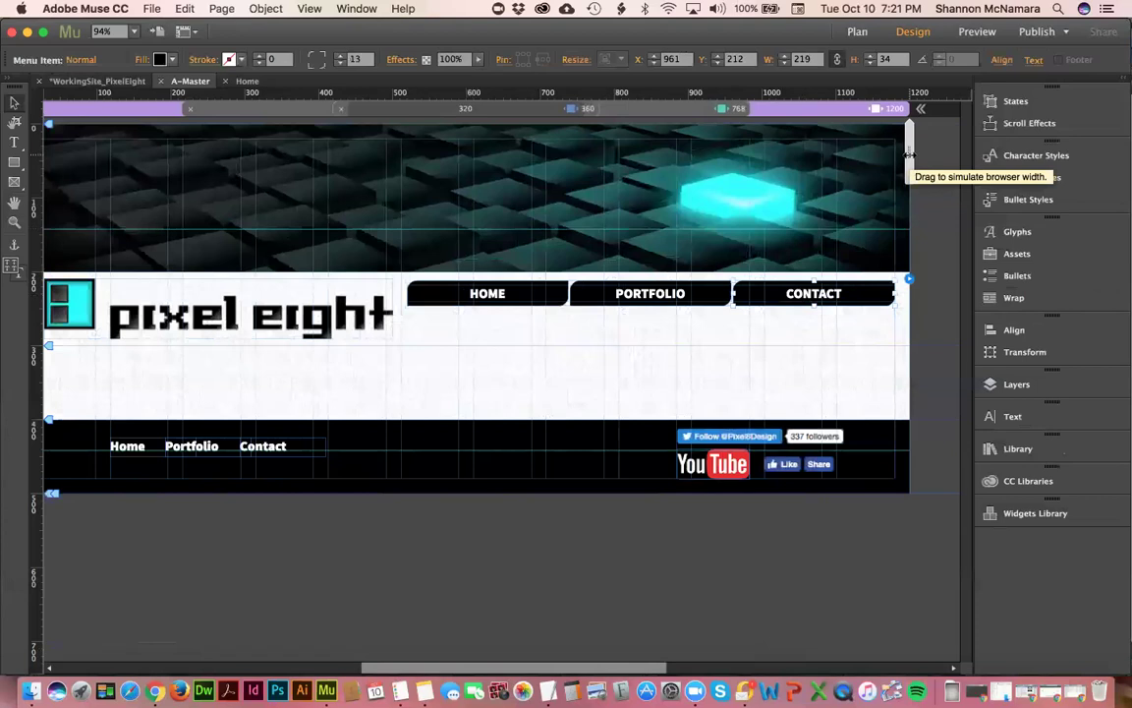
- Trim the navigation menu slightly from its left edge and retest at narrower widths
left_click_drag(889, 158, 929, 261)
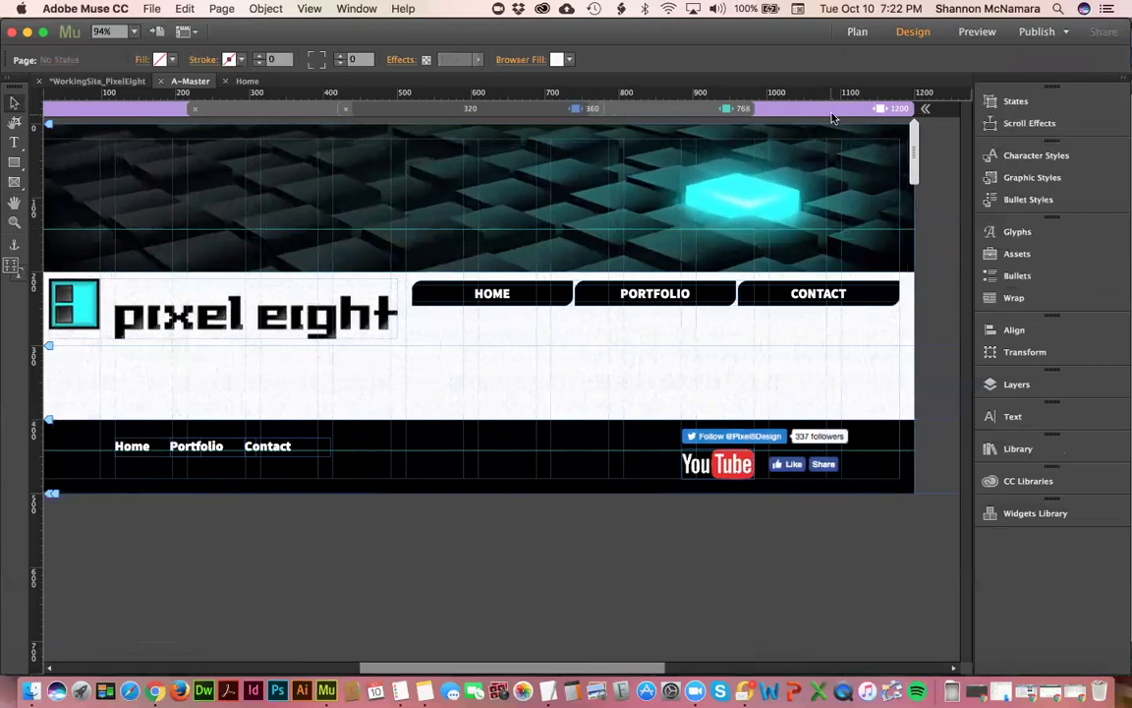
left_click(412, 297)
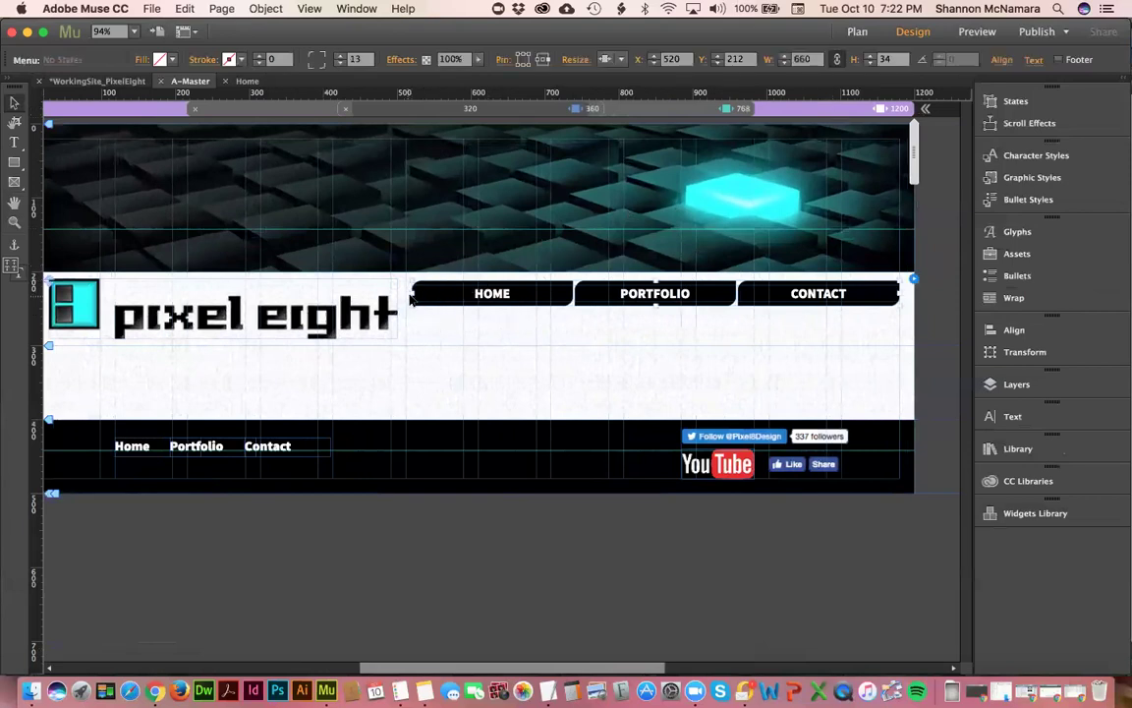
left_click_drag(412, 293, 423, 301)
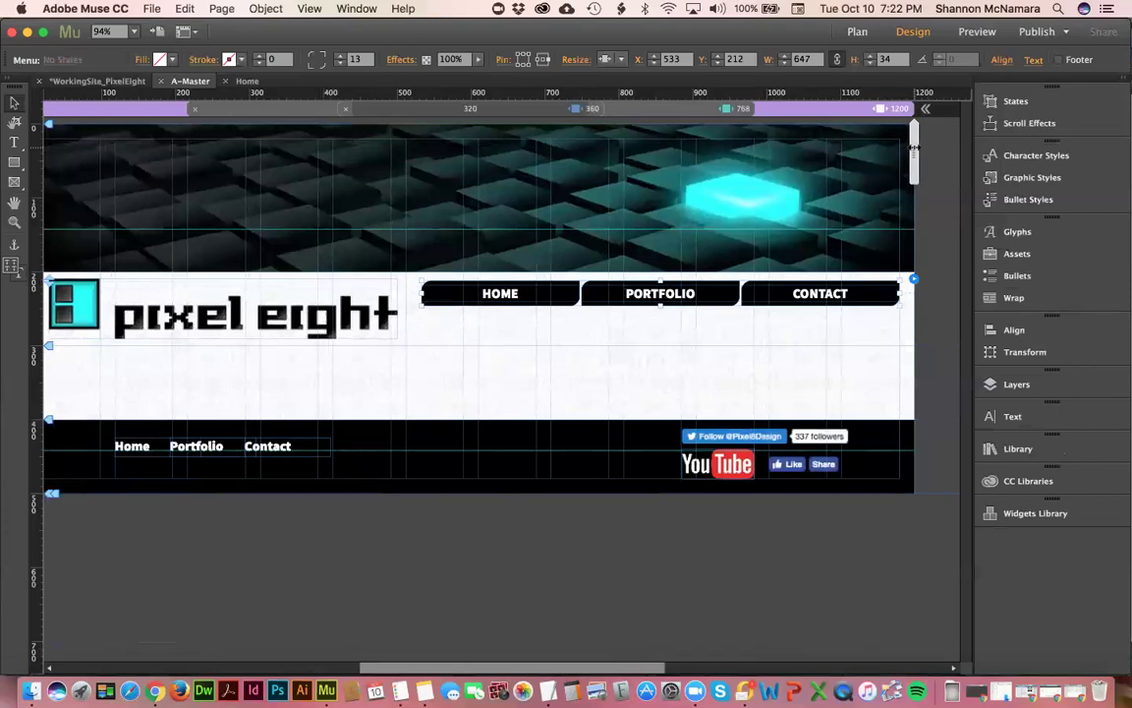
left_click_drag(902, 150, 764, 147)
left_click(803, 113)
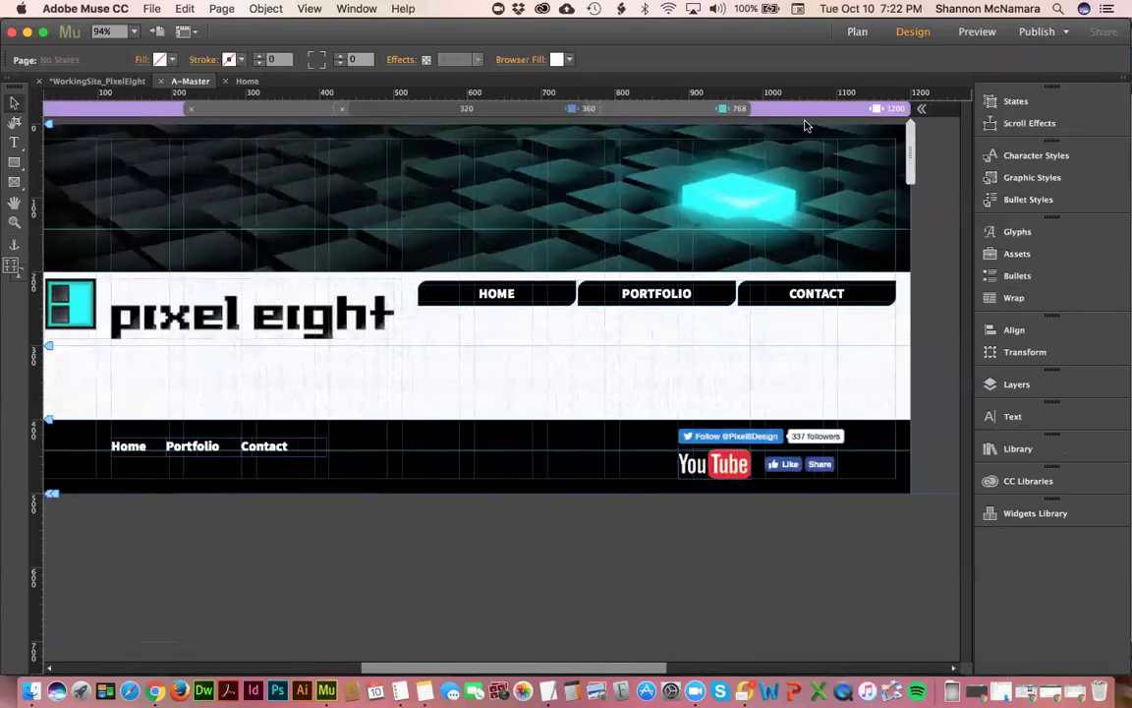
- Inspect the footer's Twitter, Facebook and YouTube widgets, checking the YouTube logo's resize options
left_click(728, 439)
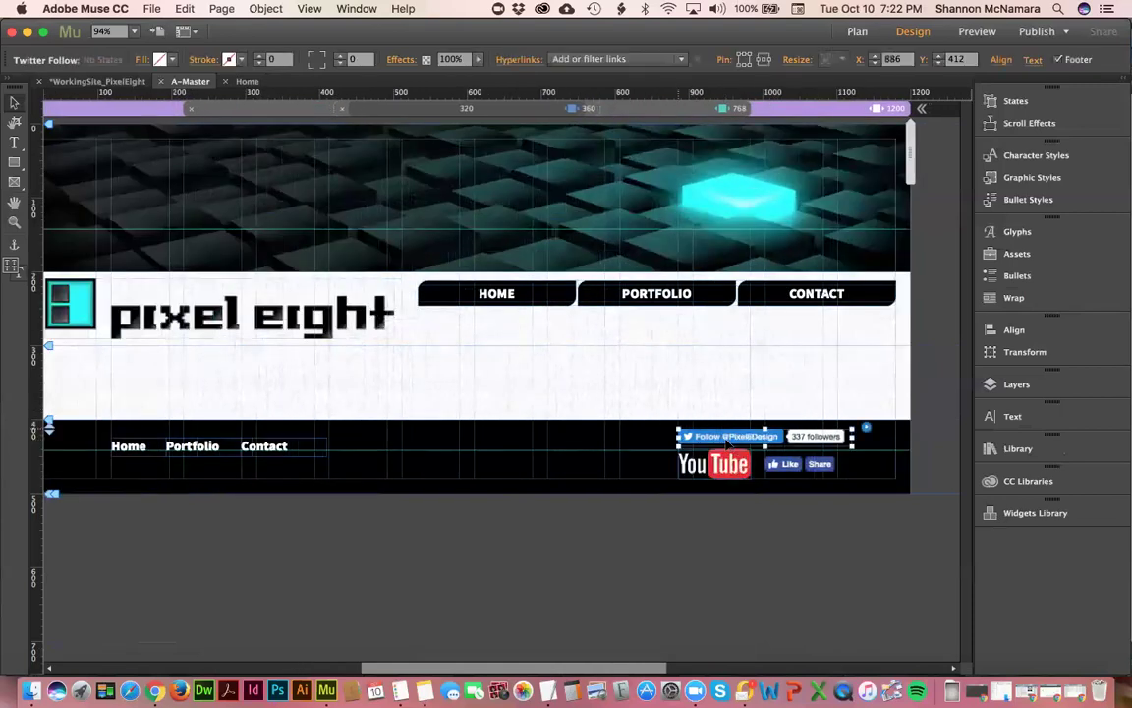
left_click(774, 466, "shift")
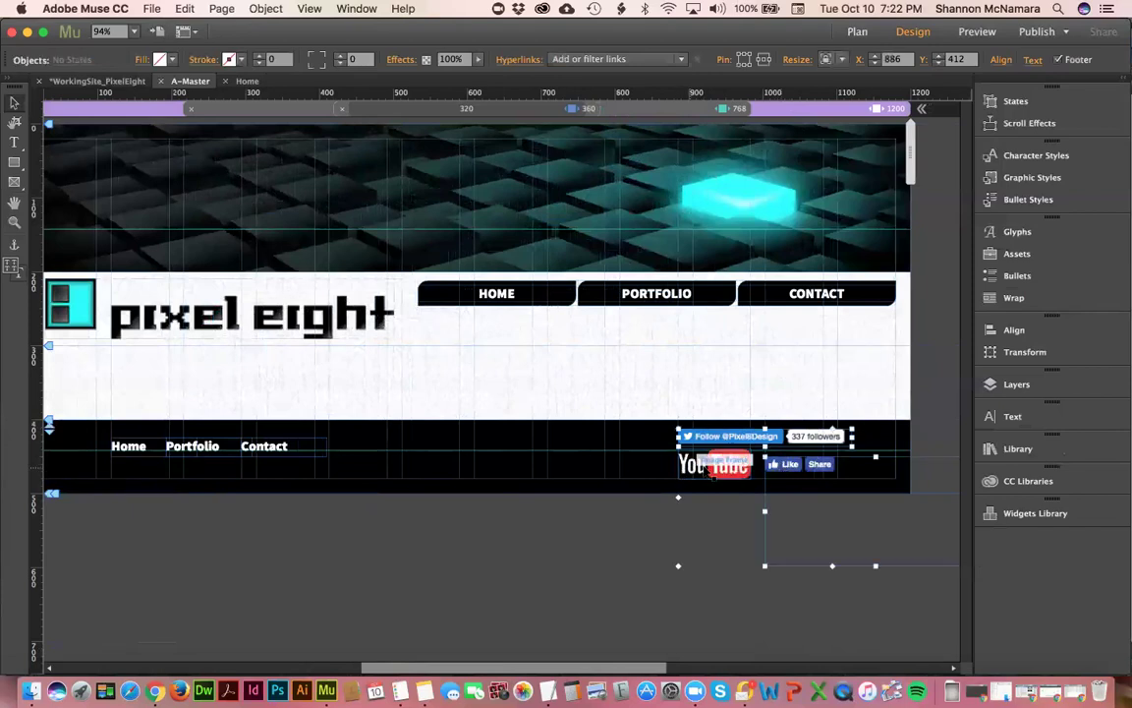
left_click(730, 469, "shift")
left_click(536, 562)
left_click(744, 466)
left_click(847, 61)
left_click(764, 73)
- Check the Facebook Like button's resize options, then select Twitter Follow and the Portfolio link
left_click(777, 466)
left_click(834, 59)
left_click(772, 157)
left_click(730, 439)
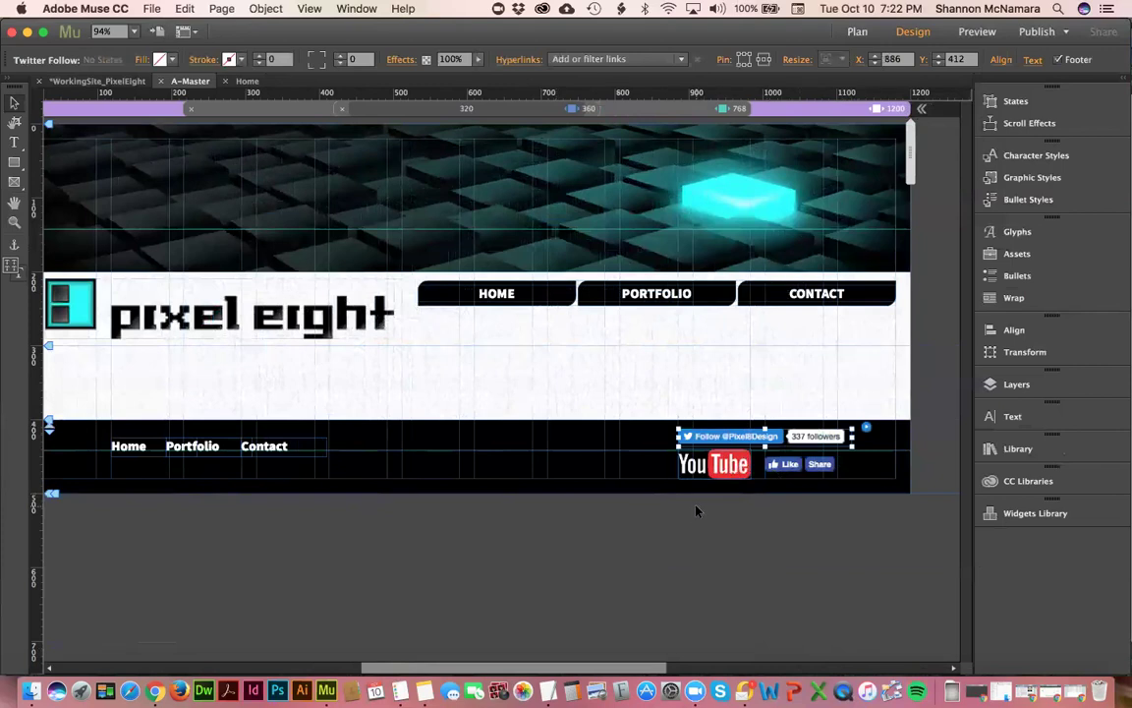
left_click(191, 445)
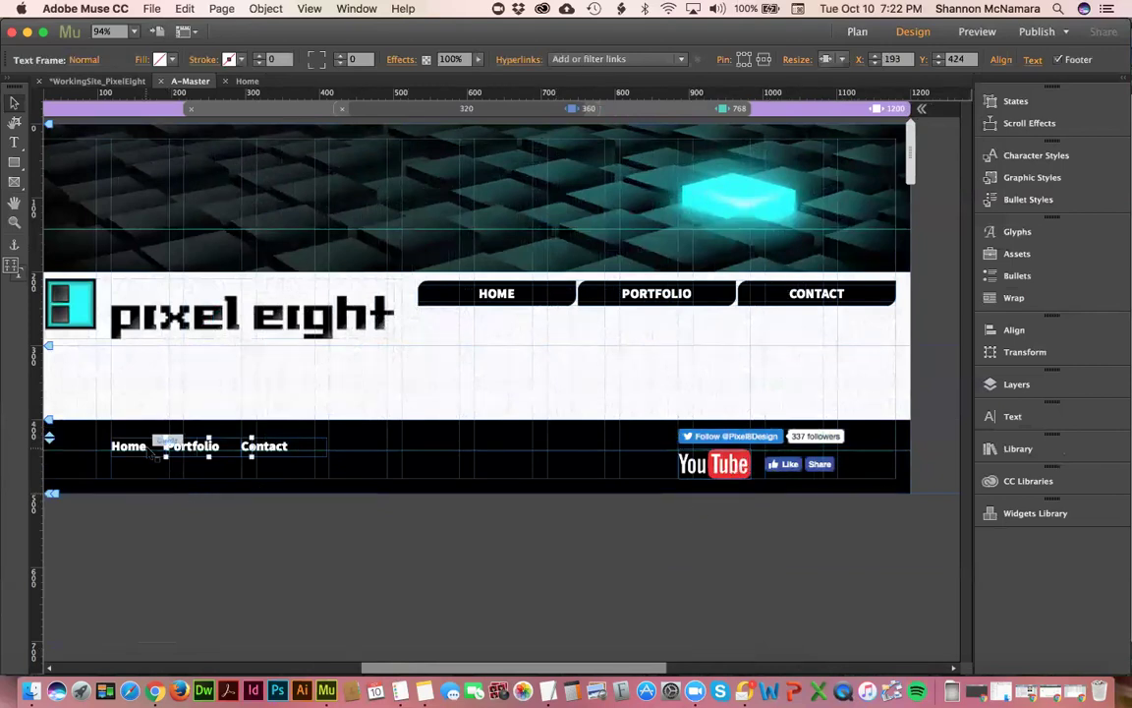
- Group the Home, Portfolio and Contact footer links and trial a widening, then undo it
left_click(132, 447, "shift")
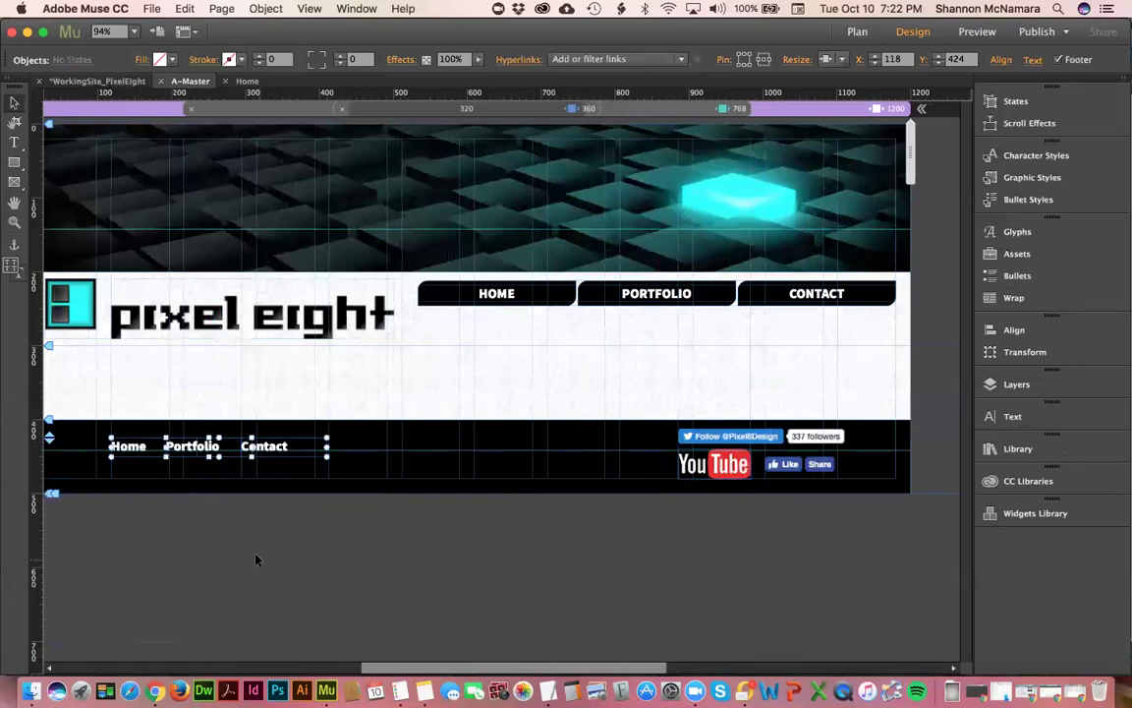
key("super+g")
left_click(256, 561)
left_click(135, 446)
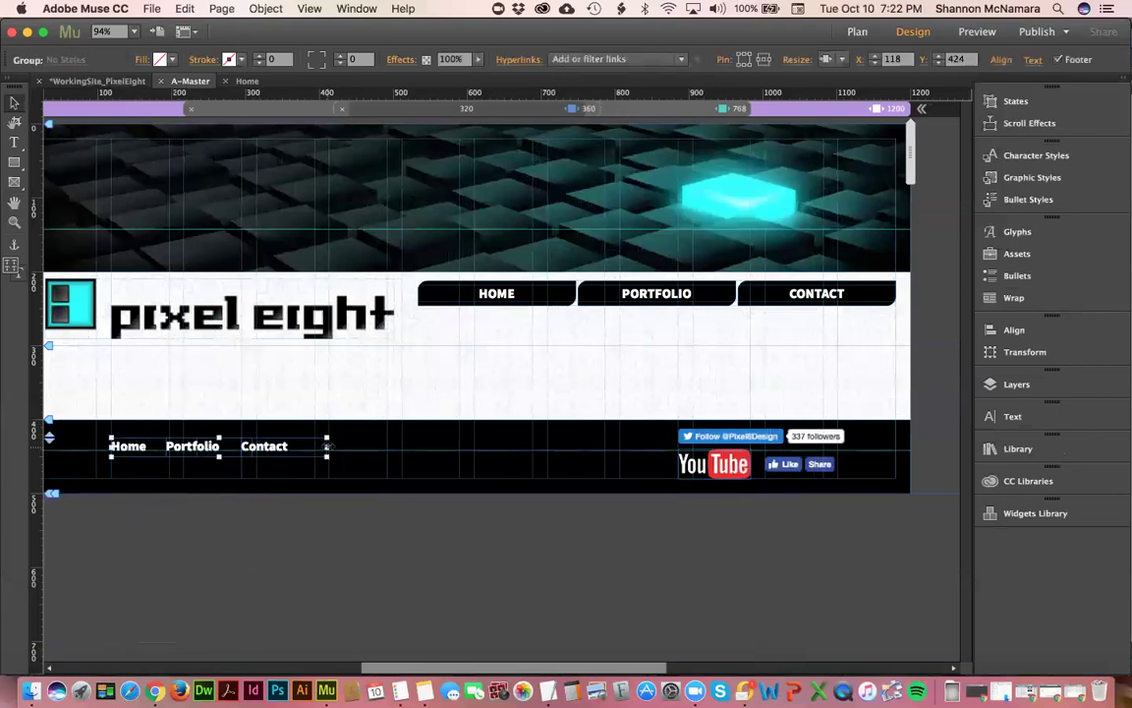
left_click_drag(327, 446, 648, 435)
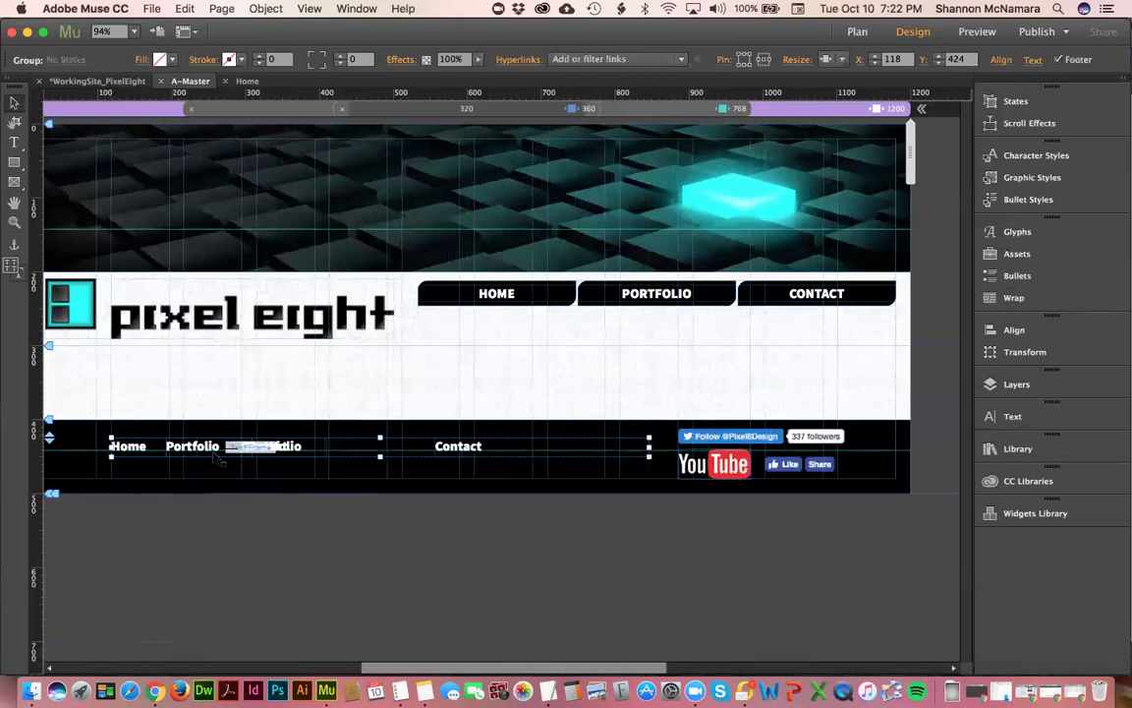
key("super+z")
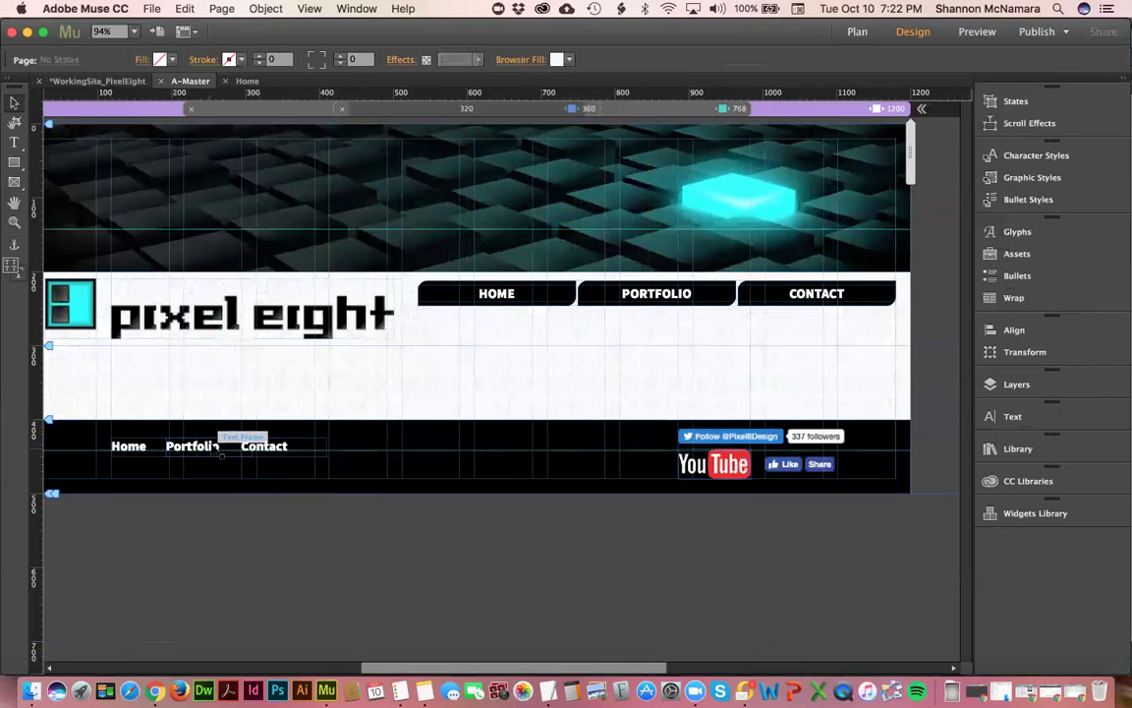
- Regroup the three footer links with Cmd+G and widen the group to spread them
left_click(218, 448)
left_click(129, 448, "shift")
left_click(276, 448, "shift")
key("super+g")
left_click_drag(326, 447, 500, 436)
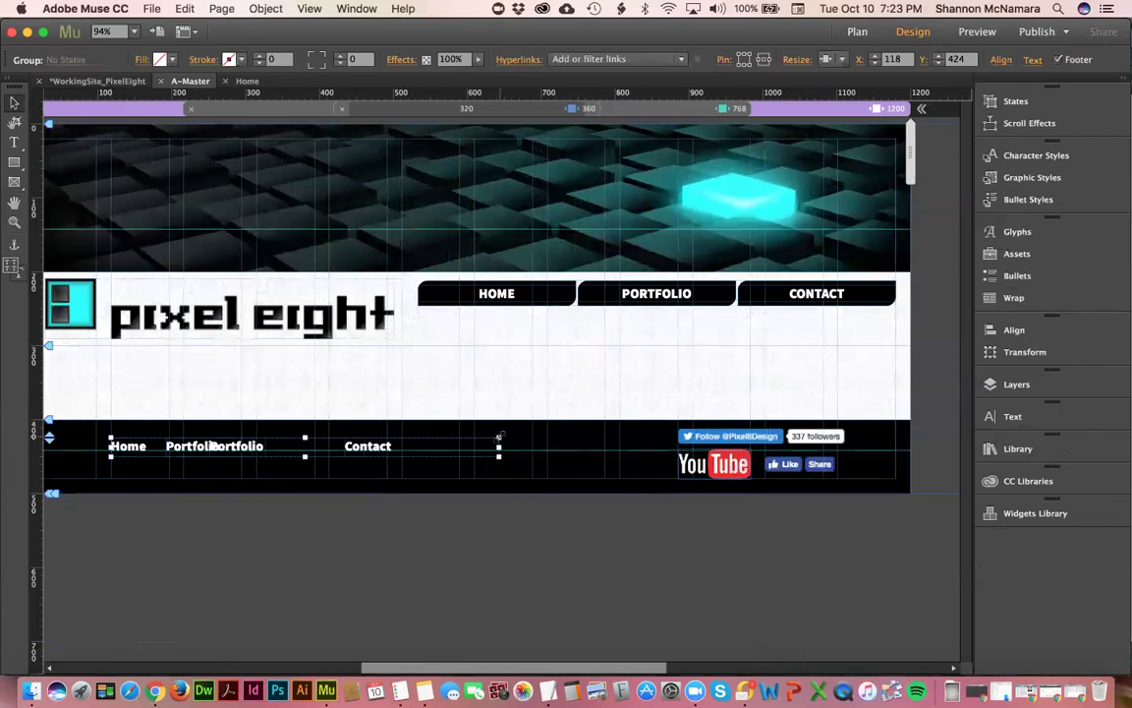
left_click(503, 443)
left_click(499, 440)
- Delete the stray duplicate Portfolio text frame from the footer
left_click(182, 448)
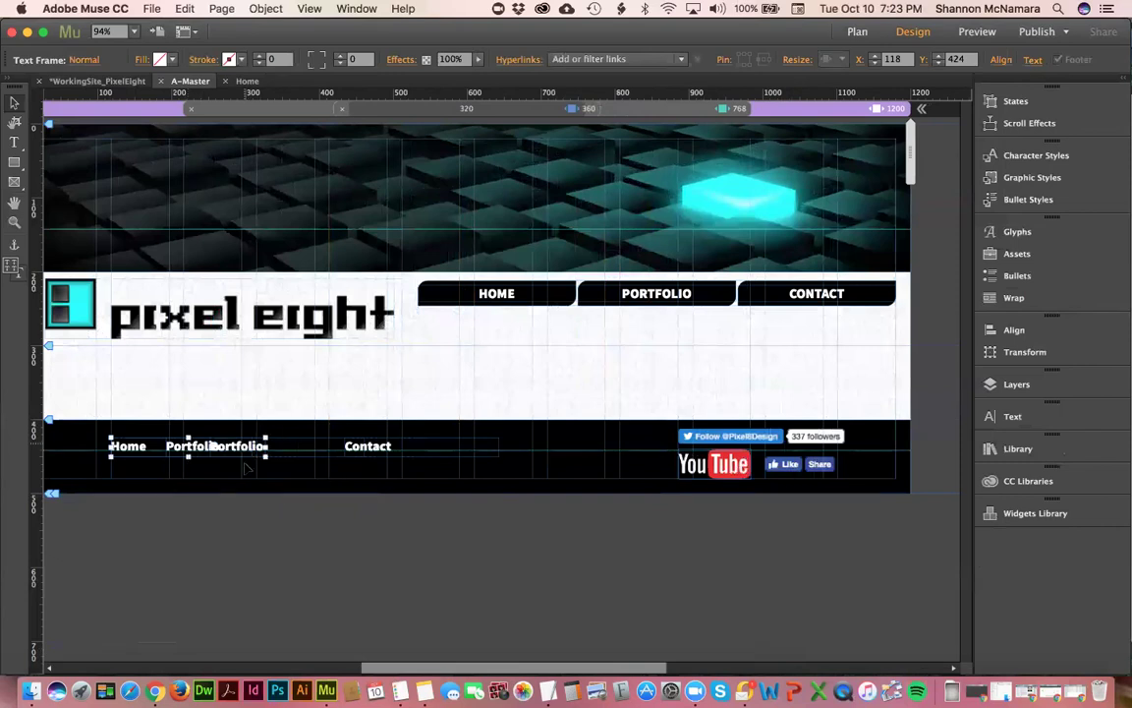
left_click_drag(253, 450, 252, 496)
key("ctrl+z")
left_click(236, 447)
left_click_drag(236, 447, 239, 447)
left_click(216, 448)
key("Delete")
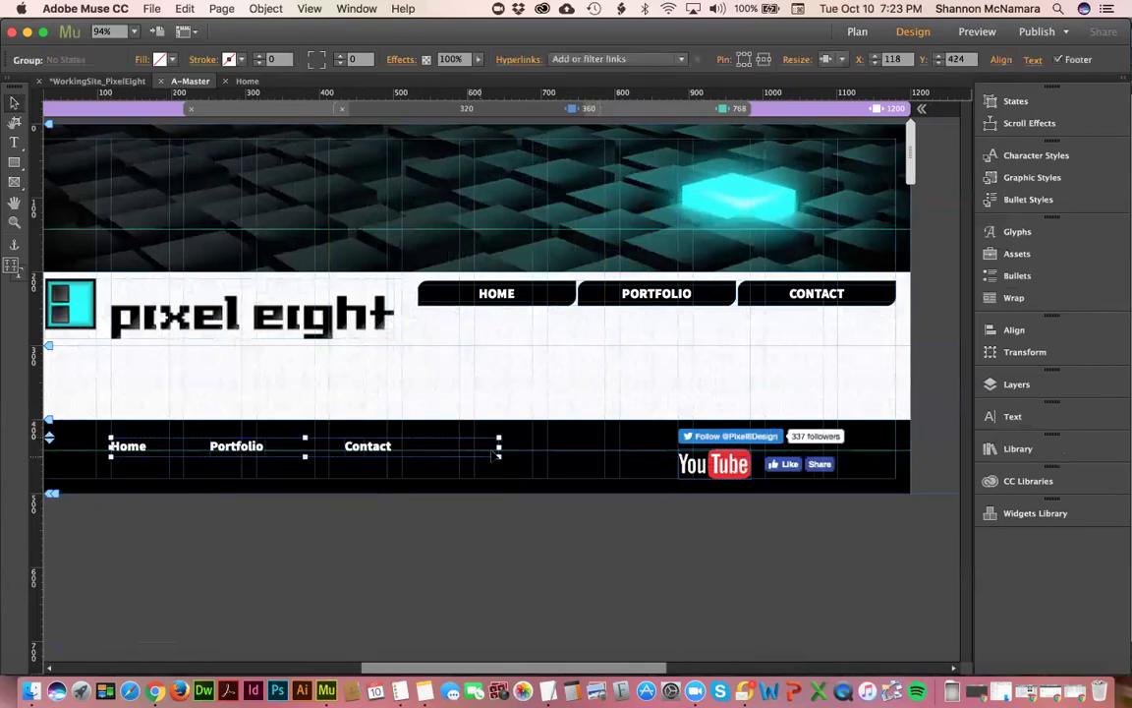
- Widen the footer link group to about 699 px, keeping Responsive Width
left_click_drag(500, 447, 676, 446)
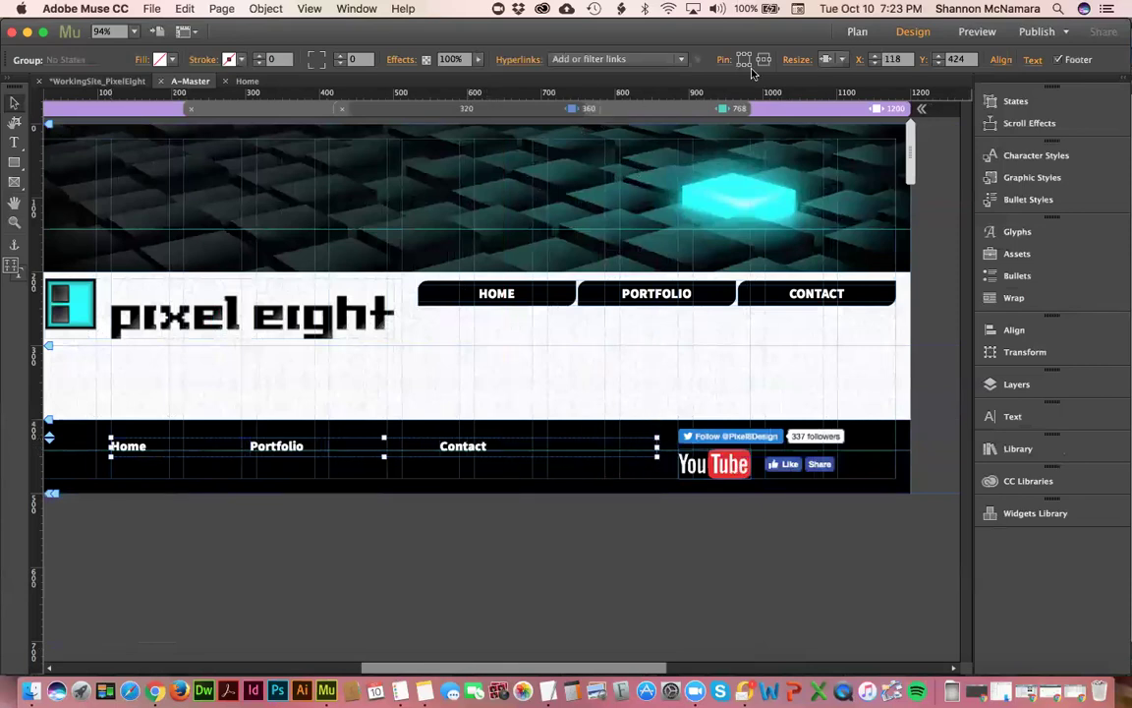
left_click(842, 60)
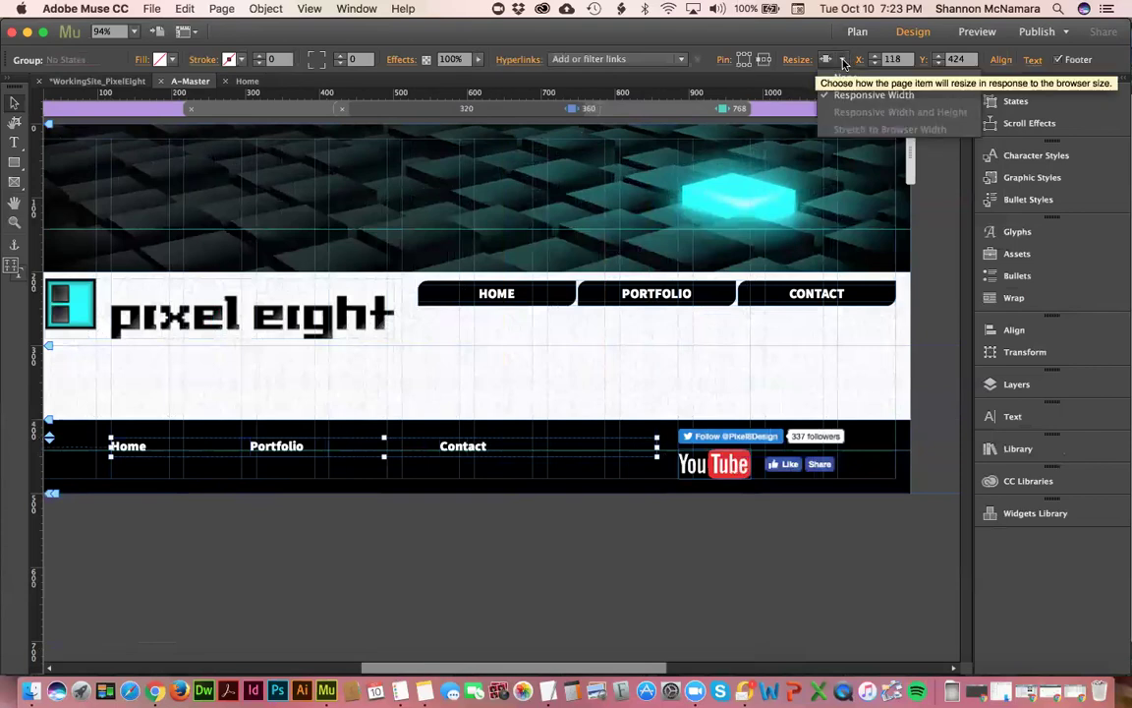
left_click(851, 94)
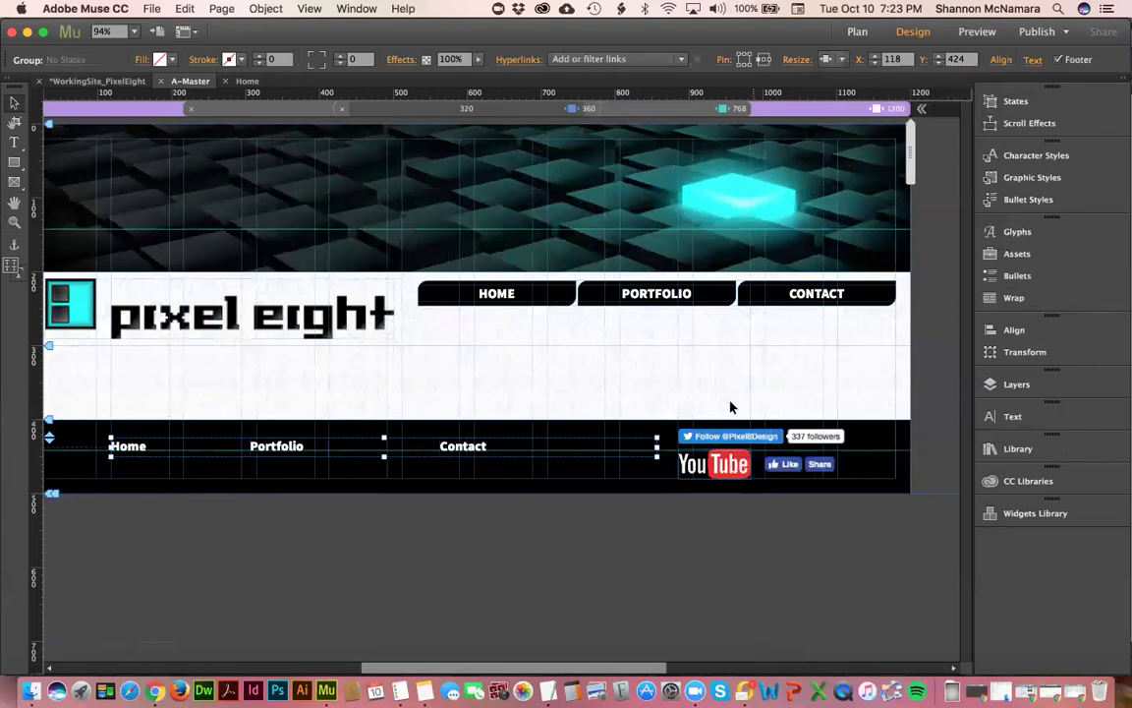
left_click(722, 439)
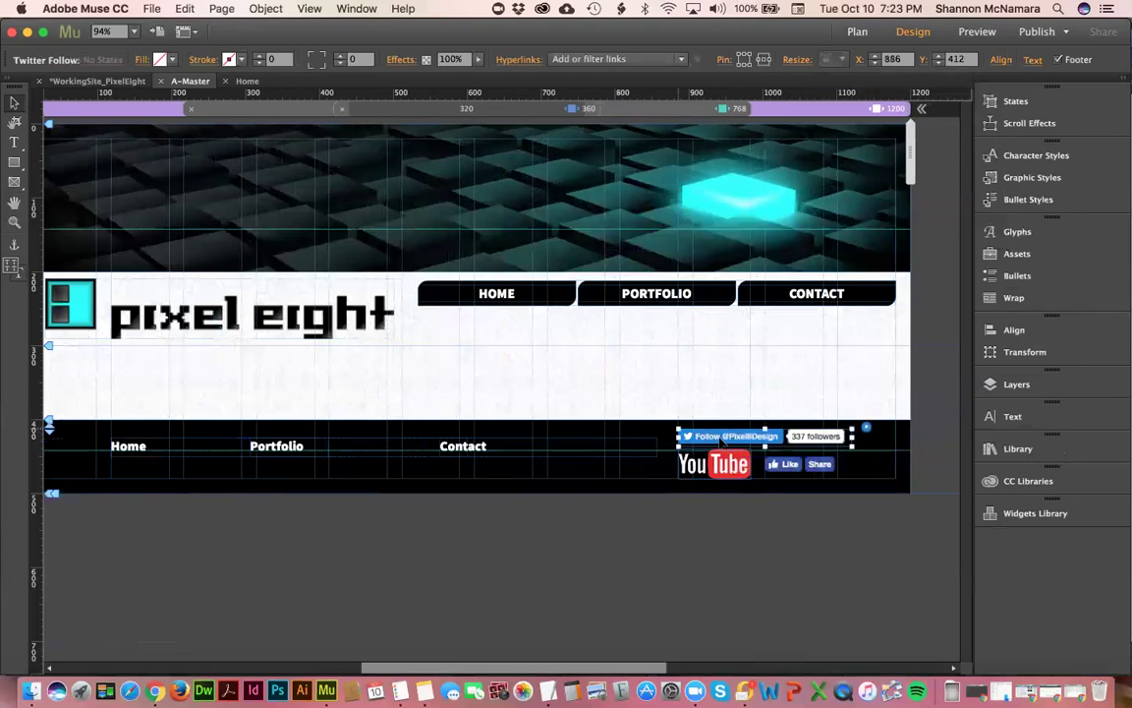
- Group the Twitter, YouTube and Facebook widgets and test a narrower page width
left_click(715, 464, "shift")
left_click(776, 468, "shift")
key("super+g")
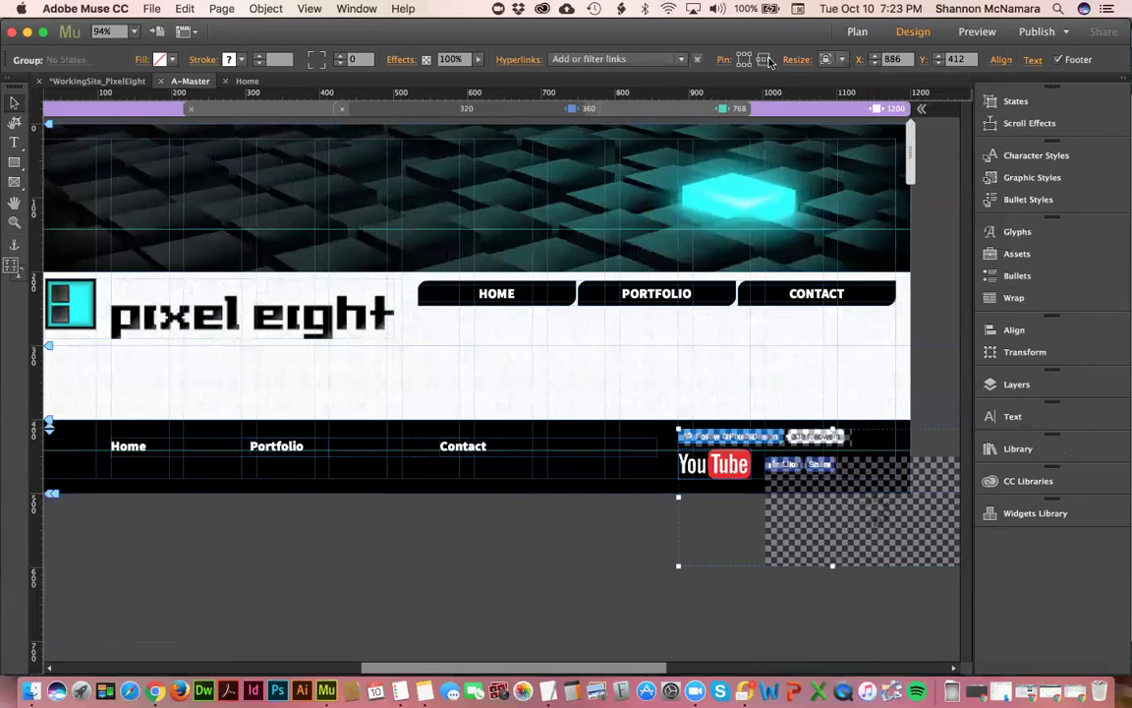
left_click(563, 513)
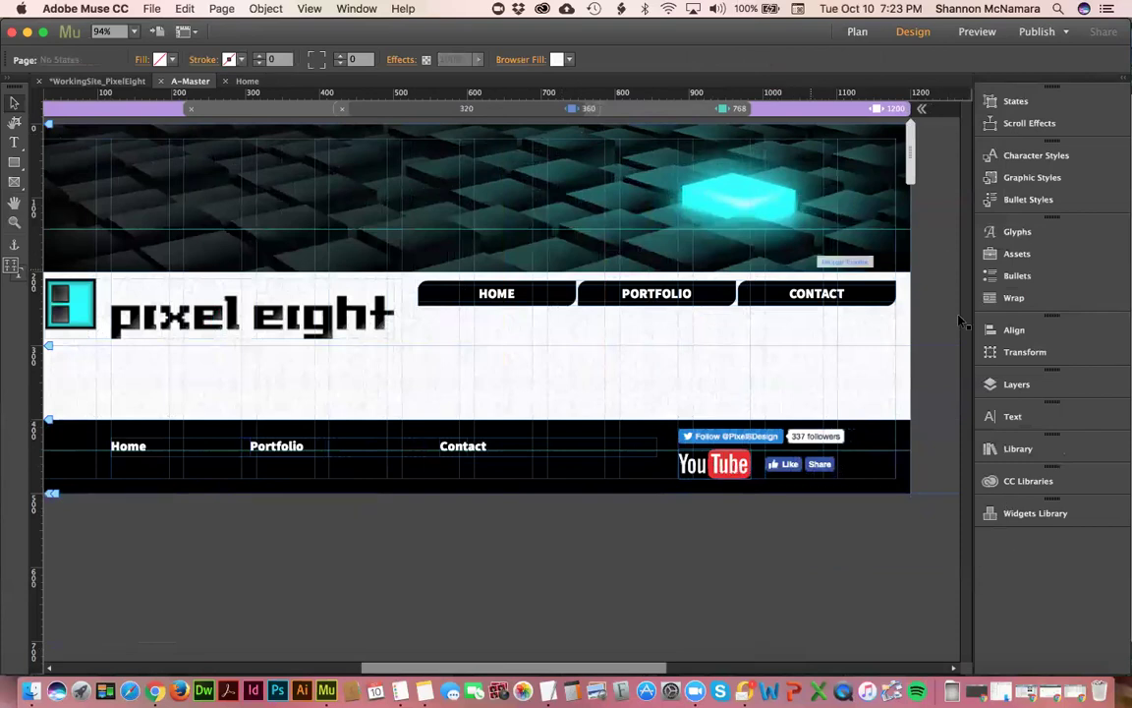
left_click_drag(877, 152, 787, 167)
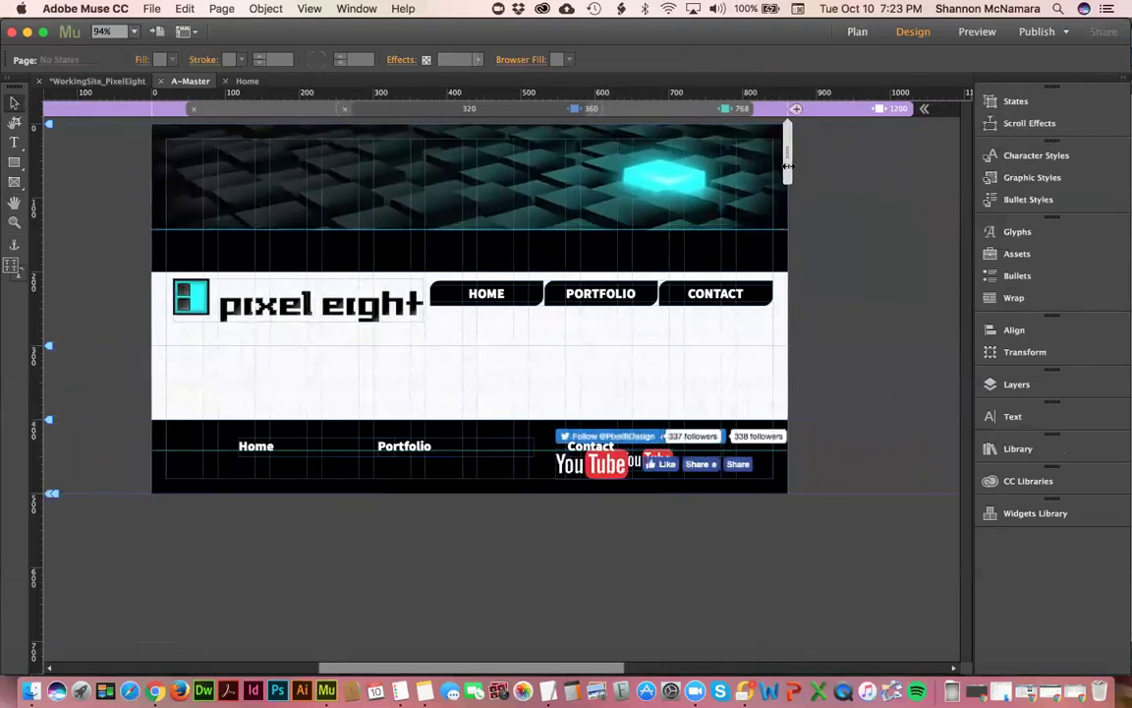
left_click(650, 454)
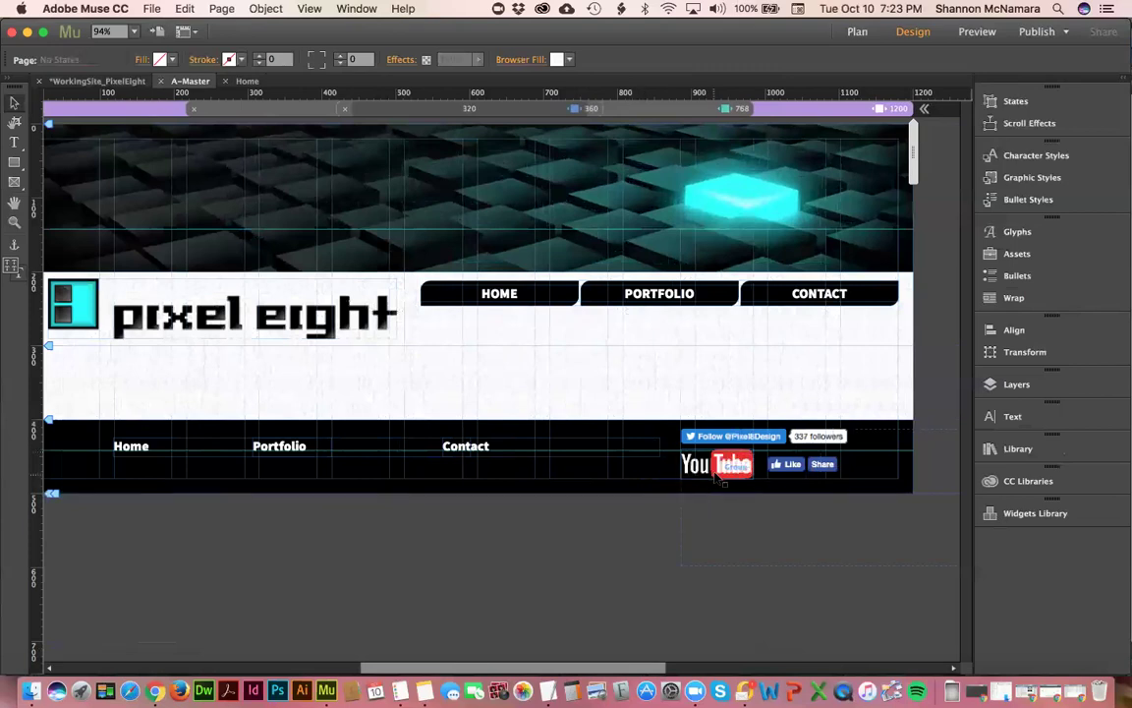
- Place a copy of the social group below the footer, delete the originals, and raise it
left_click(718, 478)
left_click_drag(741, 553, 740, 557)
left_click(688, 431)
left_click(713, 454)
left_click(795, 466, "shift")
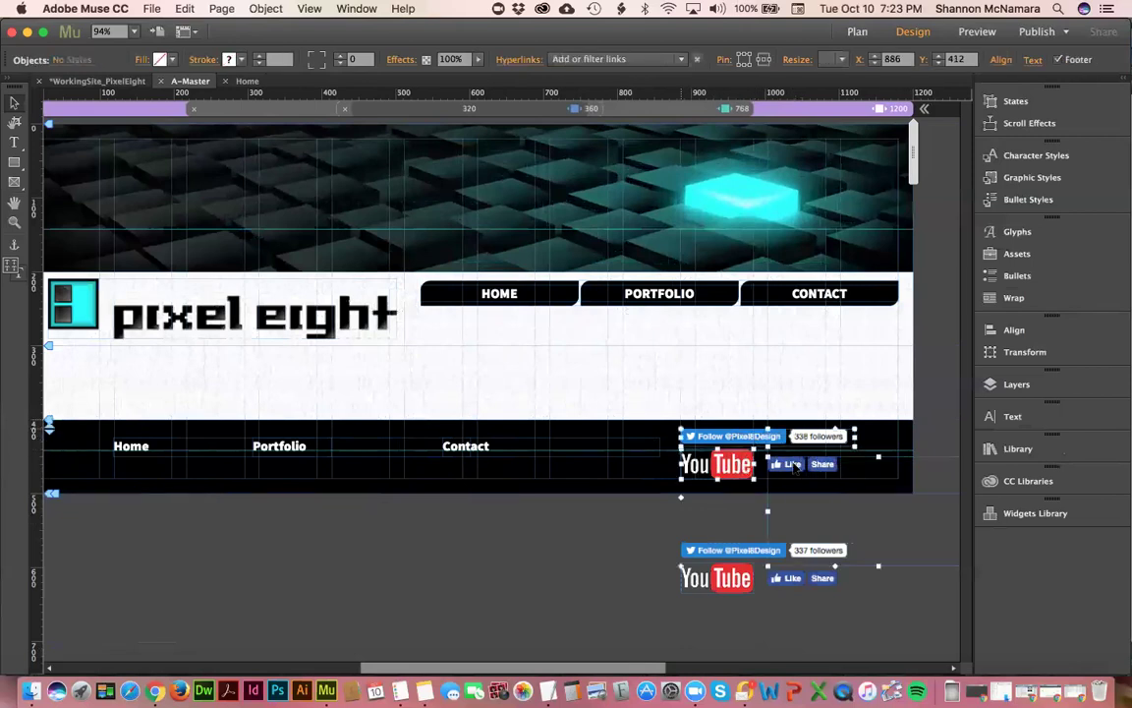
key("Delete")
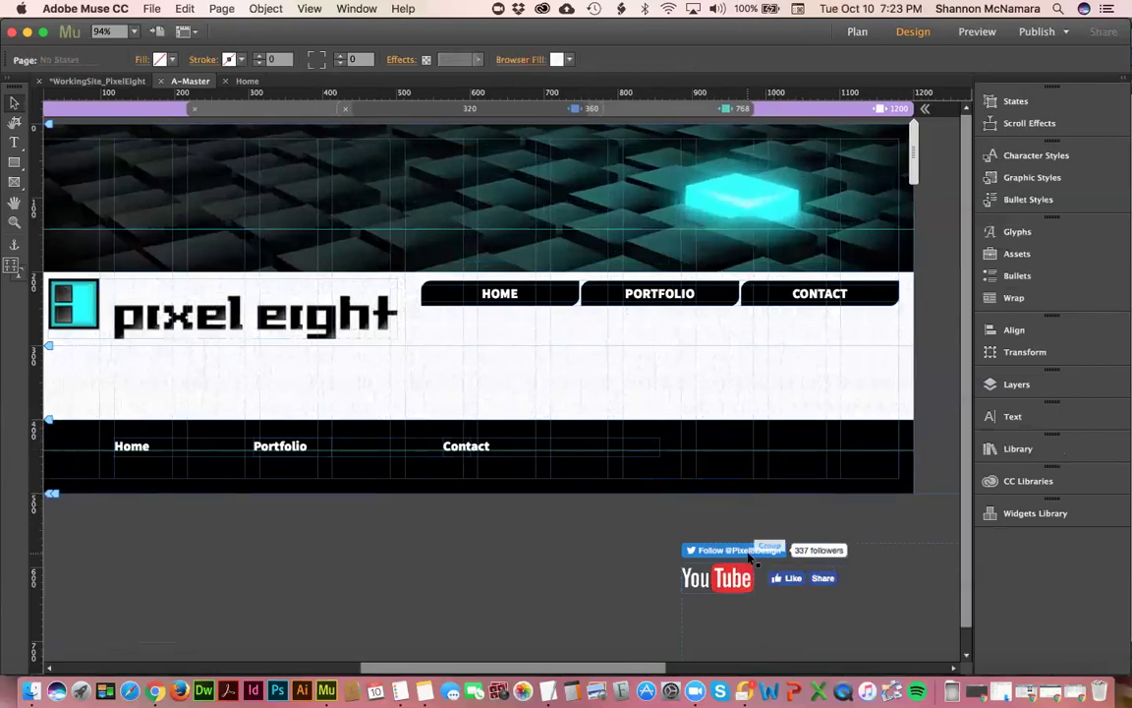
left_click(735, 550)
left_click_drag(742, 551, 742, 515)
- Check the 768, 360 and 1200 layouts, then move the social group into the footer at Y 411
left_click(631, 106)
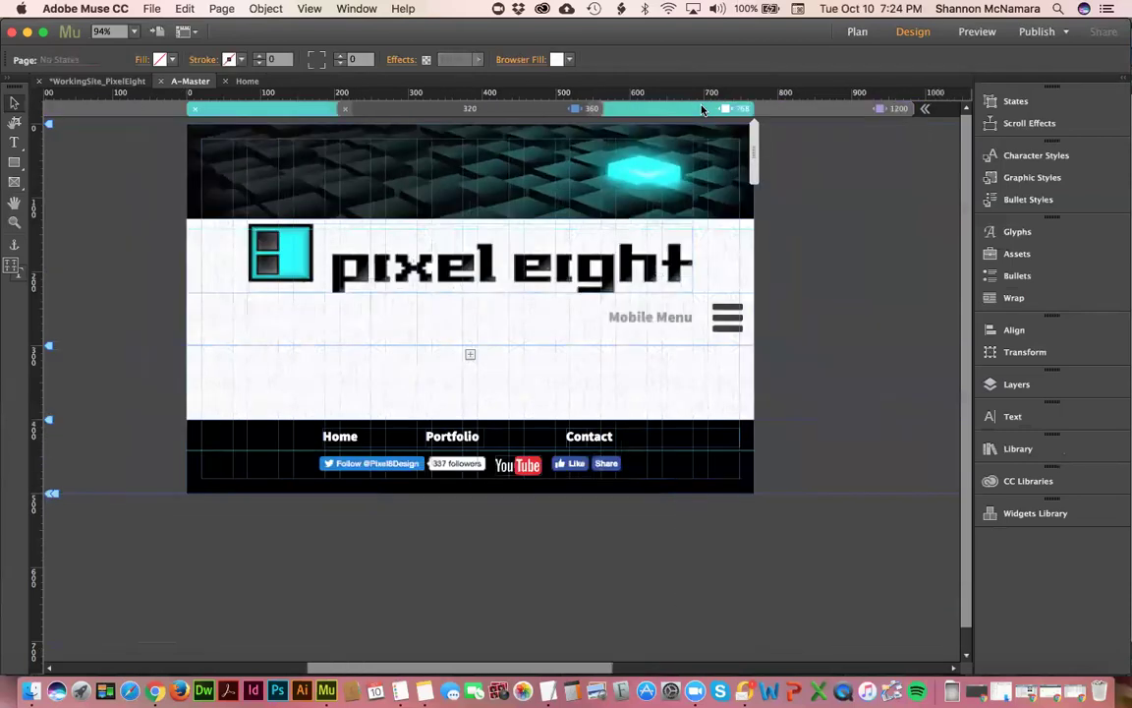
left_click(596, 109)
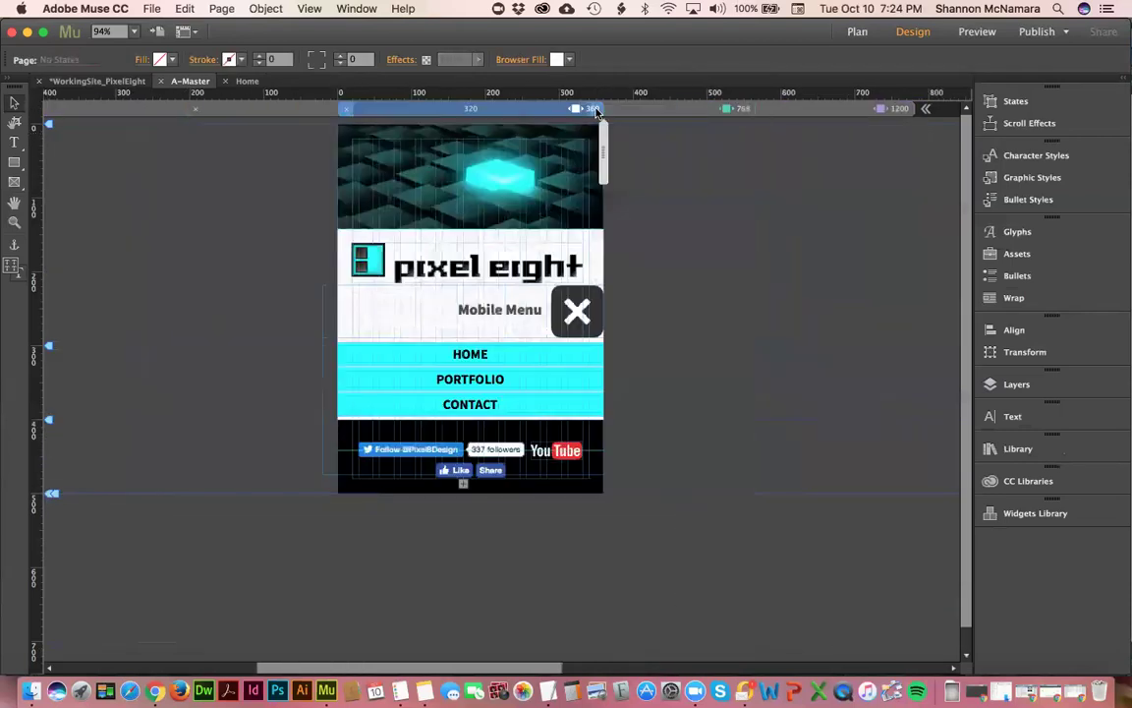
left_click(650, 110)
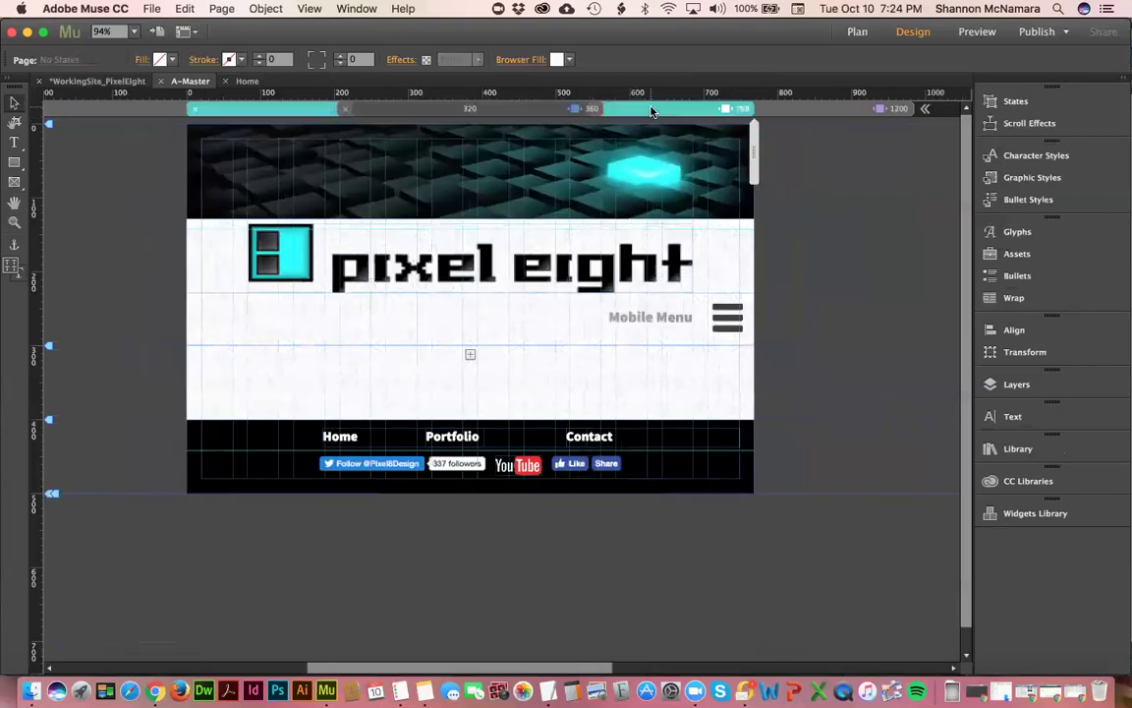
left_click(803, 111)
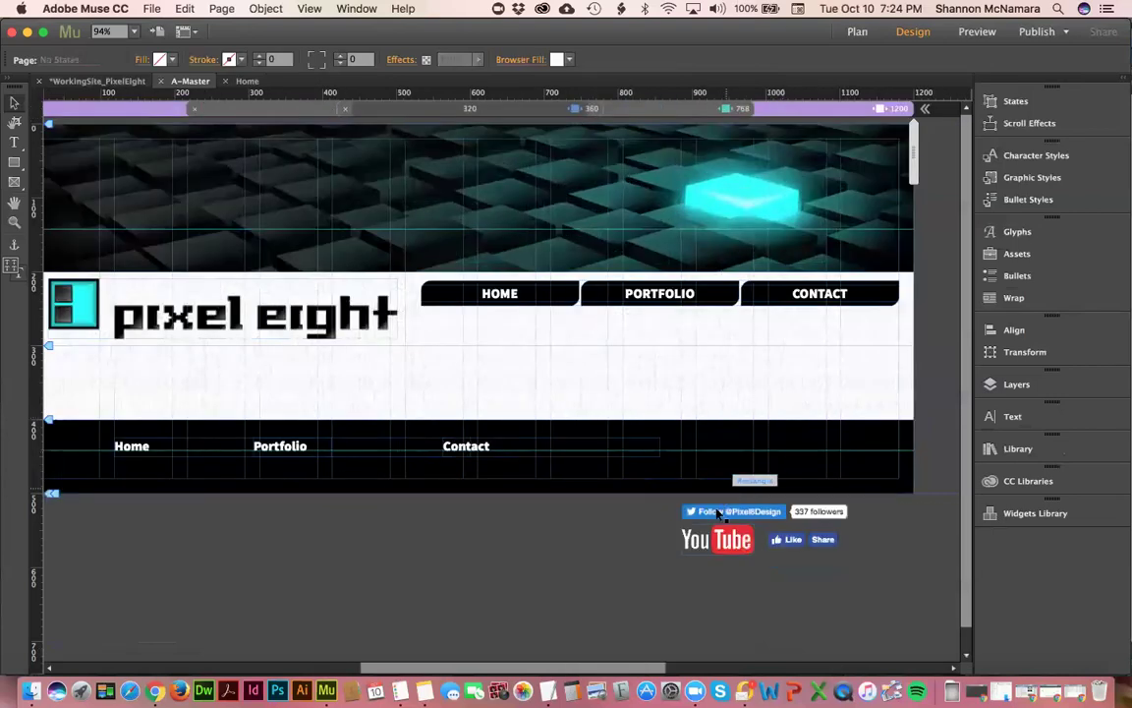
left_click_drag(715, 508, 708, 443)
key("Up")
key("Up")
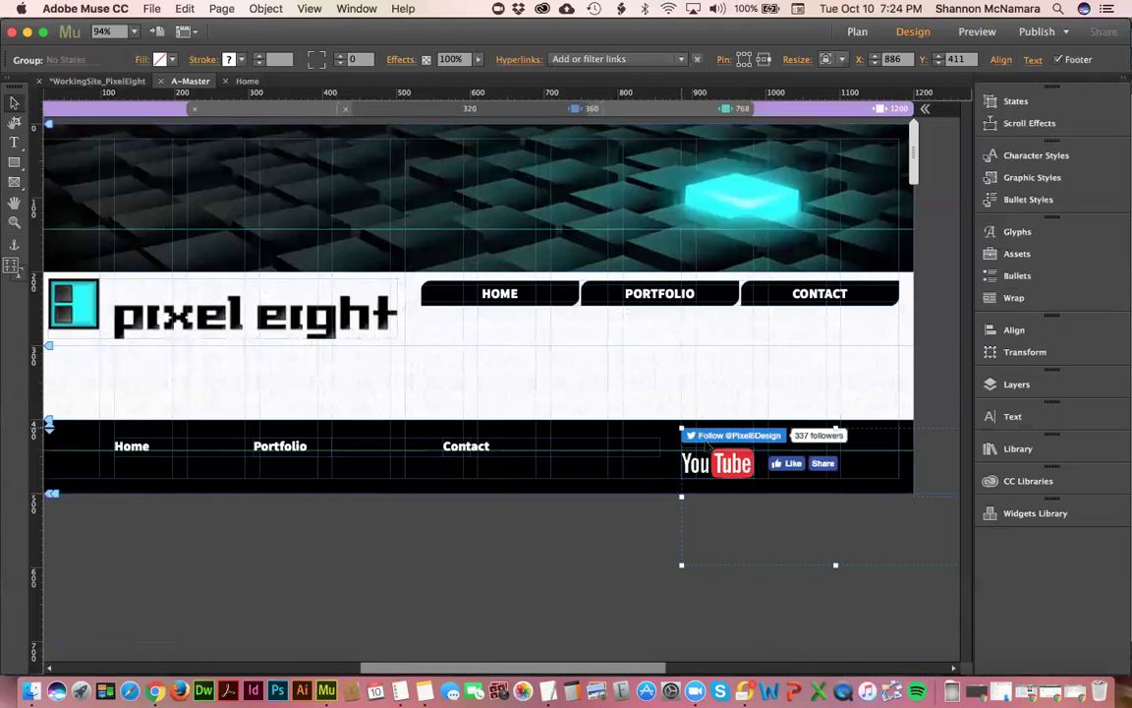
- Narrow the footer link group to bring the links closer together
left_click(466, 438)
left_click_drag(661, 448, 491, 458)
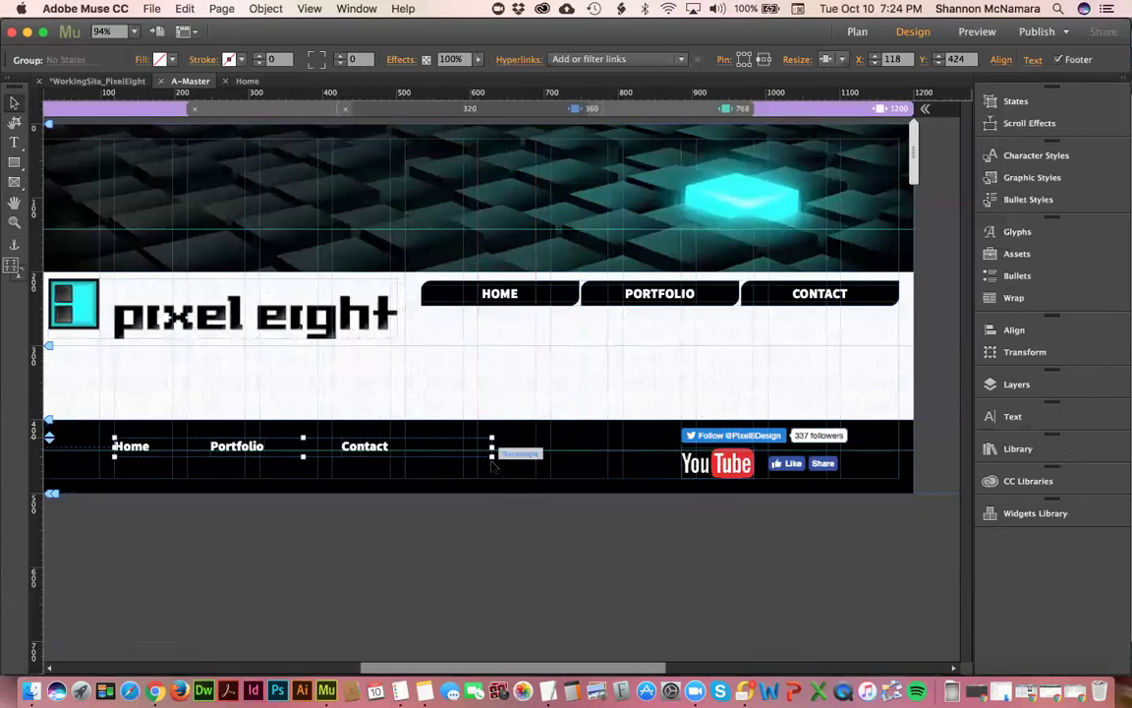
left_click(216, 421)
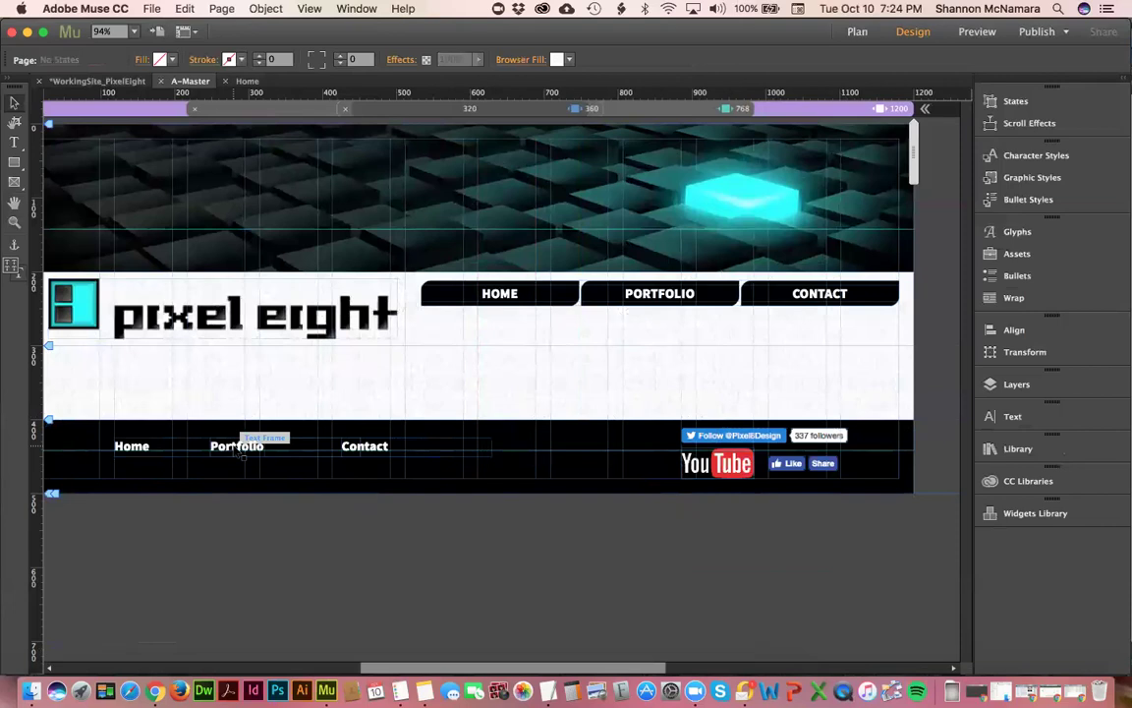
- Move Portfolio to X 217 and Contact to X 391, then zoom in on the footer links
left_click(236, 447)
left_click_drag(236, 447, 273, 449)
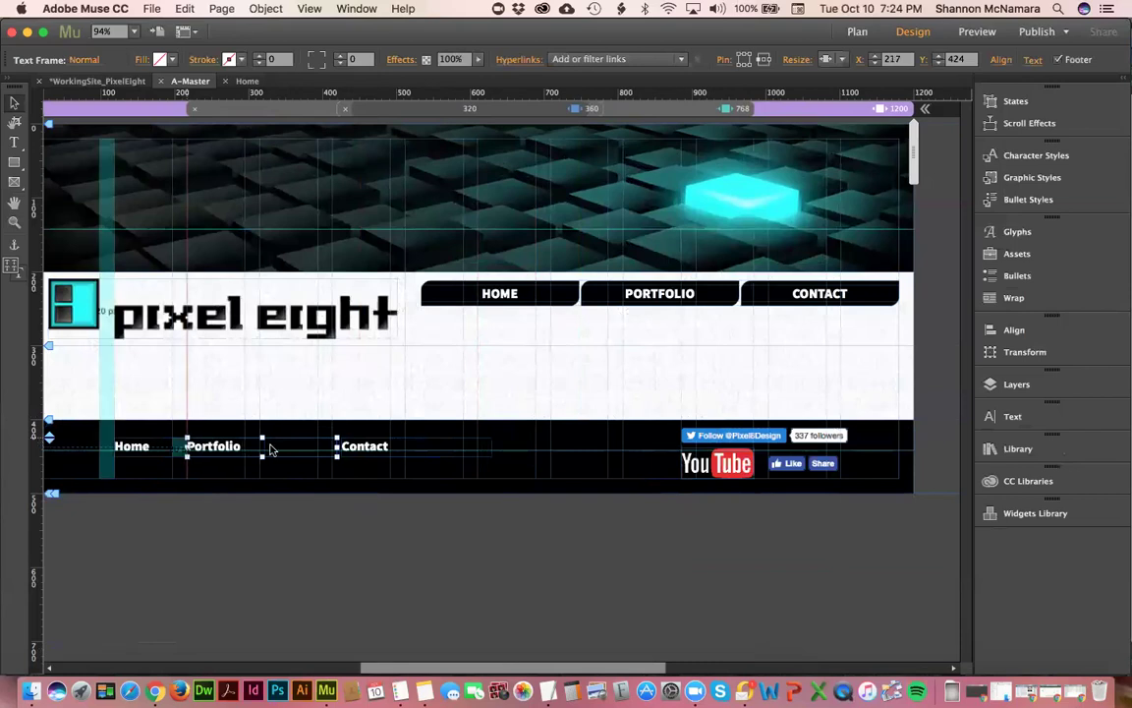
left_click(324, 566)
left_click_drag(360, 448, 341, 447)
left_click(320, 547)
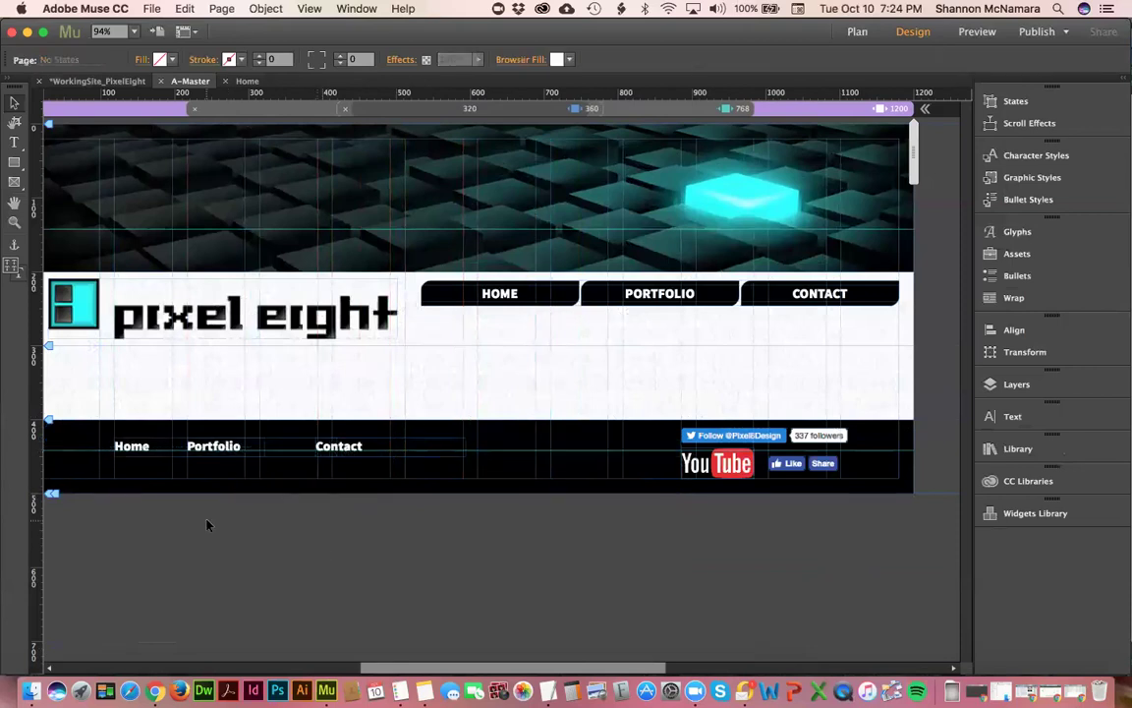
left_click_drag(84, 375, 437, 501)
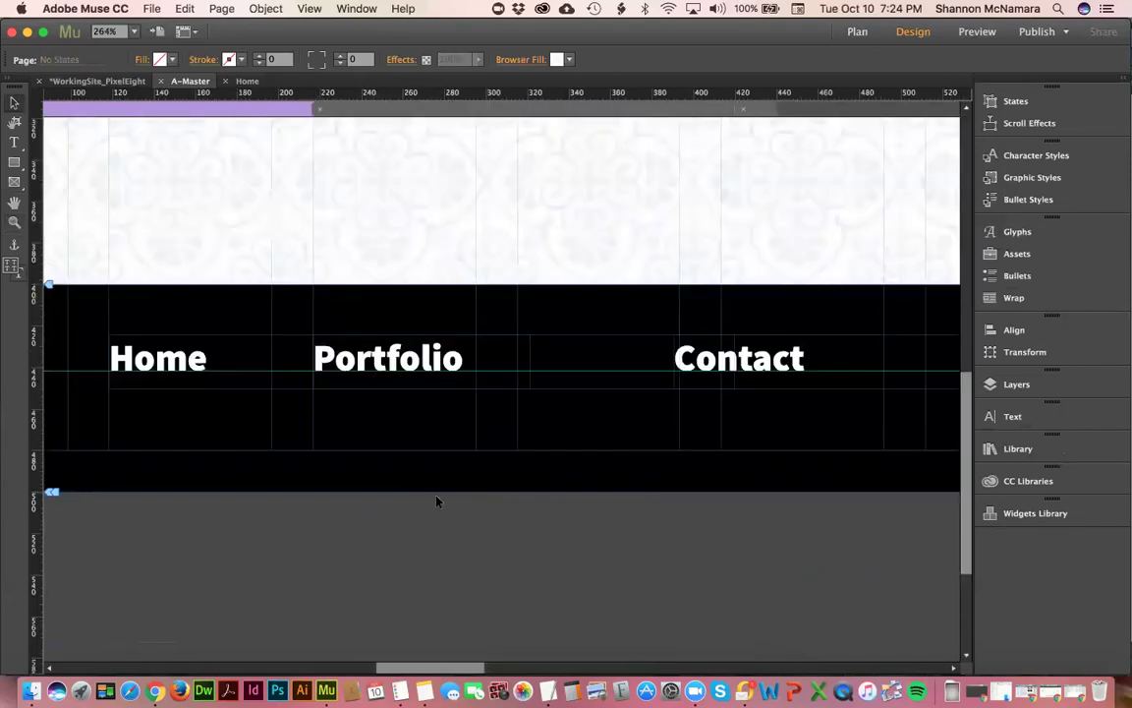
- Nudge the Contact footer link slightly further left
left_click(737, 356)
left_click_drag(797, 360, 753, 361)
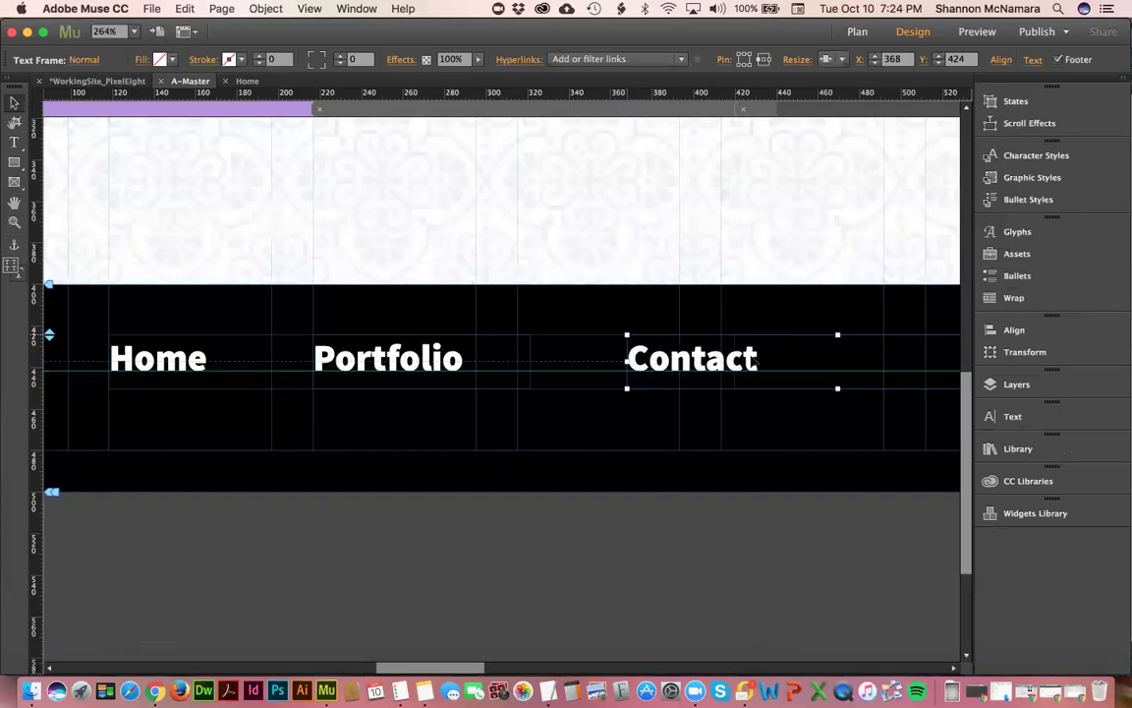
left_click(635, 566)
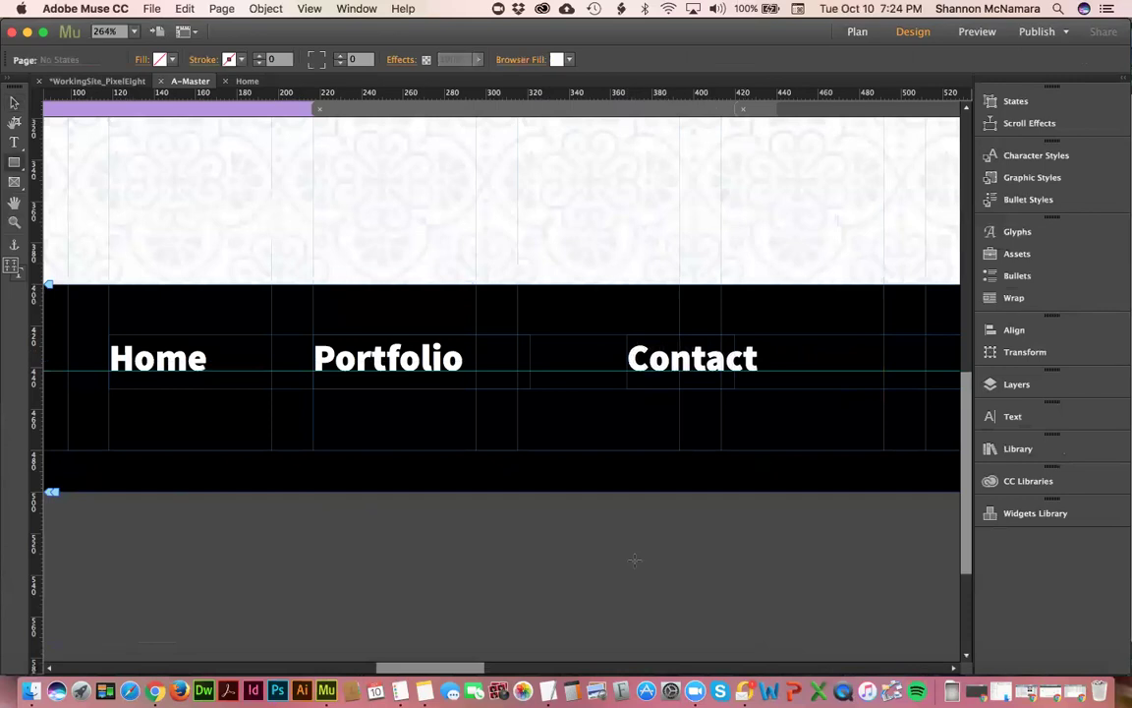
- Try a magenta background fill, then undo it to restore the white header band
left_click(161, 59)
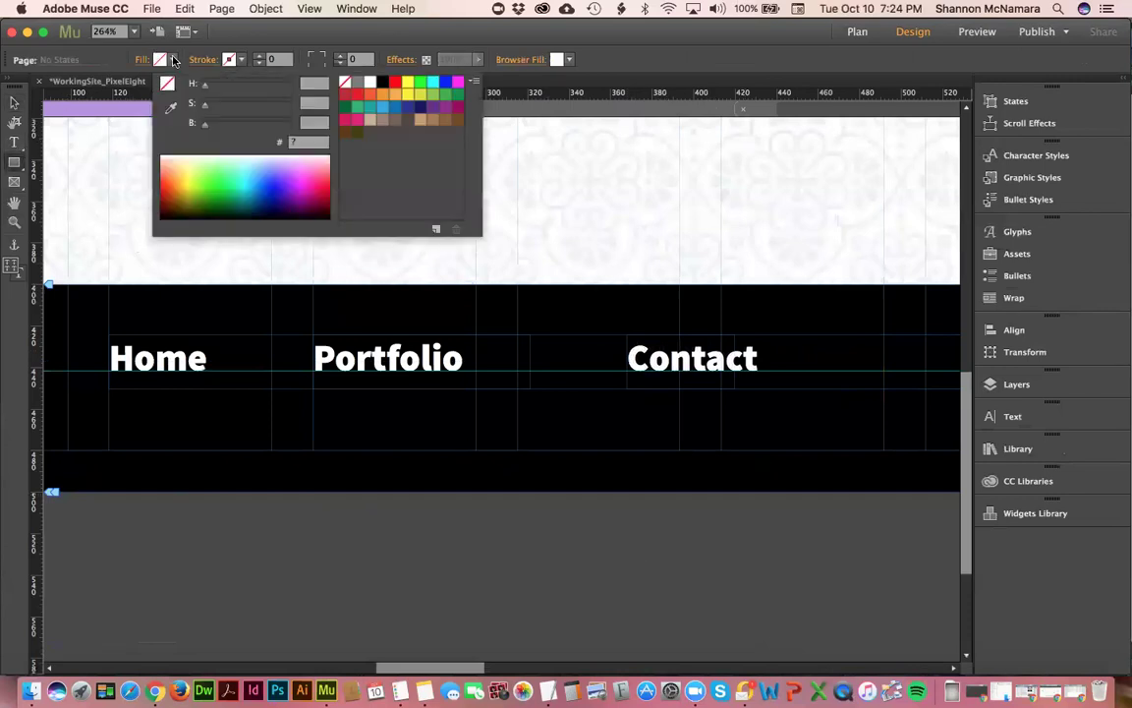
left_click(459, 85)
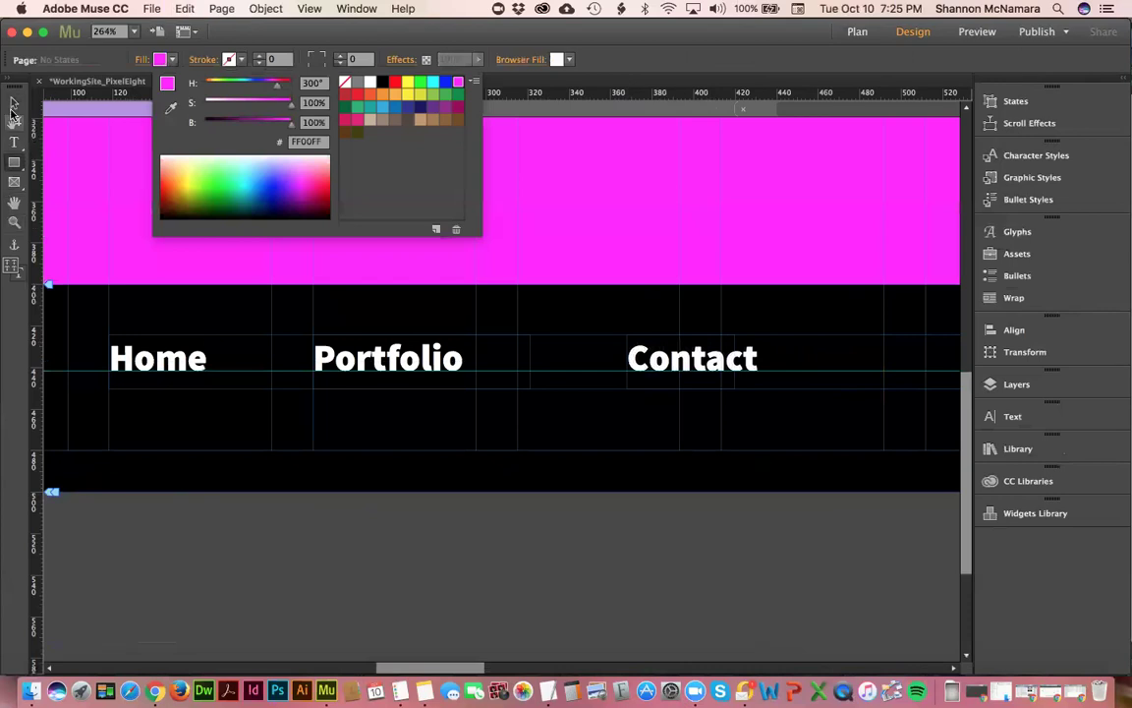
left_click(14, 101)
key("super+0")
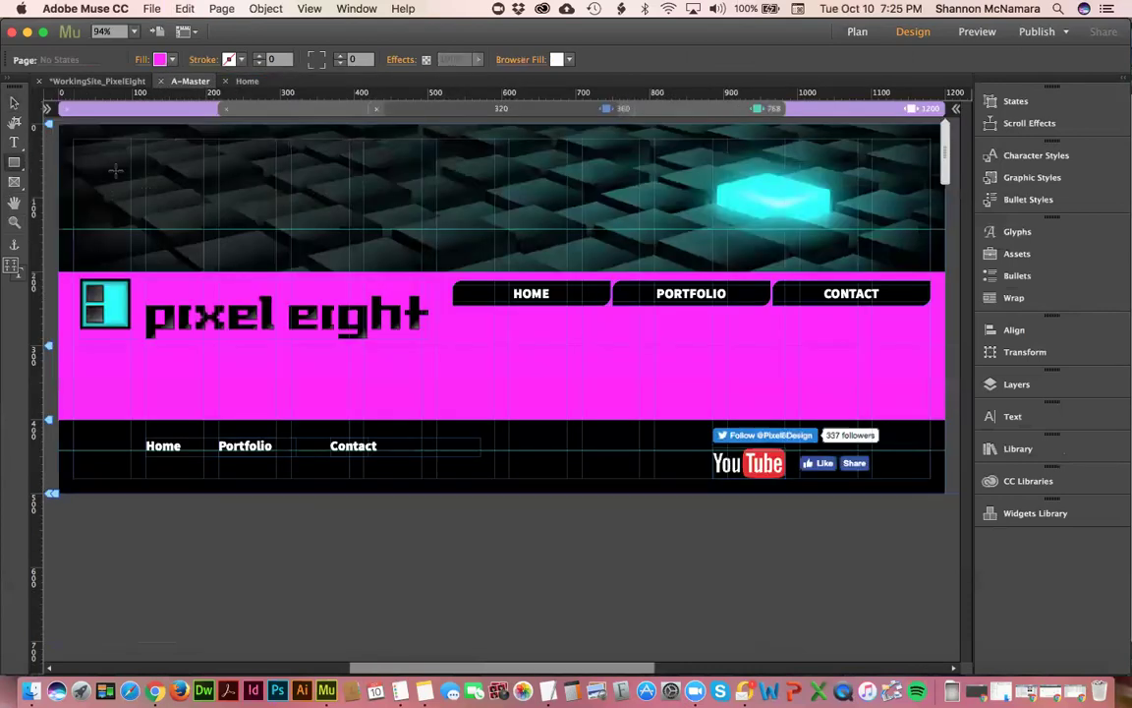
key("ctrl+z")
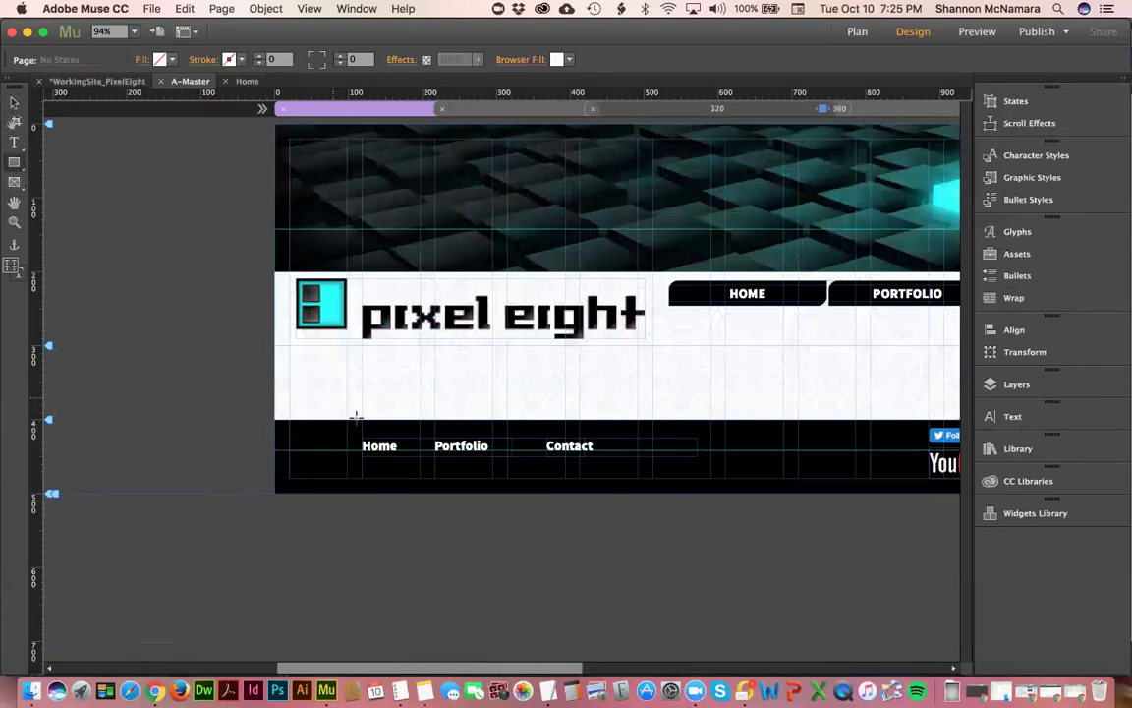
- Draw a magenta spacer rectangle between Home and Portfolio, stretched against Home
left_click_drag(400, 437, 435, 453)
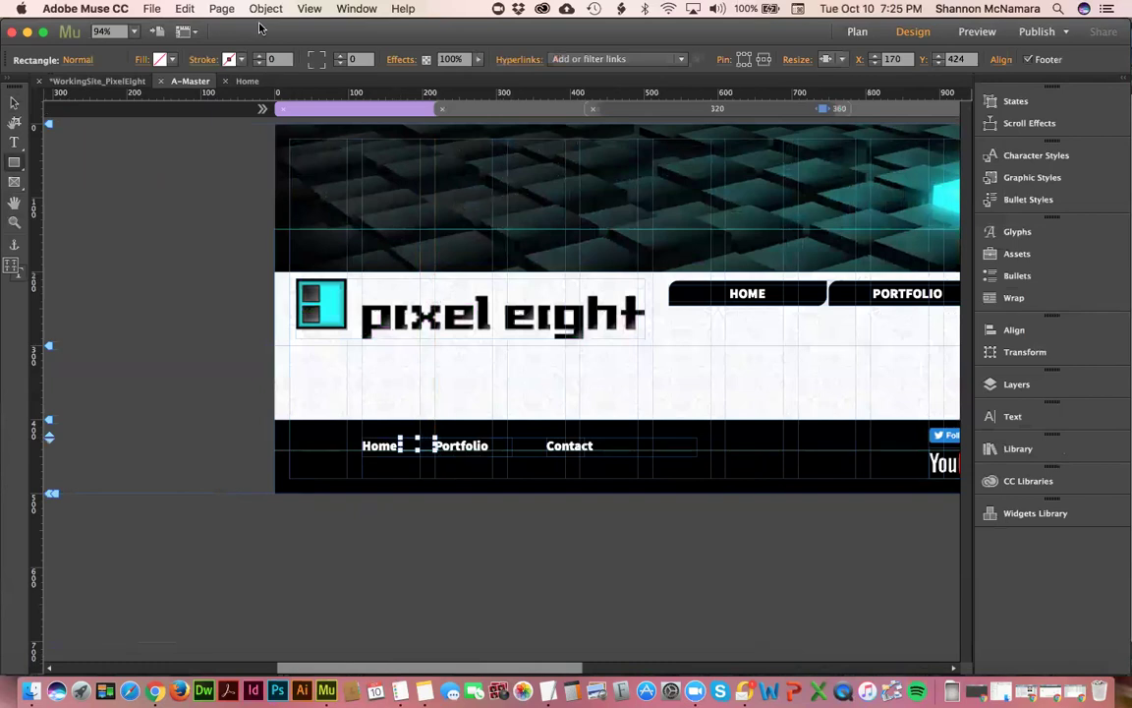
left_click(172, 60)
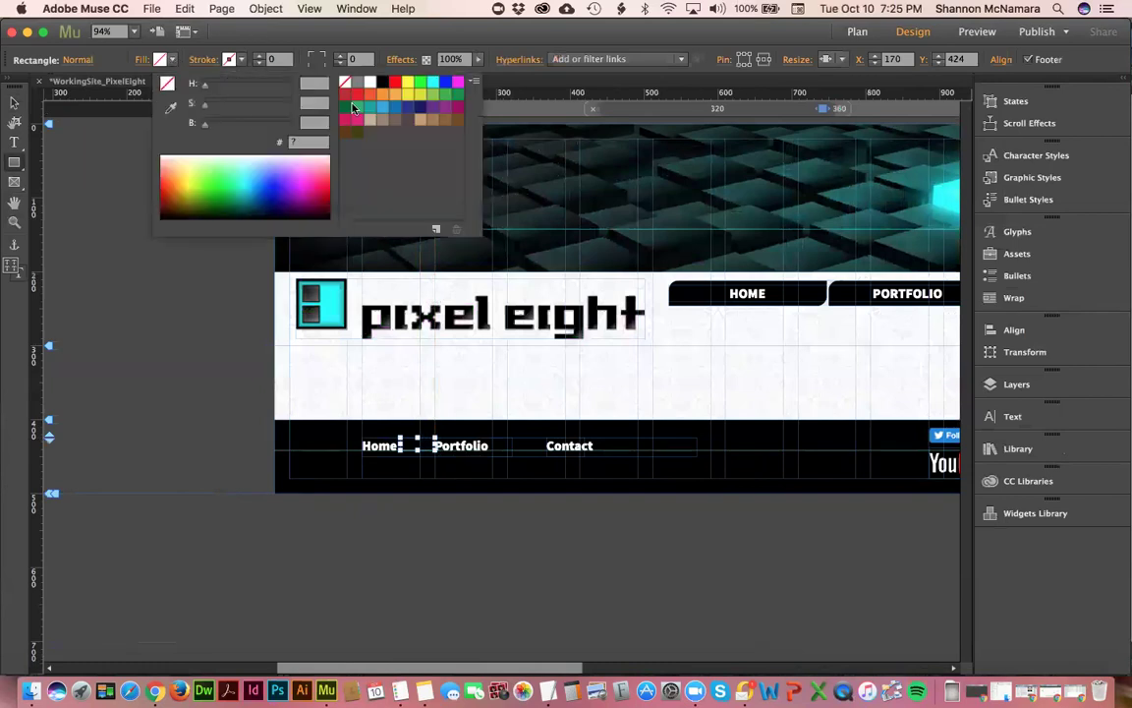
left_click(459, 84)
left_click_drag(282, 405, 664, 475)
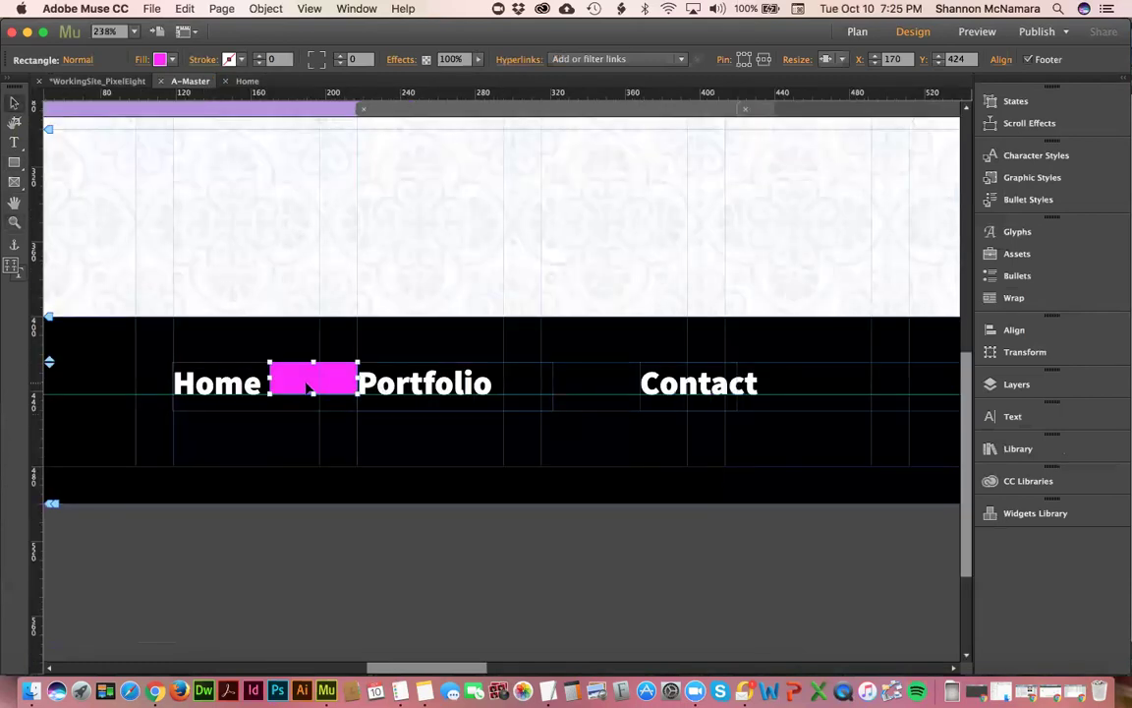
left_click_drag(269, 379, 525, 379)
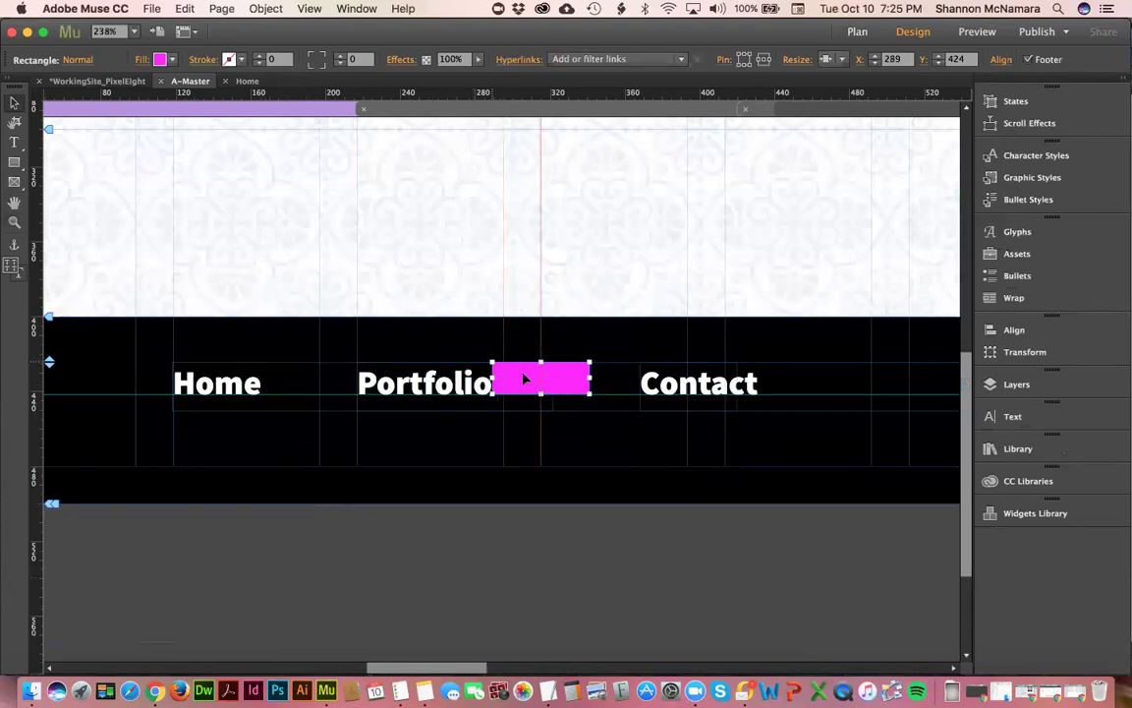
left_click(652, 385)
- Move Contact left to meet the spacer at X 341, then delete the spacer
left_click(823, 386)
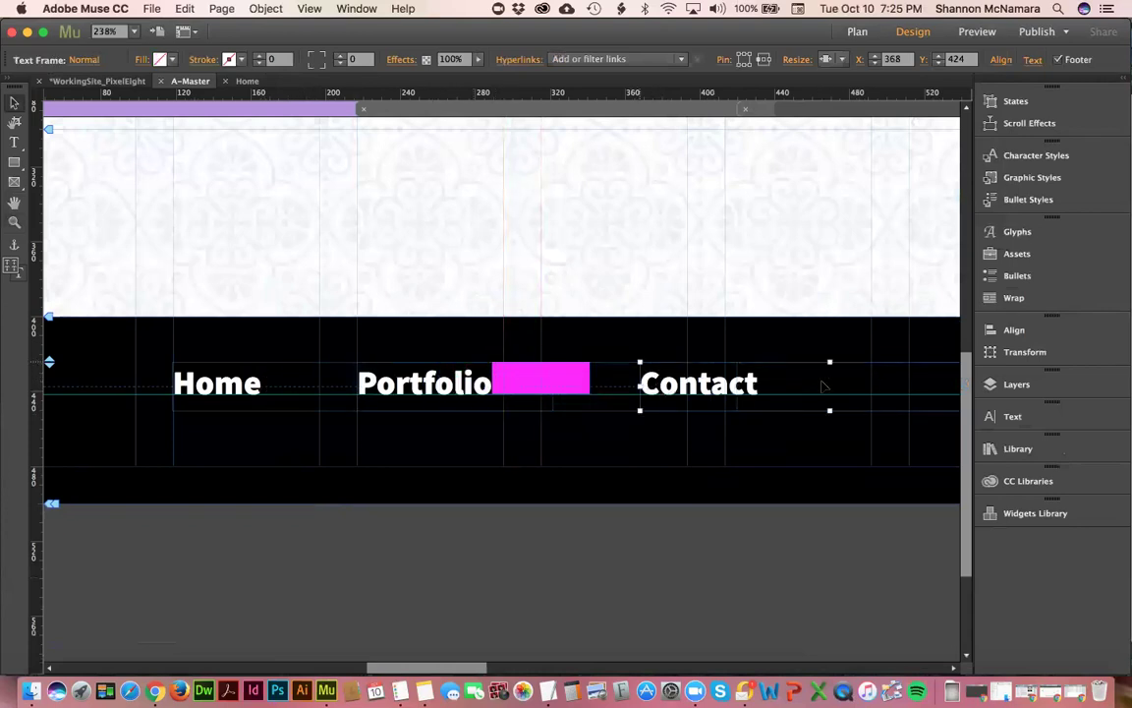
left_click_drag(817, 384, 767, 384)
left_click(531, 382)
key("Delete")
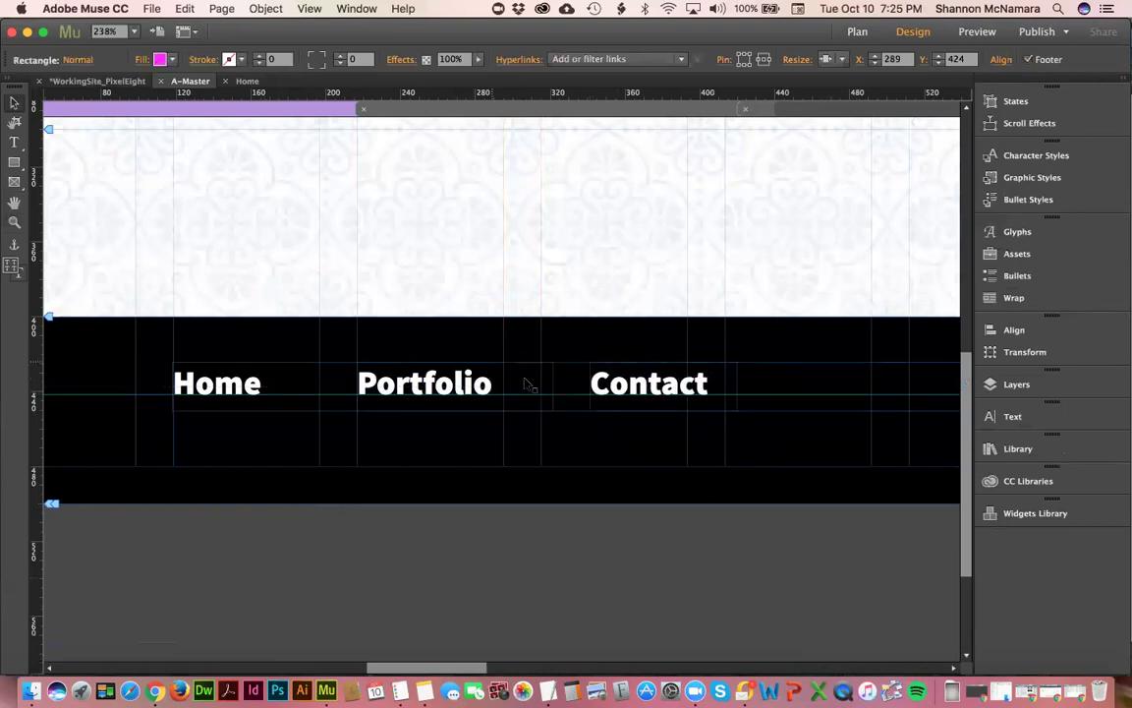
key("super+0")
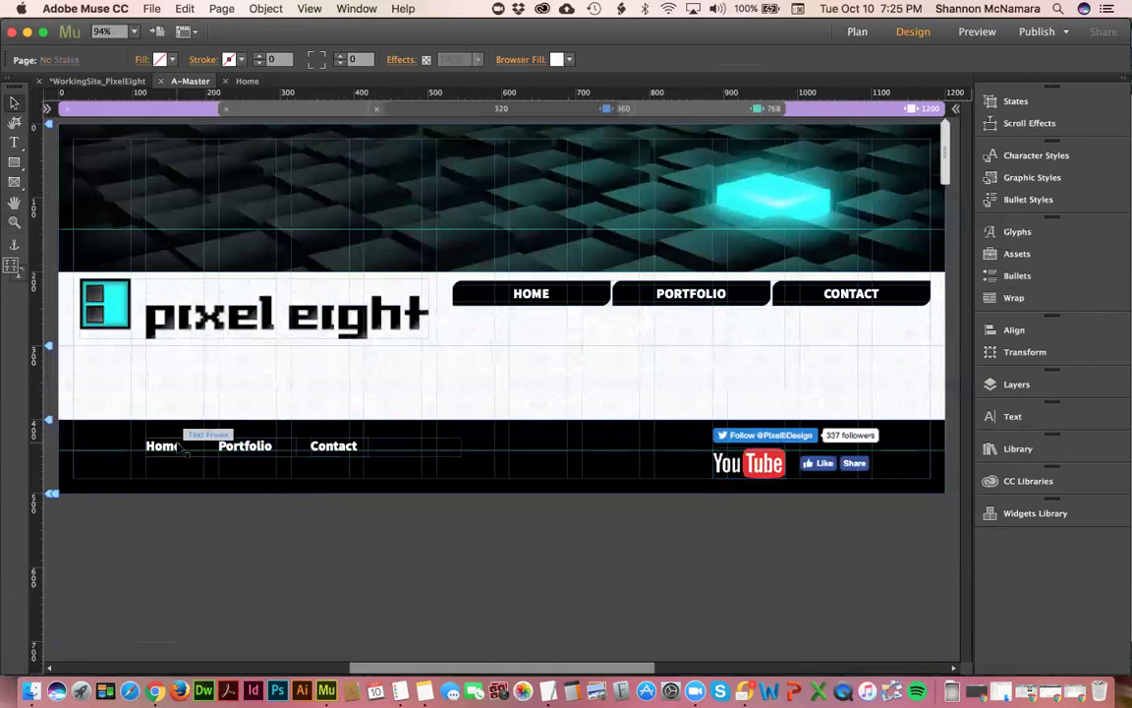
left_click(262, 452)
- Check the layout at a narrower browser width, then restore the 1200 px desktop width
left_click(334, 446, "shift")
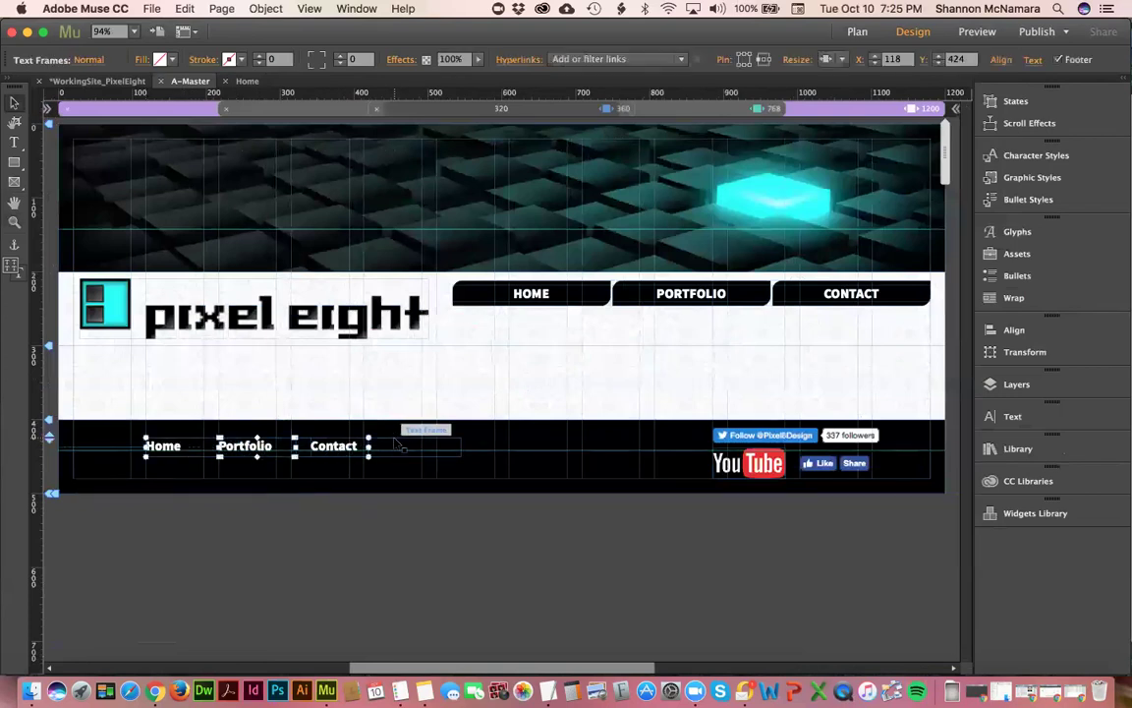
left_click(439, 482)
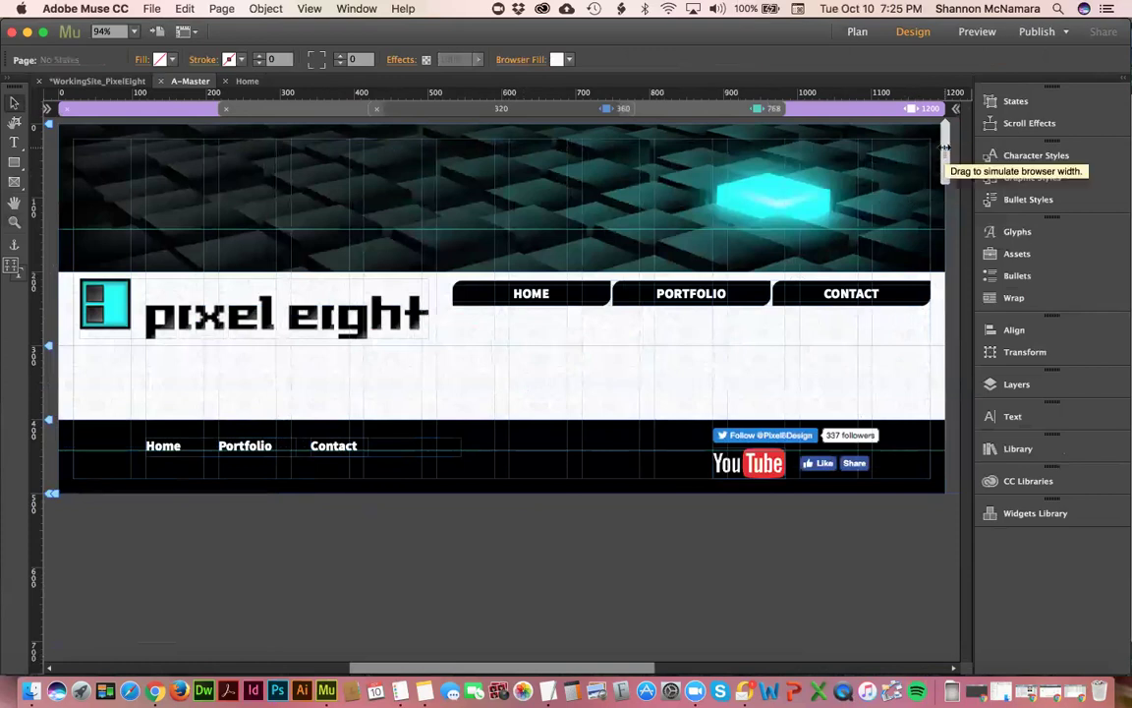
left_click_drag(943, 148, 881, 175)
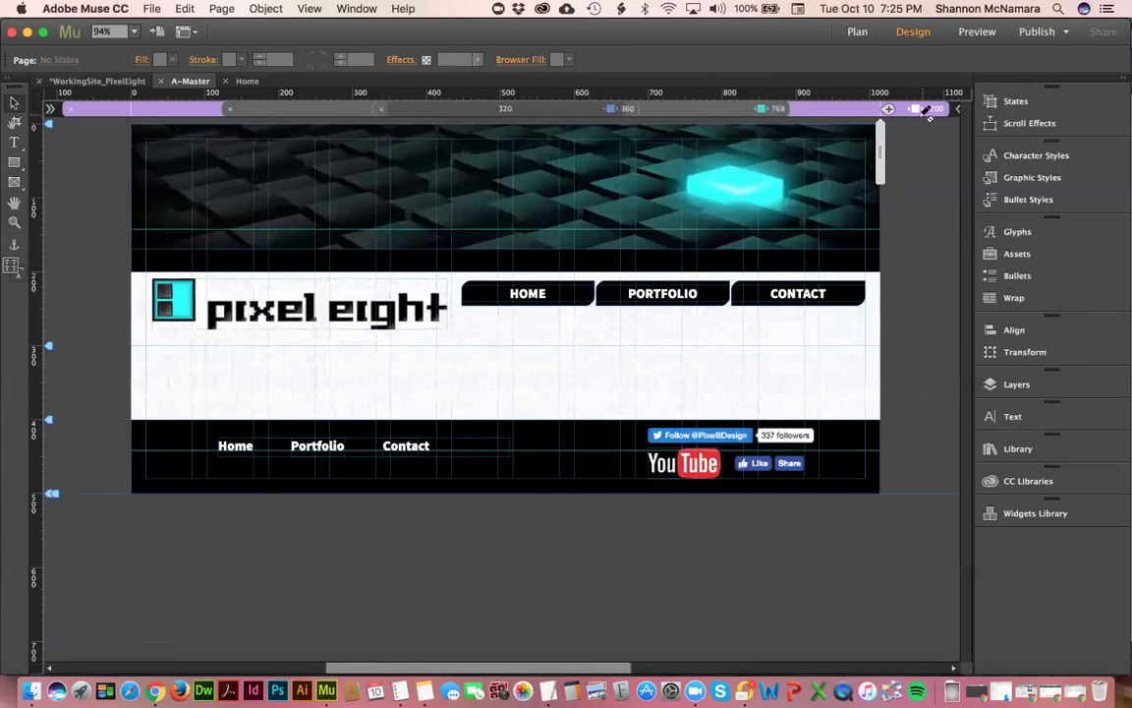
left_click(381, 462)
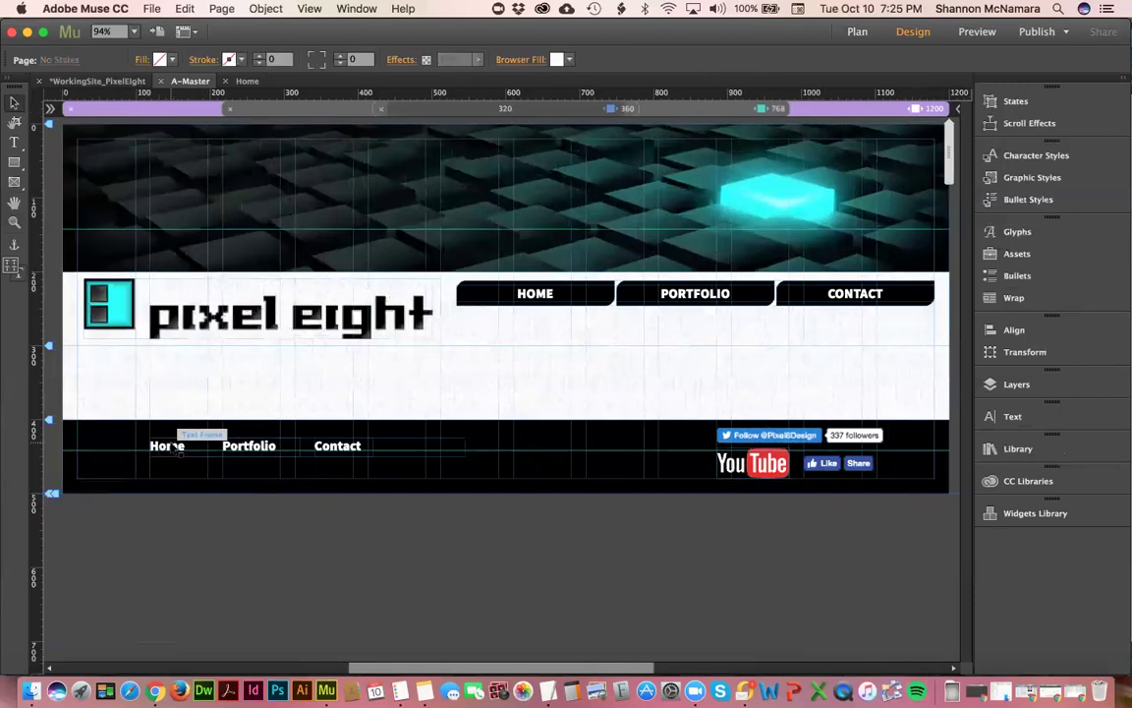
- Move the Home and Portfolio footer links left, then Contact to X 253 beside Portfolio
left_click(172, 445)
left_click(363, 444, "shift")
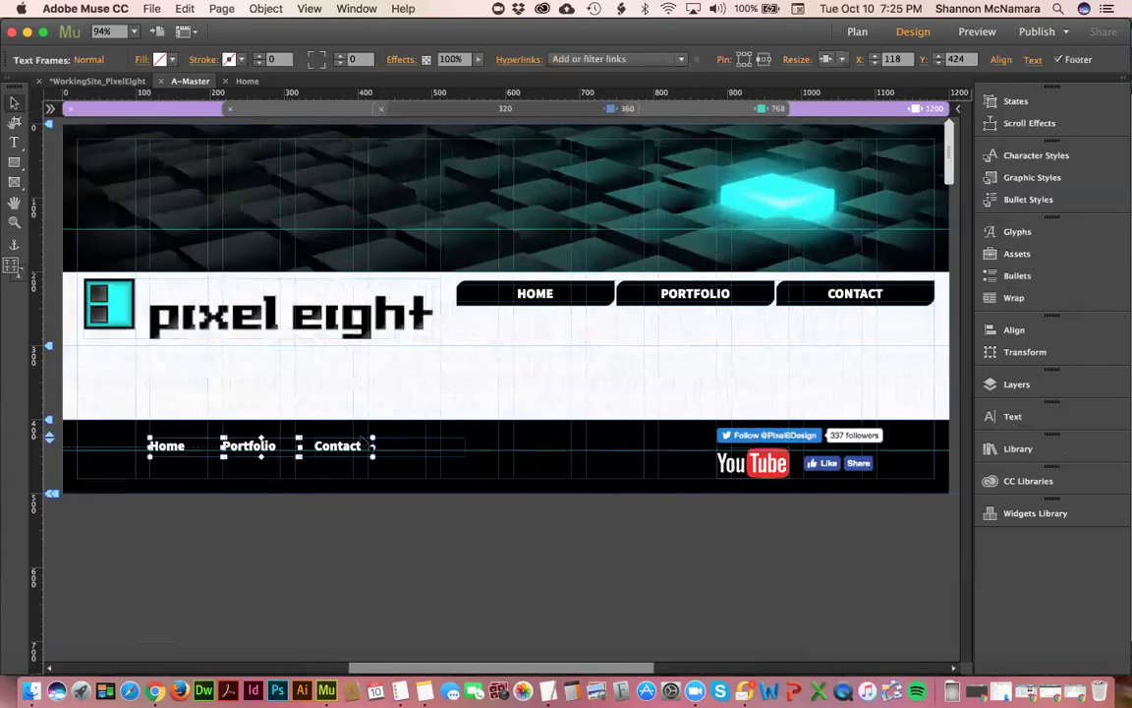
left_click(337, 446, "shift")
left_click_drag(337, 446, 272, 448)
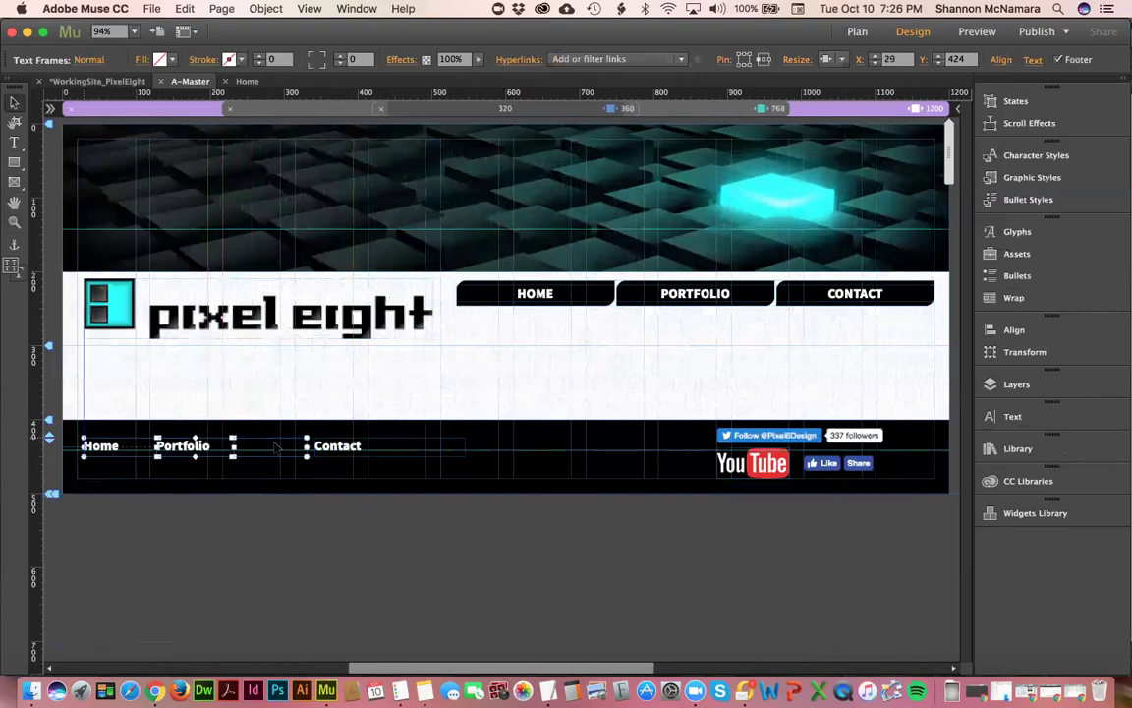
left_click(353, 538)
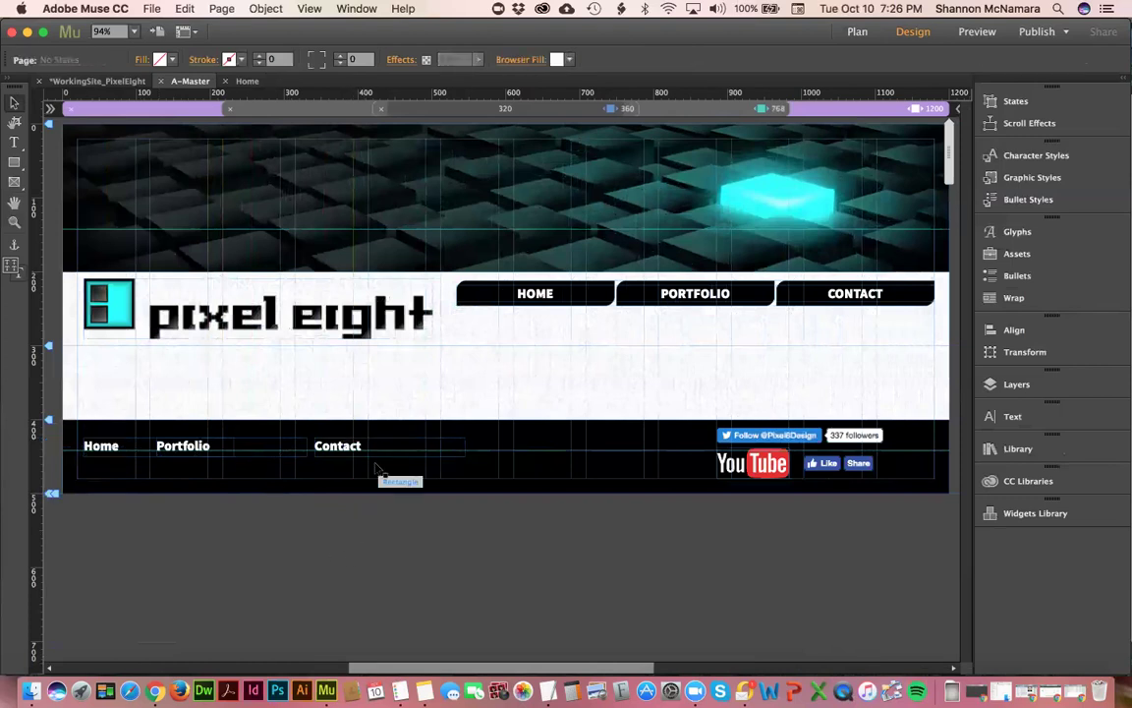
left_click(341, 448)
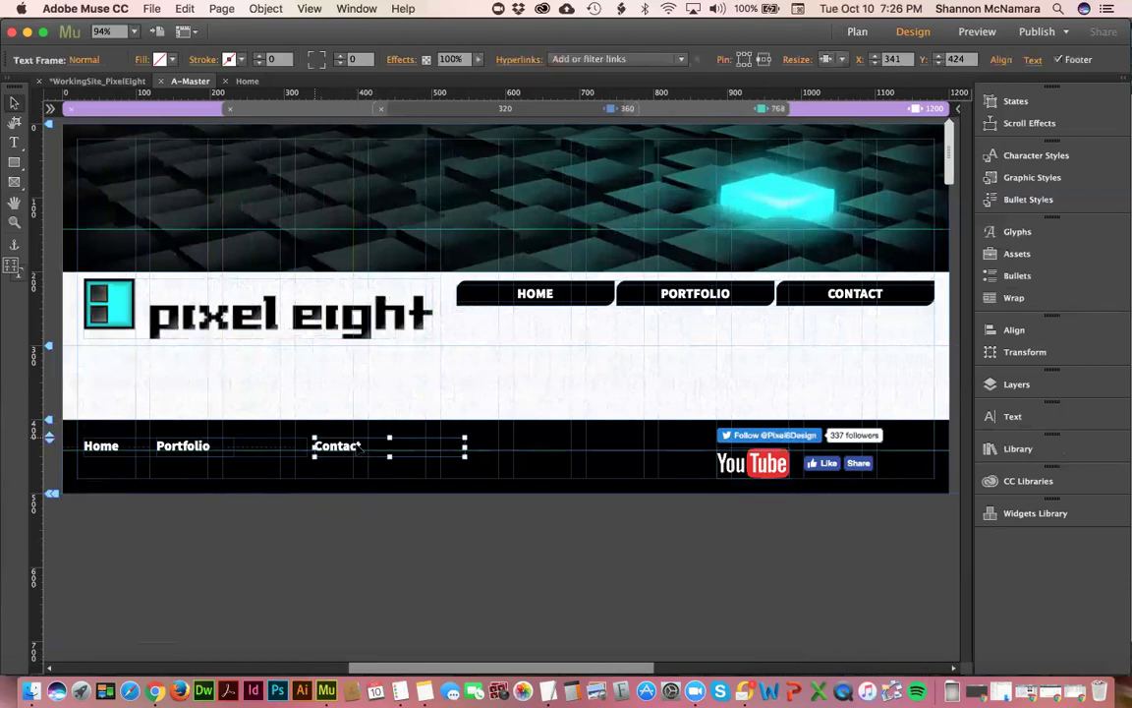
left_click_drag(339, 447, 275, 446)
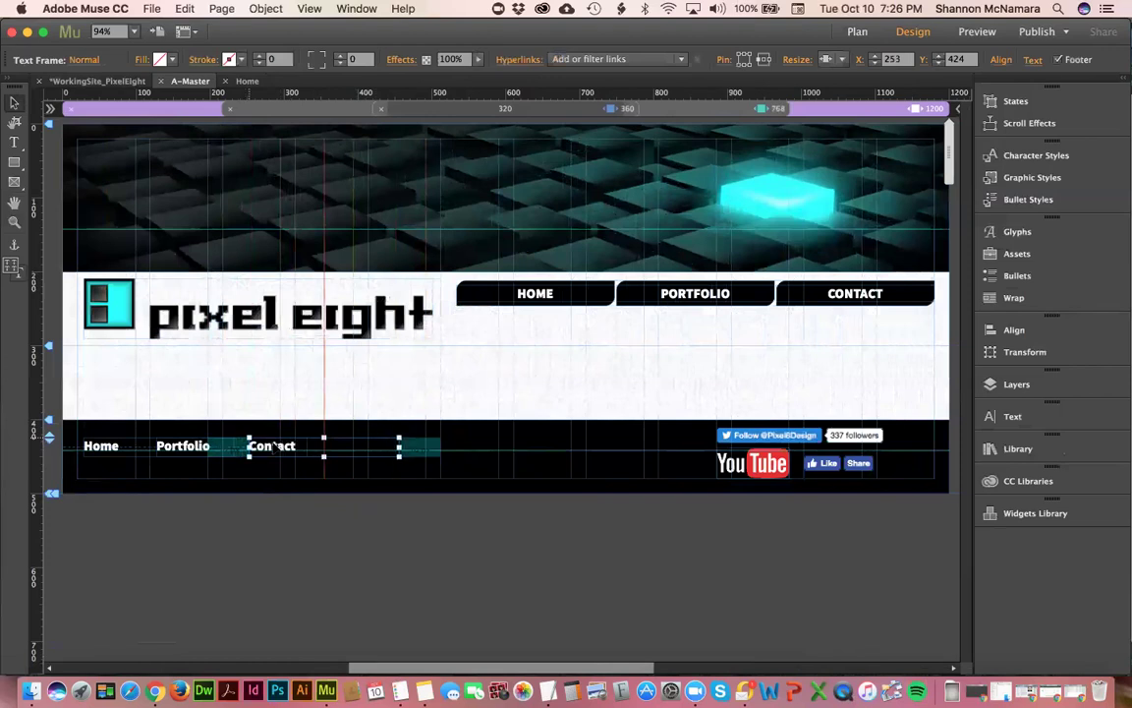
left_click(283, 523)
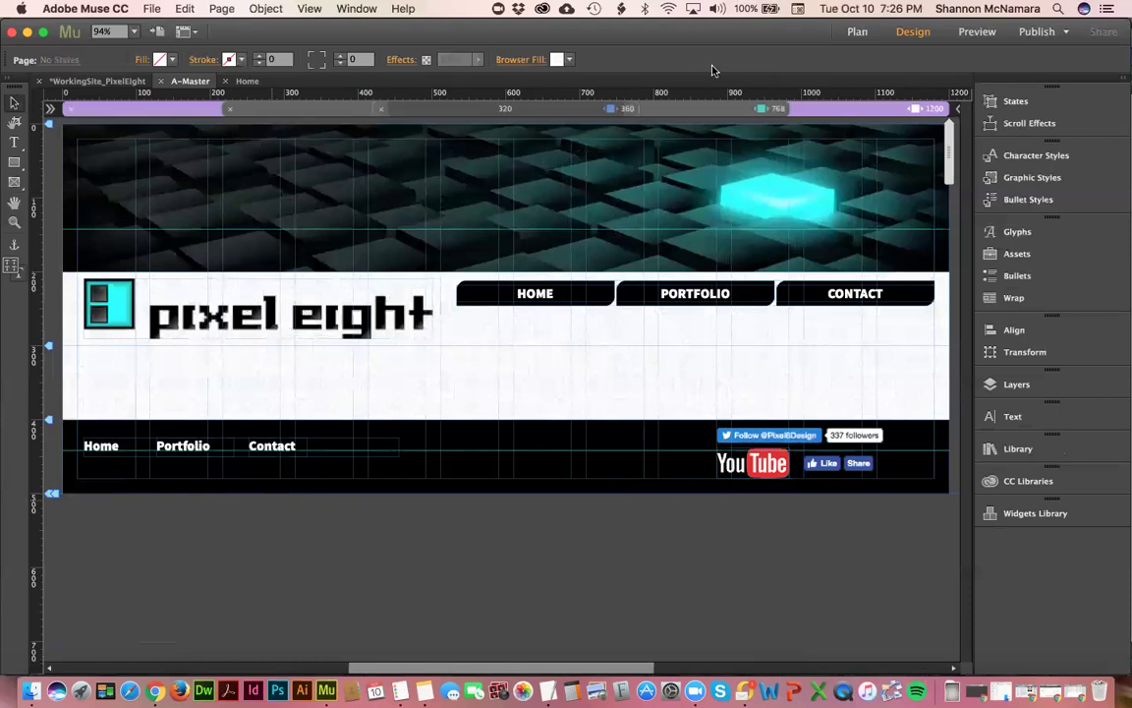
left_click_drag(945, 172, 632, 211)
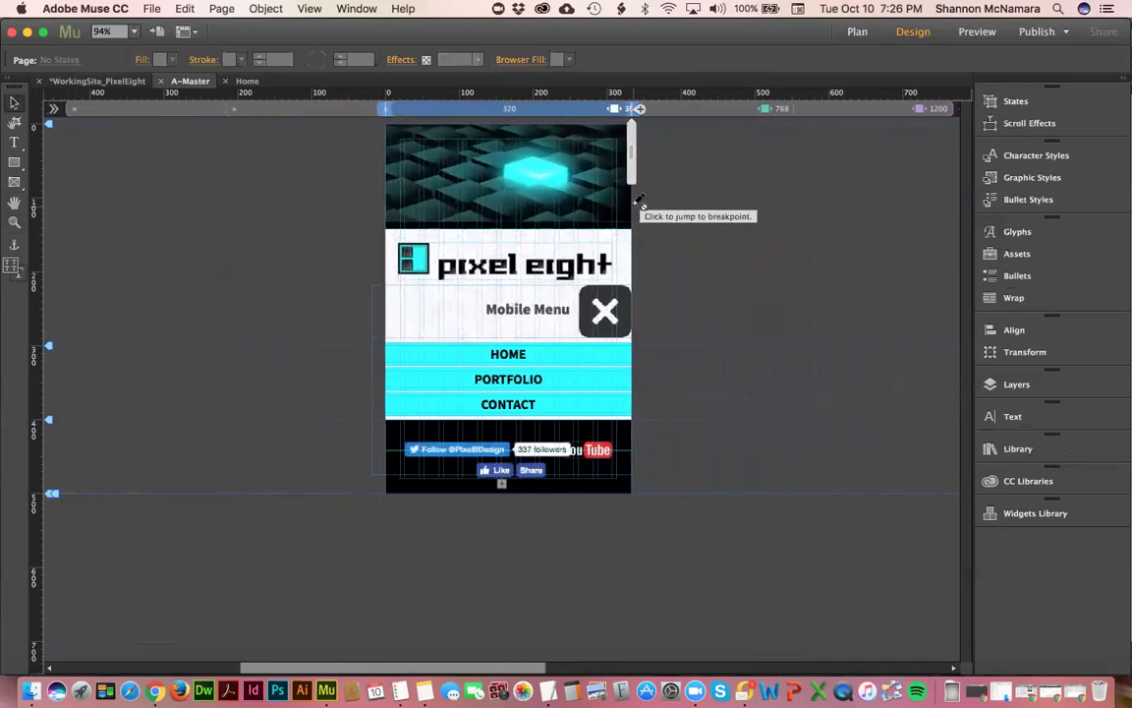
left_click(674, 111)
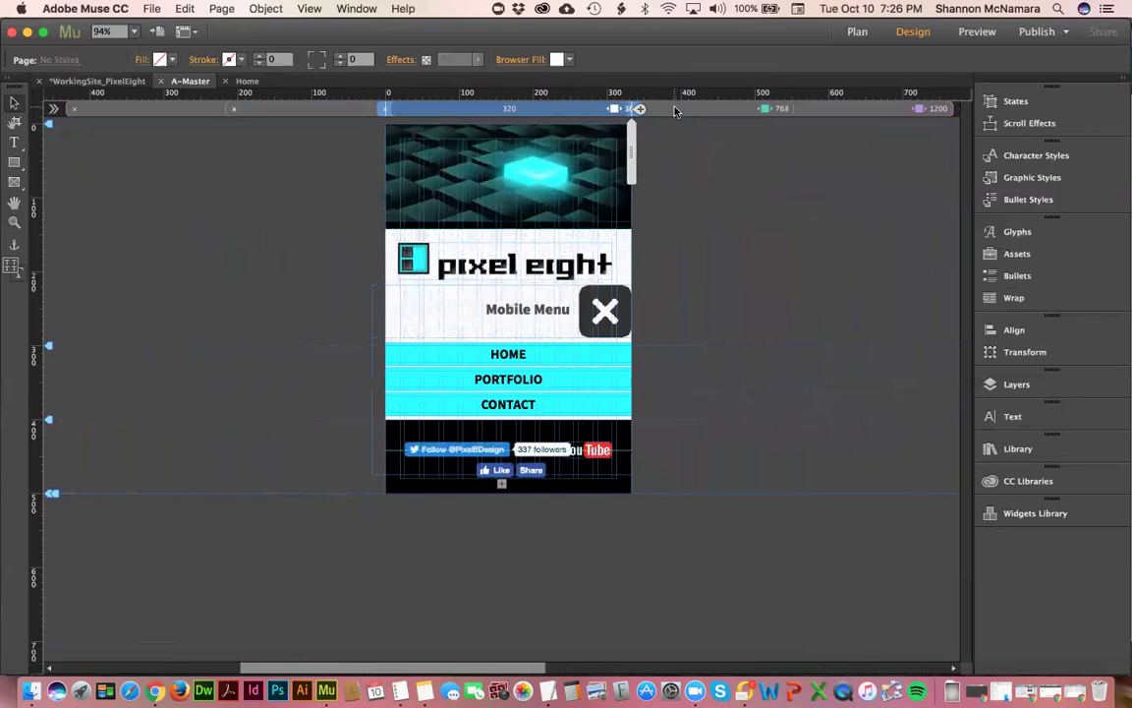
left_click(674, 111)
left_click(841, 114)
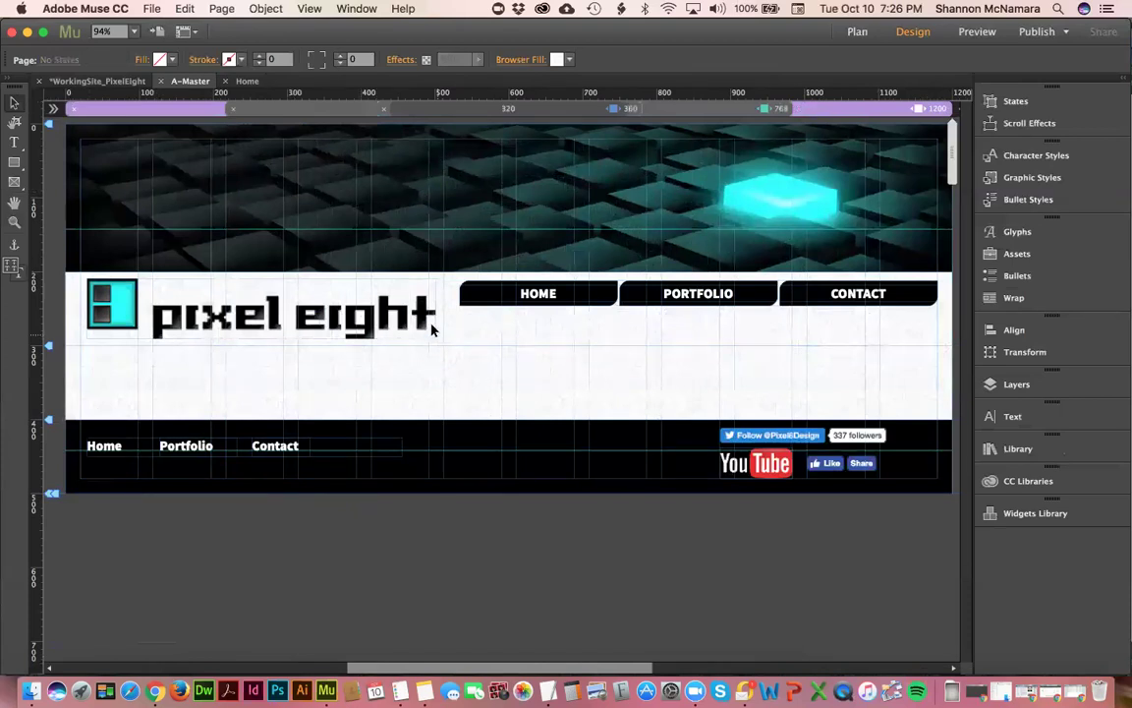
- Cancel Save Site As, save the PixelEight site with File > Save Site, and view the site plan
left_click(152, 9)
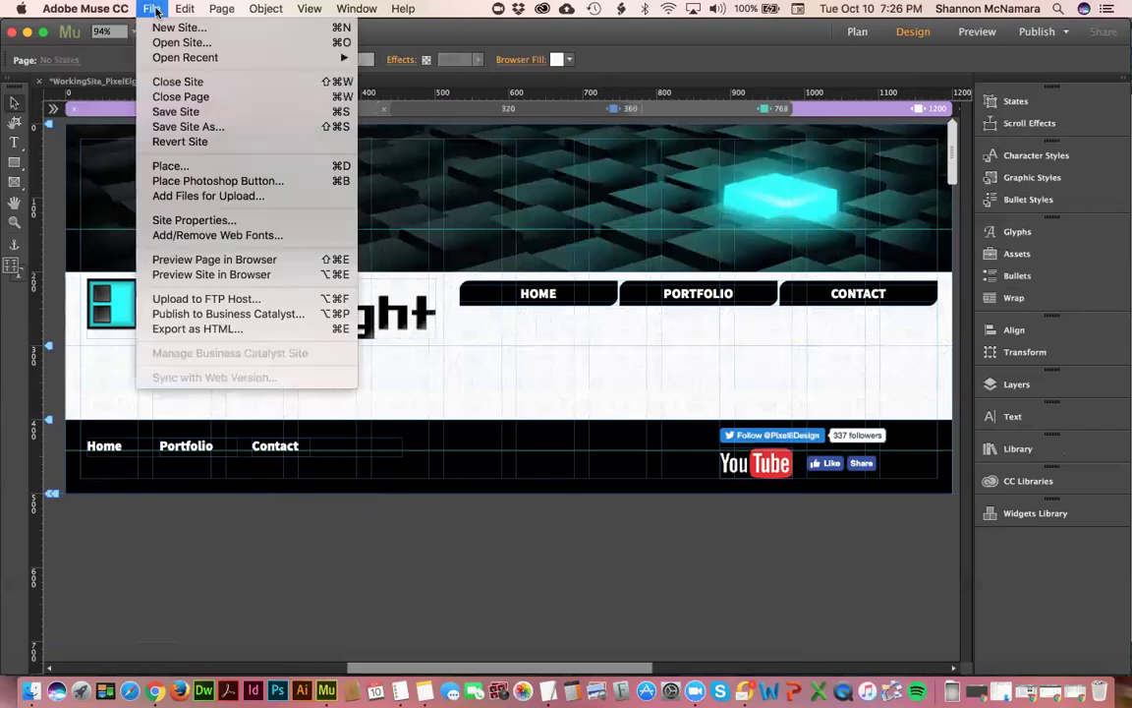
left_click(181, 127)
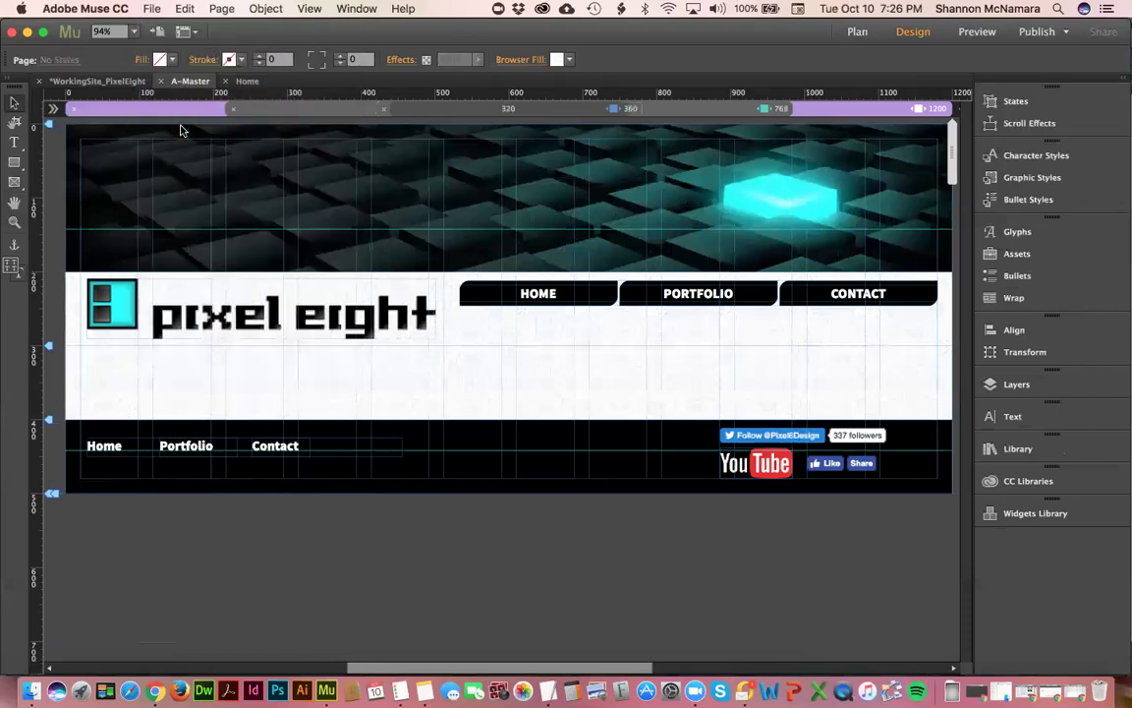
left_click(751, 511)
left_click(151, 9)
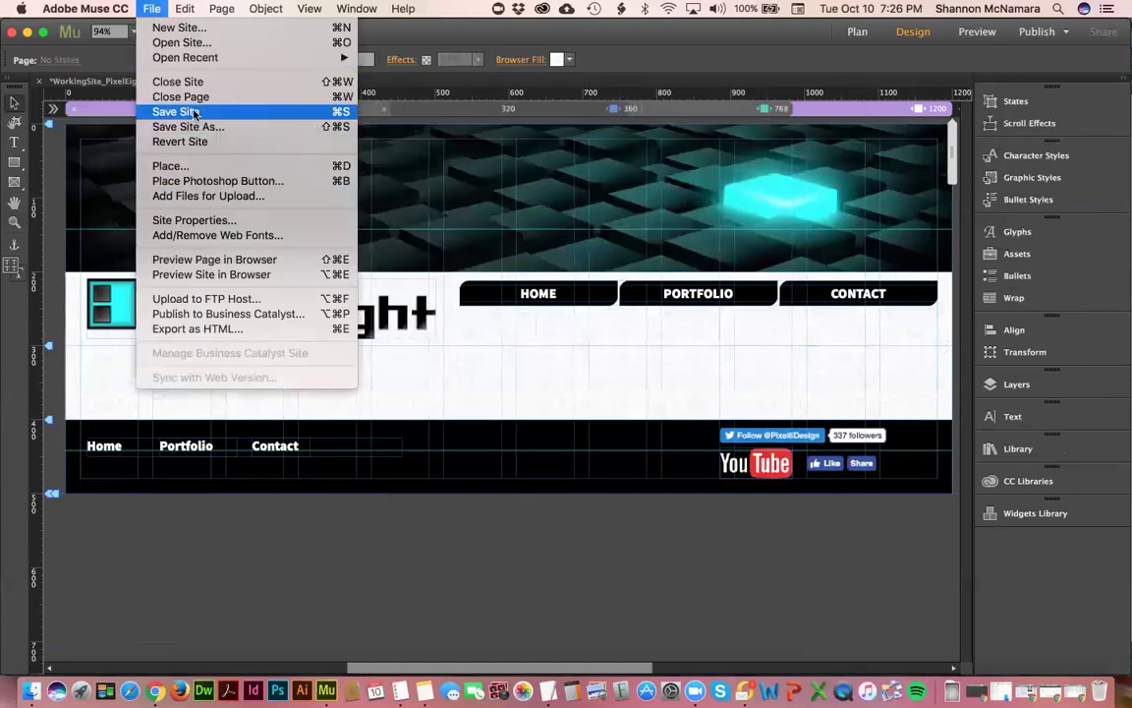
left_click(193, 112)
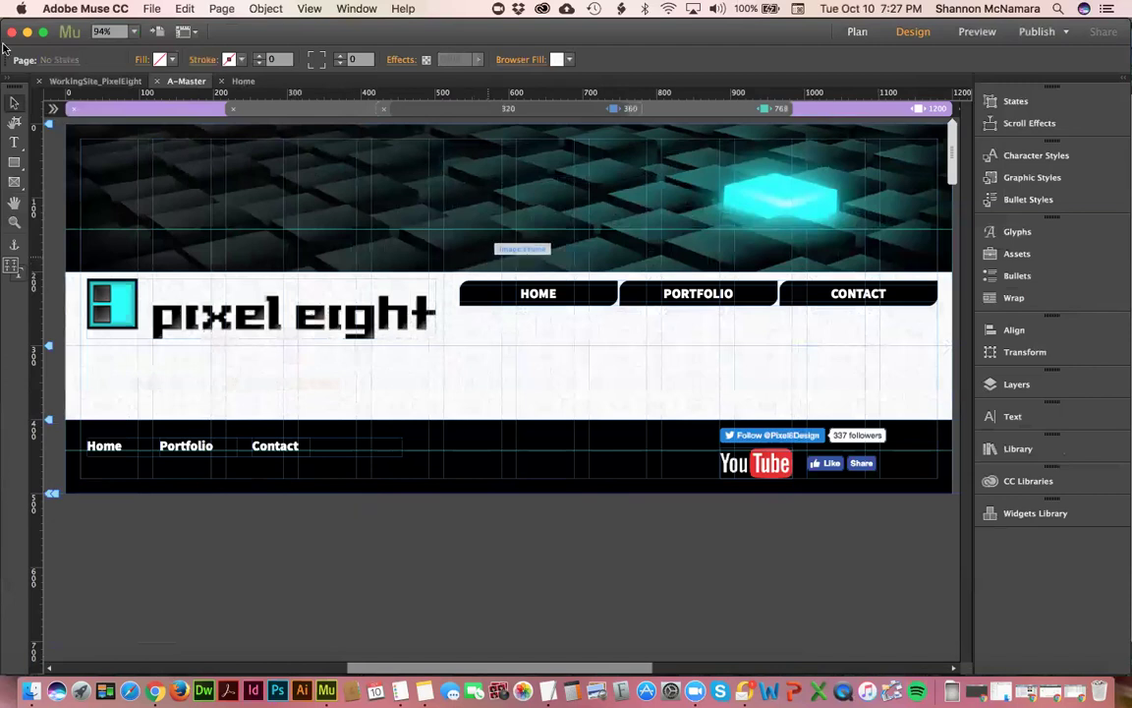
left_click(96, 82)
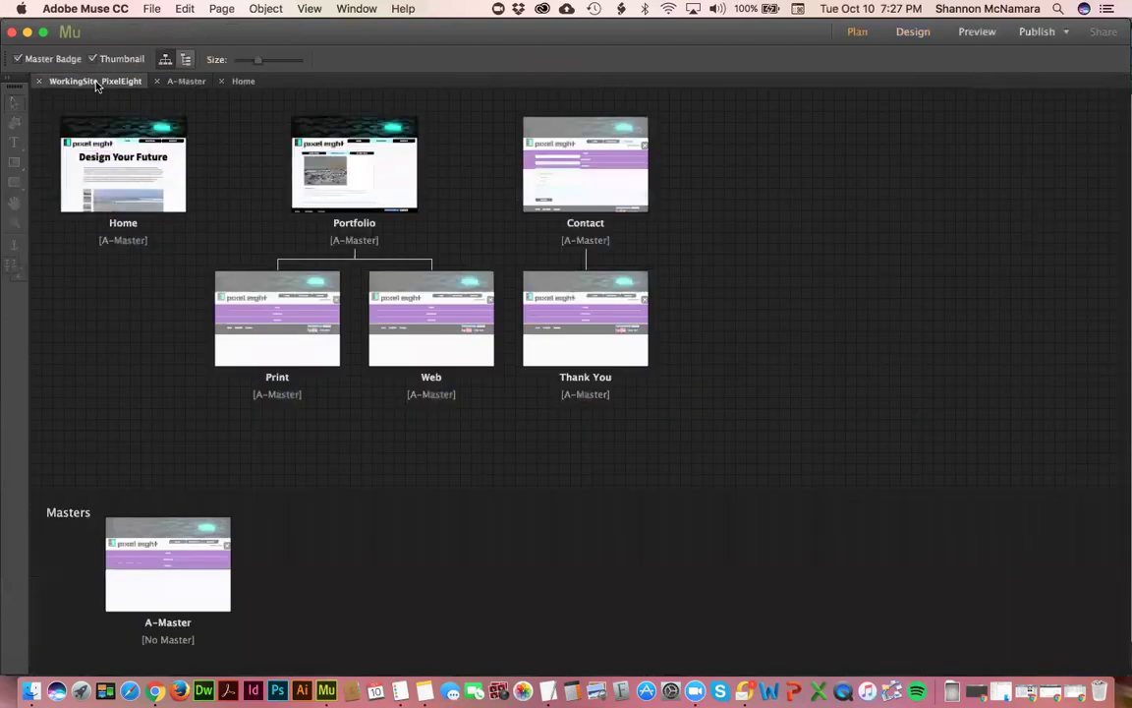
- Open the Home page from its thumbnail in the site plan
double_click(167, 157)
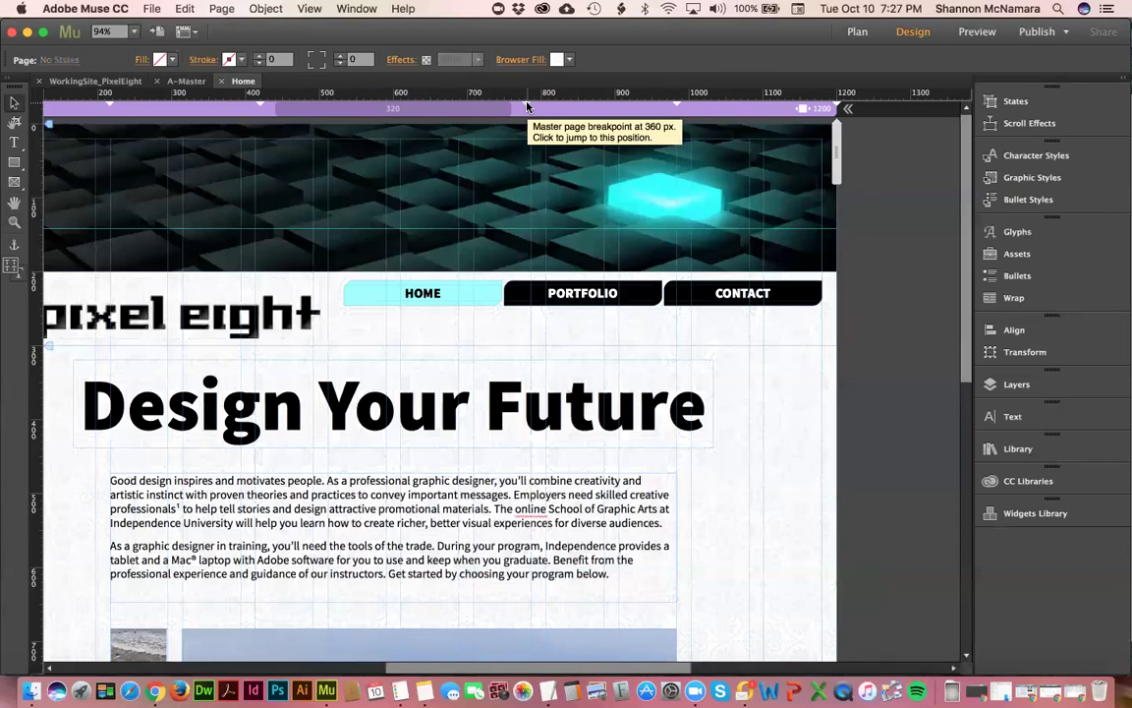
- Work with the 768 px and 360 px breakpoints on the breakpoint bar
left_click(677, 104)
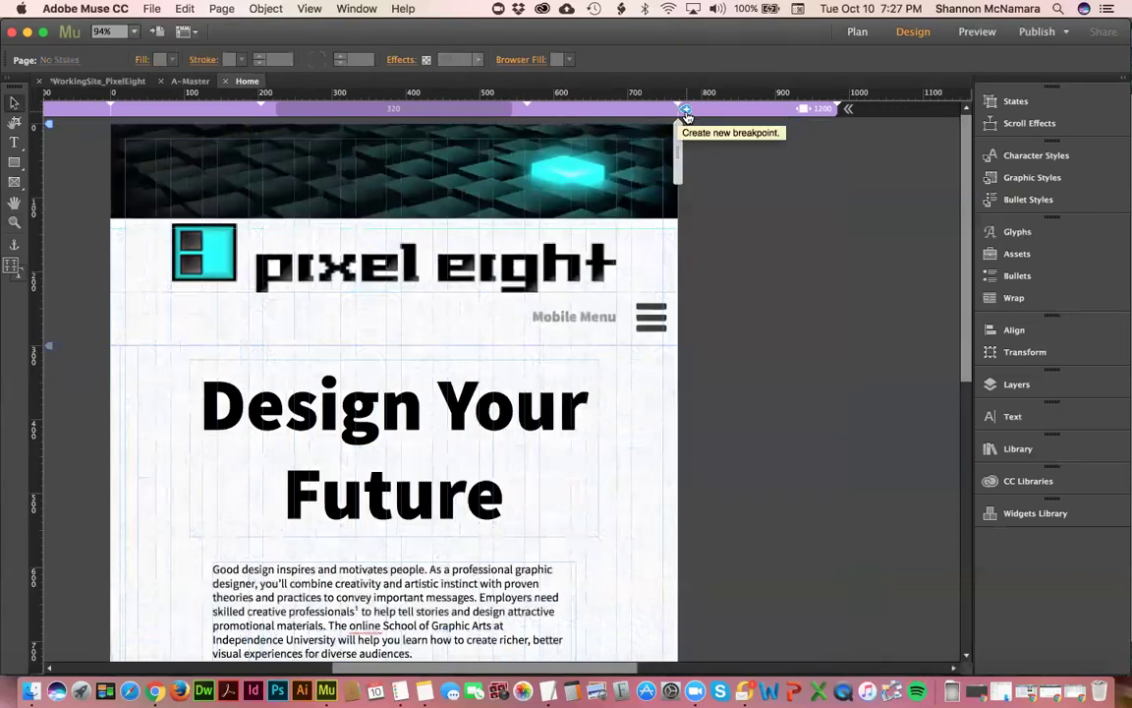
left_click(686, 109)
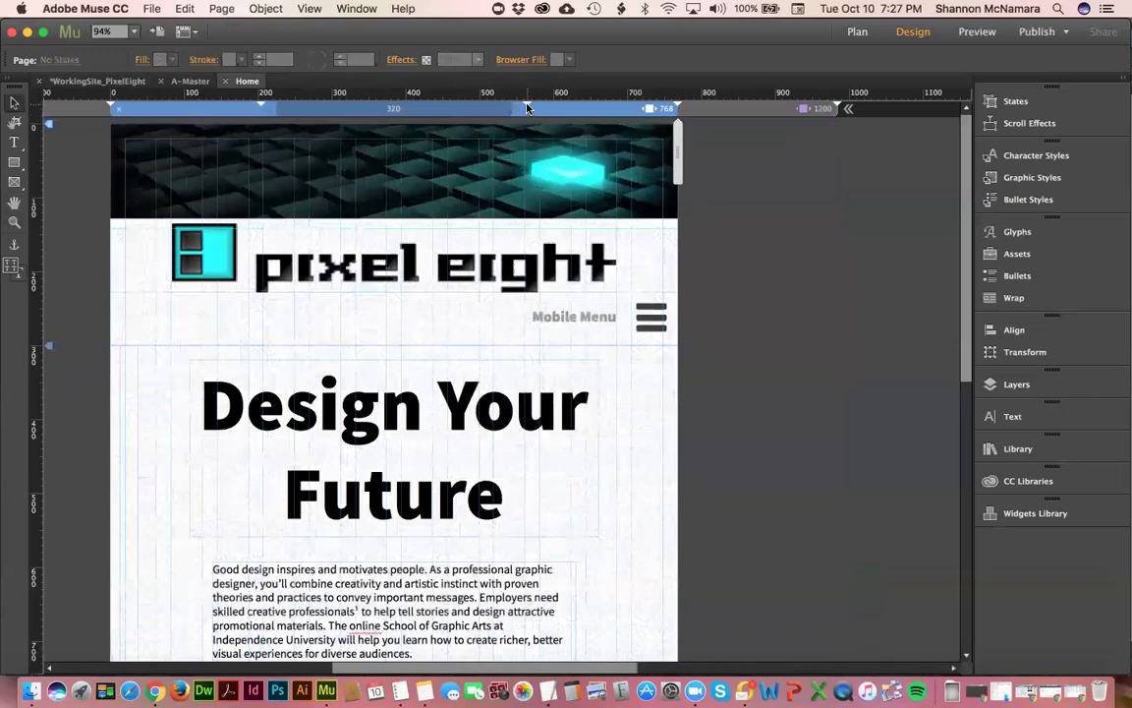
left_click(529, 106)
left_click(529, 109)
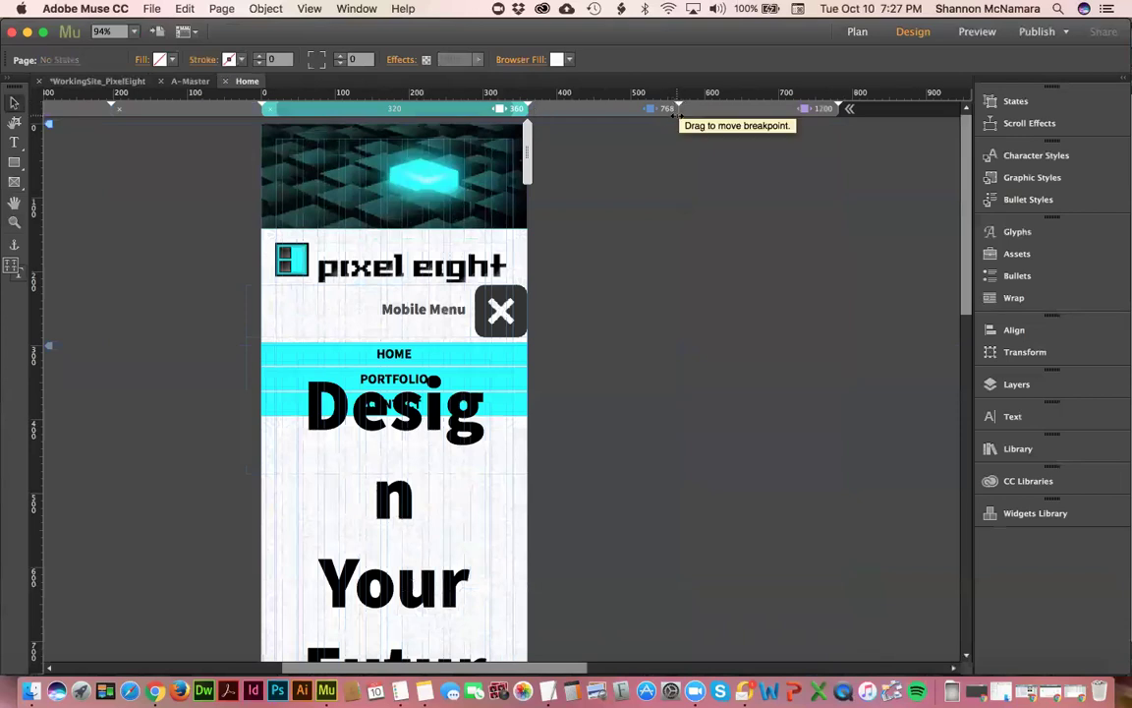
- Check the Design Your Future headline's Resize options without changing them
left_click(363, 386)
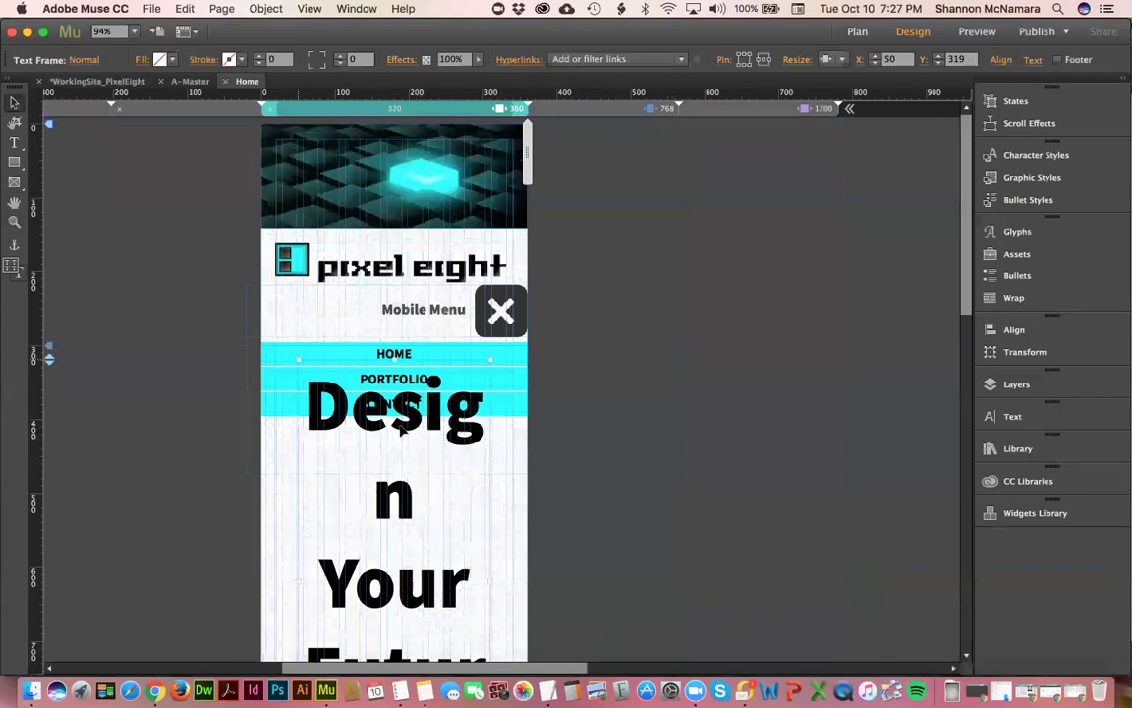
scroll(417, 540, "down", 2)
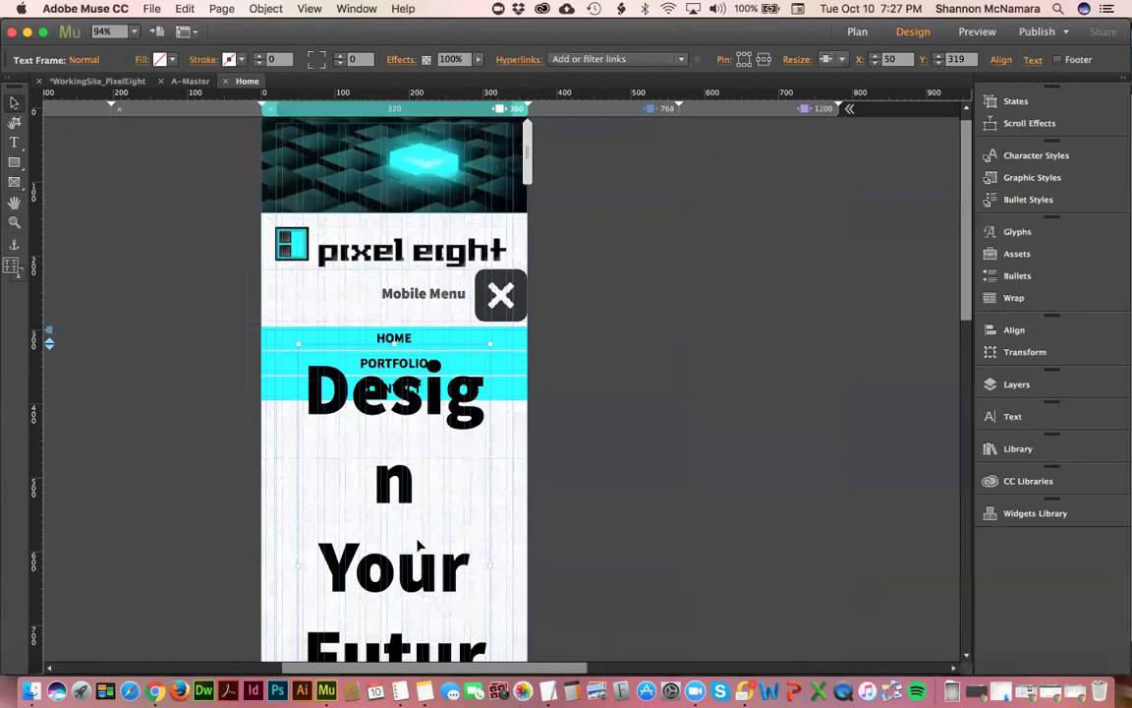
scroll(420, 442, "down", 5)
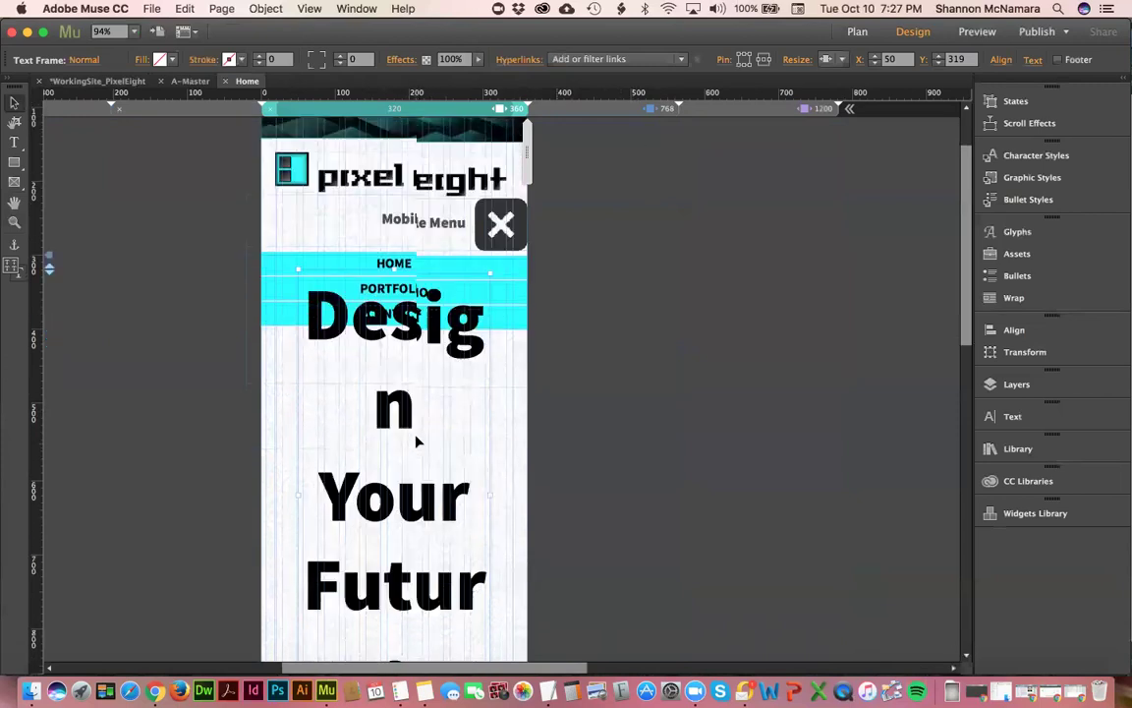
left_click(843, 60)
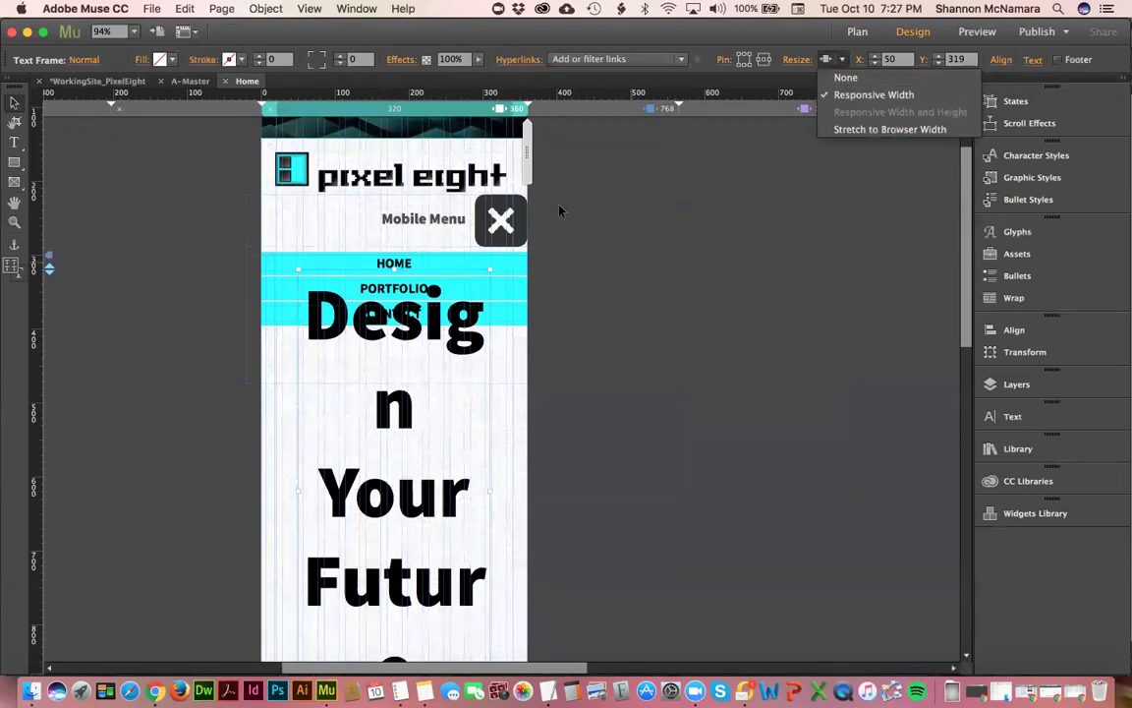
scroll(419, 394, "down", 4)
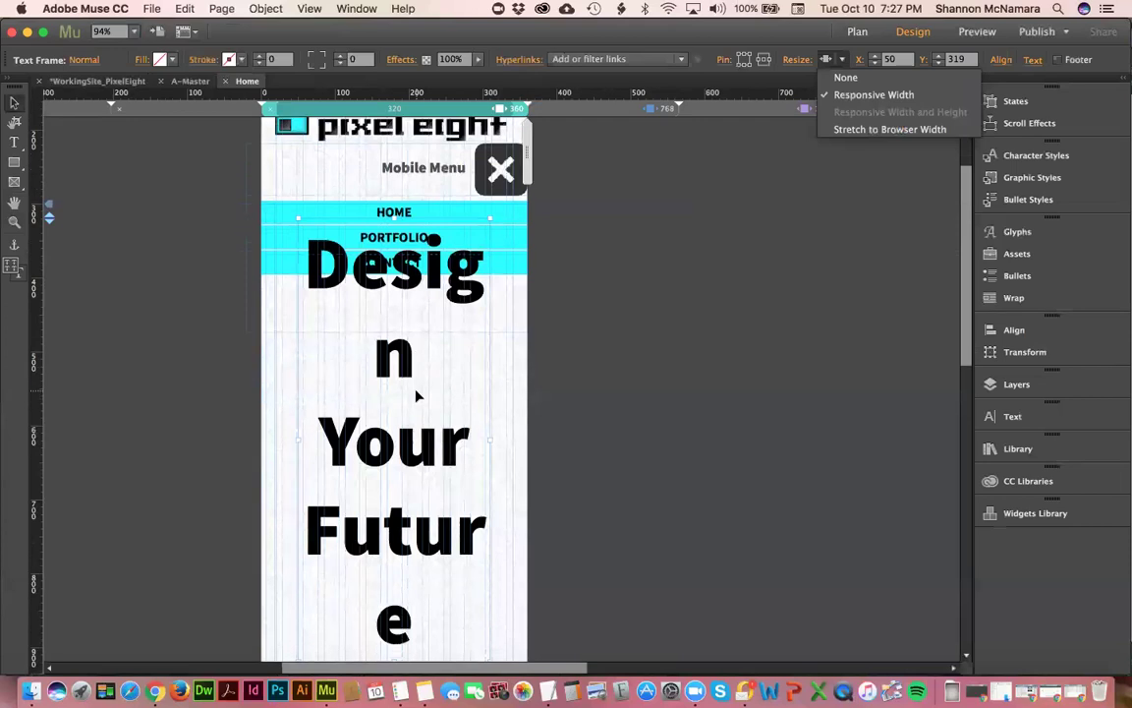
scroll(417, 395, "down", 7)
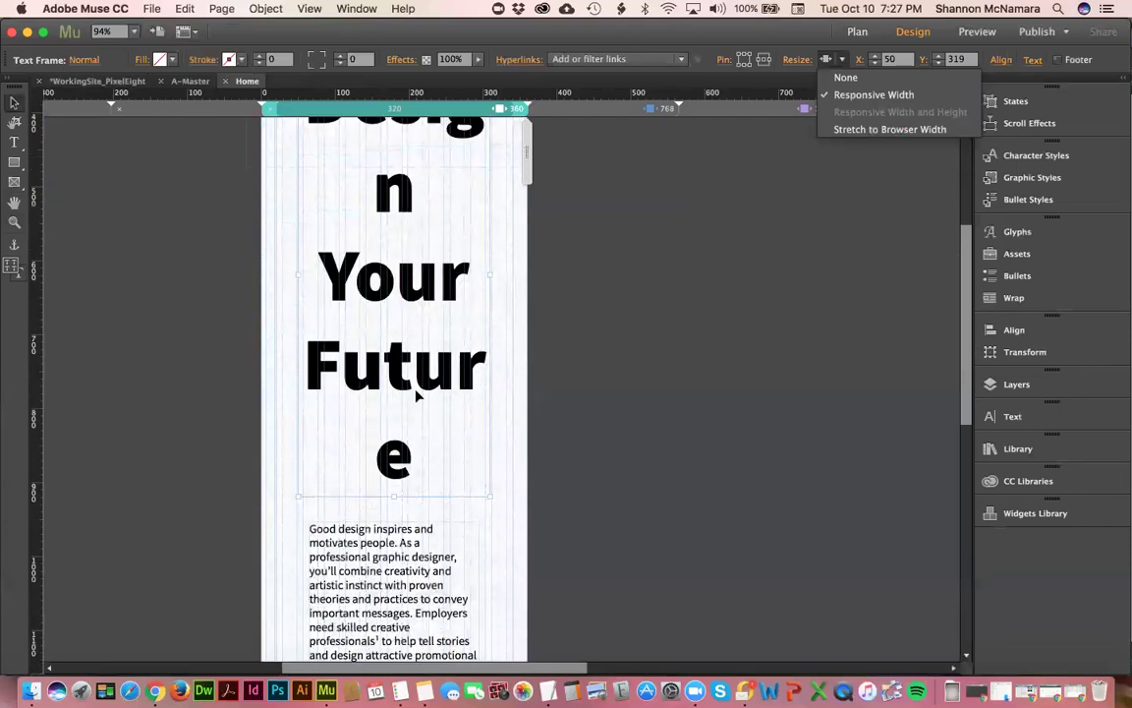
scroll(416, 395, "up", 13)
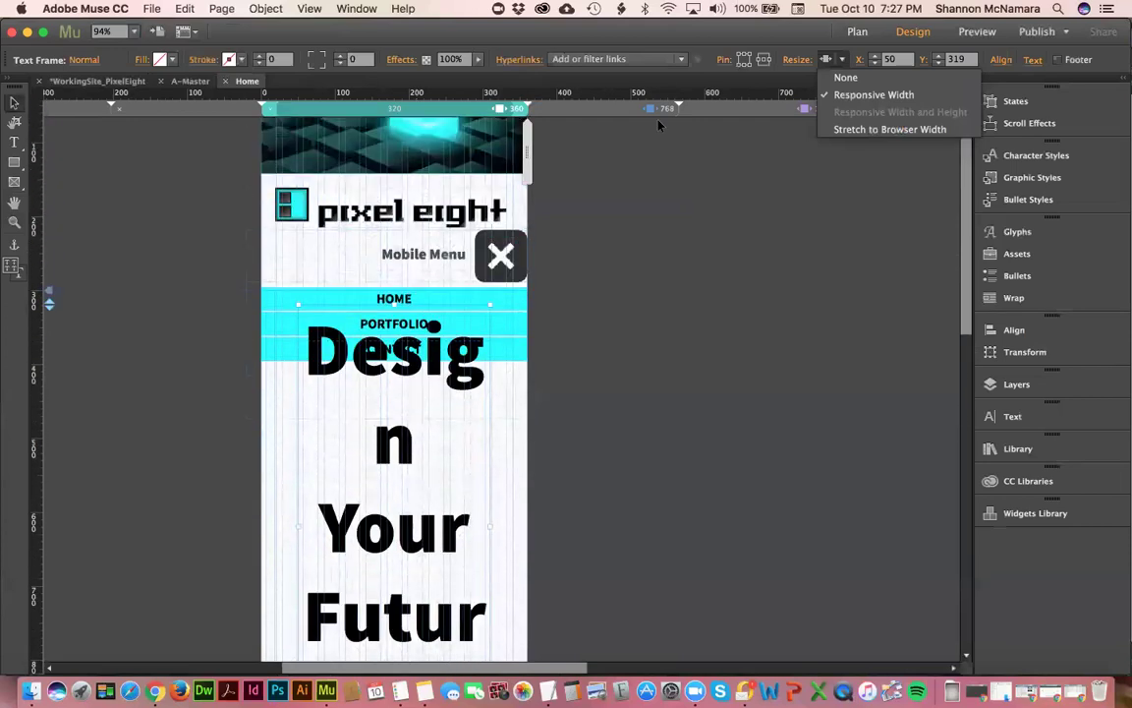
left_click(608, 112)
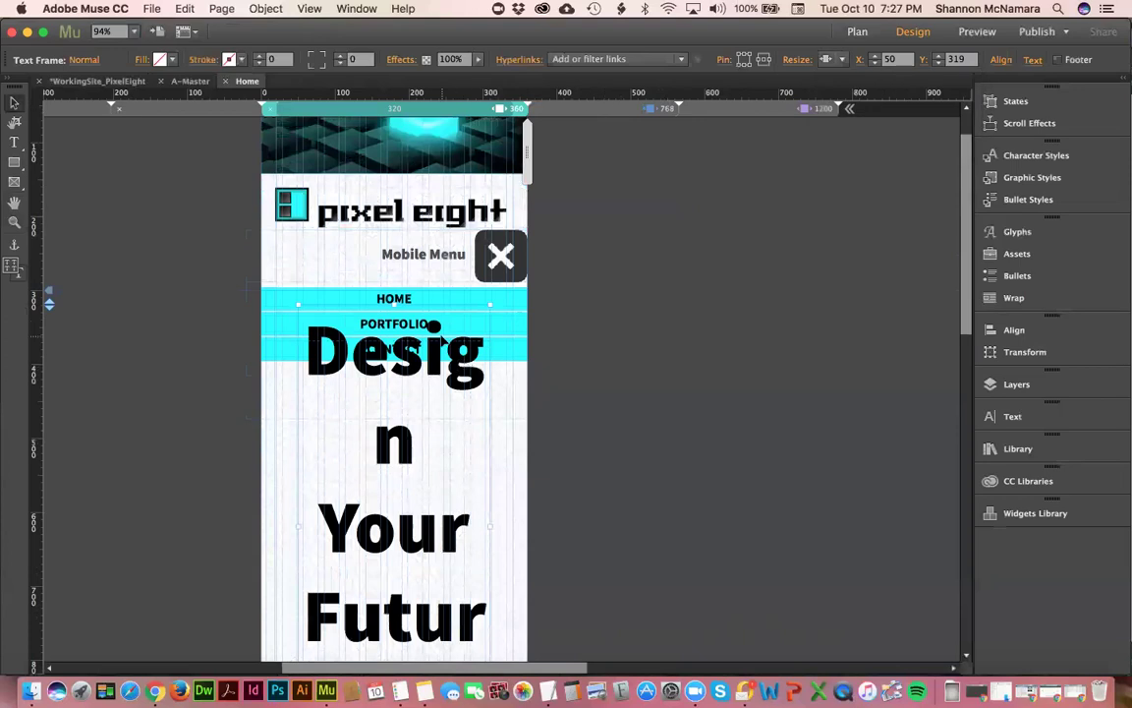
- Widen and narrow the page from the 768 layout to watch it reflow, then return to 1200
left_click(648, 109)
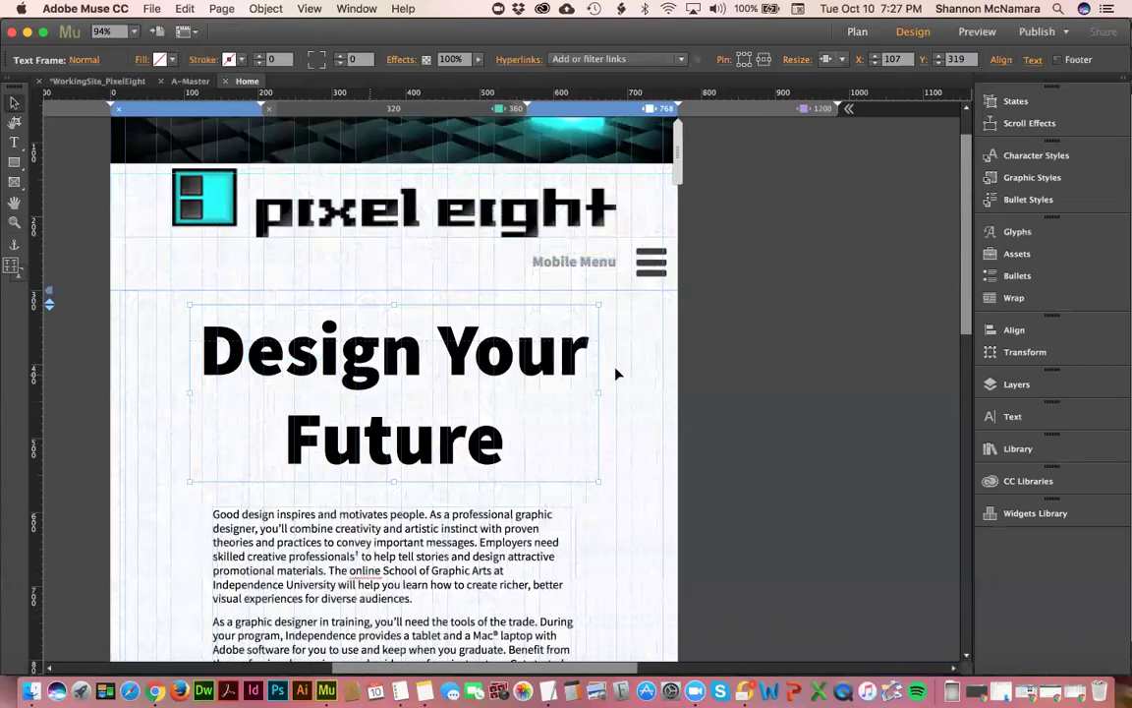
left_click_drag(751, 147, 841, 150)
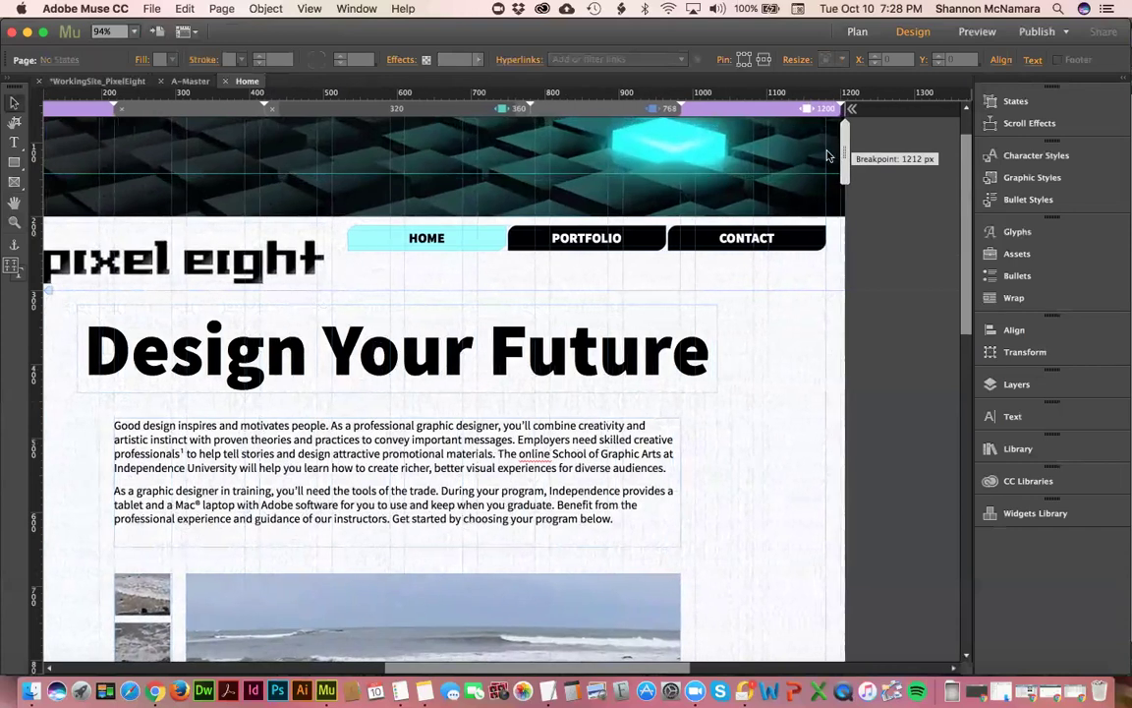
left_click_drag(768, 170, 497, 199)
left_click(657, 108)
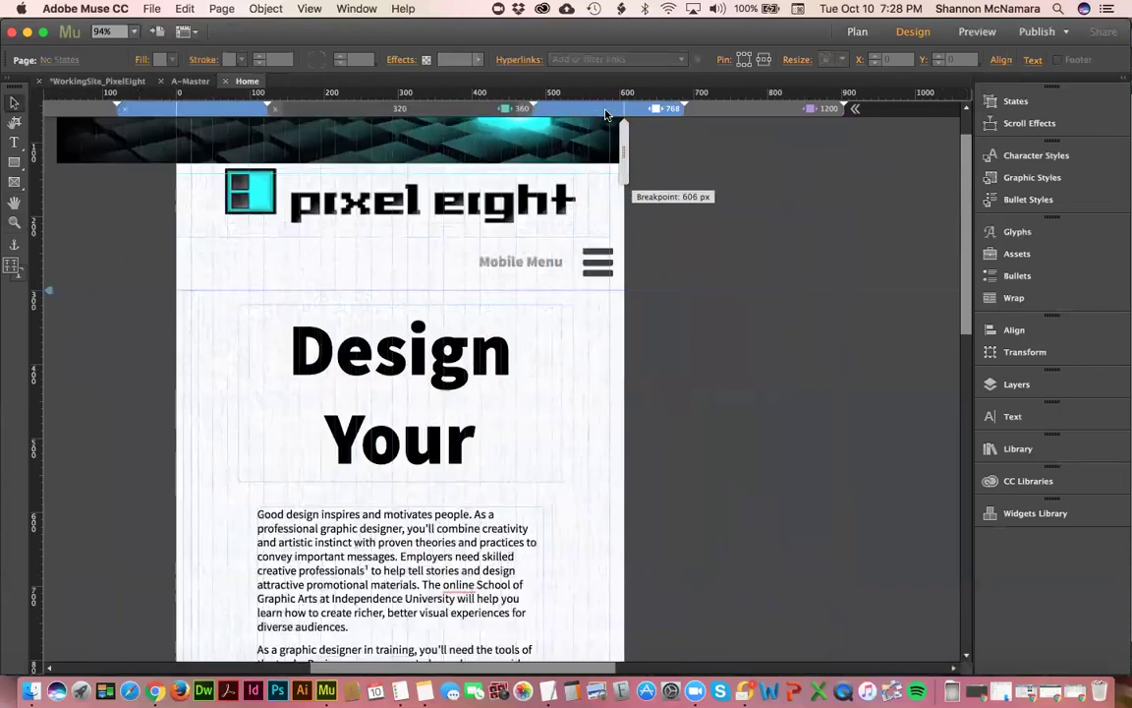
left_click(736, 110)
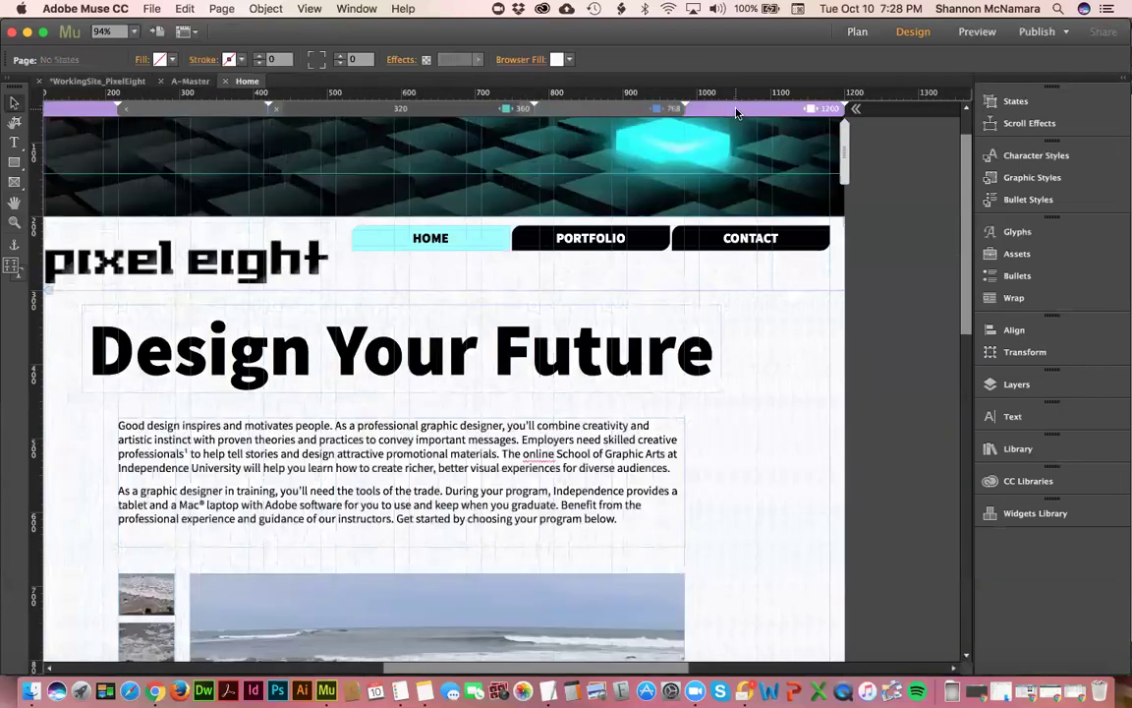
- Inspect the headline and beach-photo slideshow, then return to the site plan
left_click(578, 363)
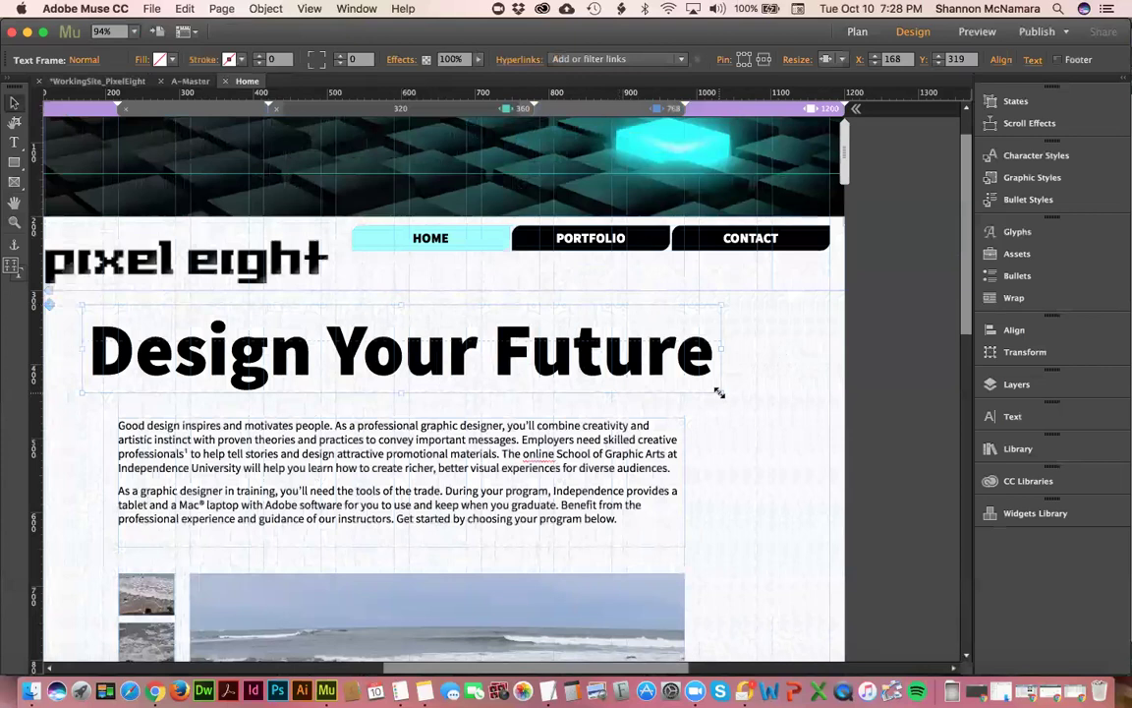
left_click(649, 608)
scroll(645, 609, "down", 2)
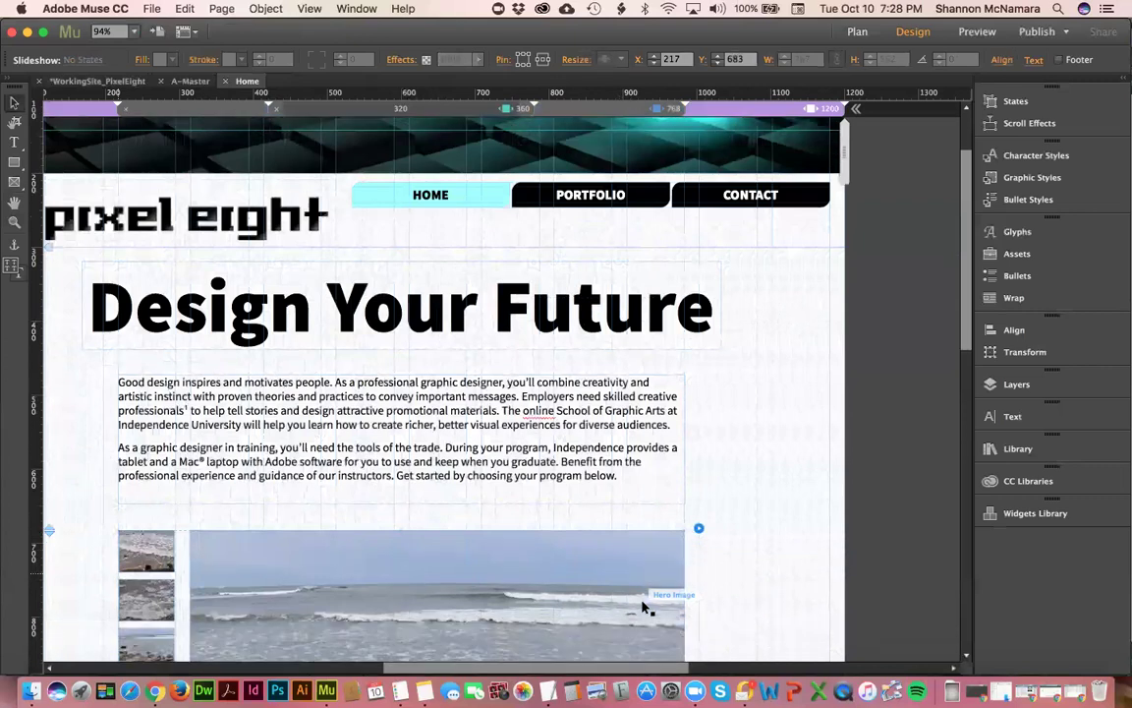
scroll(646, 608, "down", 5)
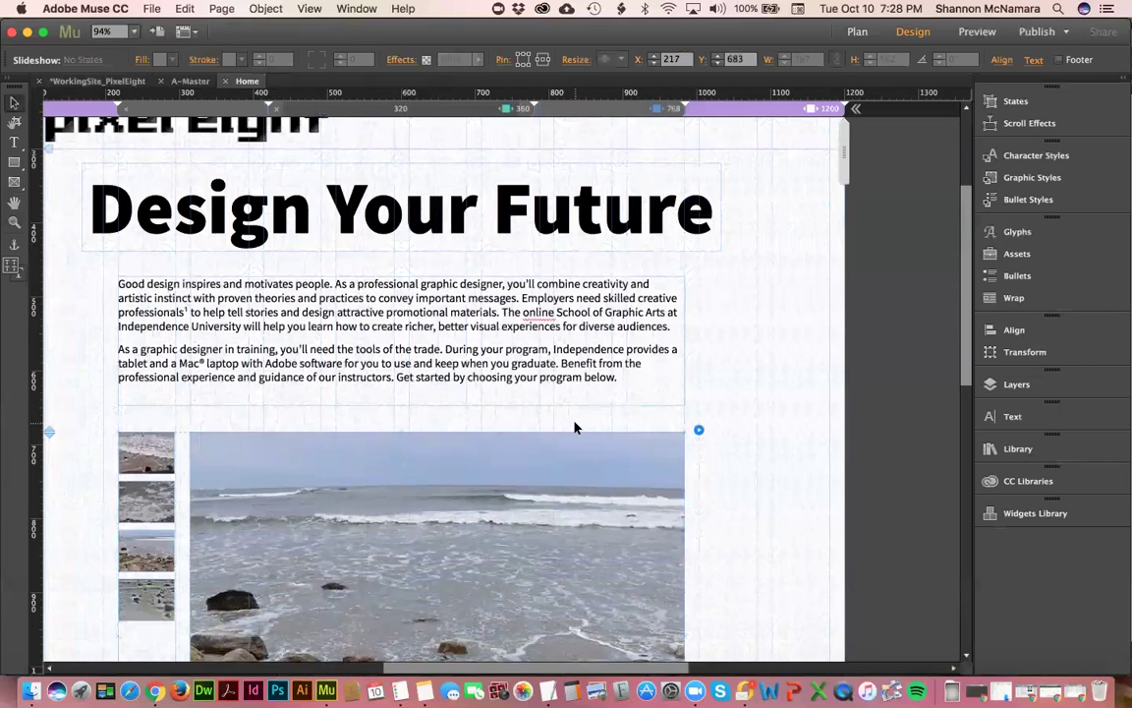
scroll(575, 428, "down", 3)
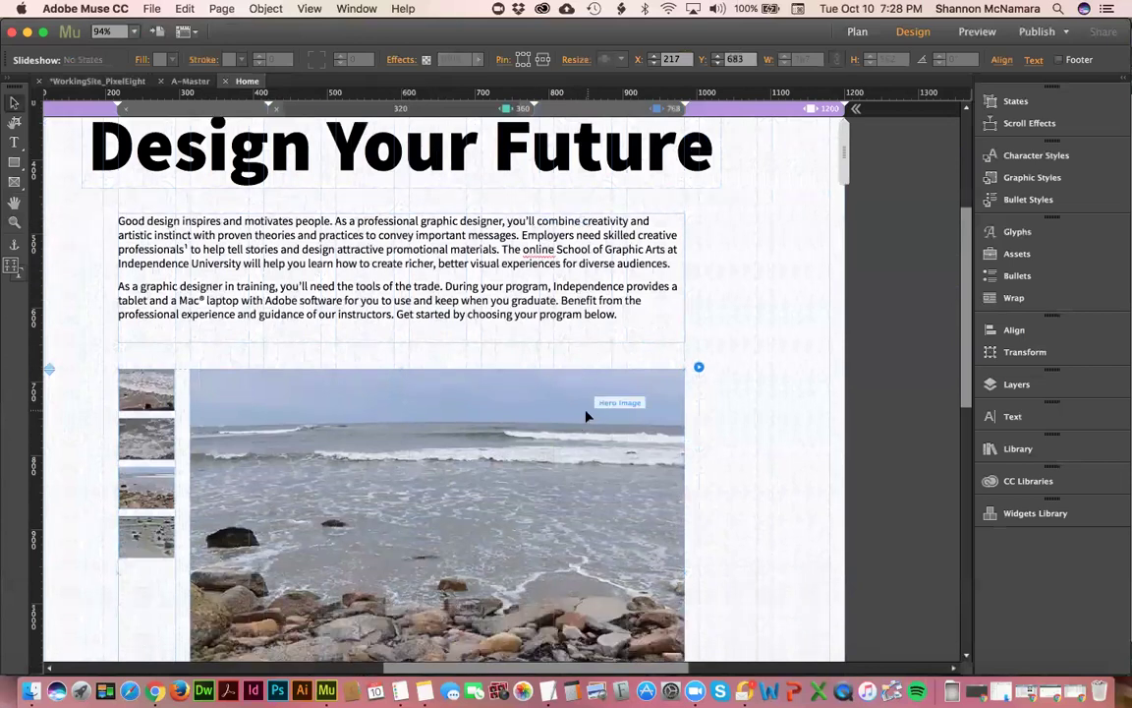
scroll(587, 417, "down", 9)
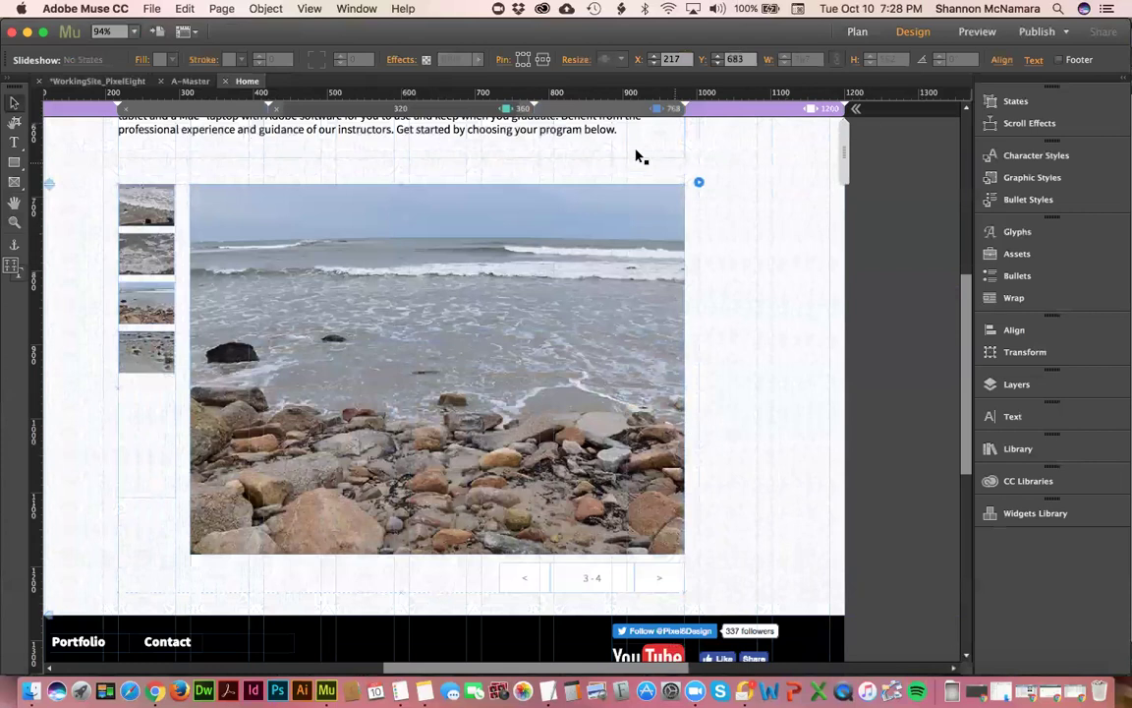
left_click(96, 81)
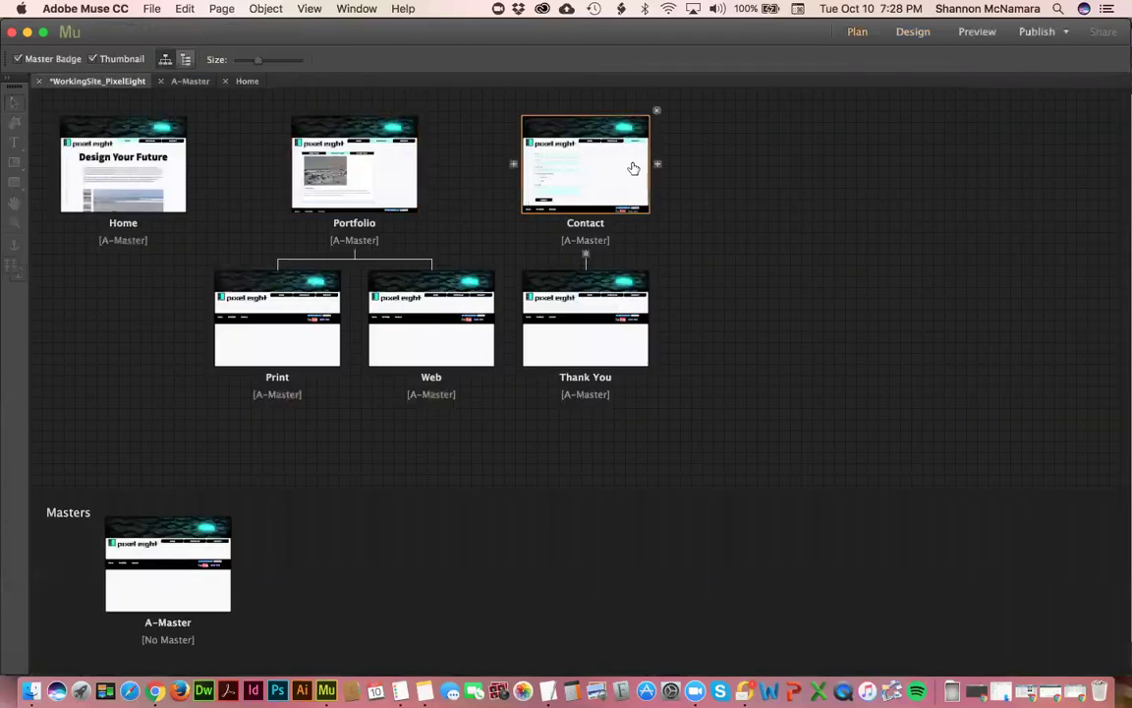
- Open the Contact page, check the form's resize options, and narrow the page to about 727 px
double_click(634, 169)
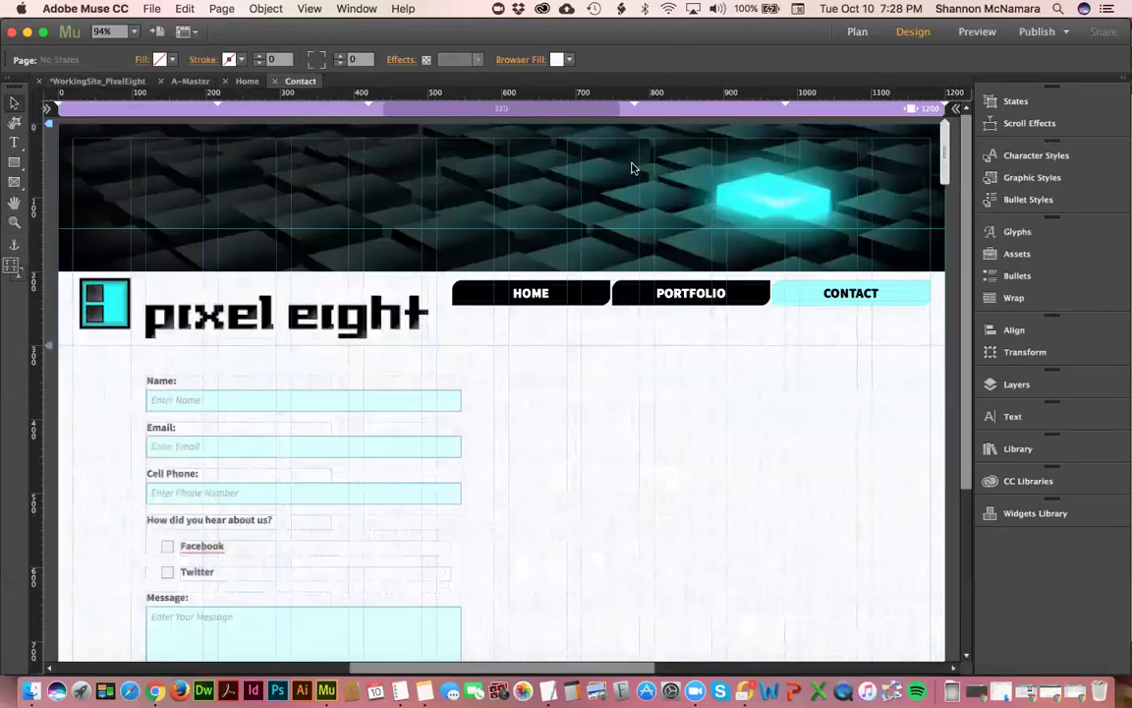
left_click(226, 396)
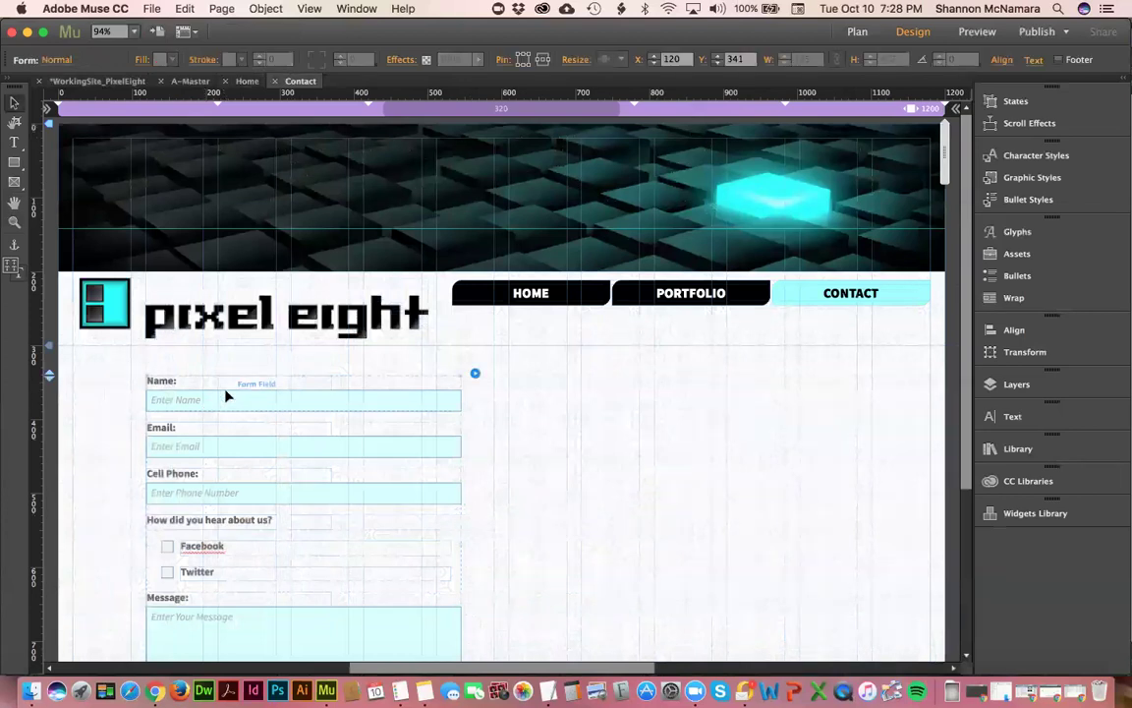
left_click(578, 60)
left_click_drag(937, 165, 773, 173)
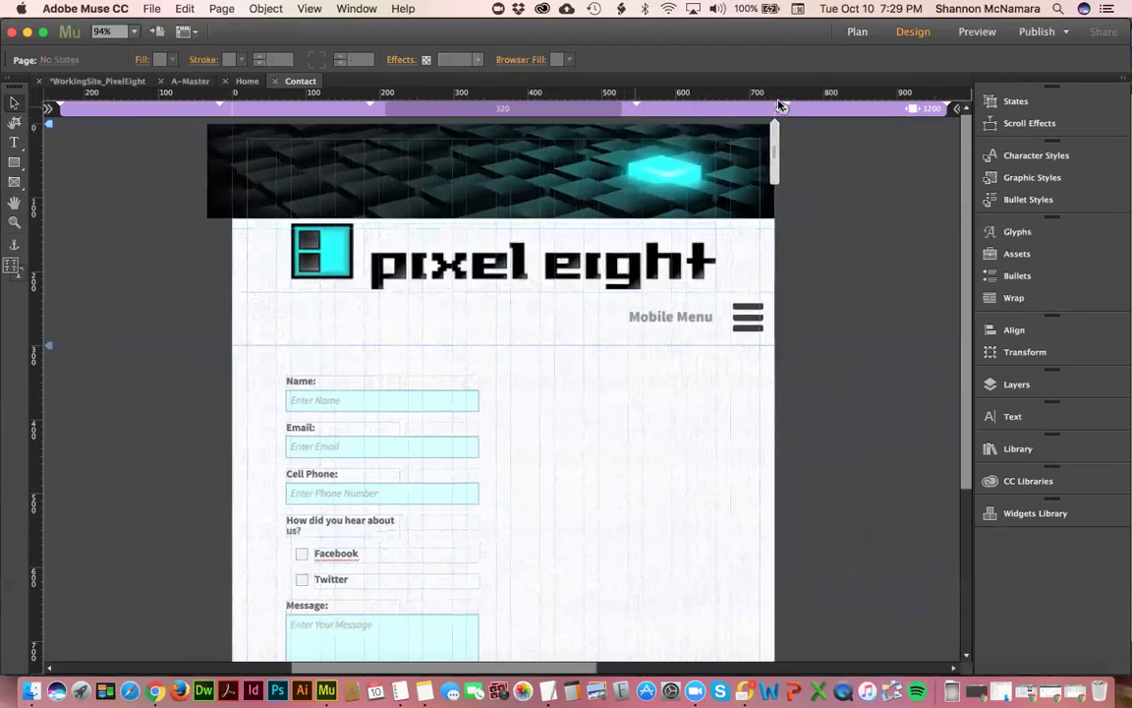
- Check the Contact page at the 1200, 768 and 320 px layouts
left_click(856, 113)
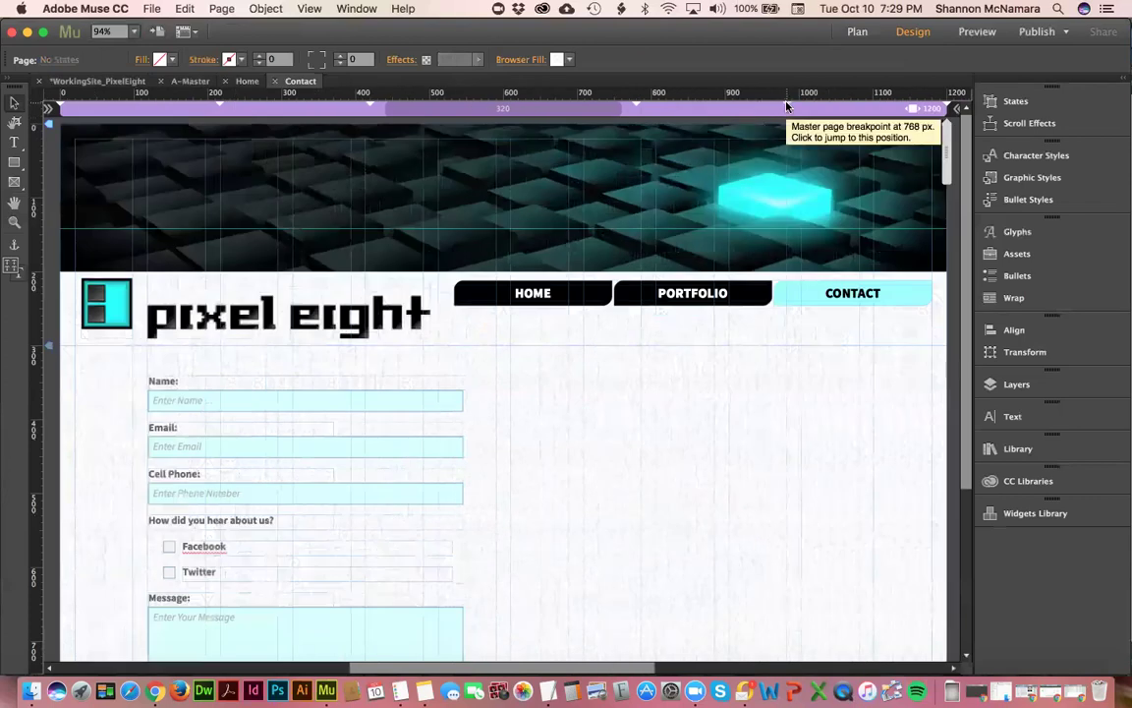
left_click(787, 106)
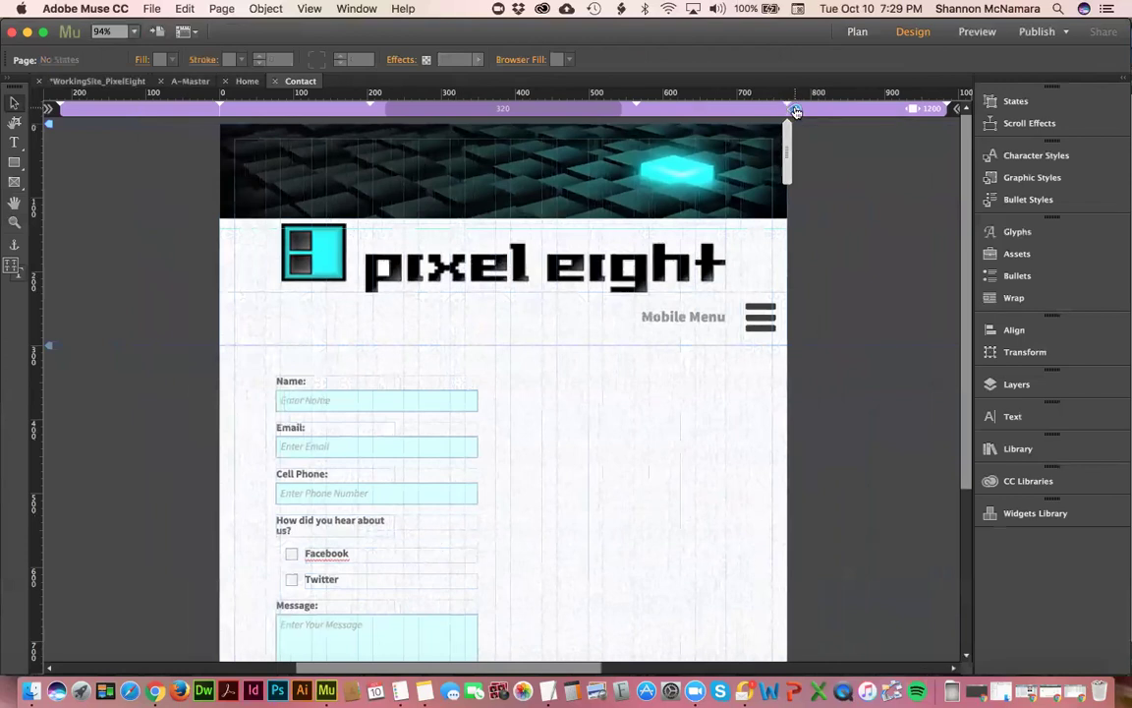
left_click(635, 107)
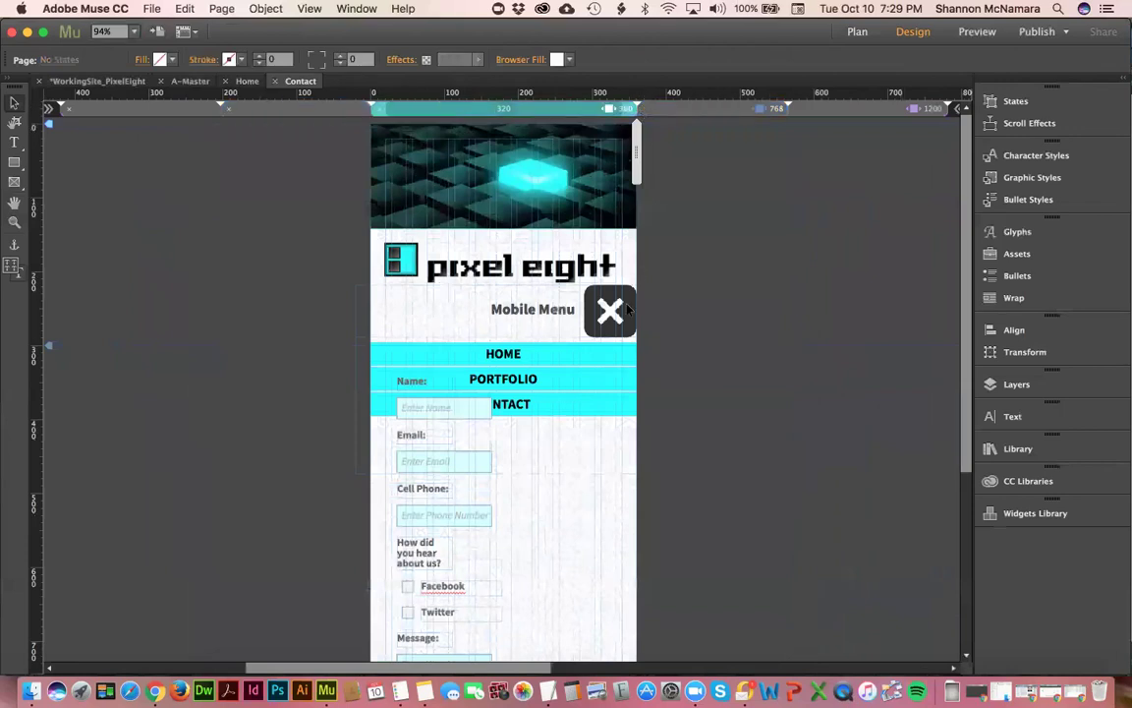
- Arrange the contact form behind the open mobile menu
left_click(546, 398)
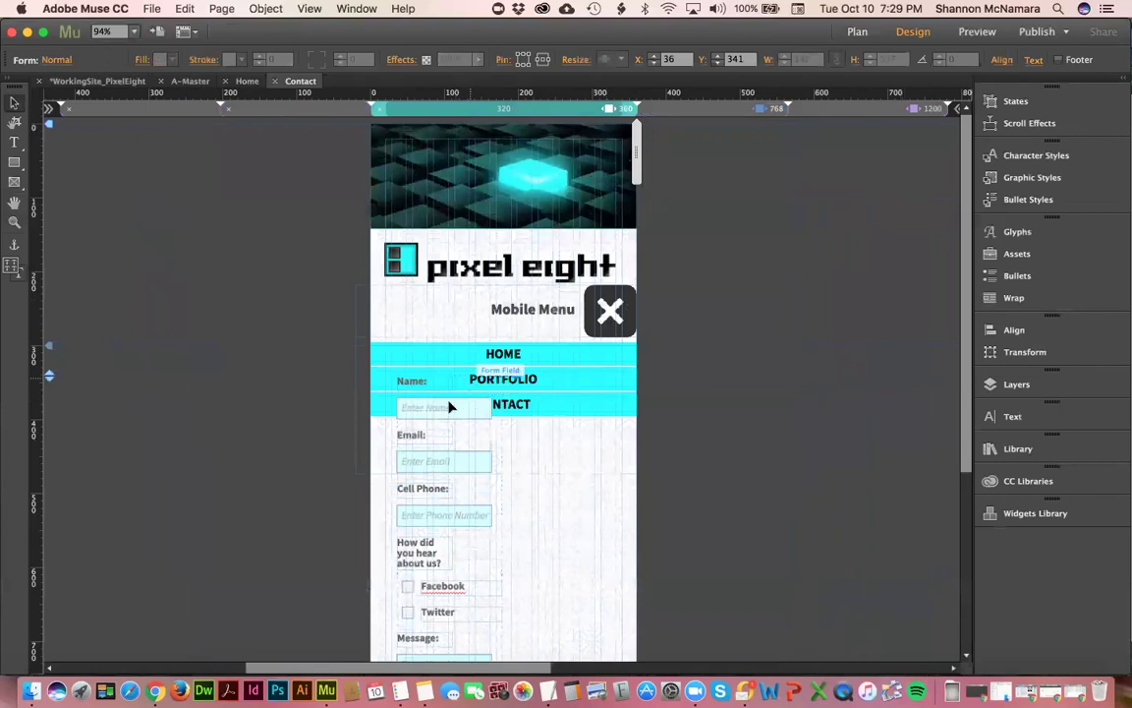
left_click(516, 376)
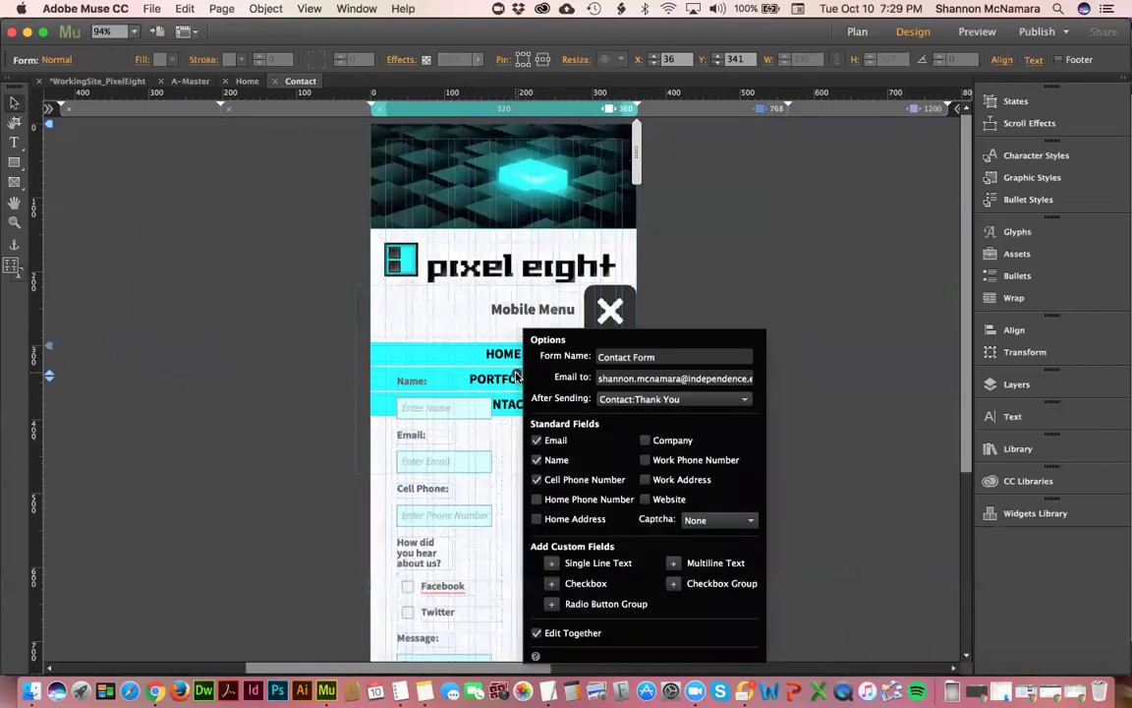
left_click(440, 392)
right_click(448, 388)
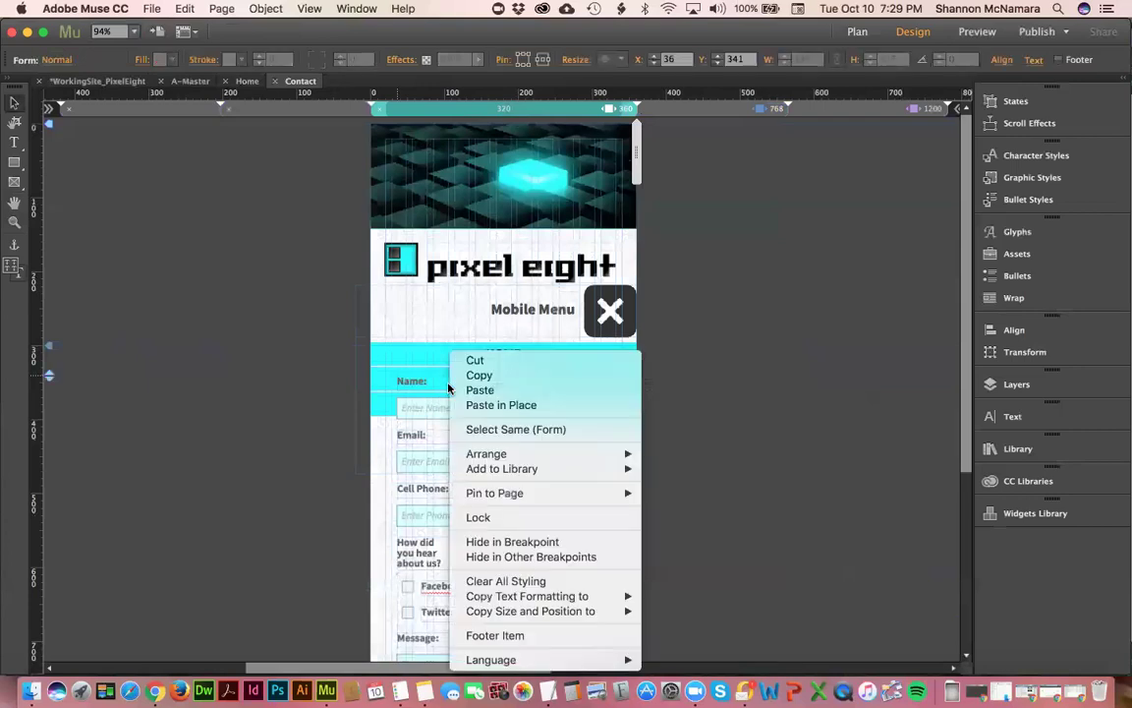
mouse_move(491, 454)
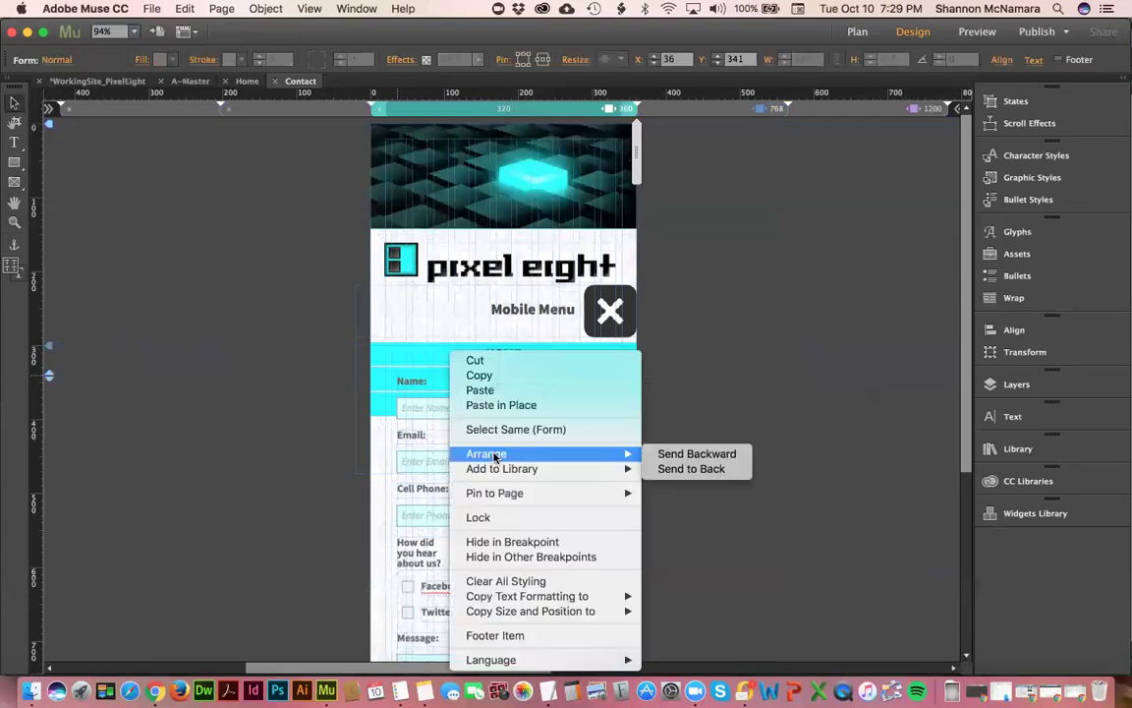
left_click(677, 469)
left_click(733, 386)
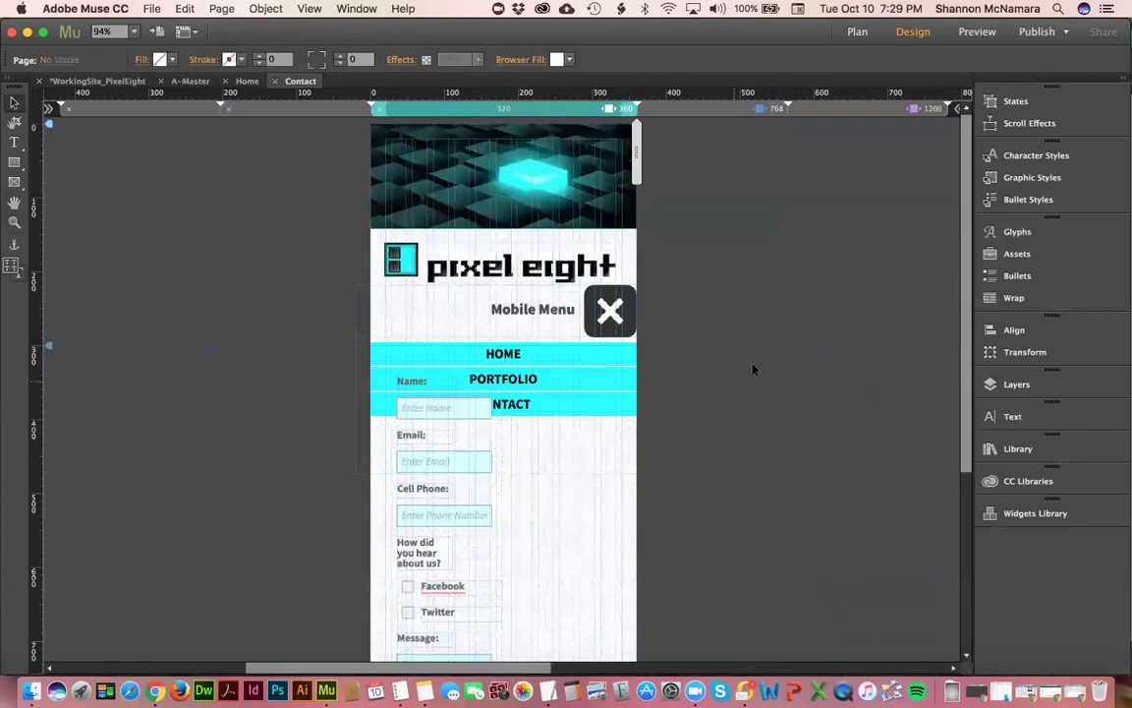
- Review the 768 and 1200 layouts, then return to the site plan
left_click(711, 111)
left_click(837, 109)
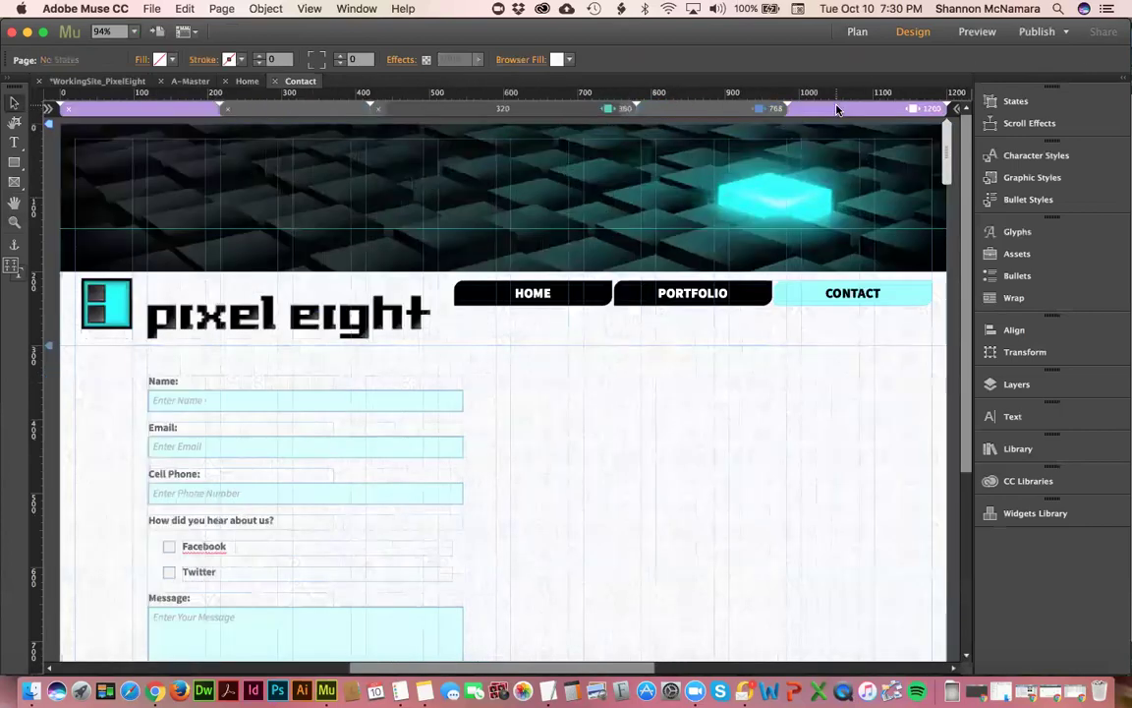
left_click(94, 82)
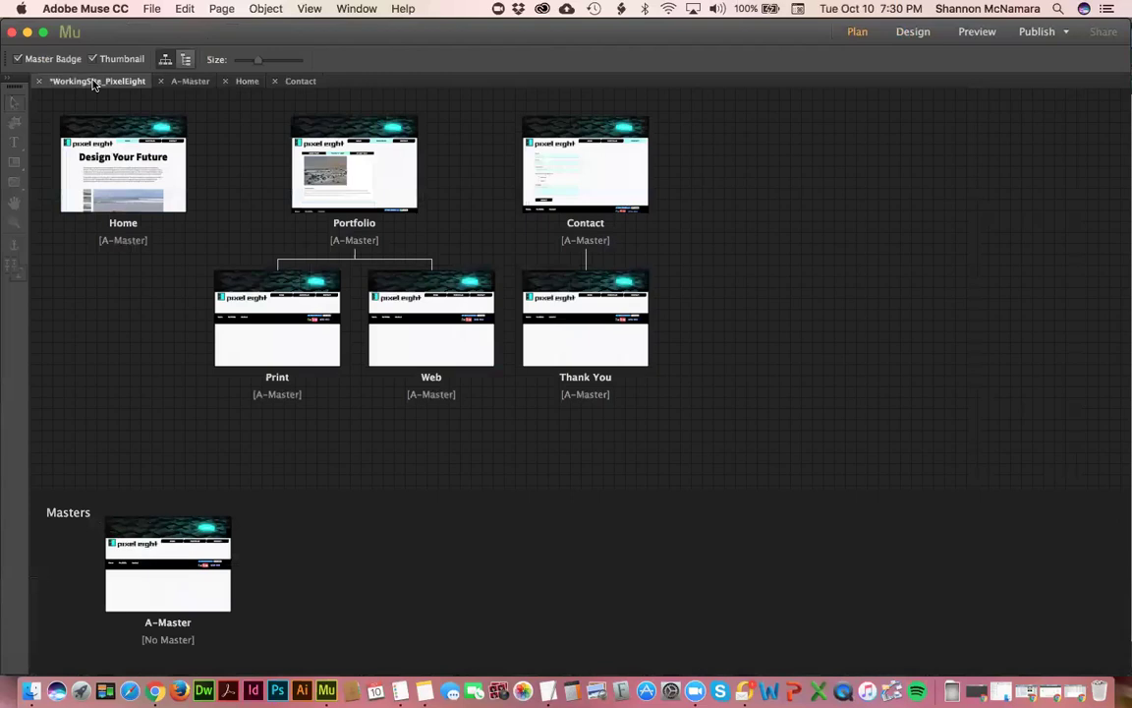
left_click(154, 691)
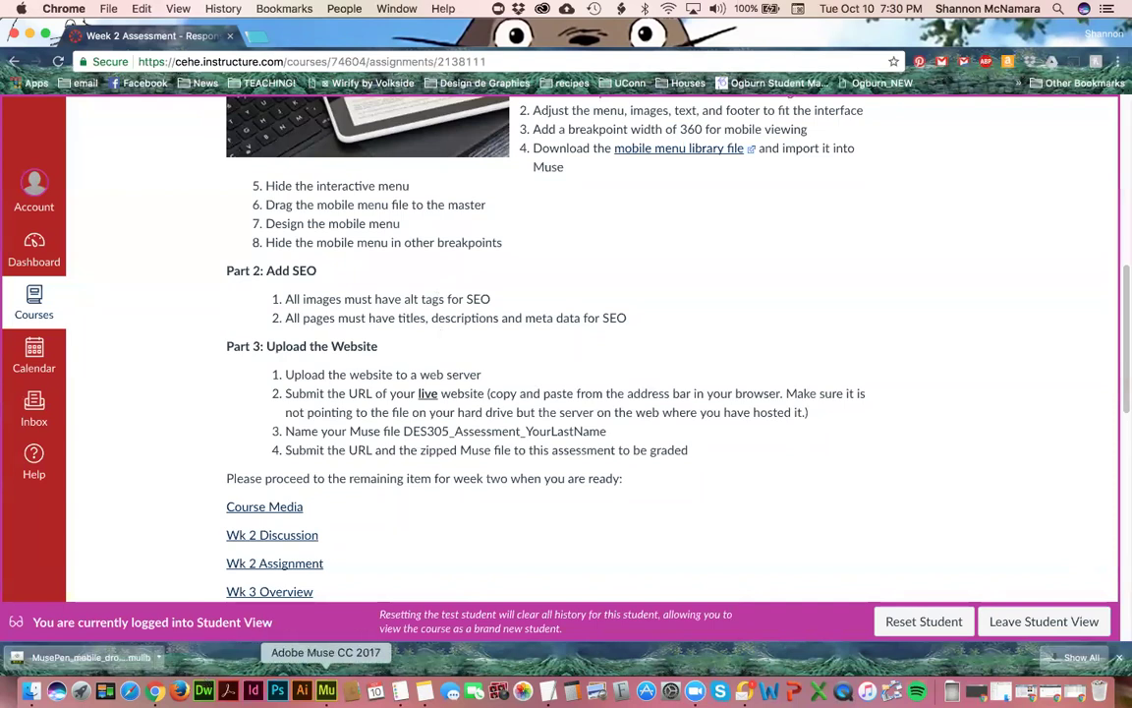
left_click(328, 690)
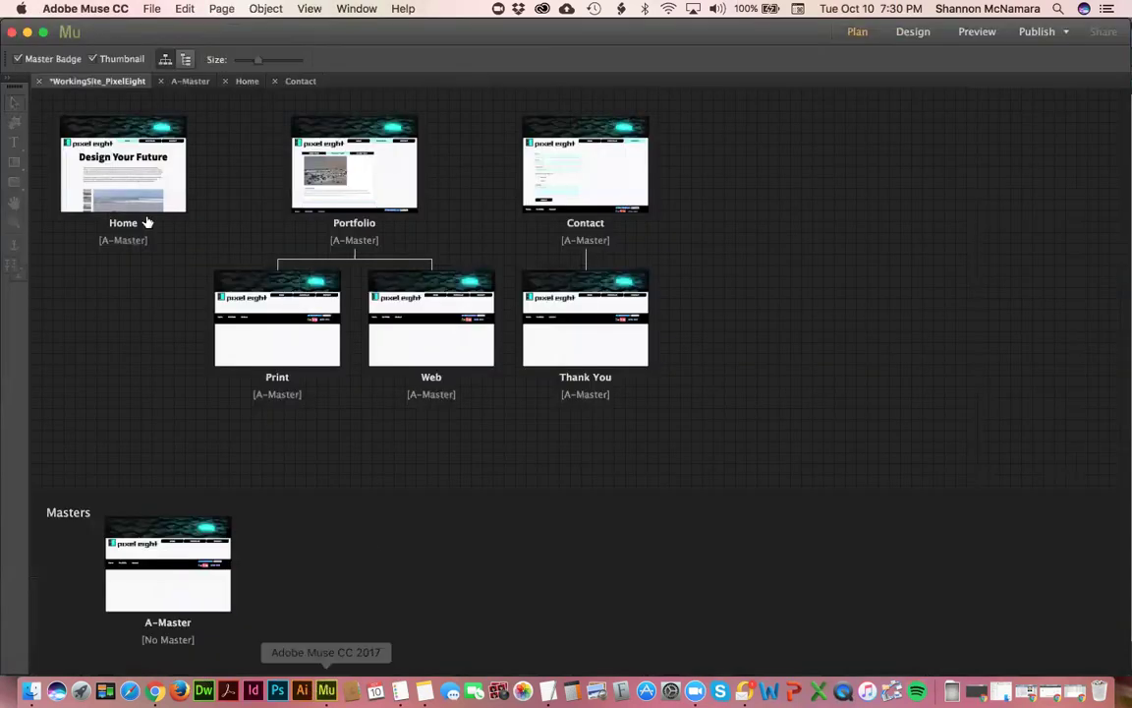
- Open the Home page and select the slideshow's main photo
double_click(169, 154)
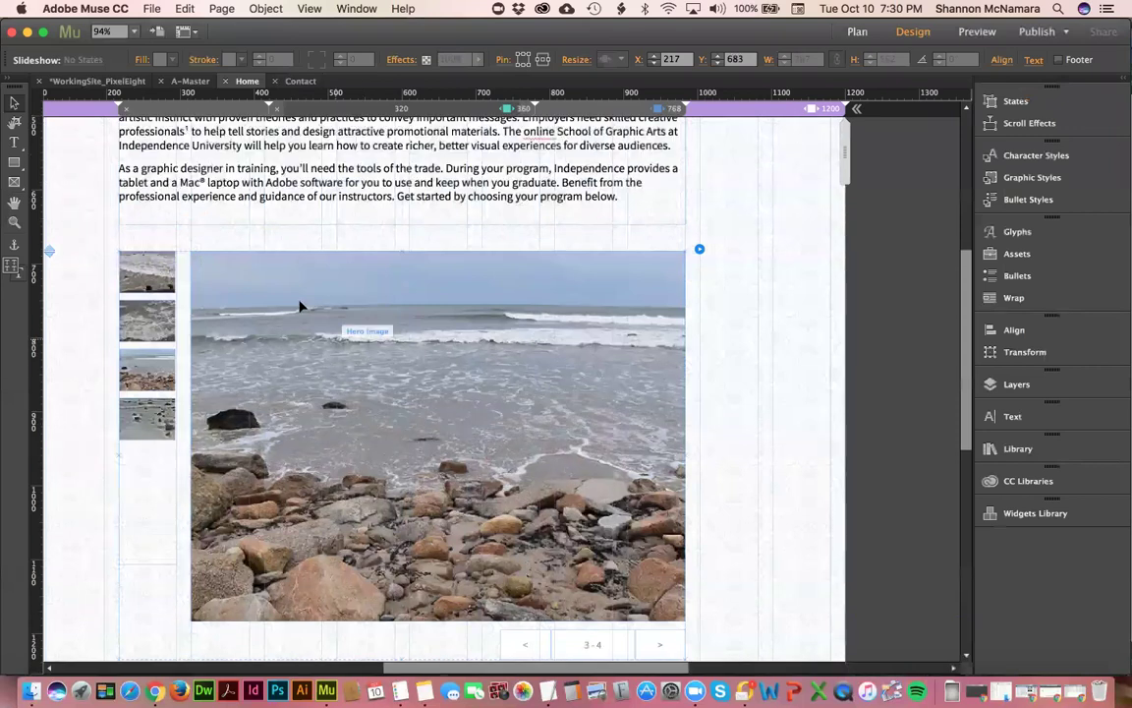
scroll(300, 295, "up", 2)
left_click(300, 285)
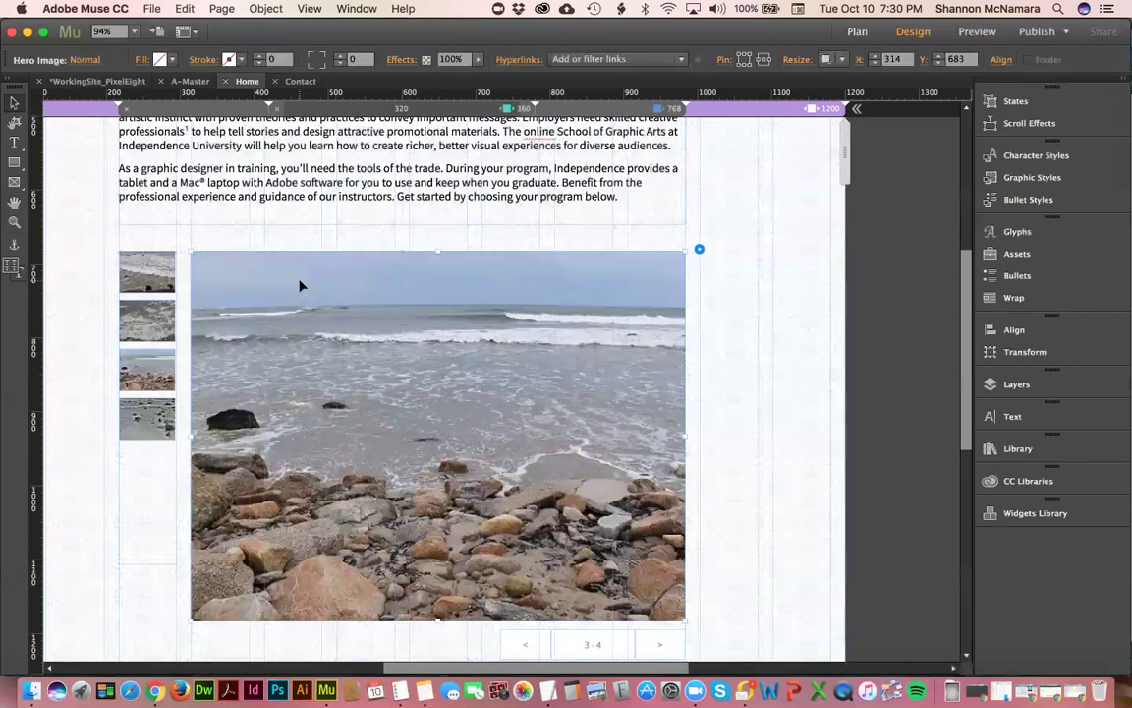
- Open the Assets panel and edit the image properties of the Home slideshow image DSC_0291.jpg
left_click(307, 9)
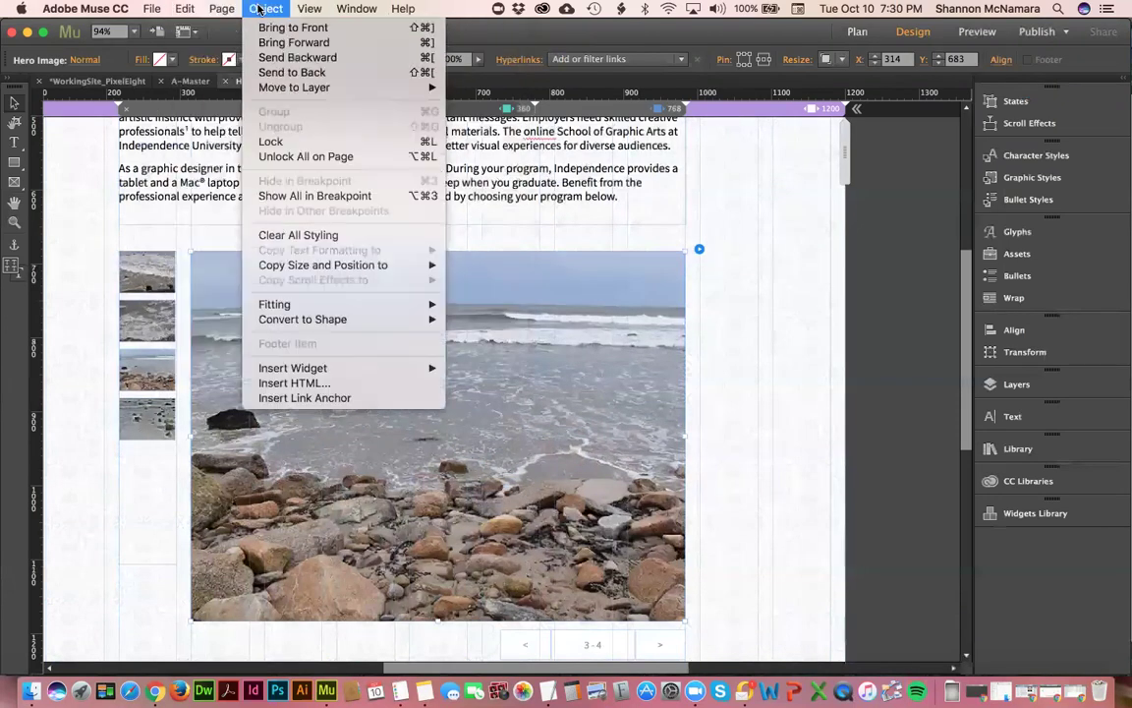
mouse_move(356, 9)
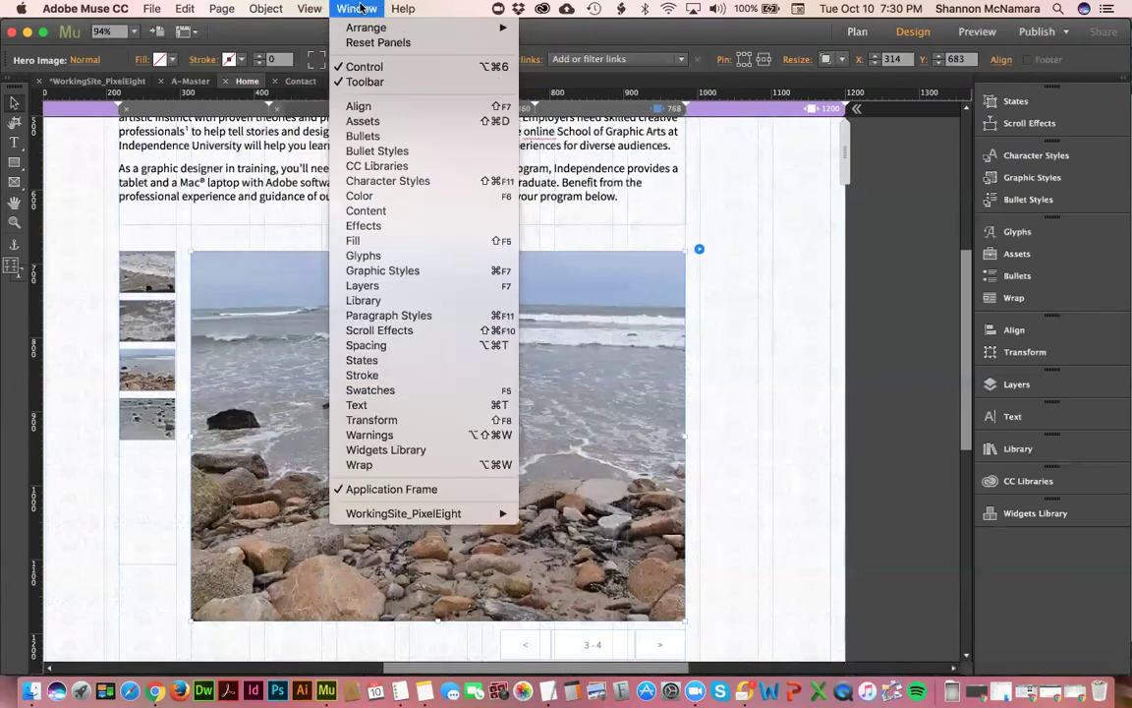
left_click(363, 121)
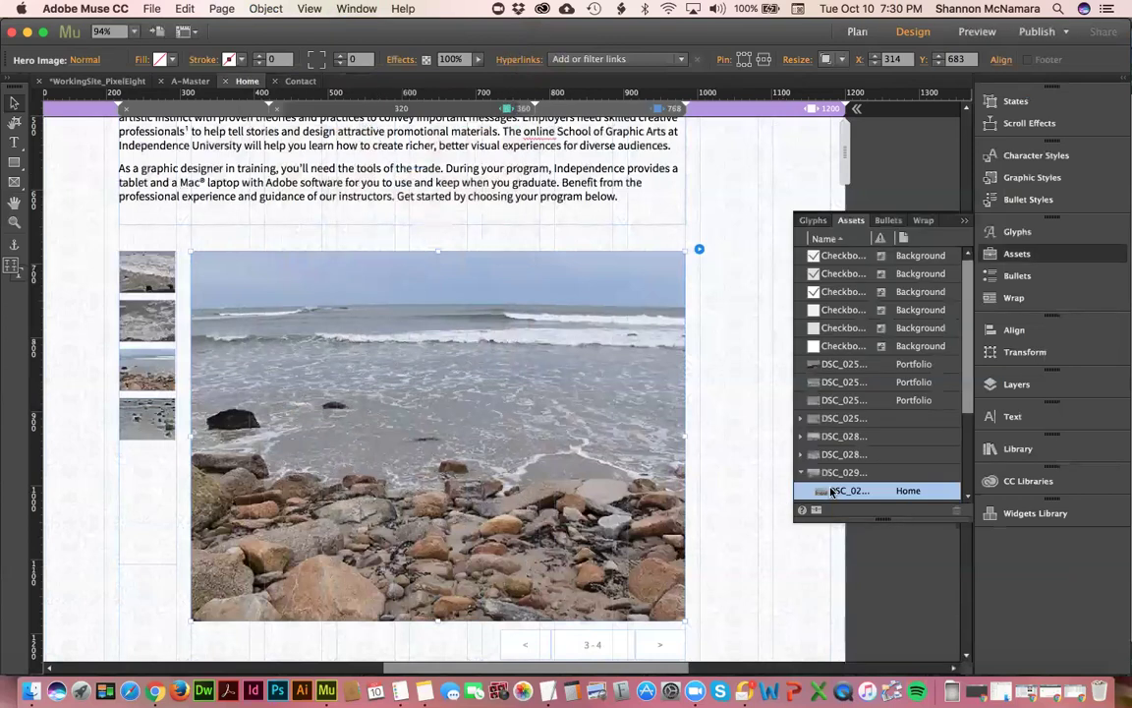
right_click(833, 491)
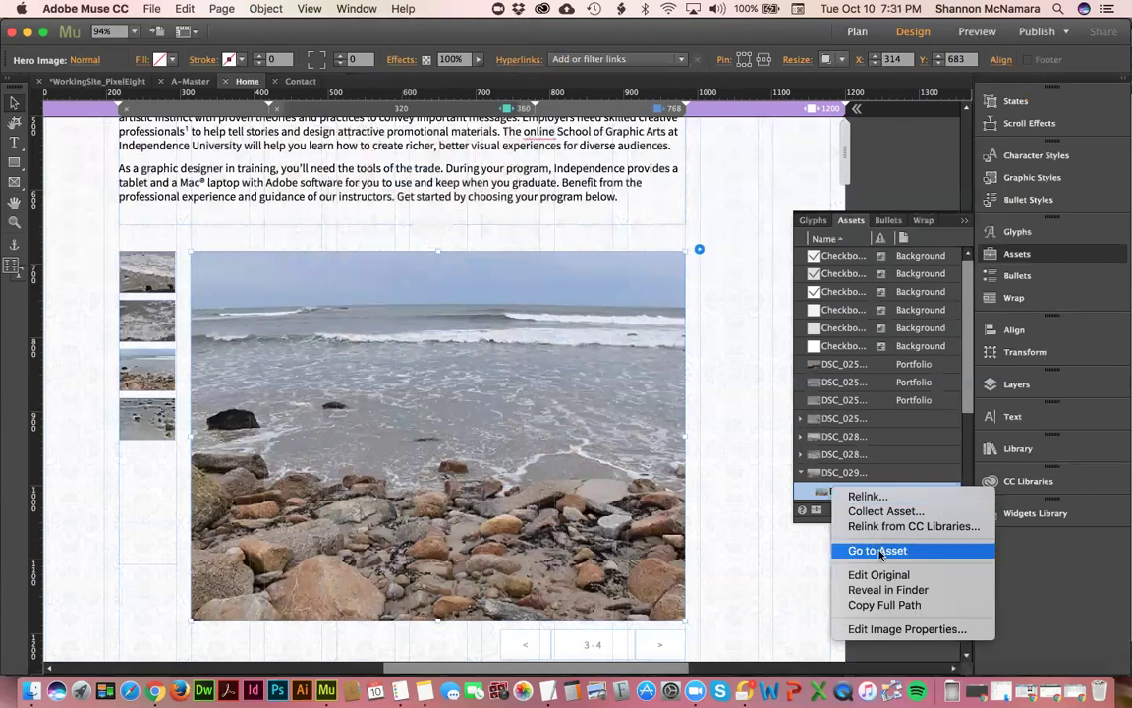
left_click(903, 631)
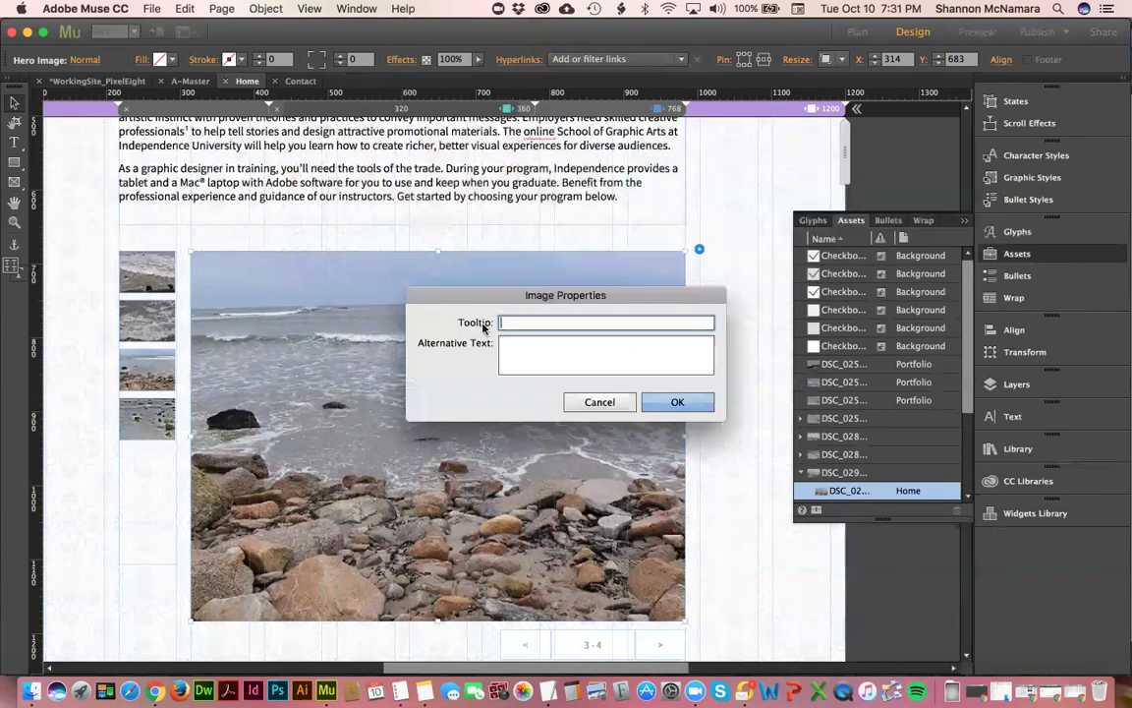
- Close the Home image's properties without adding alternative text
left_click(515, 350)
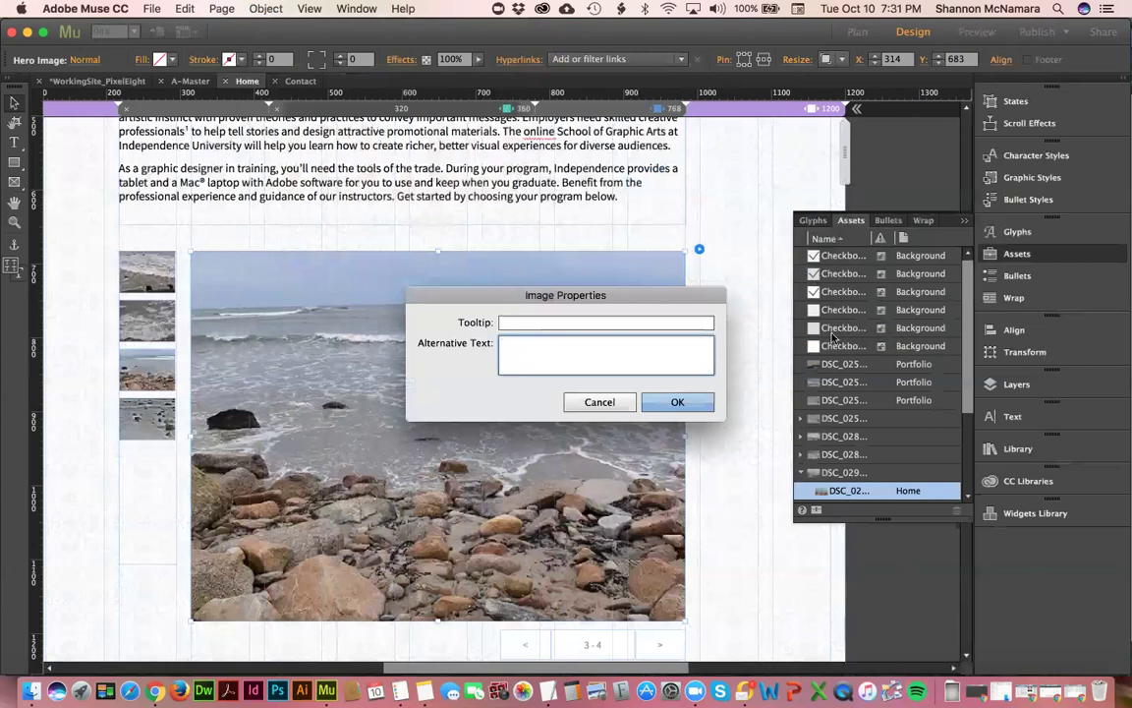
key("Escape")
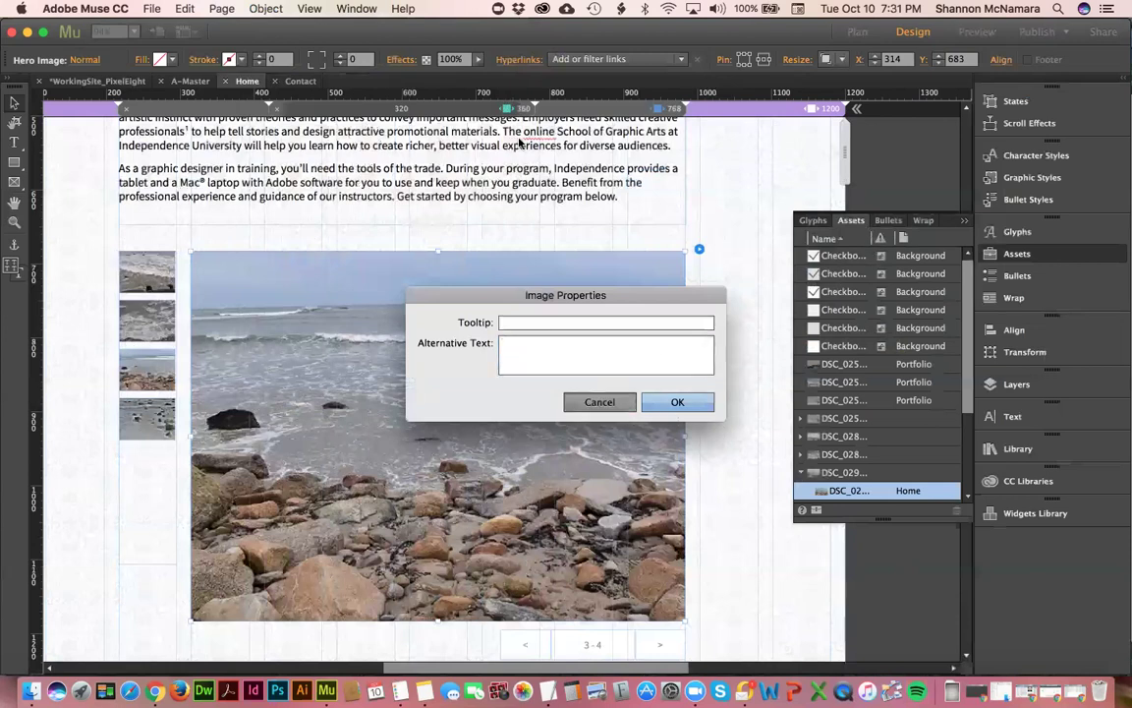
left_click(357, 9)
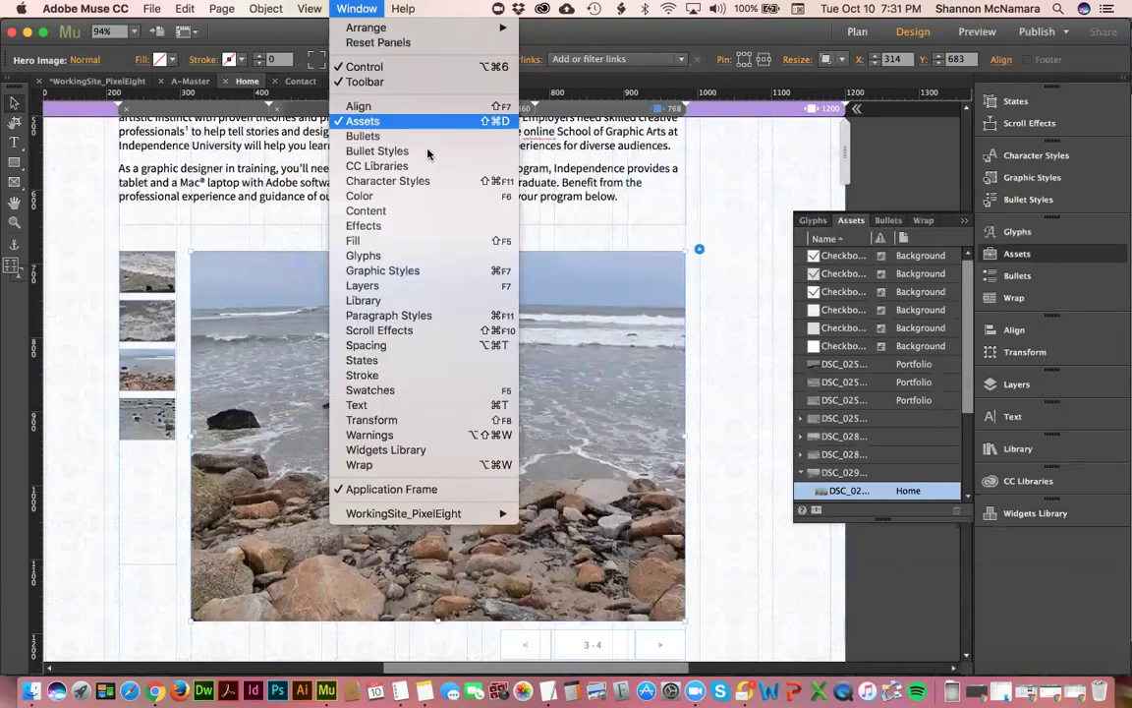
left_click(835, 365)
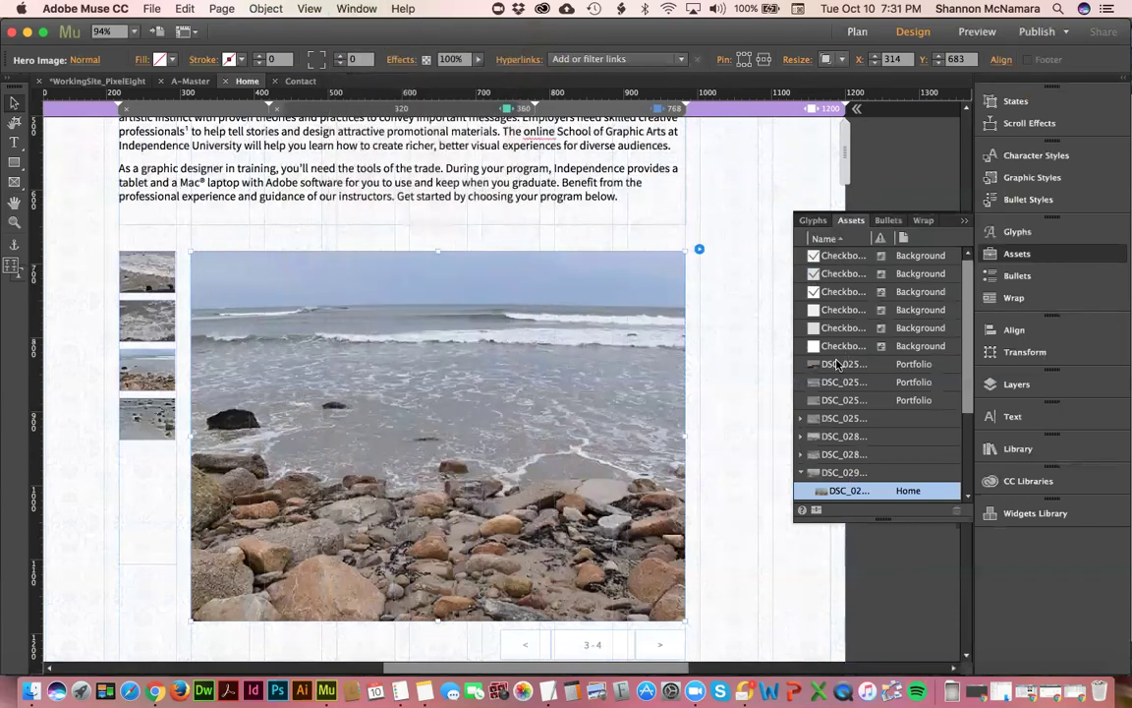
- Set the first Portfolio photo's alternative text to 'Ocean Waves Little Compton Rhode Island'
left_click(836, 365)
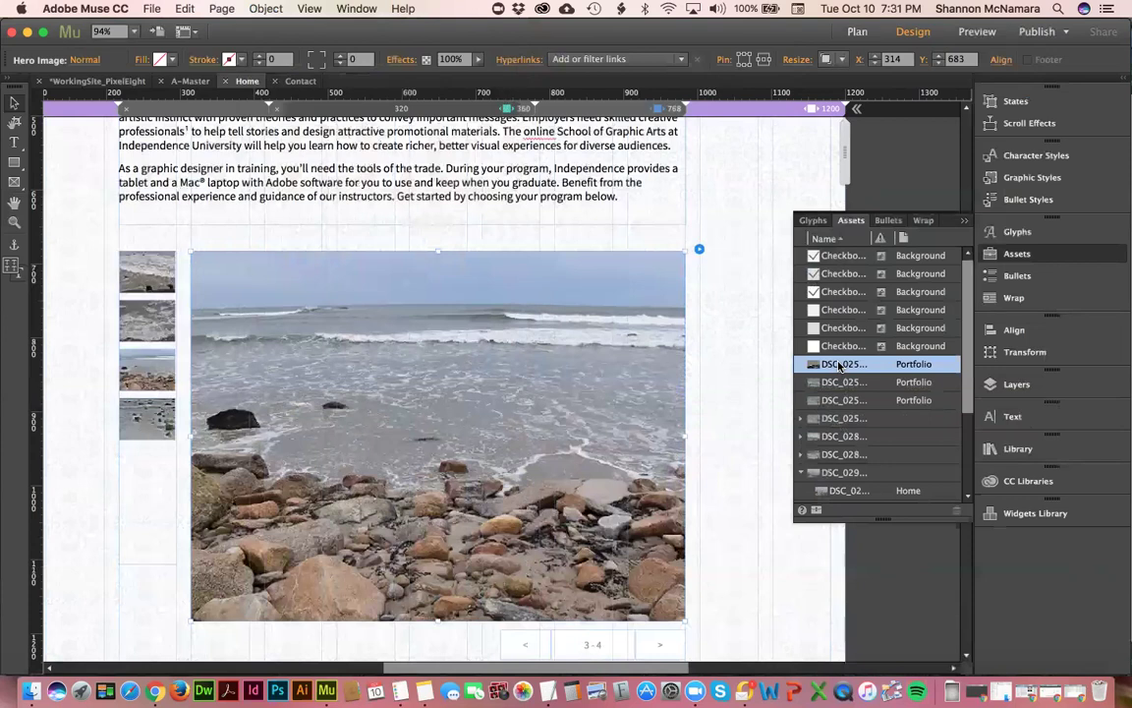
right_click(839, 366)
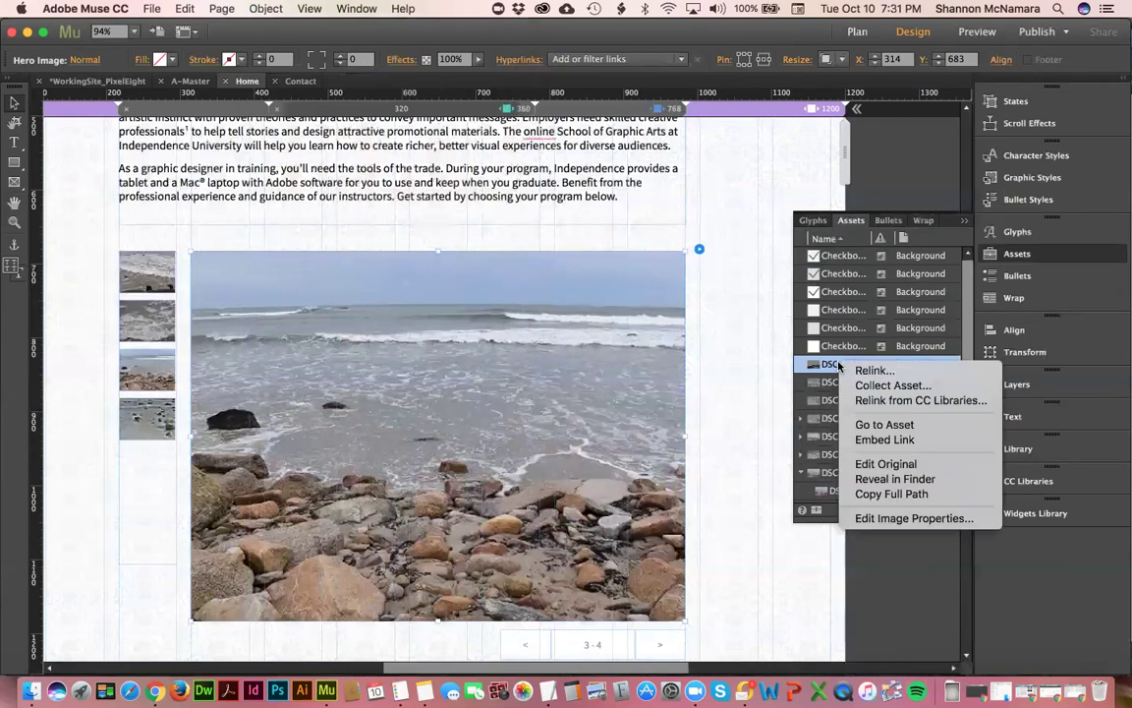
left_click(884, 518)
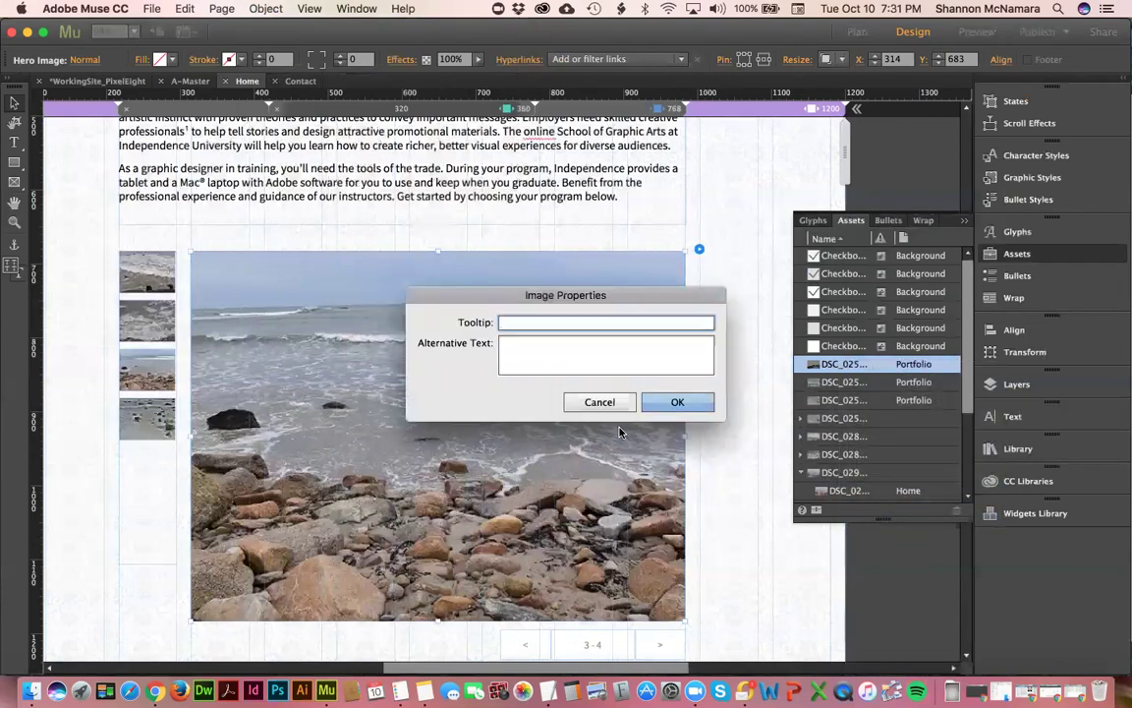
left_click(535, 348)
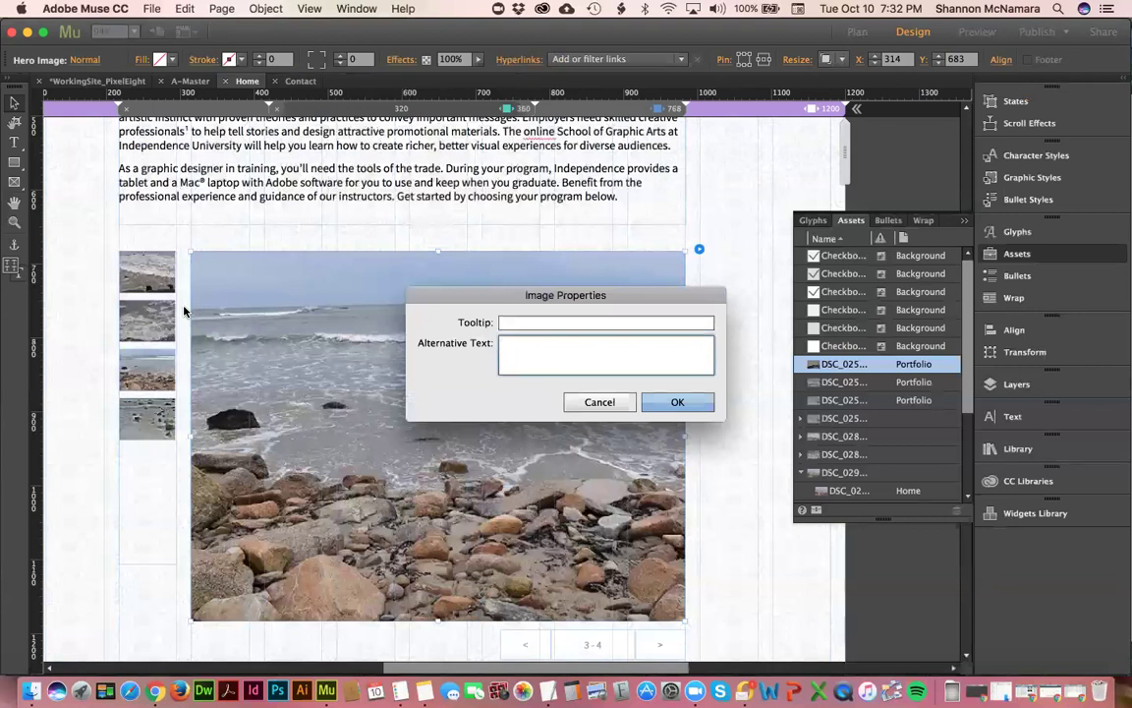
type("Ocean Waves Little Comptom")
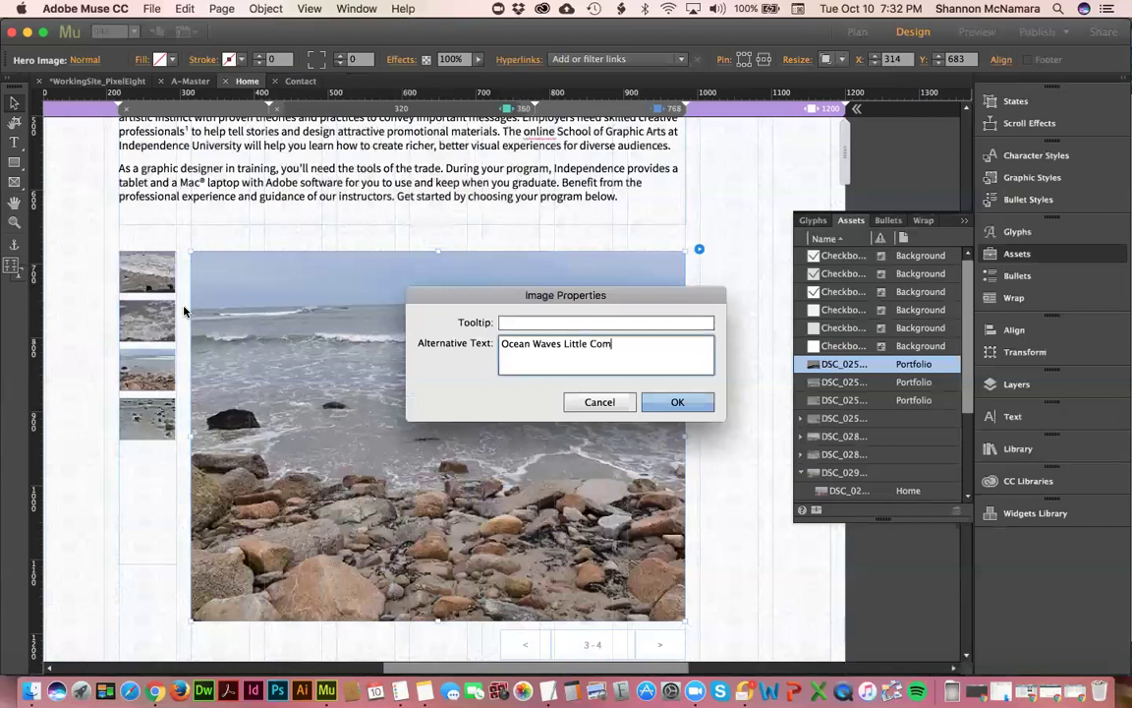
key("BackSpace")
type("n Rhode Island")
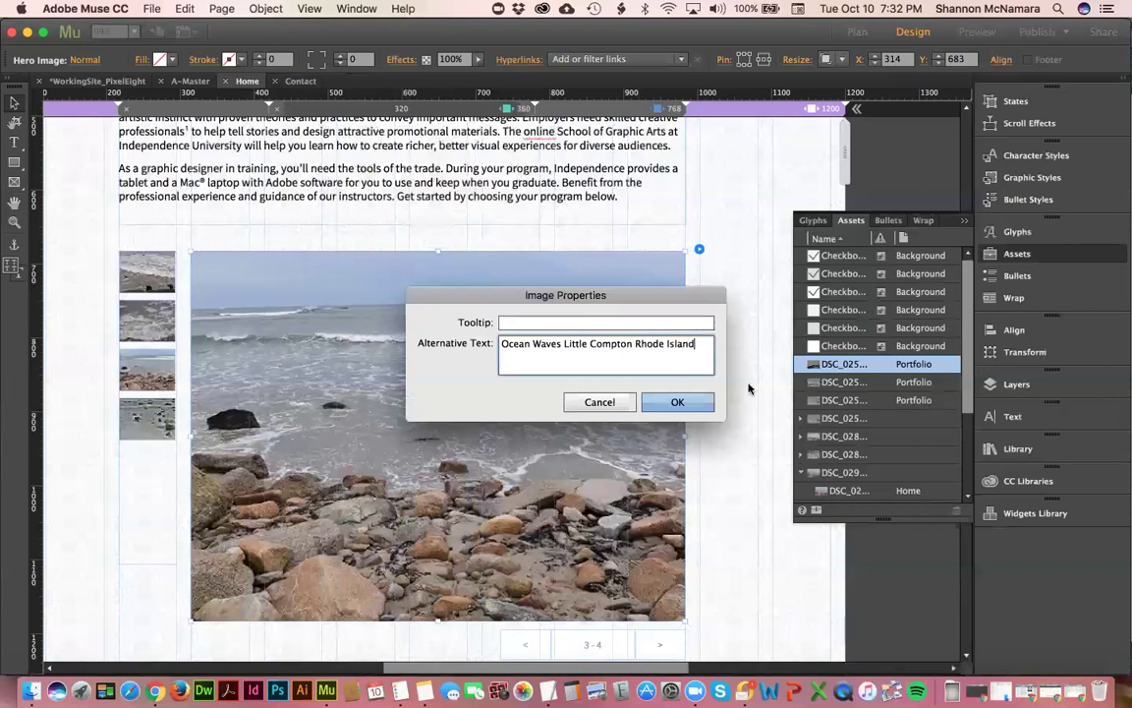
left_click(679, 402)
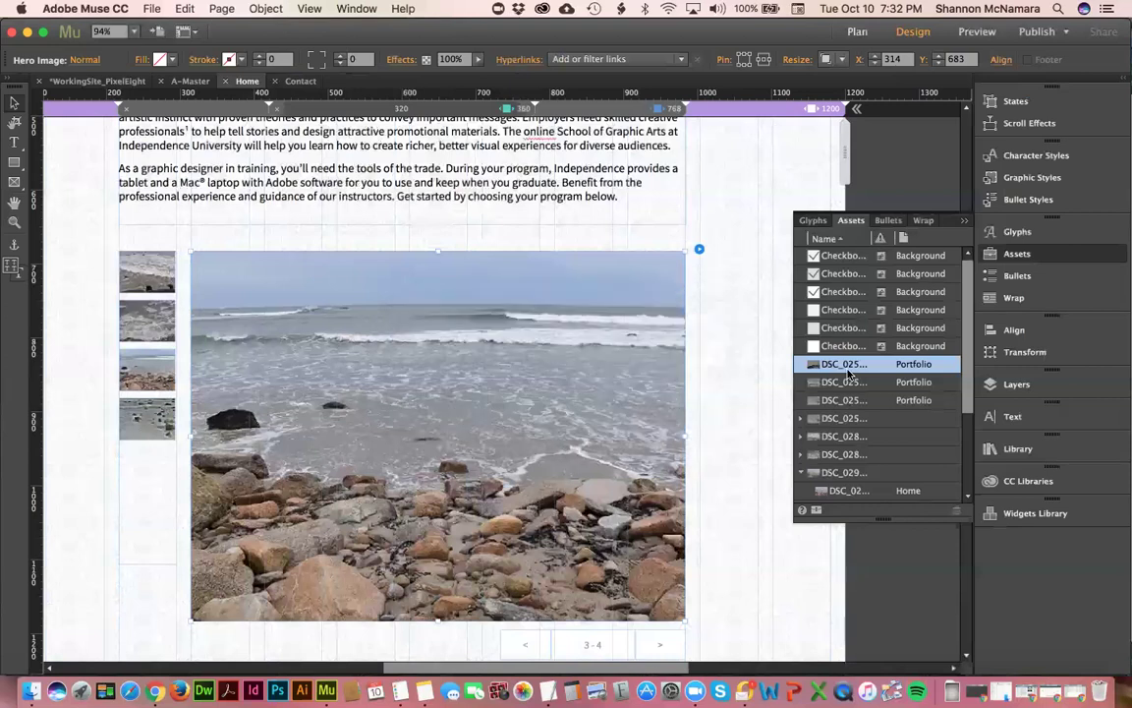
- Set the second Portfolio photo's alternative text to 'Ocean Waves Little Compton'
right_click(843, 383)
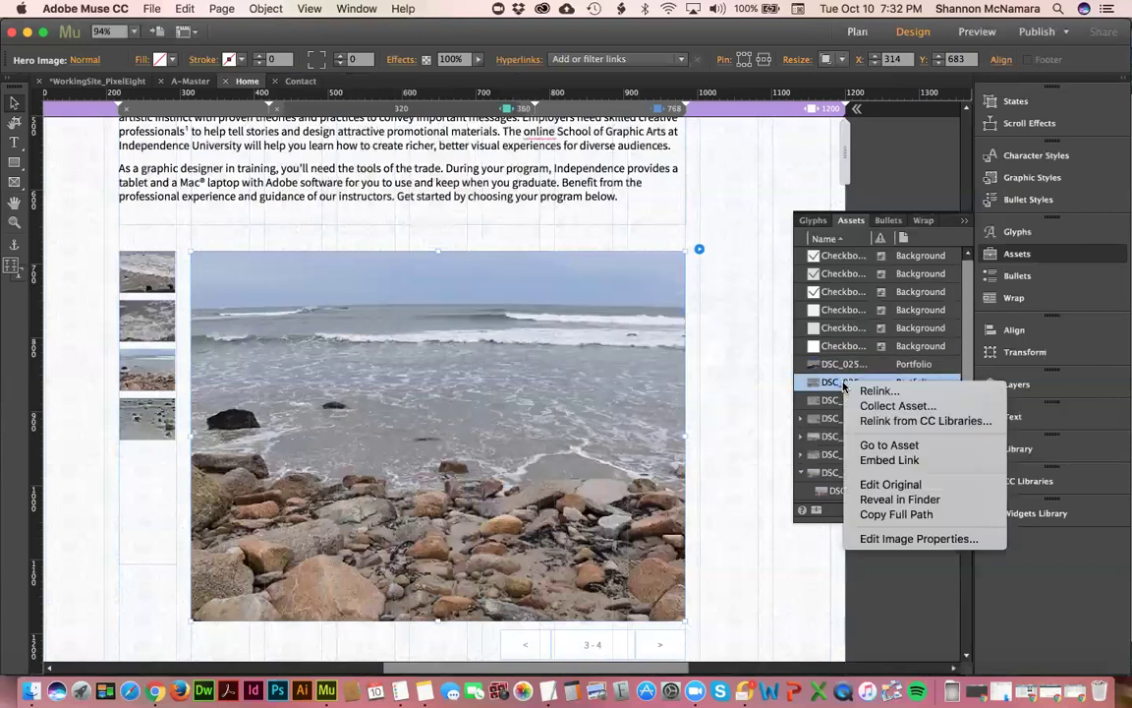
left_click(904, 539)
left_click(560, 358)
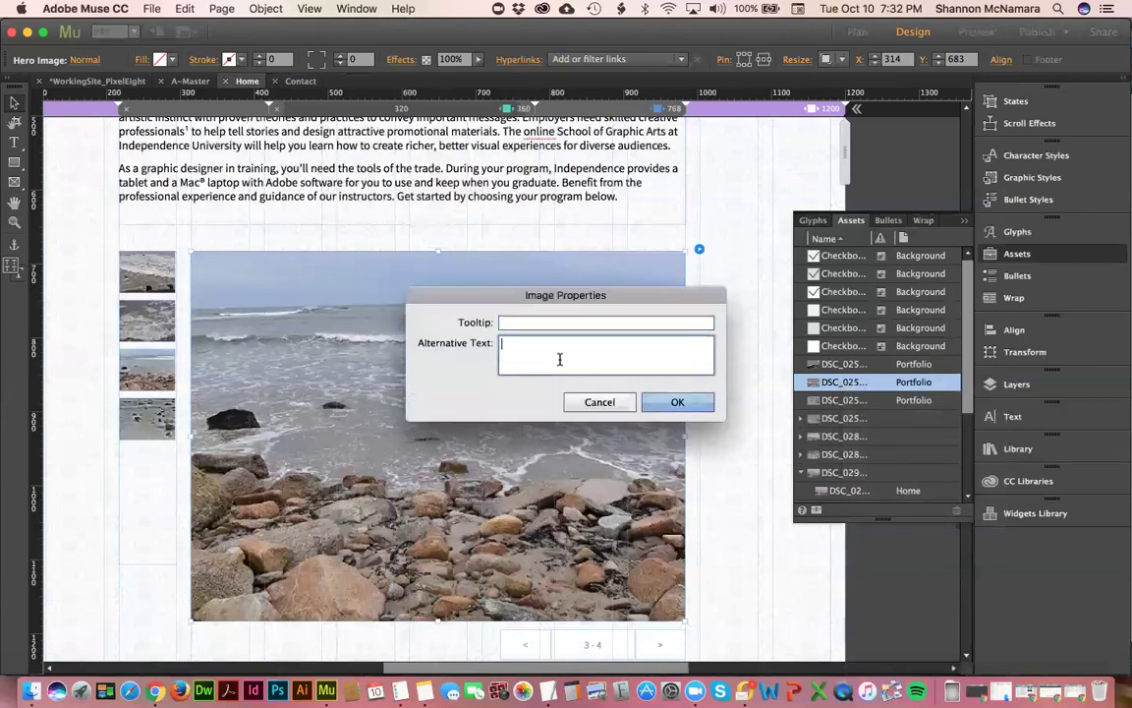
type("Ocean Waves Little Compton")
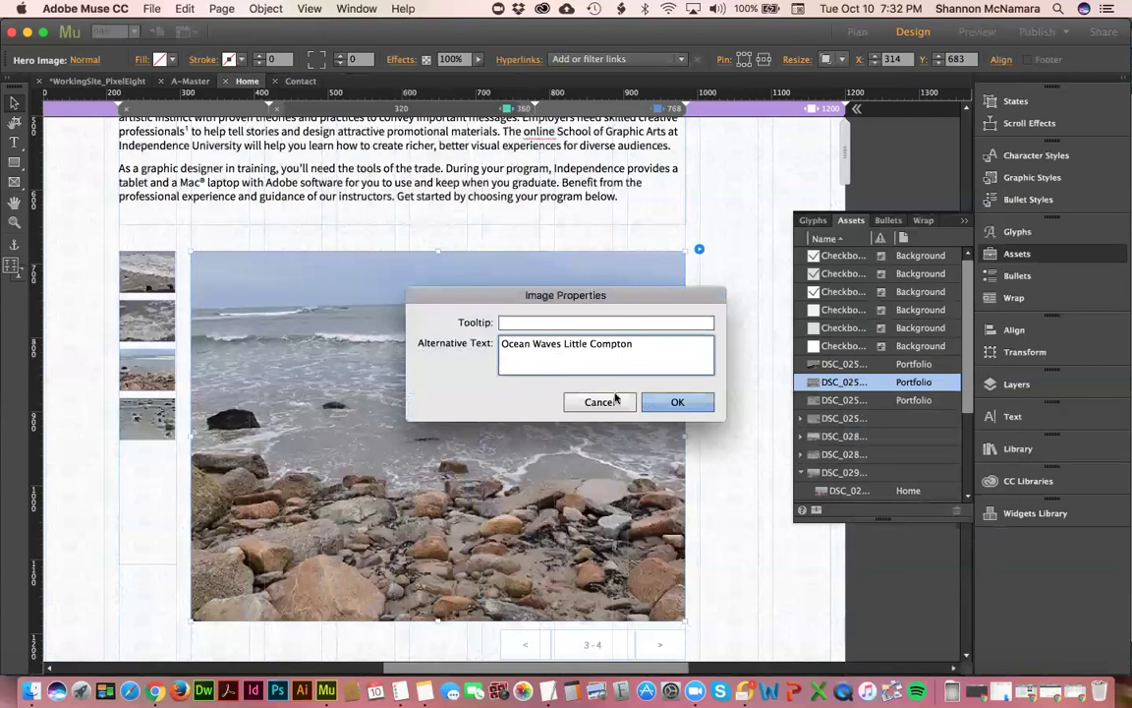
left_click(677, 402)
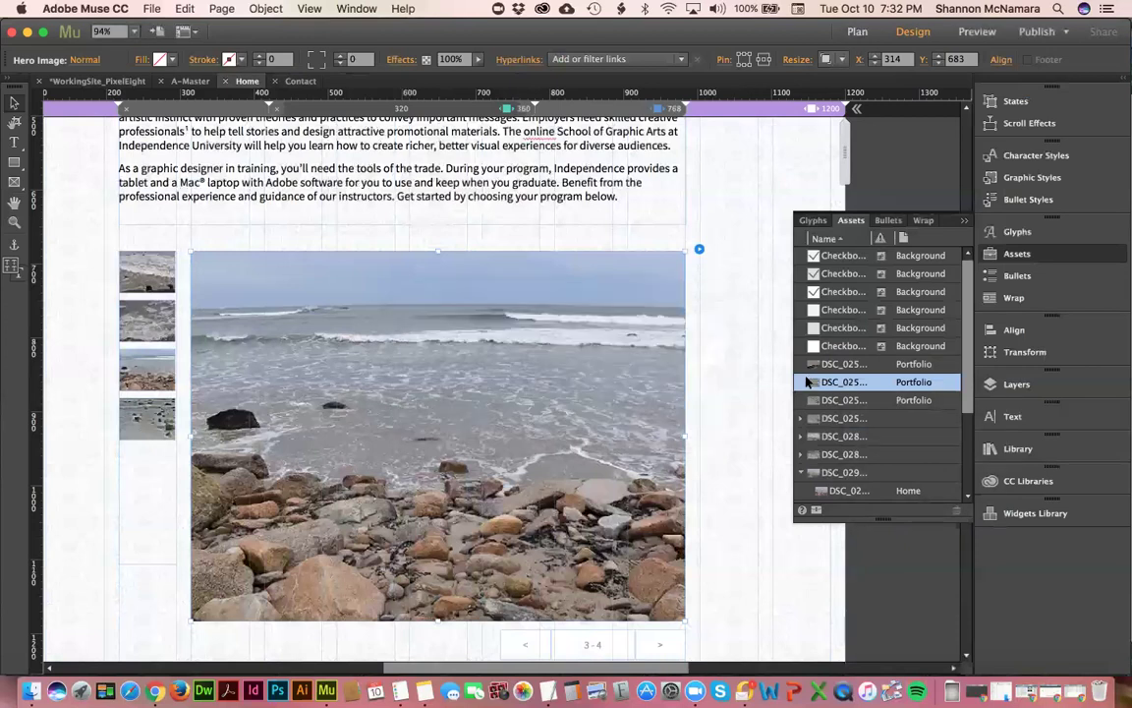
left_click(862, 401)
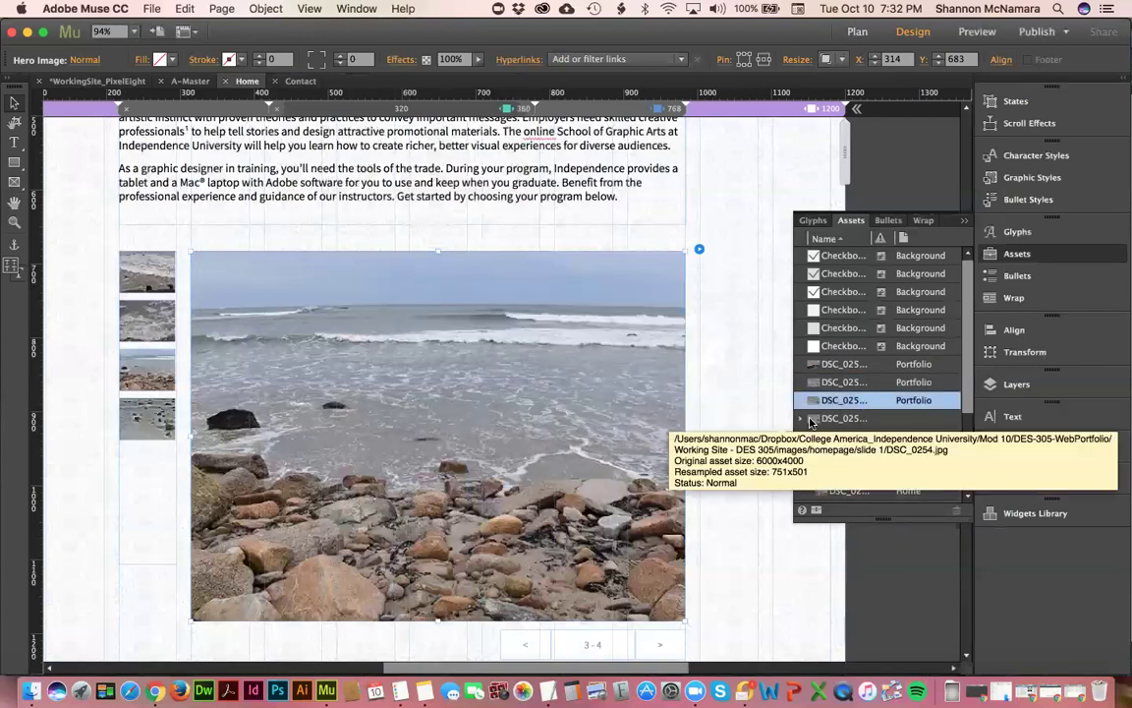
- Inspect the pixel8logo asset and its placed uses in the Assets panel
scroll(844, 447, "down", 3)
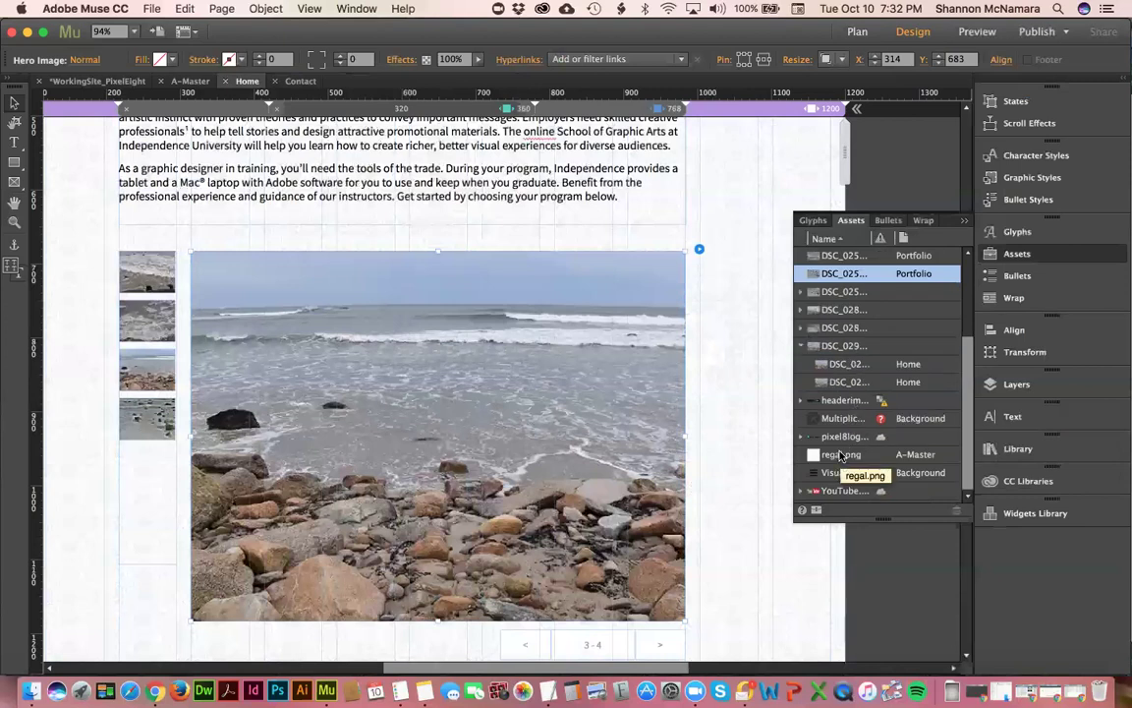
right_click(839, 438)
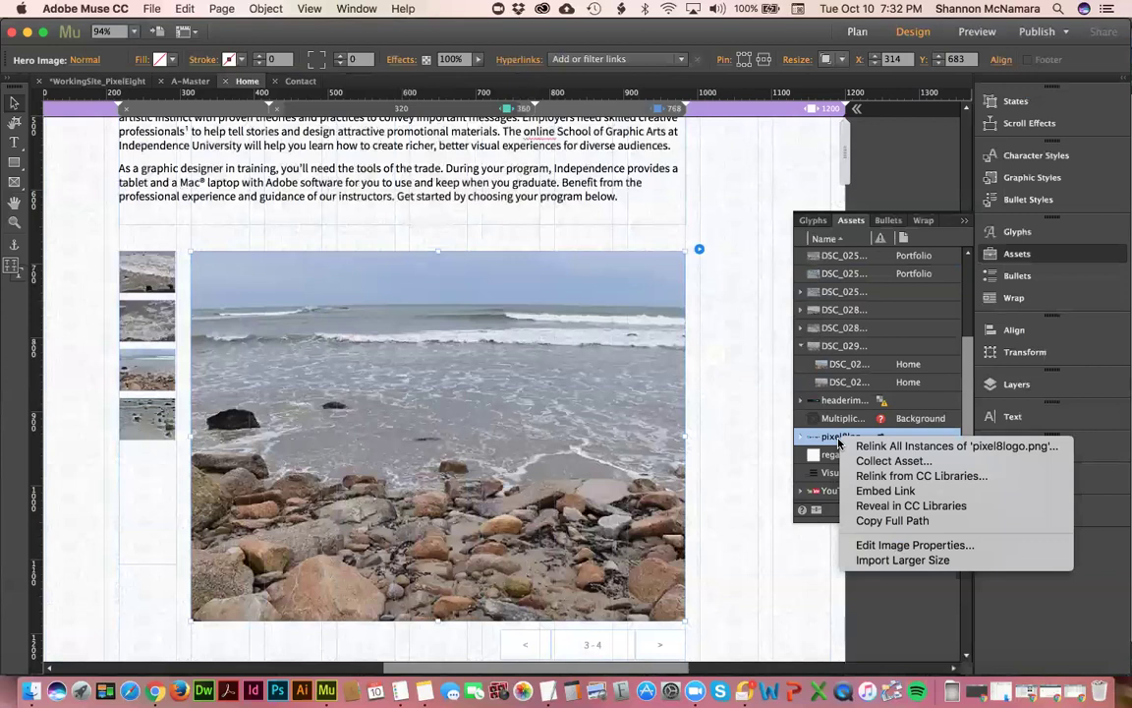
left_click(851, 411)
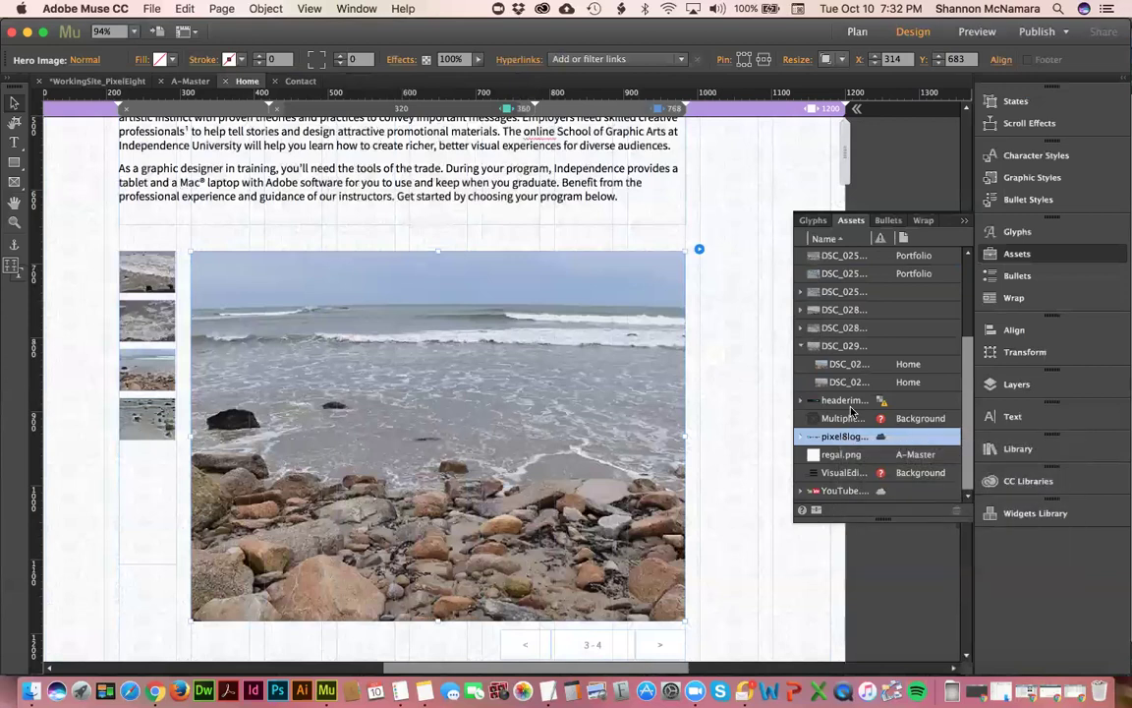
left_click(847, 402)
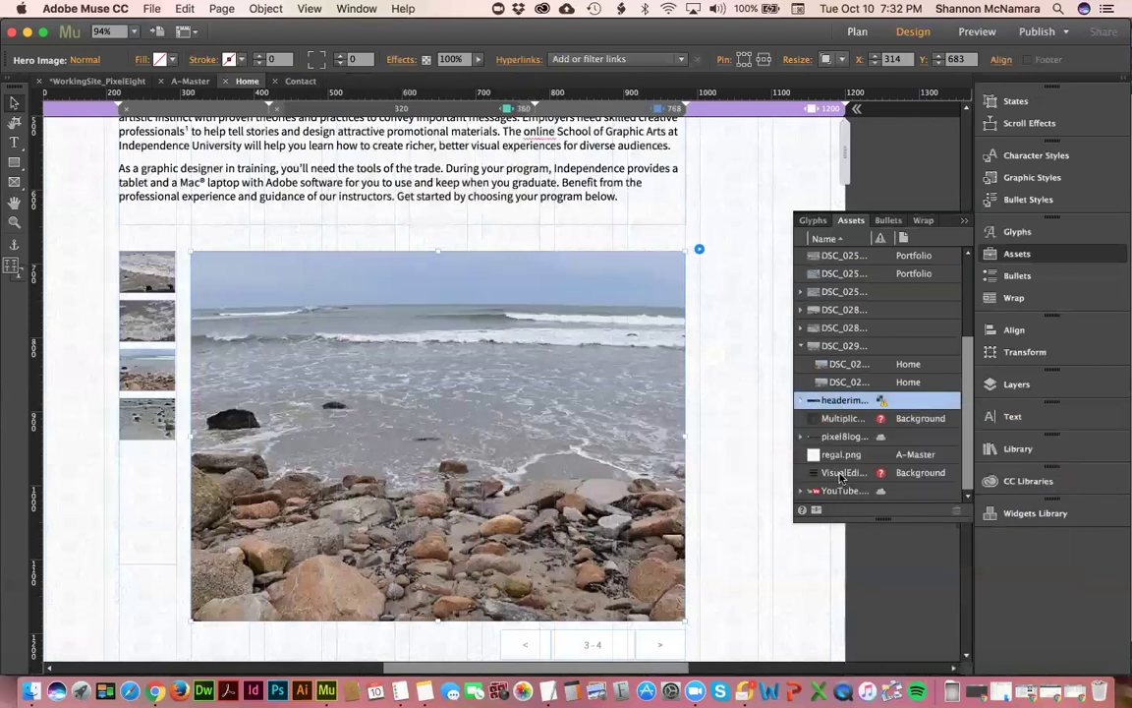
left_click(801, 437)
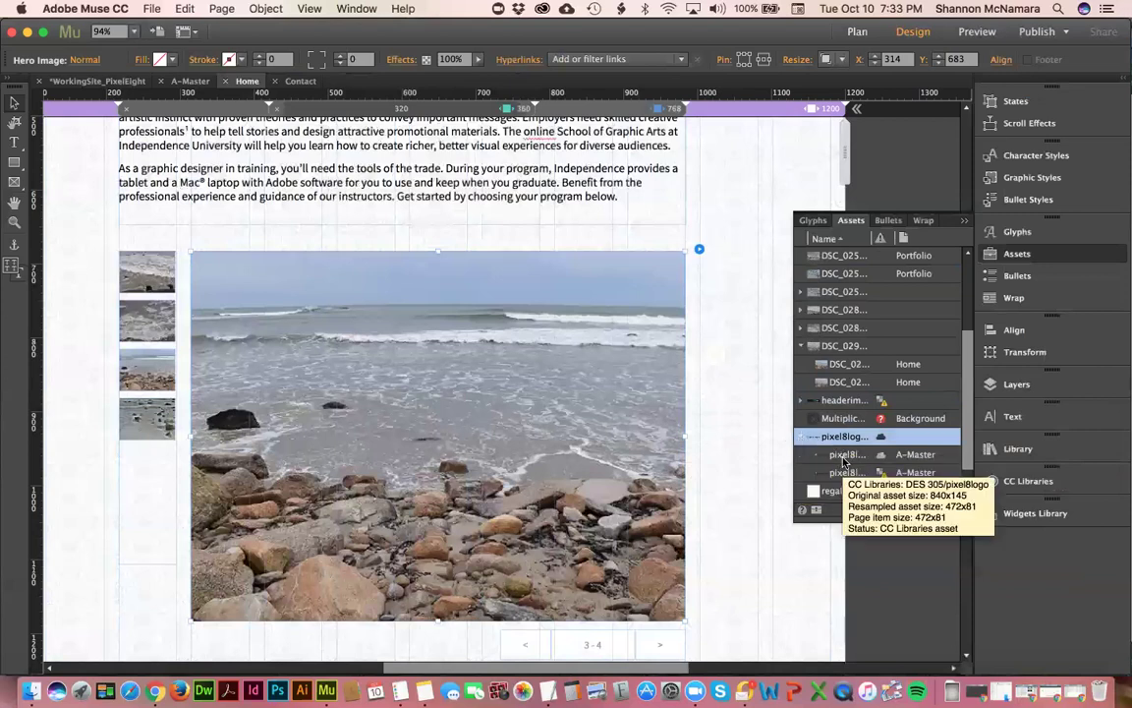
left_click(801, 436)
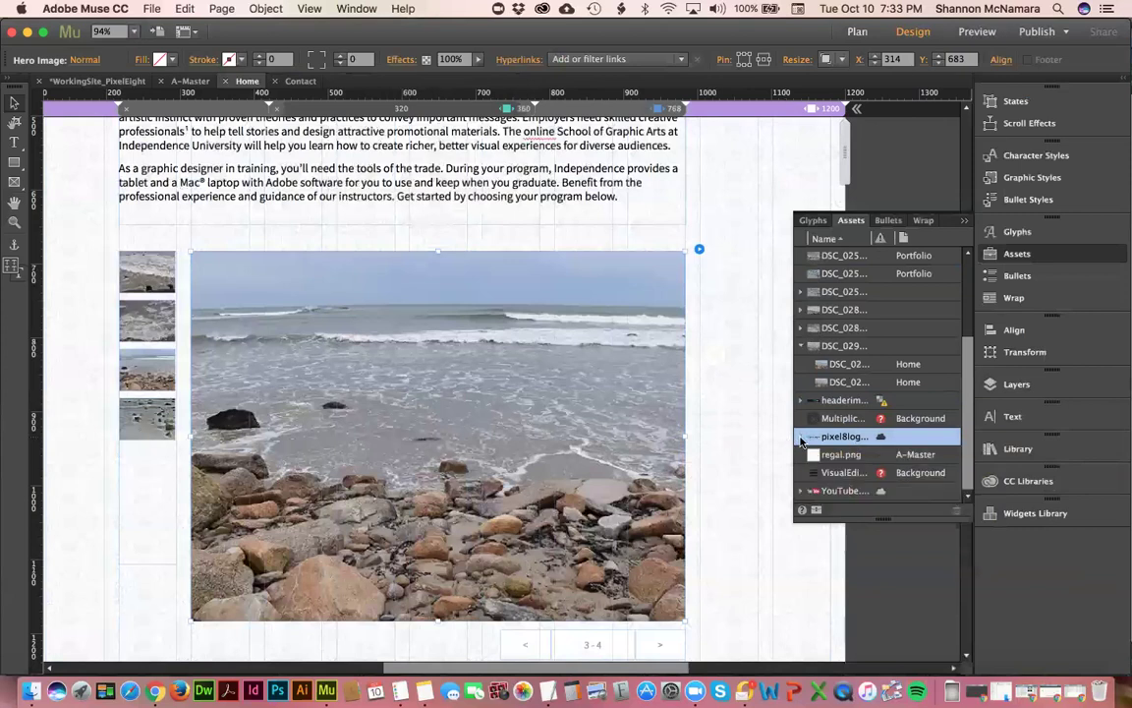
left_click(801, 438)
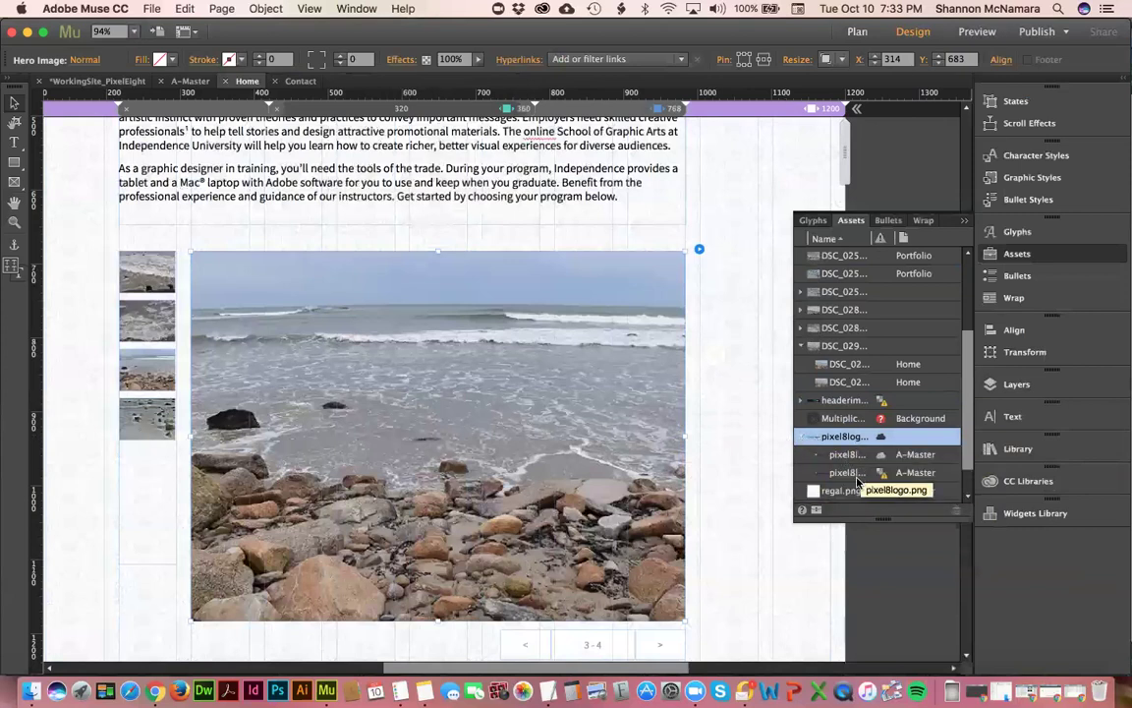
left_click(801, 436)
- Give pixel8logo.png the alternative text 'Pixel Eight Design Logo'
right_click(837, 436)
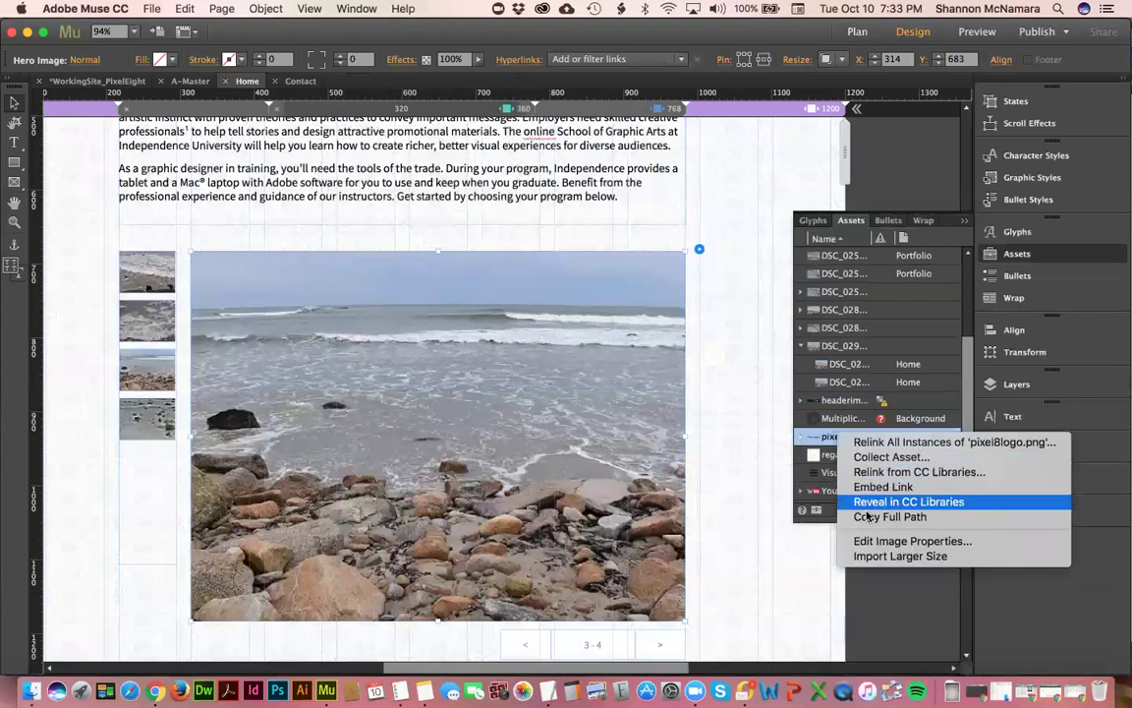
left_click(890, 541)
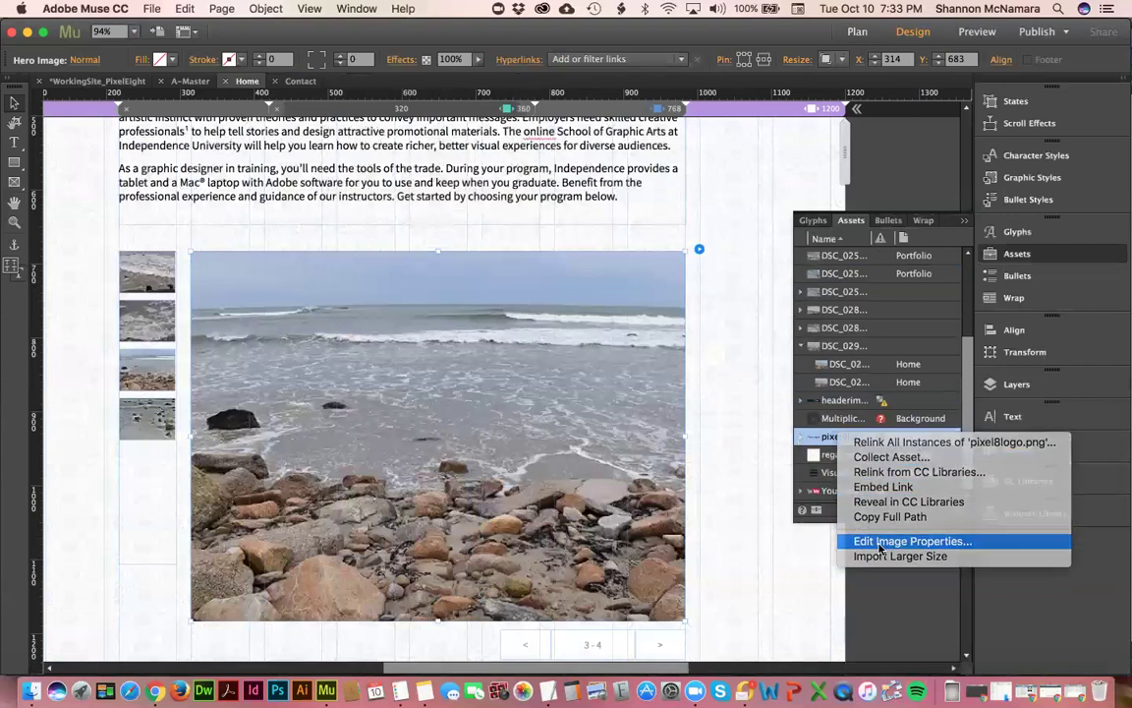
left_click(590, 363)
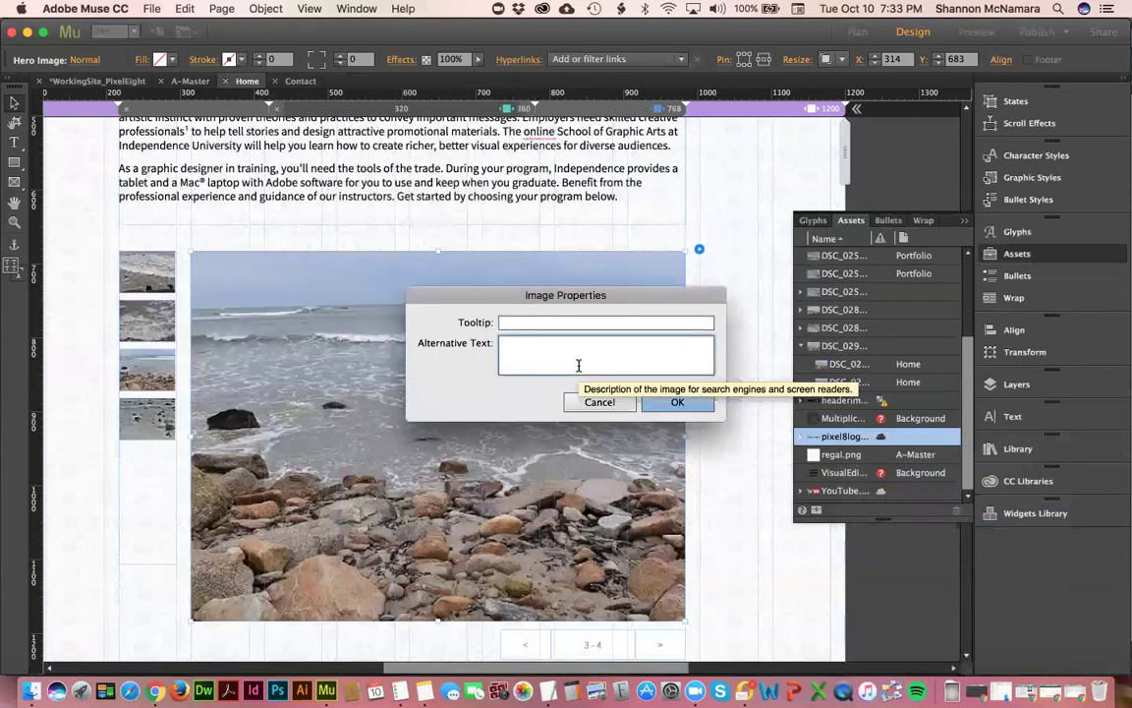
type("Pixel Eight Design Logo")
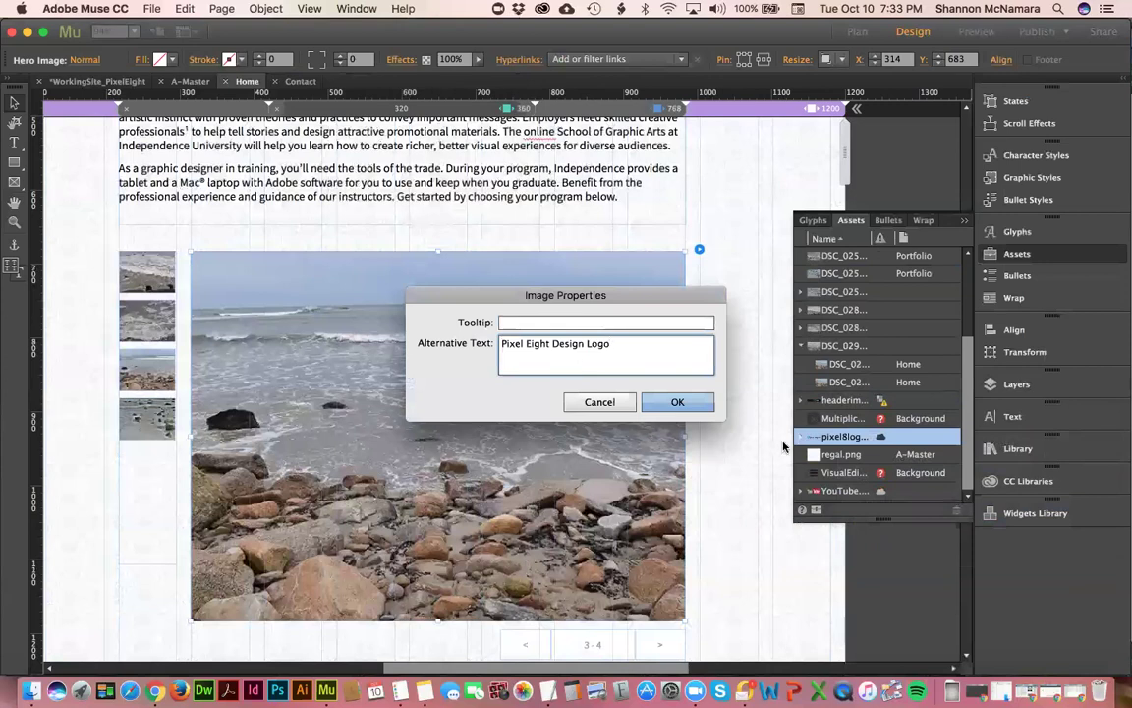
left_click(700, 407)
- Check a placed logo instance's image properties without changes, then collapse the logo's instances
left_click(802, 437)
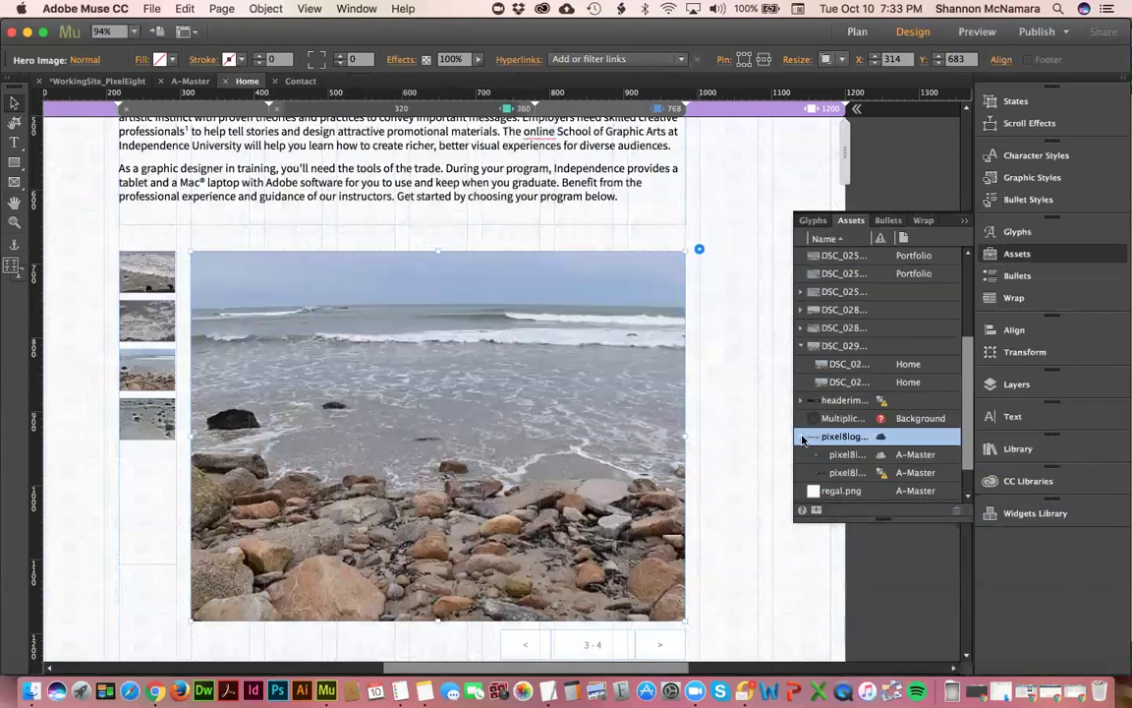
left_click(847, 455)
right_click(847, 455)
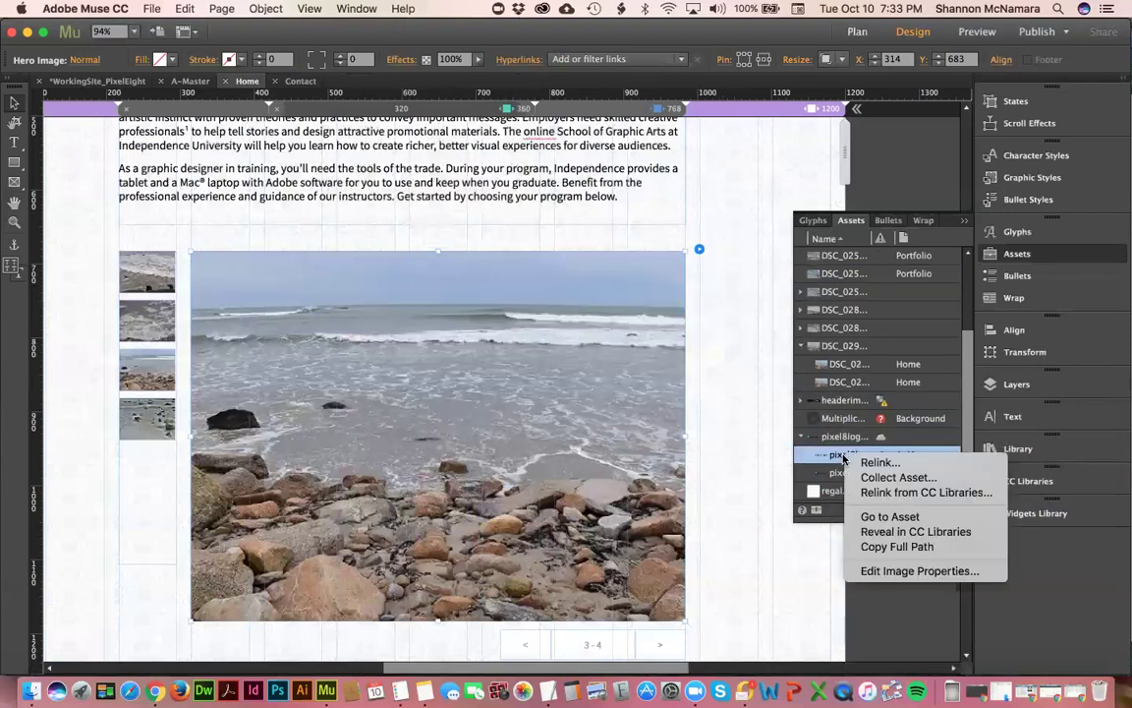
left_click(898, 571)
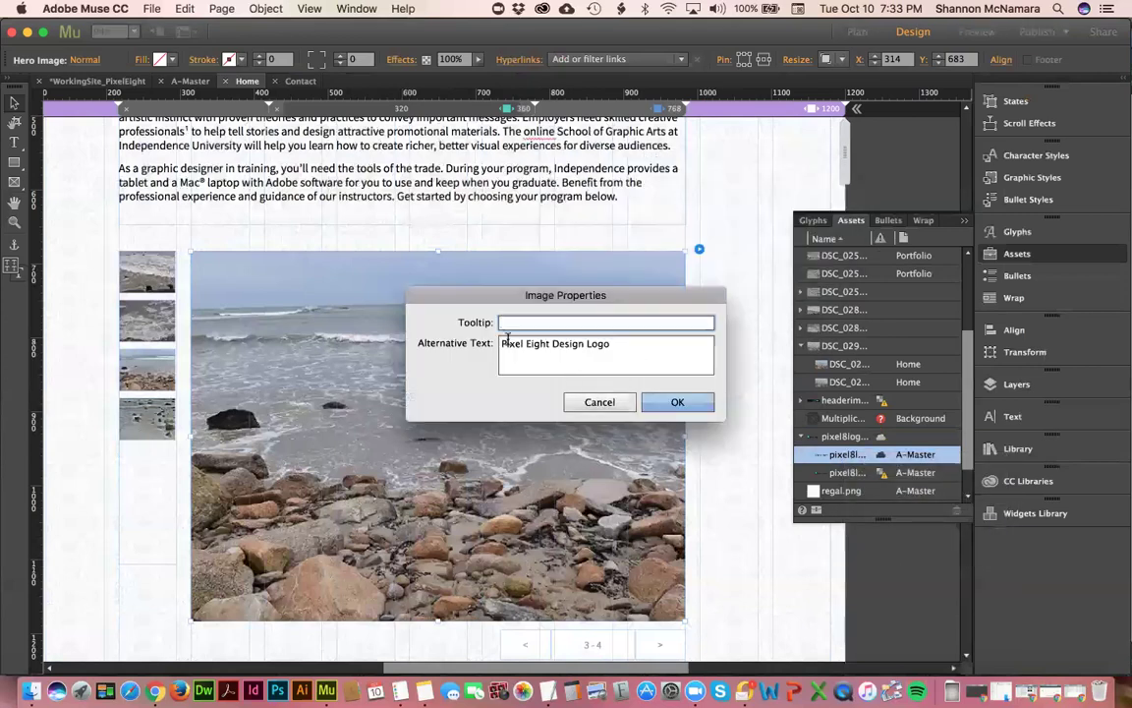
left_click(599, 402)
right_click(848, 456)
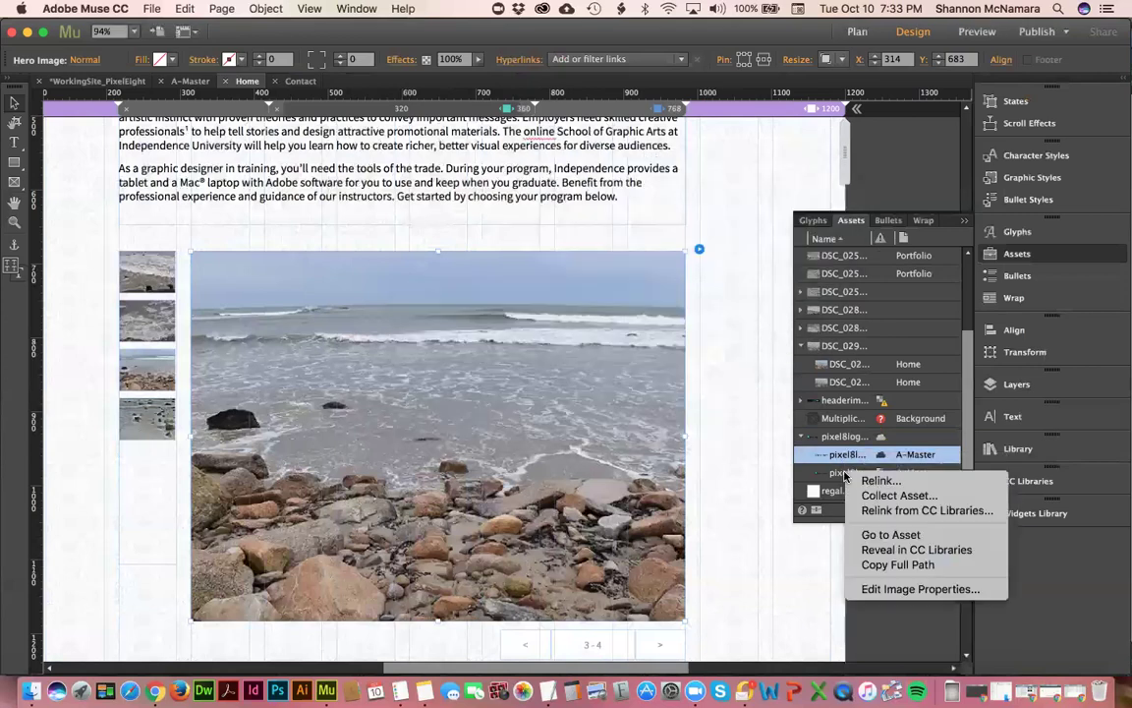
left_click(898, 589)
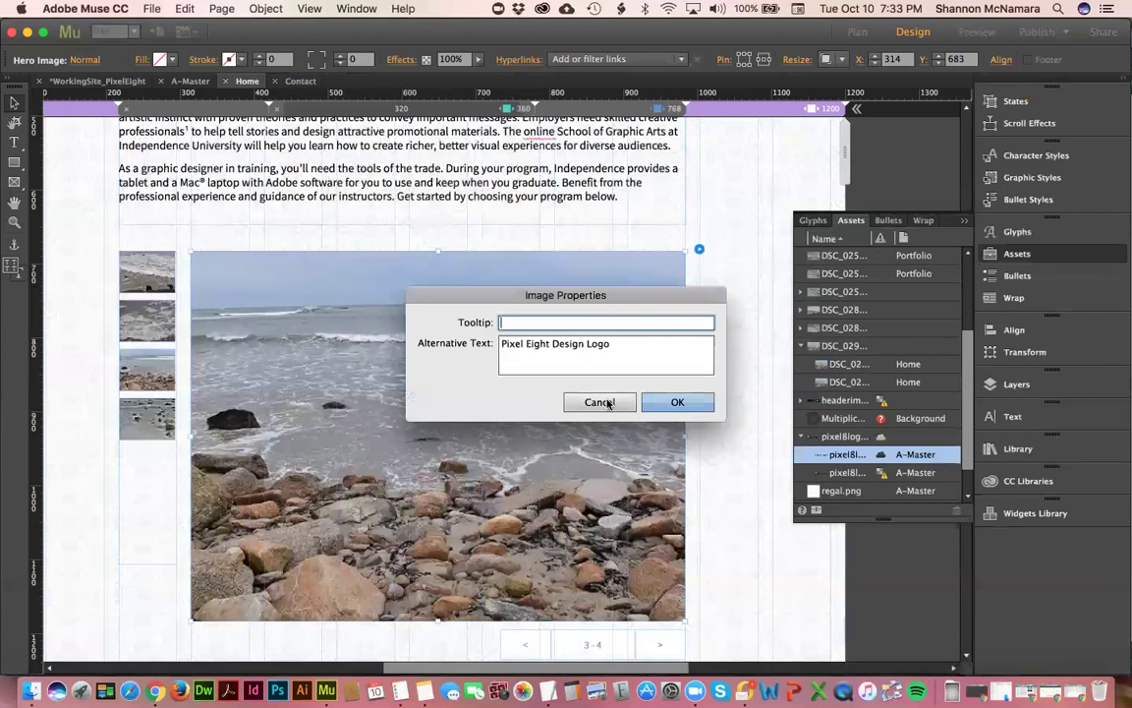
left_click(598, 402)
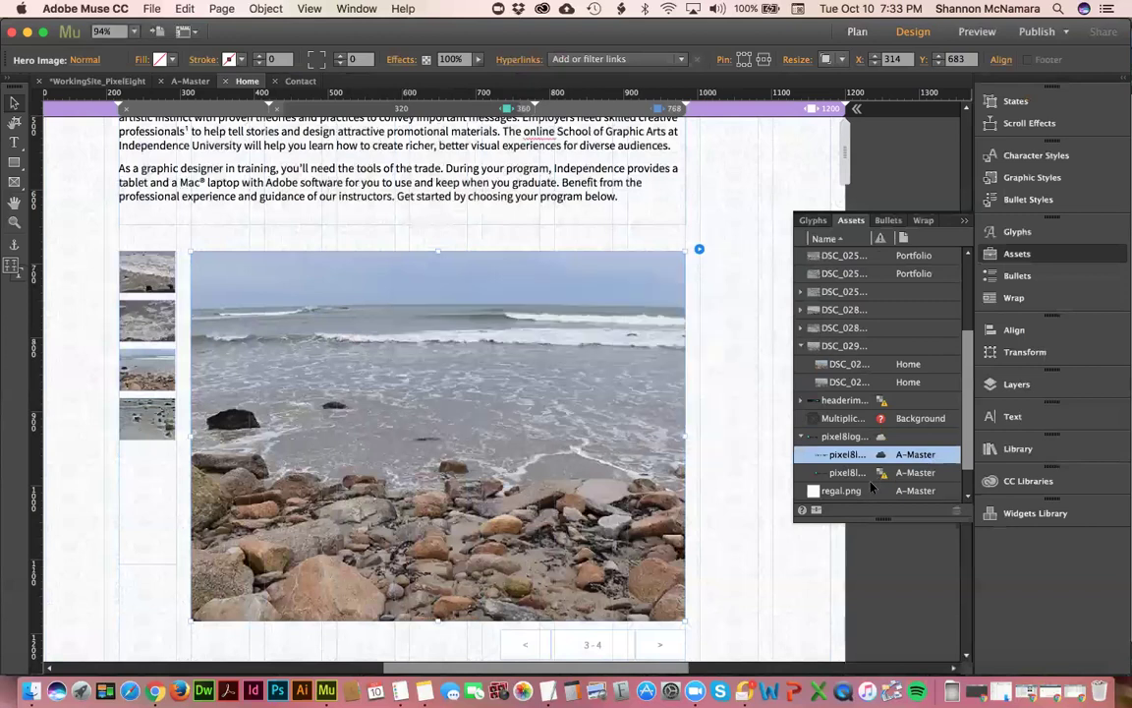
left_click(842, 439)
key("Left")
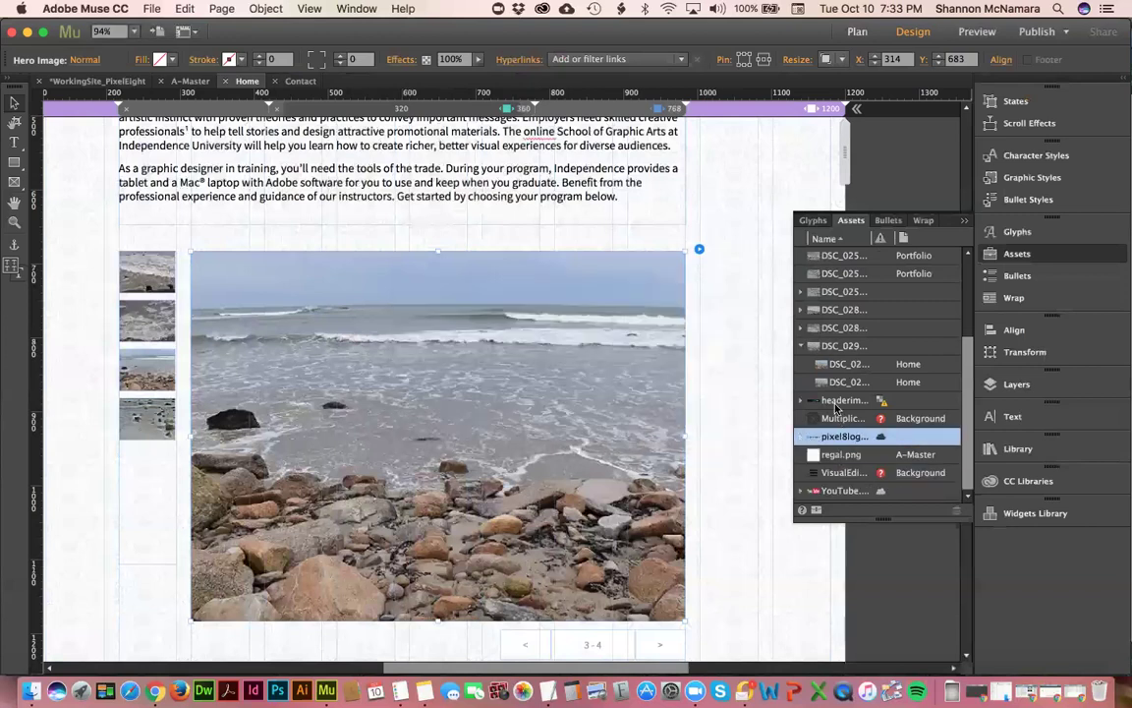
left_click(836, 402)
- Give headerimage.jpg the alternative text "Pixel Eight Design Background" in its image properties
right_click(836, 403)
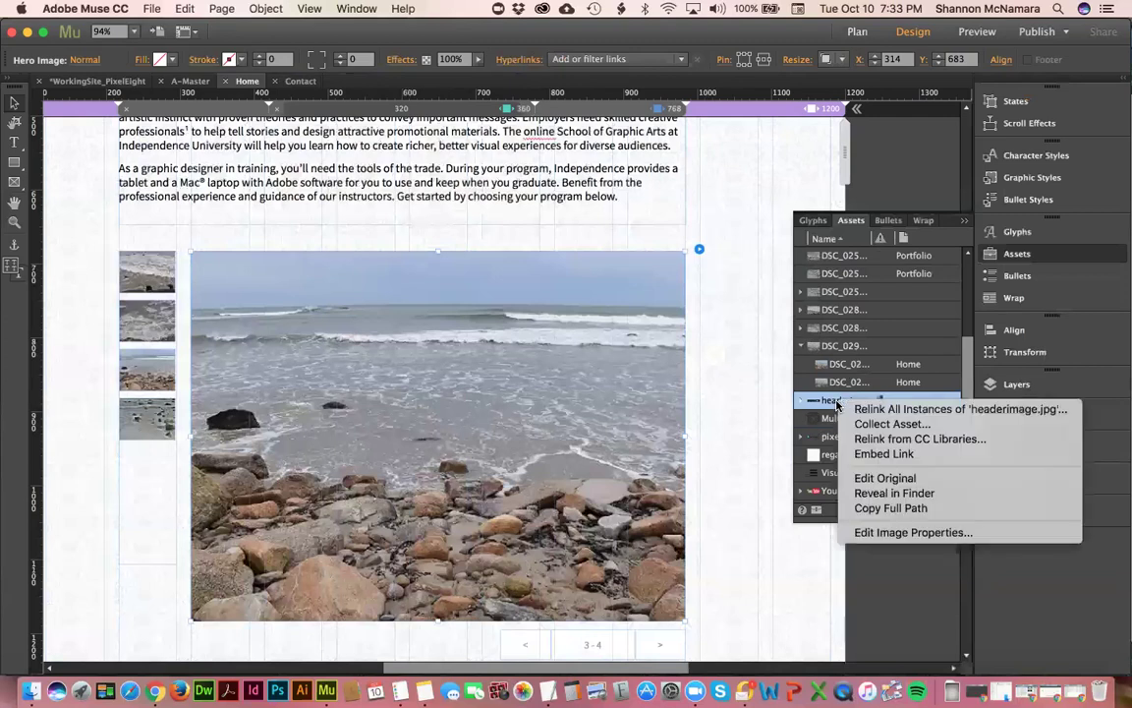
left_click(895, 532)
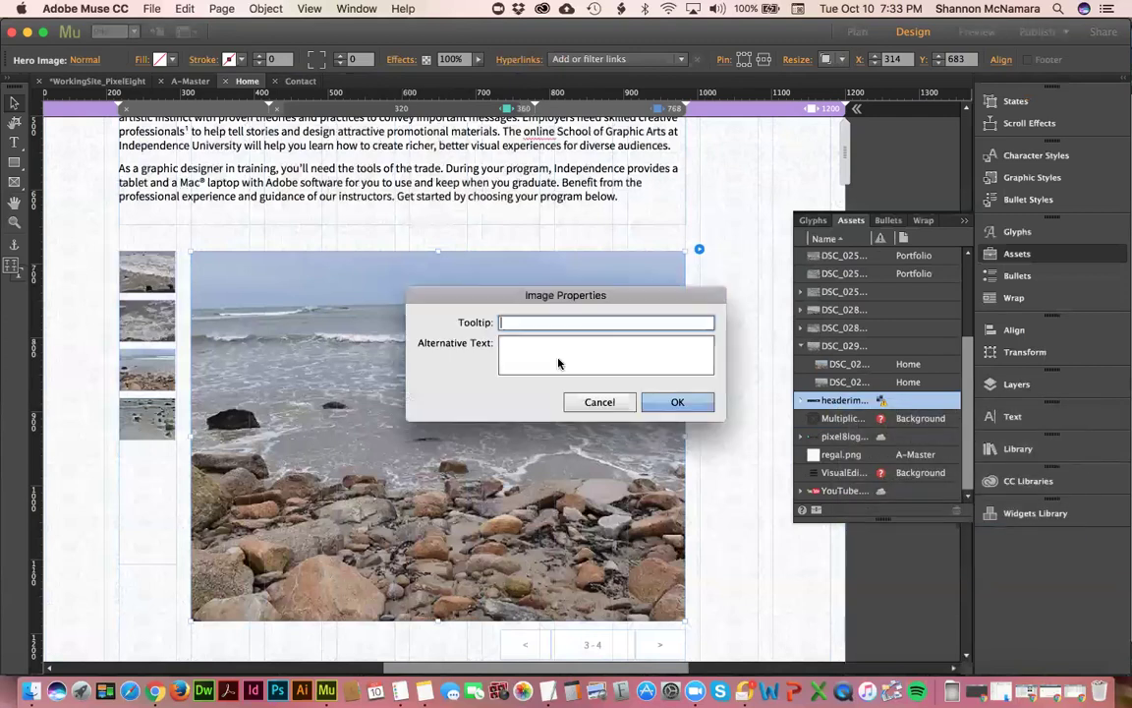
left_click(539, 340)
type("Pixel Eight Desg")
key("BackSpace")
type("ign")
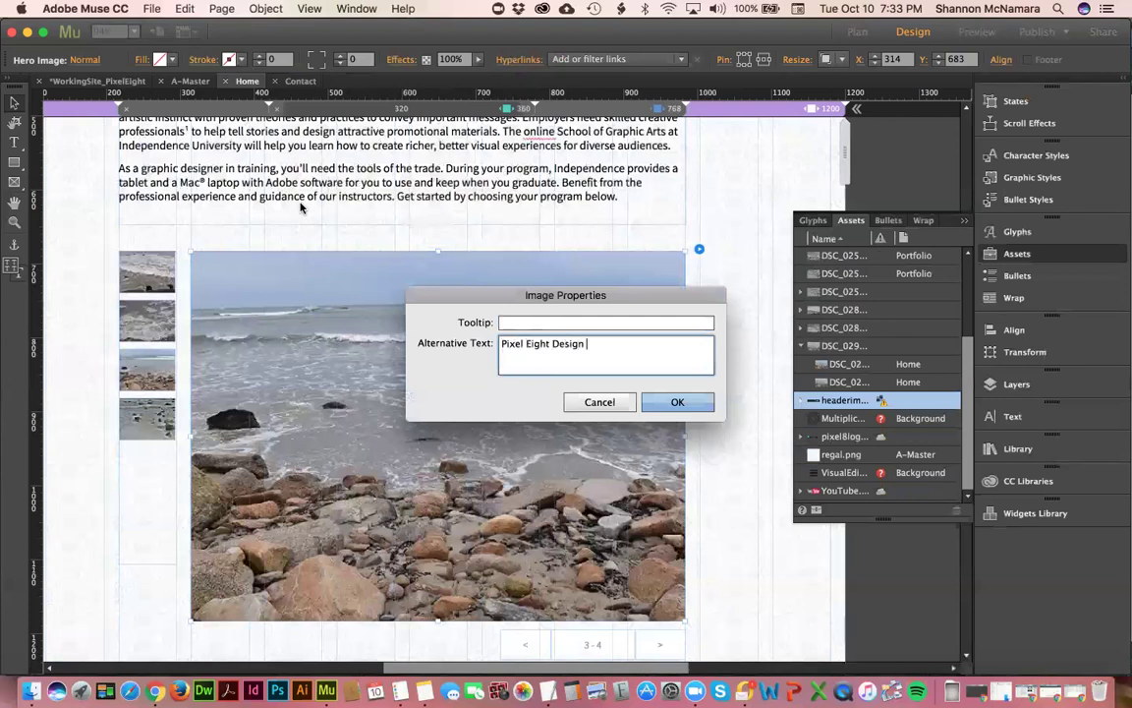
type(" H")
key("BackSpace")
type("Im")
key("BackSpace")
key("BackSpace")
type("Background")
left_click(677, 402)
- Give the YouTube.png icon the alternative text "YouTube" in its image properties
left_click(844, 491)
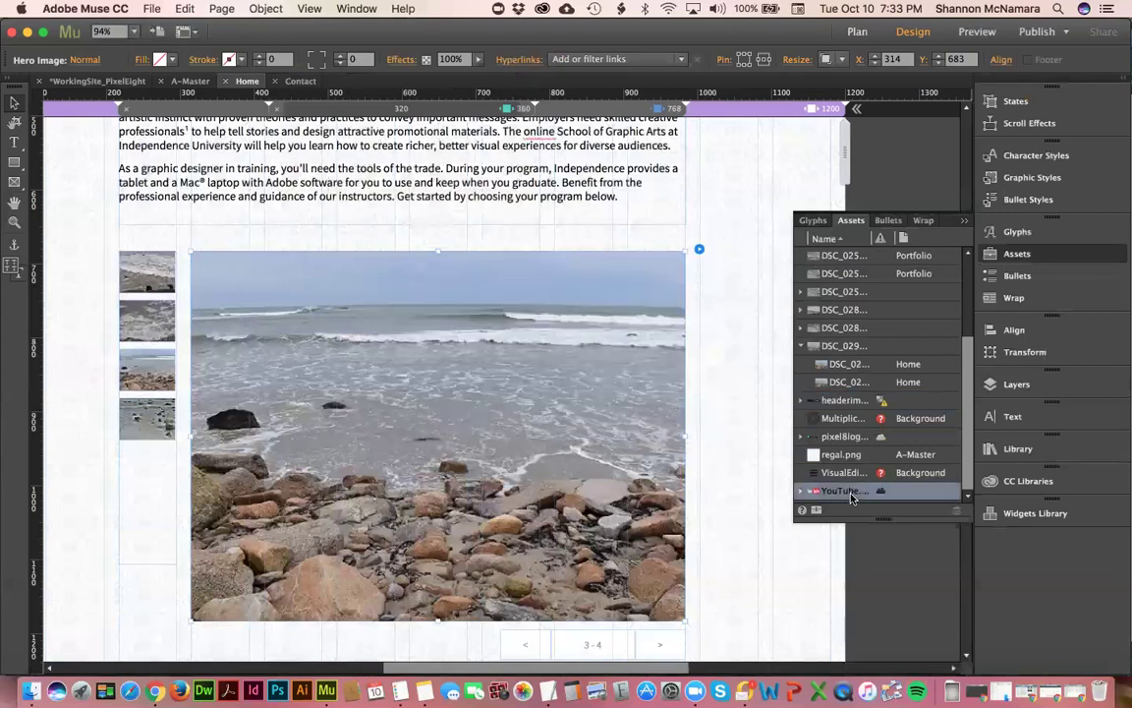
right_click(846, 492)
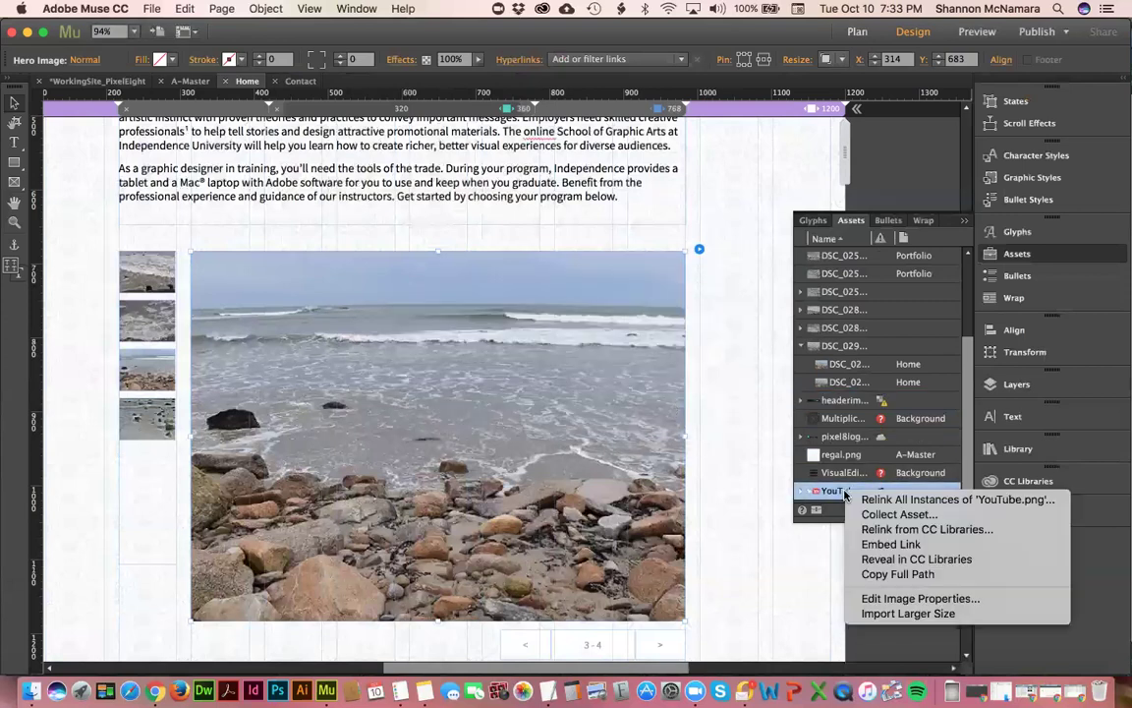
left_click(914, 597)
left_click(517, 368)
type("YouTube")
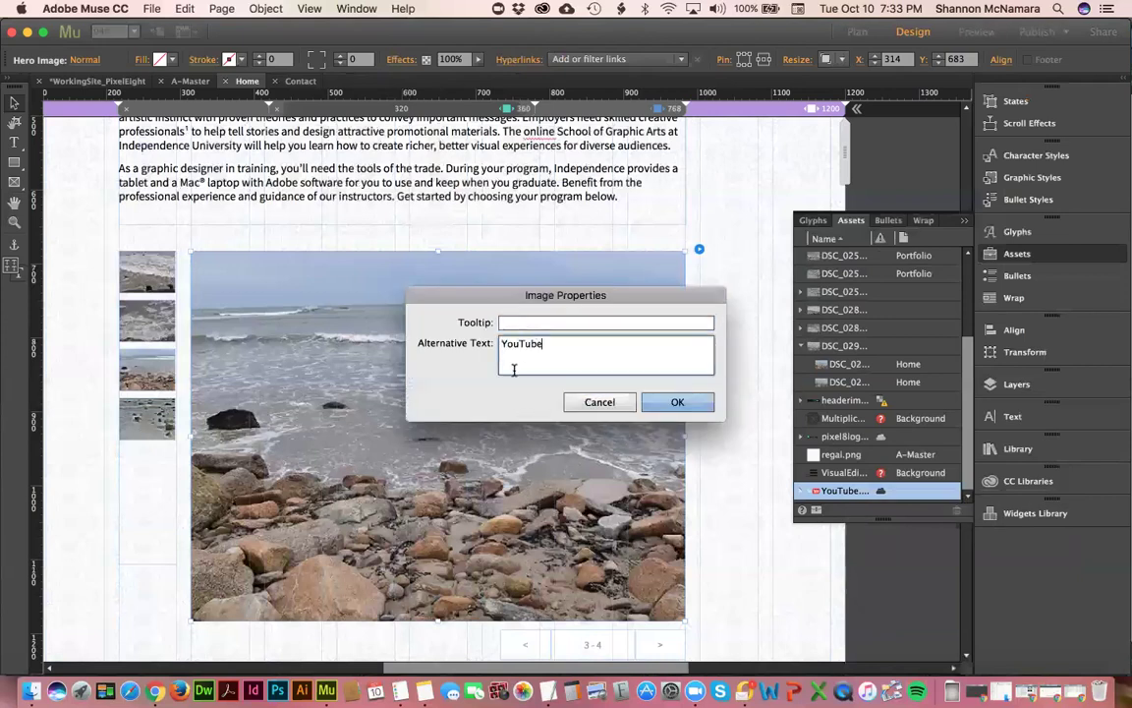
left_click(679, 401)
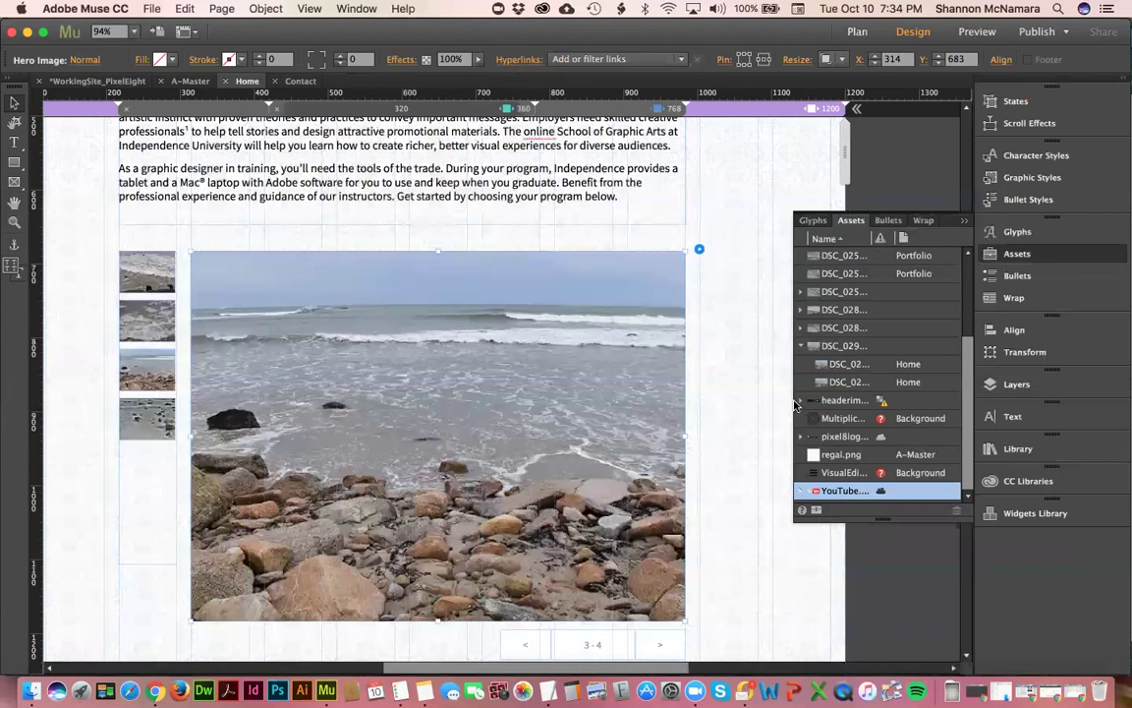
- Inspect the missing Background asset icons, then collapse the DSC_029 Home slideshow photo group
left_click(874, 474)
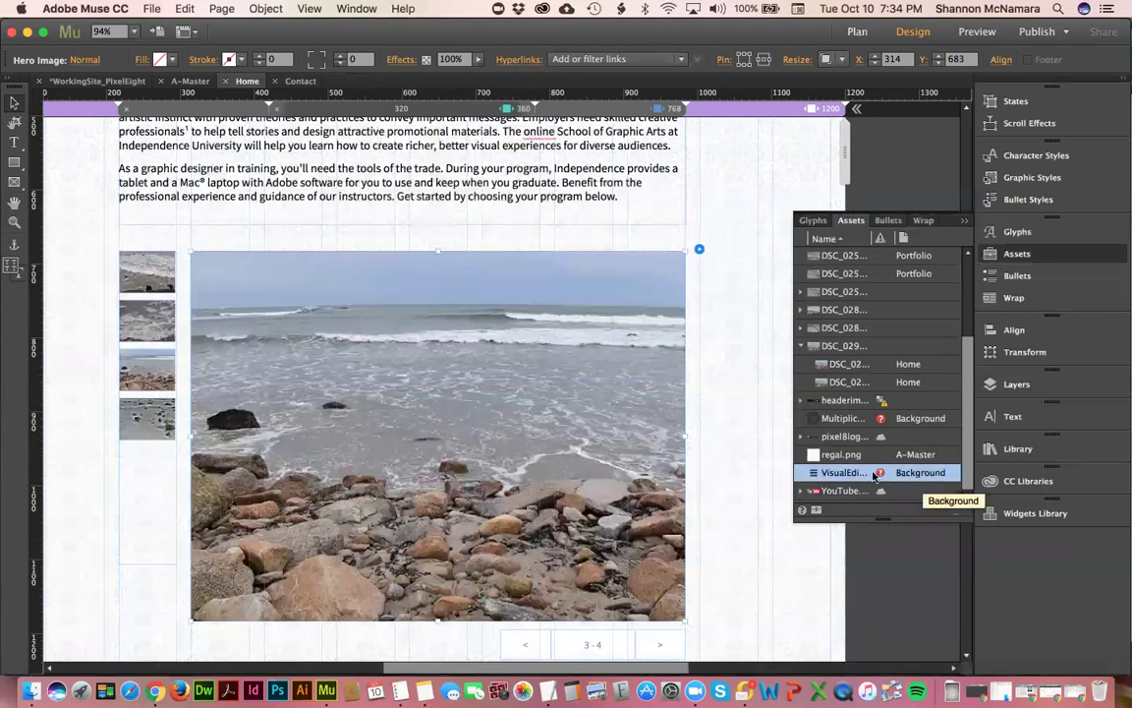
mouse_move(881, 476)
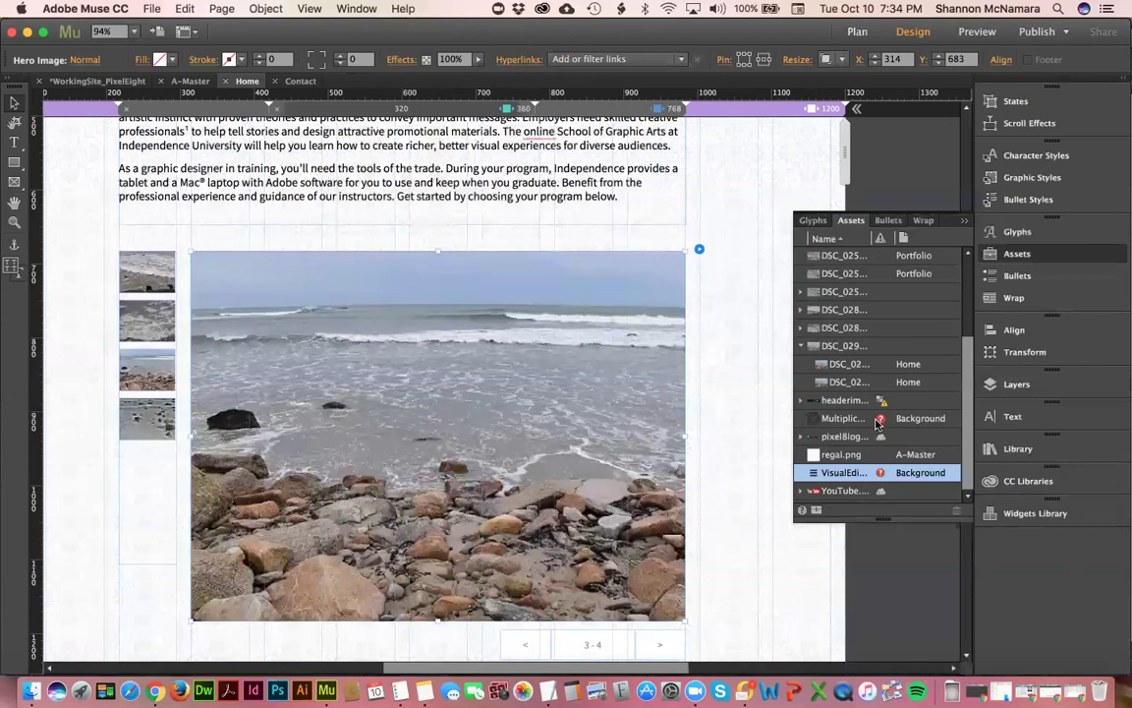
mouse_move(881, 423)
left_click(834, 364)
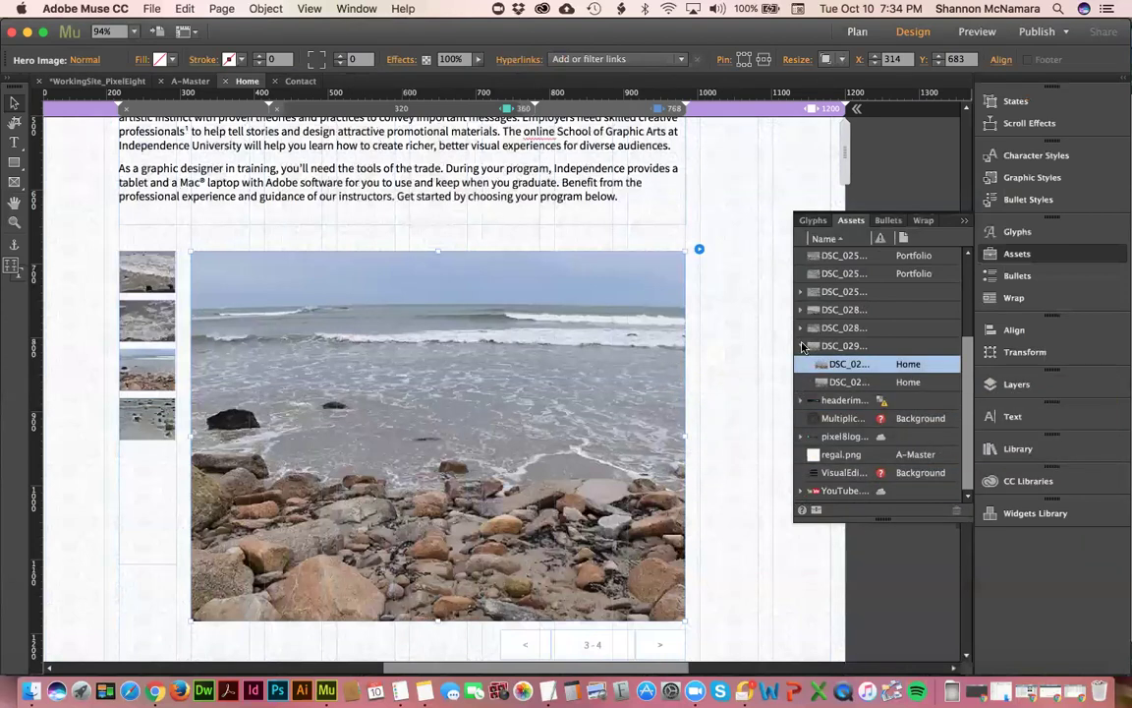
left_click(802, 346)
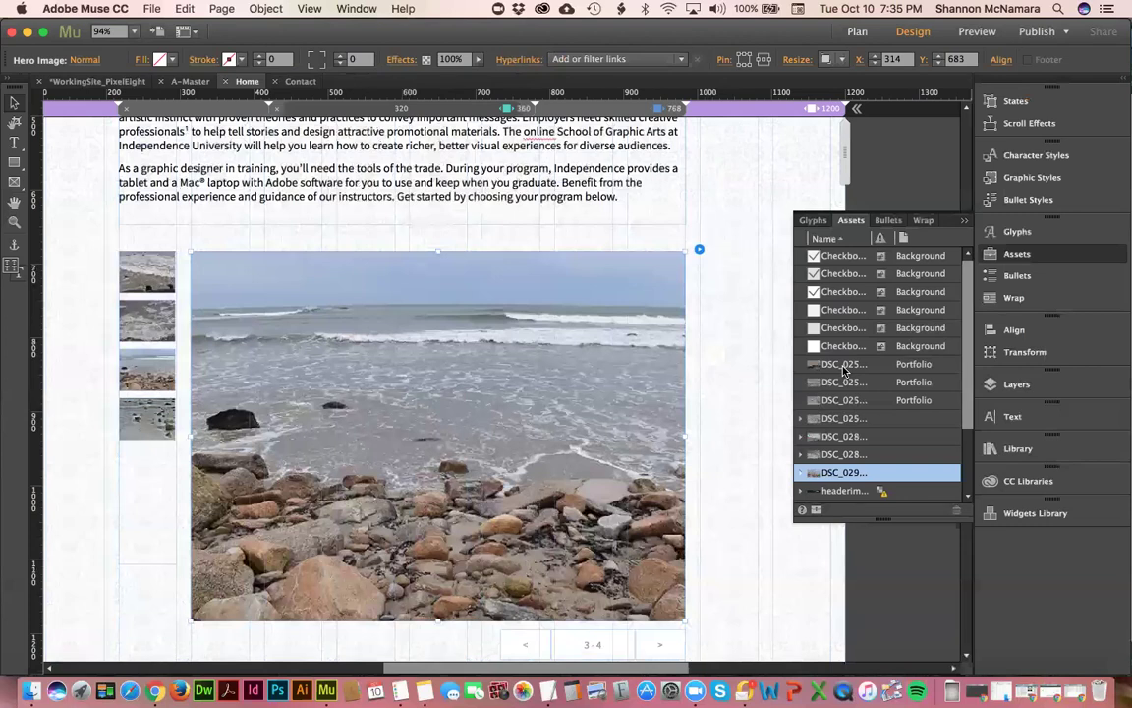
- Review the assignment's SEO requirements in Chrome, then open Page Properties for the Home page
key("super+Tab")
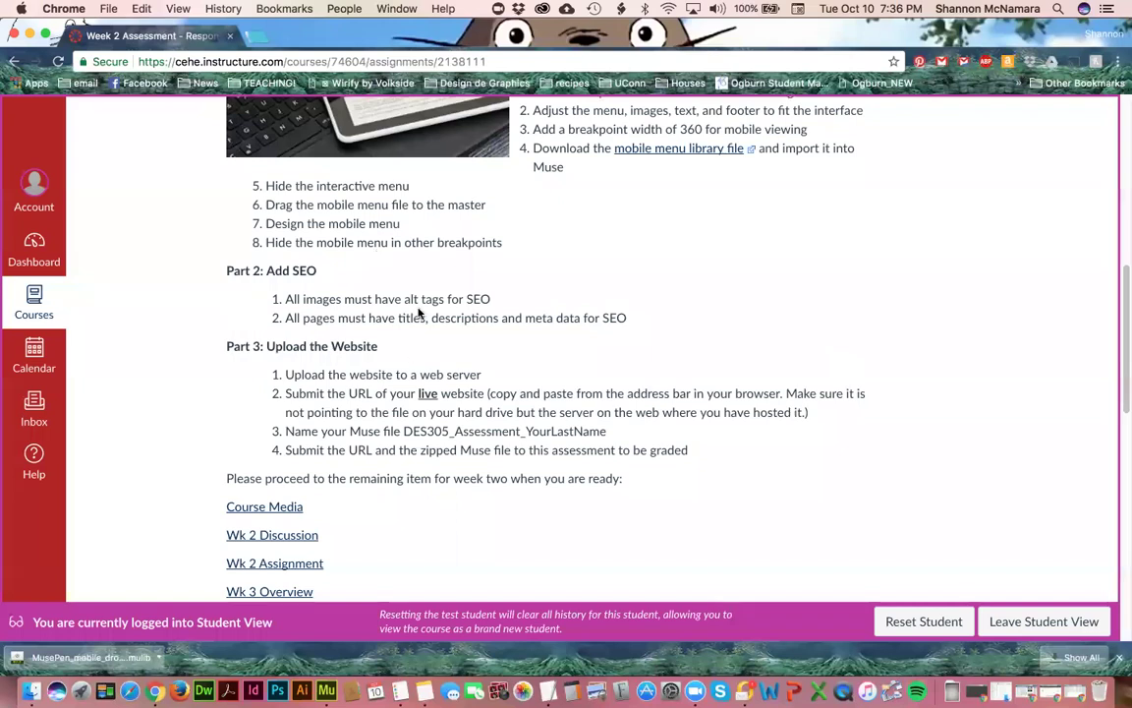
key("super+Tab")
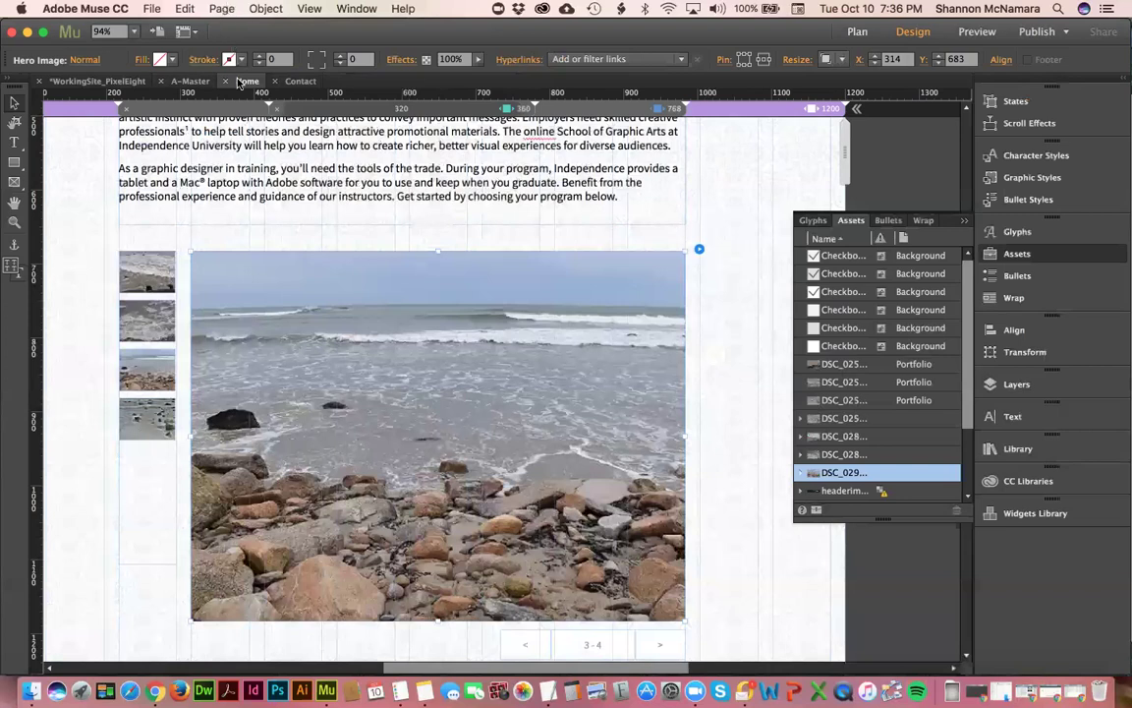
left_click(250, 81)
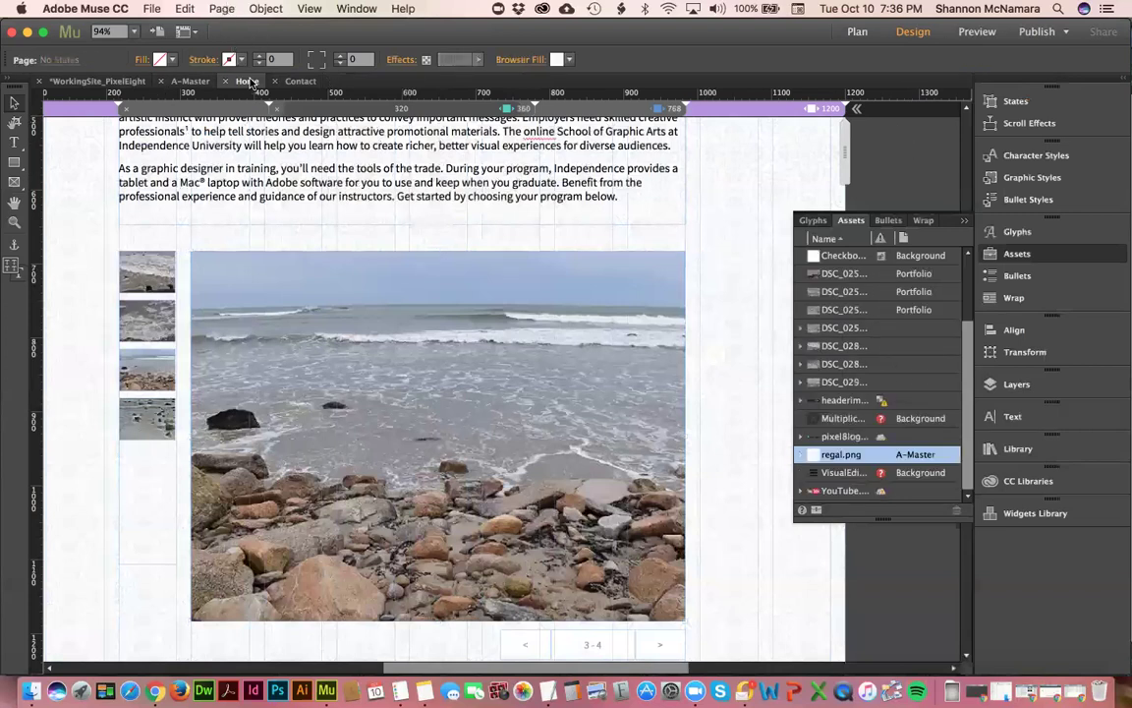
left_click(222, 9)
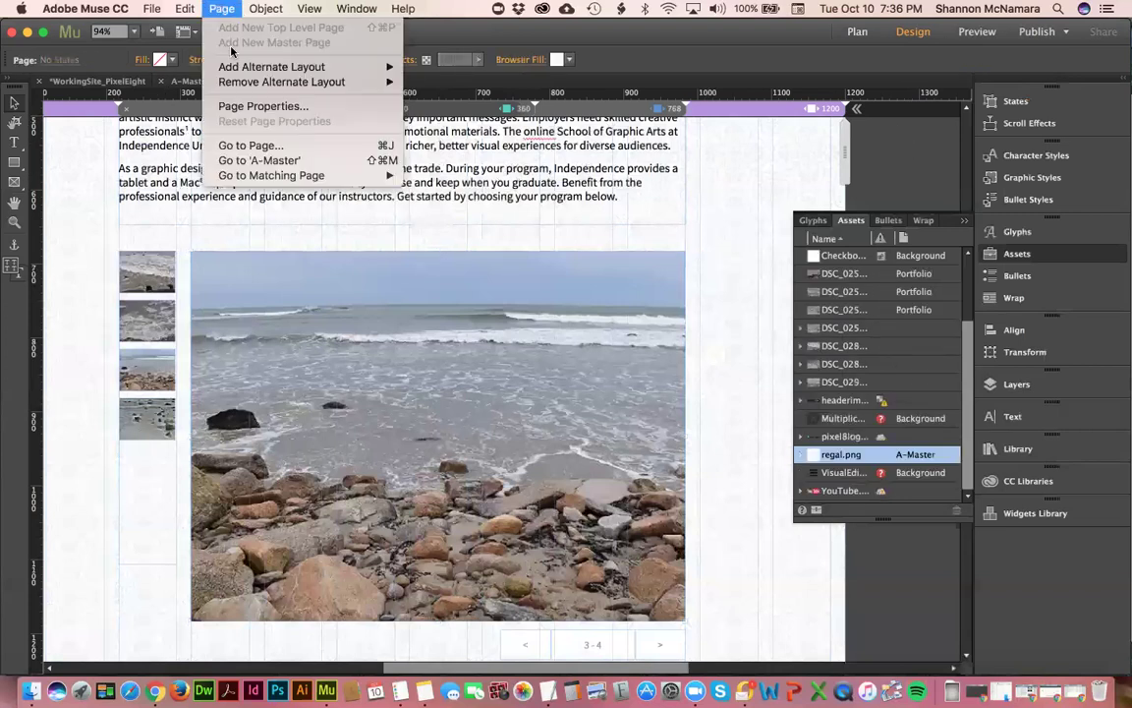
left_click(262, 105)
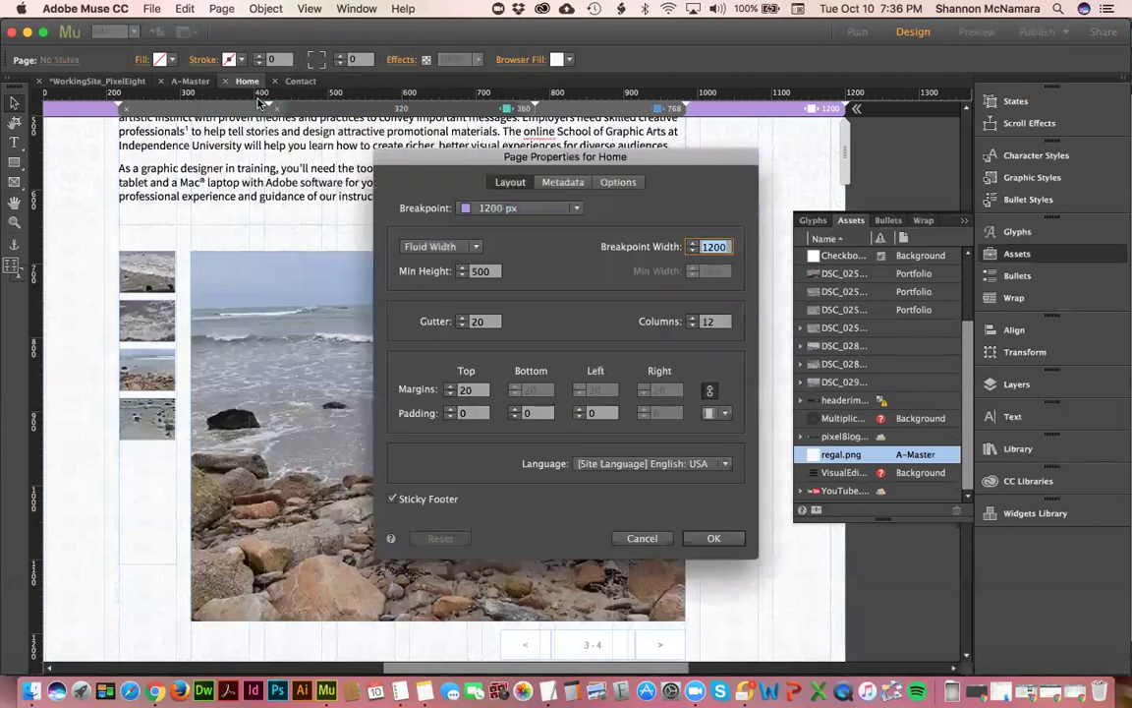
- Uncheck Same as Page Name and set the Home page title to 'Home Pixel Eight Design'
left_click(575, 184)
left_click(615, 184)
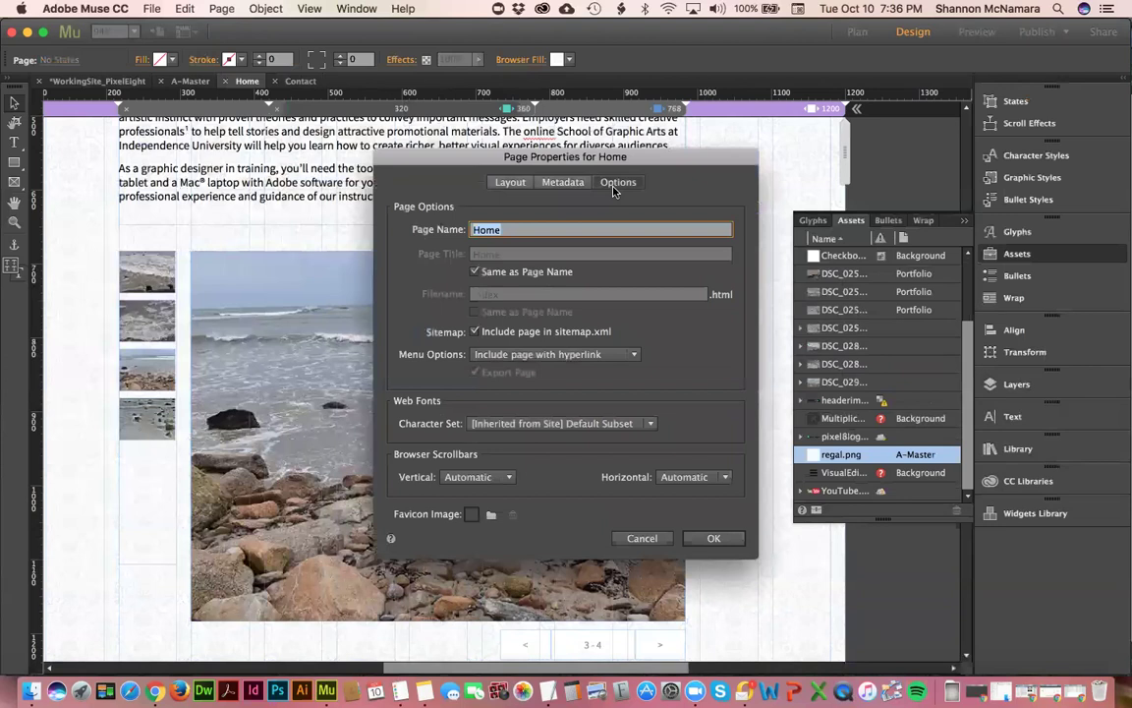
left_click(504, 228)
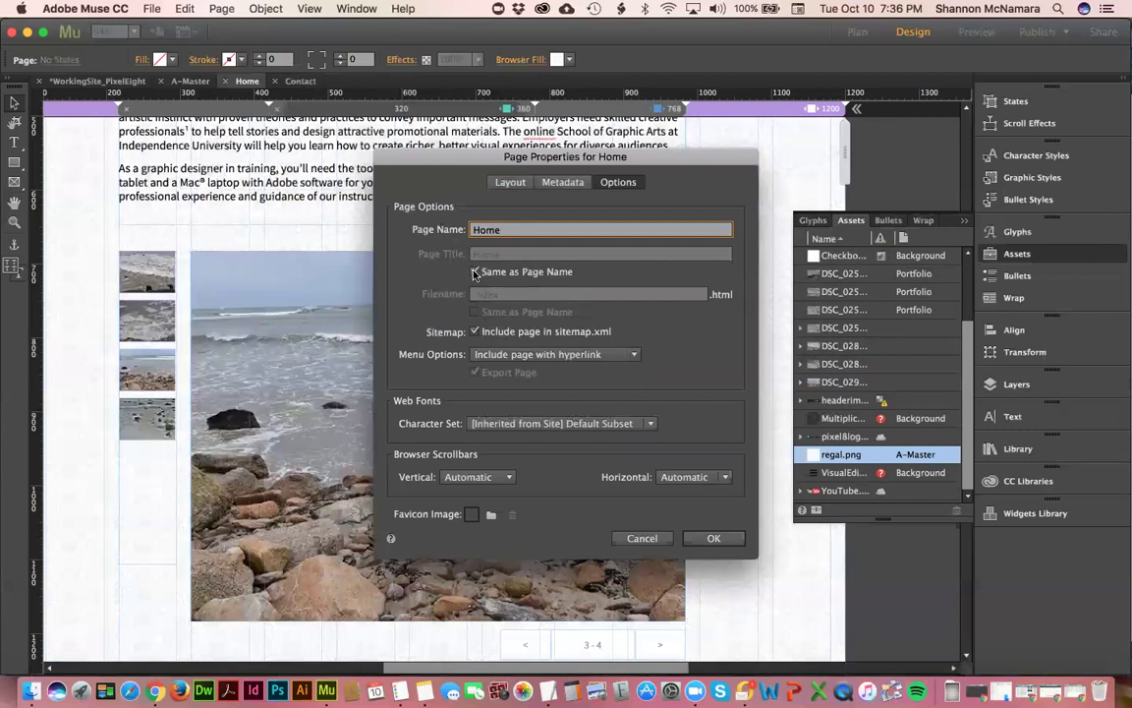
left_click(475, 272)
left_click(515, 258)
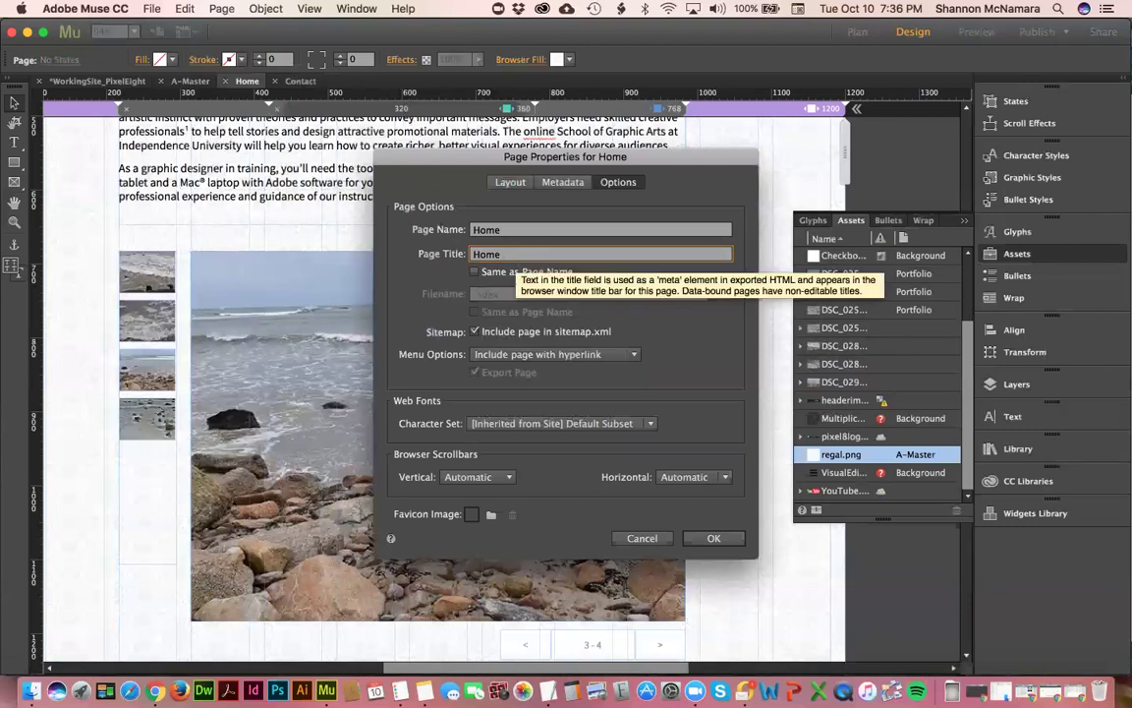
type("Pixel Eight Design")
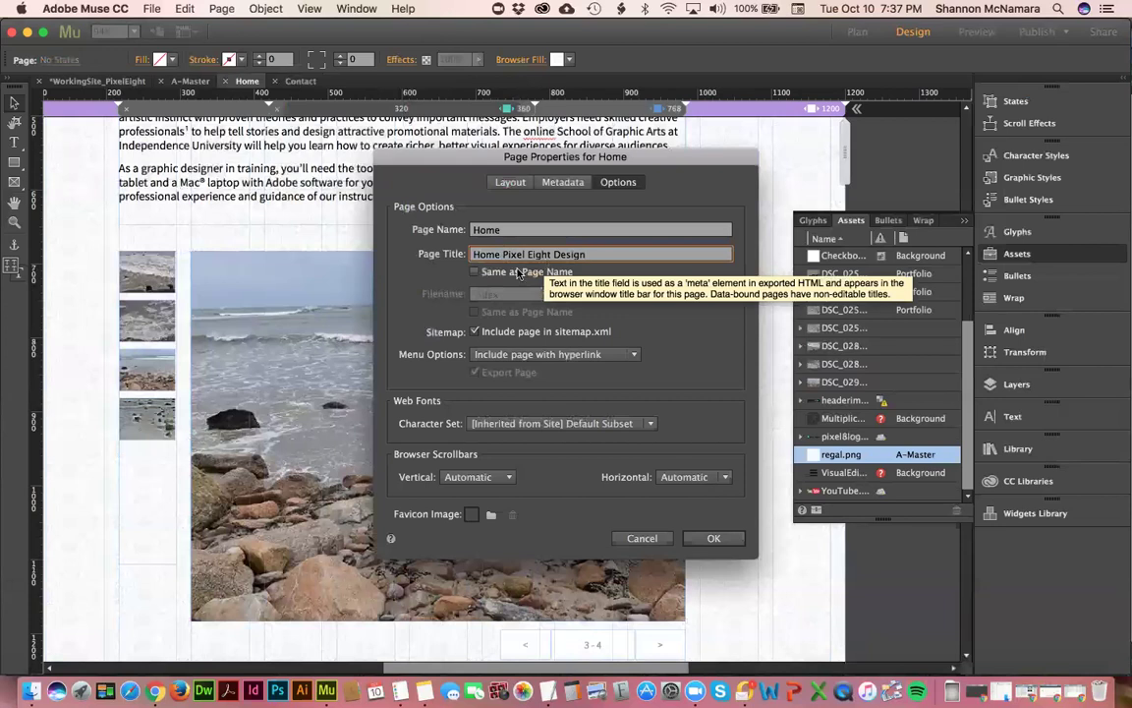
left_click(562, 183)
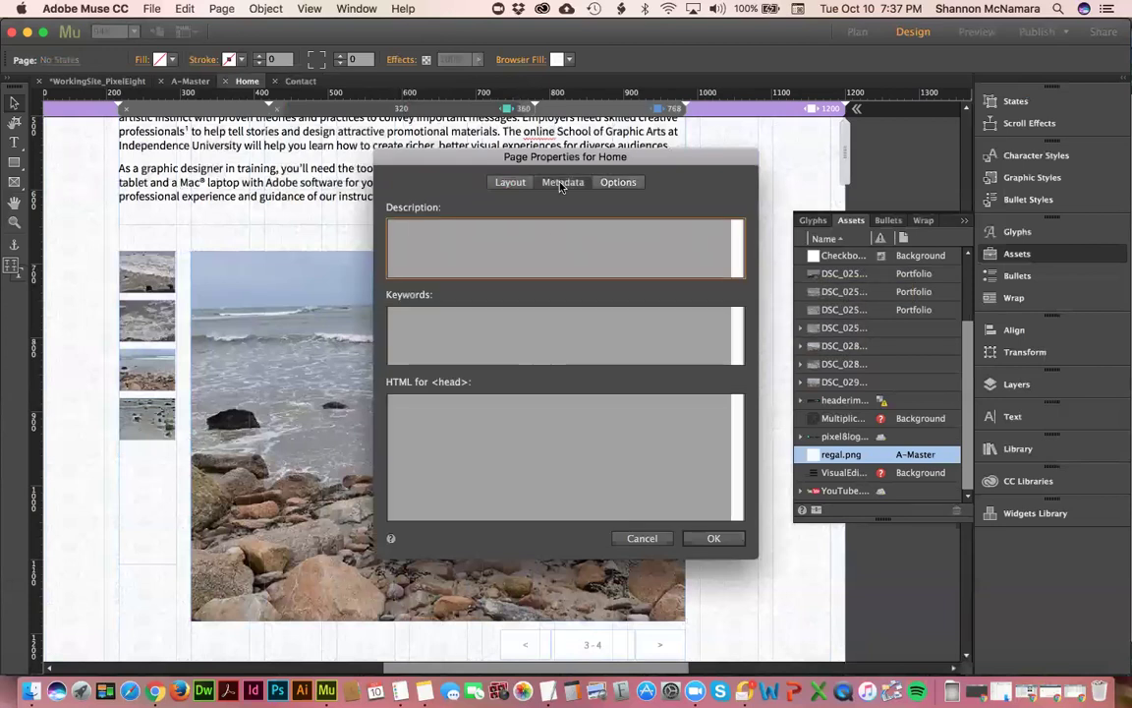
- Enter Home page keywords 'Graphic design, web design, photography, illustration' and apply the properties
left_click(438, 331)
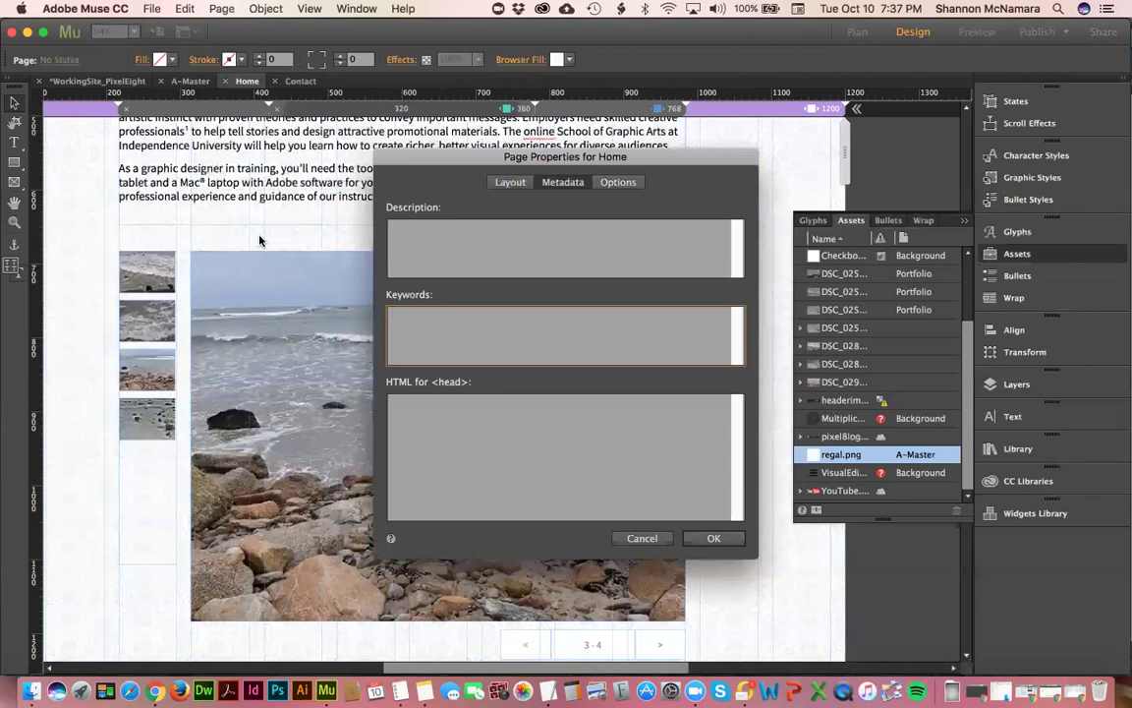
type("Graphic design, web des")
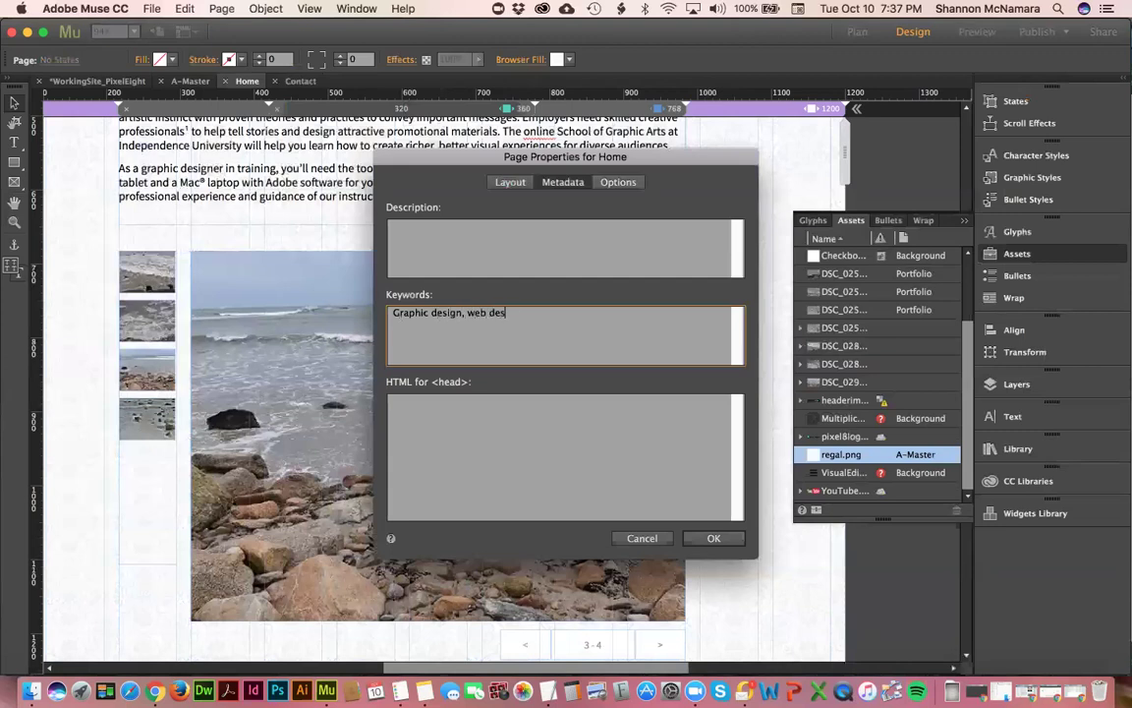
type("ign, photography, illustration")
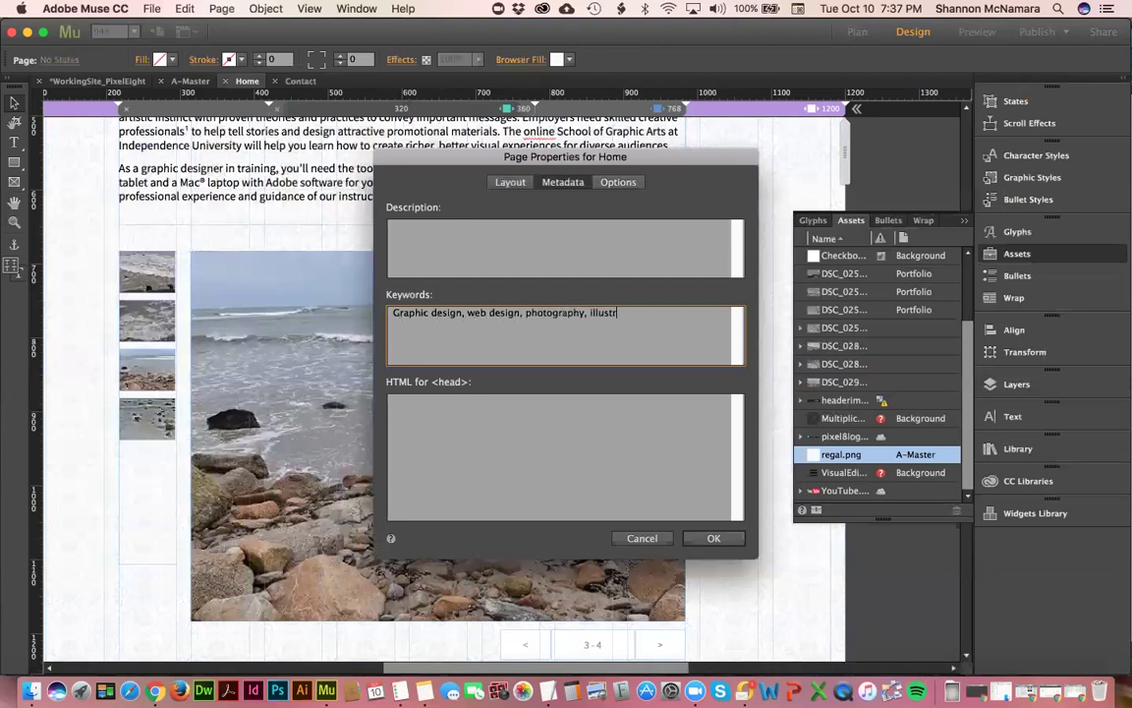
left_click(715, 539)
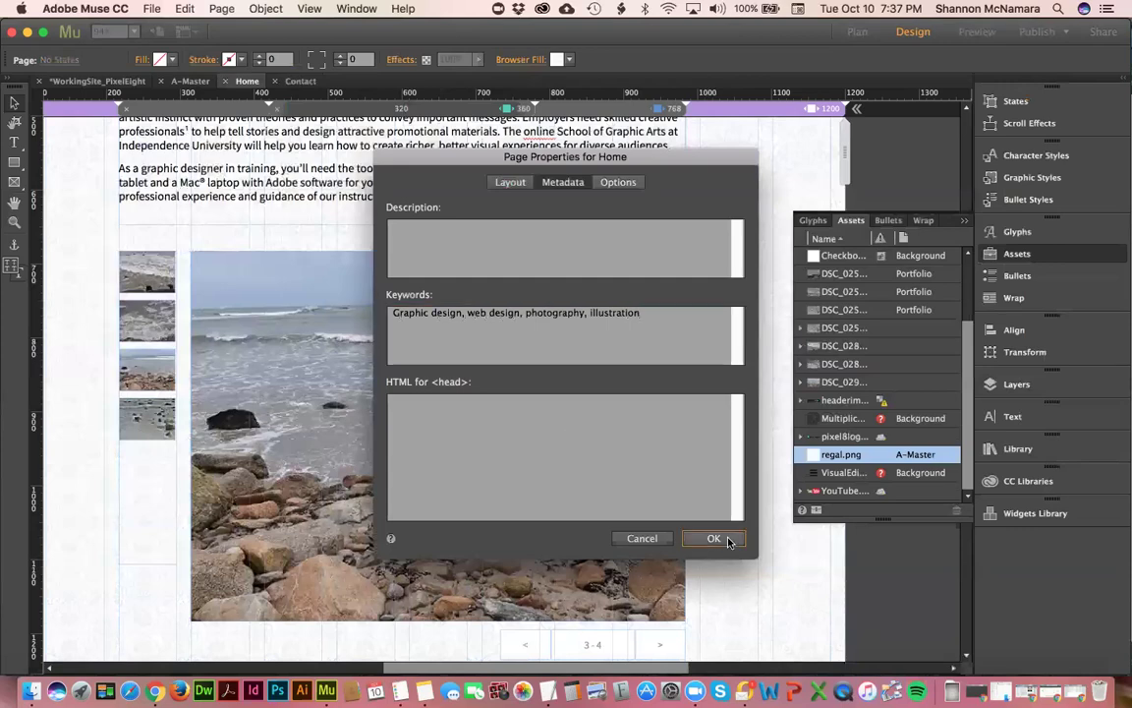
scroll(407, 369, "up", 5)
- Switch to the Contact page, zoom to fit, and open its Page Properties
scroll(401, 380, "up", 2)
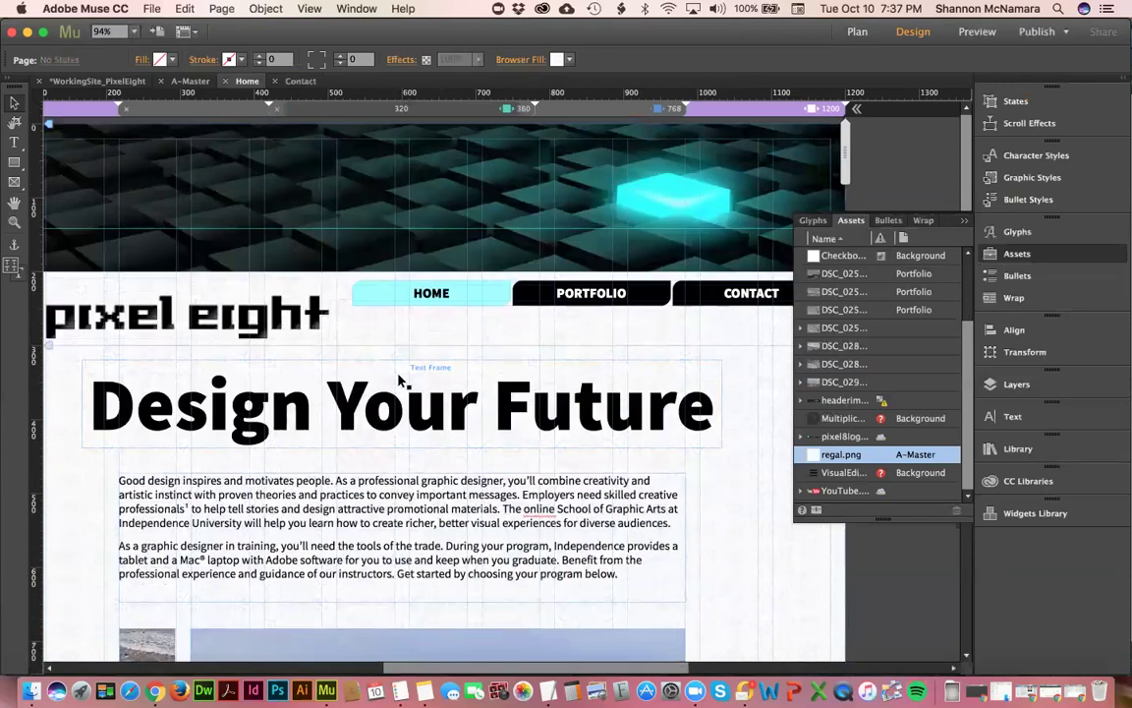
key("super+0")
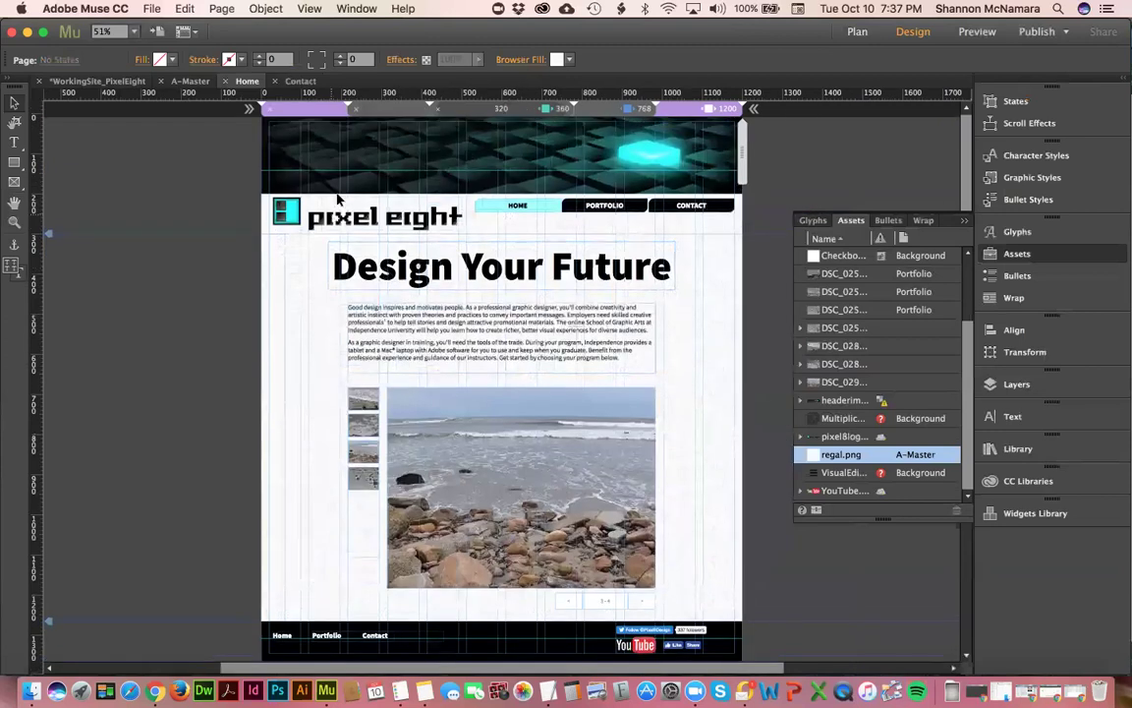
left_click(297, 81)
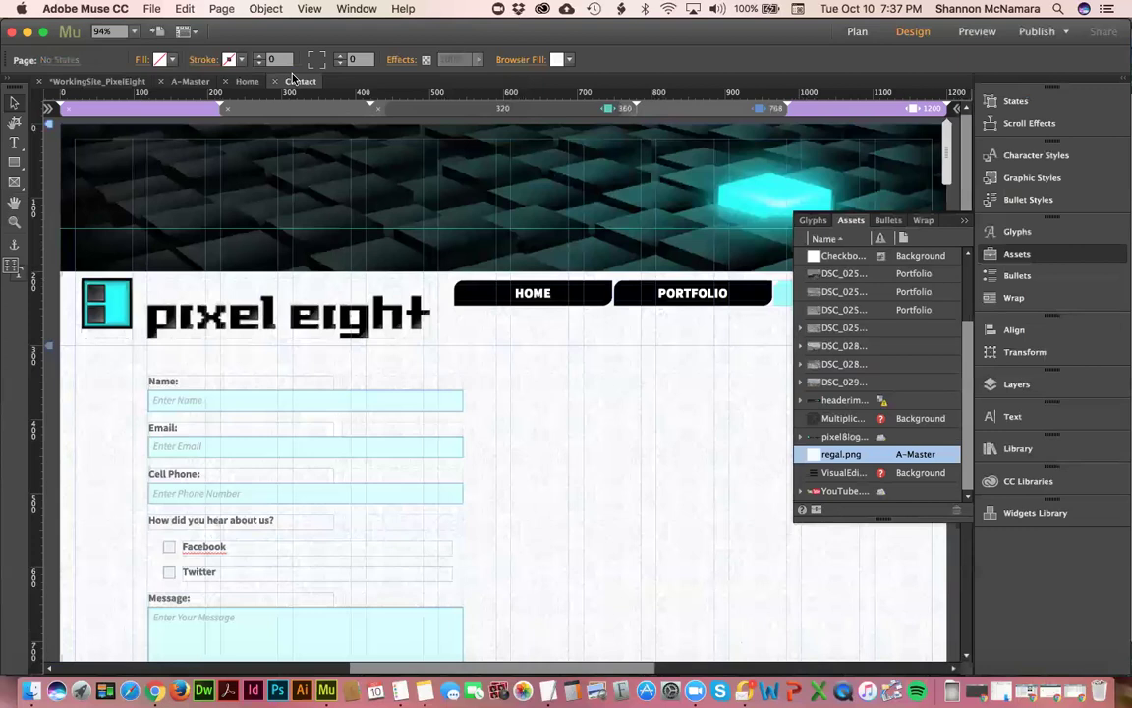
key("super+0")
left_click(221, 9)
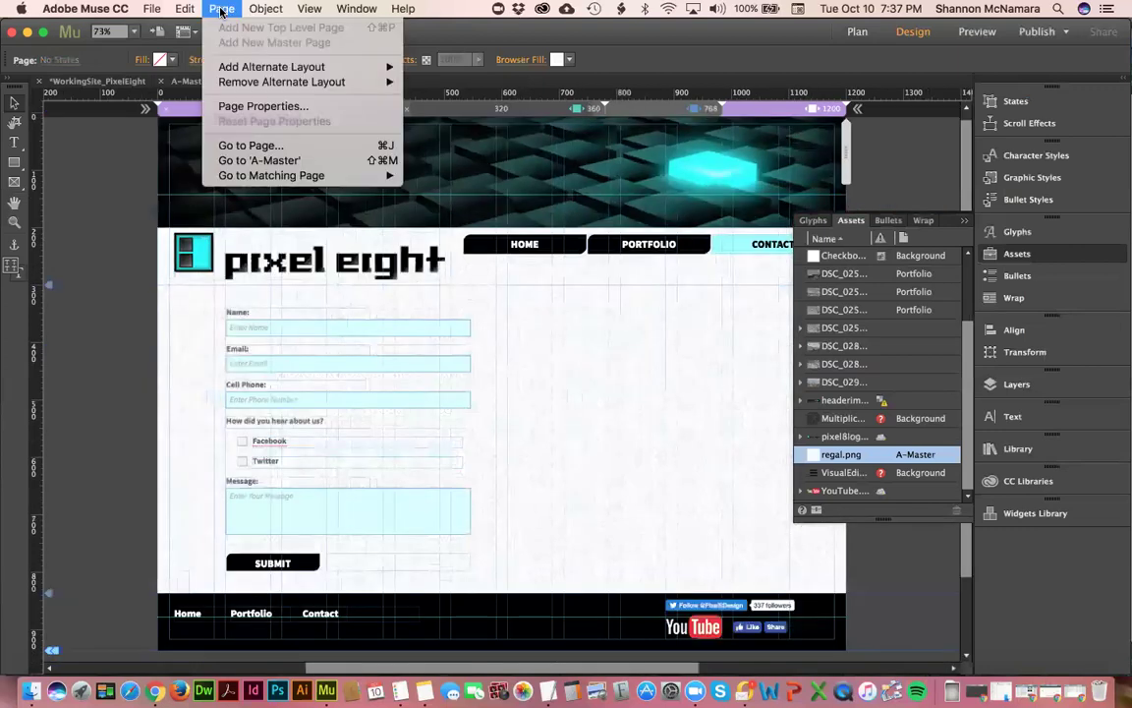
left_click(244, 107)
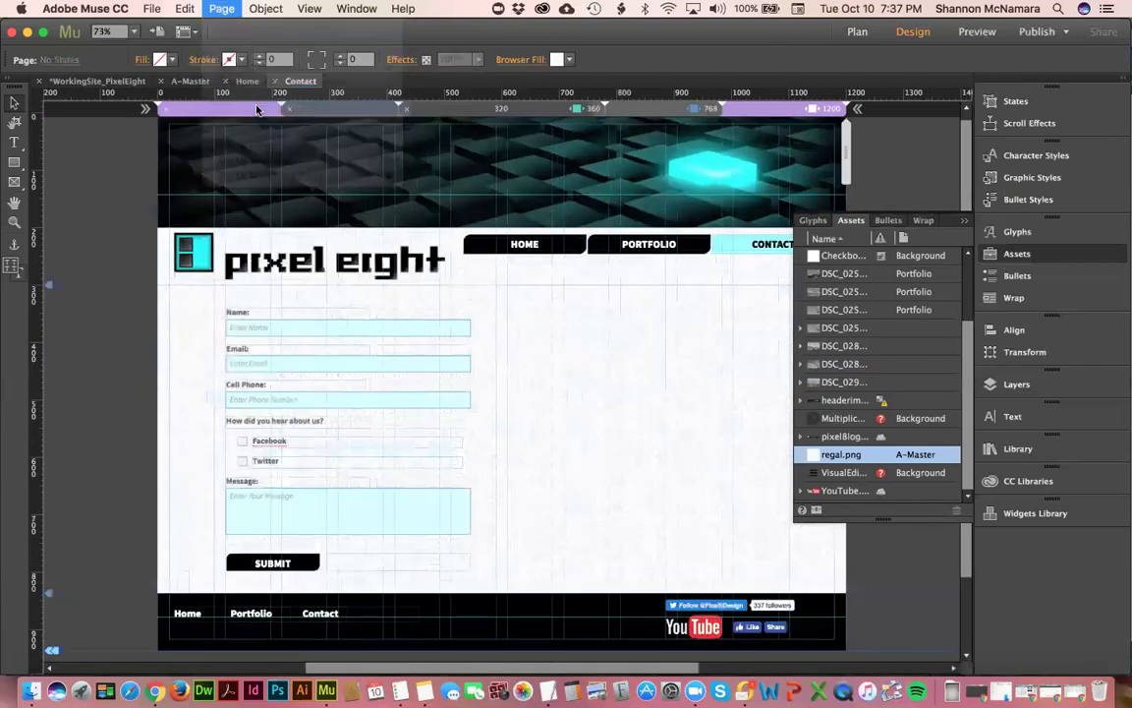
- Enter Contact keywords 'Graphic design, web design, photography, contact us, facebook, twitter, youtube'
left_click(440, 314)
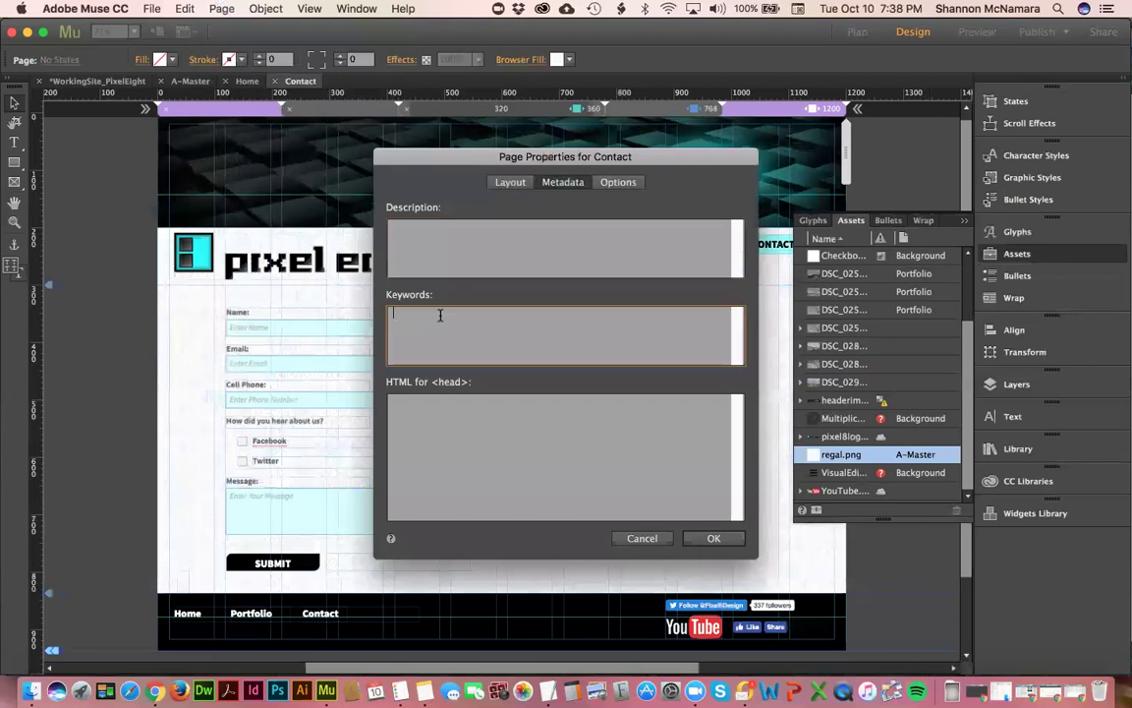
type("Graphic design, web design, ")
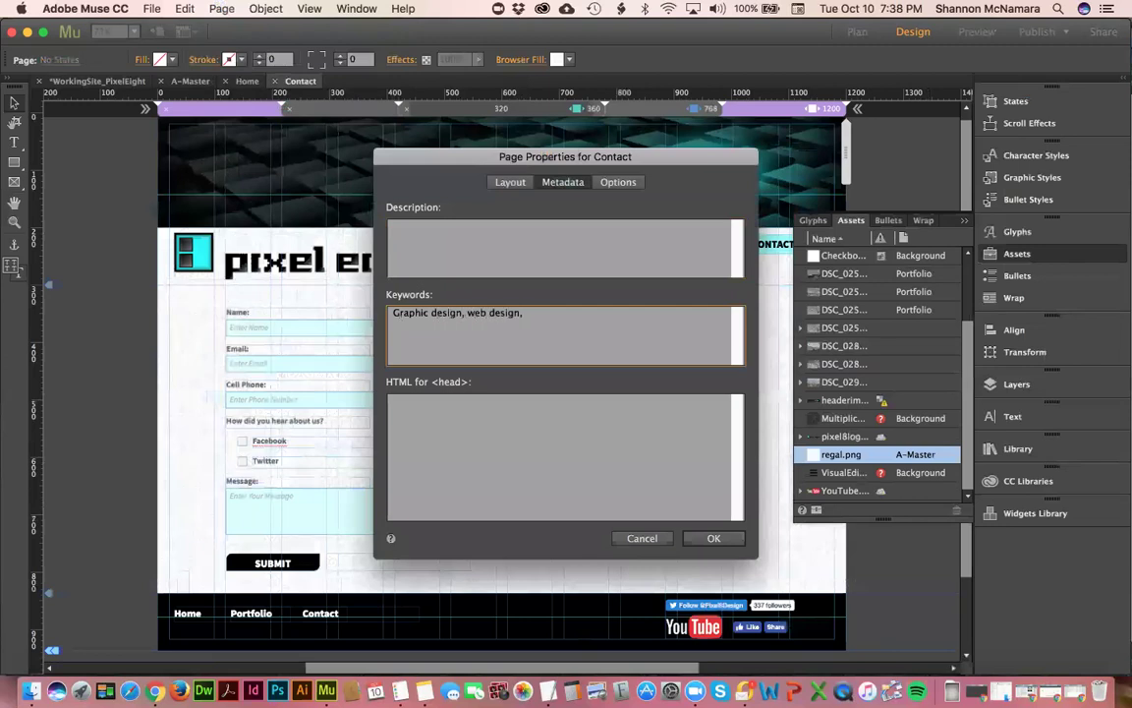
type("photography, contact us, facebook,")
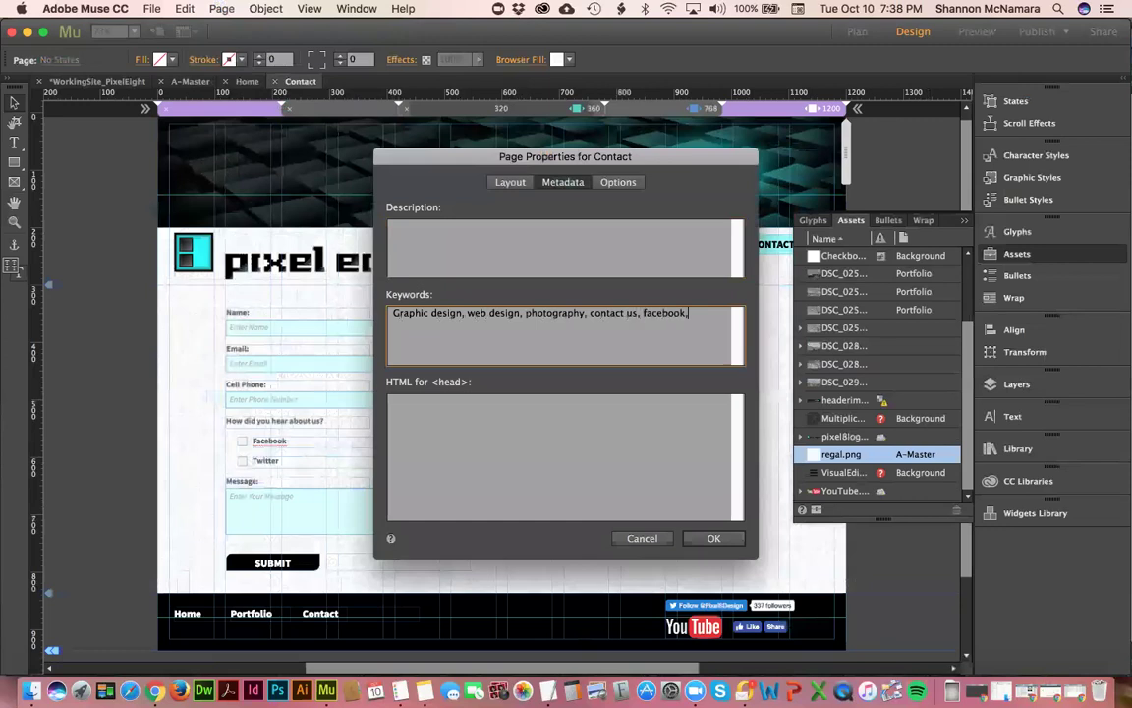
type(" twitter, youtube")
left_click(615, 182)
- Title the Contact page 'Contact Pixel Eight Design', check Export Page, and apply
left_click(521, 270)
left_click(519, 253)
type("Pixe")
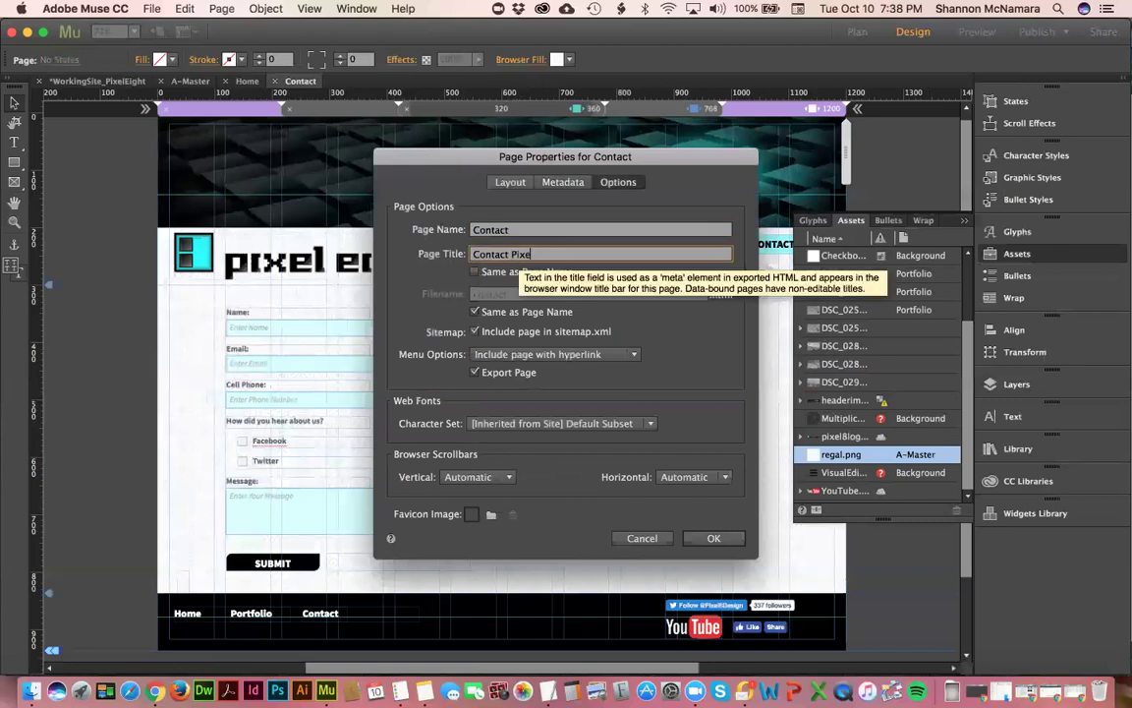
type("l Eight Design")
left_click(513, 230)
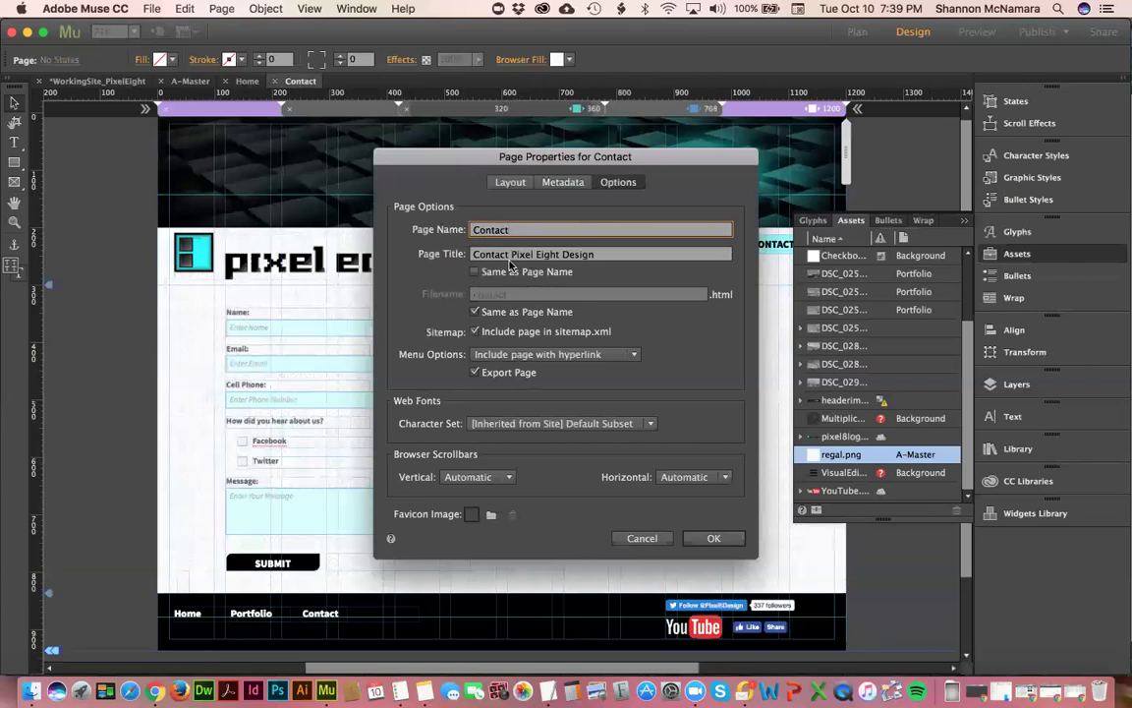
left_click(475, 371)
left_click(721, 539)
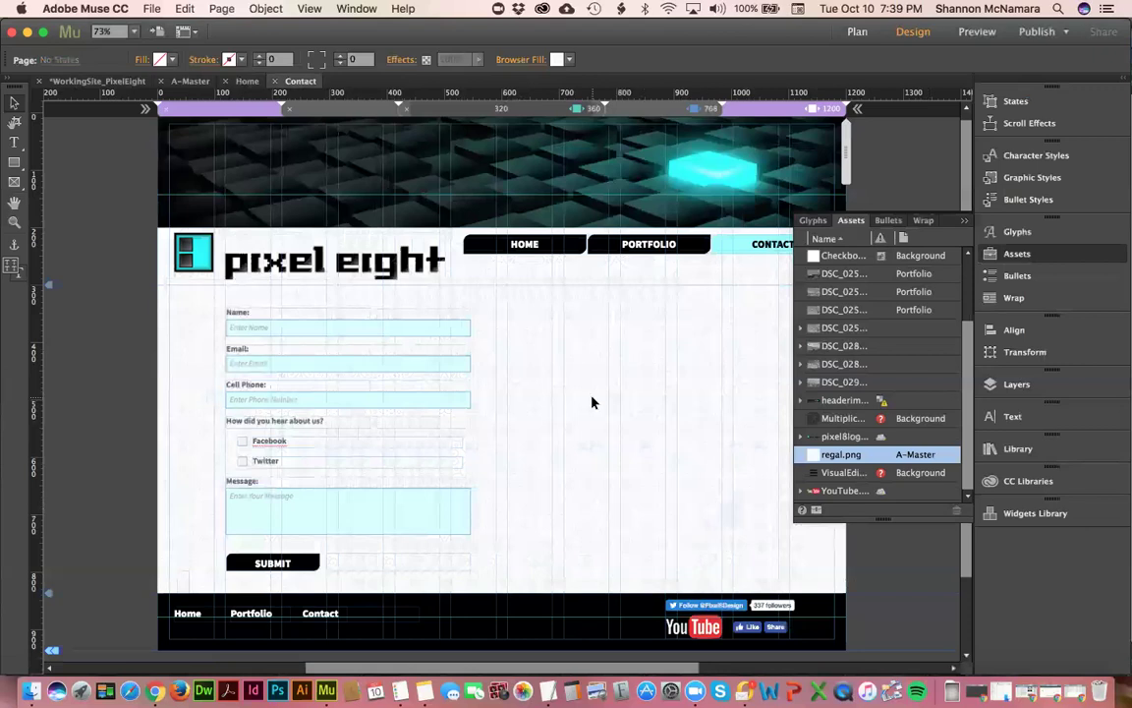
- After rechecking the assignment, set the Contact page description to 'Pixel Eight Design Contact Page'
key("super+Tab")
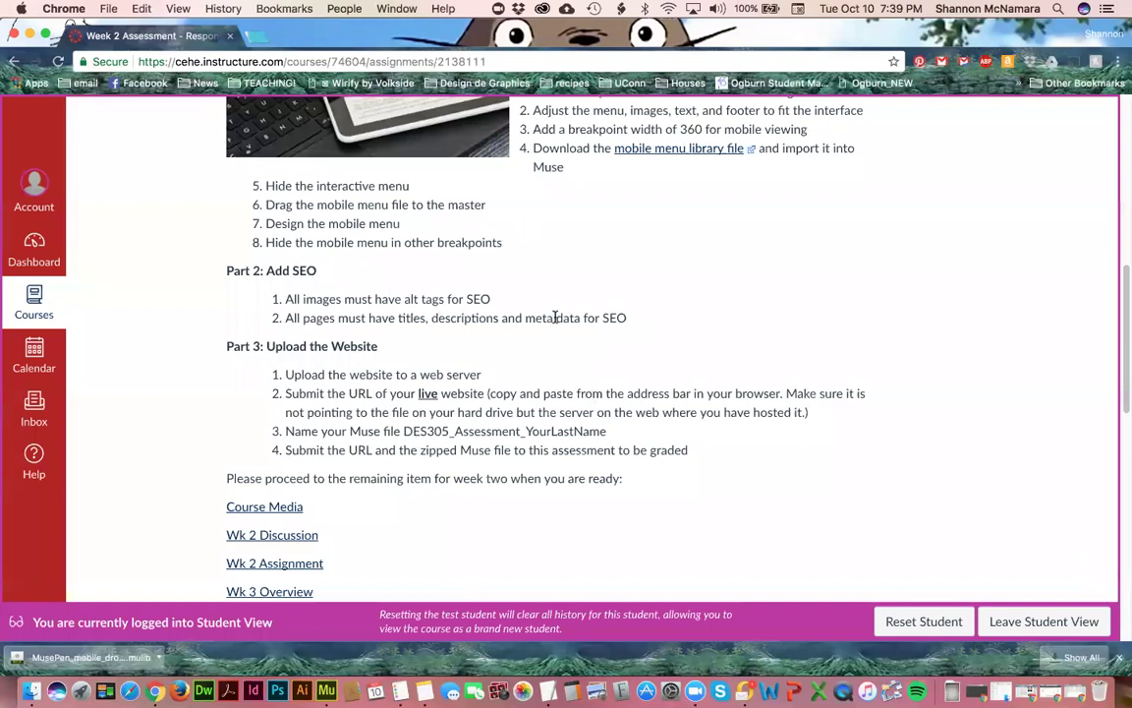
key("super+Tab")
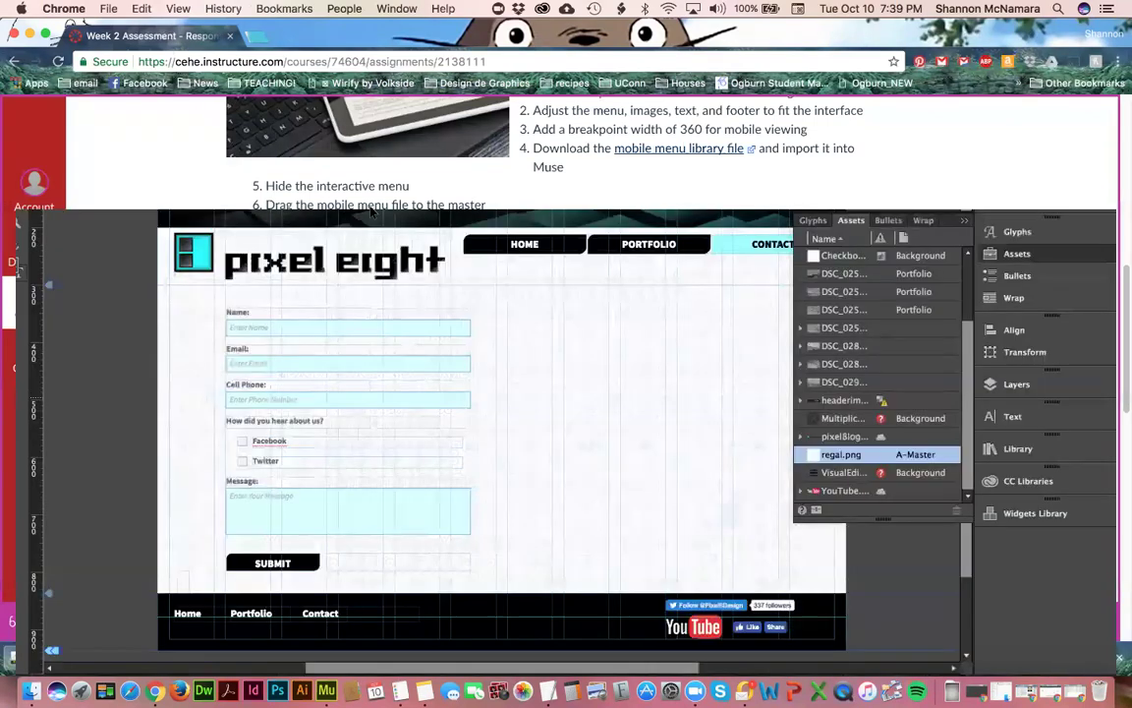
left_click(222, 8)
left_click(260, 105)
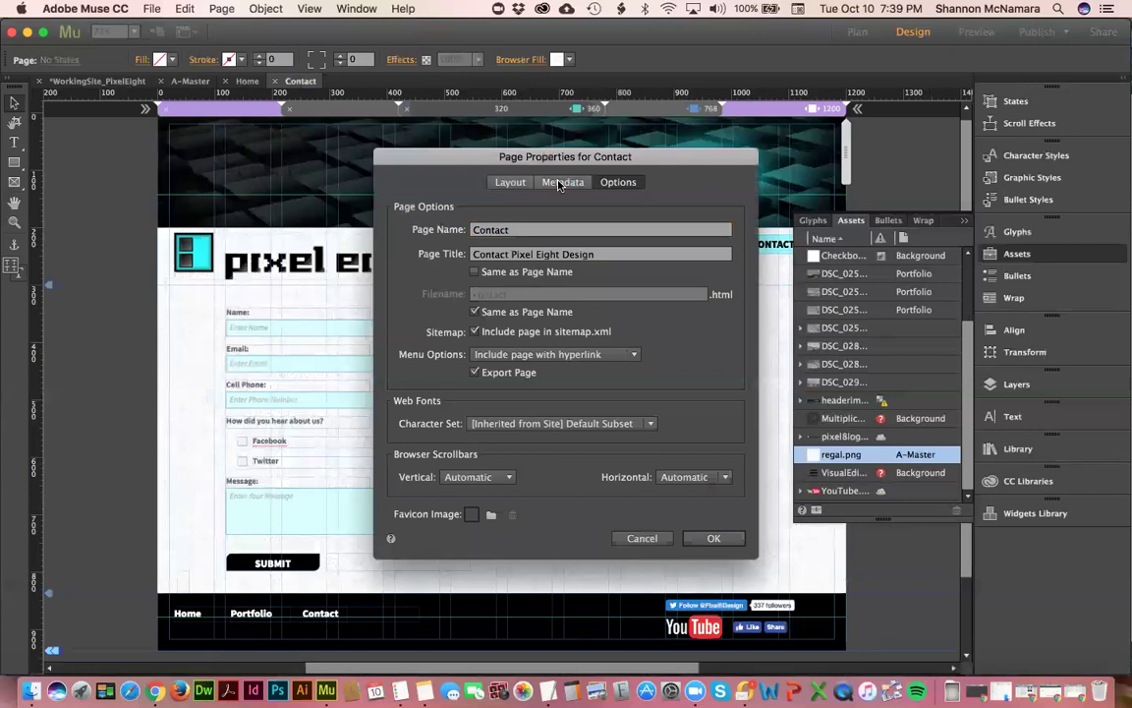
left_click(564, 181)
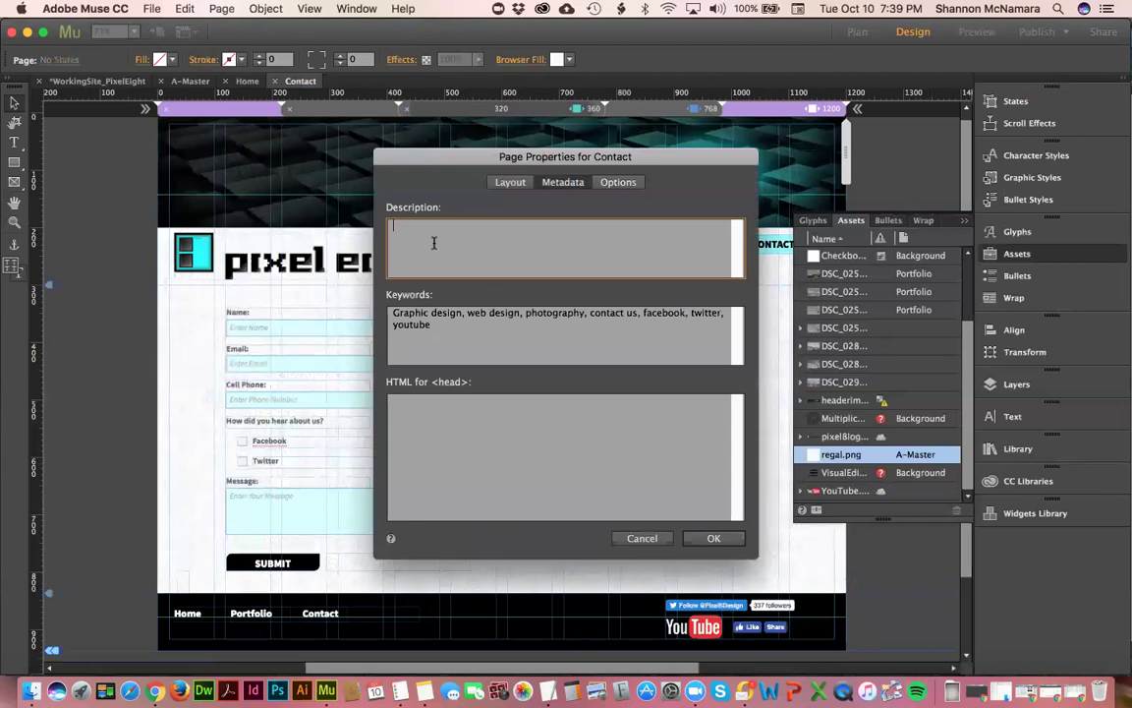
type("Pixel Eight Design Contact Page")
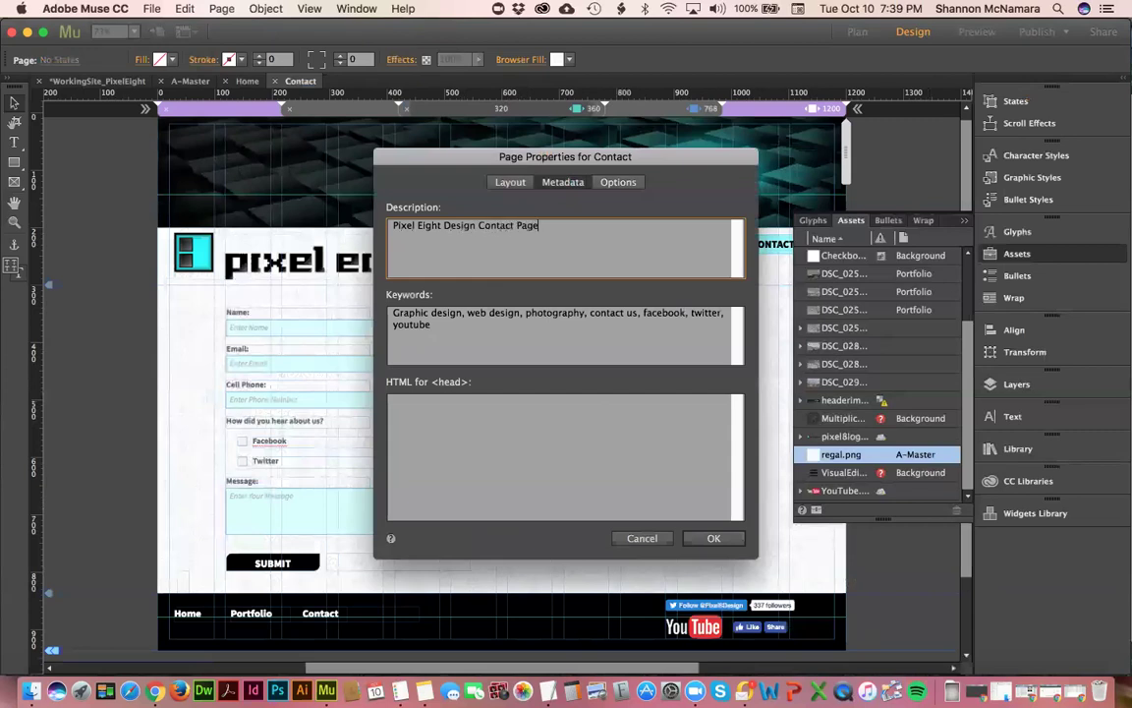
left_click(714, 537)
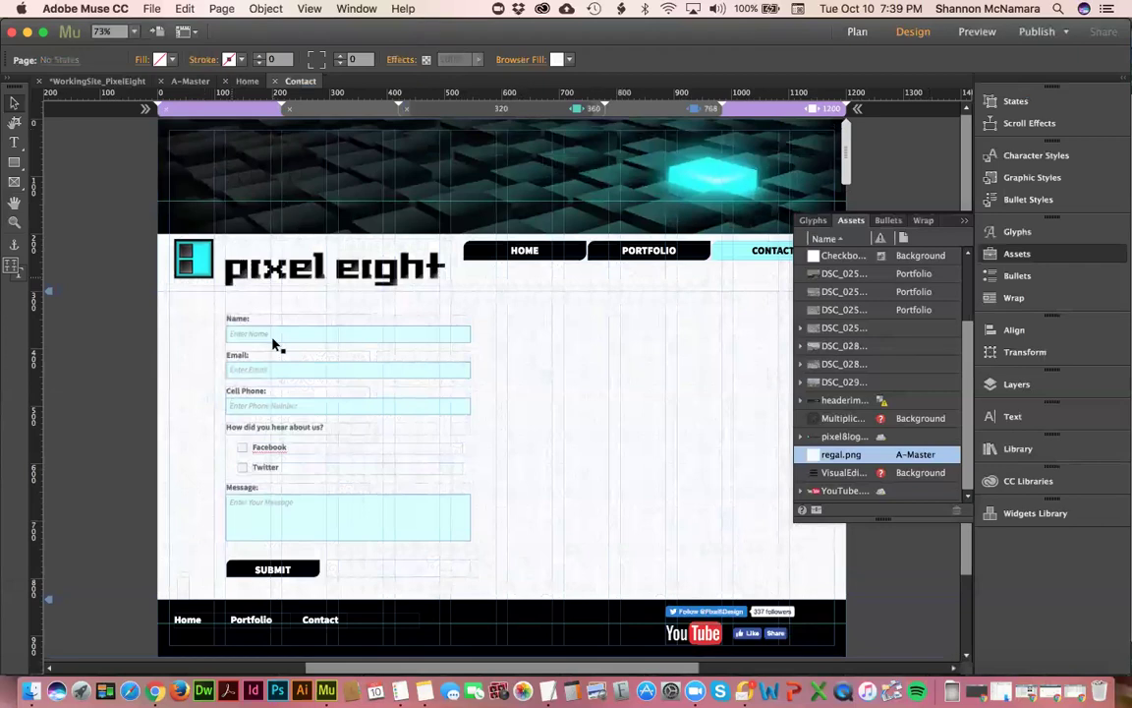
- Reopen the Contact page properties, cut the description, and paste it into the HTML for <head> field
scroll(273, 341, "down", 2)
scroll(278, 344, "up", 2)
left_click(247, 81)
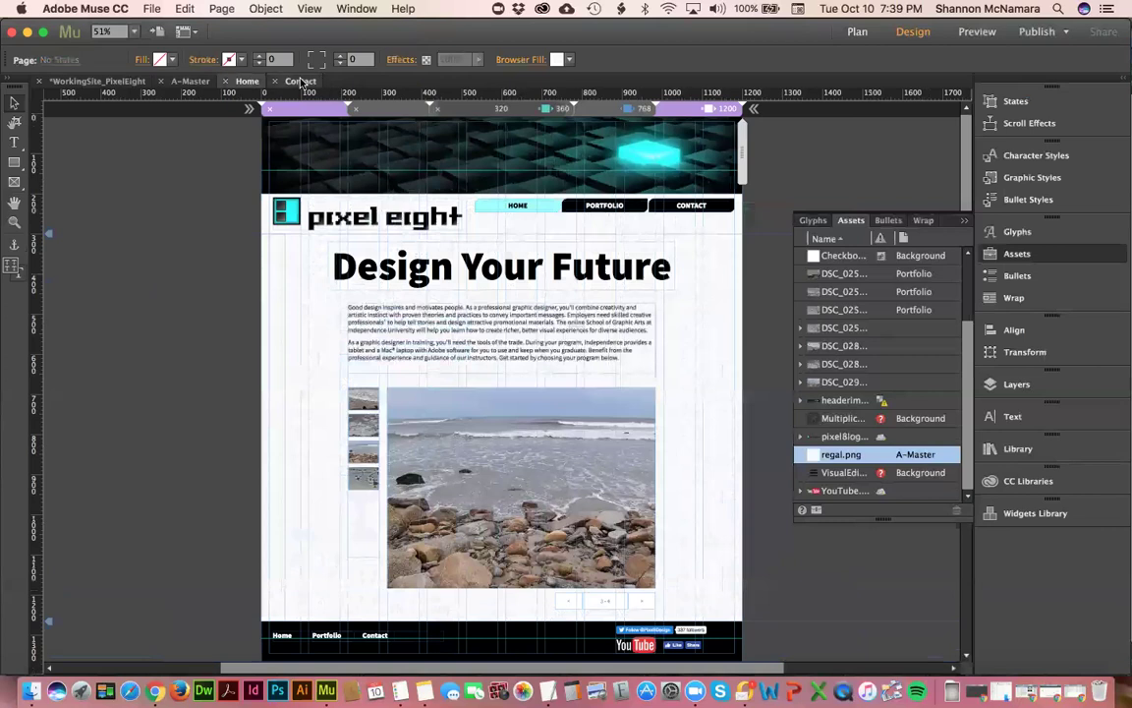
left_click(298, 81)
left_click(278, 9)
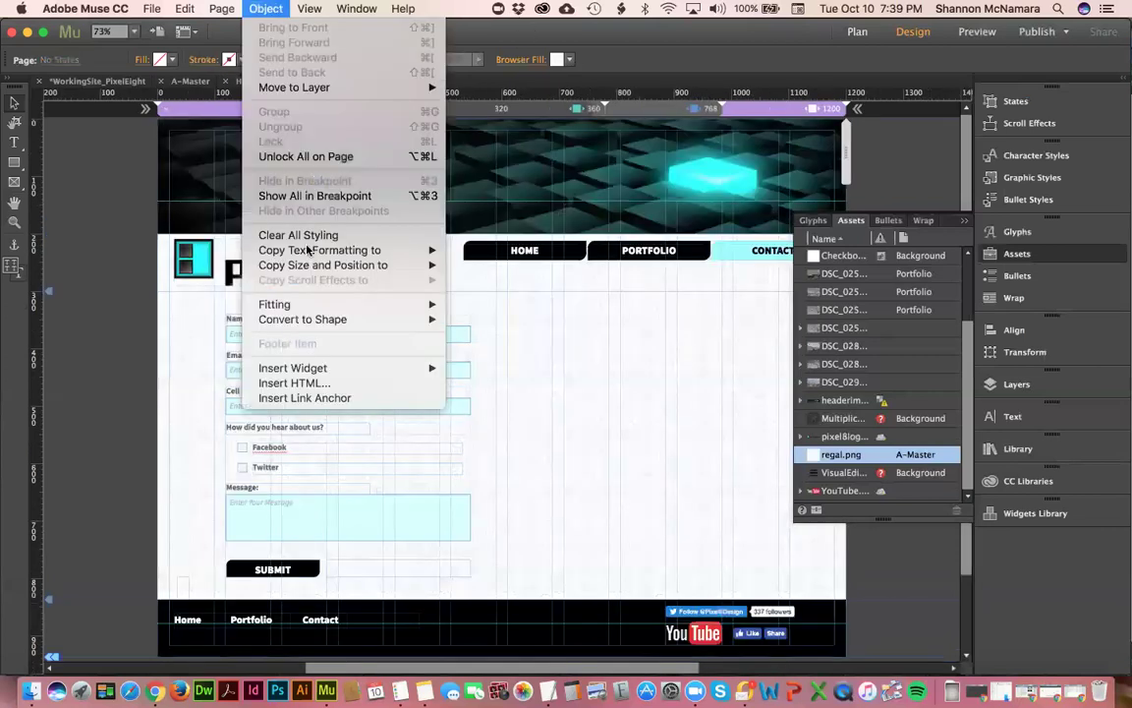
mouse_move(218, 10)
left_click(263, 106)
key("super+c")
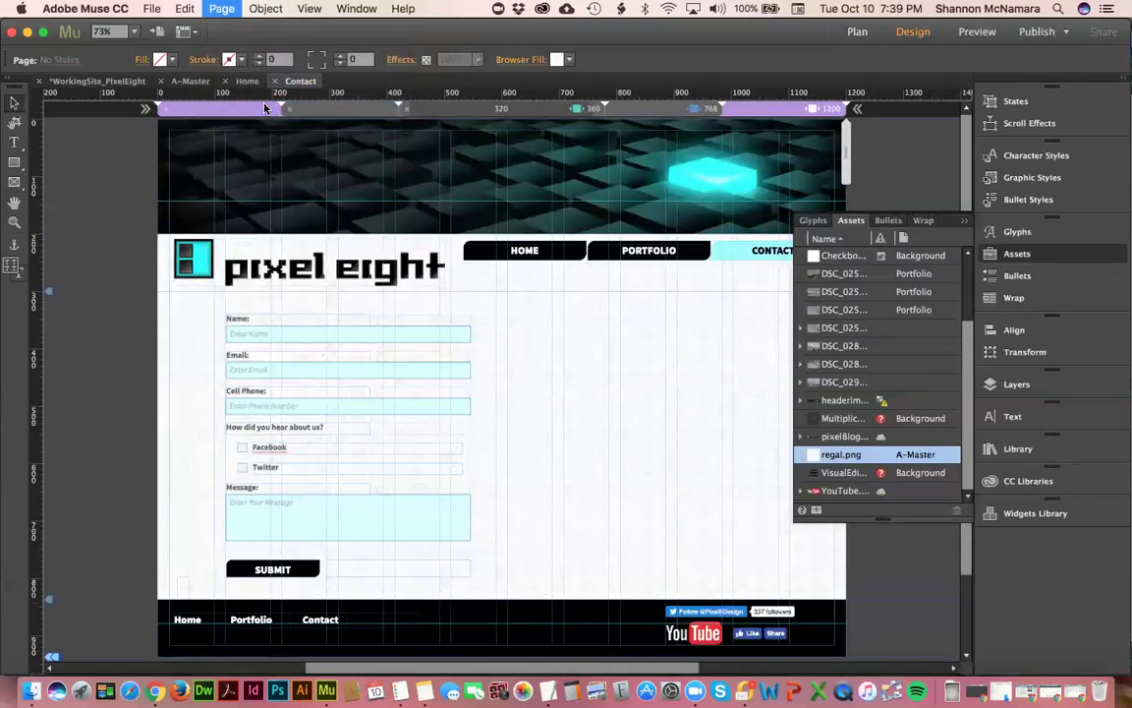
key("BackSpace")
left_click(451, 424)
key("super+v")
left_click(713, 538)
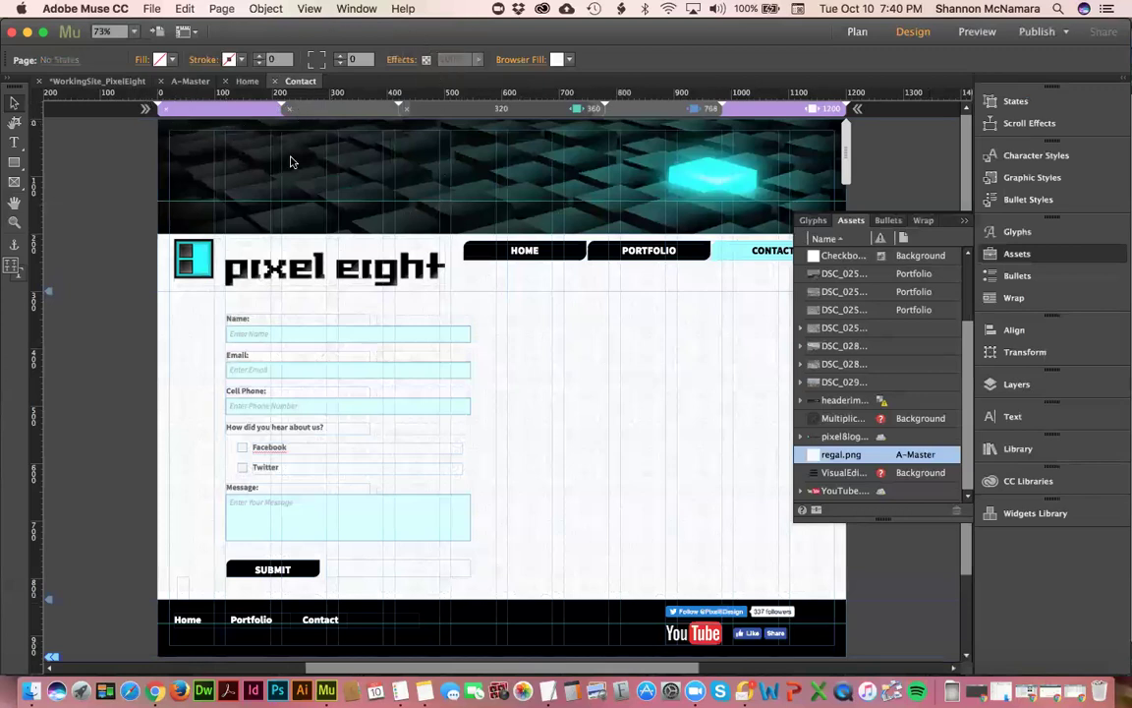
- Paste 'Pixel Eight Design Contact Page' back into the Description field and confirm
left_click(221, 9)
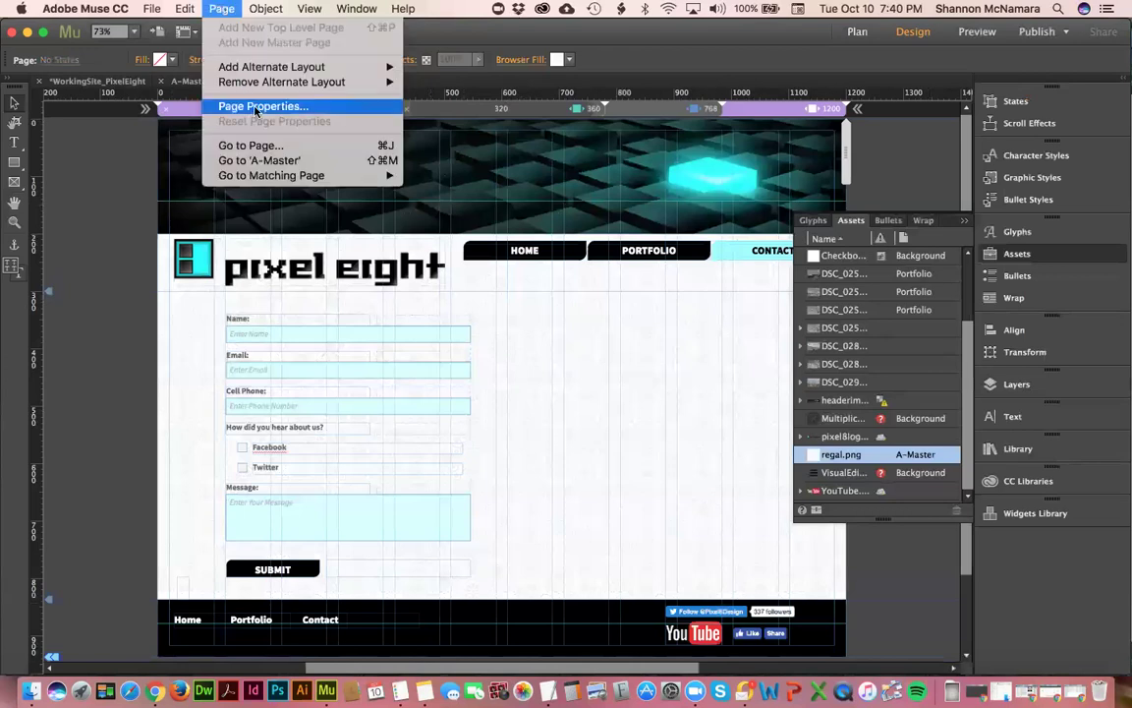
left_click(263, 106)
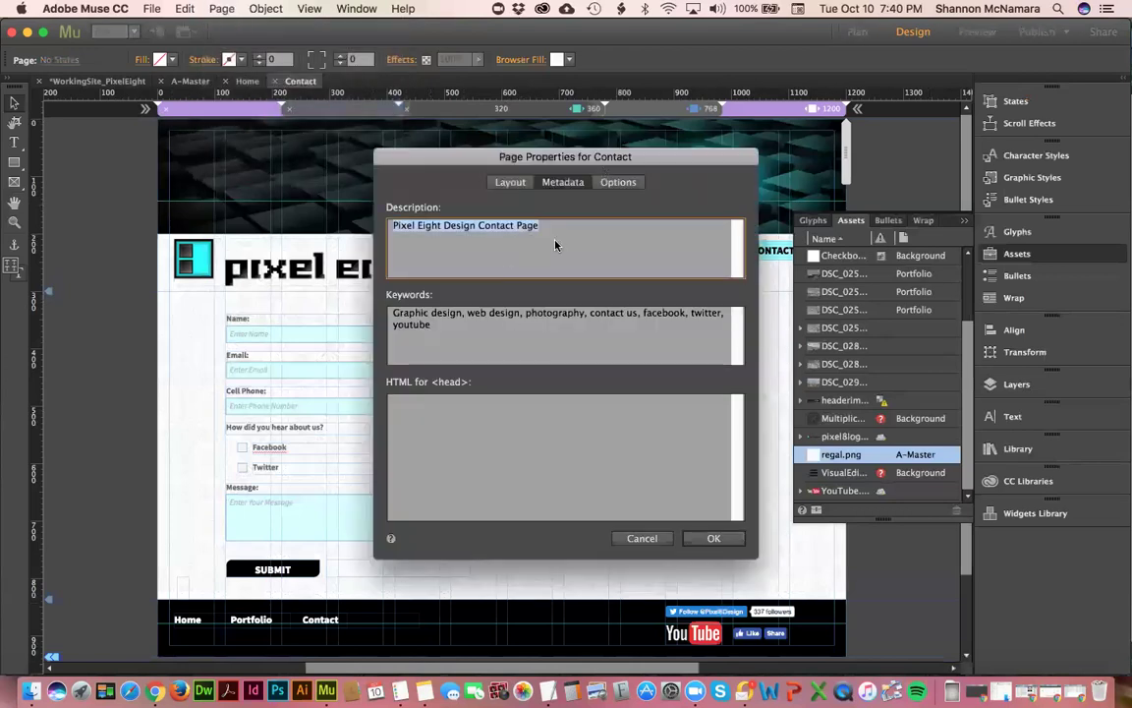
key("BackSpace")
left_click(430, 333)
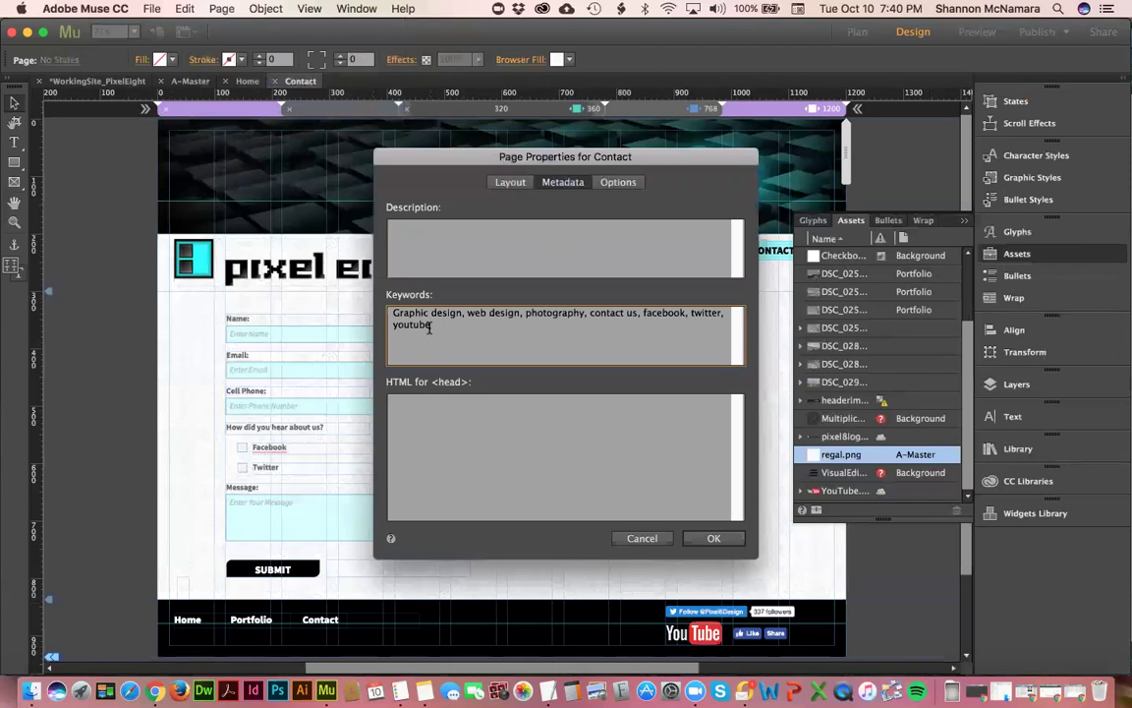
left_click(424, 238)
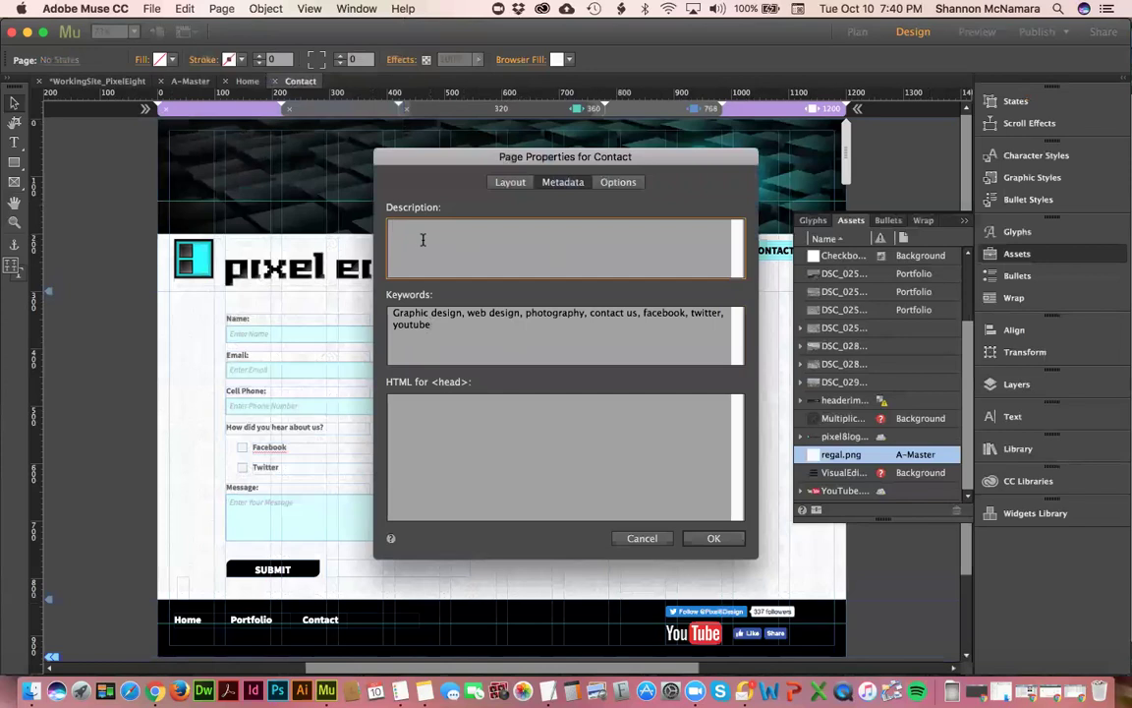
key("super+v")
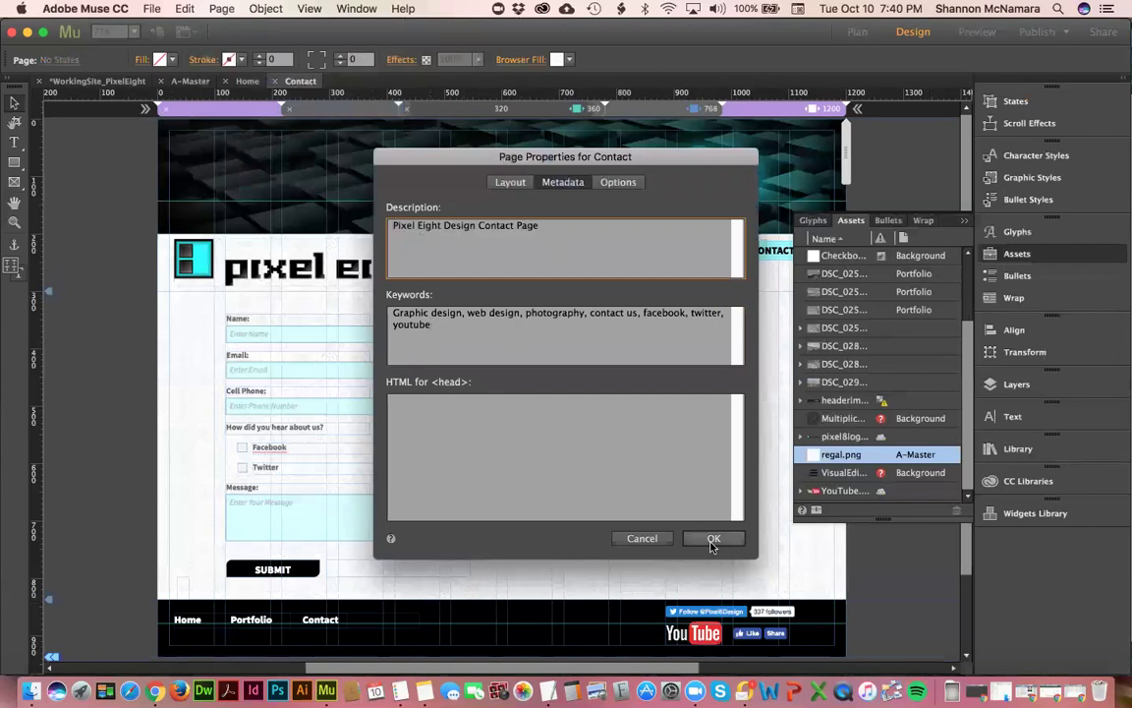
left_click(713, 538)
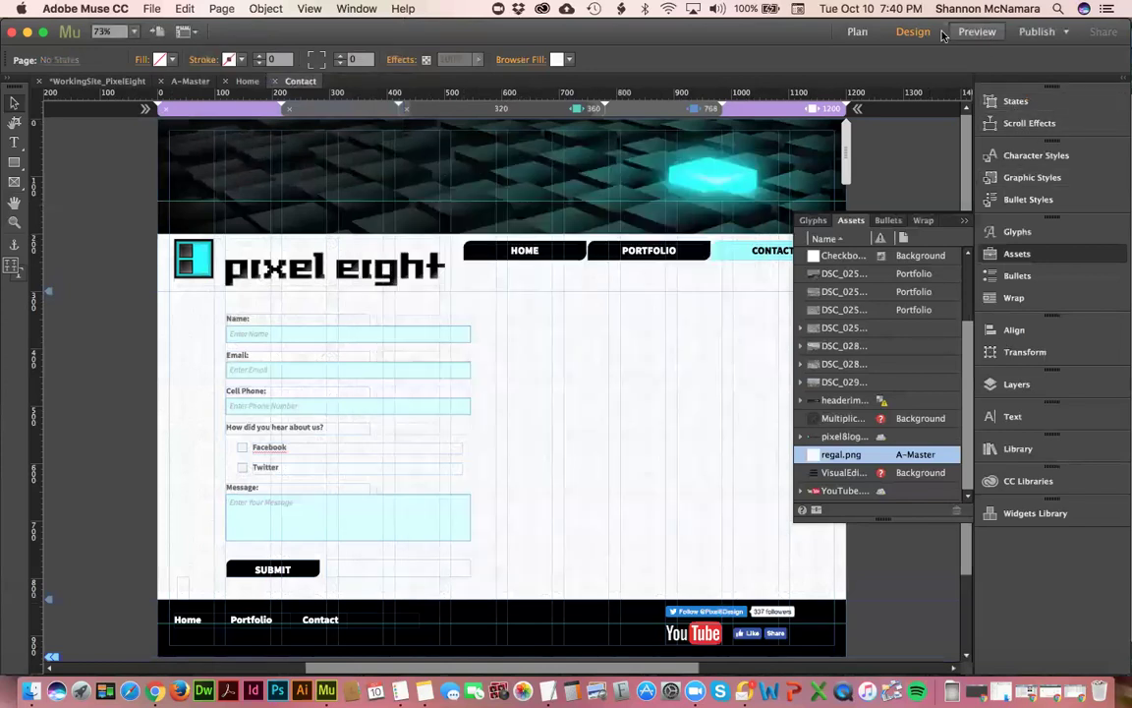
- Dismiss the web-font Error 500 preview warning and preview the Contact page in the browser
left_click(977, 33)
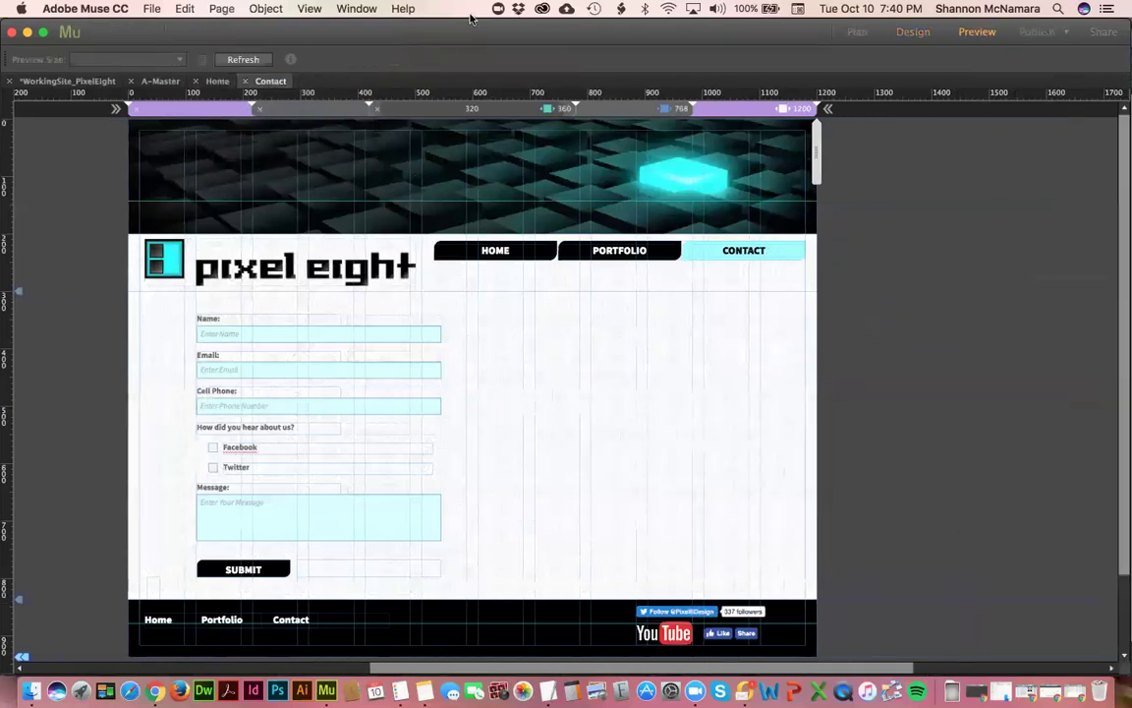
left_click(152, 9)
left_click(248, 174)
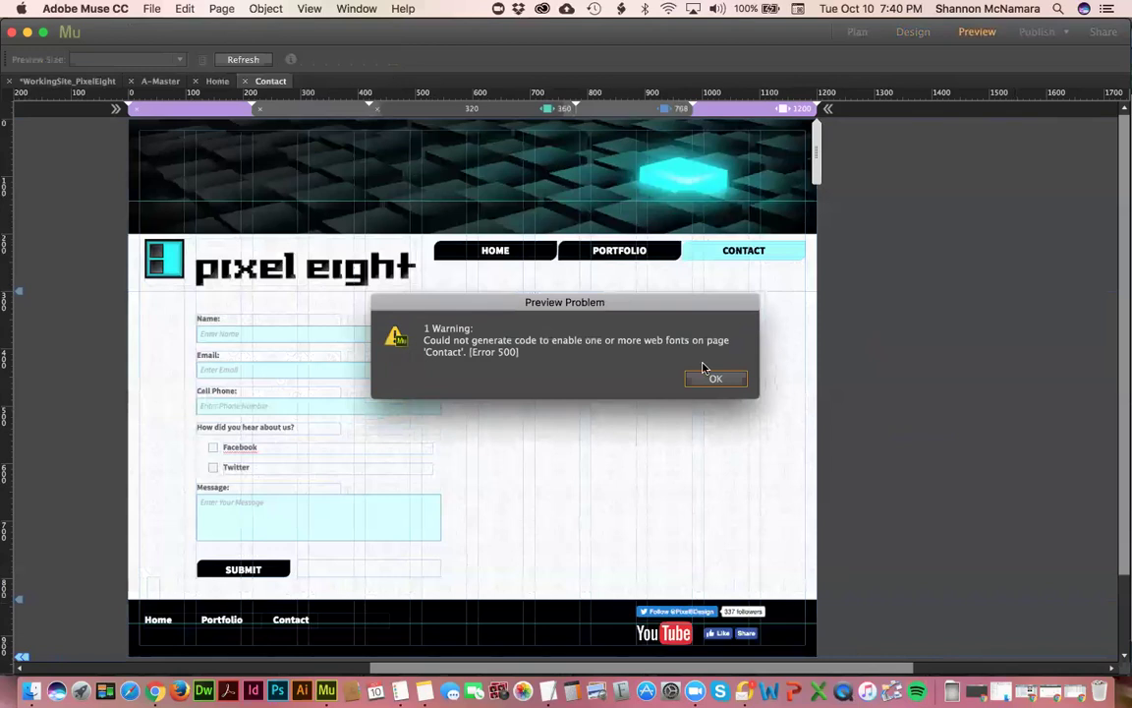
left_click(715, 379)
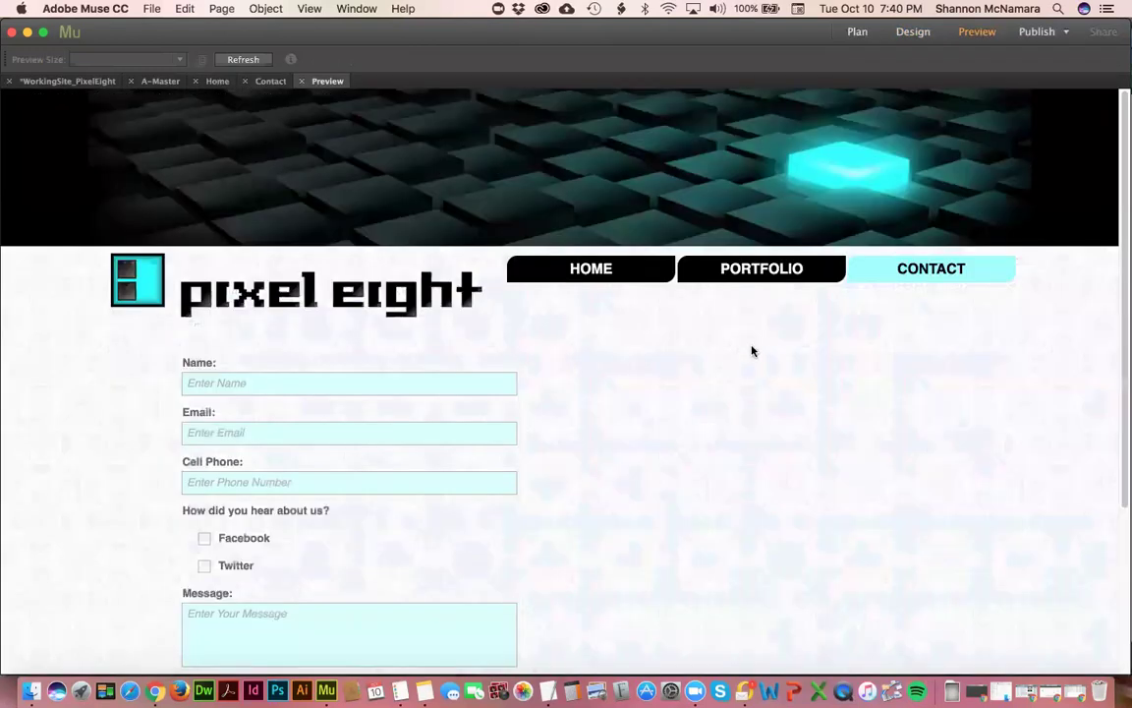
left_click(152, 9)
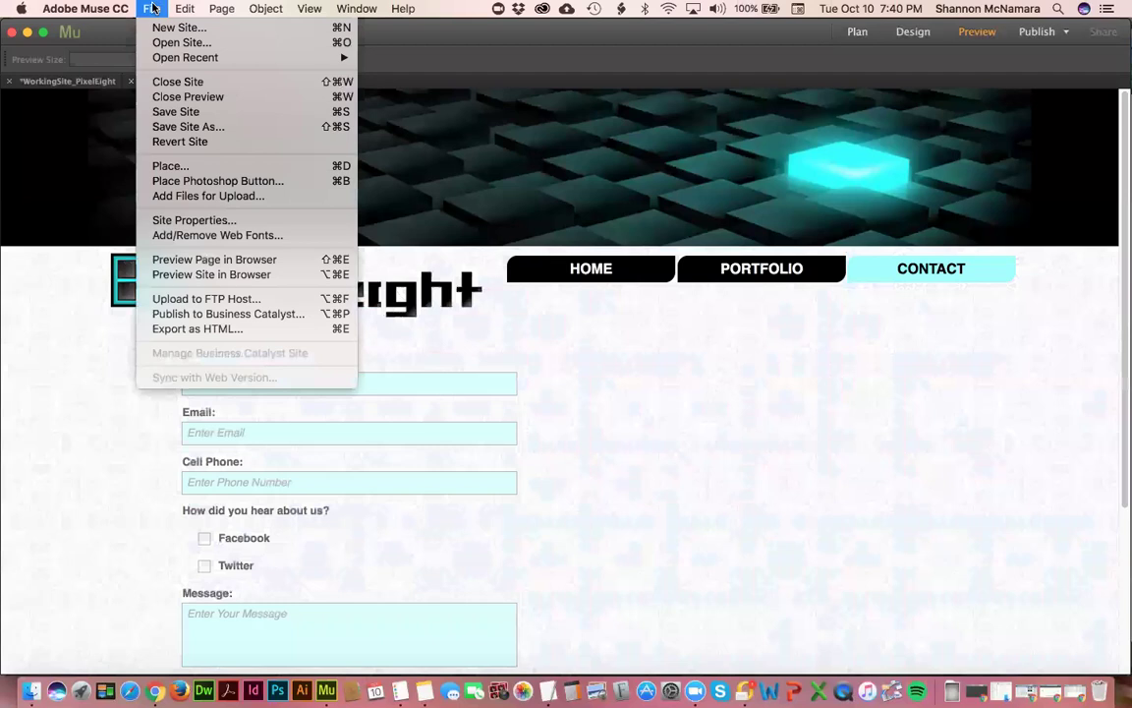
left_click(197, 260)
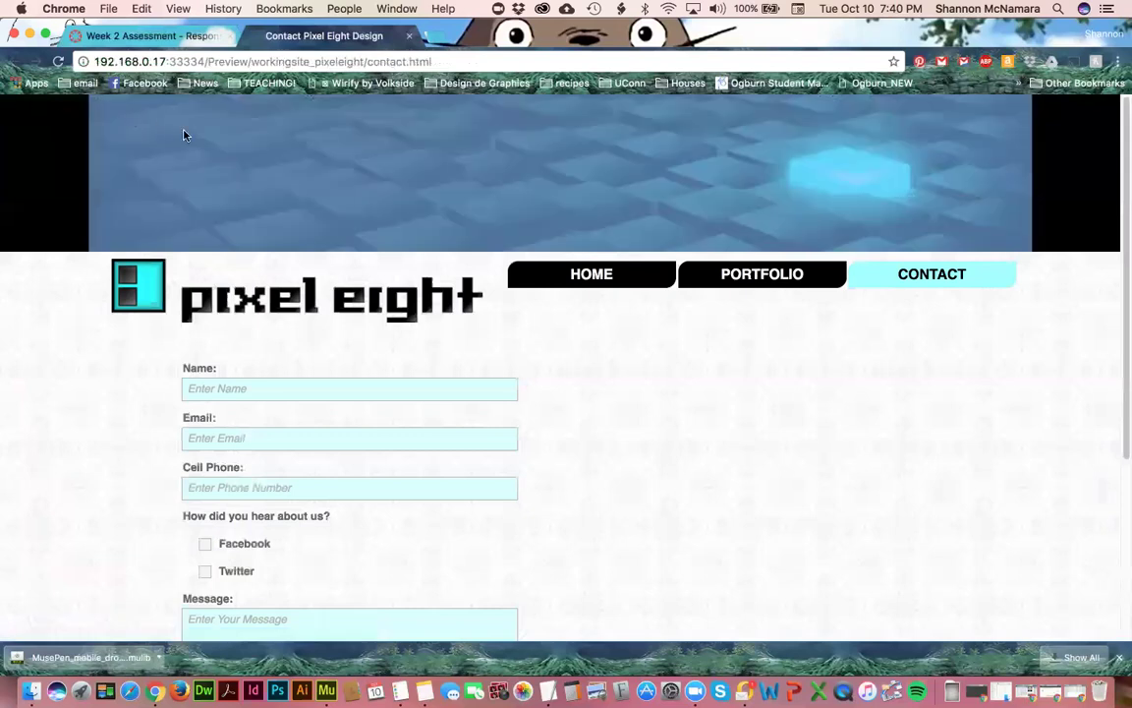
- Review the contact.html preview in Chrome from header to footer, then return to Muse
left_click_drag(56, 115, 787, 538)
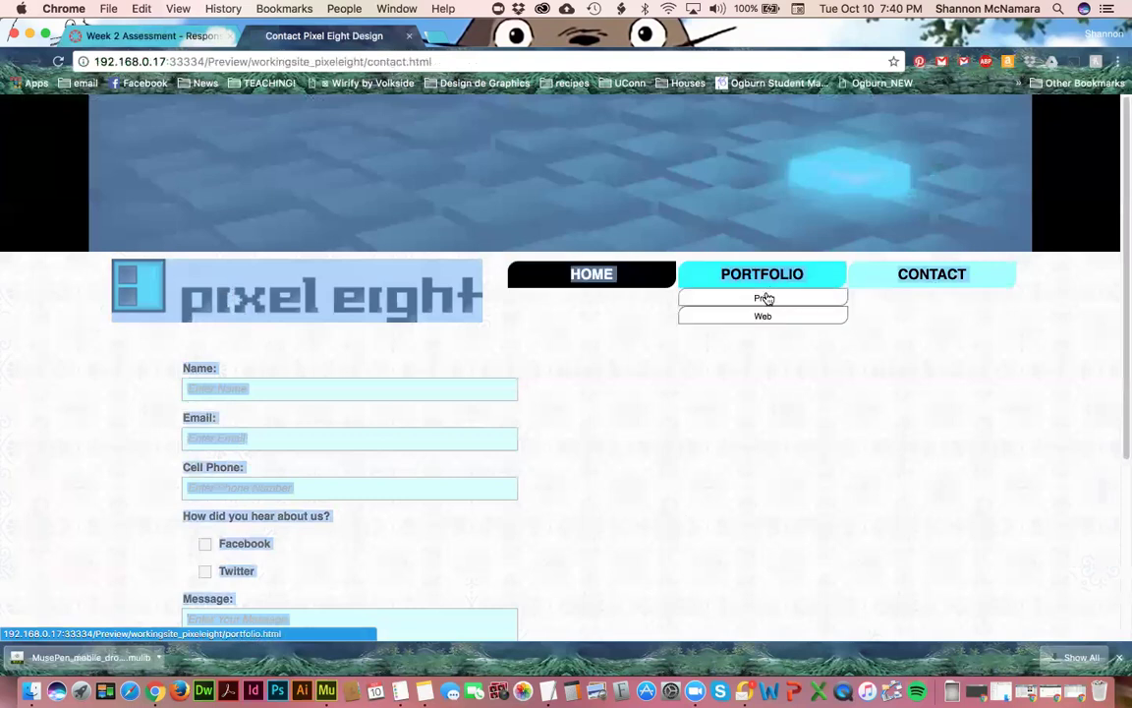
left_click(561, 385)
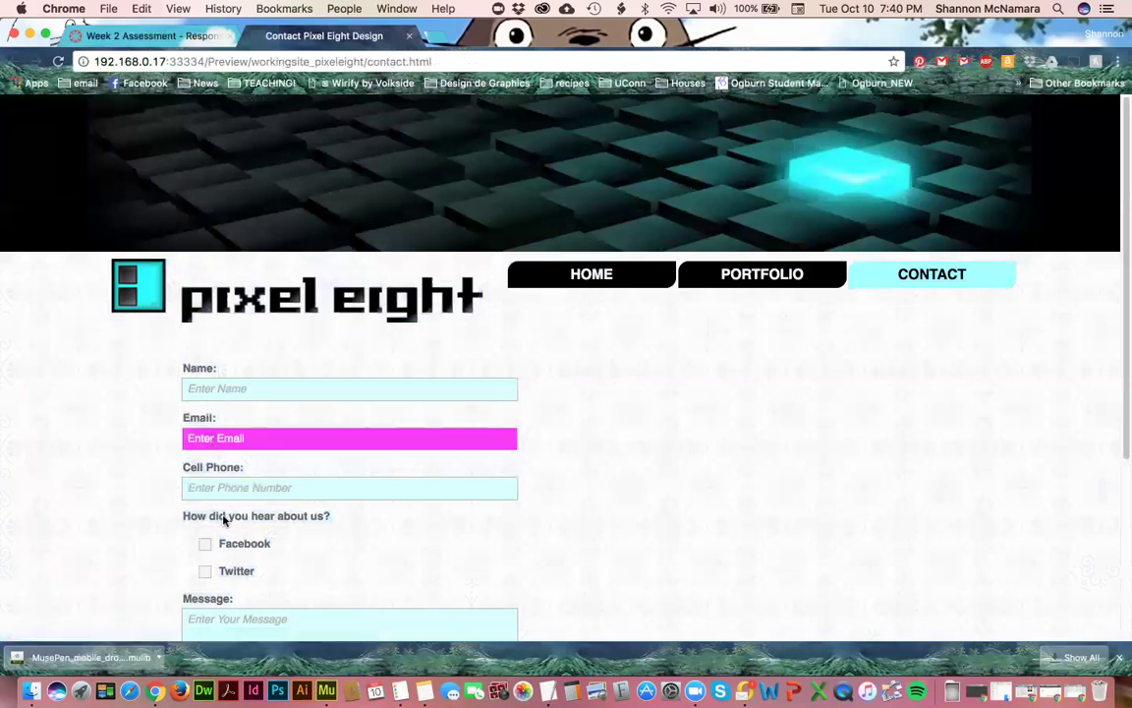
scroll(269, 521, "down", 5)
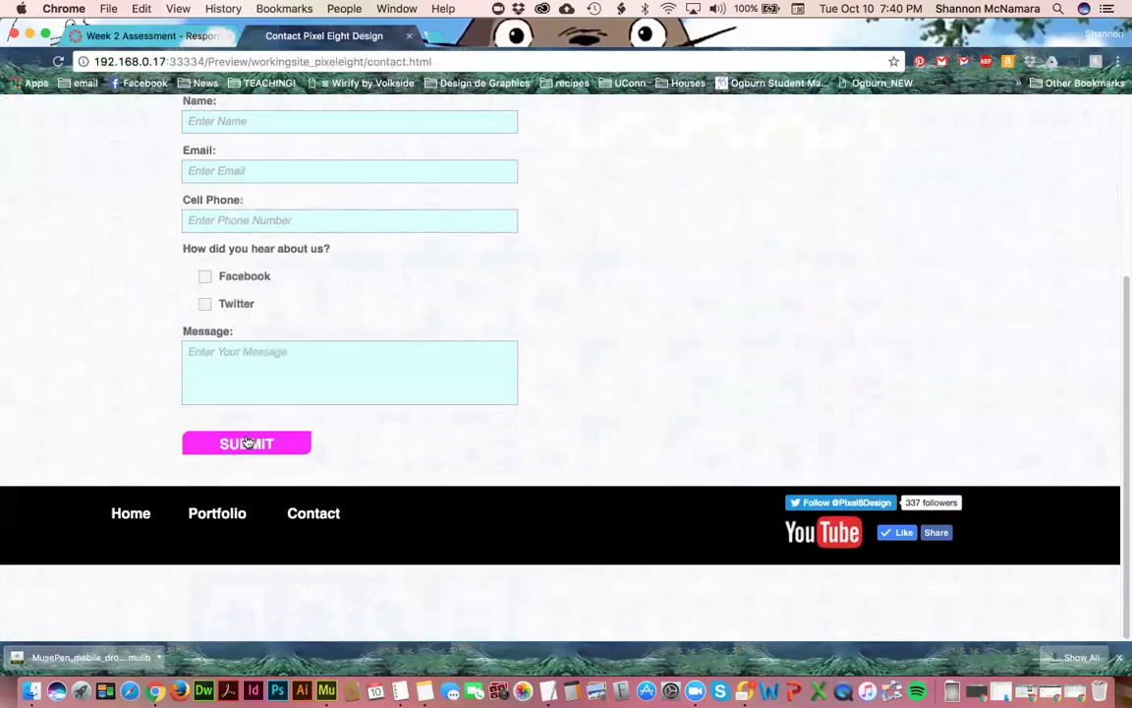
scroll(250, 442, "up", 5)
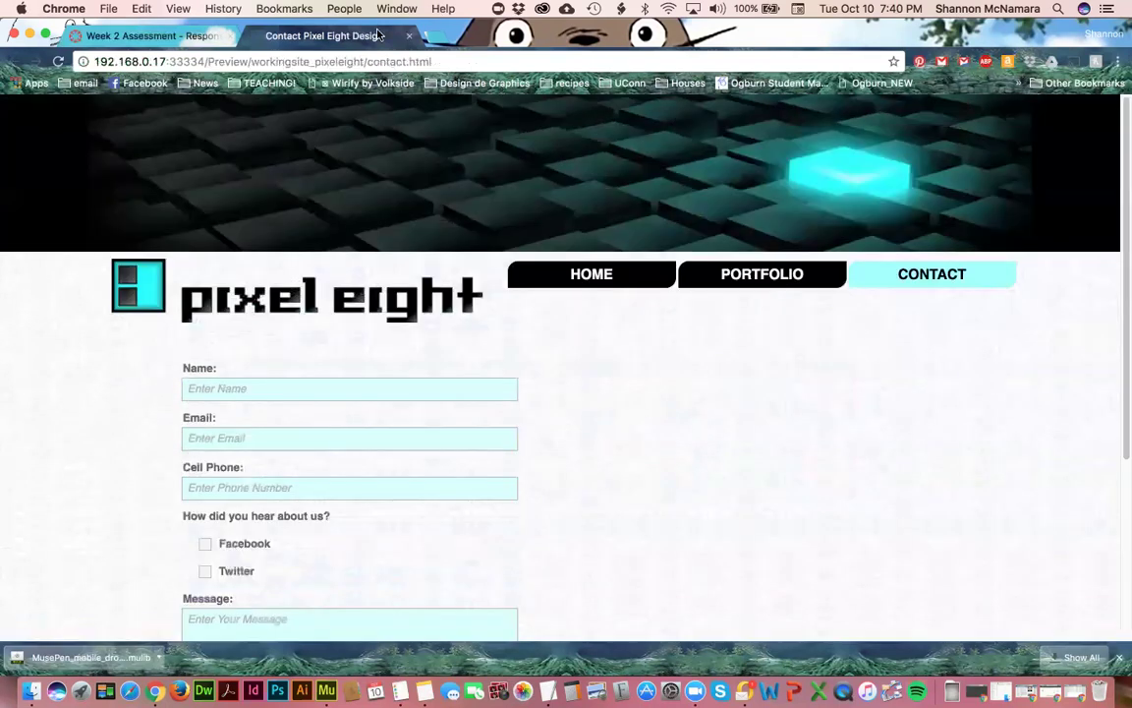
key("super+Tab")
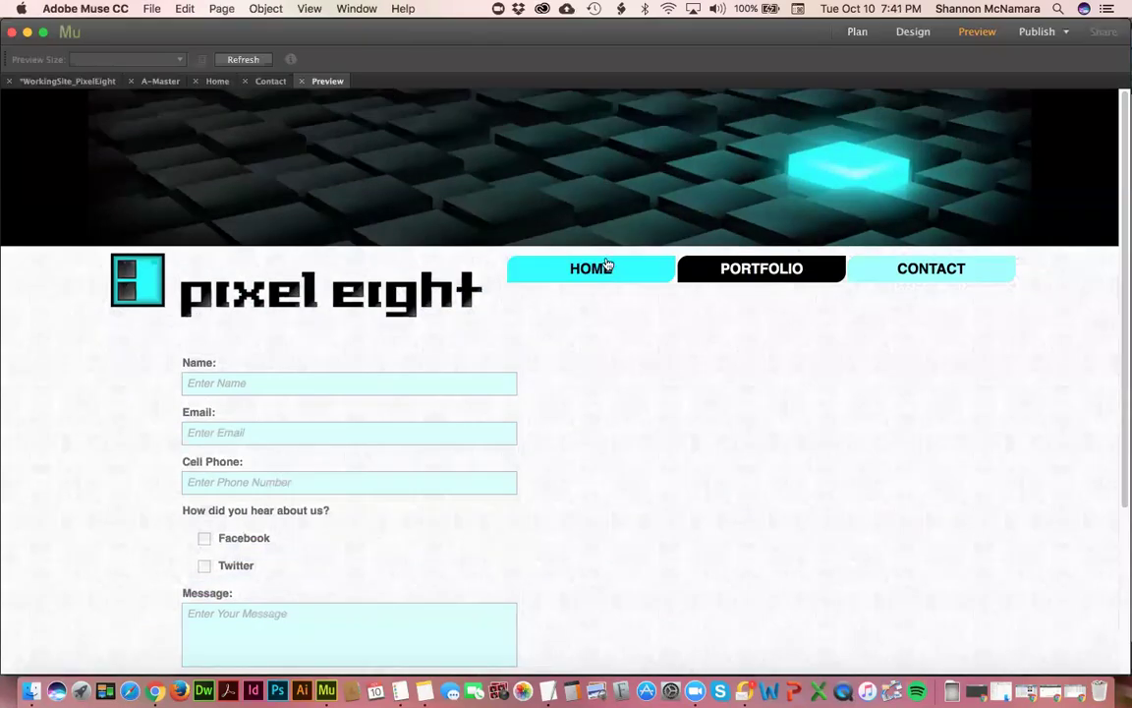
- Return to Design view, save the site, close Chrome's preview tab, and collapse the Assets panel
left_click(300, 81)
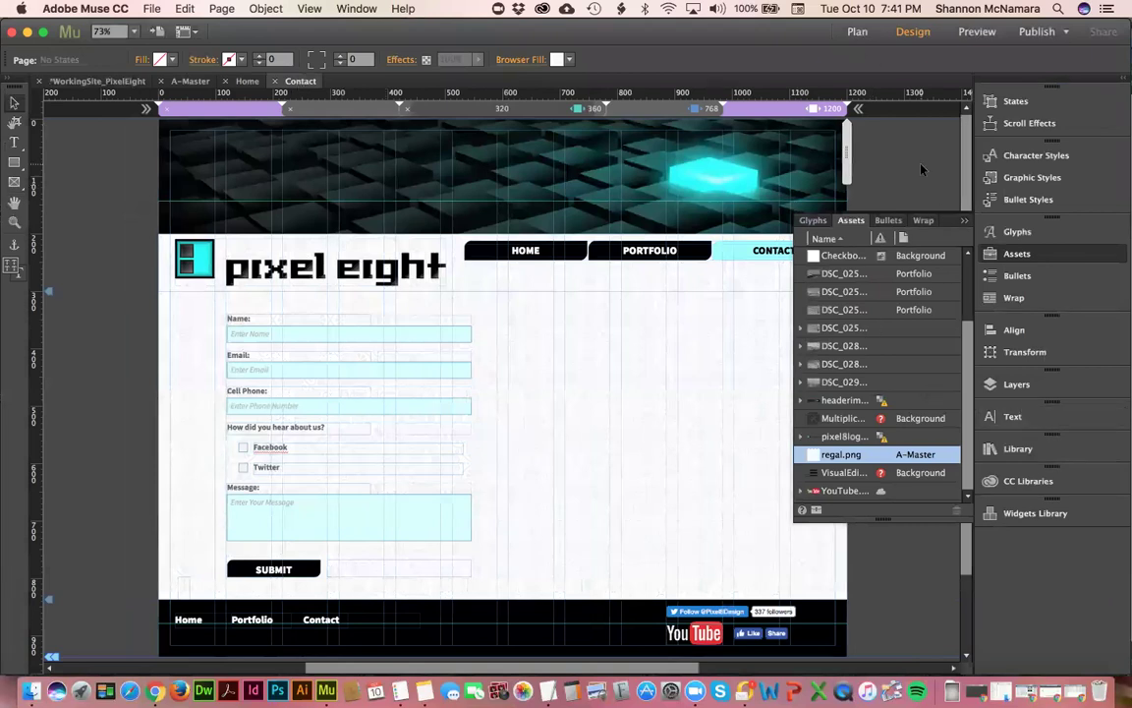
key("super+s")
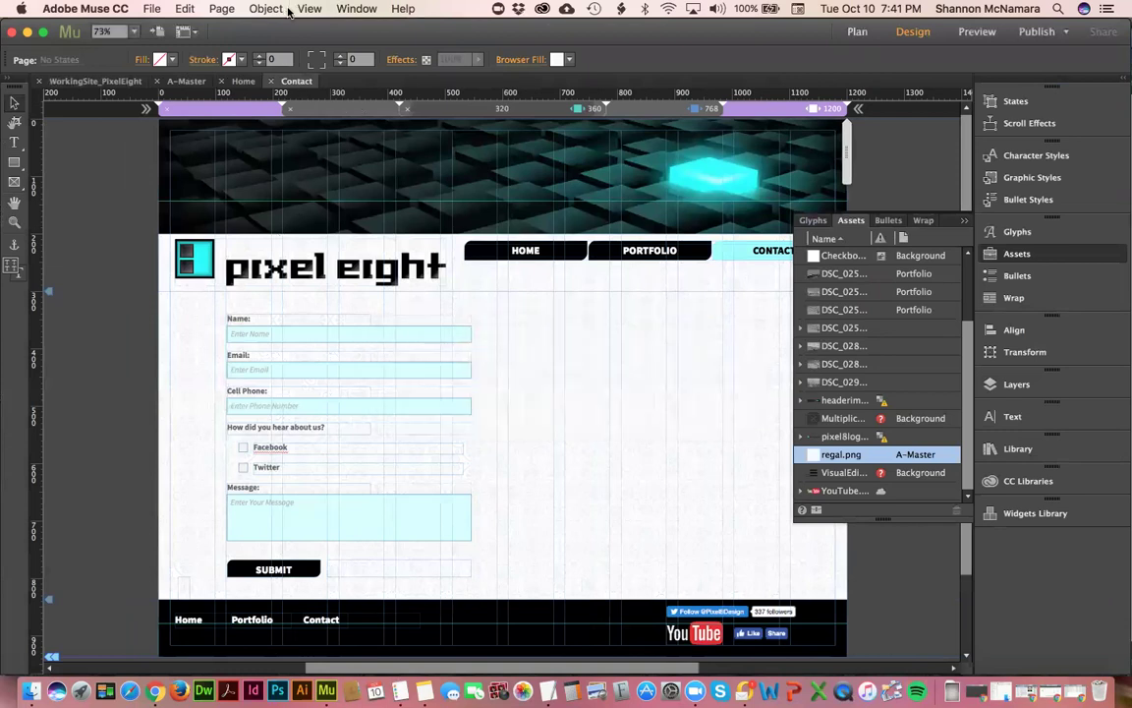
key("super+Tab")
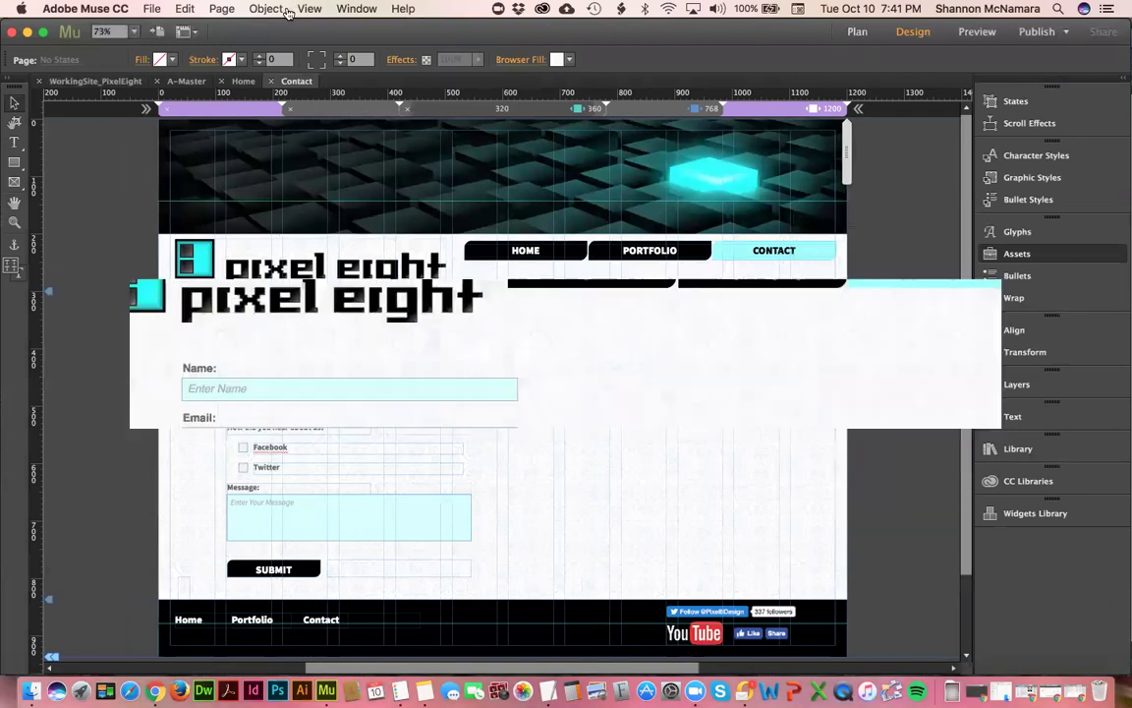
key("super+w")
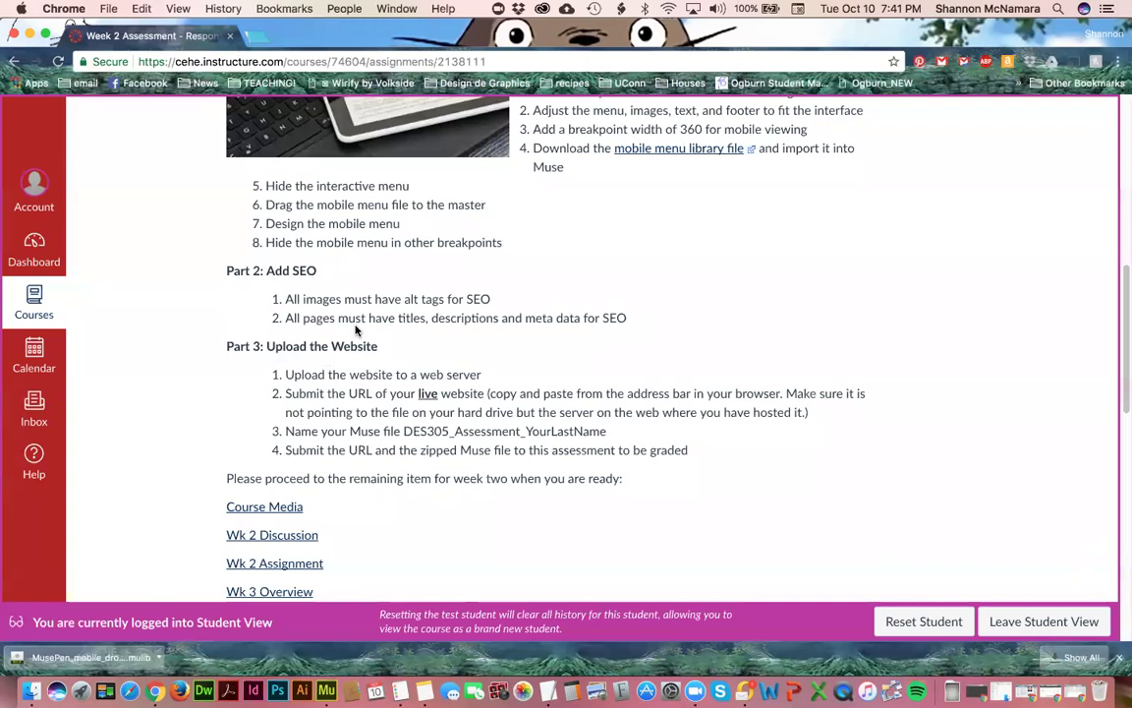
key("super+Tab")
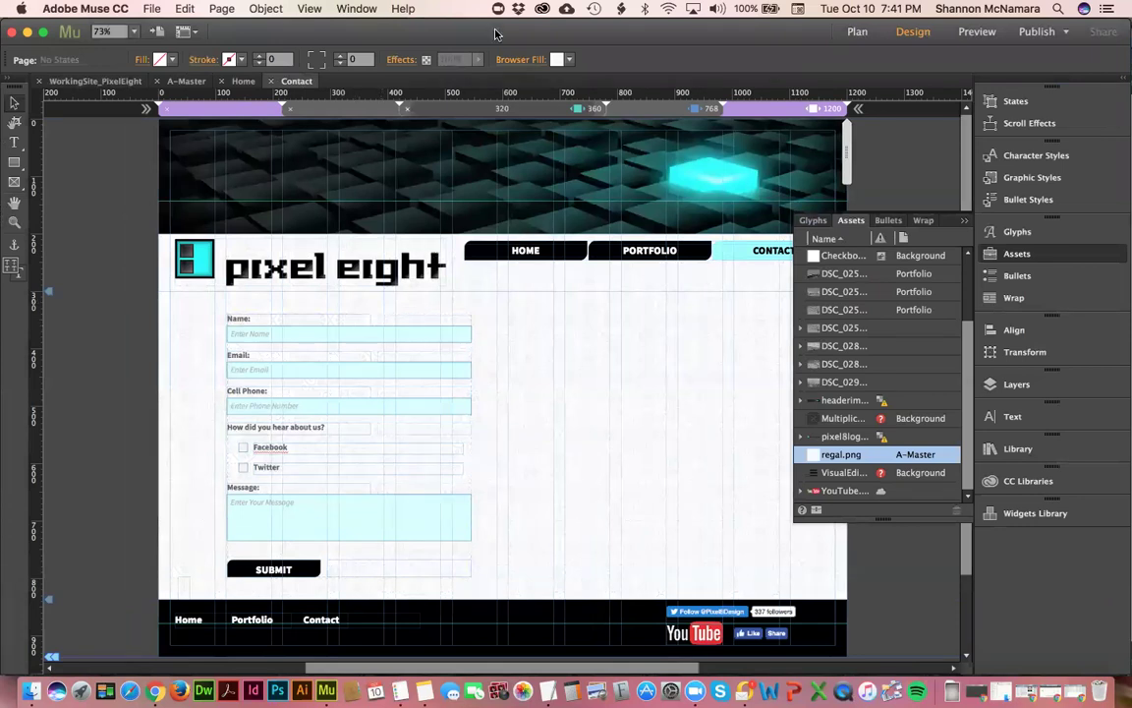
left_click(961, 222)
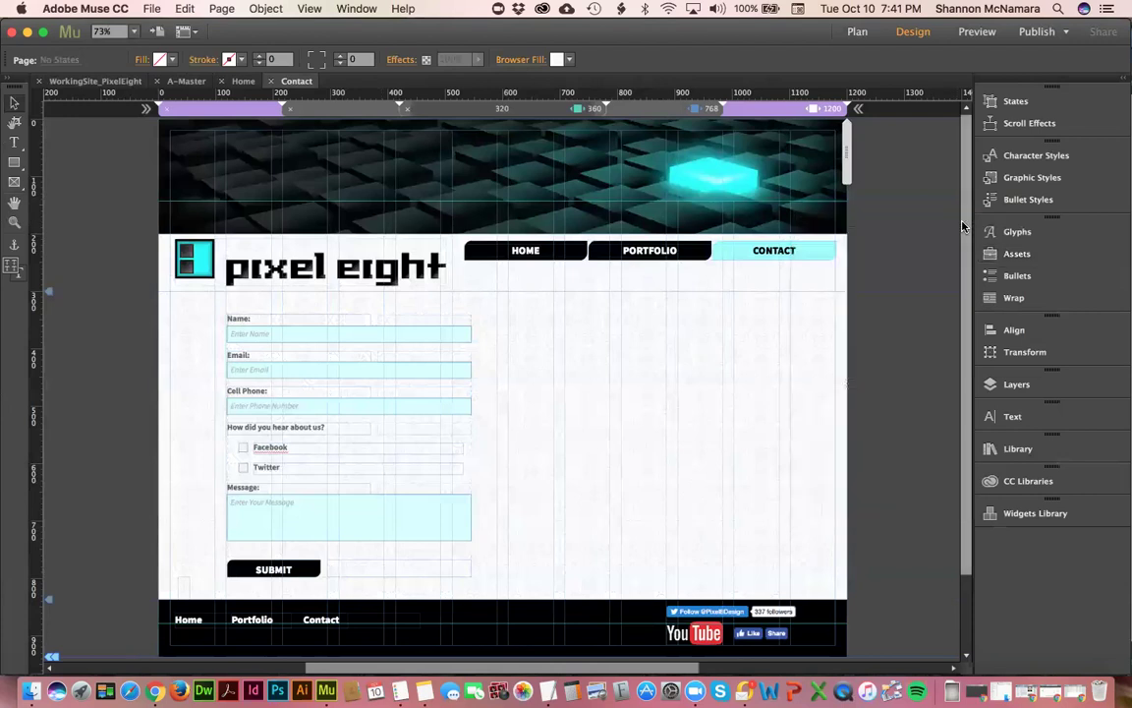
- Try publishing Pixel Eight through the asset and Typekit prompts, dismiss the Adobe ID error, and open Creative Cloud
left_click(1034, 31)
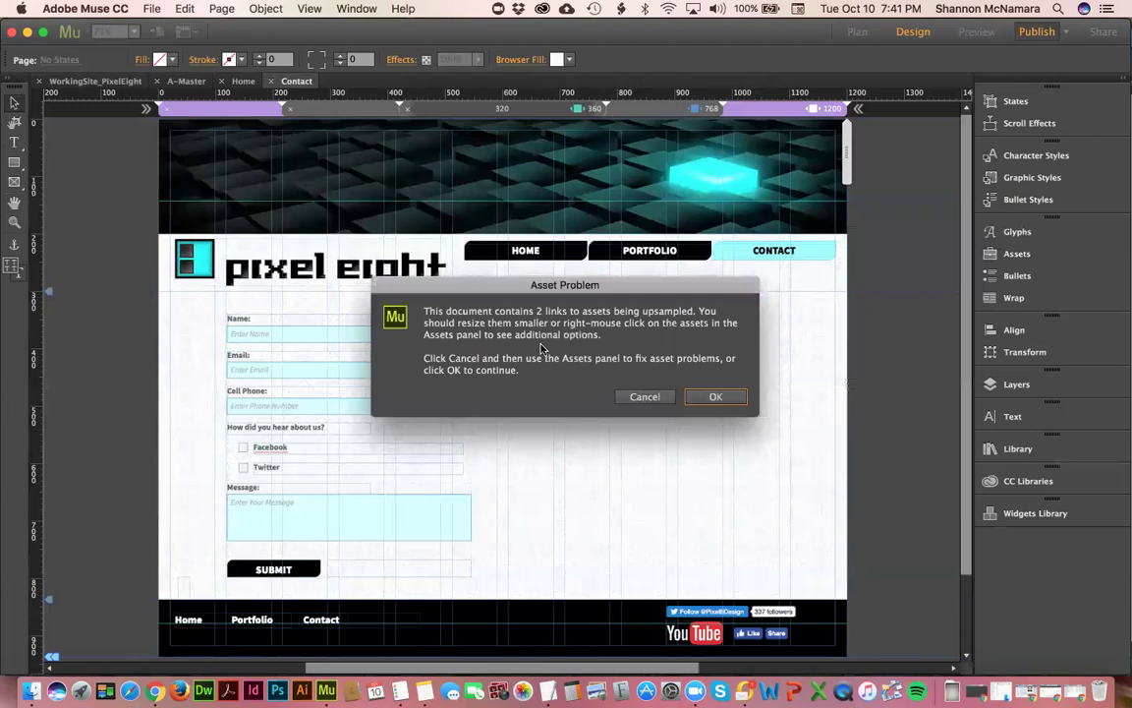
left_click(715, 396)
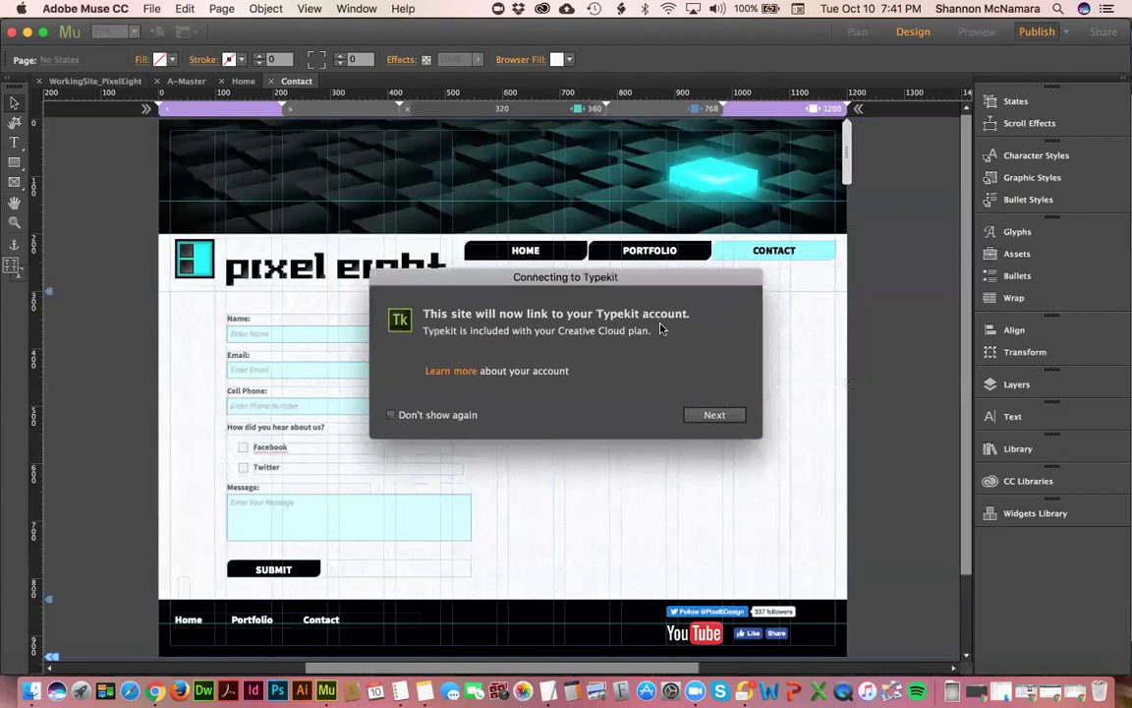
left_click(712, 416)
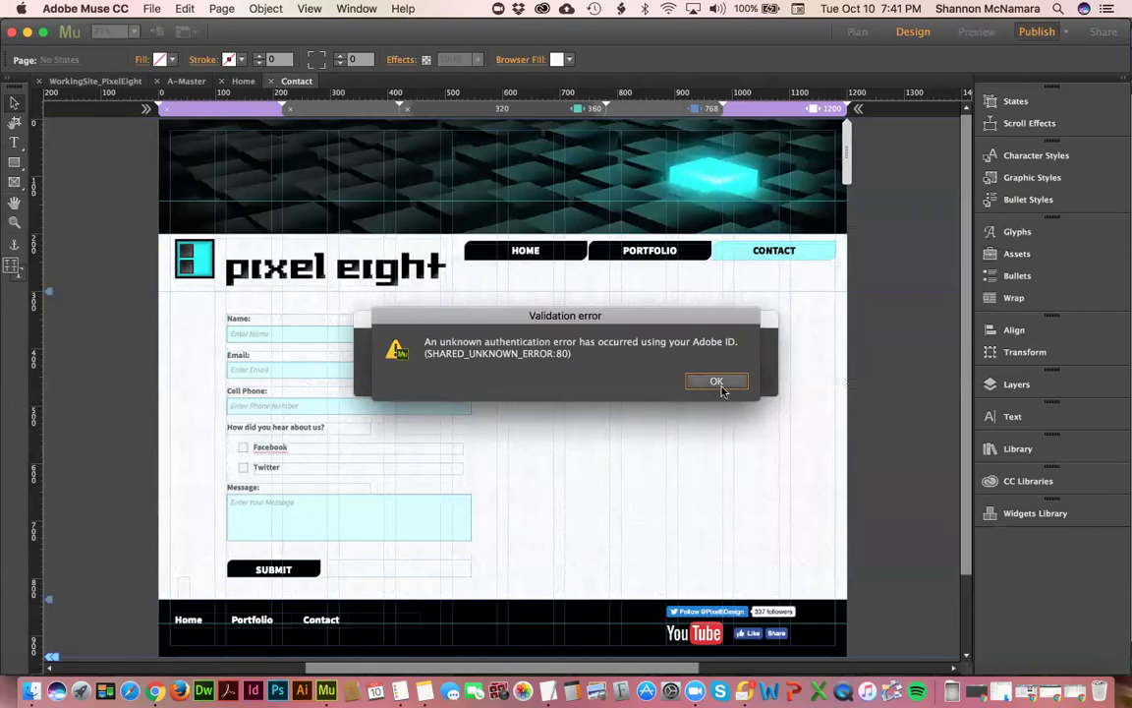
left_click(720, 386)
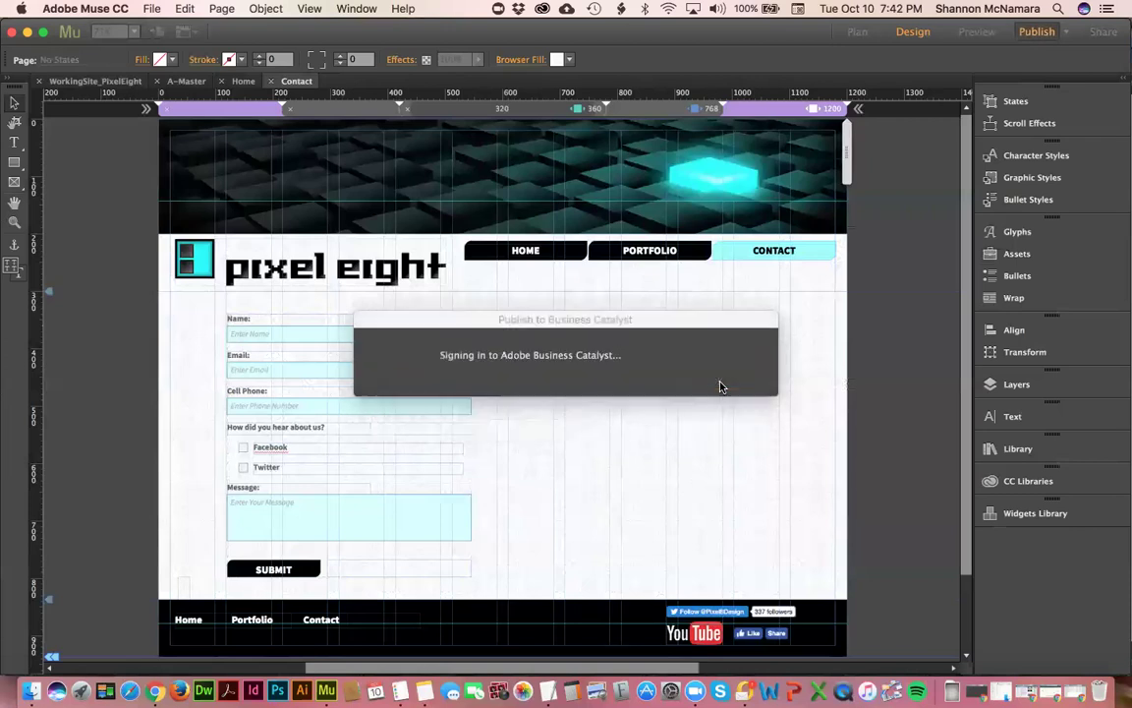
left_click(542, 9)
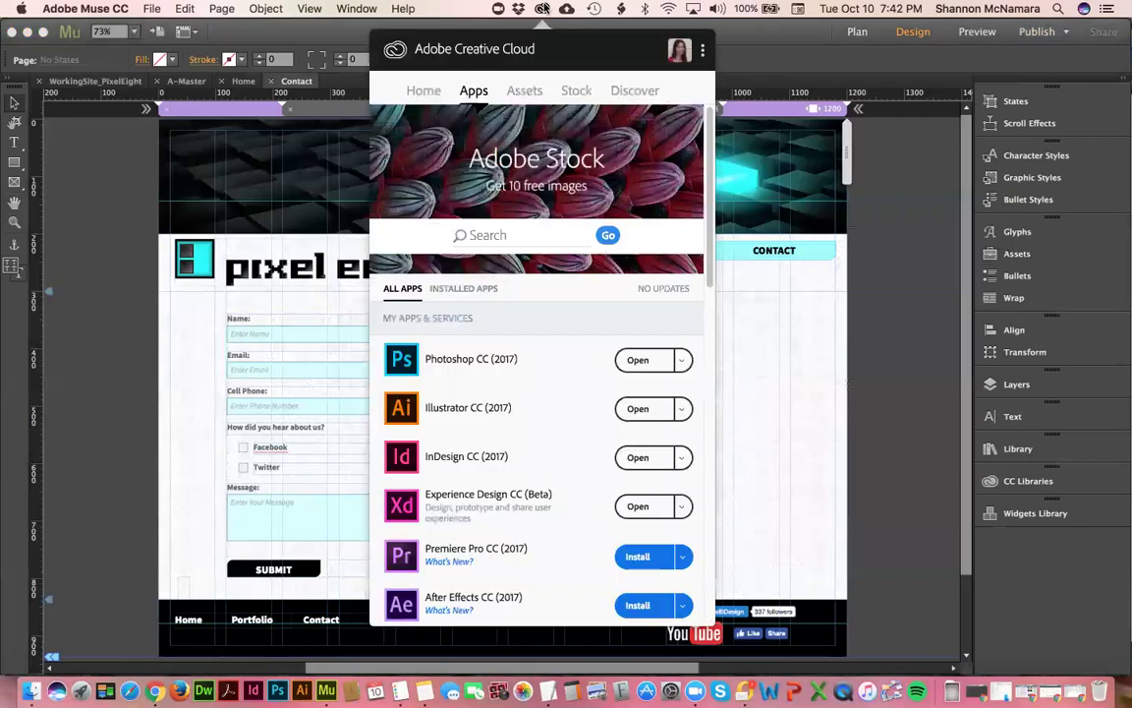
- Close the Creative Cloud panel and load the Typekit fonts page in a new Chrome tab
left_click(543, 9)
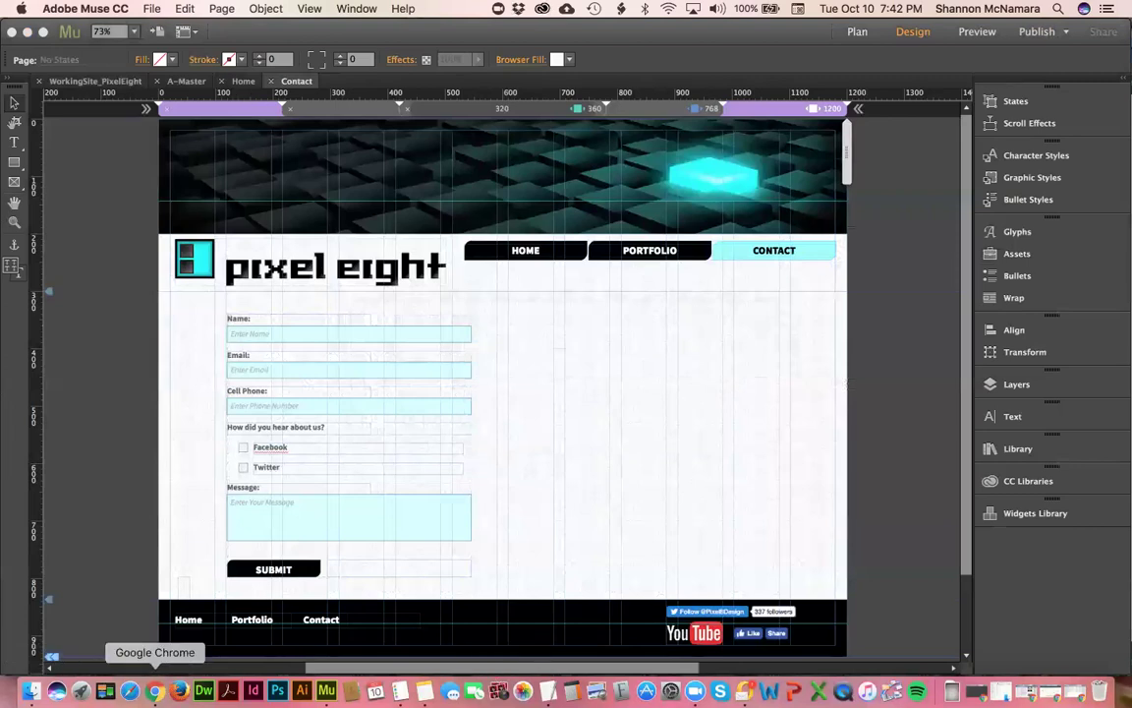
left_click(154, 691)
left_click(253, 36)
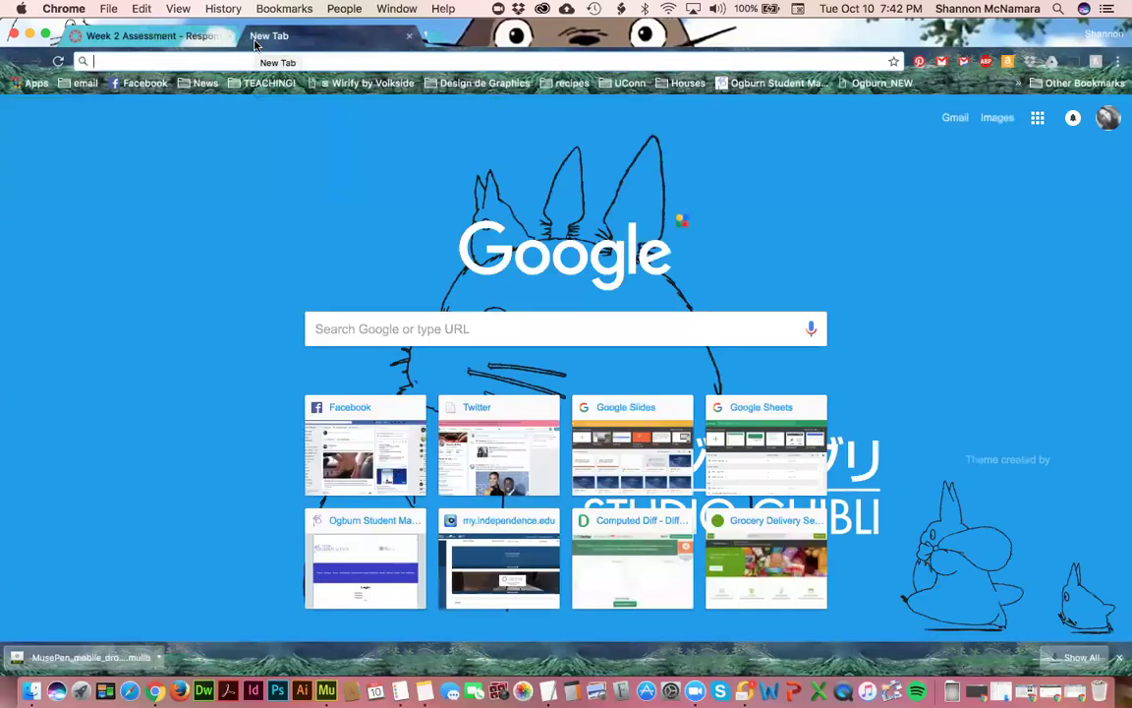
type("type")
key("Return")
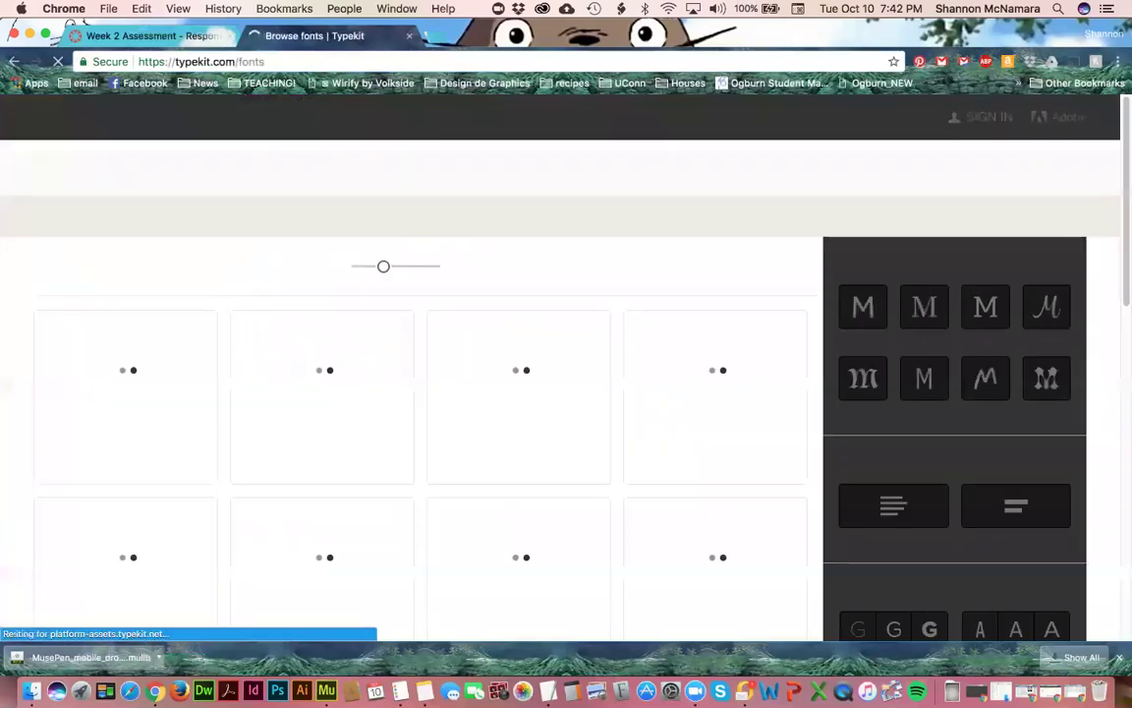
- Sign in to Typekit with the Adobe ID e-mail and password, then return to Muse
left_click(979, 122)
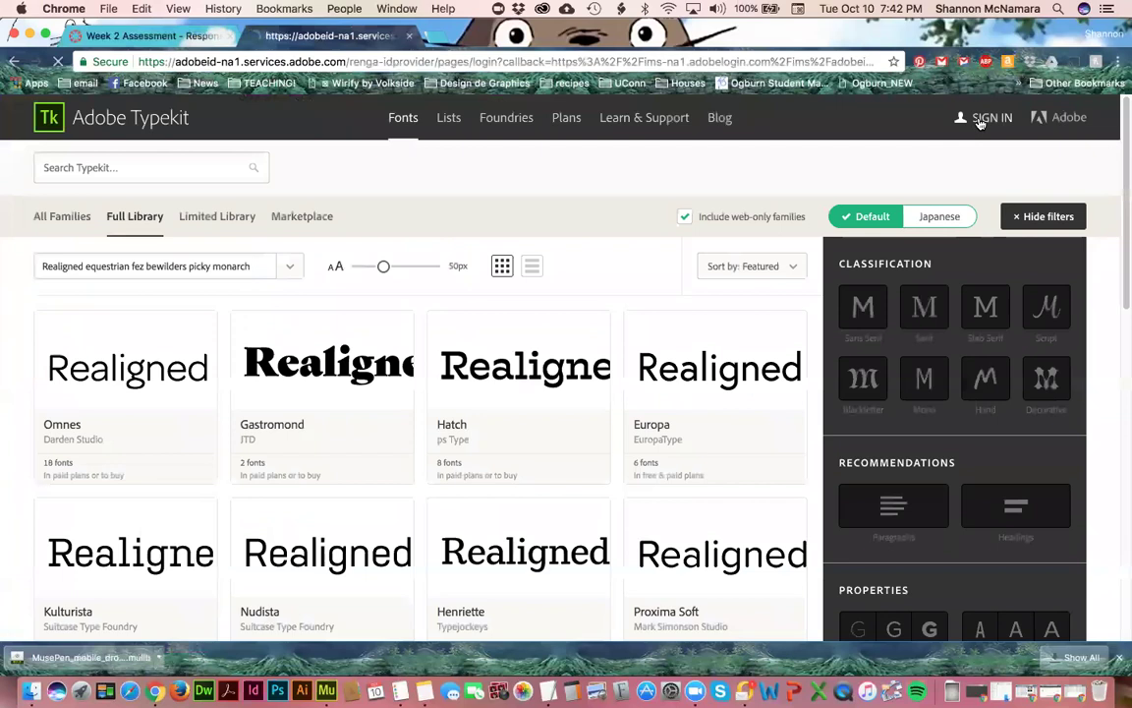
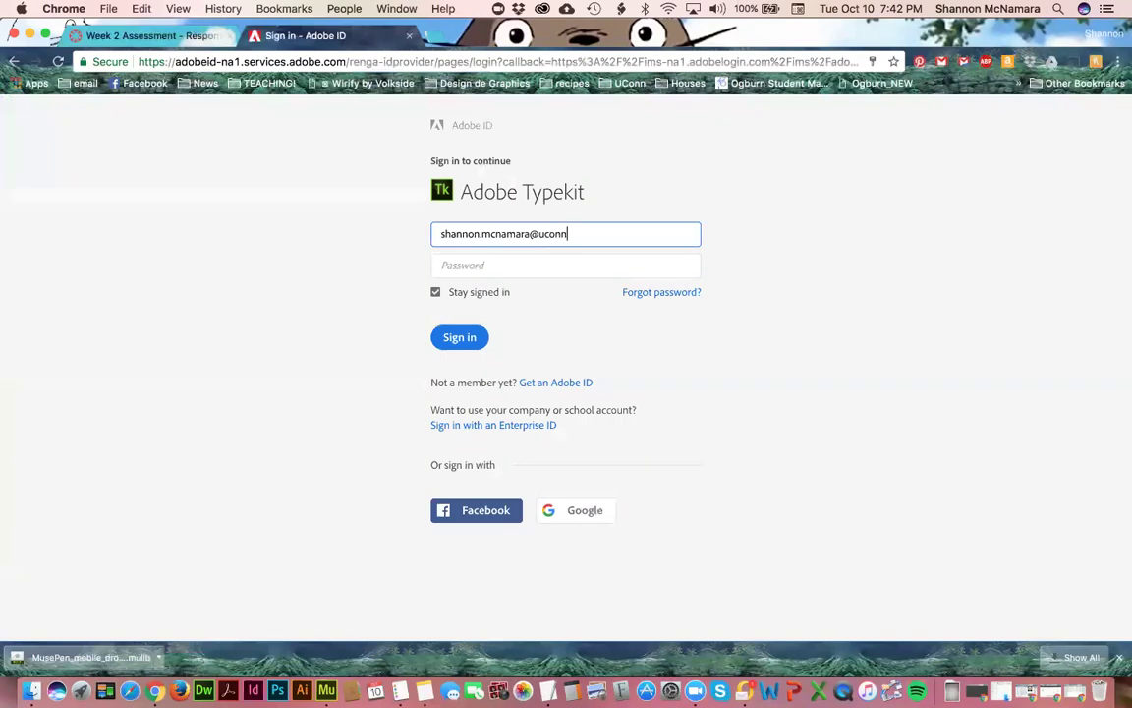
key("Tab")
type("••")
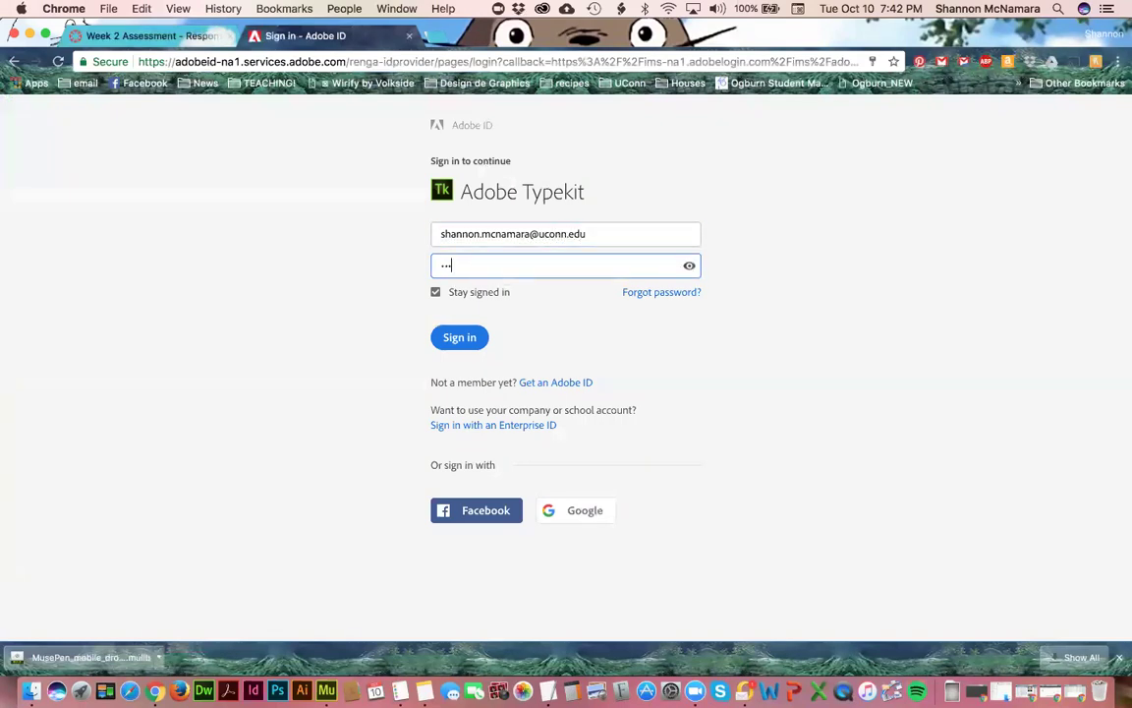
type("•••••••")
key("Return")
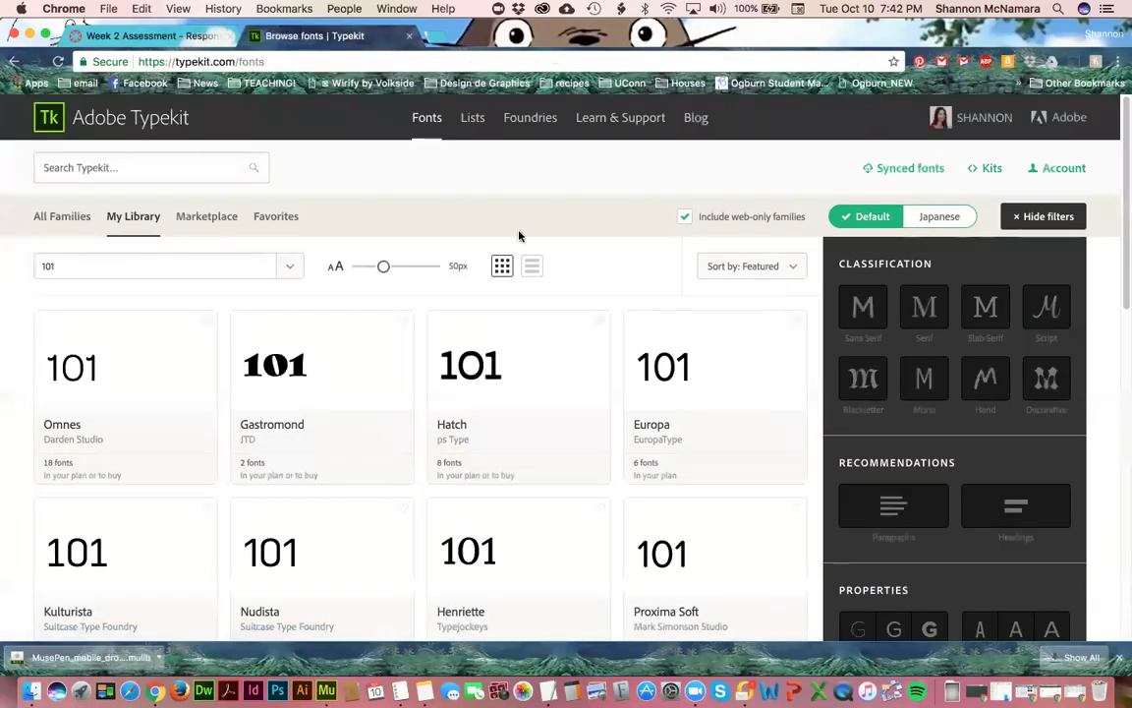
key("super+Tab")
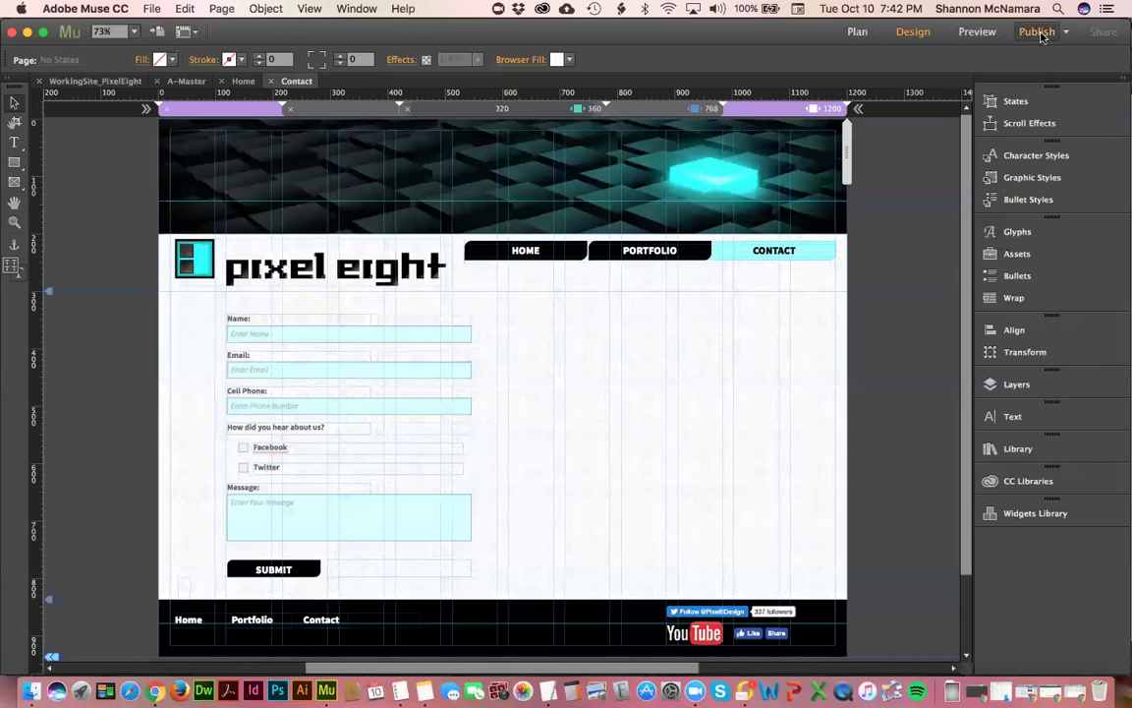
- Retry publishing, dismiss the same authentication error, close WorkingSite_PixelEight, and switch back to Chrome
left_click(1042, 36)
left_click(715, 397)
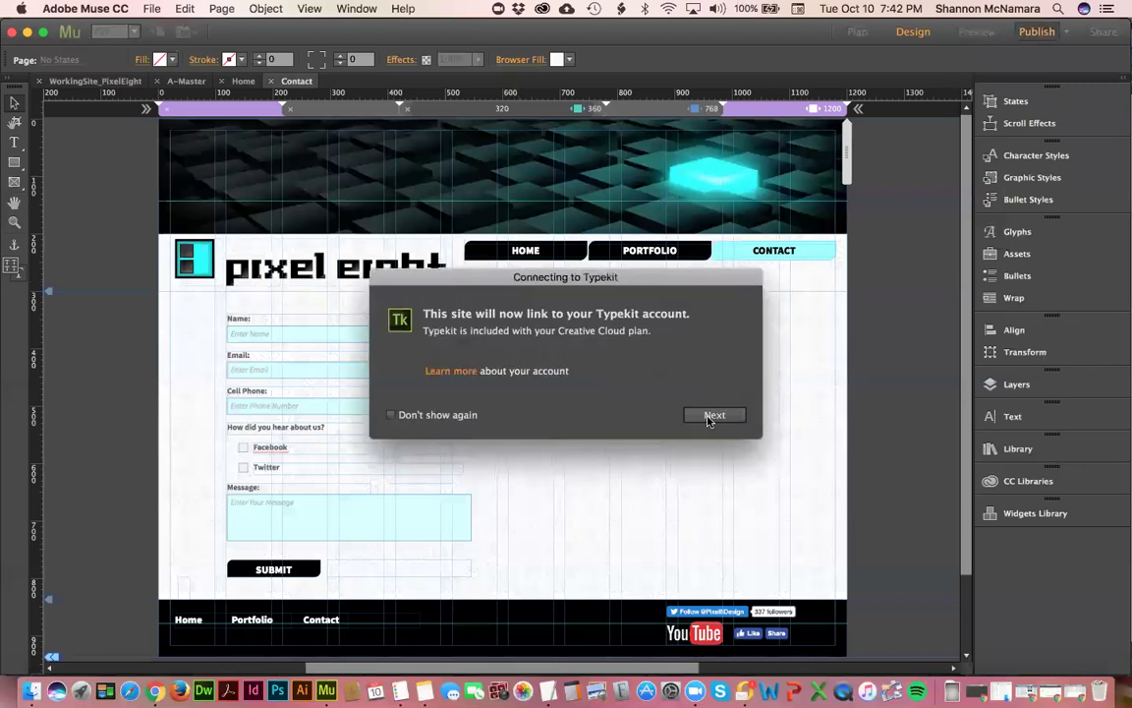
left_click(713, 416)
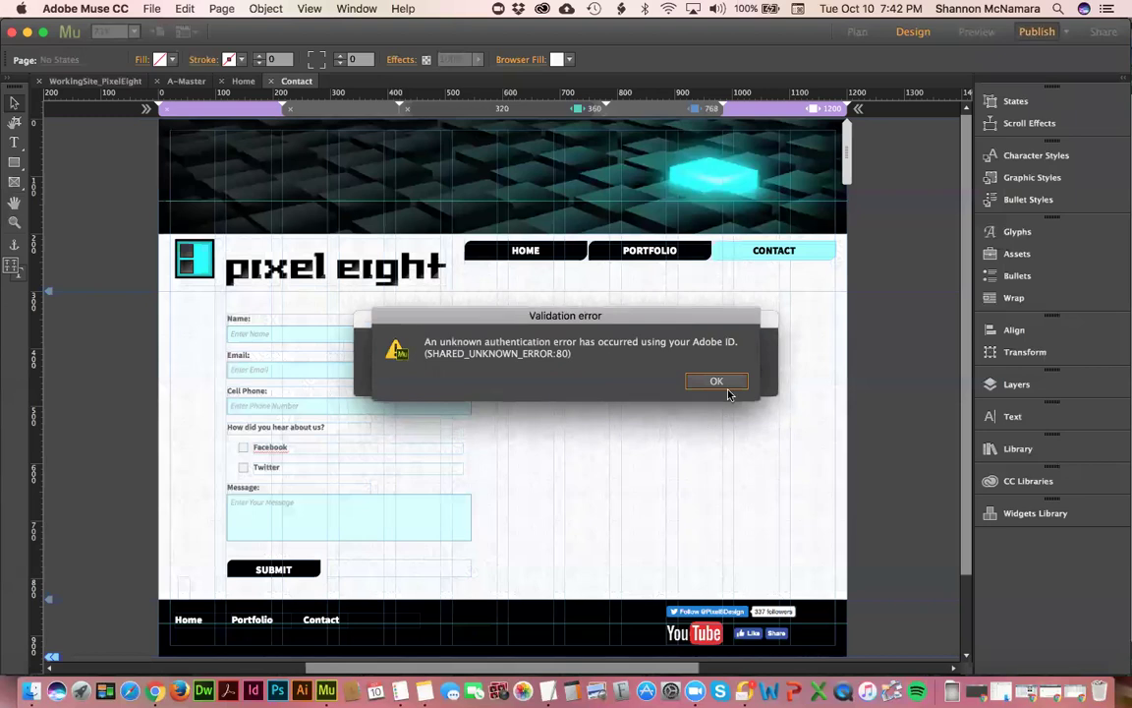
left_click(717, 382)
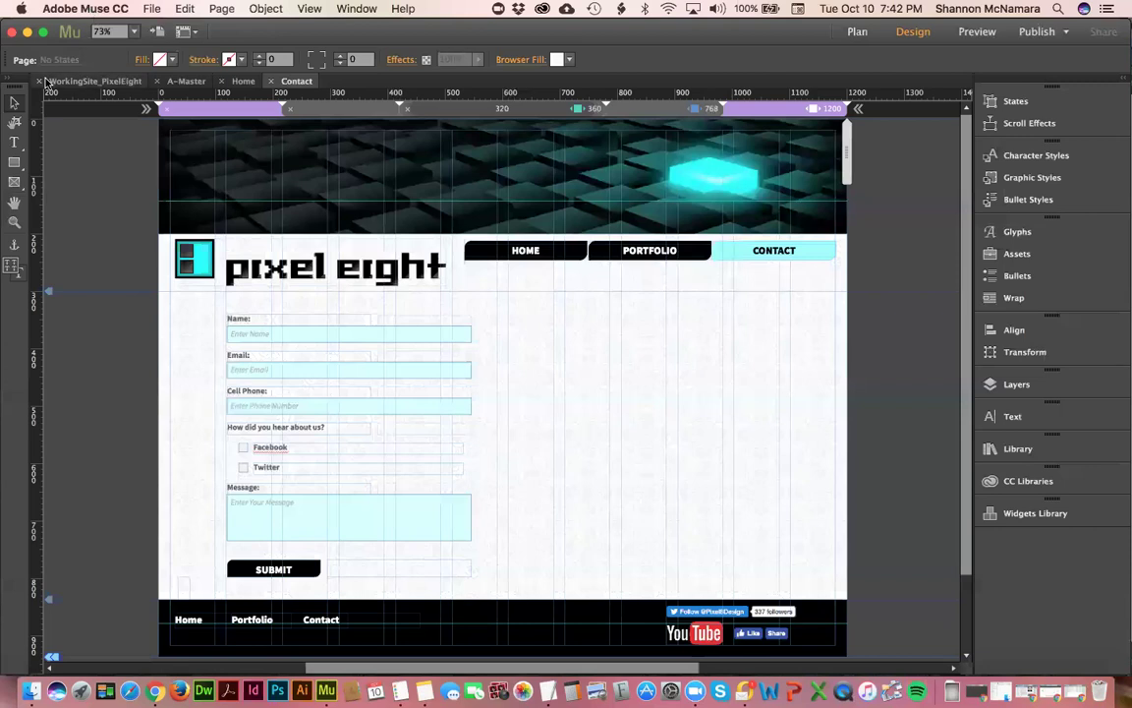
left_click(42, 81)
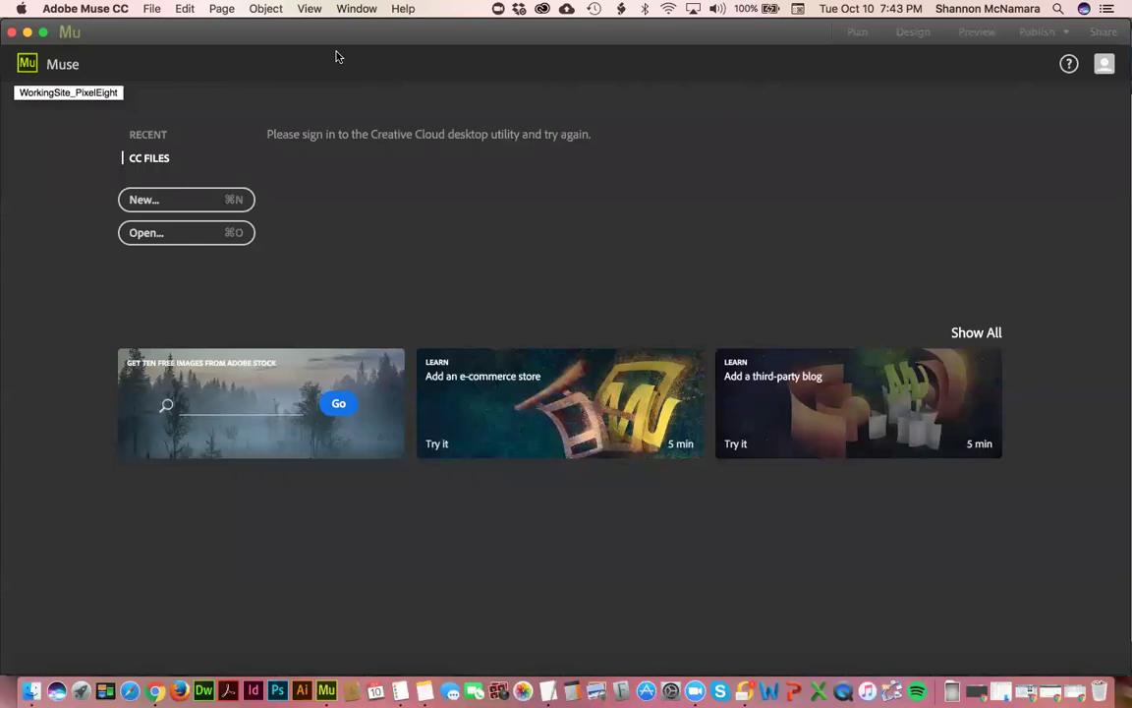
key("super+Tab")
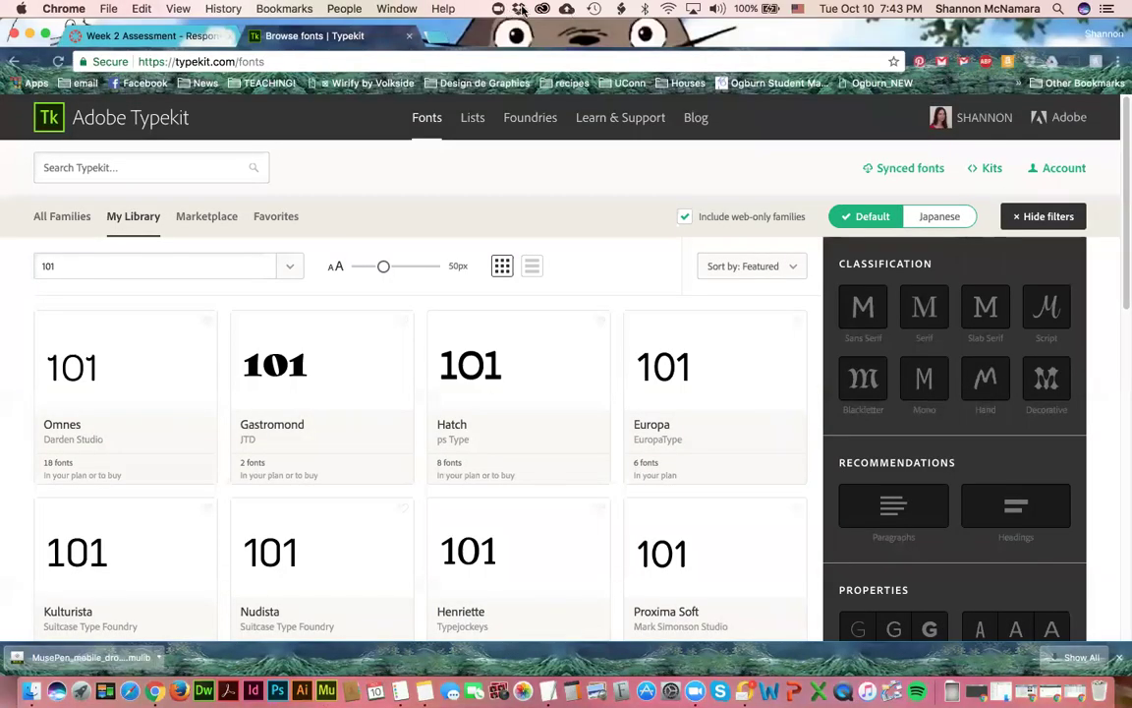
- From Creative Cloud Assets > Fonts, open Manage Fonts and browse the synced list: Acumin Pro, Alana, Blenny
left_click(567, 10)
left_click(541, 10)
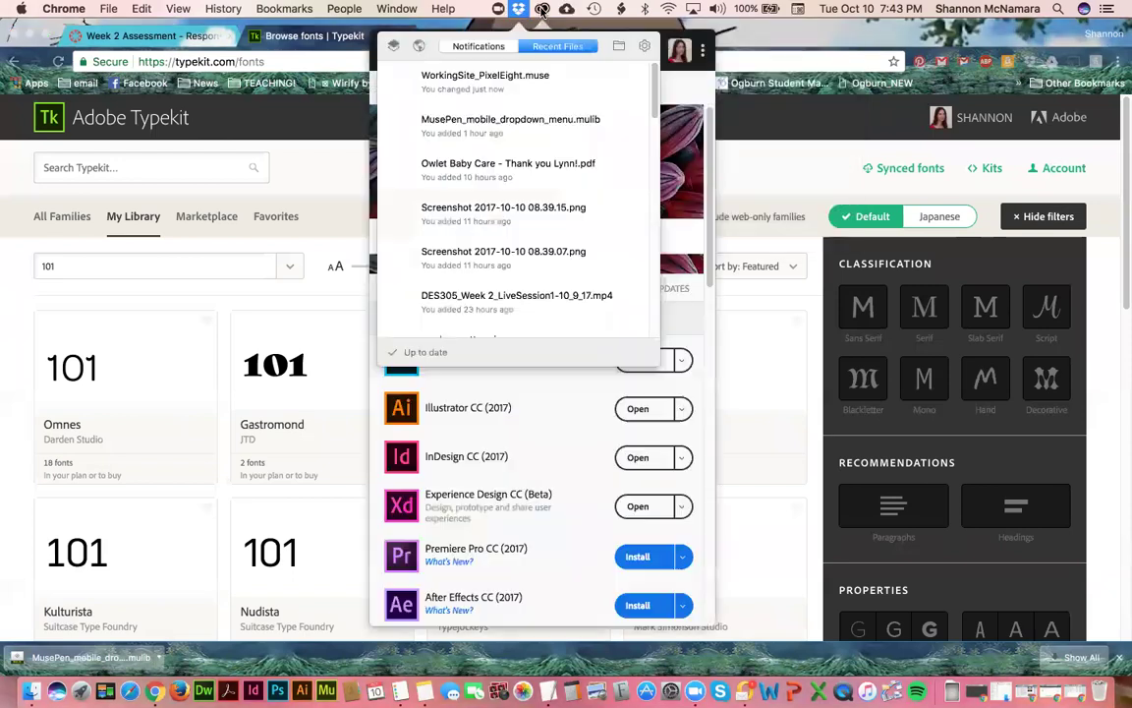
left_click(680, 51)
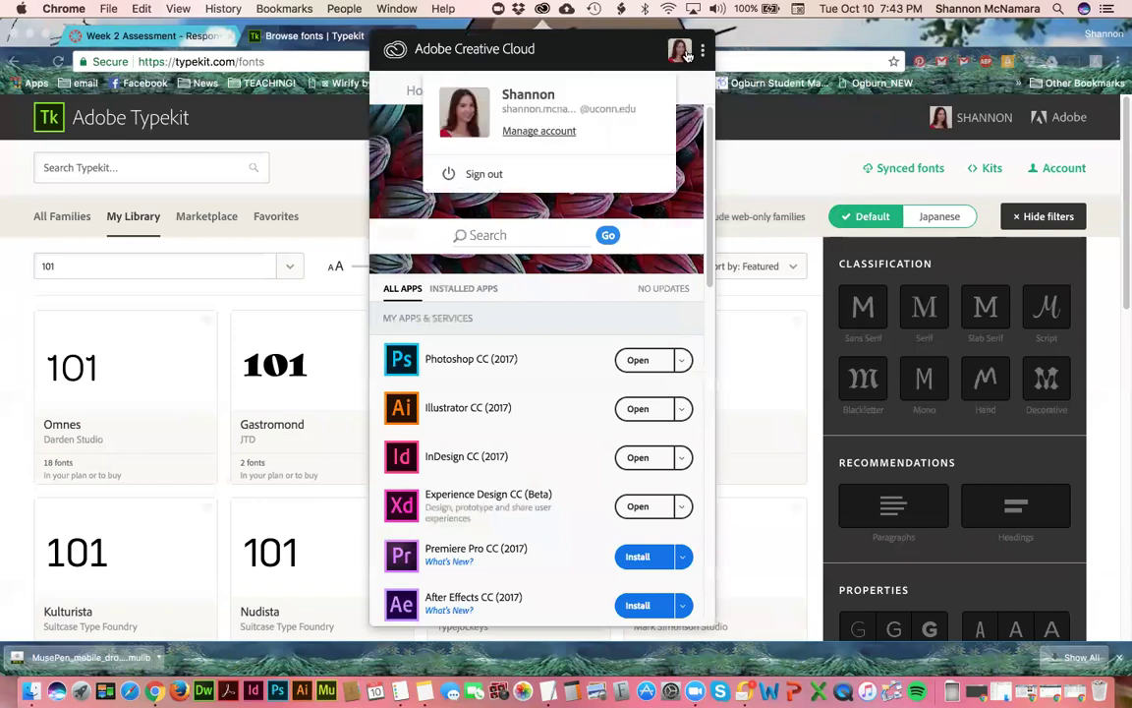
left_click(685, 54)
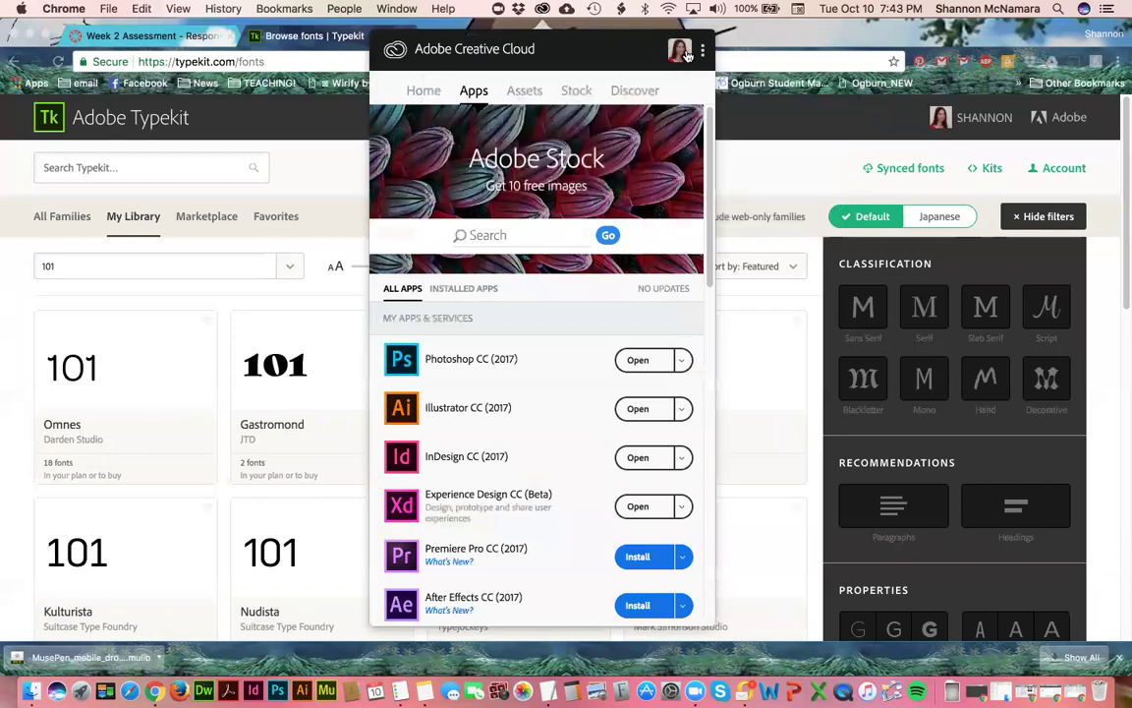
left_click(517, 92)
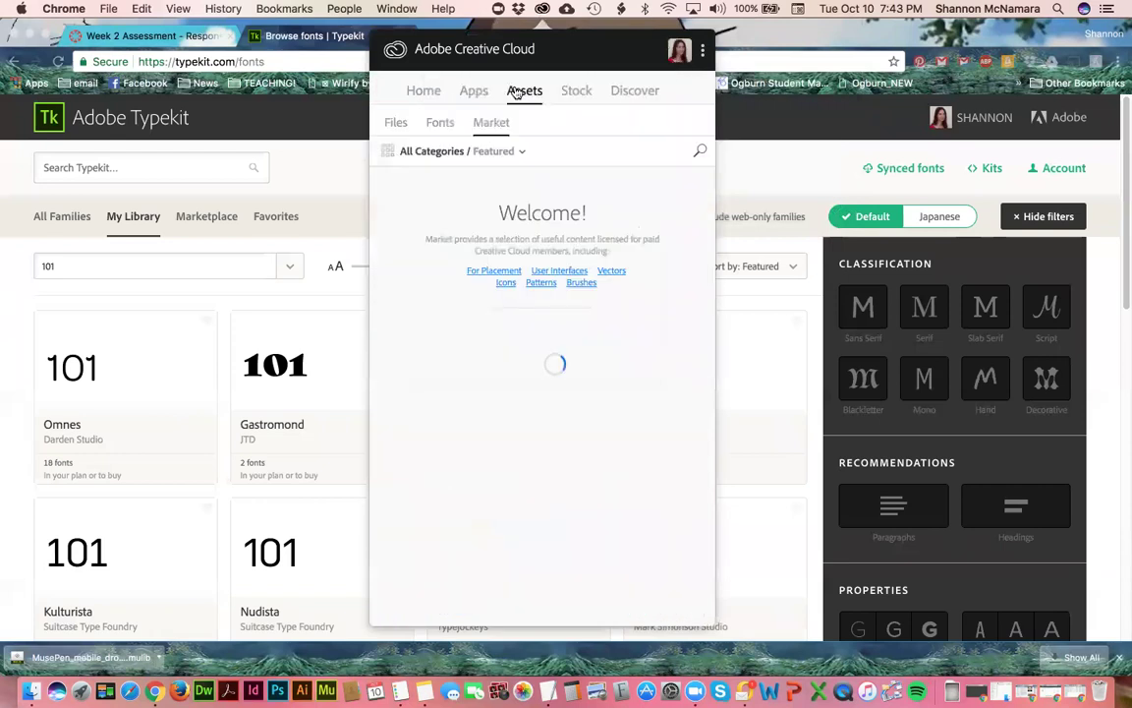
left_click(437, 123)
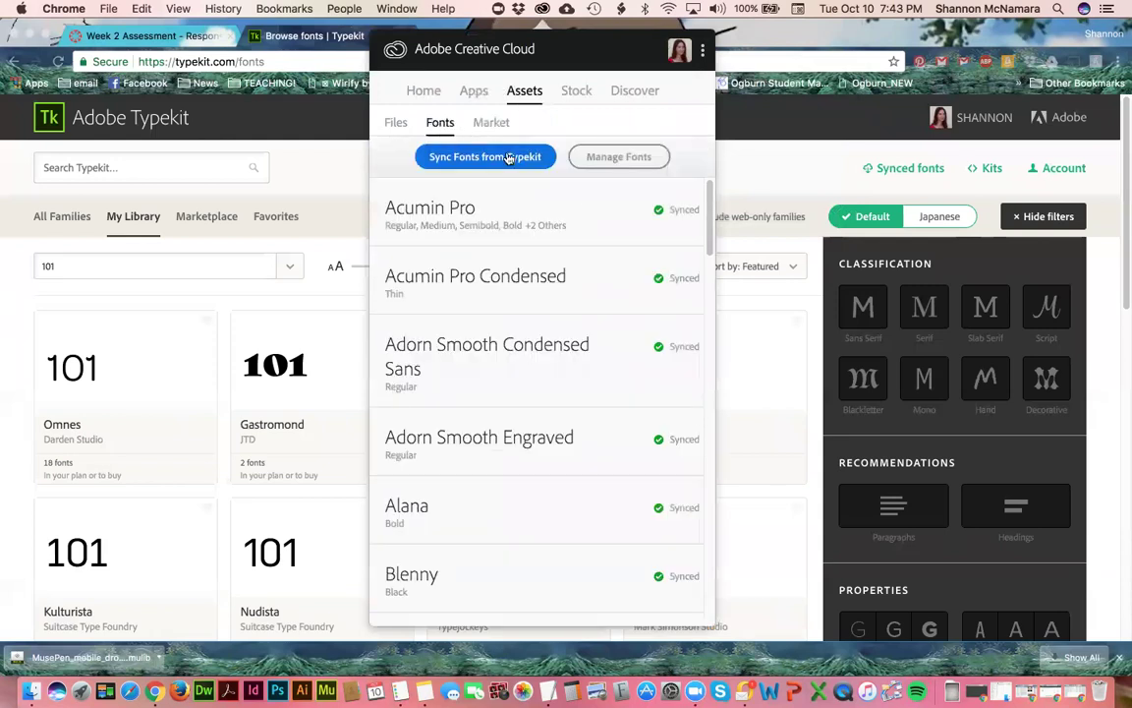
left_click(610, 160)
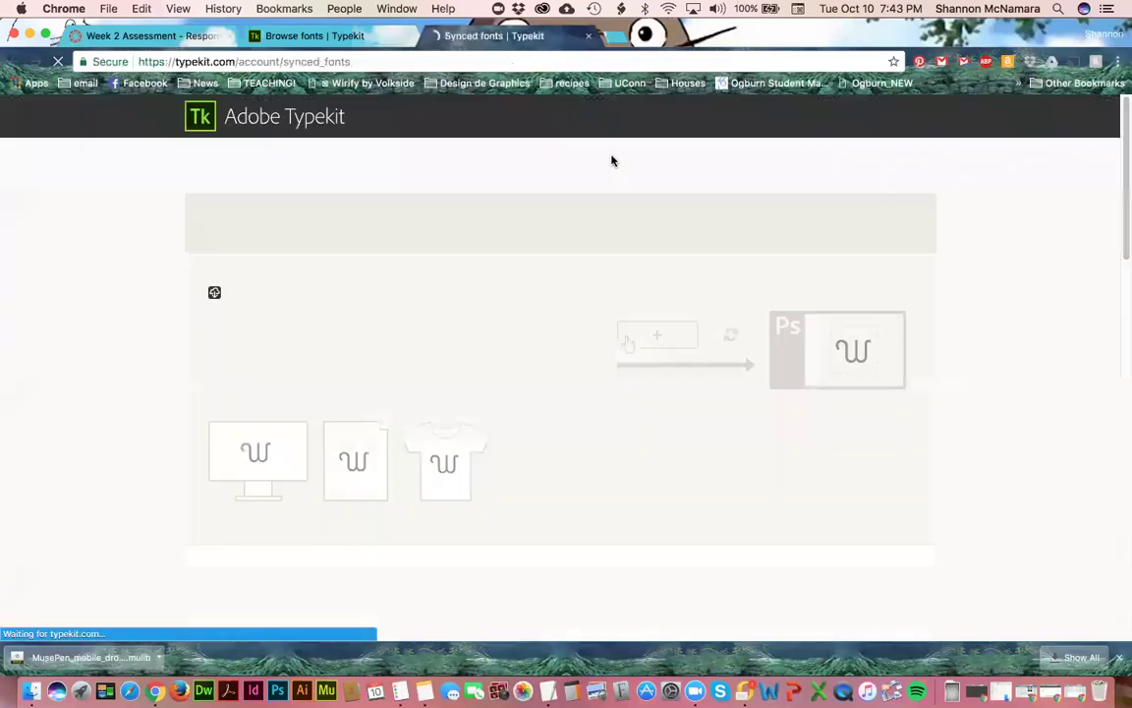
scroll(114, 404, "down", 5)
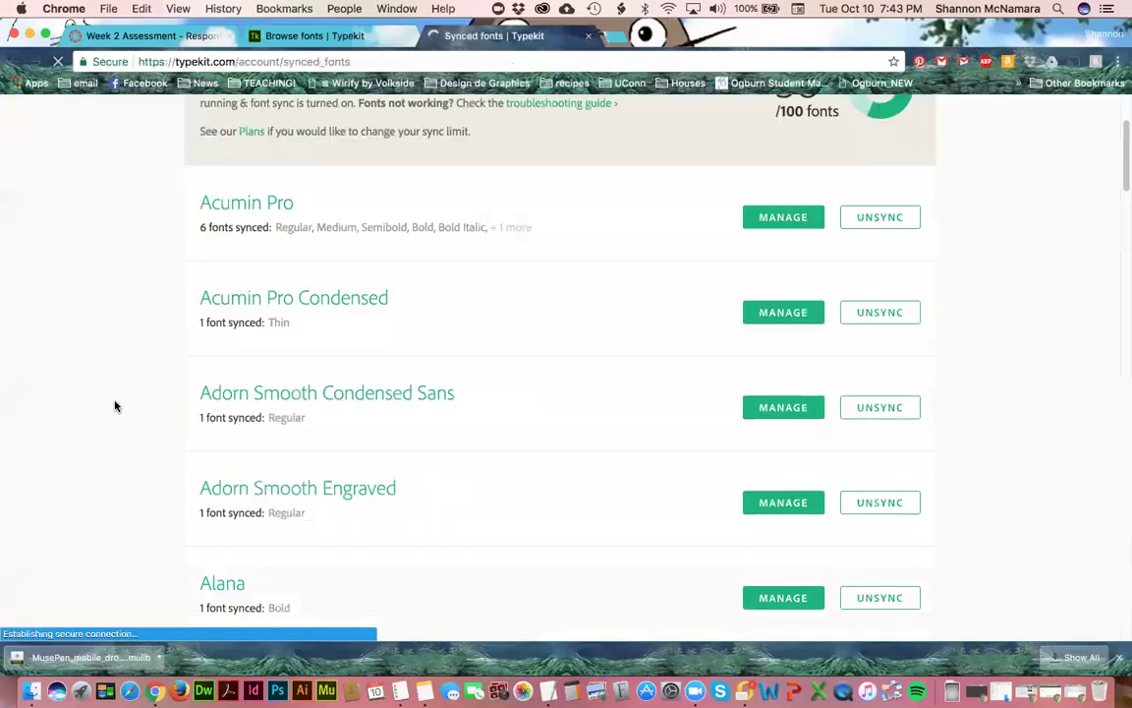